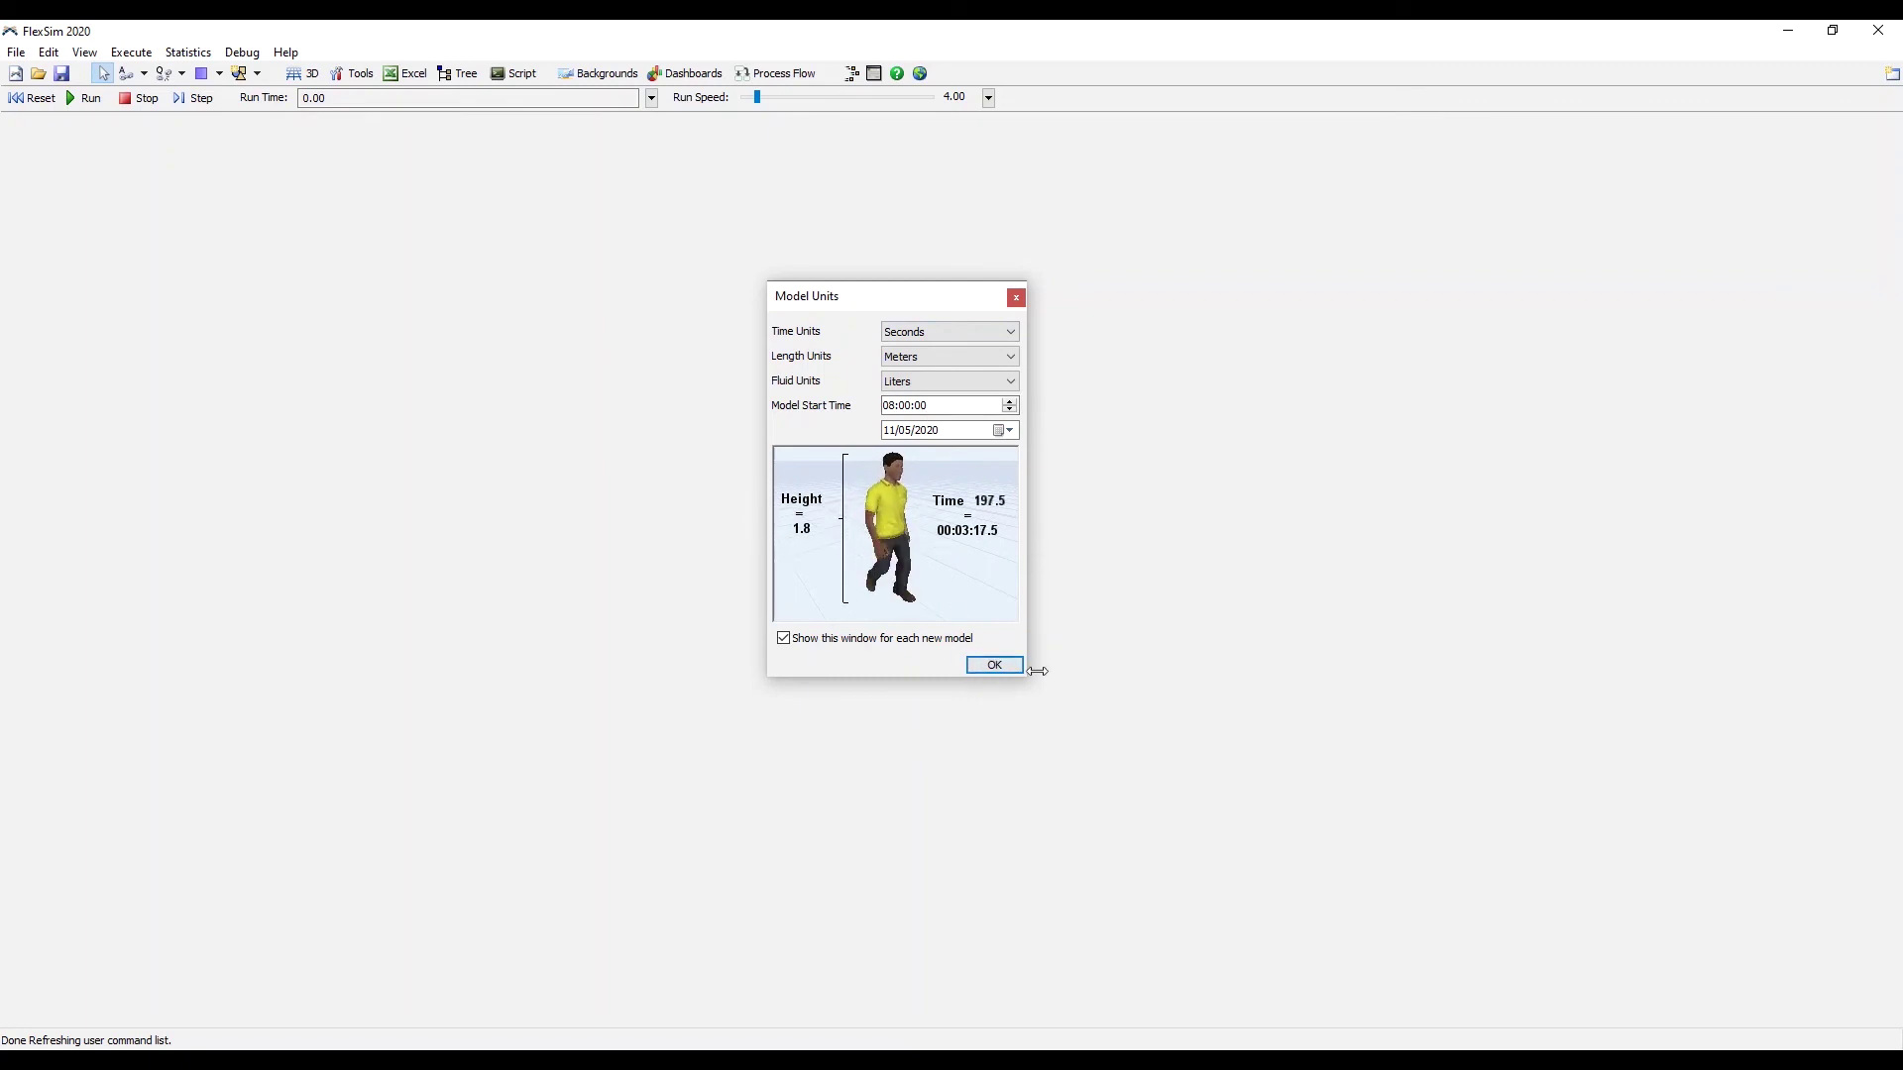
Create the model with time in seconds, lengths in meters and fluids in liters
click(993, 665)
drag(1036, 667, 1018, 672)
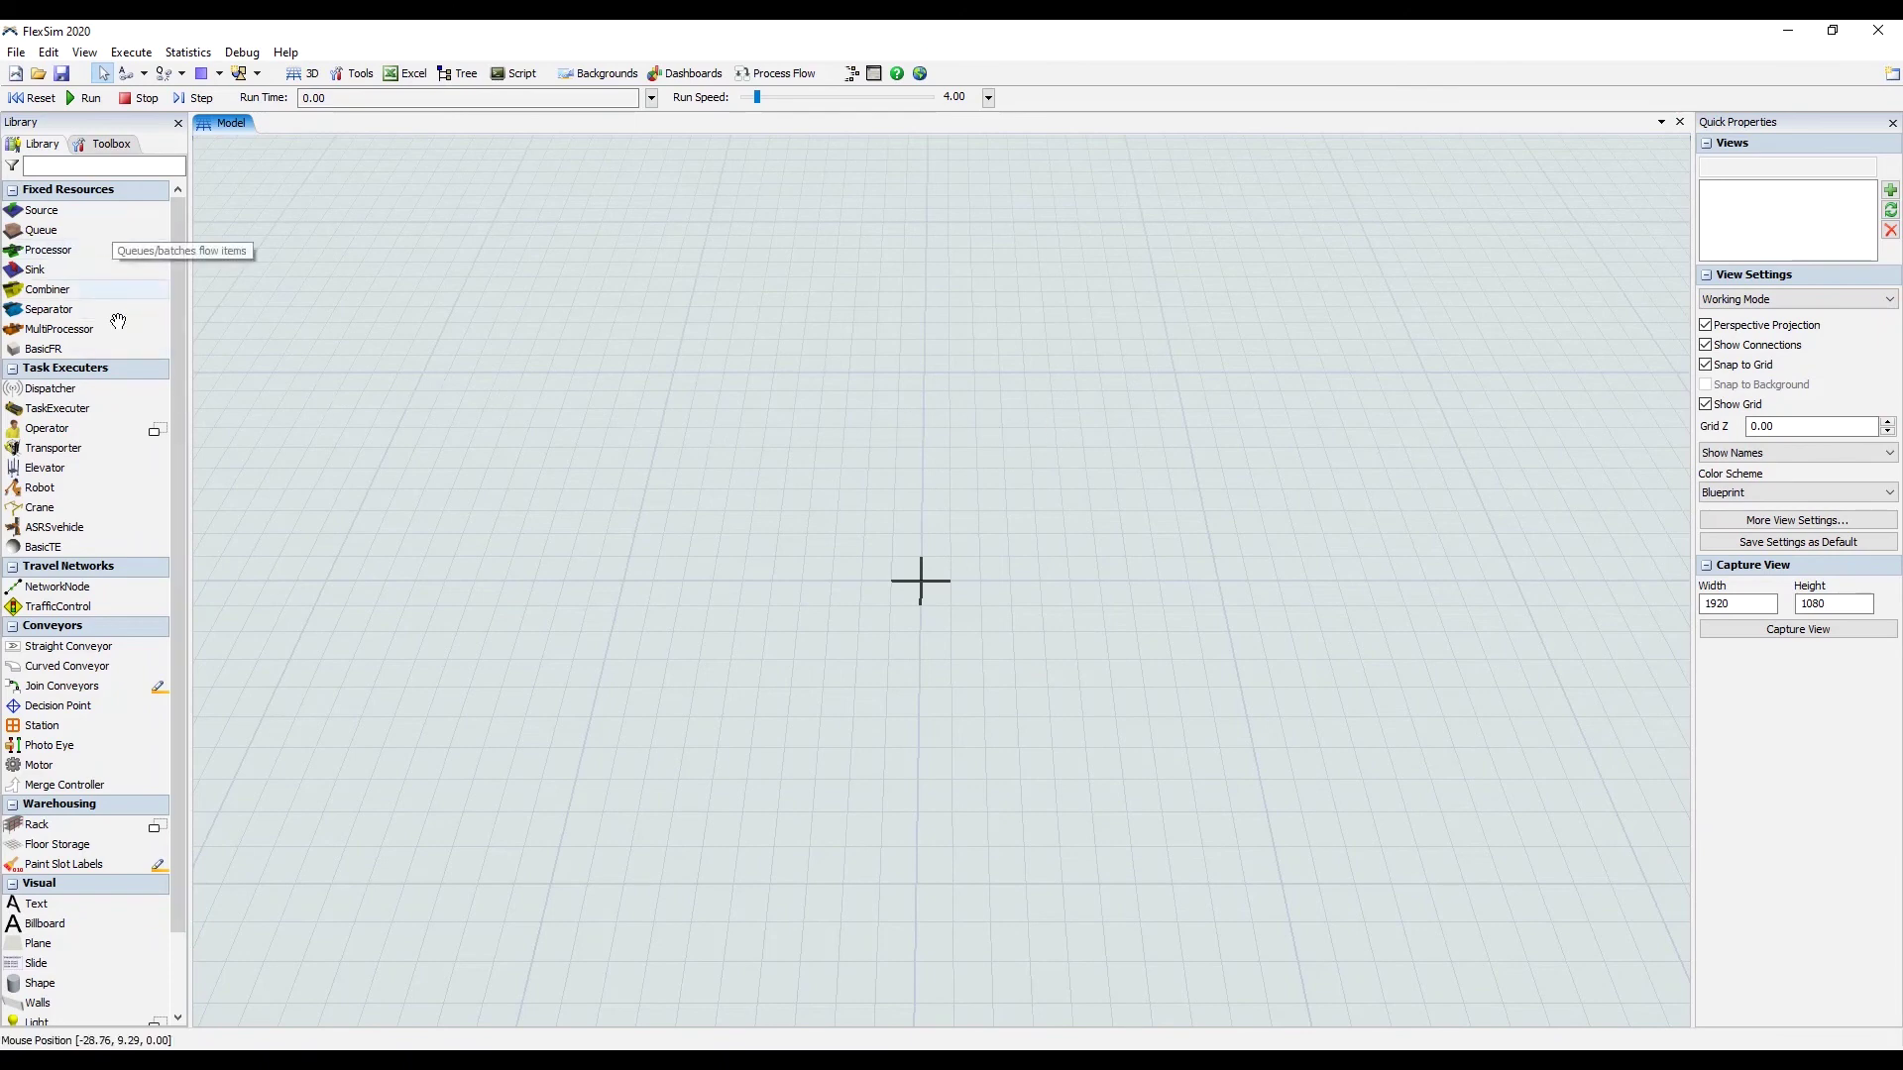
Look through the variants offered for the Operator and Rack library objects
click(156, 431)
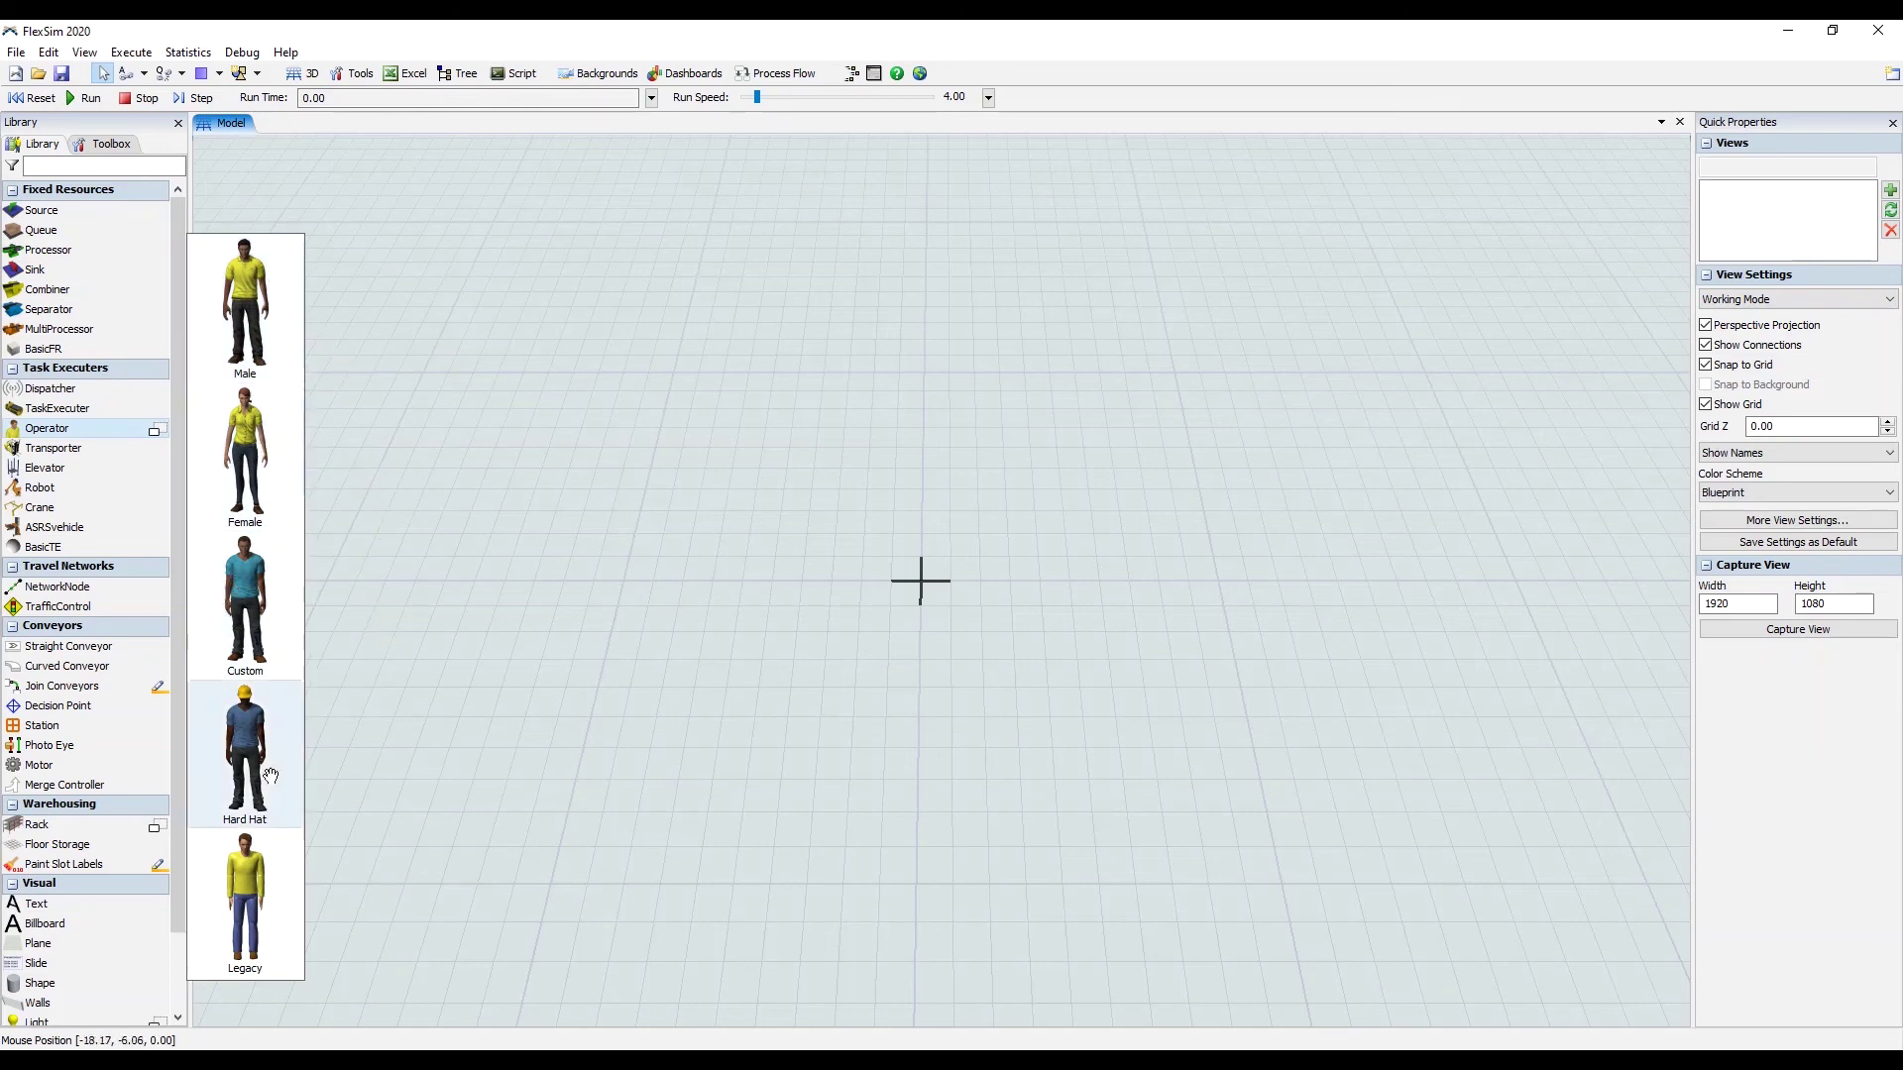
drag(238, 609, 346, 689)
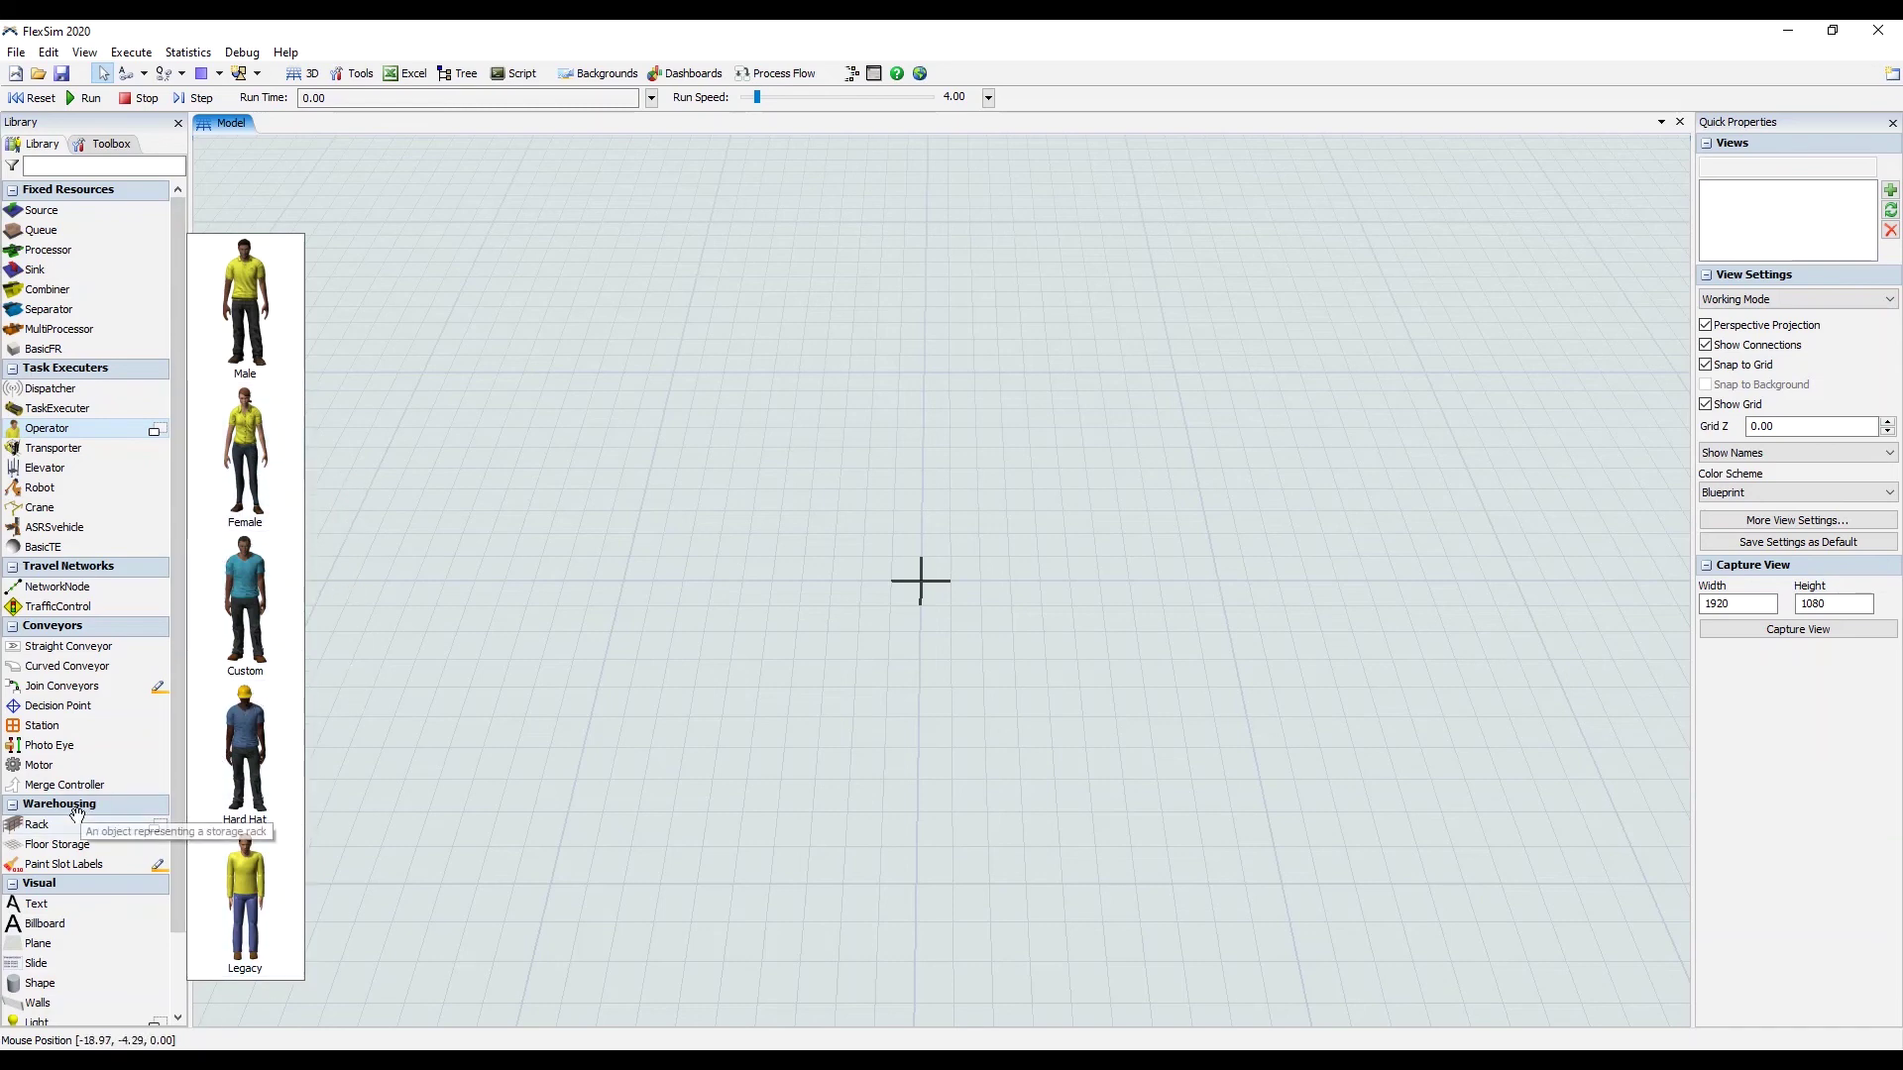
mouse_move(77, 819)
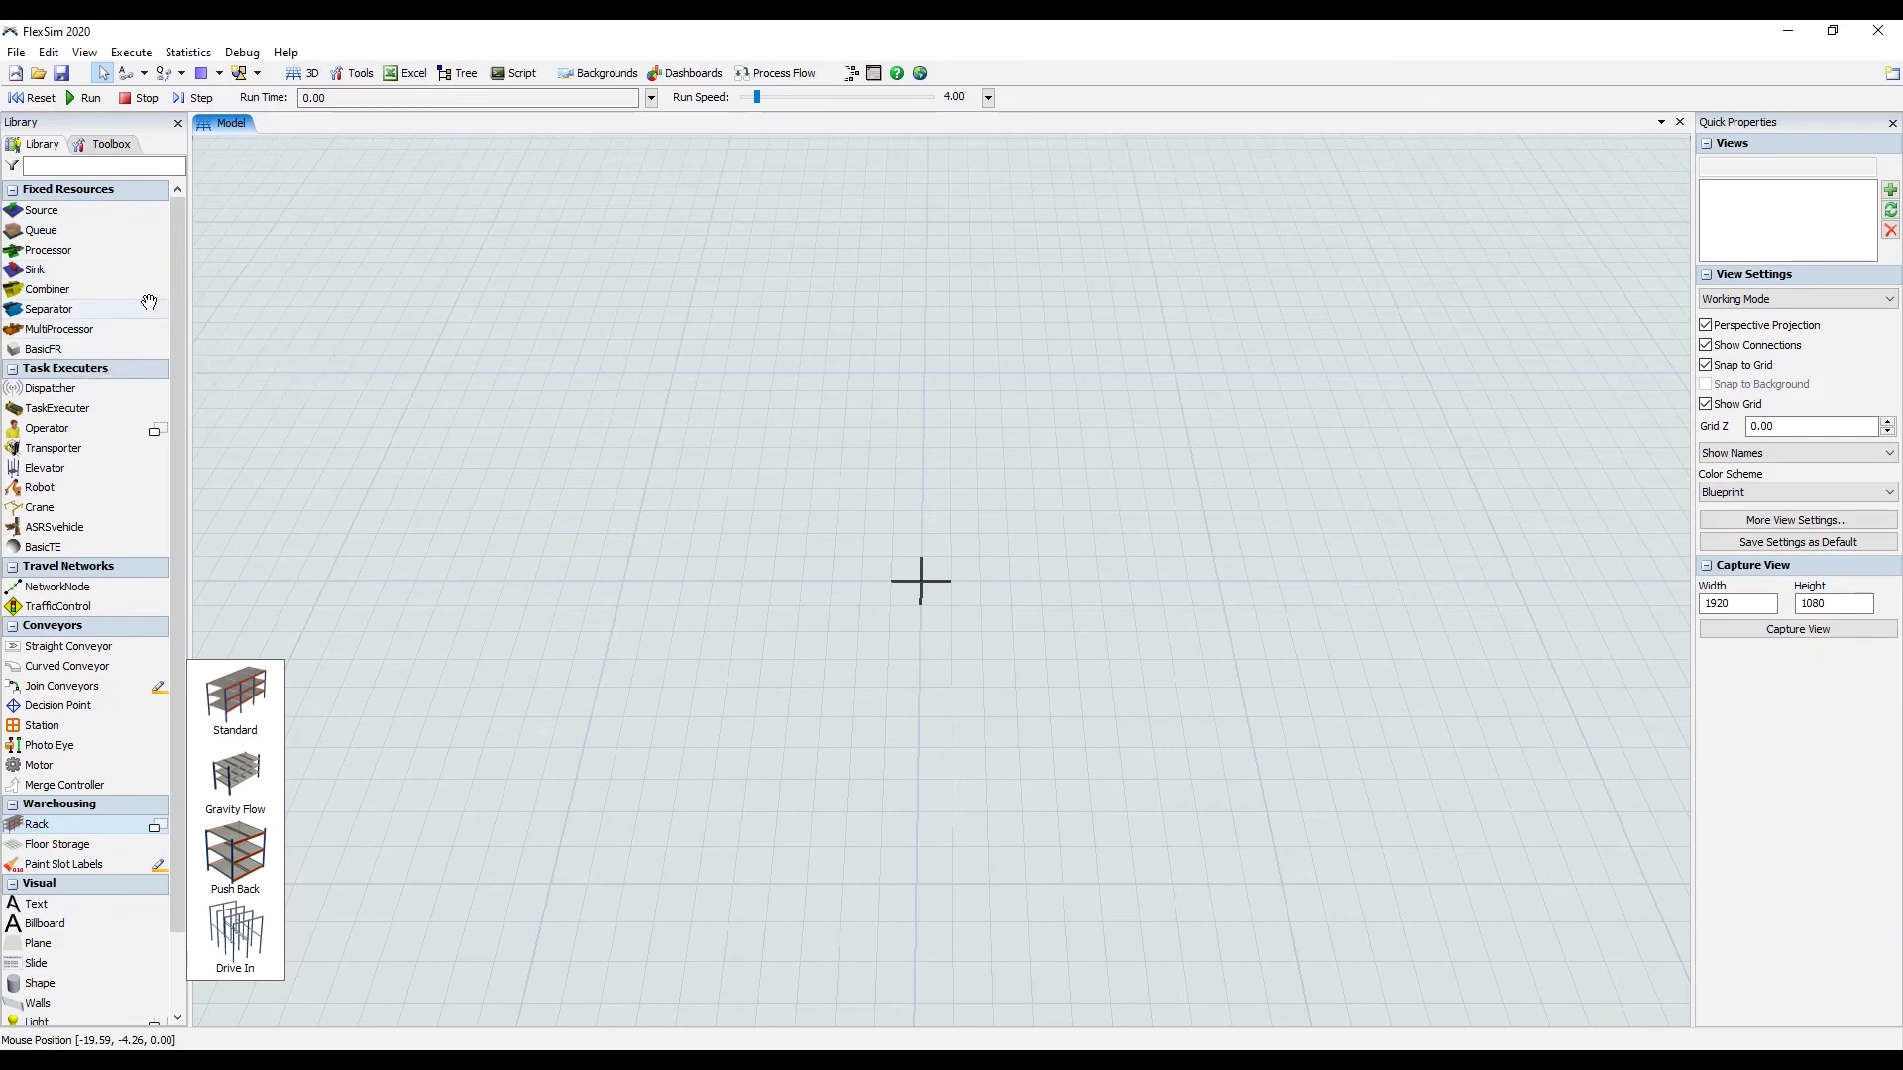
drag(153, 309, 80, 813)
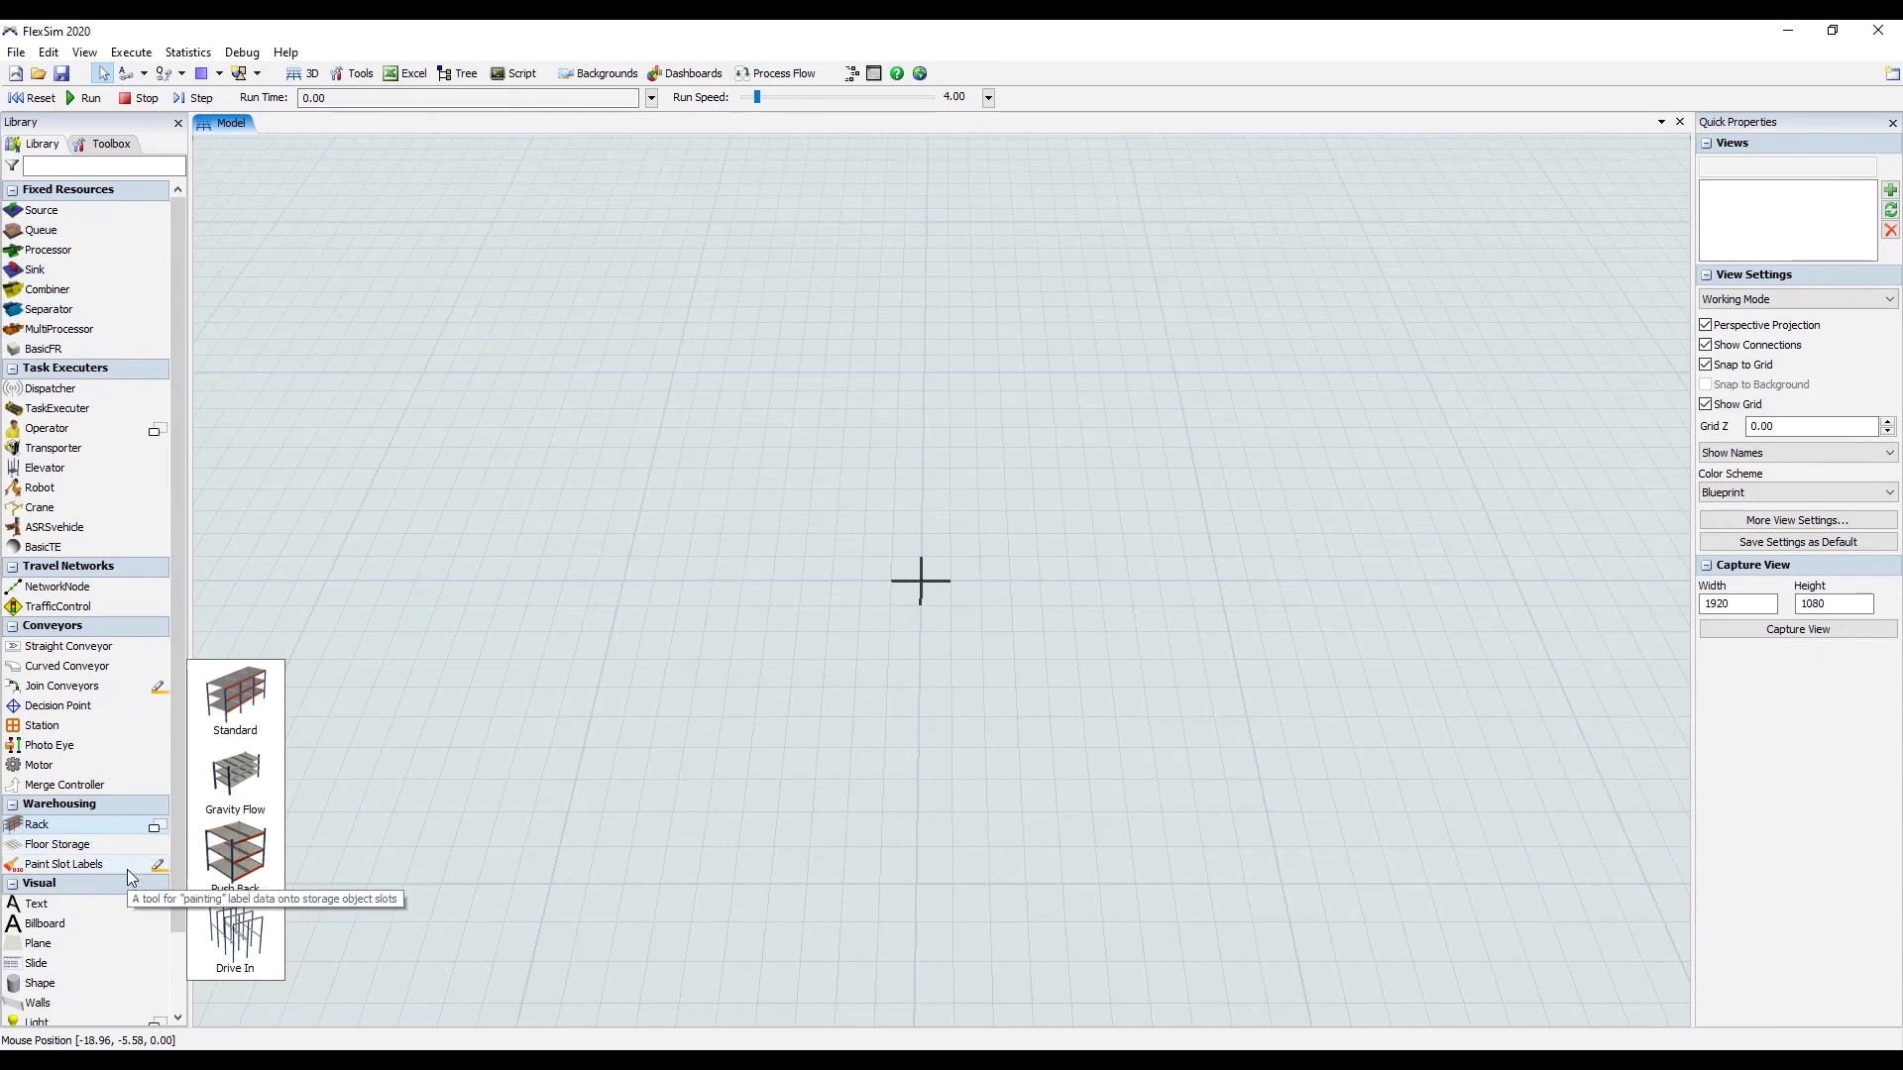
drag(235, 699, 413, 542)
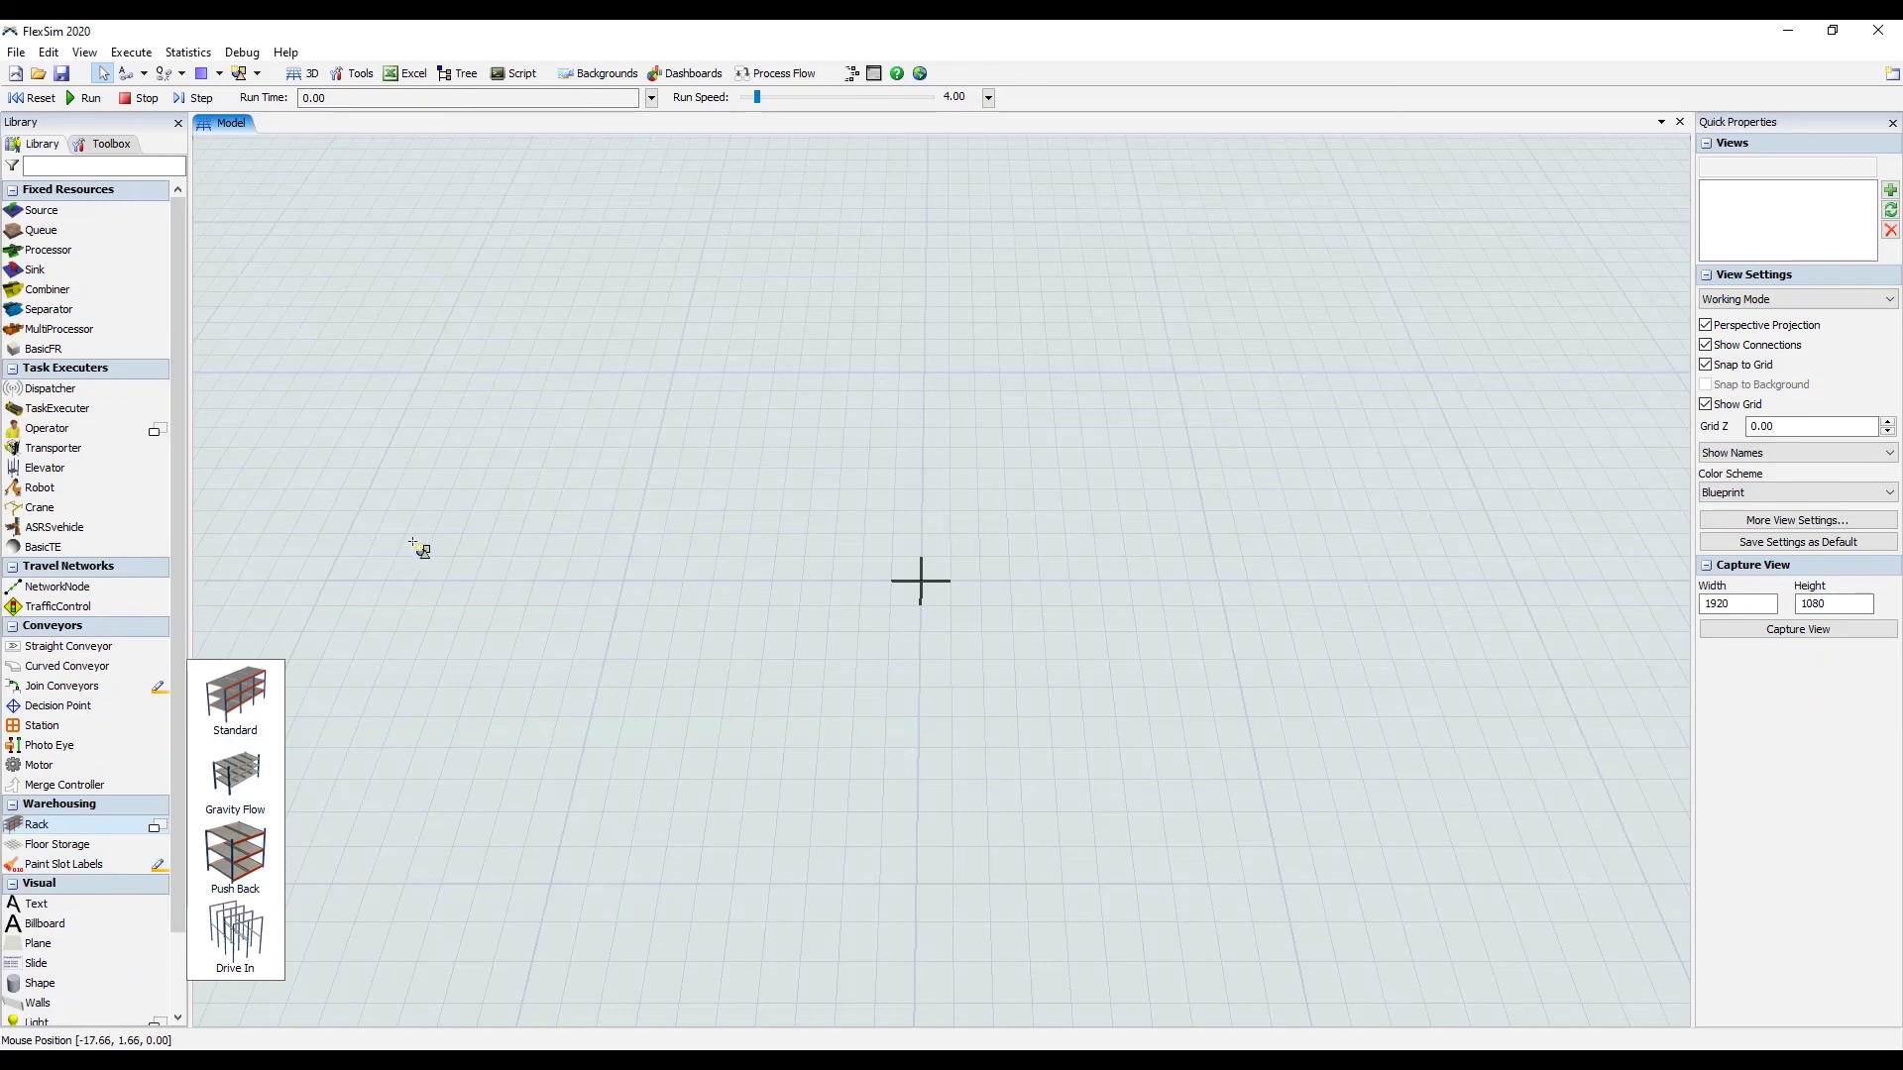
Place a Source at the model origin and a Queue a short distance to its right
drag(848, 569, 619, 549)
drag(756, 502, 824, 505)
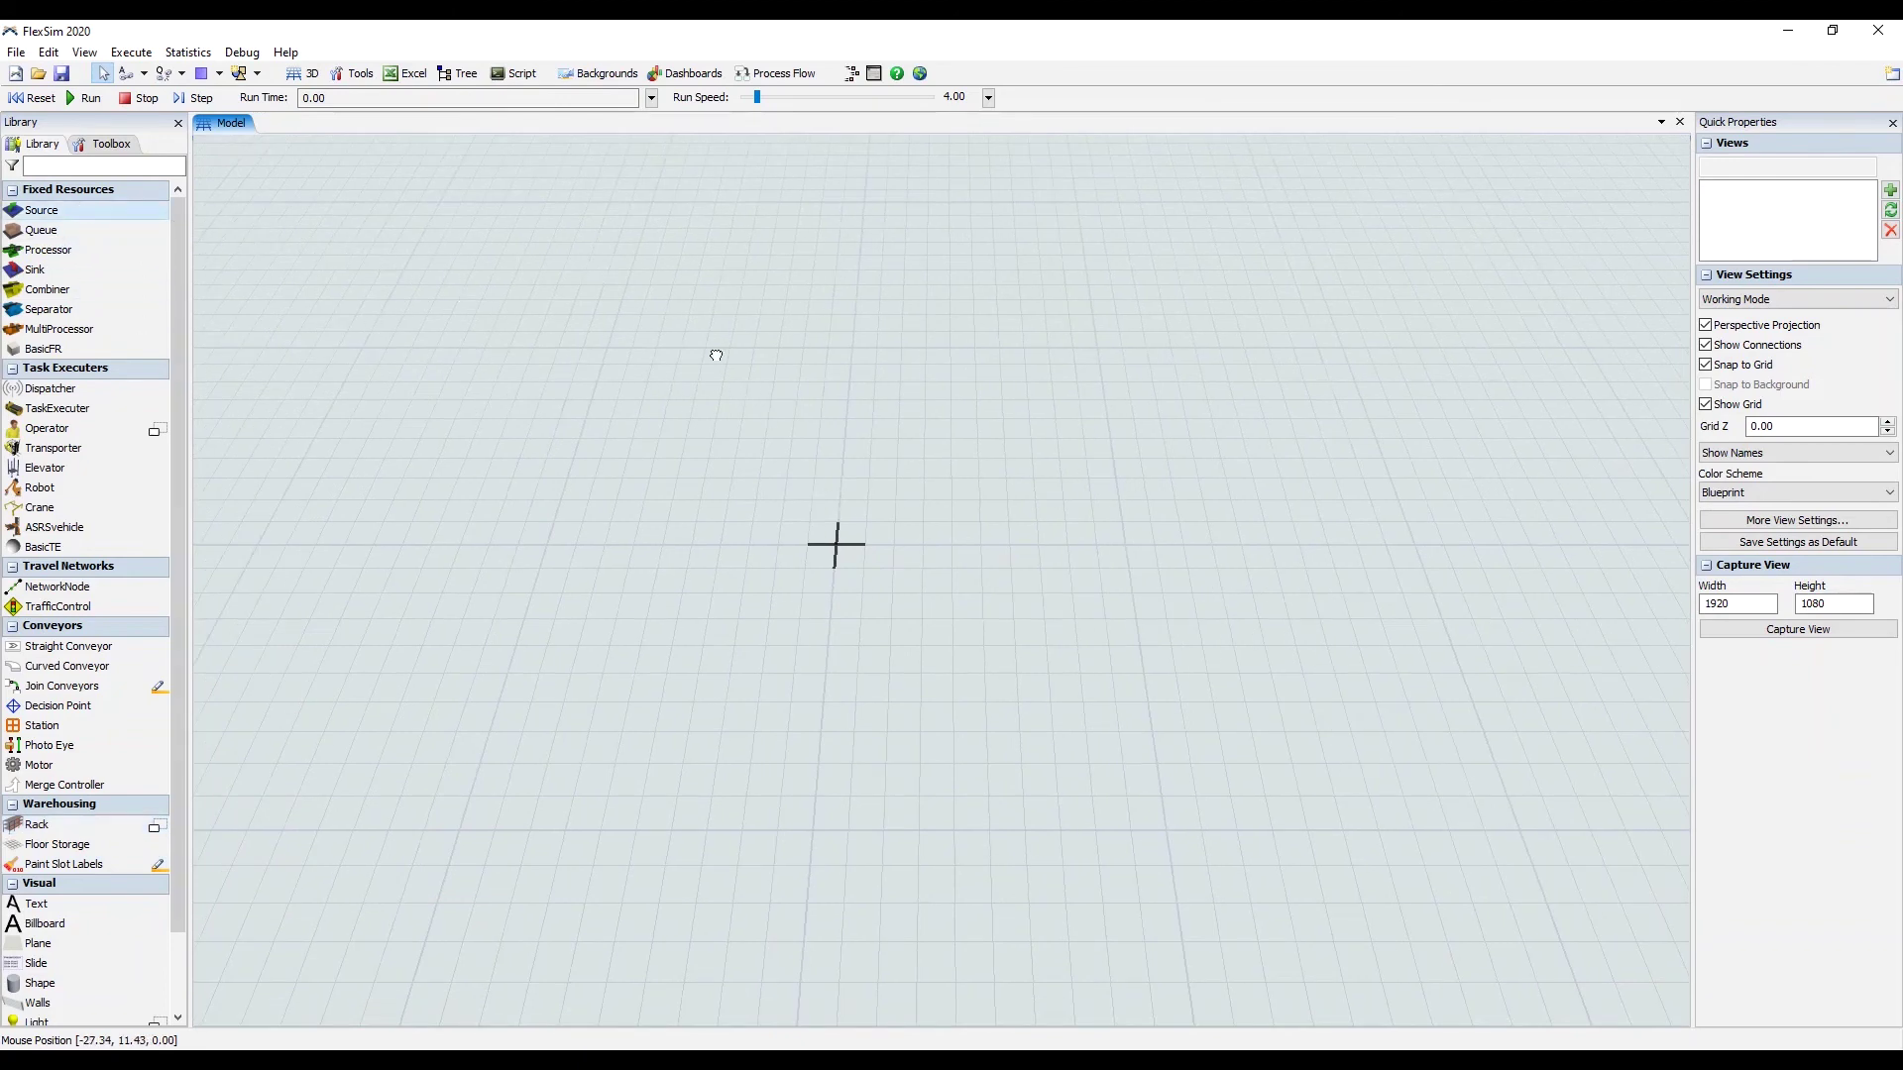
mouse_move(858, 525)
mouse_down()
mouse_move(961, 515)
mouse_move(872, 521)
mouse_up()
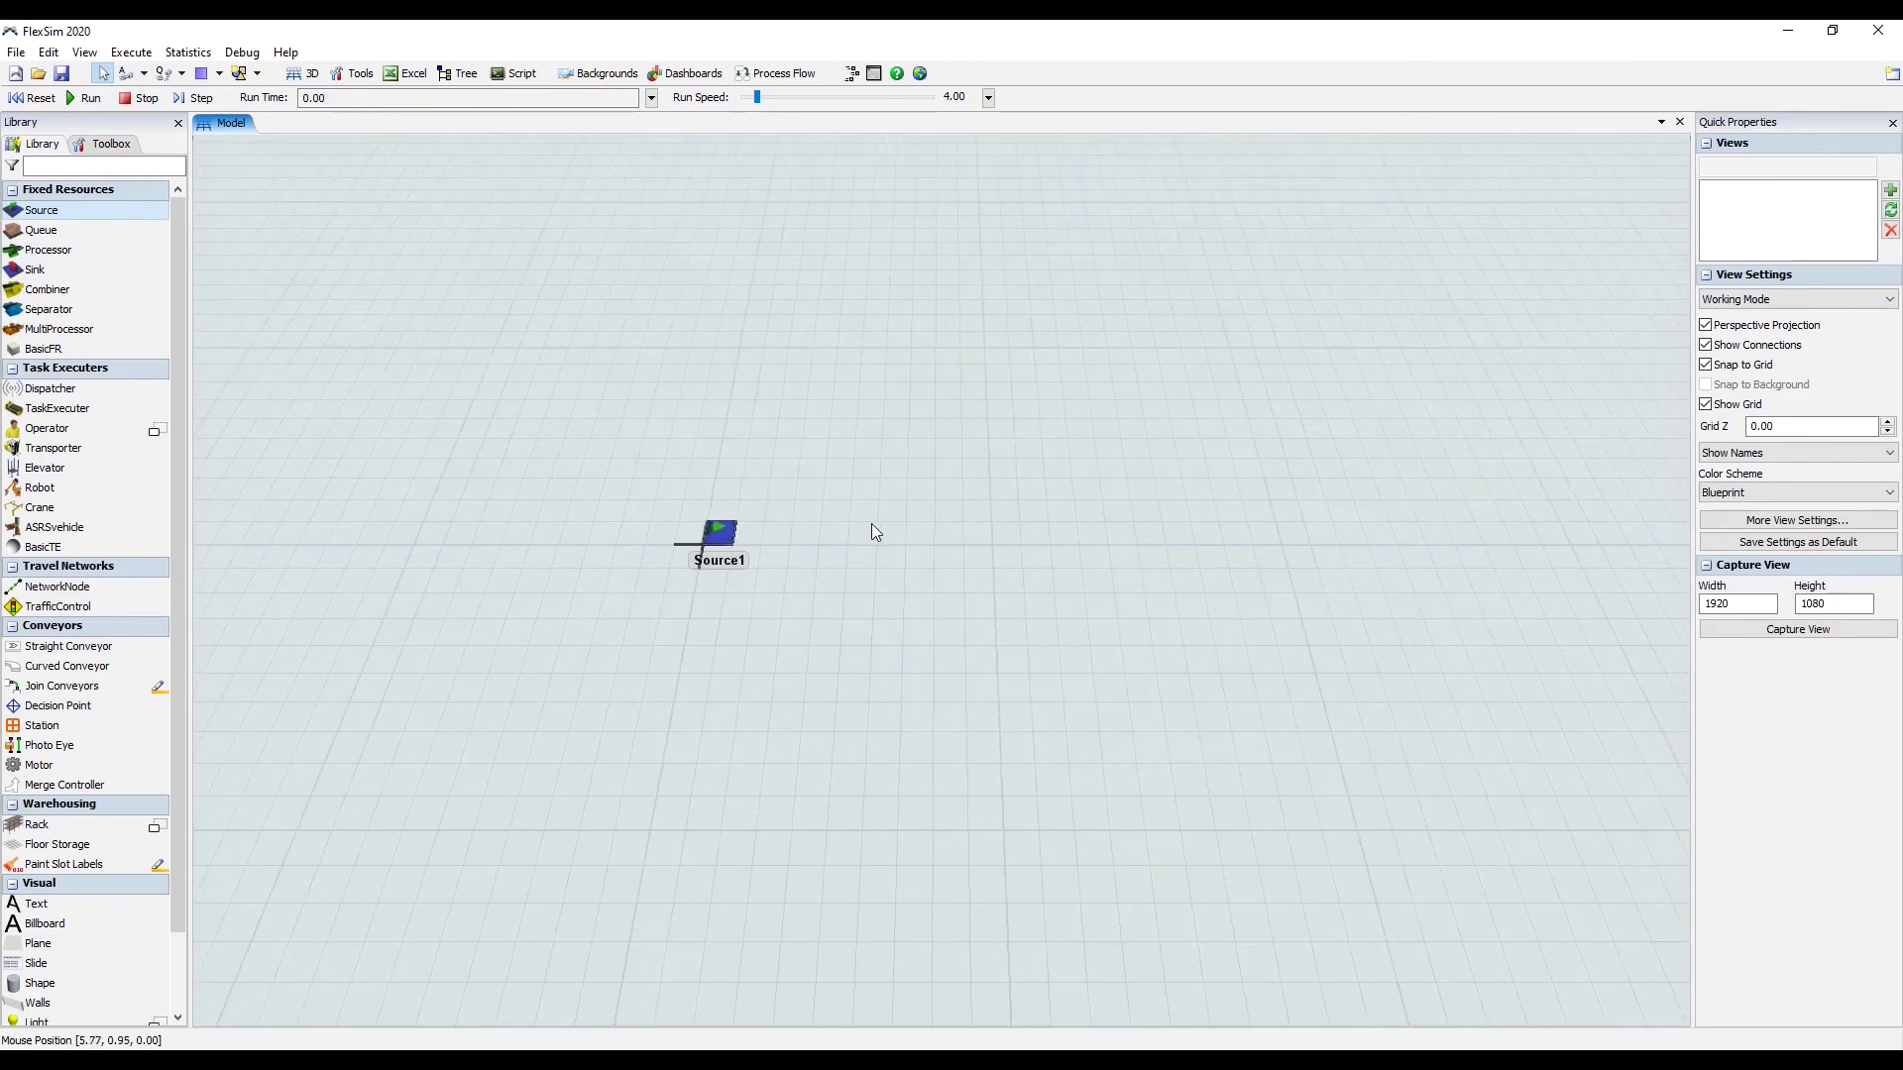
click(40, 230)
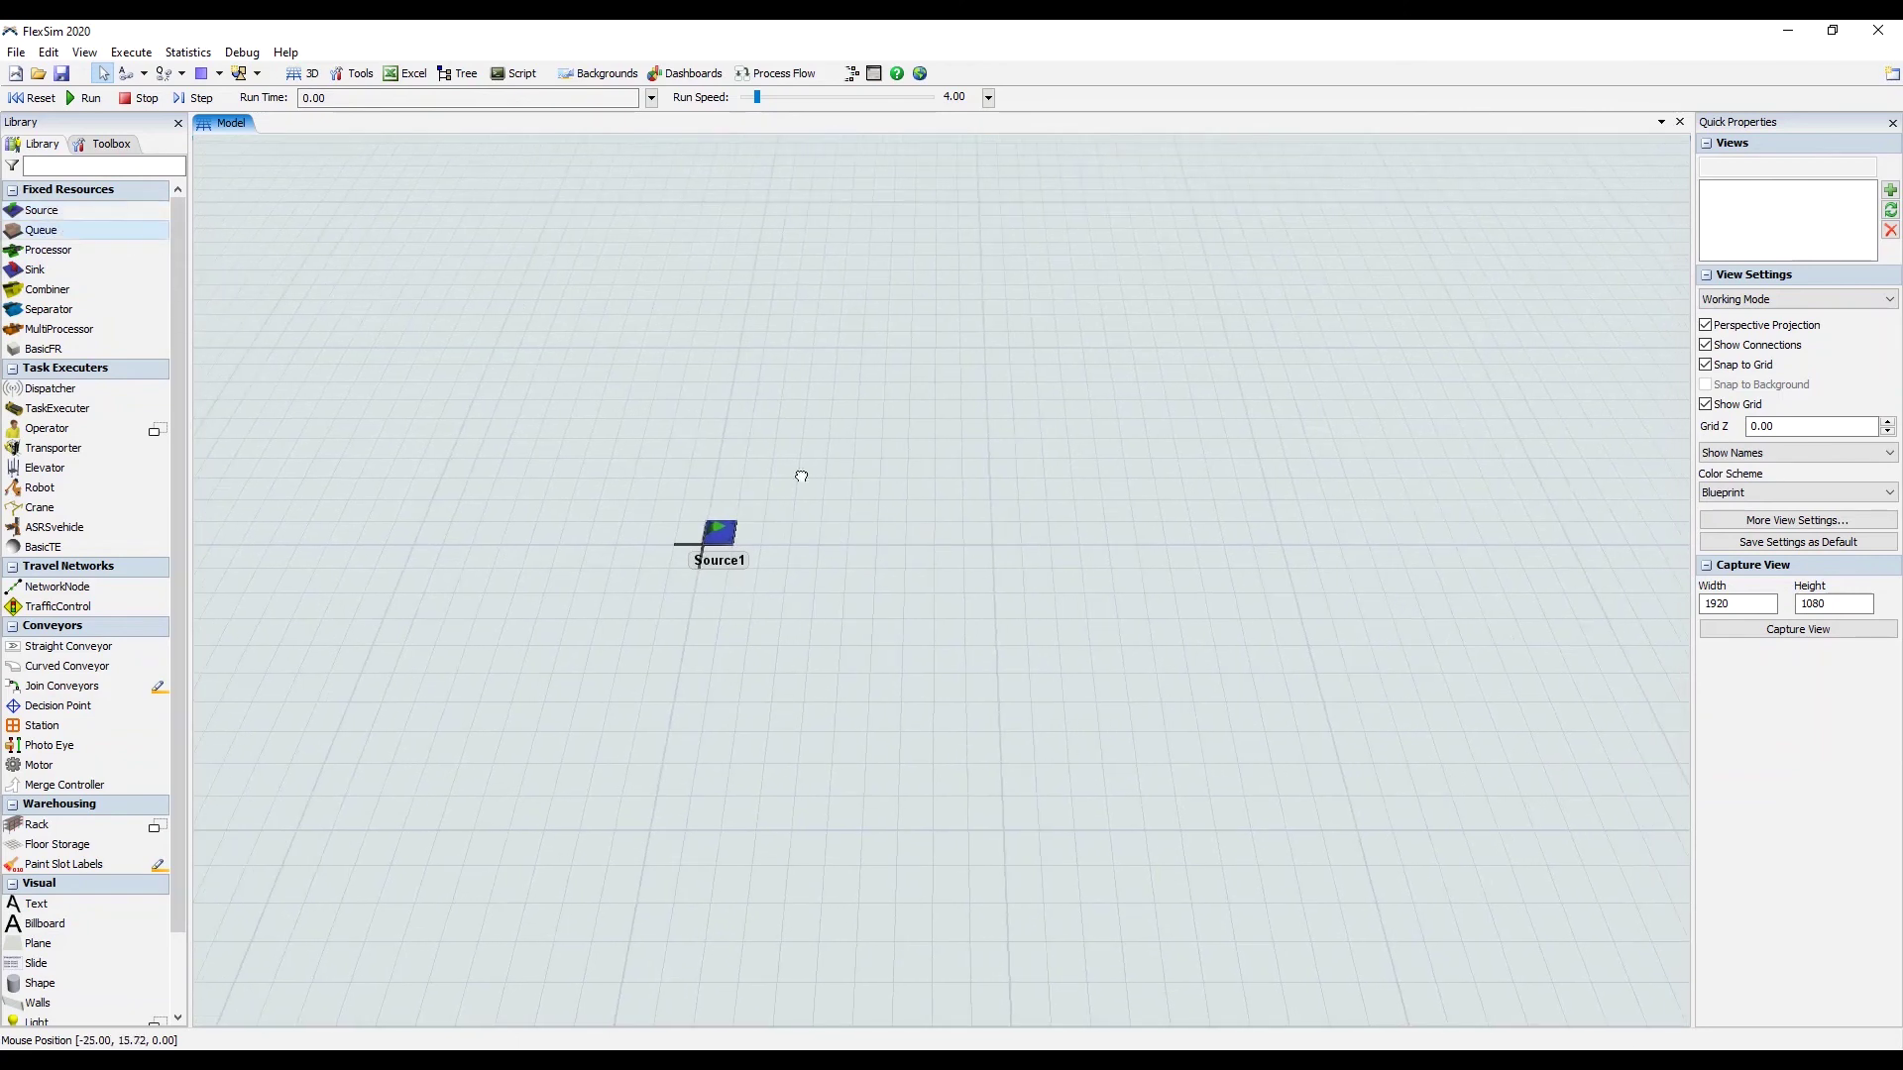
click(818, 515)
scroll(936, 450, up, 3)
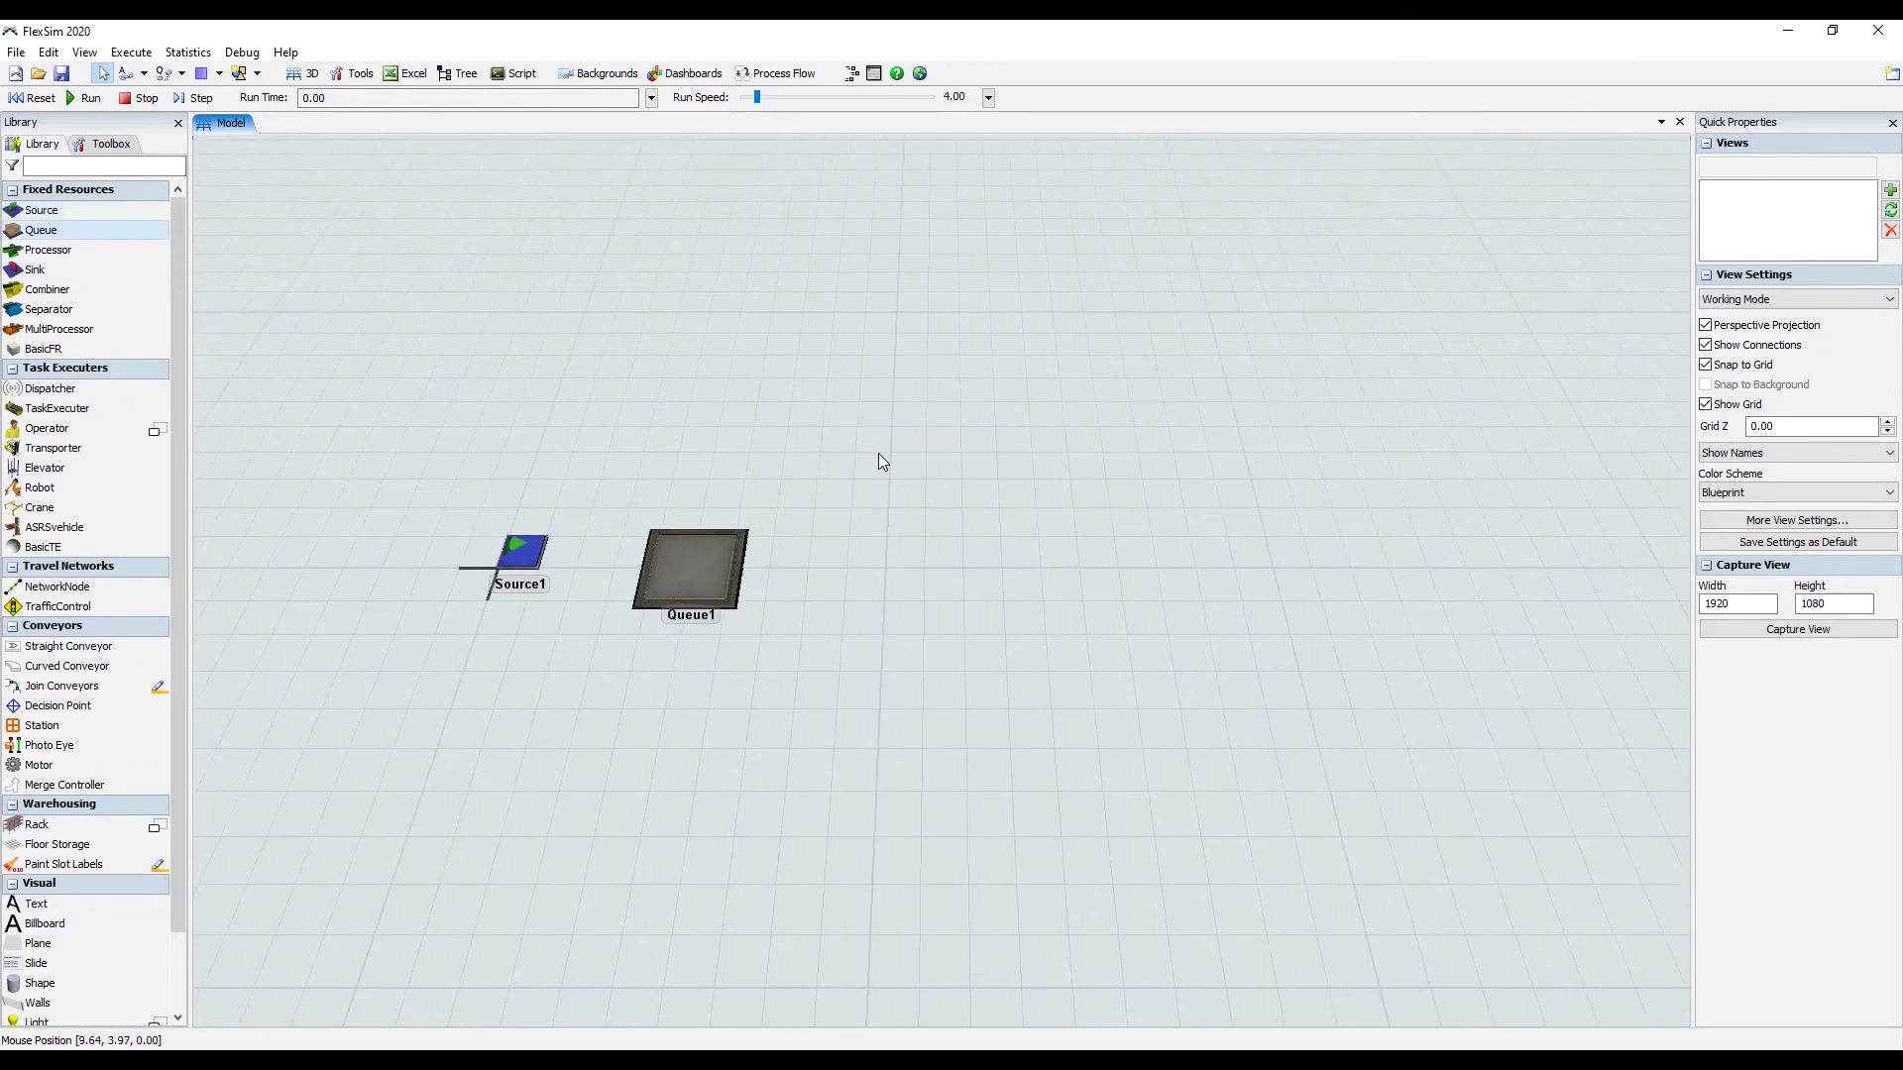
Add a Processor to the right of the Queue and a Sink just beyond the Processor
click(48, 250)
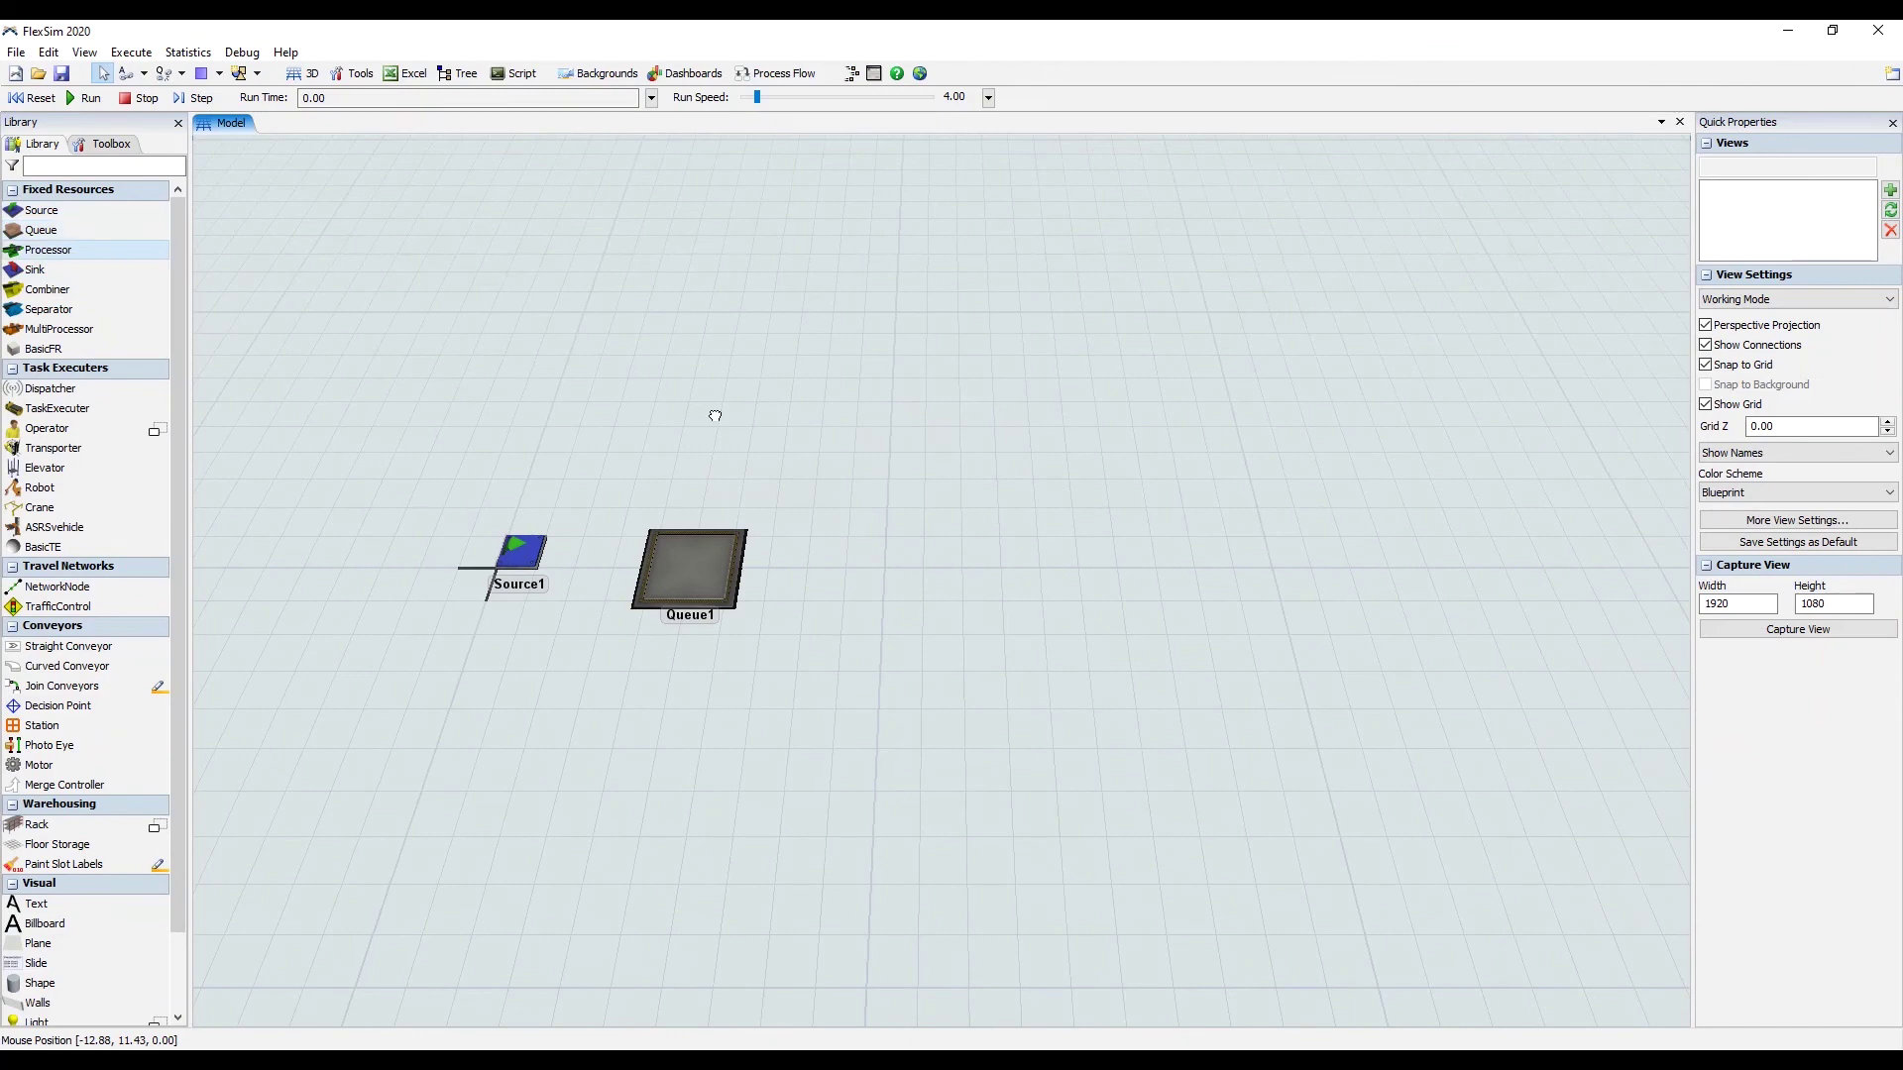
click(1031, 551)
click(45, 270)
click(1261, 561)
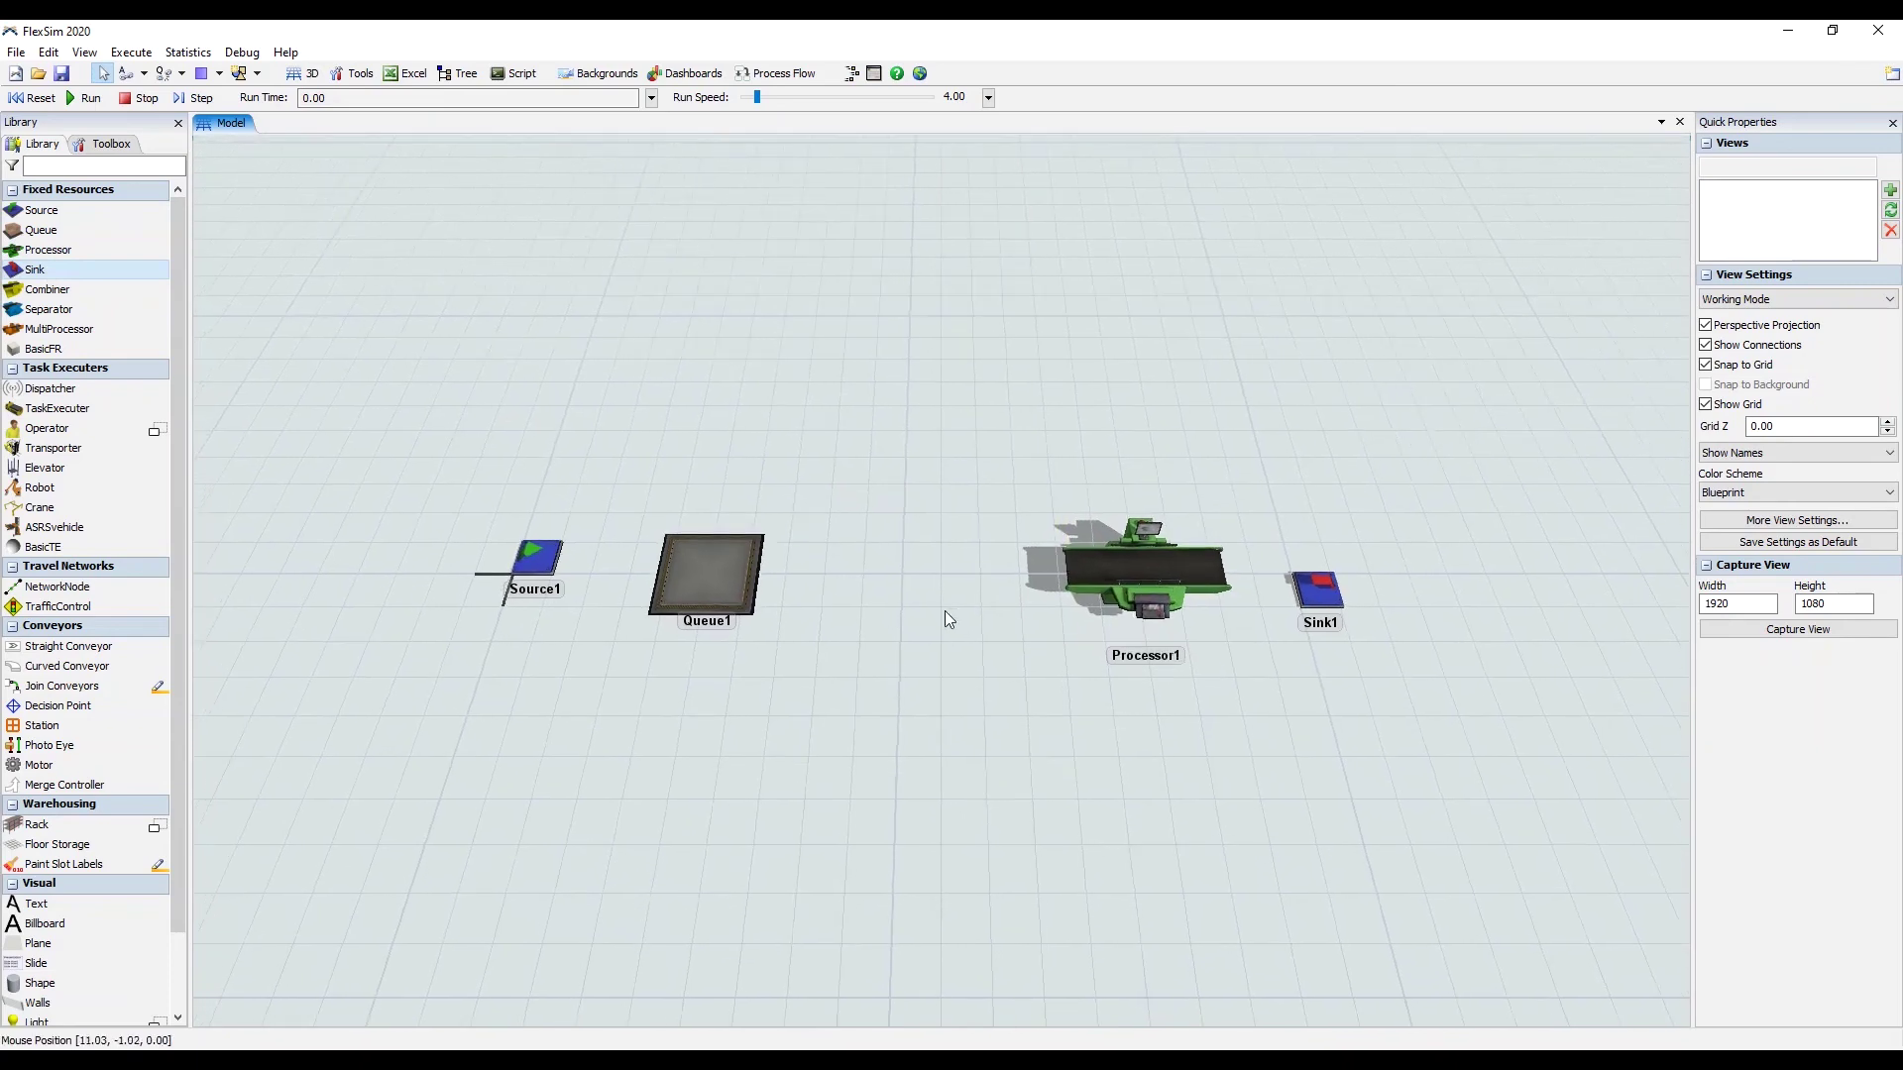
Move the Queue closer to the Source, to X 4
drag(936, 615, 878, 557)
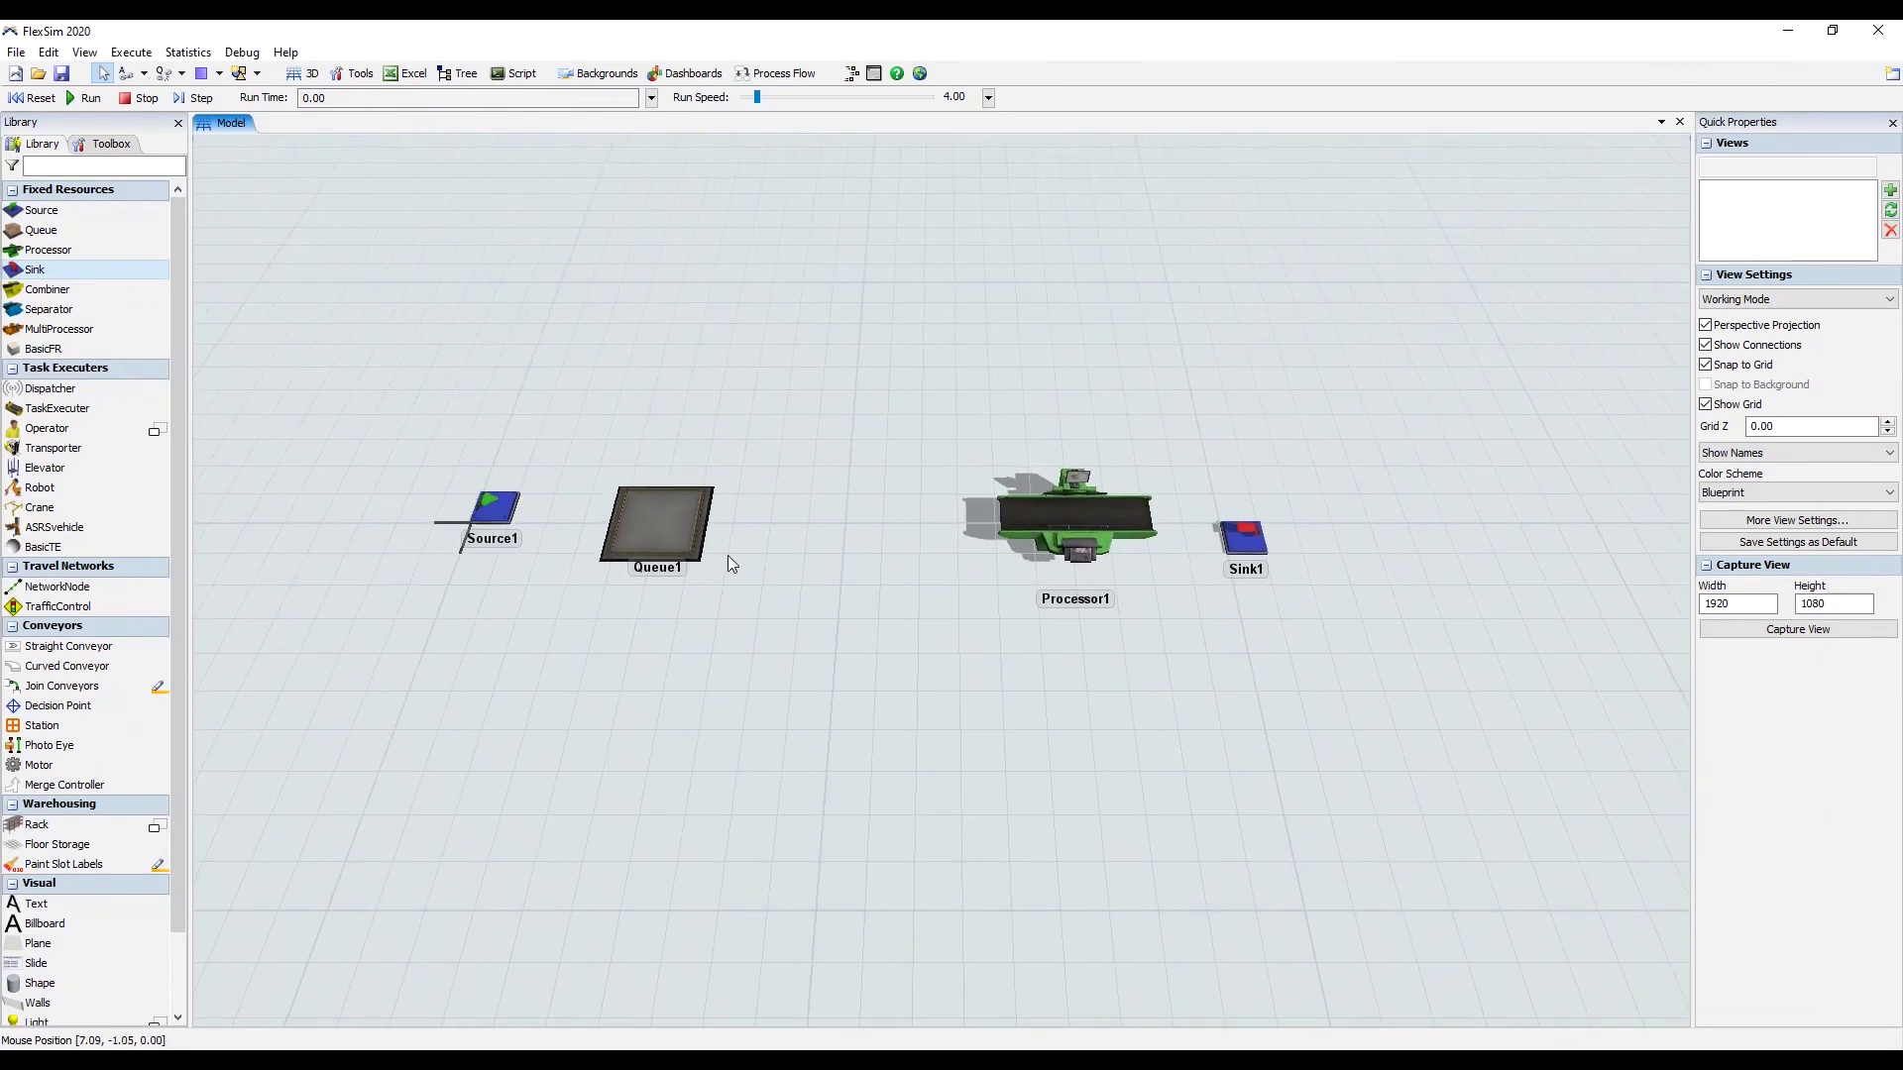
drag(663, 539, 697, 468)
drag(813, 482, 630, 549)
drag(711, 462, 640, 526)
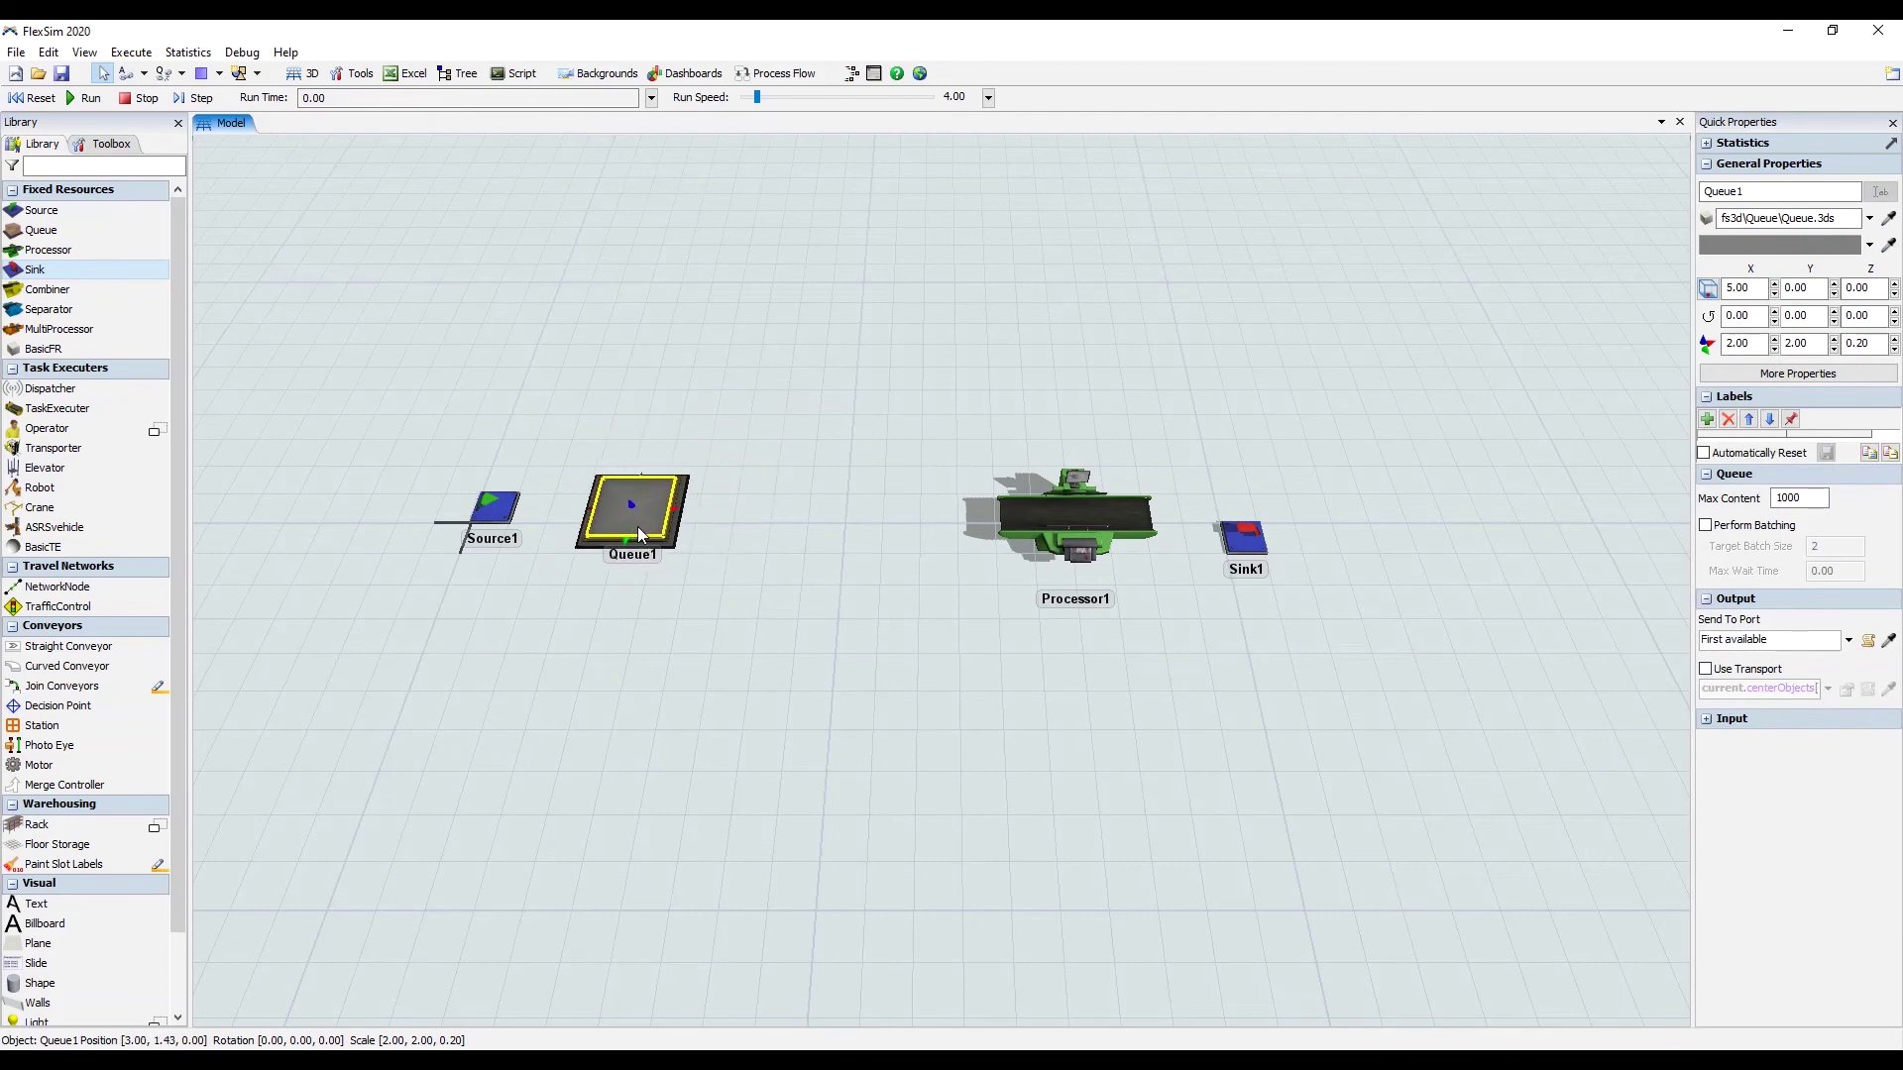
click(734, 550)
right_drag(734, 550, 886, 599)
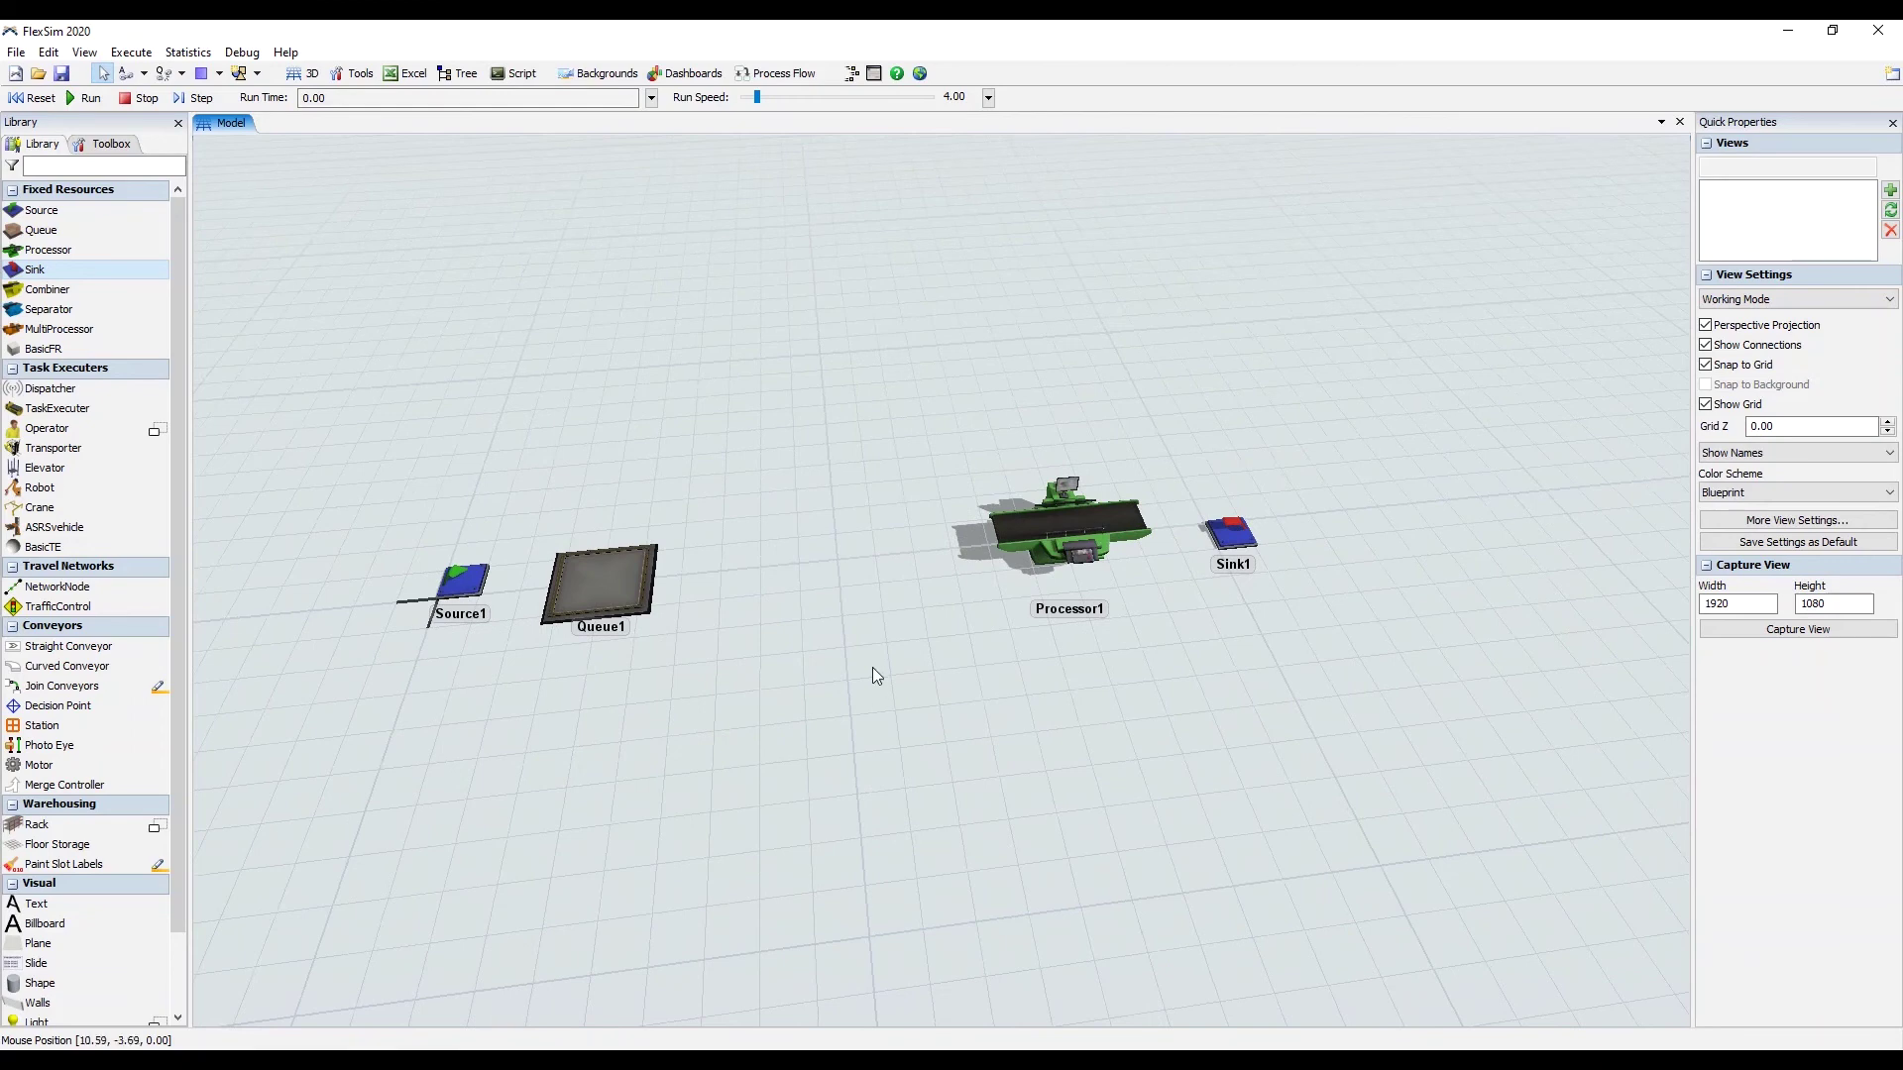
Connect the Source to the Queue, the Queue to the Processor and the Processor to the Sink
drag(462, 577, 613, 557)
drag(816, 426, 1229, 535)
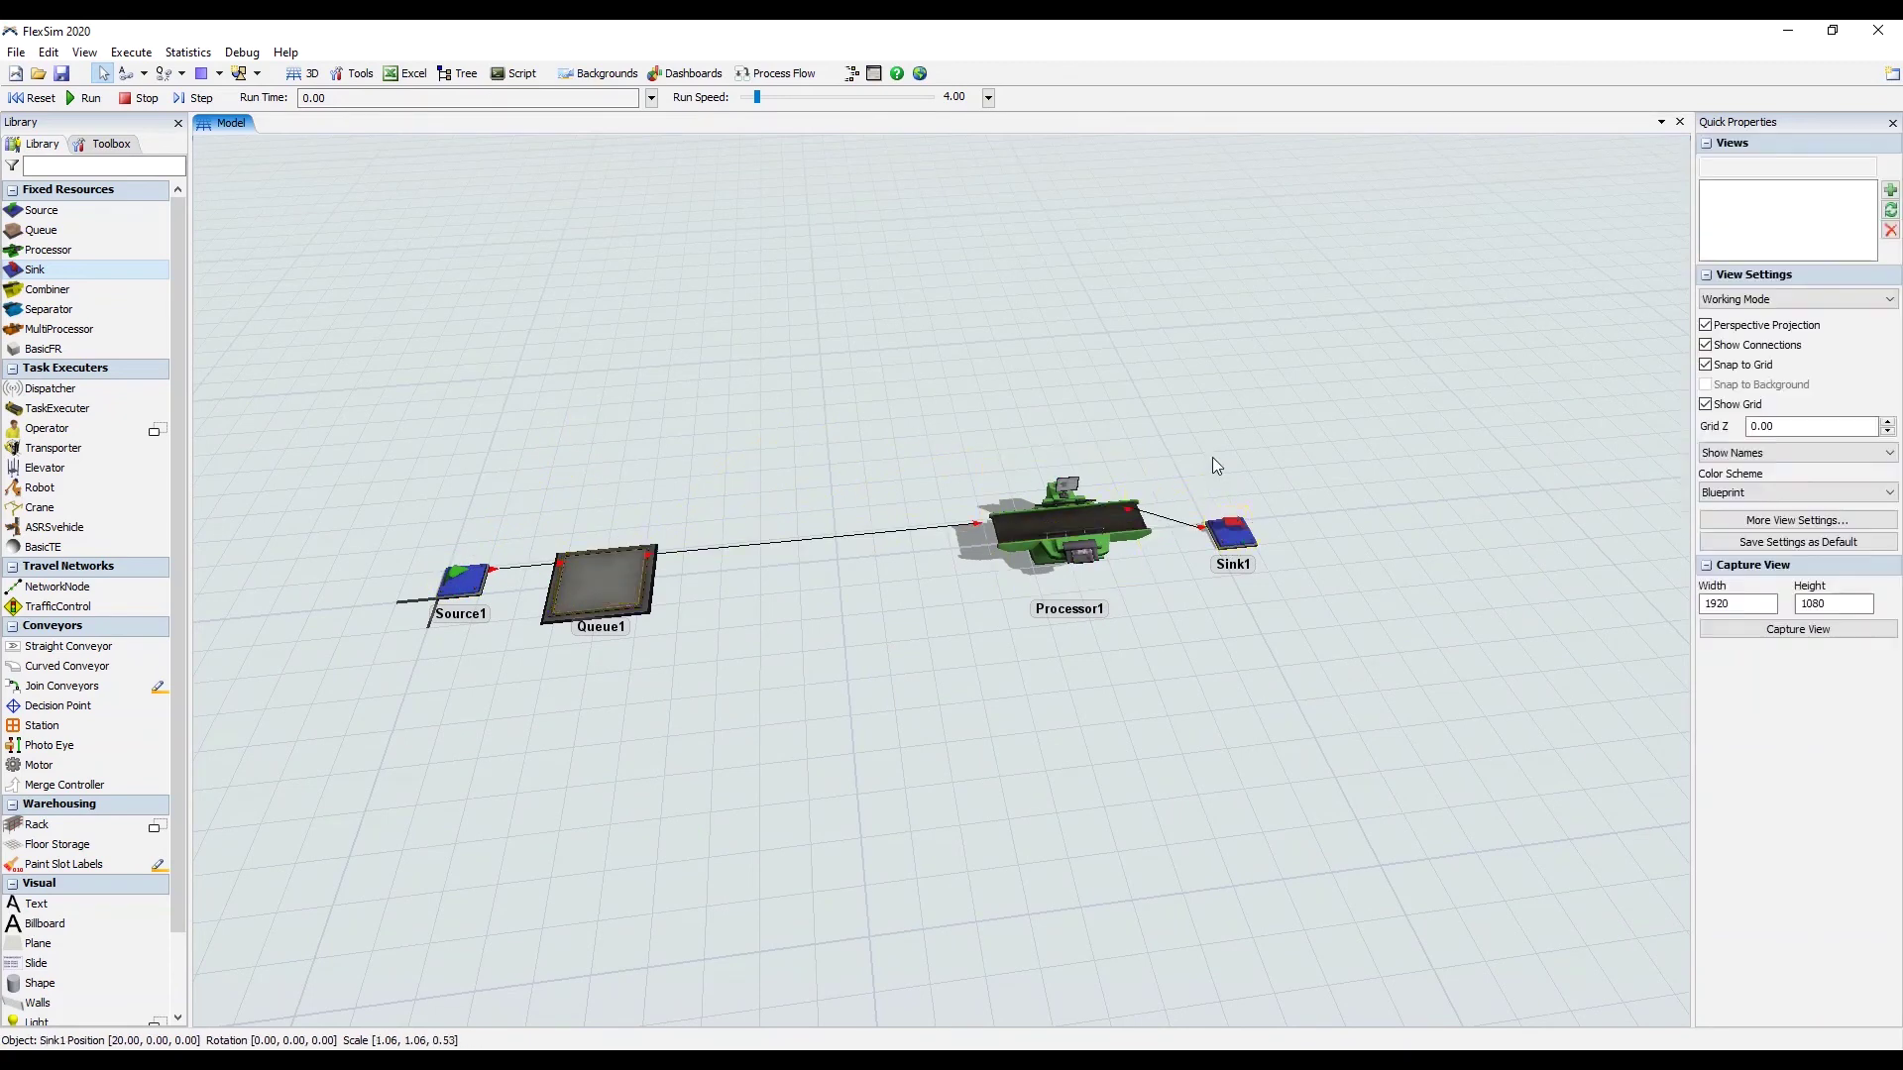
drag(631, 674, 657, 687)
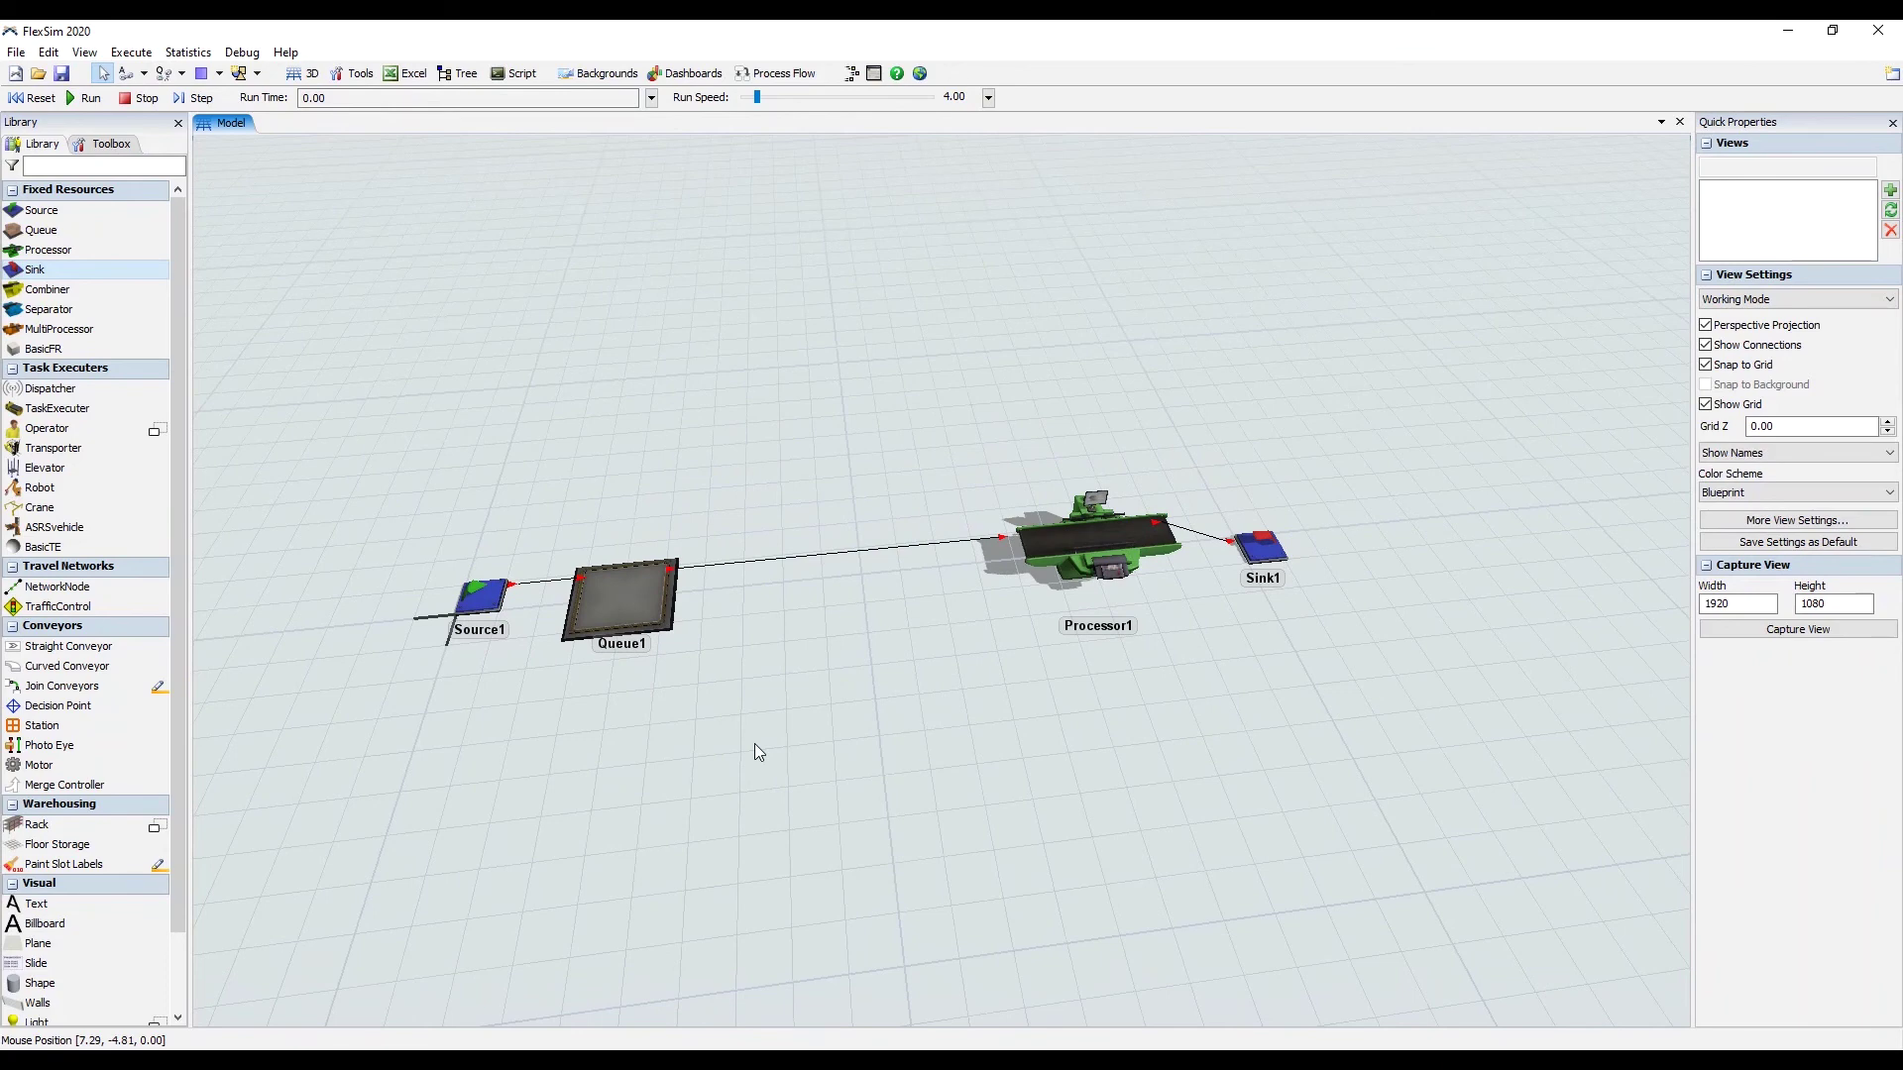
drag(753, 743, 805, 746)
Test-run the simulation from time zero to watch the item flow, and reset the model
click(33, 103)
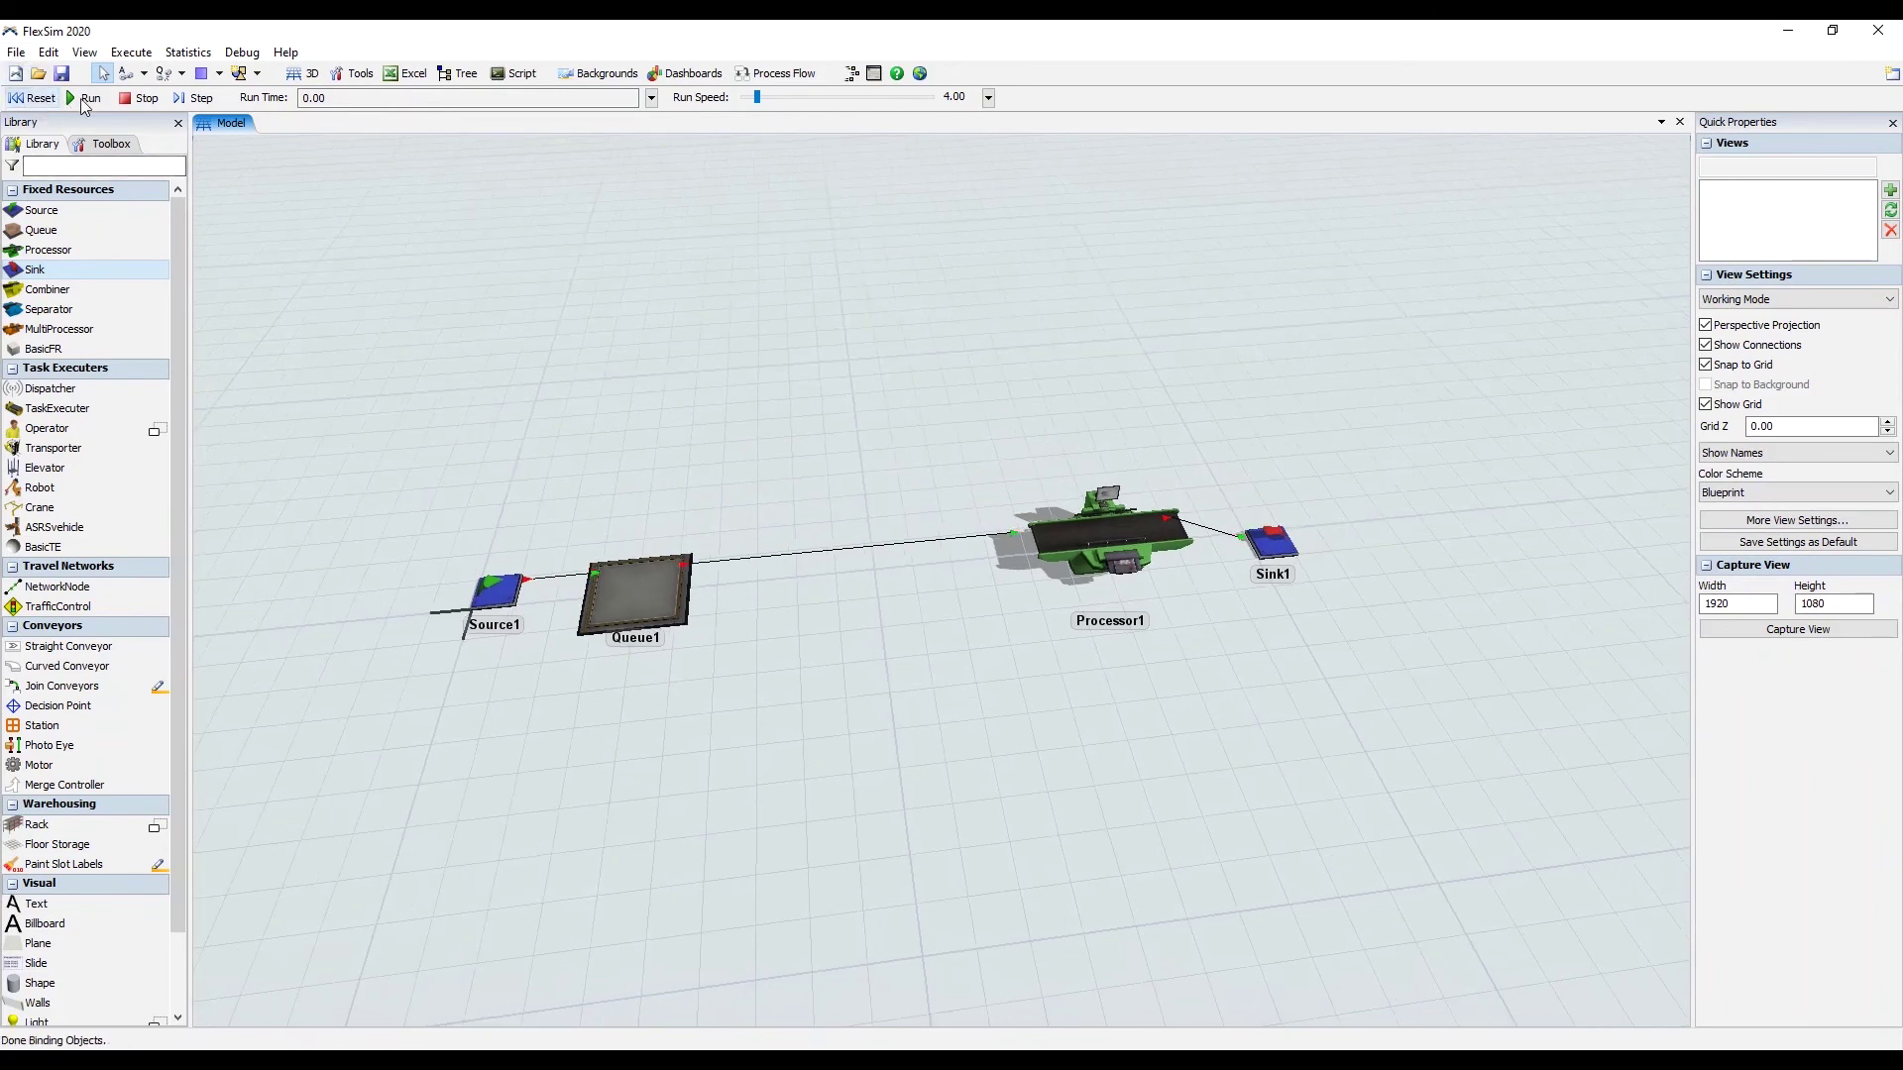
click(198, 101)
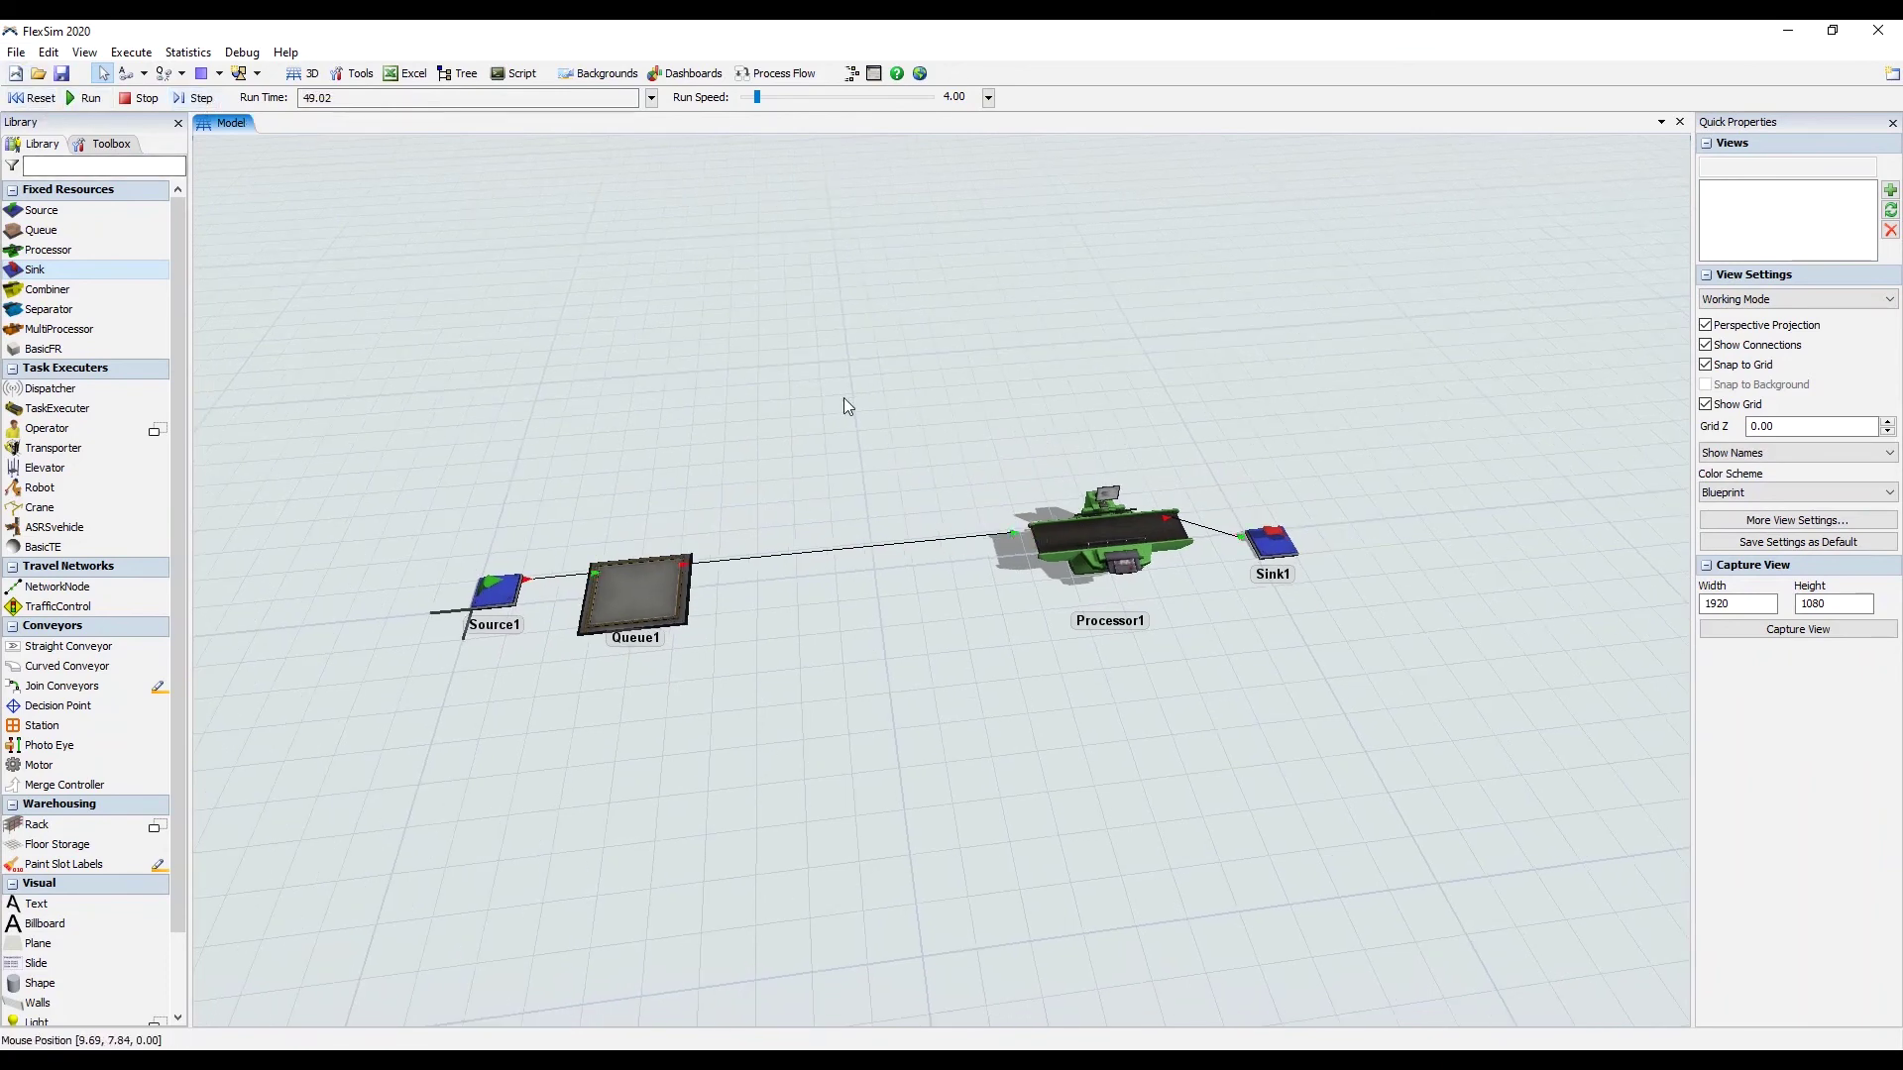
click(179, 99)
click(175, 98)
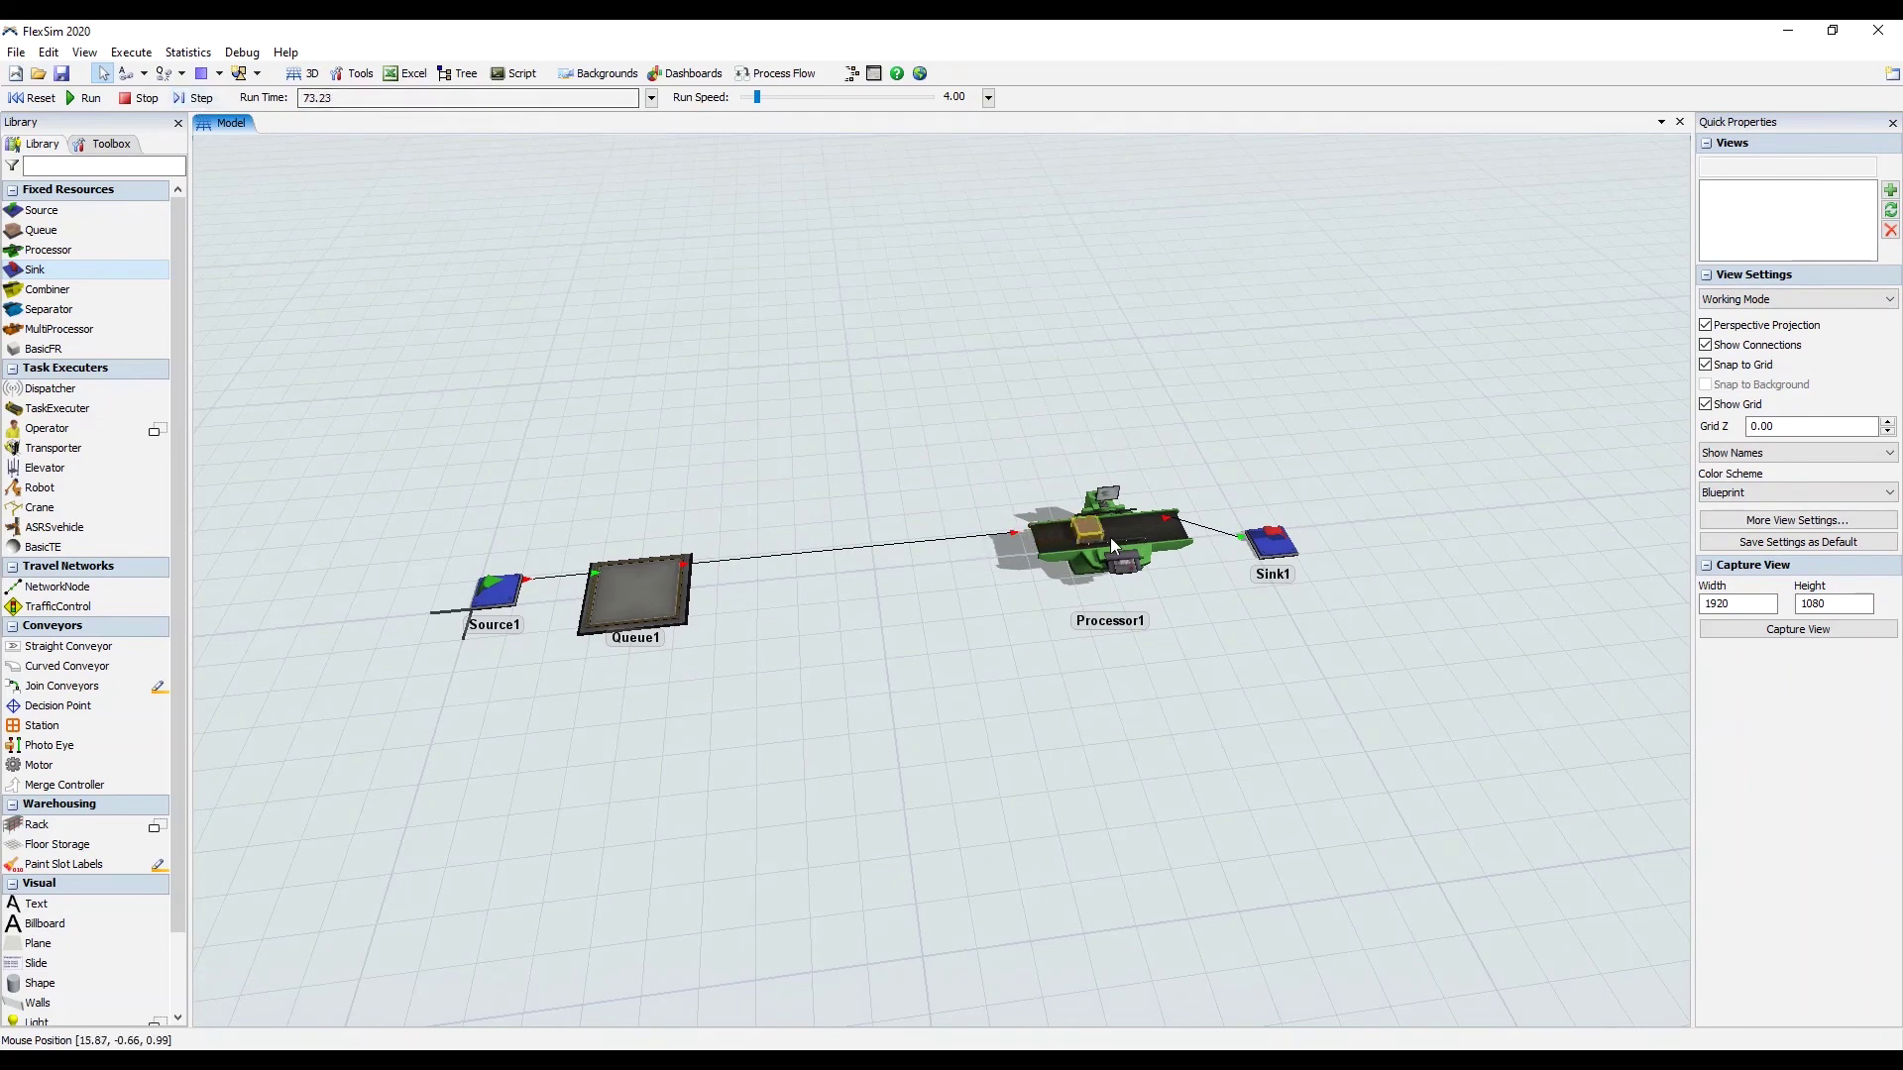
click(1056, 514)
click(34, 97)
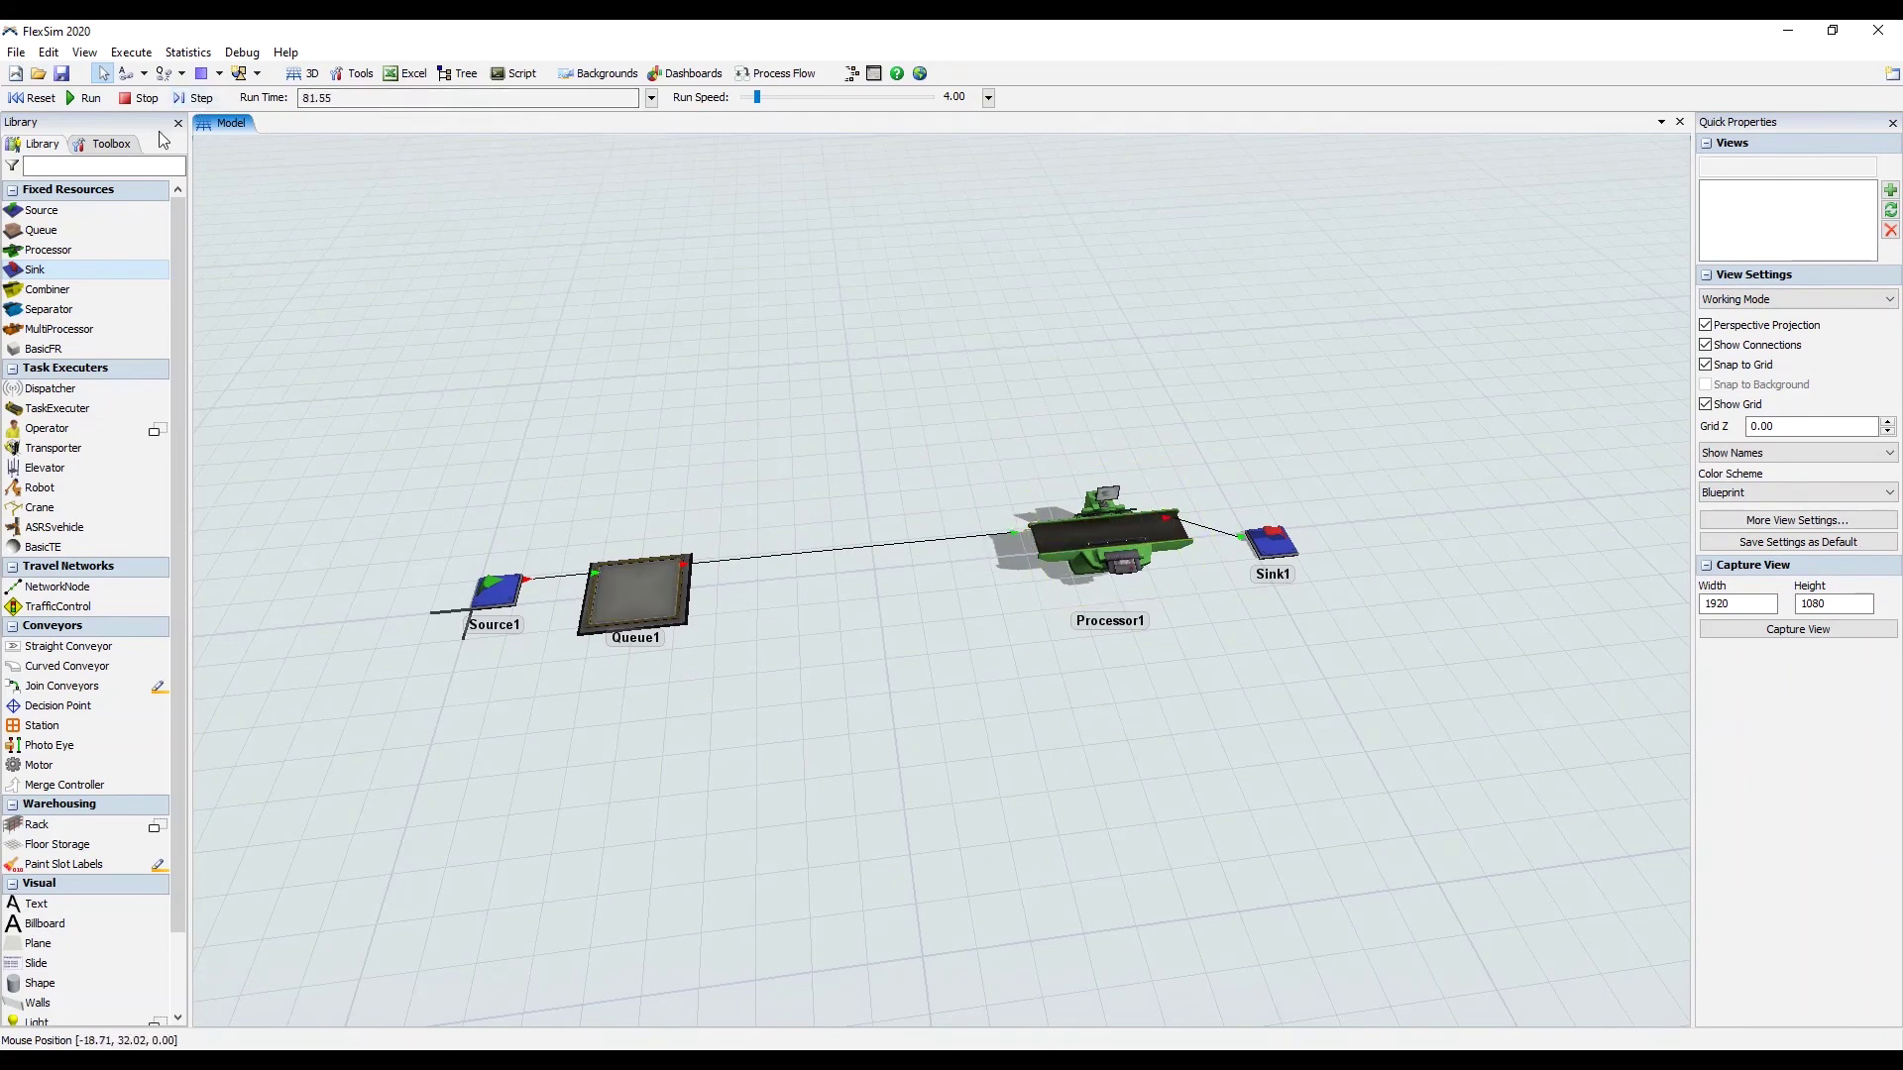
Remove the connection between the Queue and the Processor
right_drag(1079, 699, 922, 694)
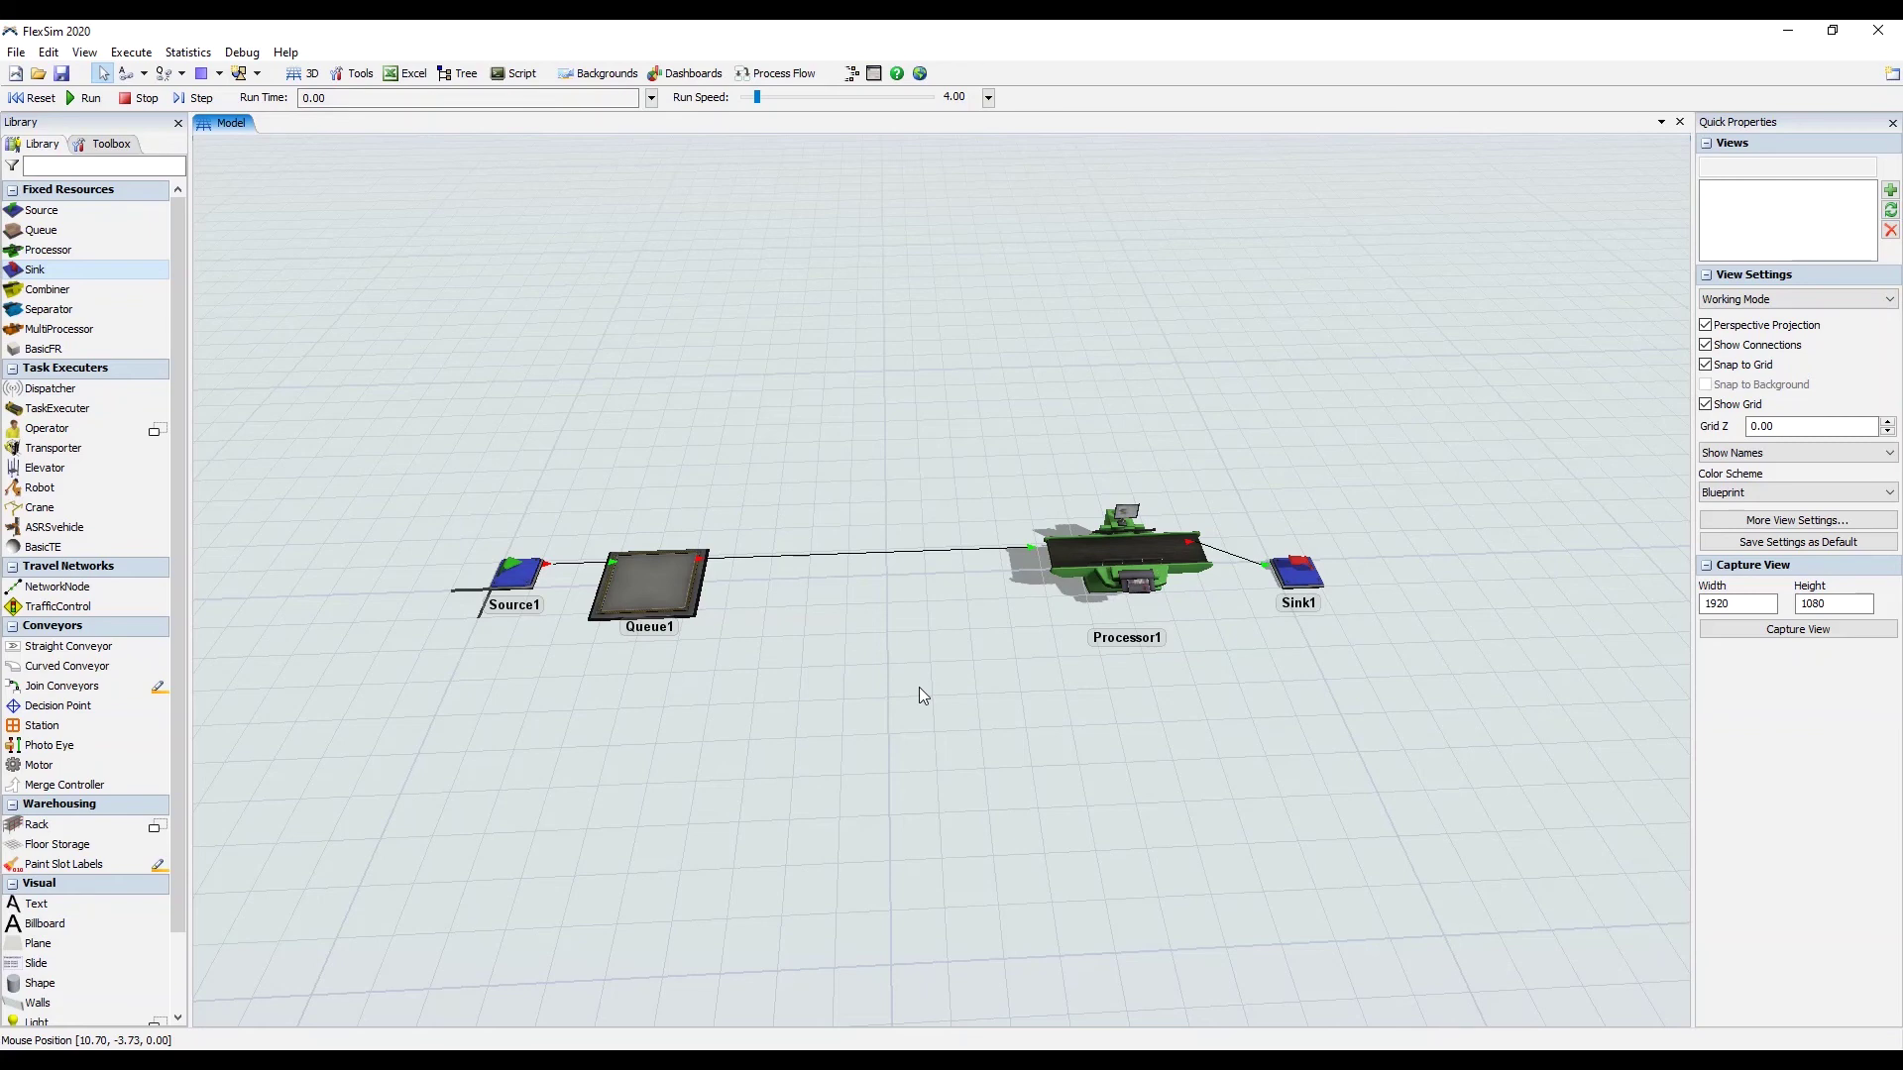
click(687, 592)
click(1120, 552)
click(1068, 745)
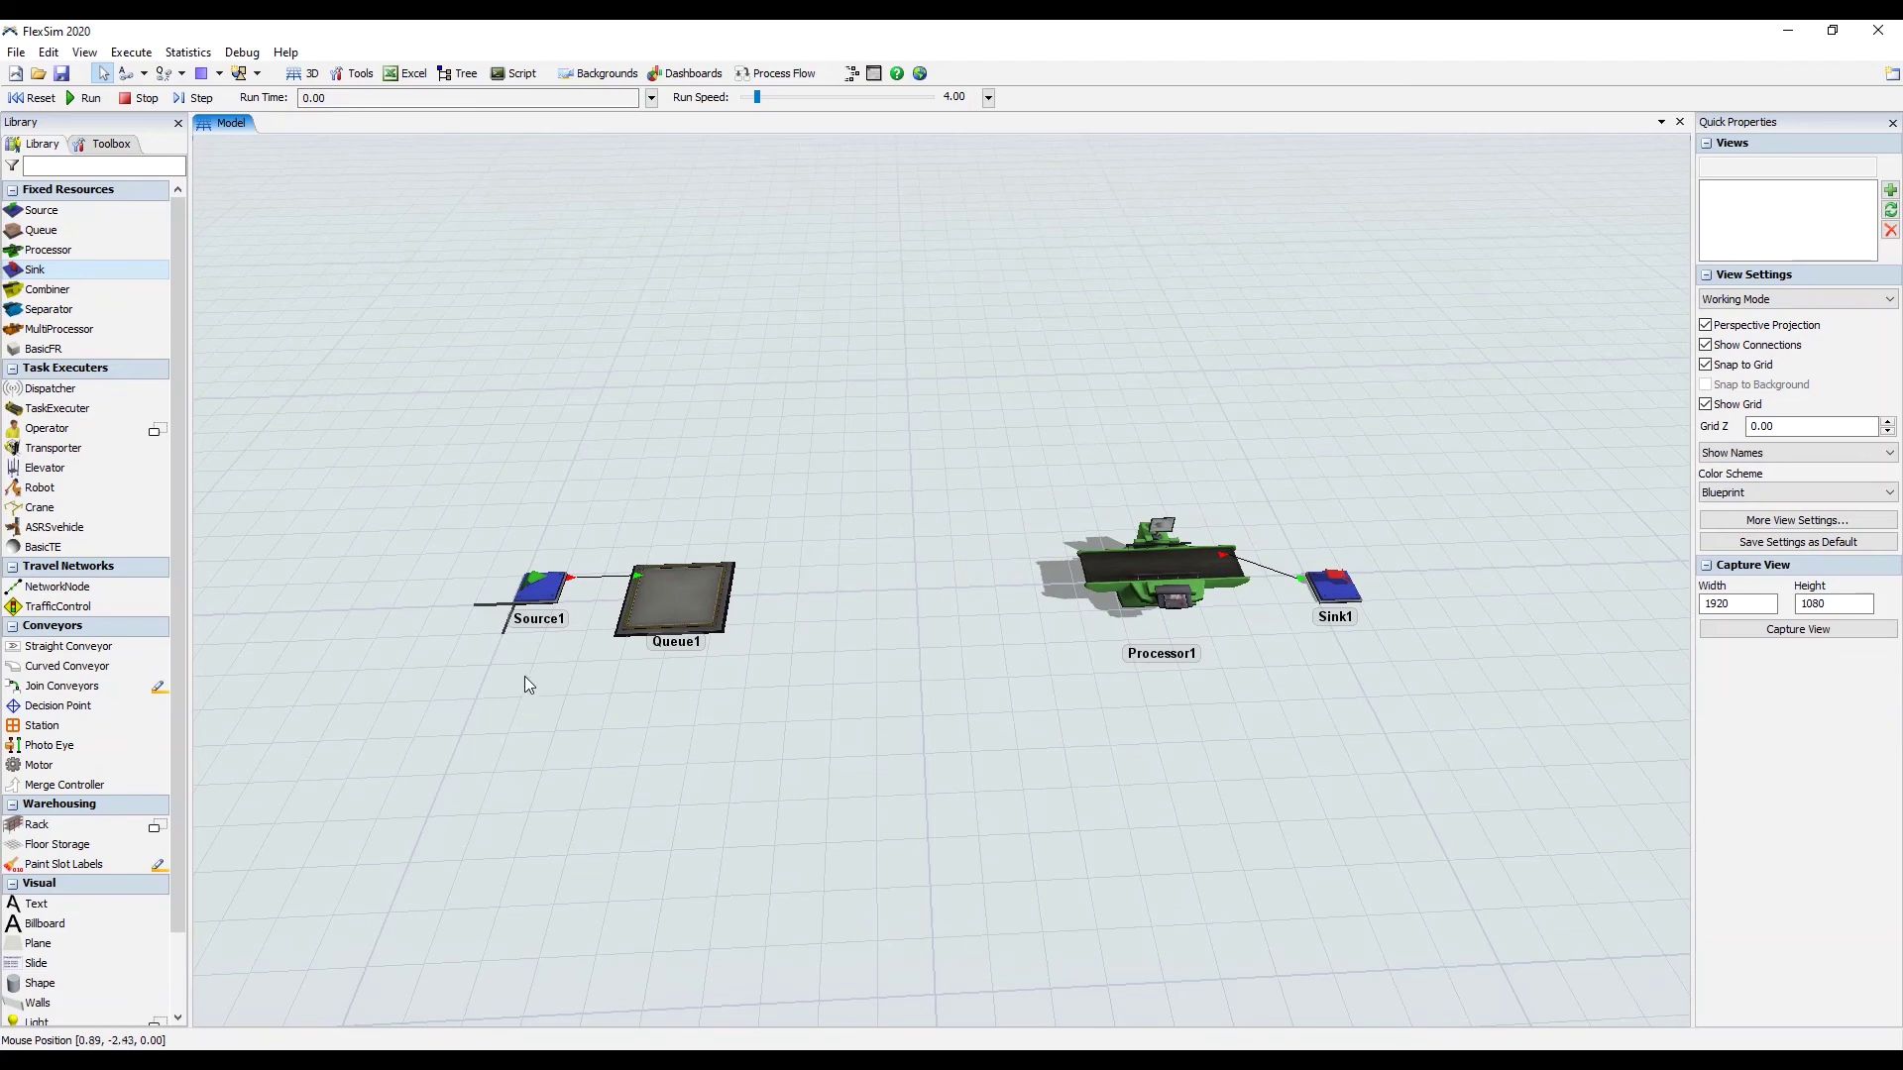
Examine the Source, Queue, Processor and Sink one by one along with their connections
click(539, 591)
click(645, 590)
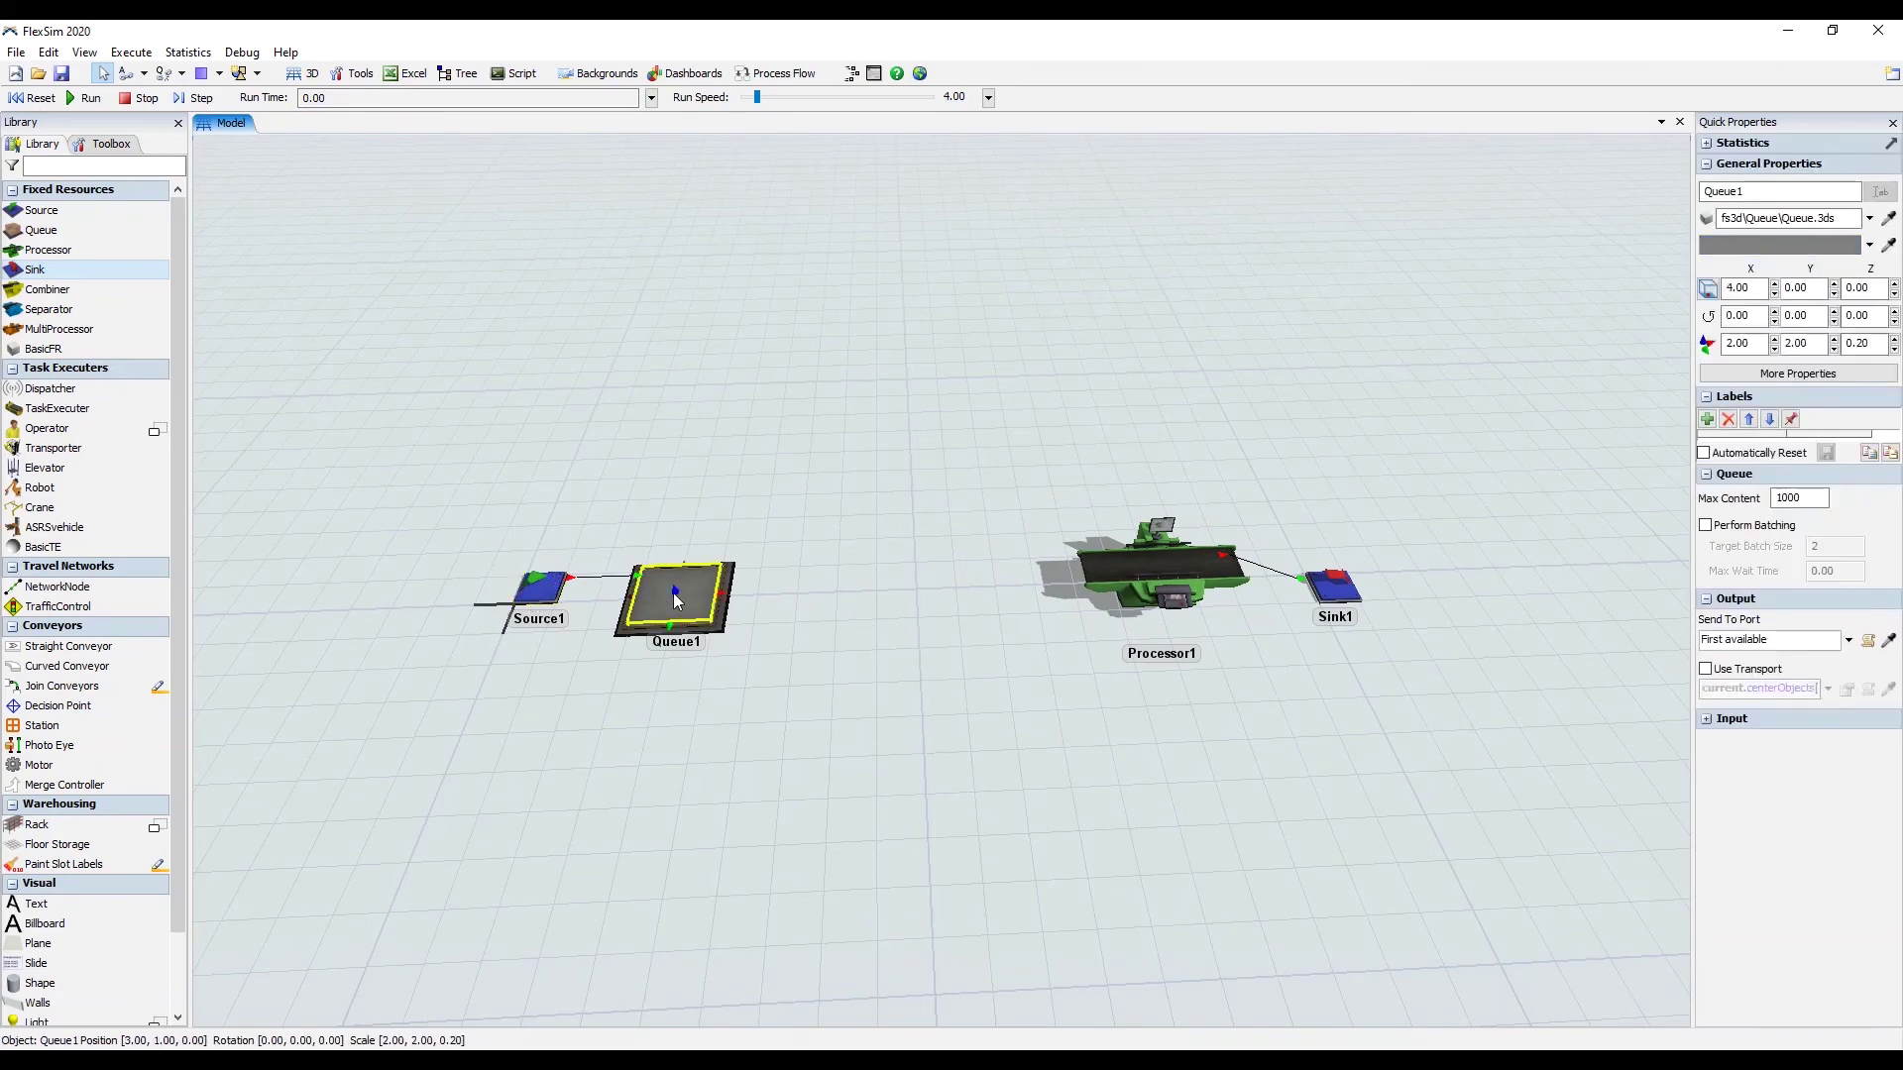
click(1159, 565)
click(1329, 580)
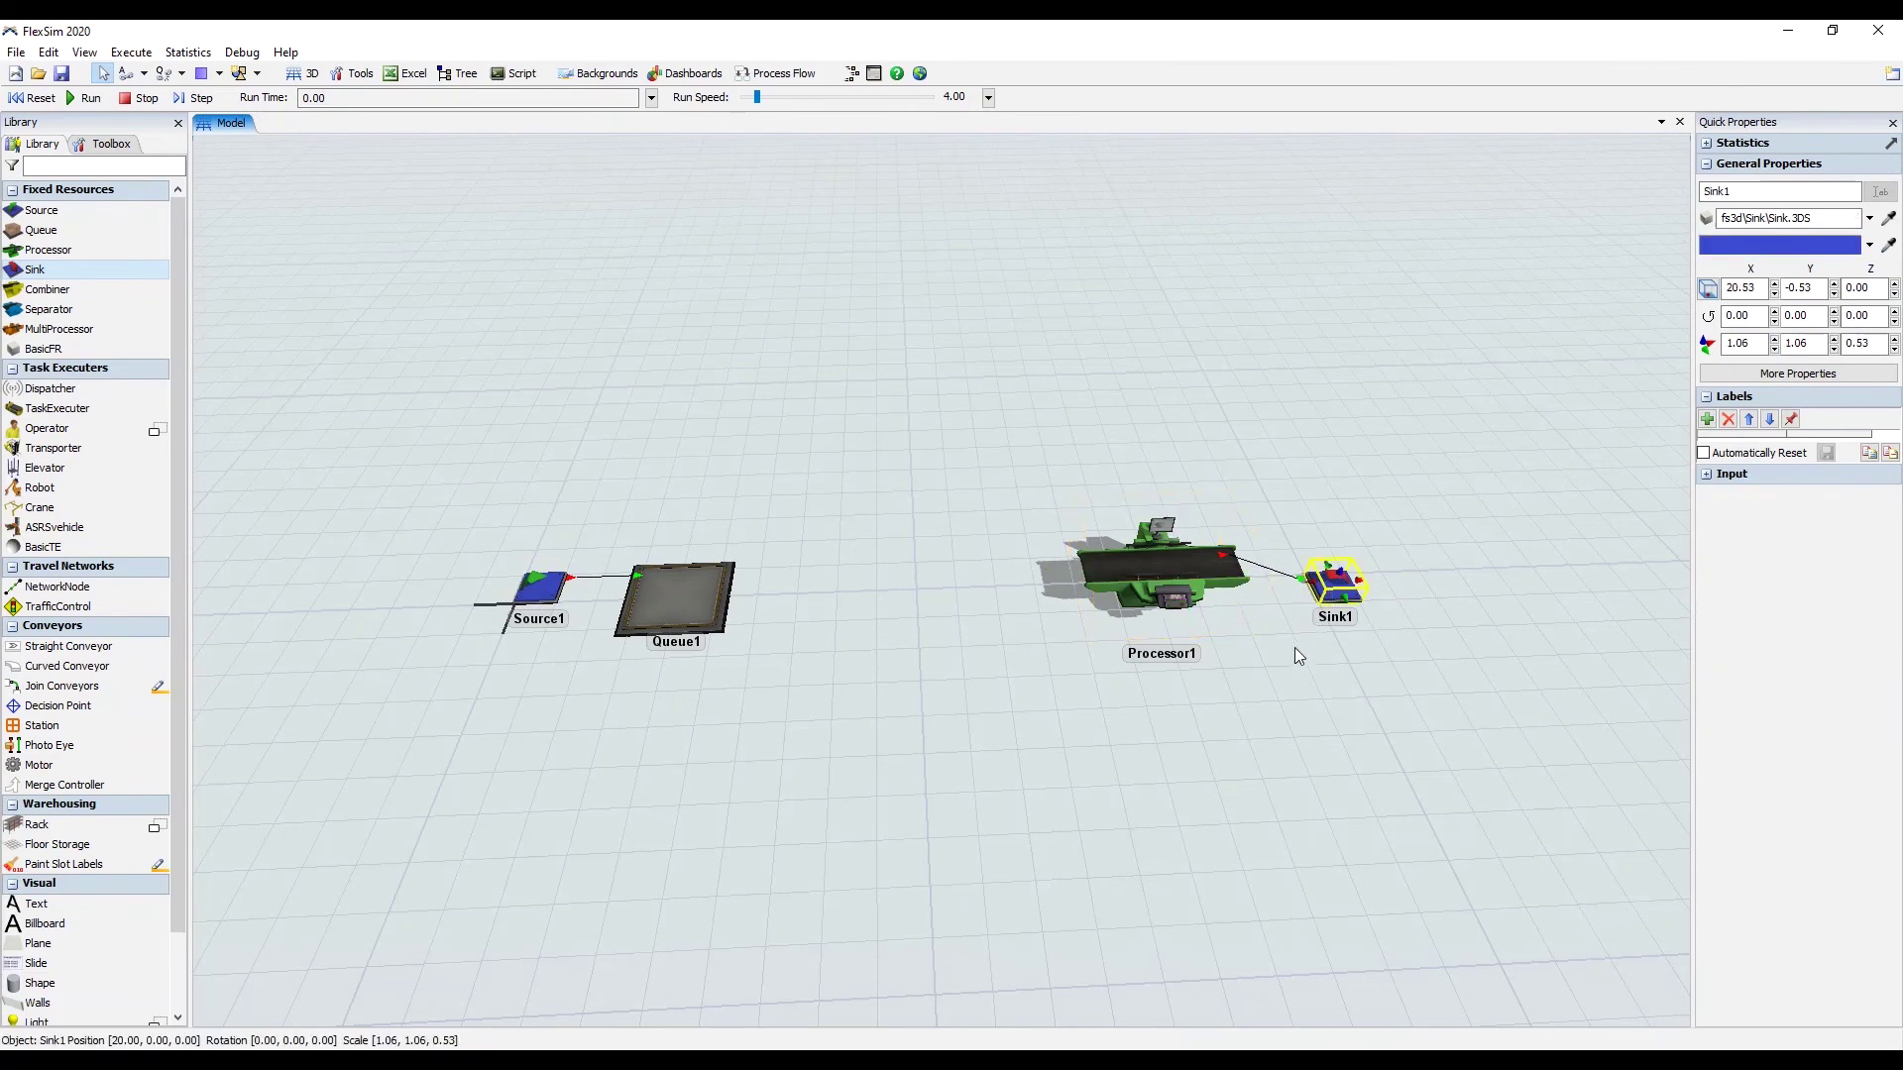
click(1295, 647)
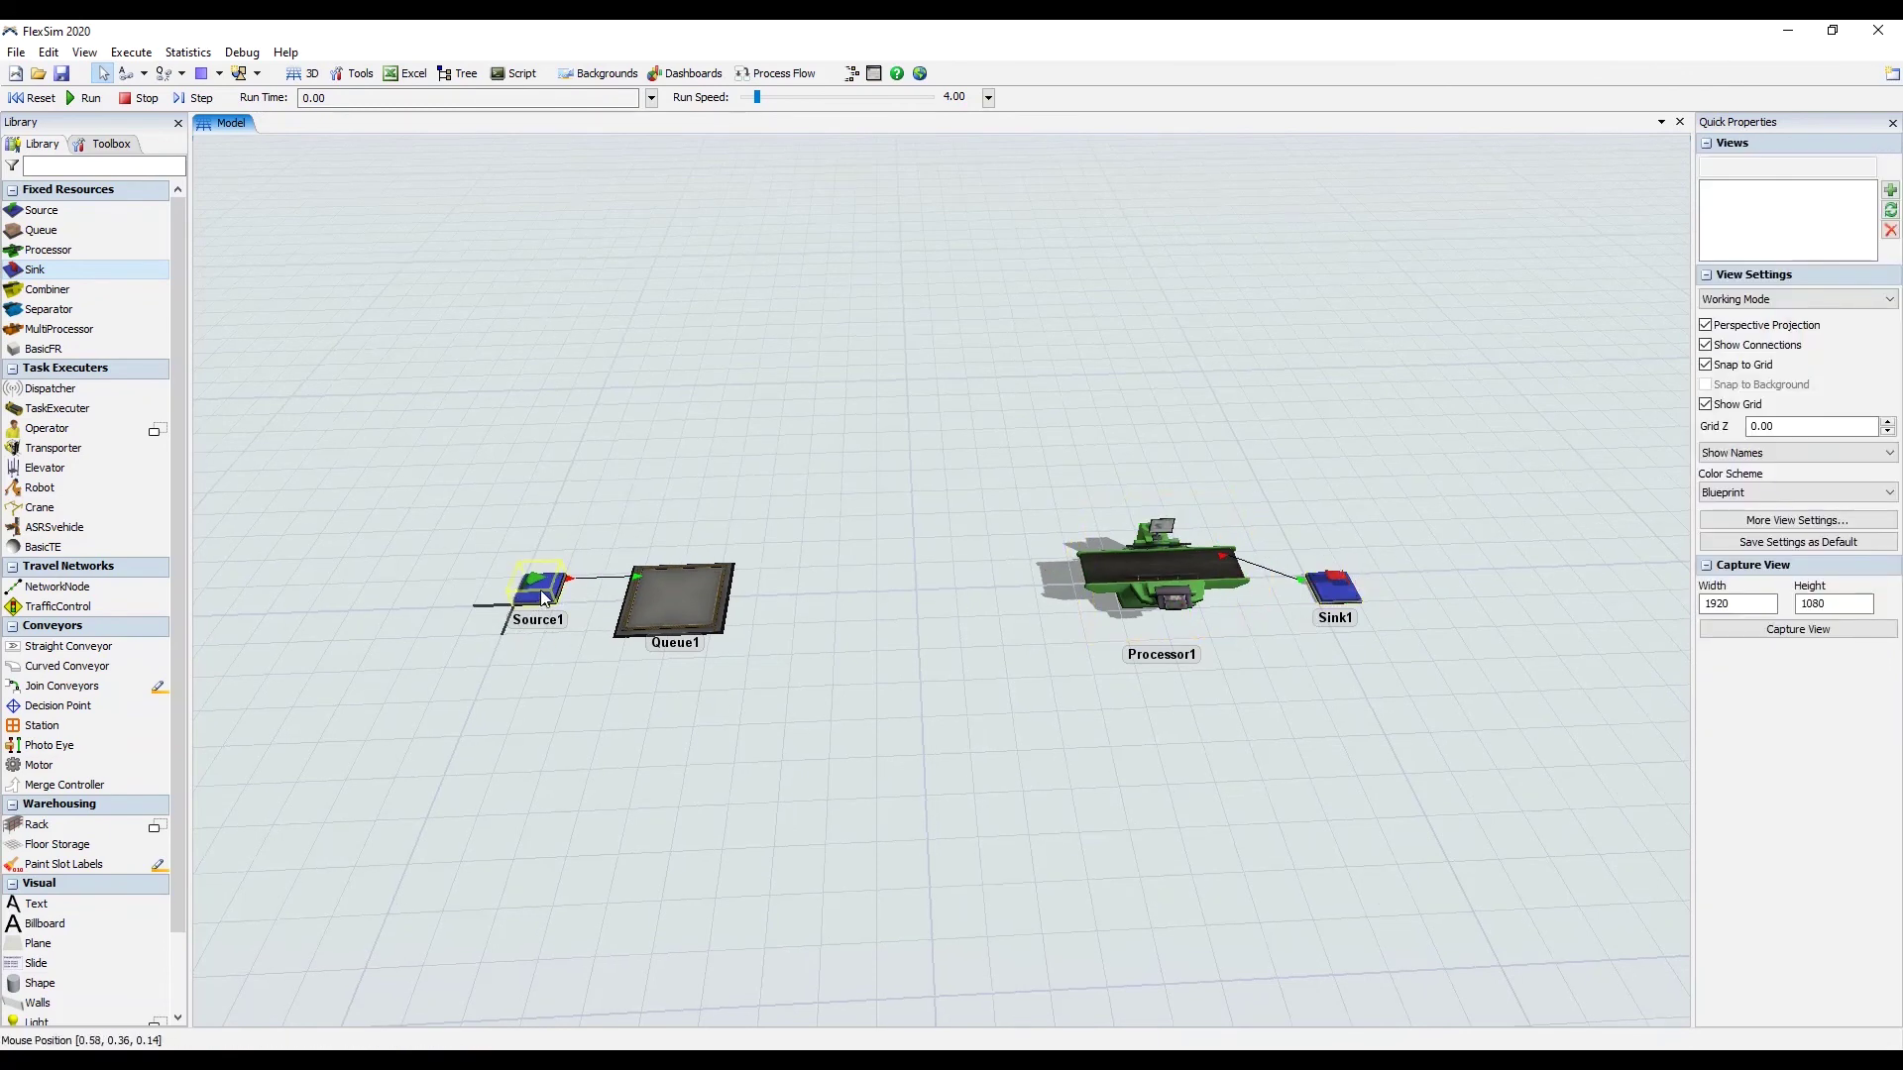
click(692, 604)
click(792, 624)
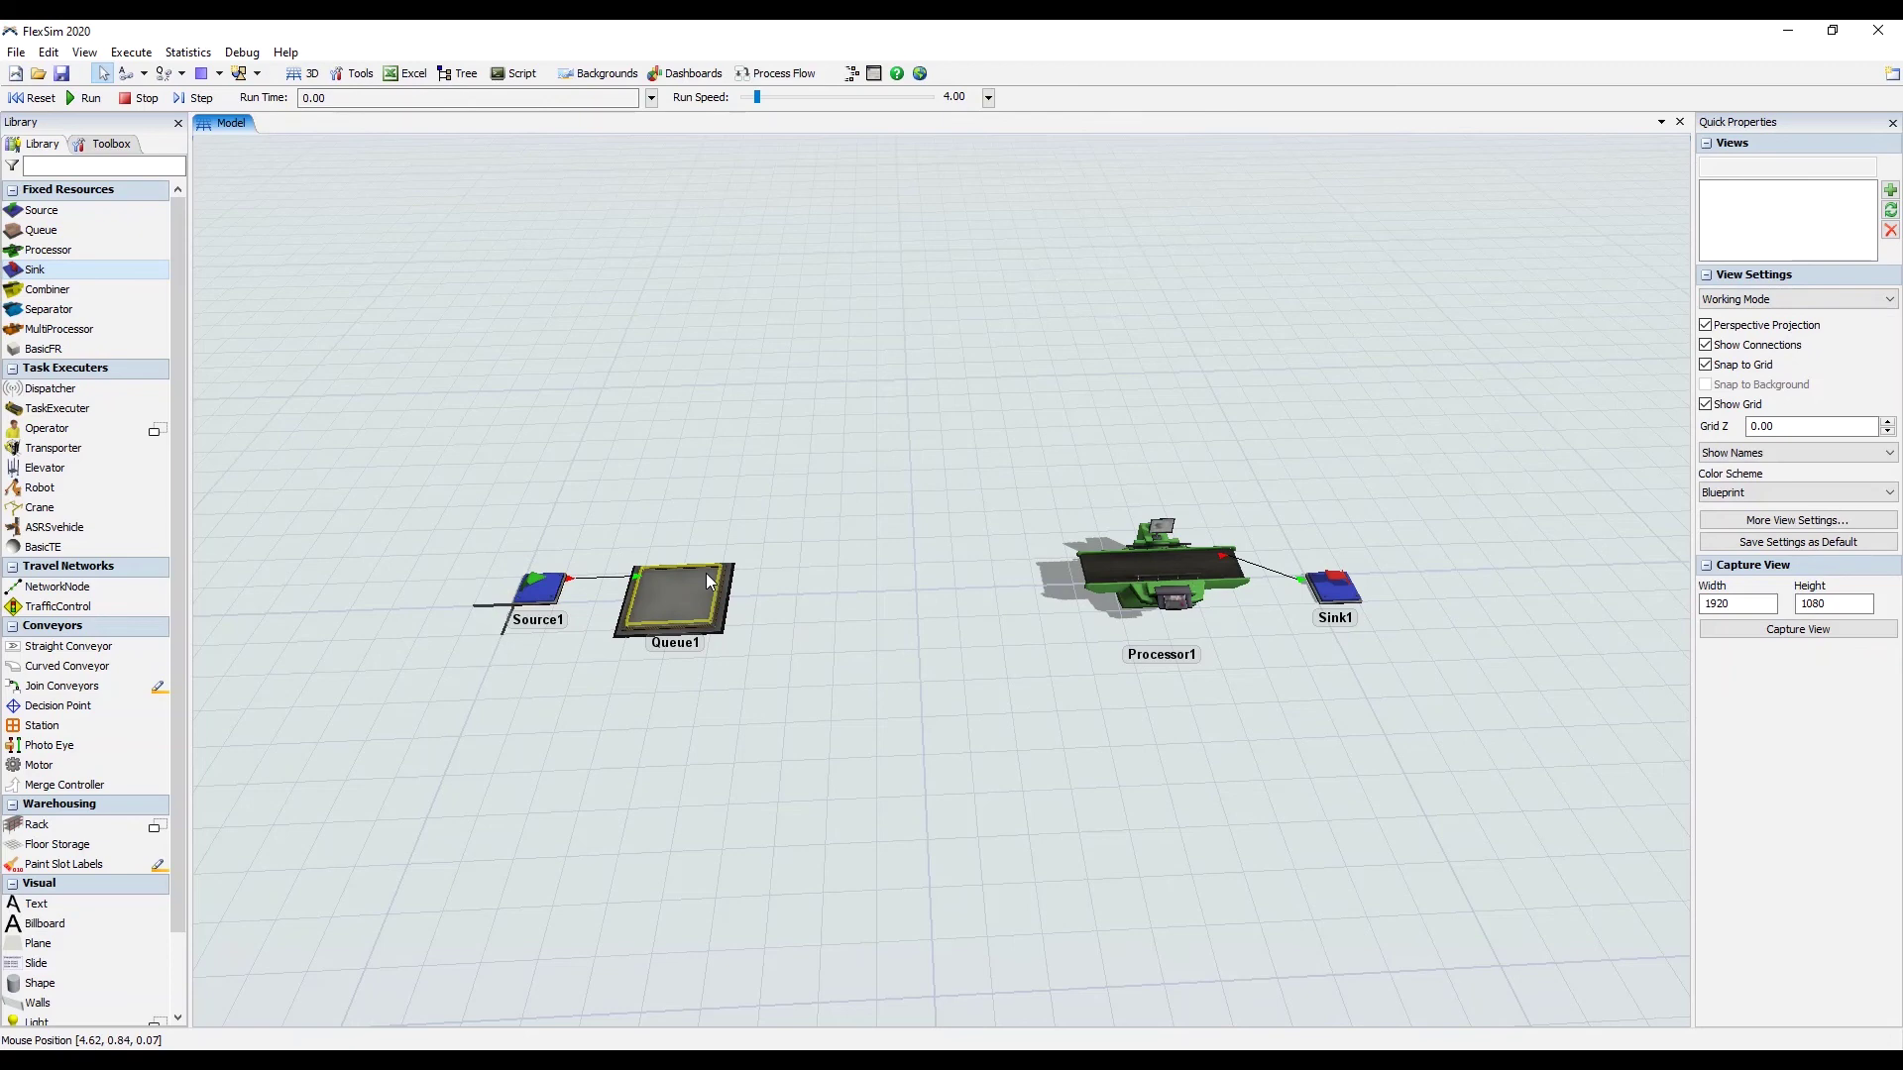
click(1158, 573)
click(1010, 718)
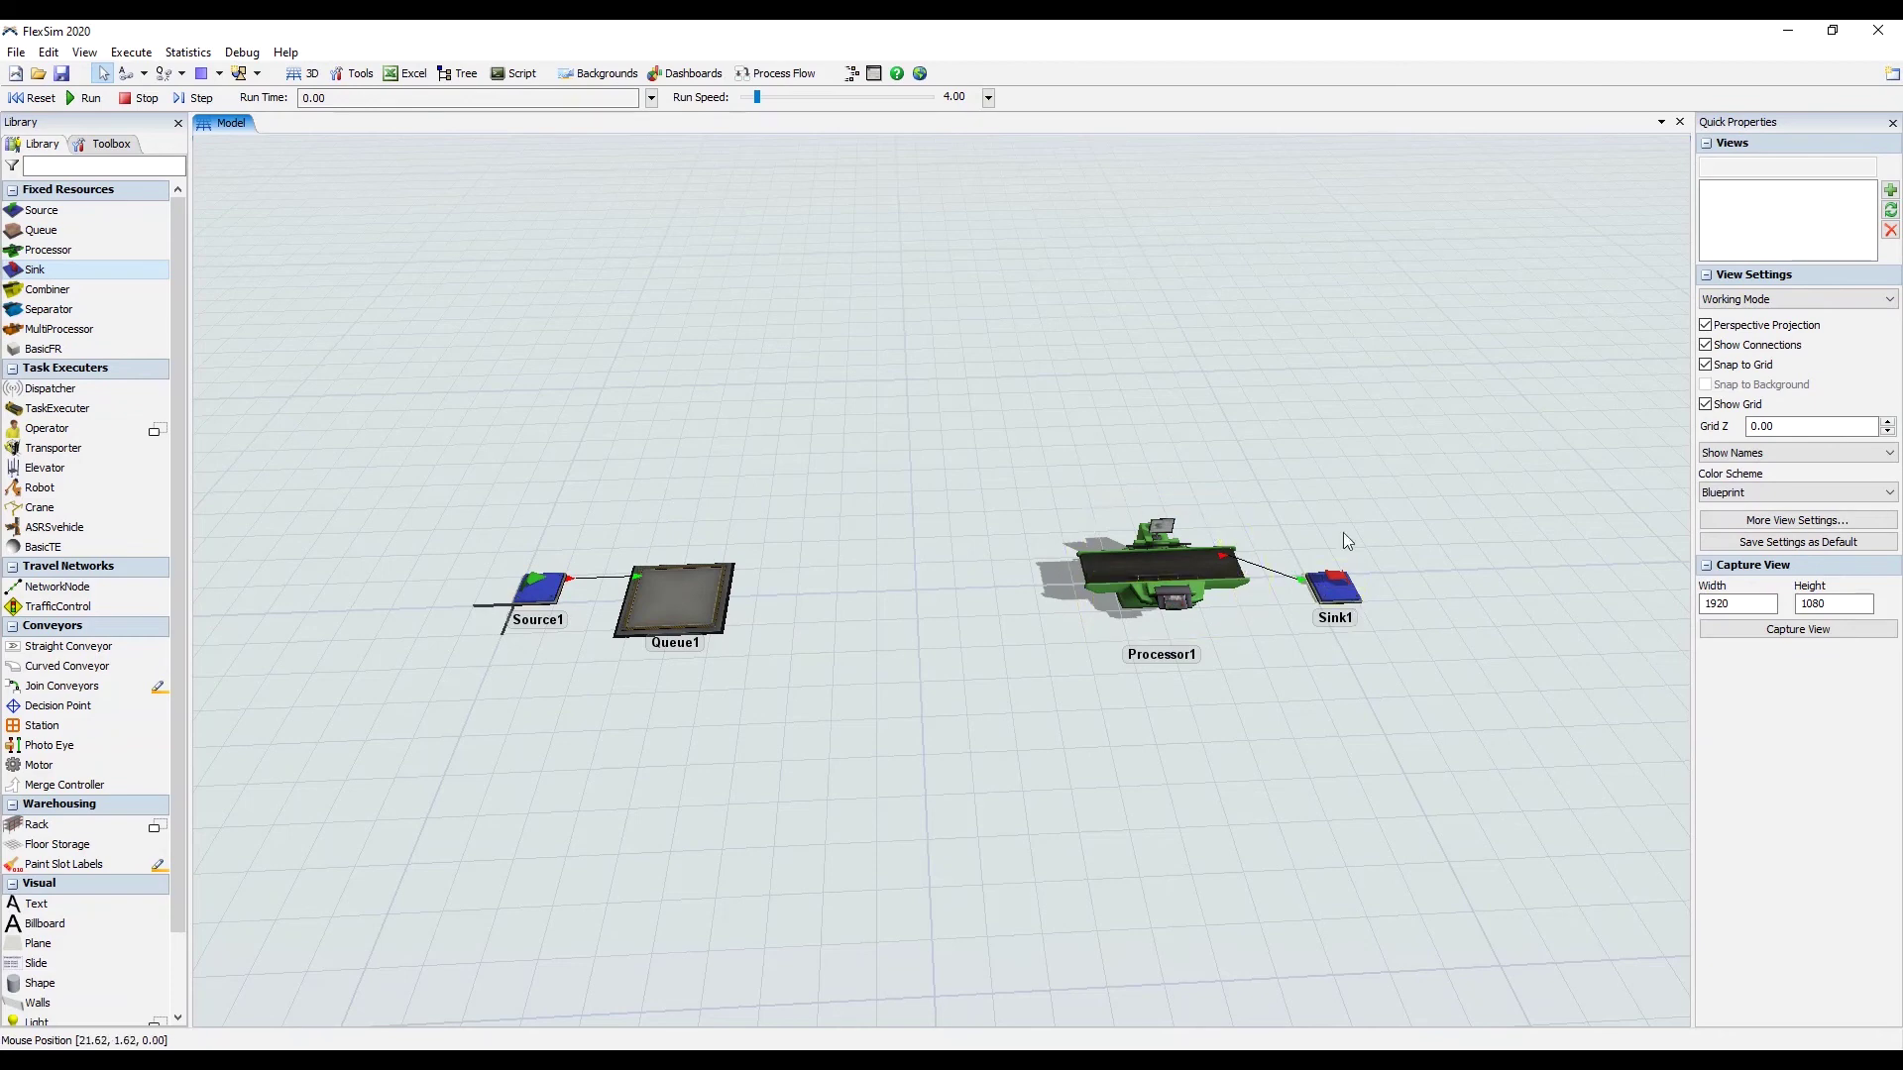
Move the Processor to X 15 and the Queue to X 5 to narrow the gap between them
drag(1356, 615, 1265, 652)
drag(1140, 560, 1100, 561)
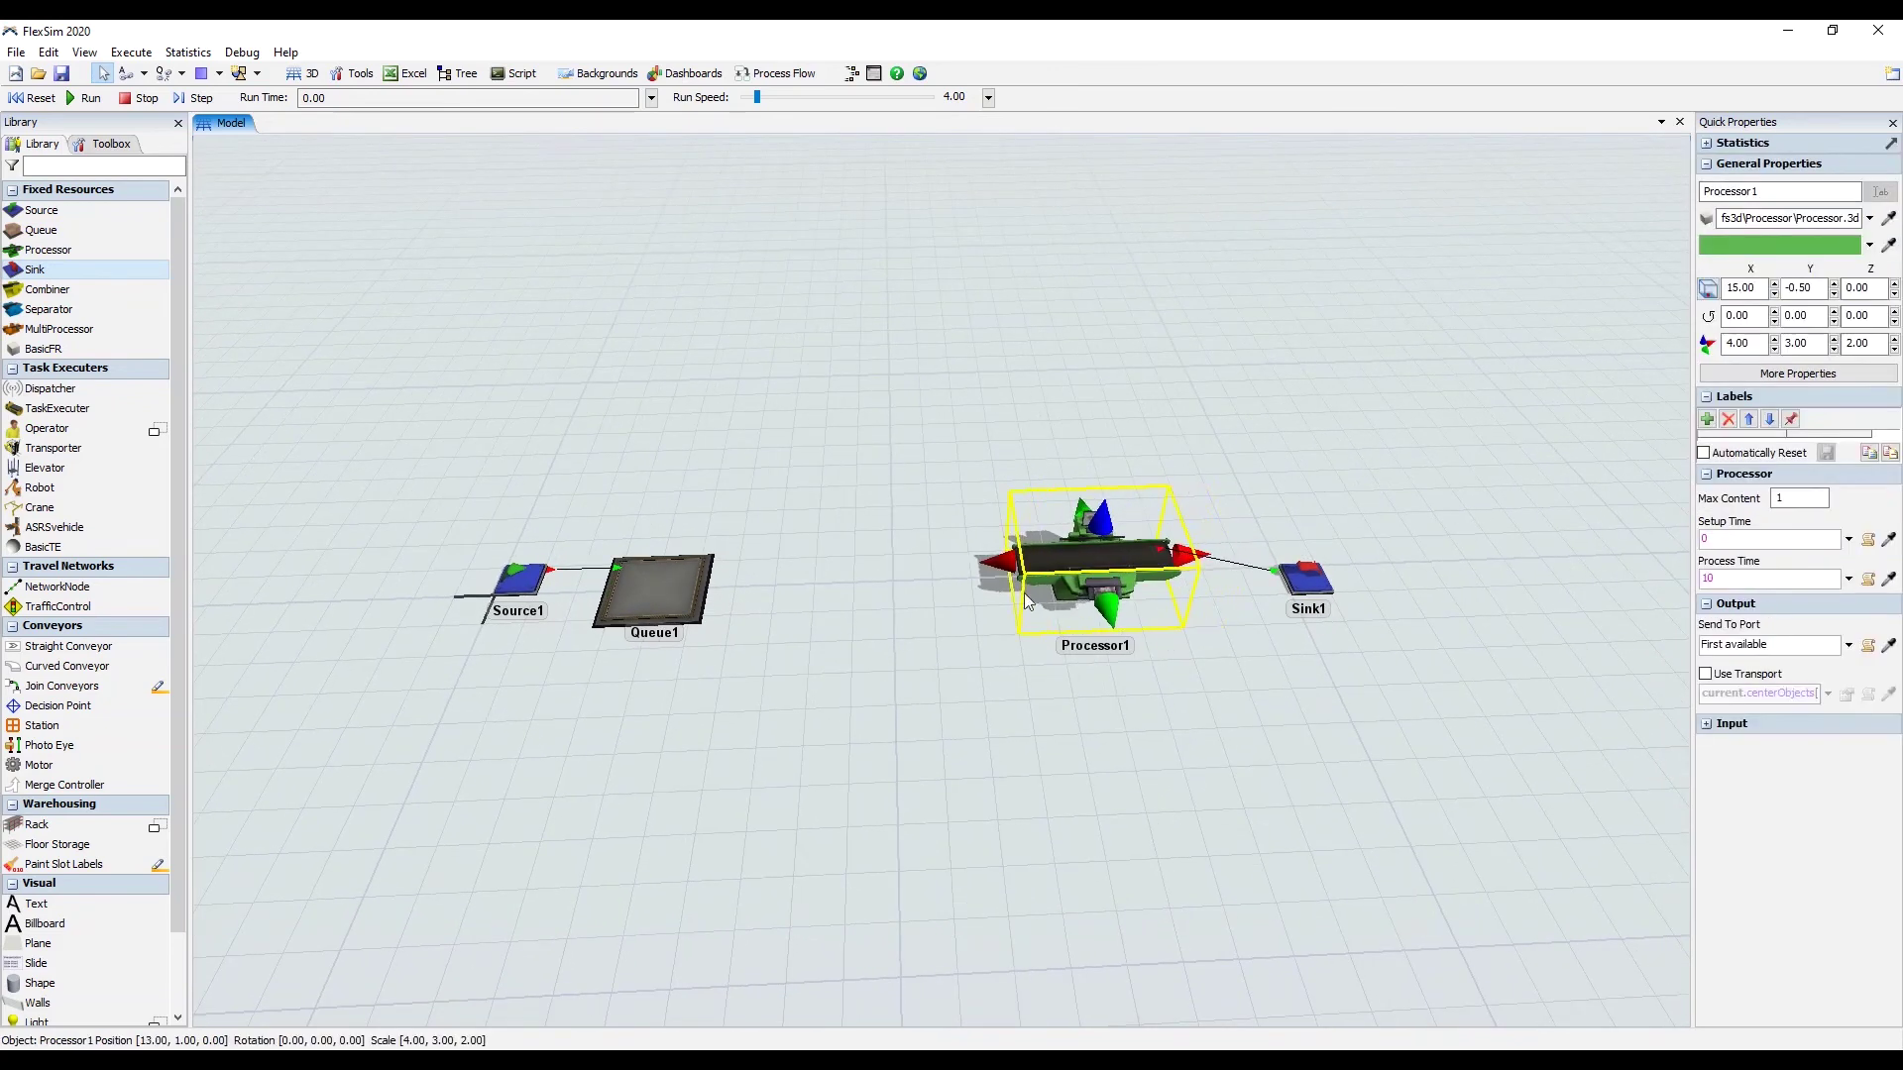
drag(658, 589, 699, 592)
click(924, 686)
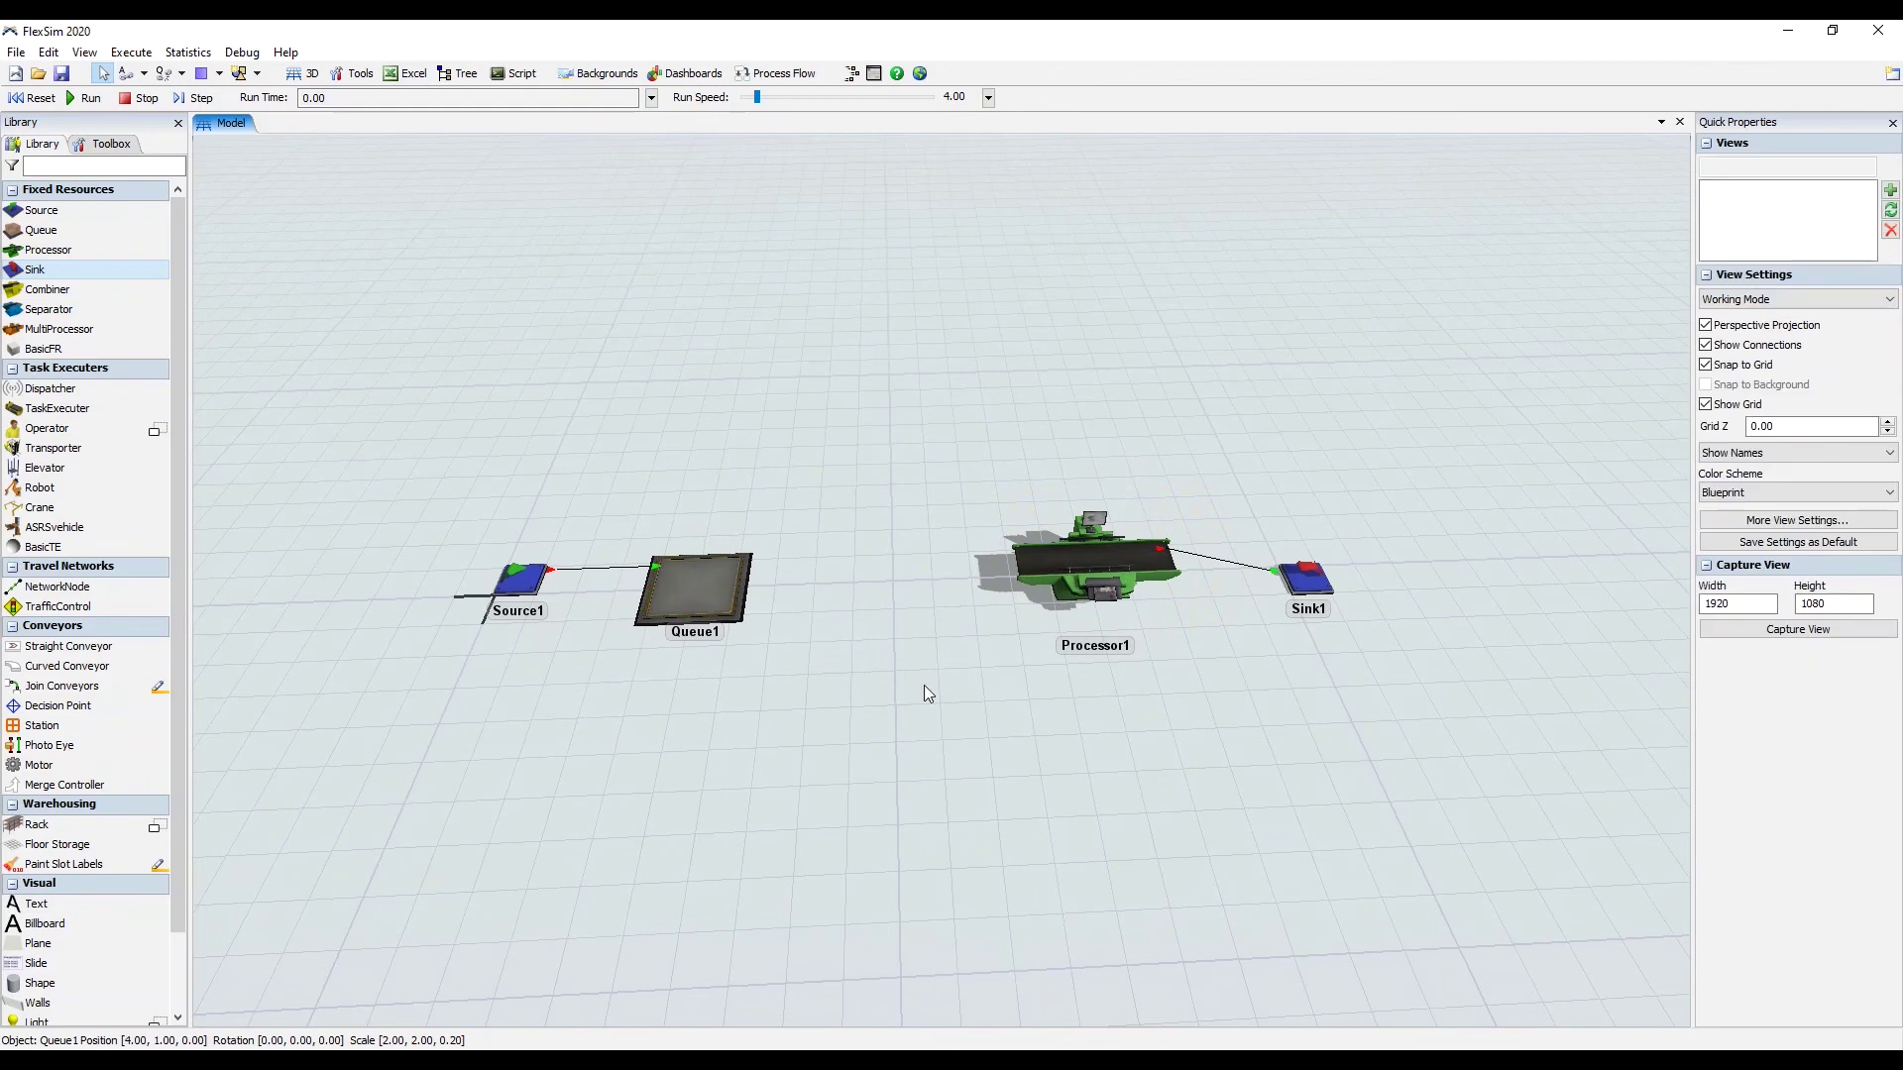
Rename the Source as Chegada and the Queue as Buffer
click(545, 589)
double_click(1774, 191)
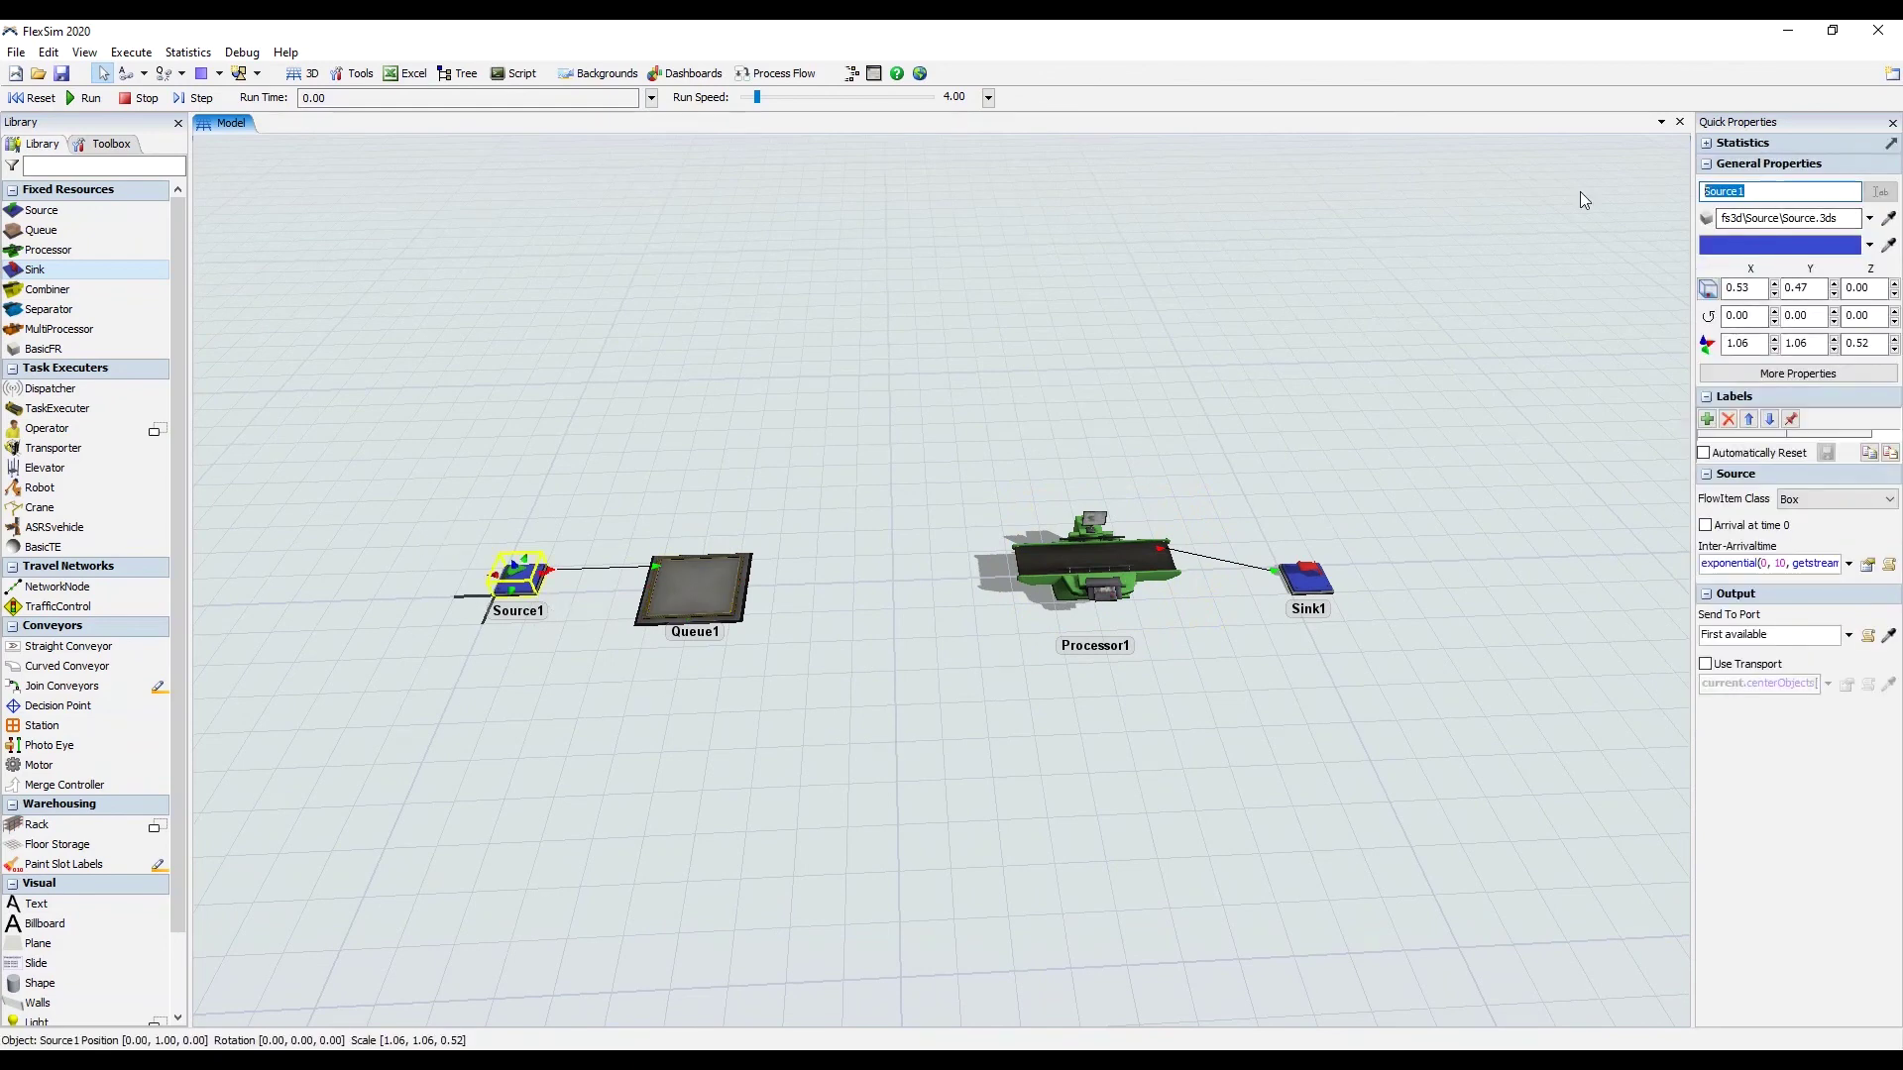
text(Chegada)
click(1024, 745)
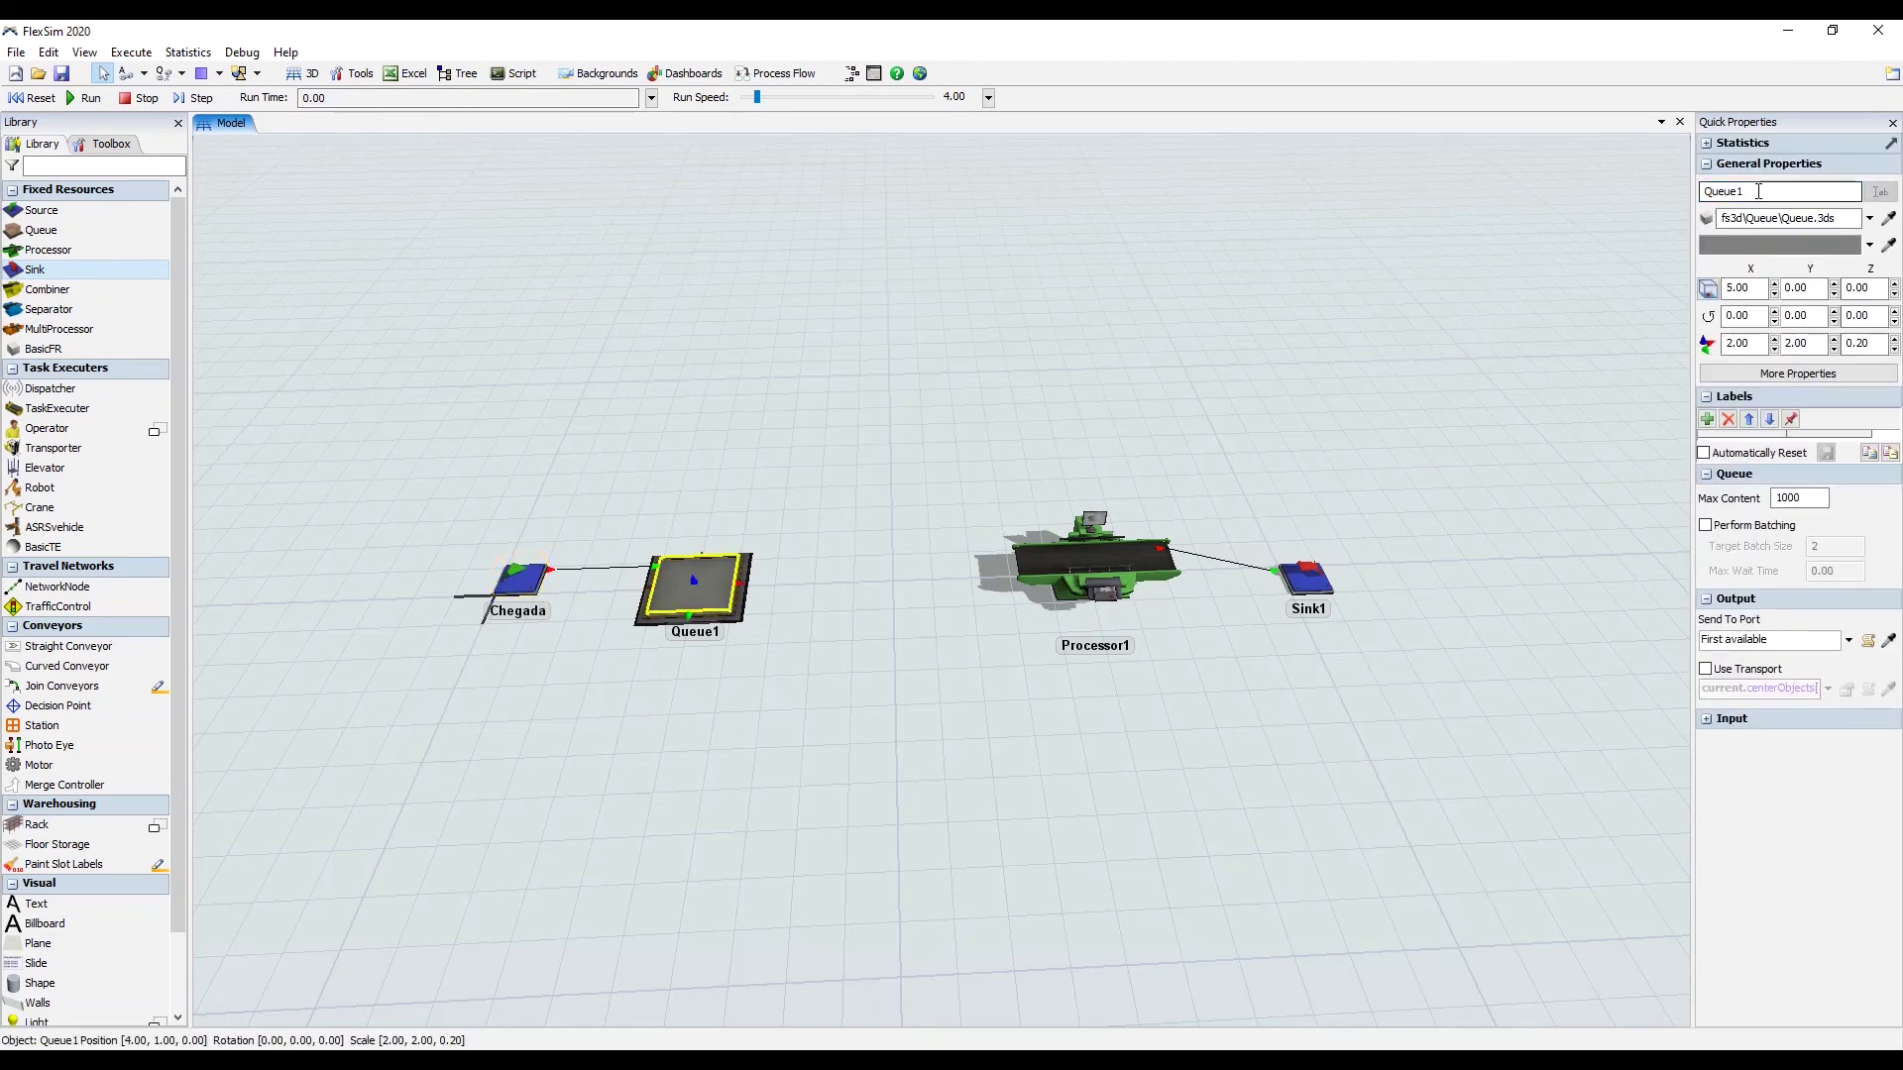
text(Buffer)
click(1176, 619)
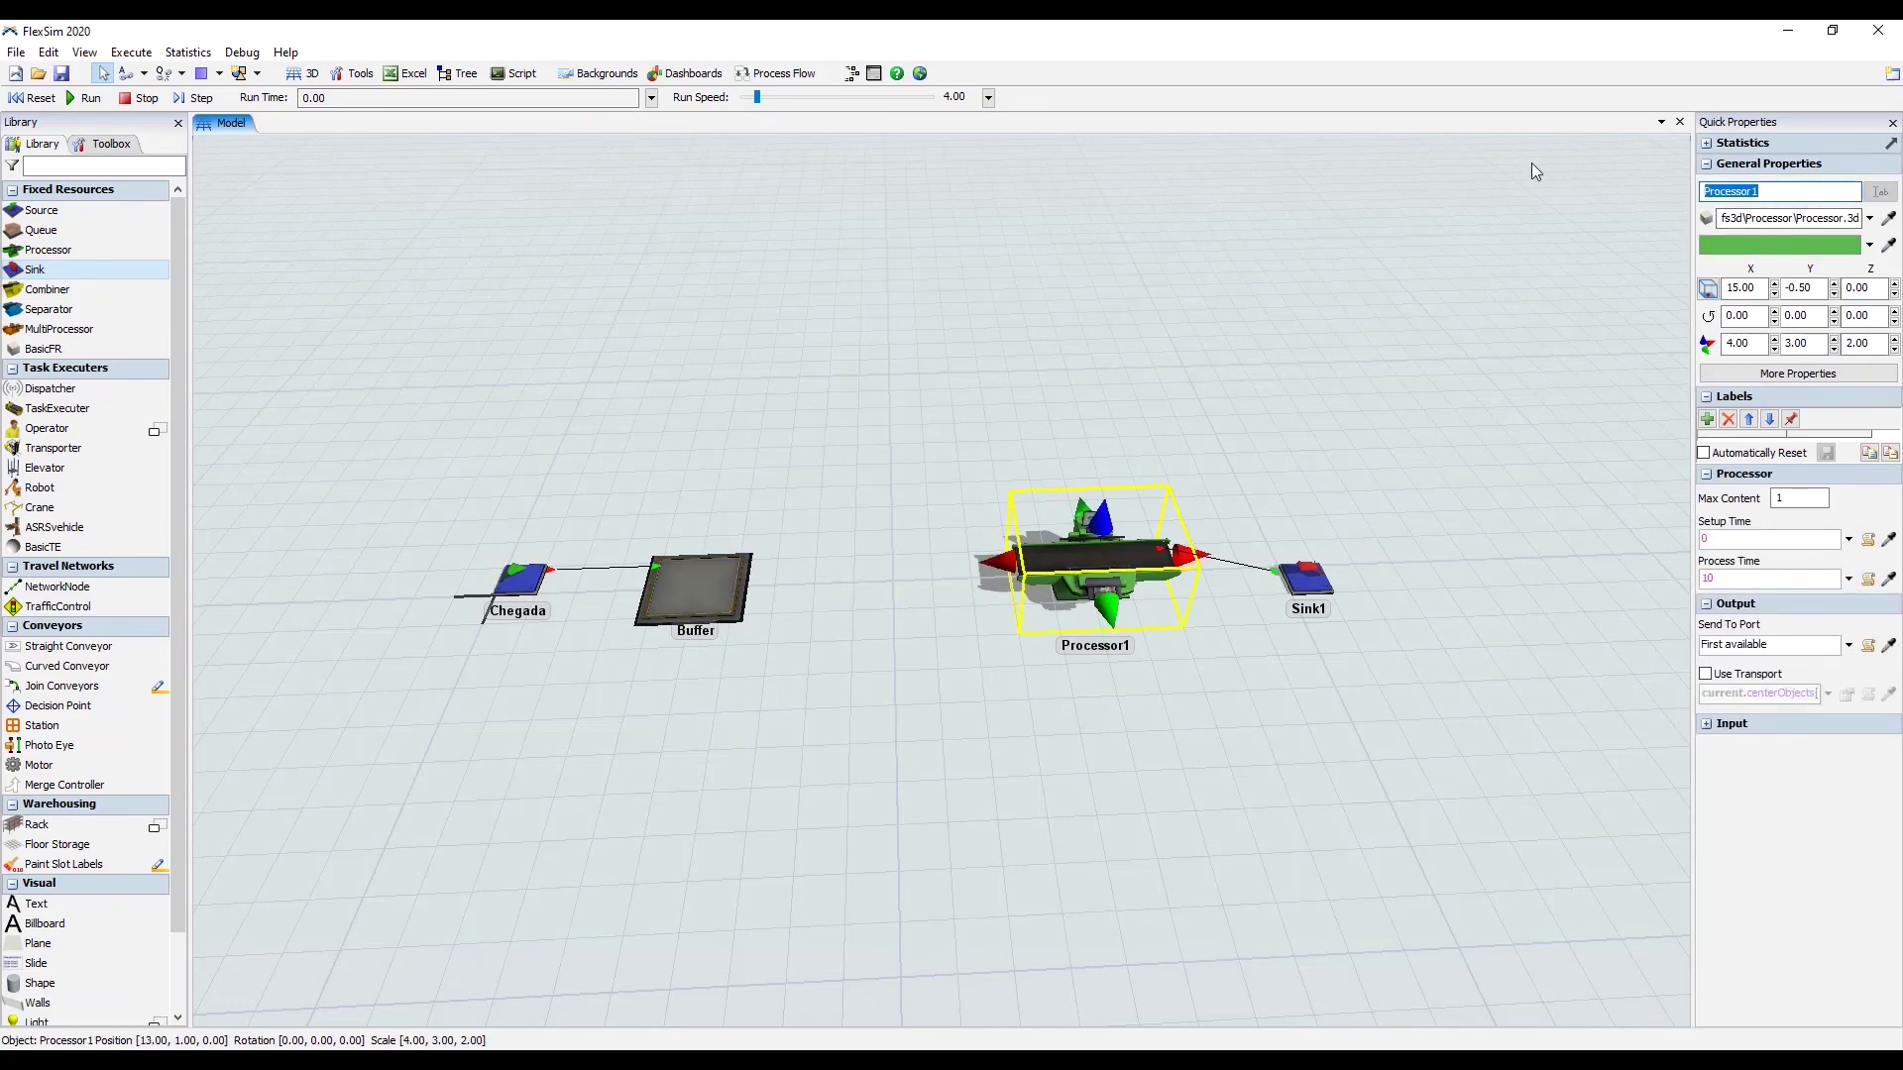
Rename the Processor as Maquina and the Sink as Saida
text(Maquina)
click(1382, 664)
click(1307, 576)
text(Saida)
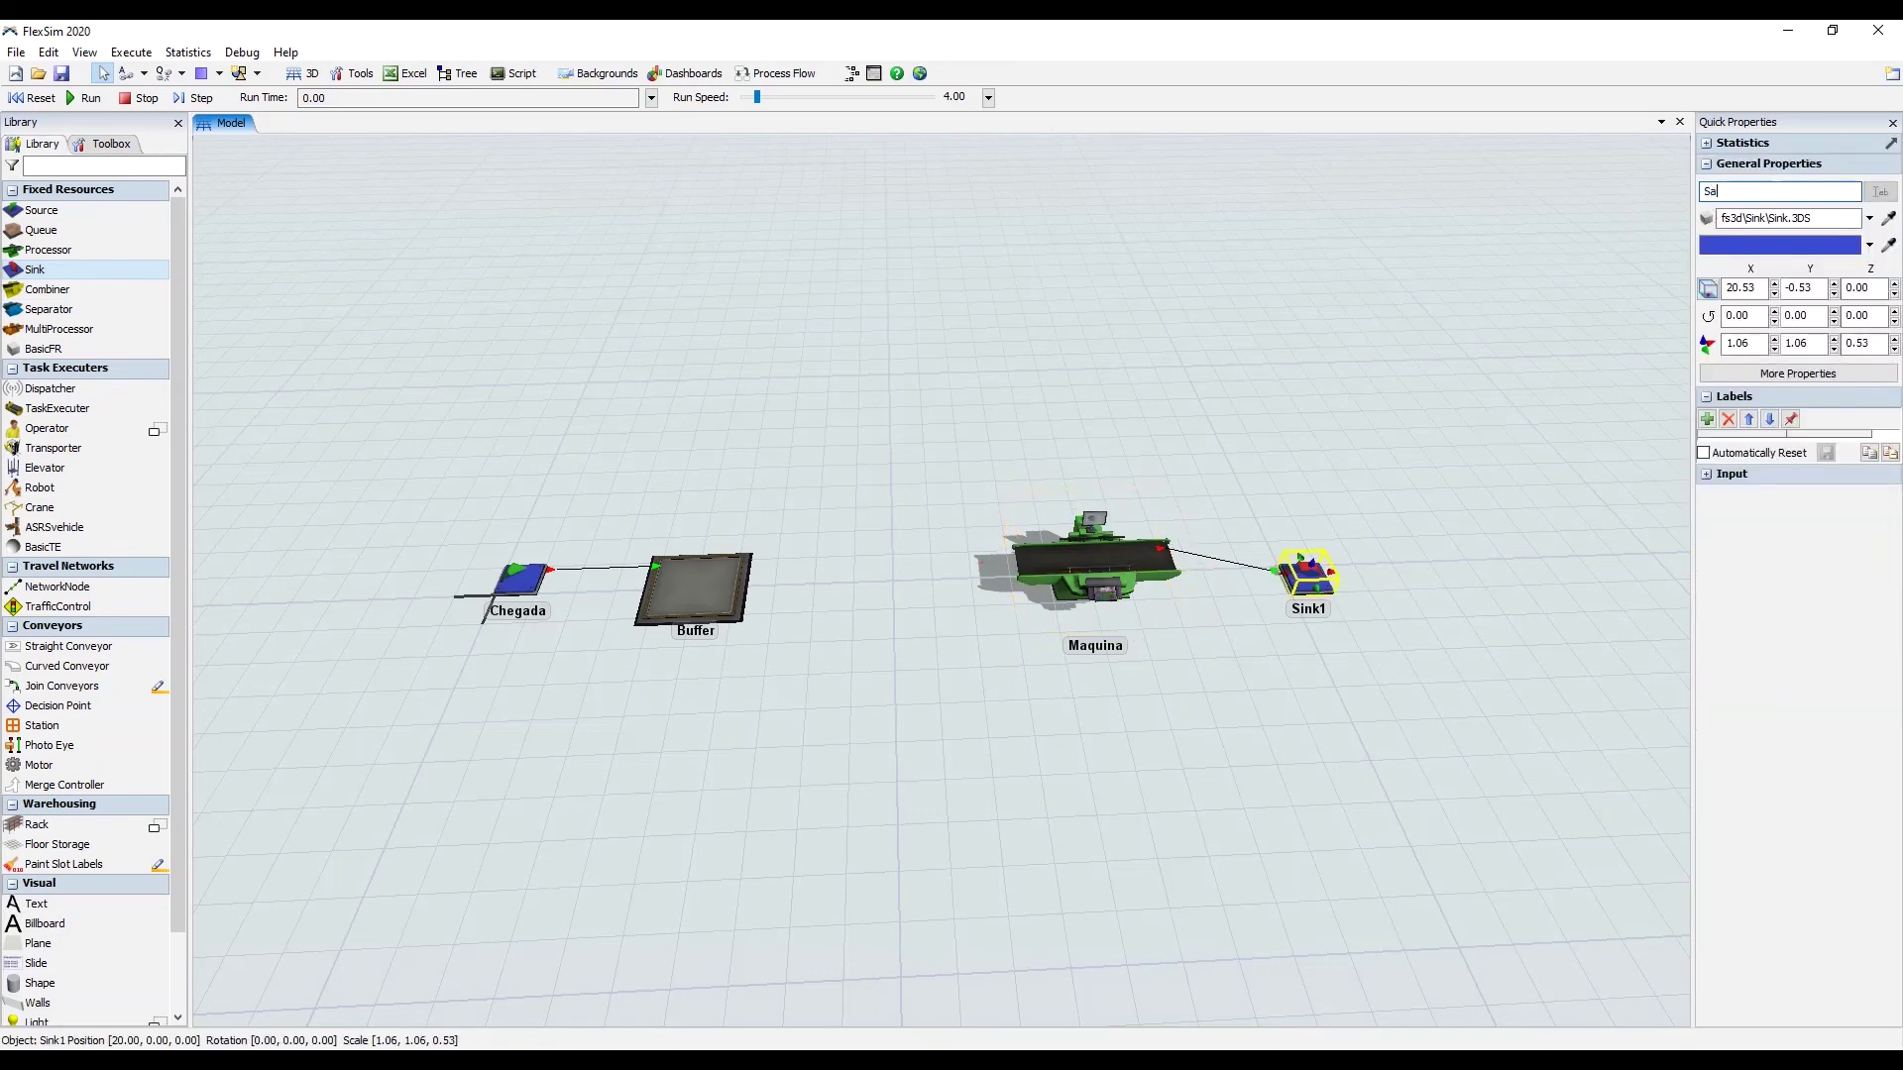
click(1007, 799)
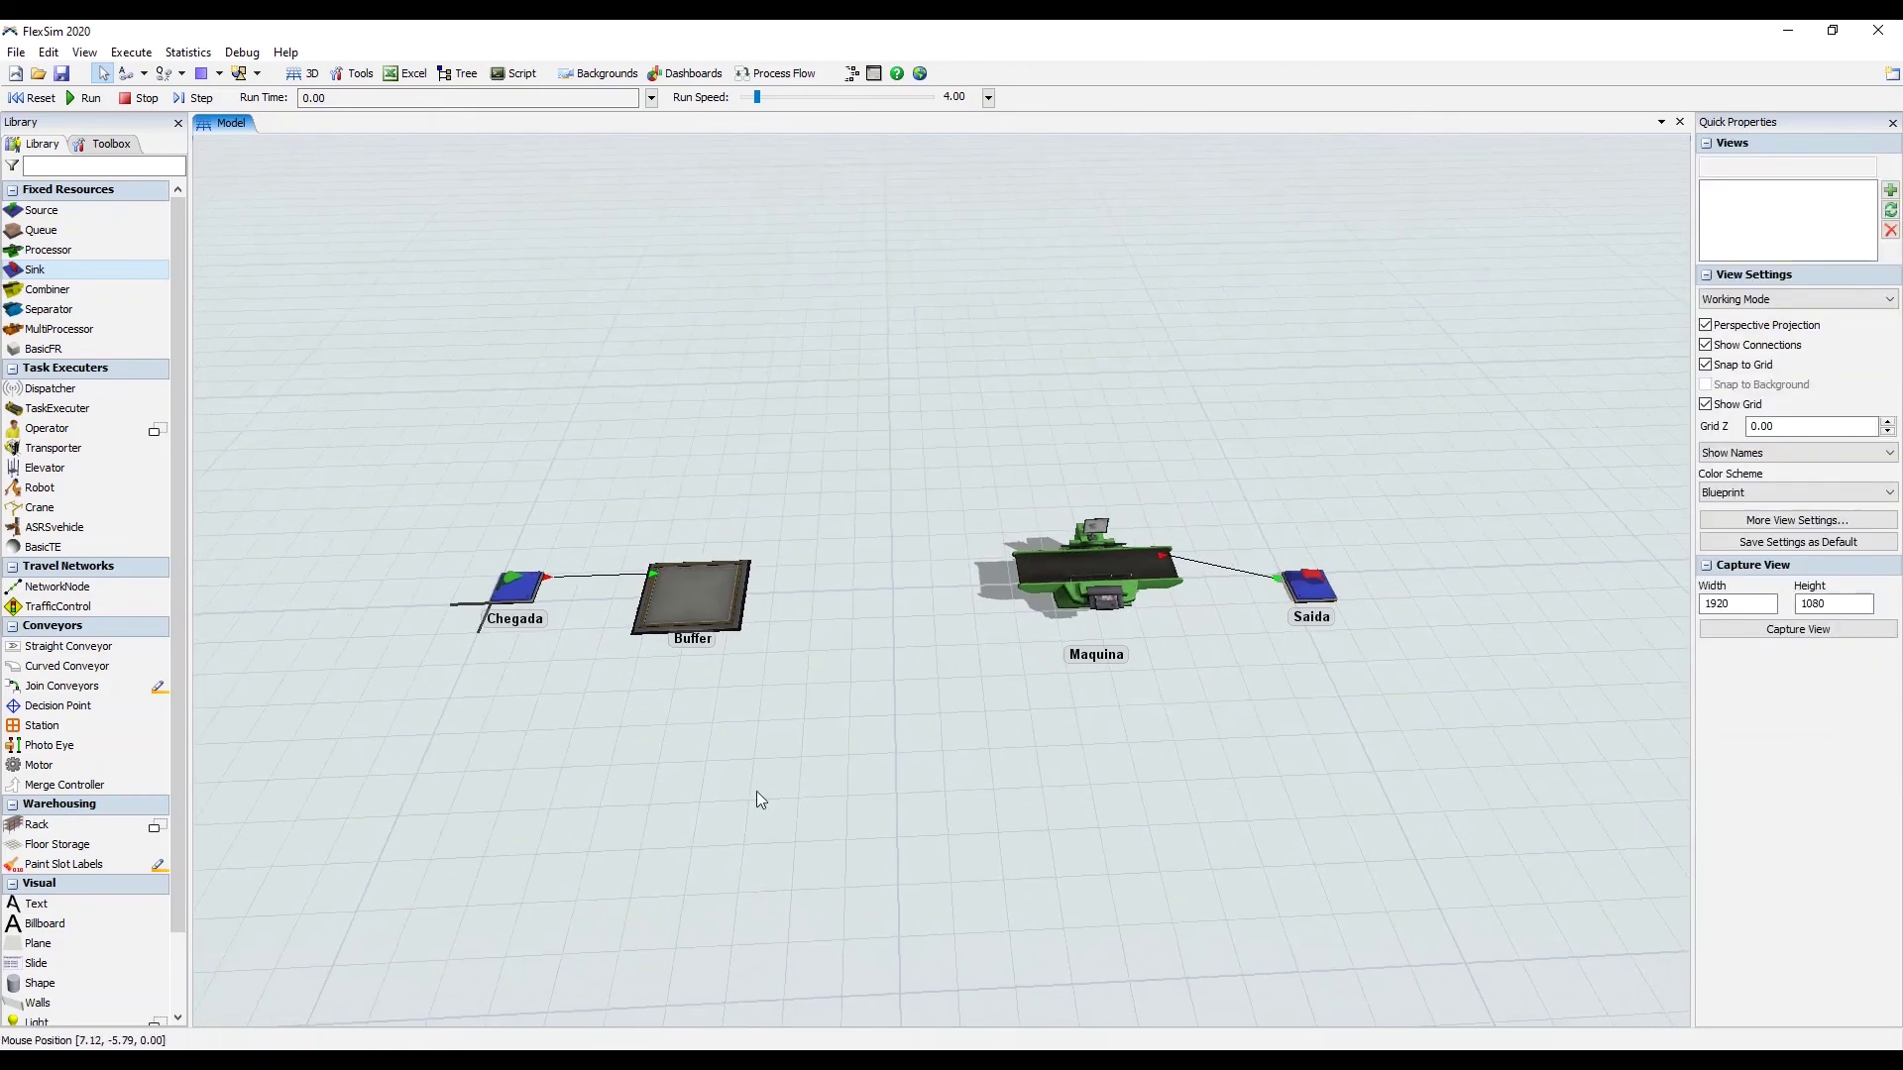
Add a second Sink in front of the line and move it to about X 8.53, Y -4.53
drag(40, 270, 684, 735)
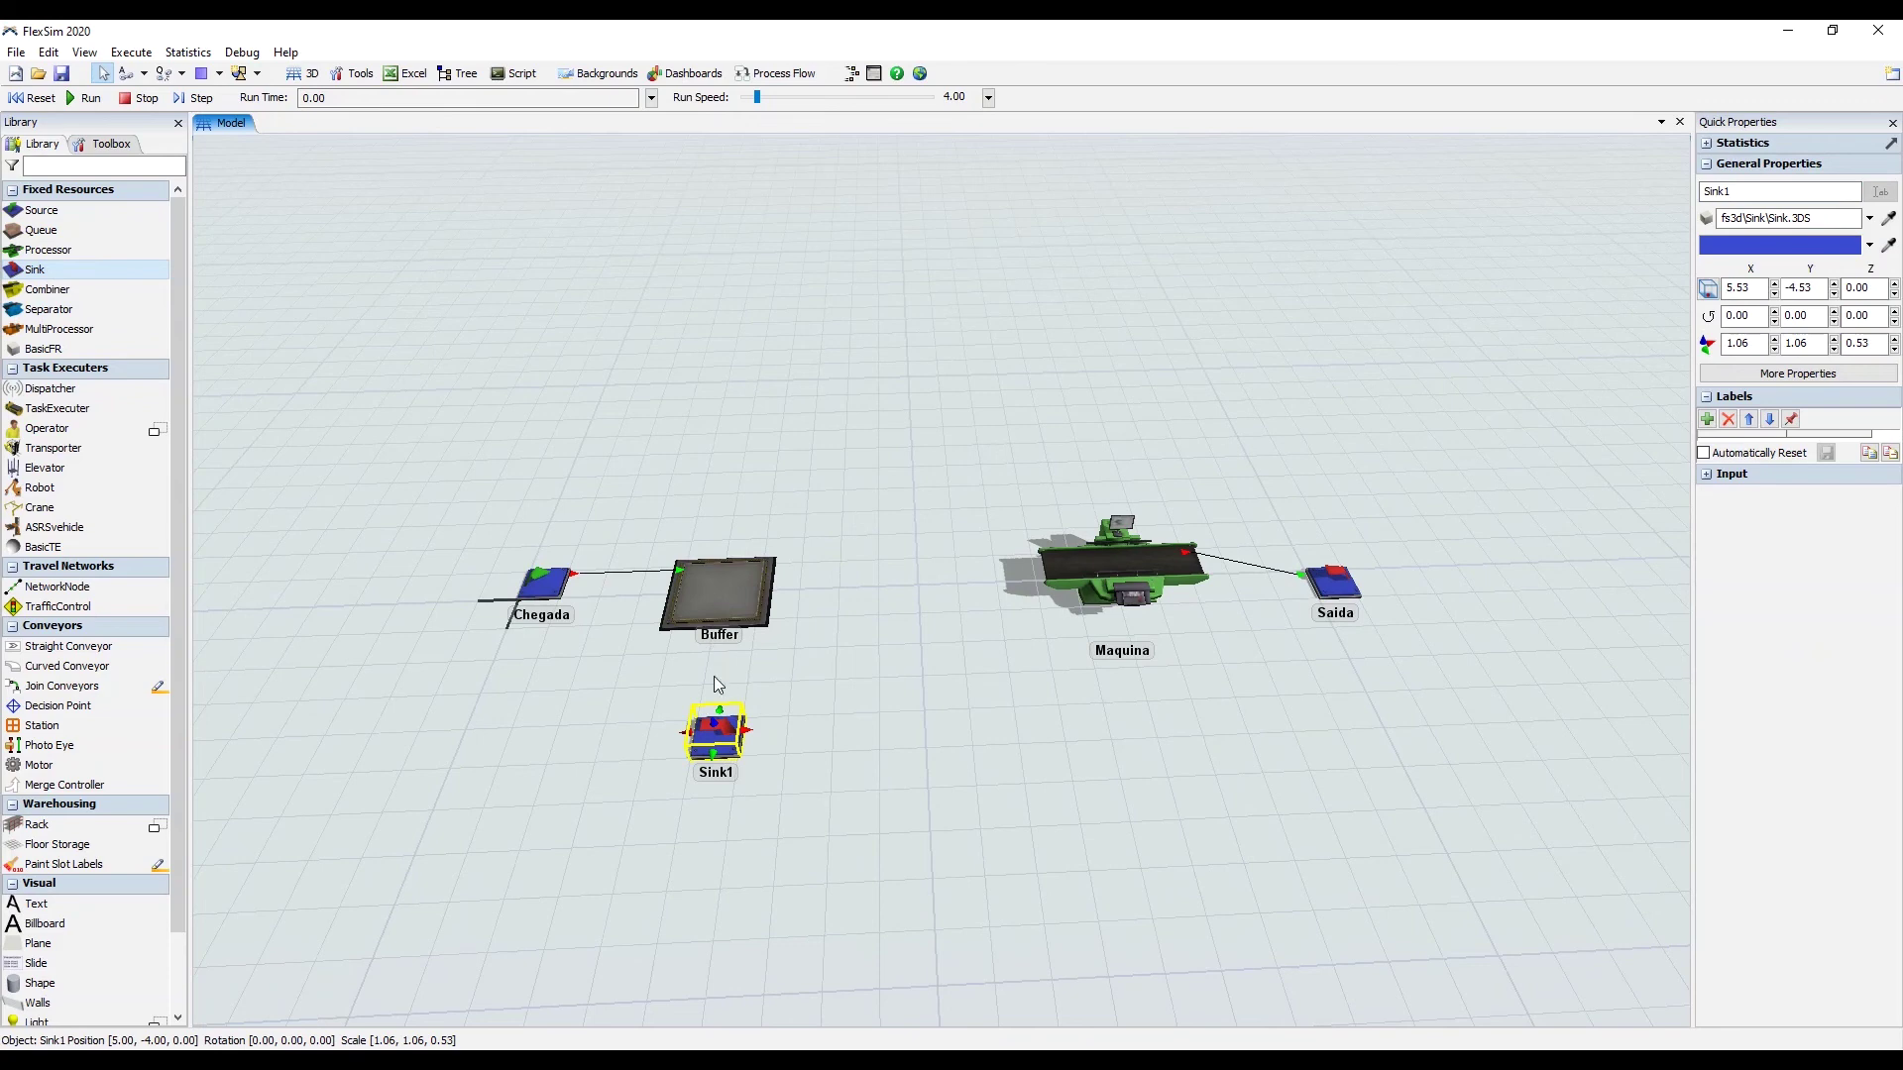
drag(732, 740, 853, 743)
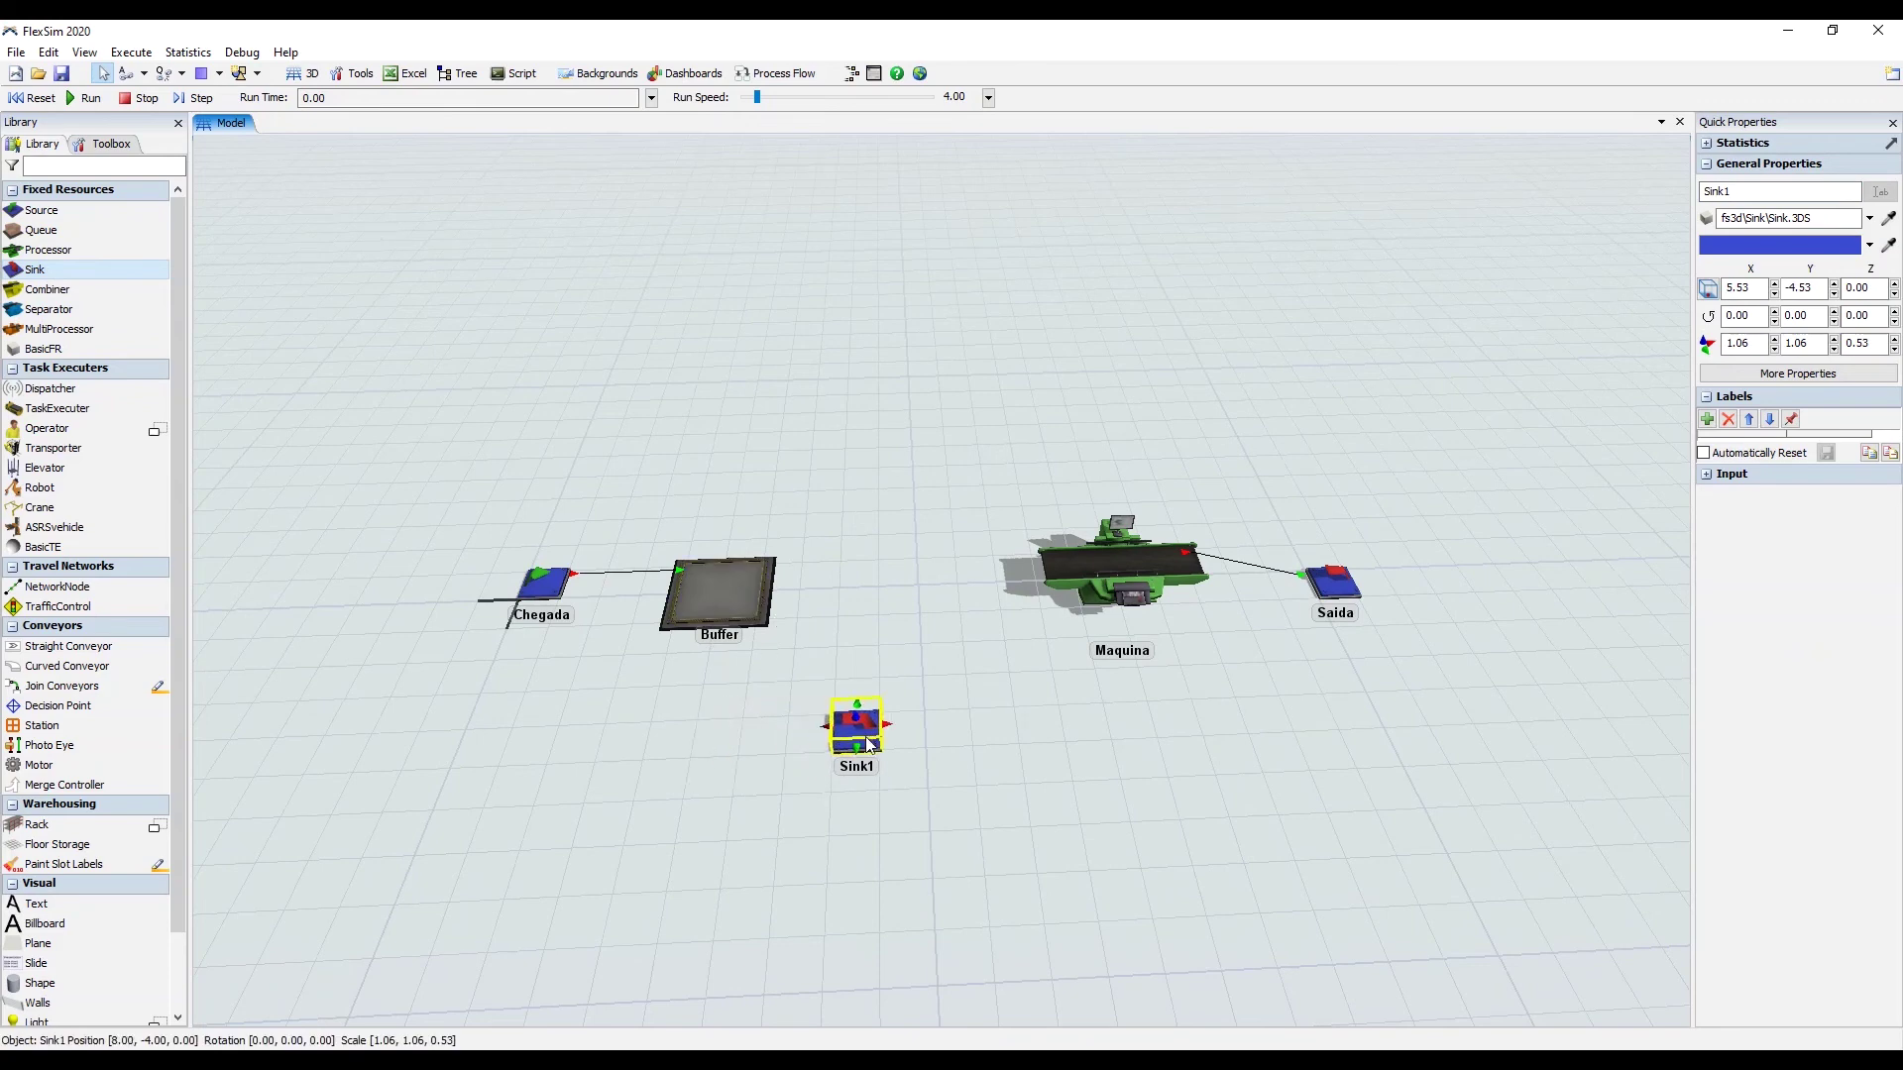
click(693, 744)
click(851, 738)
Rename the new Sink as Produtos Vencidos
double_click(1716, 191)
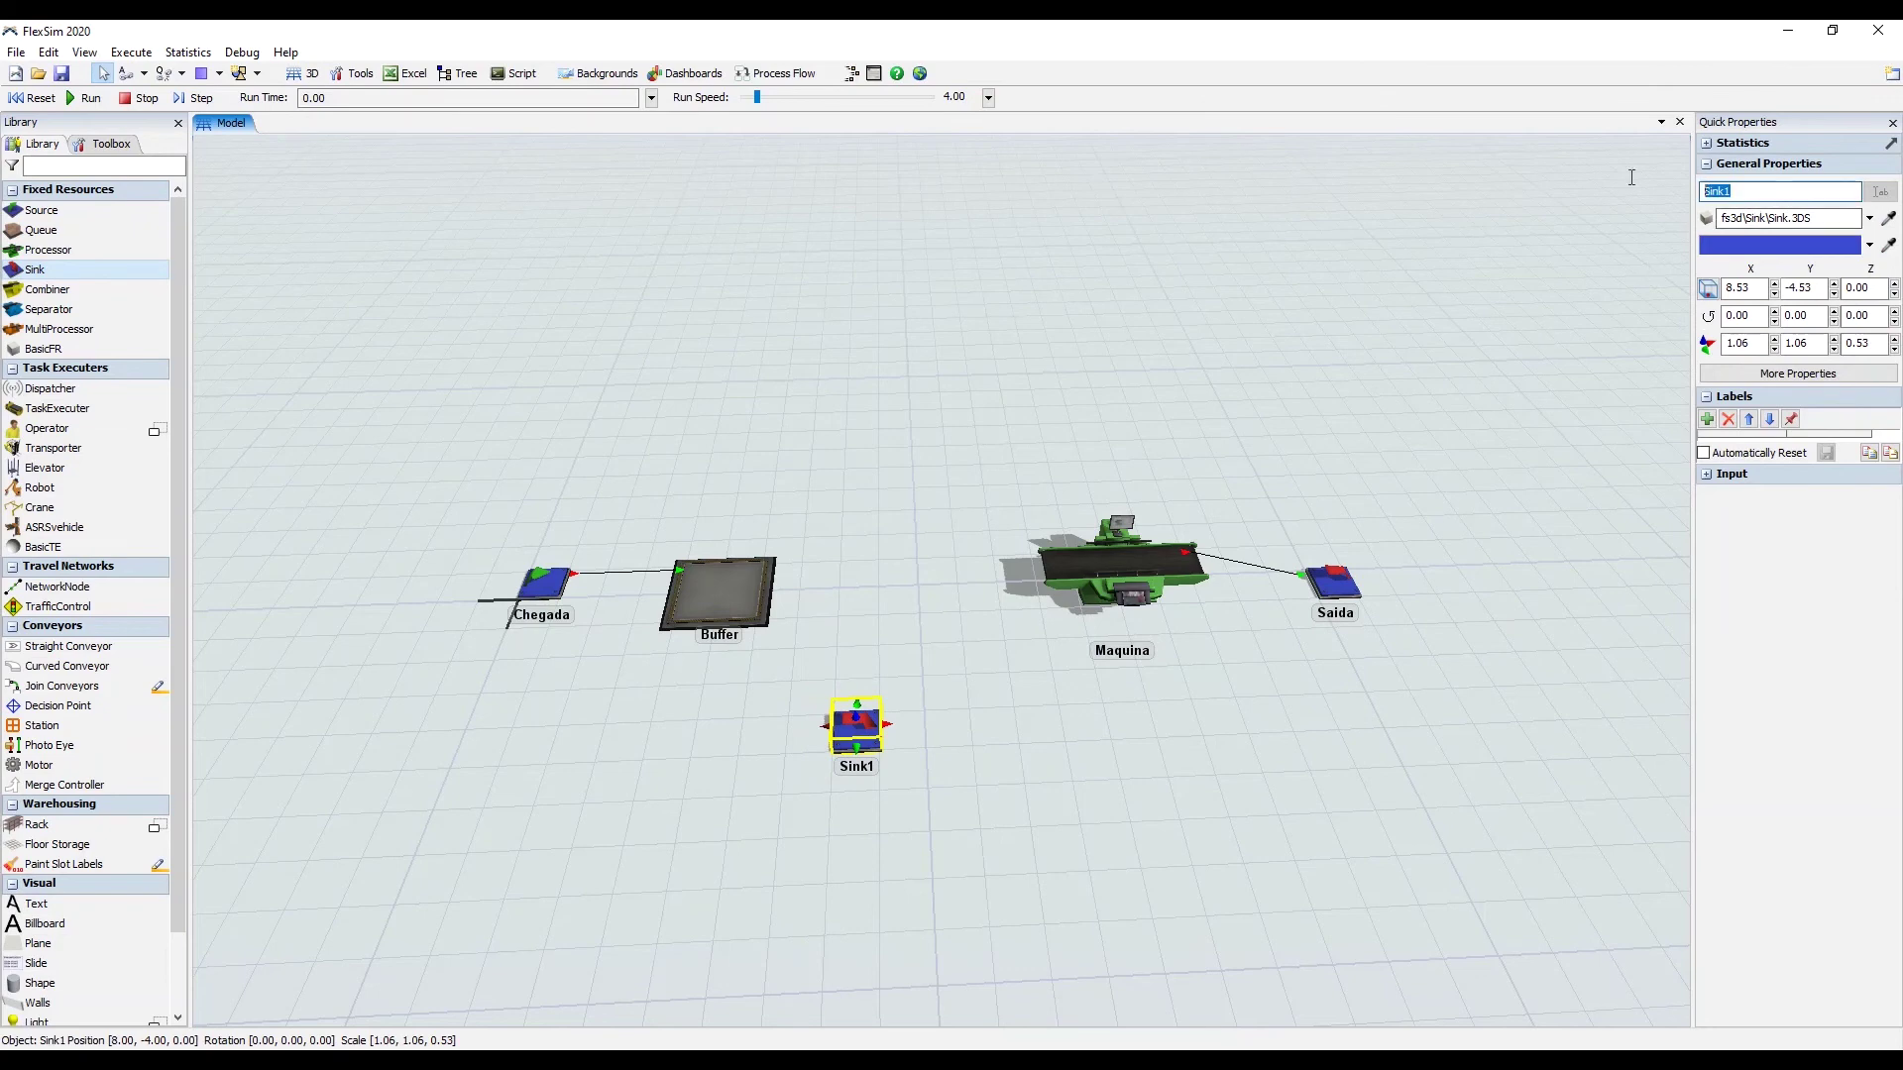
text(Produtos Vencuidos)
key(BackSpace)
key(BackSpace)
key(BackSpace)
text(idos)
click(1051, 865)
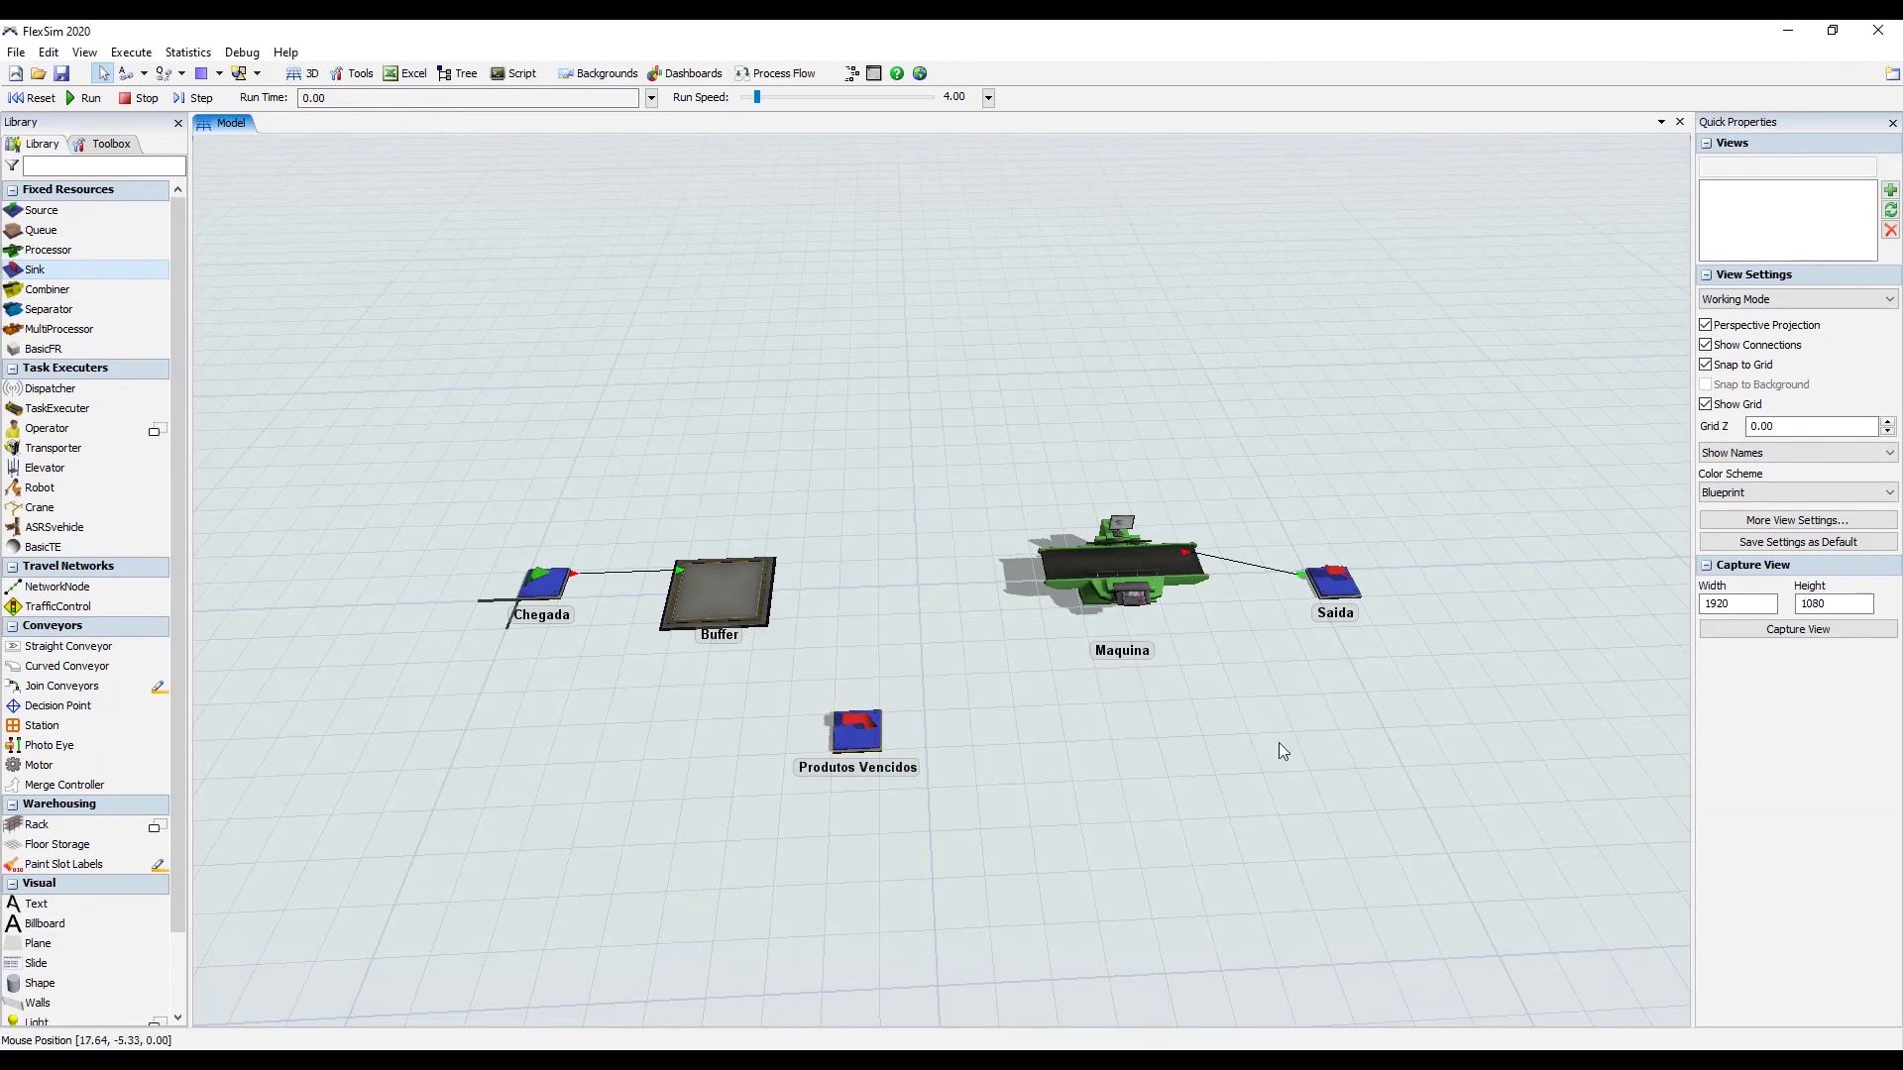
Open the Buffer's flow properties and place the window clear of the Buffer and Produtos Vencidos
scroll(960, 617, up, 1)
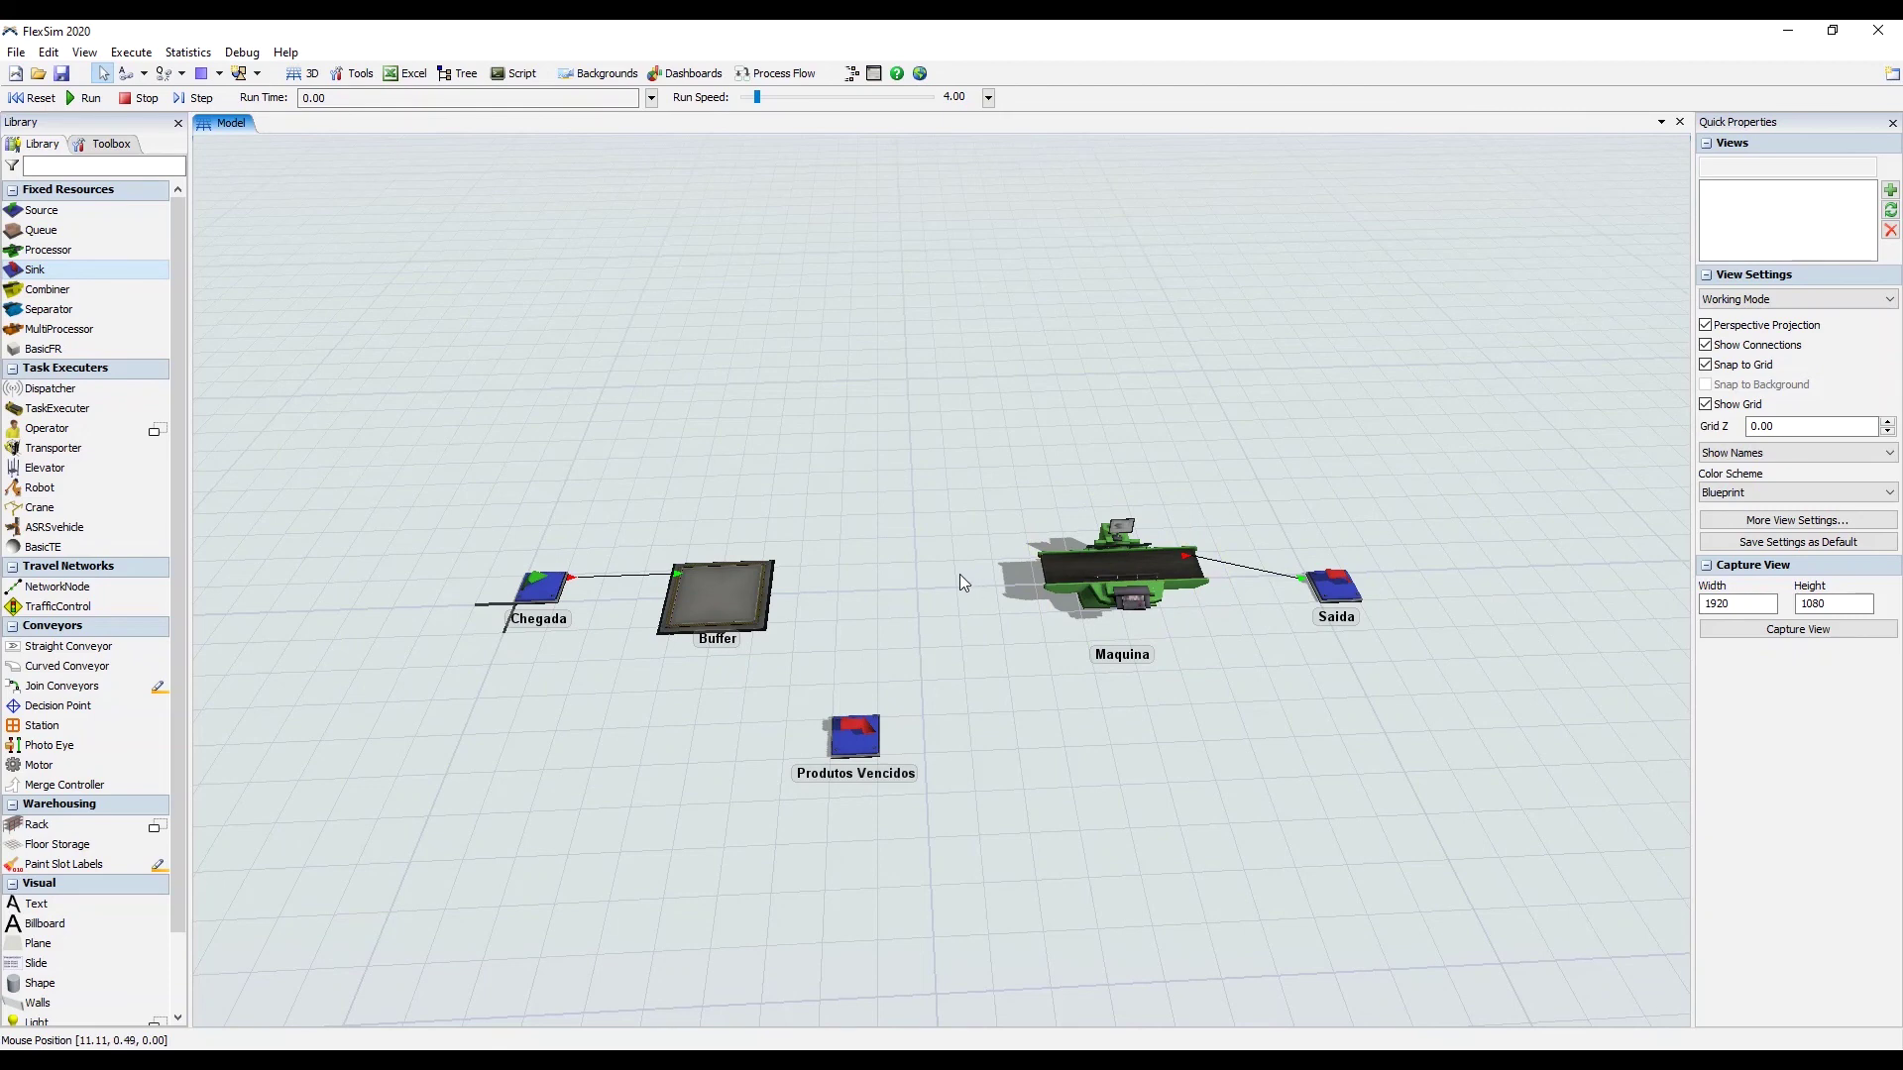
drag(947, 573, 926, 616)
scroll(925, 617, up, 3)
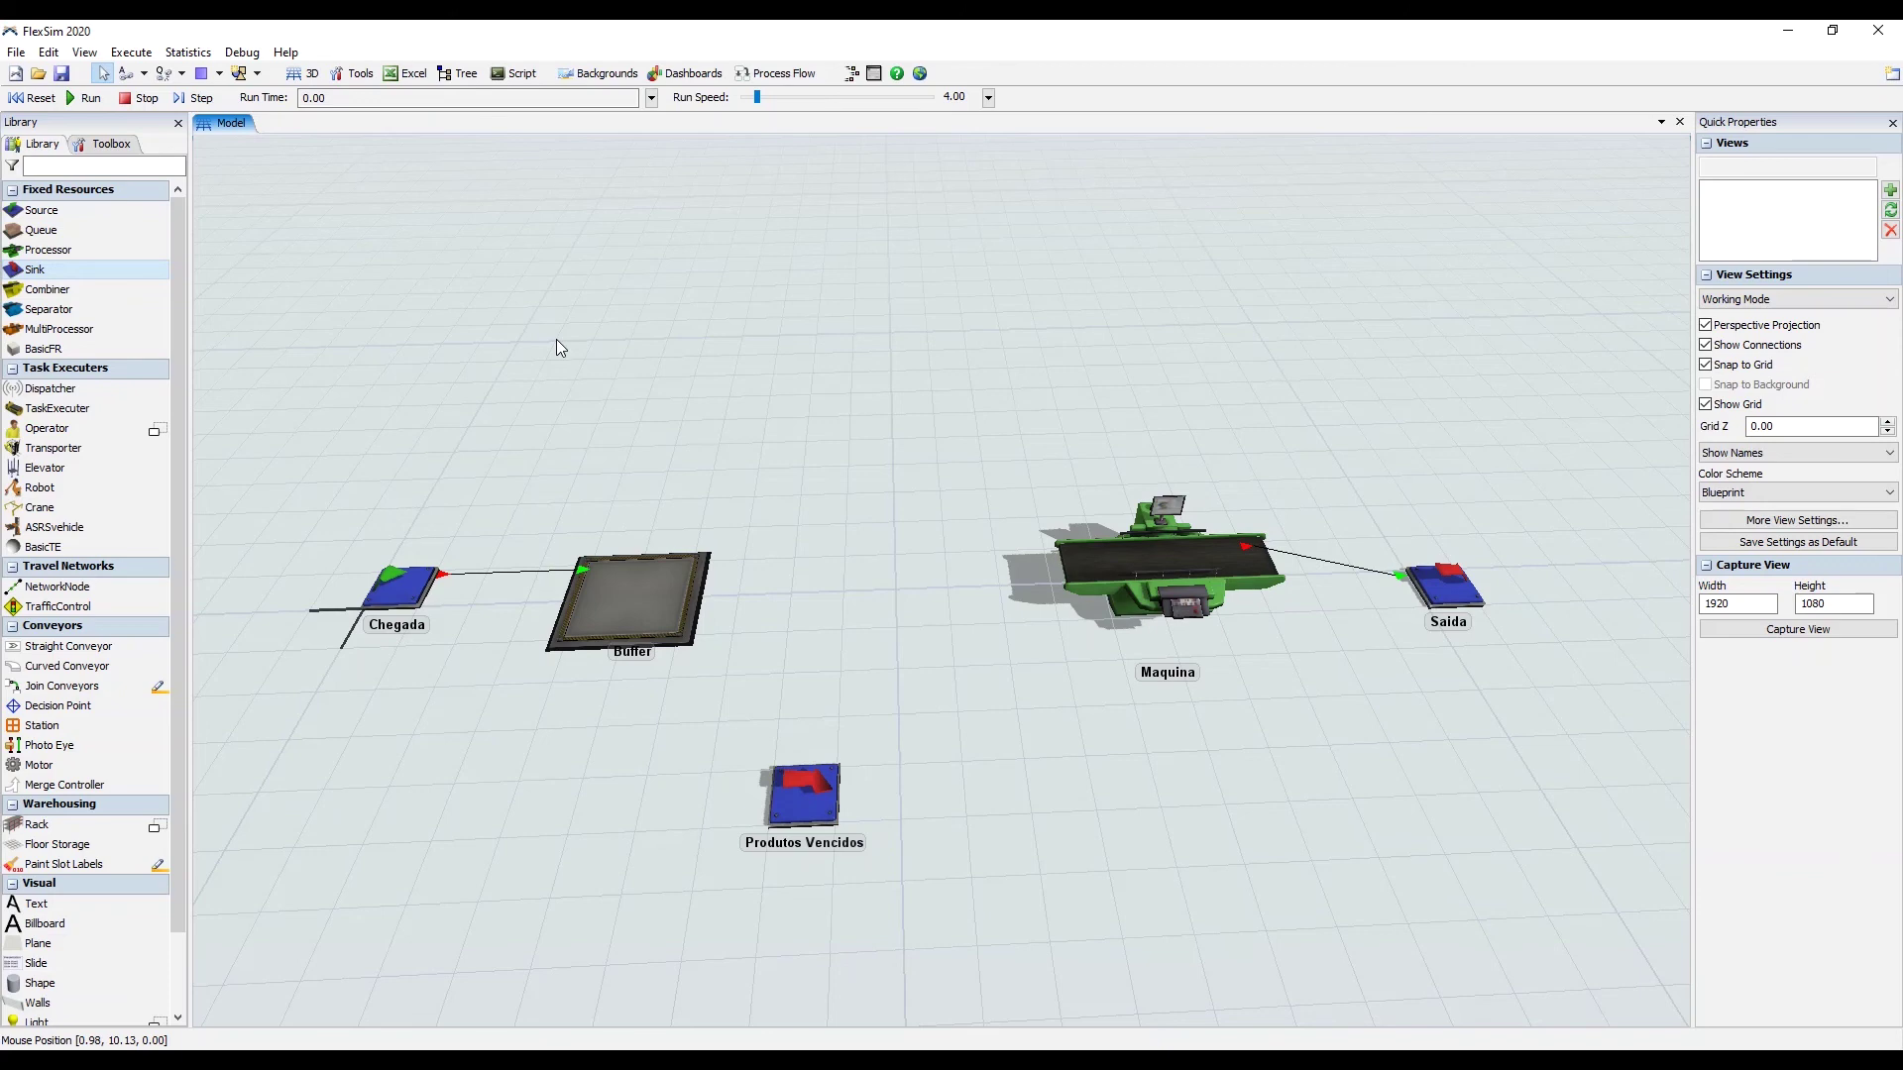
drag(789, 552, 812, 565)
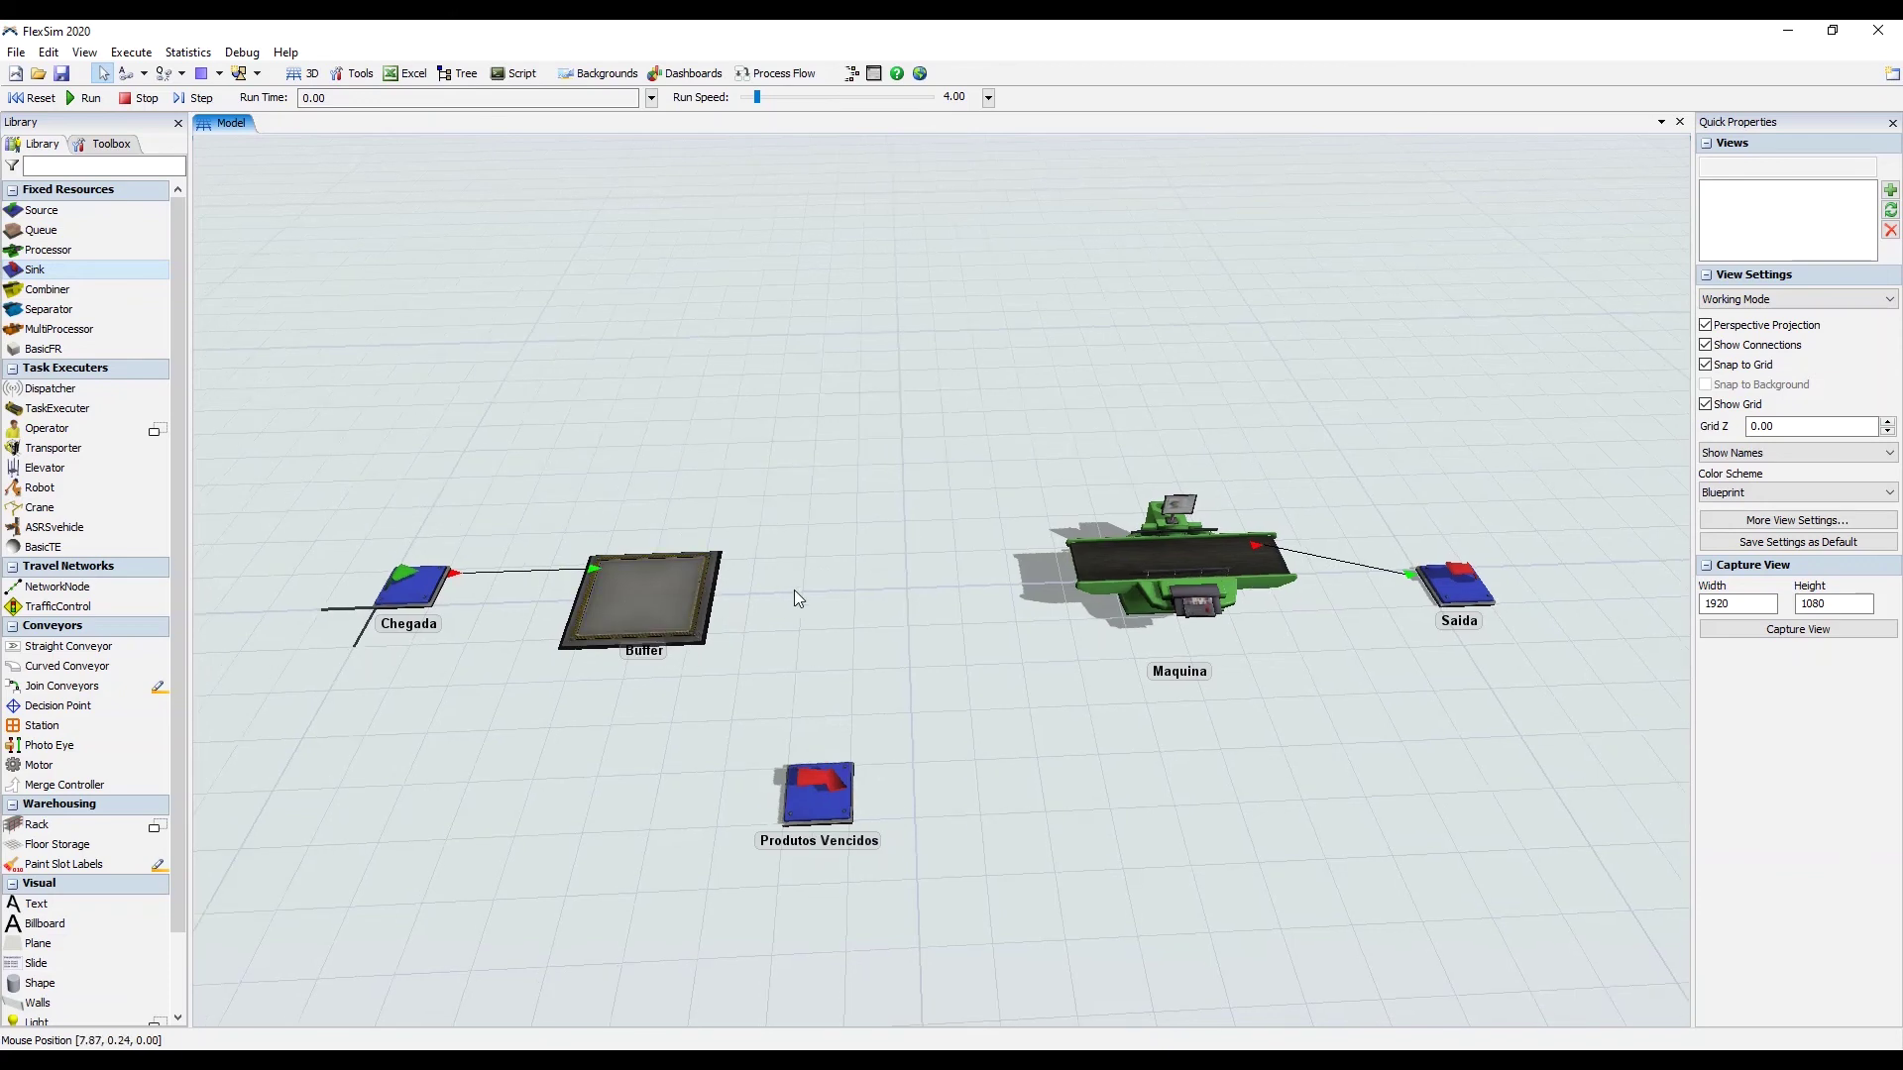
click(664, 594)
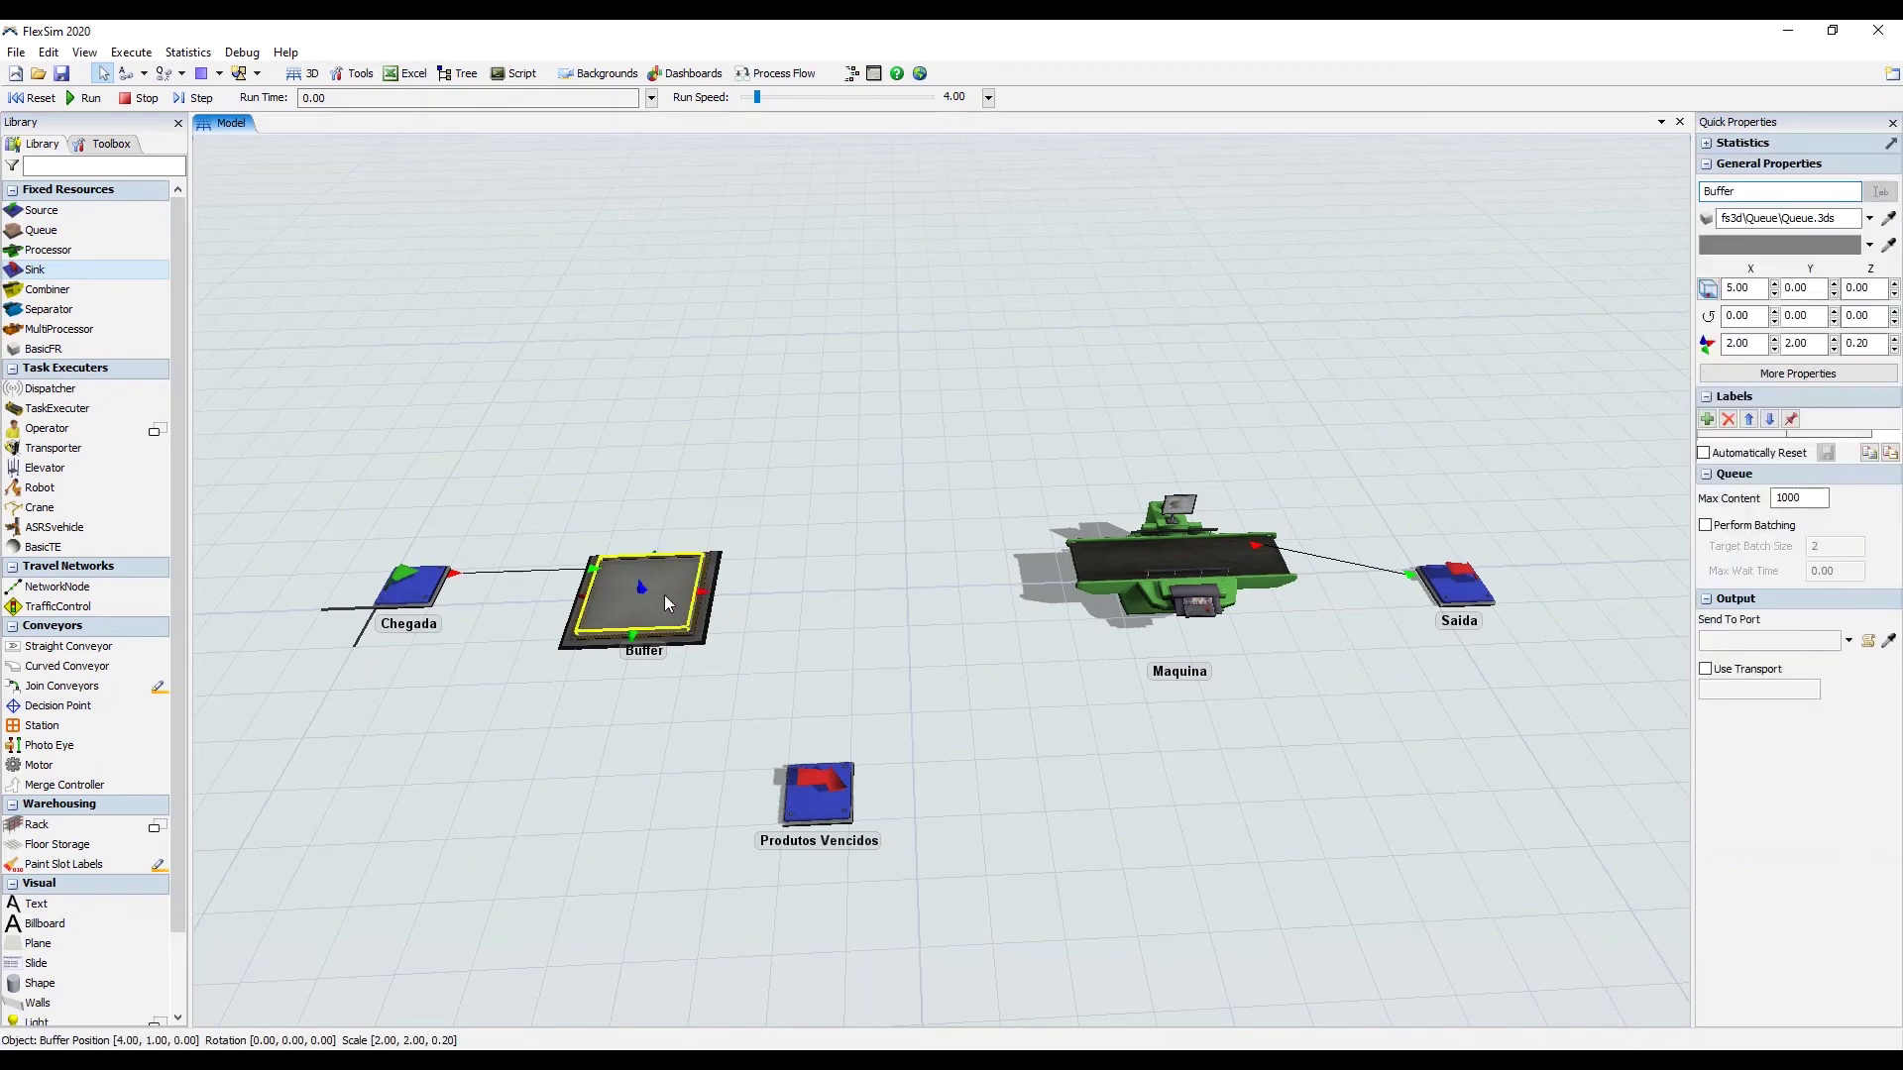
double_click(664, 595)
drag(562, 147, 1120, 191)
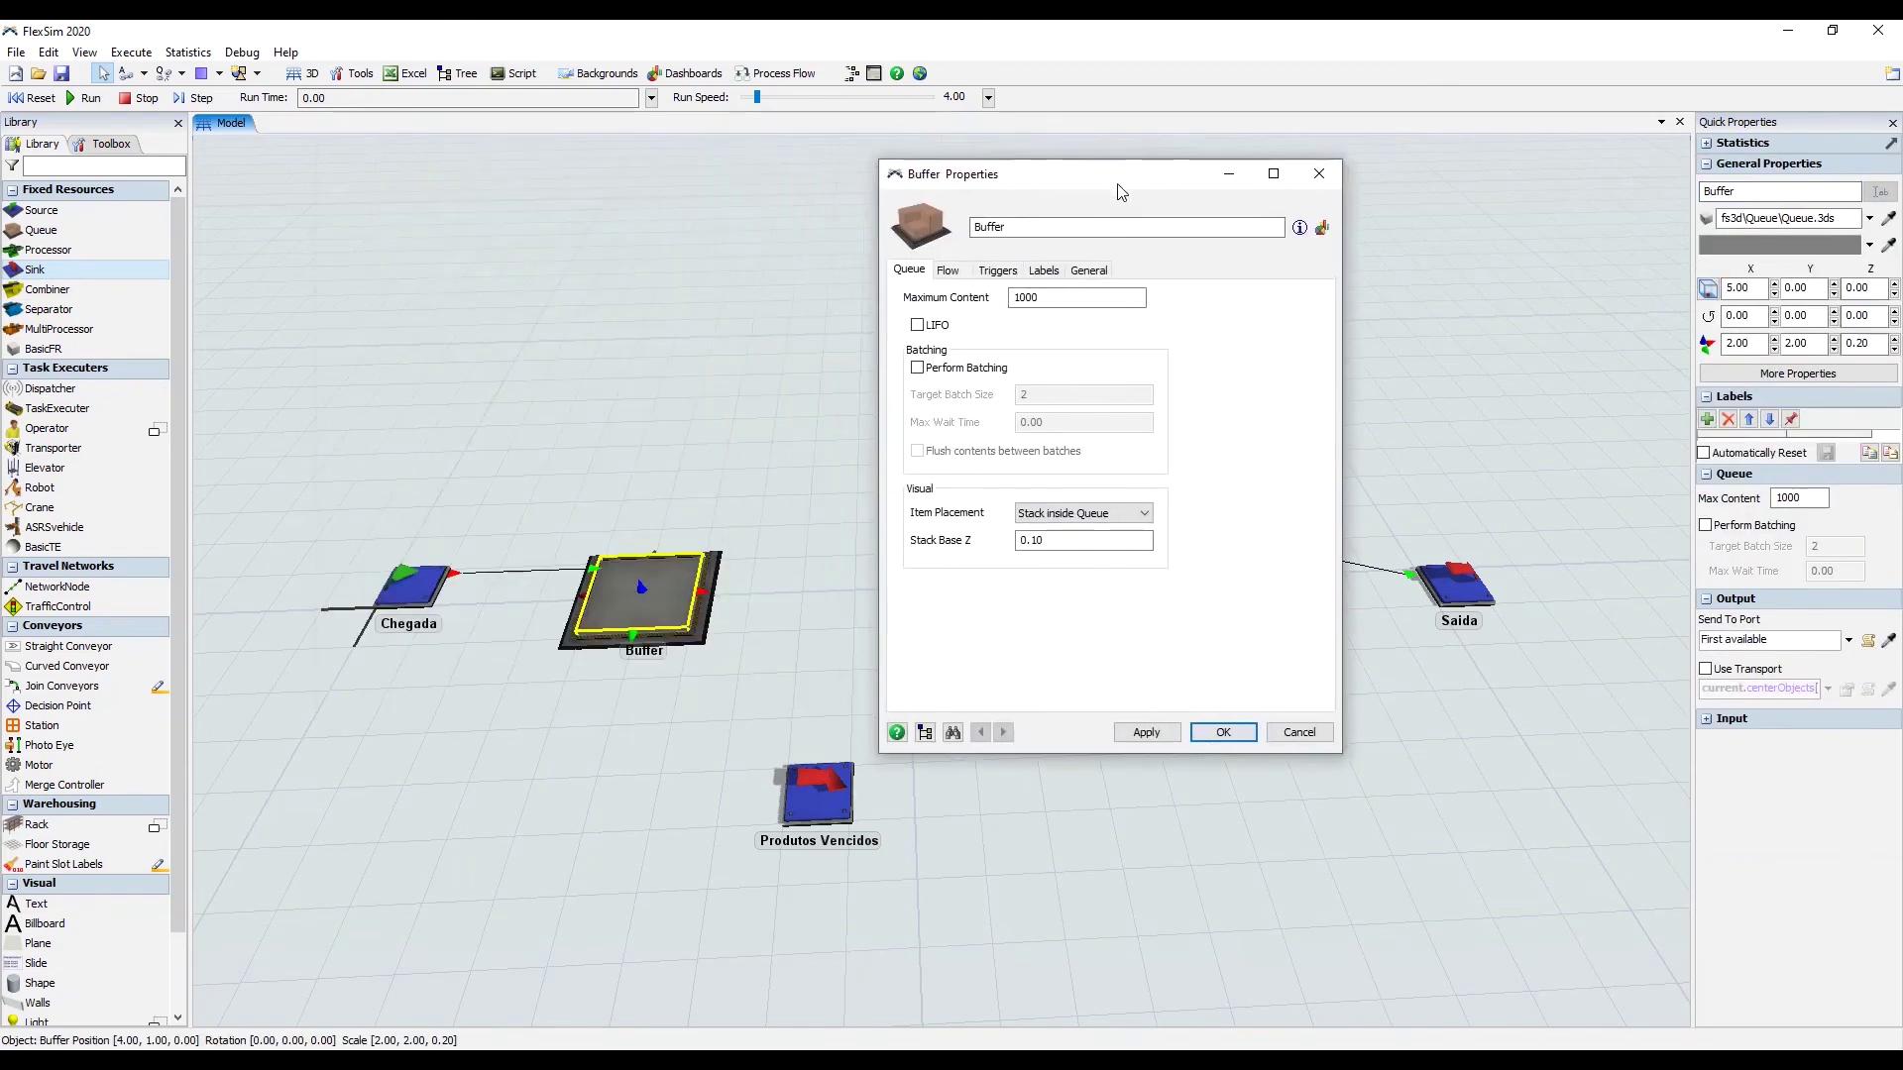
click(953, 276)
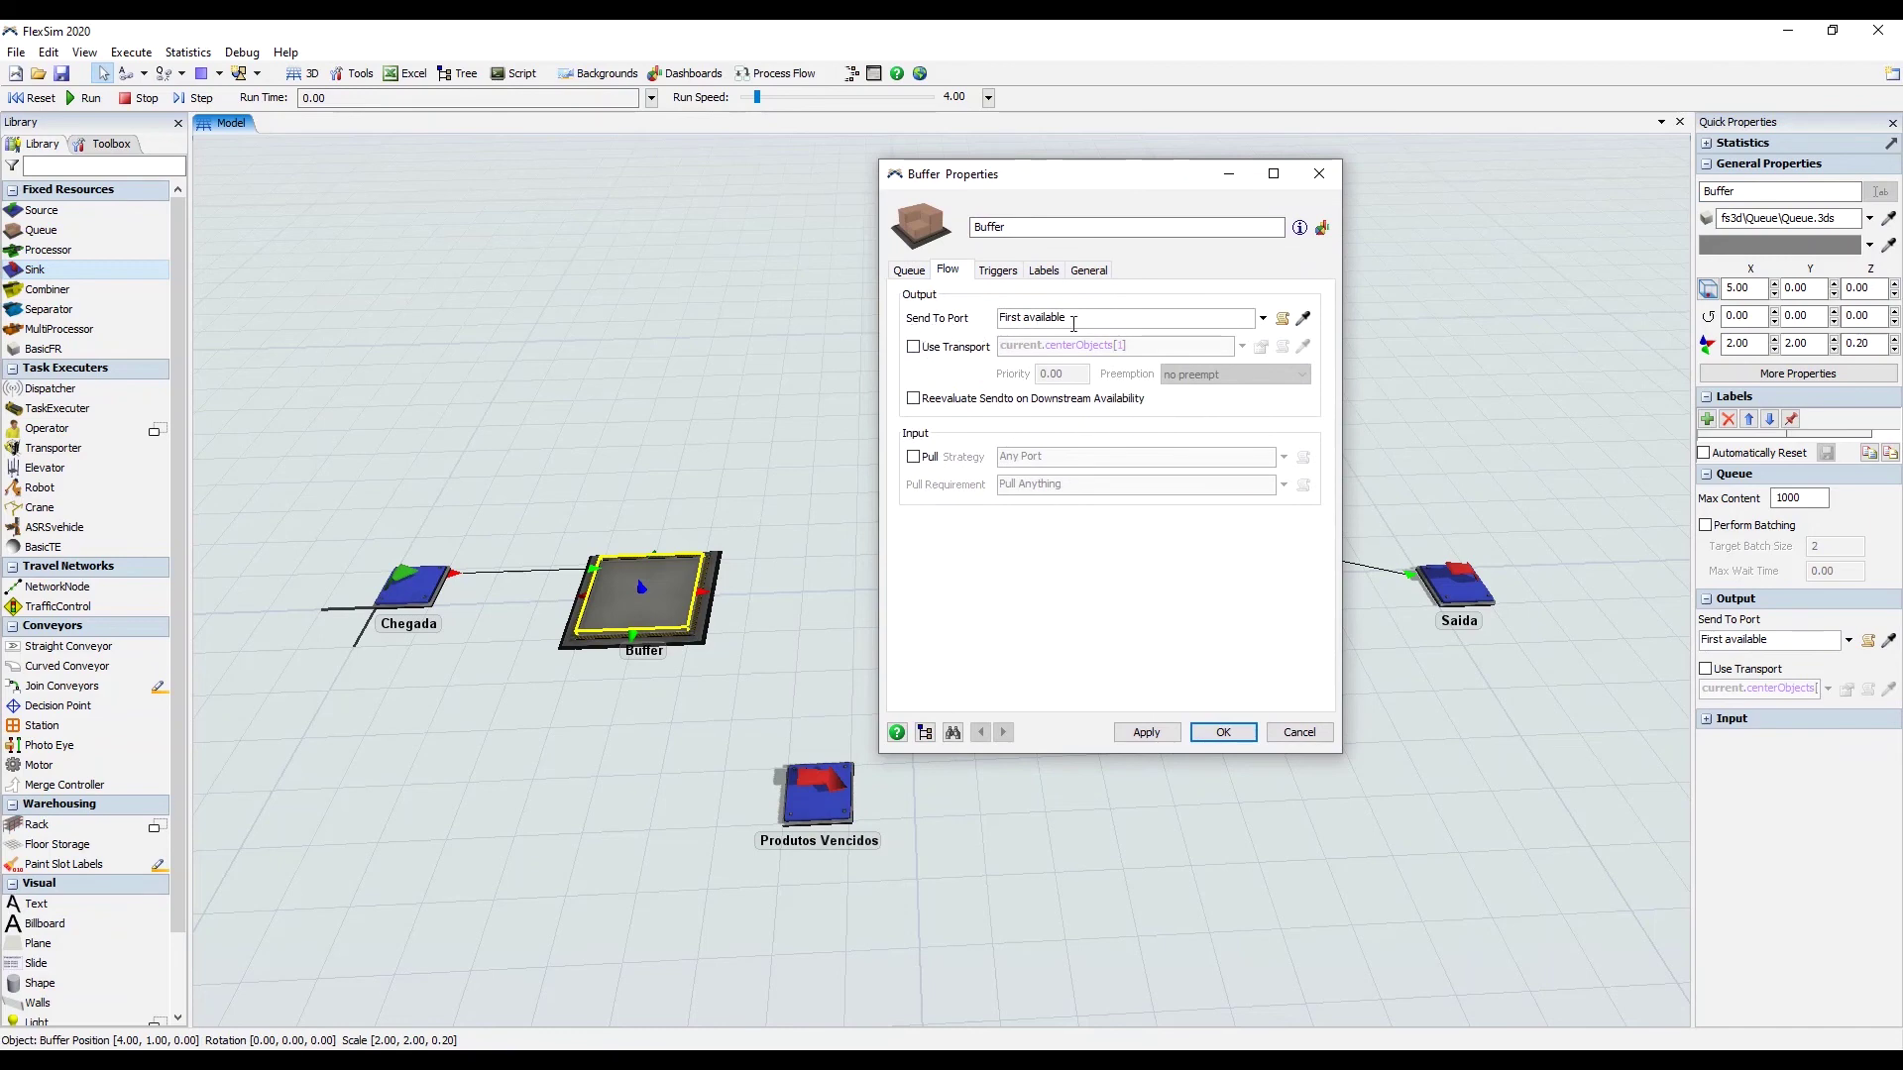
click(1113, 320)
click(1126, 322)
drag(1098, 183, 1449, 324)
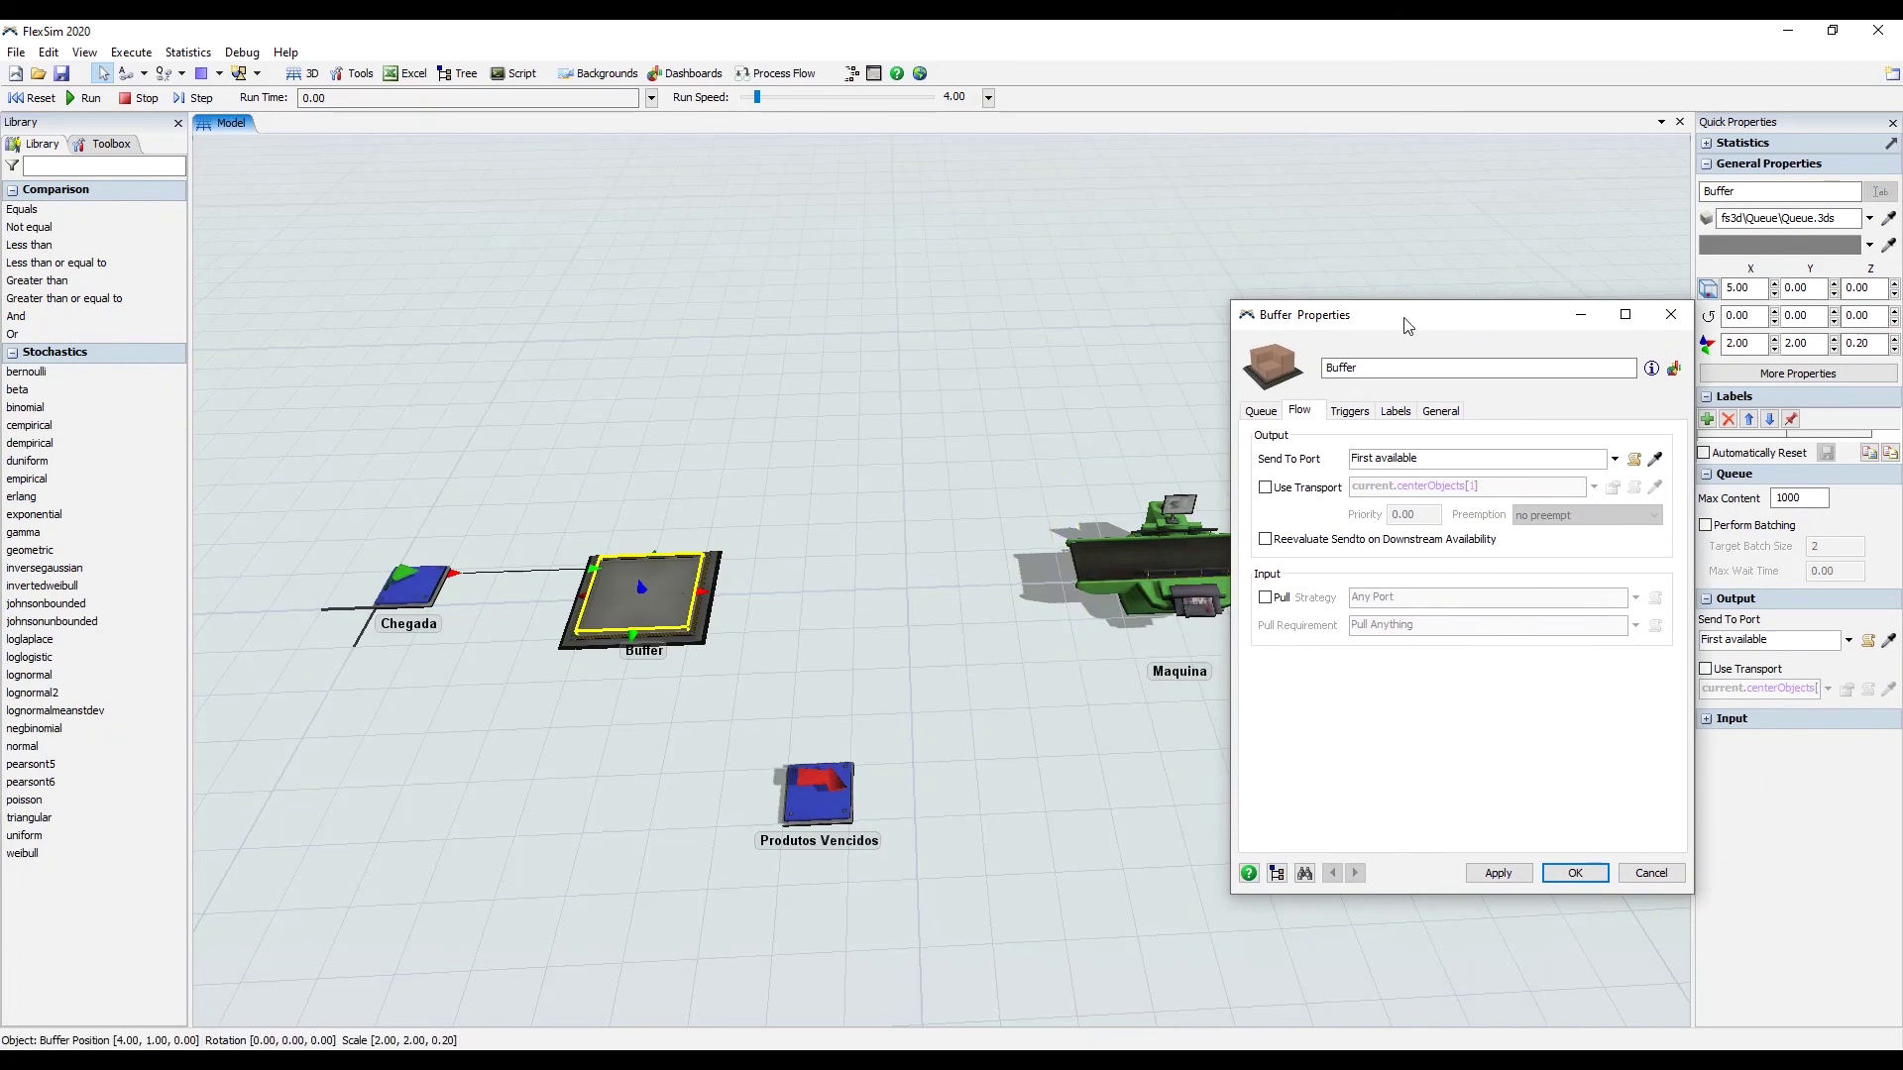
drag(1410, 324, 1317, 308)
Set the Buffer's Send To Port to Push to Item List, using a newly added list
click(1523, 444)
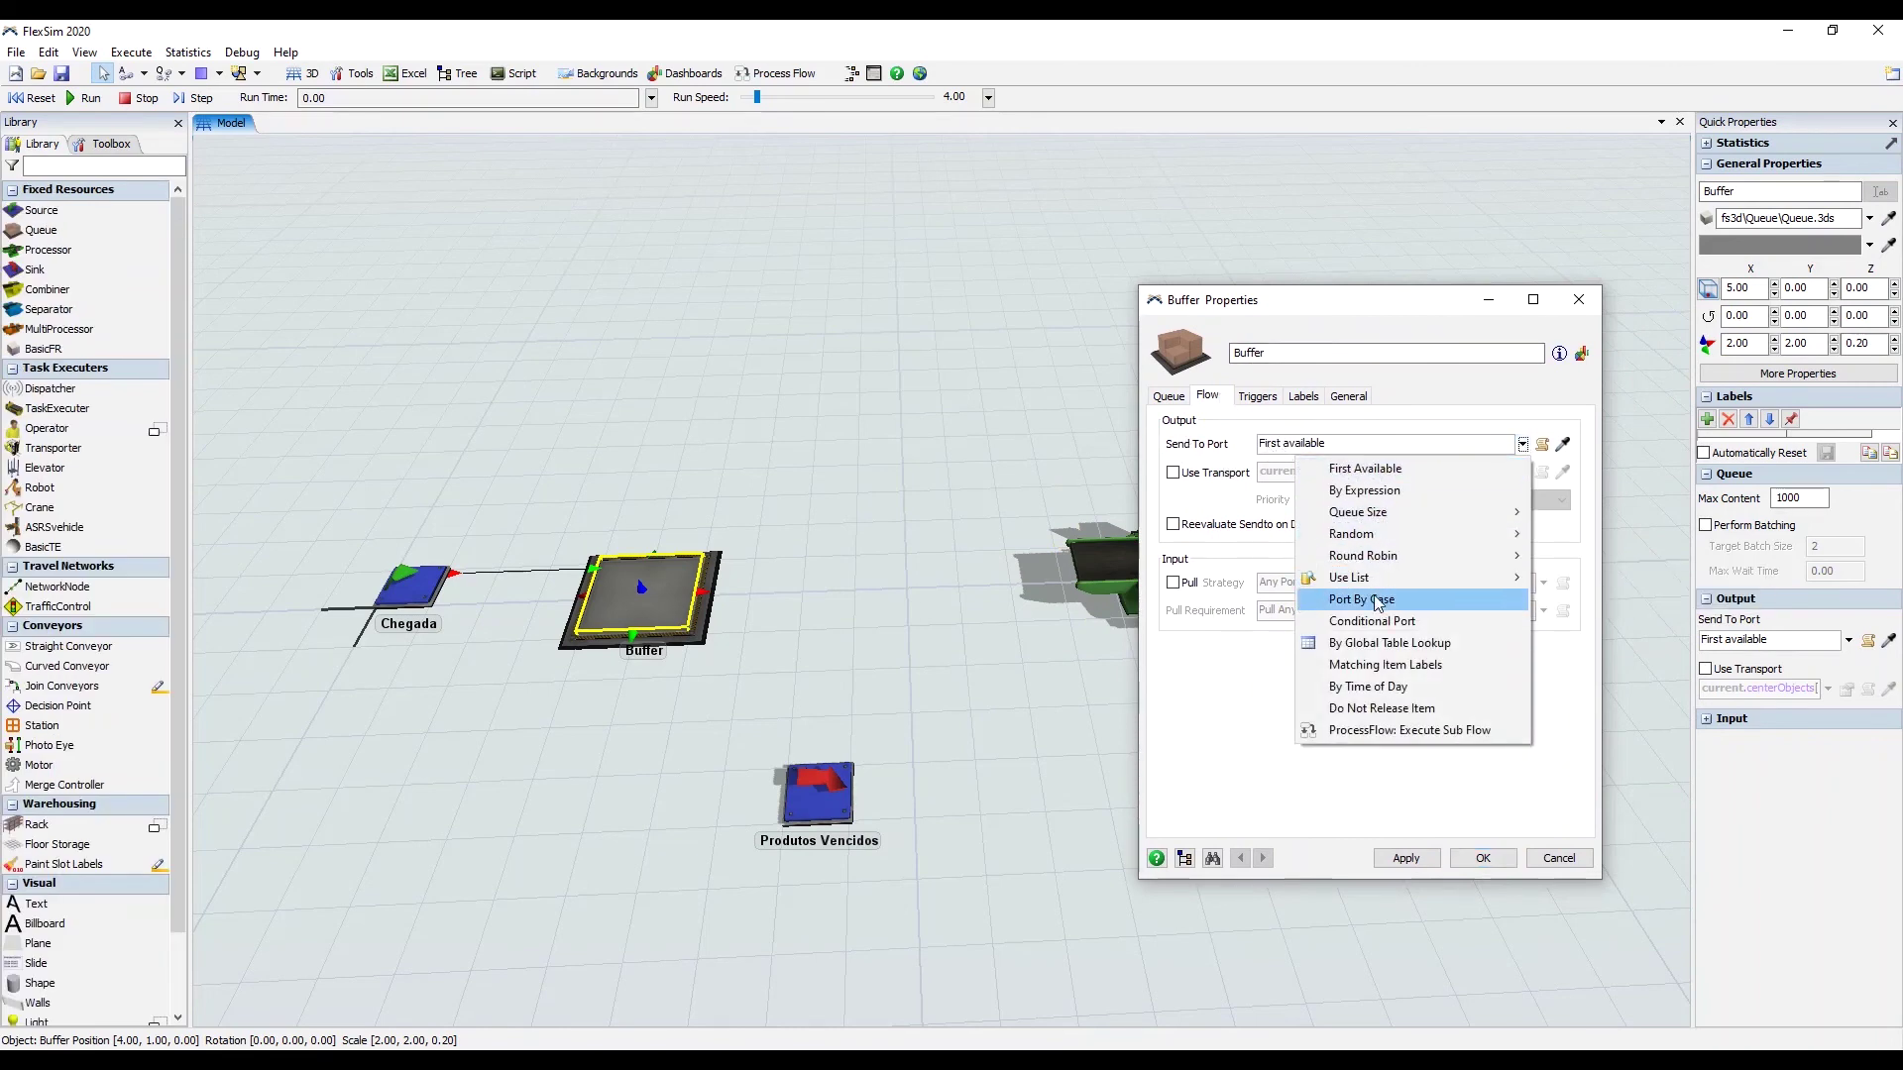
mouse_move(1383, 585)
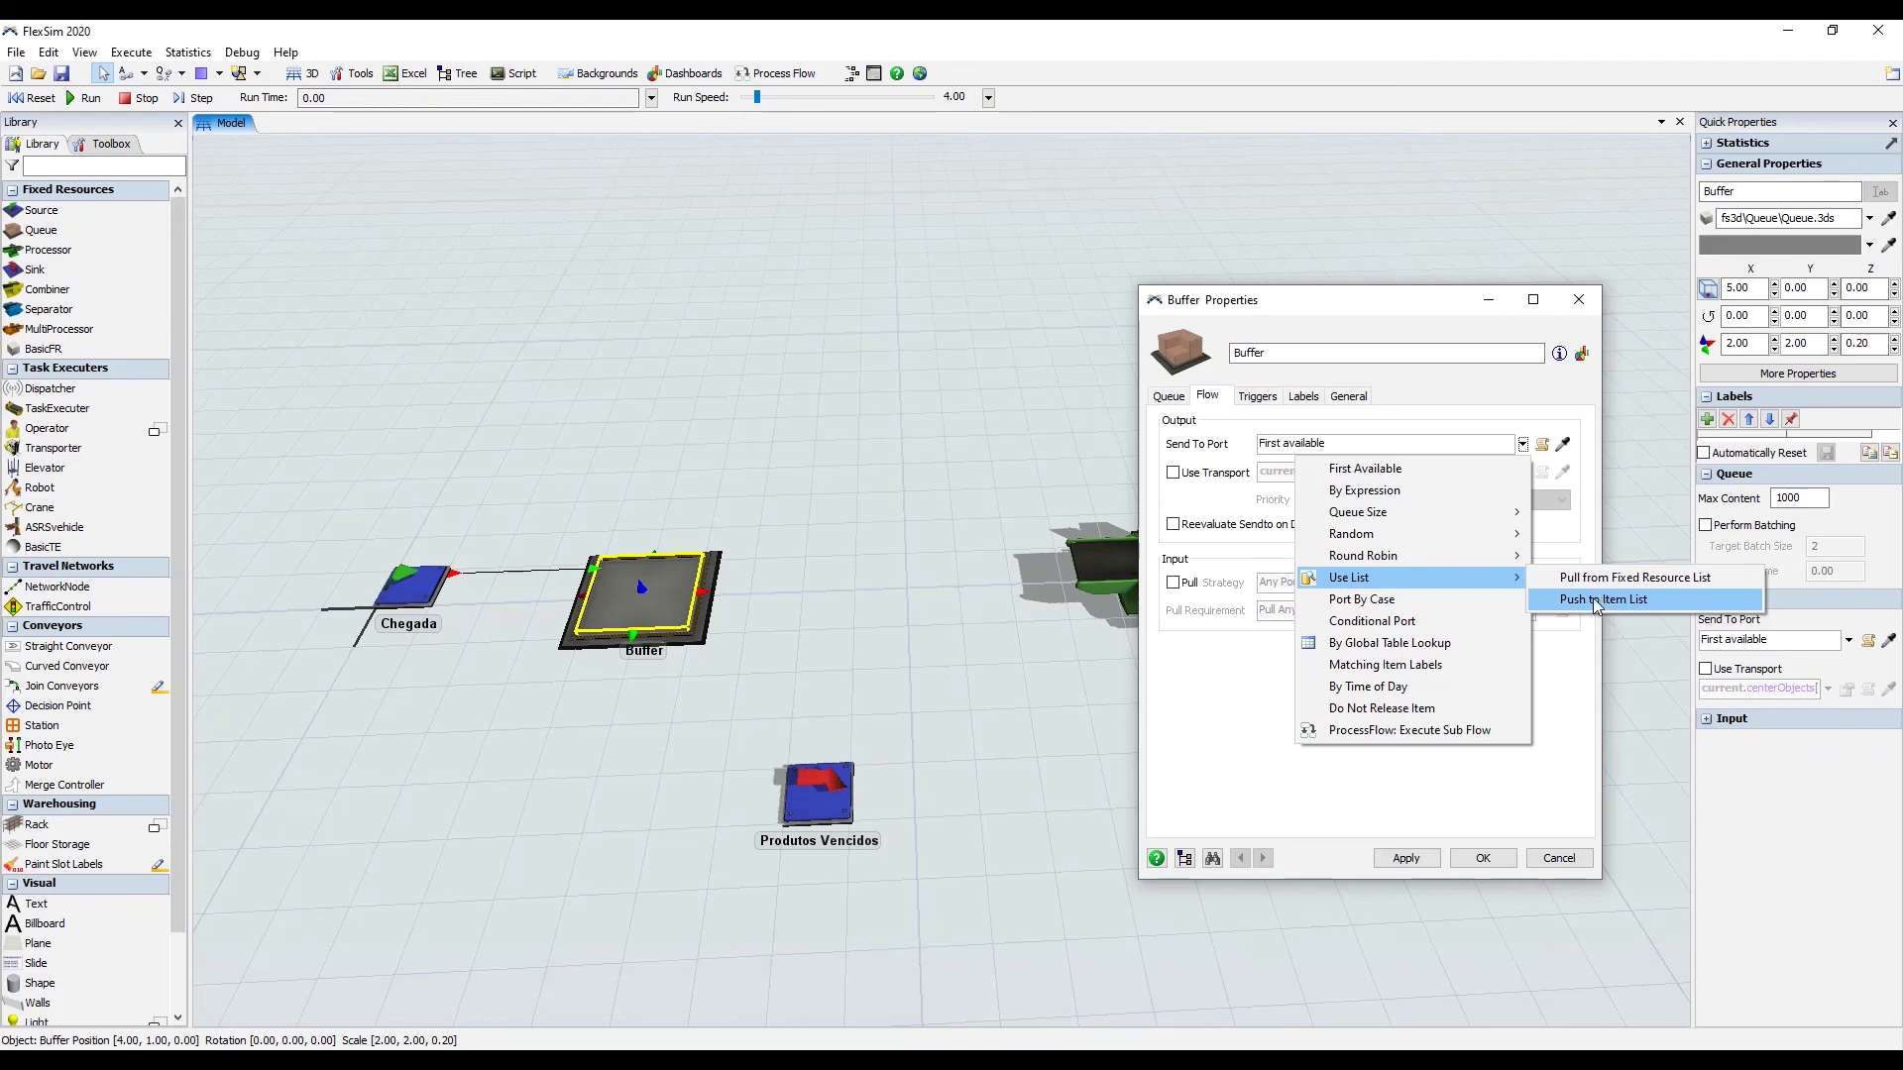
click(1591, 597)
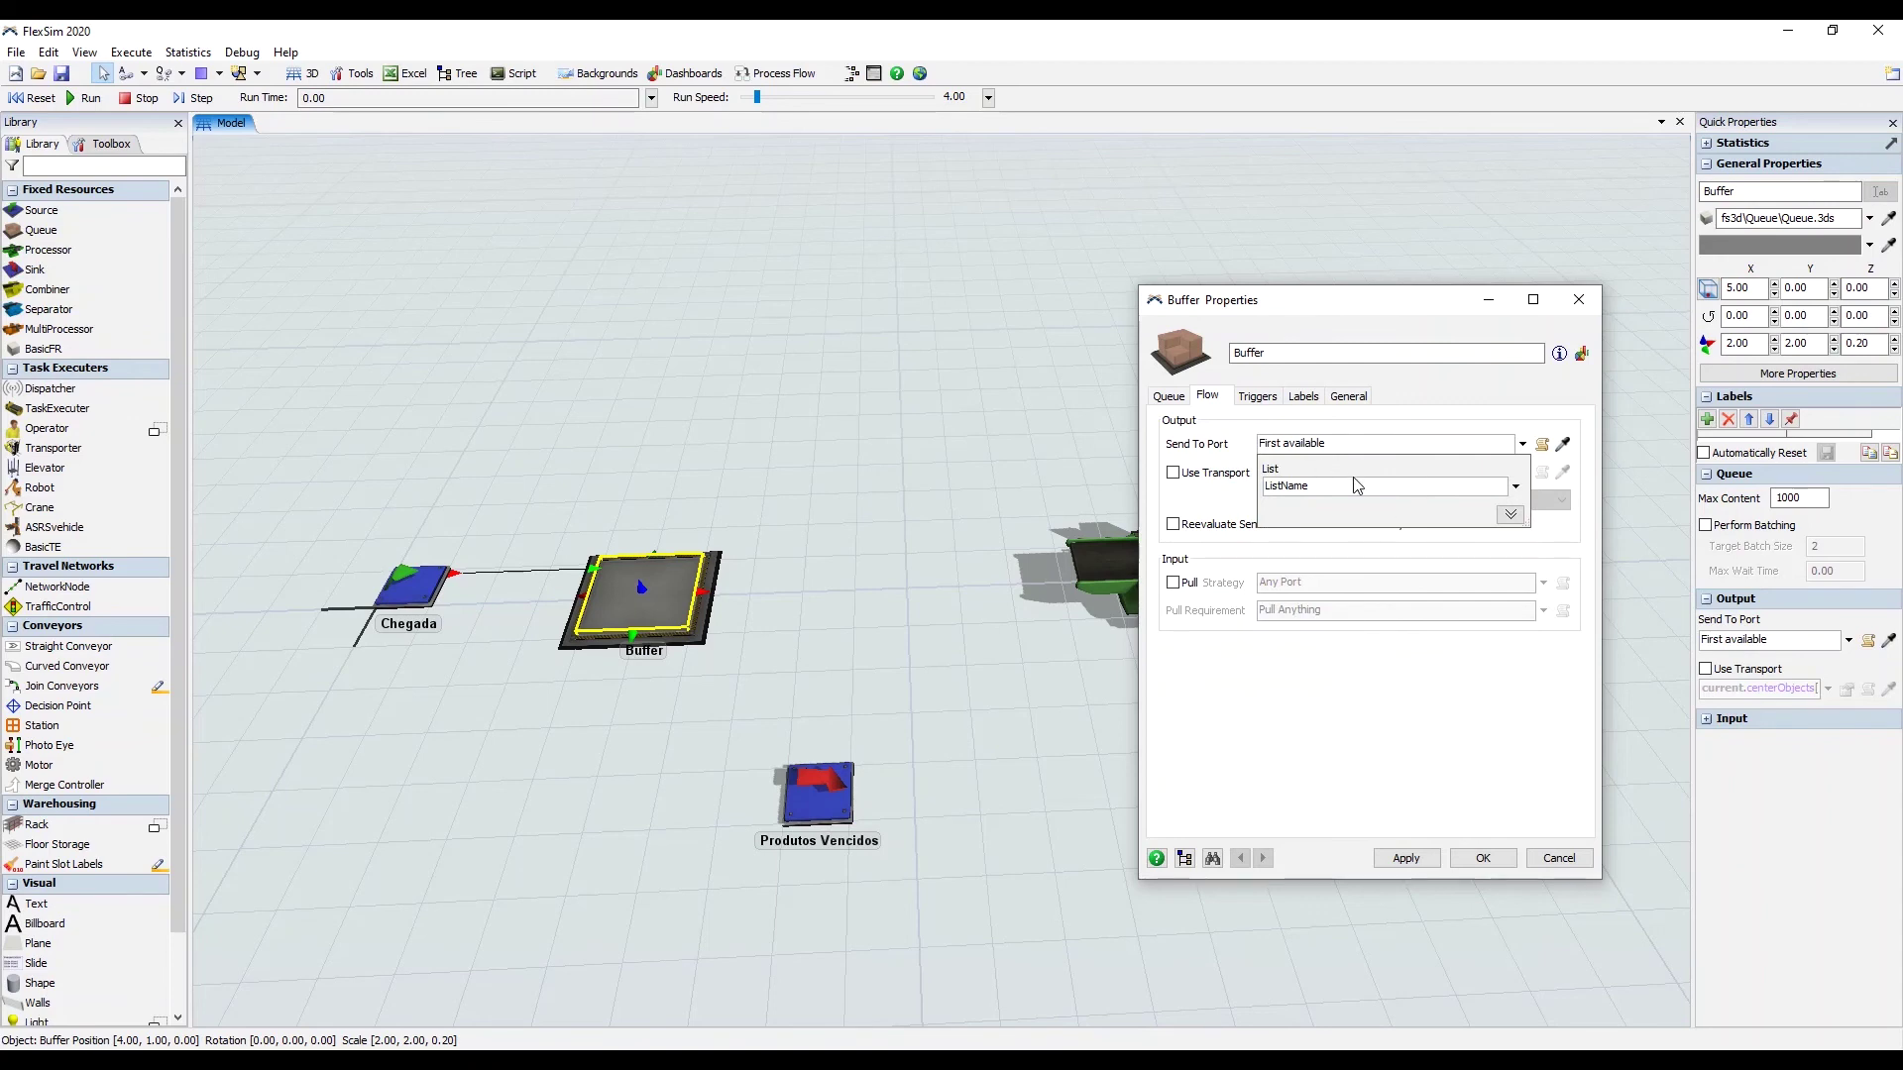
double_click(1289, 486)
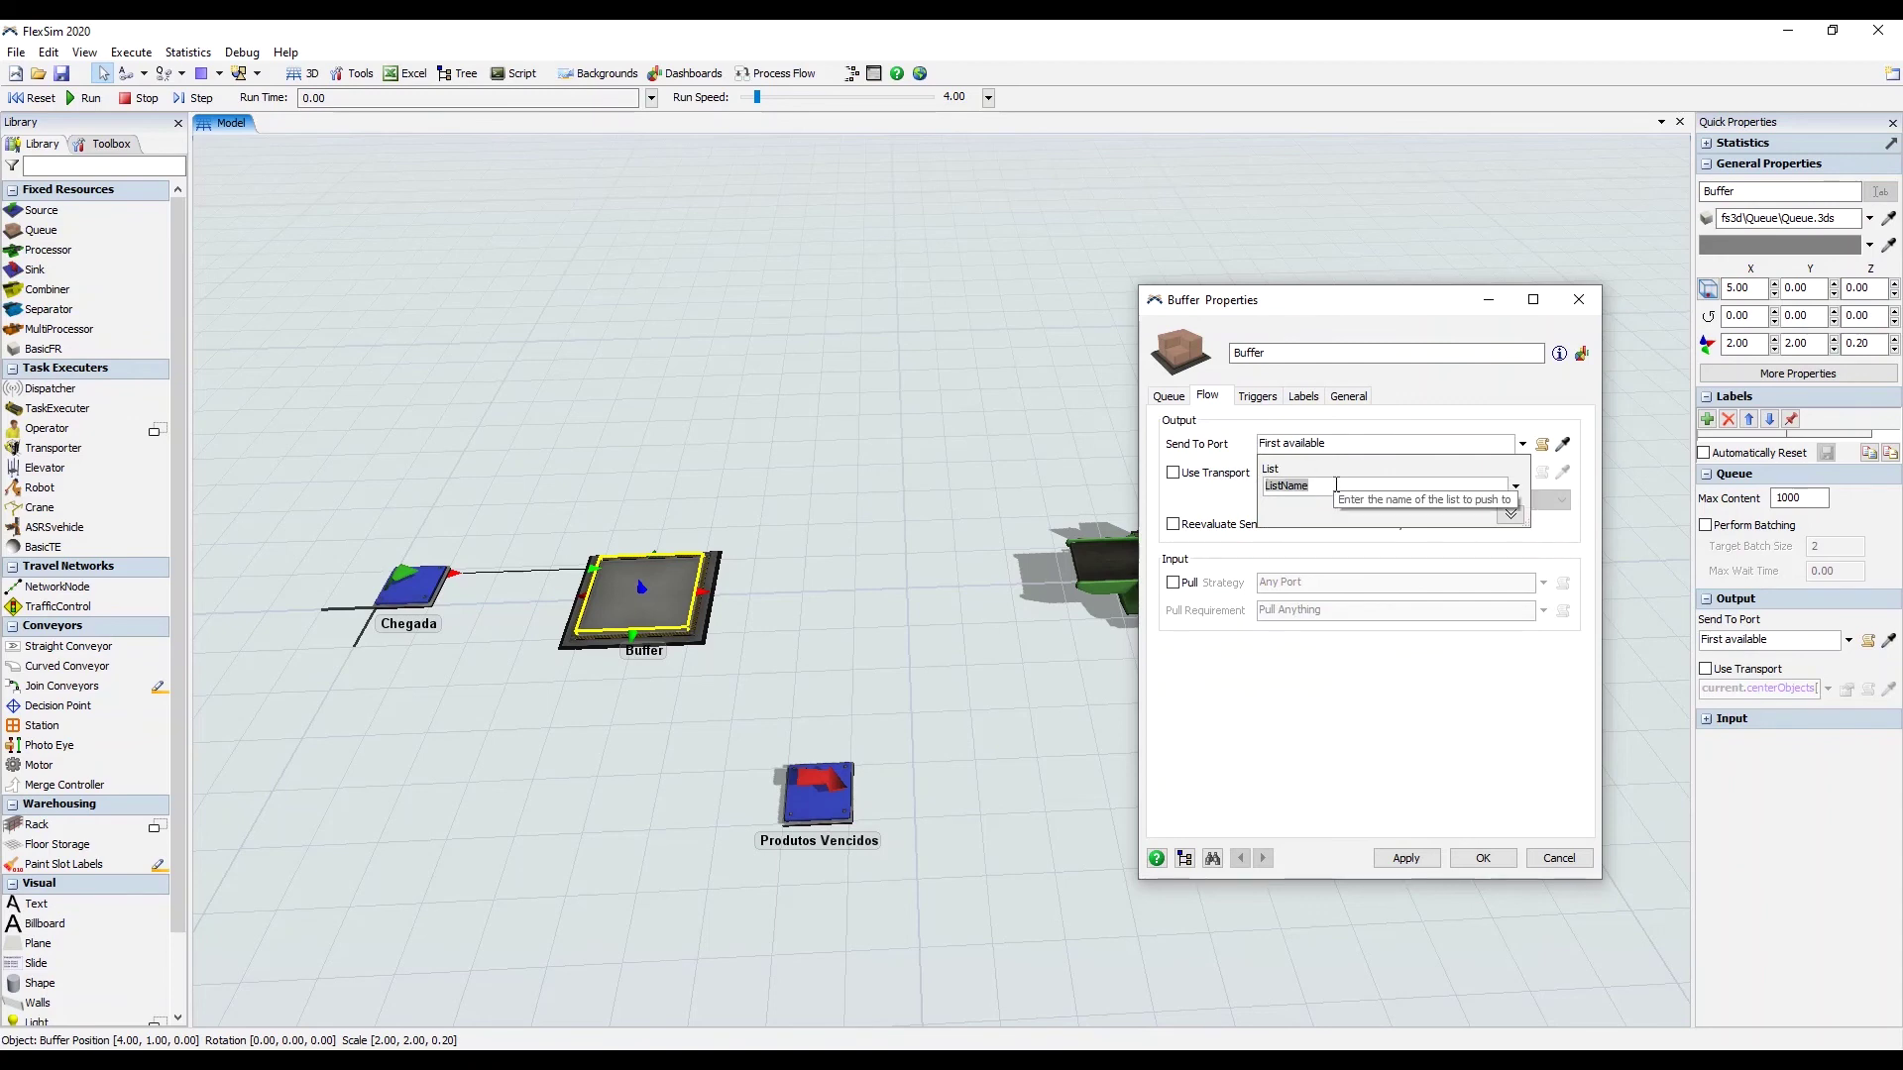
click(1348, 485)
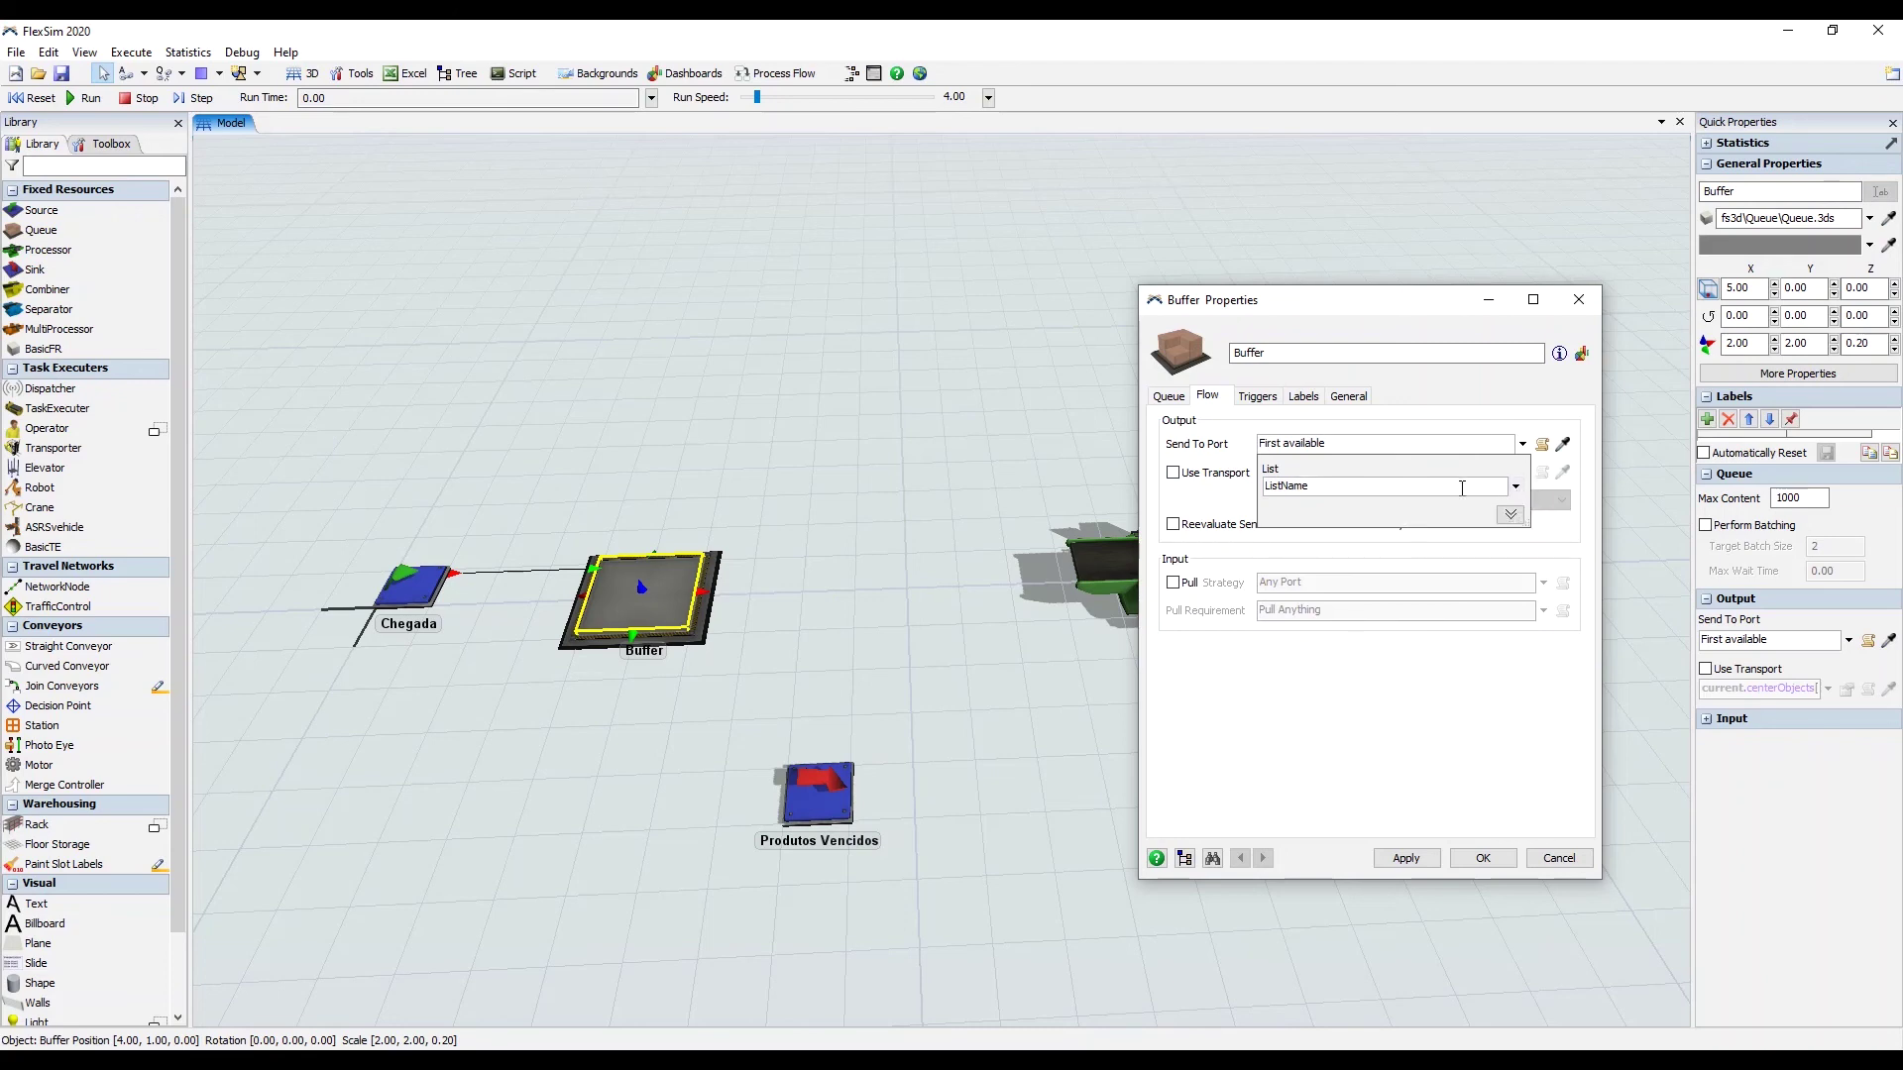
click(1517, 486)
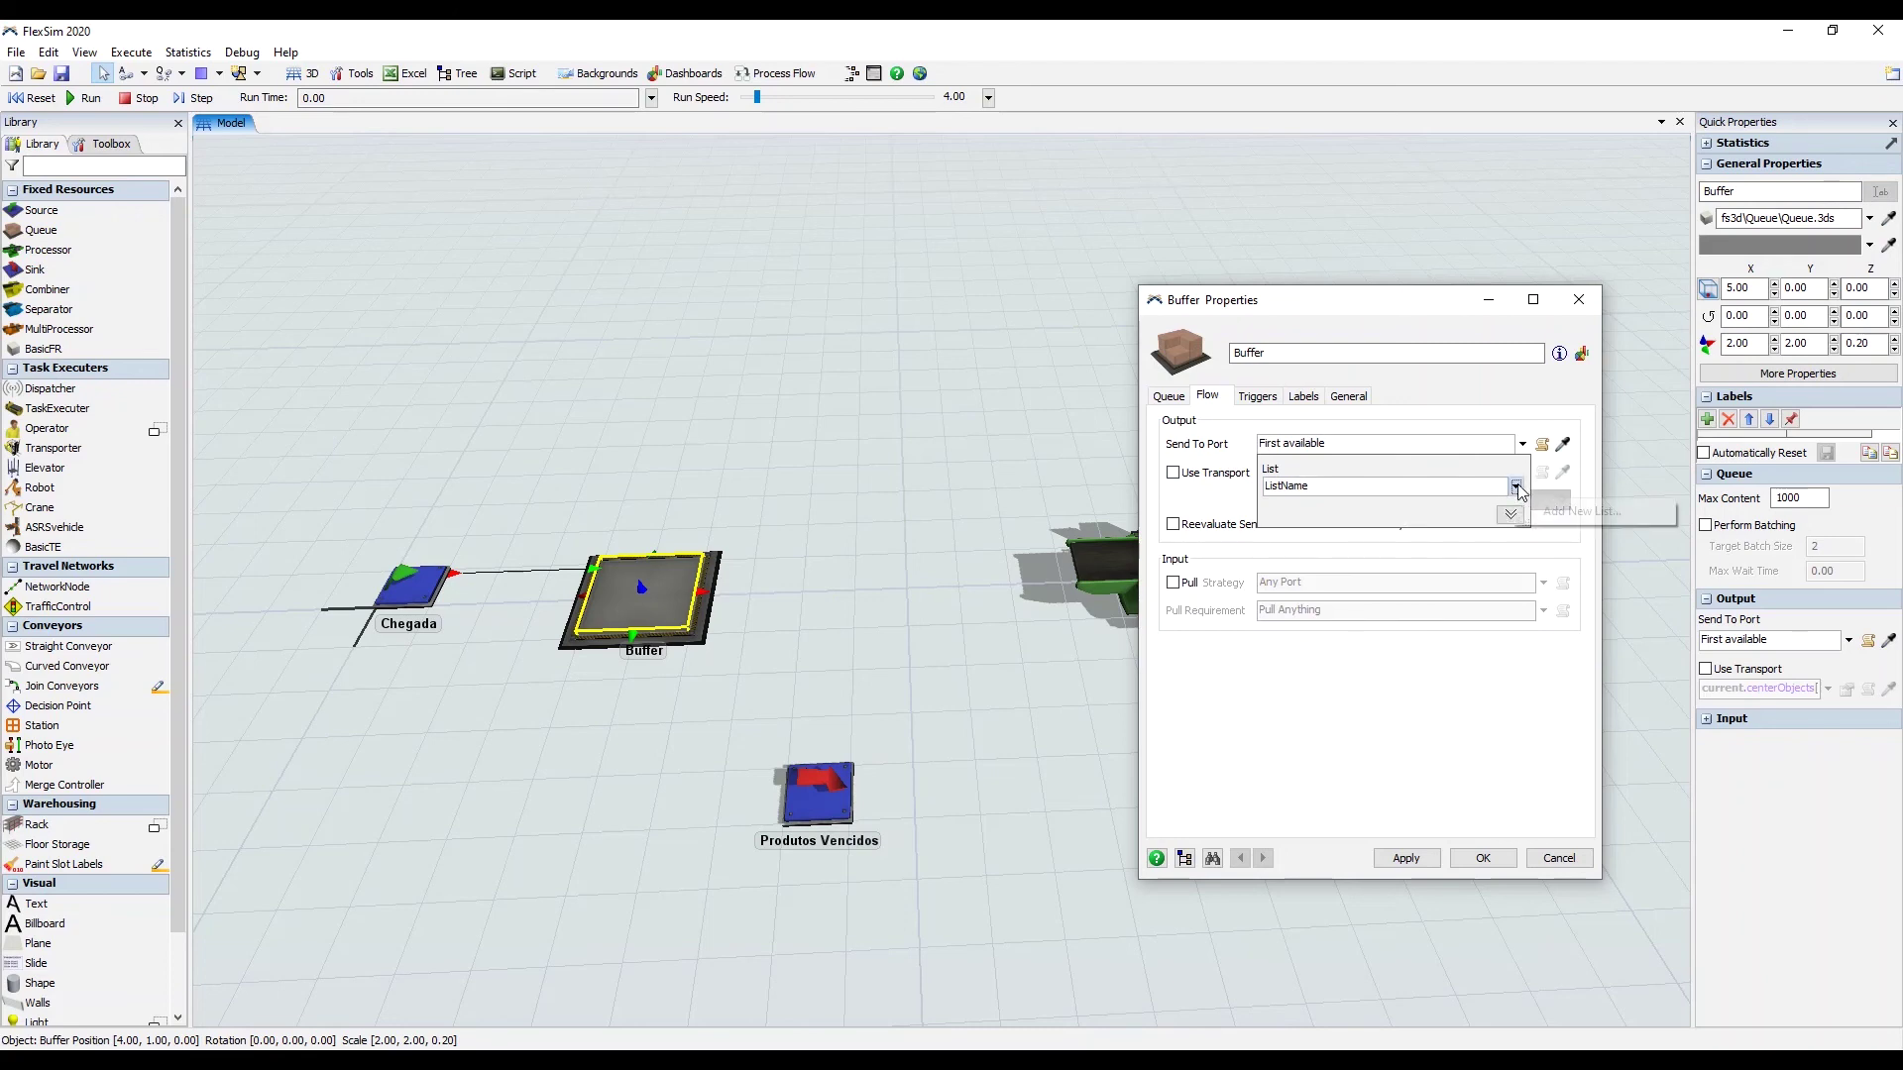
click(1592, 512)
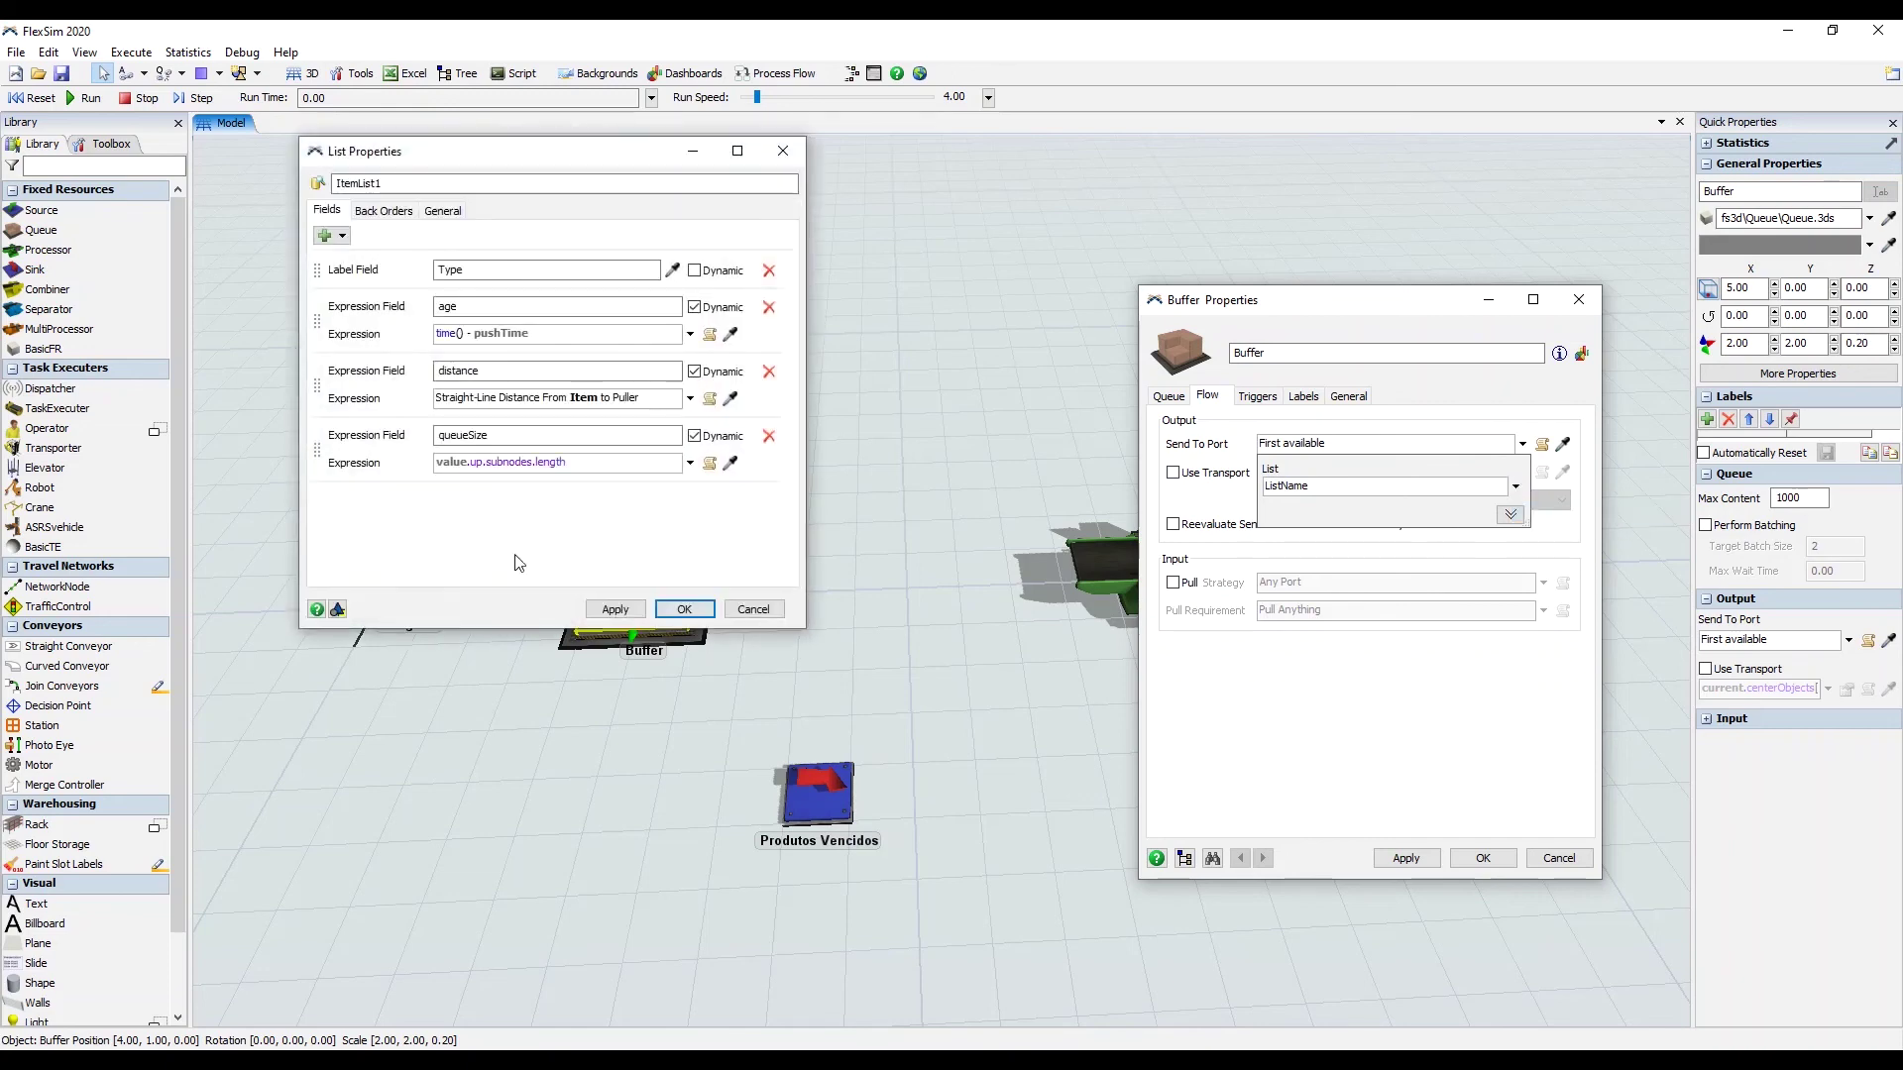
Examine the new list's name and its Type, age, distance and queueSize fields with their expressions and Dynamic settings
drag(533, 165, 843, 346)
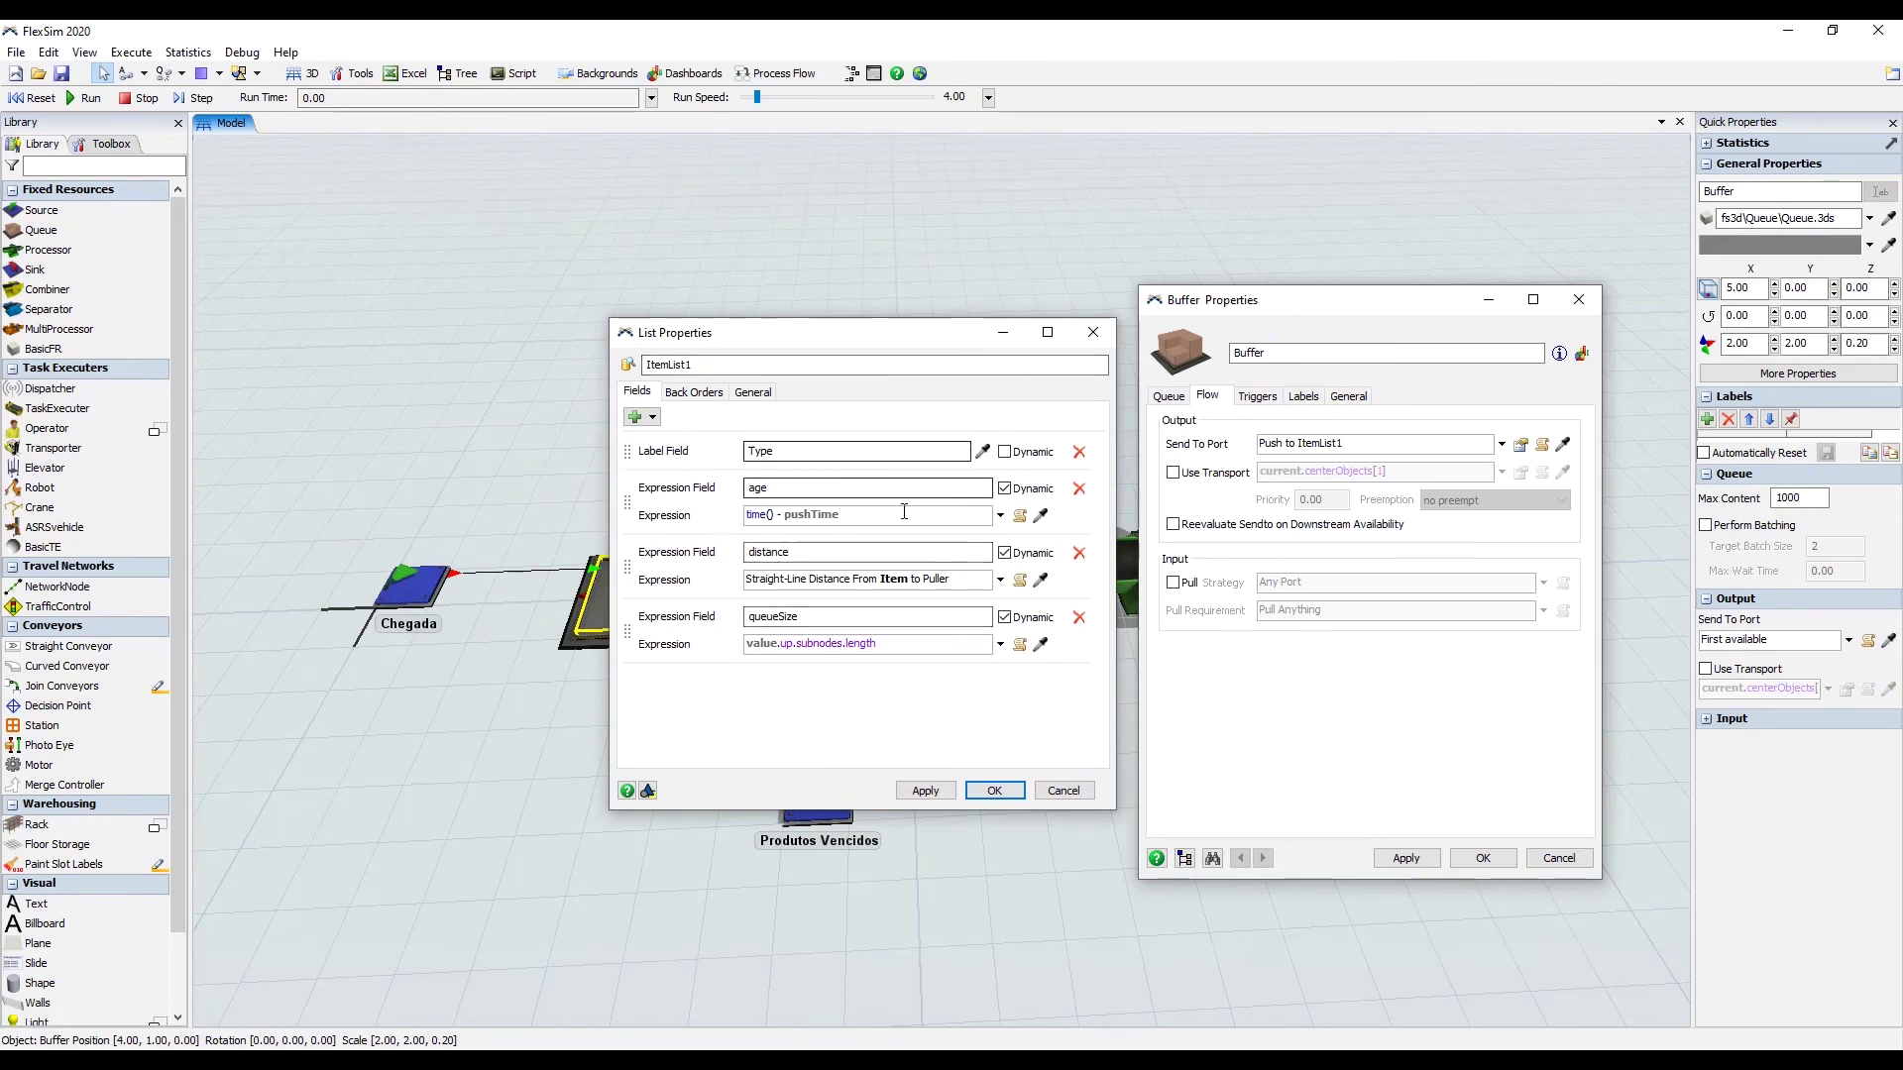
drag(694, 364, 598, 359)
click(706, 365)
double_click(684, 366)
click(769, 412)
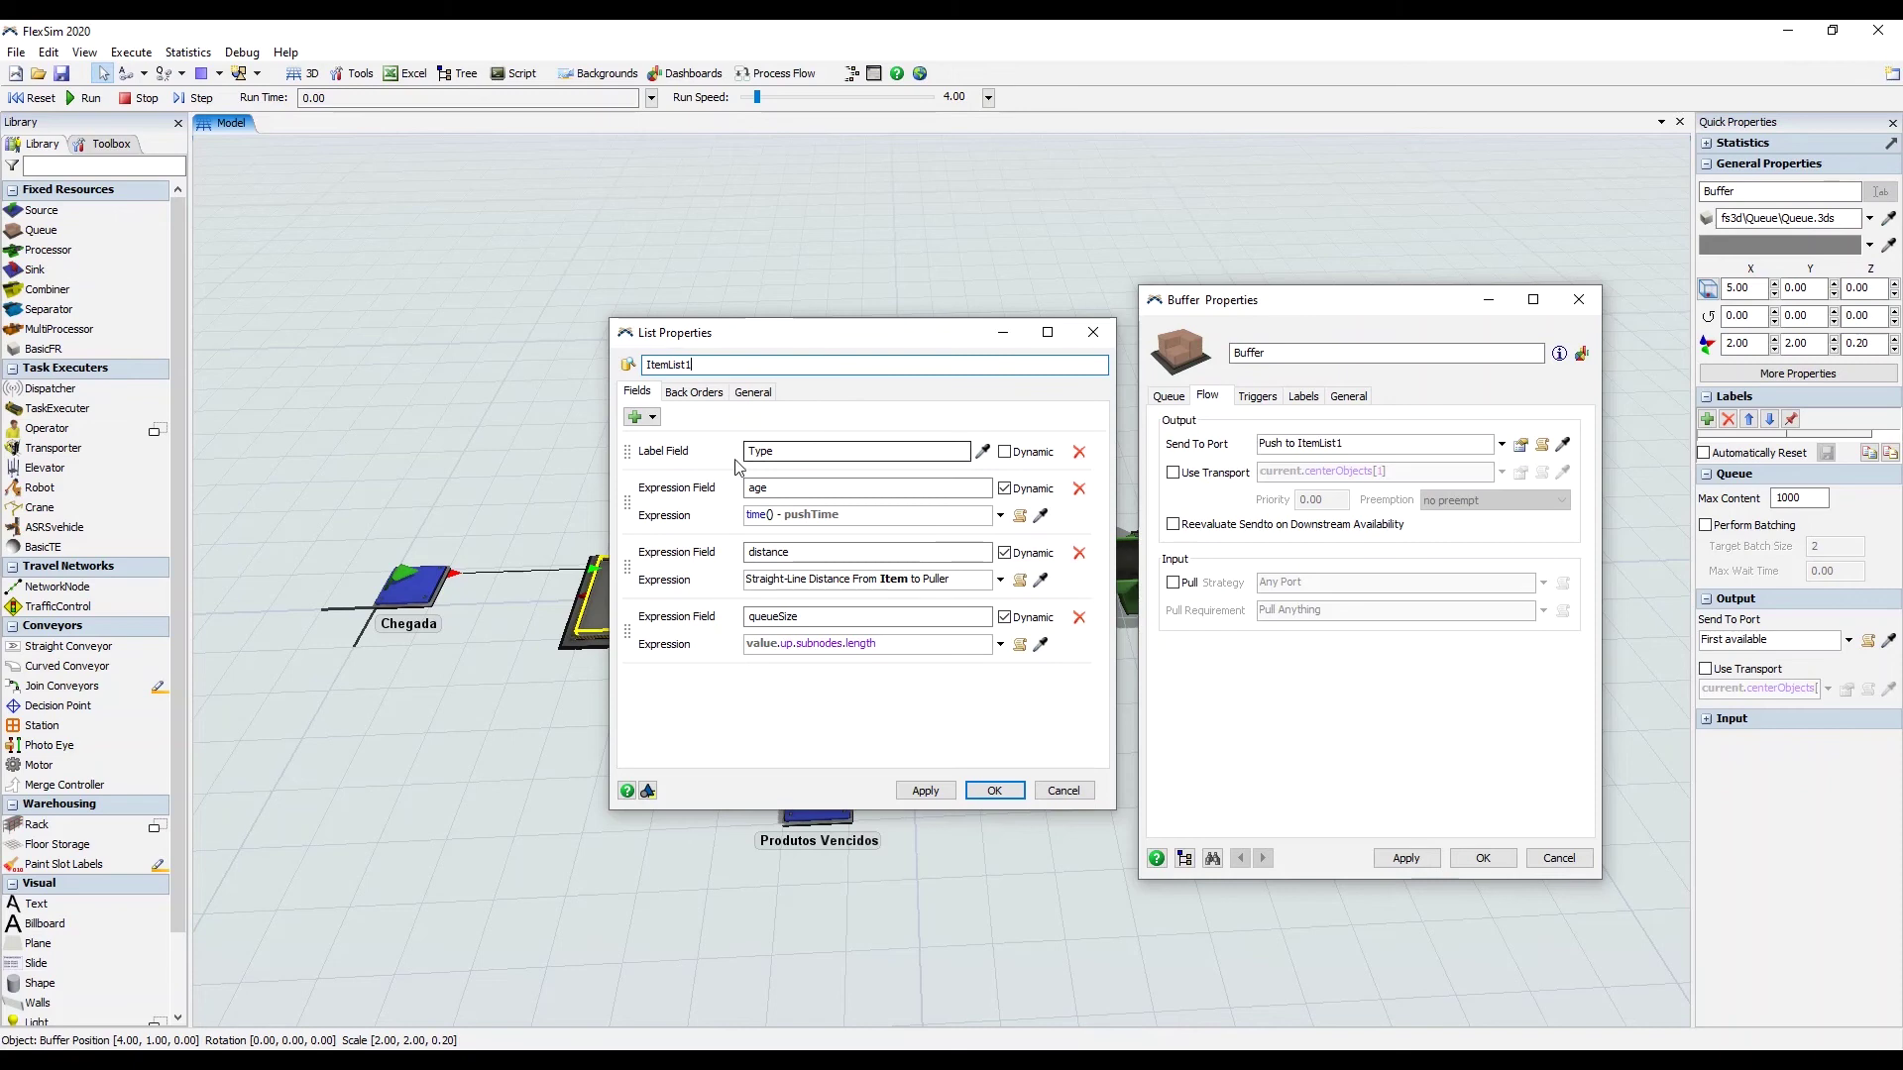
double_click(780, 451)
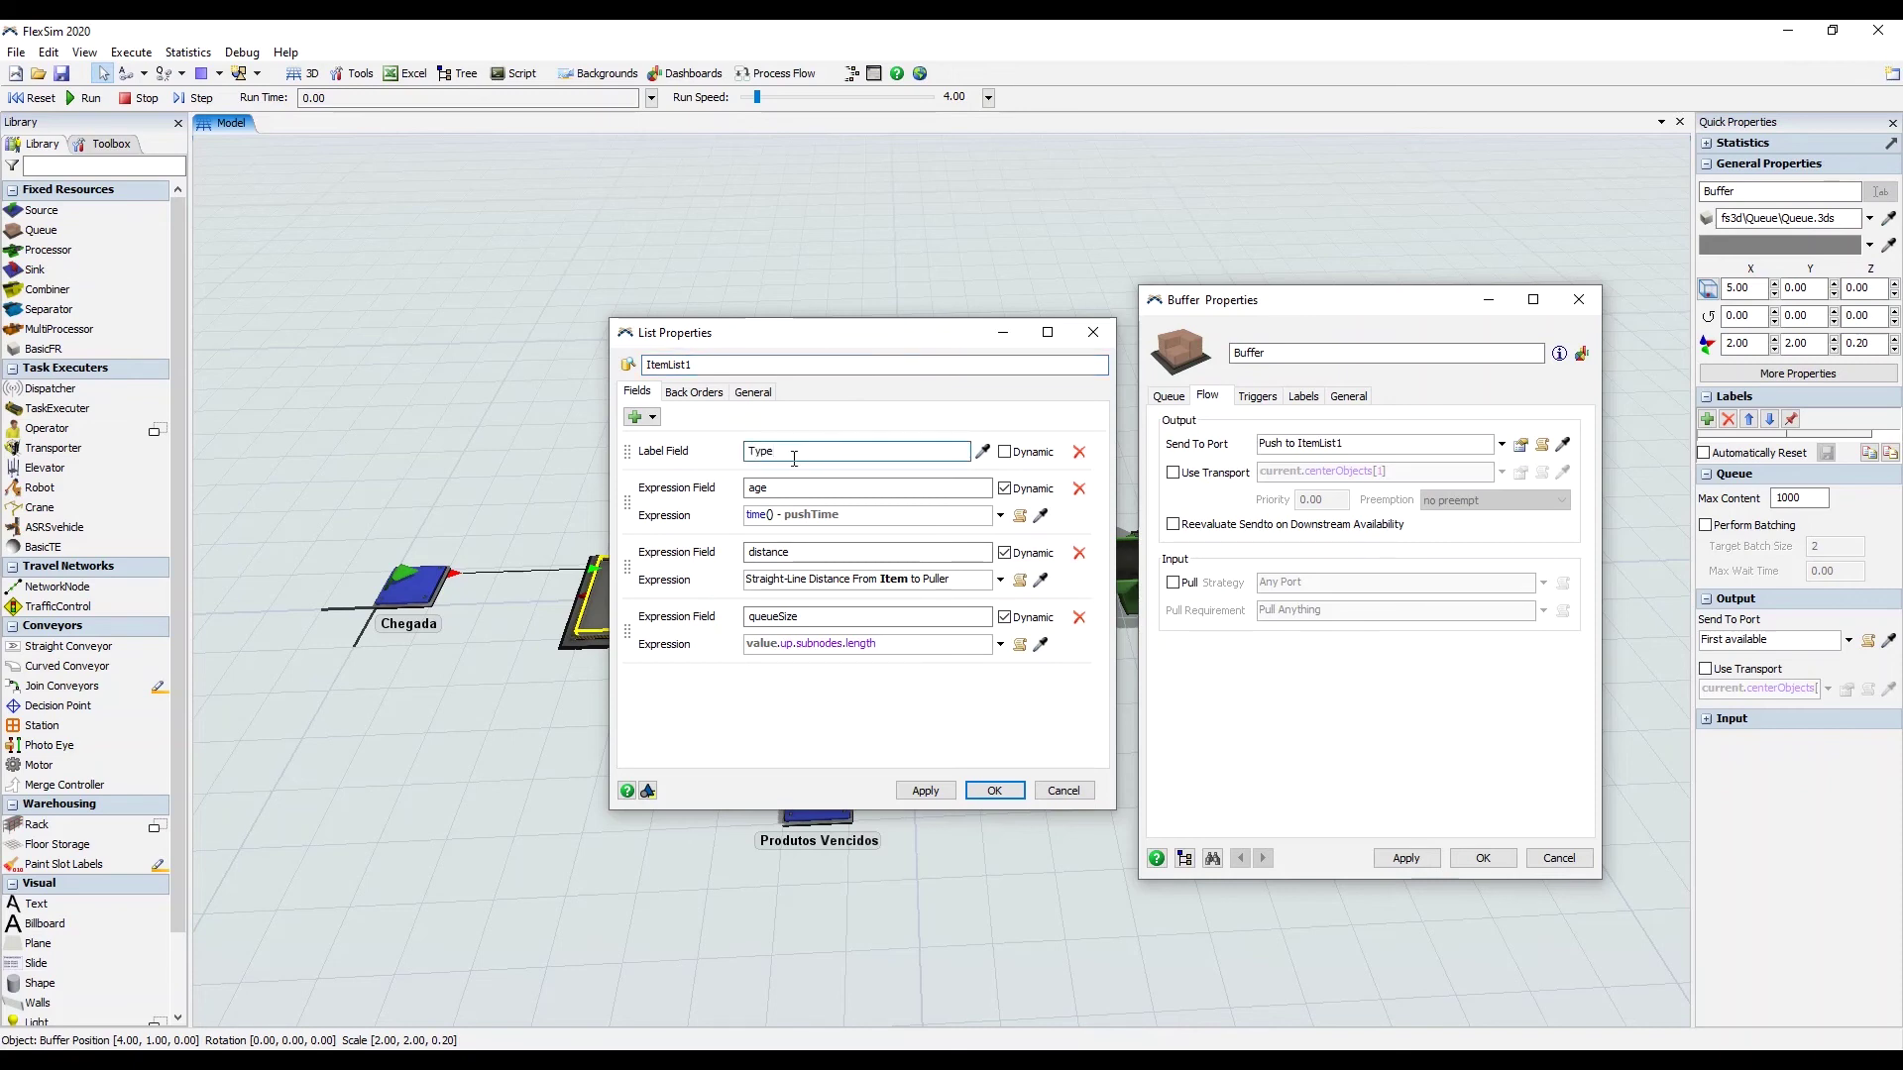
double_click(777, 488)
click(788, 489)
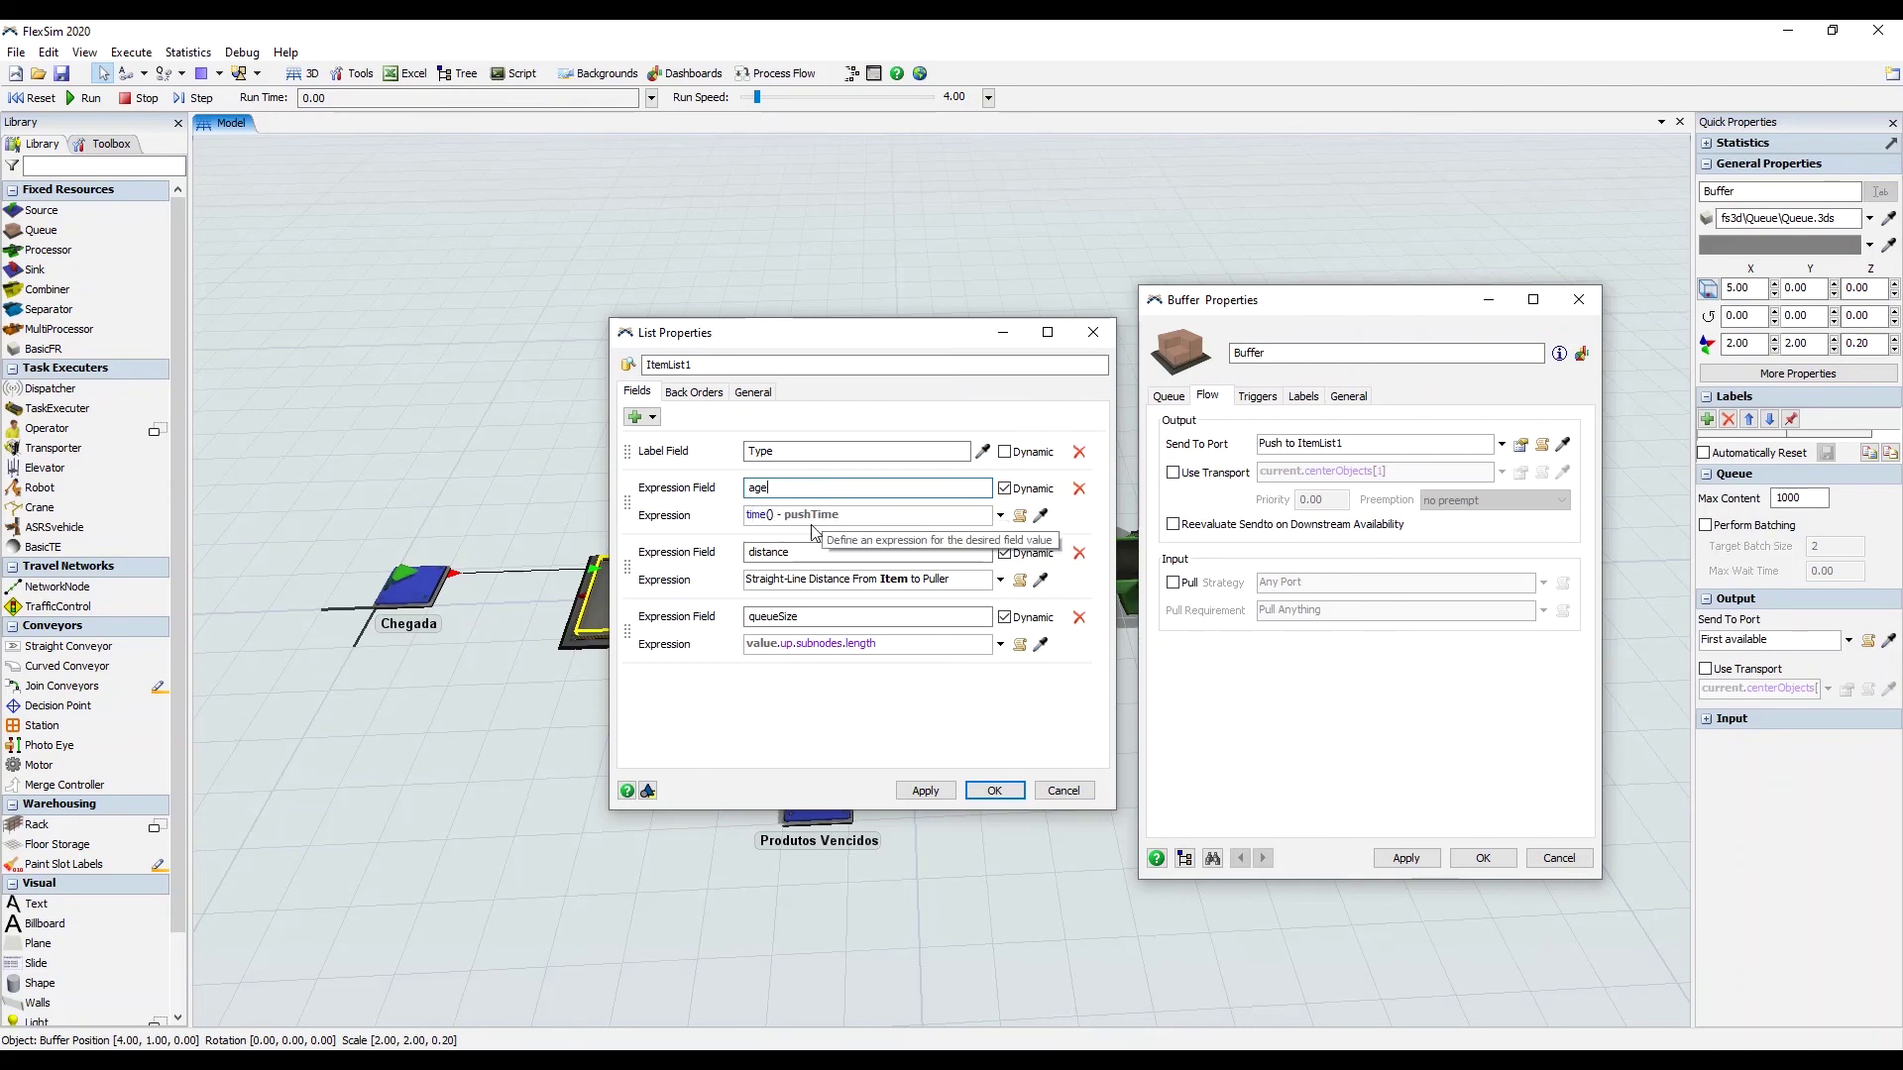
click(855, 516)
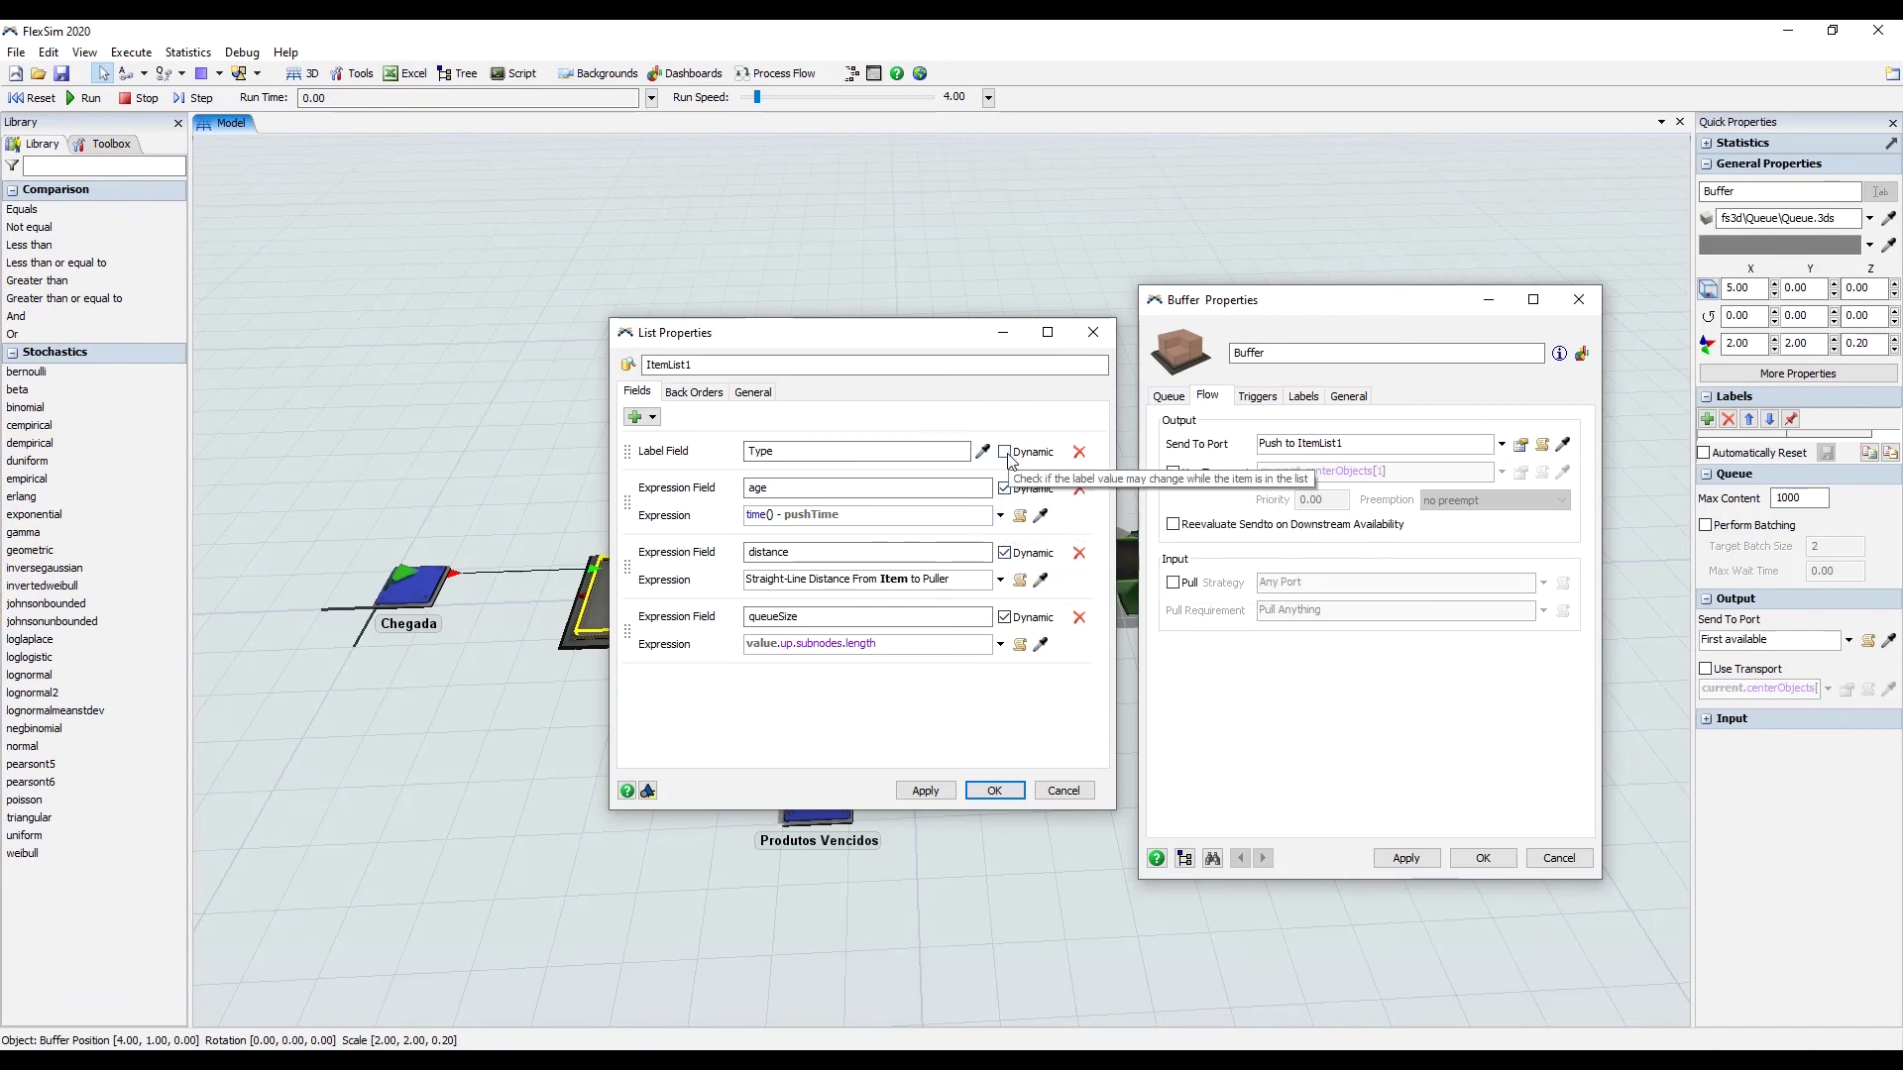
click(828, 451)
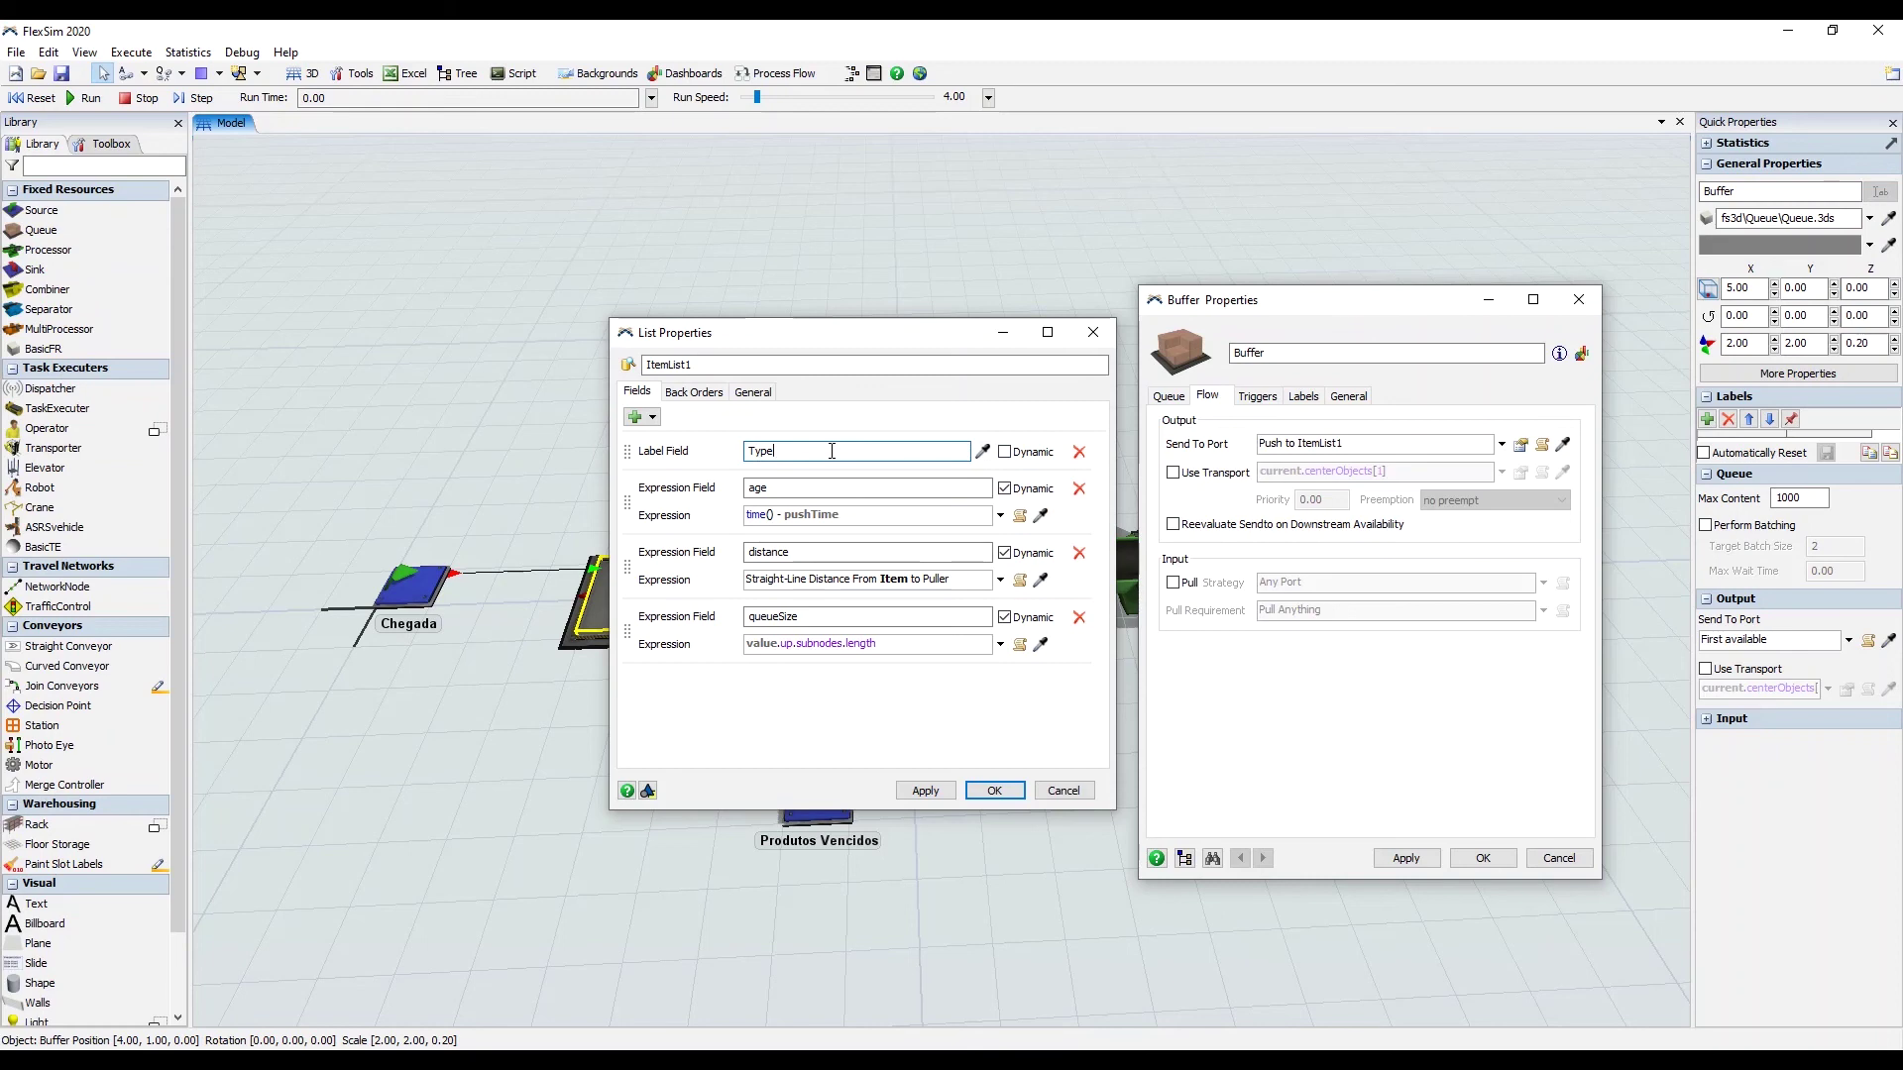
click(866, 514)
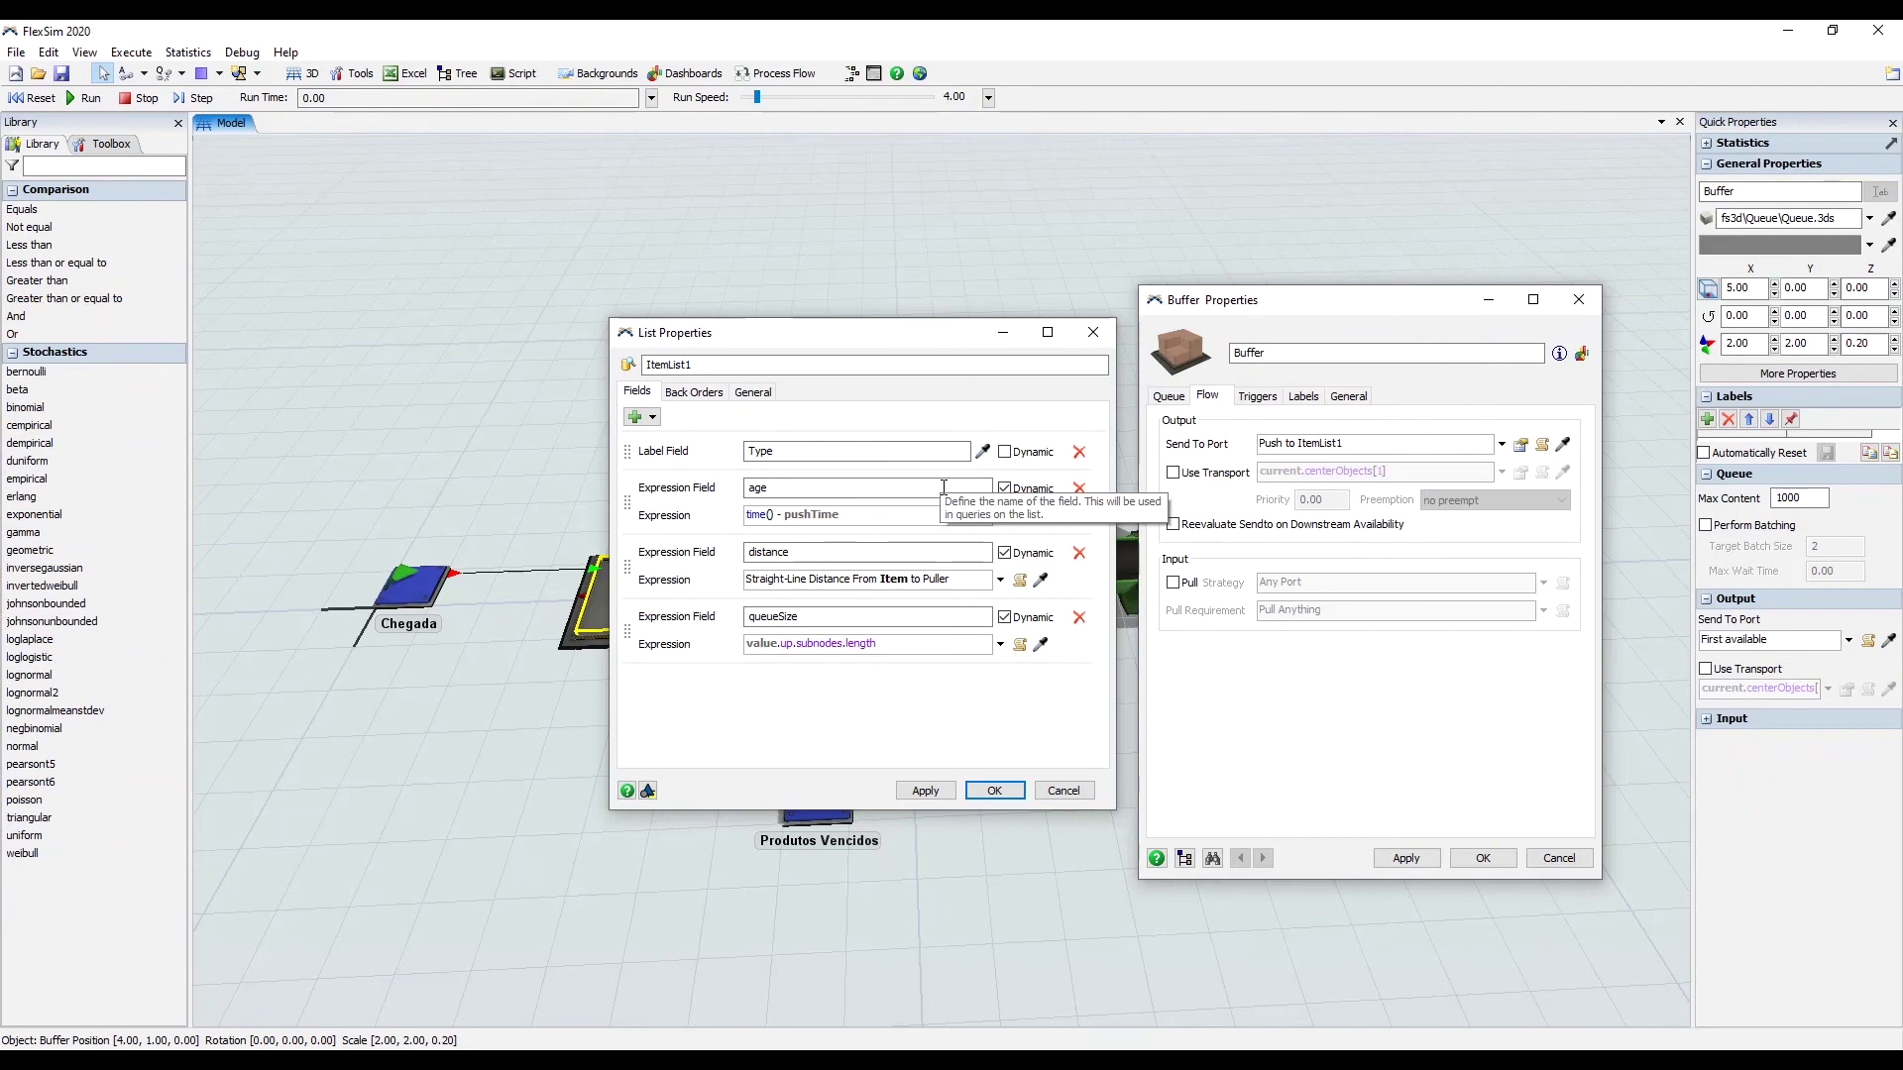
click(872, 553)
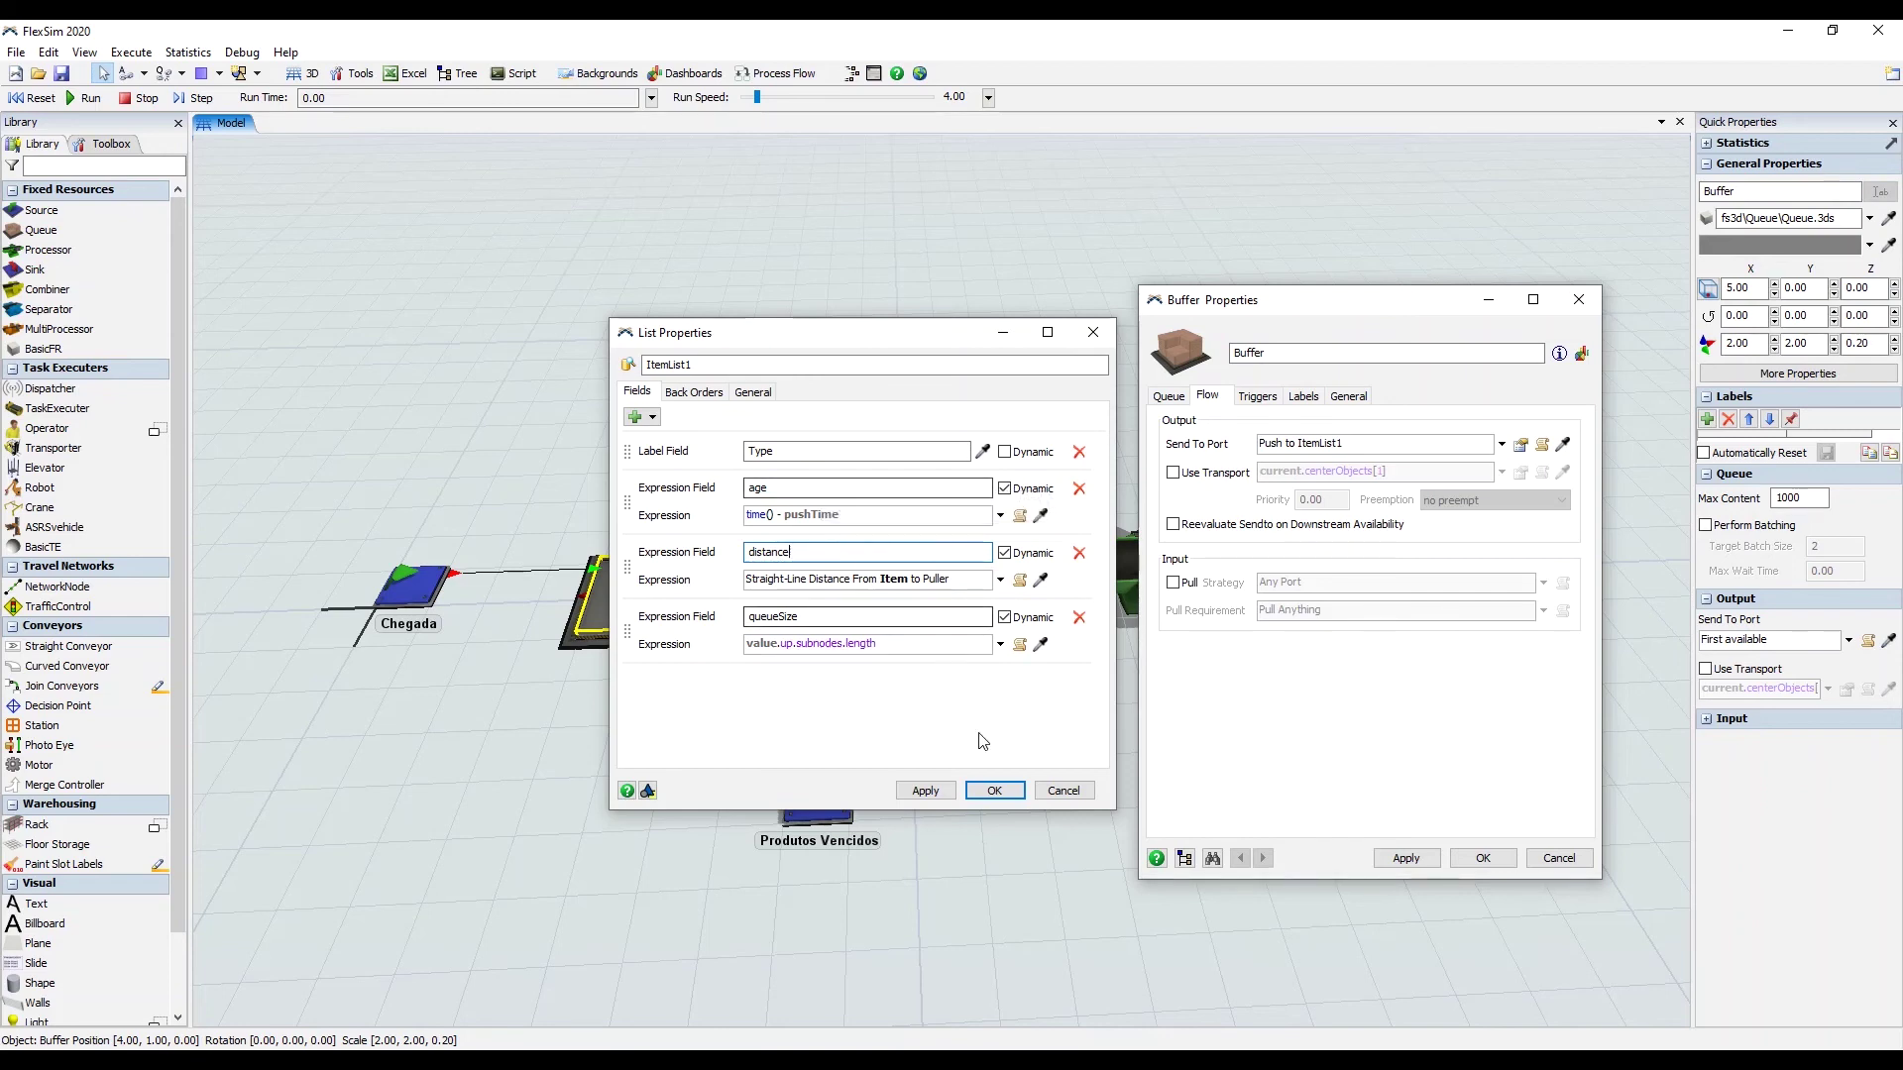
Accept the item list with its default fields and apply the Buffer's flow settings
click(995, 790)
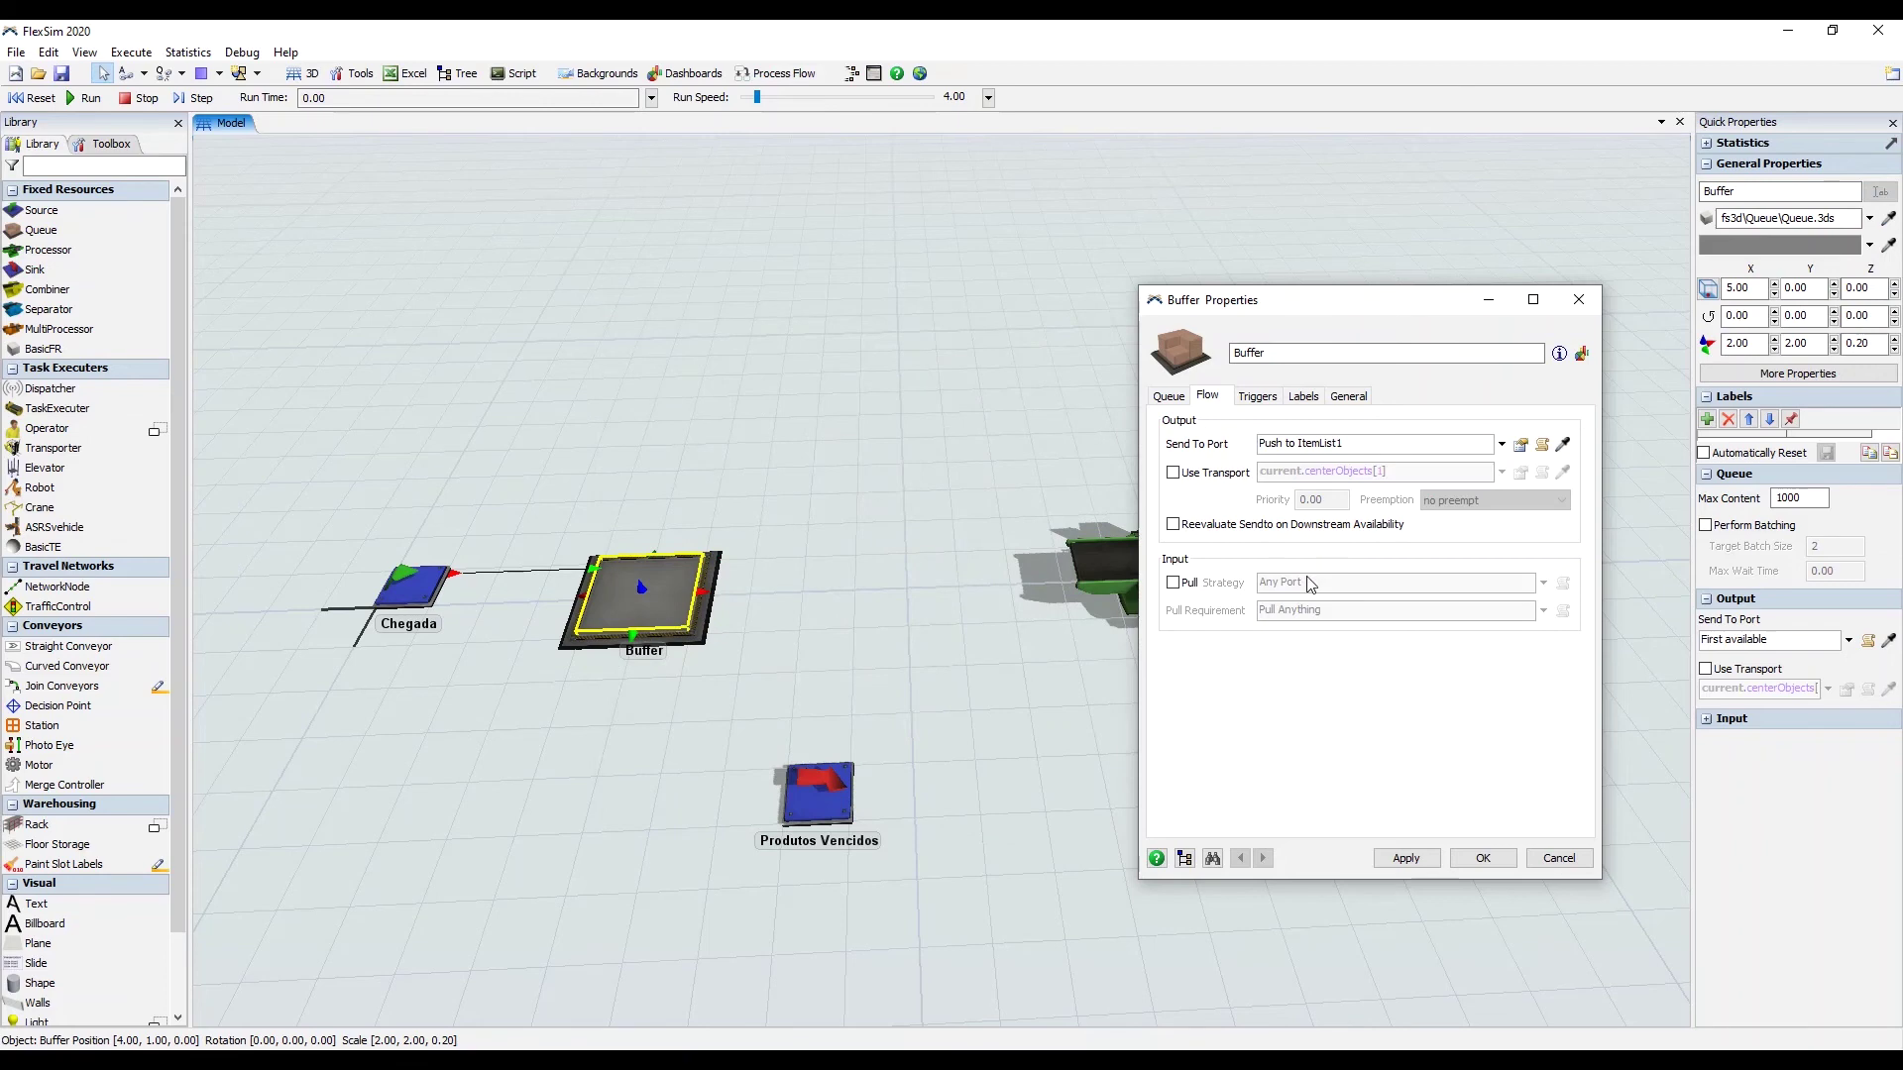
click(1408, 858)
click(1484, 858)
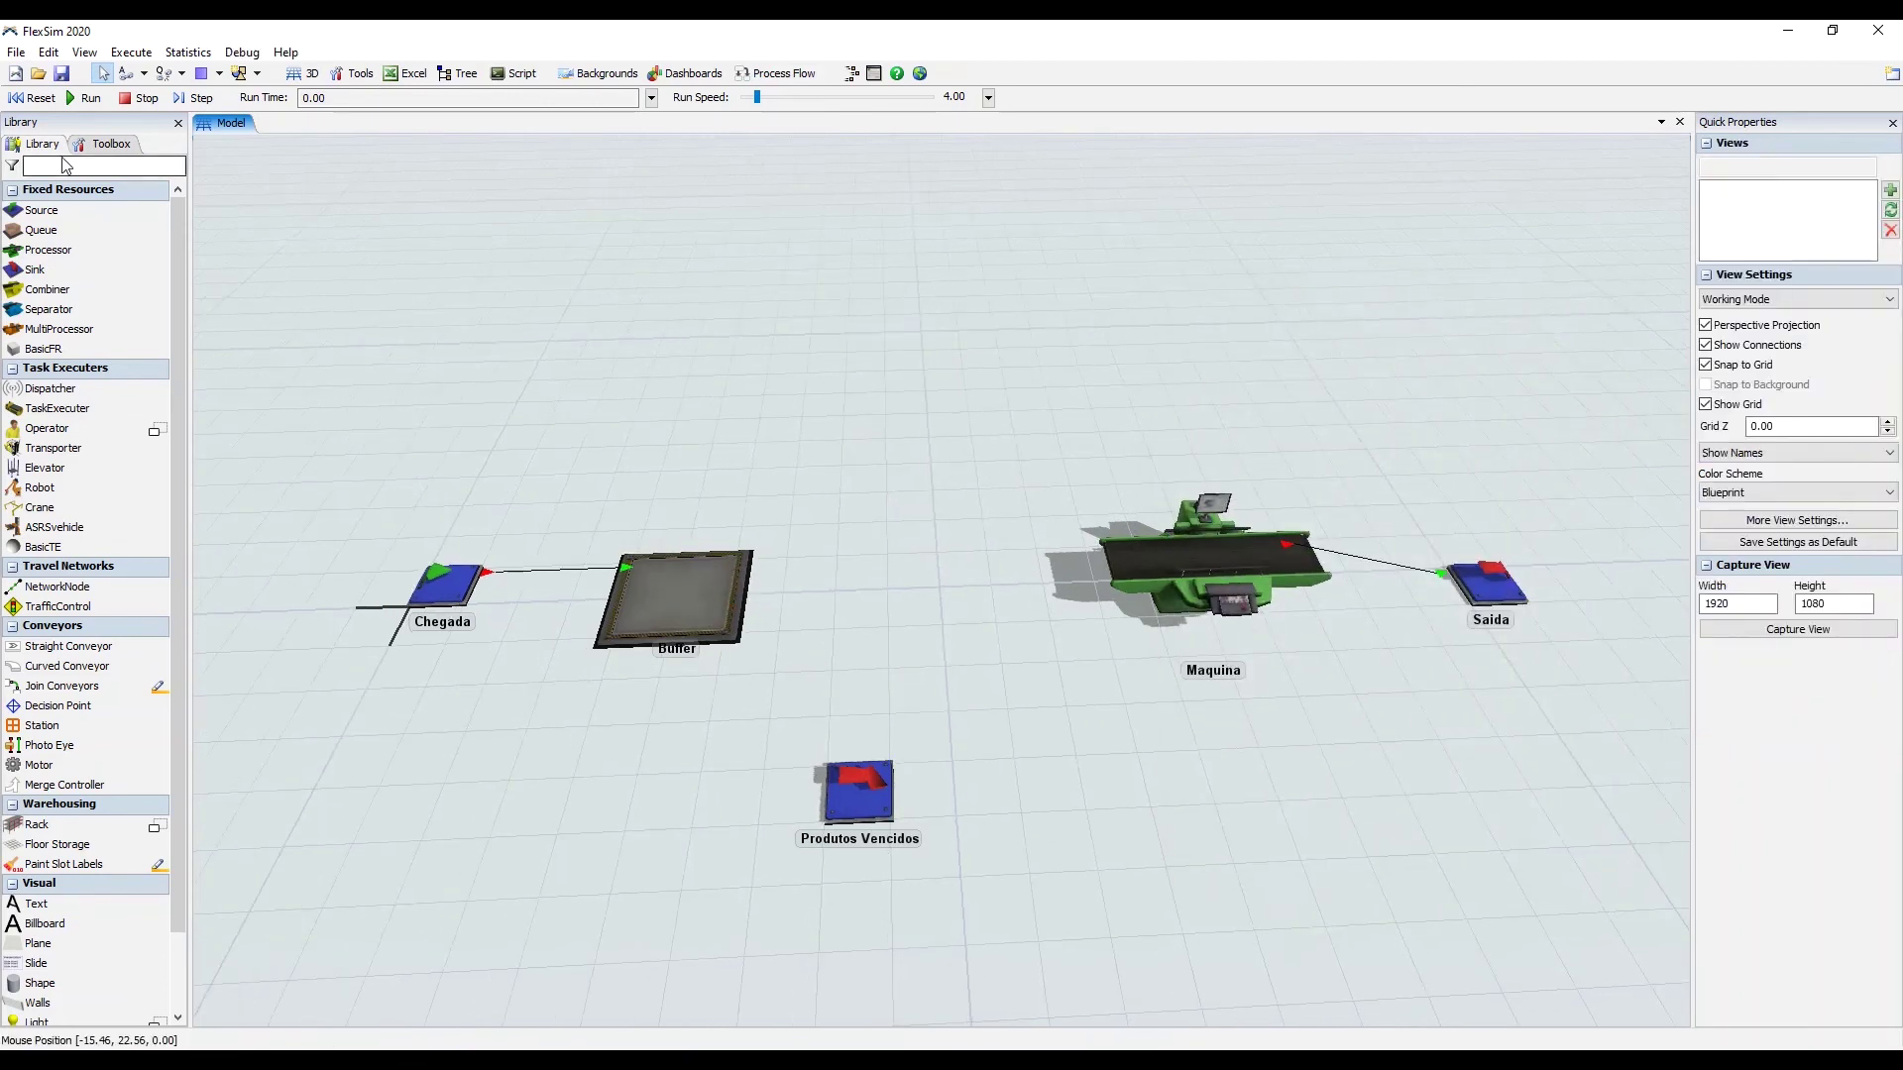
Test-run the model with the Buffer pushing to the item list, and reset it
click(35, 98)
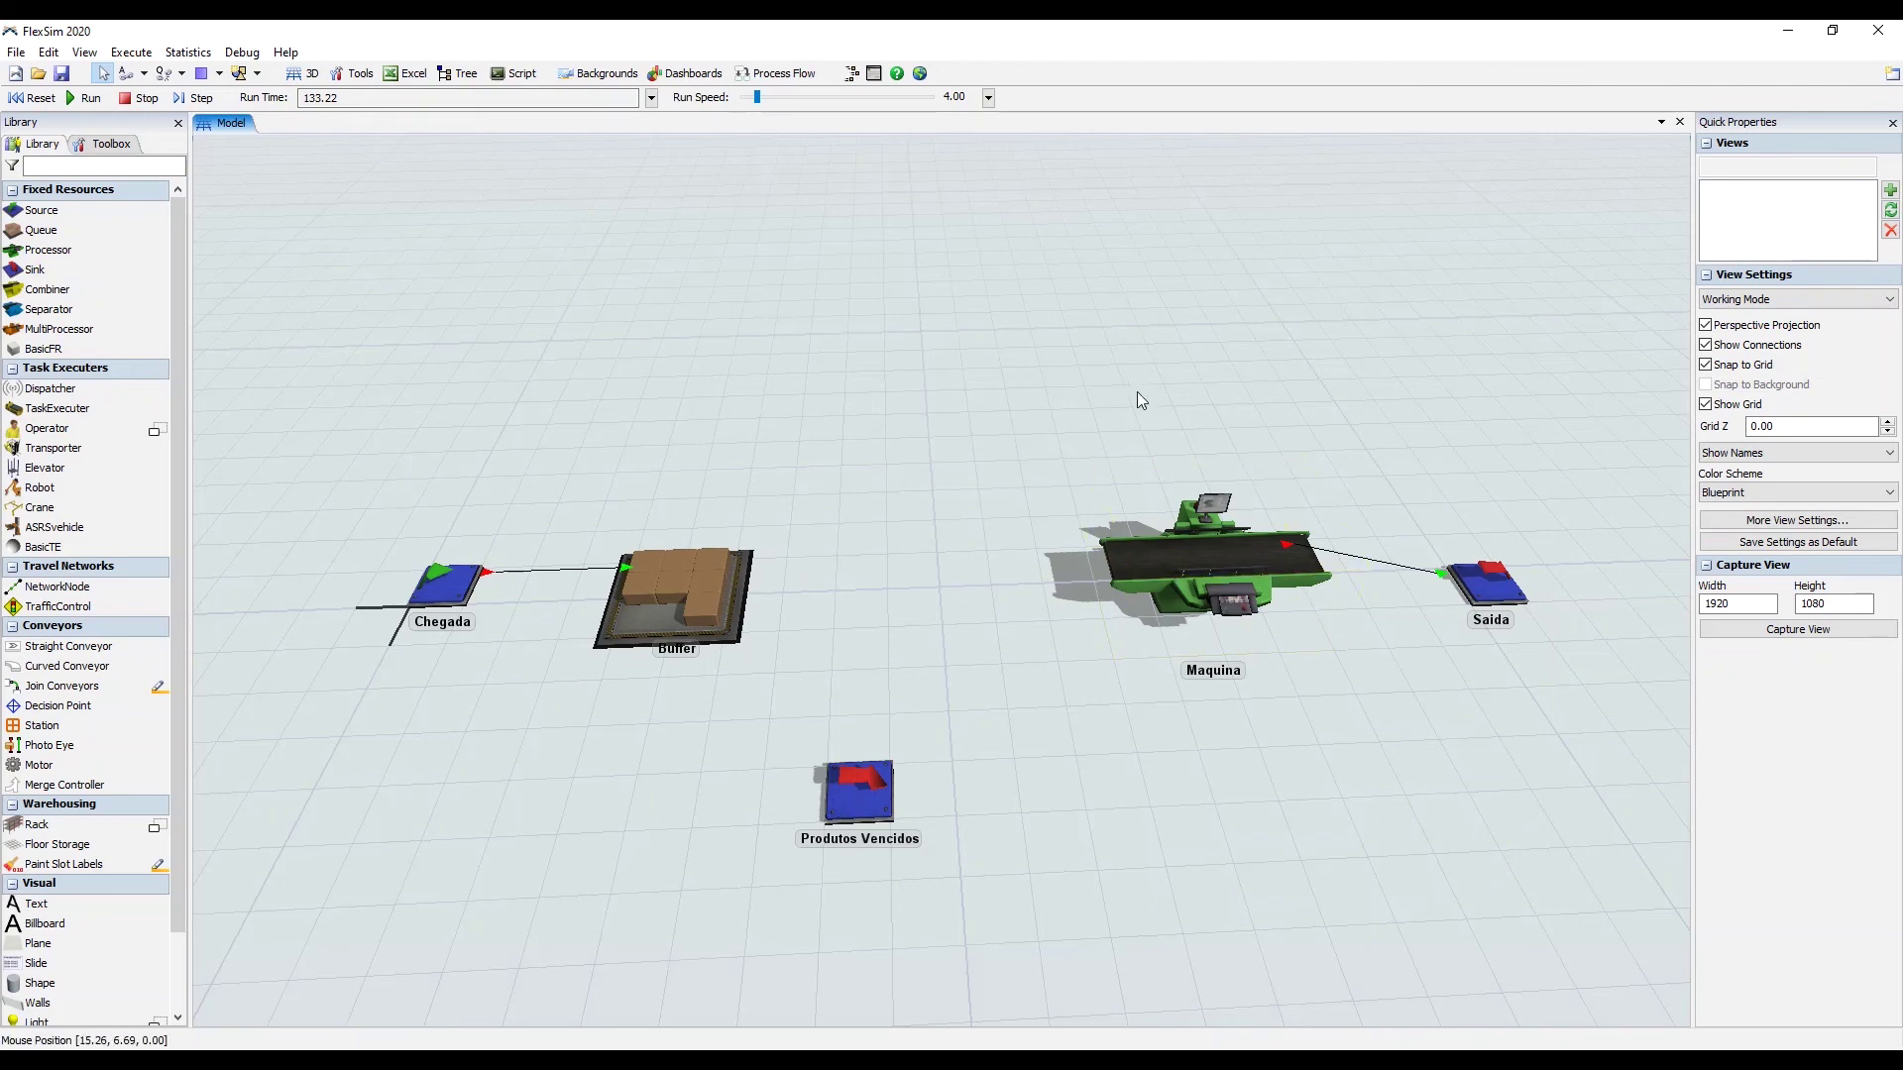
click(31, 98)
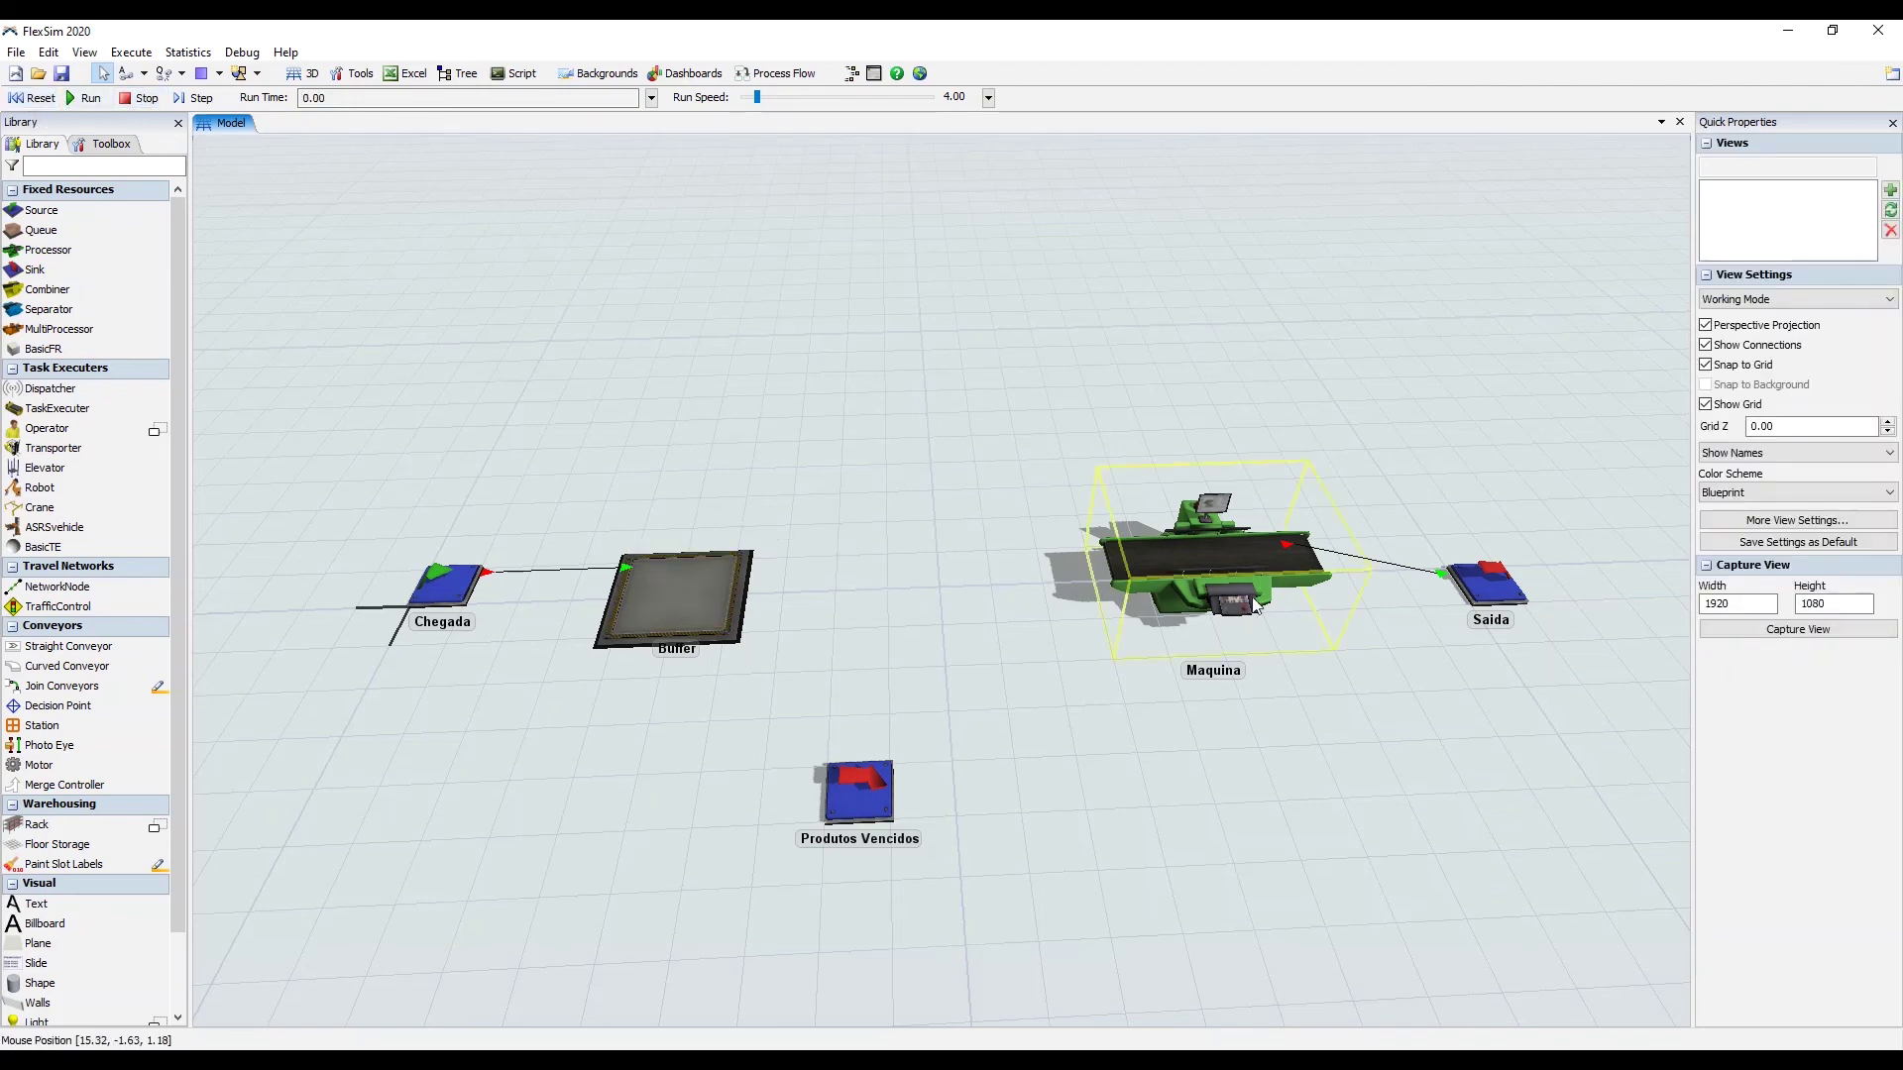
Enable pulling as the input method in Maquina's flow settings
click(1173, 562)
double_click(1173, 562)
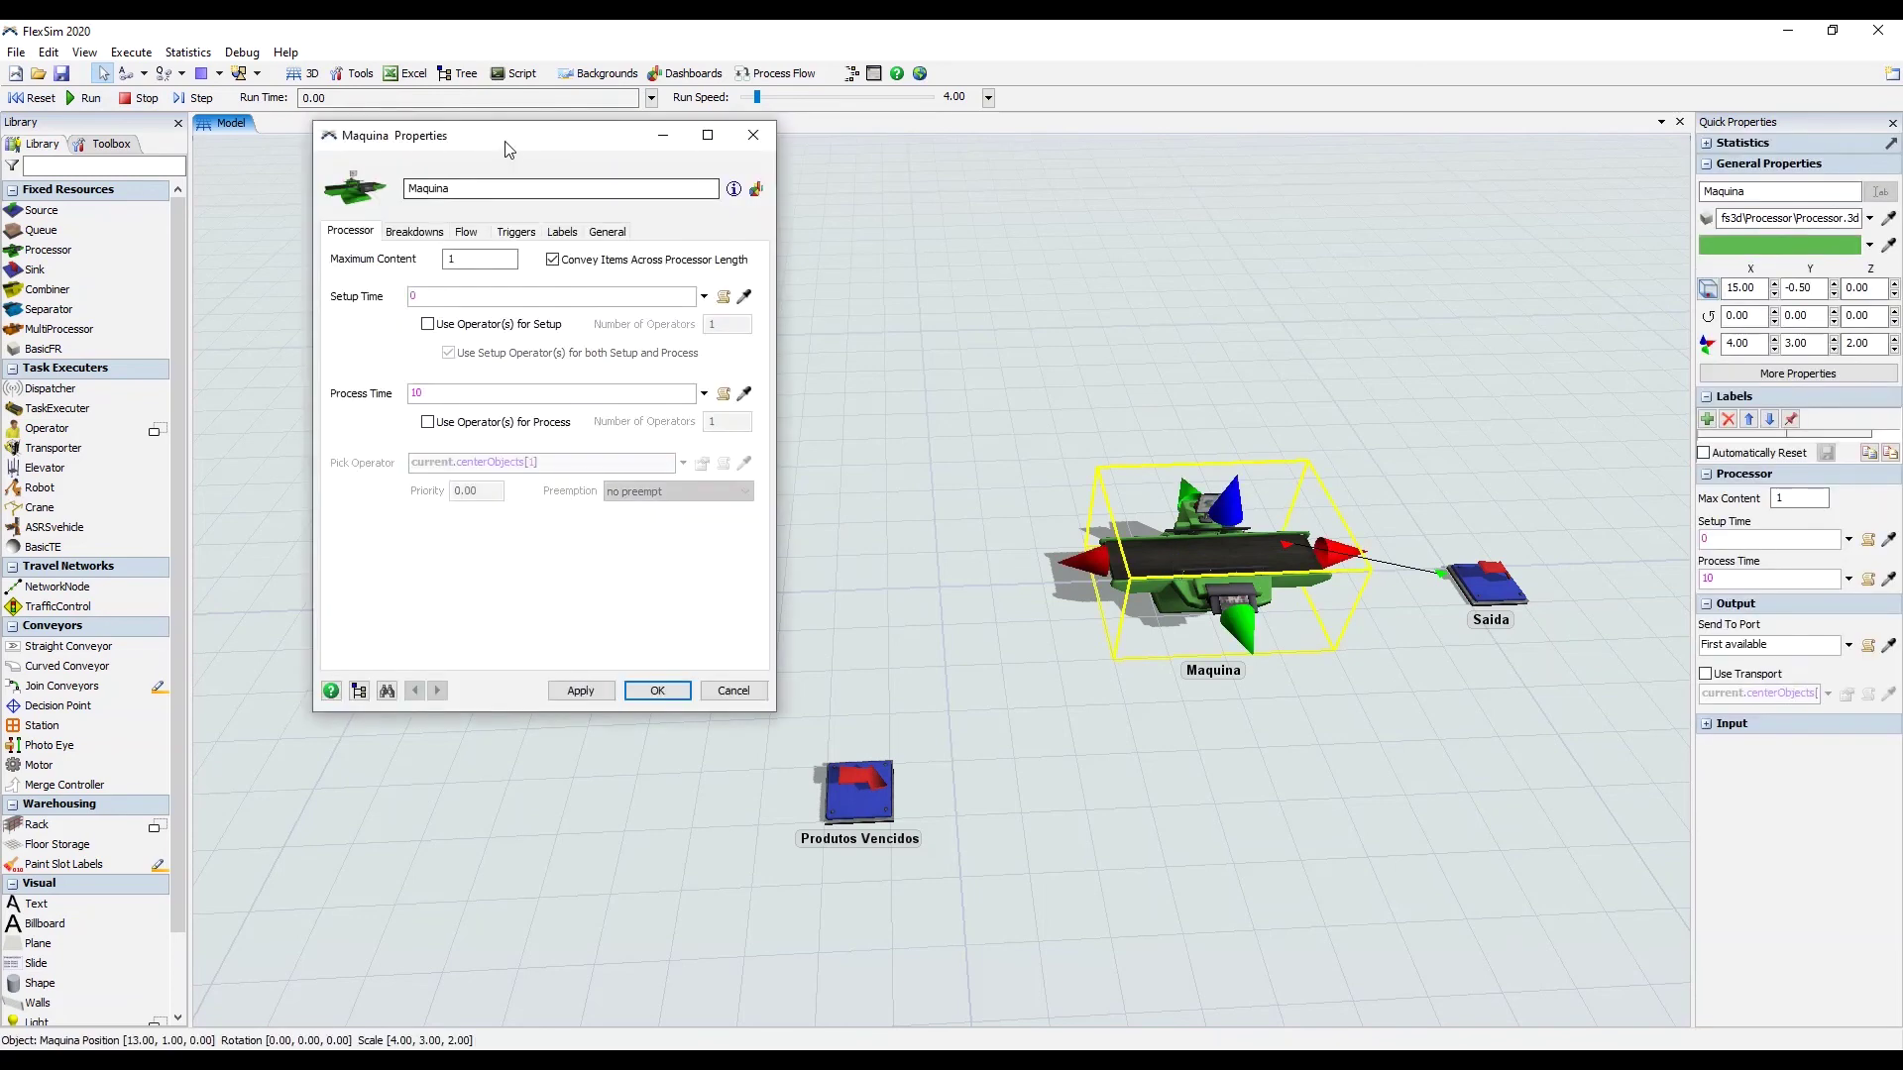
drag(509, 149, 1181, 259)
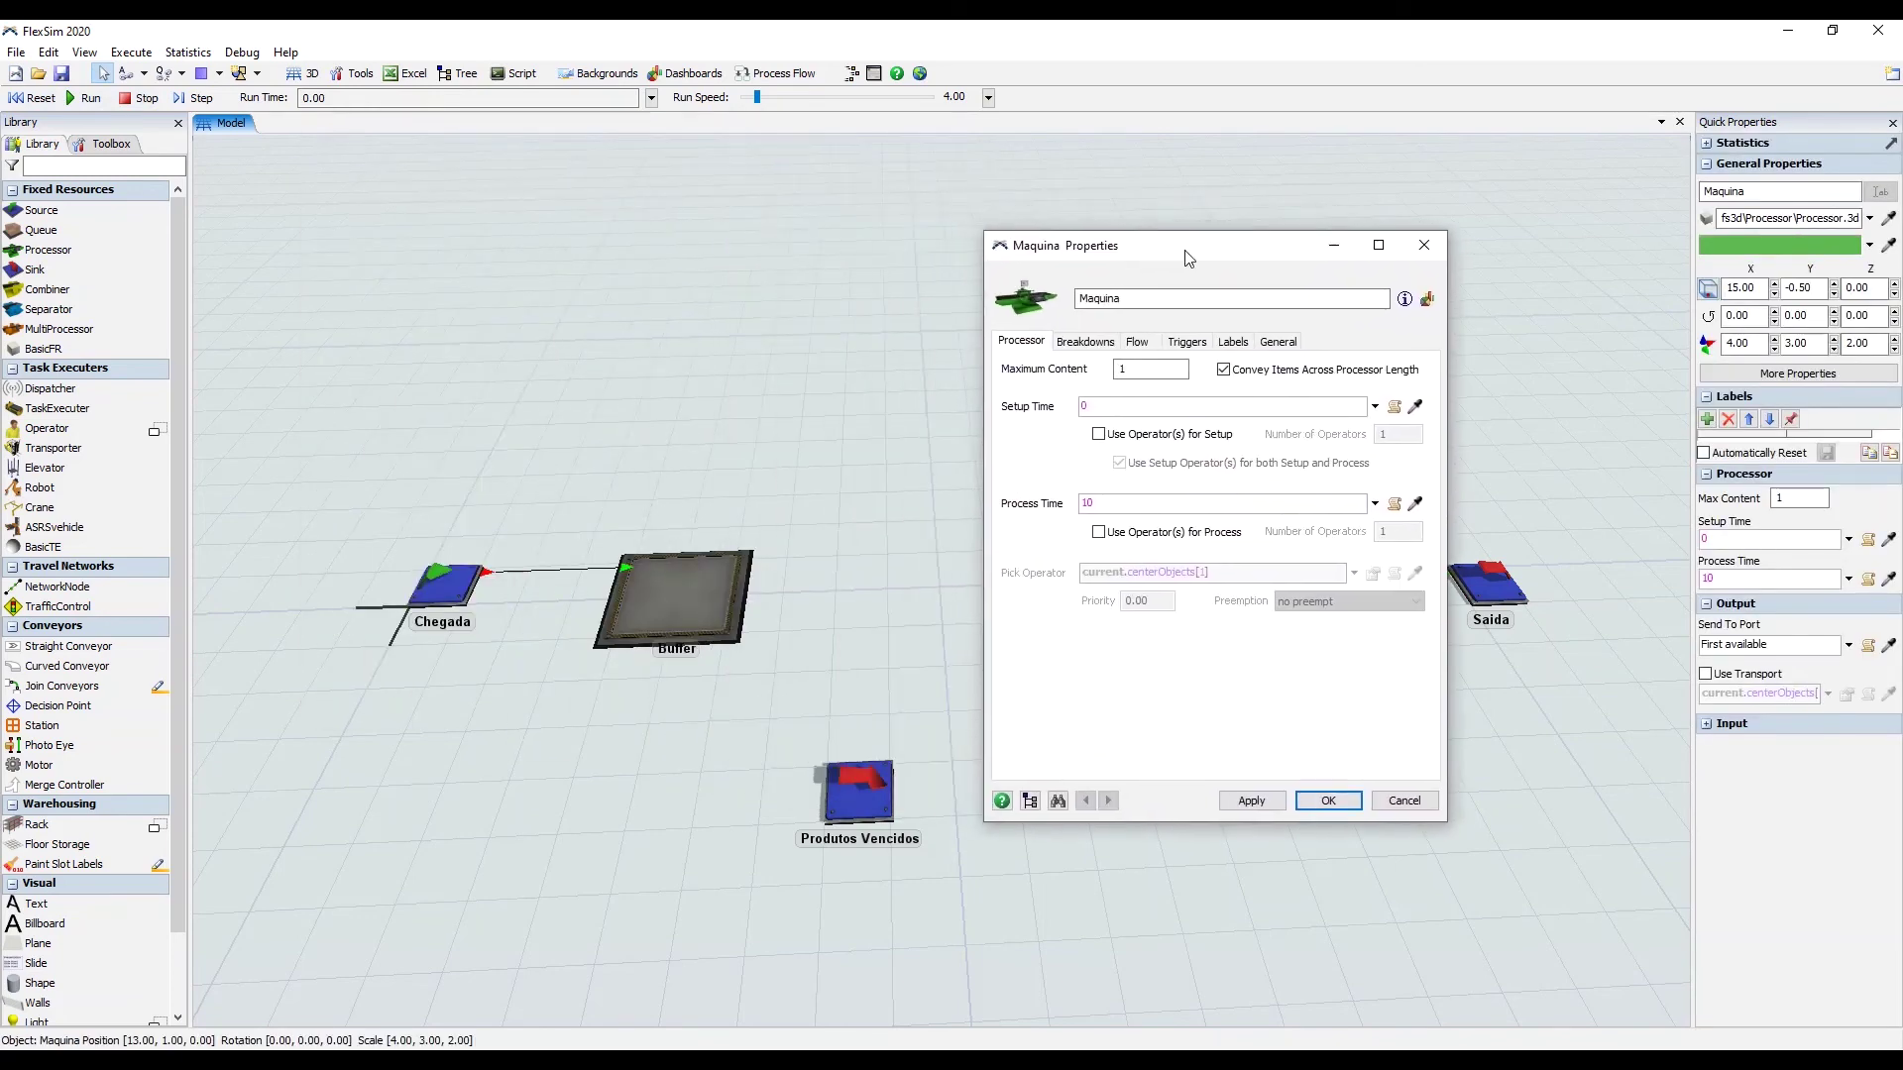
click(1137, 343)
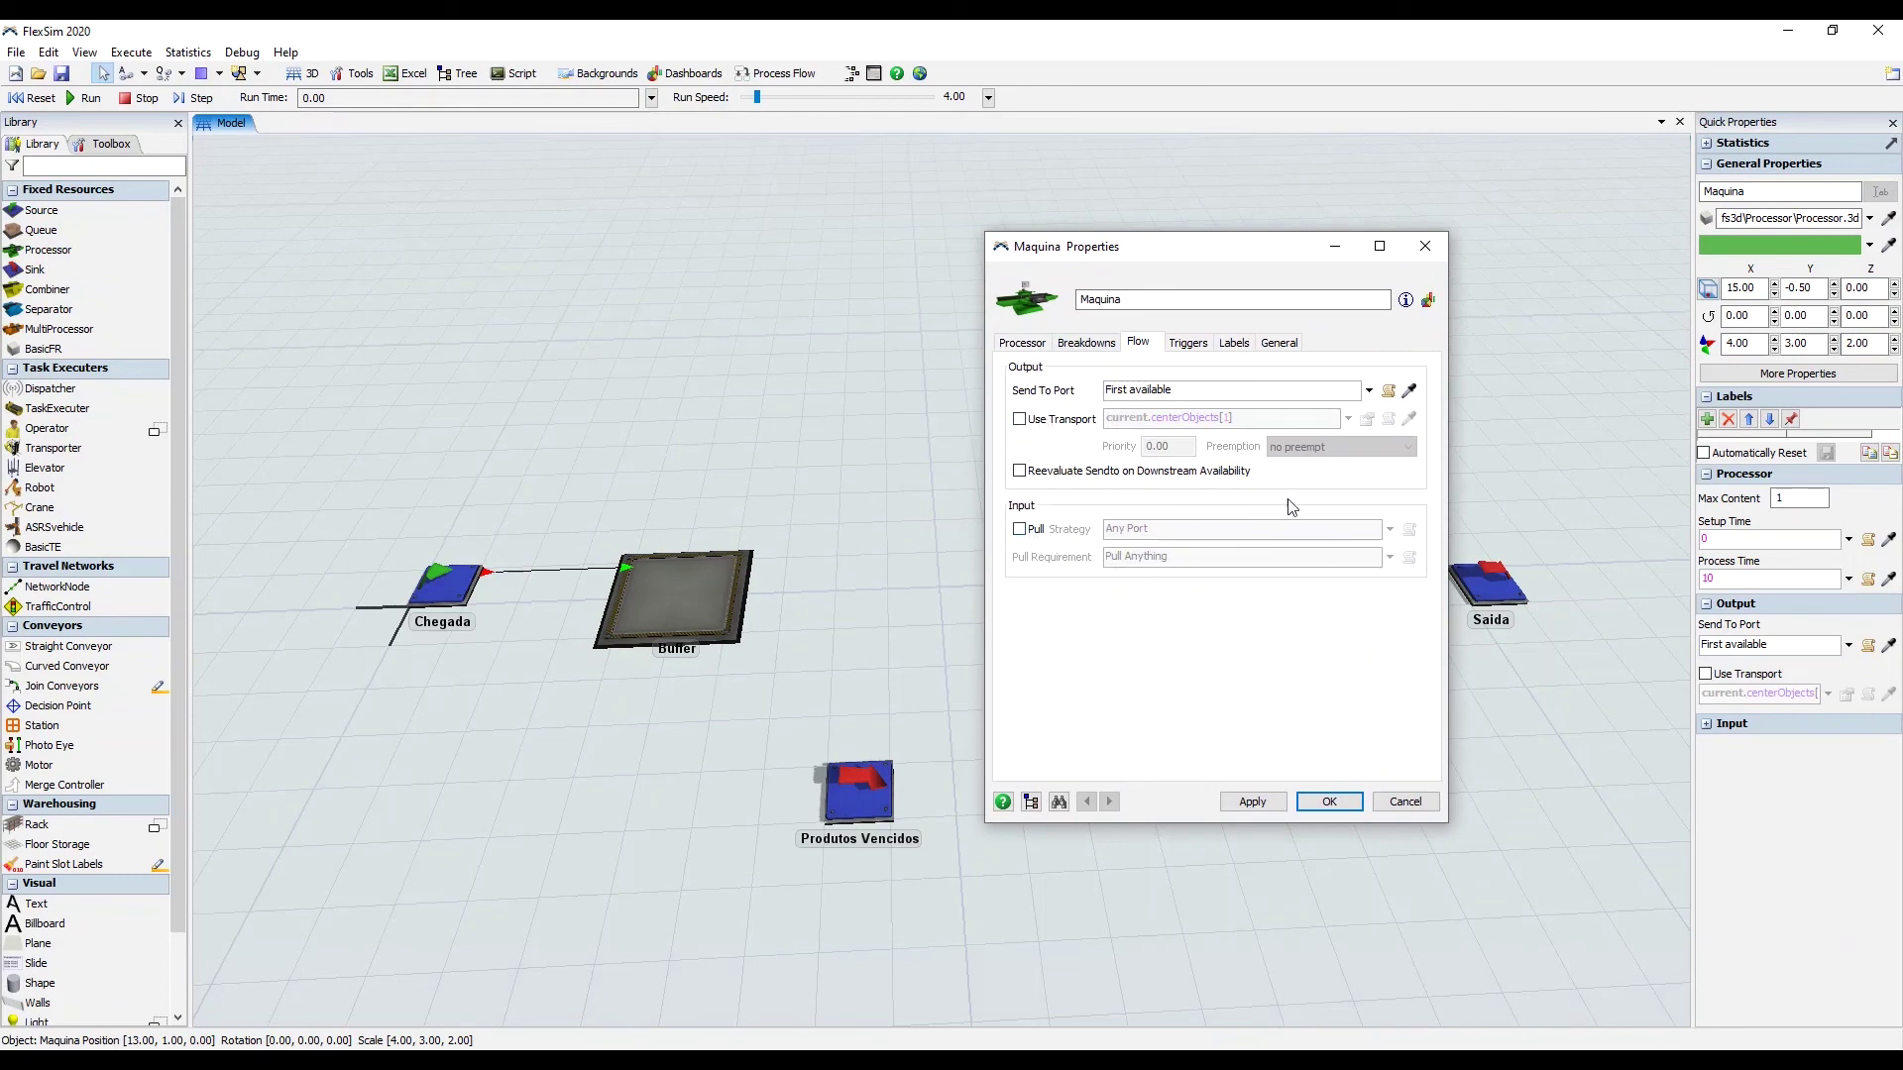
click(1019, 529)
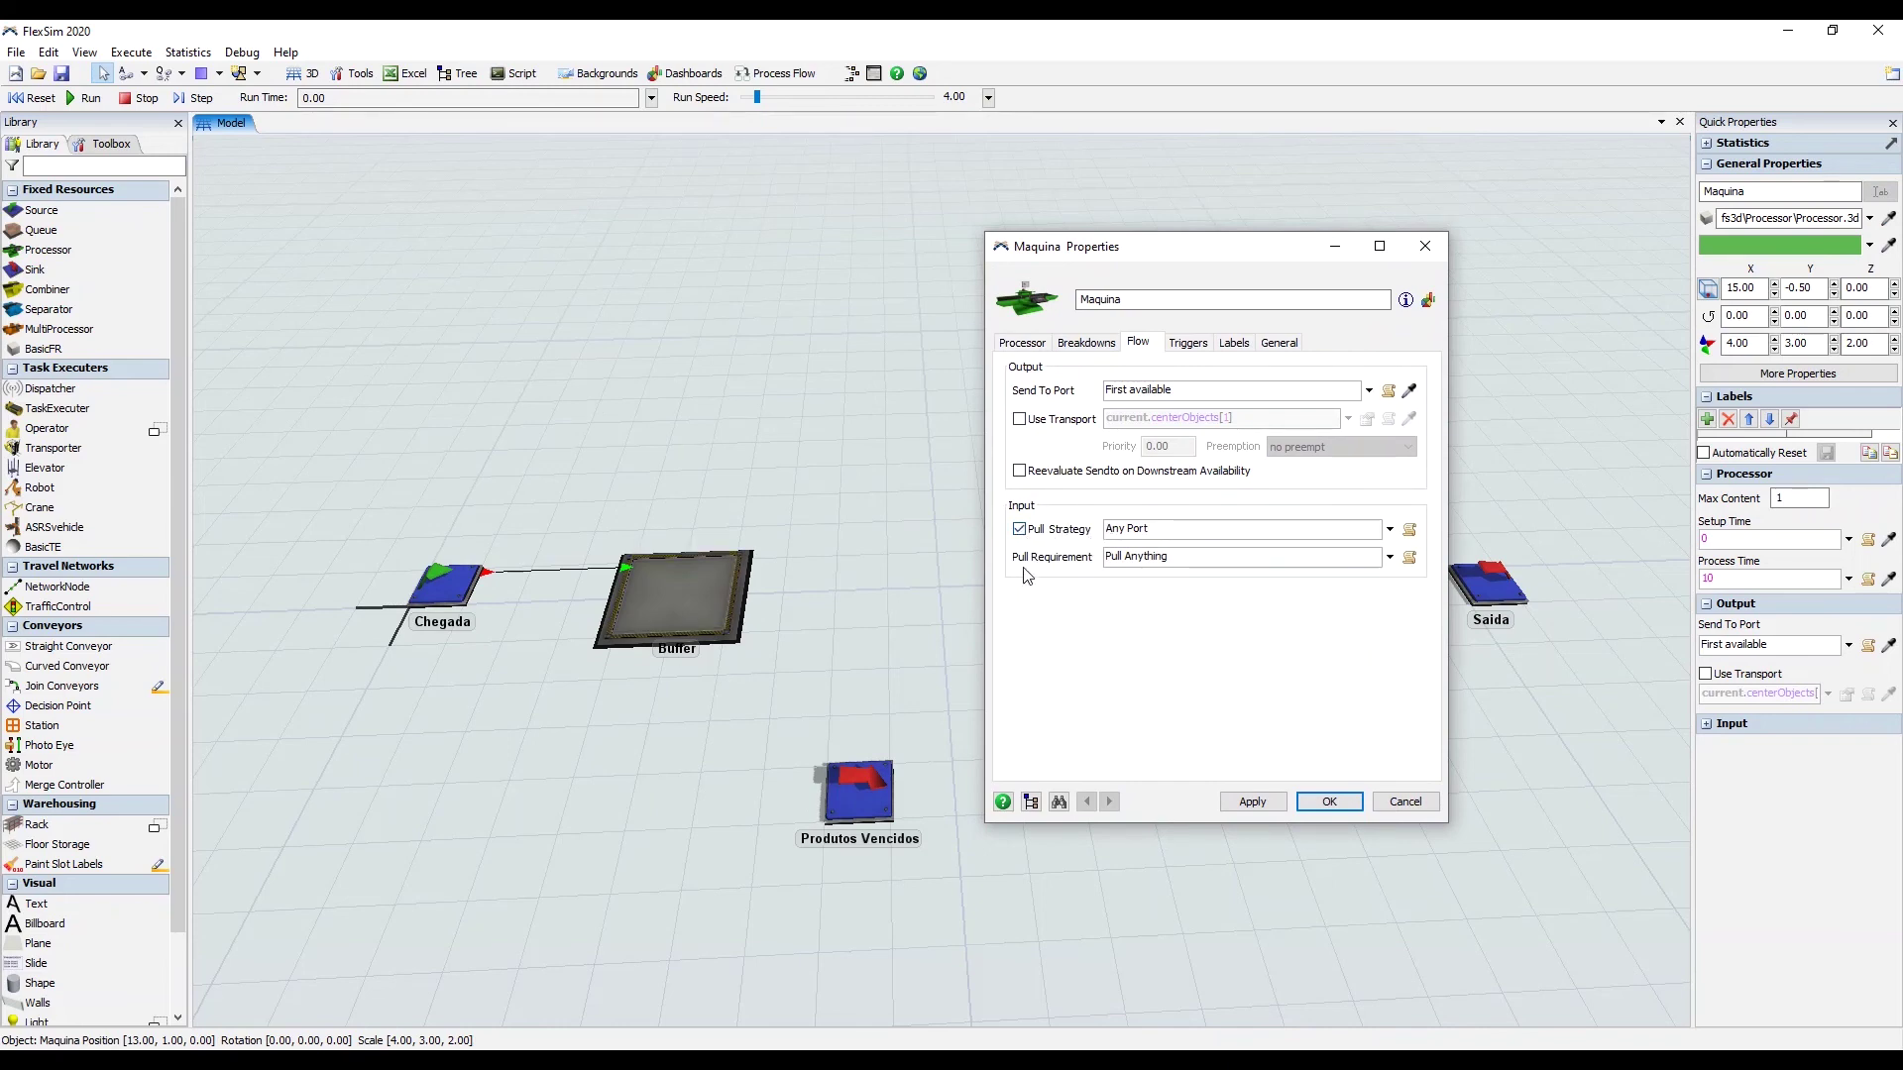
Set Maquina's pull strategy to Pull from Item List using ItemList1 and accept the properties
click(1391, 530)
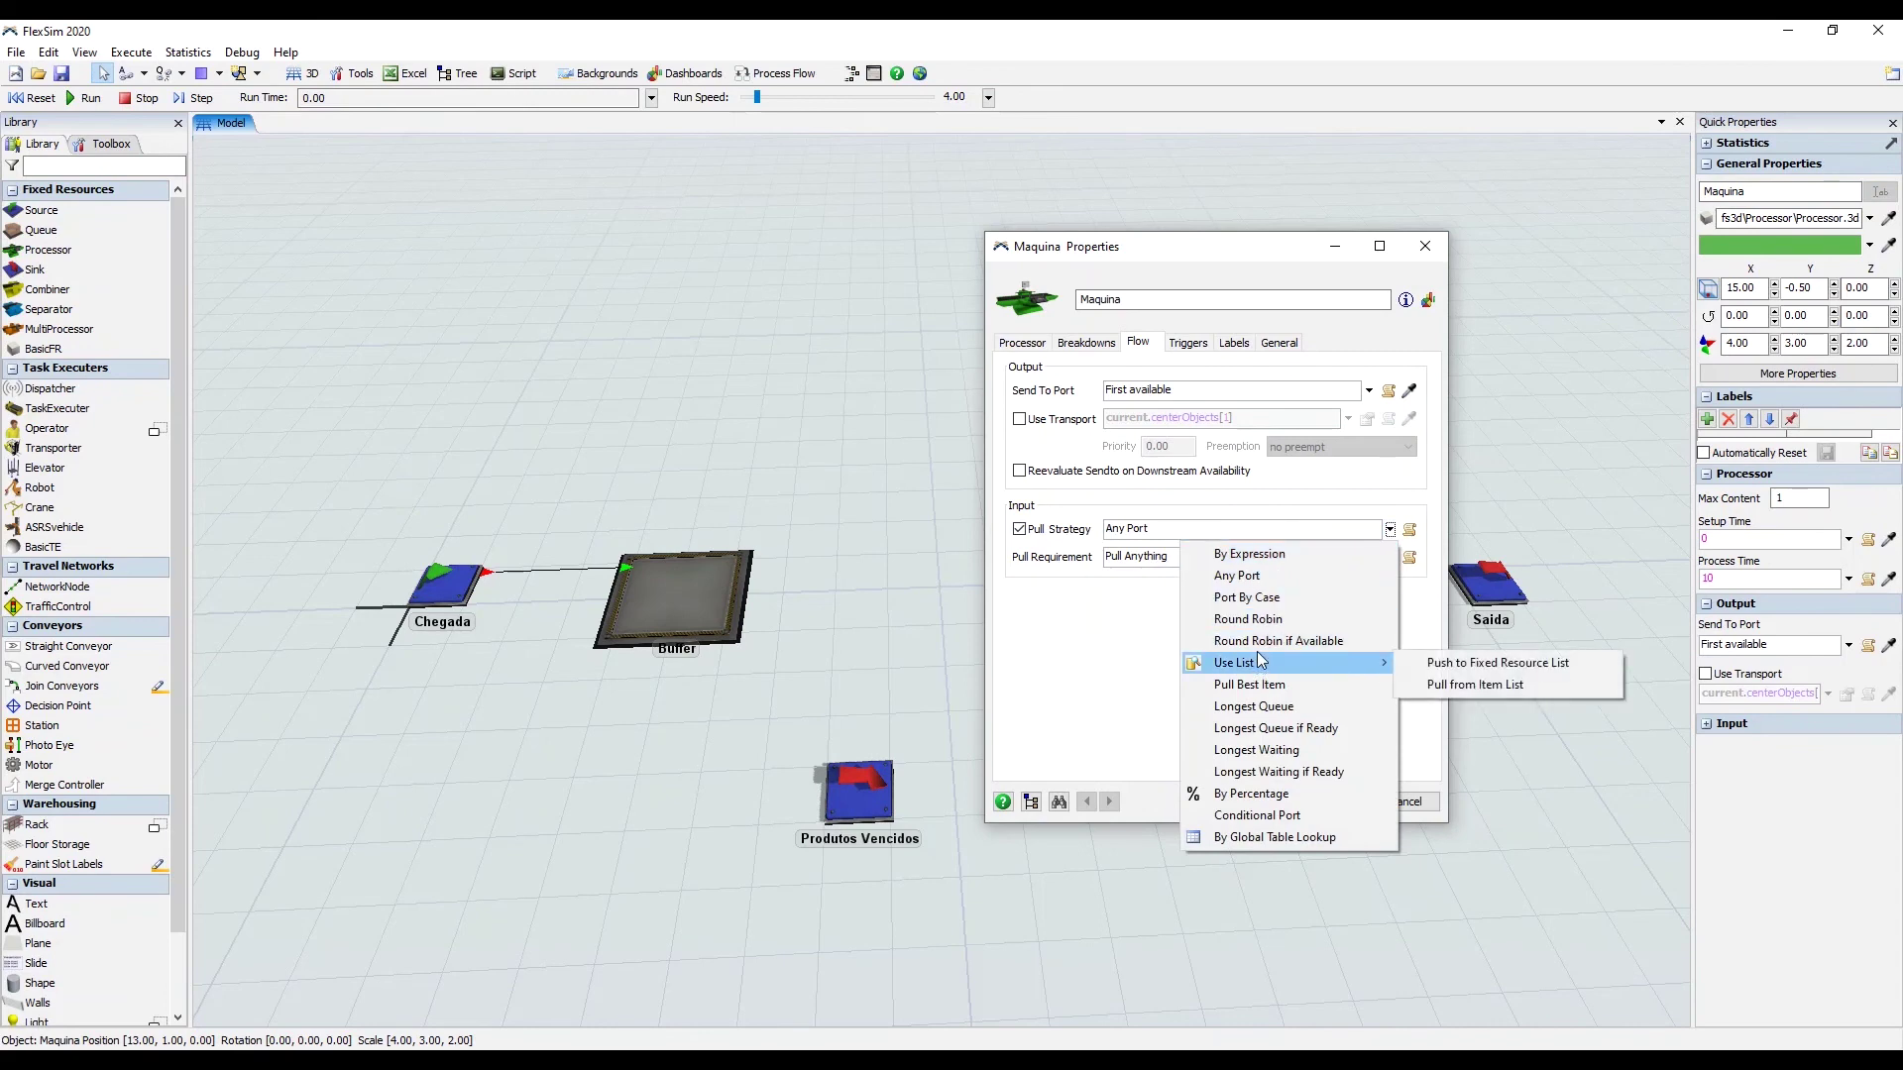
mouse_move(1269, 662)
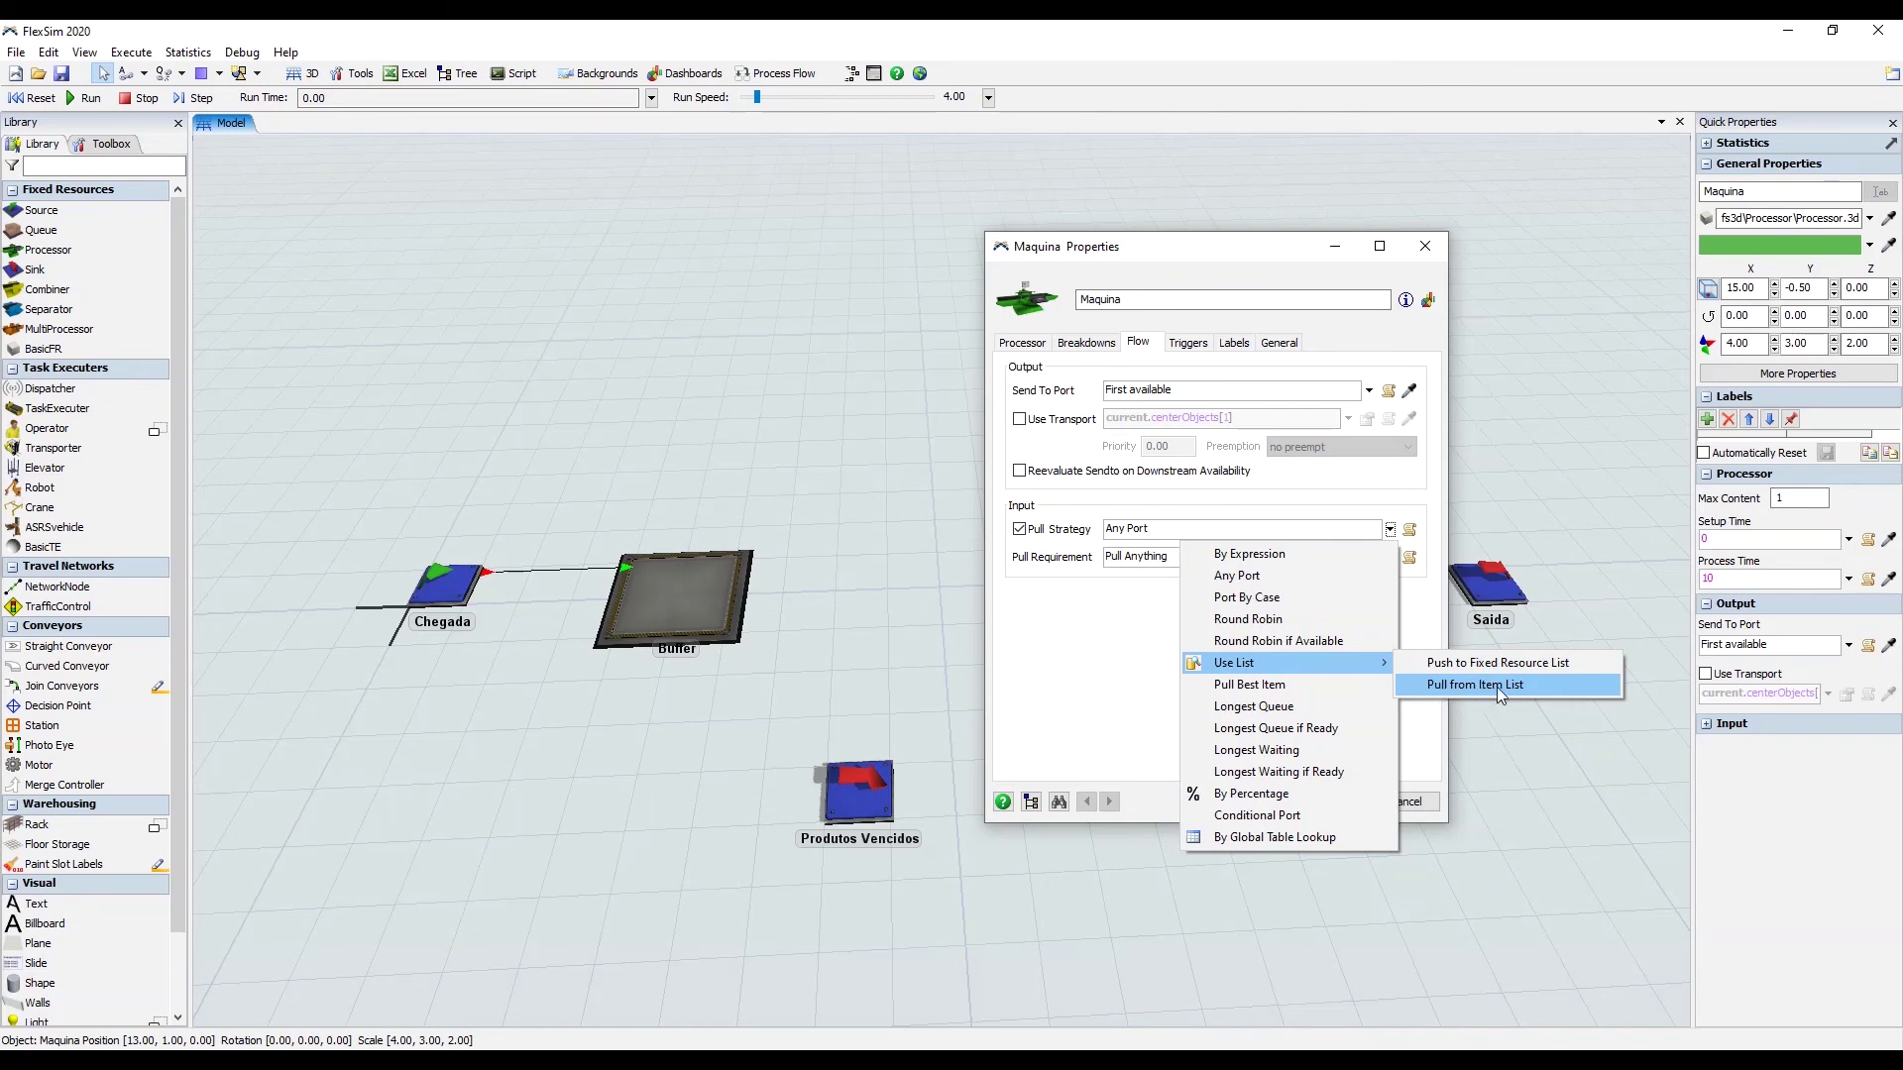
click(1531, 686)
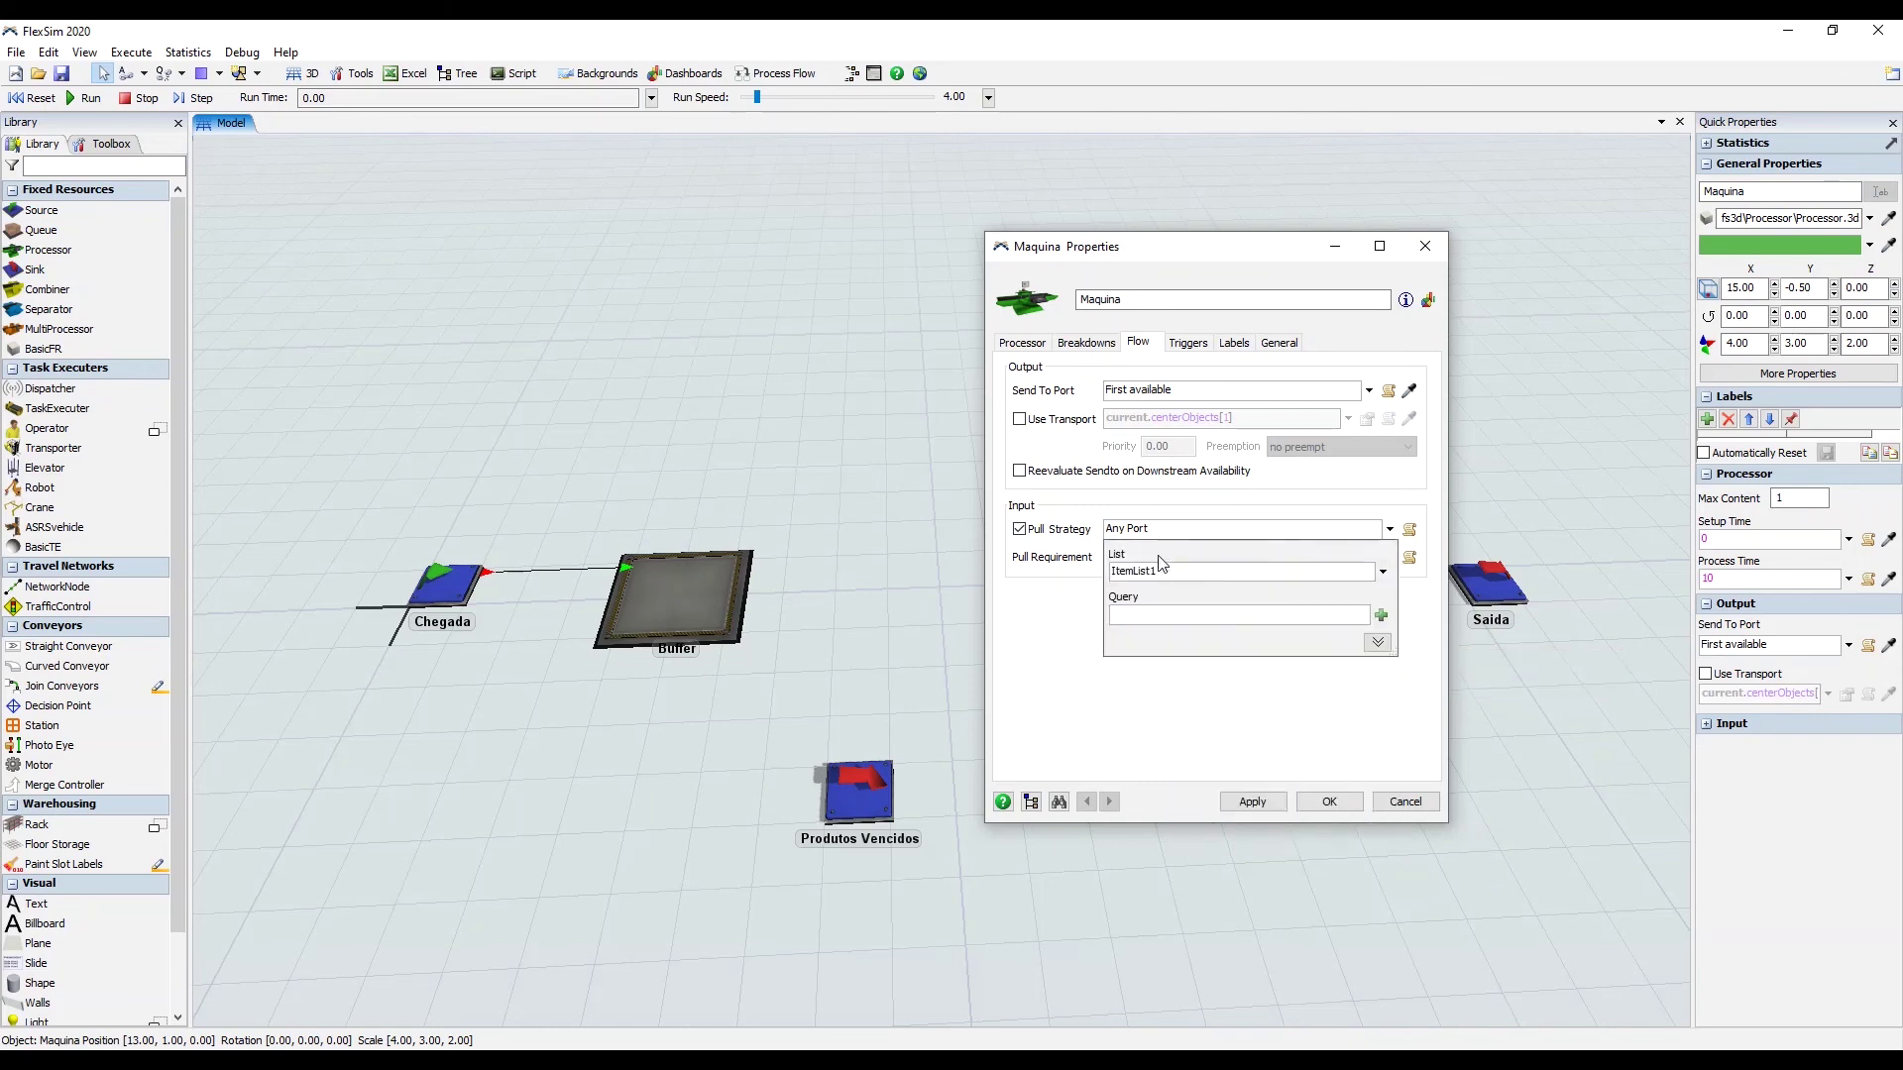
click(1189, 572)
click(1209, 571)
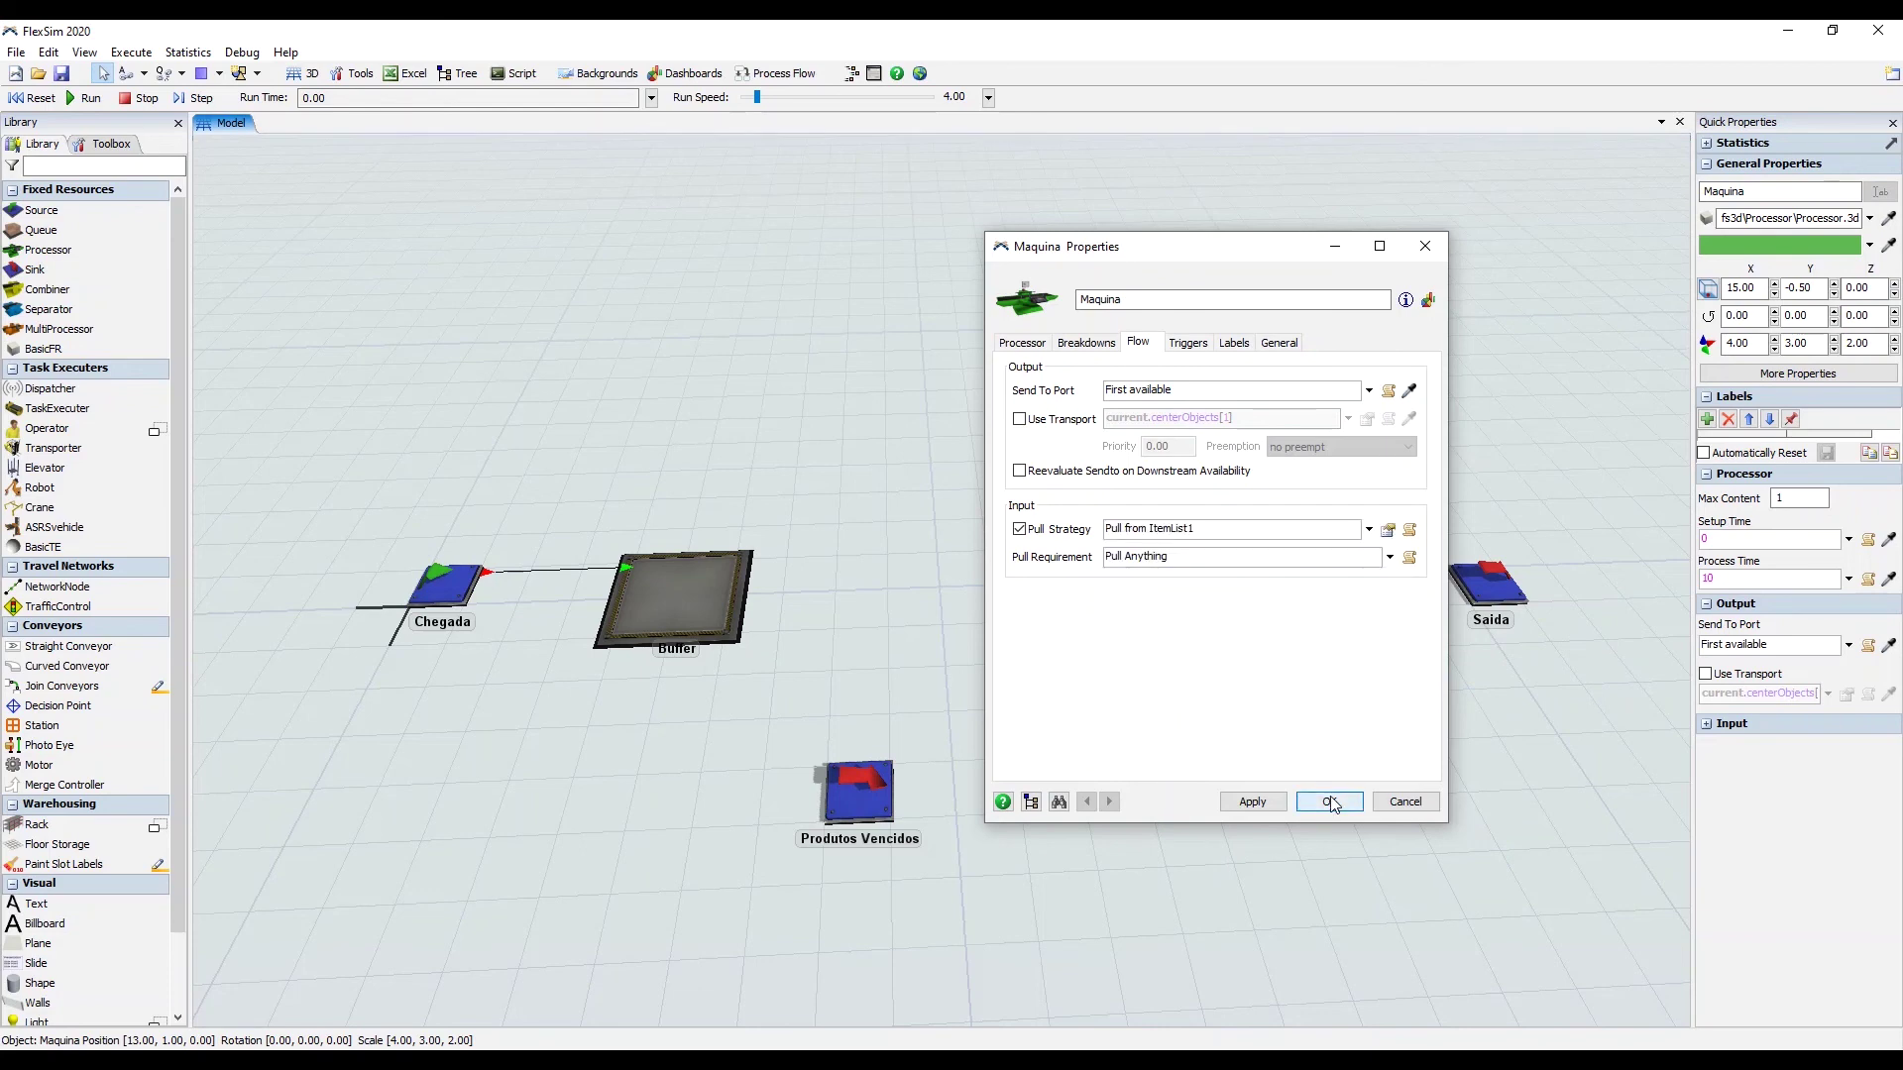
click(1329, 802)
Reset and run the model, raise the run speed to 19.45, and stop with boxes waiting in the Buffer
click(35, 97)
click(85, 97)
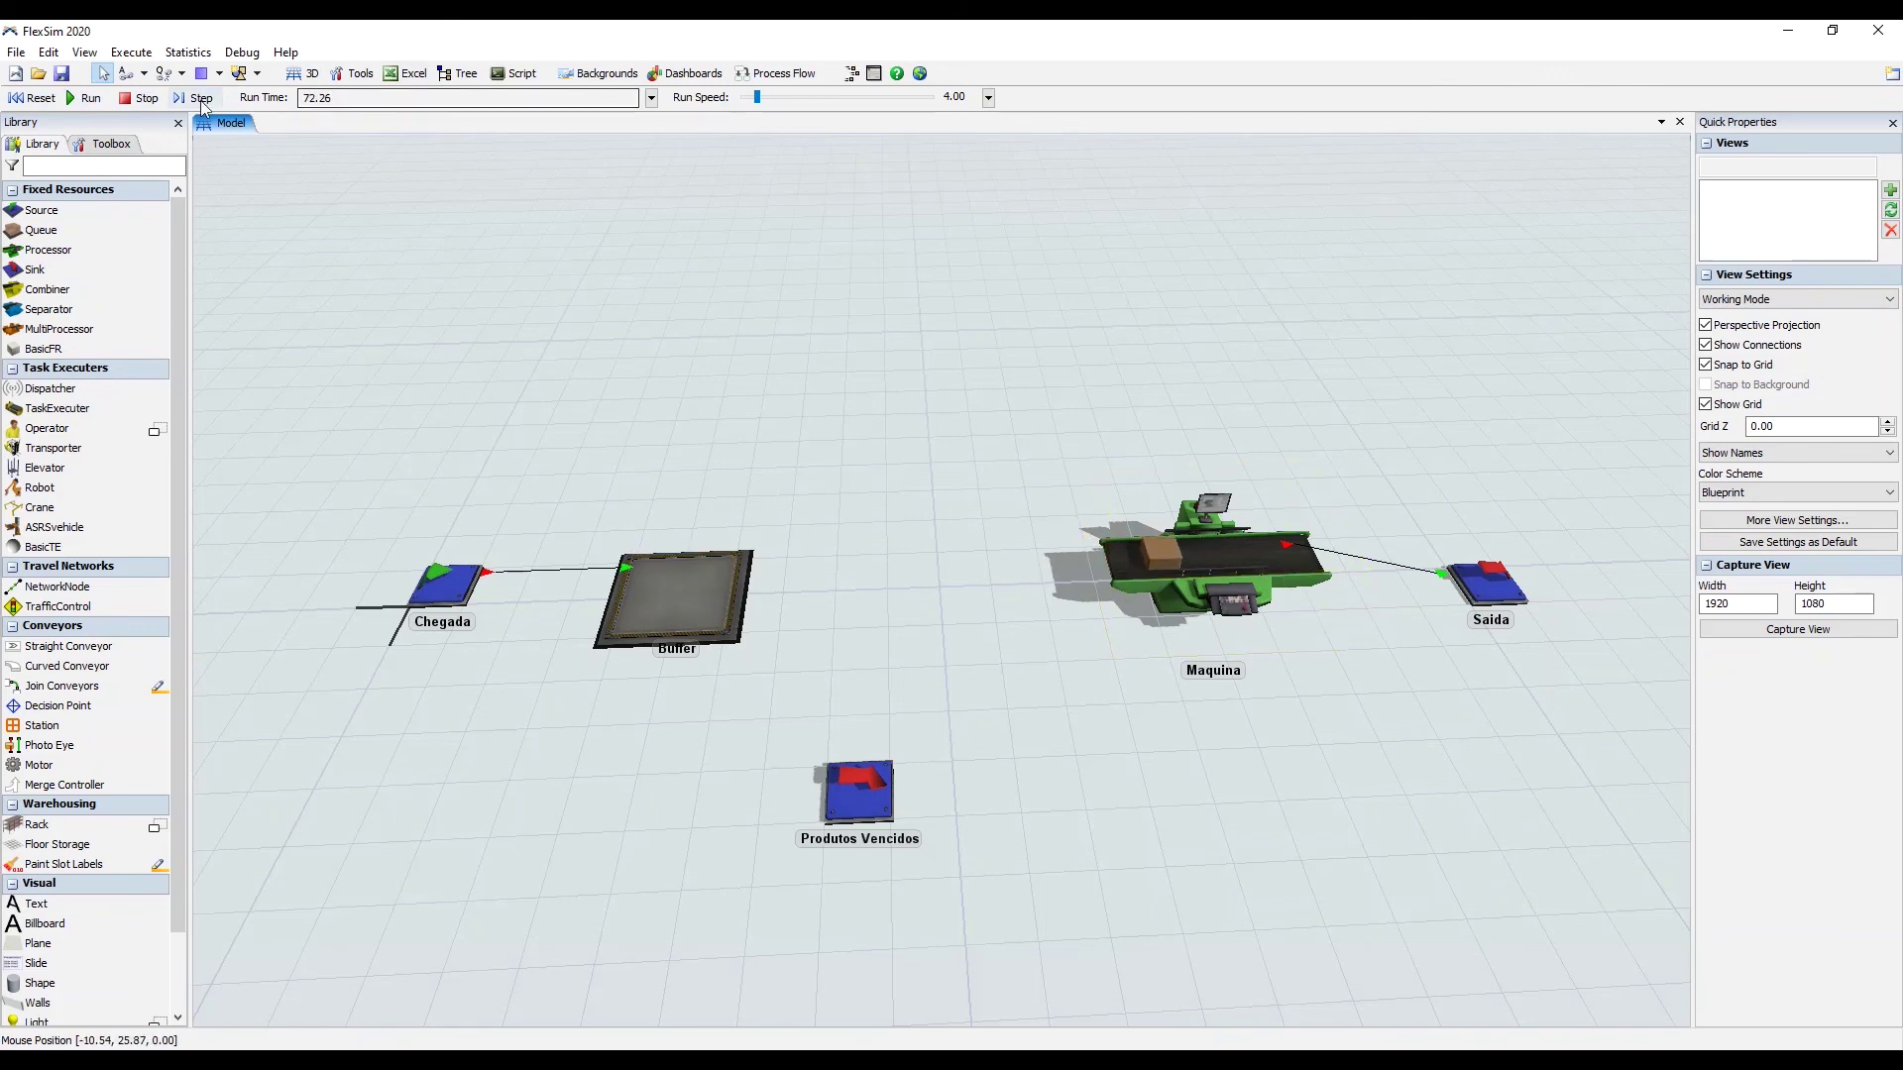
click(759, 99)
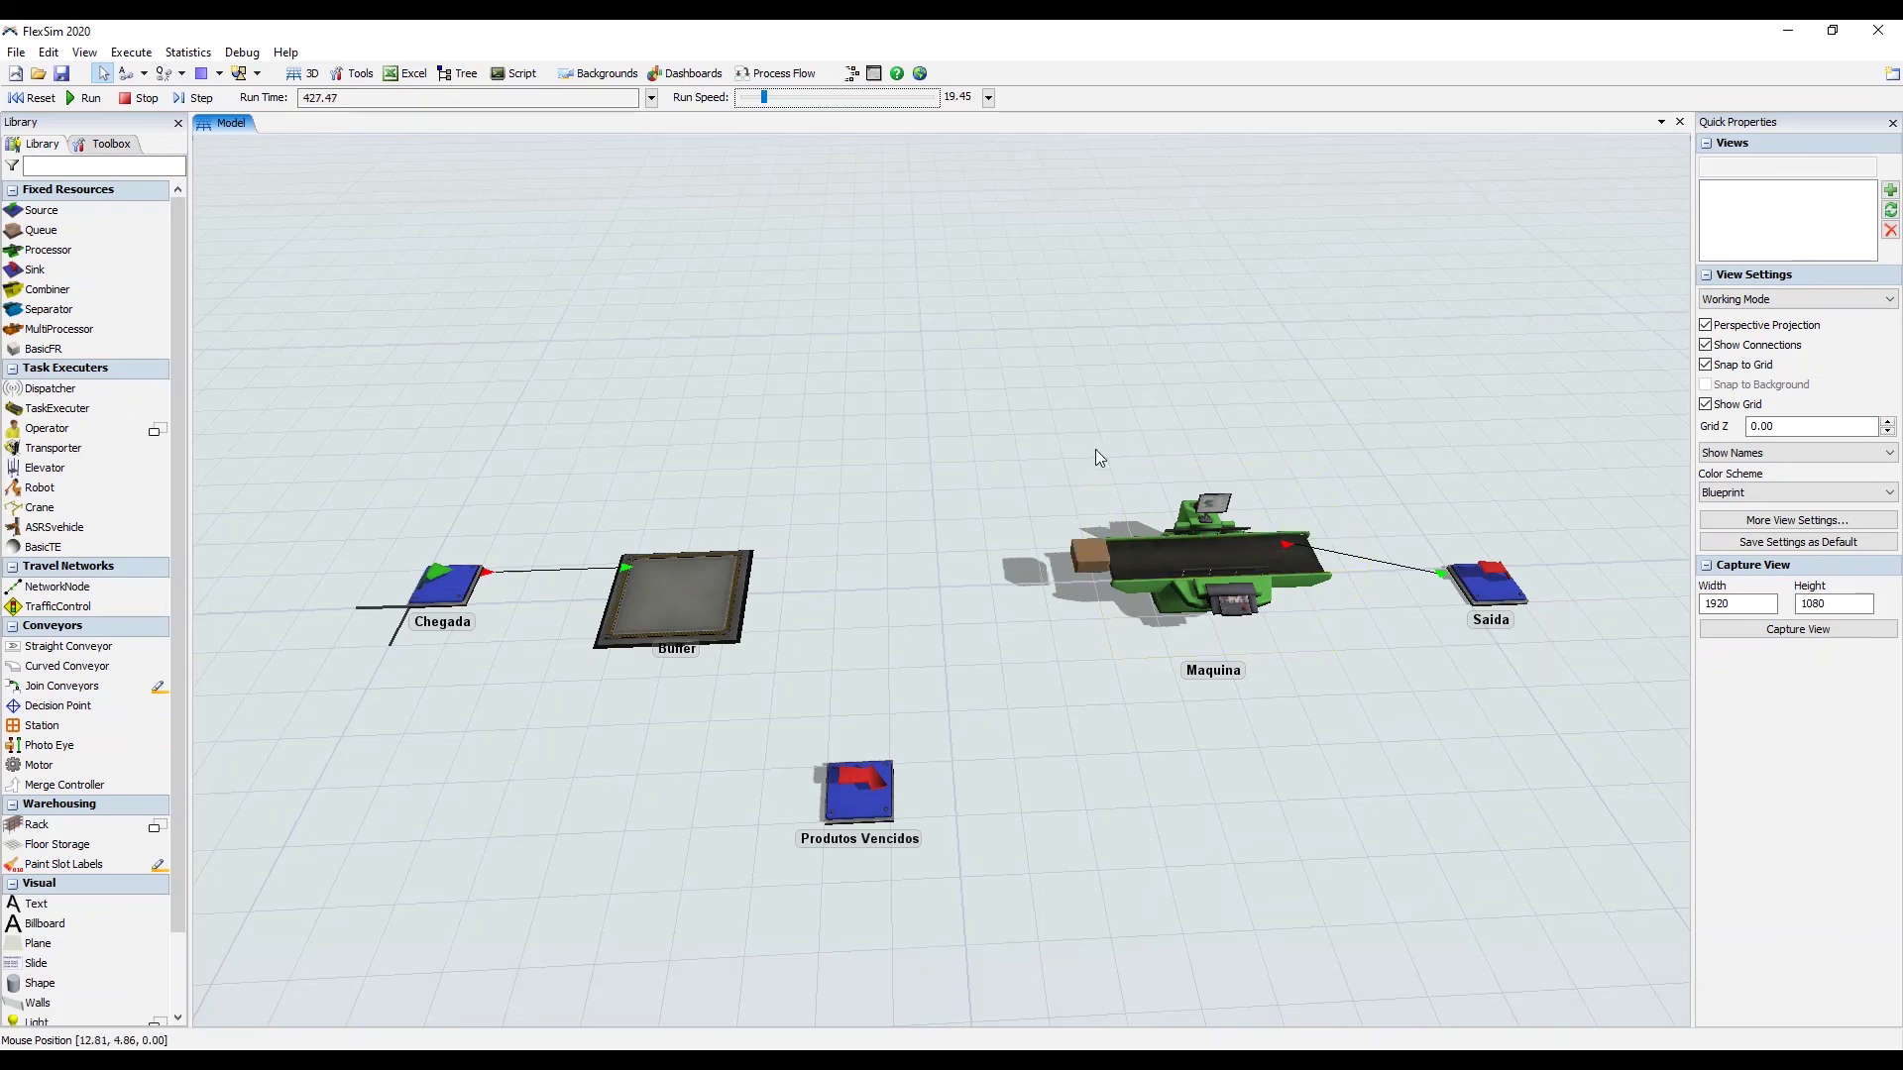
click(144, 99)
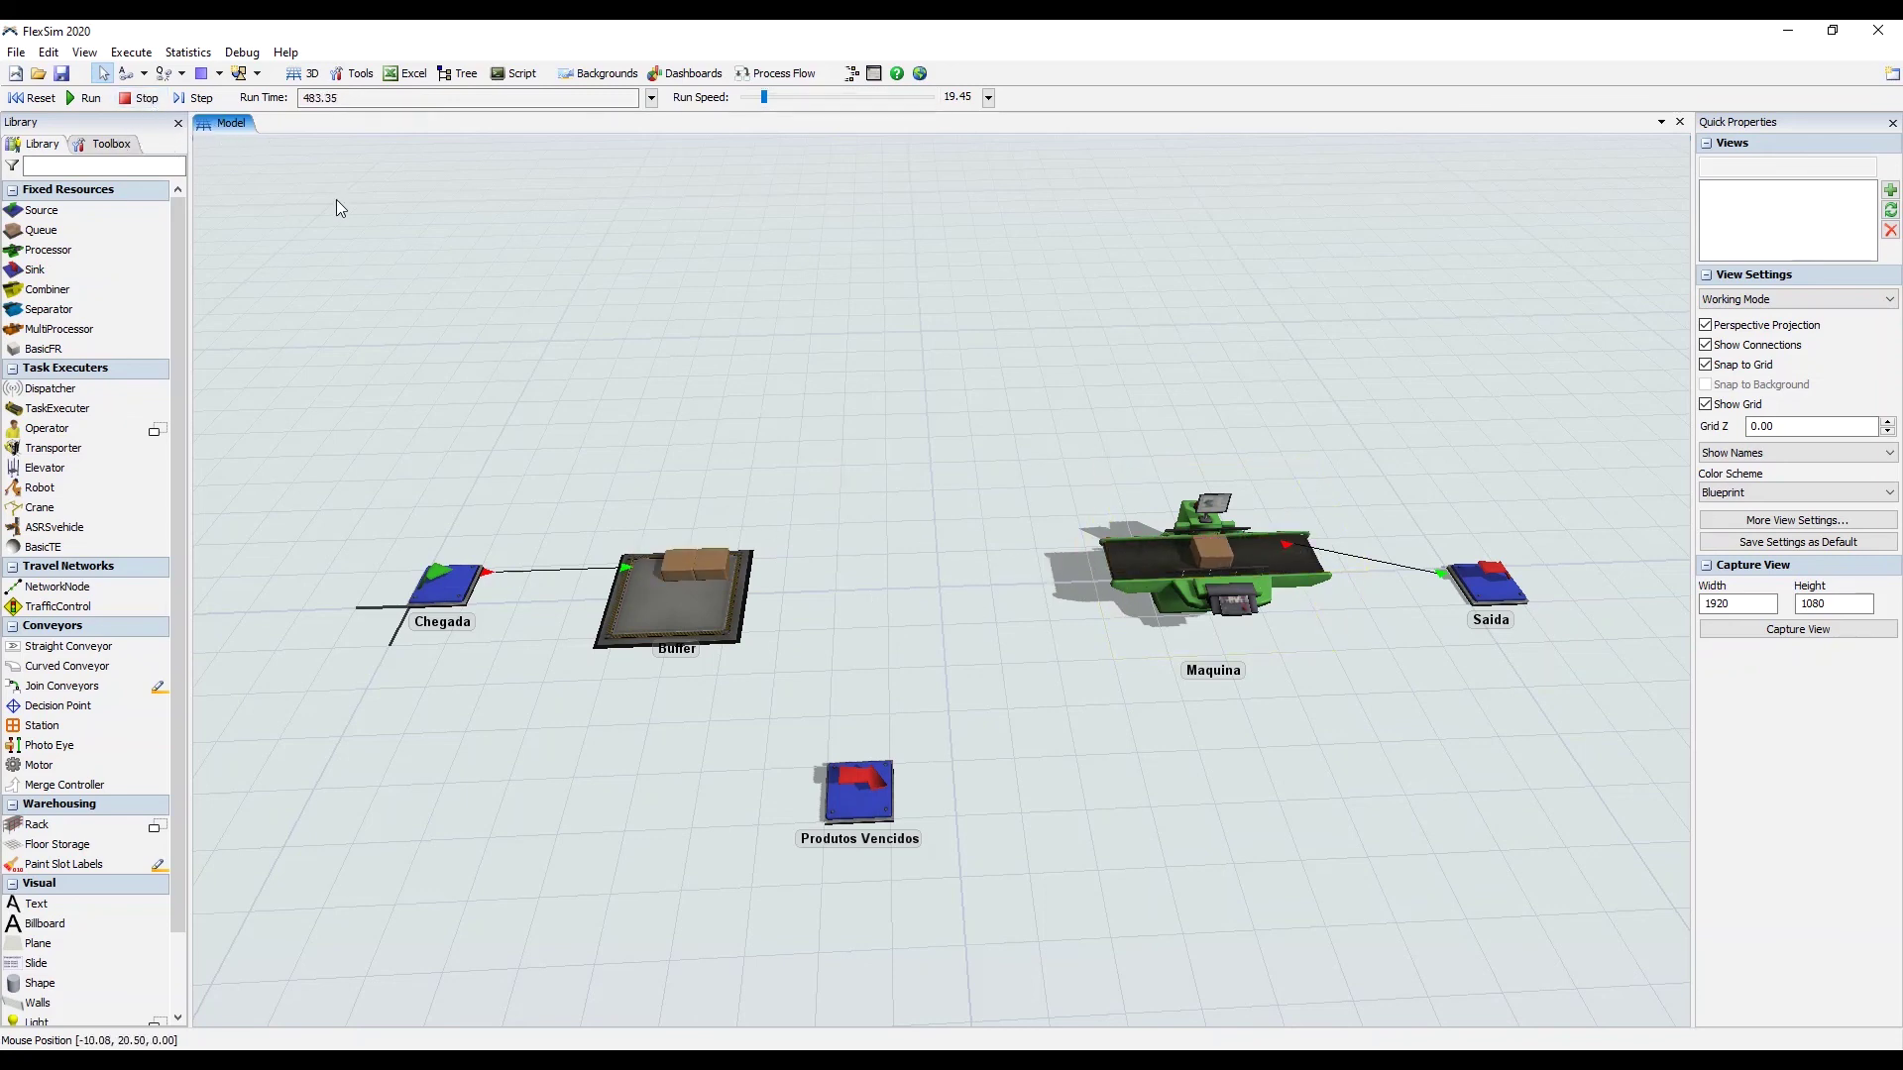
View the current entries of the global list ItemList1 and examine their value and Type columns
click(121, 146)
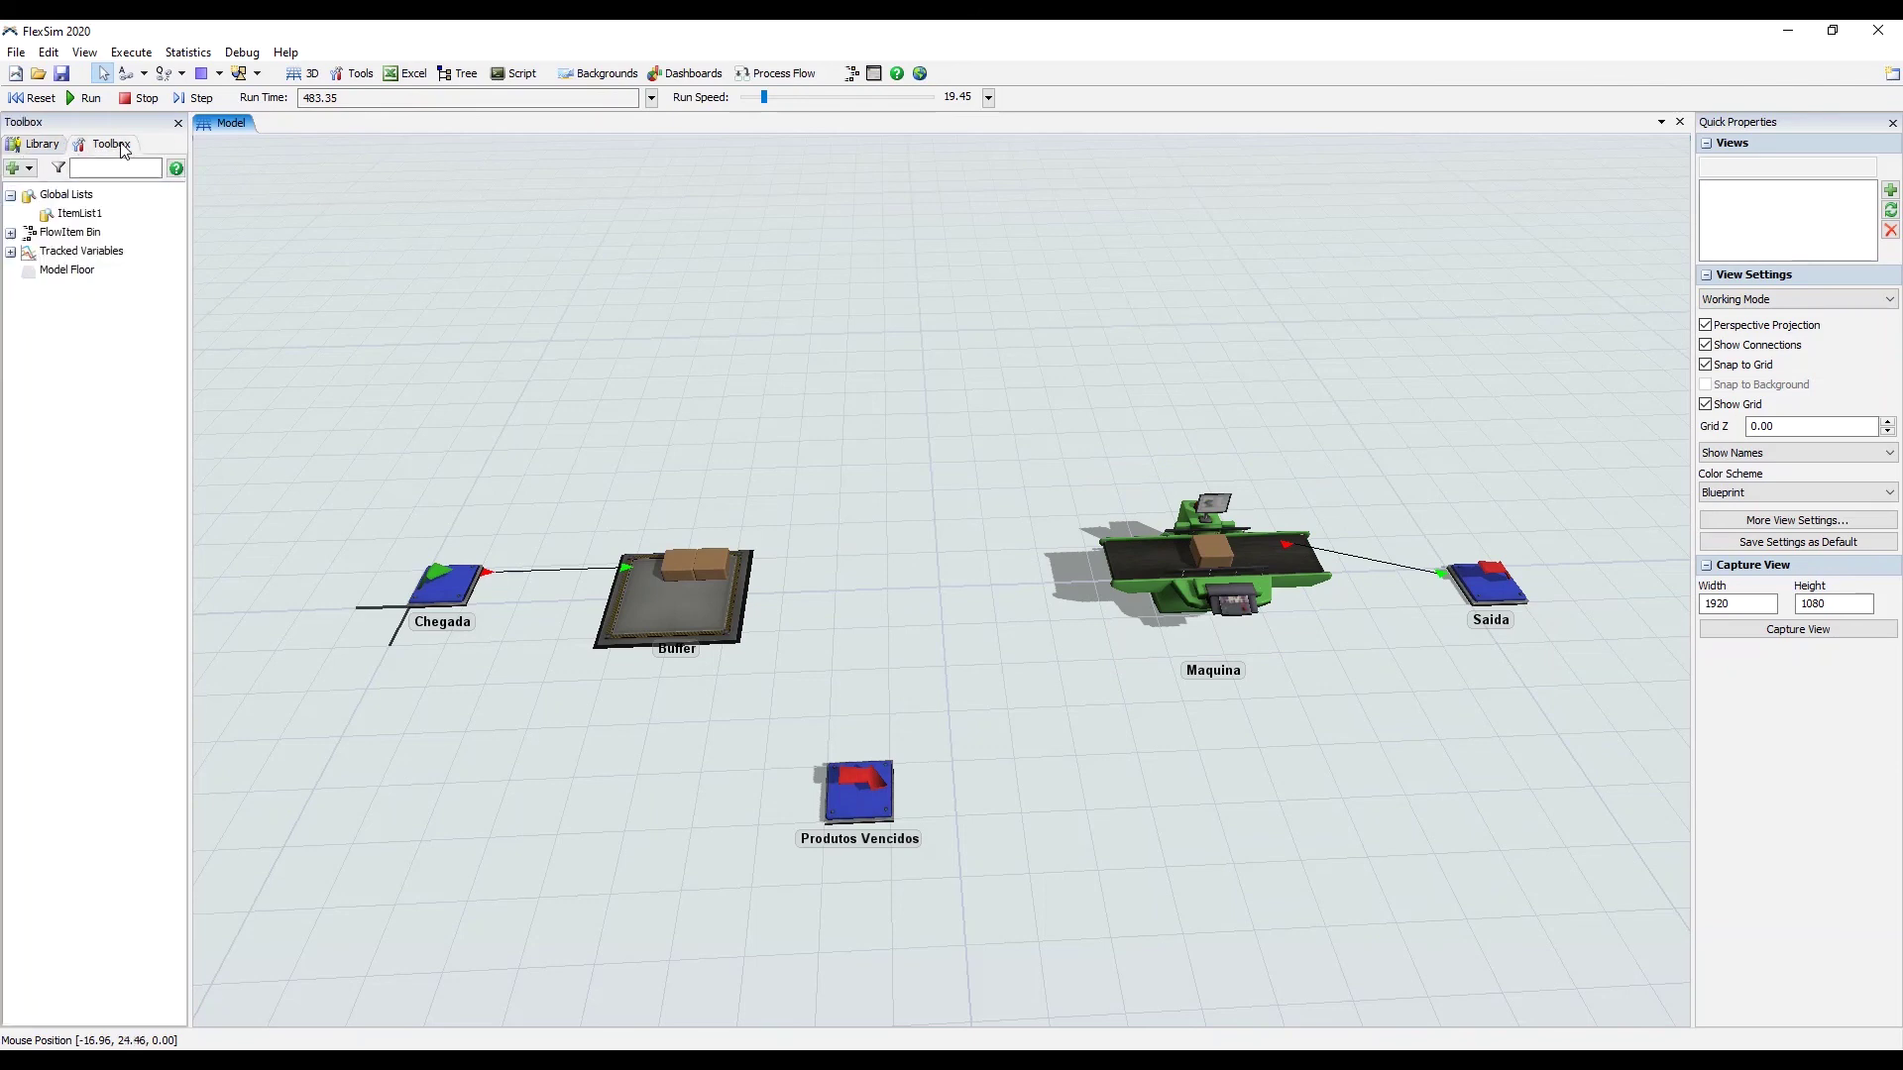
double_click(81, 217)
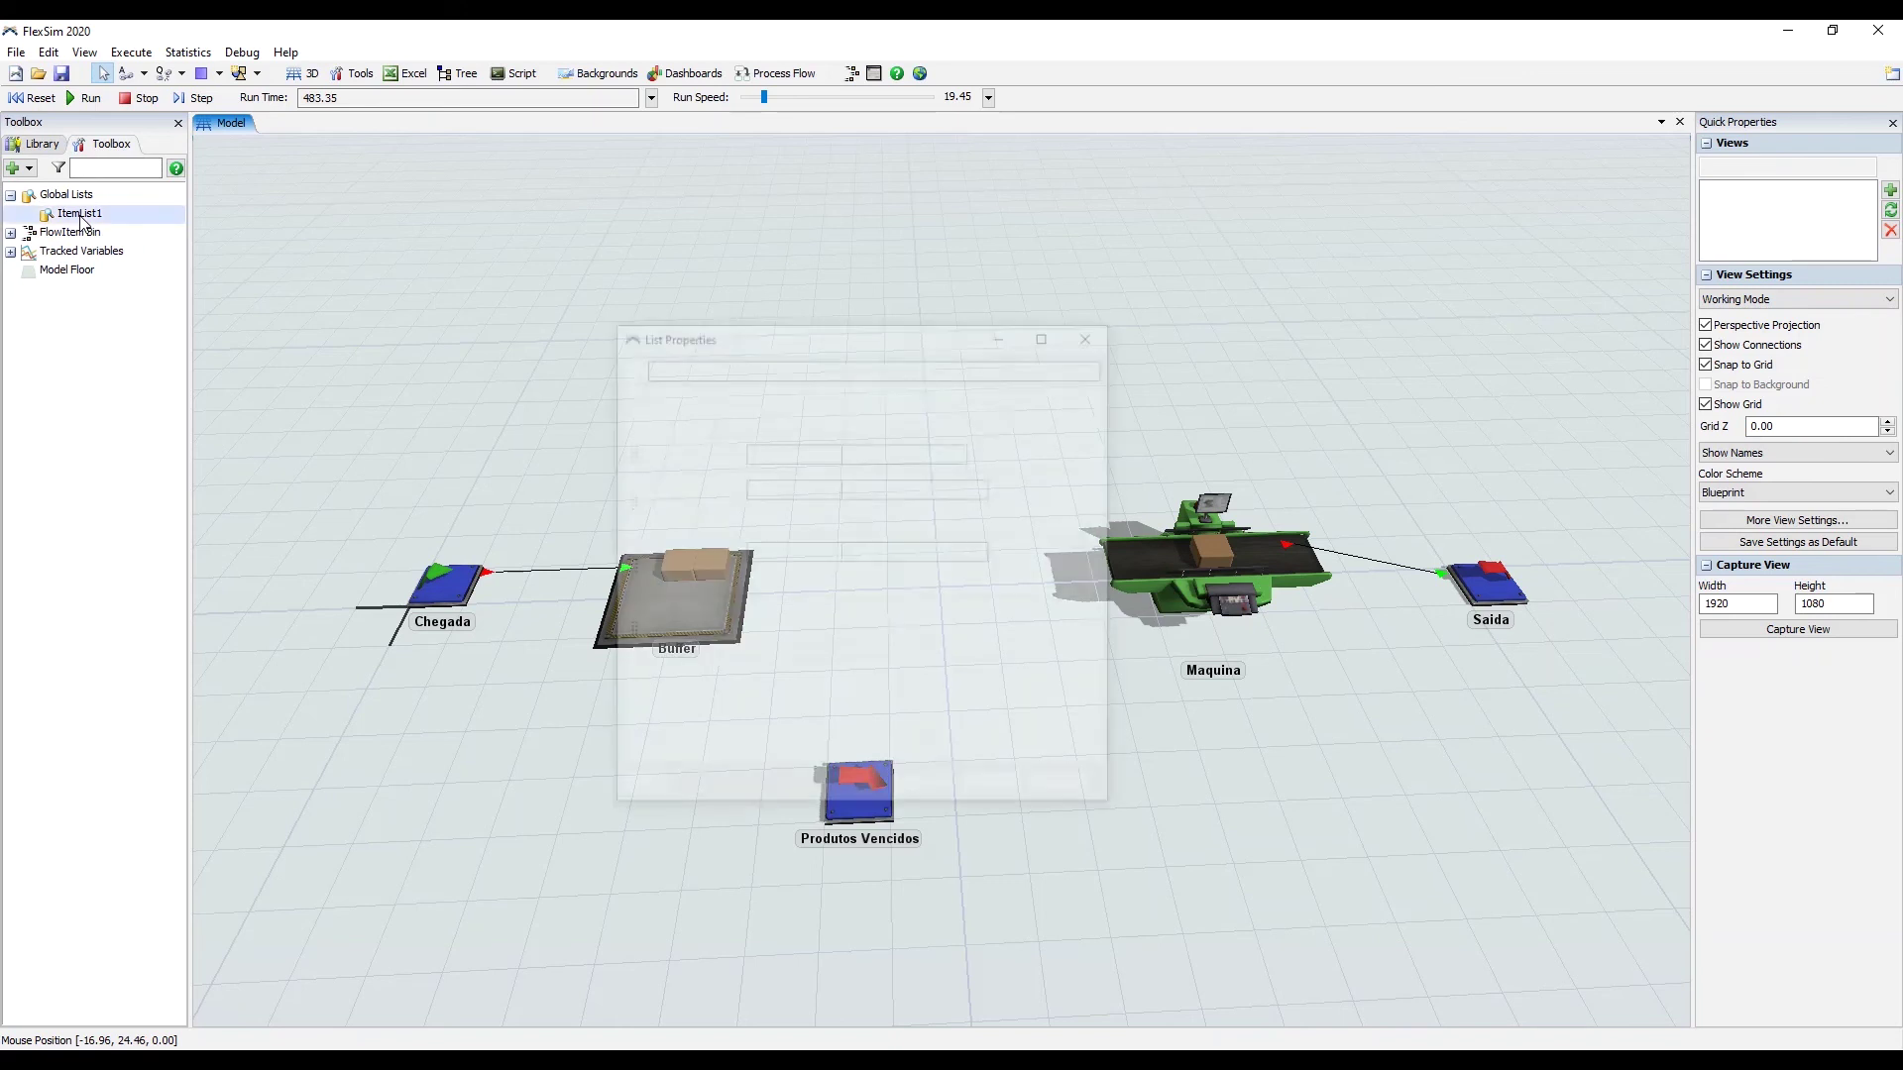
drag(820, 340, 1223, 328)
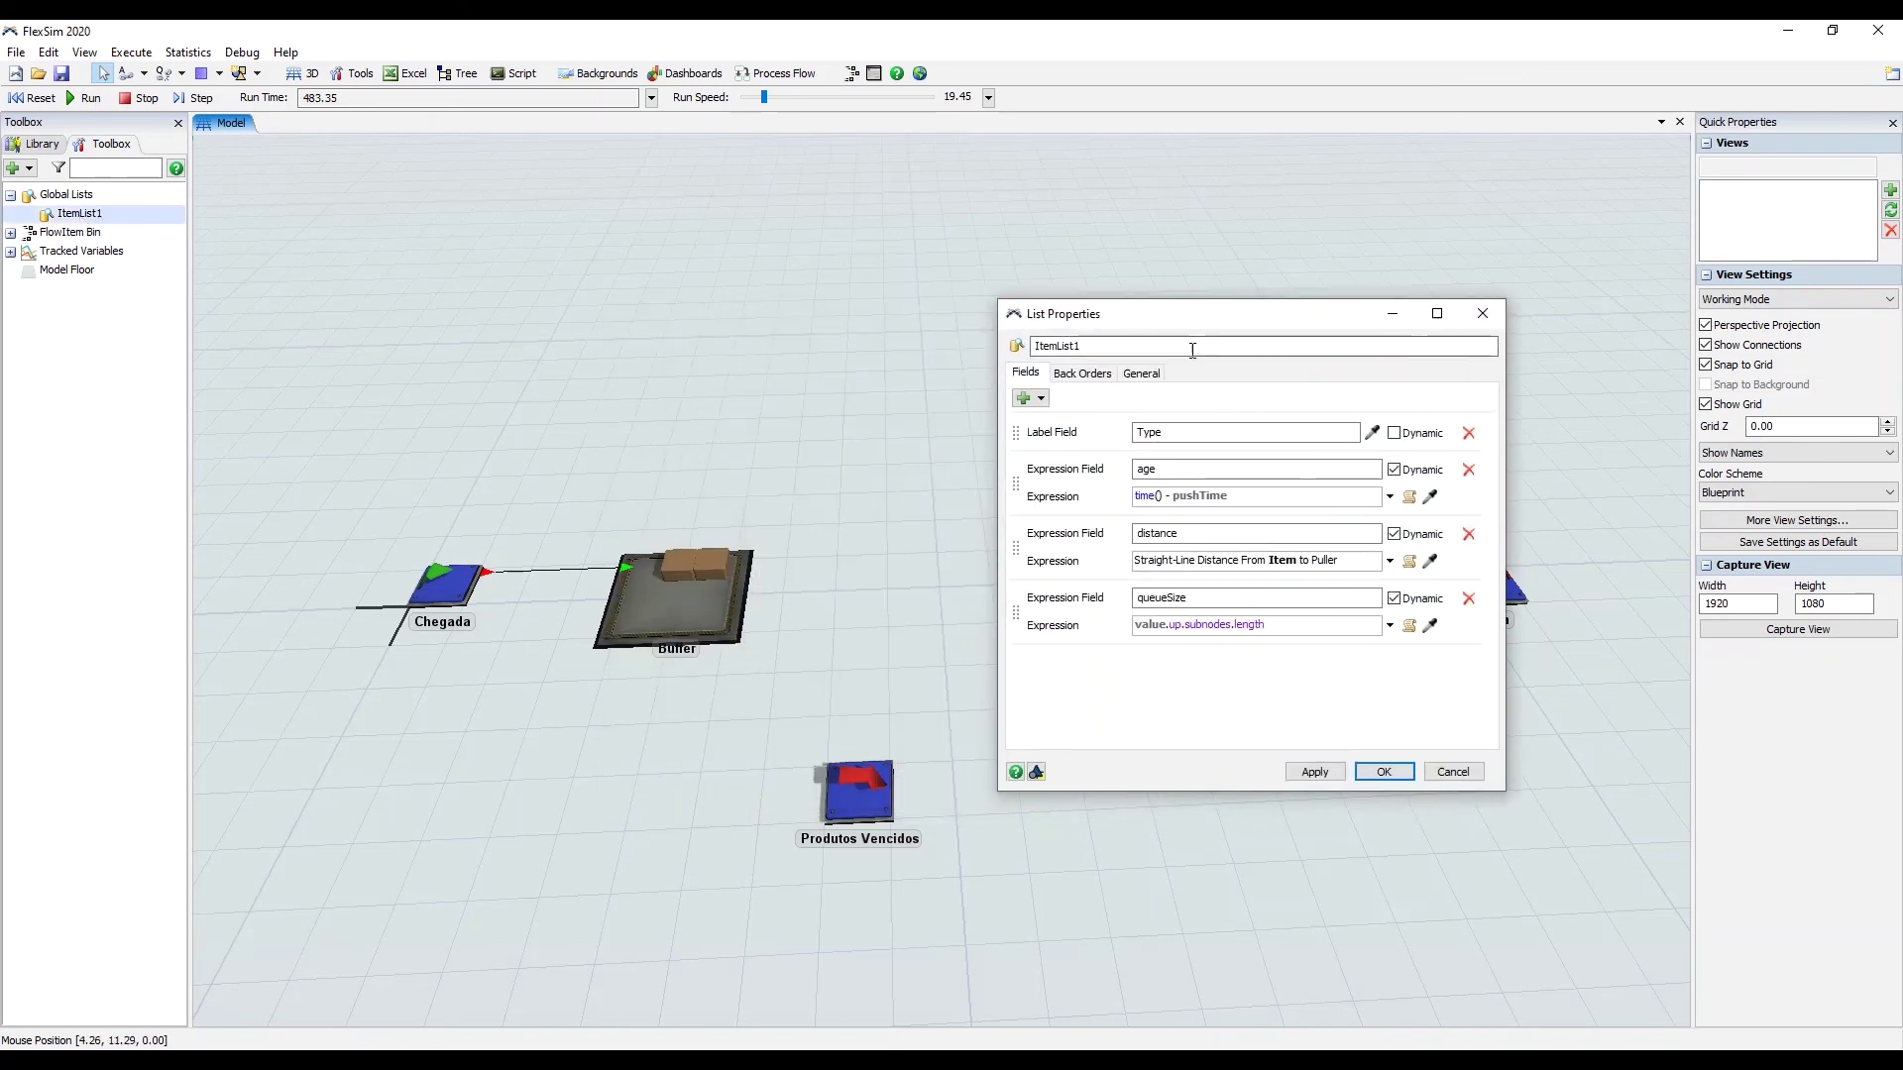
click(1140, 374)
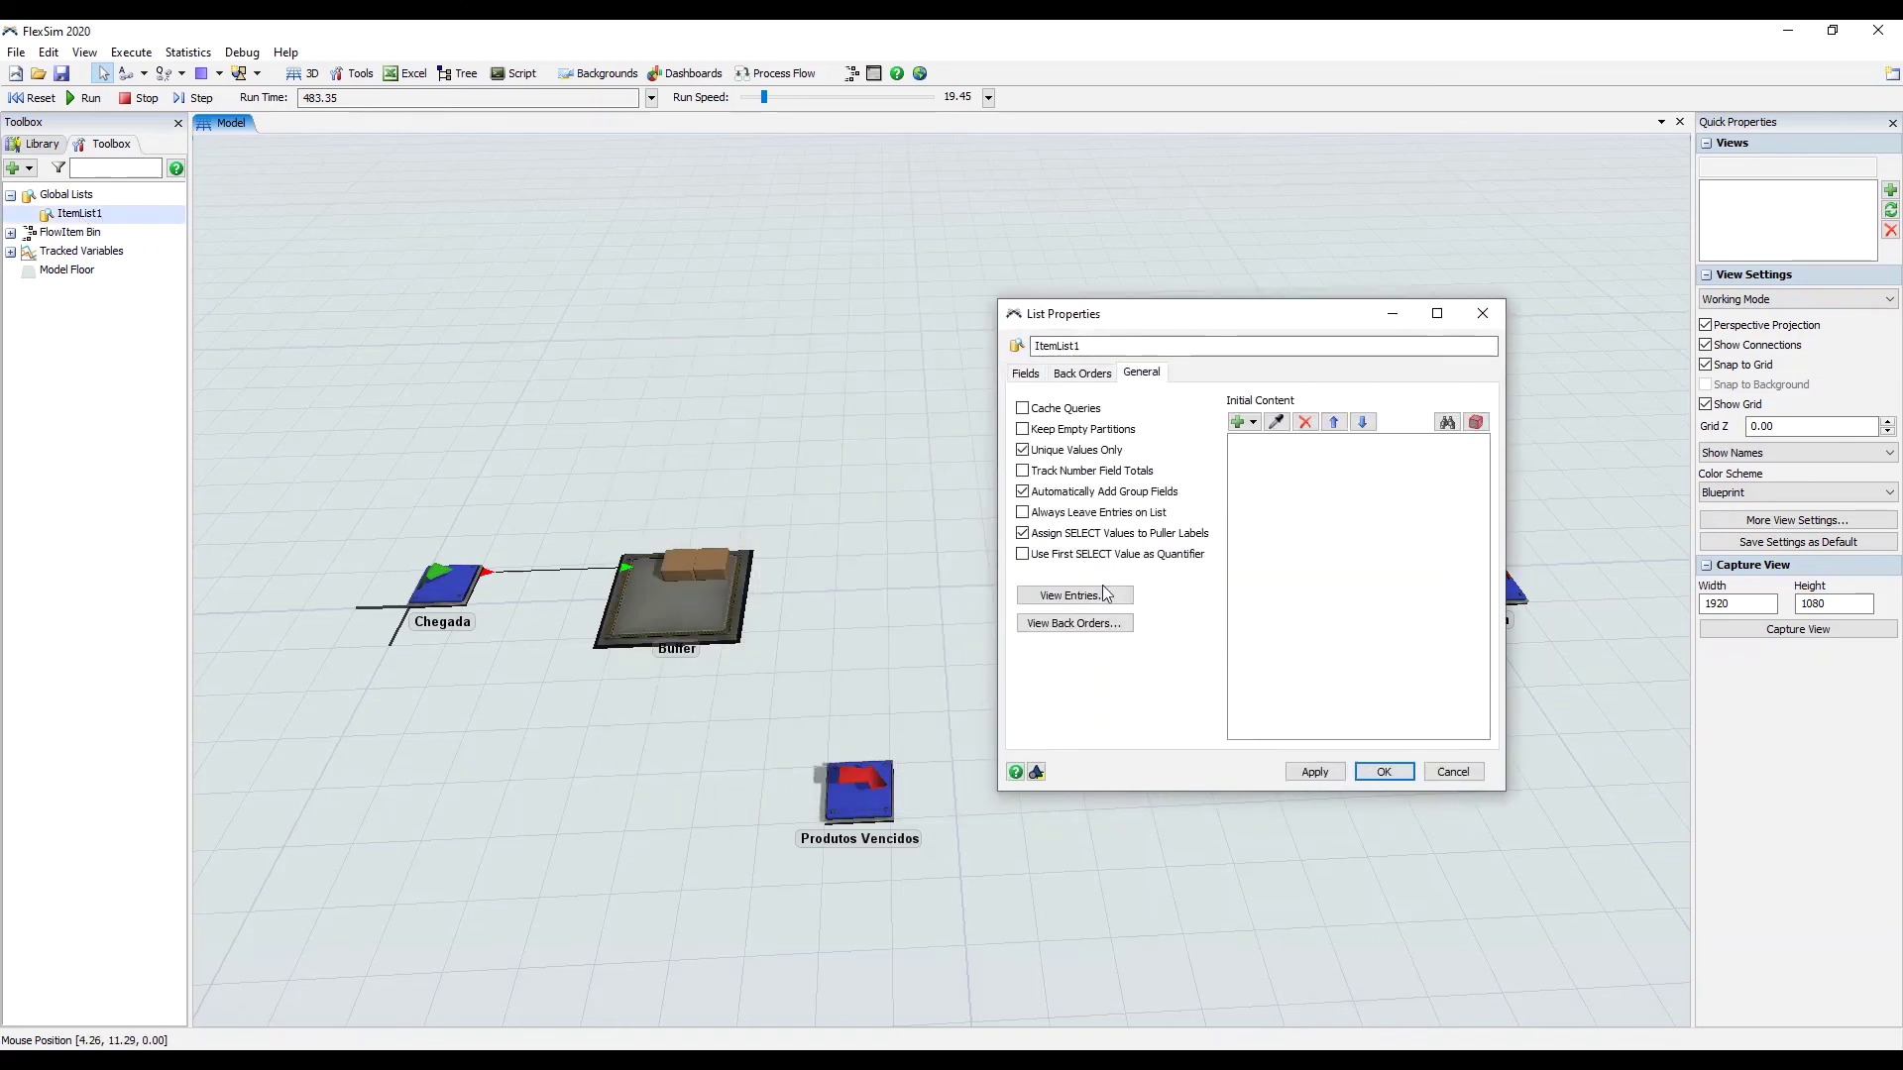
click(1073, 598)
drag(941, 205, 1206, 445)
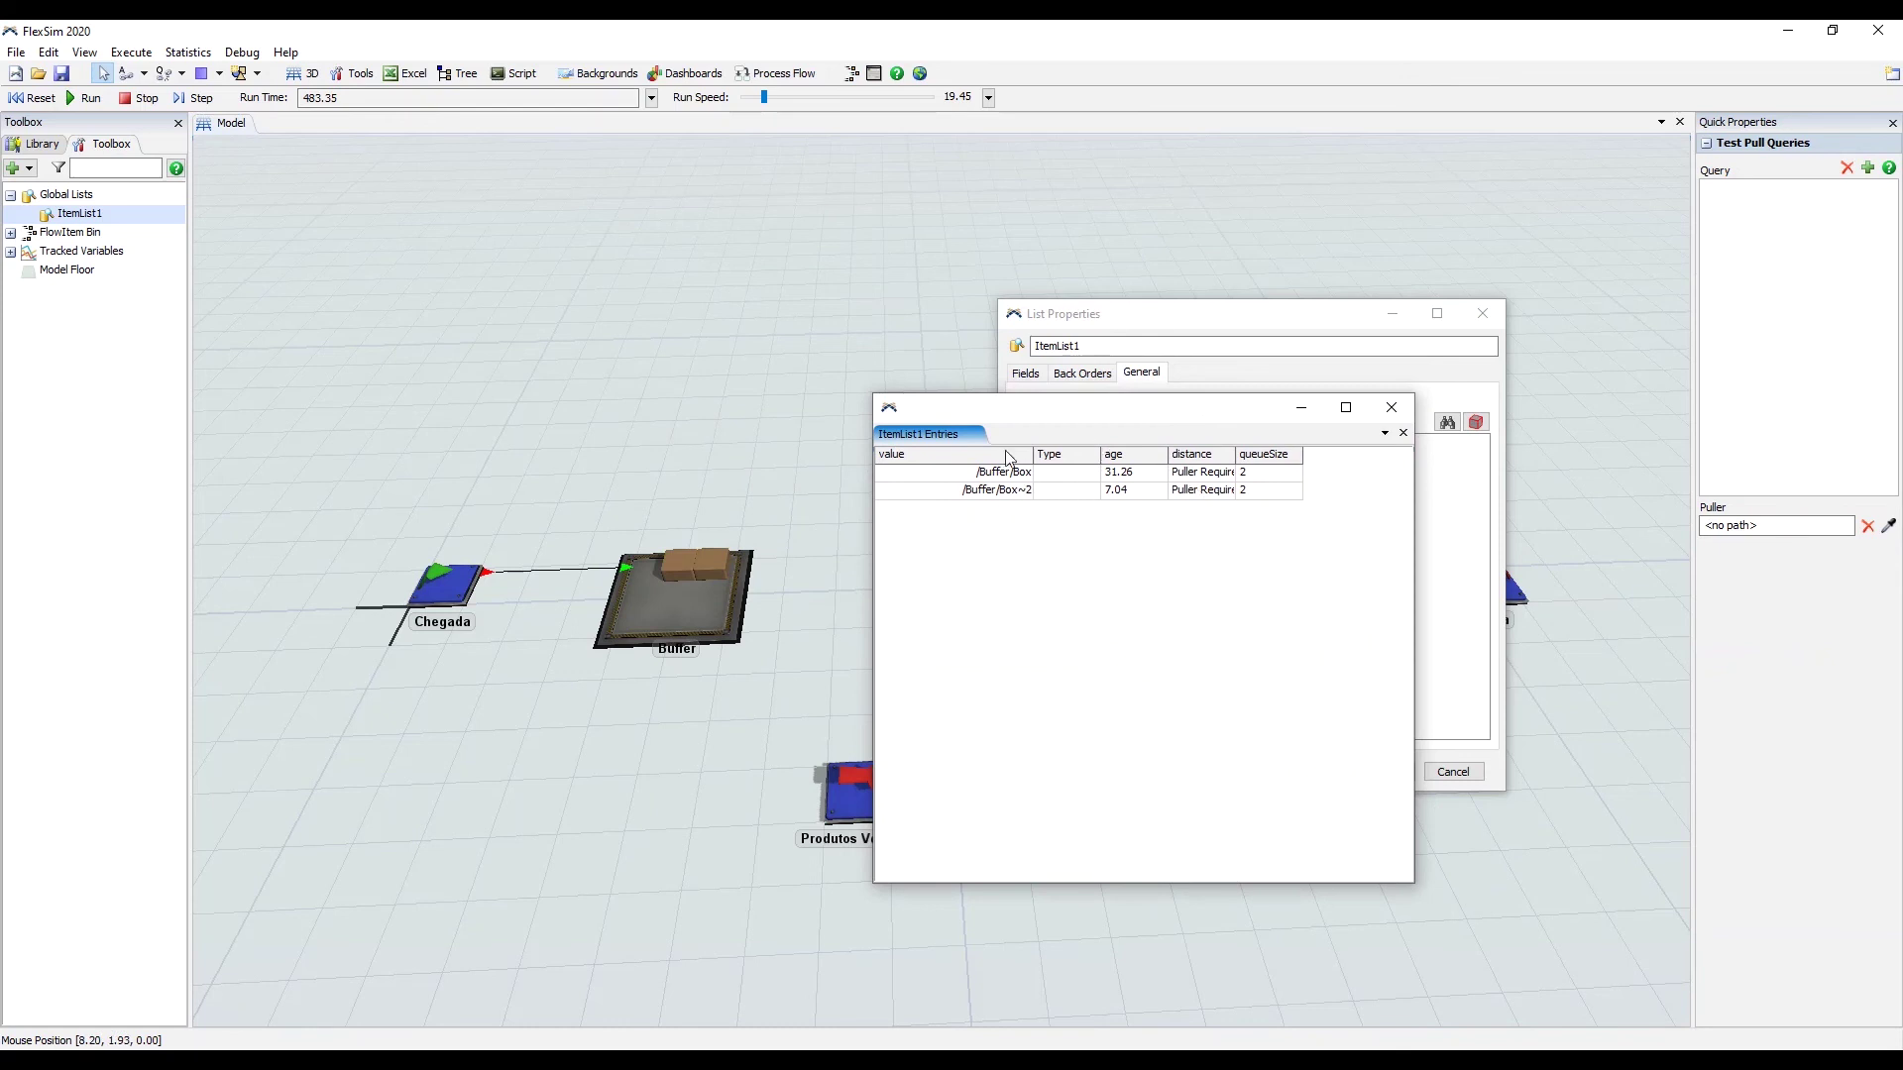
drag(1118, 416, 979, 522)
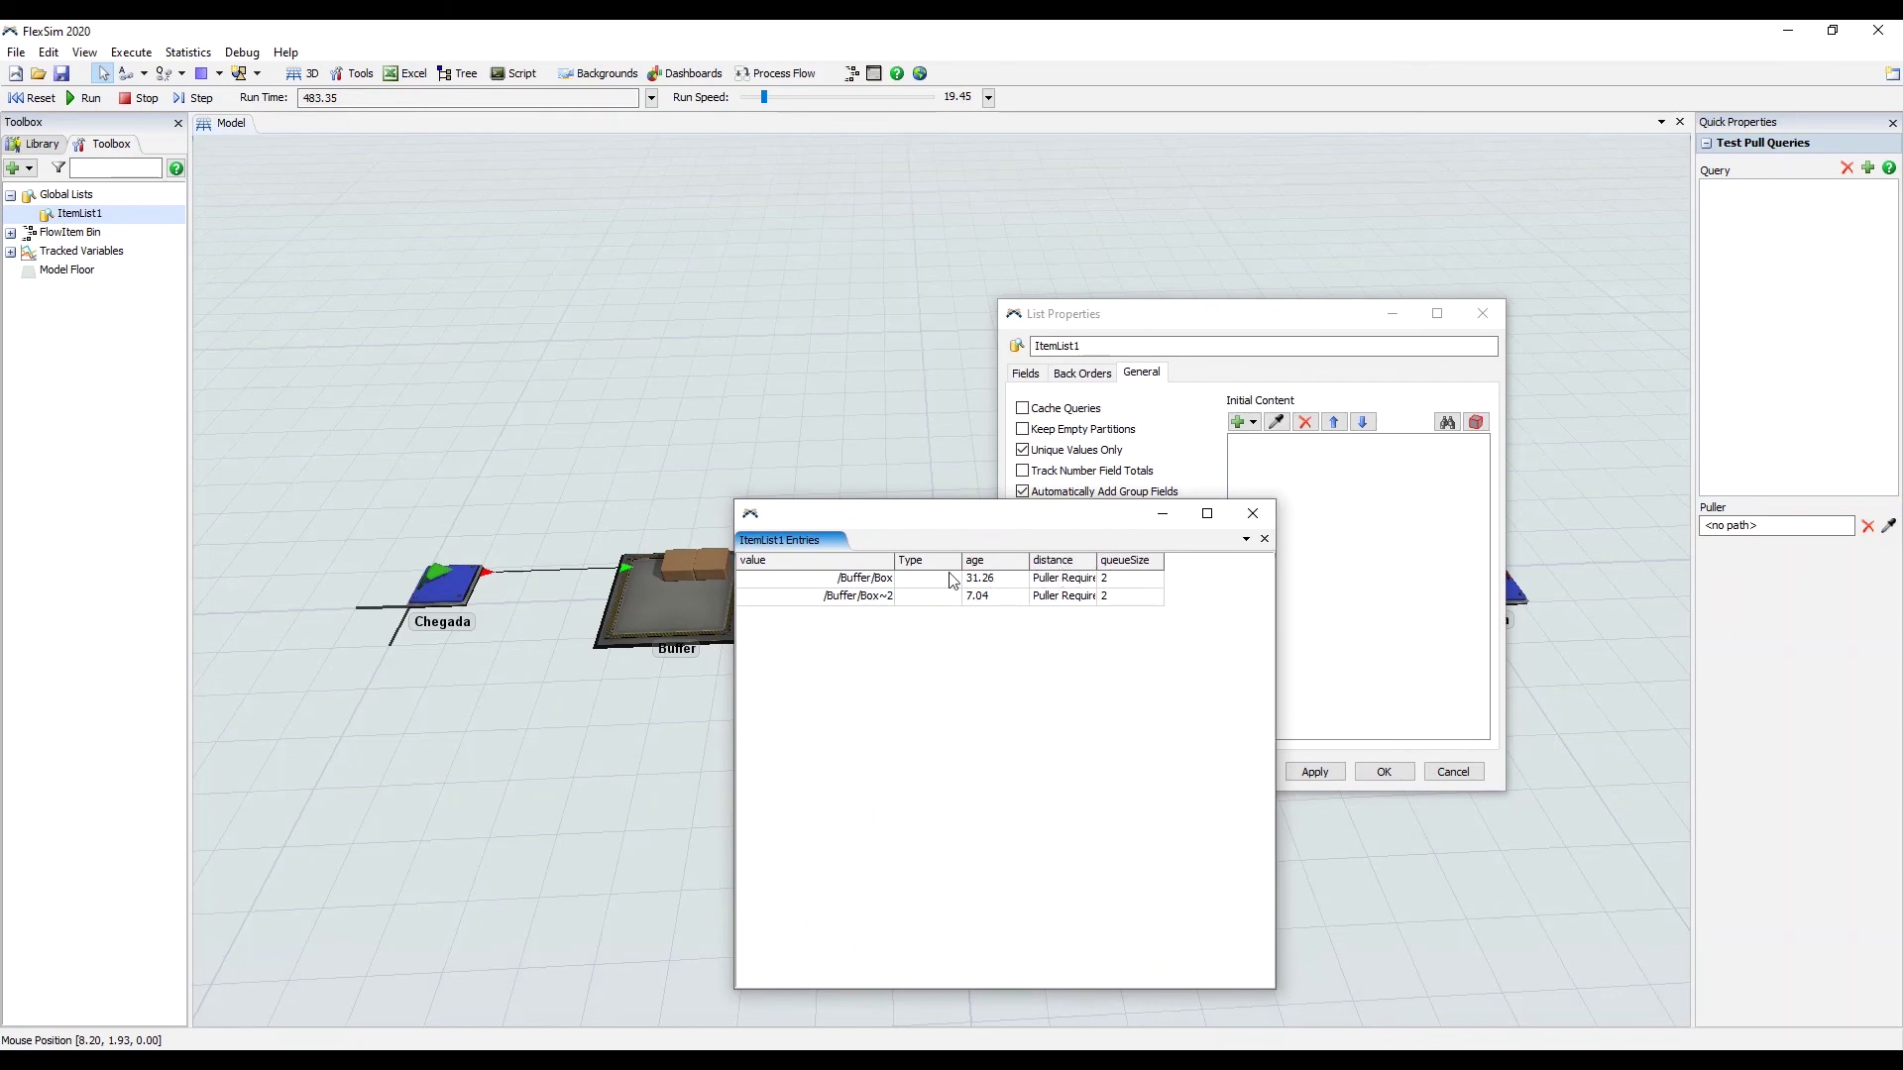
drag(914, 581, 931, 606)
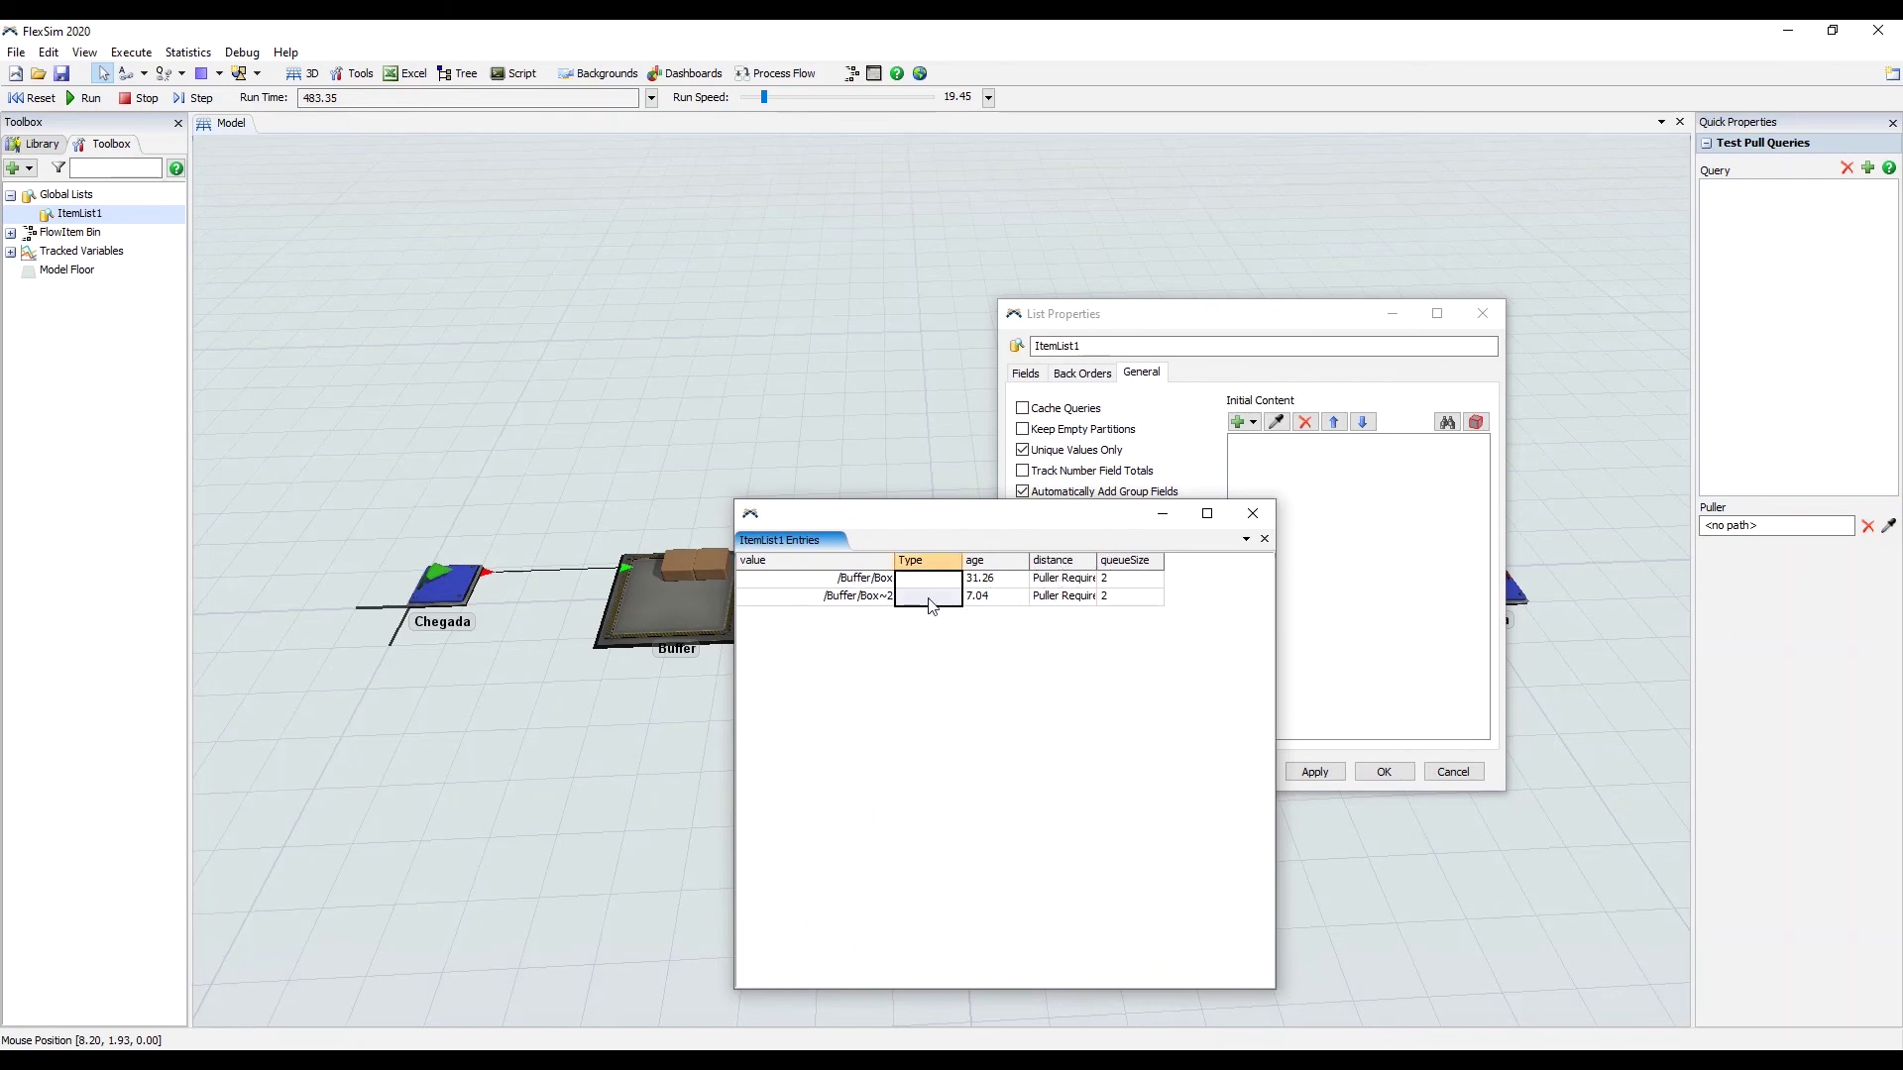
click(942, 642)
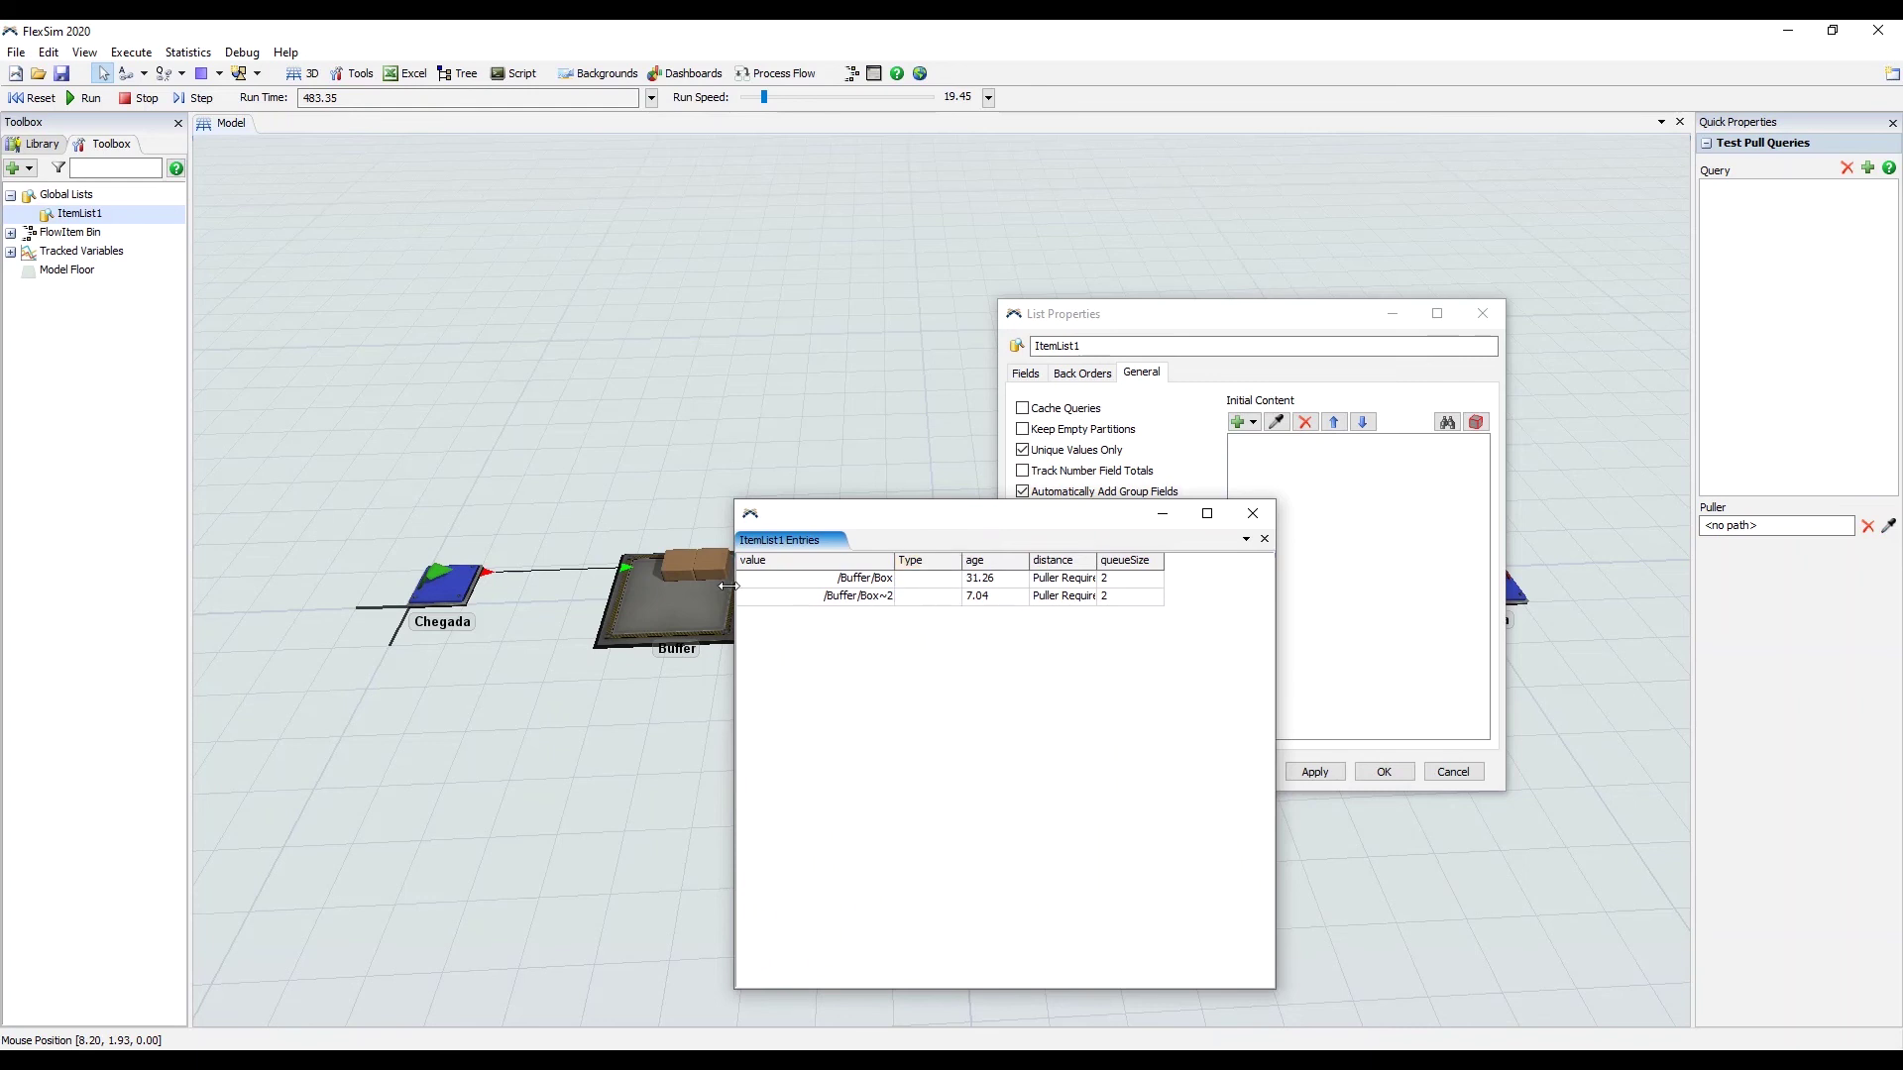
Inspect the labels of the first box in the Buffer and close its properties unchanged
double_click(723, 569)
drag(723, 159, 501, 363)
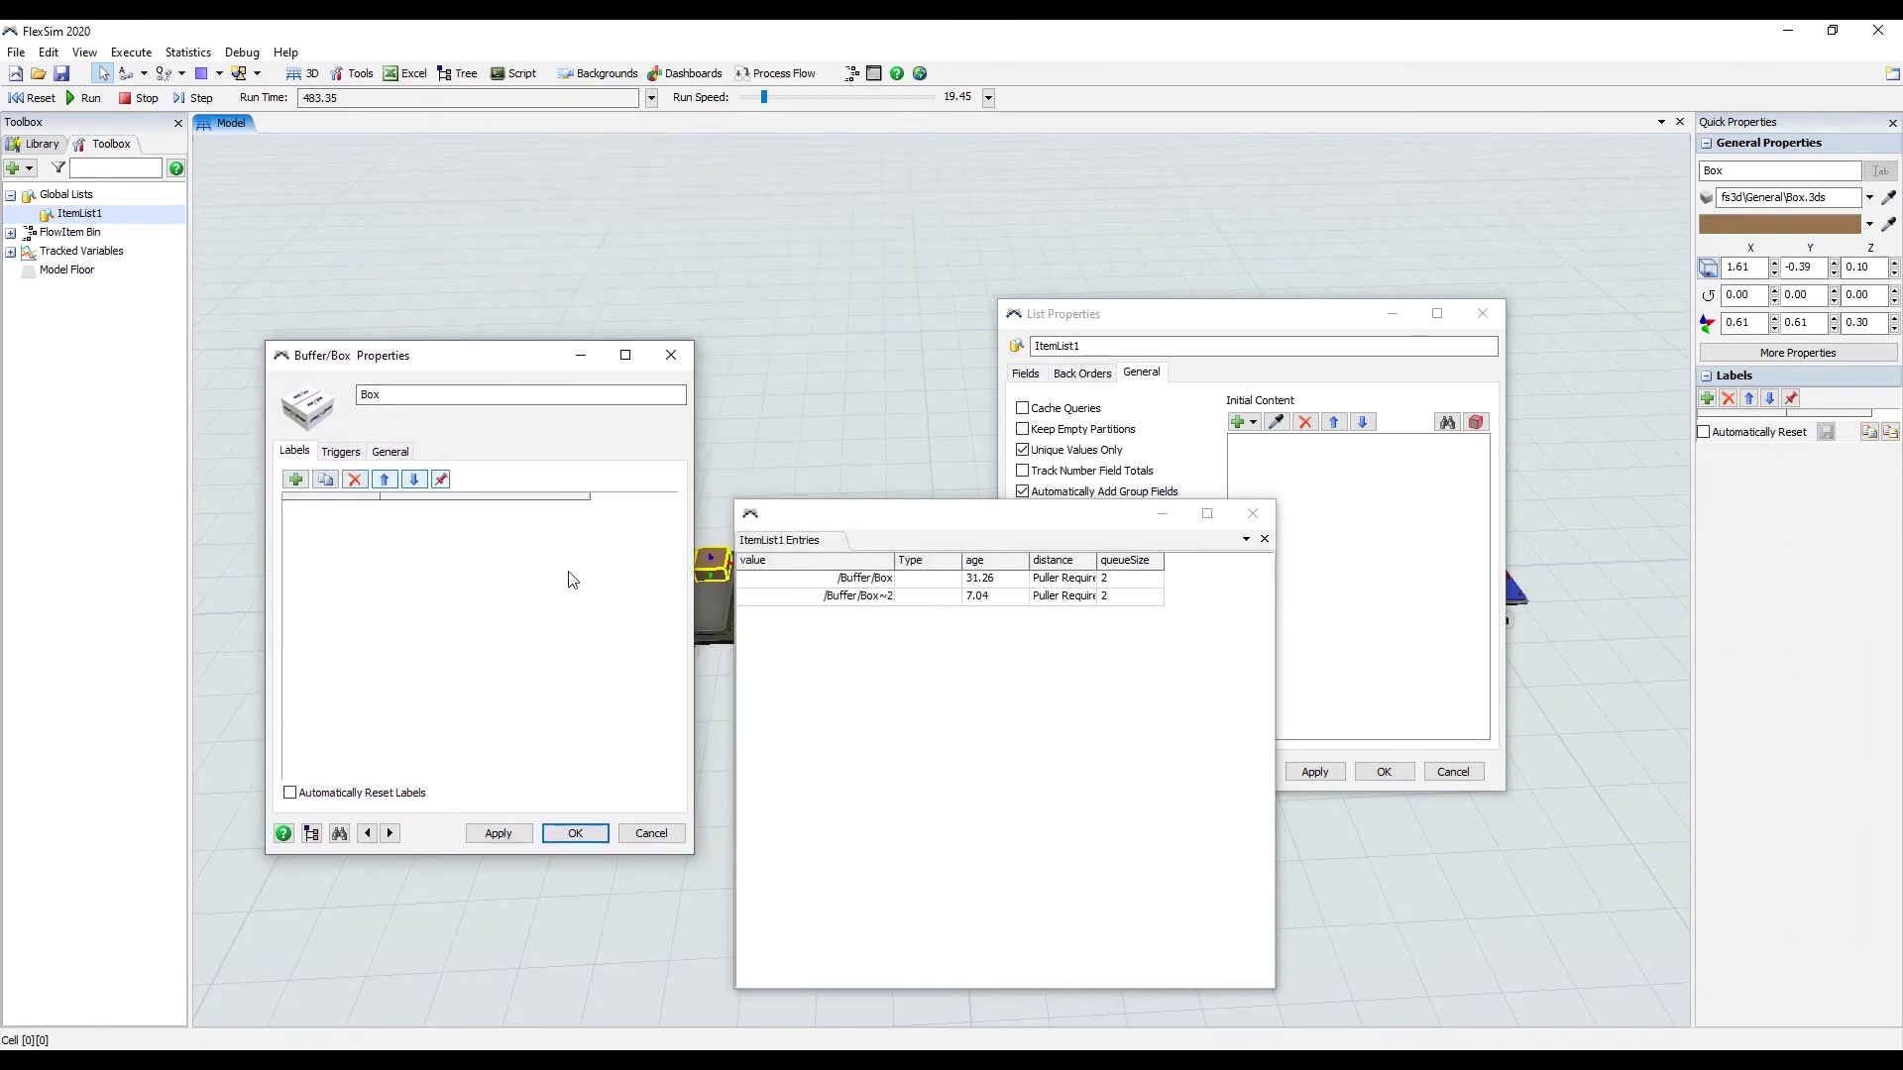
click(683, 360)
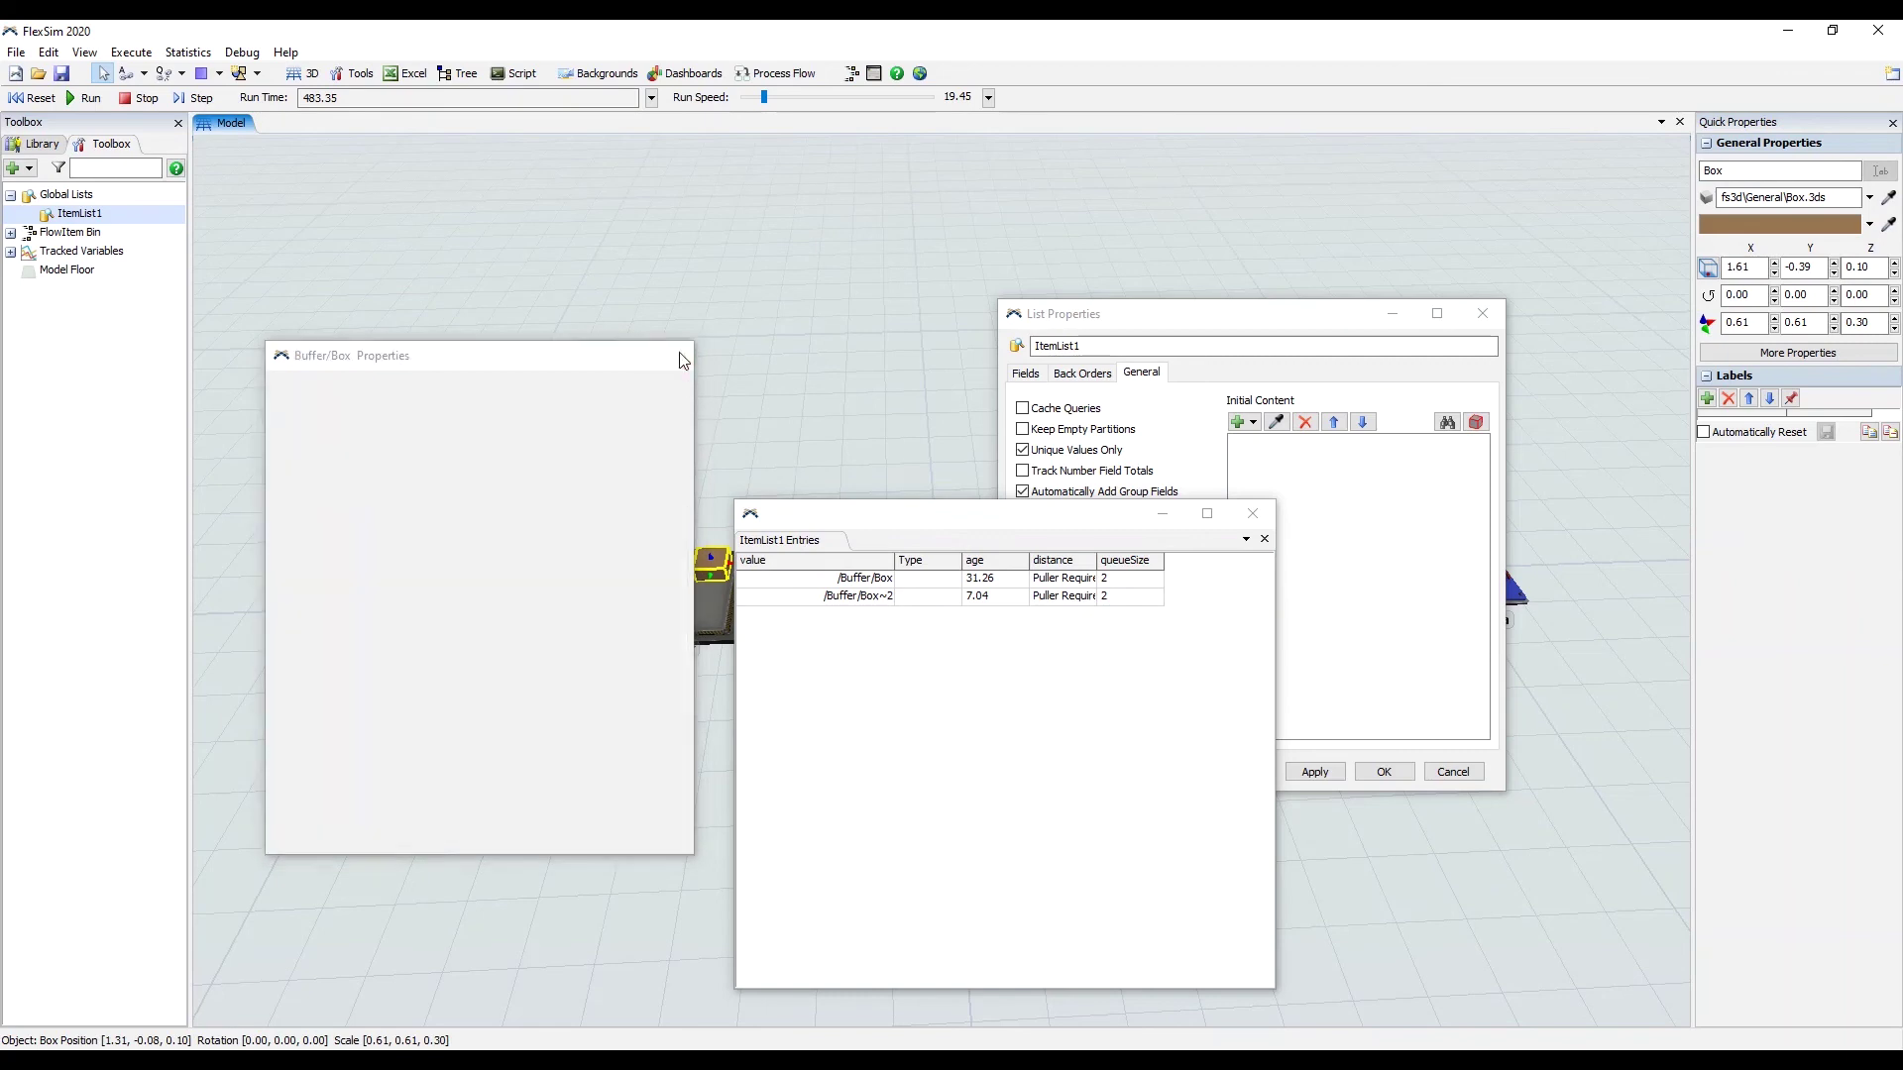
click(1001, 646)
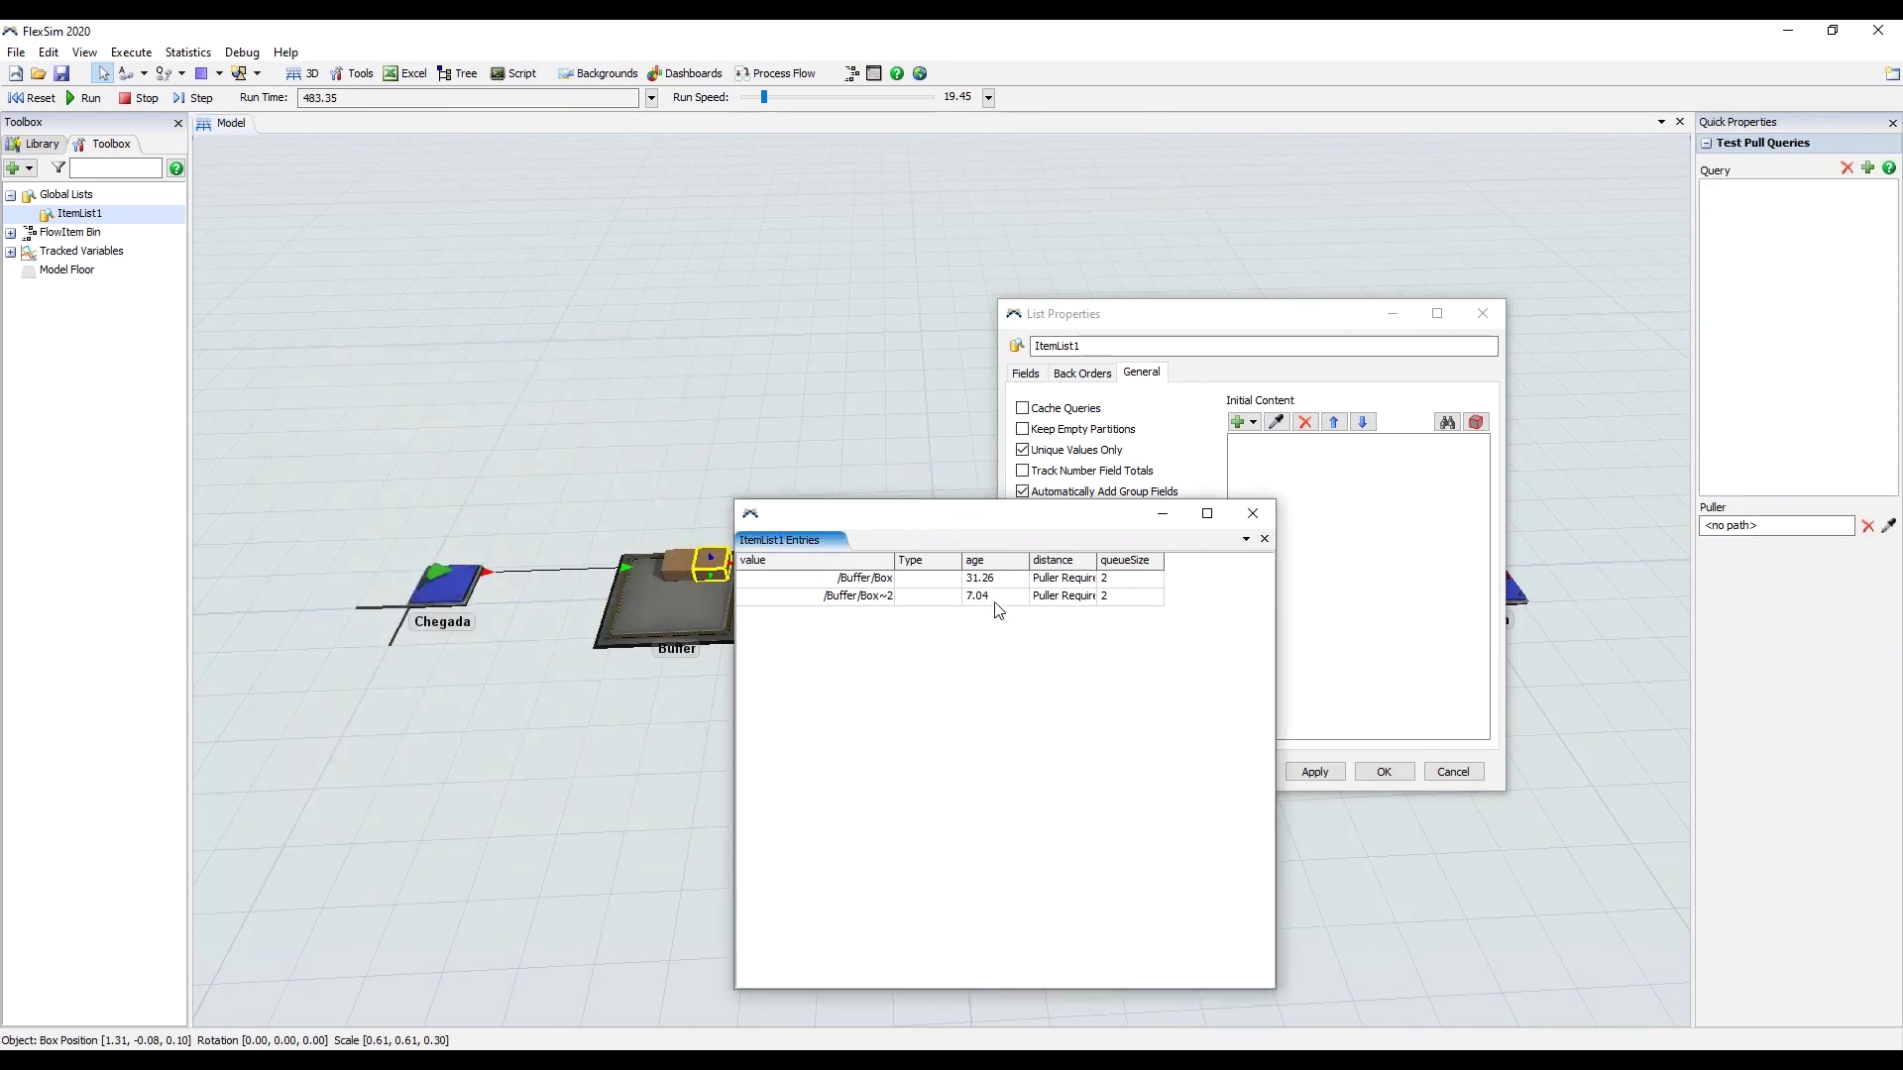
Compare the age, distance and queueSize columns of the list entries with the boxes in the Buffer, widening the distance column
drag(991, 514, 1091, 444)
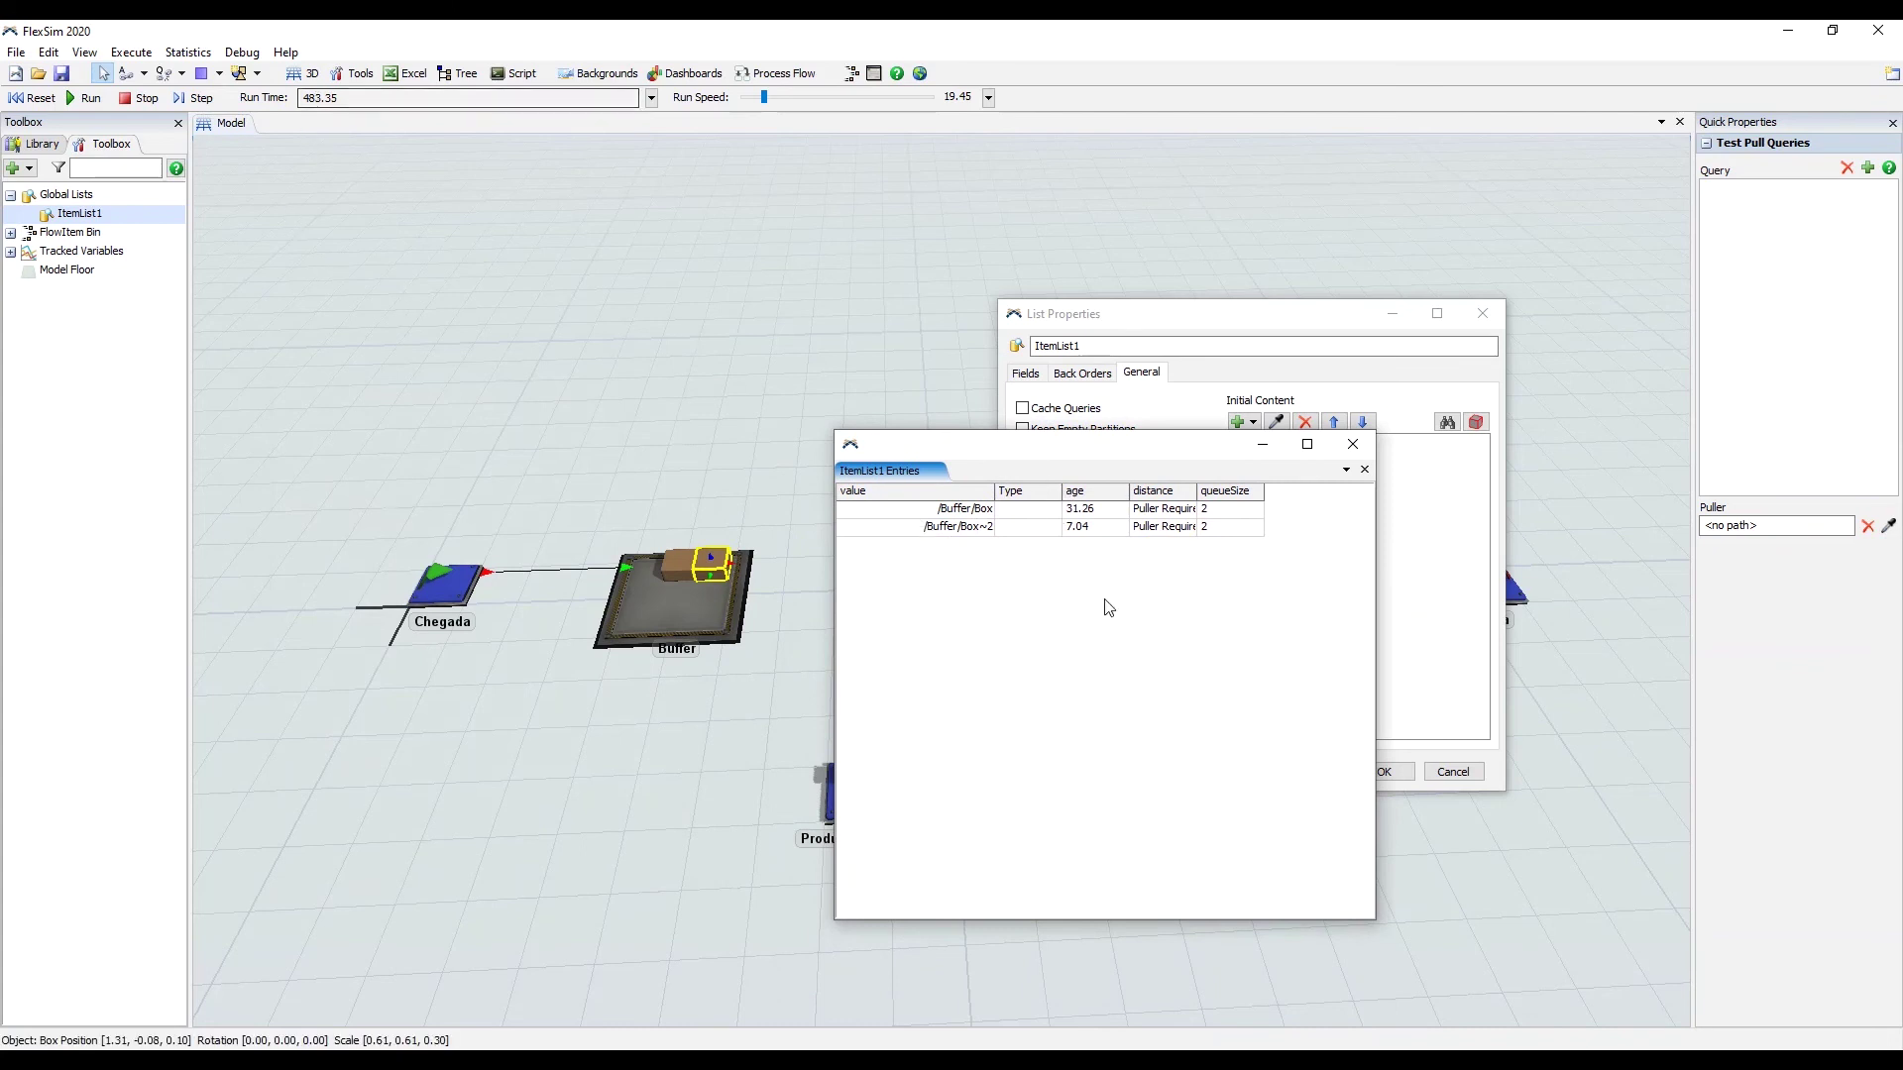
click(1099, 510)
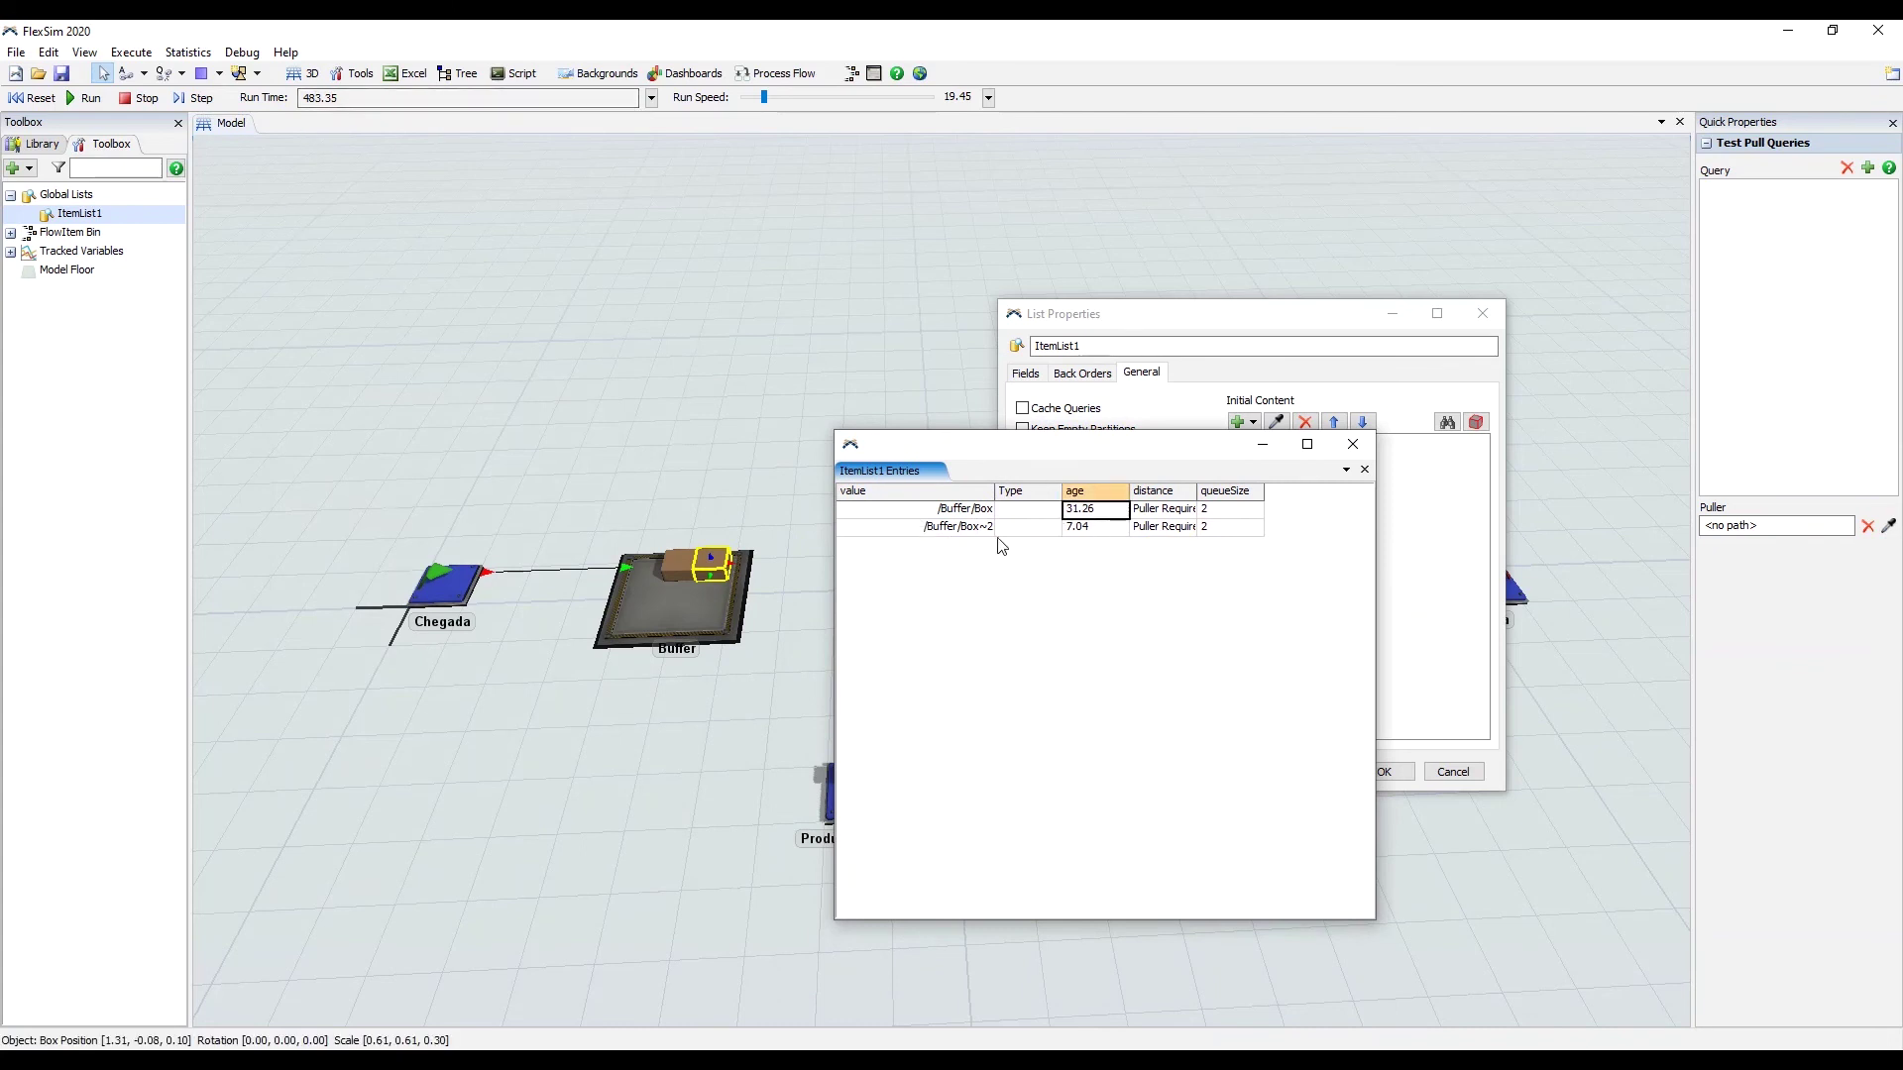
click(685, 567)
click(1001, 608)
click(668, 577)
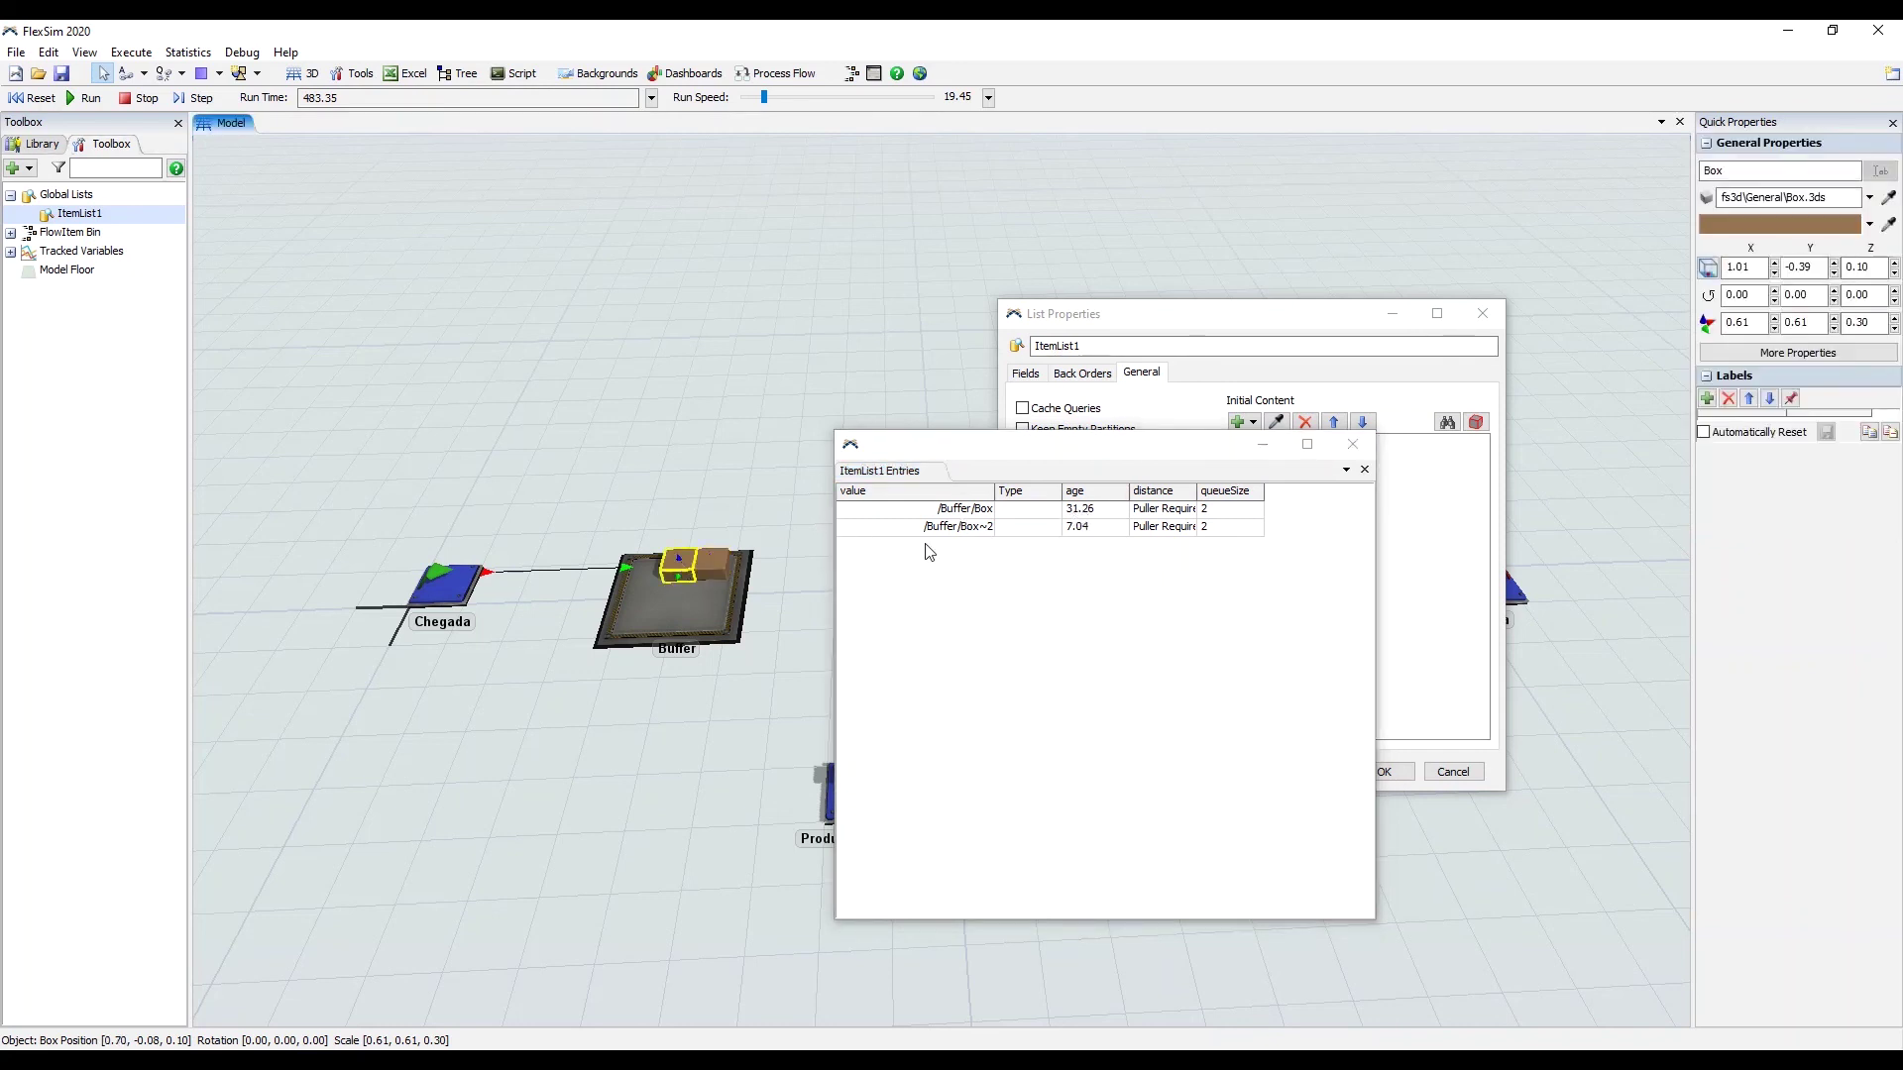
click(1191, 615)
drag(1196, 491, 1241, 497)
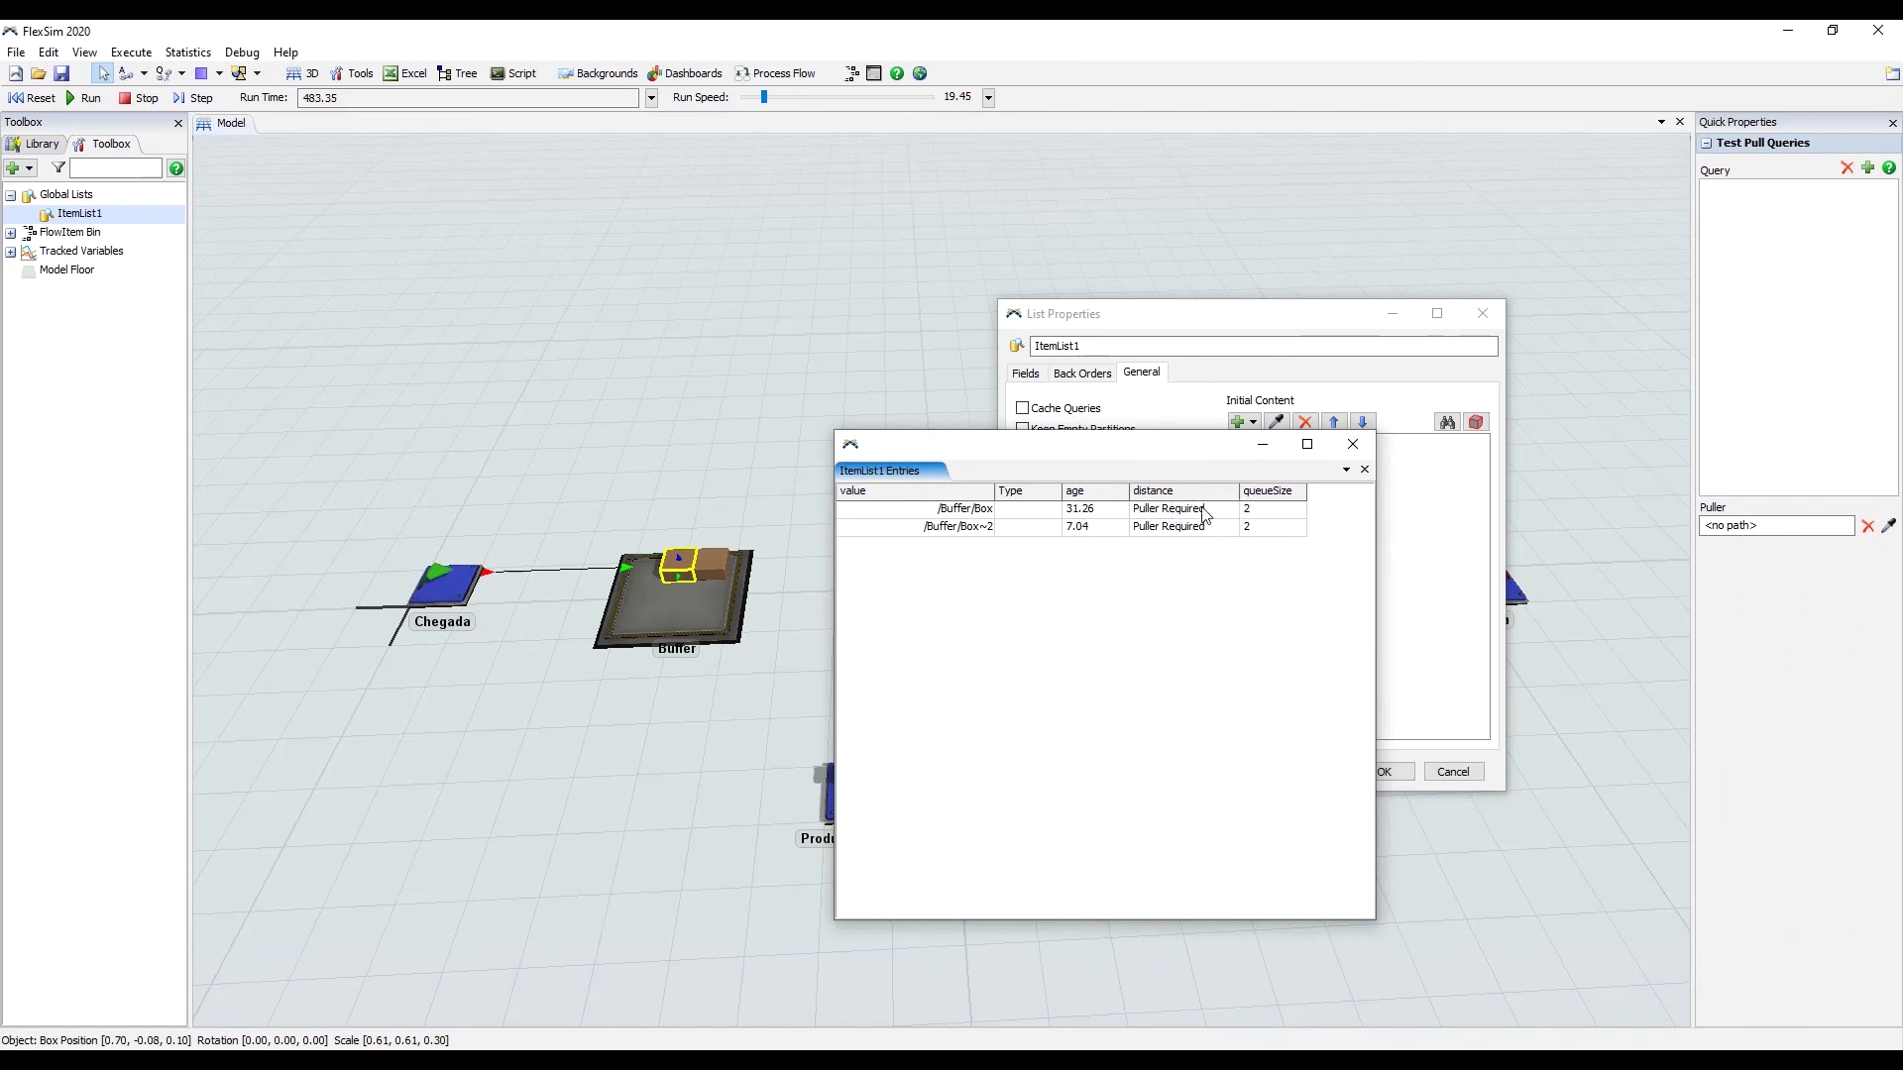
click(716, 567)
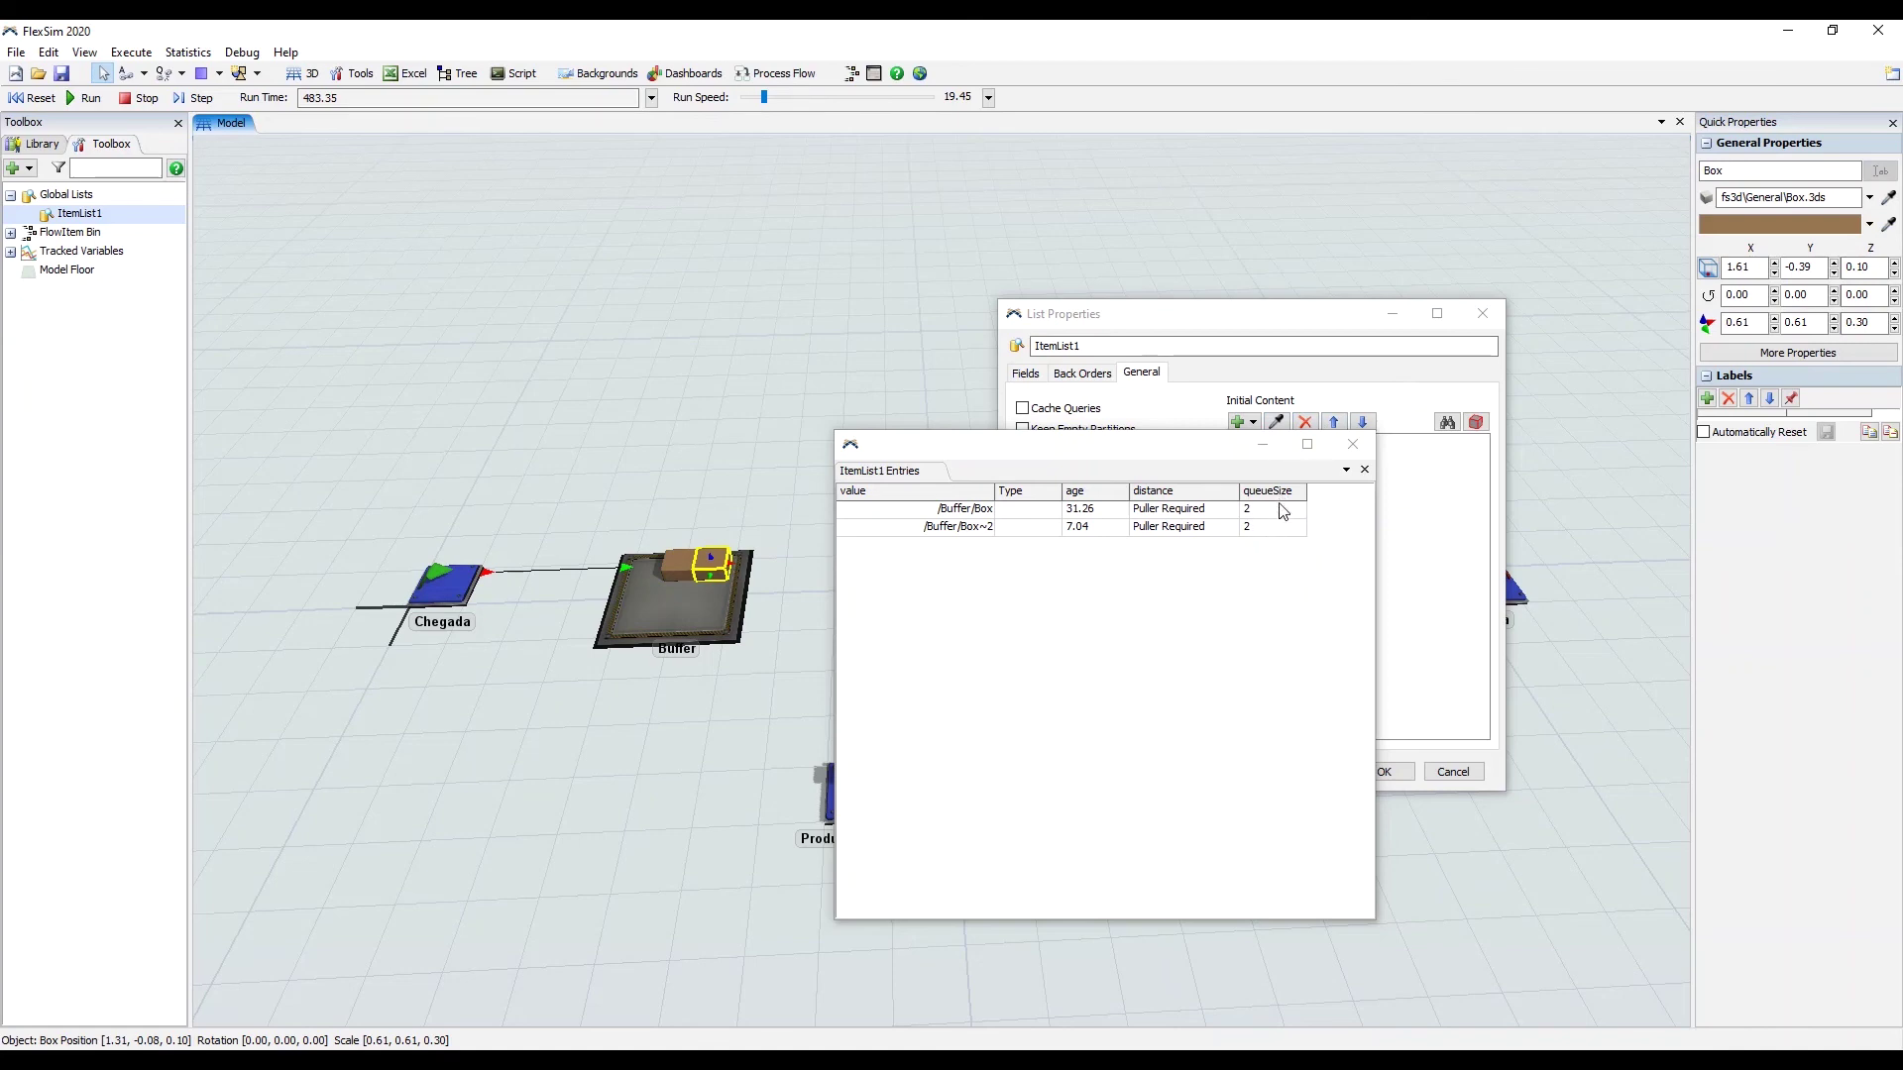
click(1254, 566)
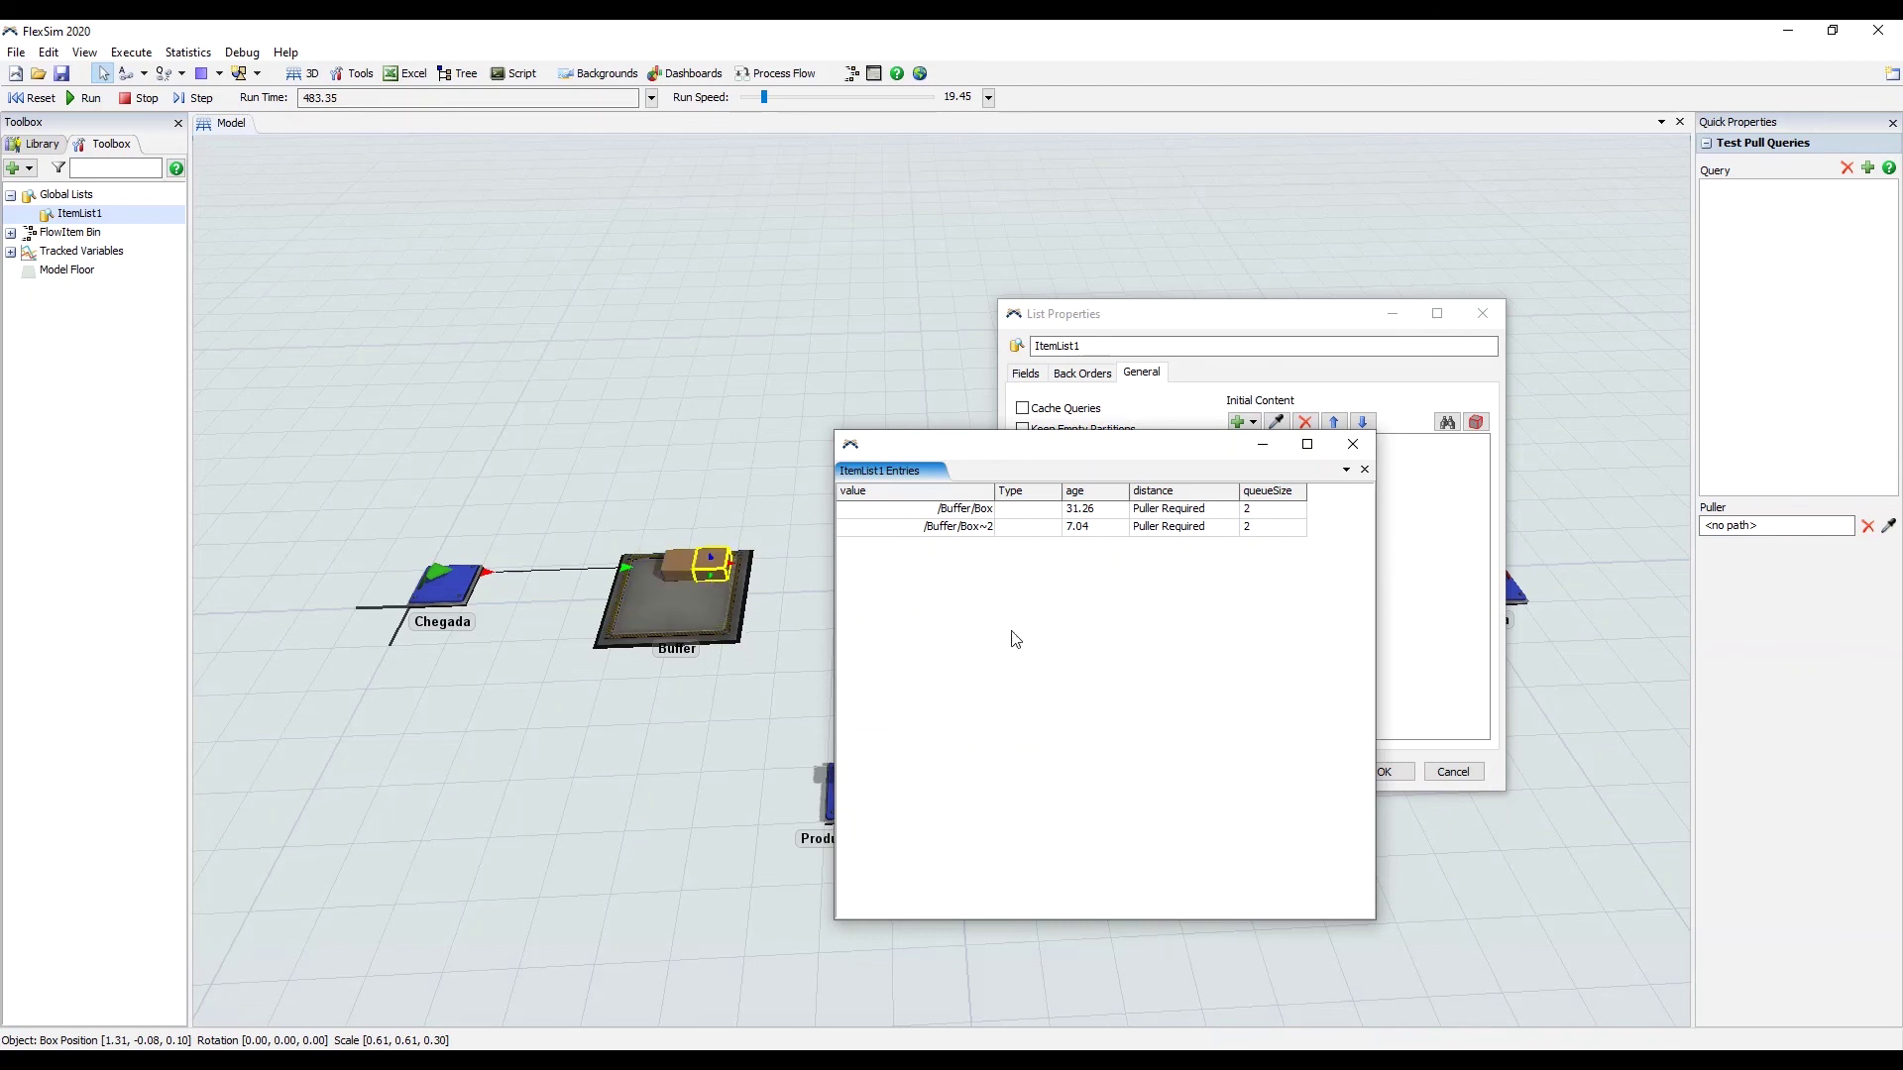
Advance the simulation further, reopen the ItemList1 entries and examine the ages of the boxes waiting in the Buffer
click(73, 98)
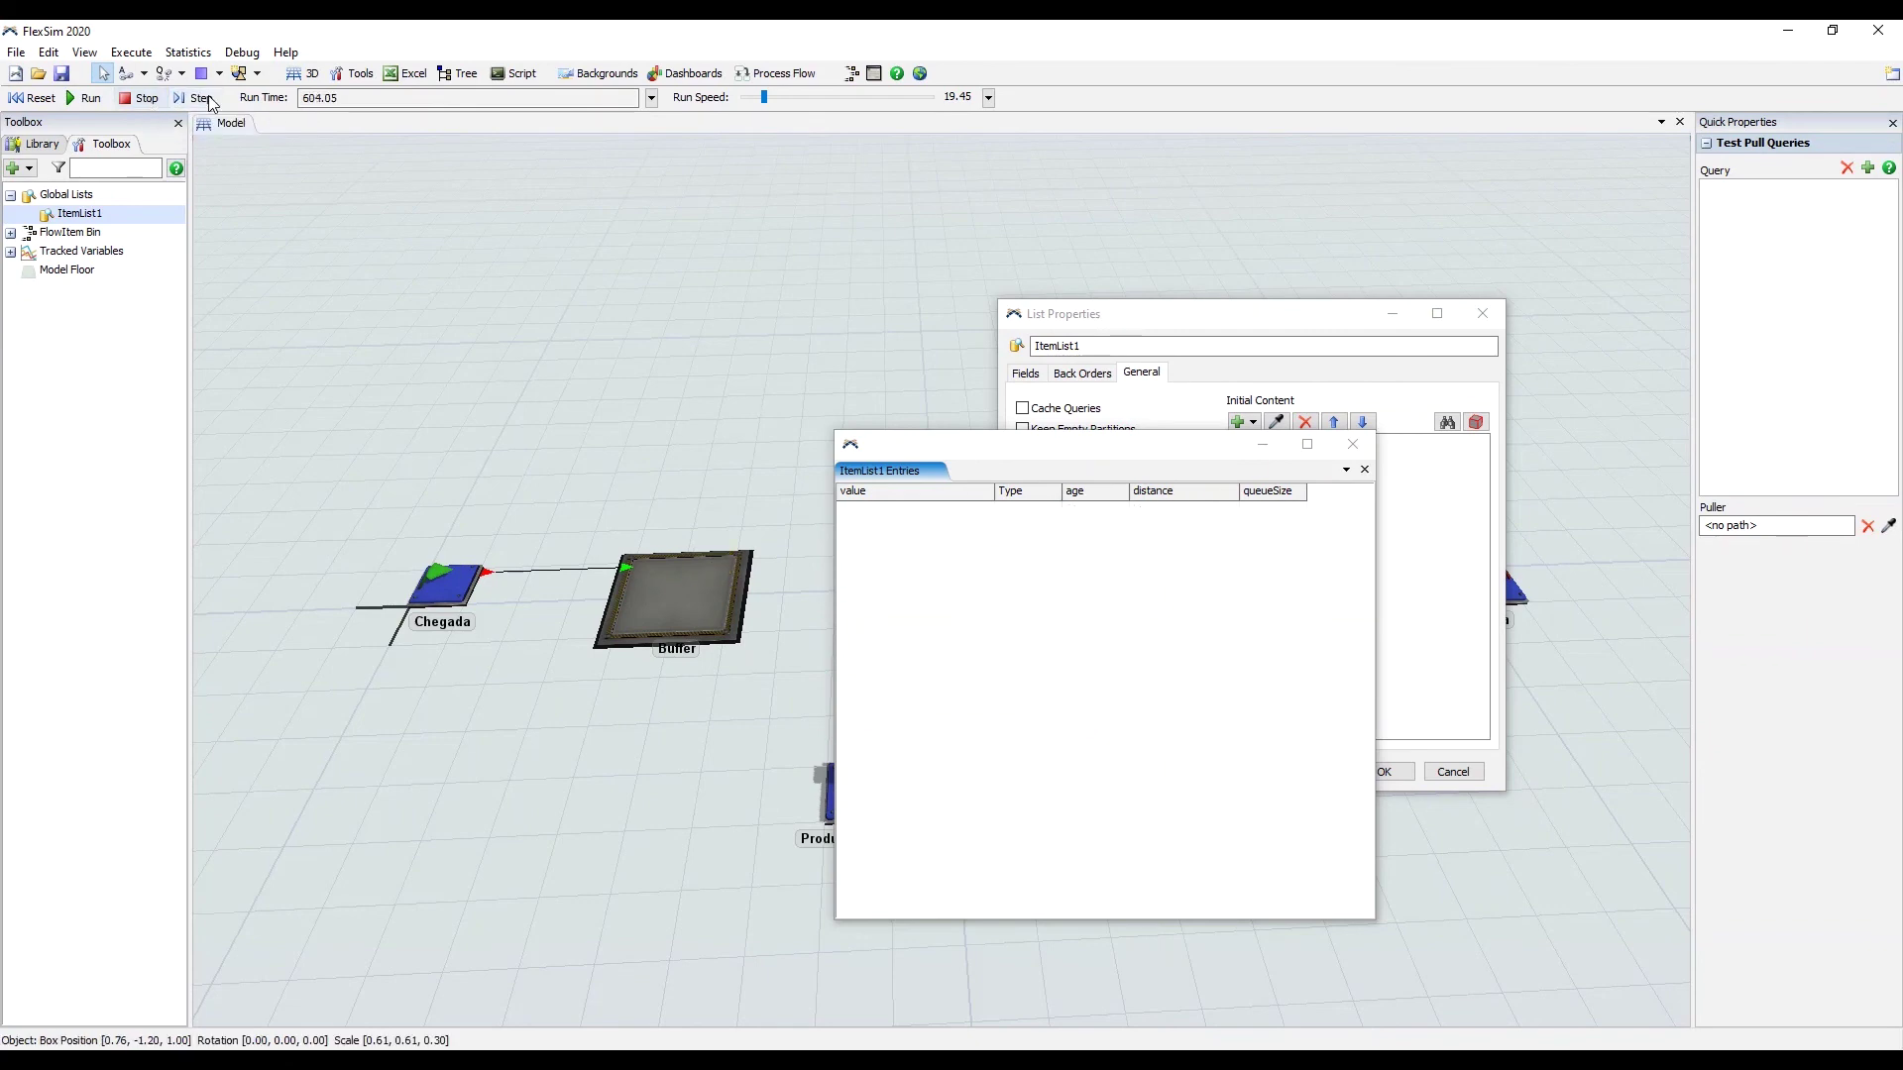
click(188, 99)
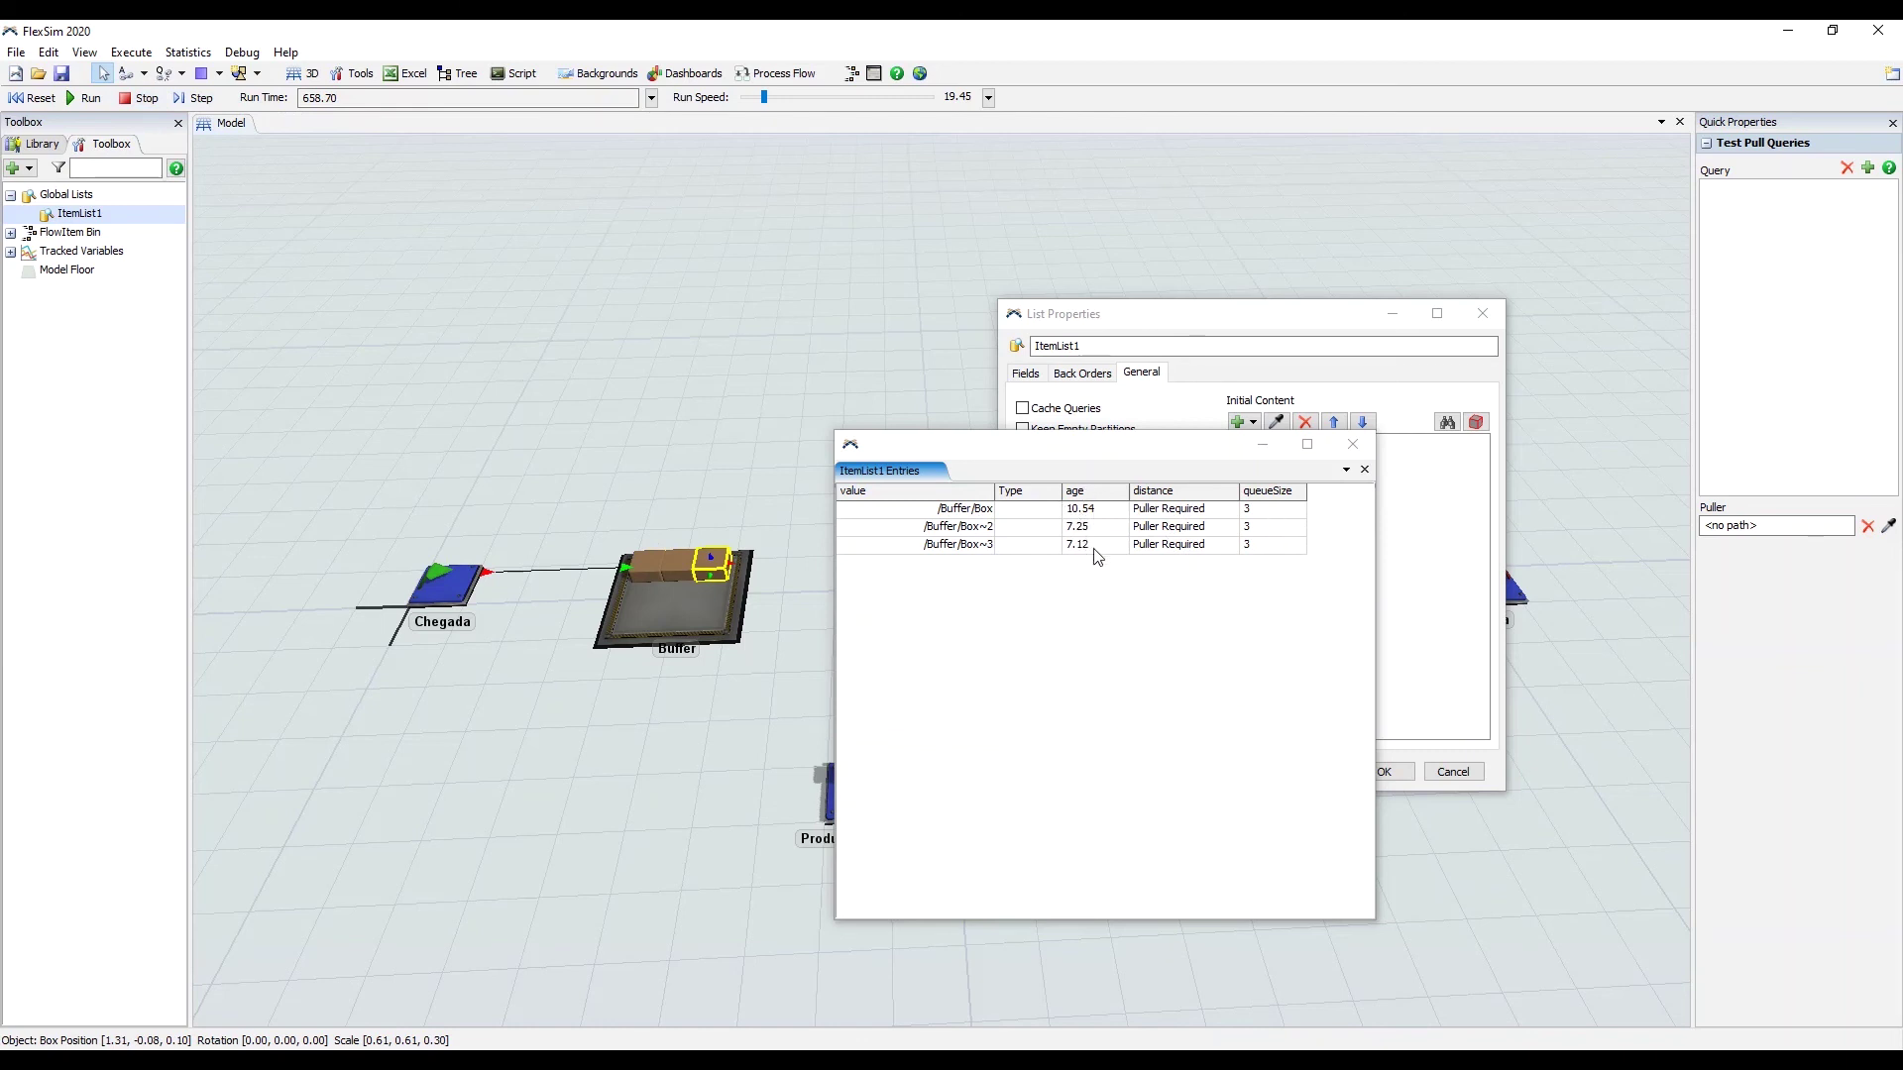
click(1353, 444)
drag(1293, 332, 1299, 340)
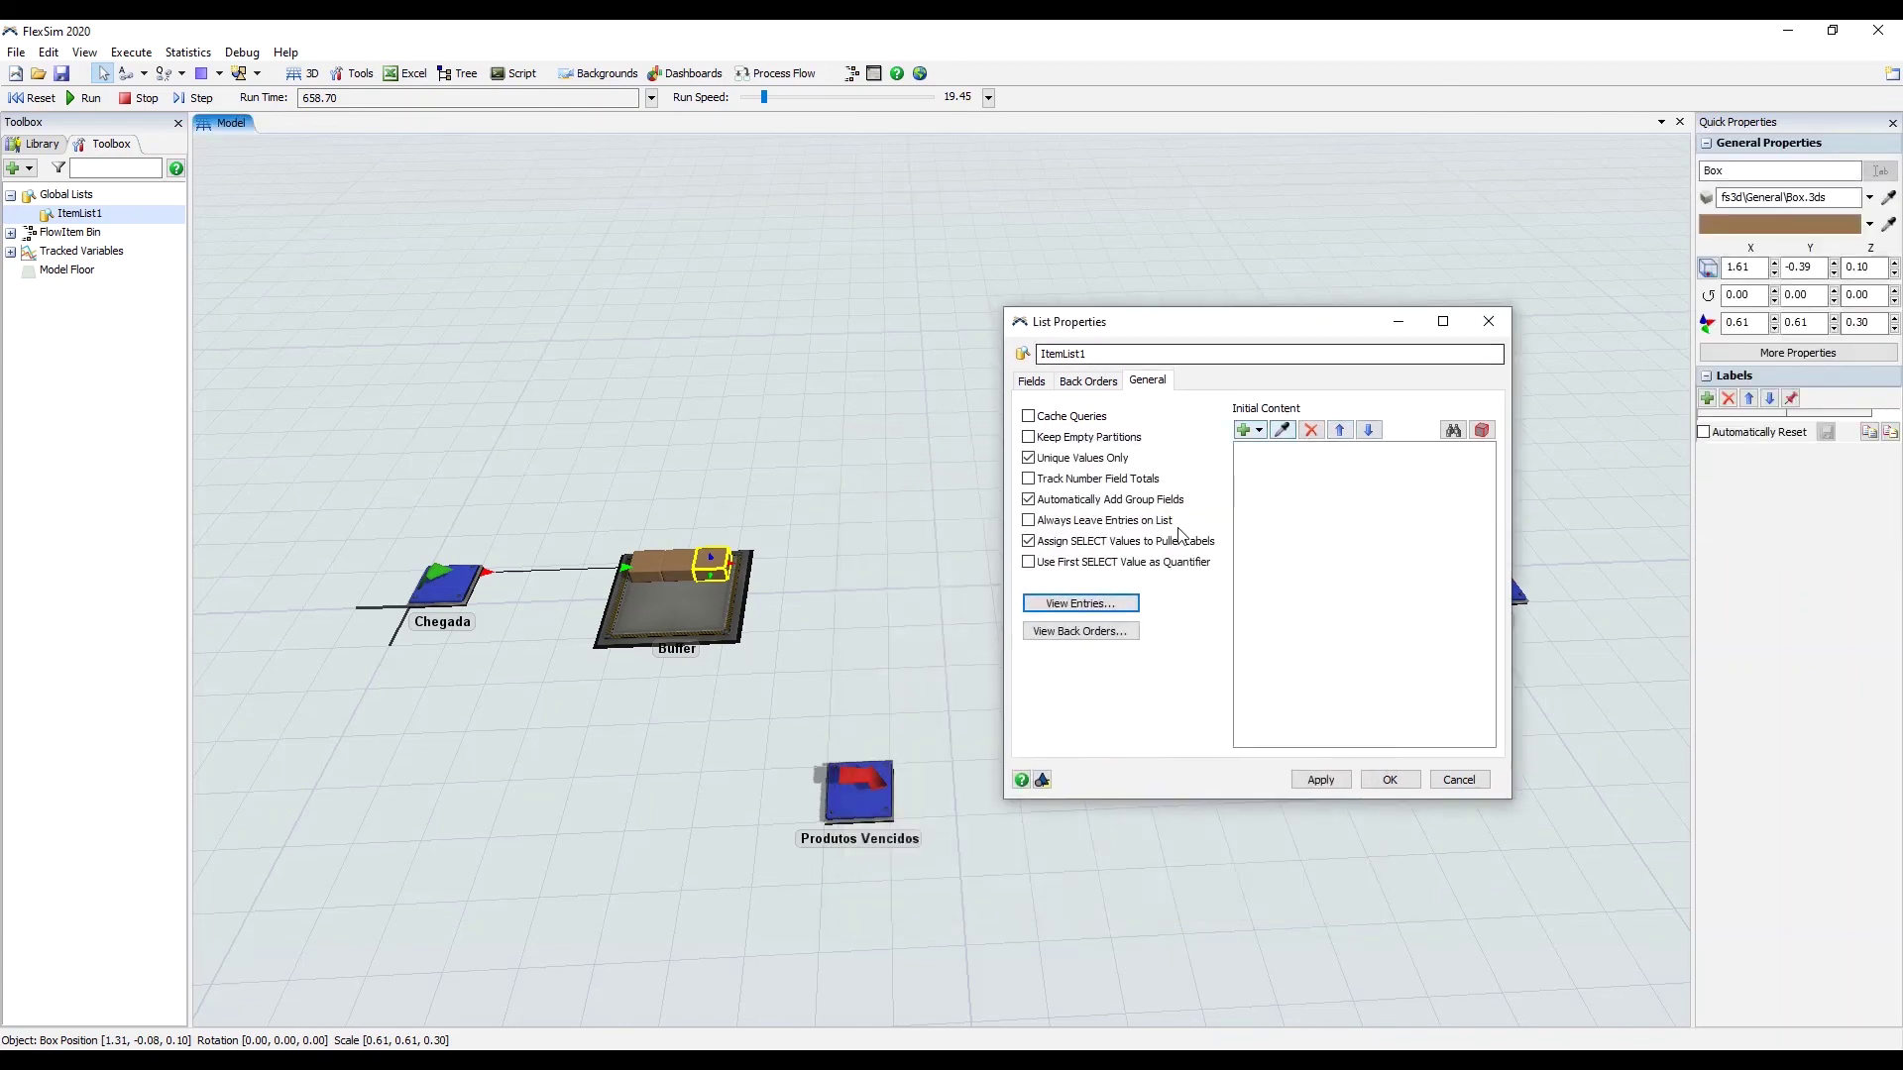
click(1119, 606)
drag(877, 177, 1234, 430)
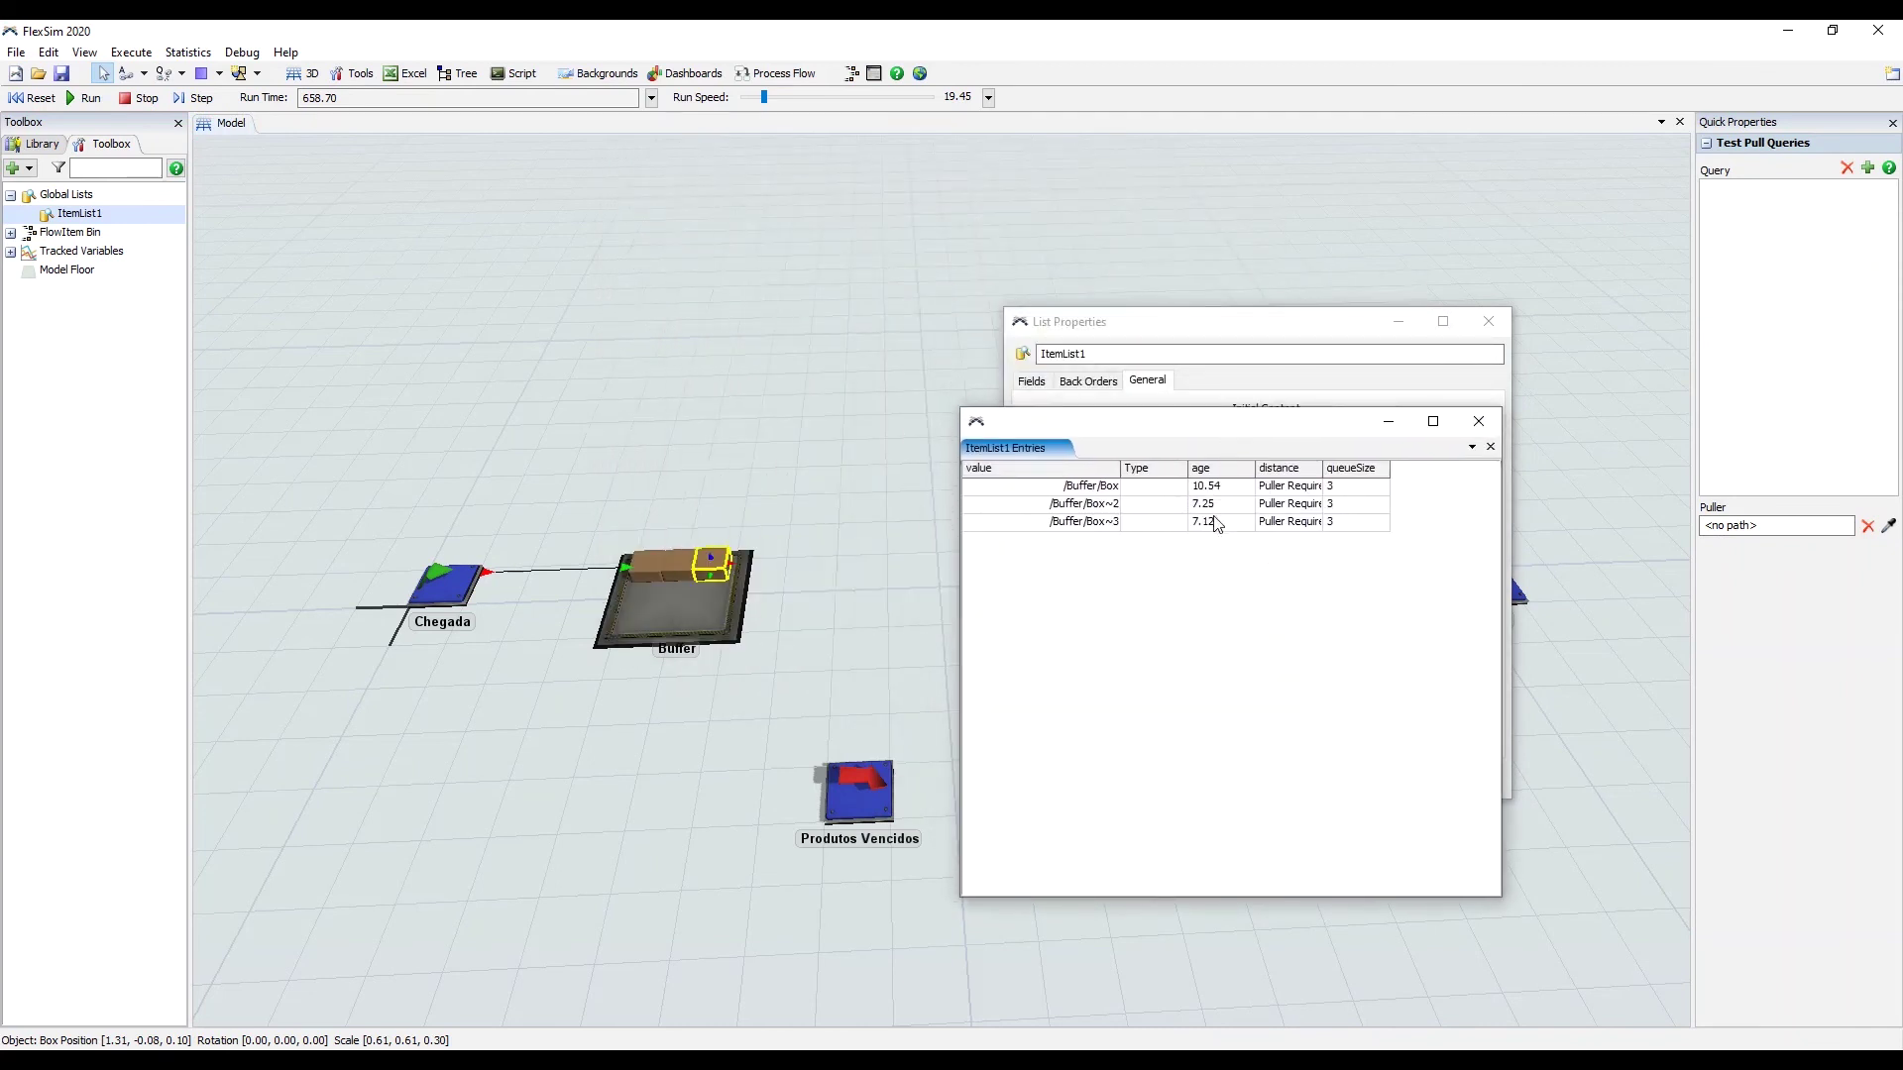
drag(858, 864, 730, 783)
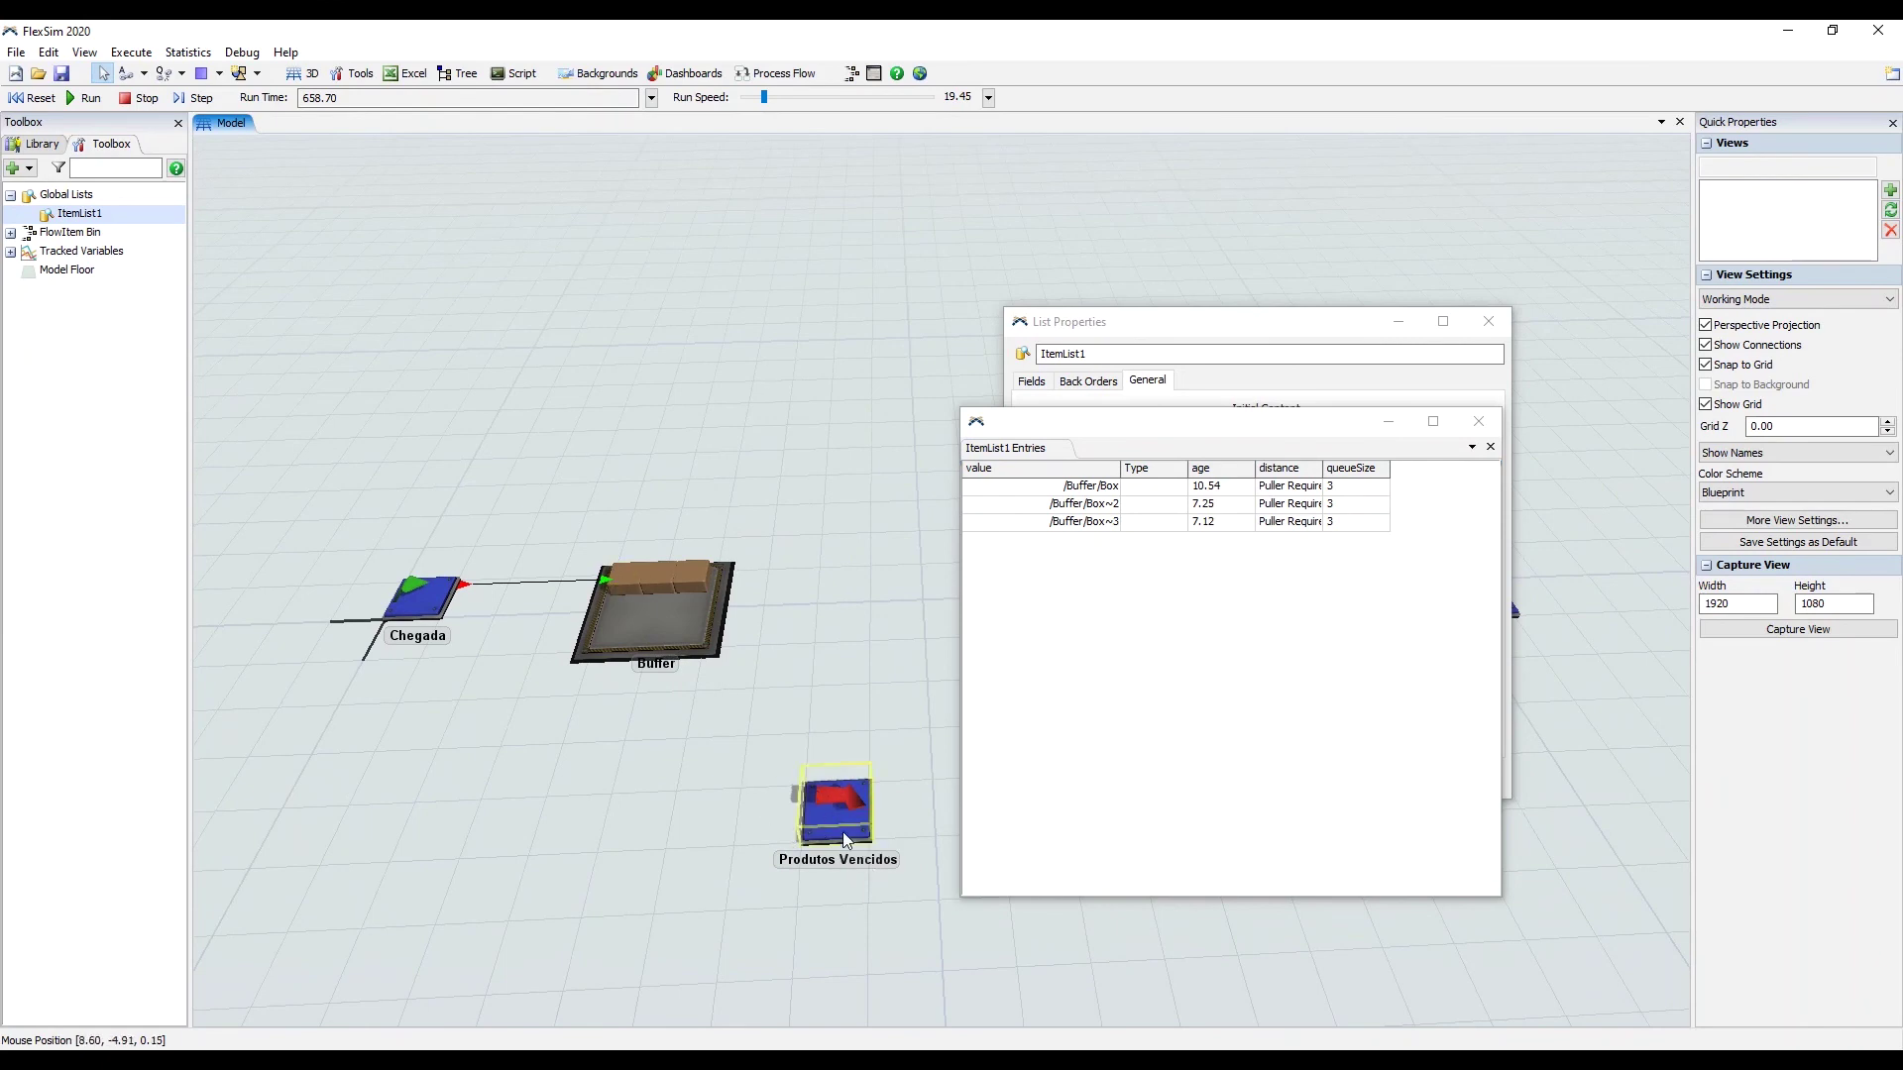
Close the ItemList1 entries and list properties, and reset the model
click(1479, 421)
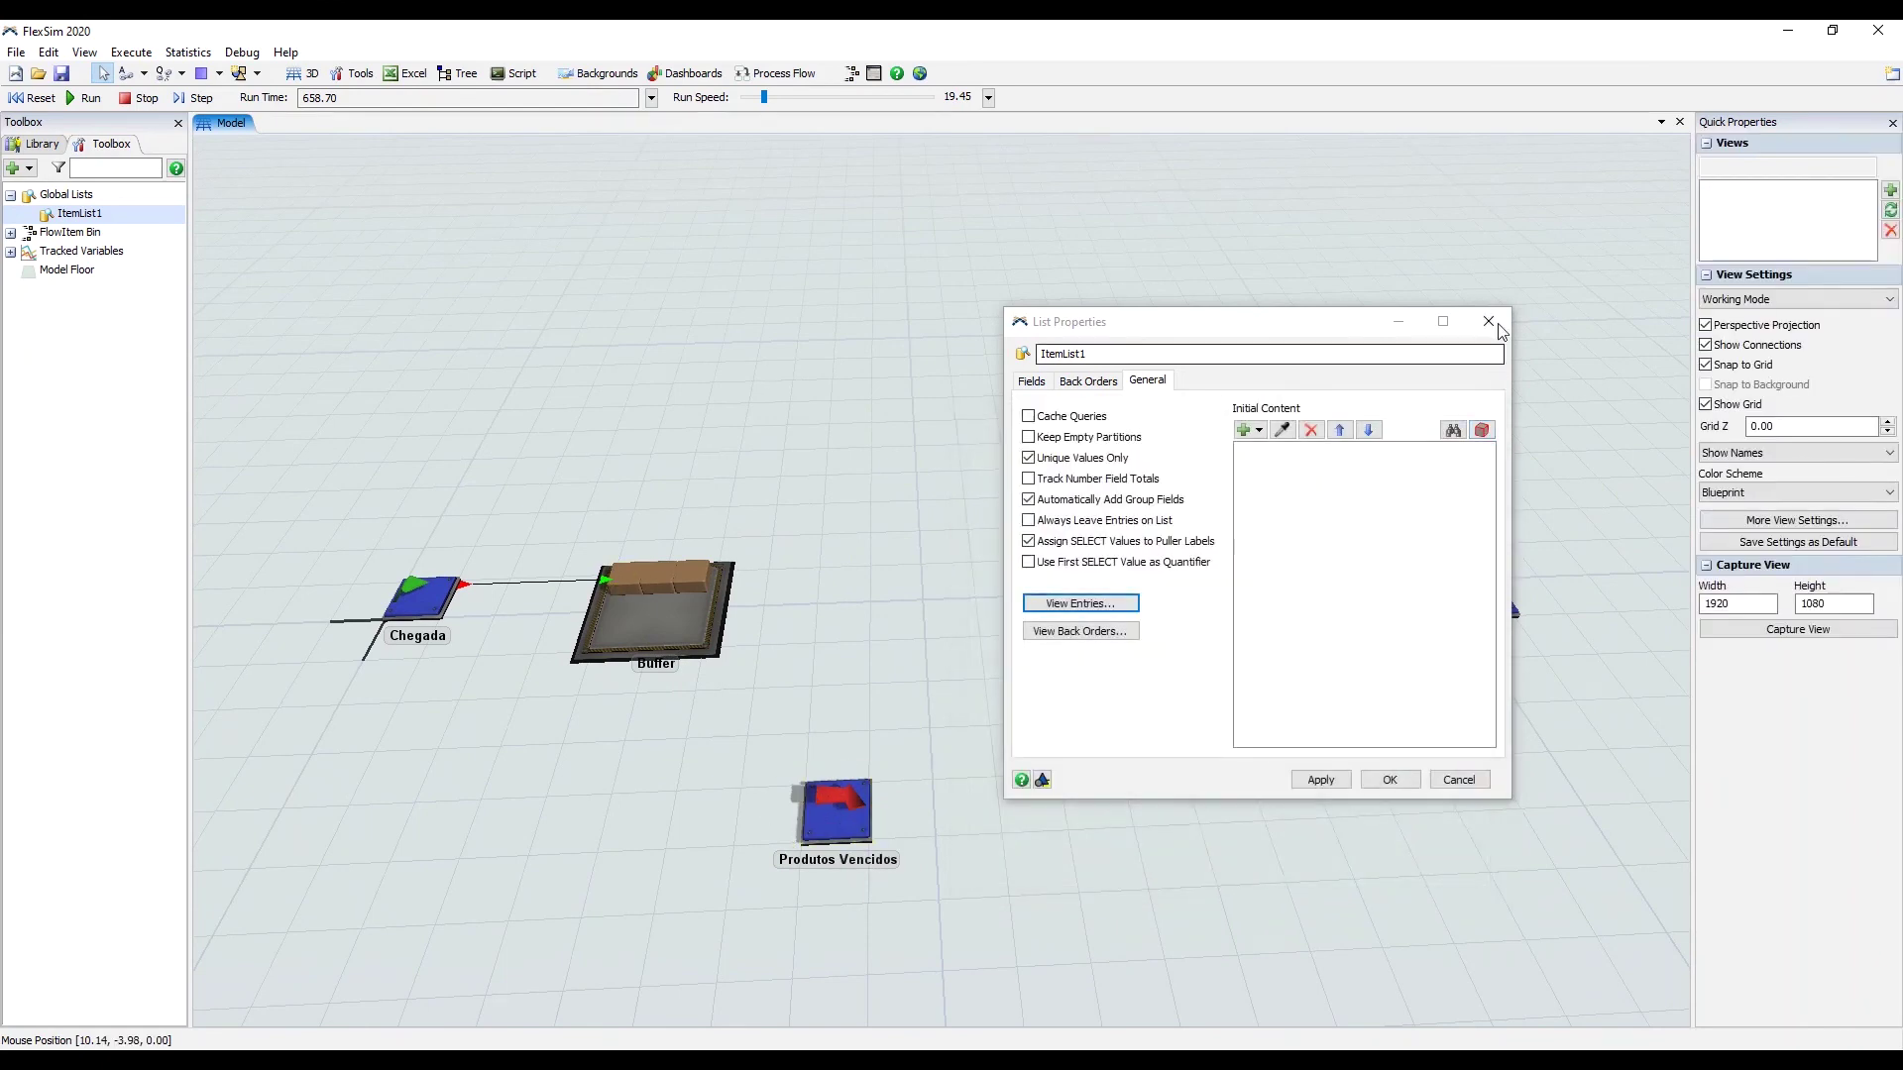
click(1487, 322)
click(39, 97)
drag(871, 644, 964, 661)
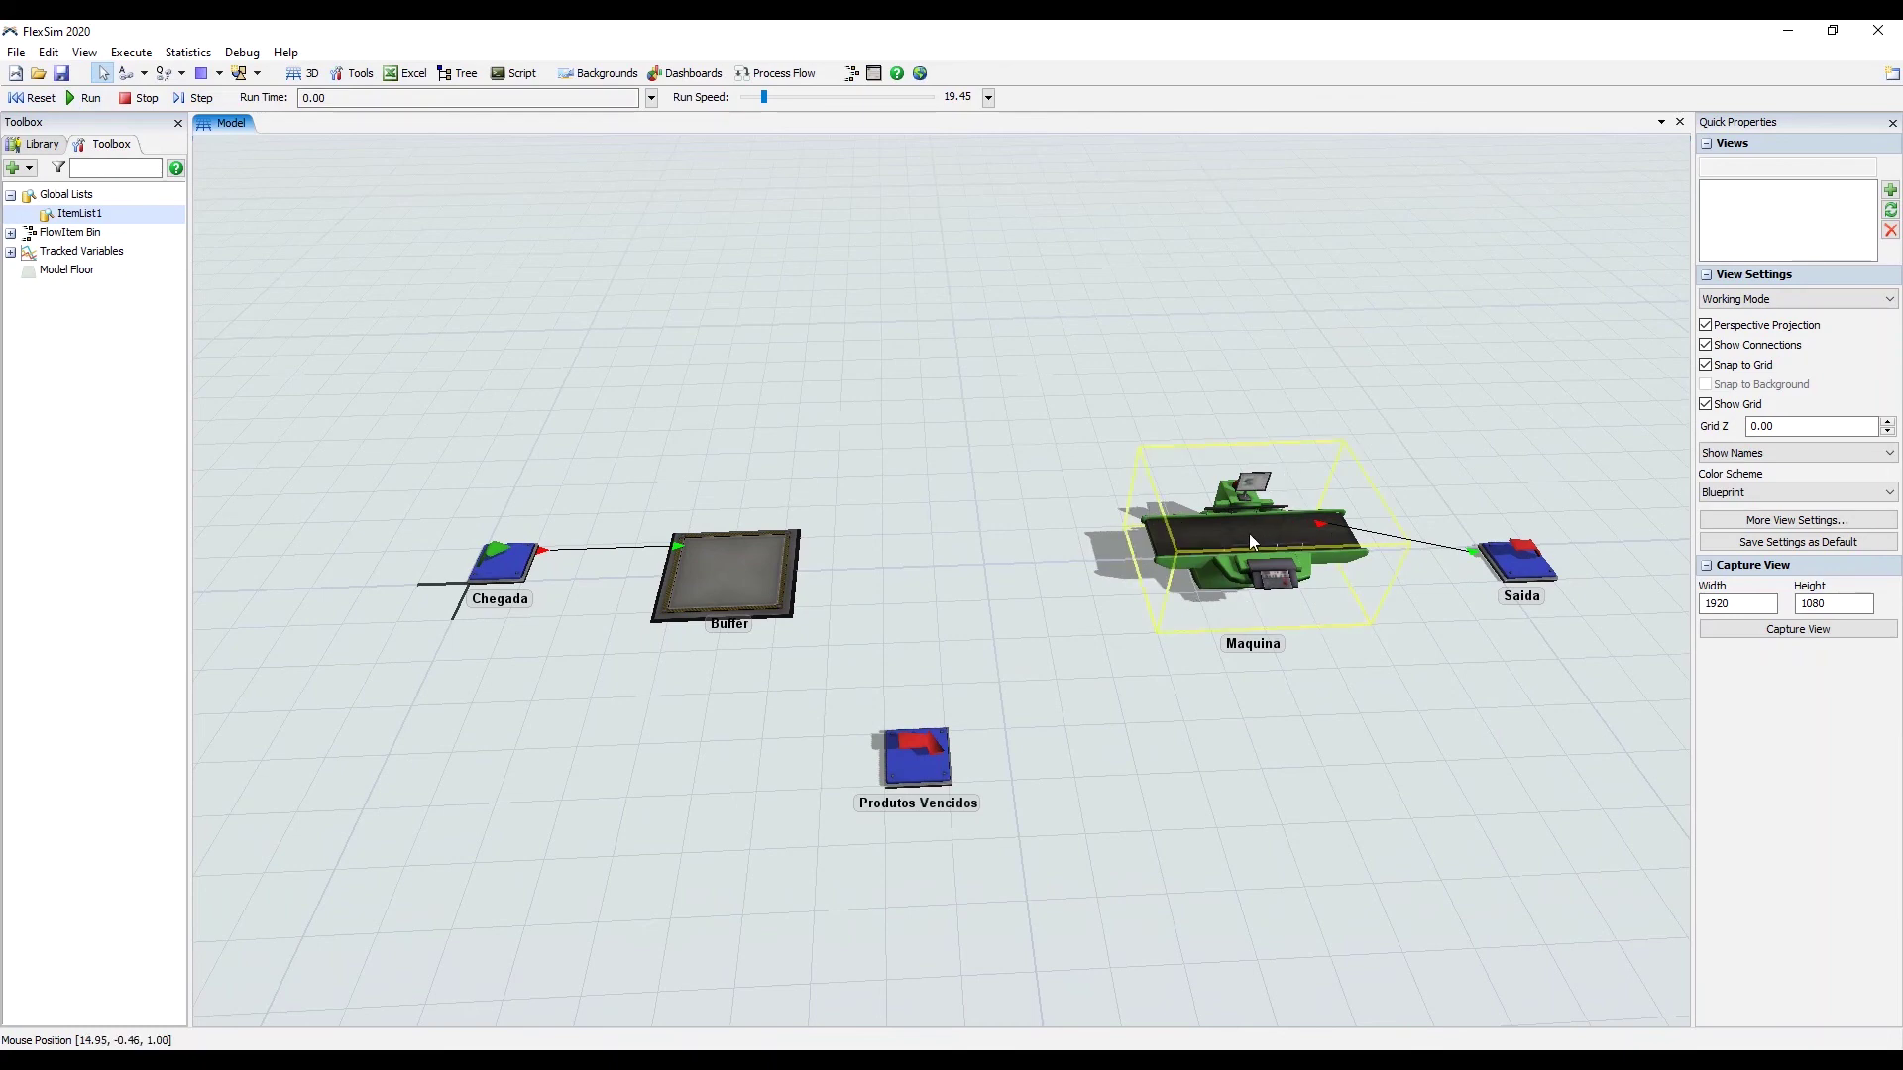
Enable the pull strategy of the Produtos Vencidos sink and make it pull from the item list ItemList1
double_click(914, 759)
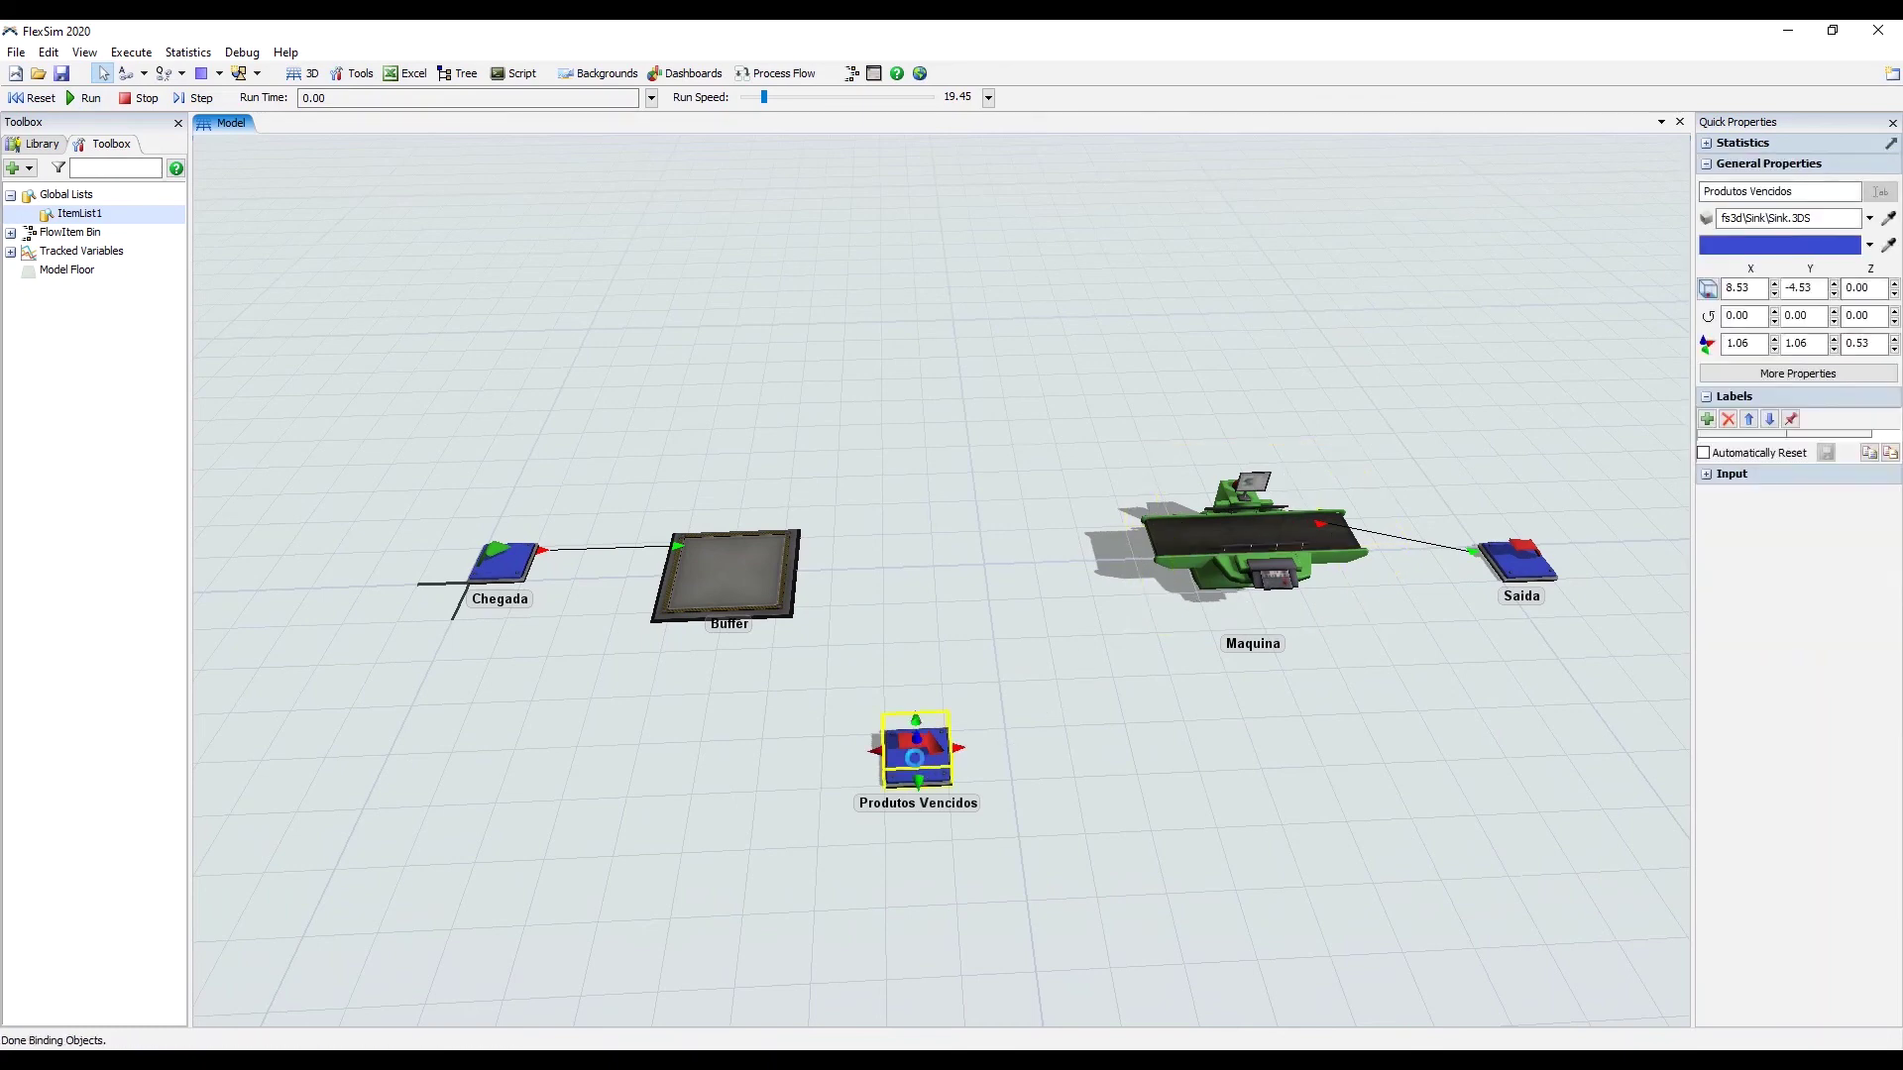
drag(748, 146, 1287, 344)
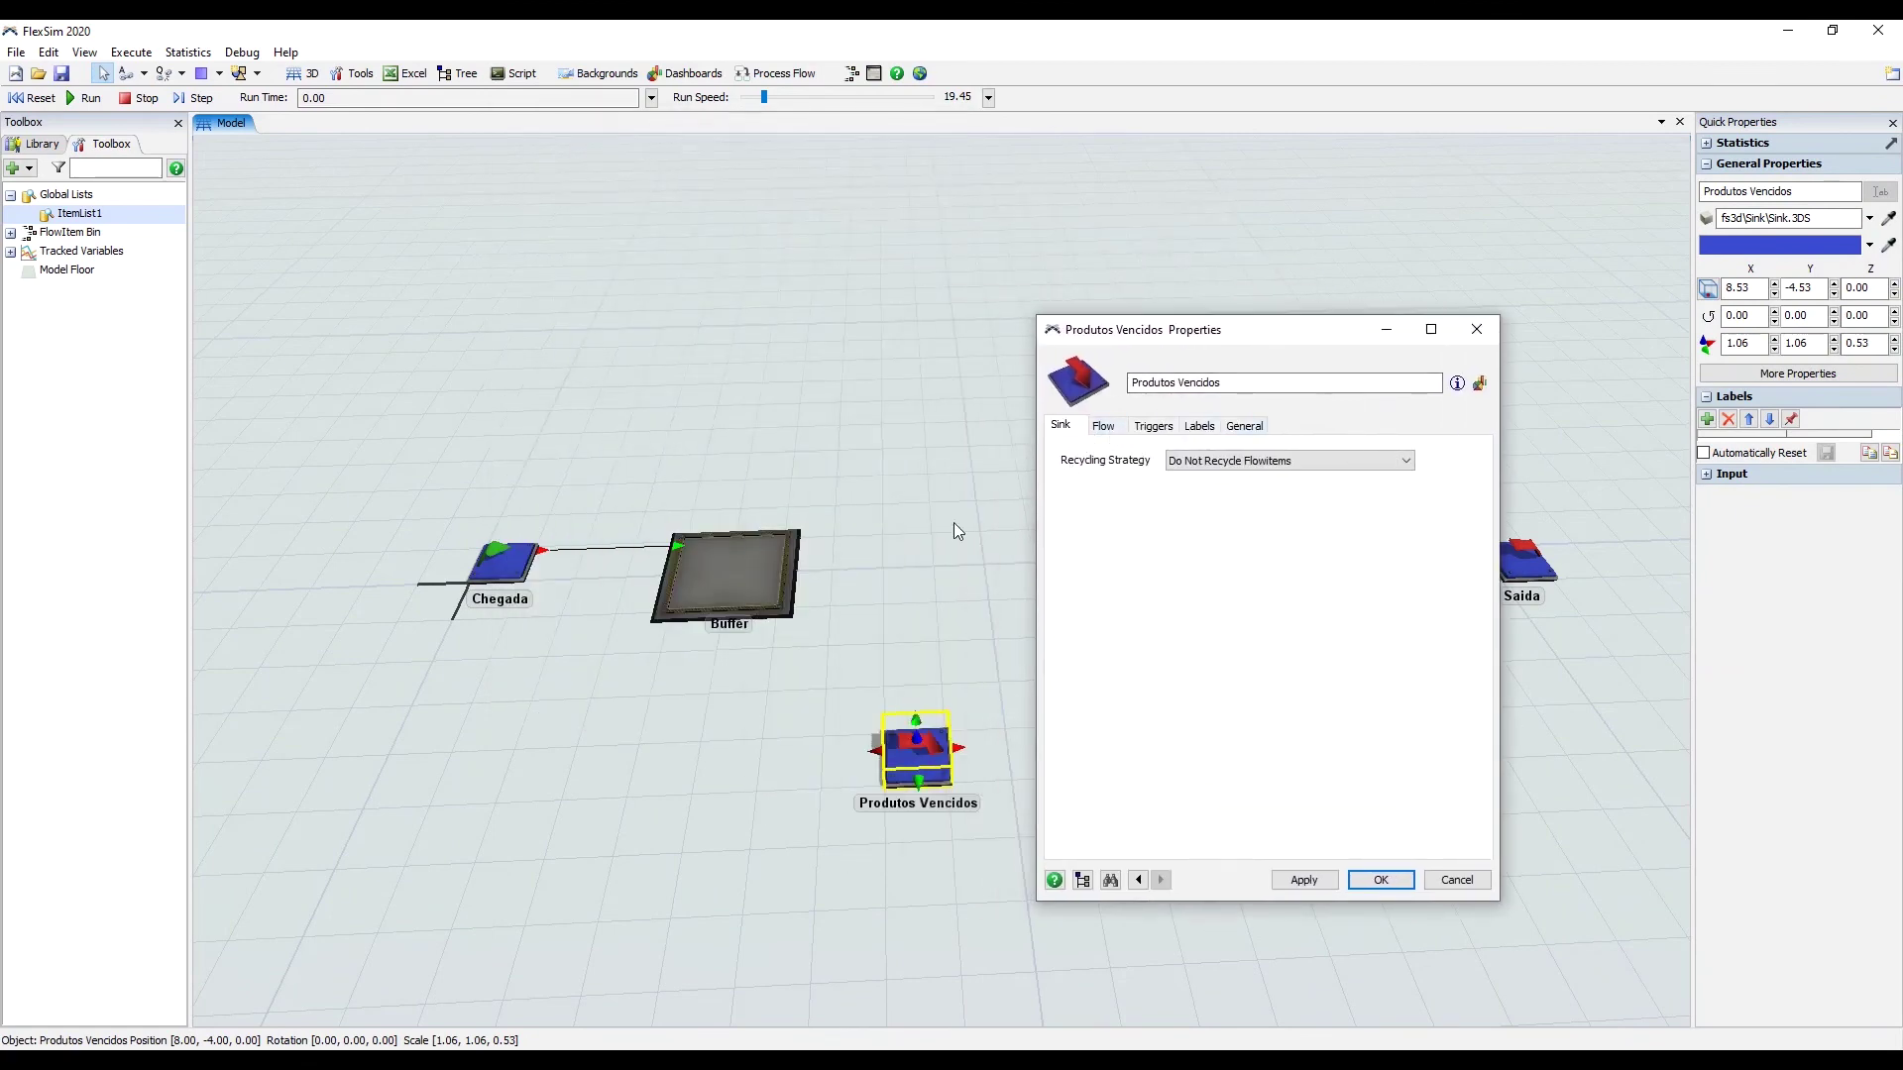
click(1104, 427)
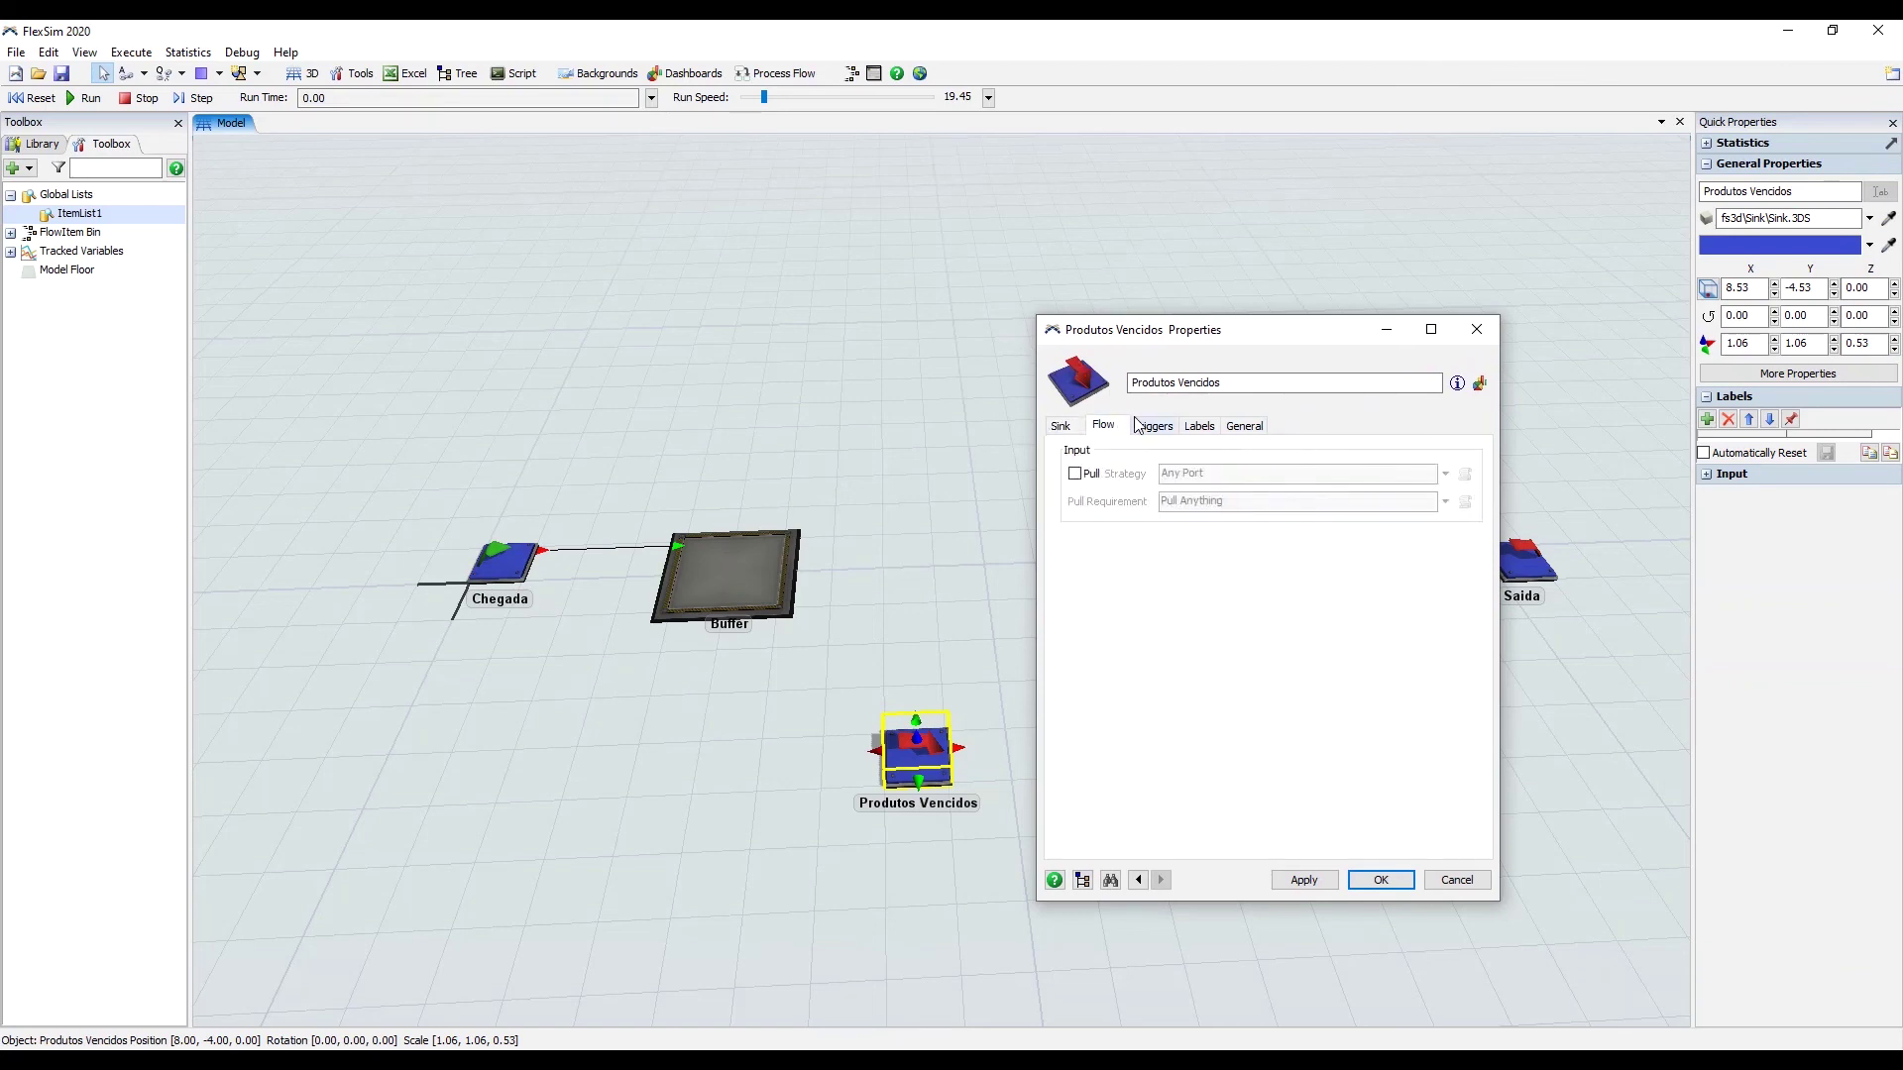
click(1075, 475)
click(1445, 473)
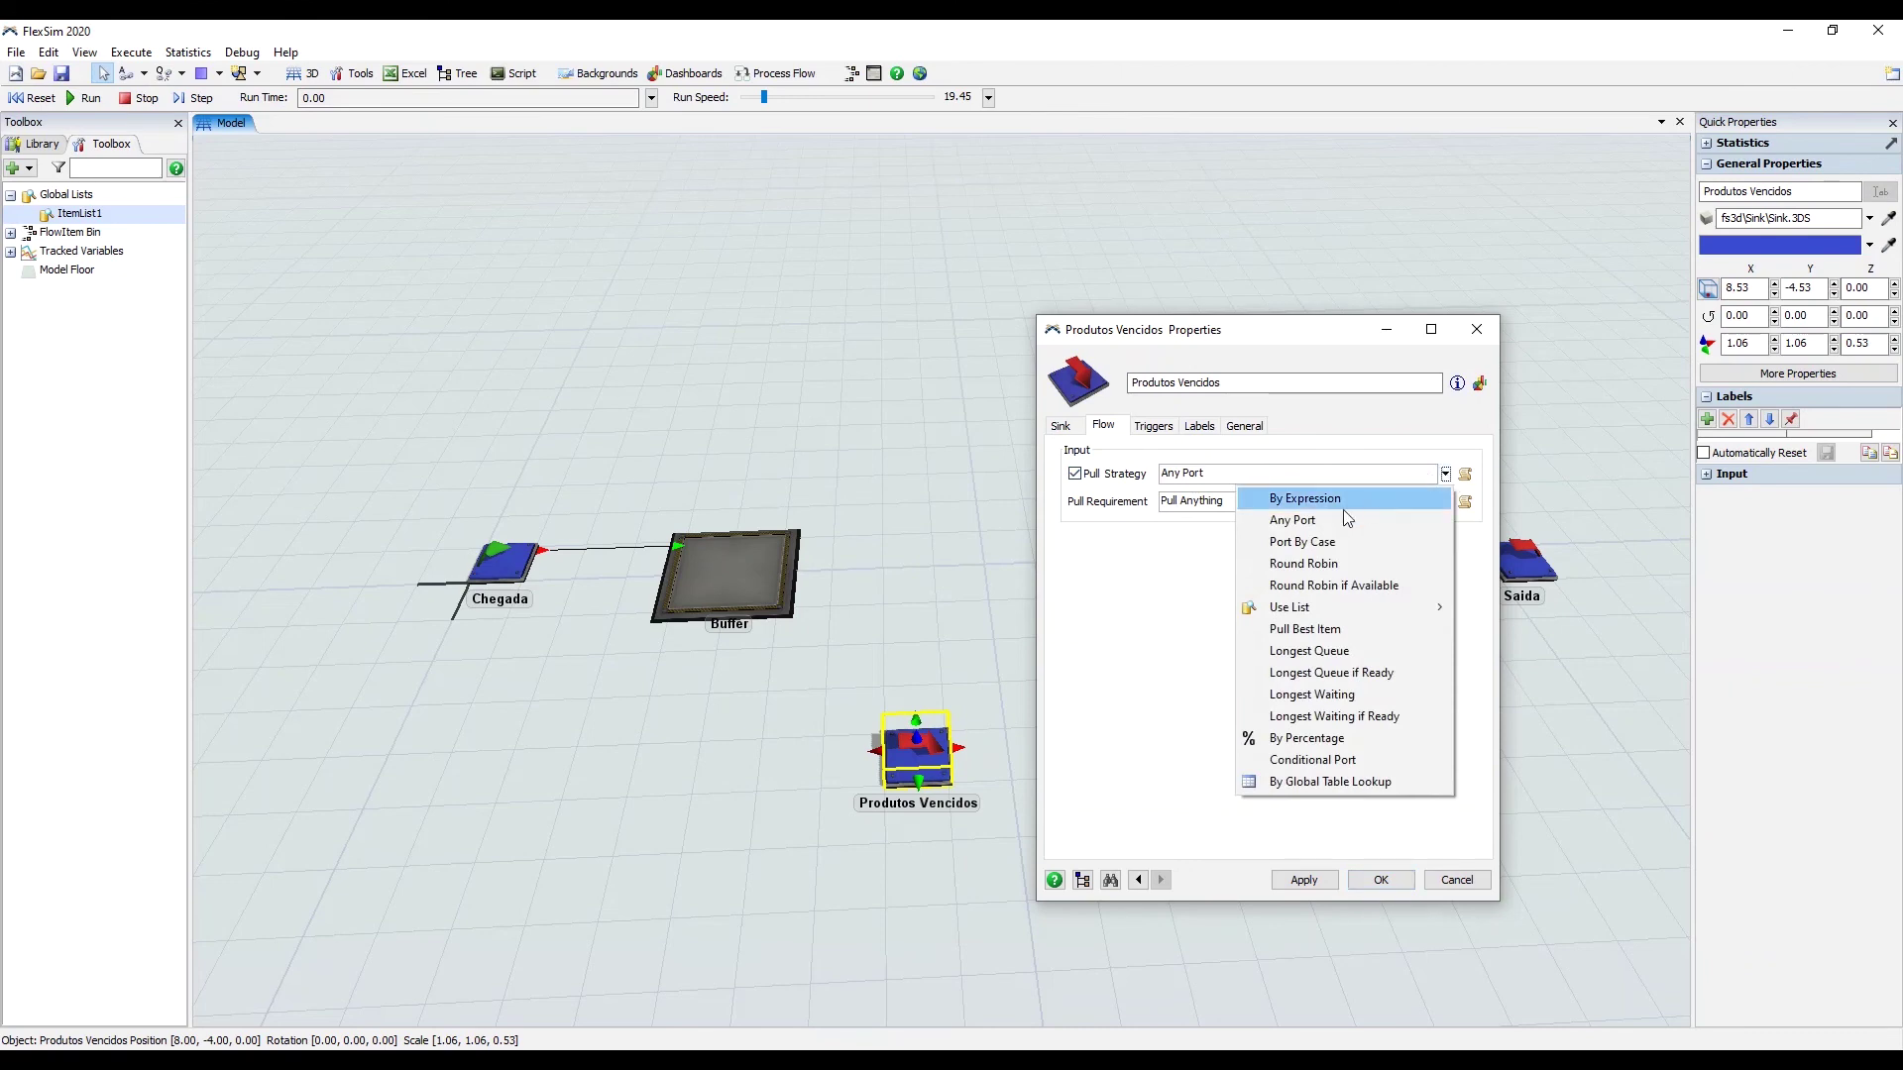
mouse_move(1321, 614)
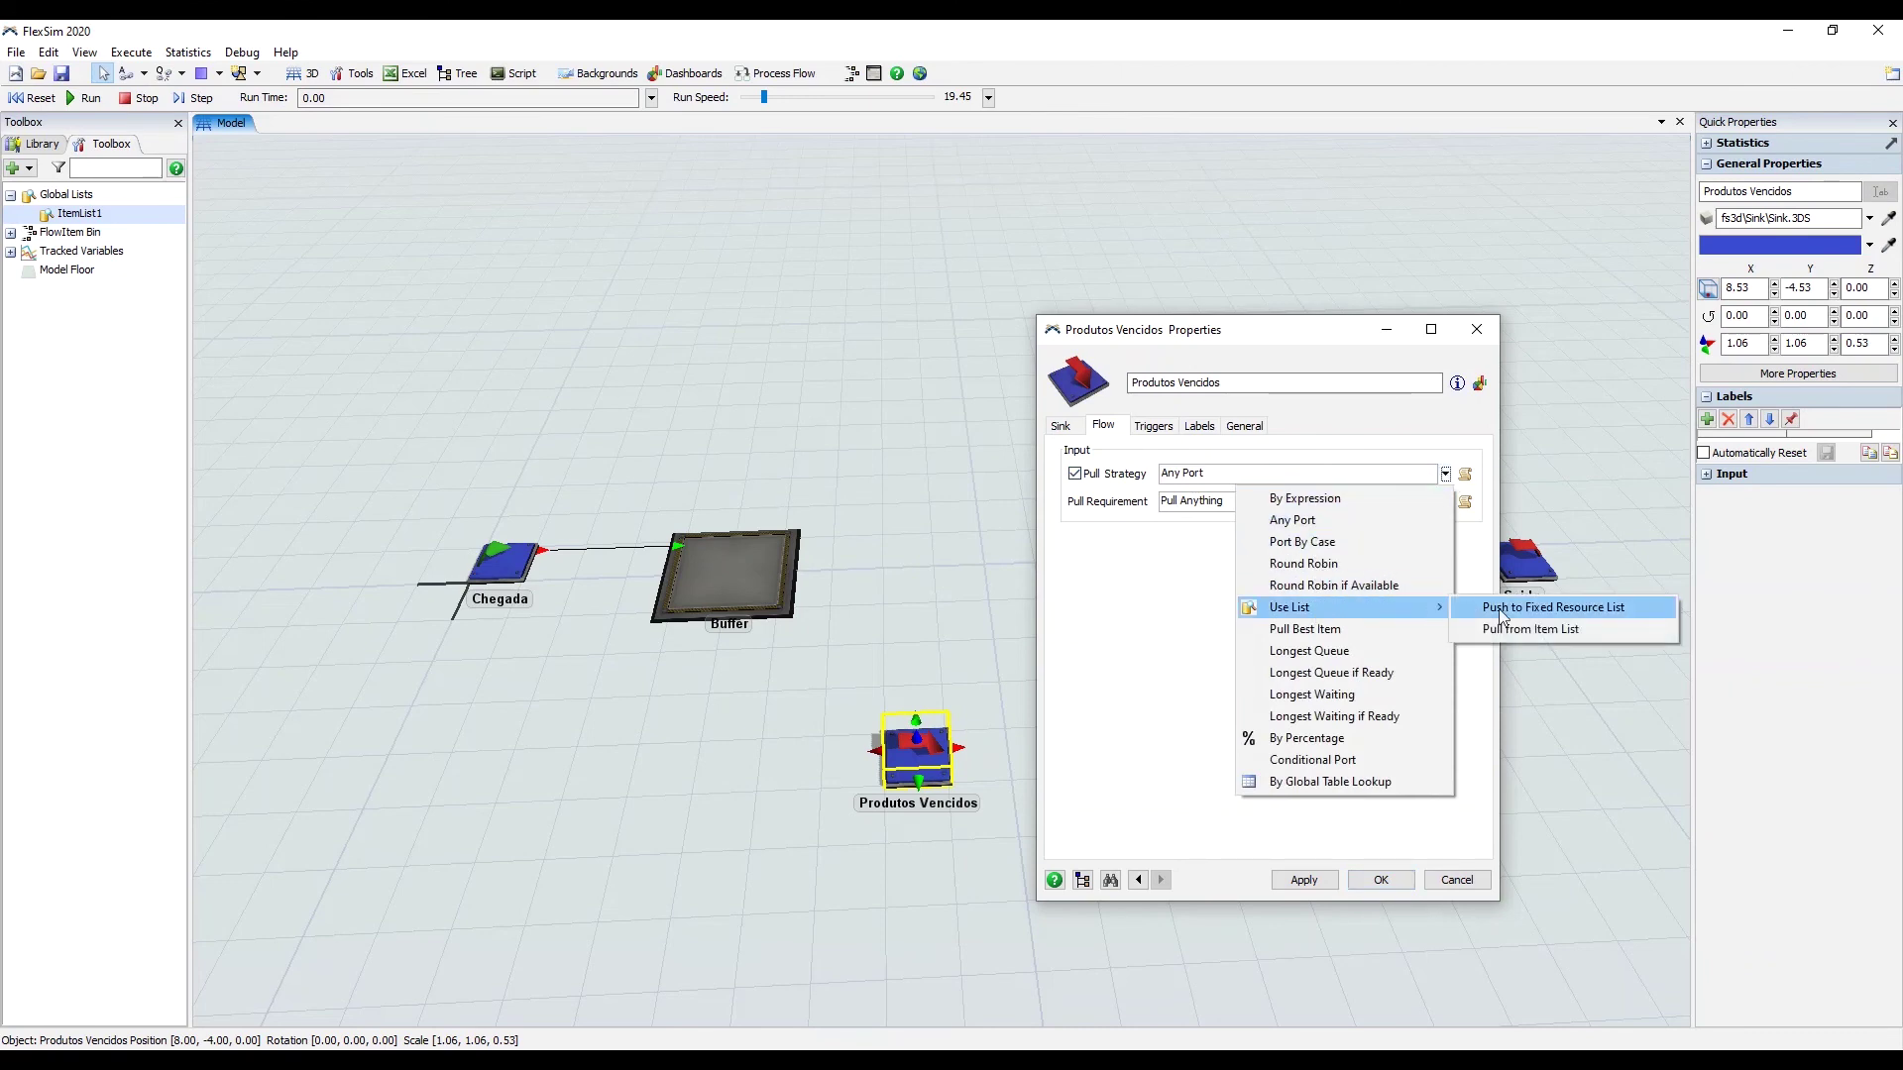
click(1562, 631)
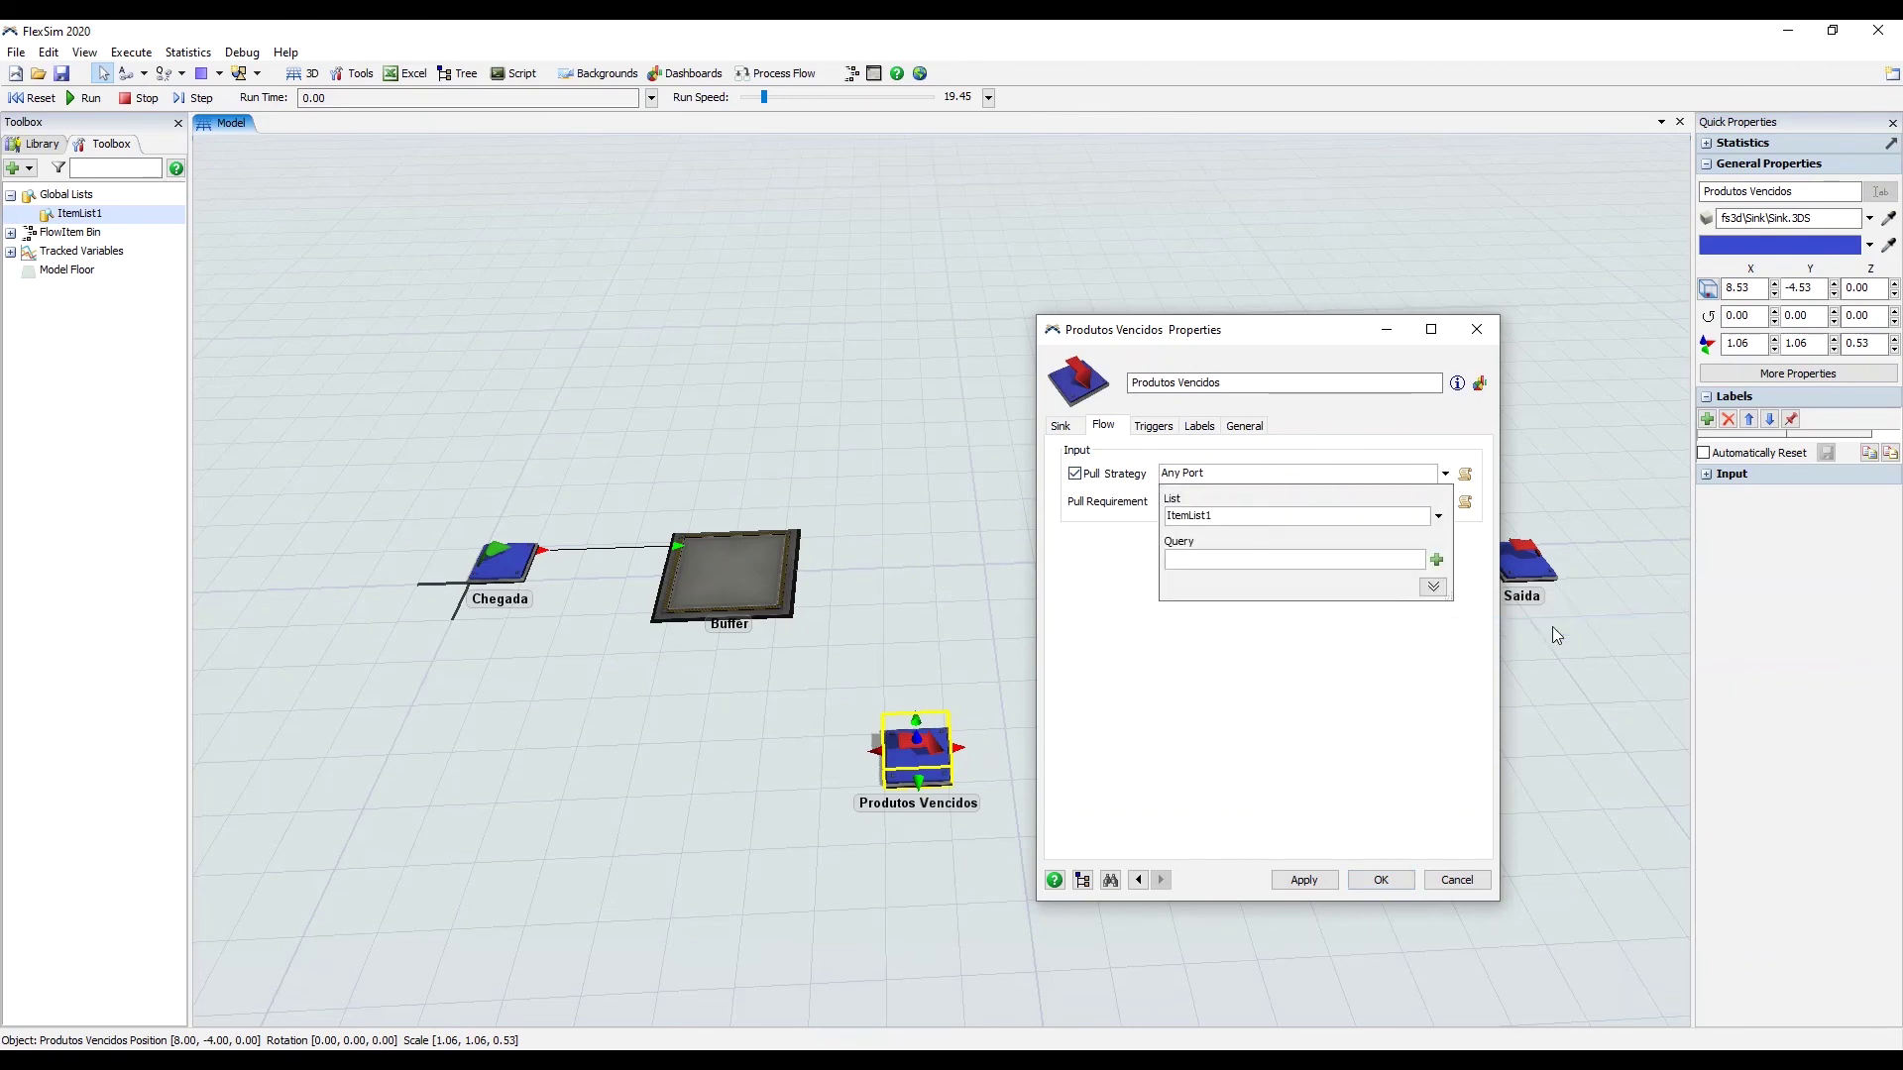
double_click(1239, 515)
click(1236, 516)
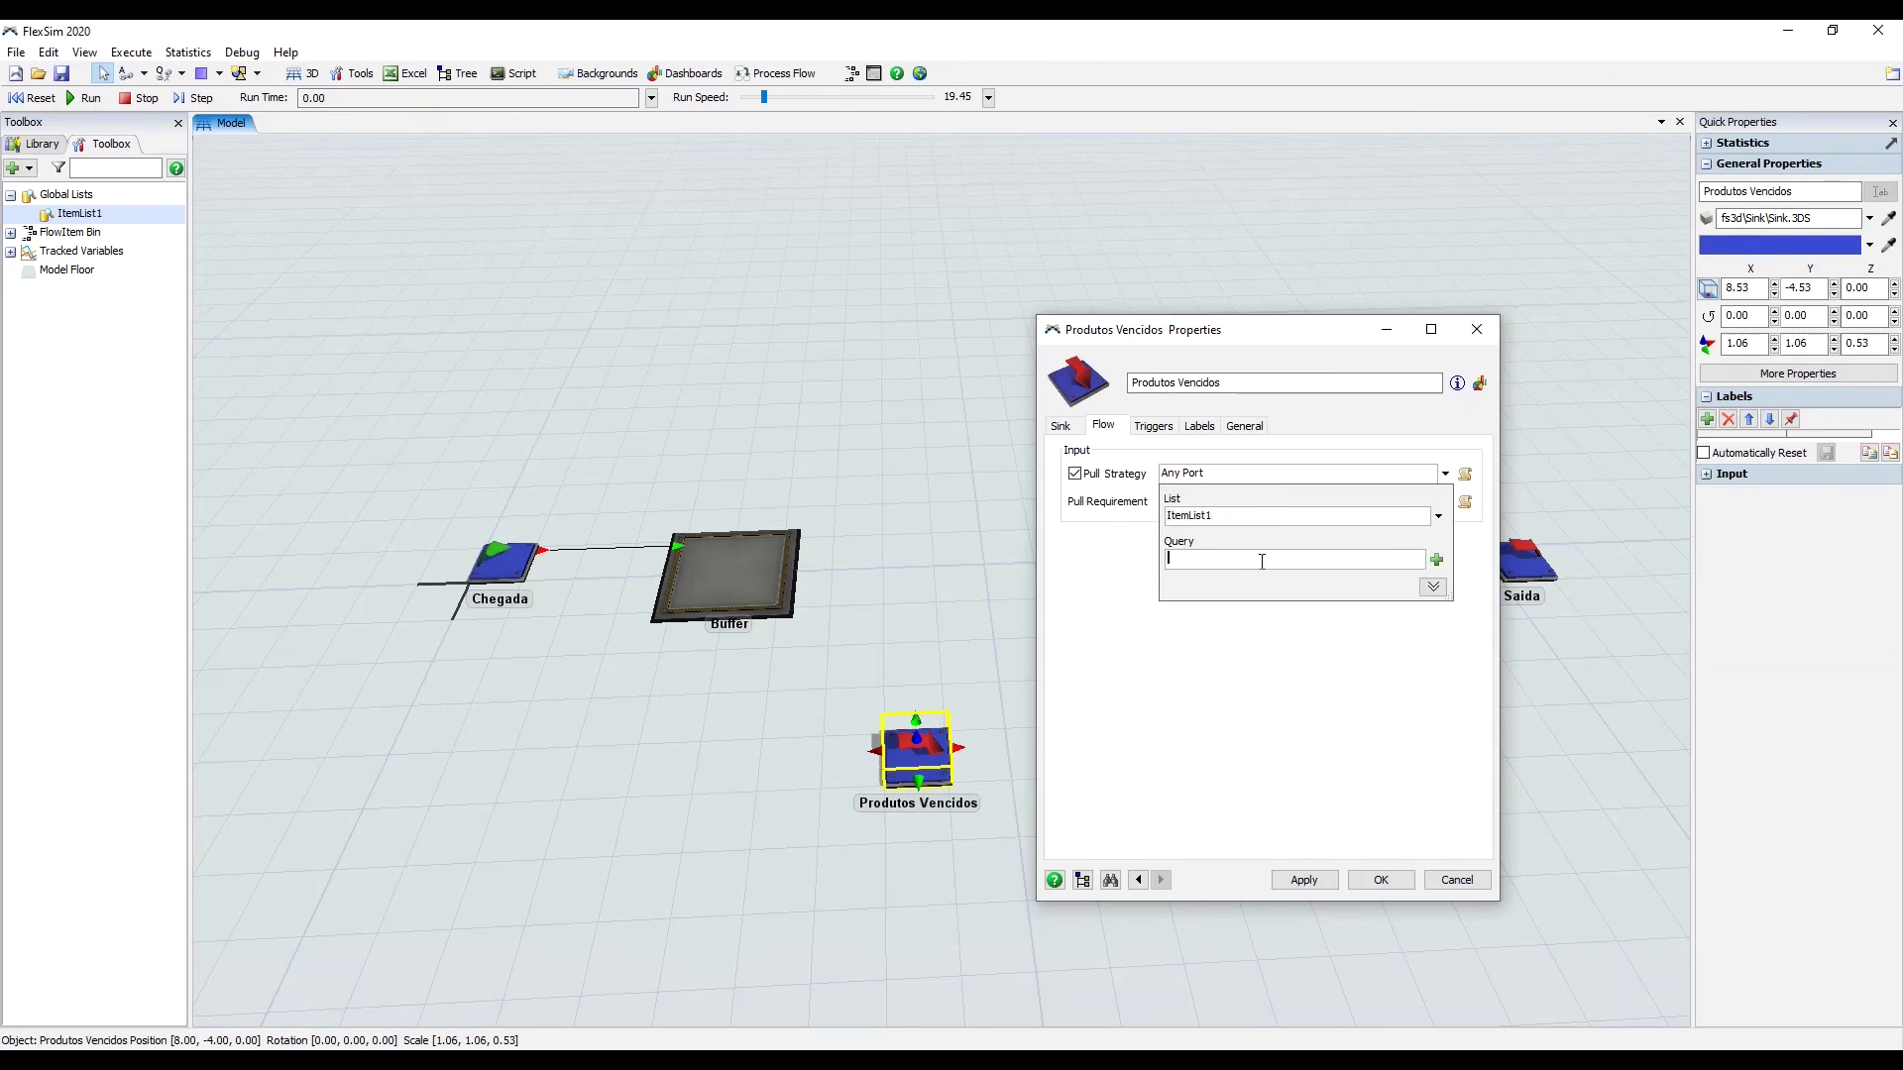
Filter the sink's pull query with WHERE age > 200 and accept its properties
click(1399, 558)
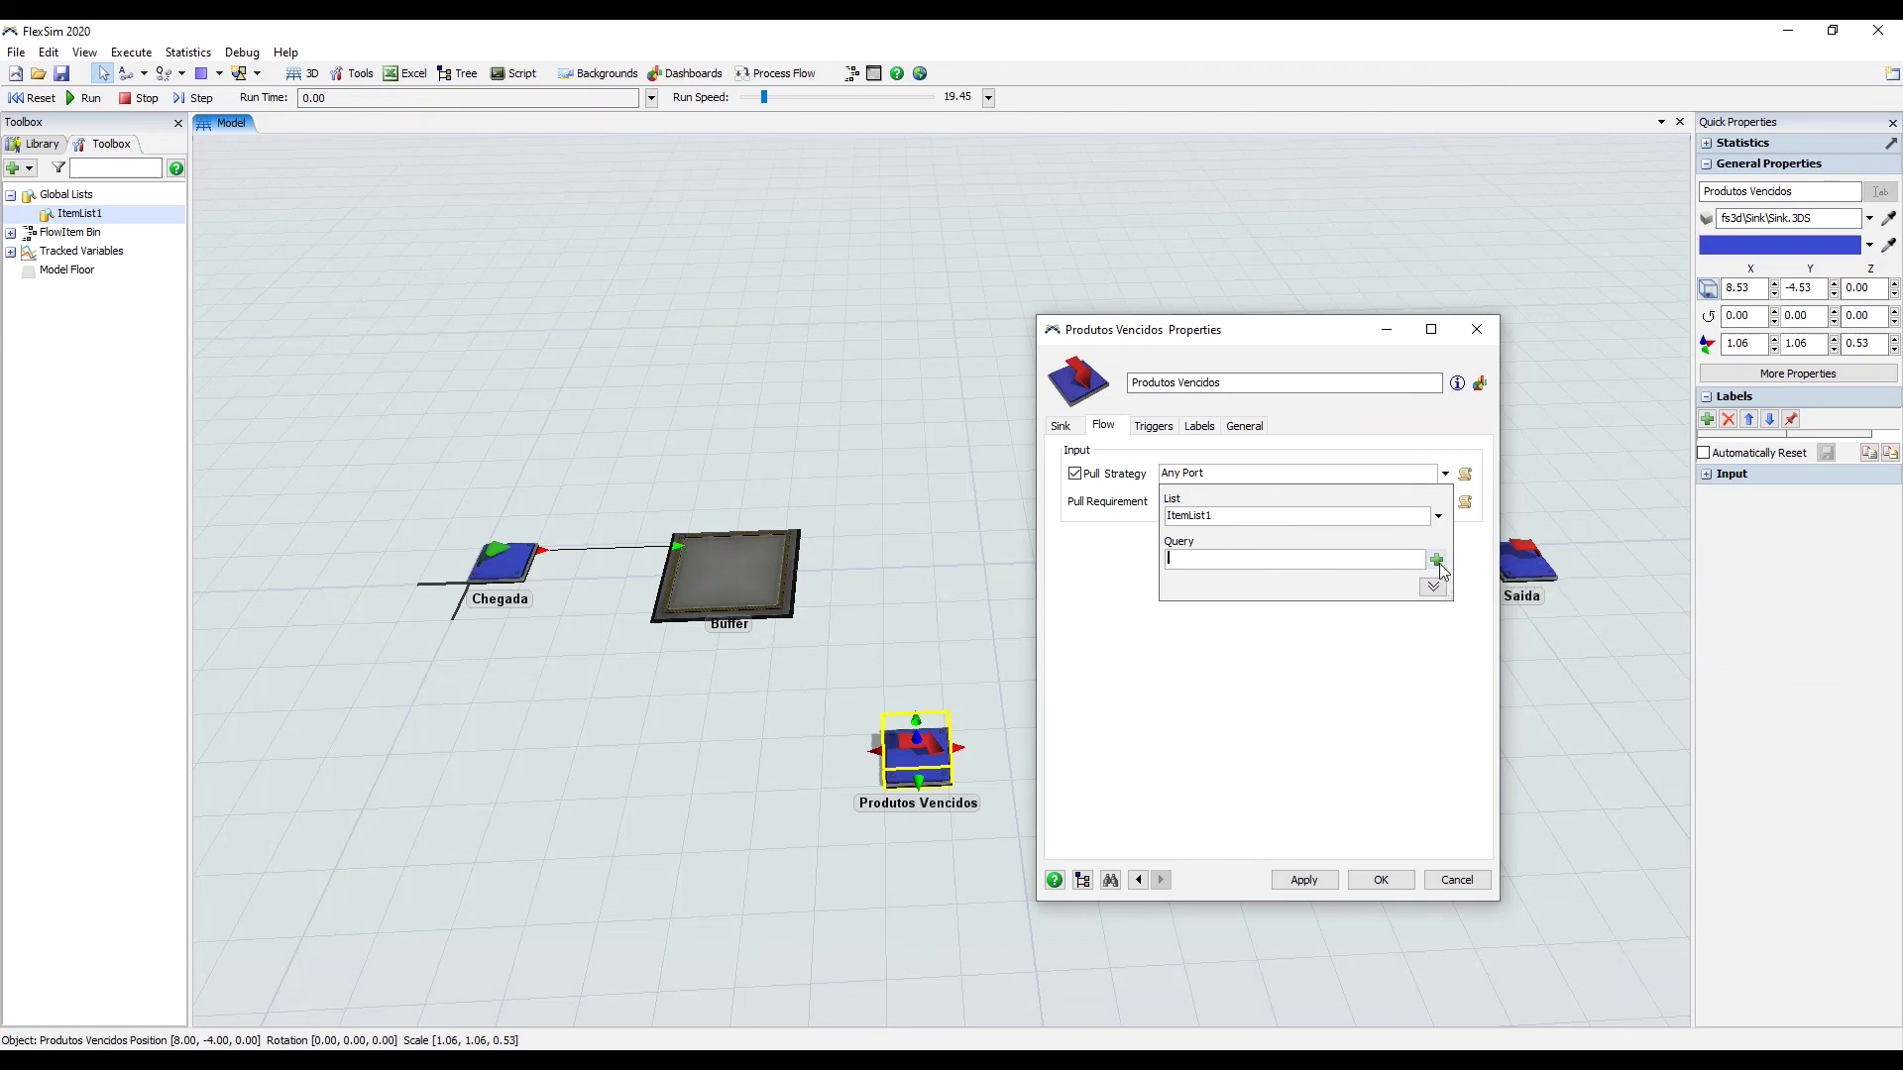
click(1437, 561)
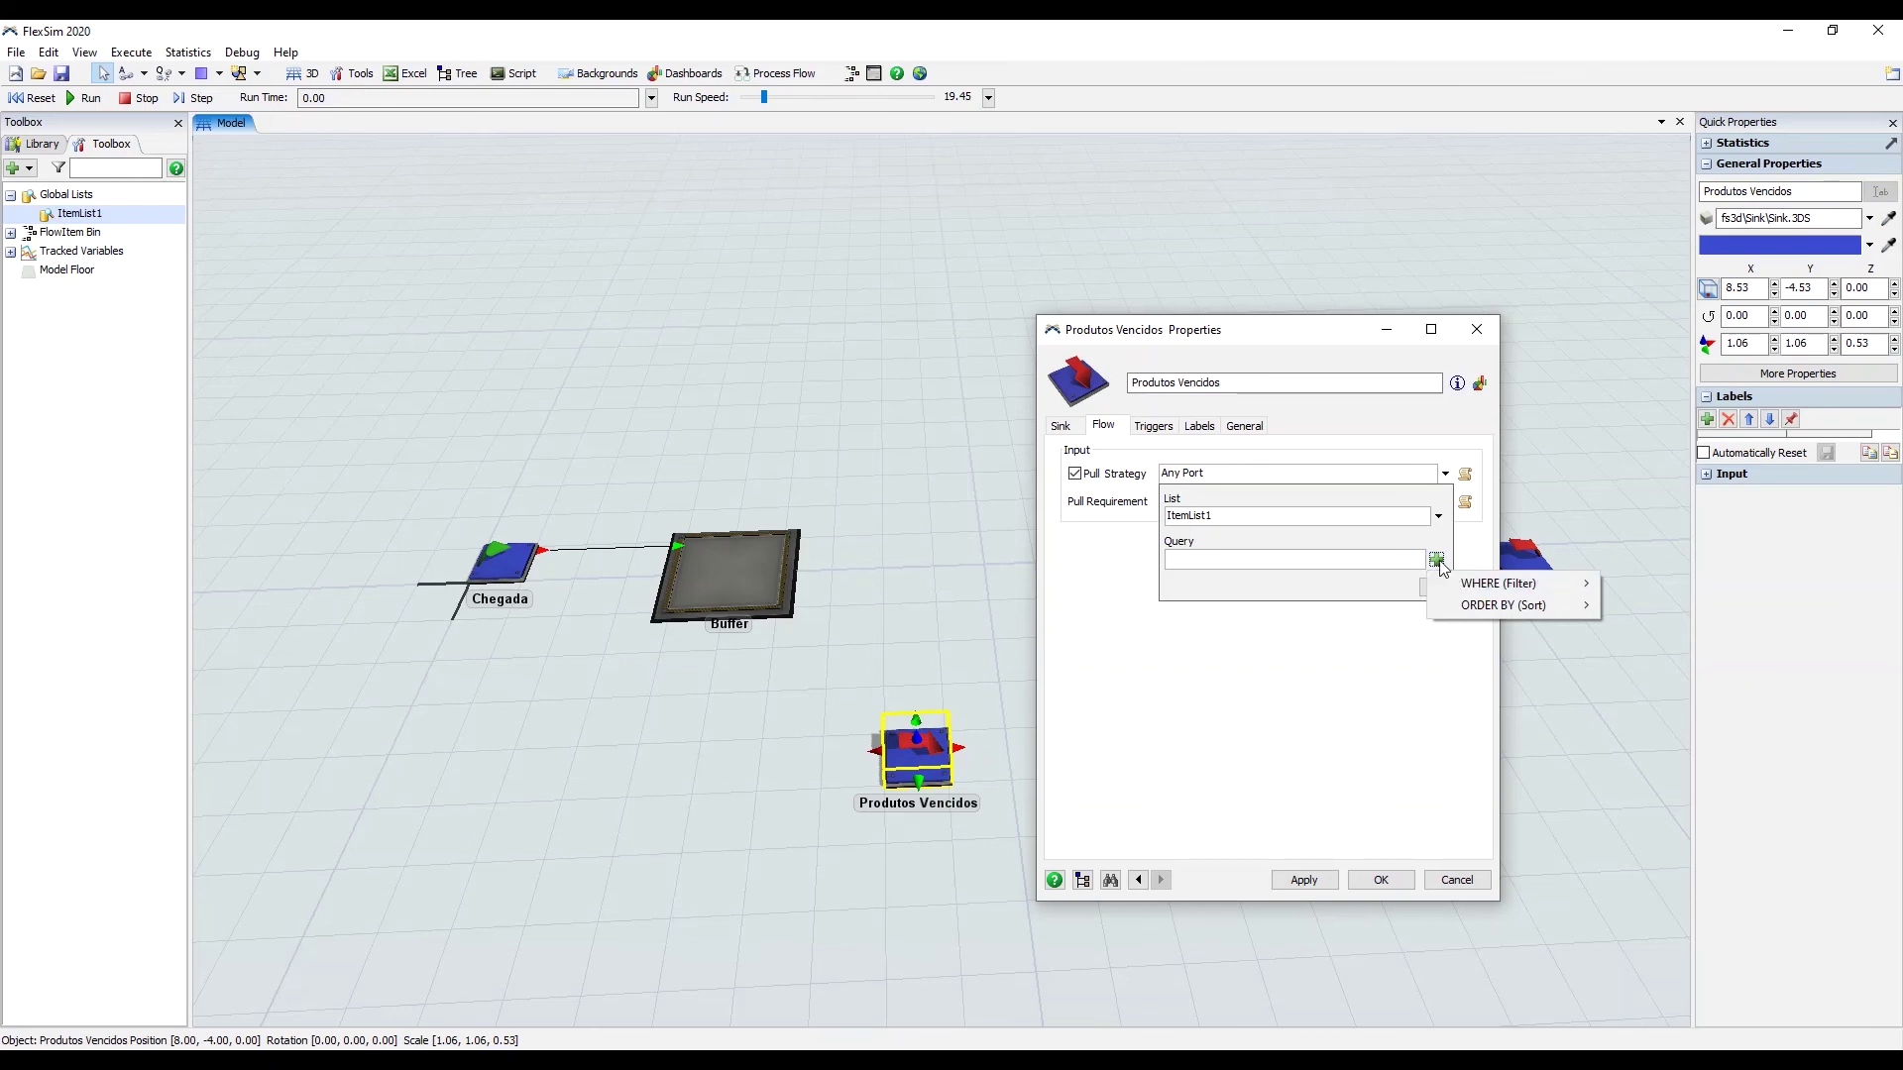
mouse_move(1486, 584)
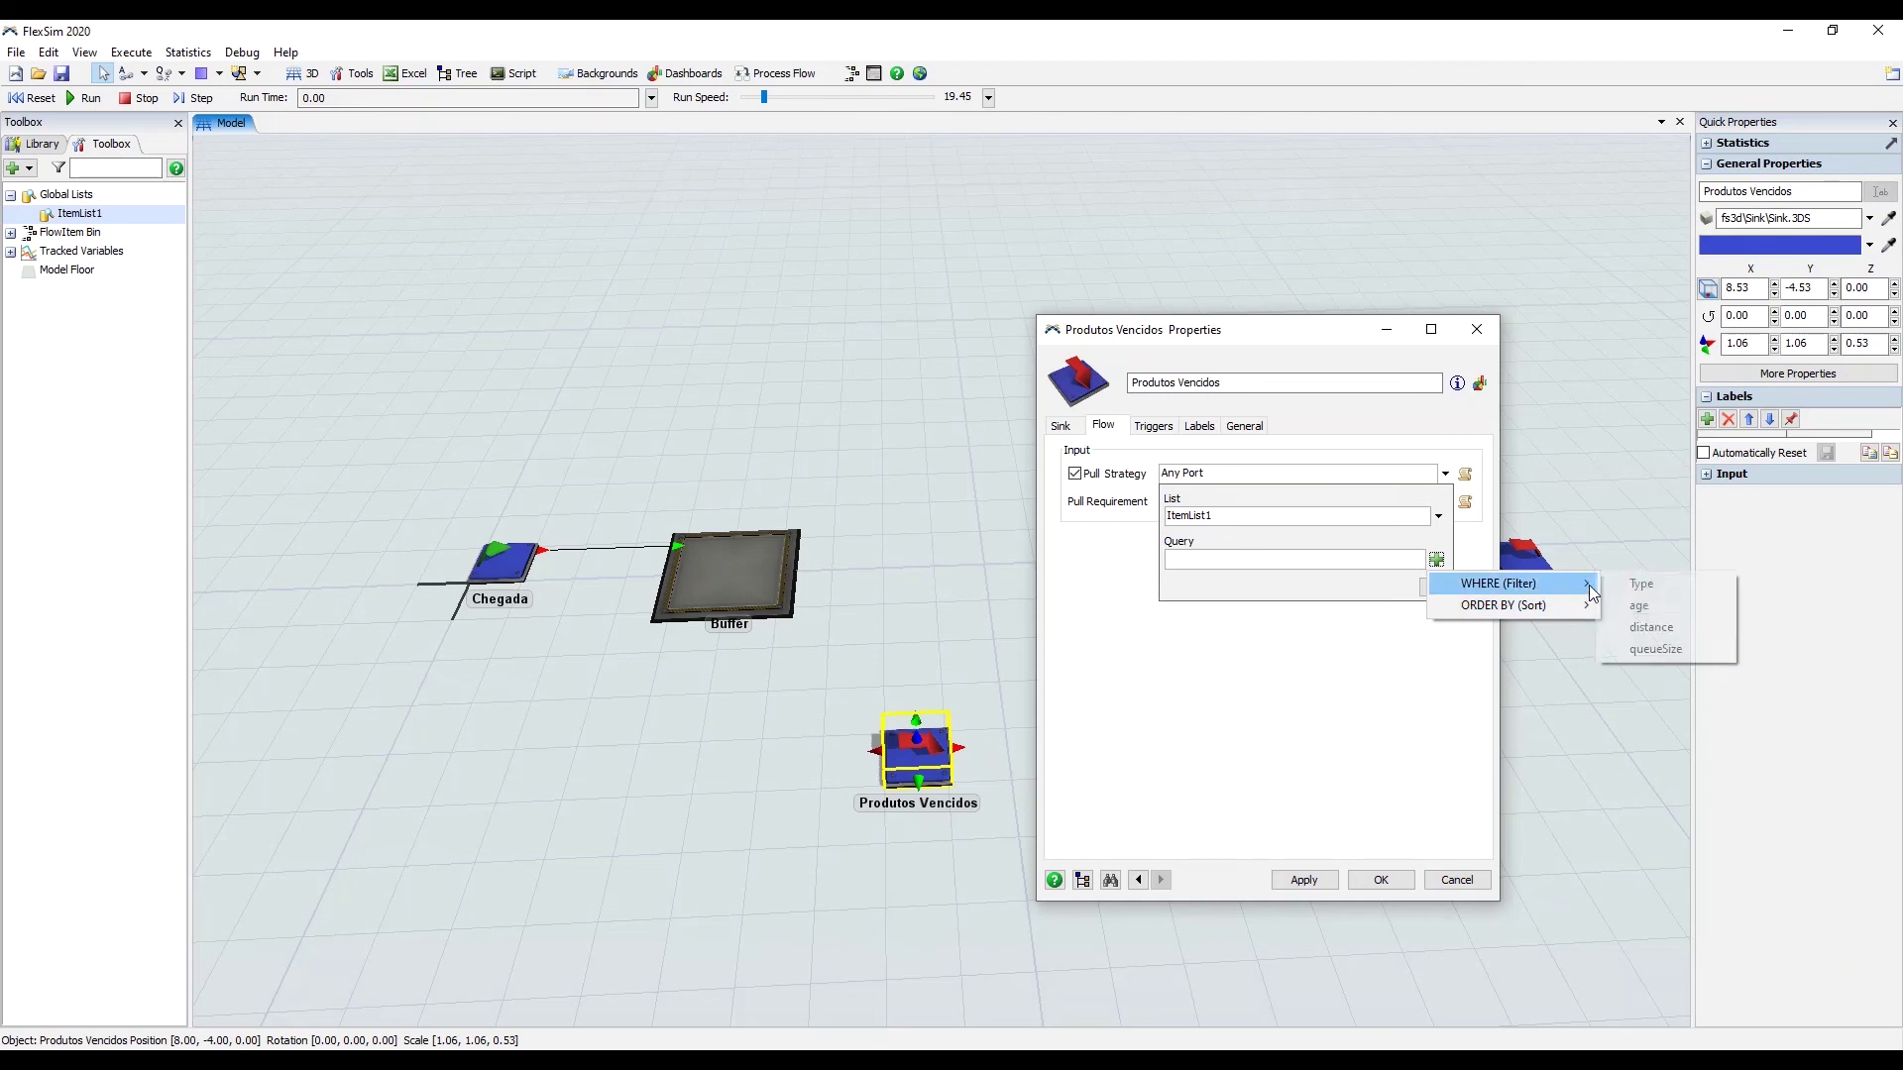
click(1669, 609)
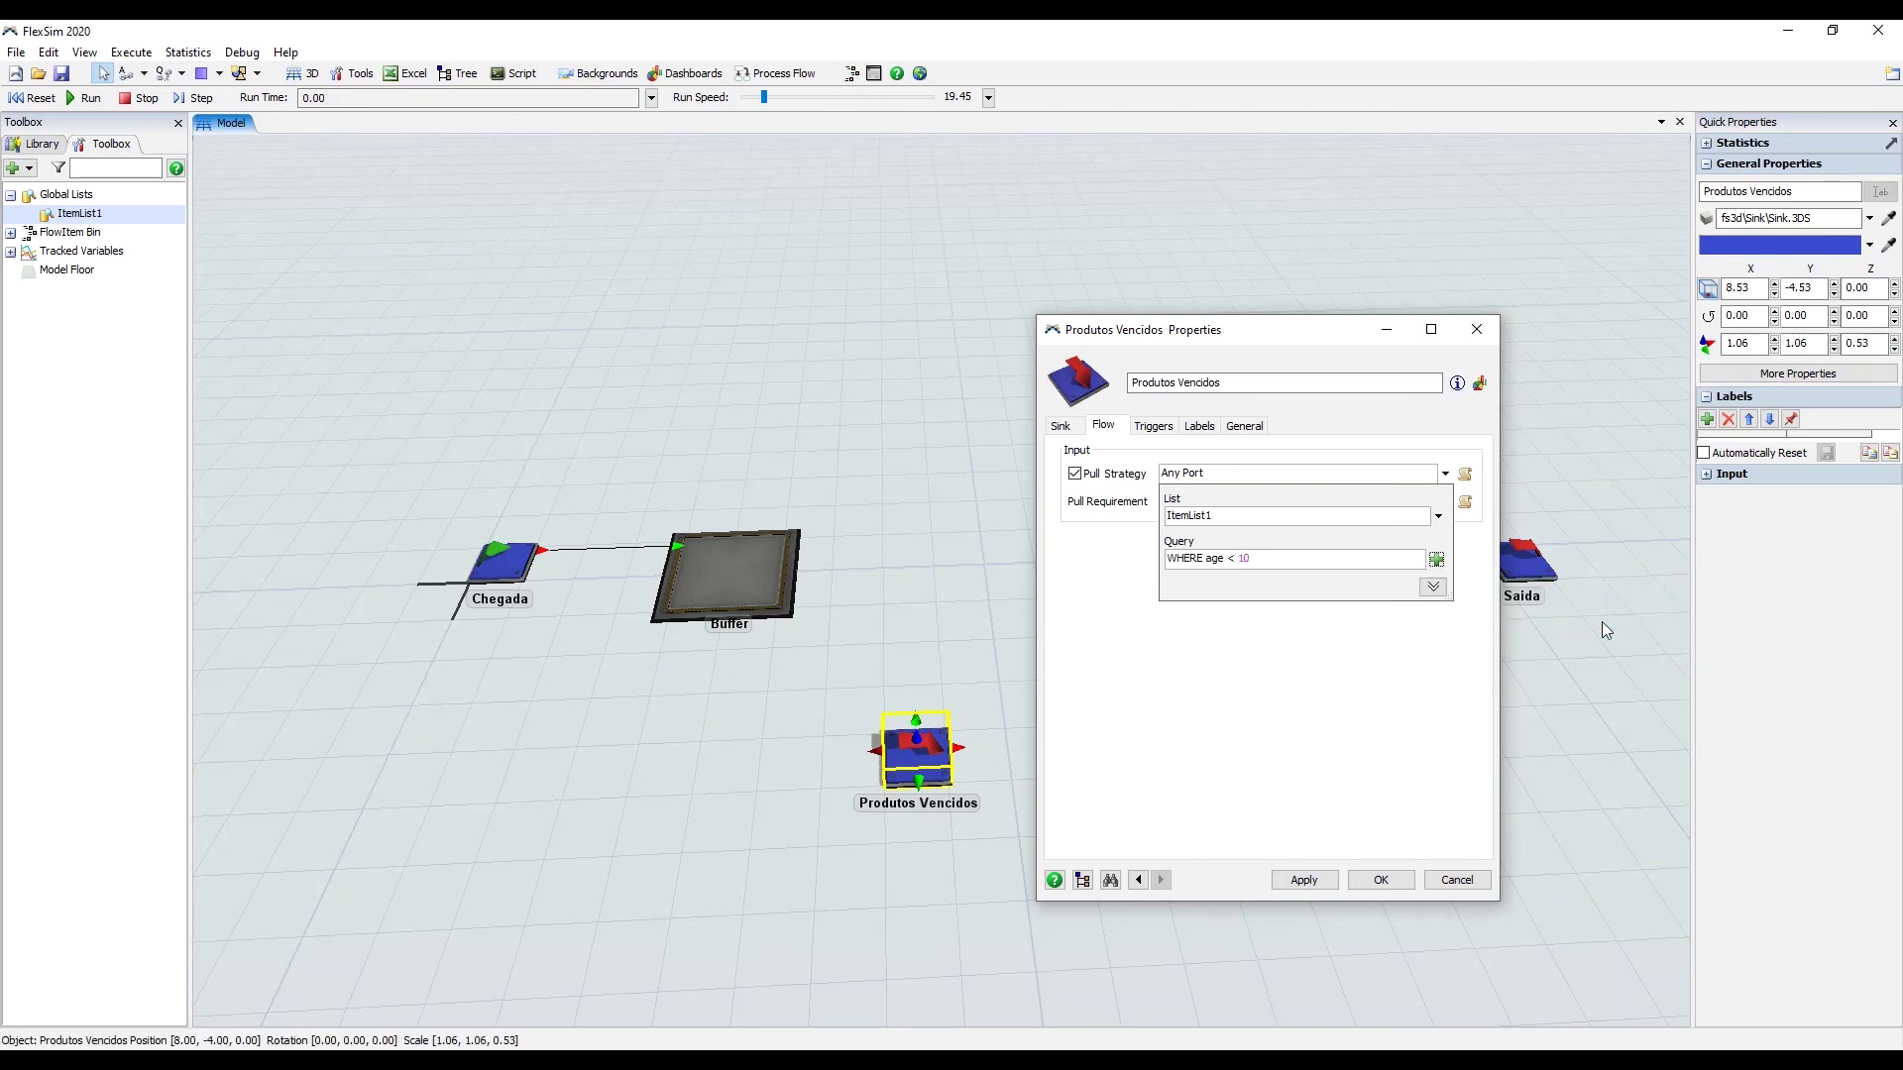
drag(1228, 561, 1588, 555)
text(> 200)
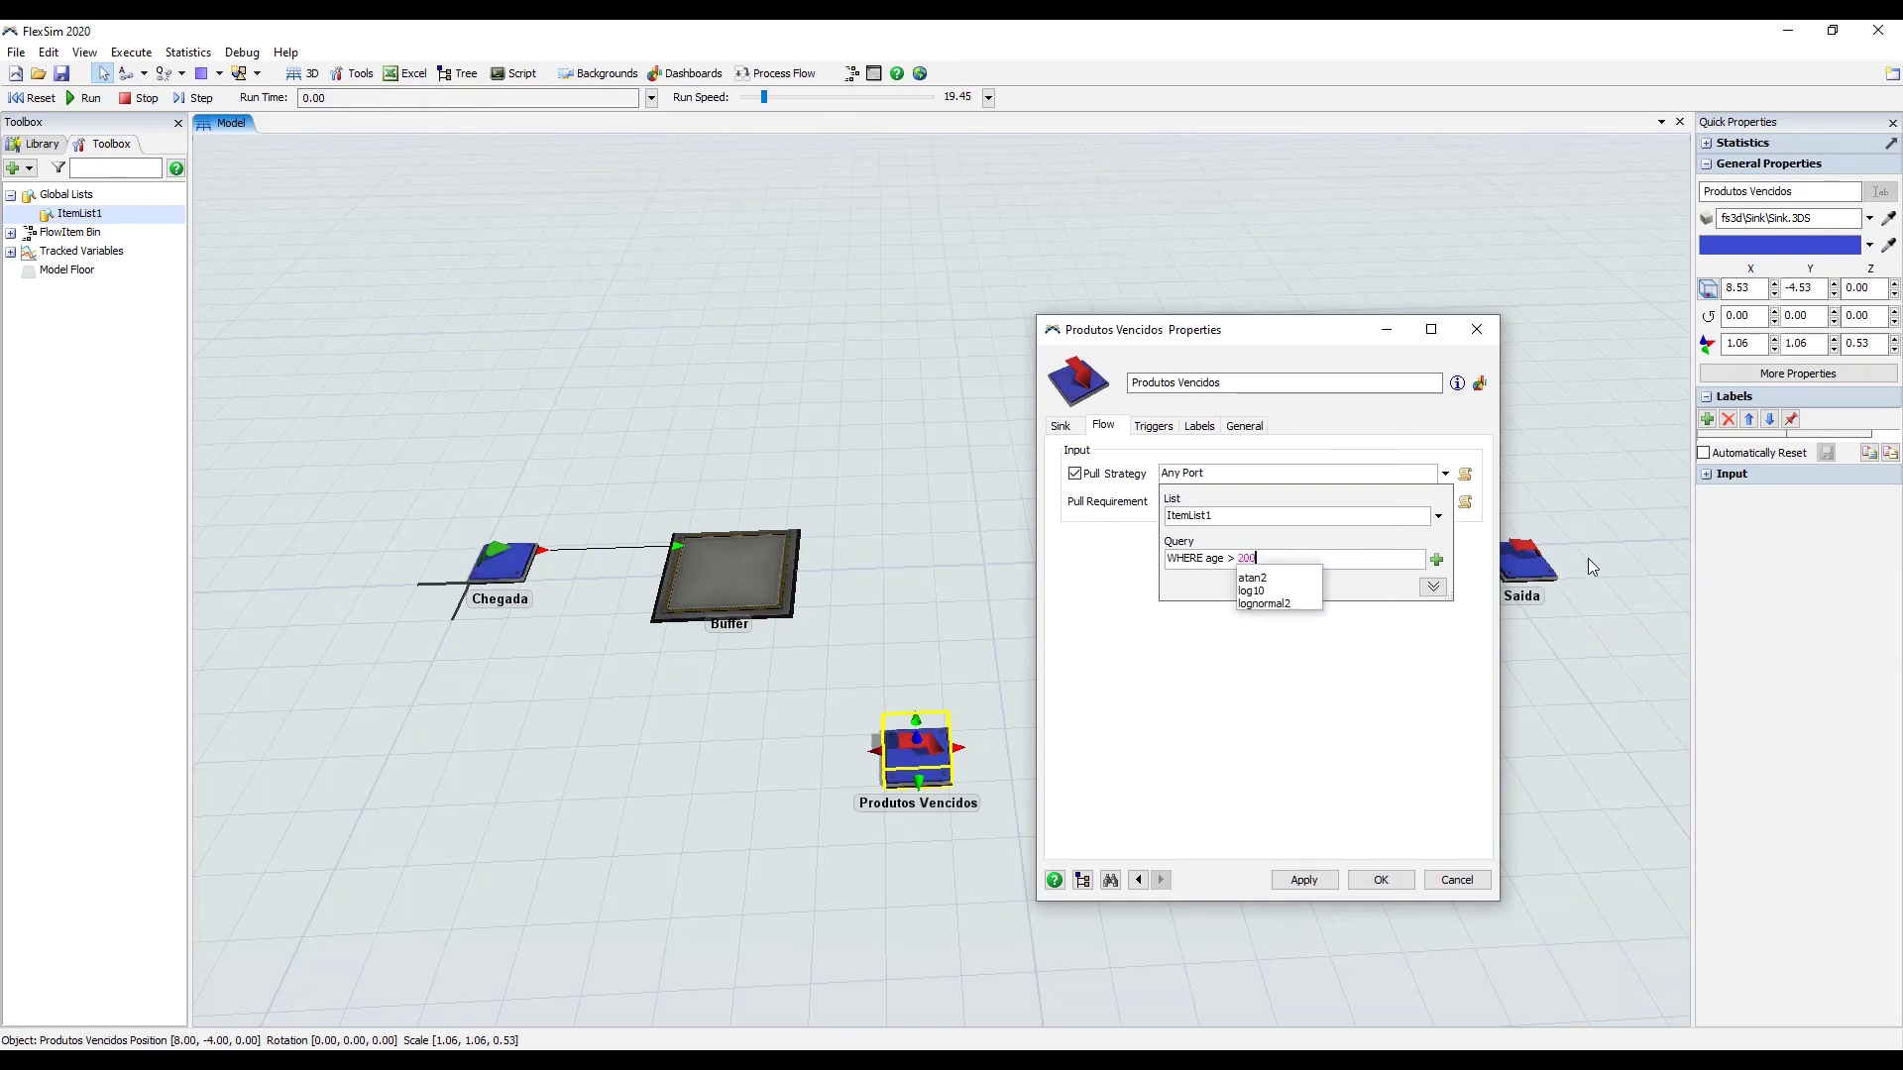
click(1259, 520)
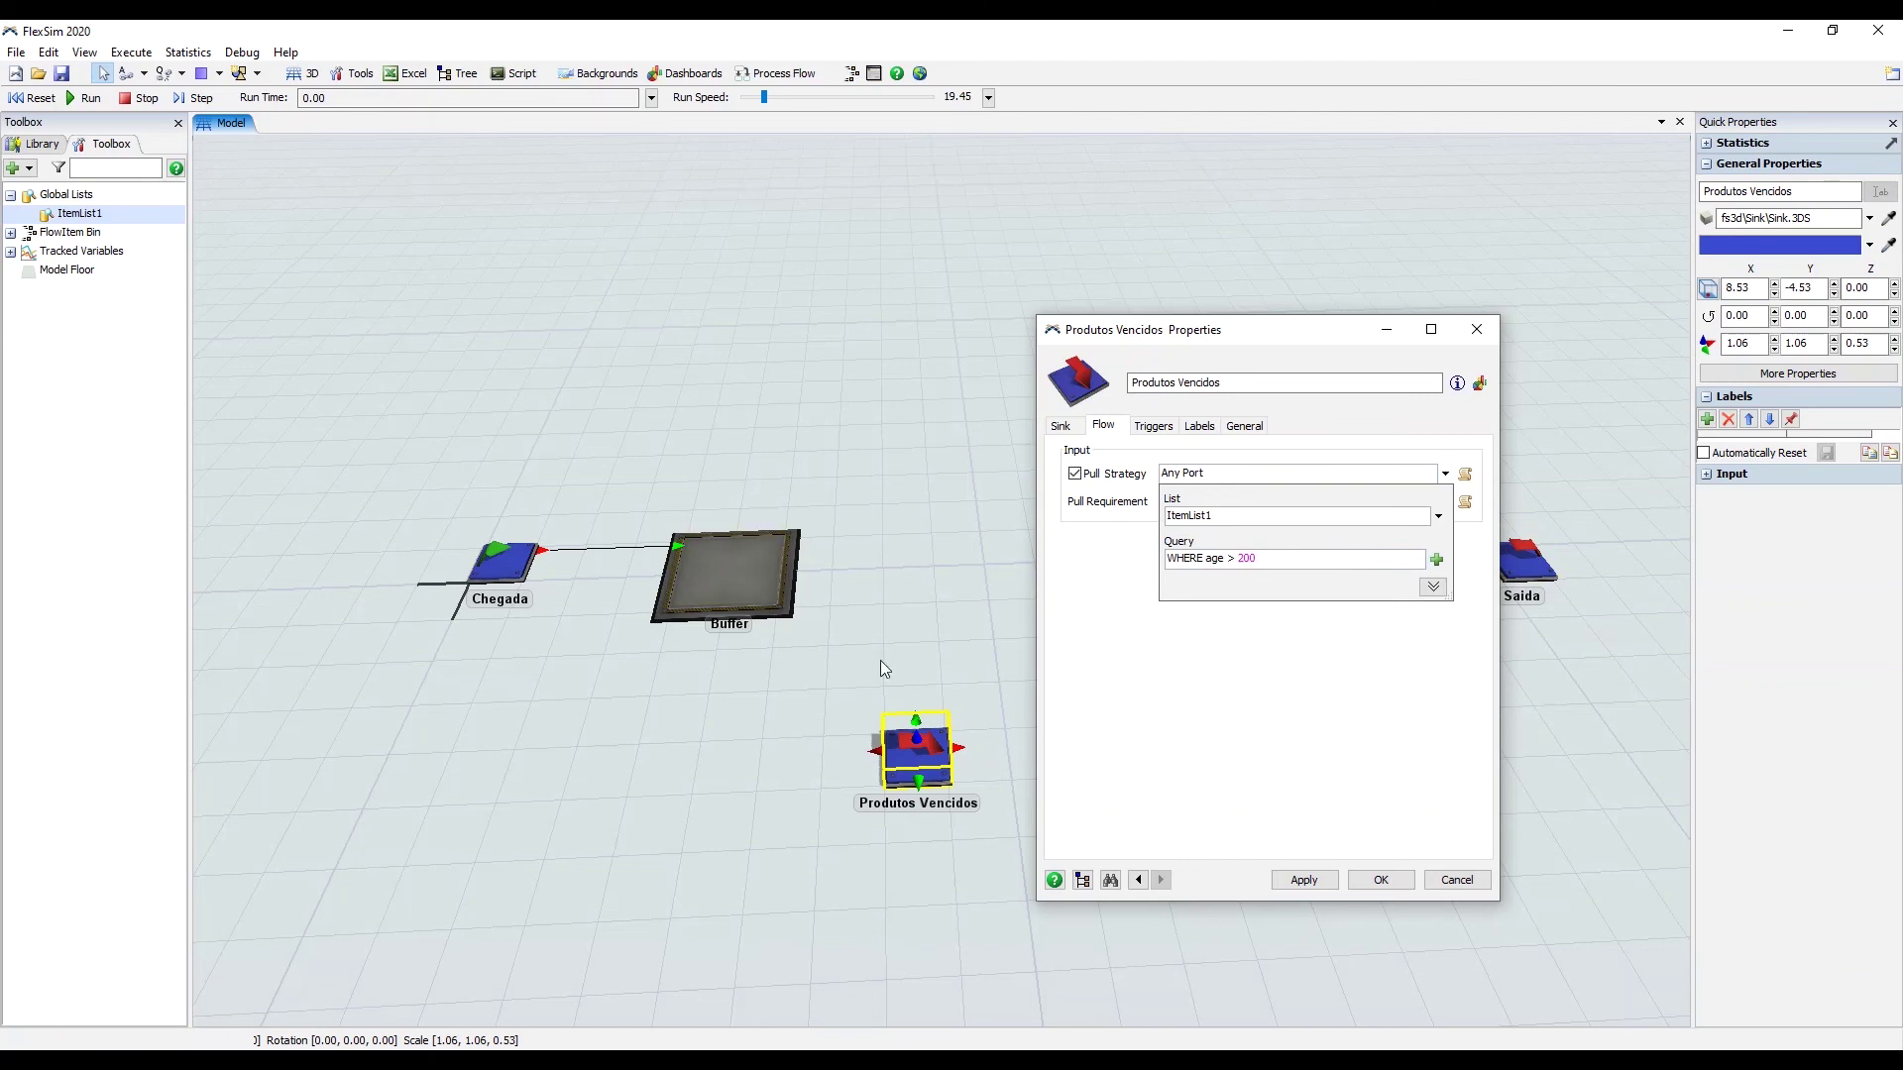
click(1242, 728)
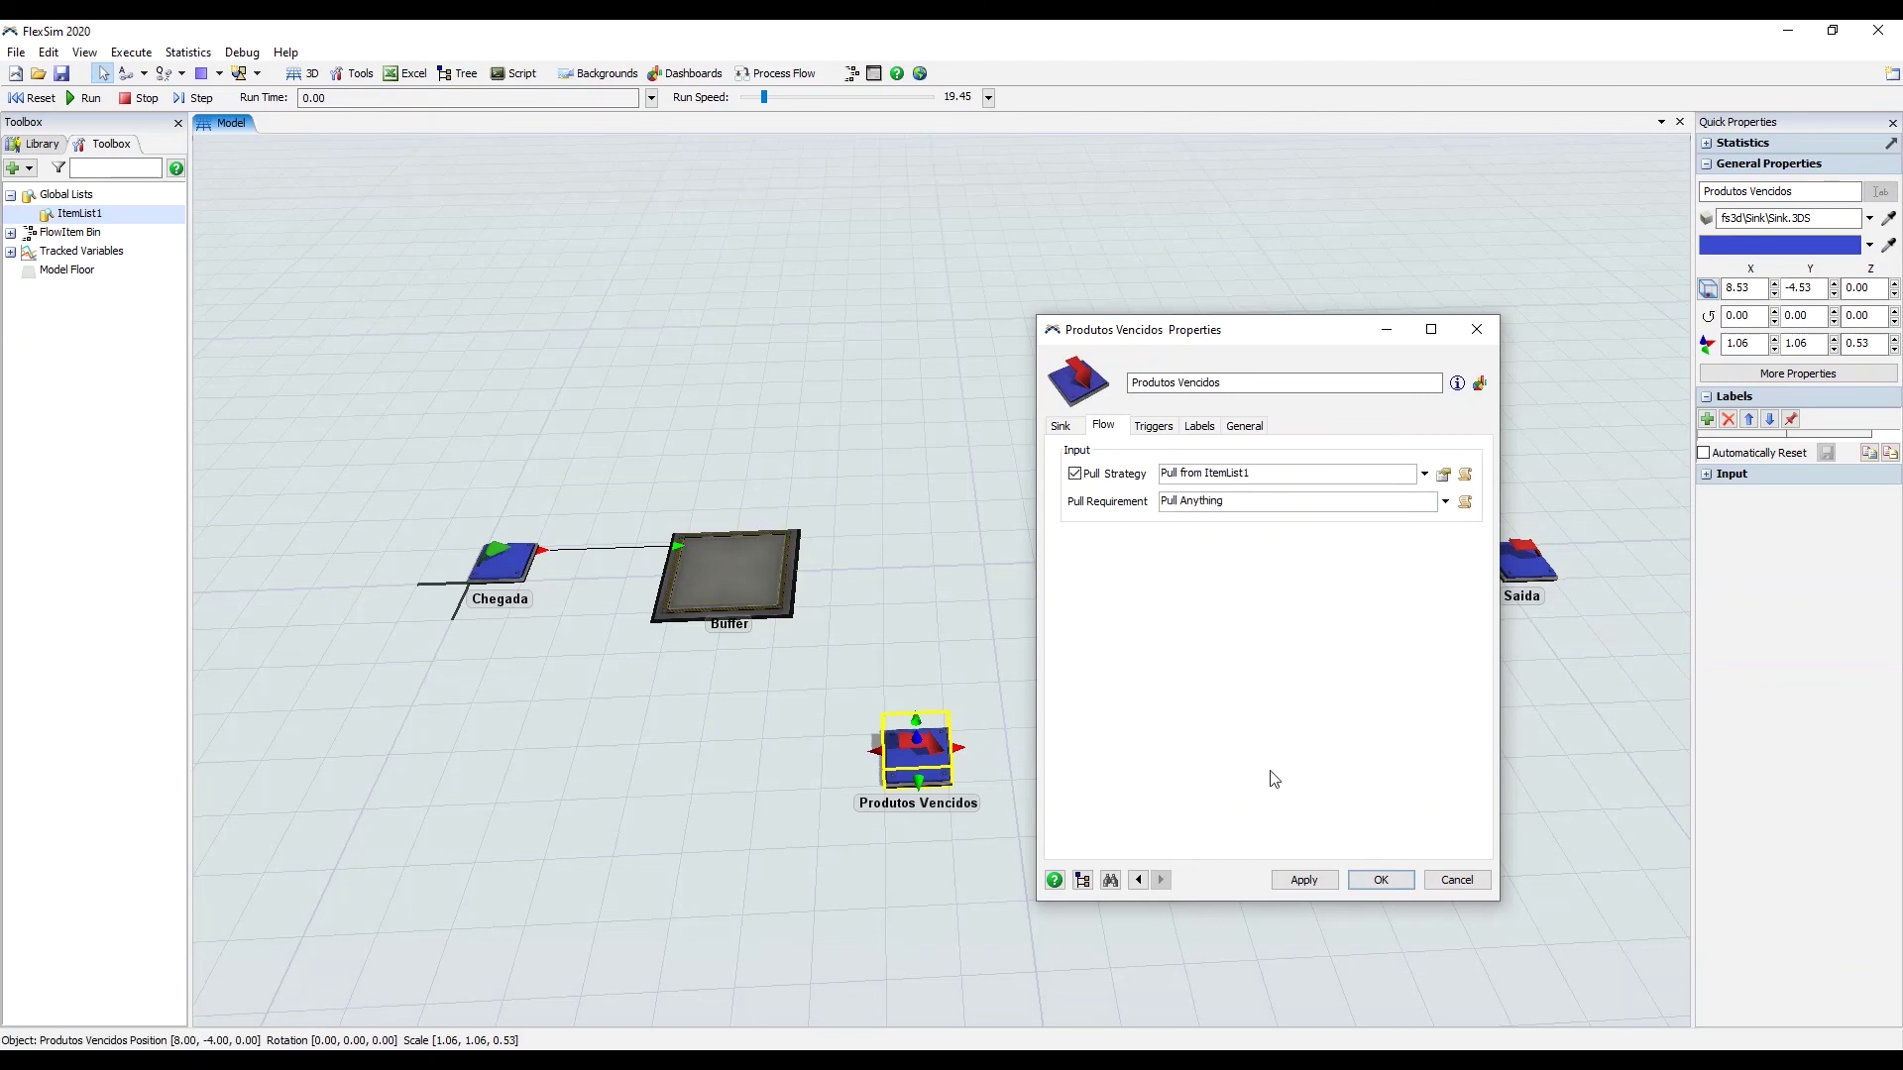
click(1381, 880)
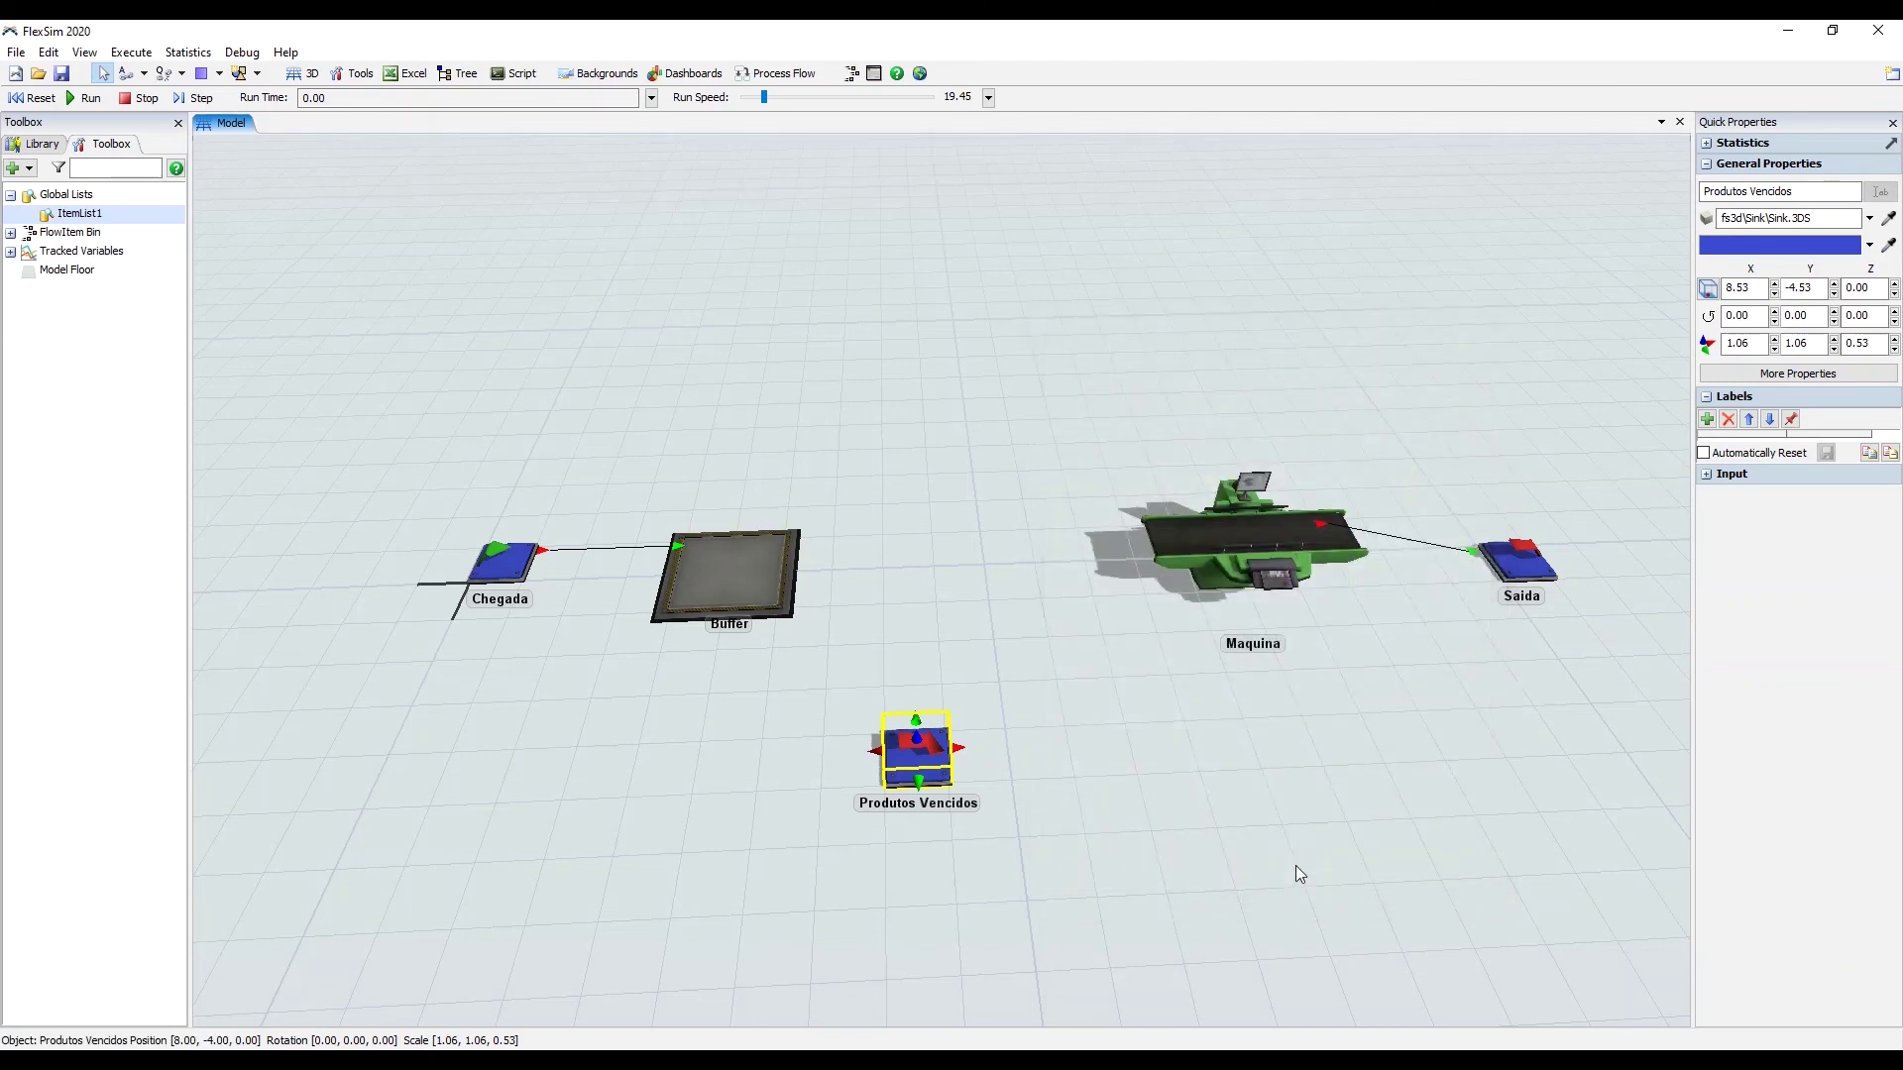
click(1286, 862)
Open the ItemList1 entries from the list's general properties and arrange both windows so the whole model stays visible
drag(1130, 744, 1093, 746)
right_drag(1094, 747, 1086, 737)
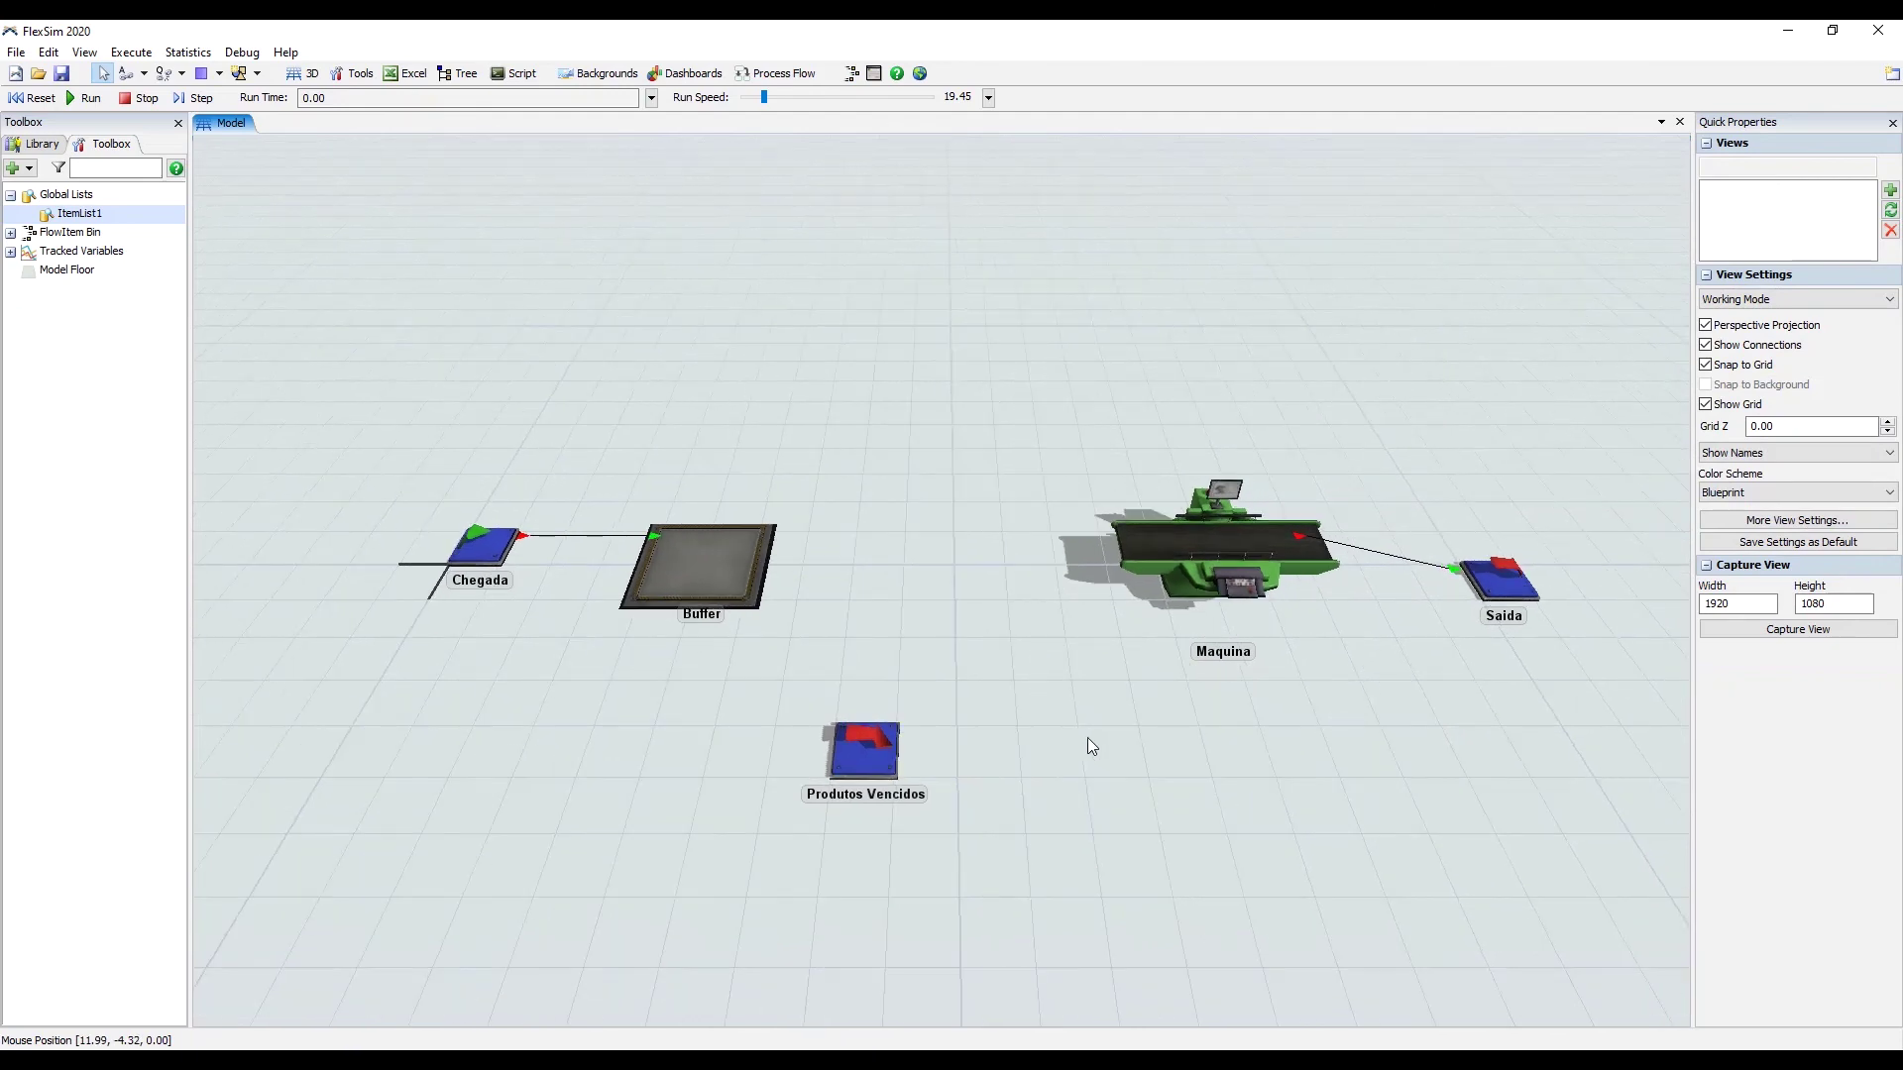
click(920, 584)
drag(913, 540, 861, 516)
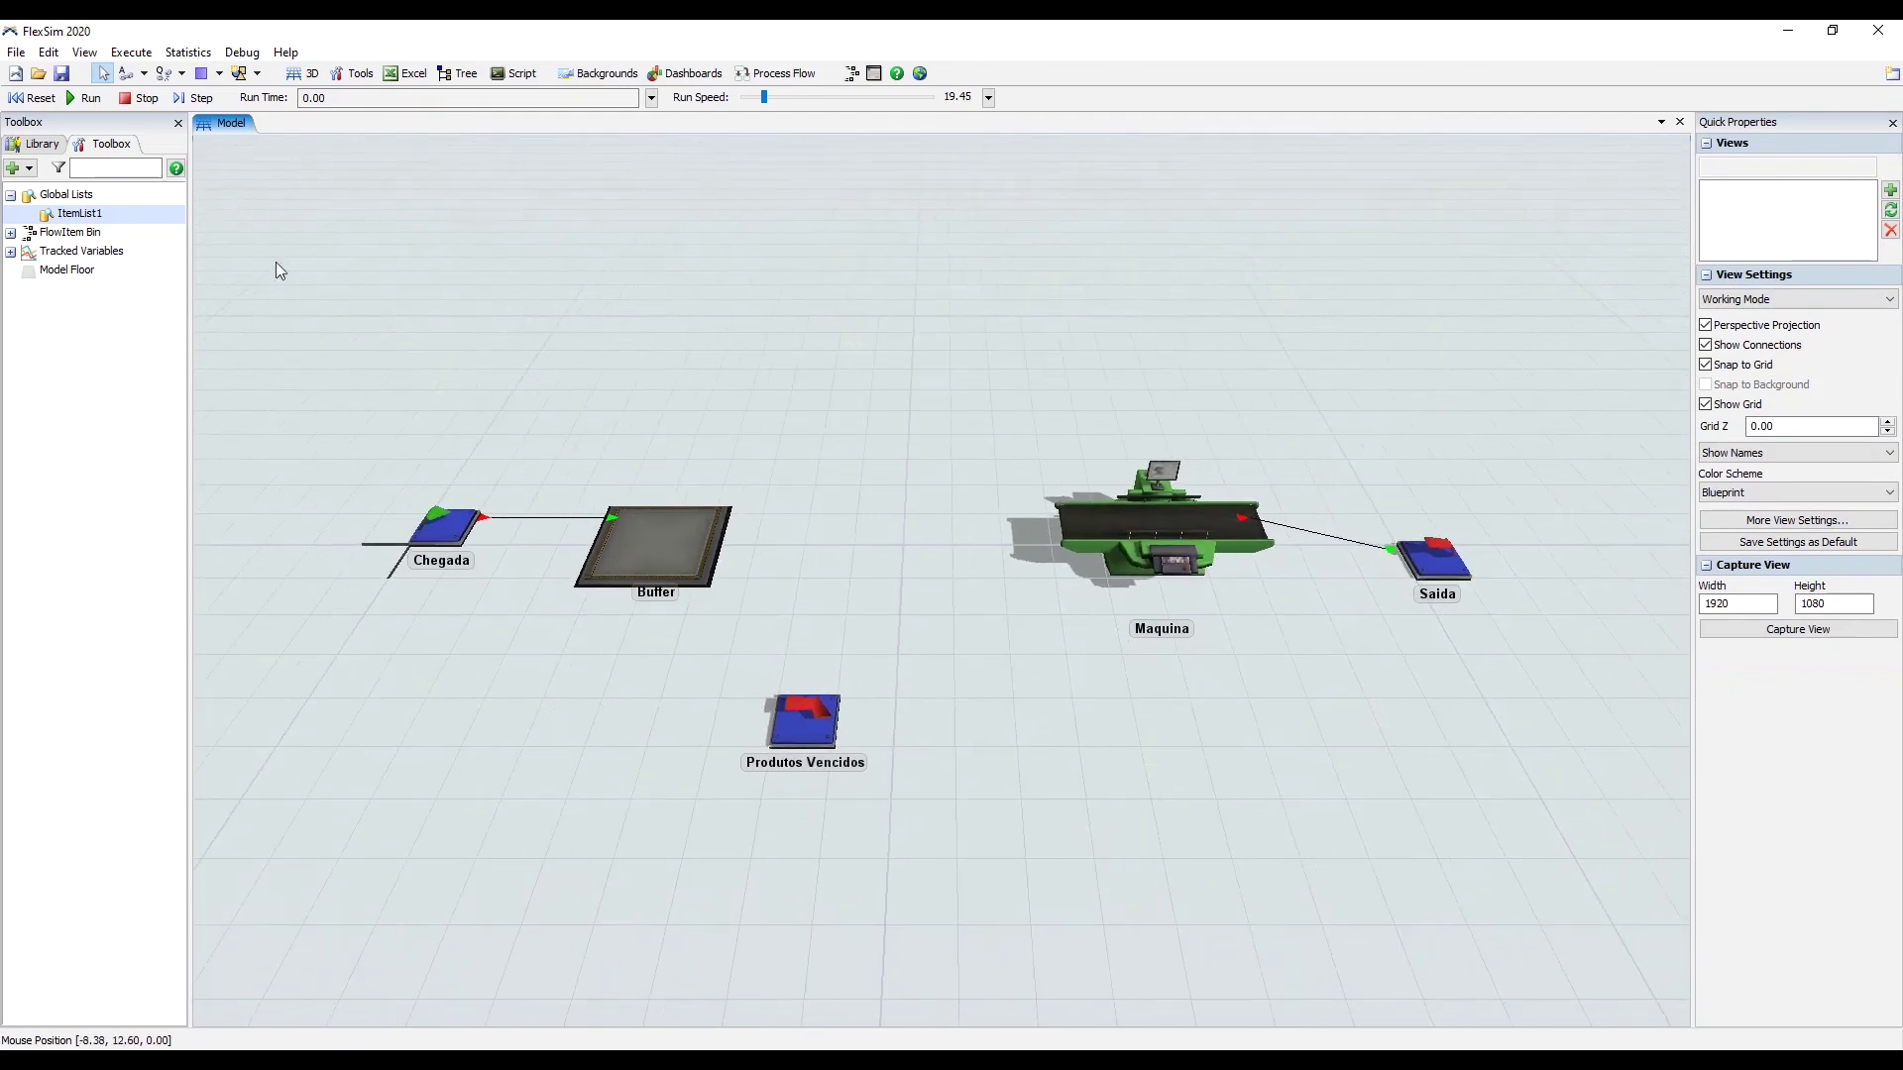
double_click(89, 216)
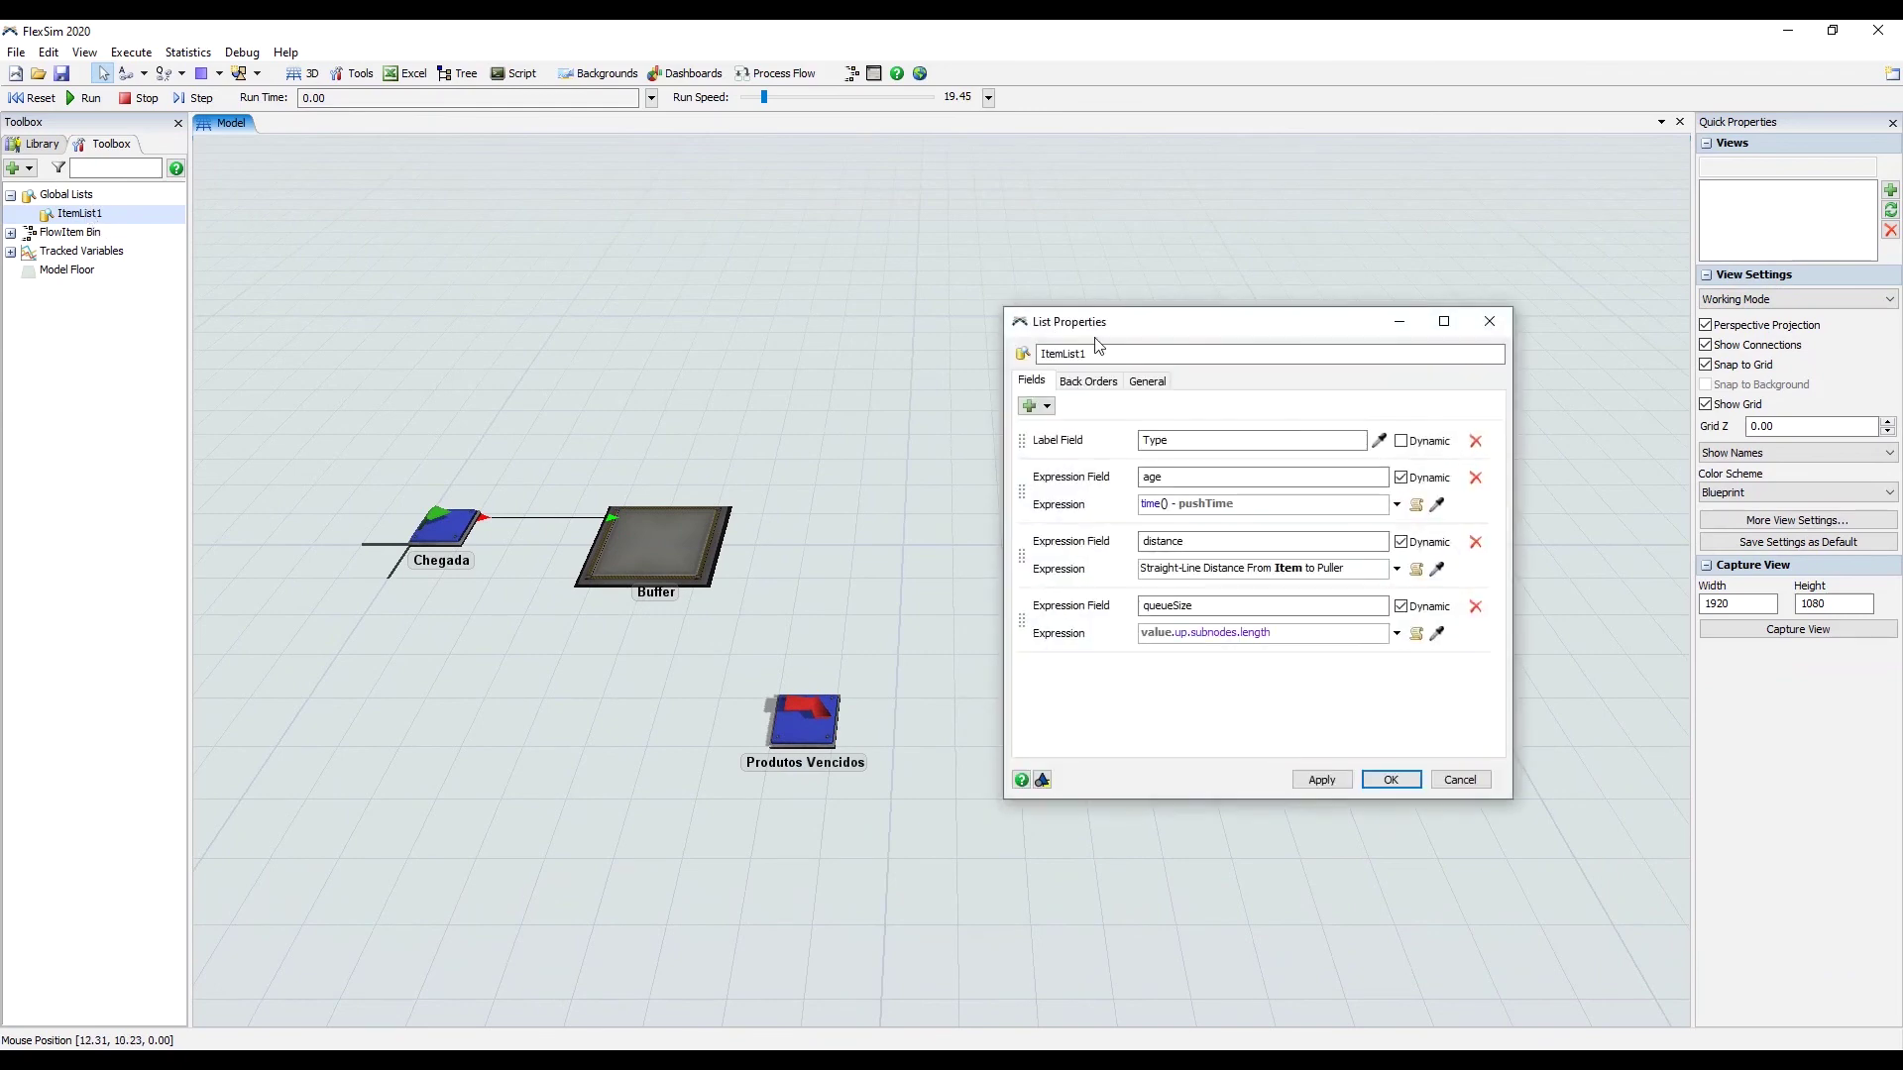
drag(1187, 335, 1326, 338)
drag(976, 402, 788, 421)
scroll(831, 403, down, 1)
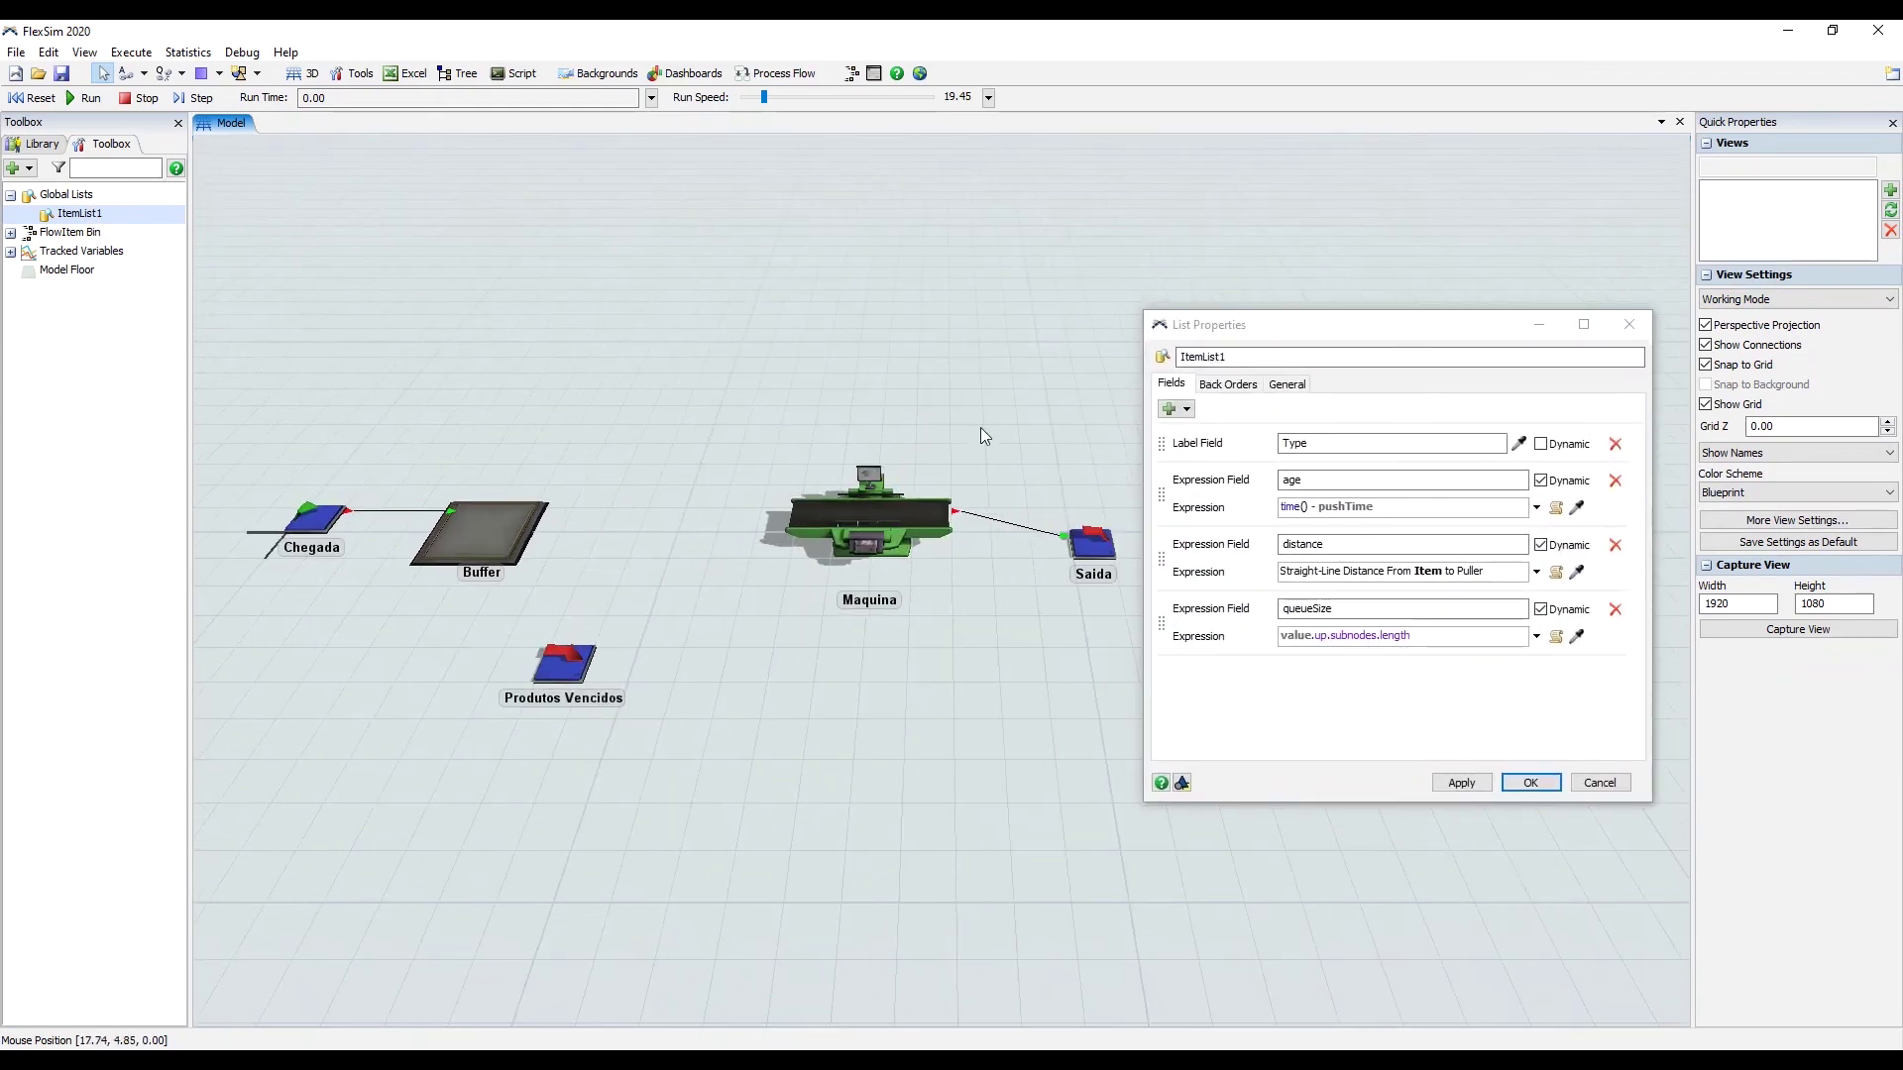
click(1275, 390)
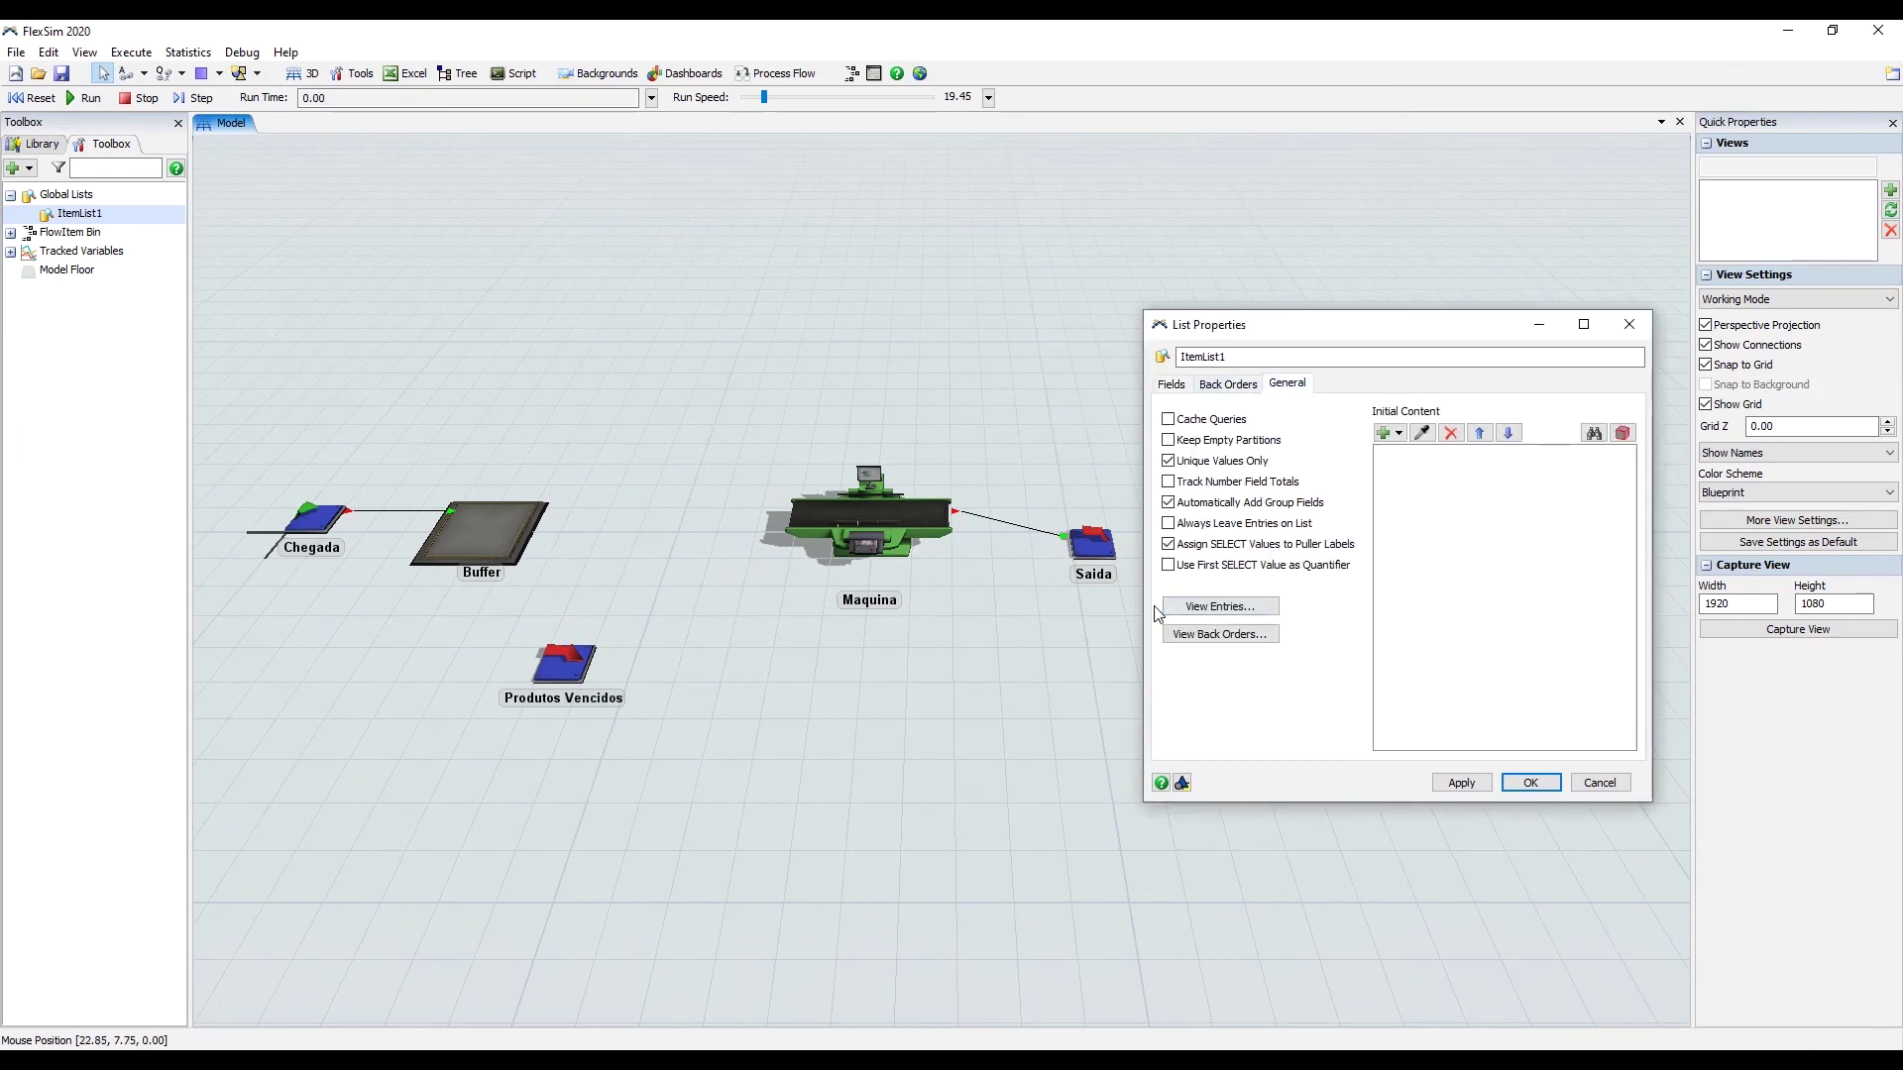
click(1217, 607)
drag(849, 180, 1393, 569)
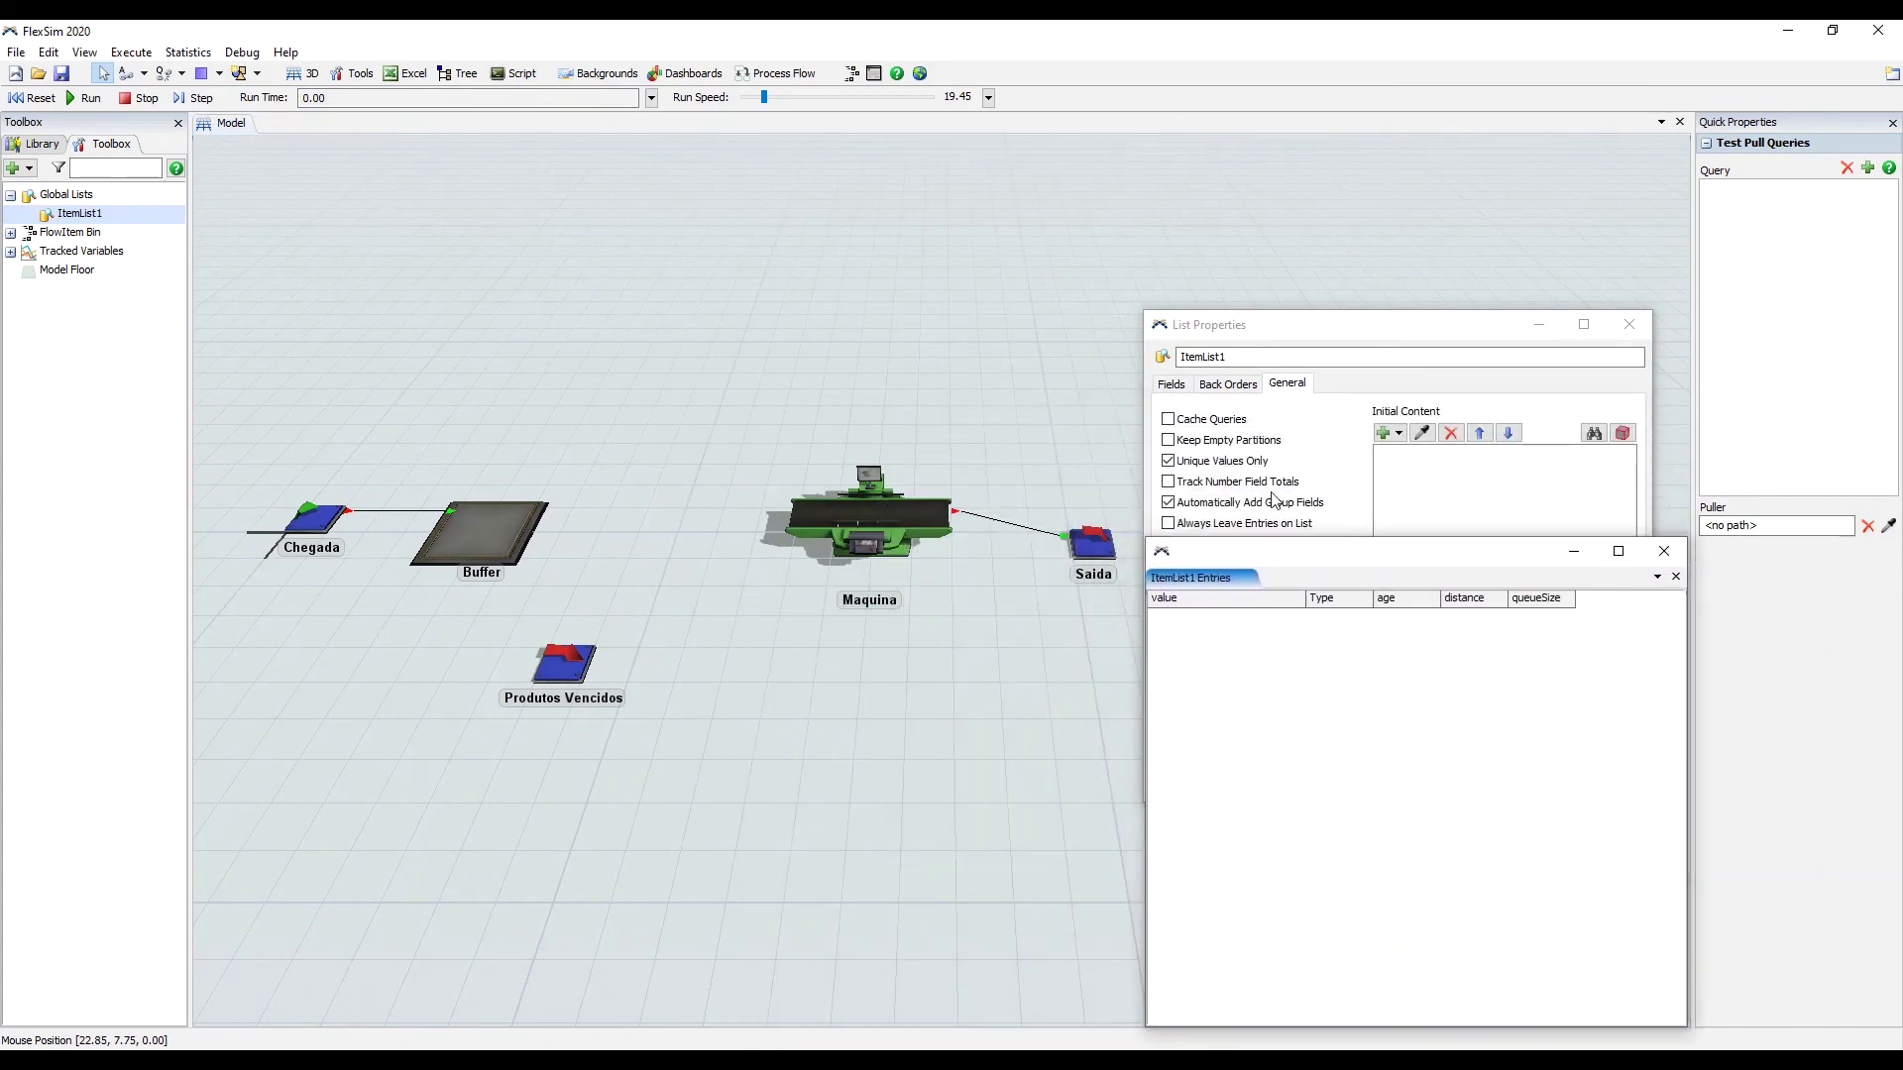
Run and step the simulation to examine the ages of the list entries and Maquina's statistics, and reset the model
click(84, 98)
click(139, 99)
click(198, 98)
click(198, 99)
click(200, 99)
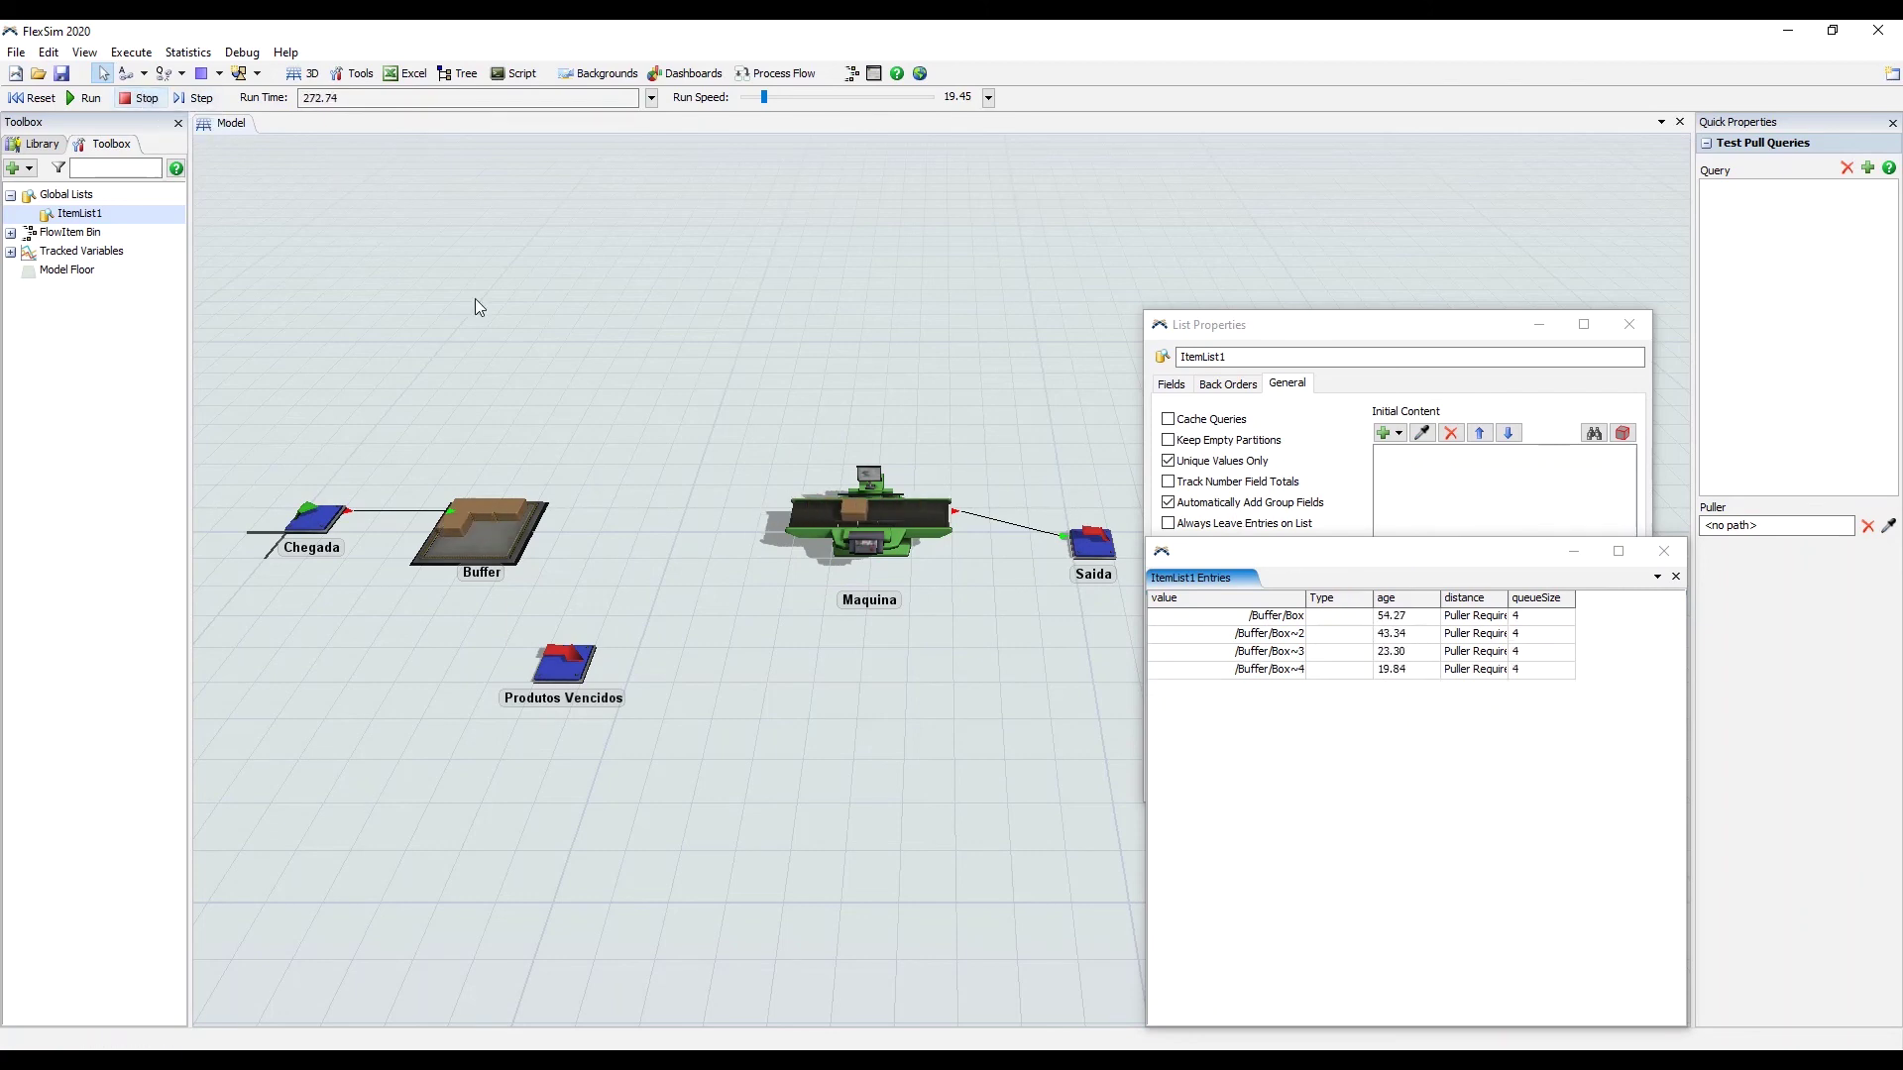
click(909, 531)
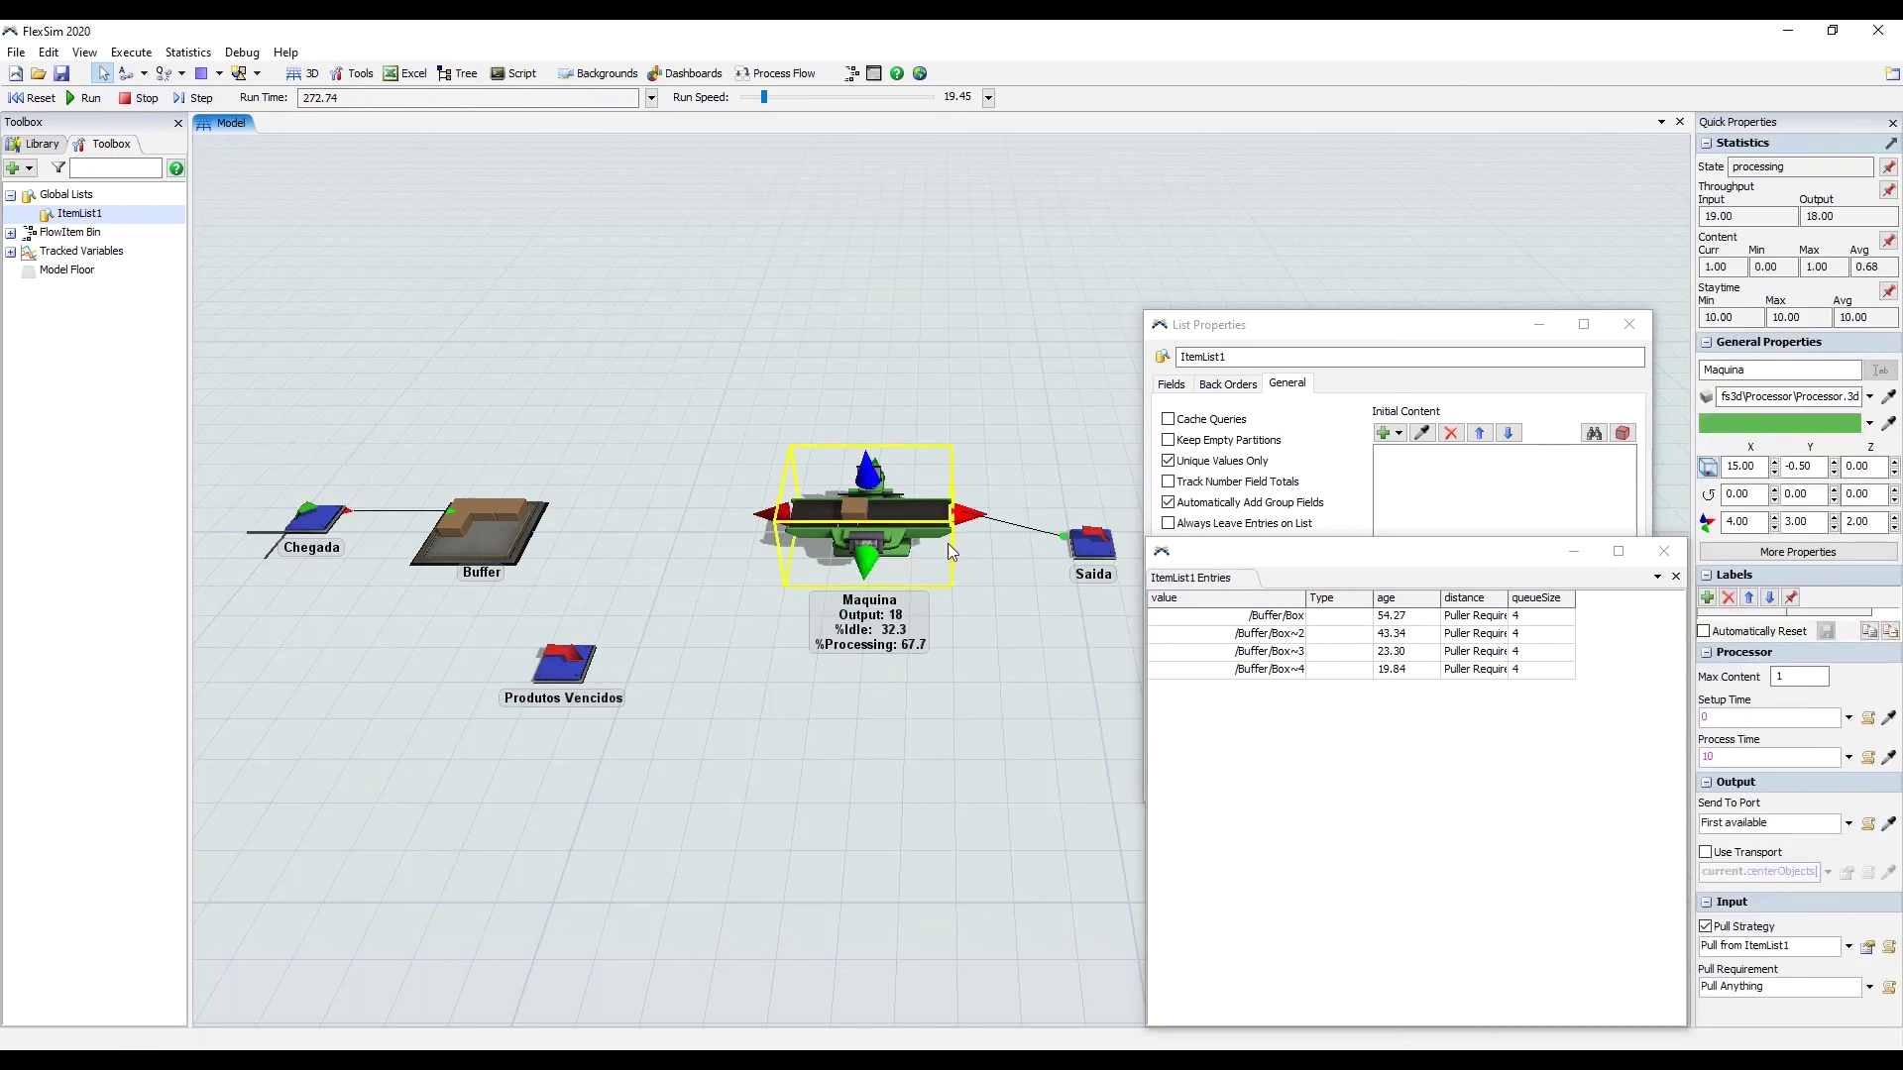
click(33, 97)
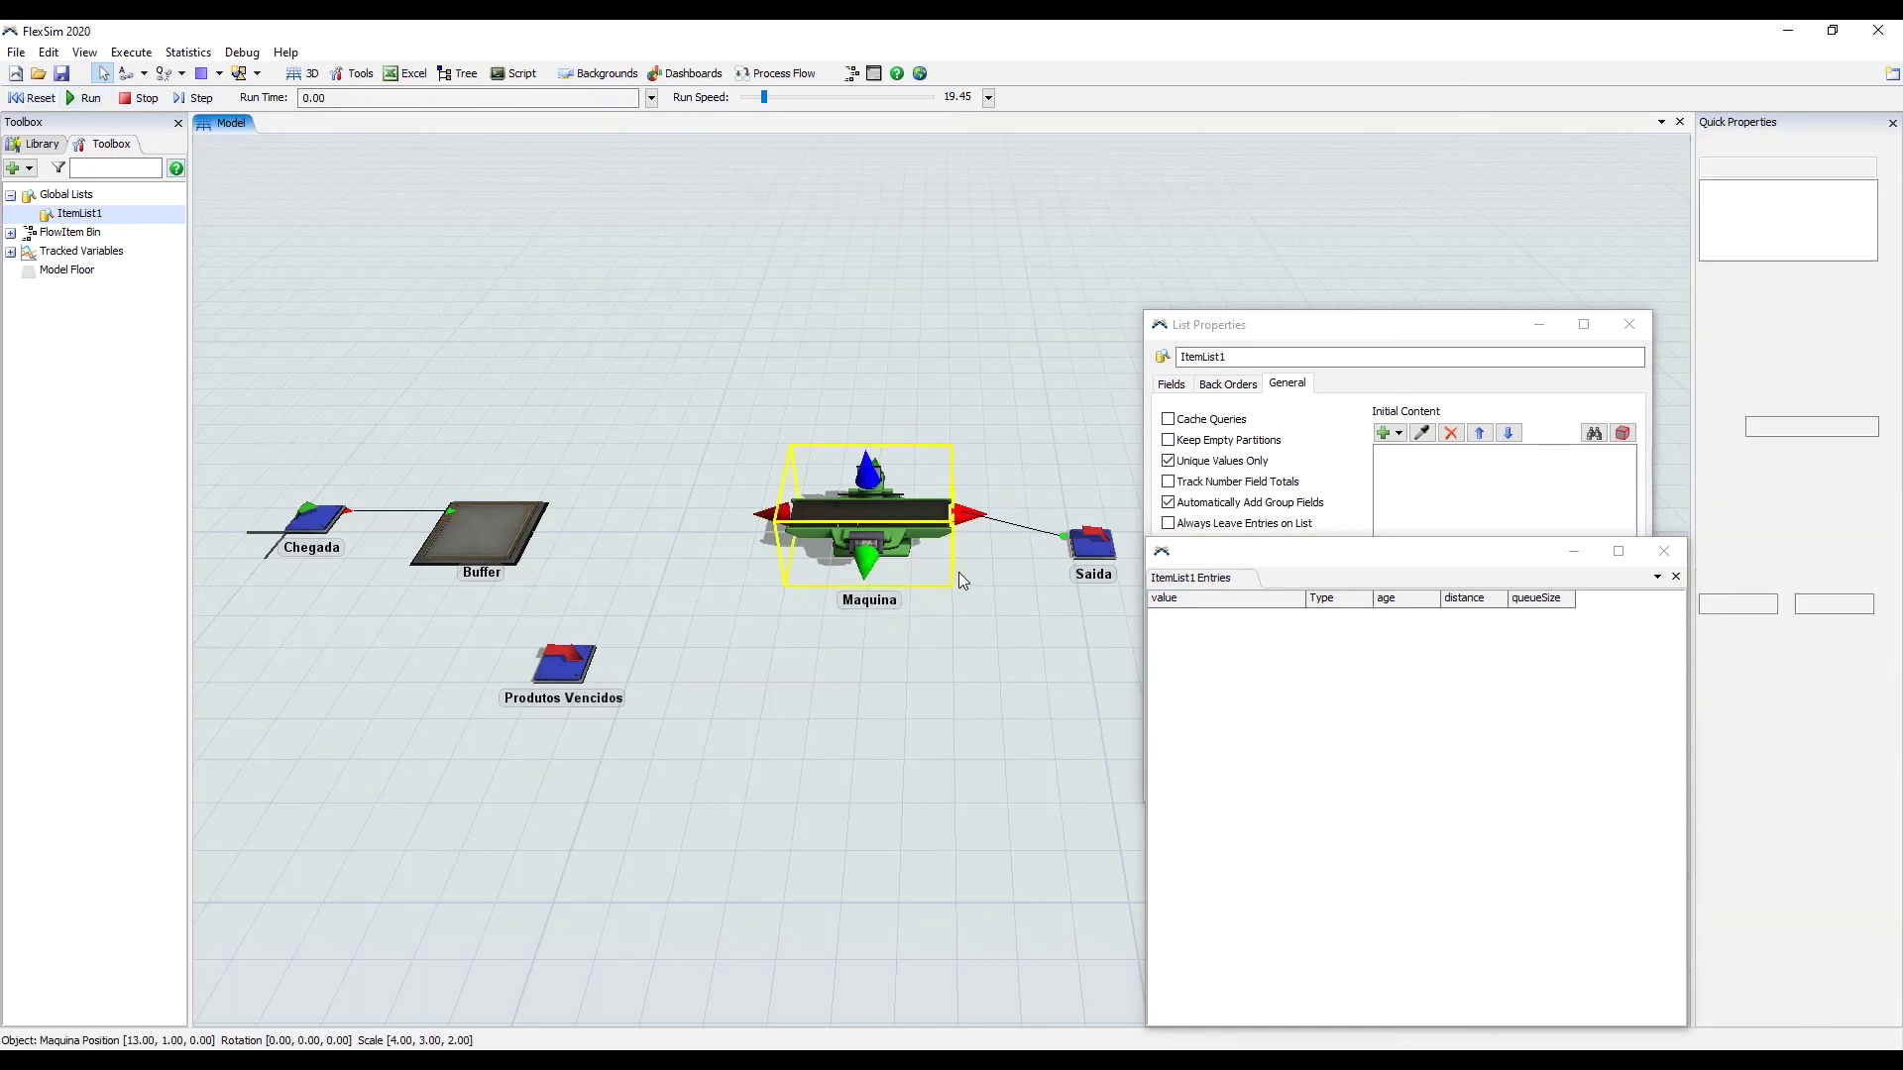
Set Maquina's process time to an exponential distribution with location 0.0 and scale 20
double_click(854, 523)
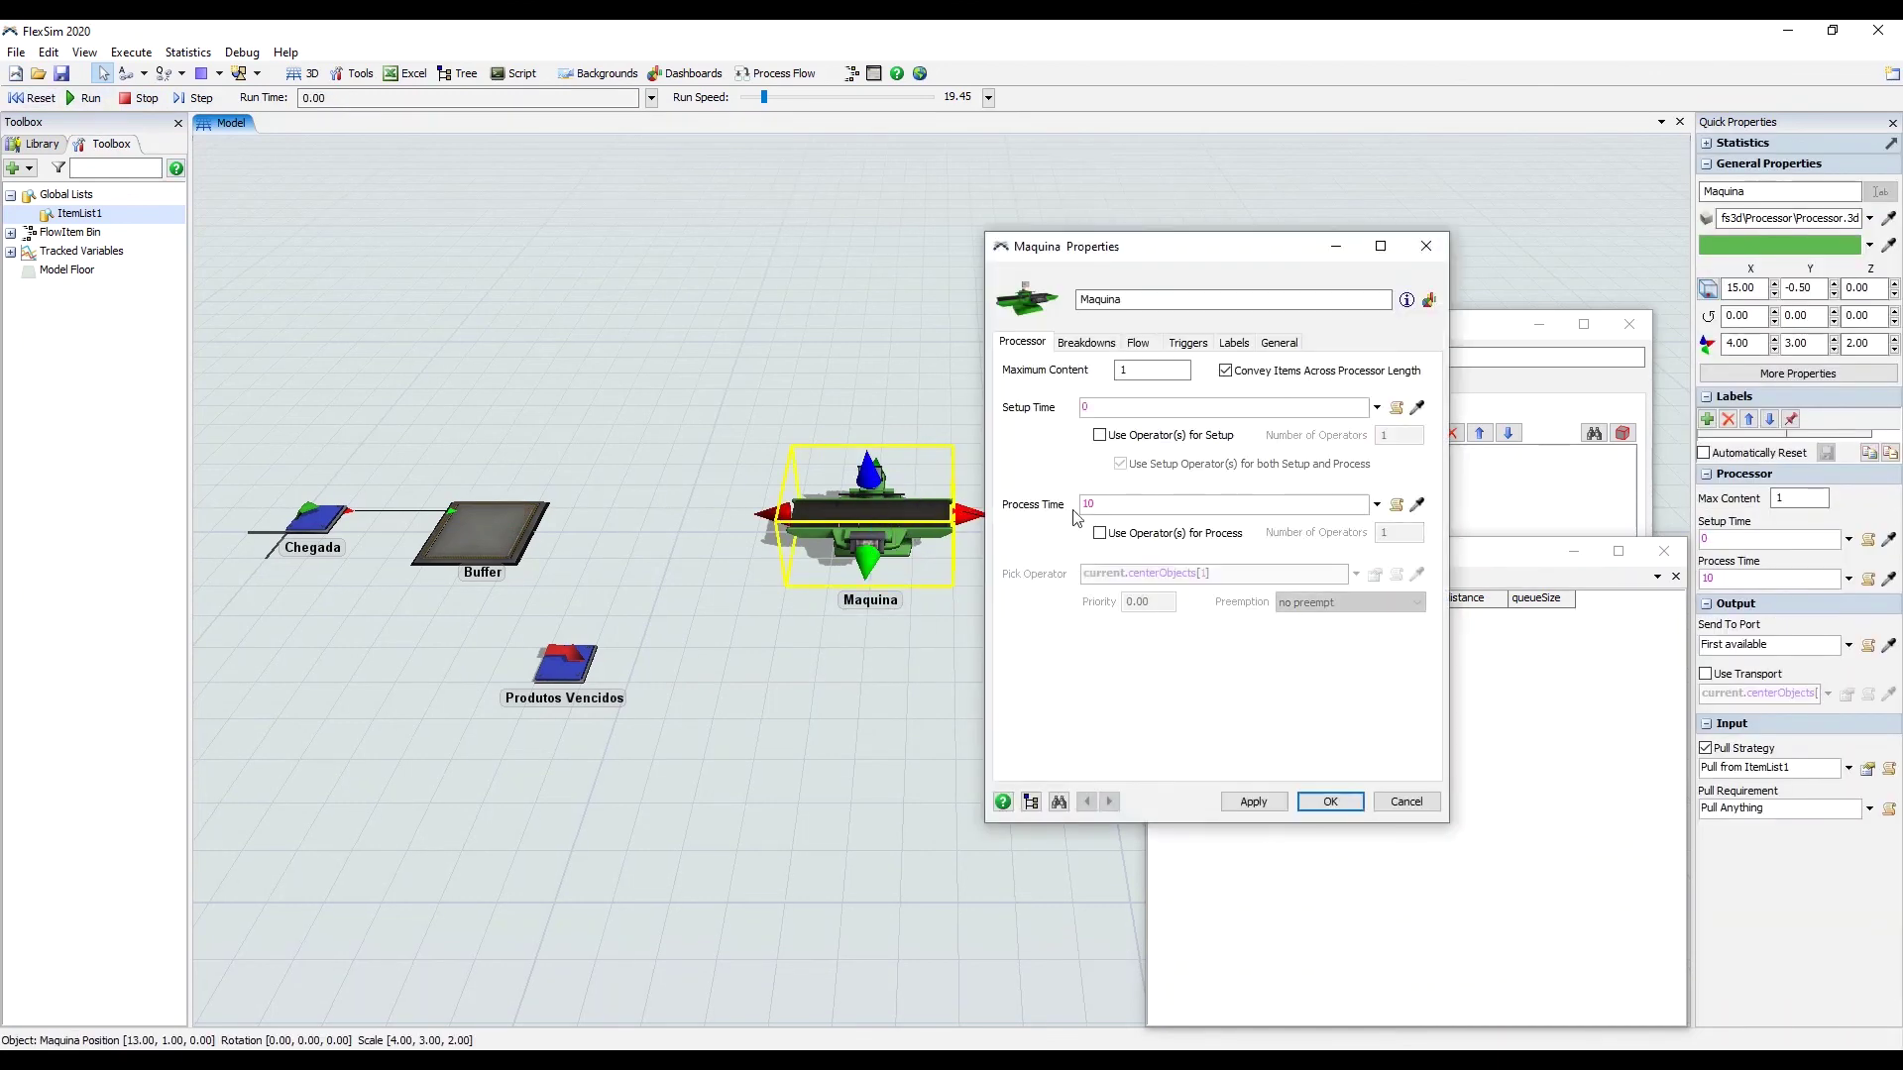
drag(1216, 503, 1081, 507)
click(1377, 504)
mouse_move(1324, 536)
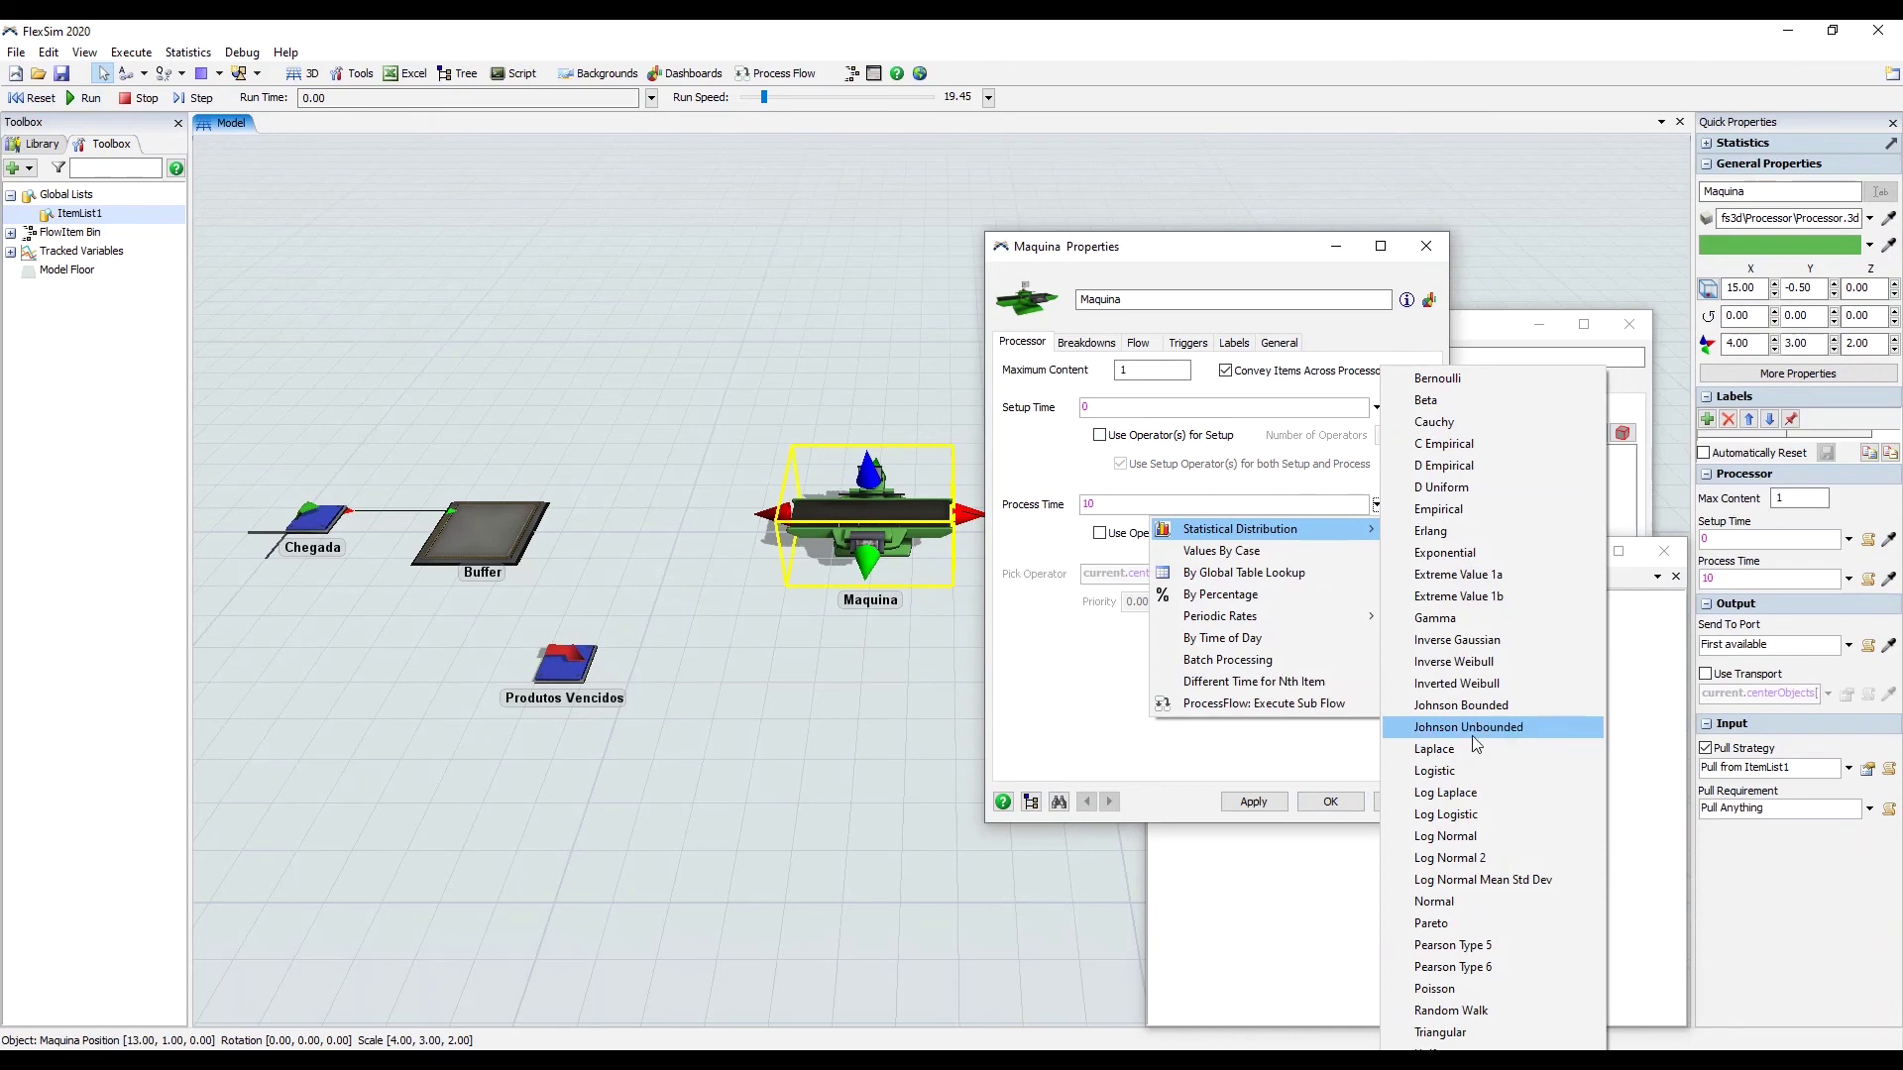
click(1457, 553)
drag(1180, 582, 1091, 583)
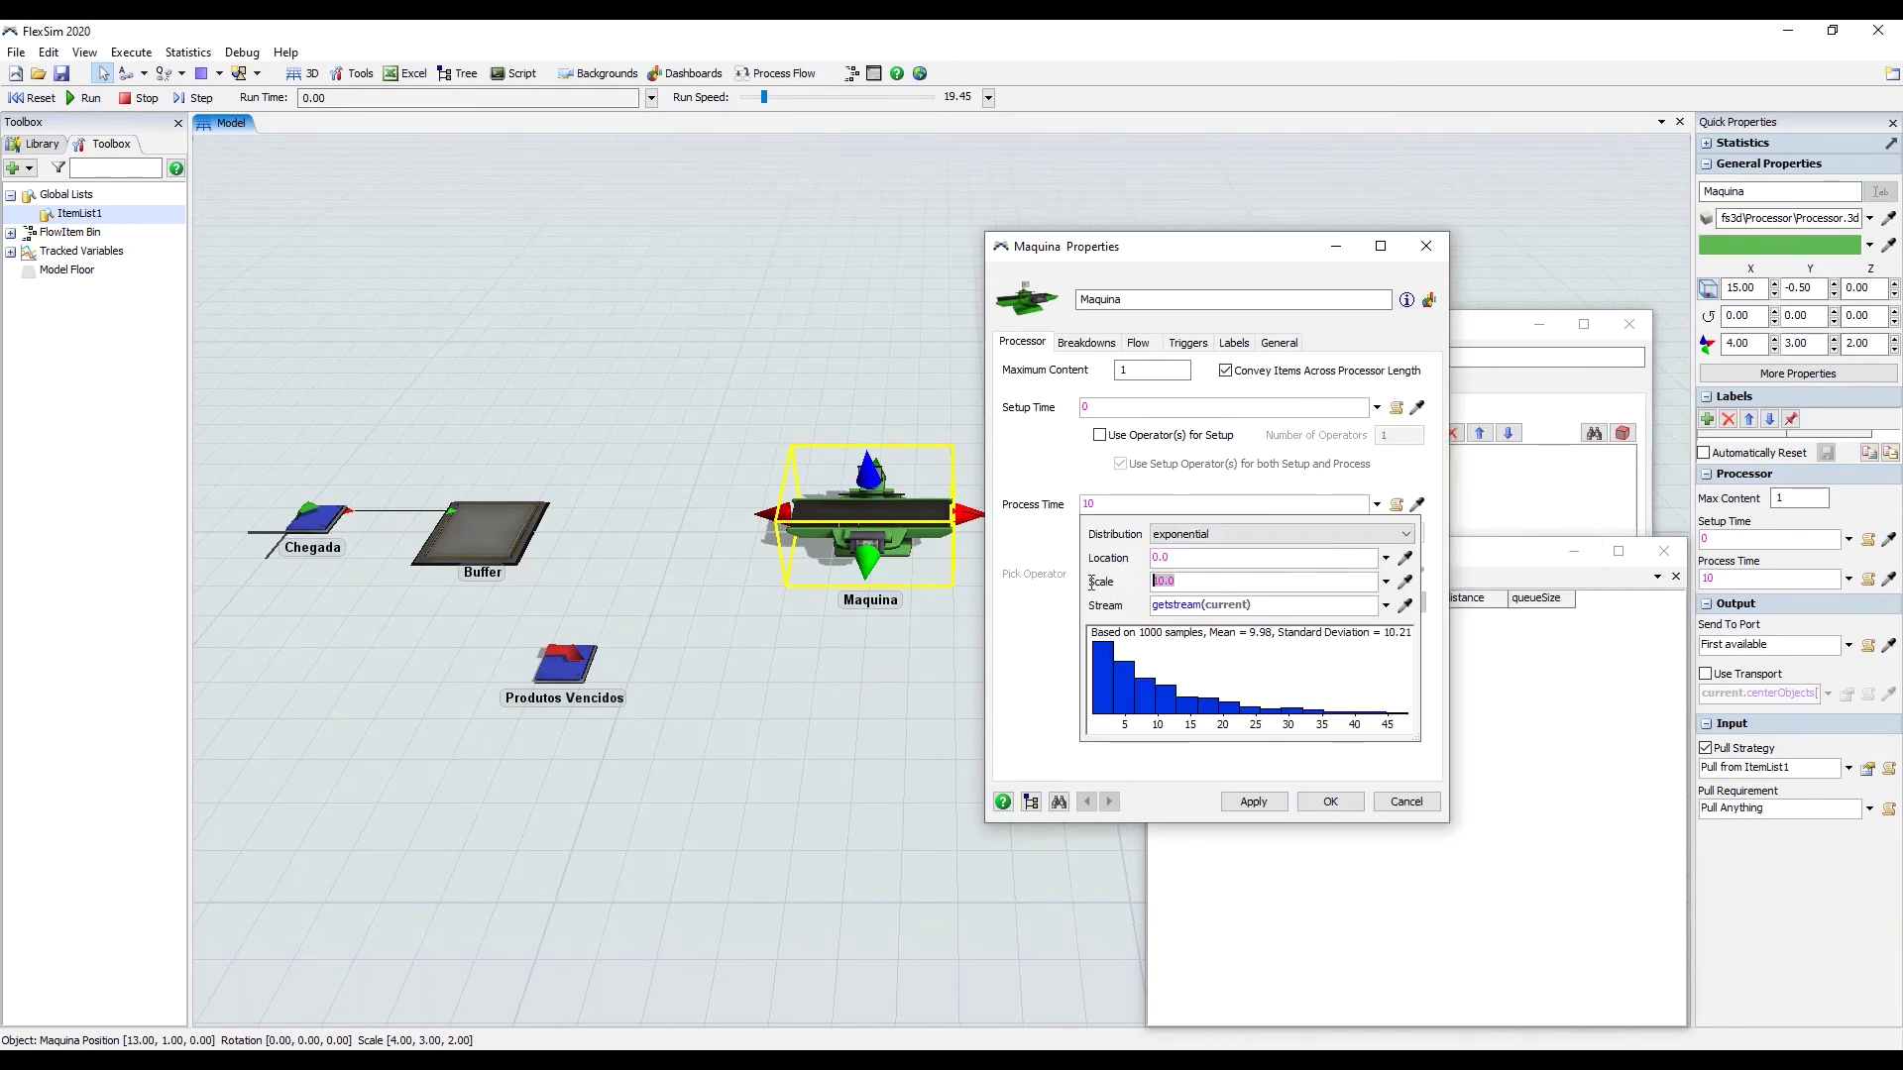
text(20)
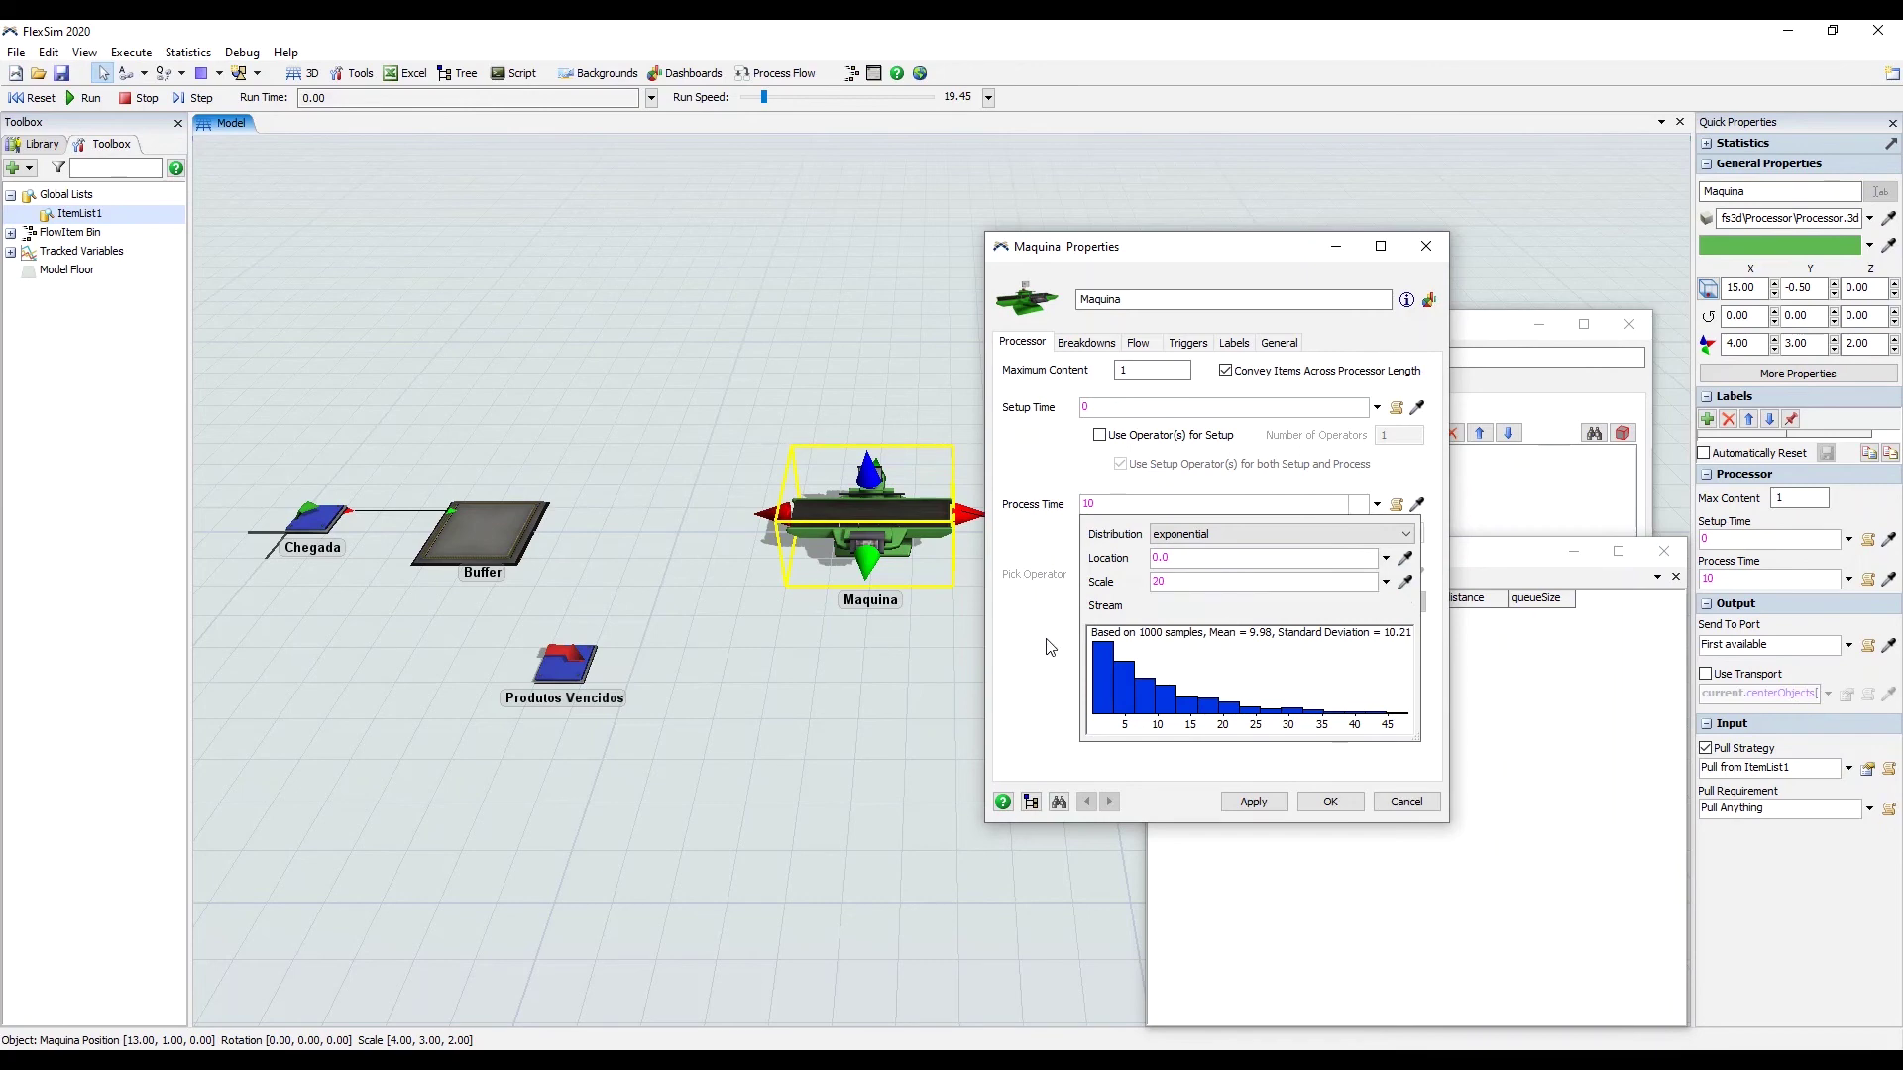
click(1047, 646)
click(1330, 802)
click(751, 668)
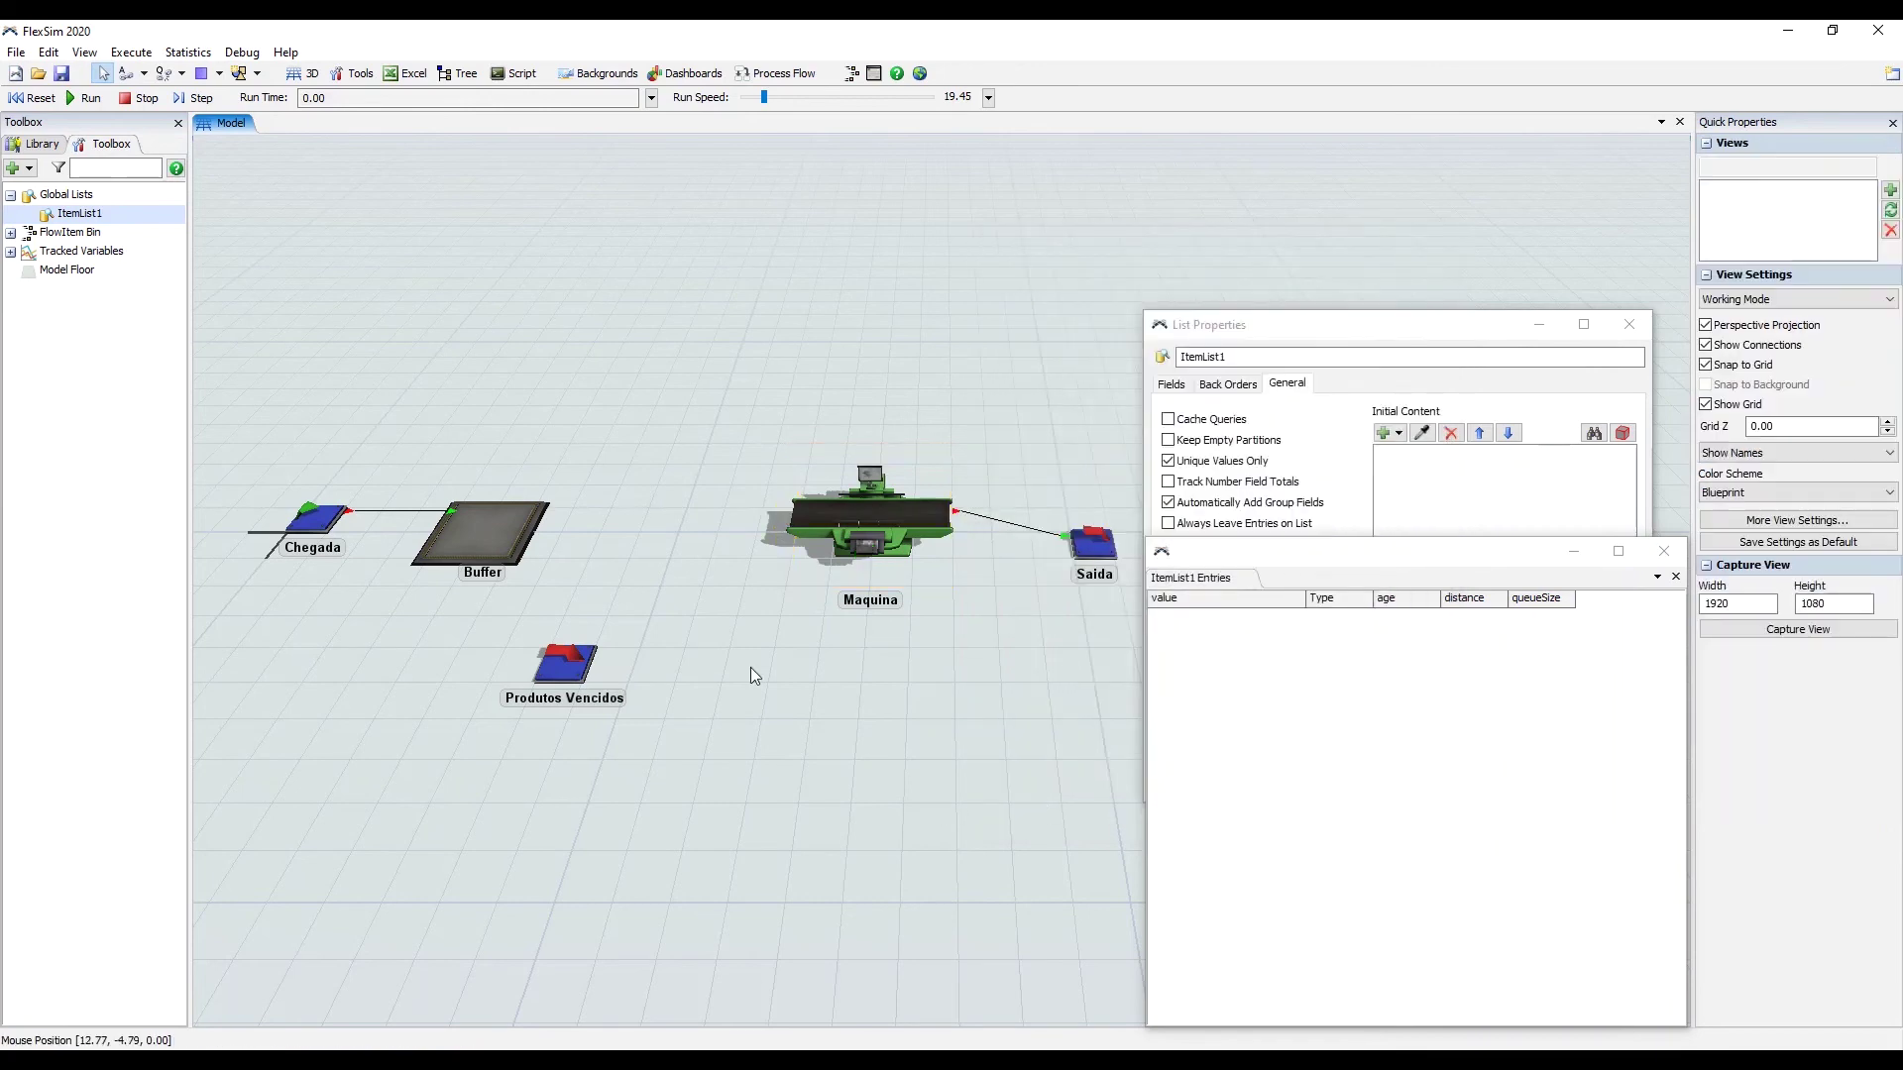
Compare the inter-arrival time of Chegada with the process time of Maquina, leaving both objects' properties unchanged
double_click(326, 520)
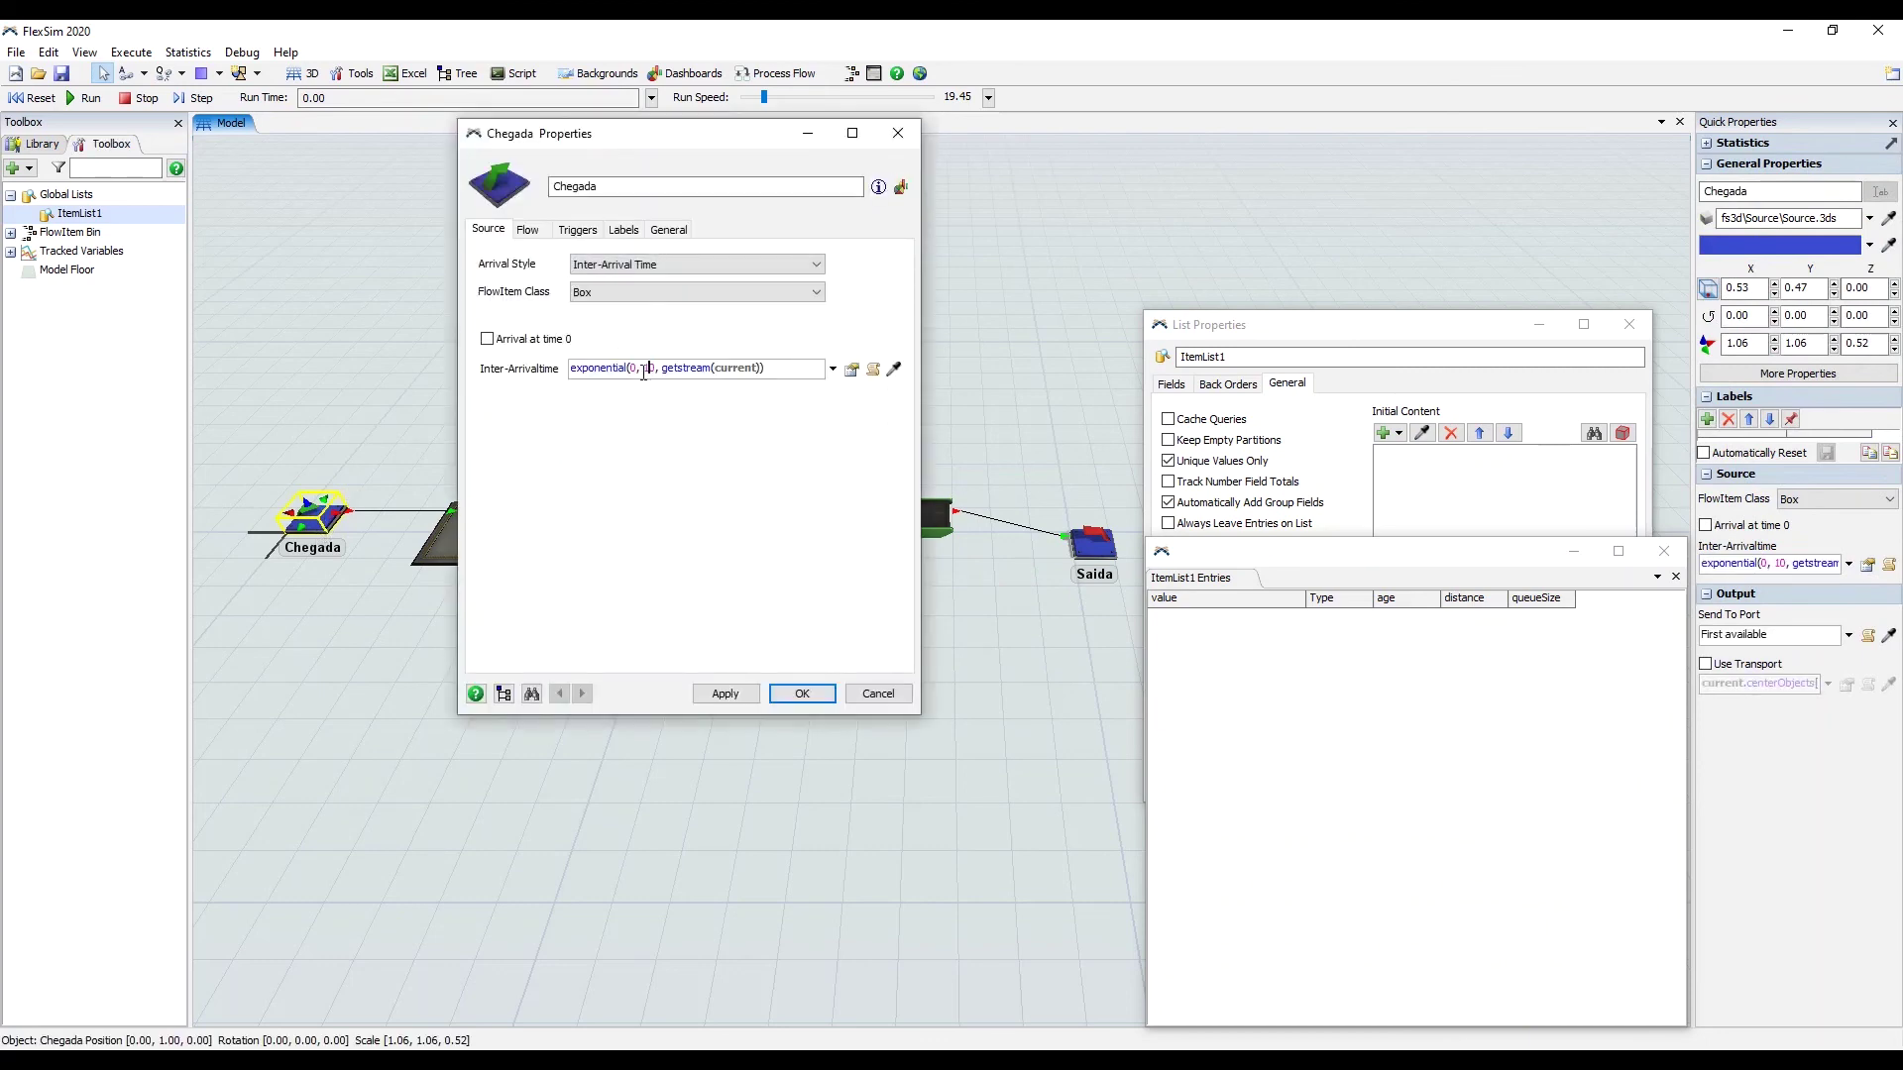
click(802, 692)
click(882, 717)
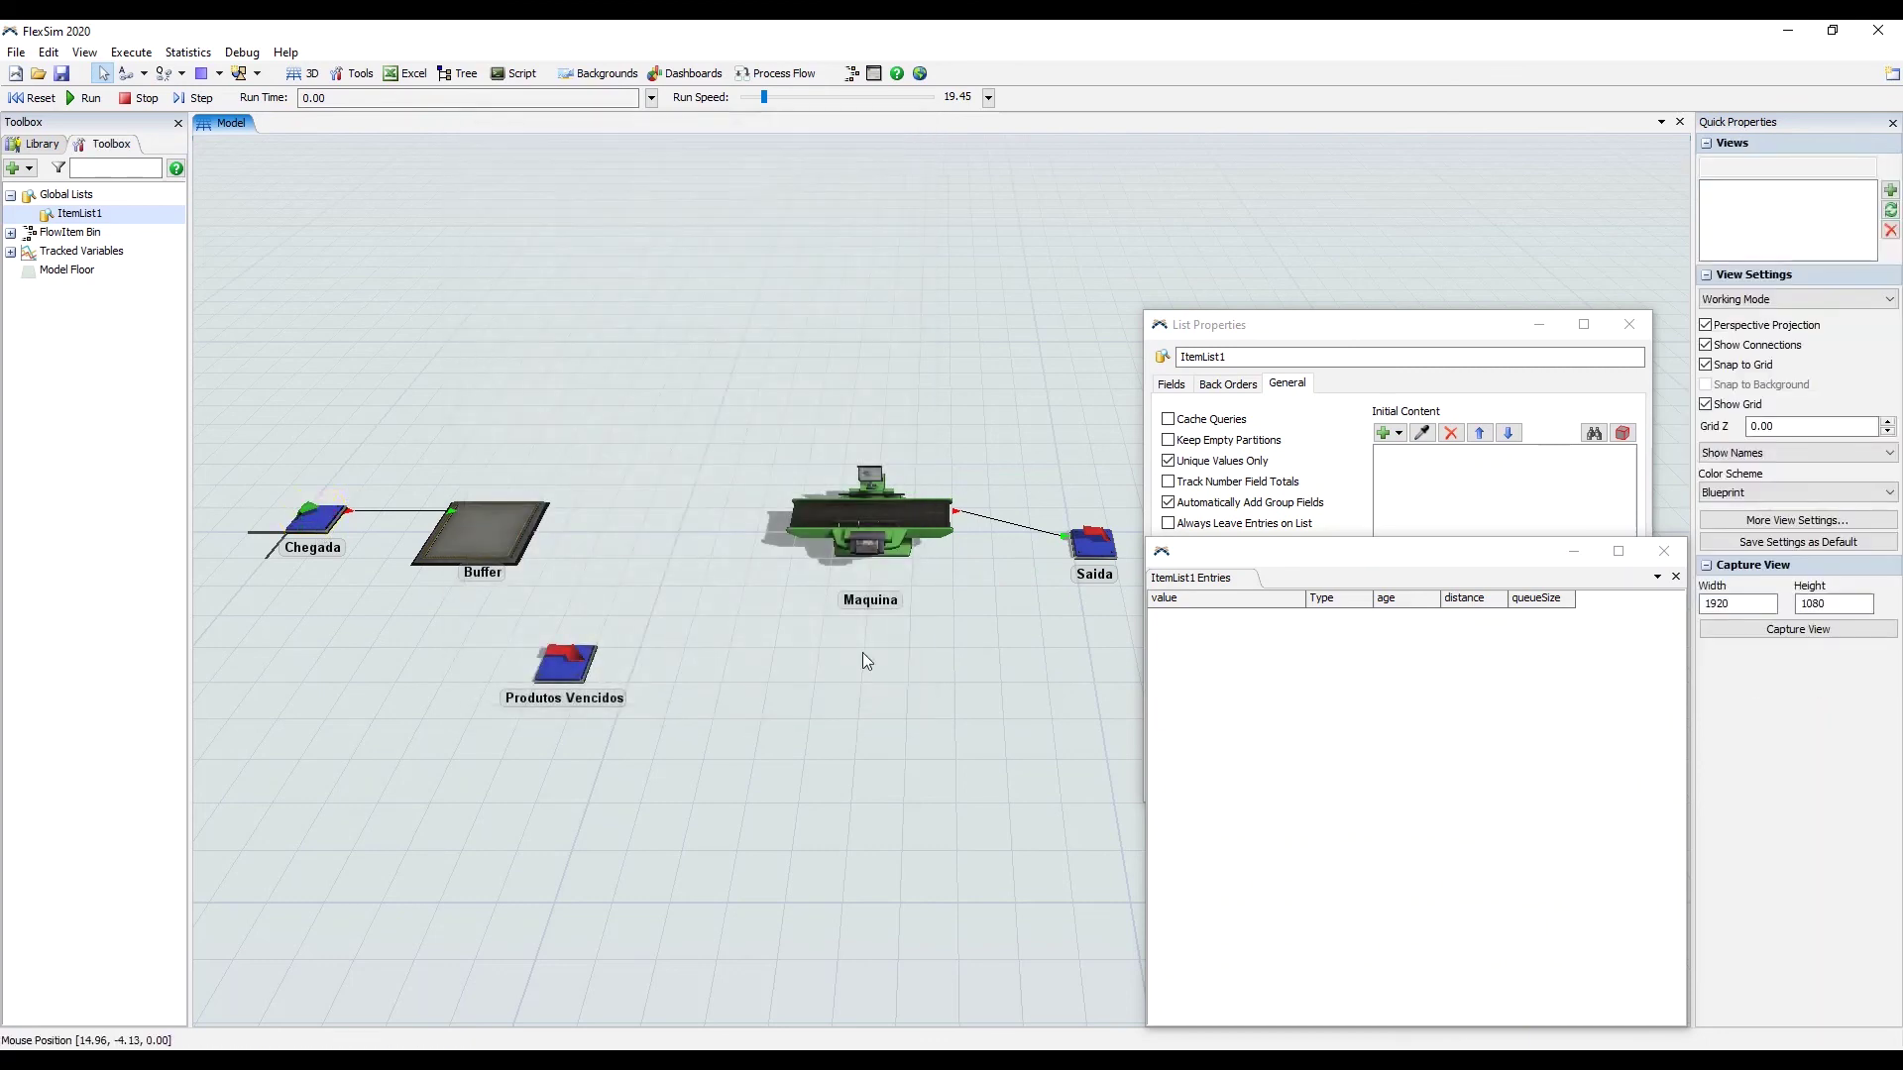
click(858, 535)
double_click(859, 535)
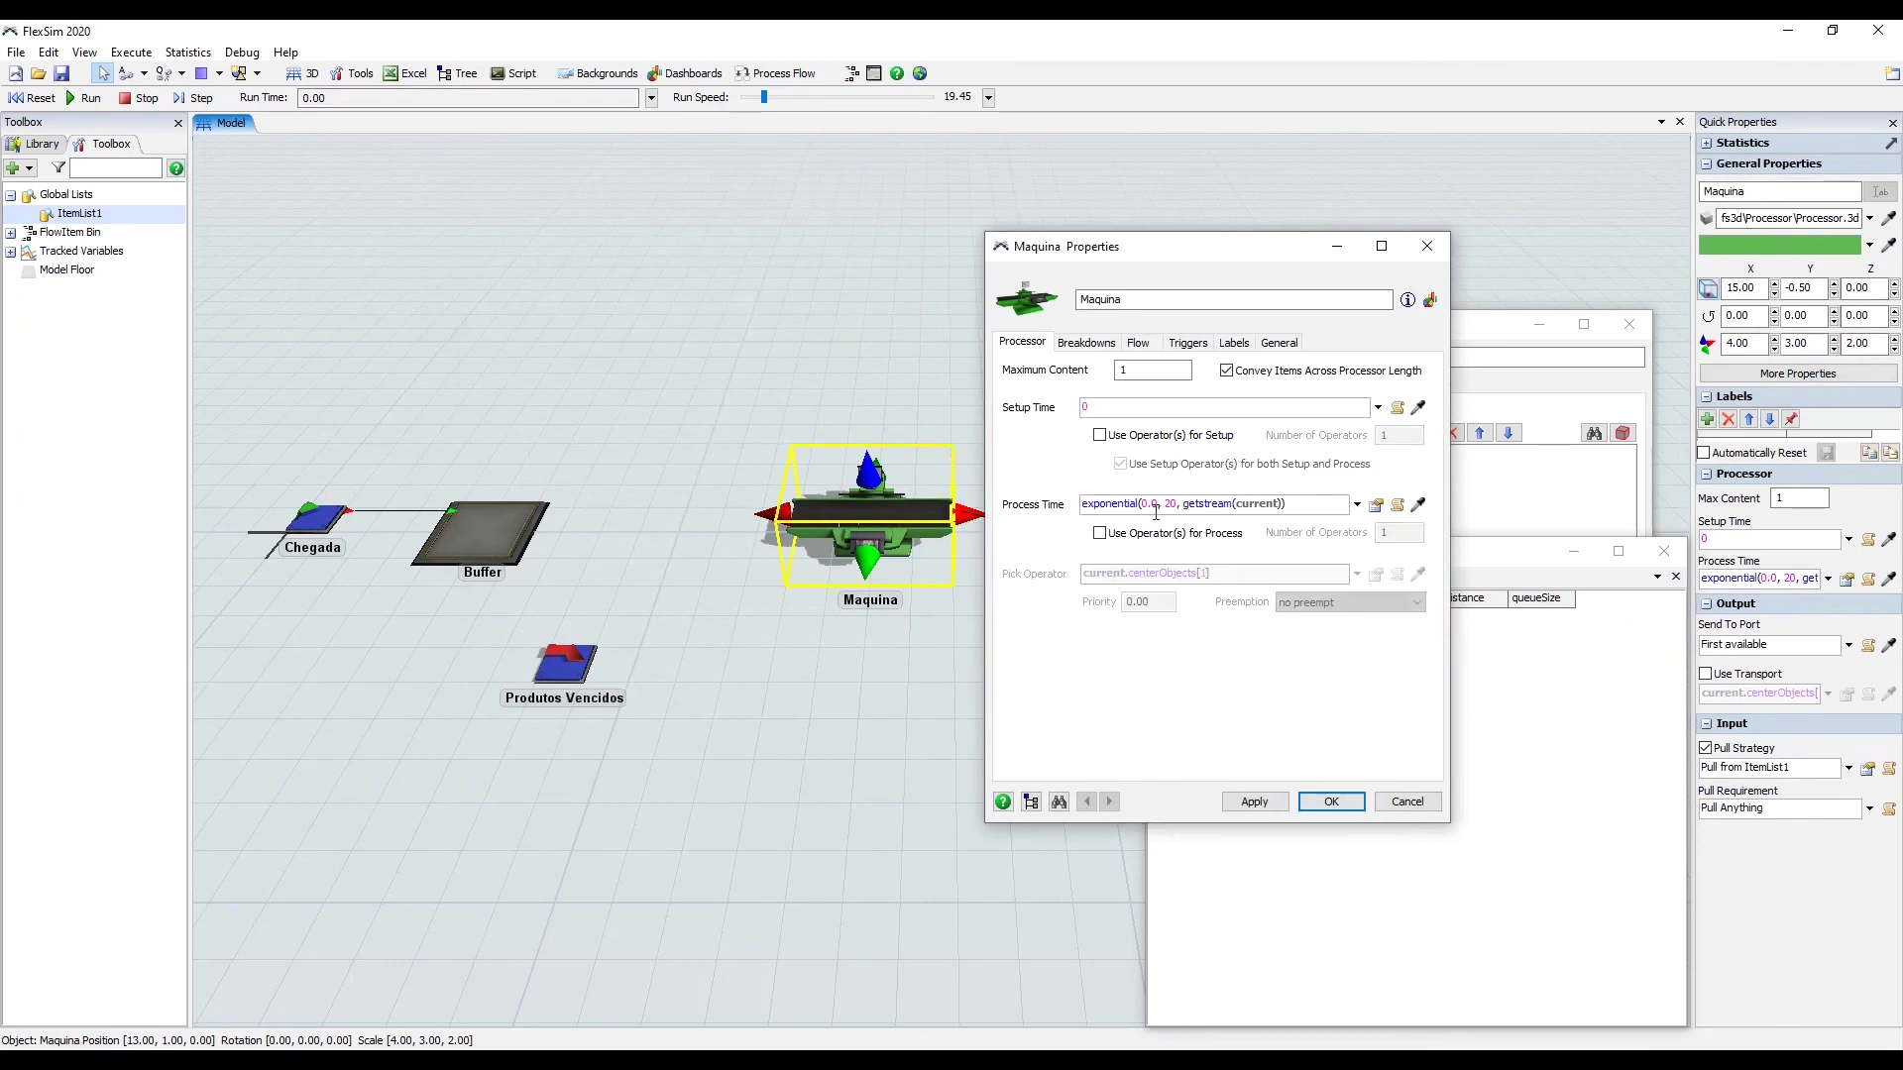
click(1331, 801)
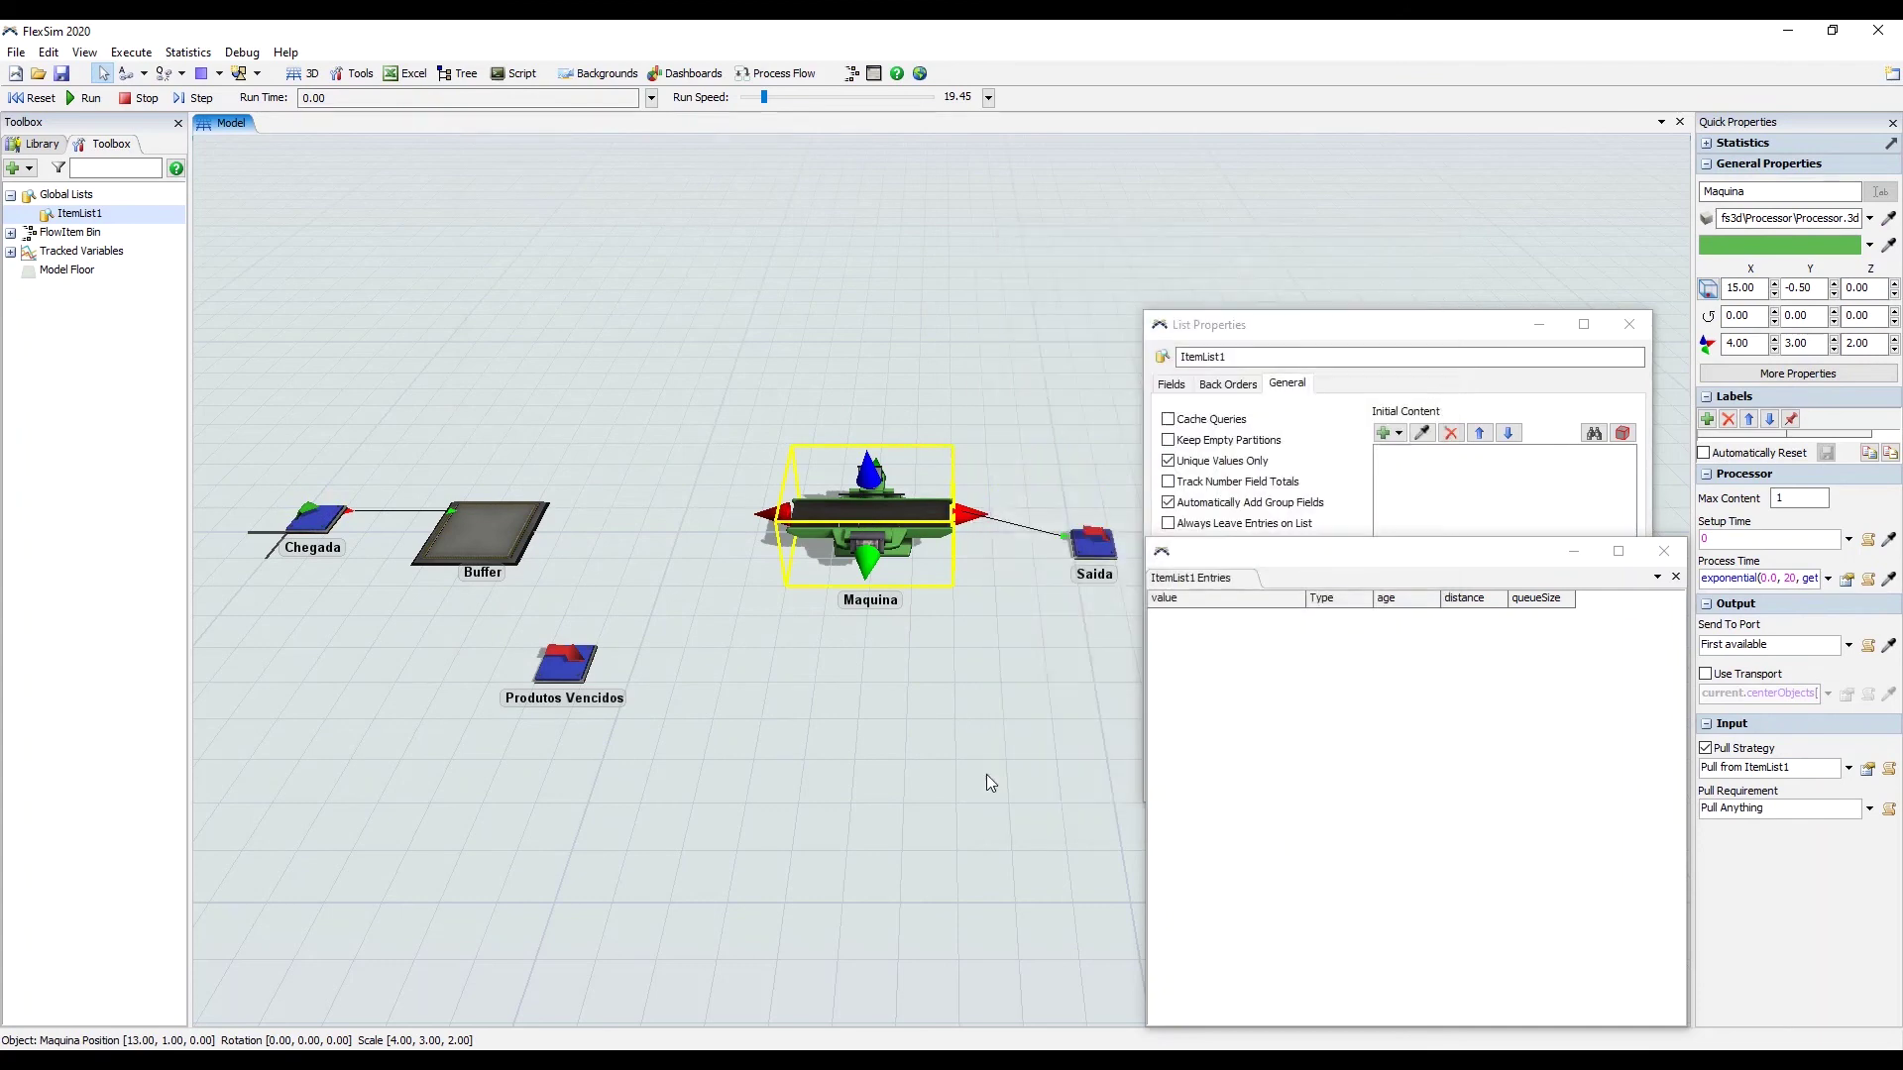
click(1001, 781)
Rerun the model from the start, slow the run speed to 0.24 and examine the Produtos Vencidos input against the entries' ages
click(32, 97)
click(203, 98)
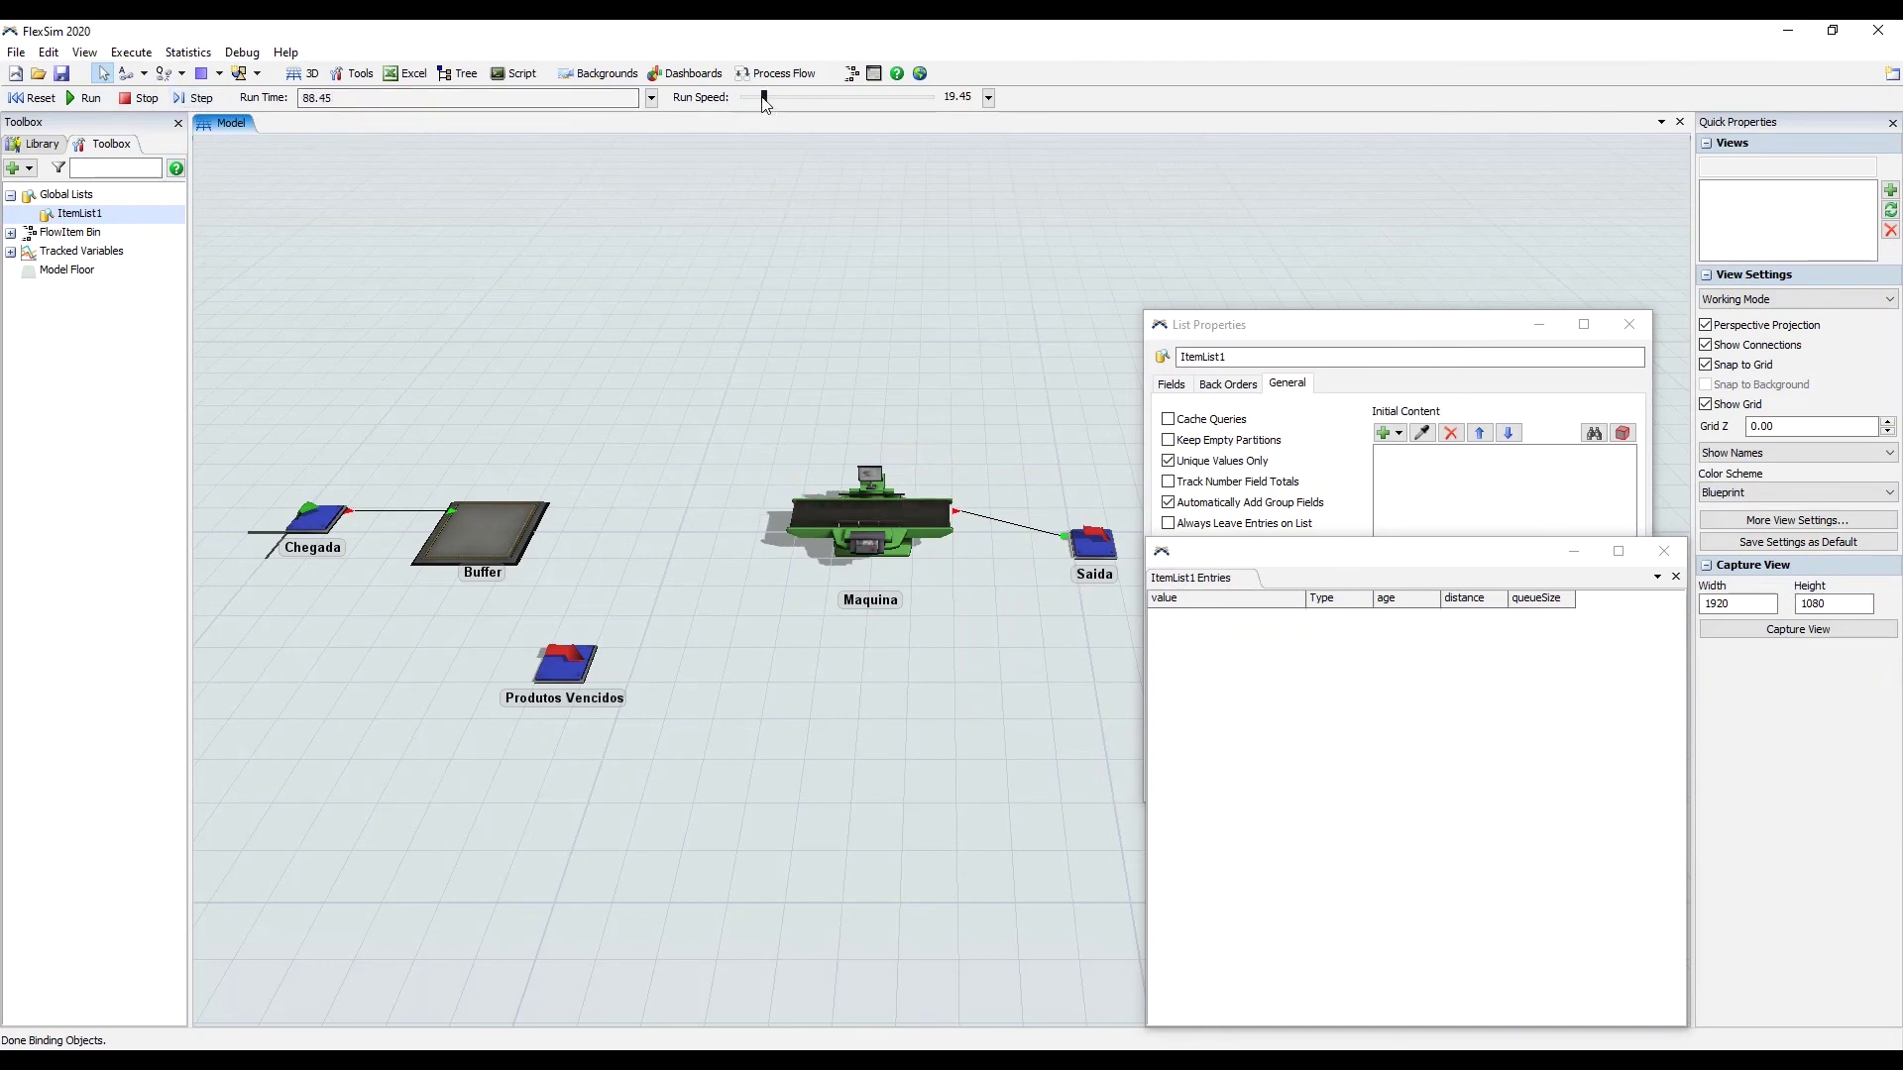
drag(767, 98, 751, 96)
click(556, 662)
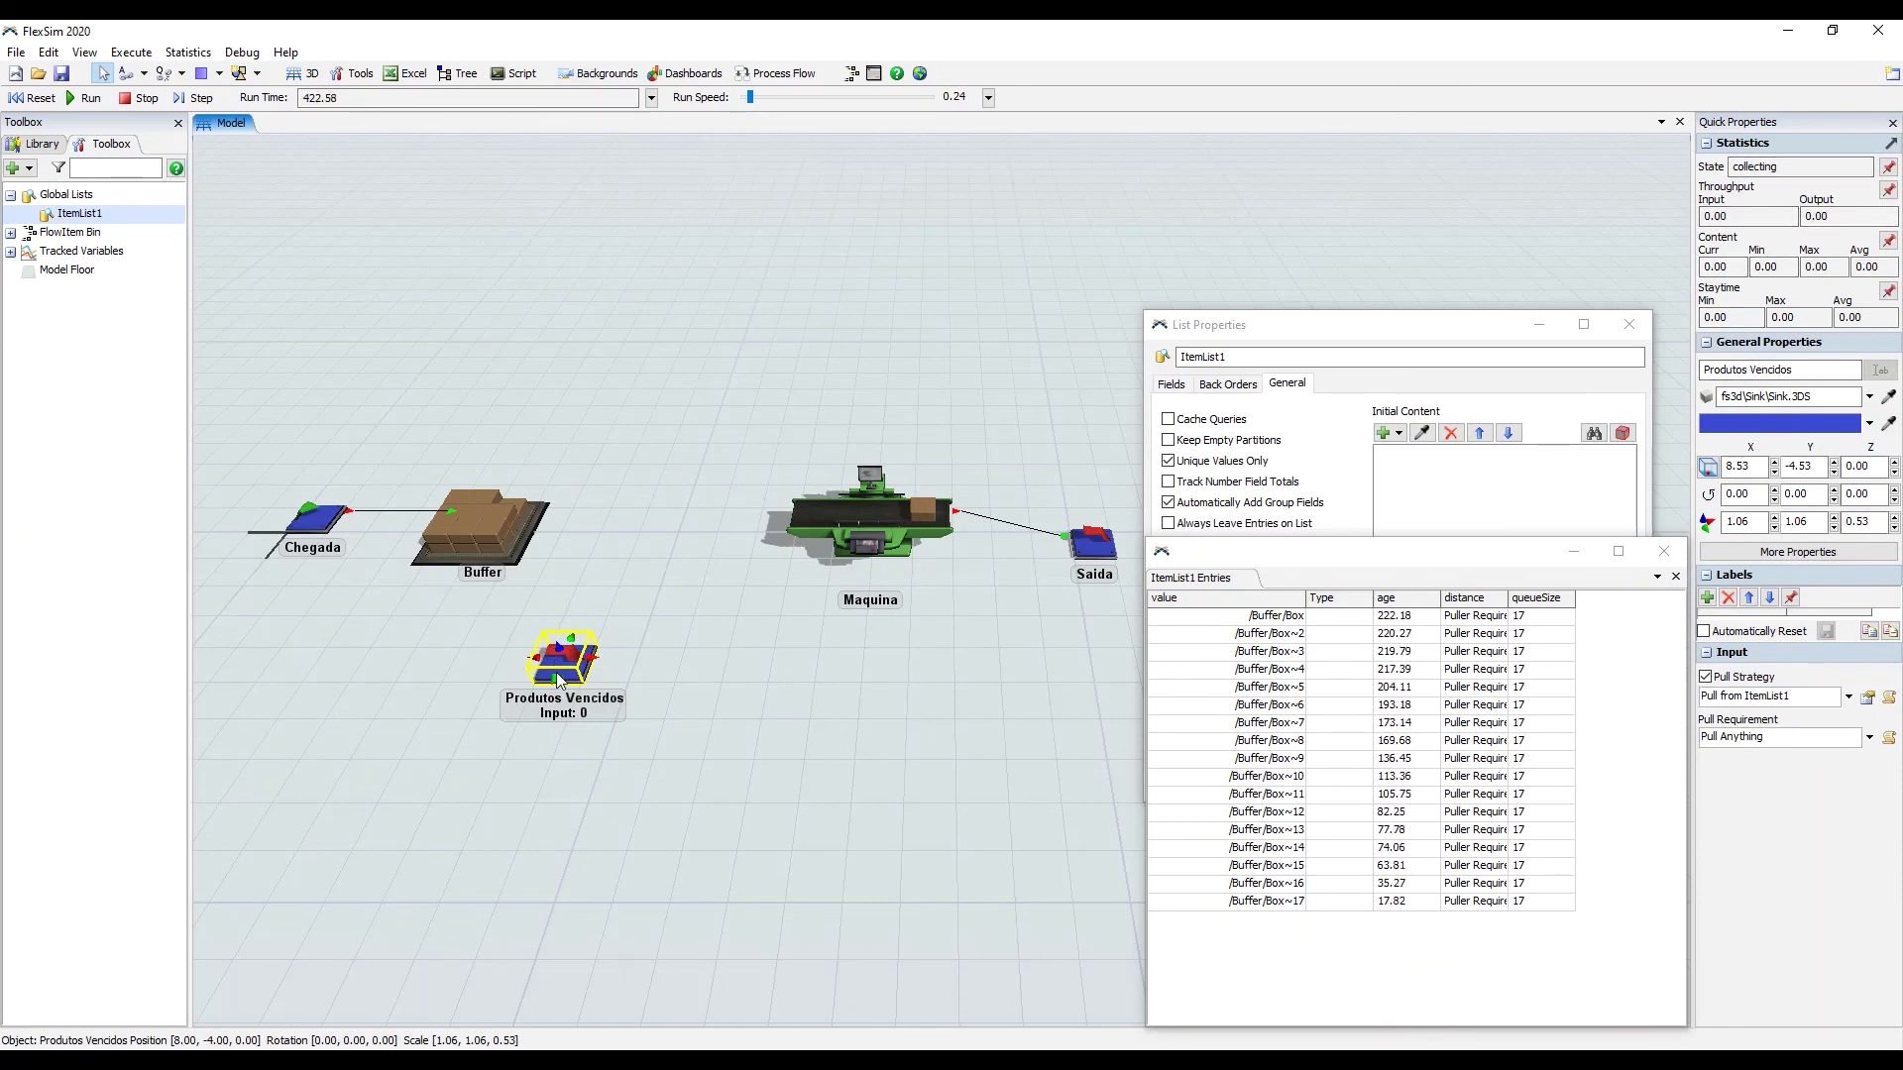
Examine the Produtos Vencidos input against the ages of the ItemList1 entries and stop the run
click(1733, 212)
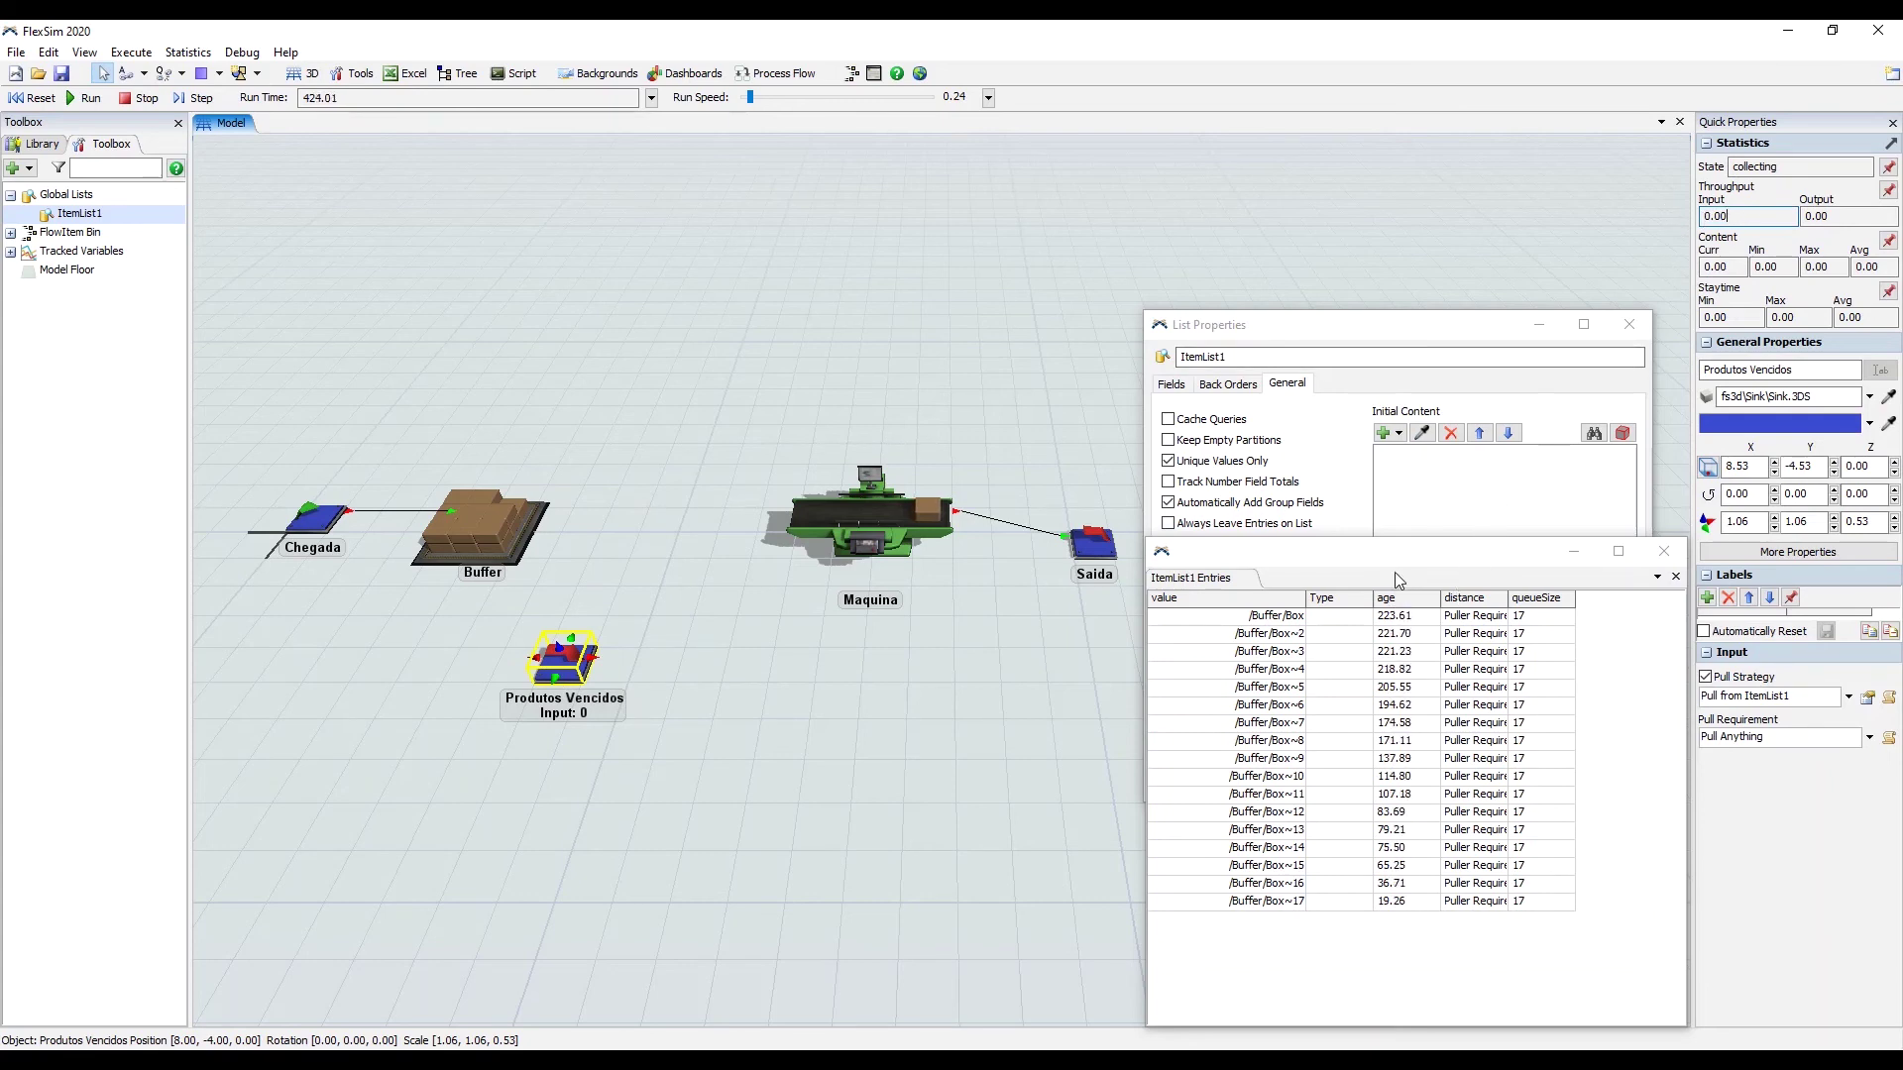
click(1405, 688)
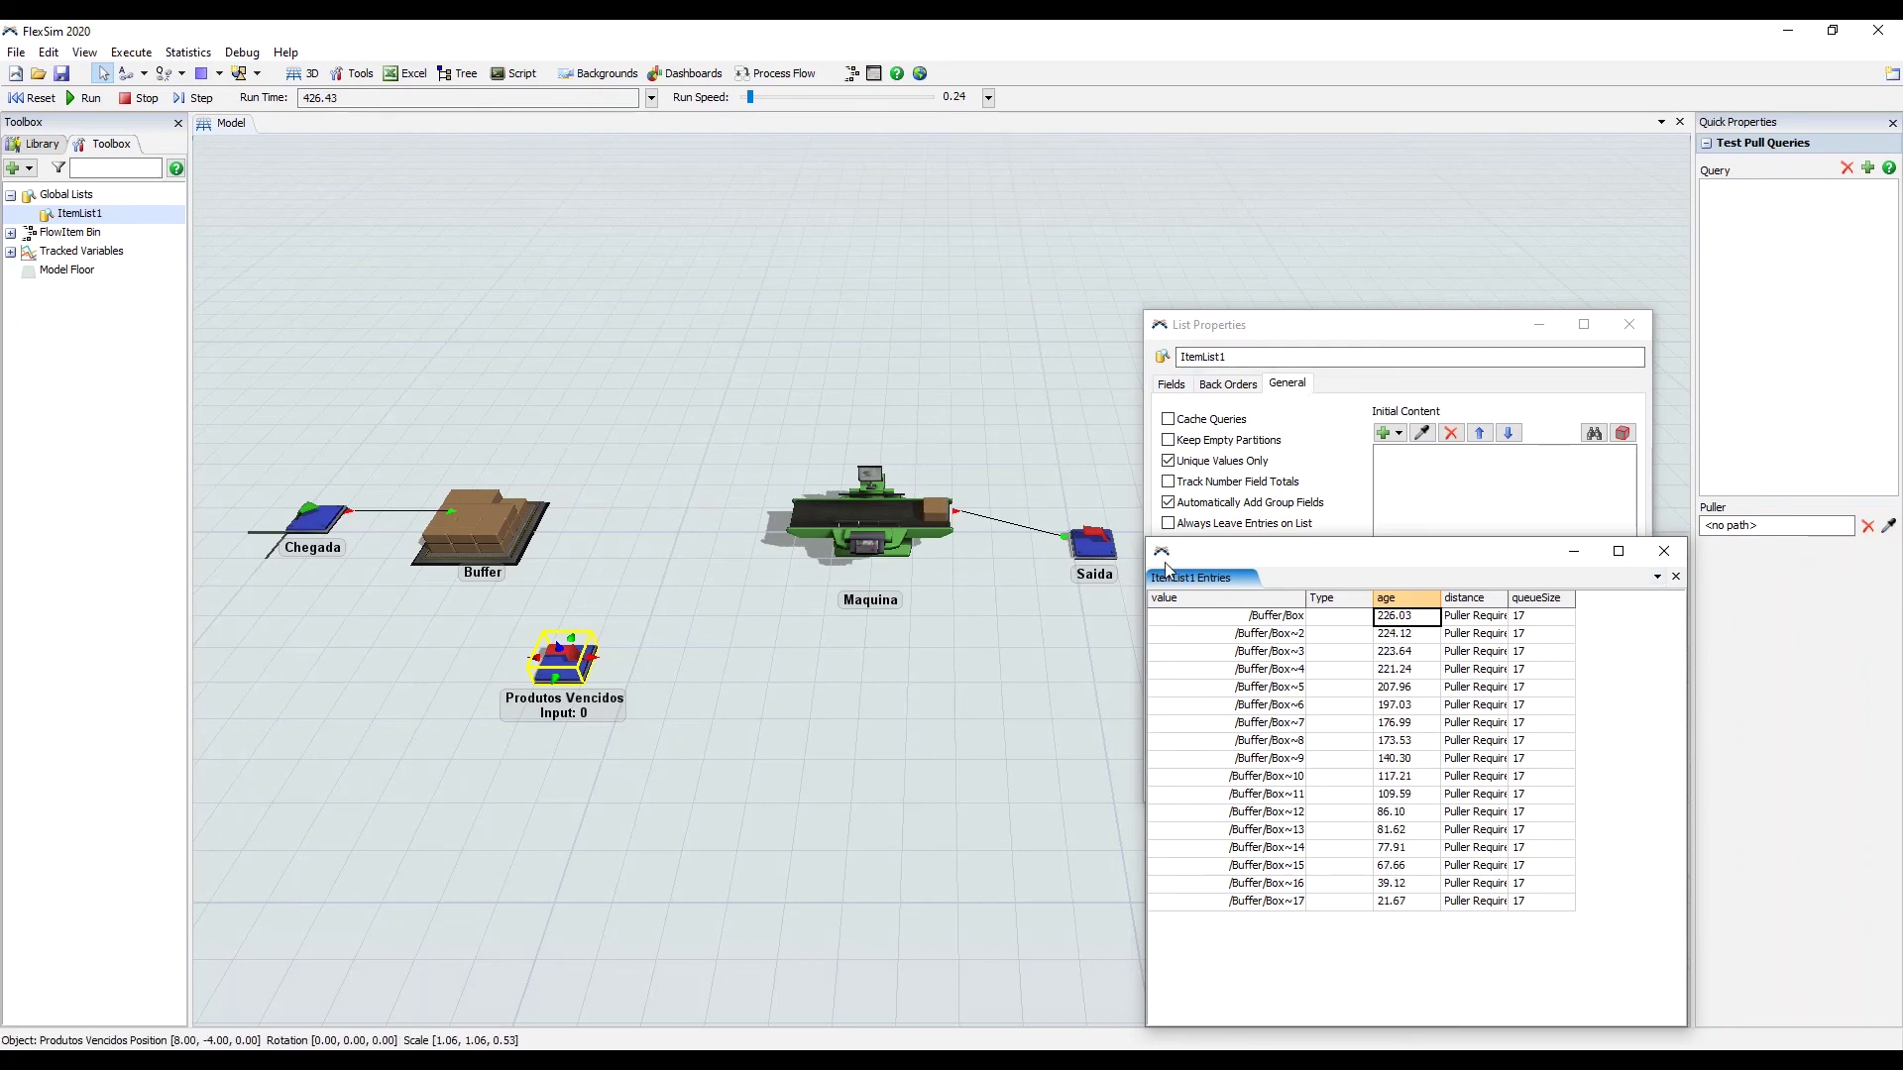
click(139, 97)
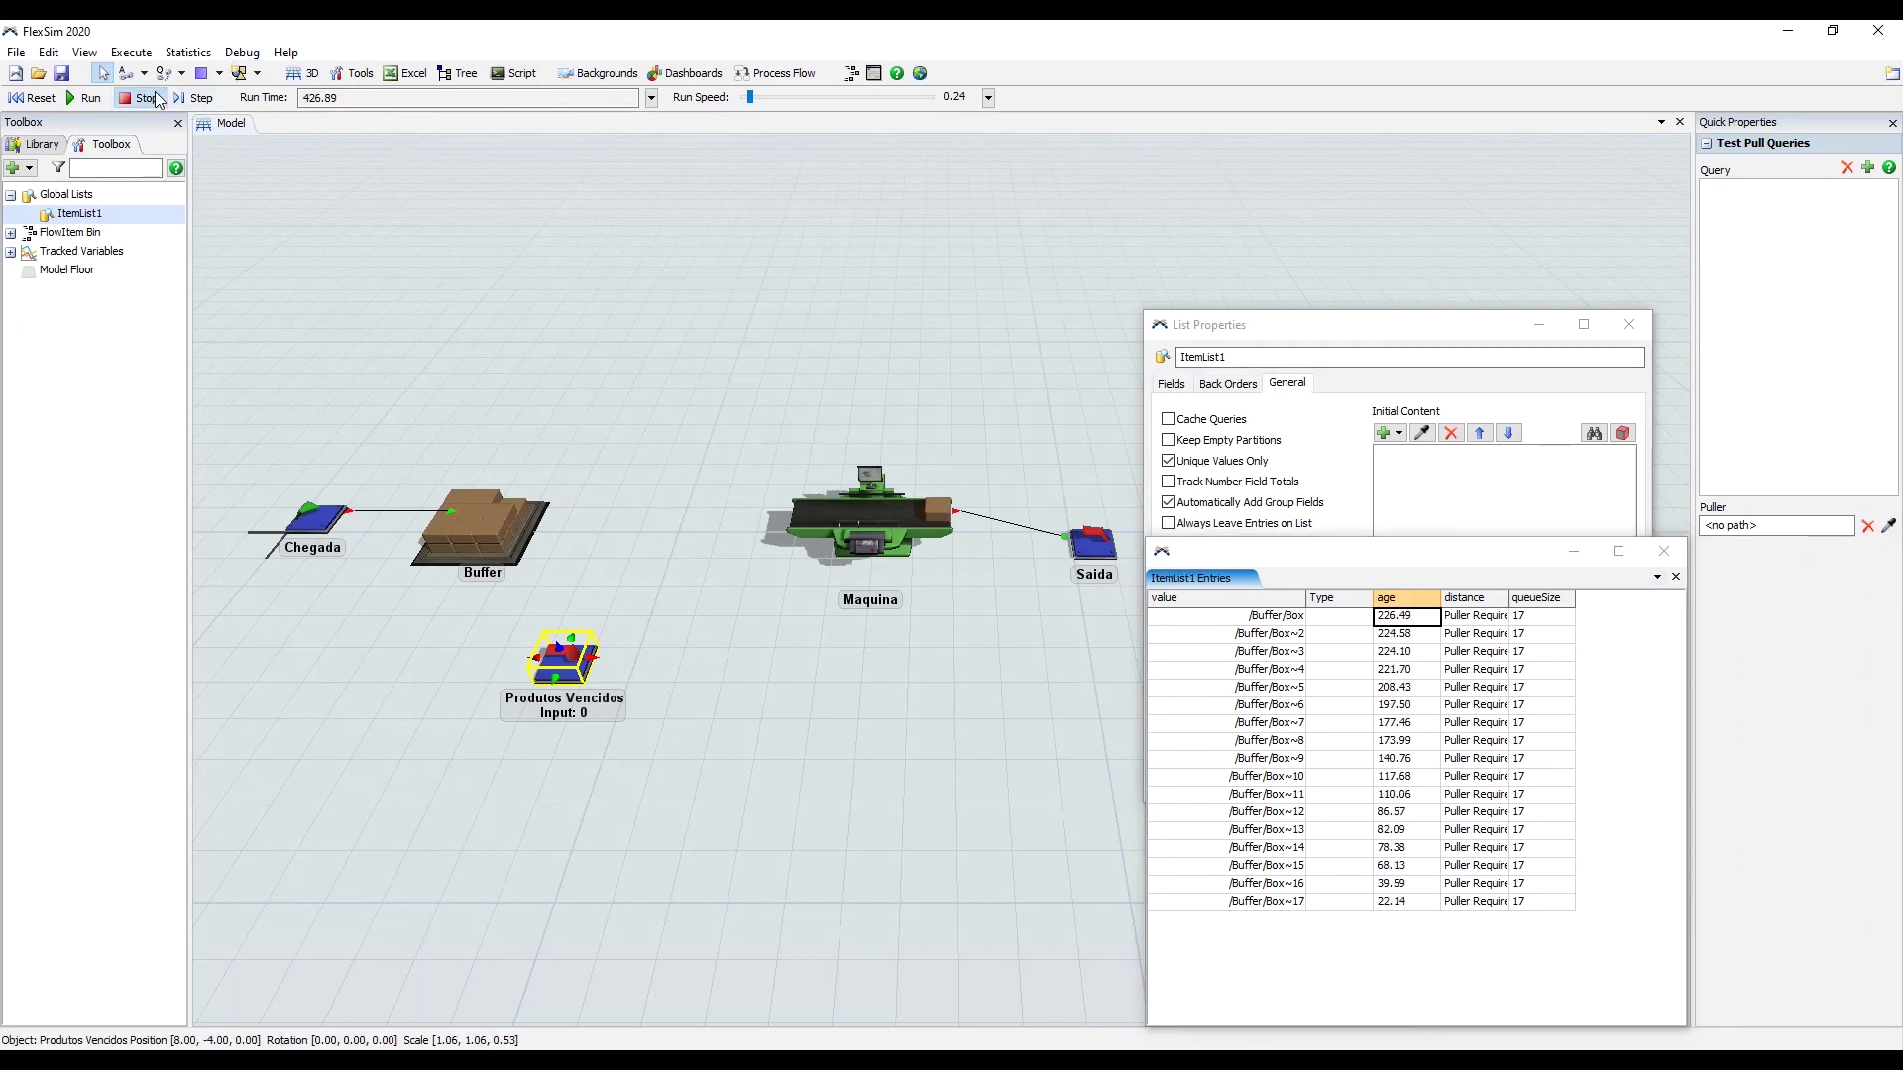
View ItemList1's back orders beside its entries, compare the waiting pull query with the entries' ages, and close the back orders view
drag(1354, 551, 676, 525)
click(1245, 704)
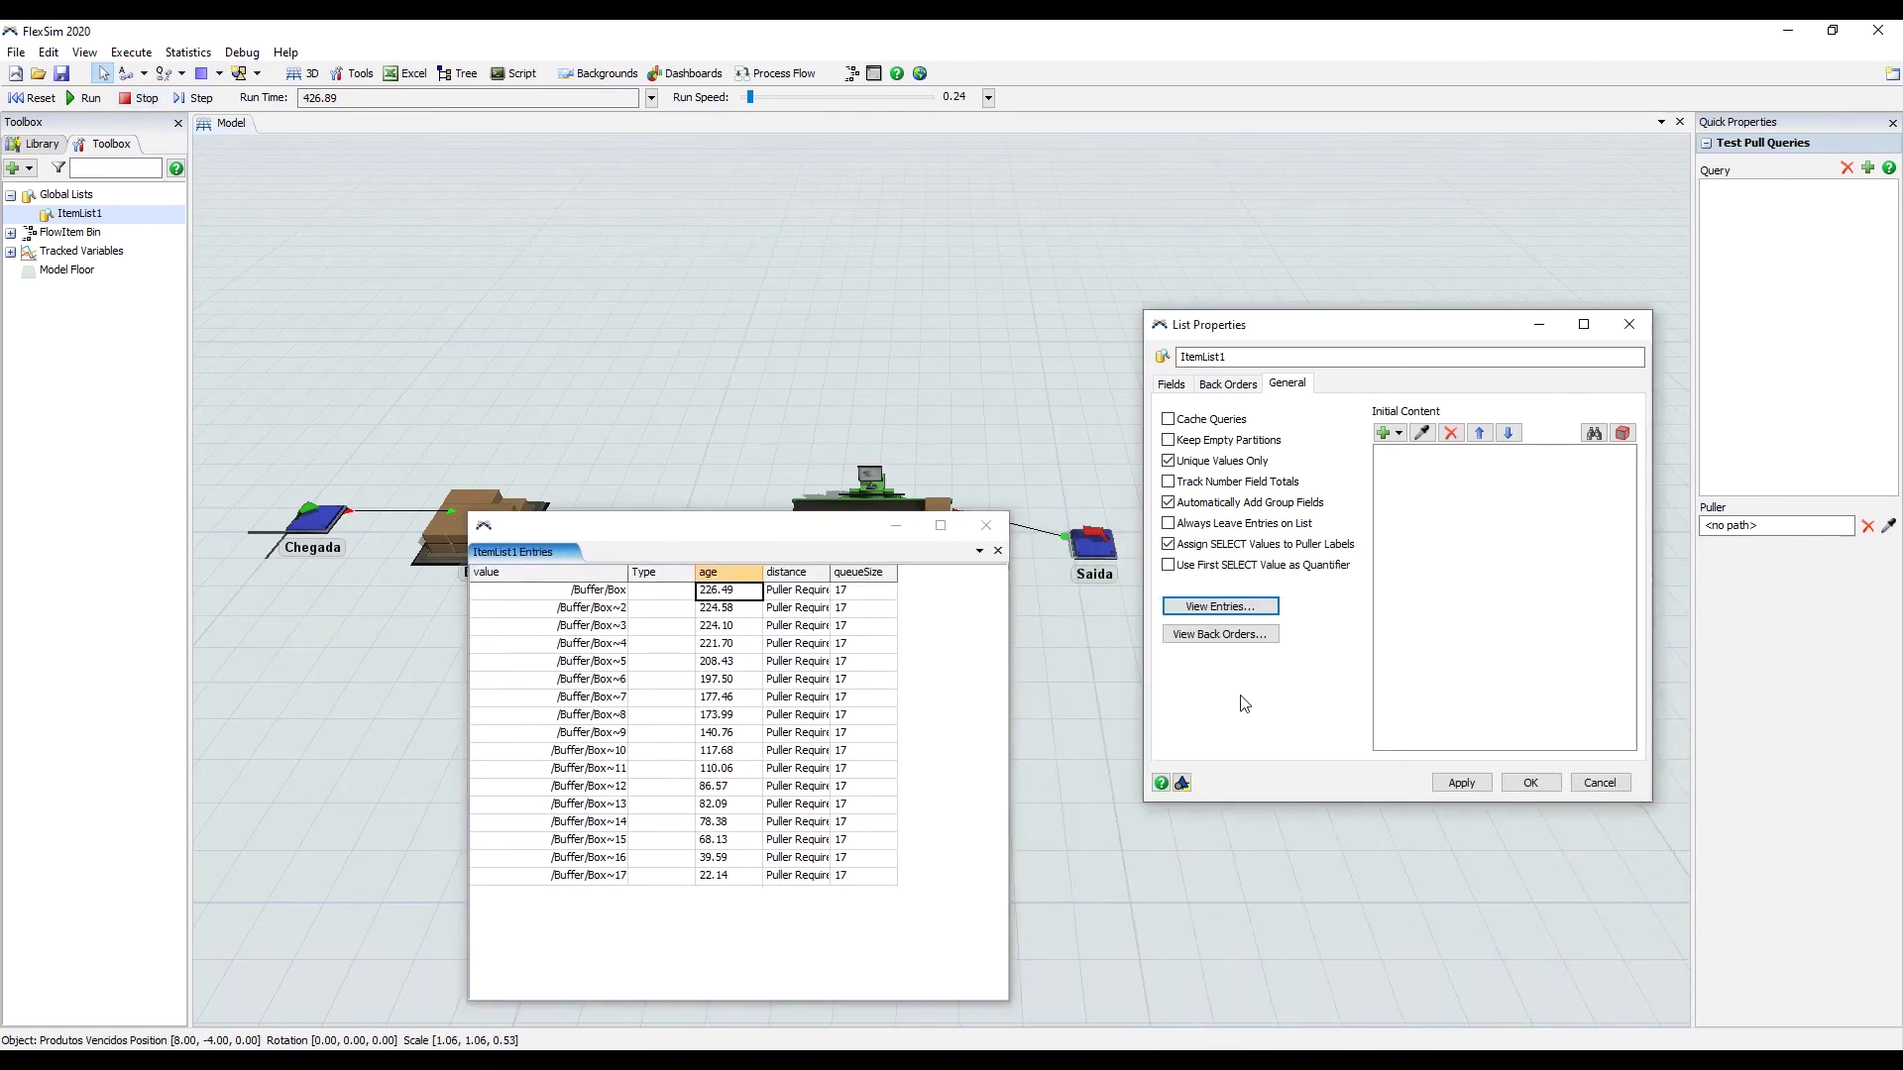
click(1232, 639)
drag(892, 179, 1332, 543)
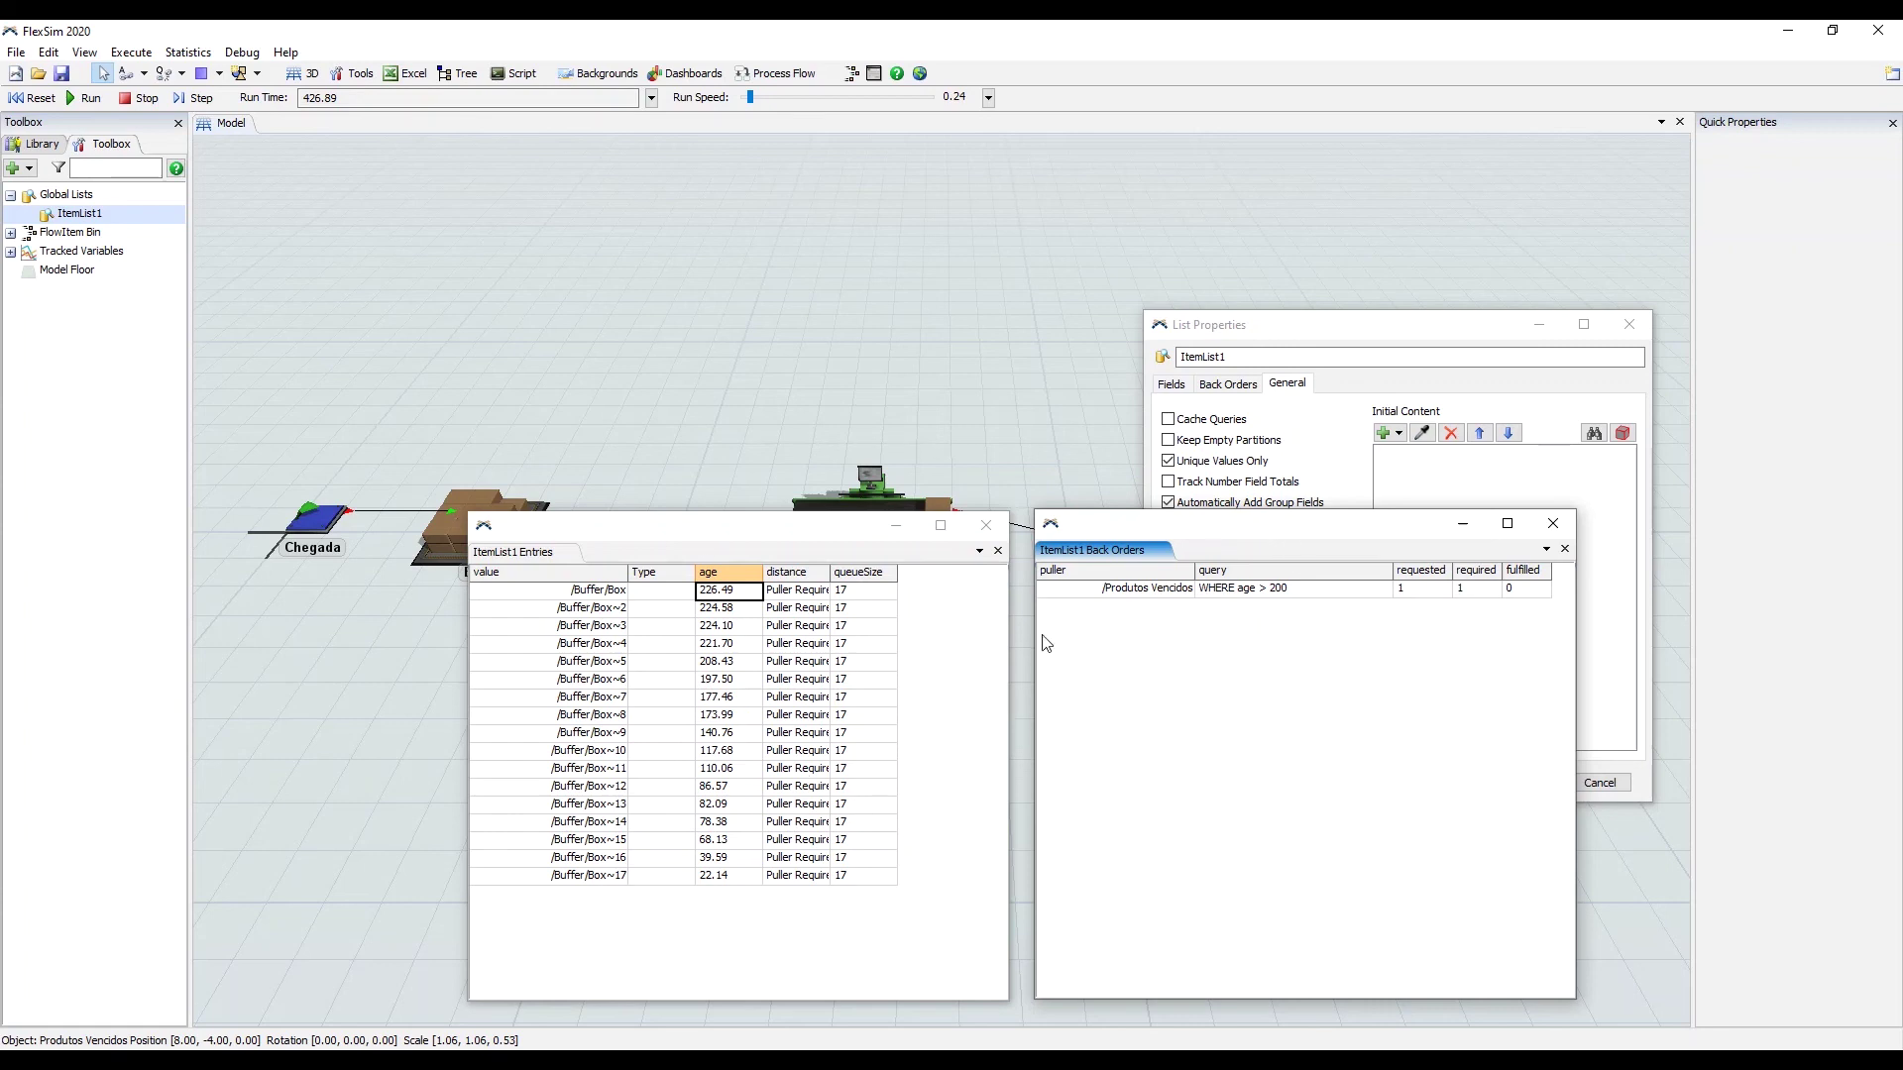
drag(1187, 534, 1187, 536)
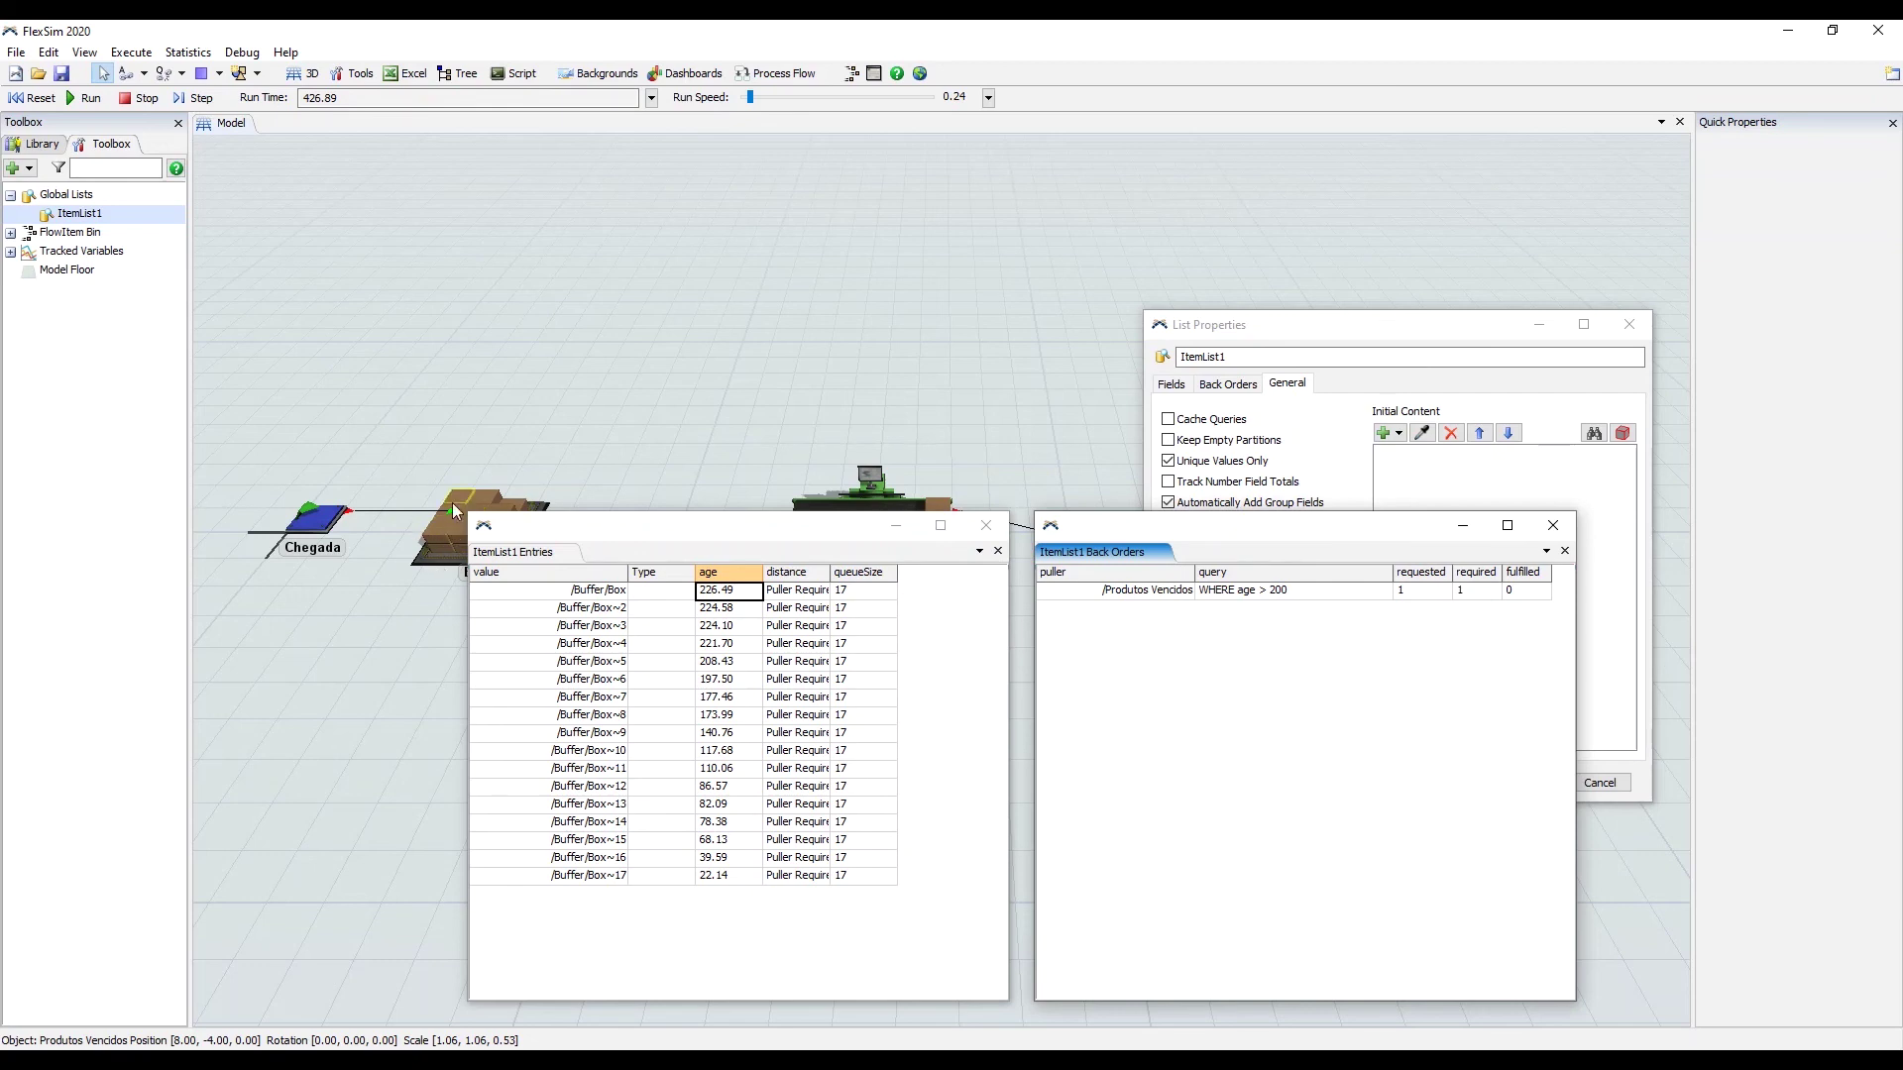
drag(456, 551, 391, 551)
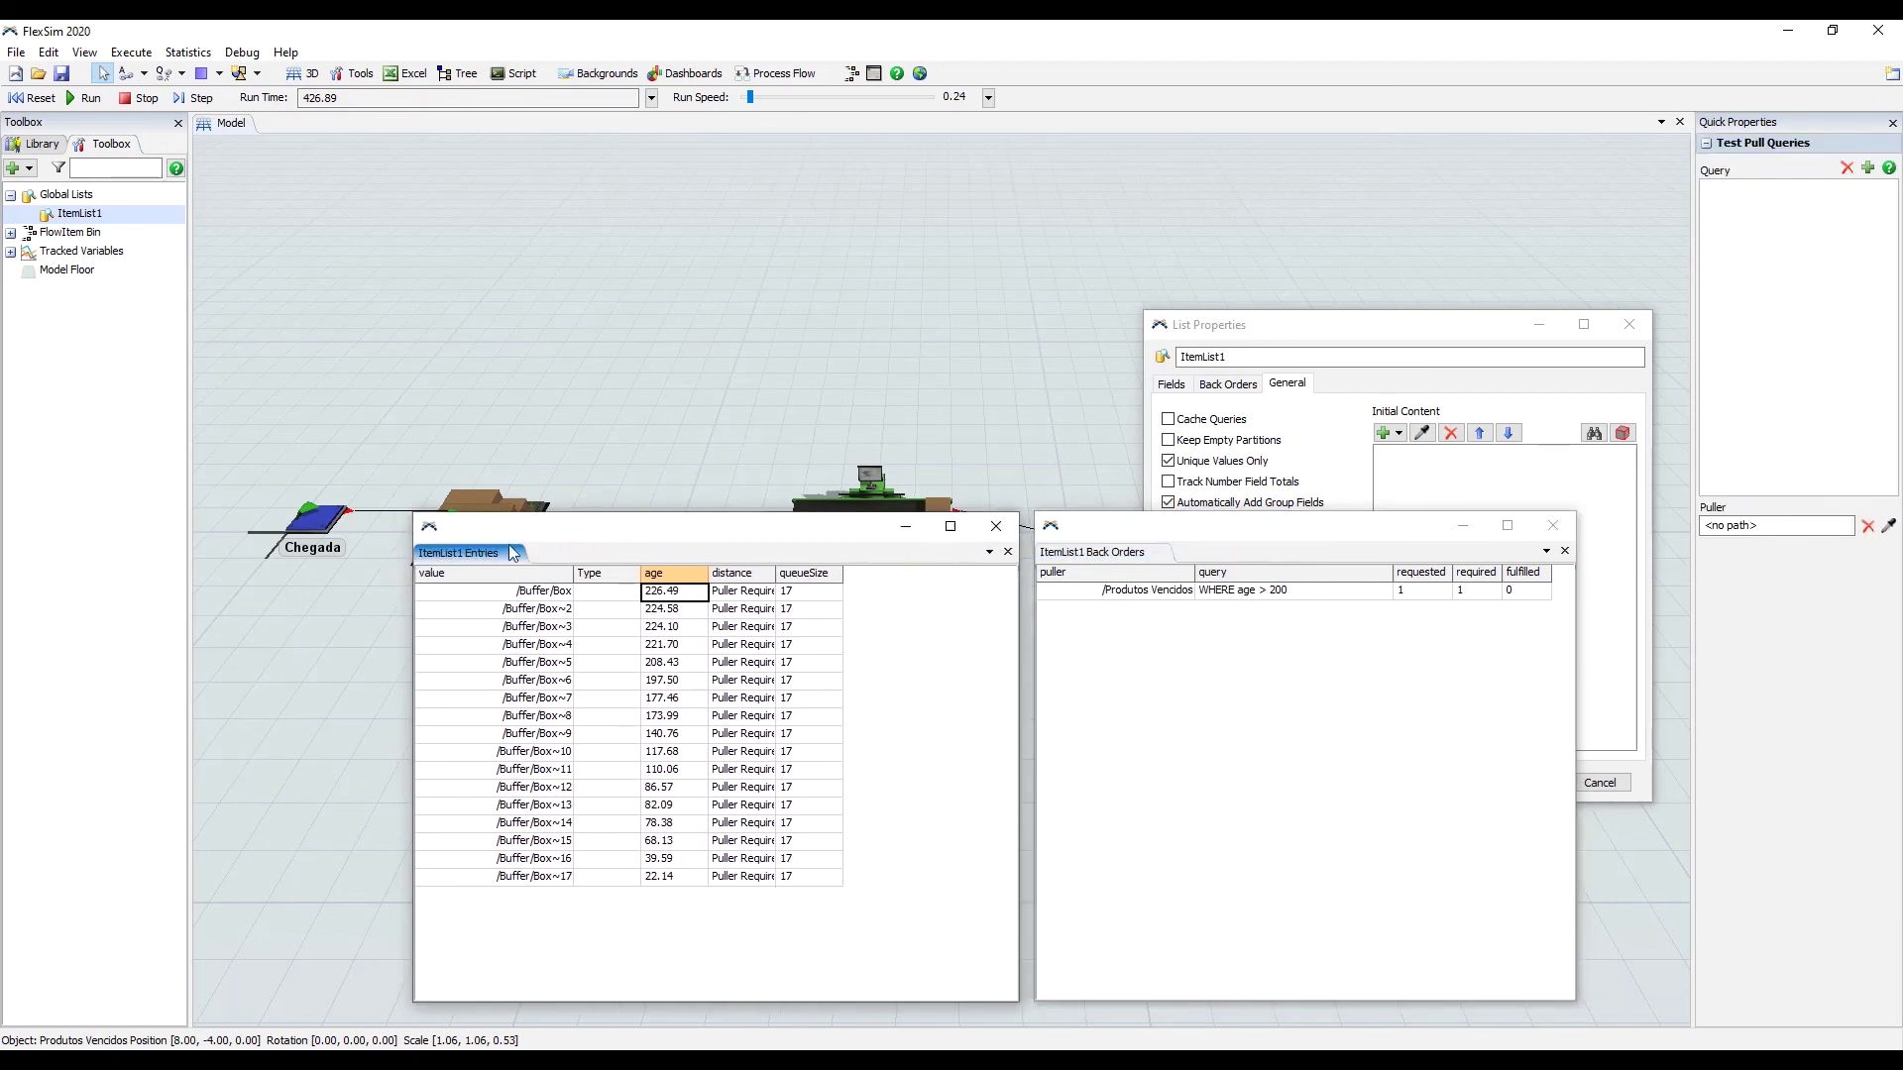
drag(405, 605, 497, 605)
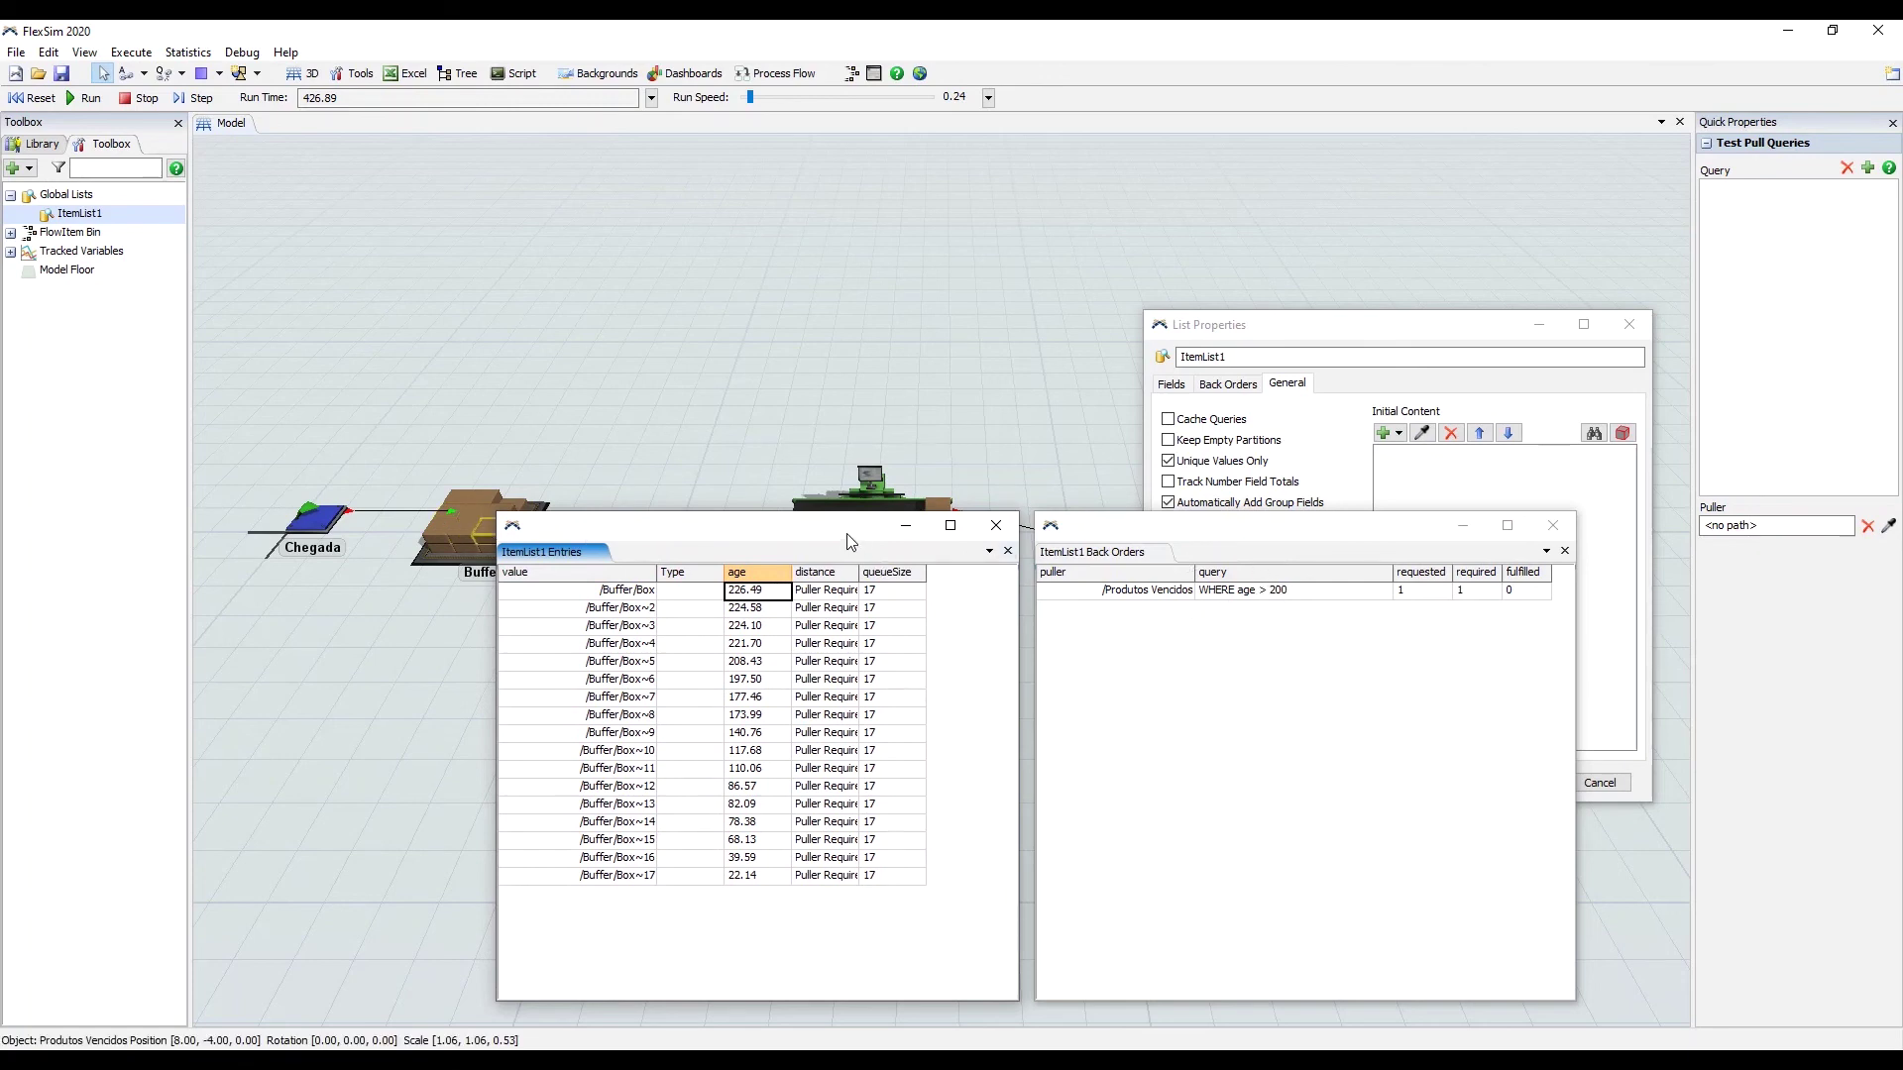
click(1552, 529)
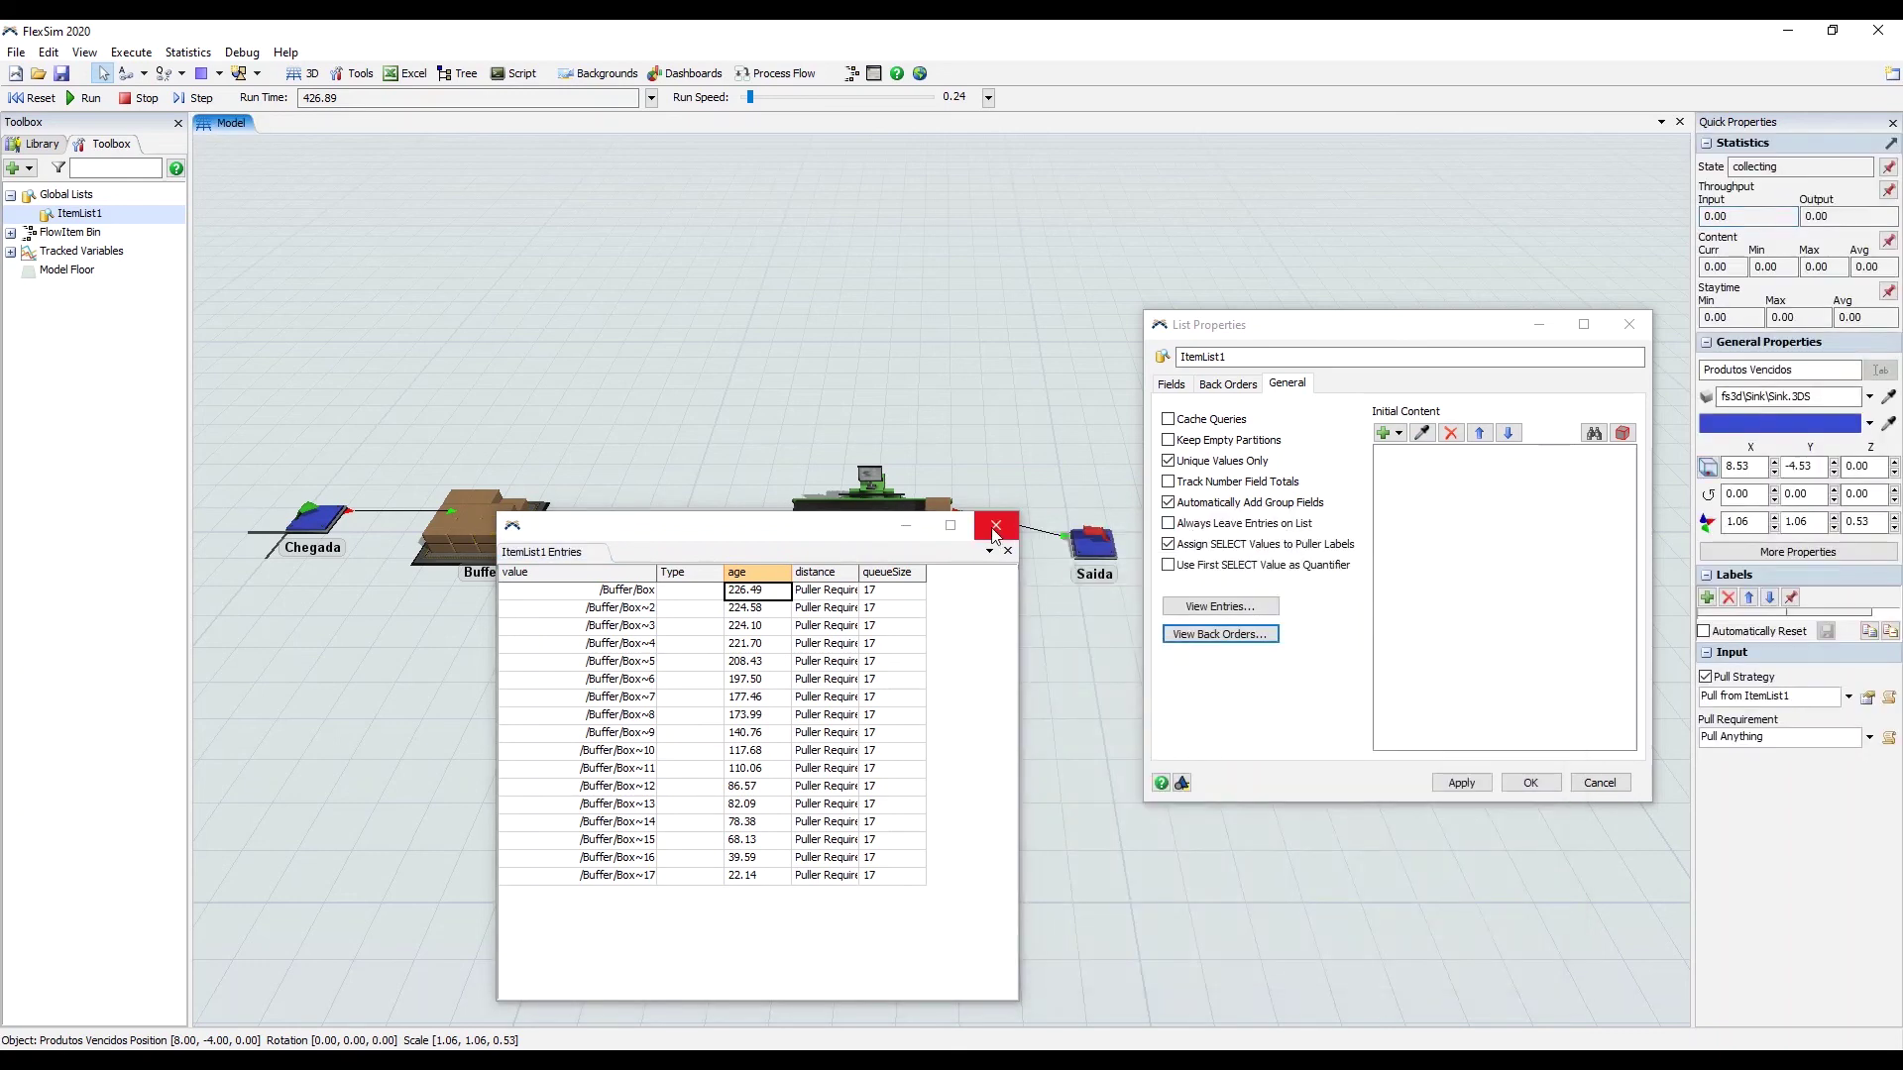
Reset the model and enable Reevaluate All Values On Push in ItemList1's back order settings
click(1057, 454)
click(1318, 451)
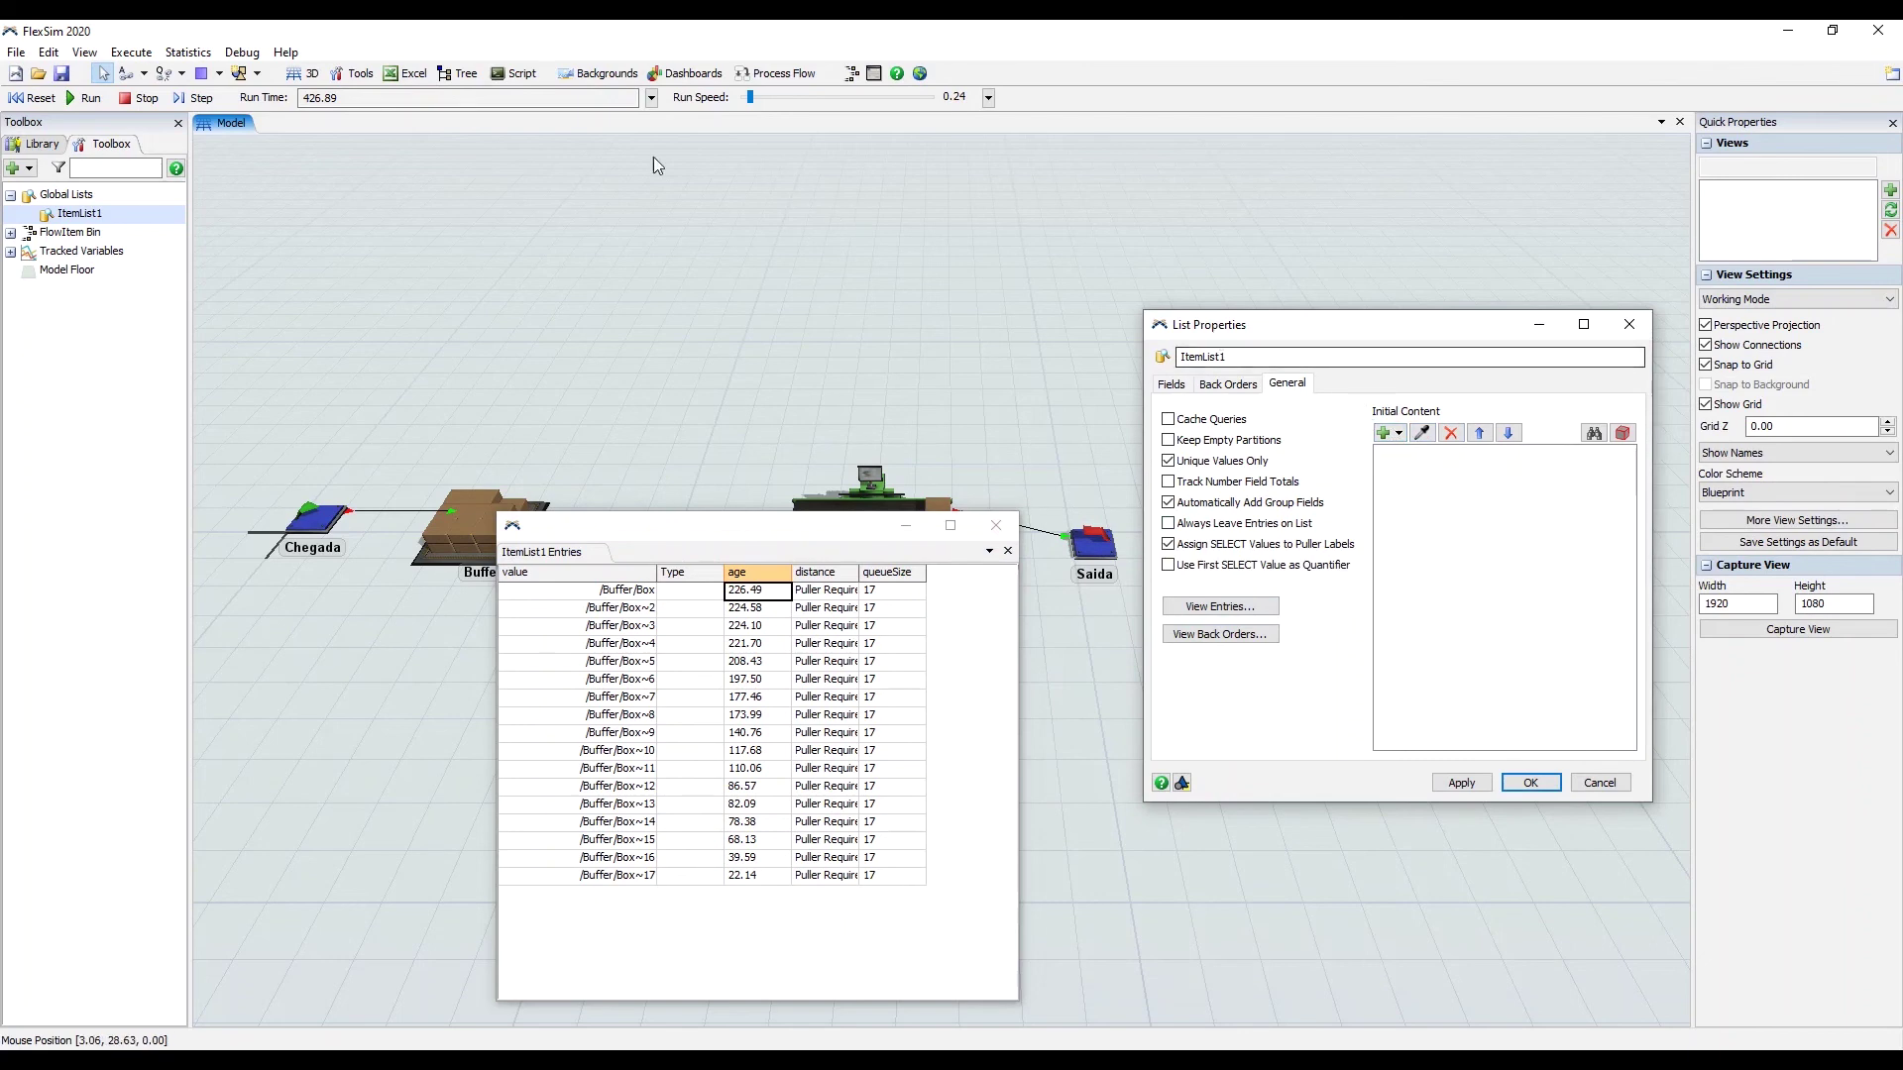
click(35, 97)
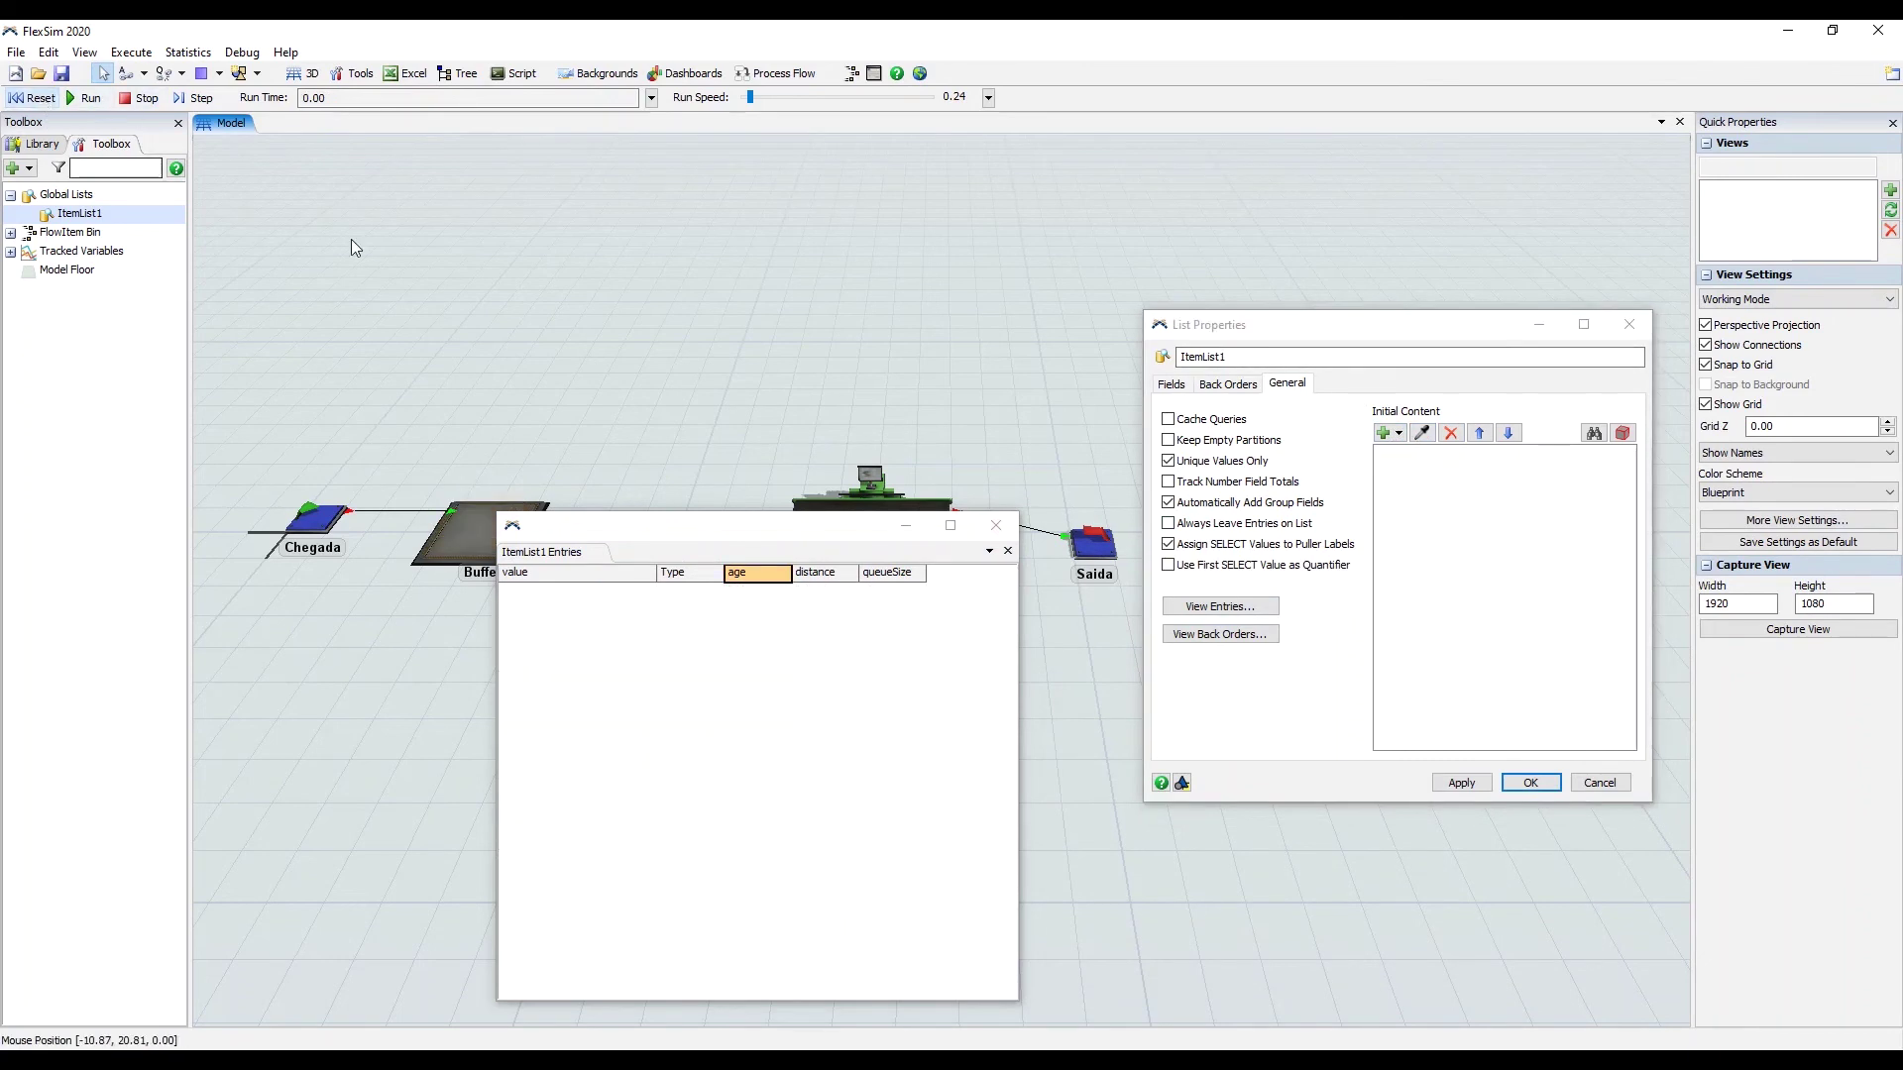
click(1331, 719)
click(1234, 389)
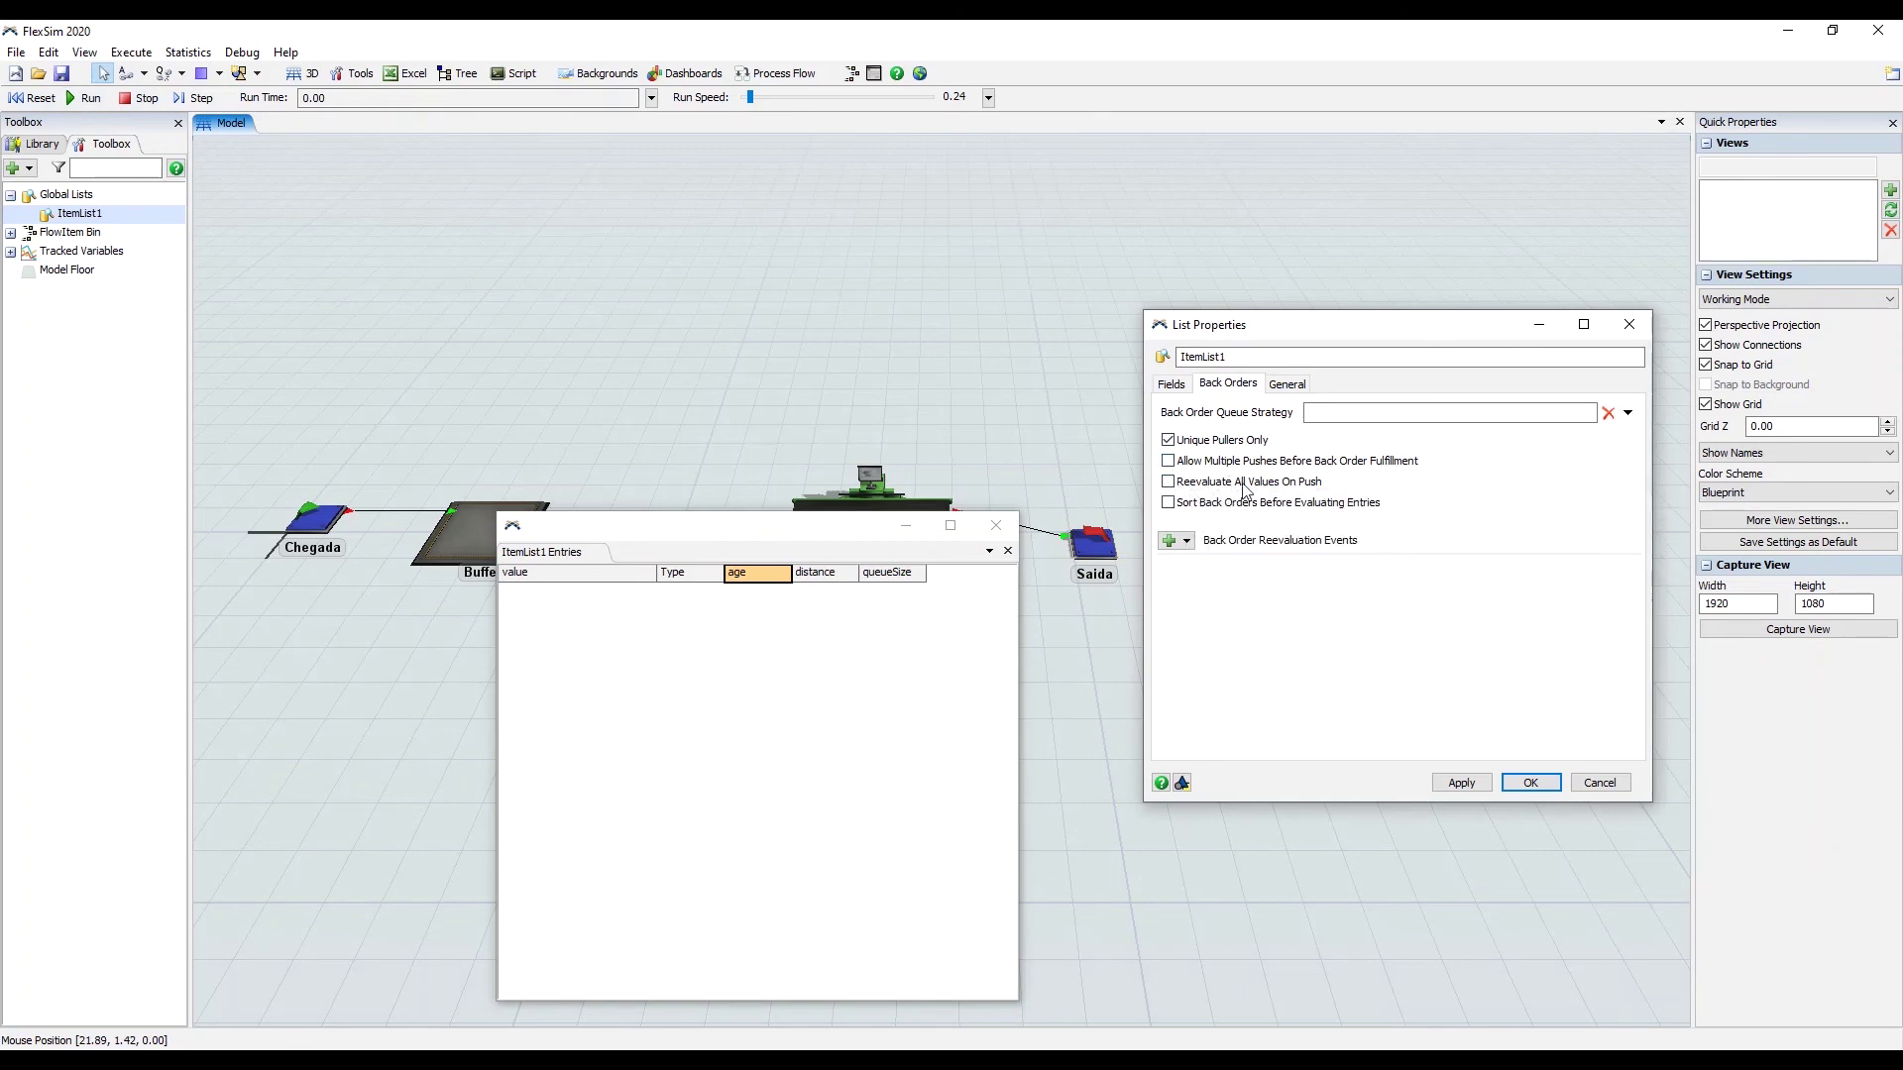
click(1169, 481)
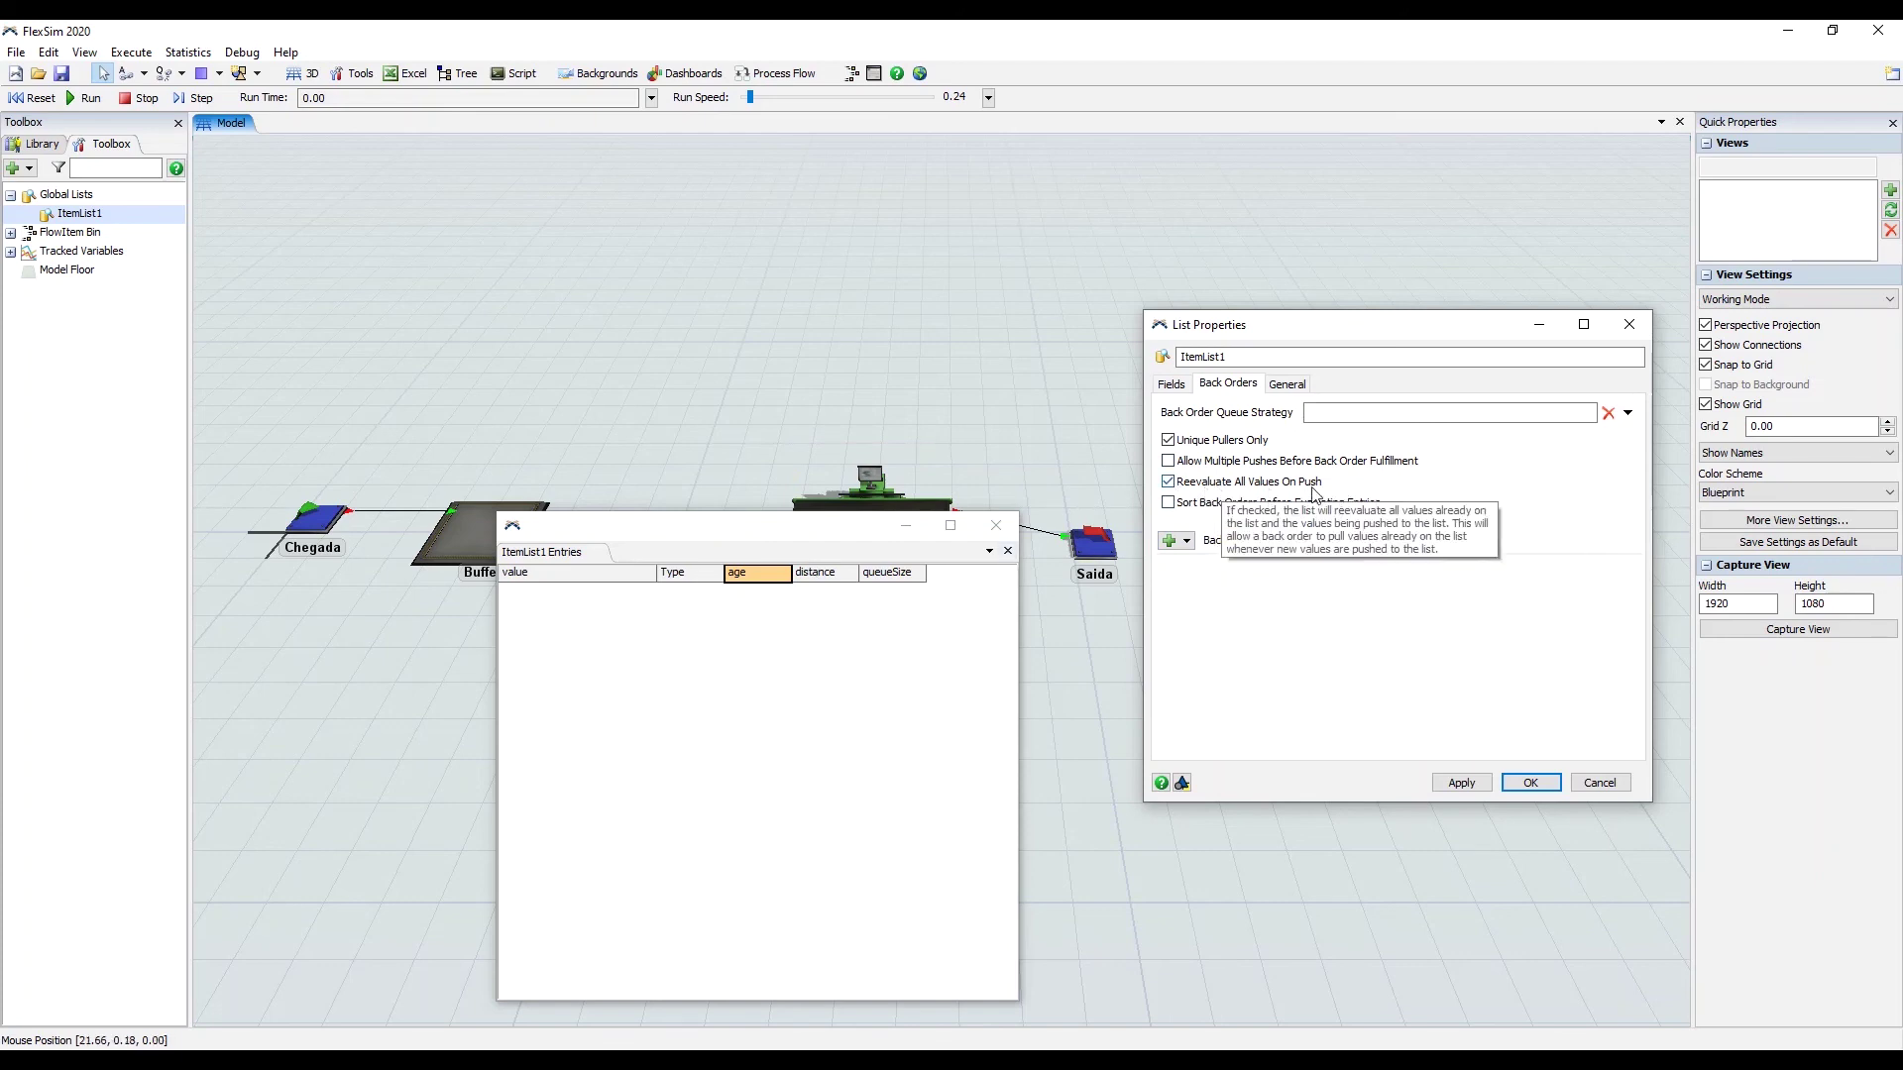
Add a time-interval back order reevaluation event of 1 to ItemList1 and accept the list properties
click(1188, 543)
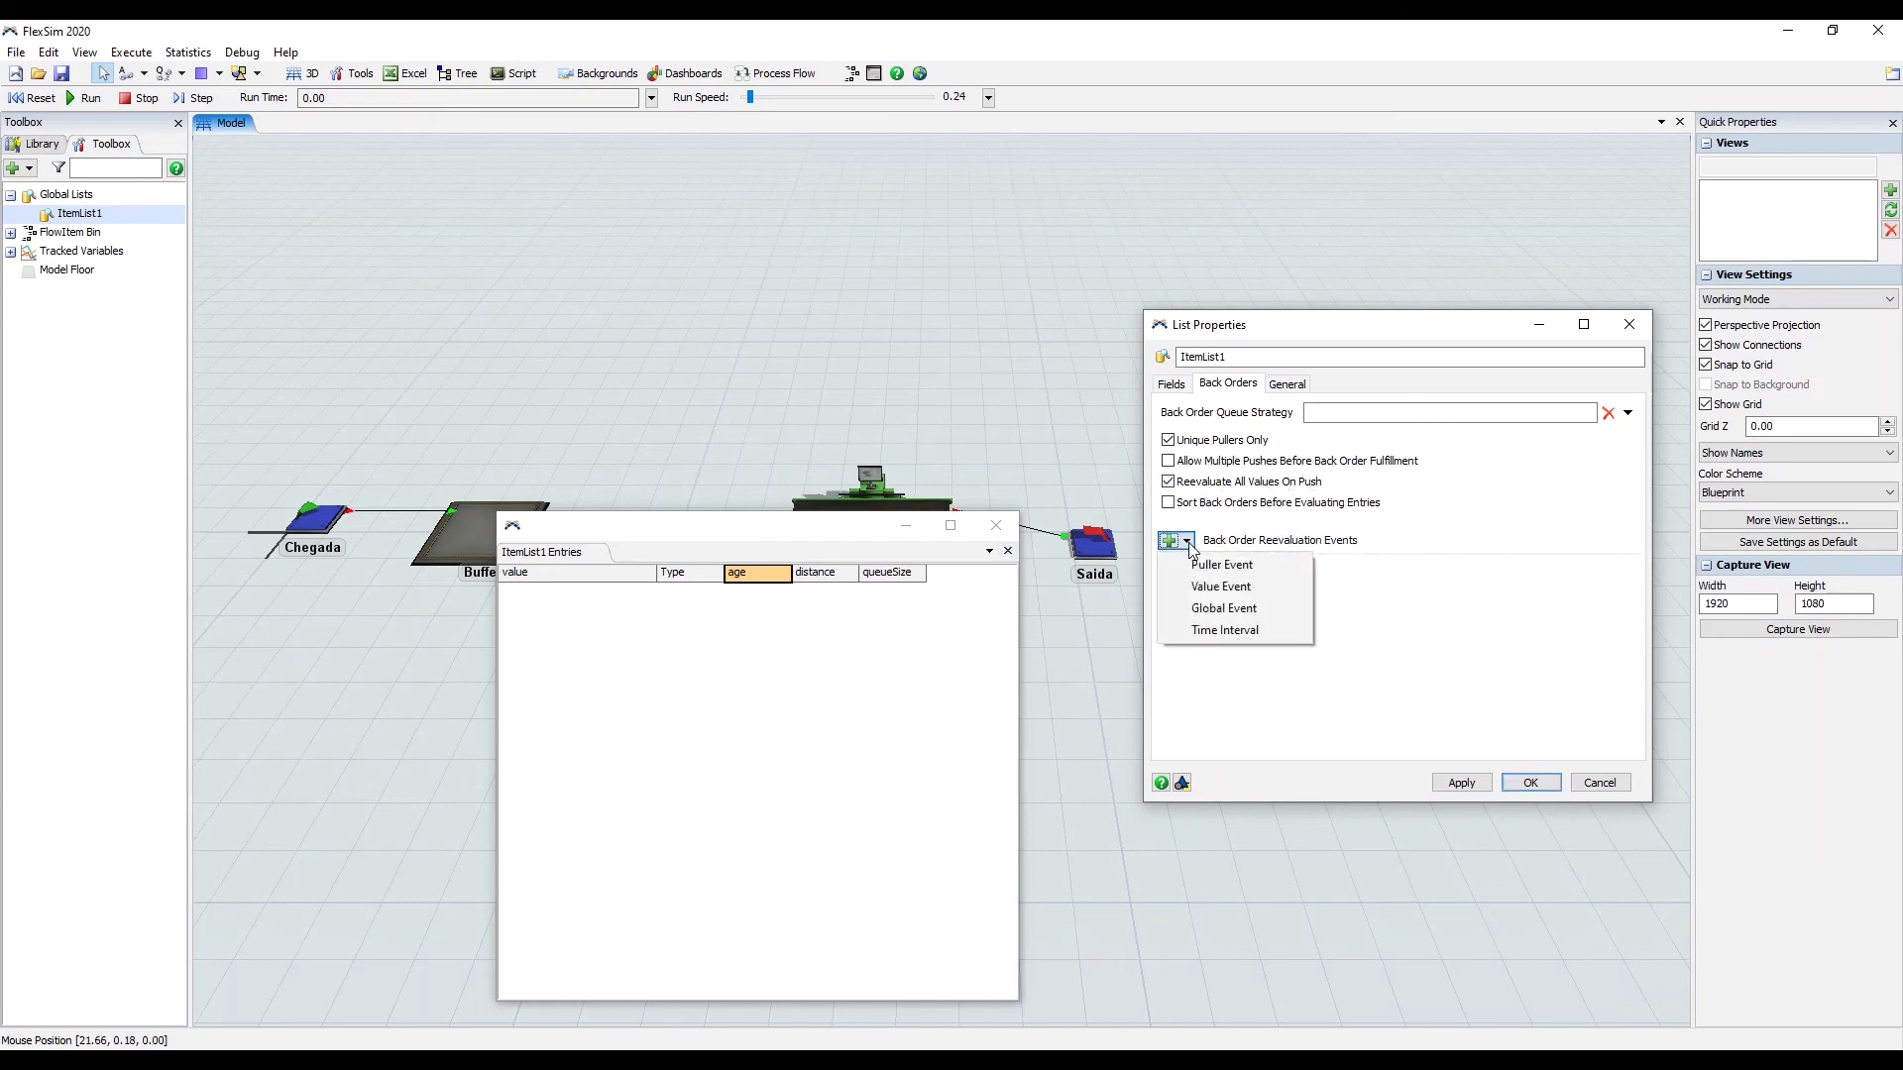
click(1246, 628)
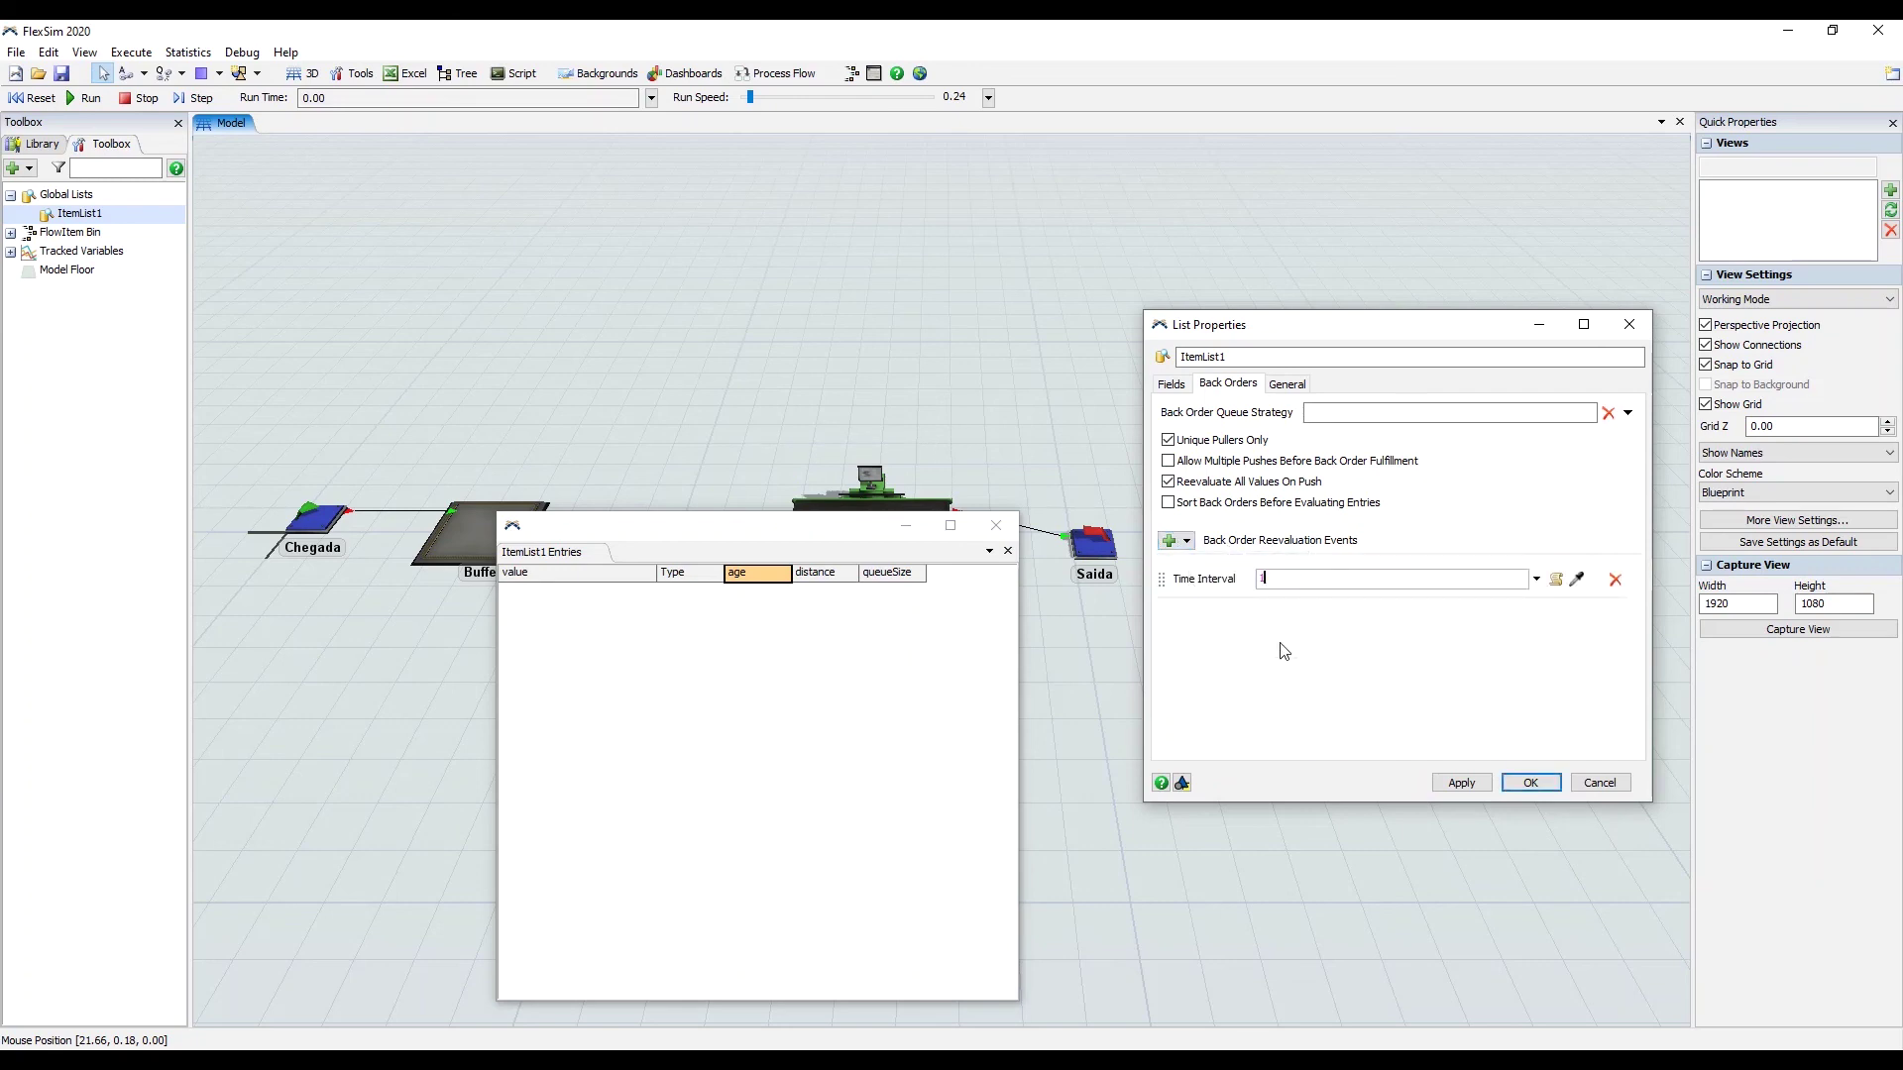
text(1)
click(1282, 581)
click(1467, 789)
click(1530, 782)
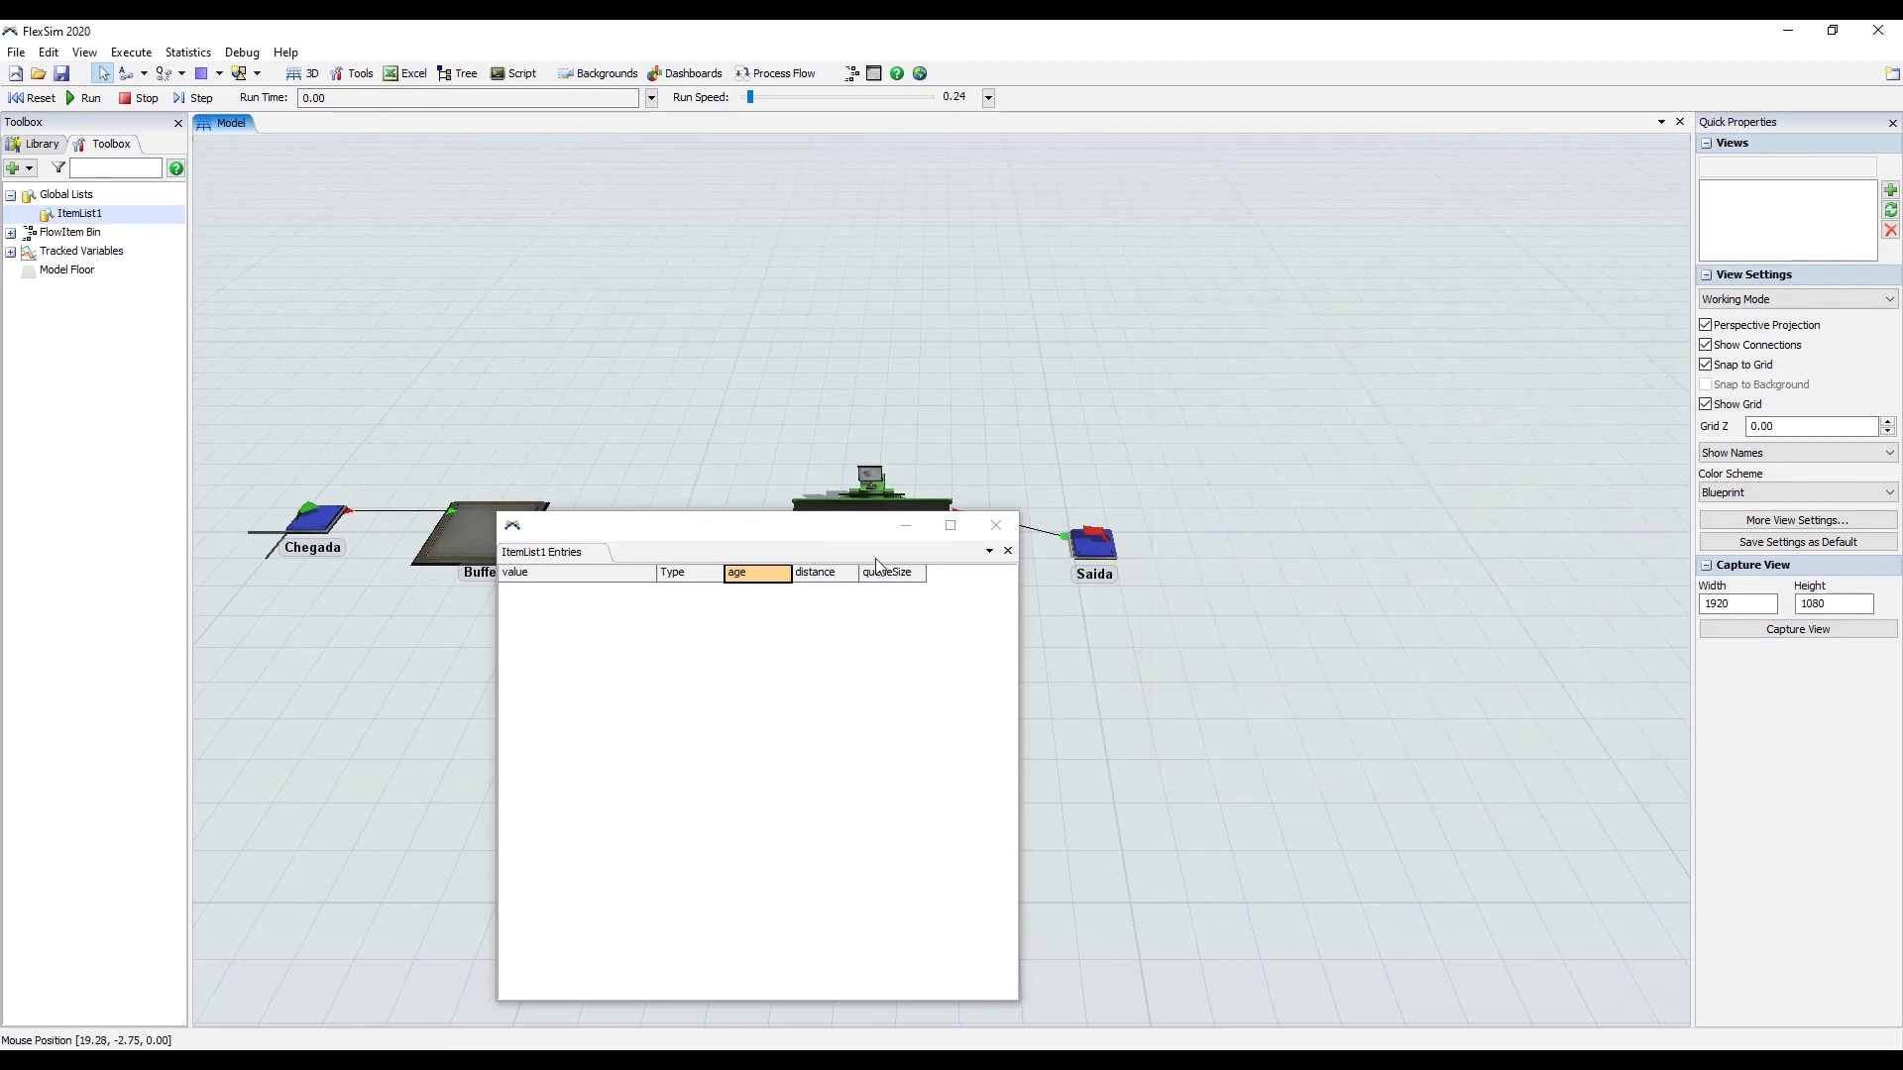
Move the entries window clear of the model, rerun it from the start and slow the run speed to 0.37 as ages near 200
drag(853, 528, 1485, 405)
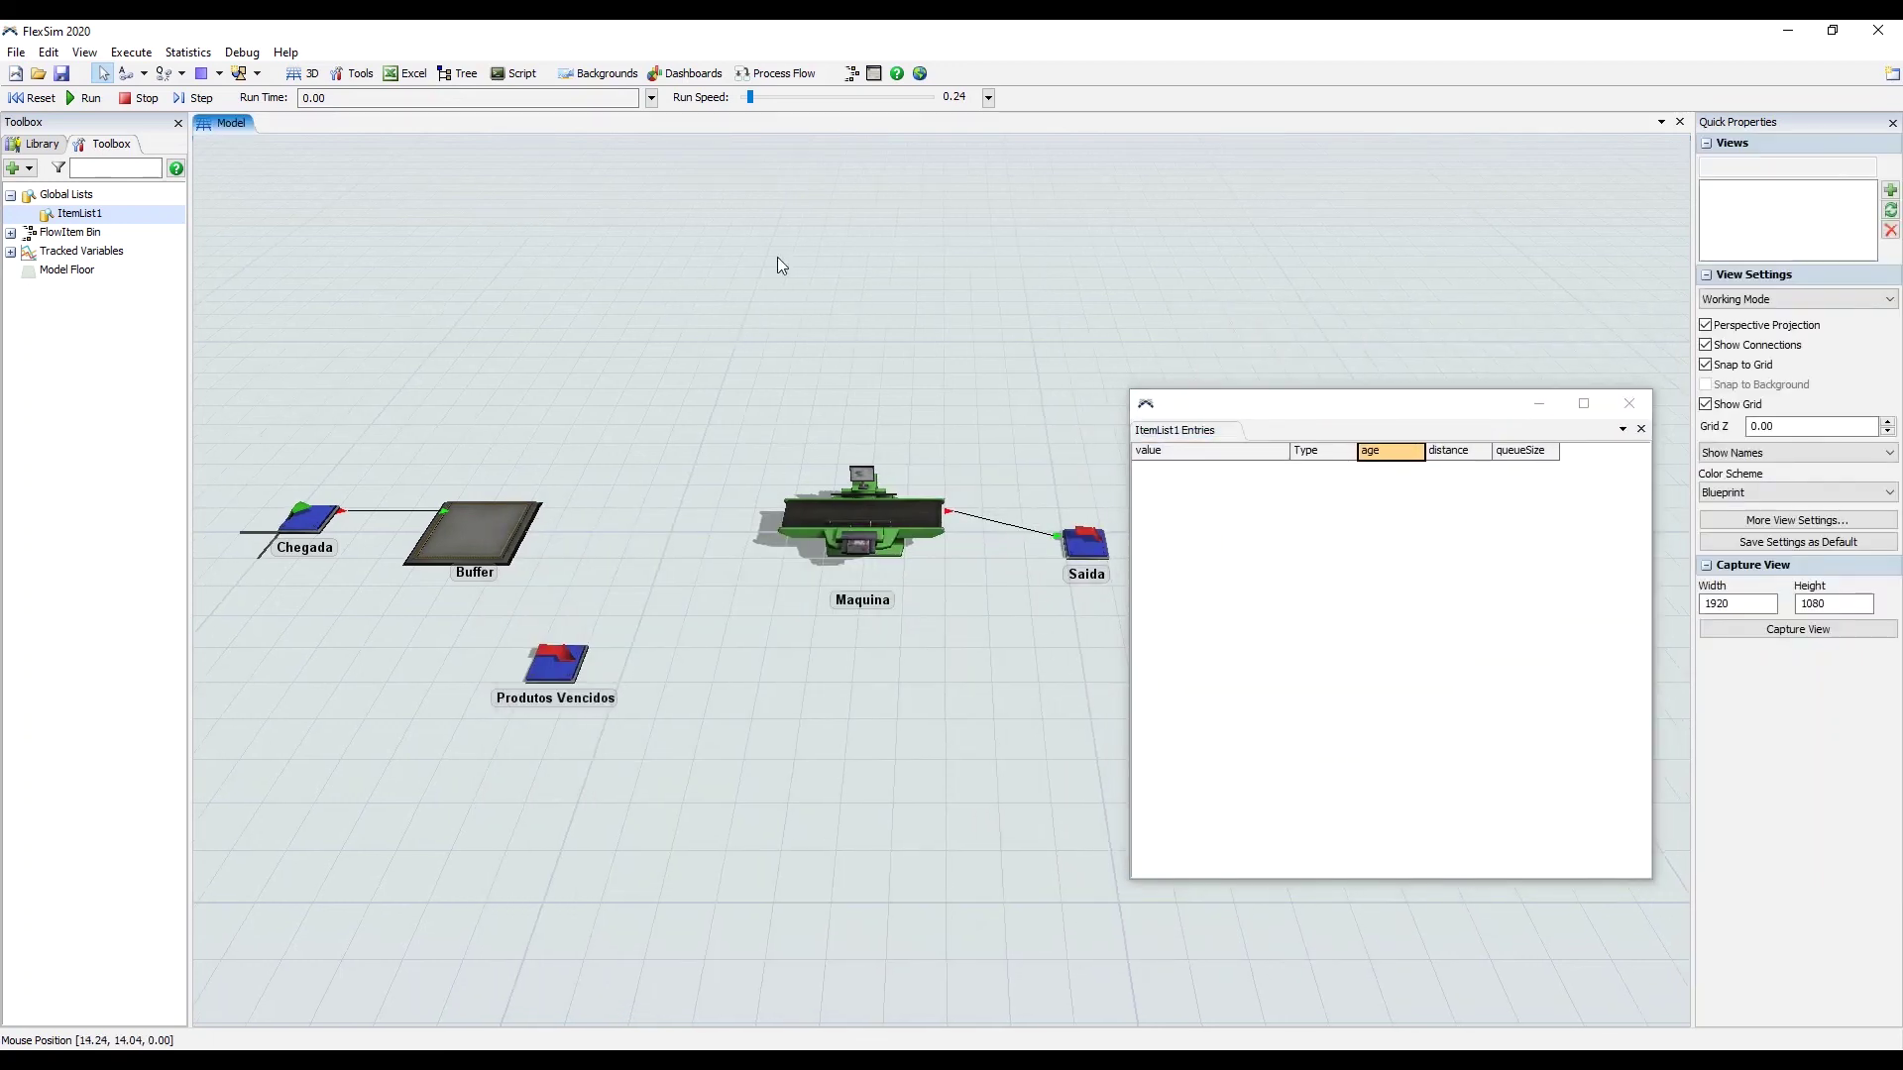
click(33, 97)
click(196, 97)
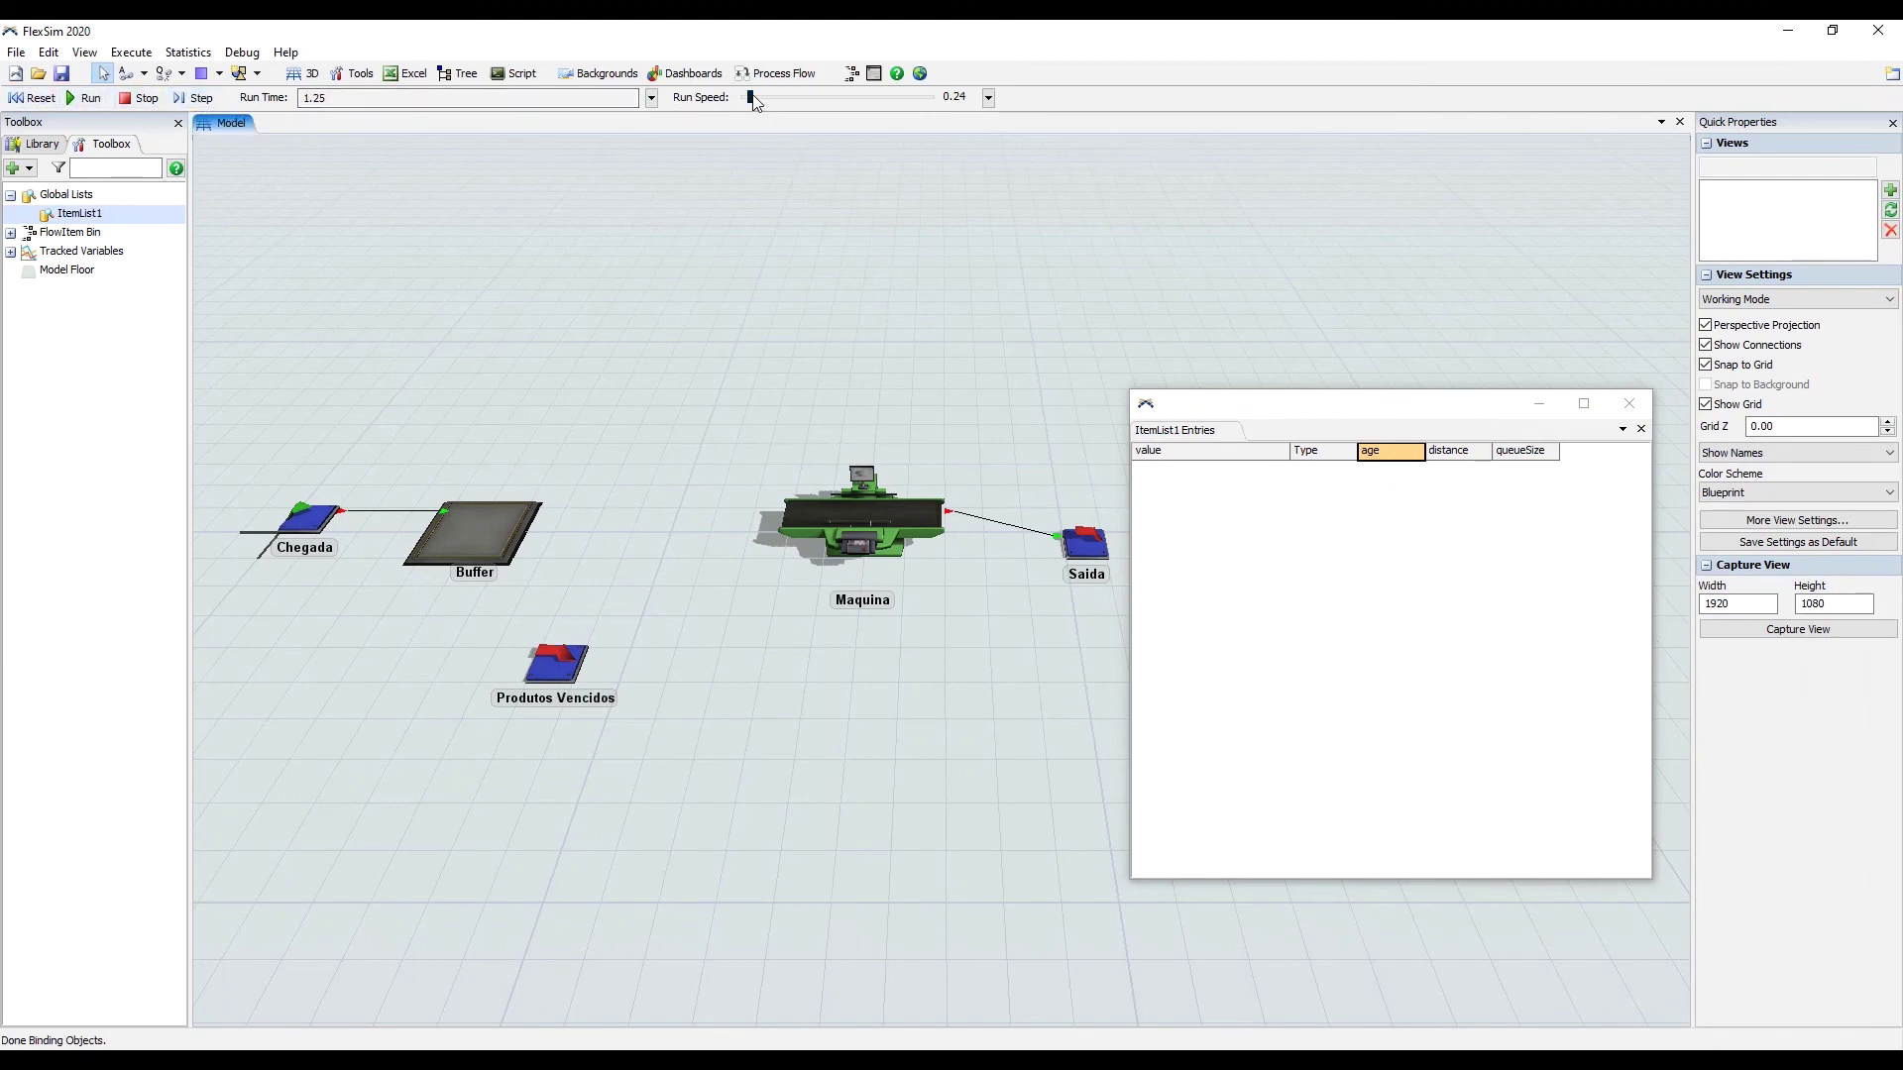
mouse_move(767, 97)
mouse_down()
mouse_move(787, 97)
mouse_move(753, 97)
mouse_up()
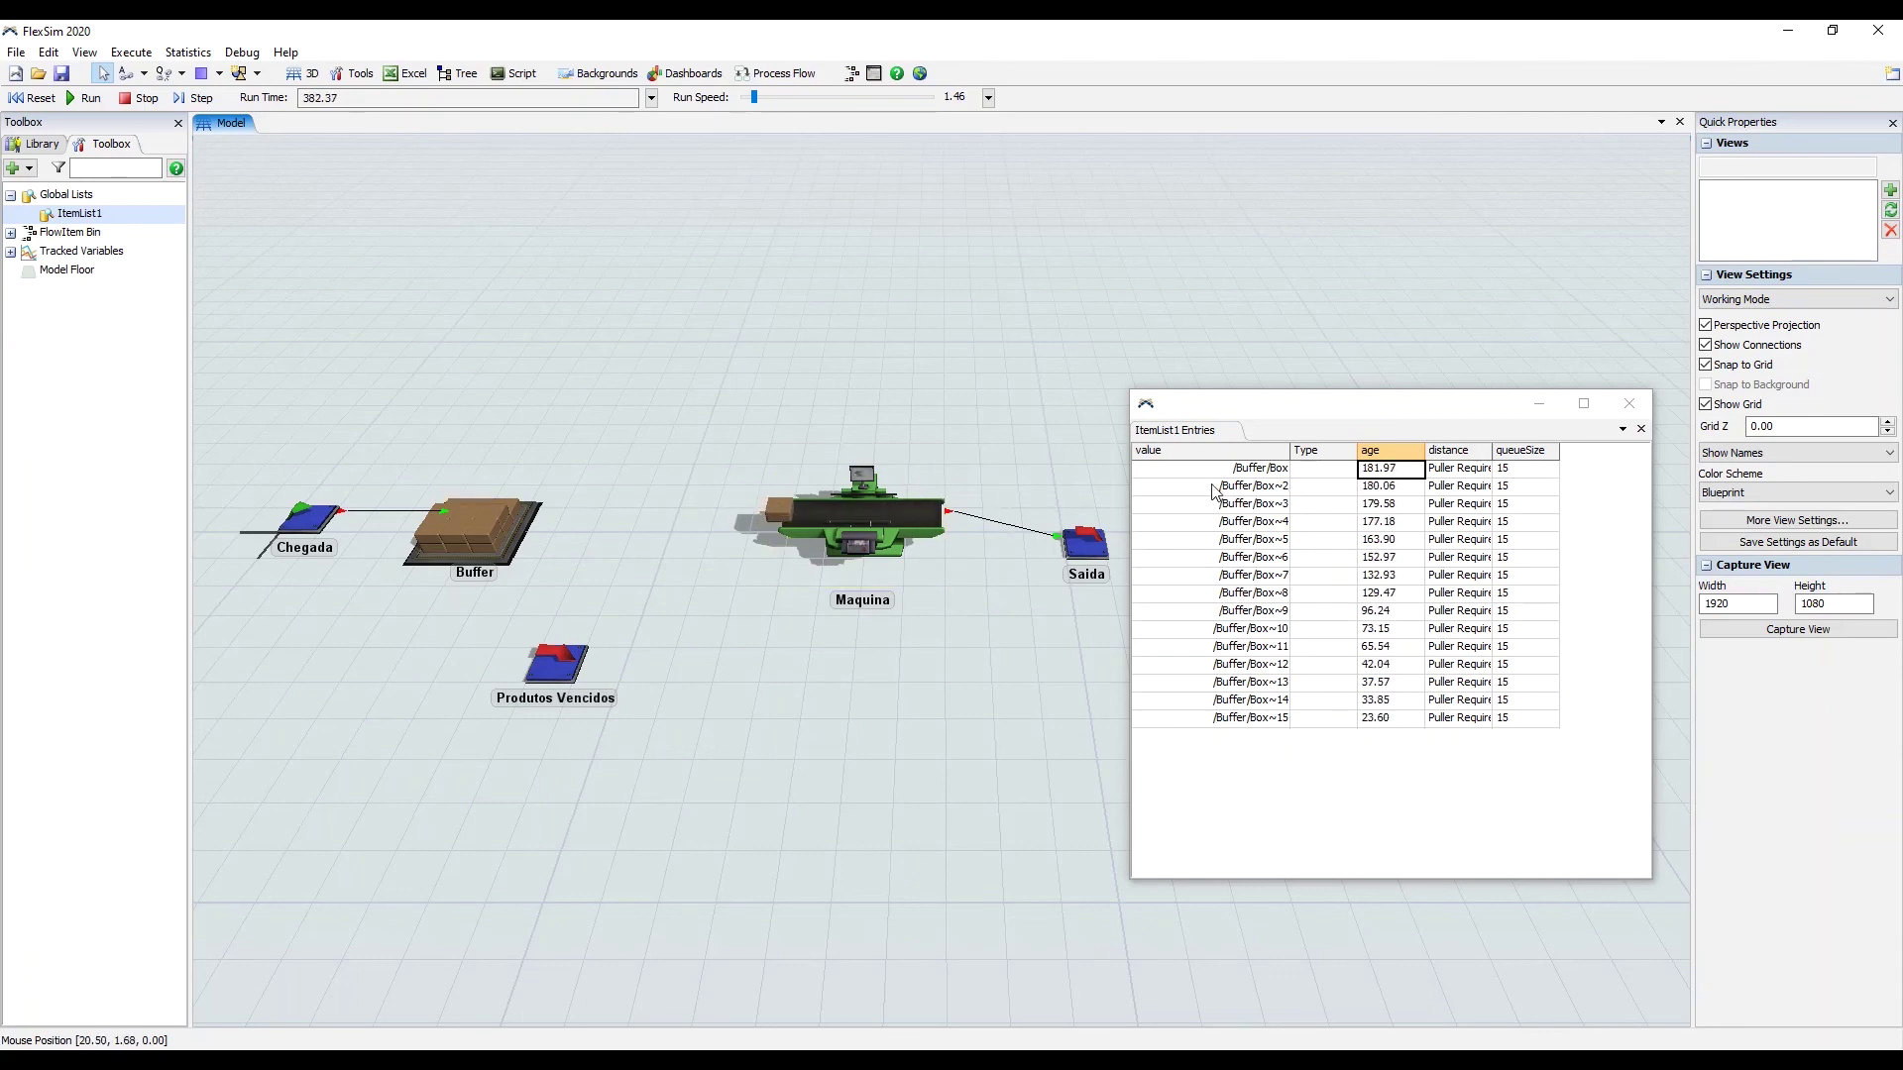
key(Right)
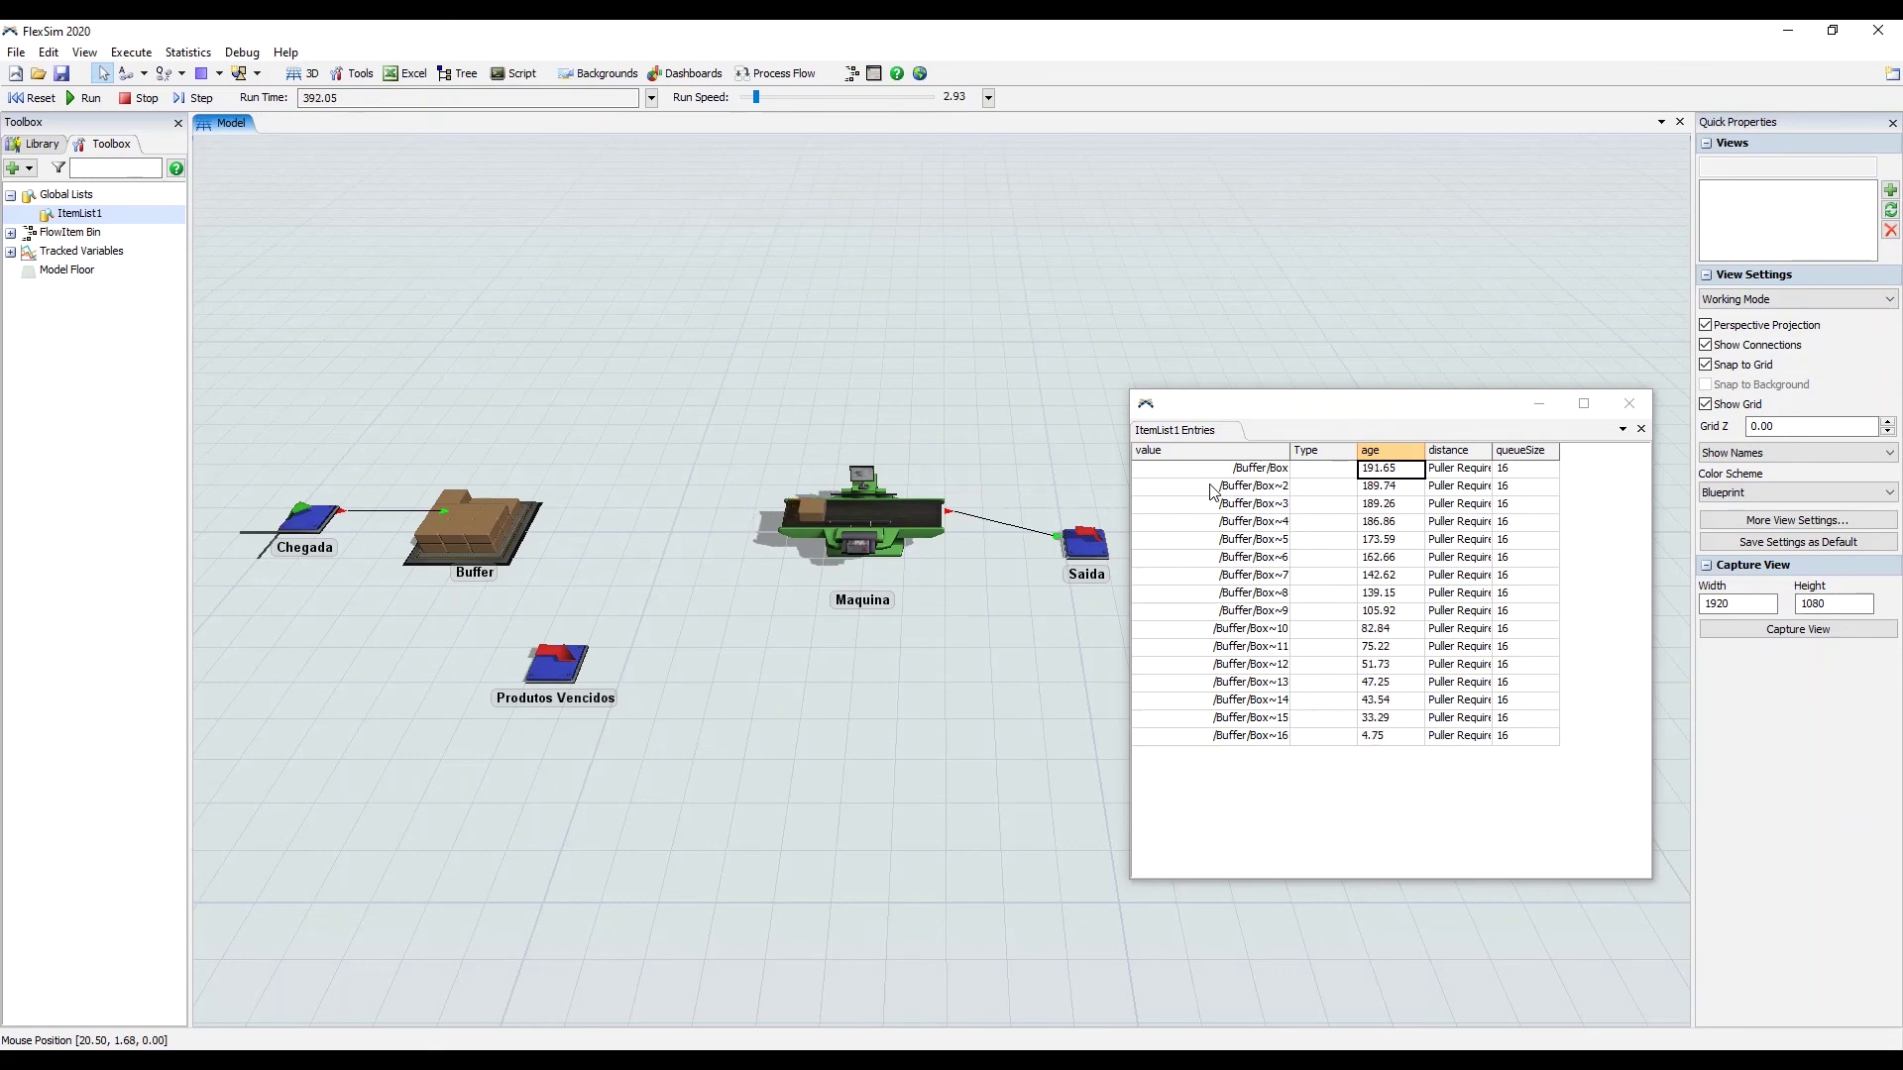
key(Left)
key(Left)
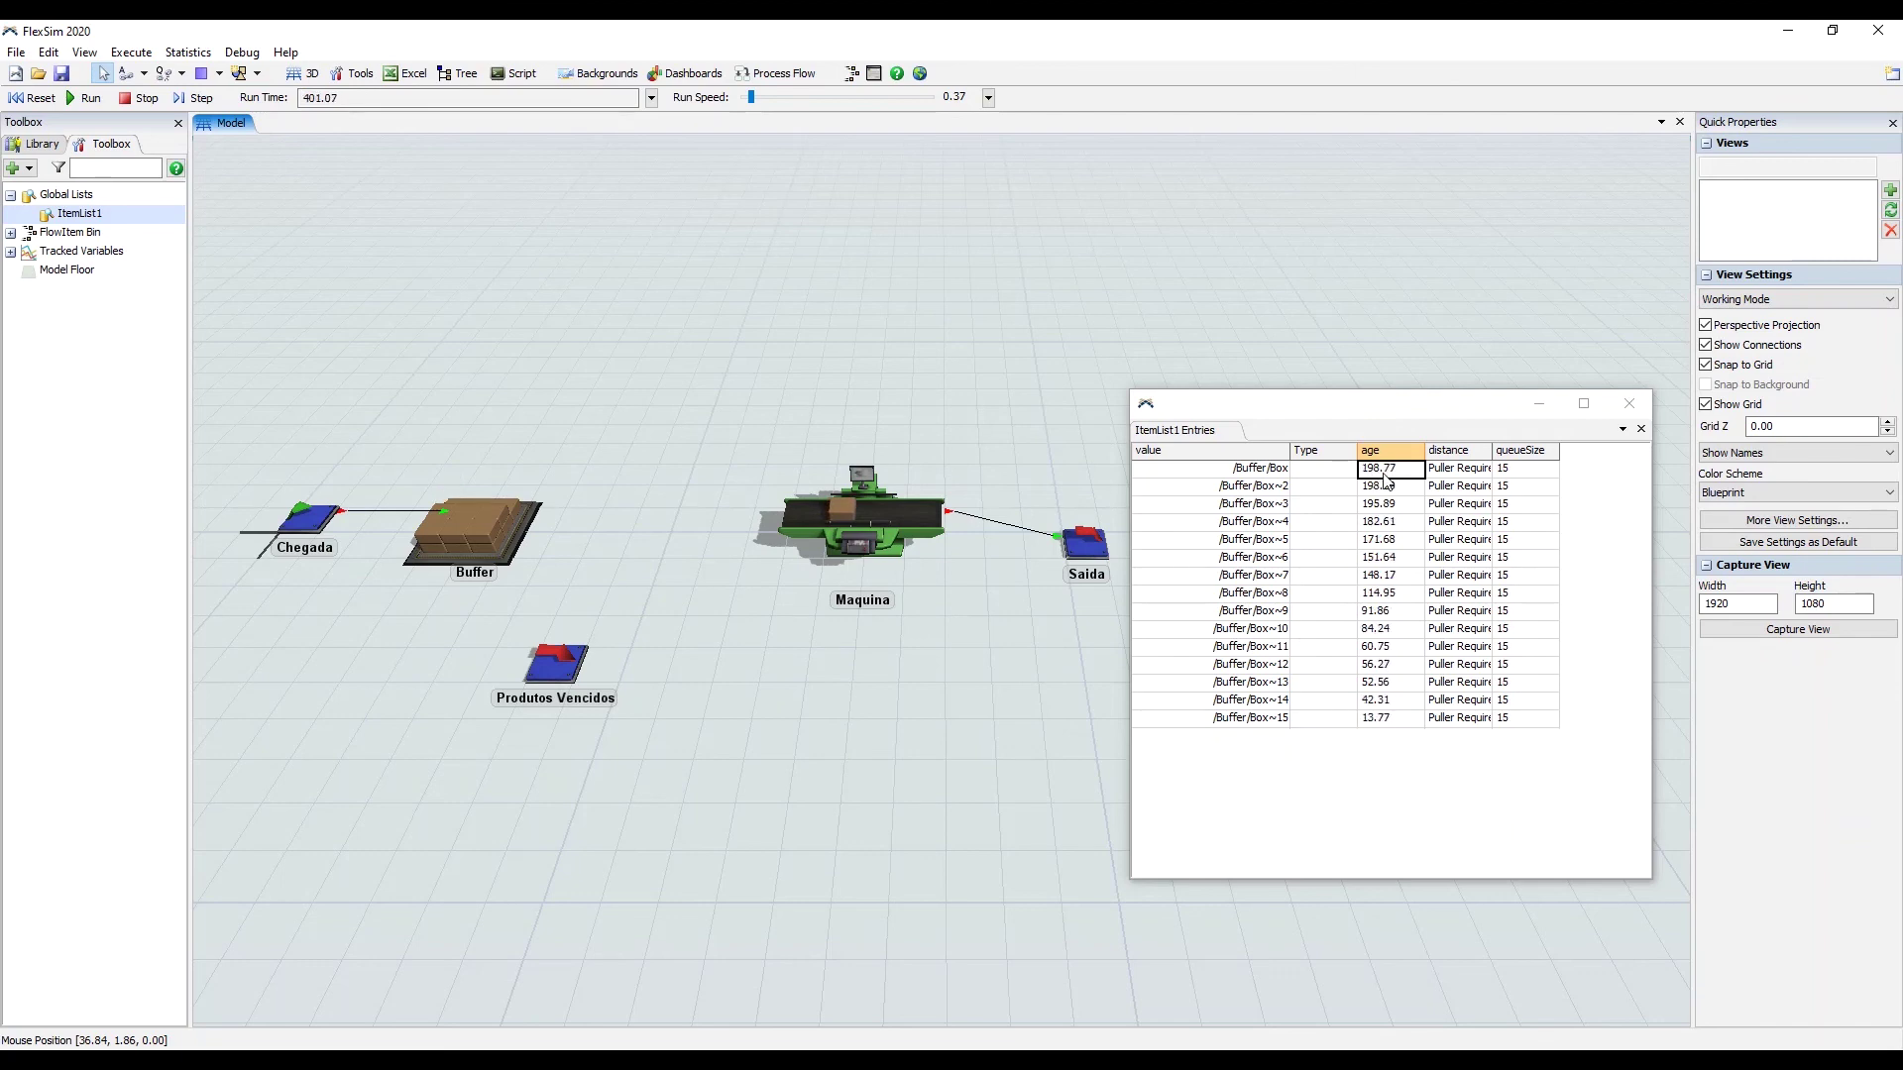
Examine the Produtos Vencidos input during the run, close the ItemList1 entries window and stop the simulation
click(553, 662)
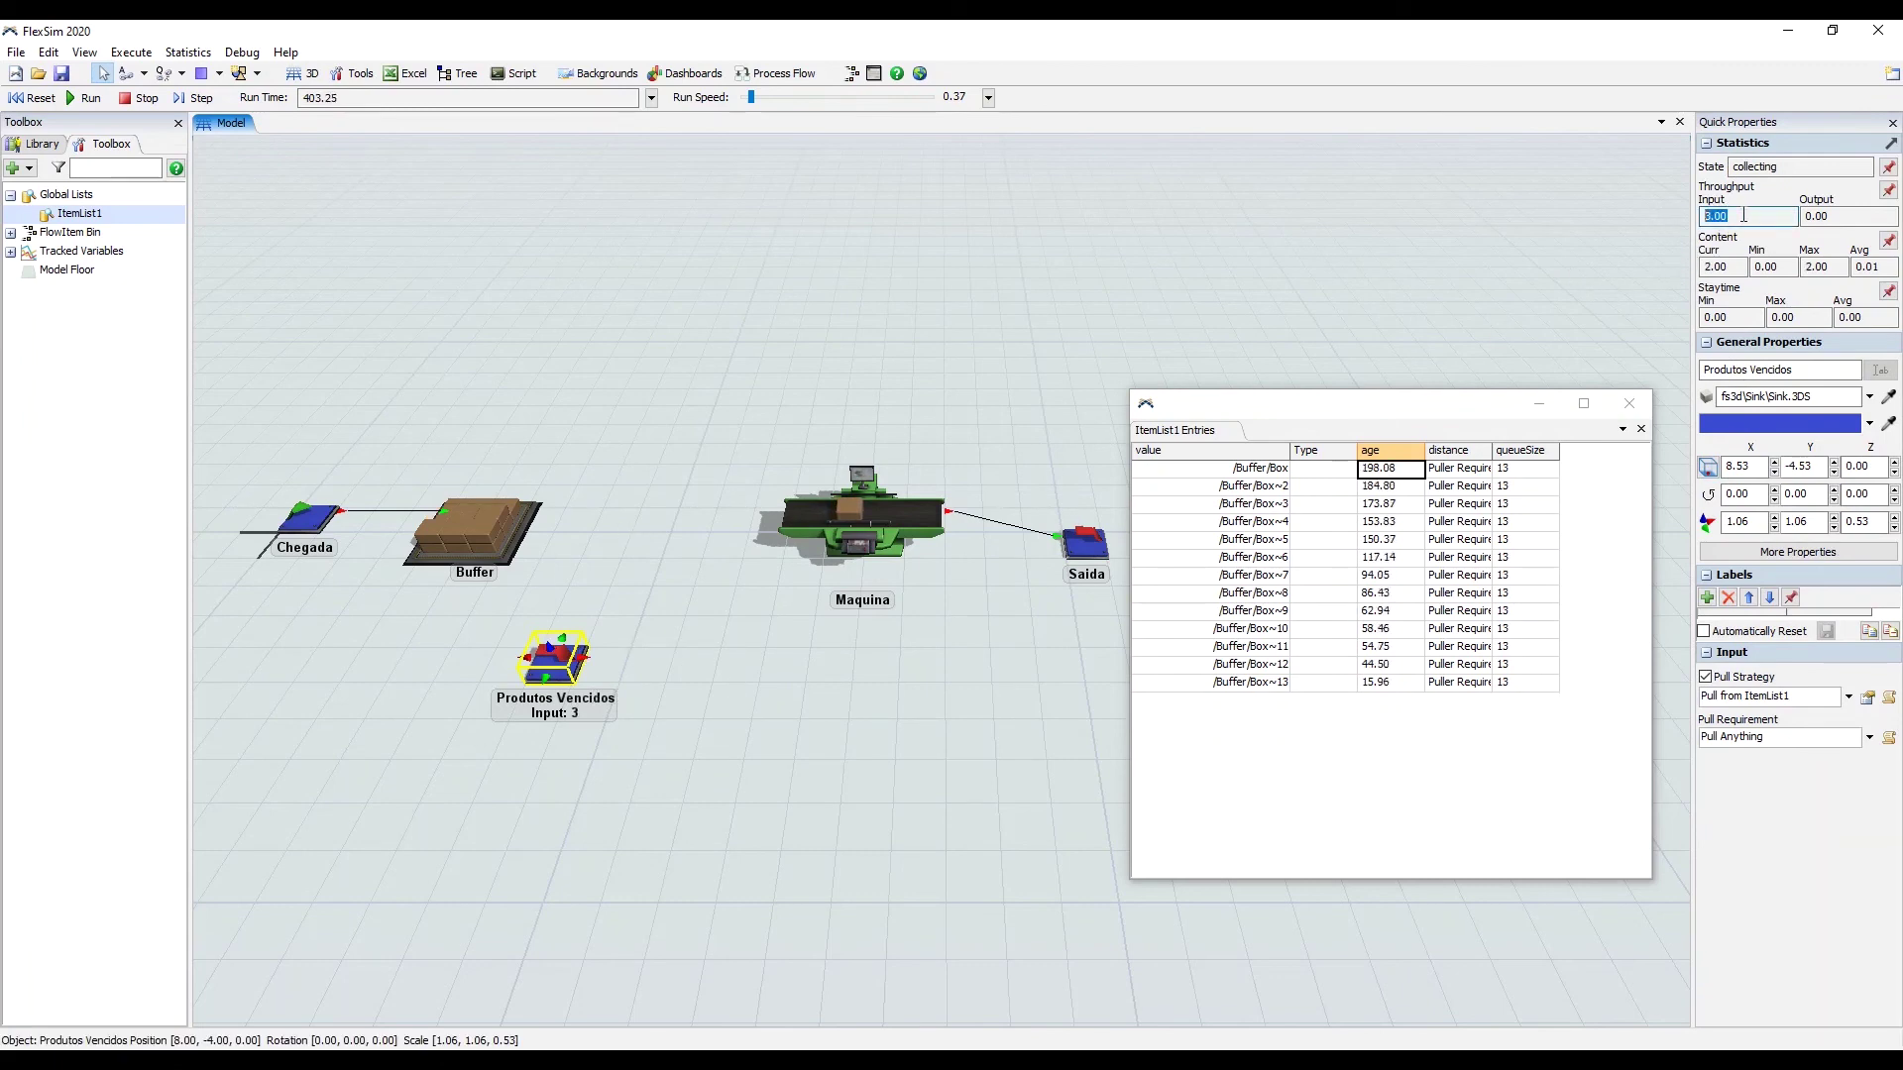
click(1580, 466)
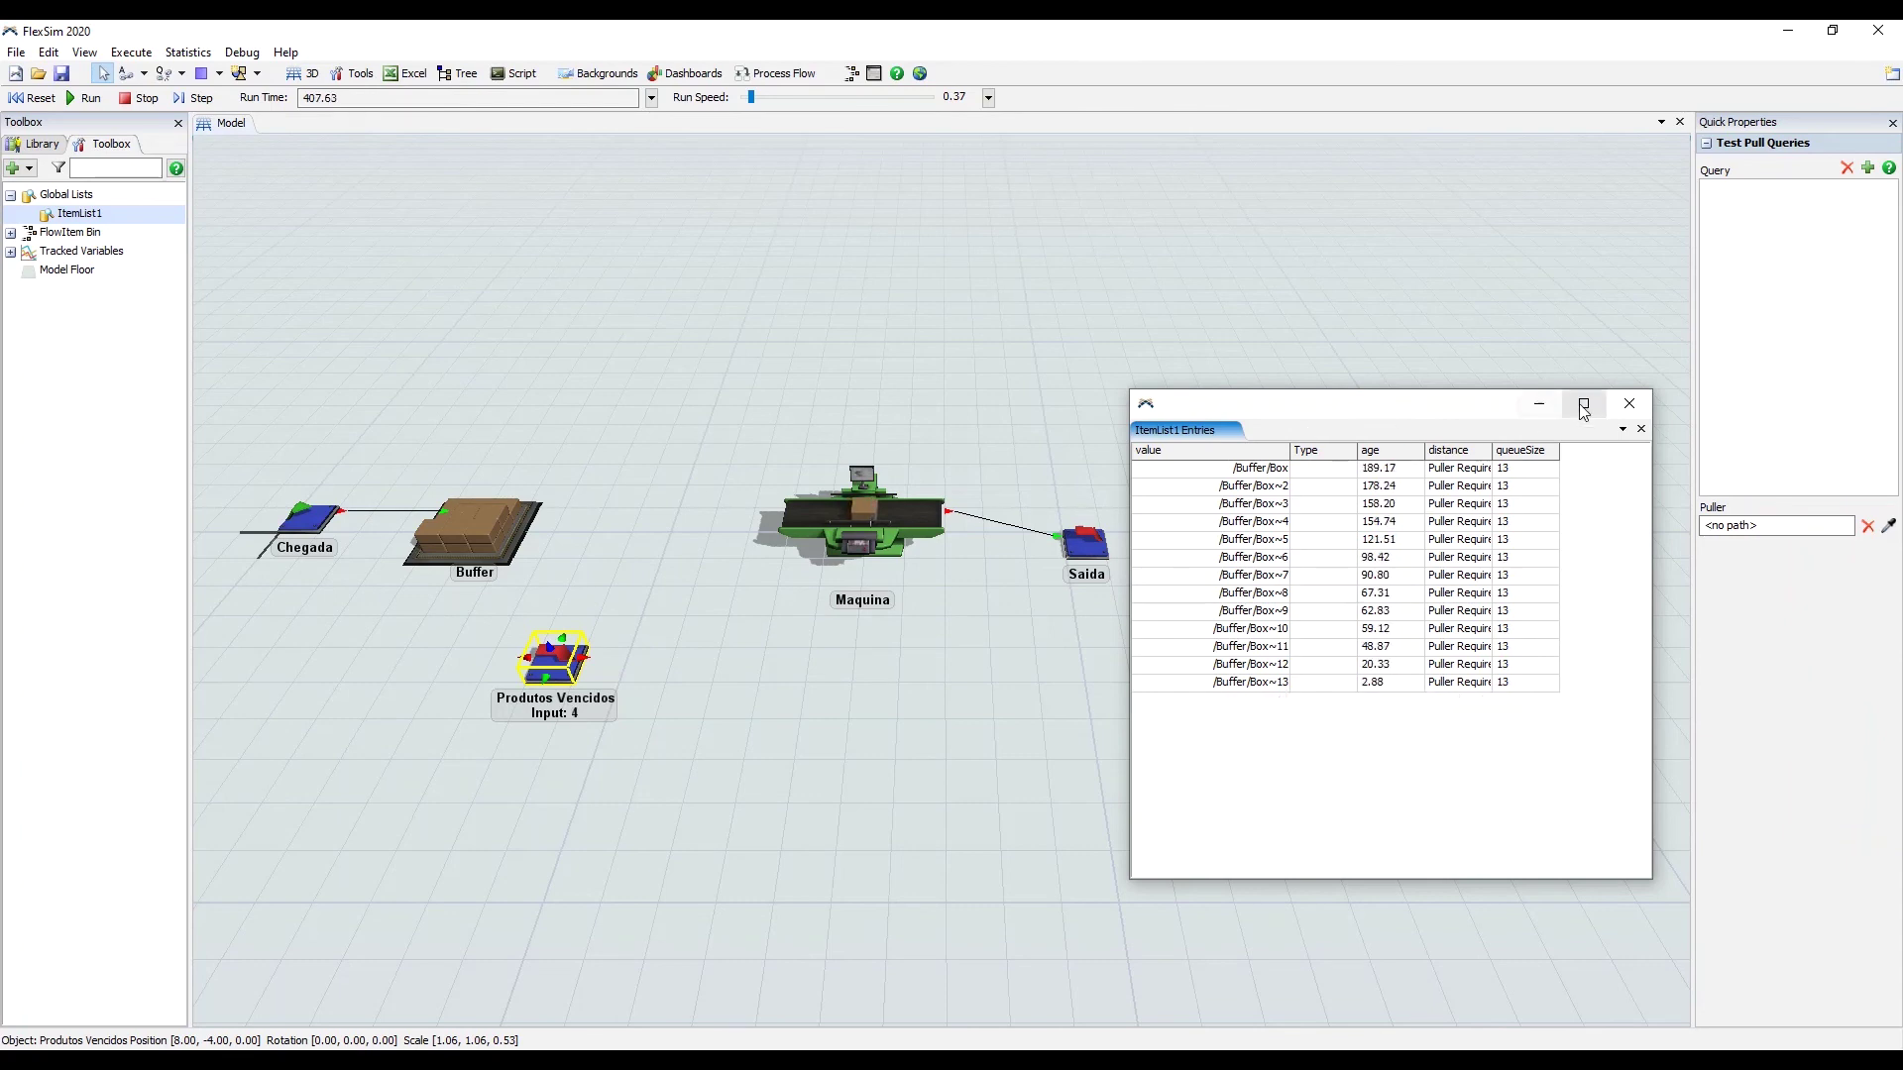
click(1630, 404)
drag(868, 740, 1032, 743)
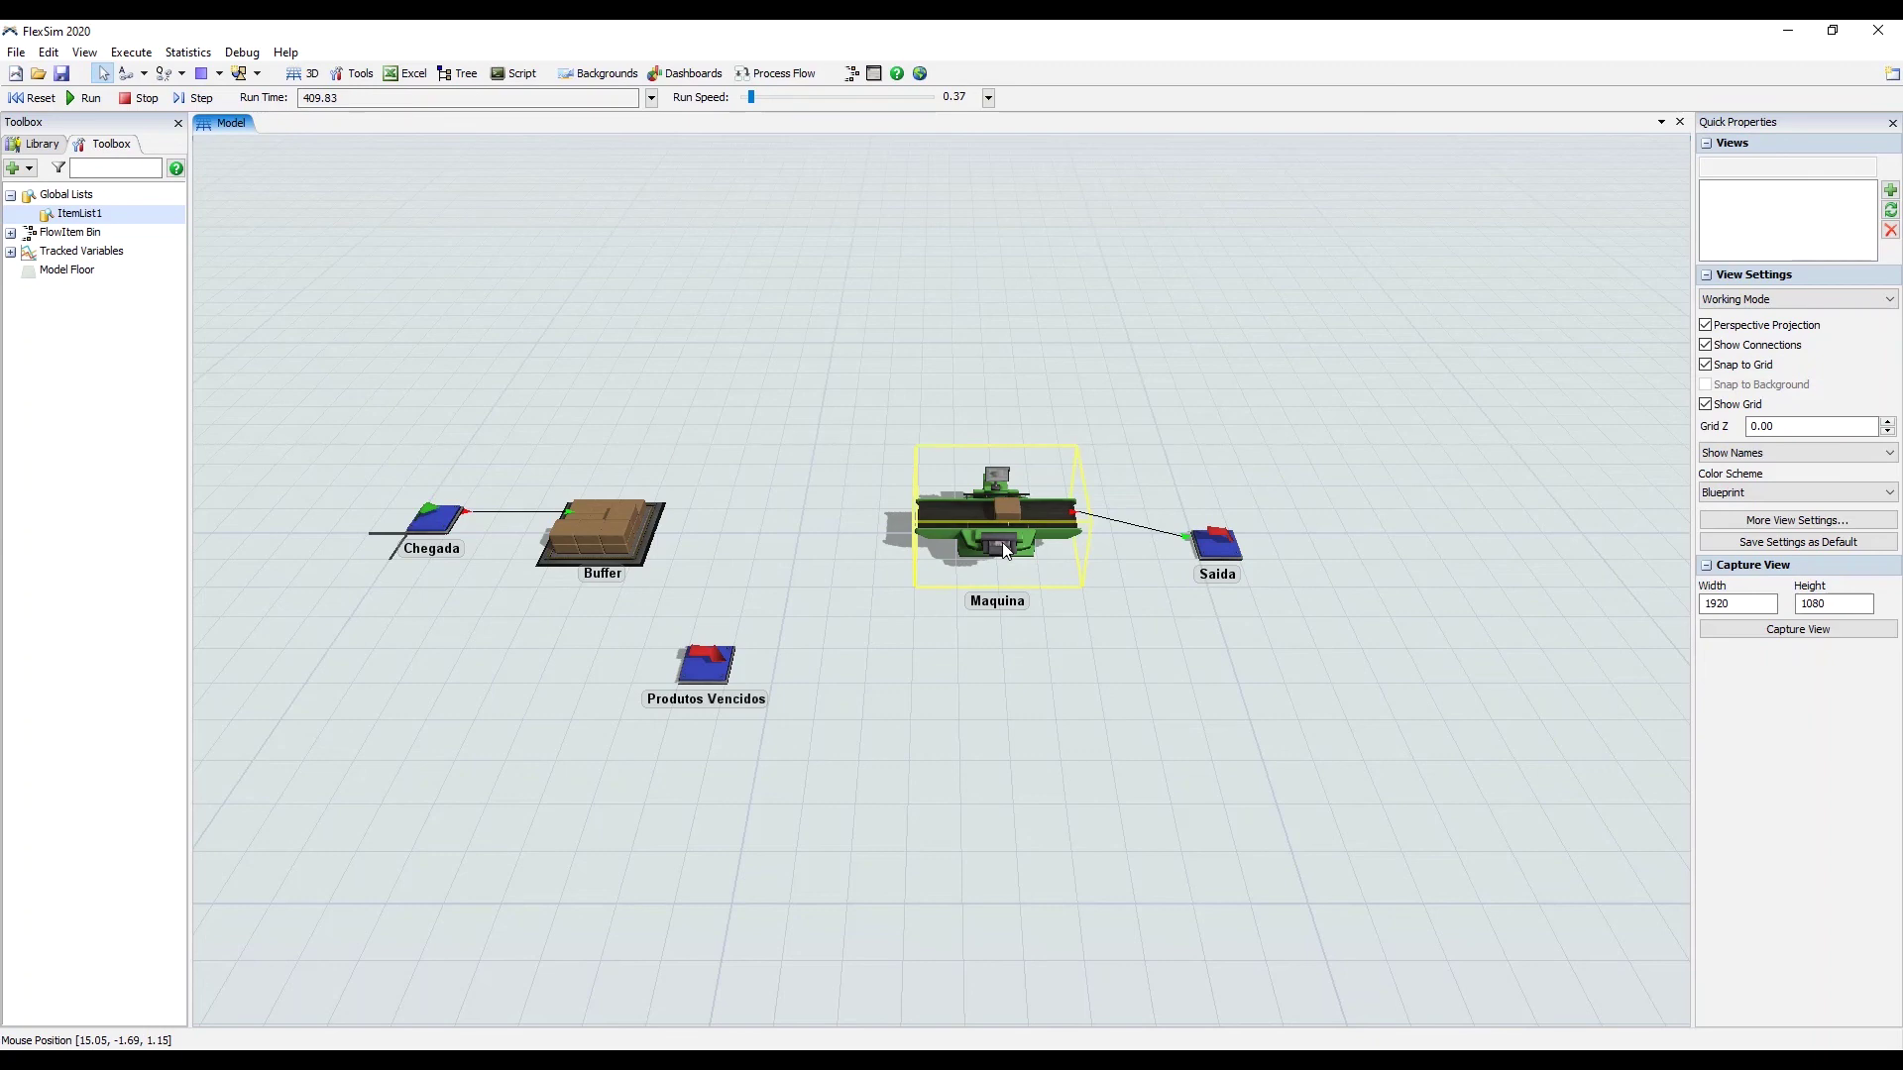
drag(1075, 739, 1058, 732)
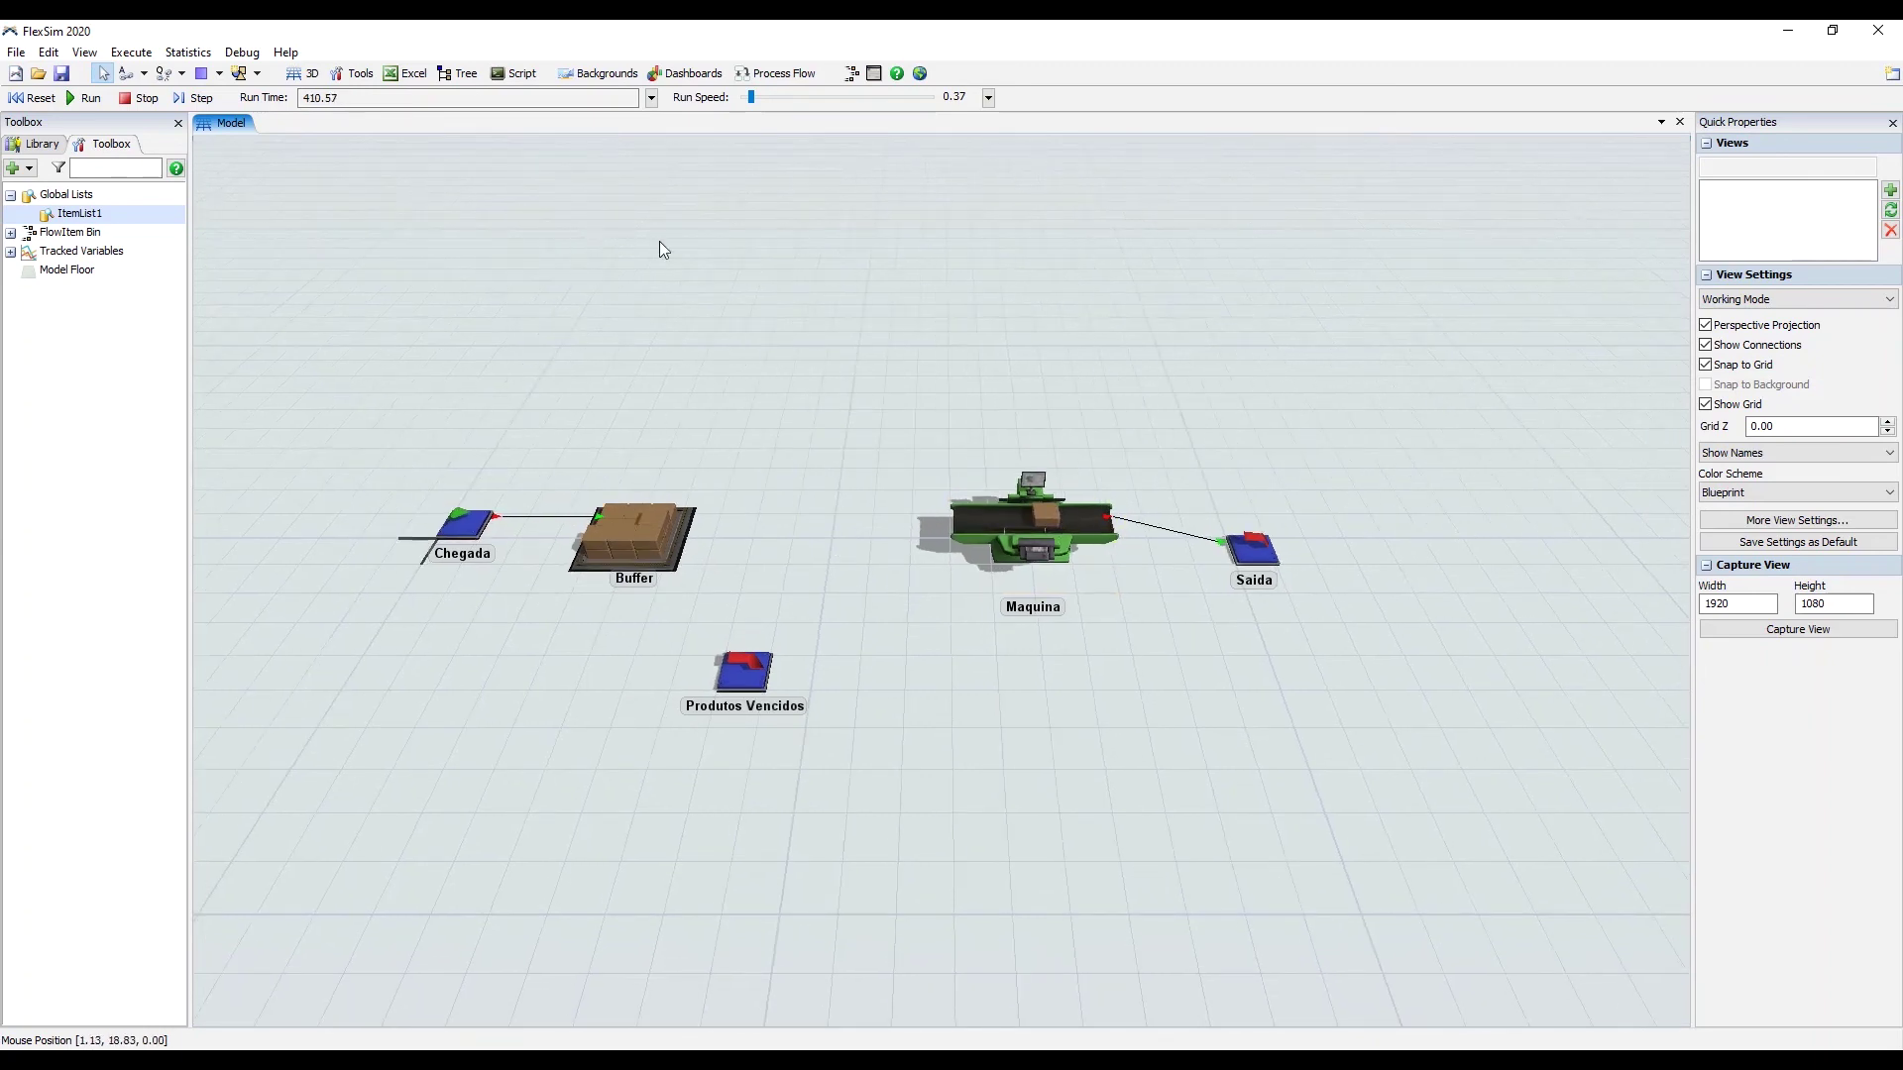
click(150, 103)
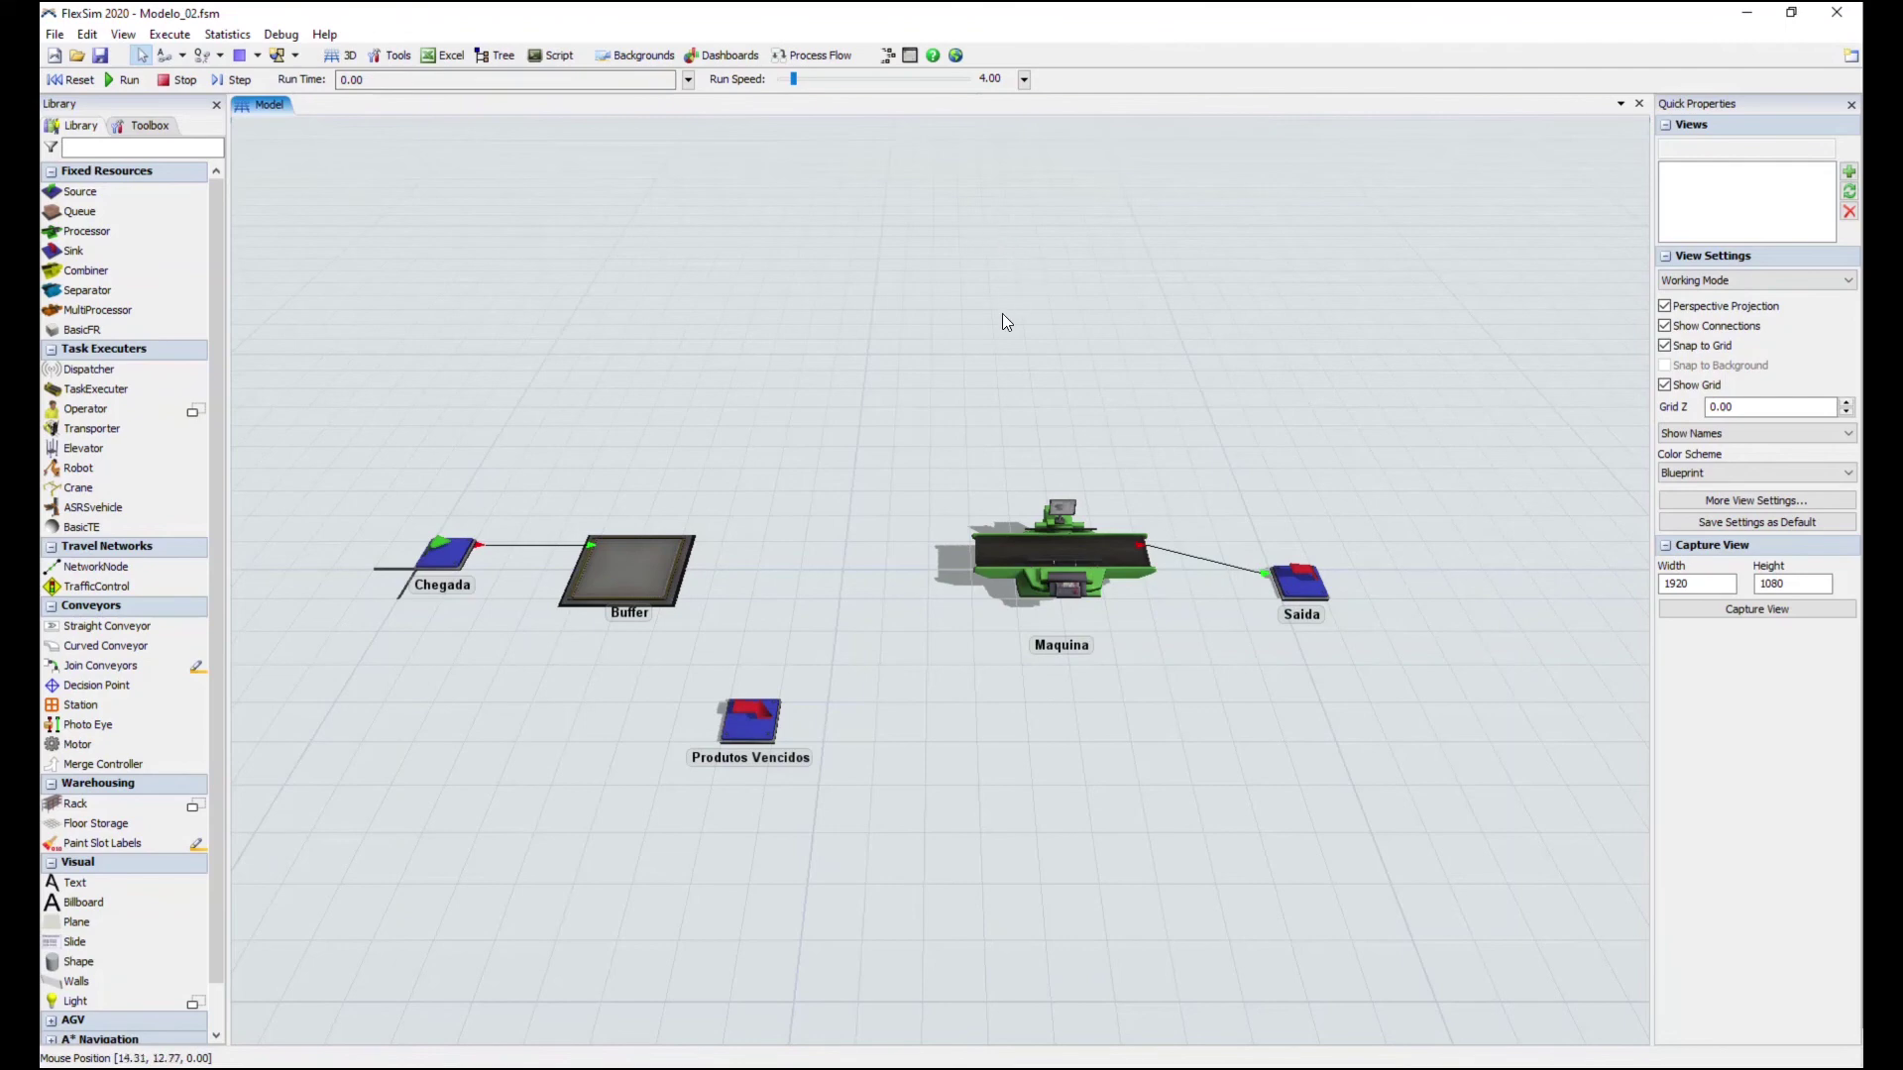
Delete the Saida sink from the model
drag(1241, 444, 1192, 446)
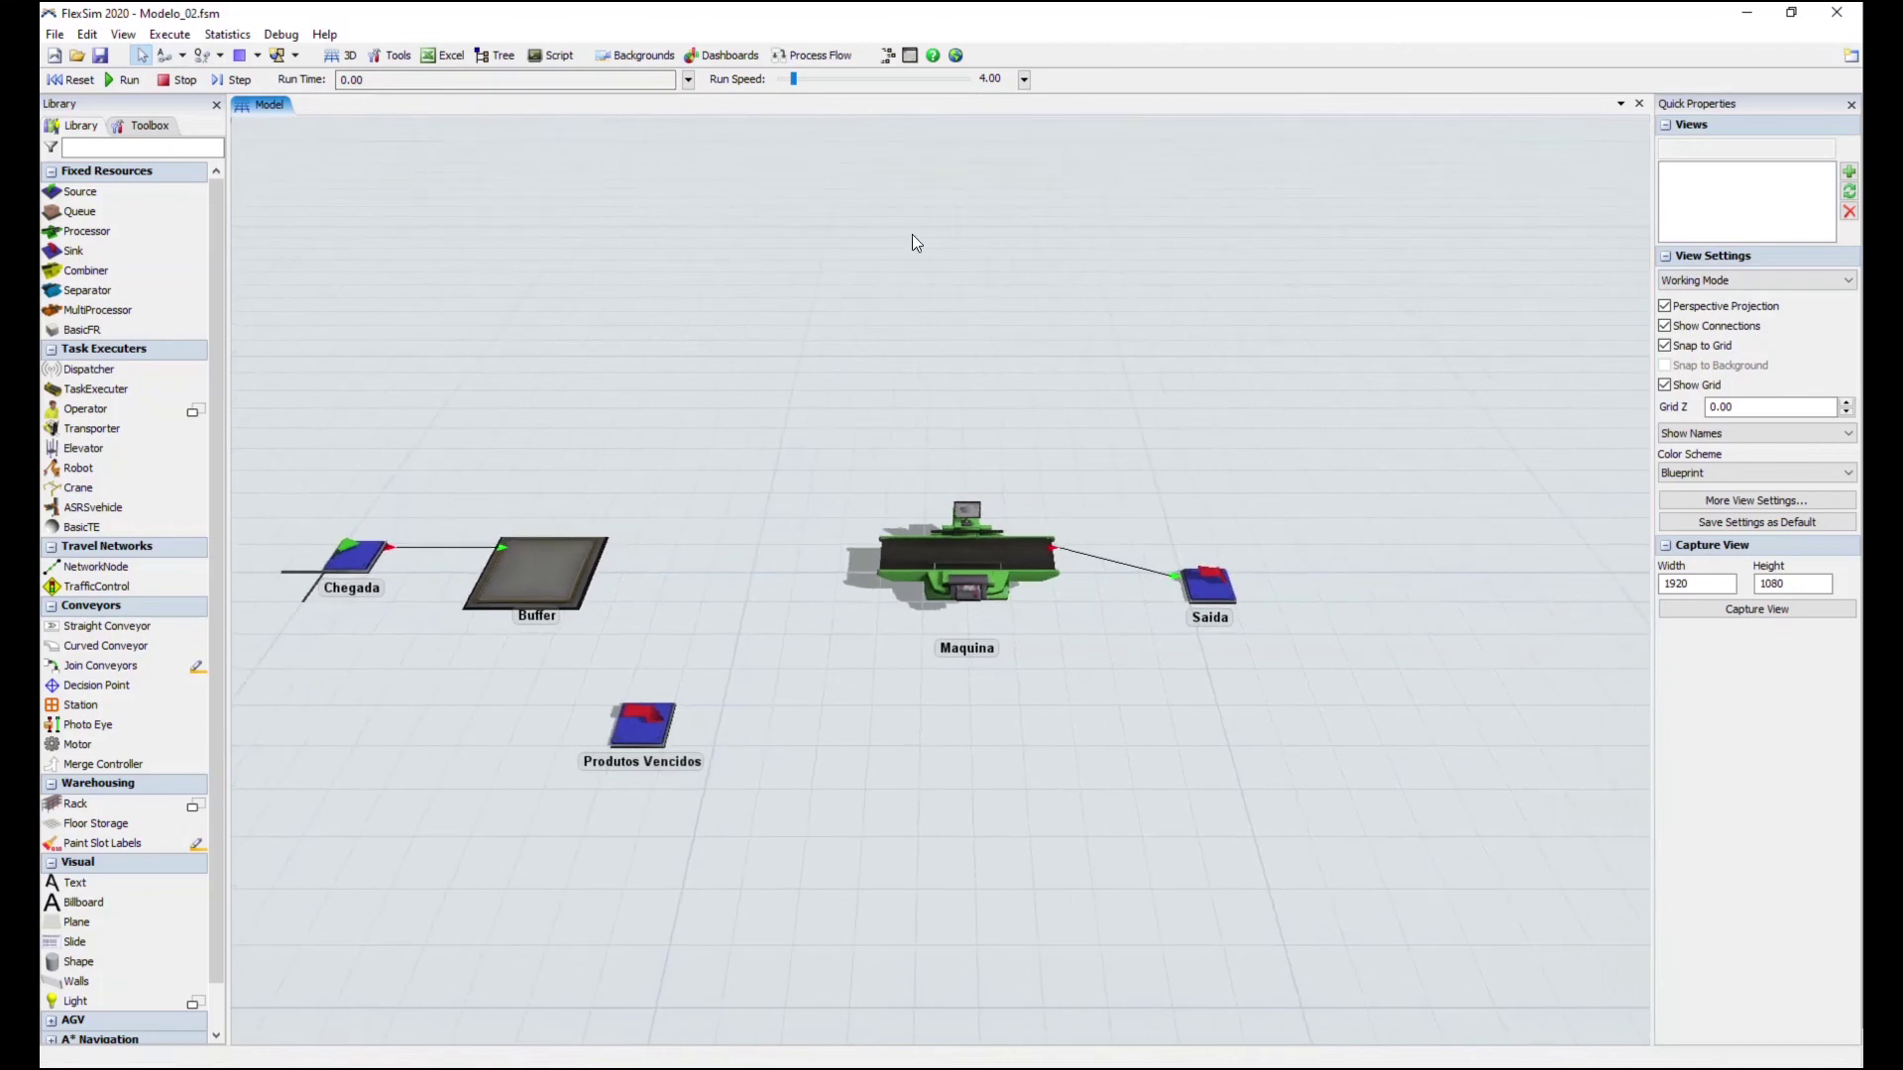
drag(1350, 387, 1289, 386)
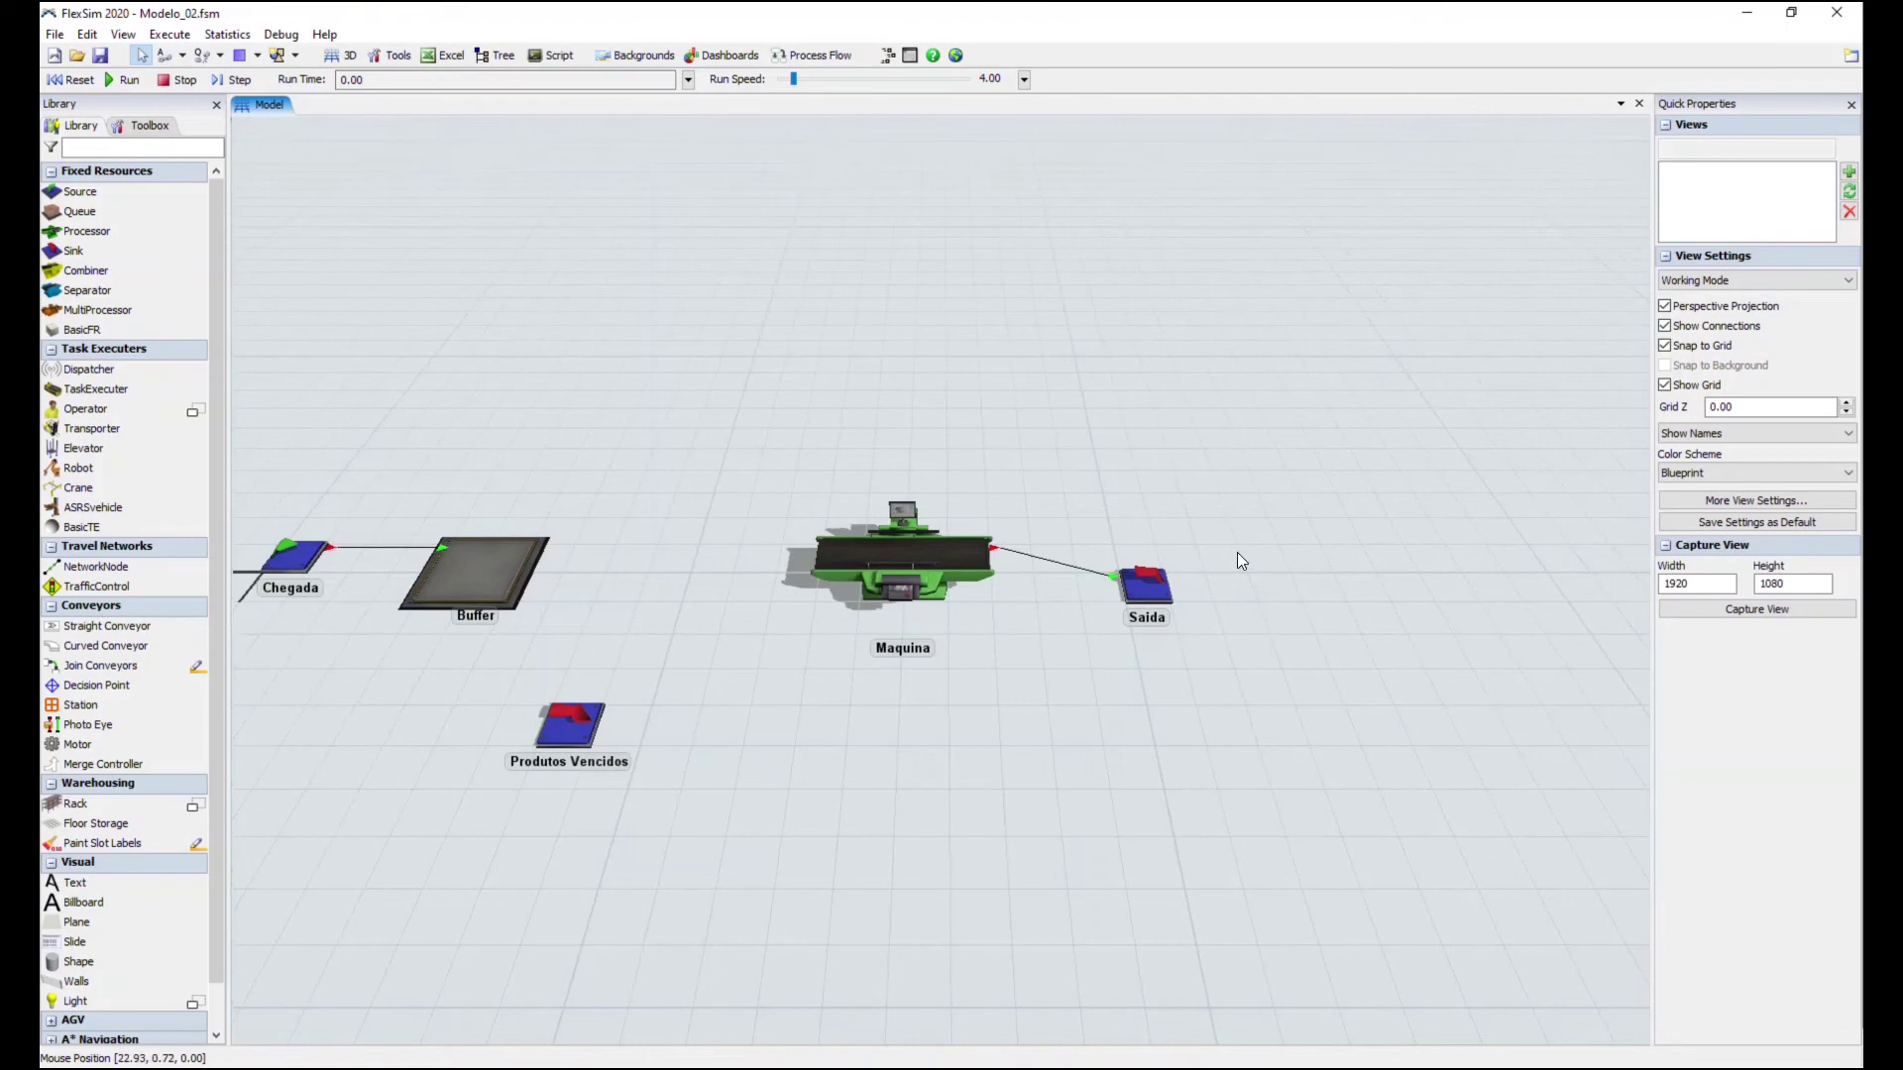
drag(1241, 553, 1208, 549)
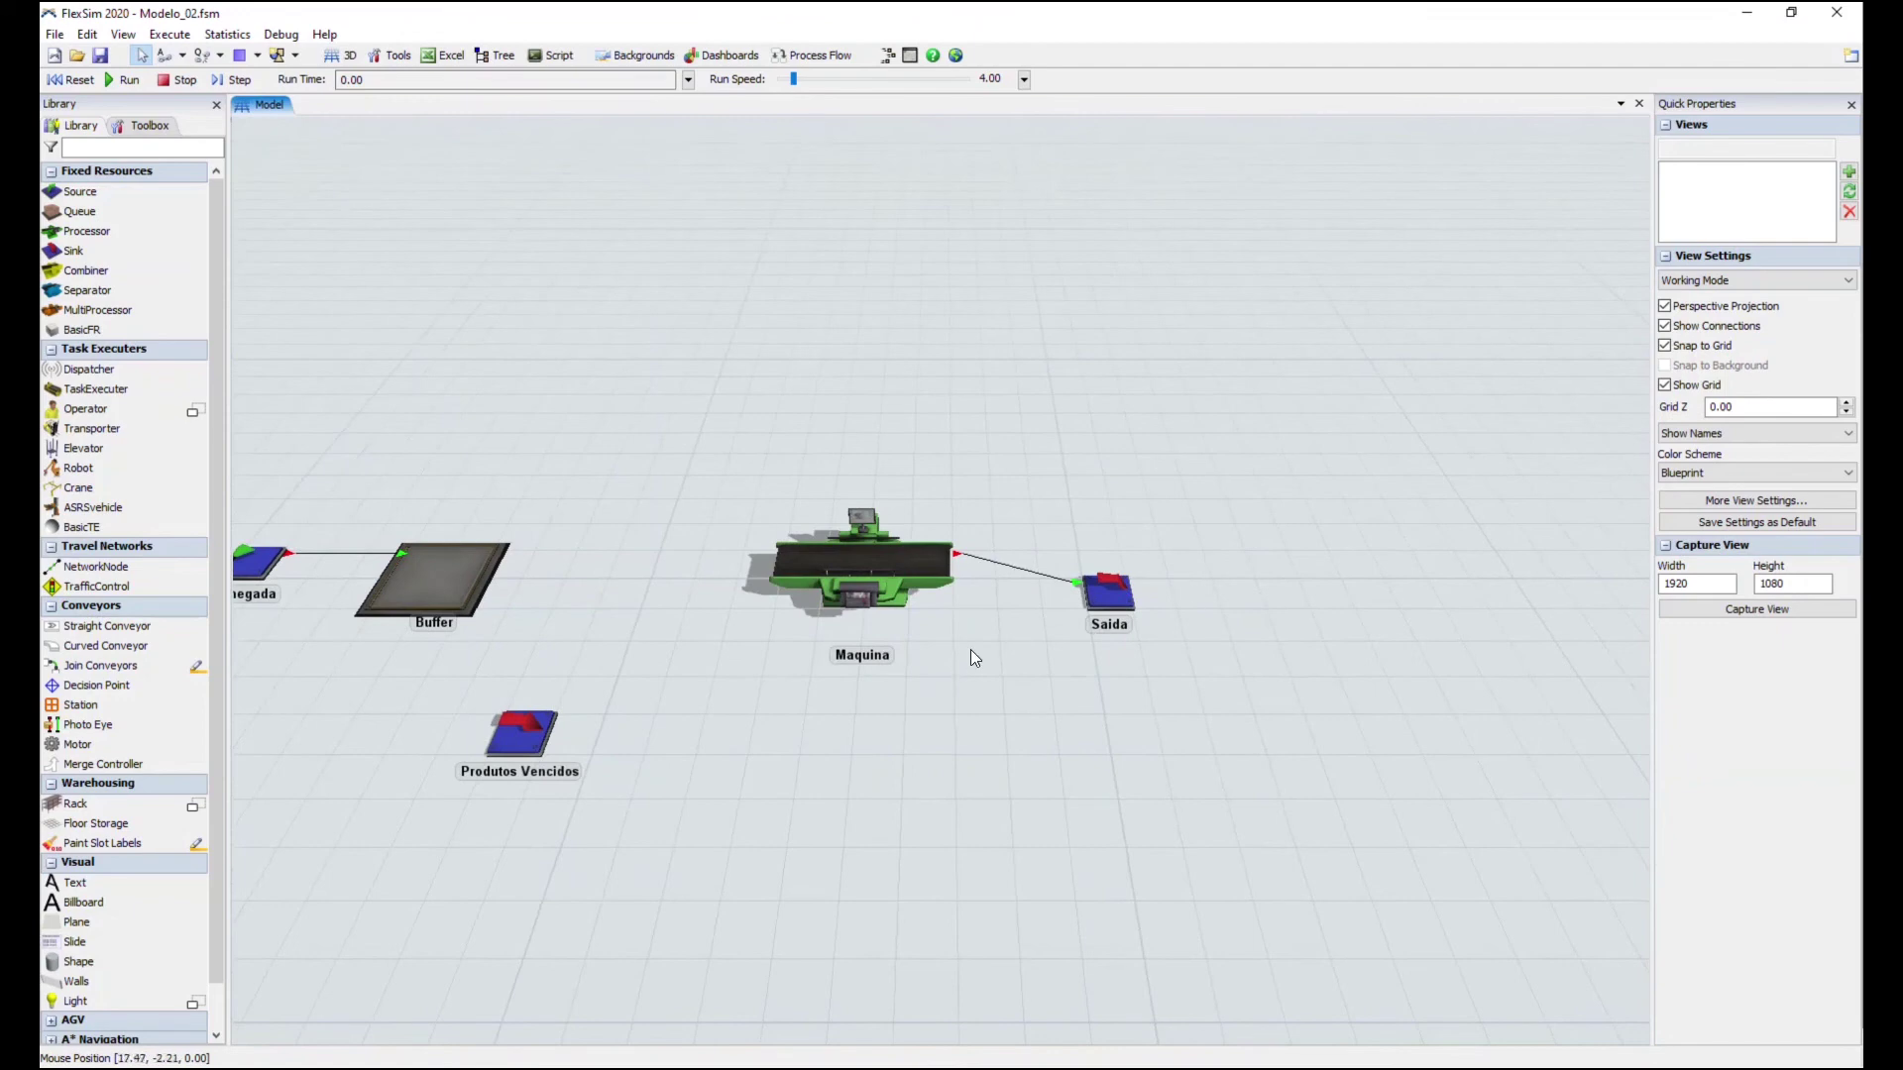
drag(1177, 690, 1127, 694)
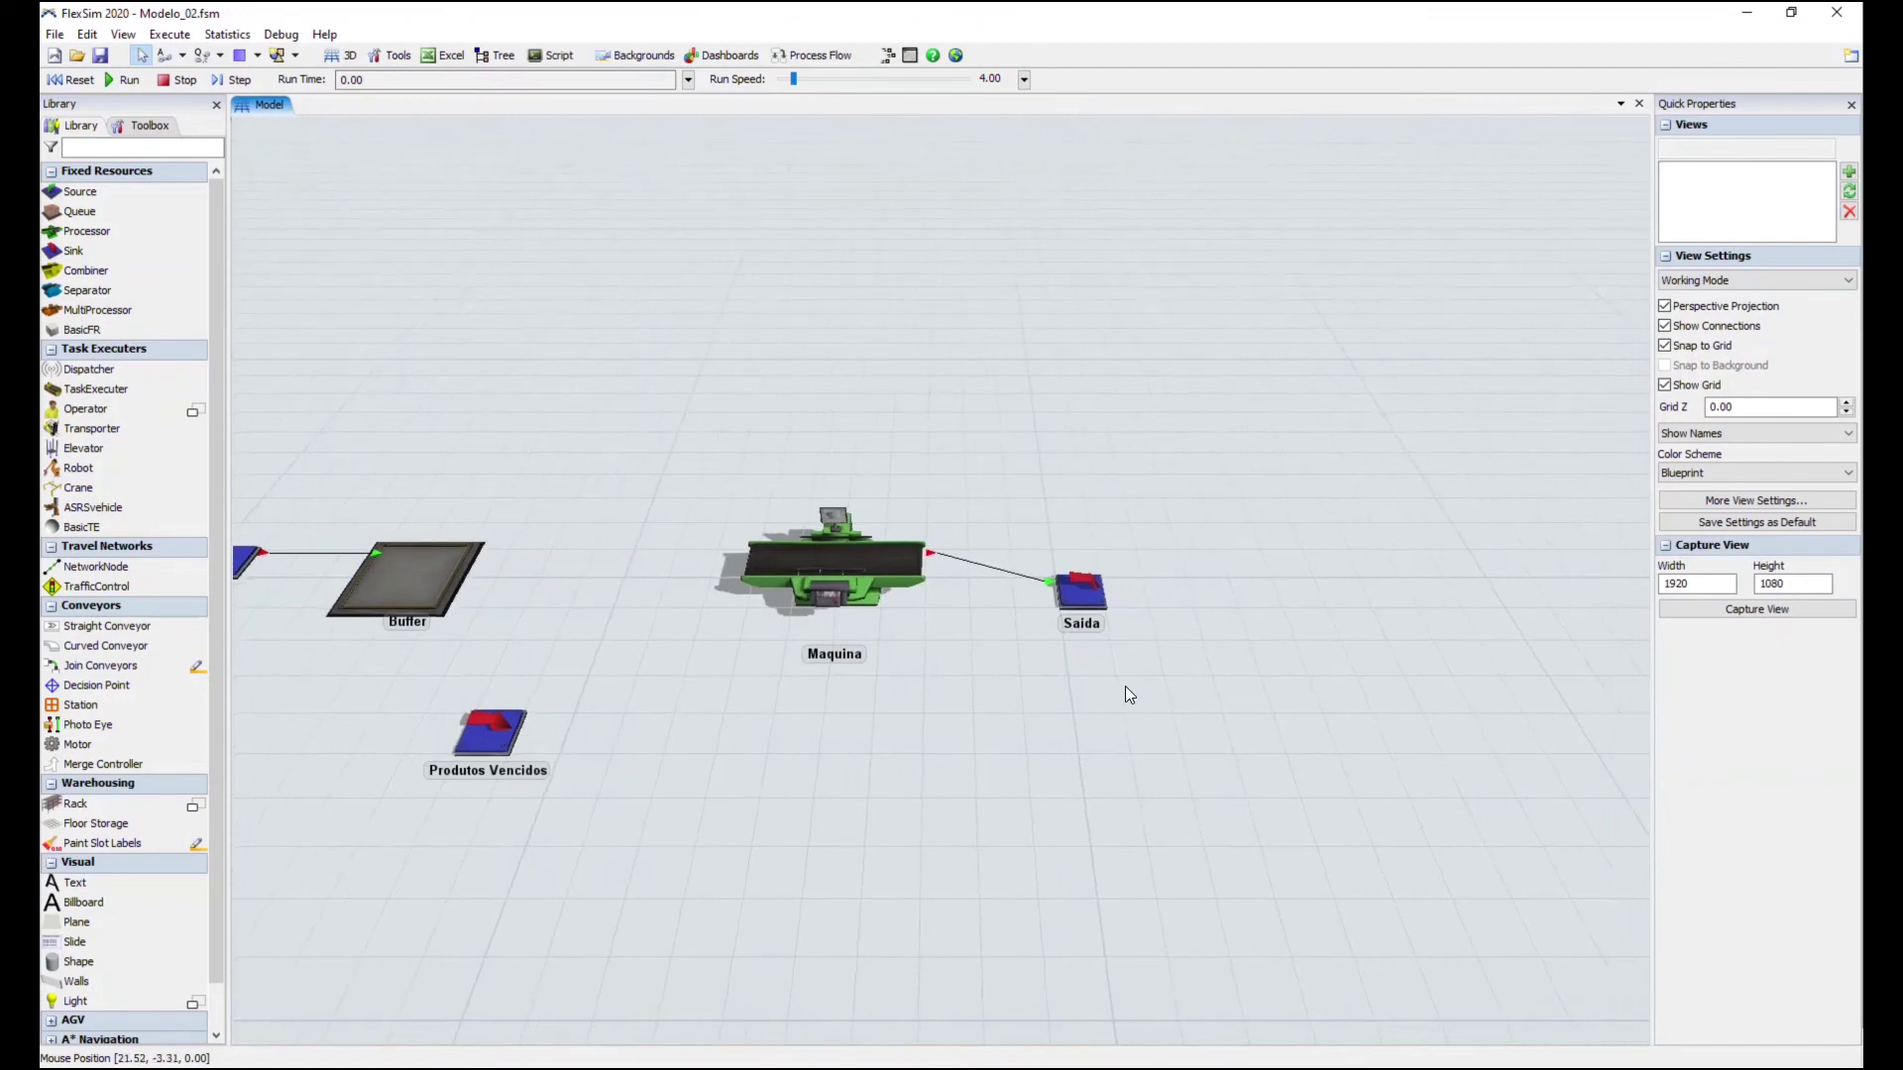
click(1085, 591)
key(Delete)
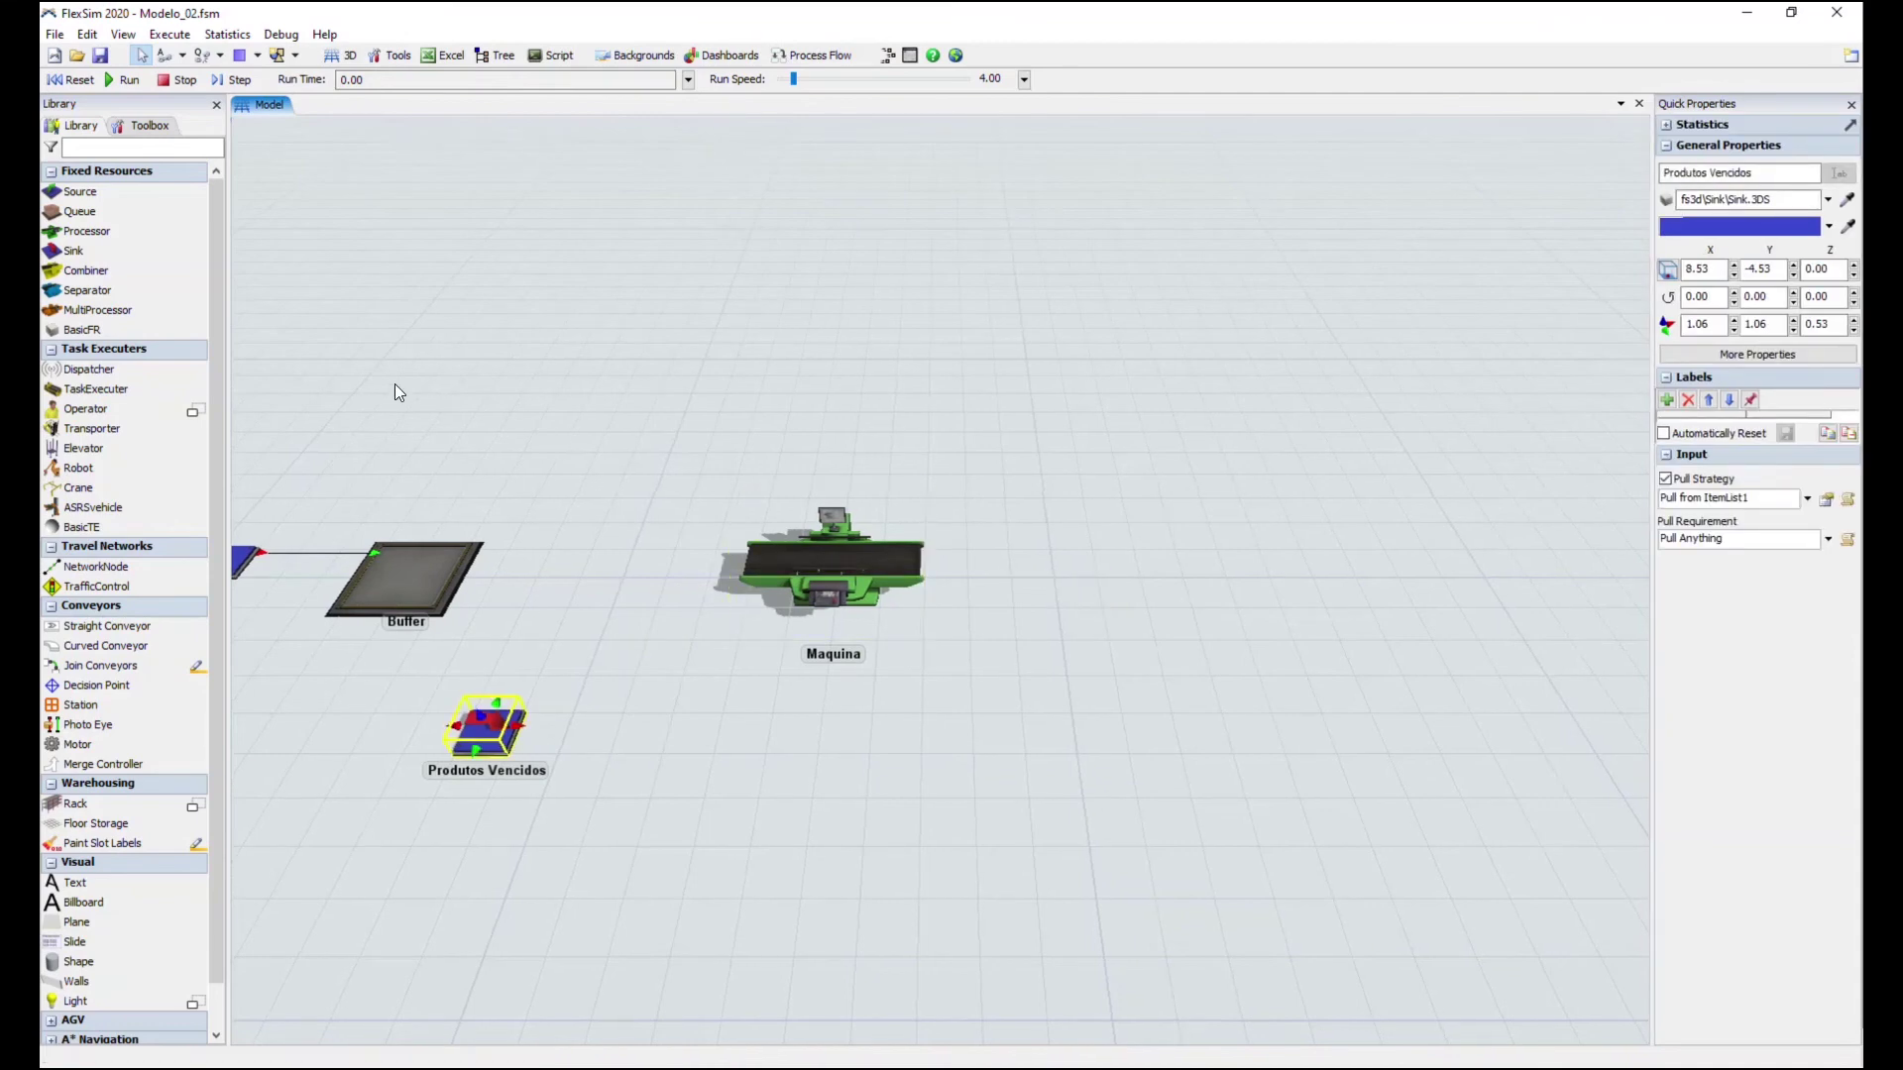
Place a queue after Maquina, at about X 19, Y -1, and connect Maquina's output to it
drag(119, 213, 1032, 614)
click(1157, 599)
drag(860, 575, 1060, 629)
click(1096, 609)
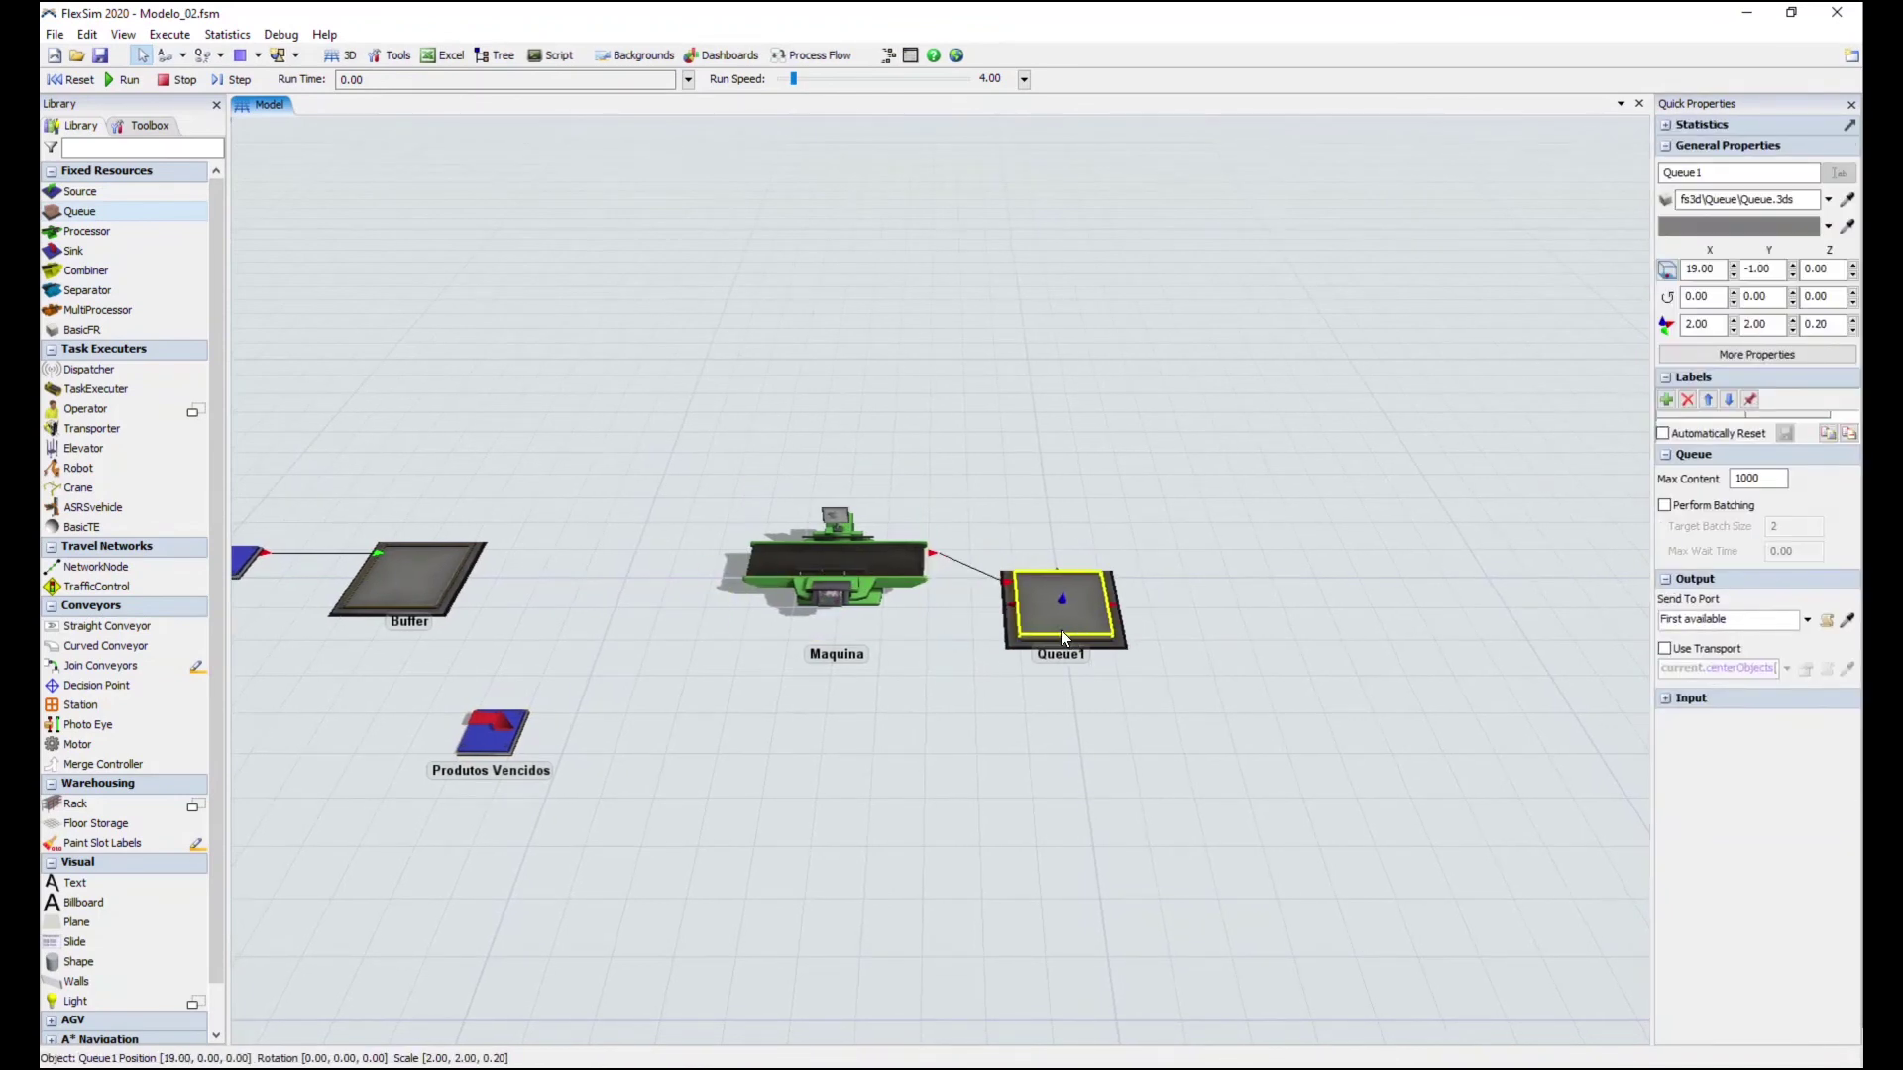
click(1181, 577)
drag(1181, 577, 929, 601)
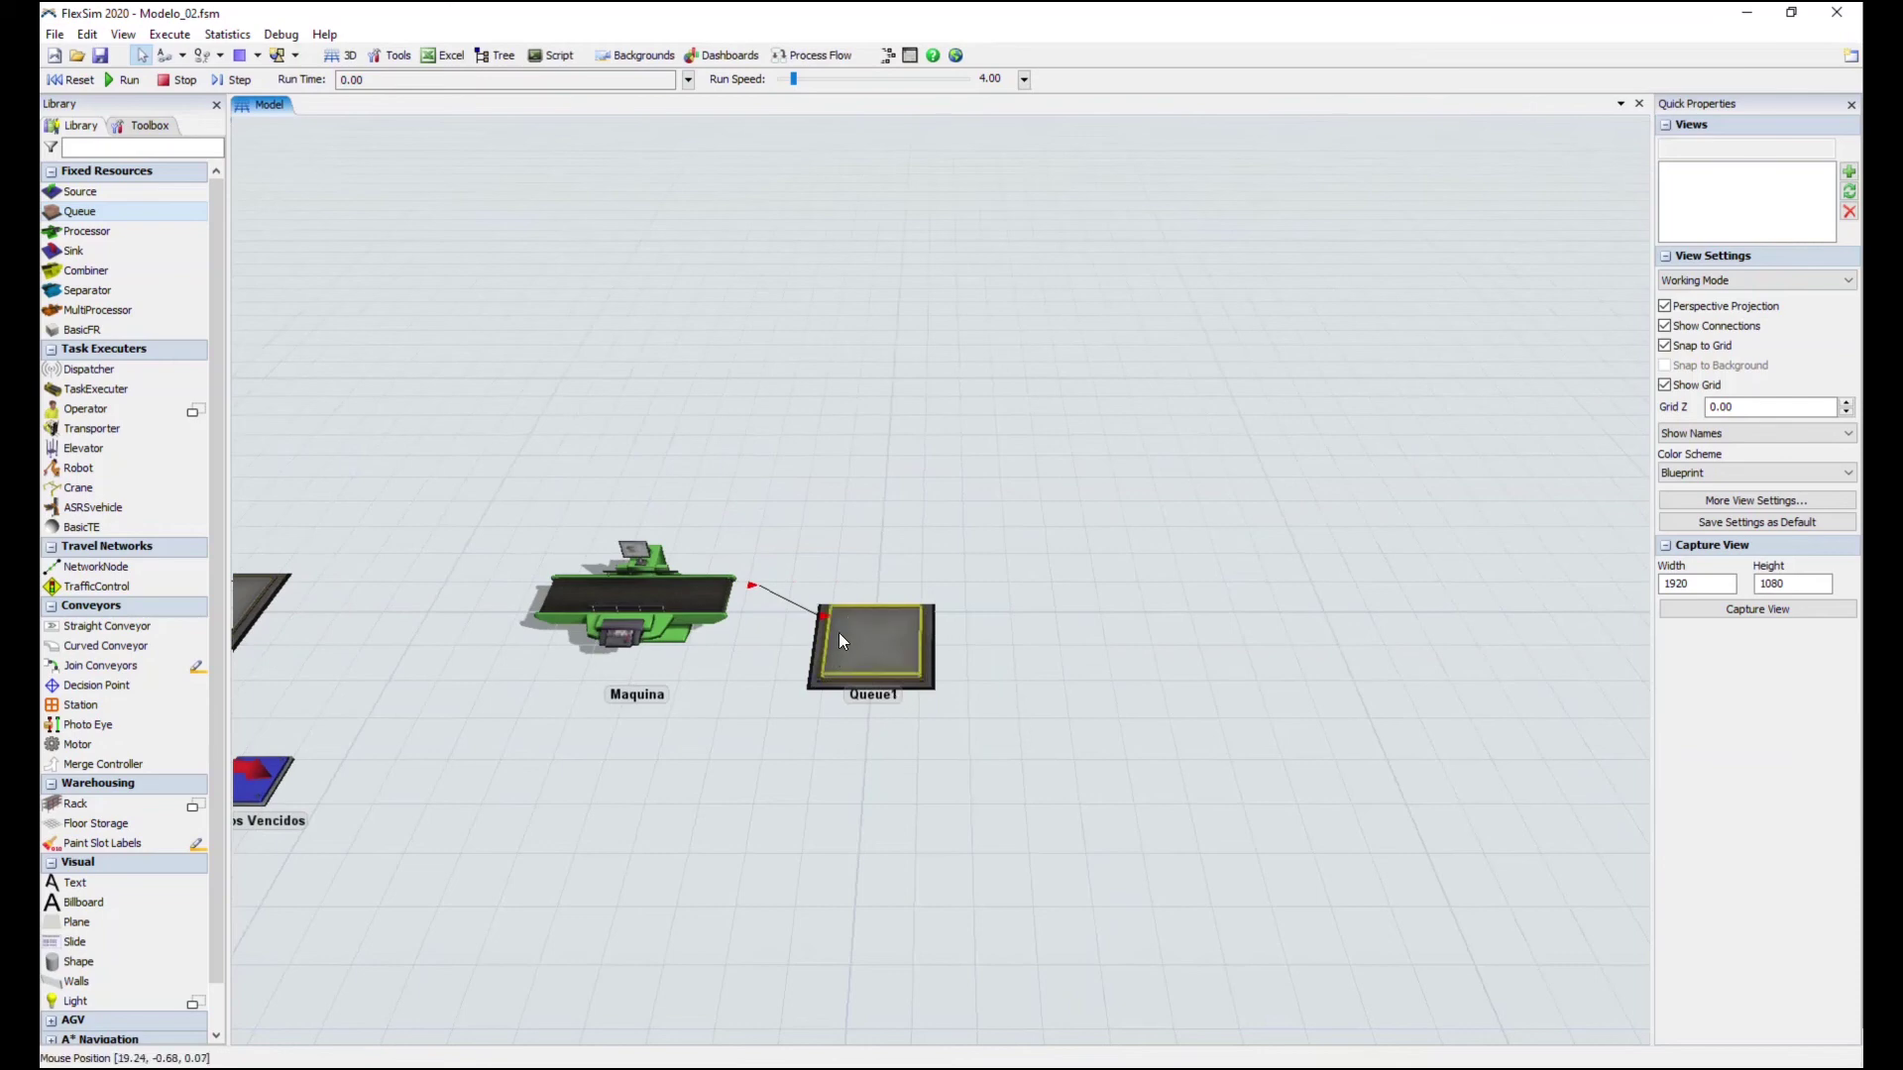
drag(1156, 629, 1055, 616)
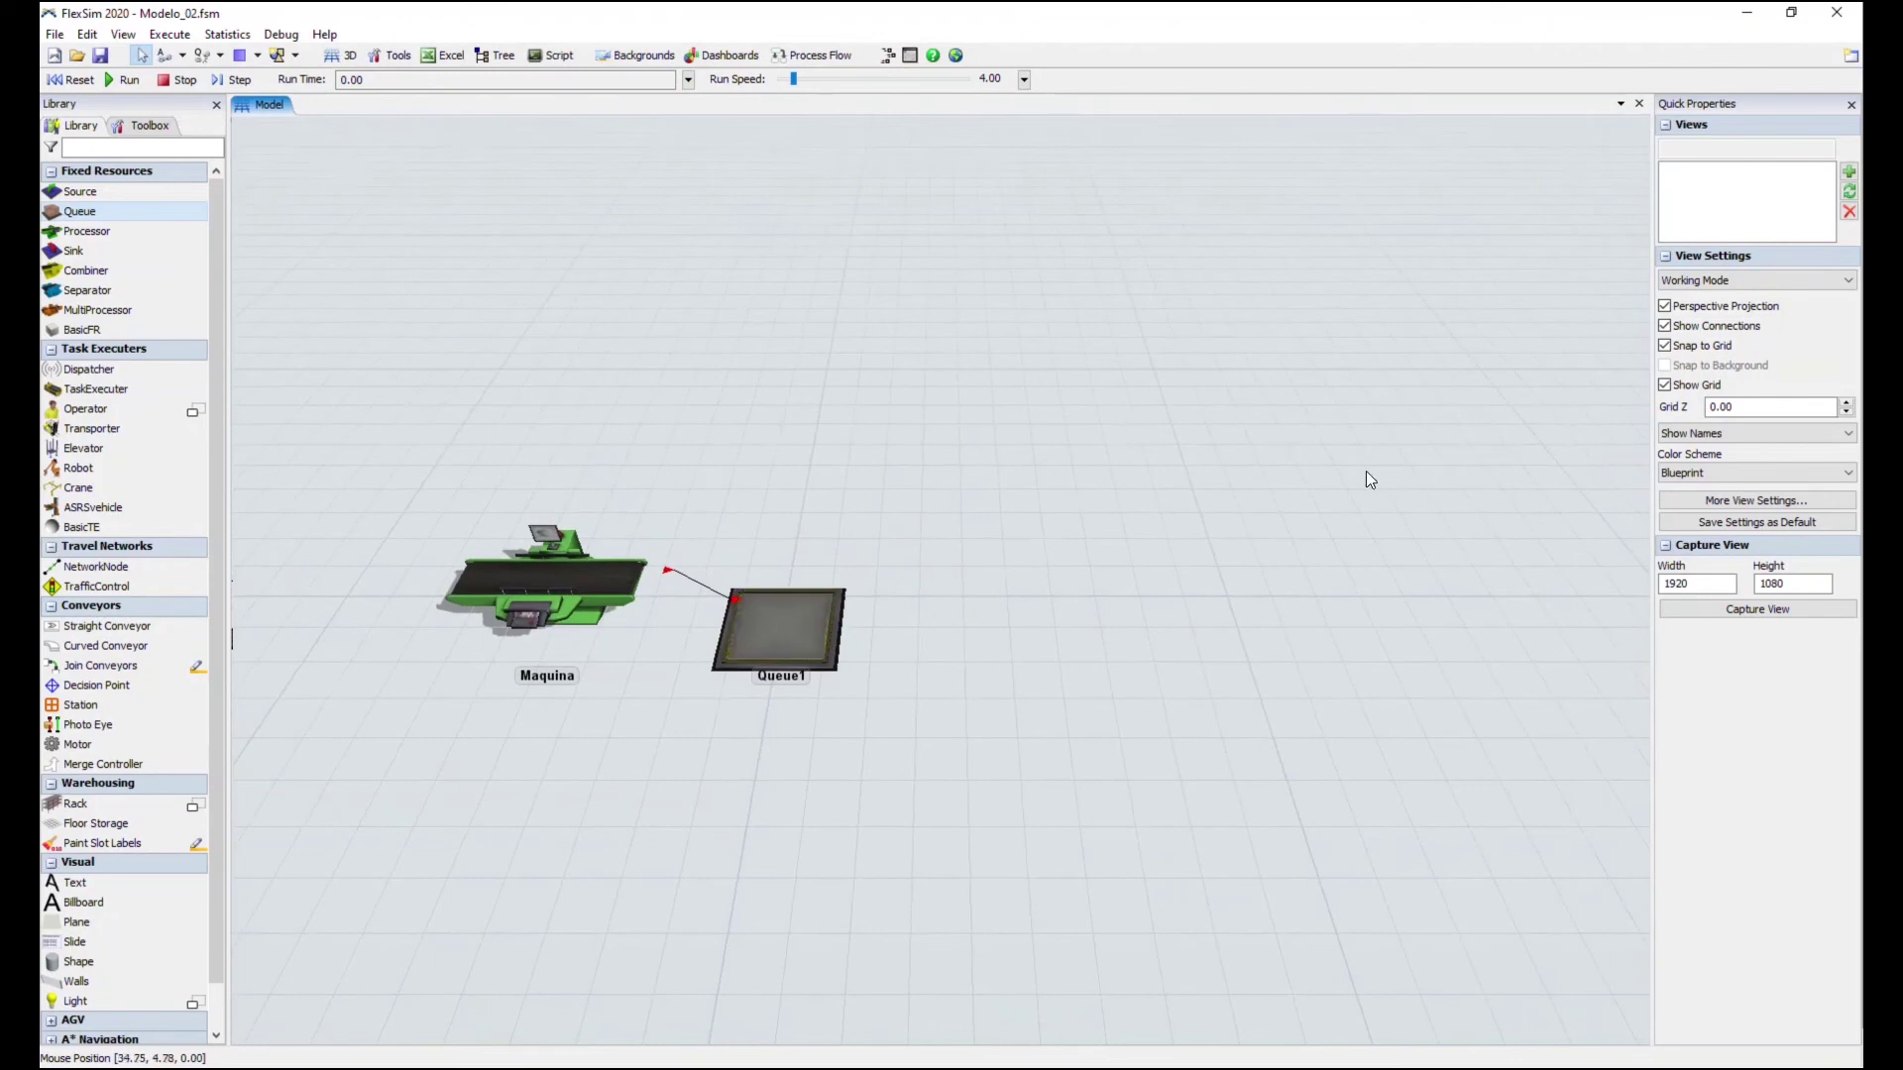
drag(1366, 471, 1307, 472)
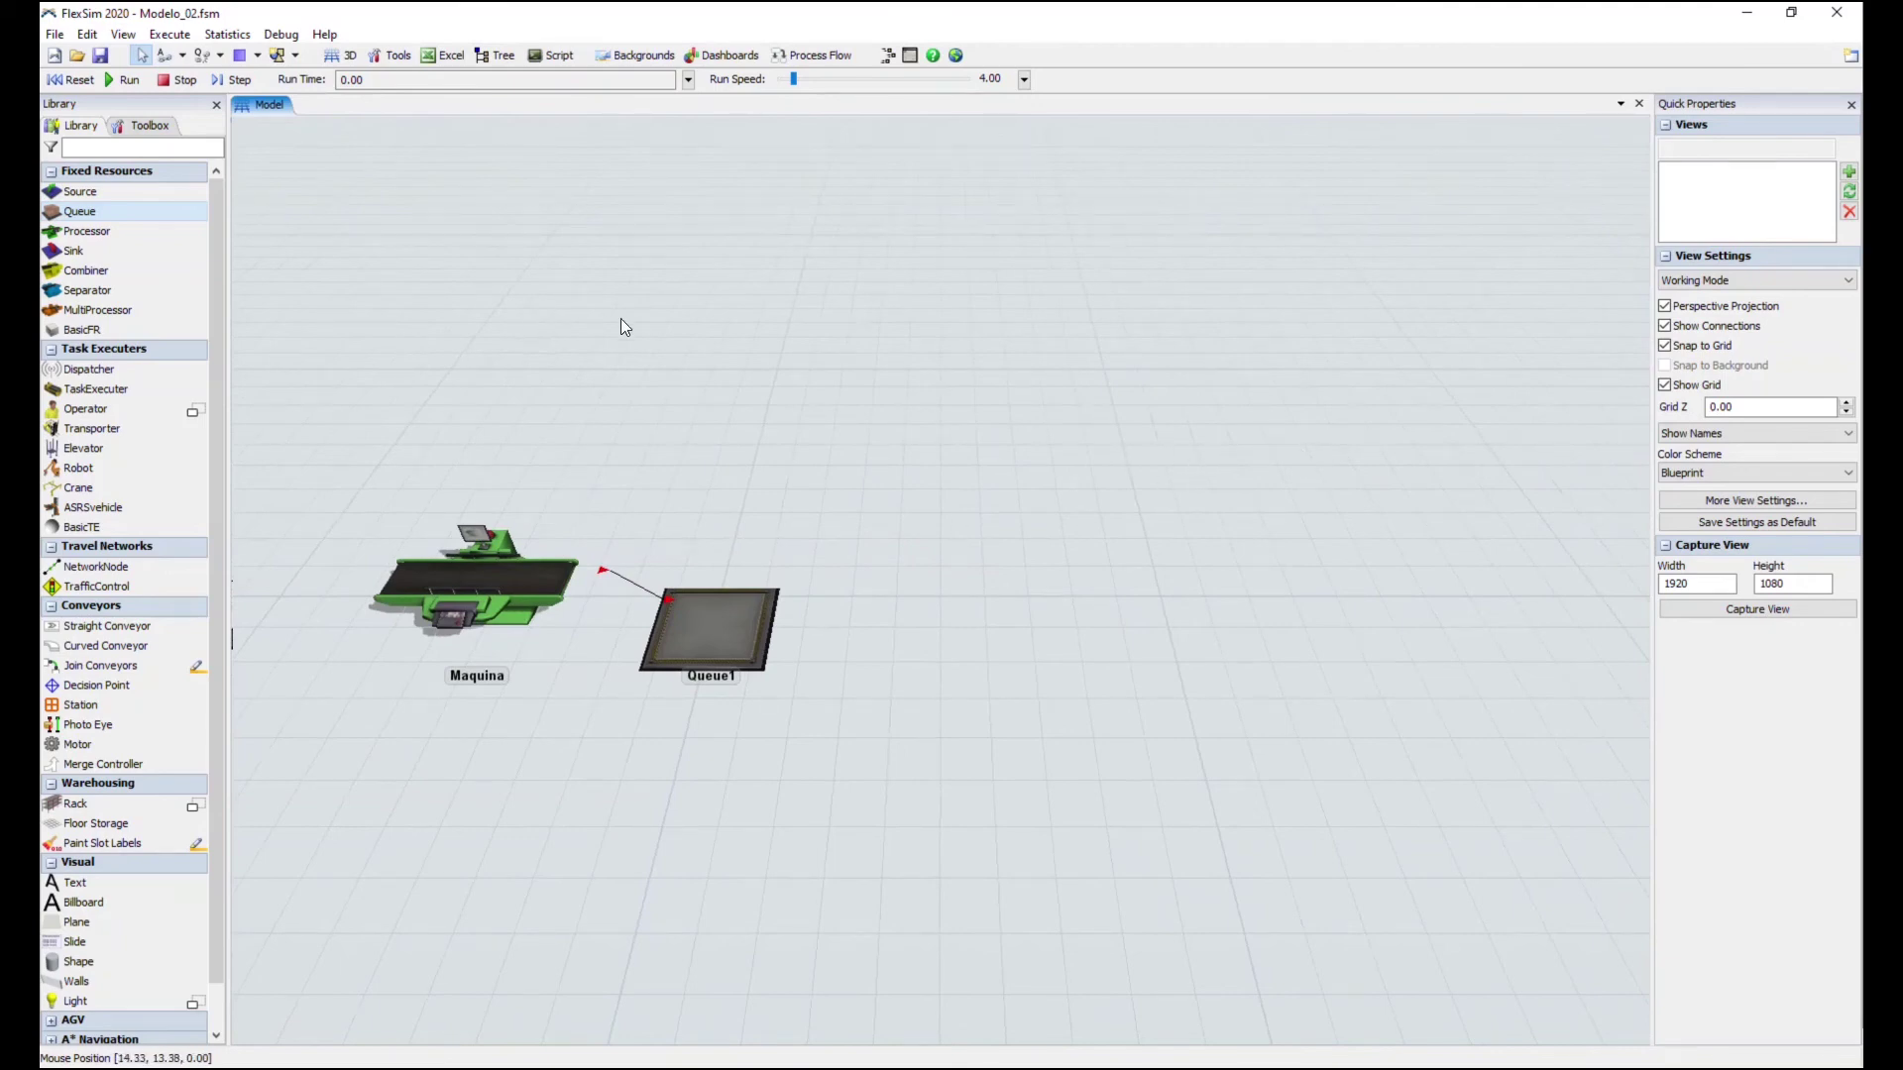
Place a Standard rack in the open area beyond the queue that follows Maquina
drag(1037, 462, 991, 466)
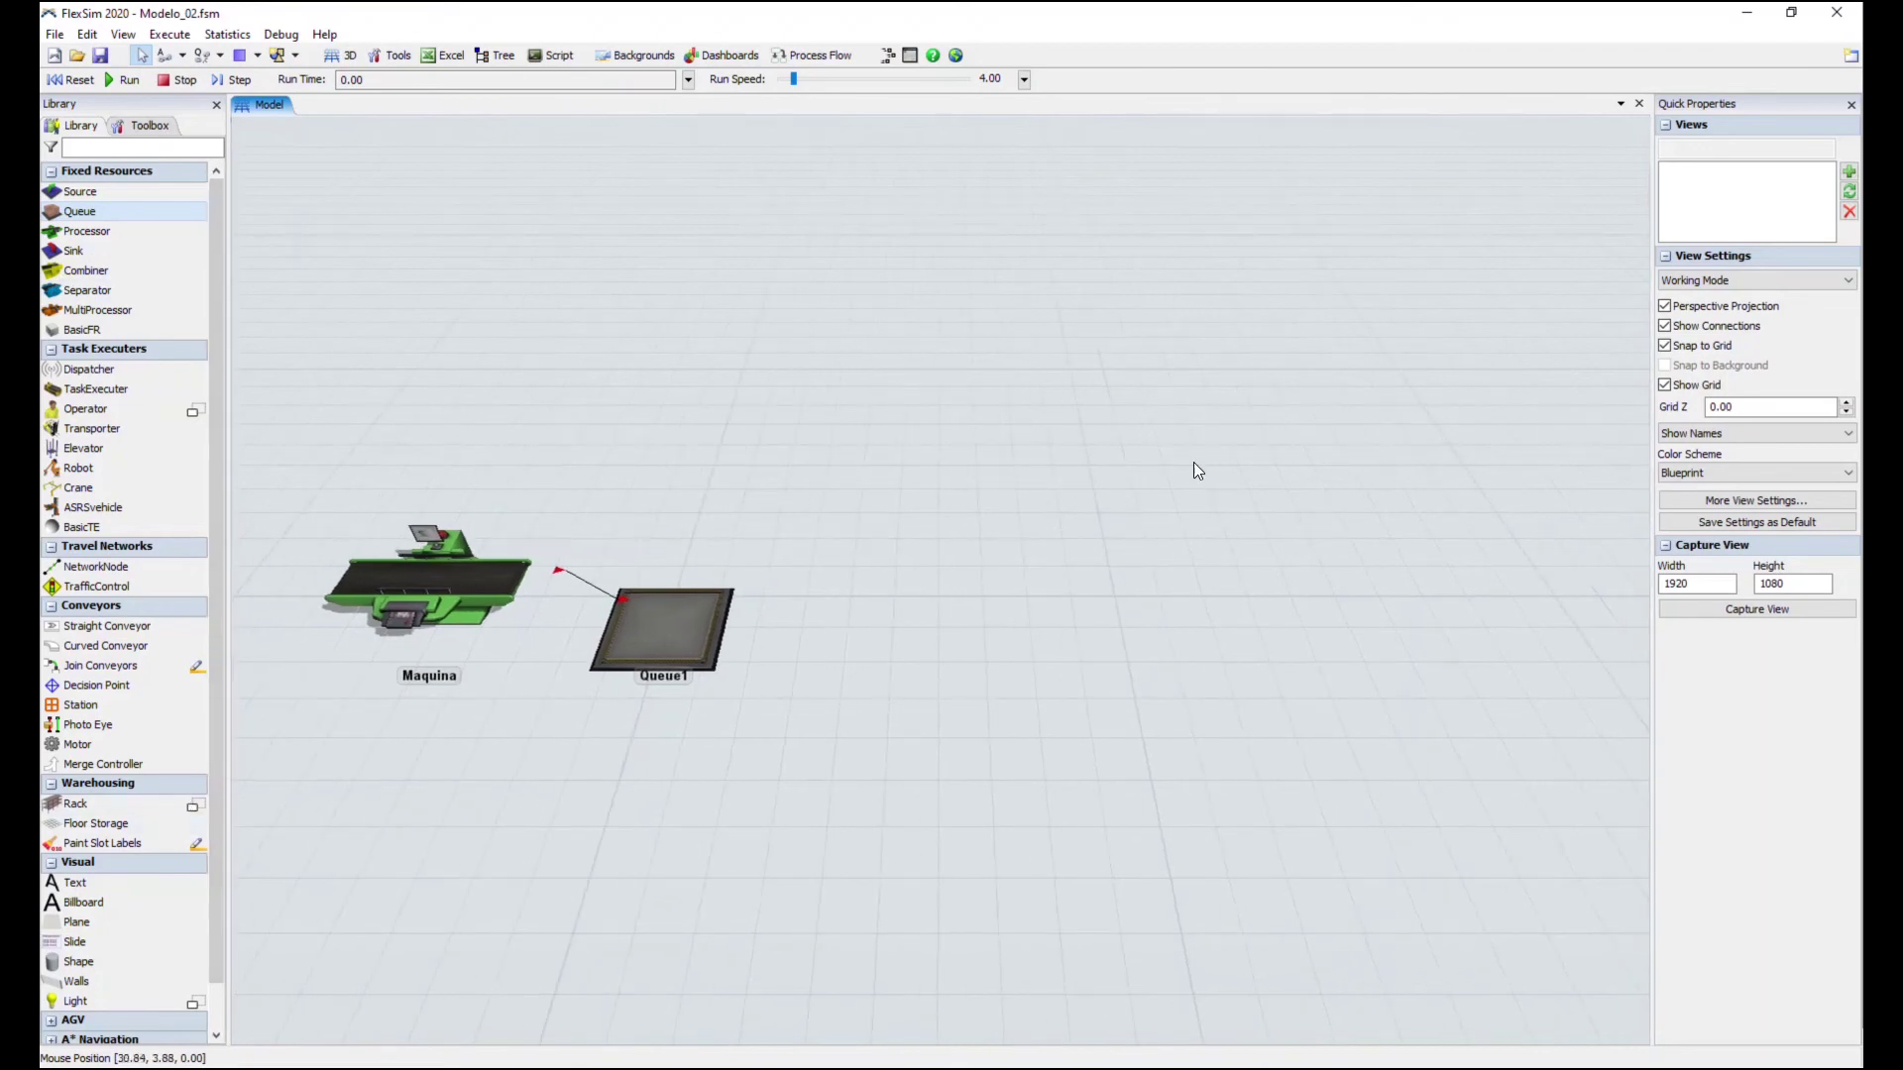
scroll(1194, 582, down, 3)
drag(1185, 578, 1070, 598)
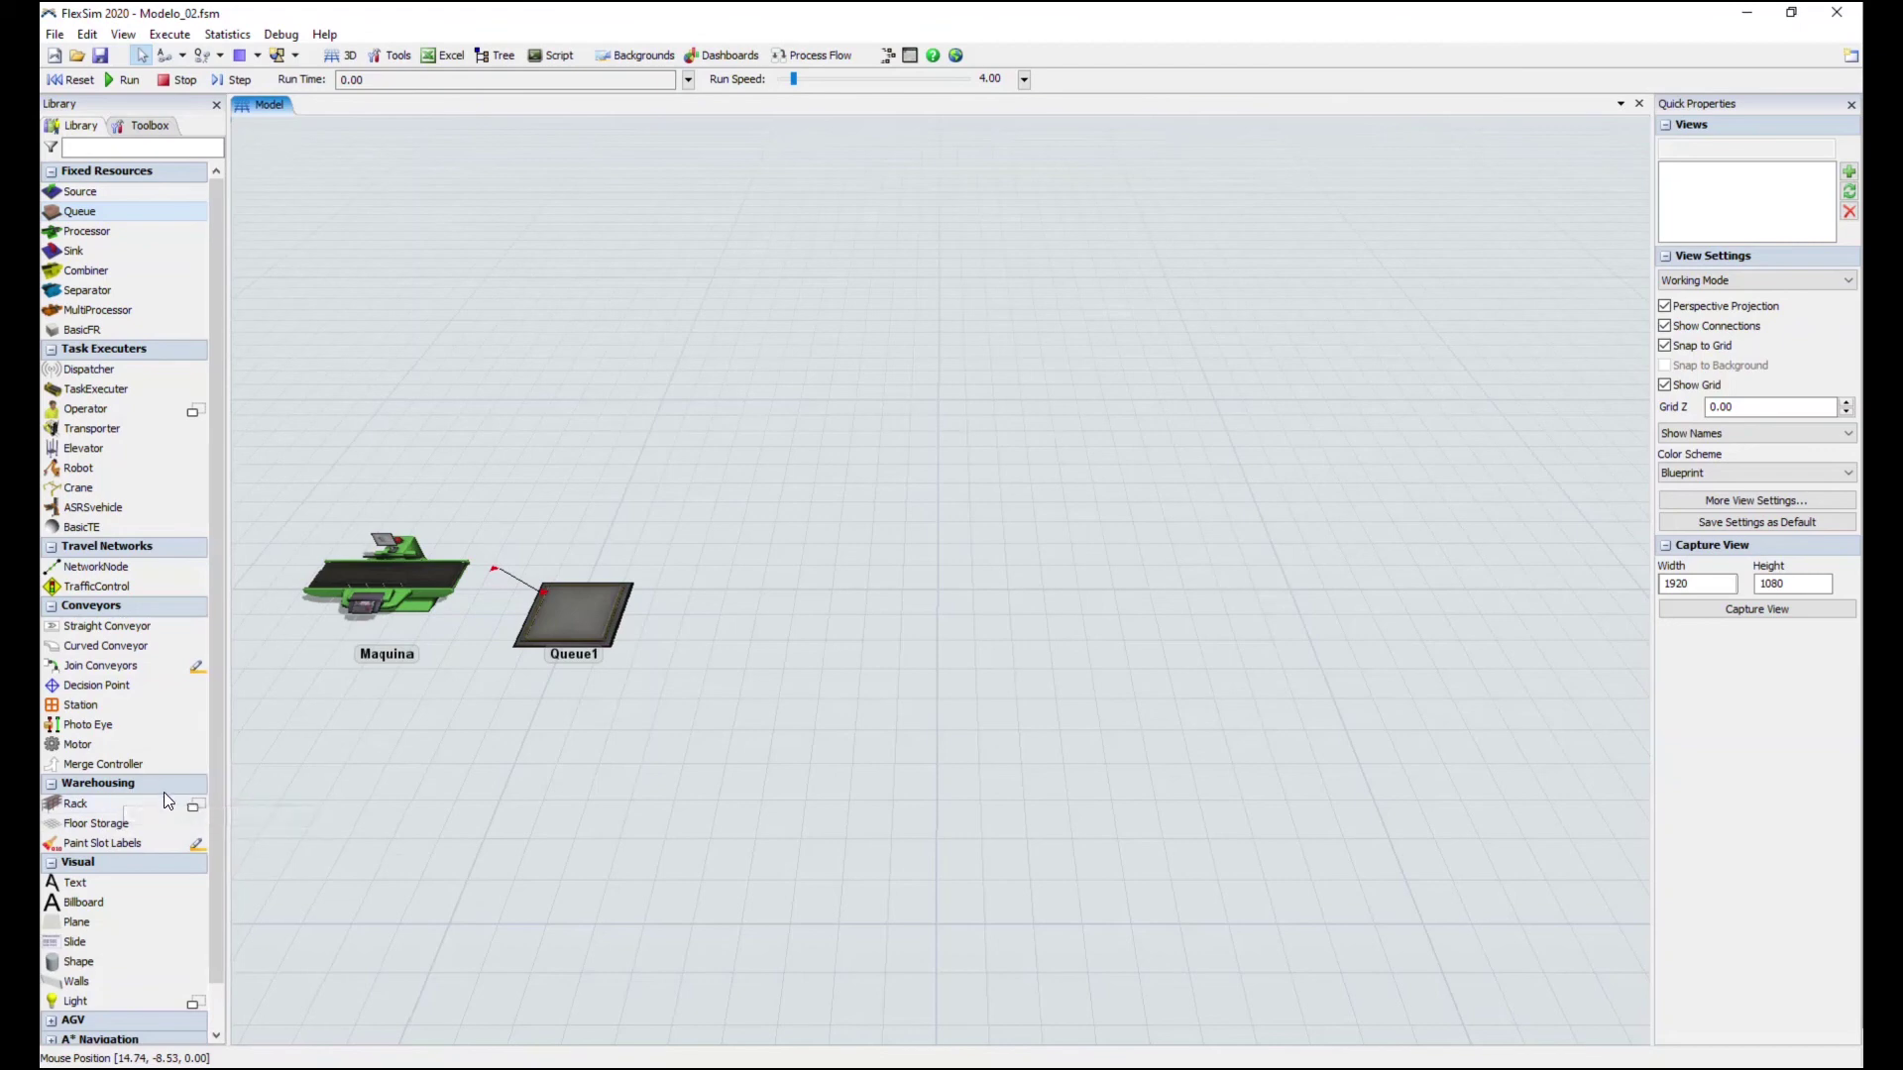
mouse_move(197, 809)
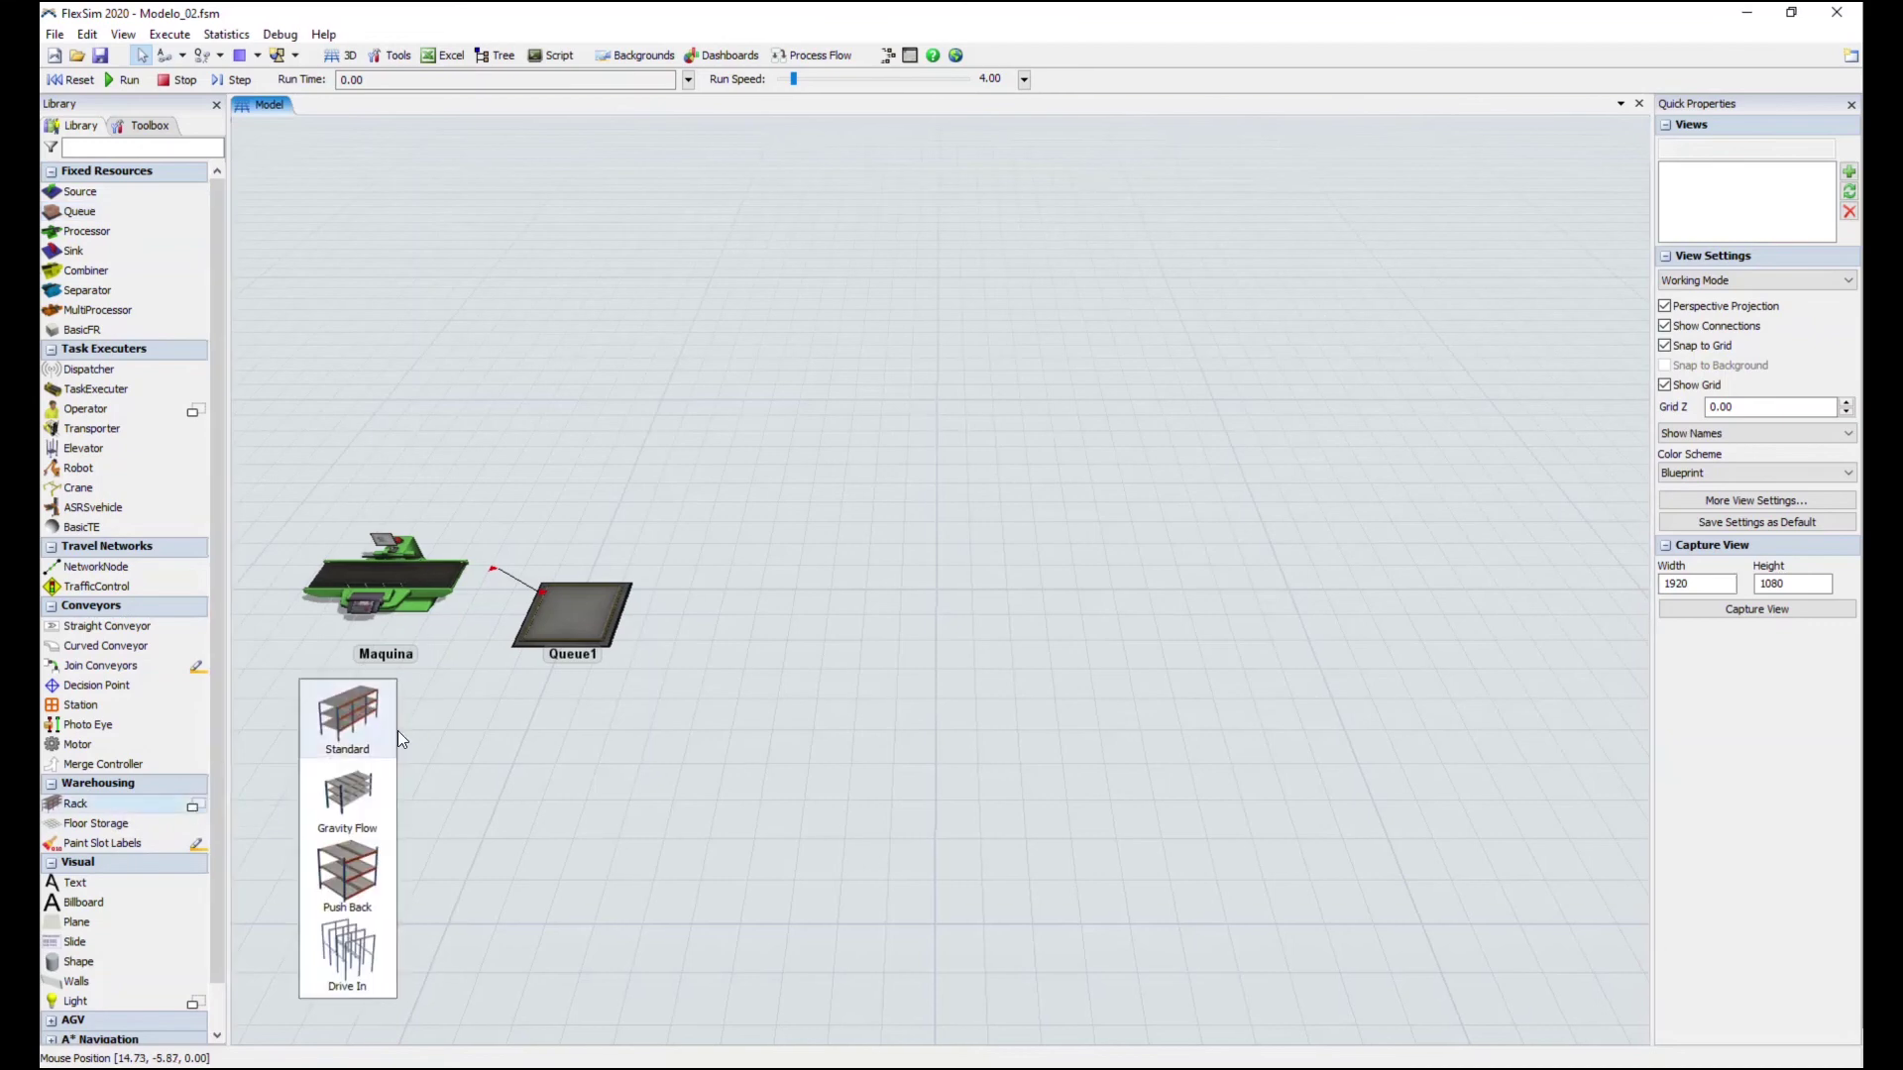
click(345, 722)
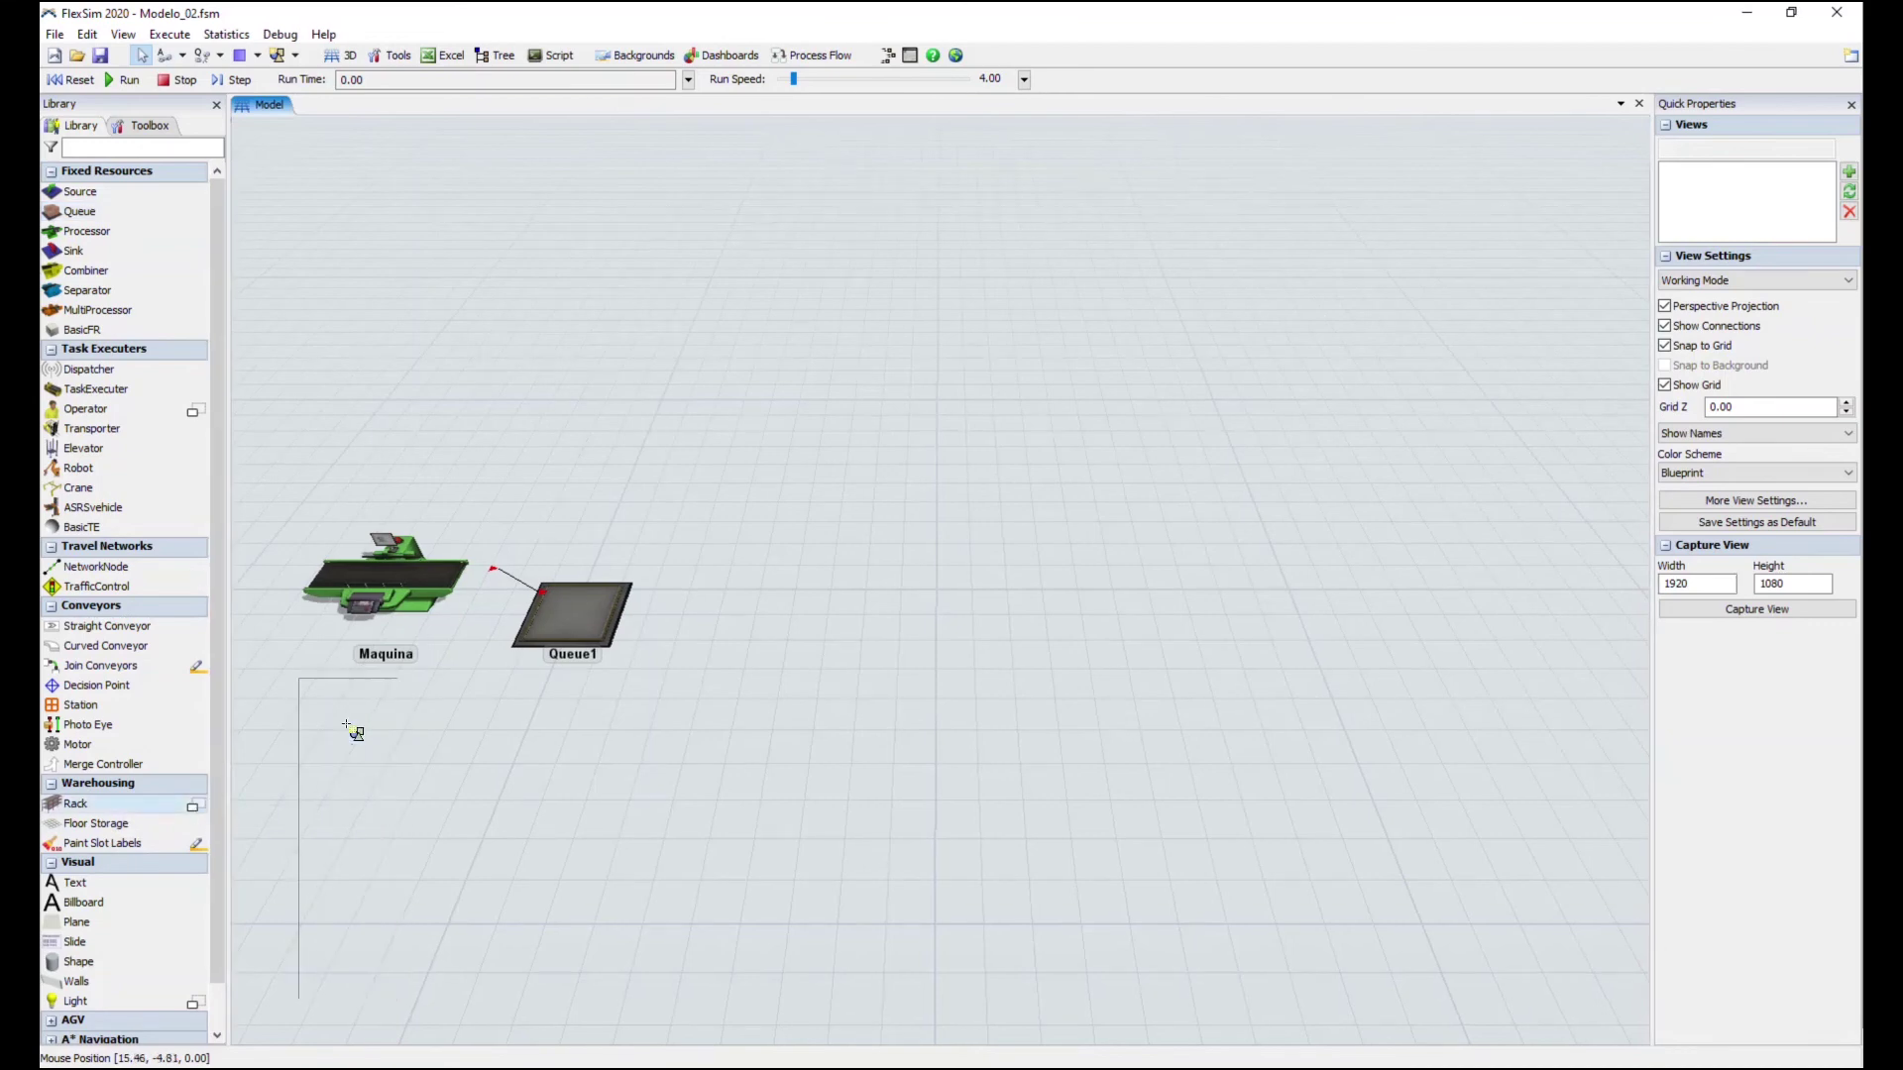
click(896, 421)
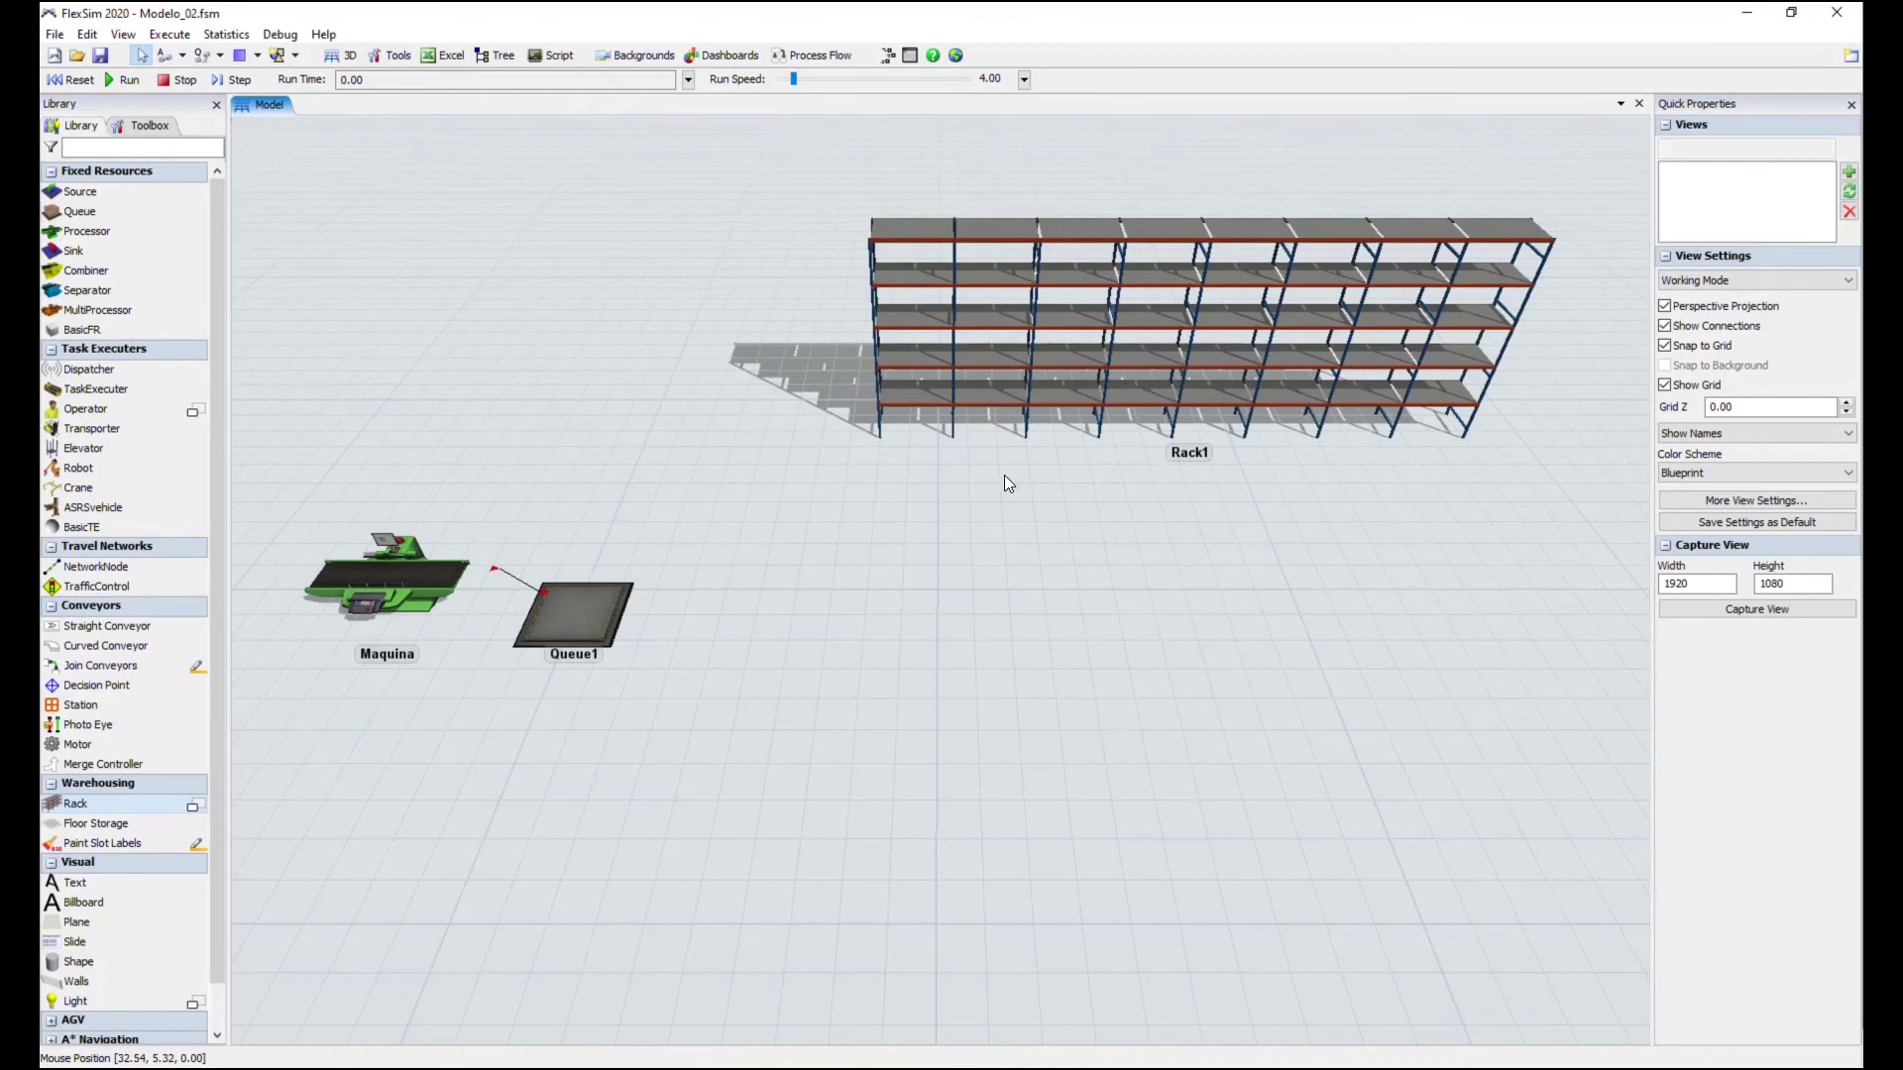
click(1051, 402)
click(967, 514)
right_drag(967, 514, 539, 664)
click(888, 389)
click(987, 513)
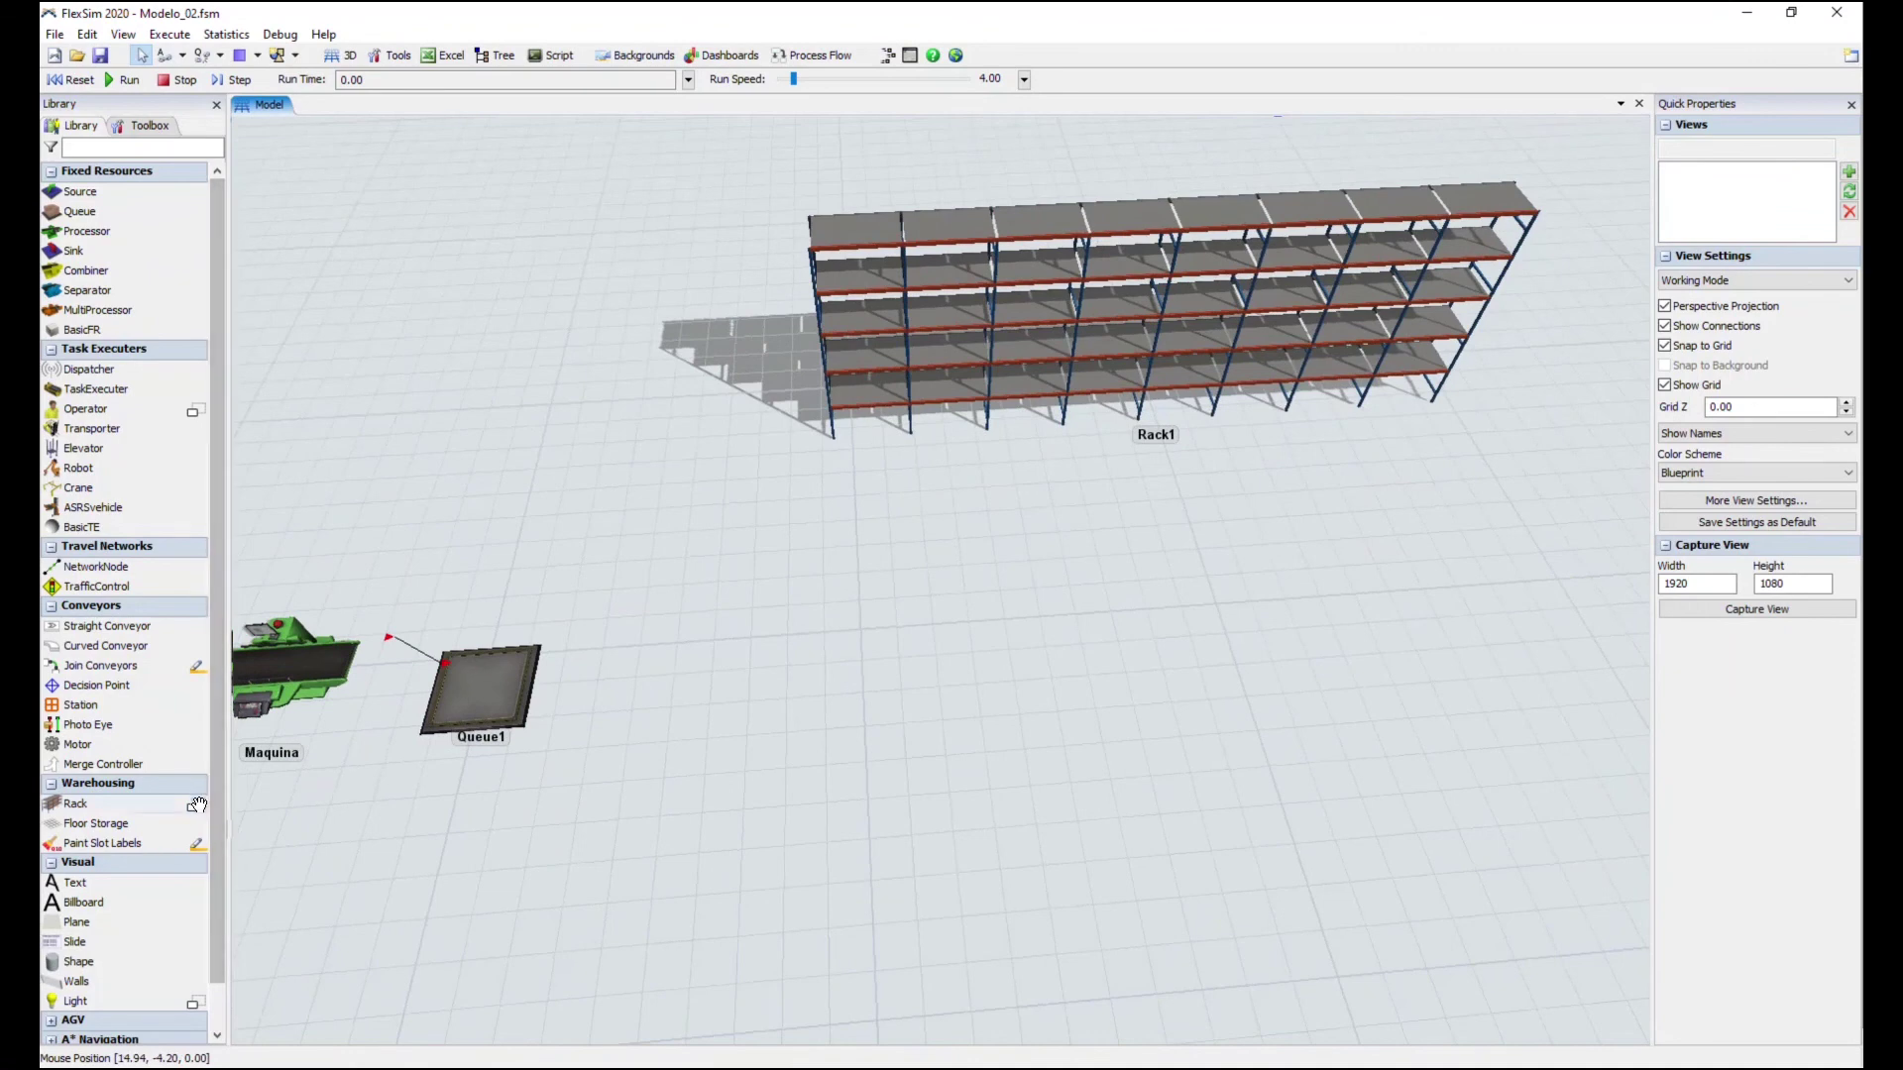
Add a Gravity Flow rack in front of the Standard rack
mouse_move(196, 805)
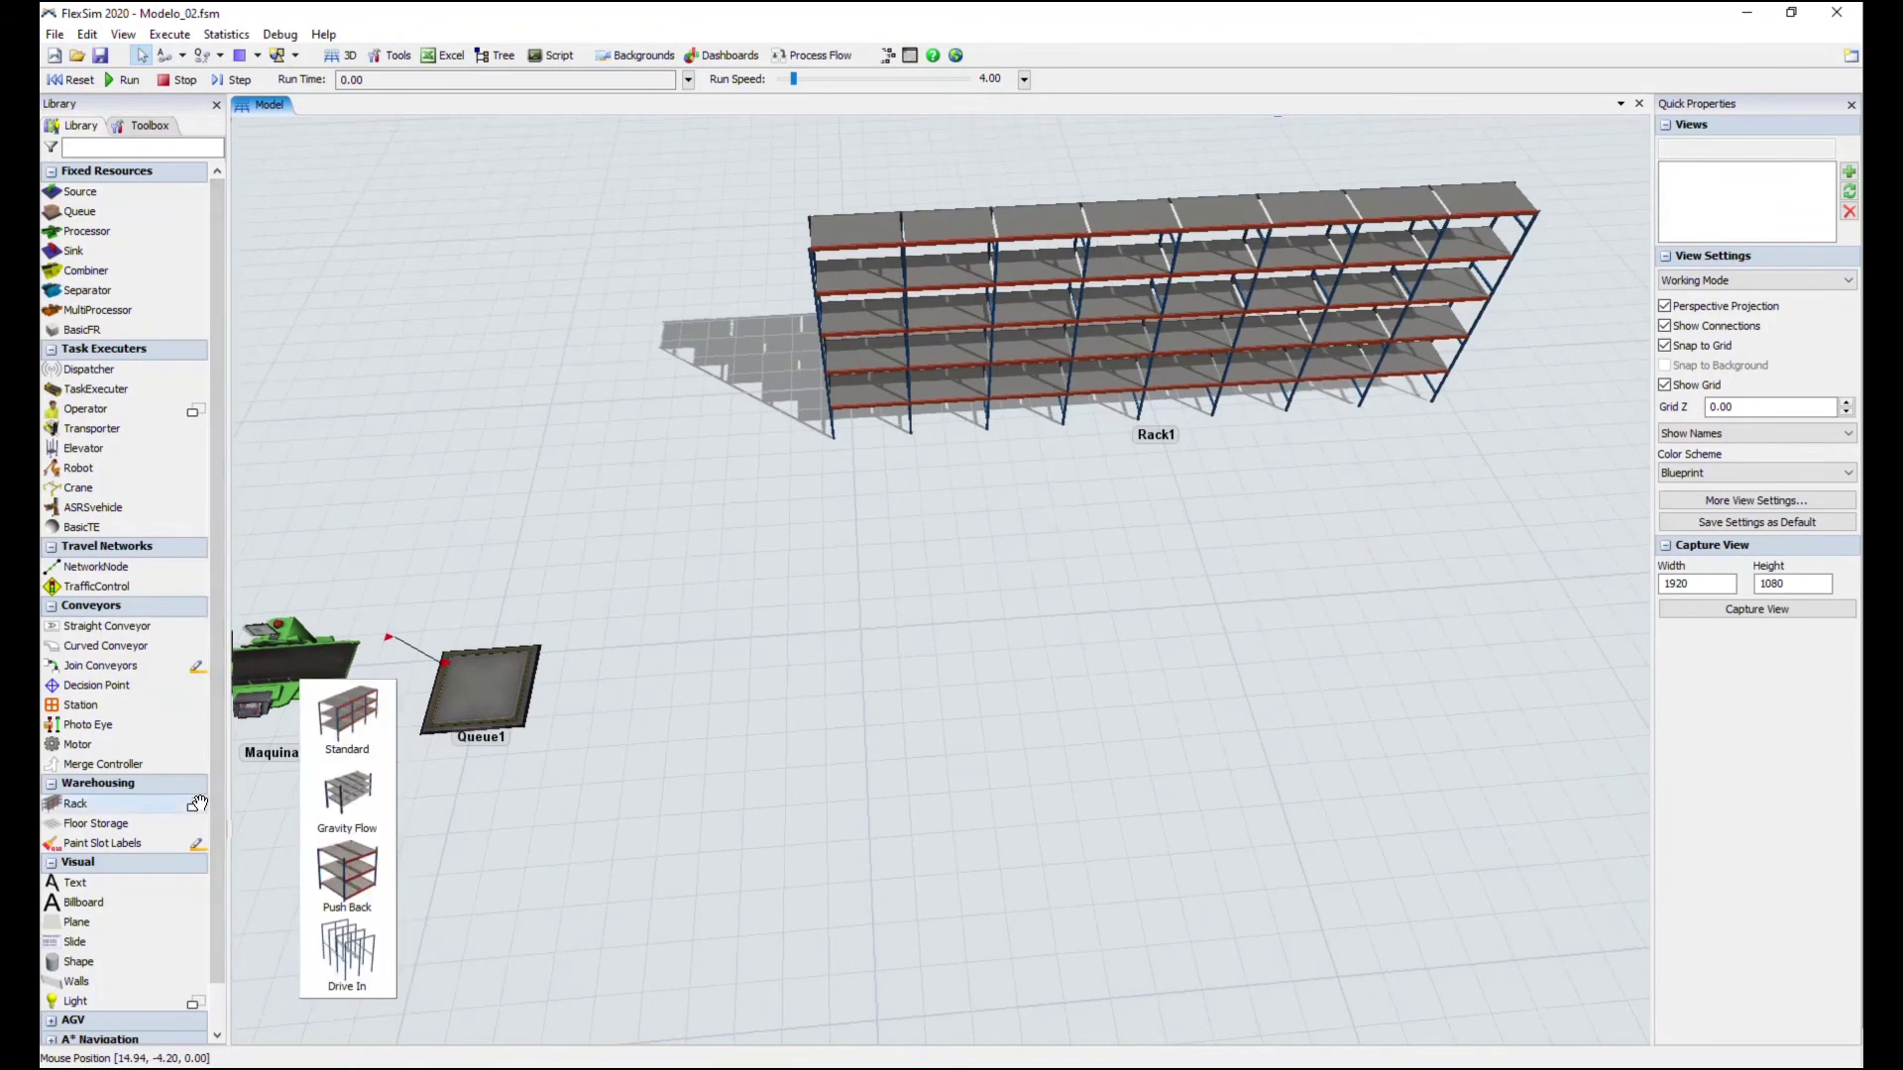
click(346, 798)
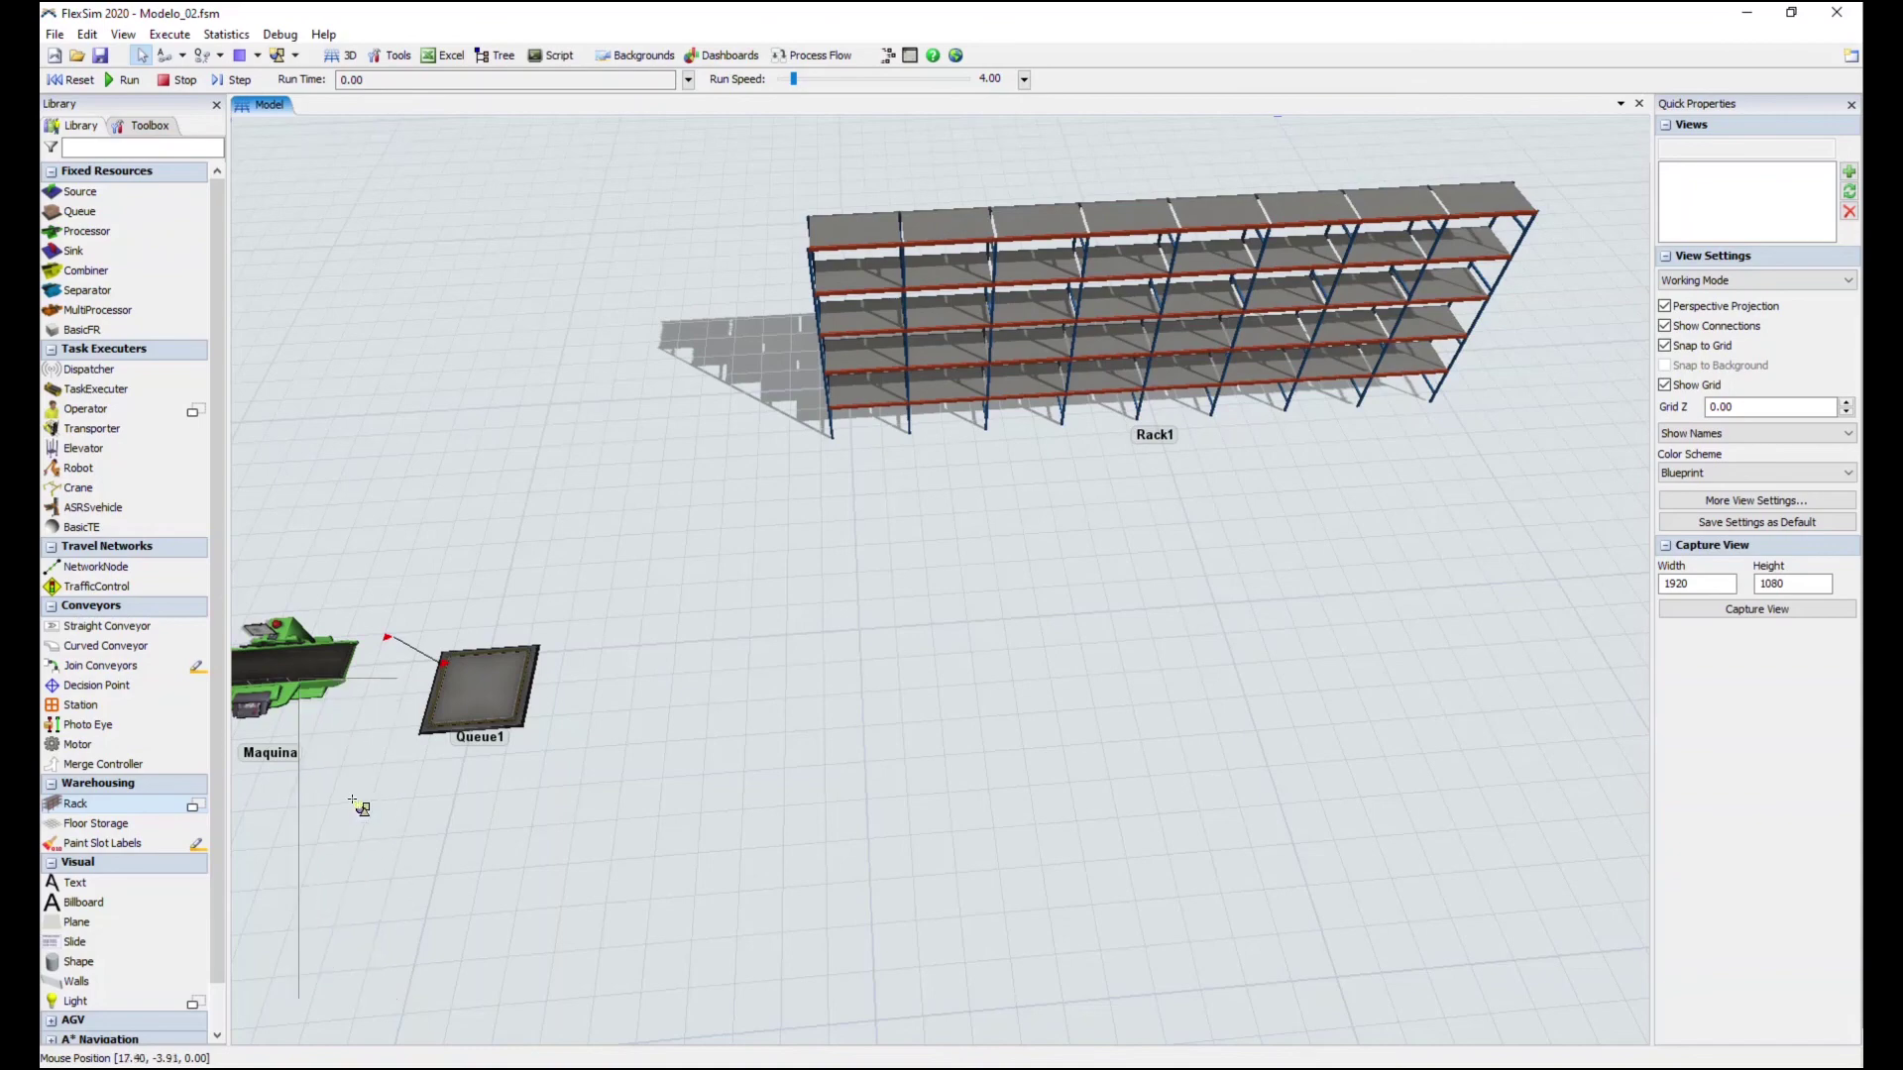
click(879, 593)
right_drag(851, 745, 1031, 708)
scroll(1020, 633, up, 5)
right_drag(1177, 607, 529, 586)
right_drag(830, 803, 795, 502)
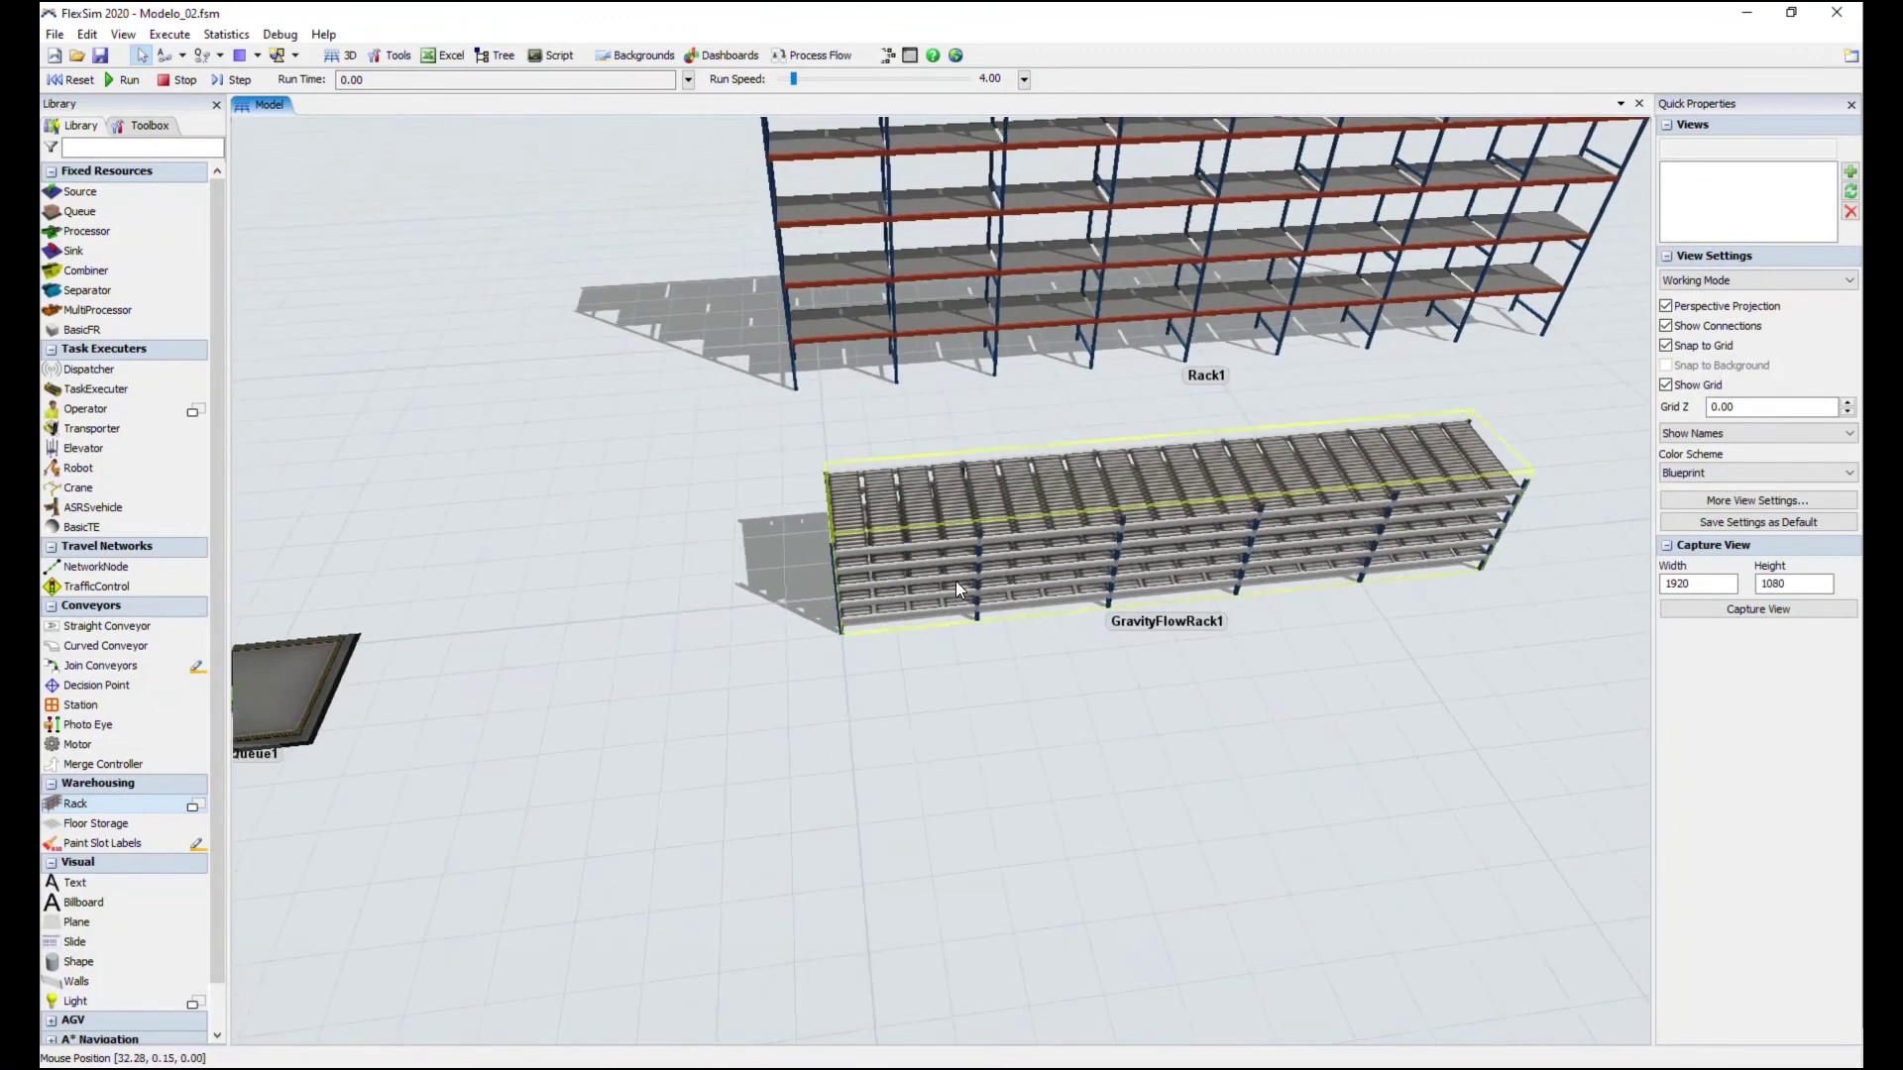
right_drag(955, 581, 922, 669)
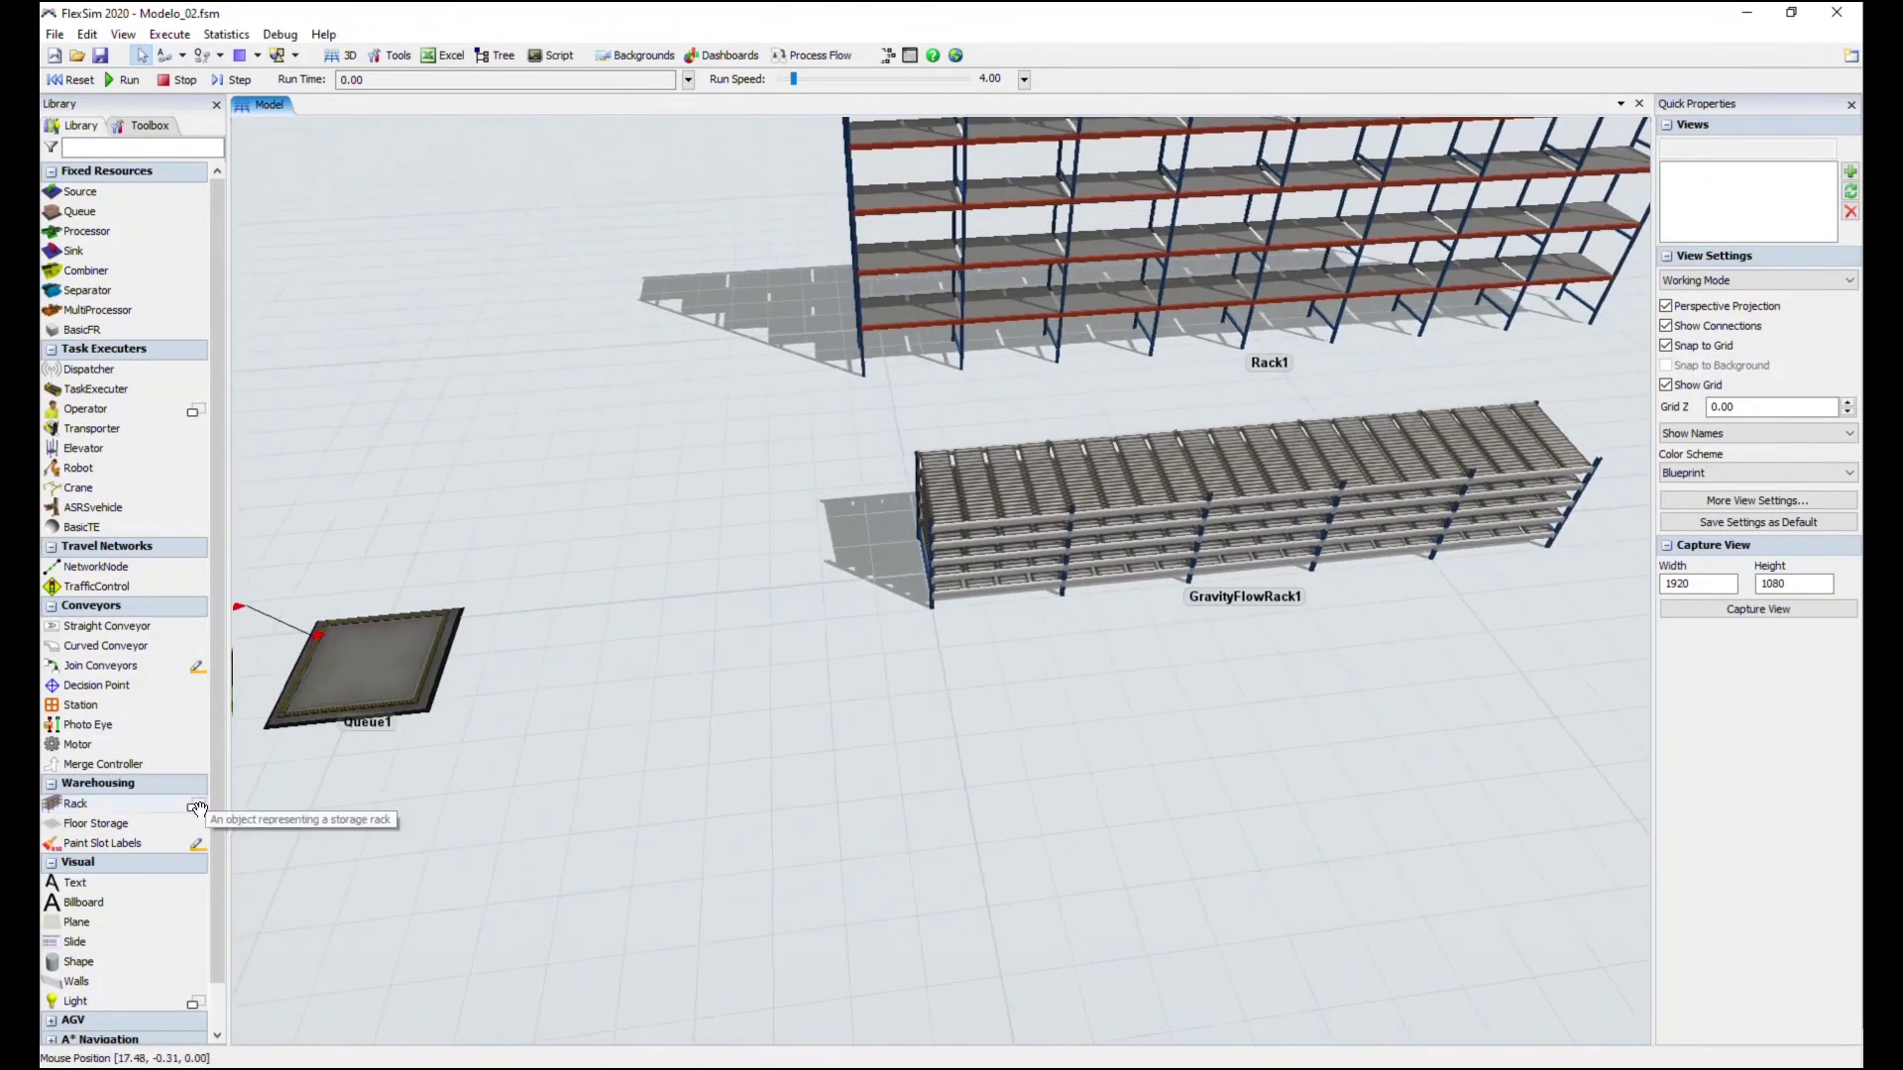
Add a Push Back rack in front of the Gravity Flow rack and examine its shelves
mouse_move(193, 806)
drag(357, 872, 813, 759)
right_drag(678, 715, 1270, 646)
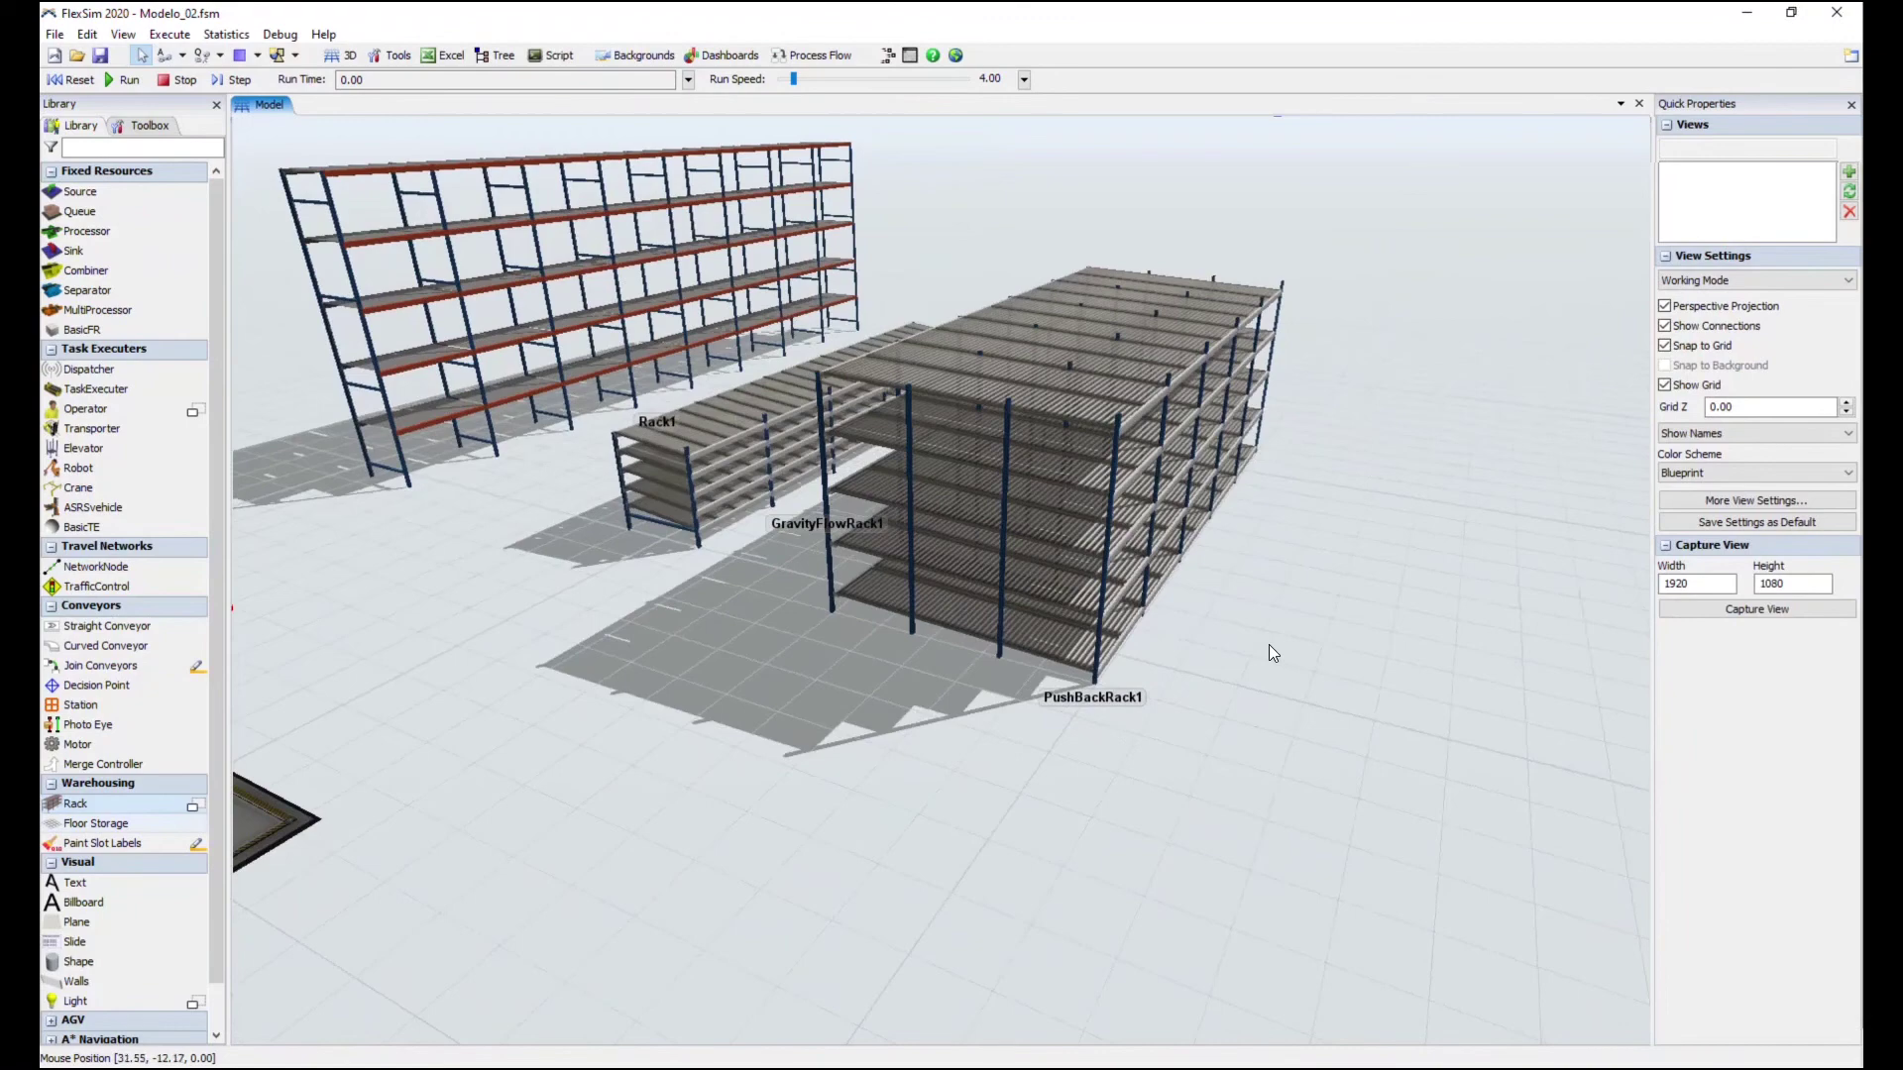
scroll(1223, 597, up, 3)
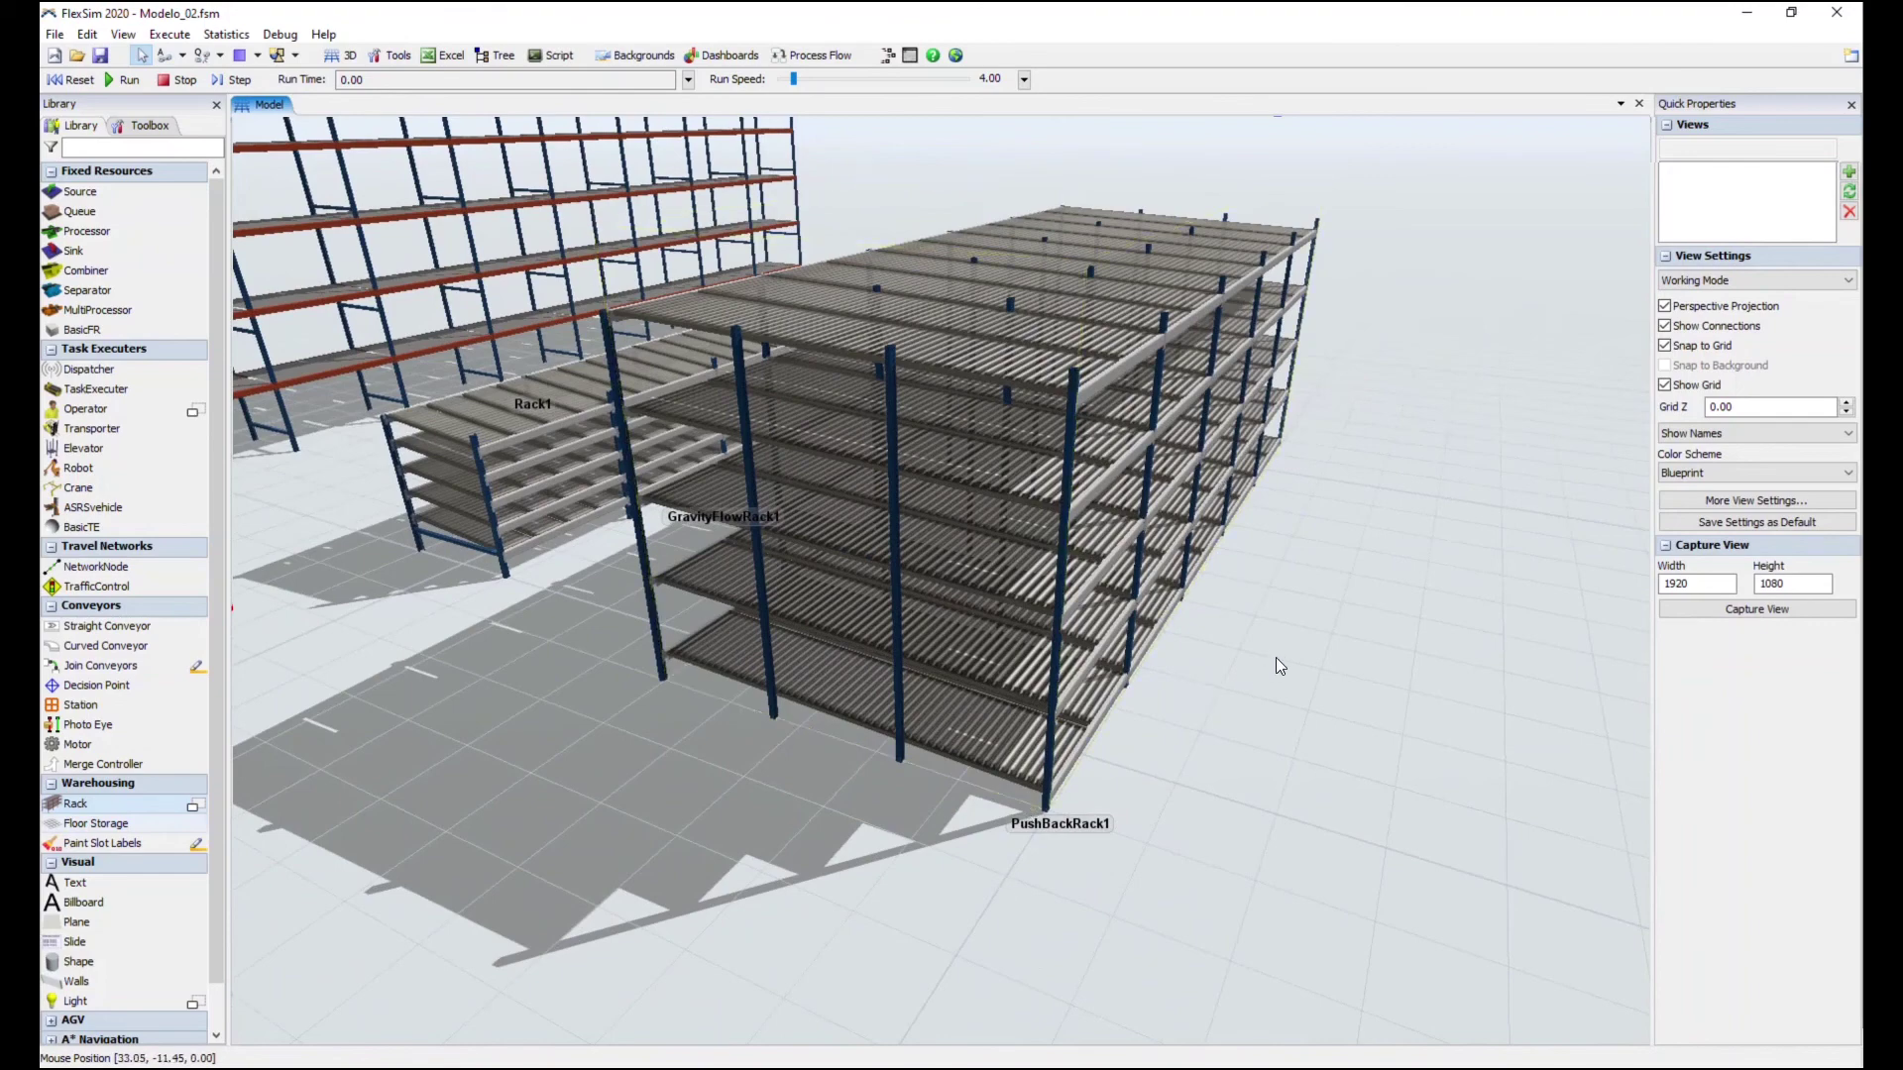
right_drag(1222, 696, 1203, 712)
scroll(1168, 826, down, 3)
scroll(1083, 758, up, 2)
right_drag(1082, 758, 1041, 763)
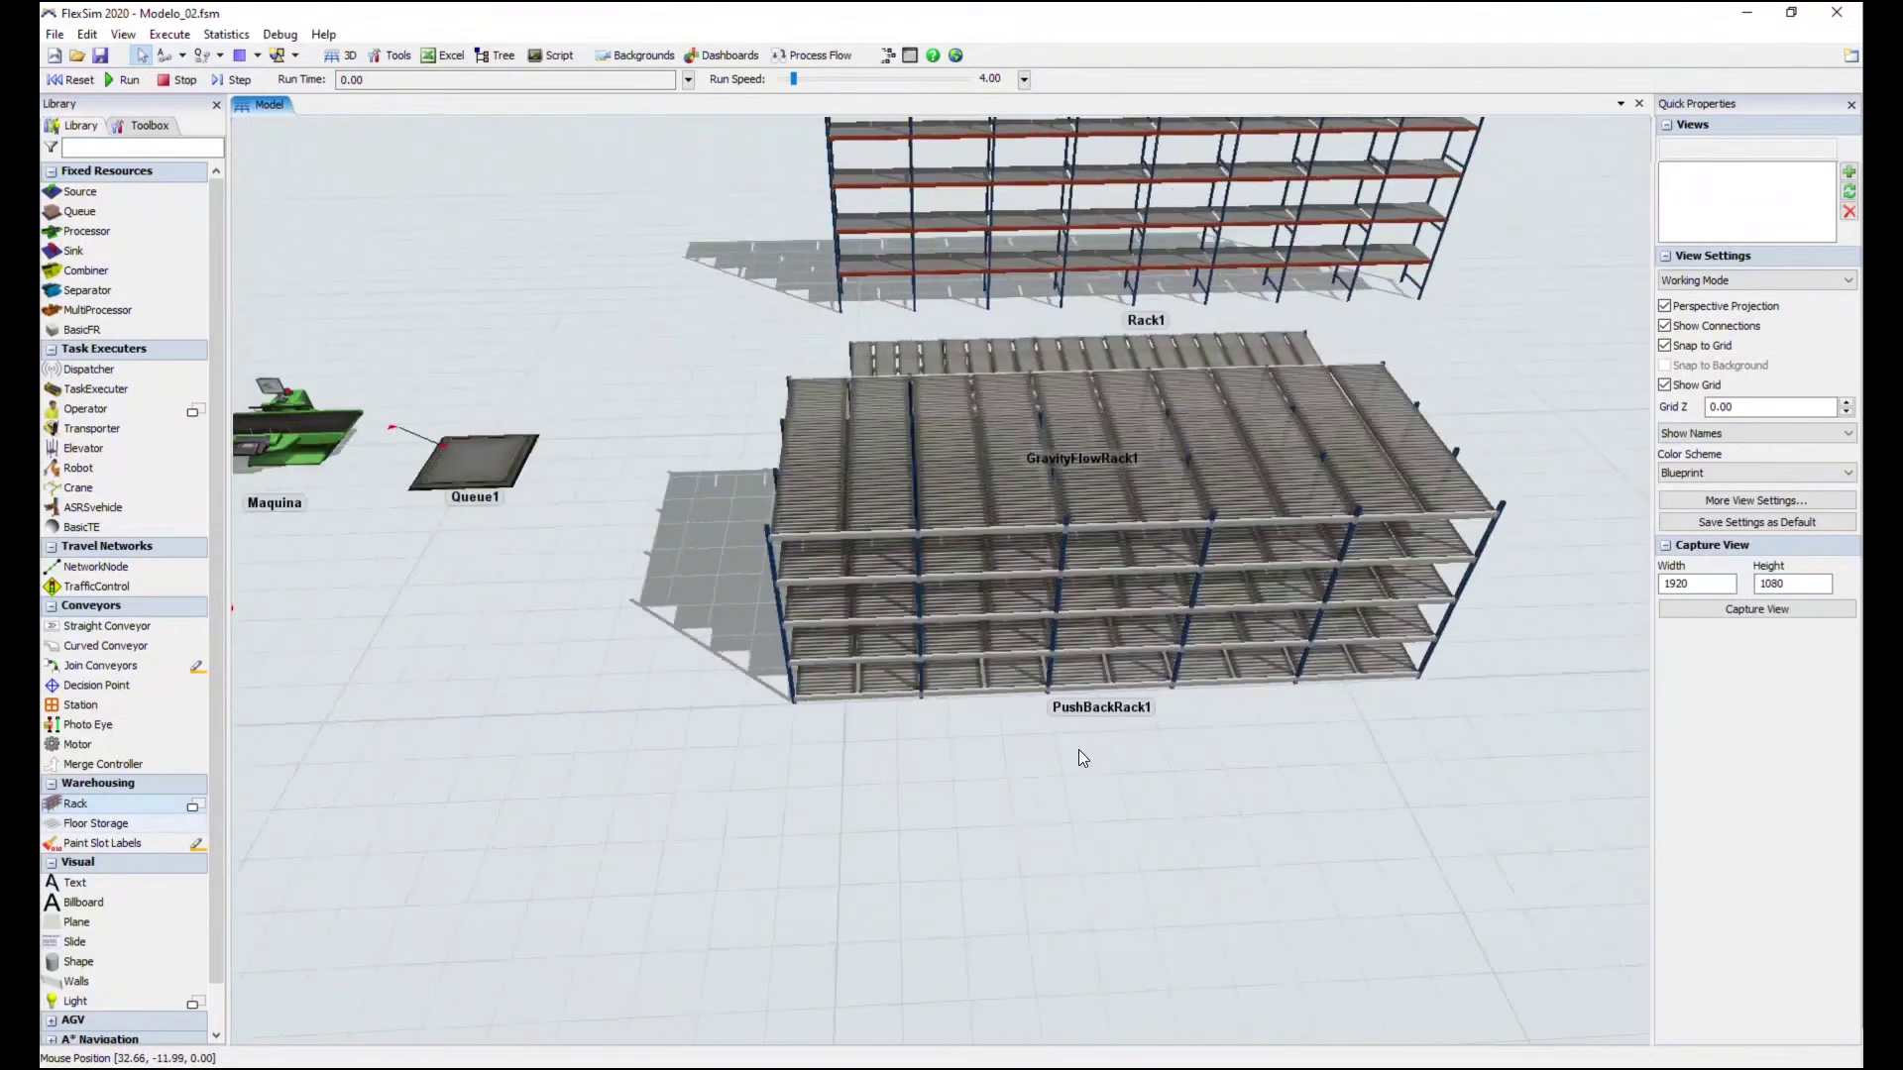
Add a Drive In rack in front of the Push Back rack and view its structure
mouse_move(148, 804)
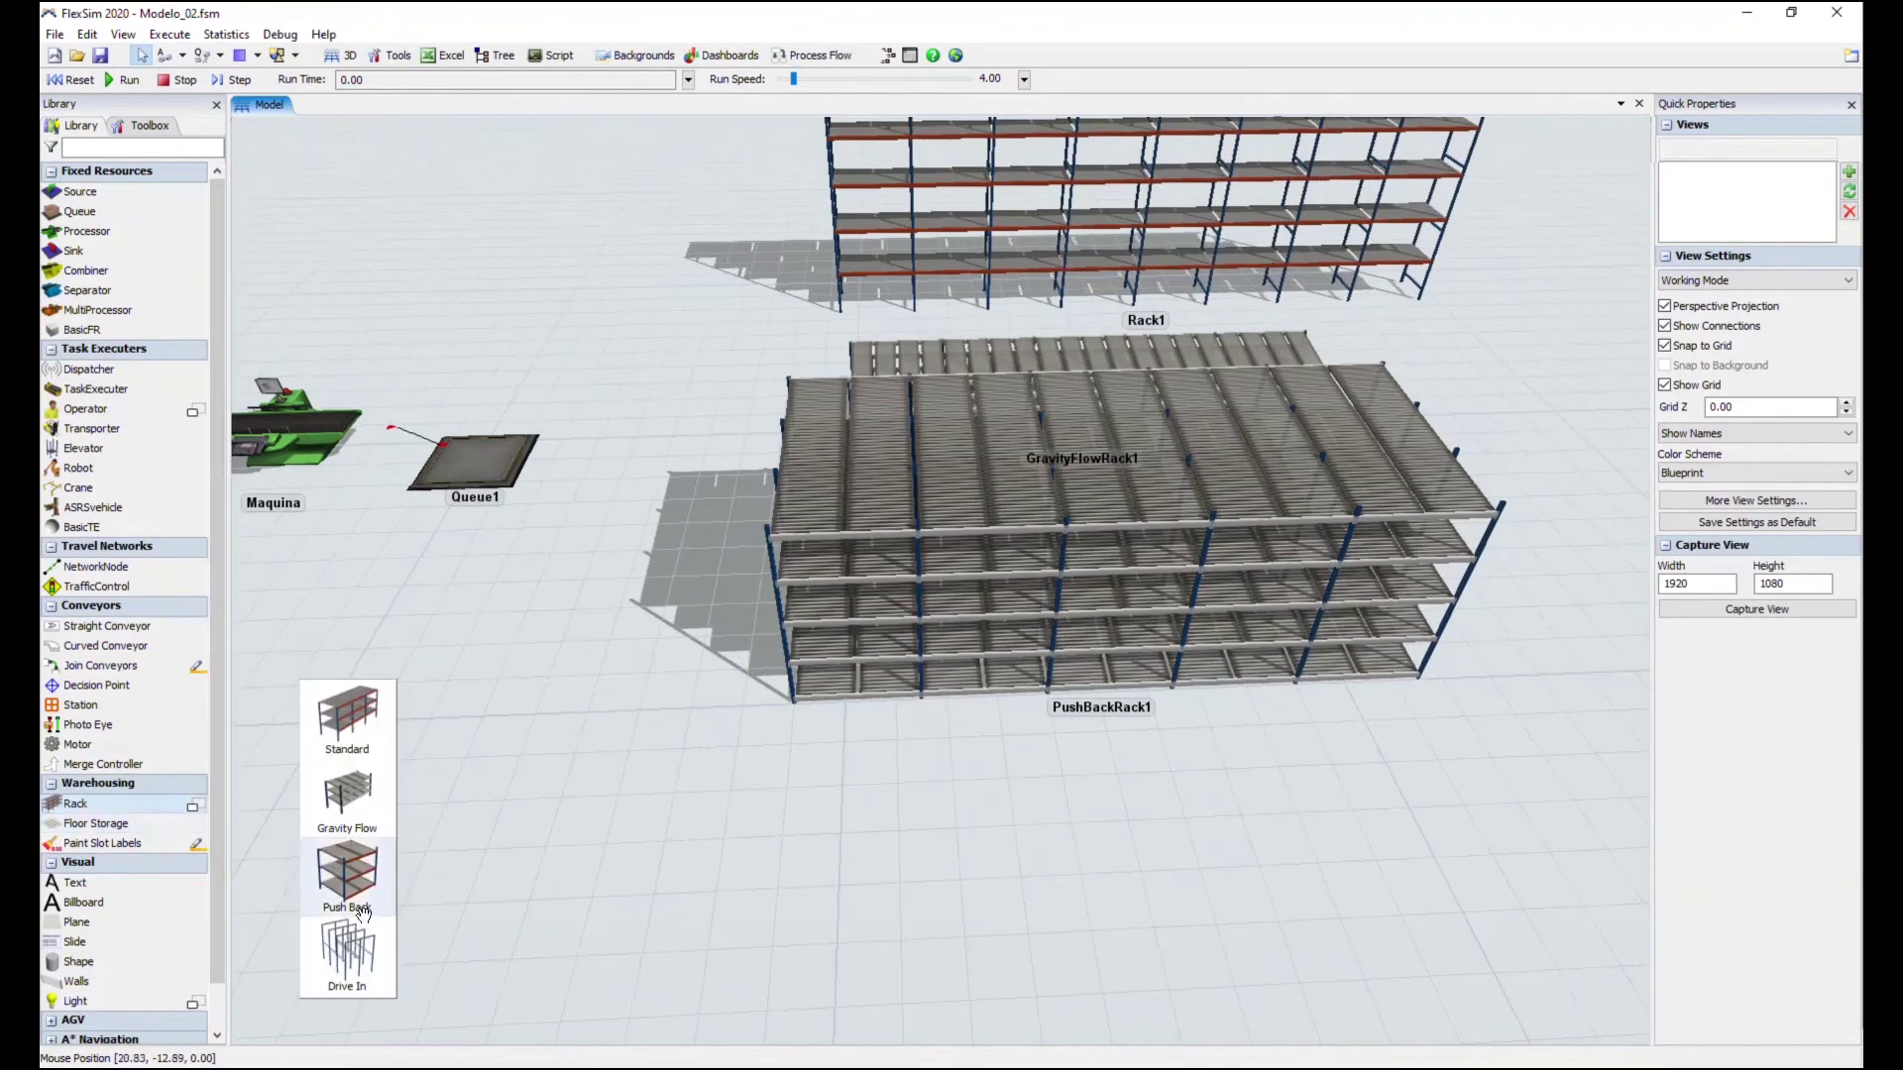
drag(347, 946, 684, 877)
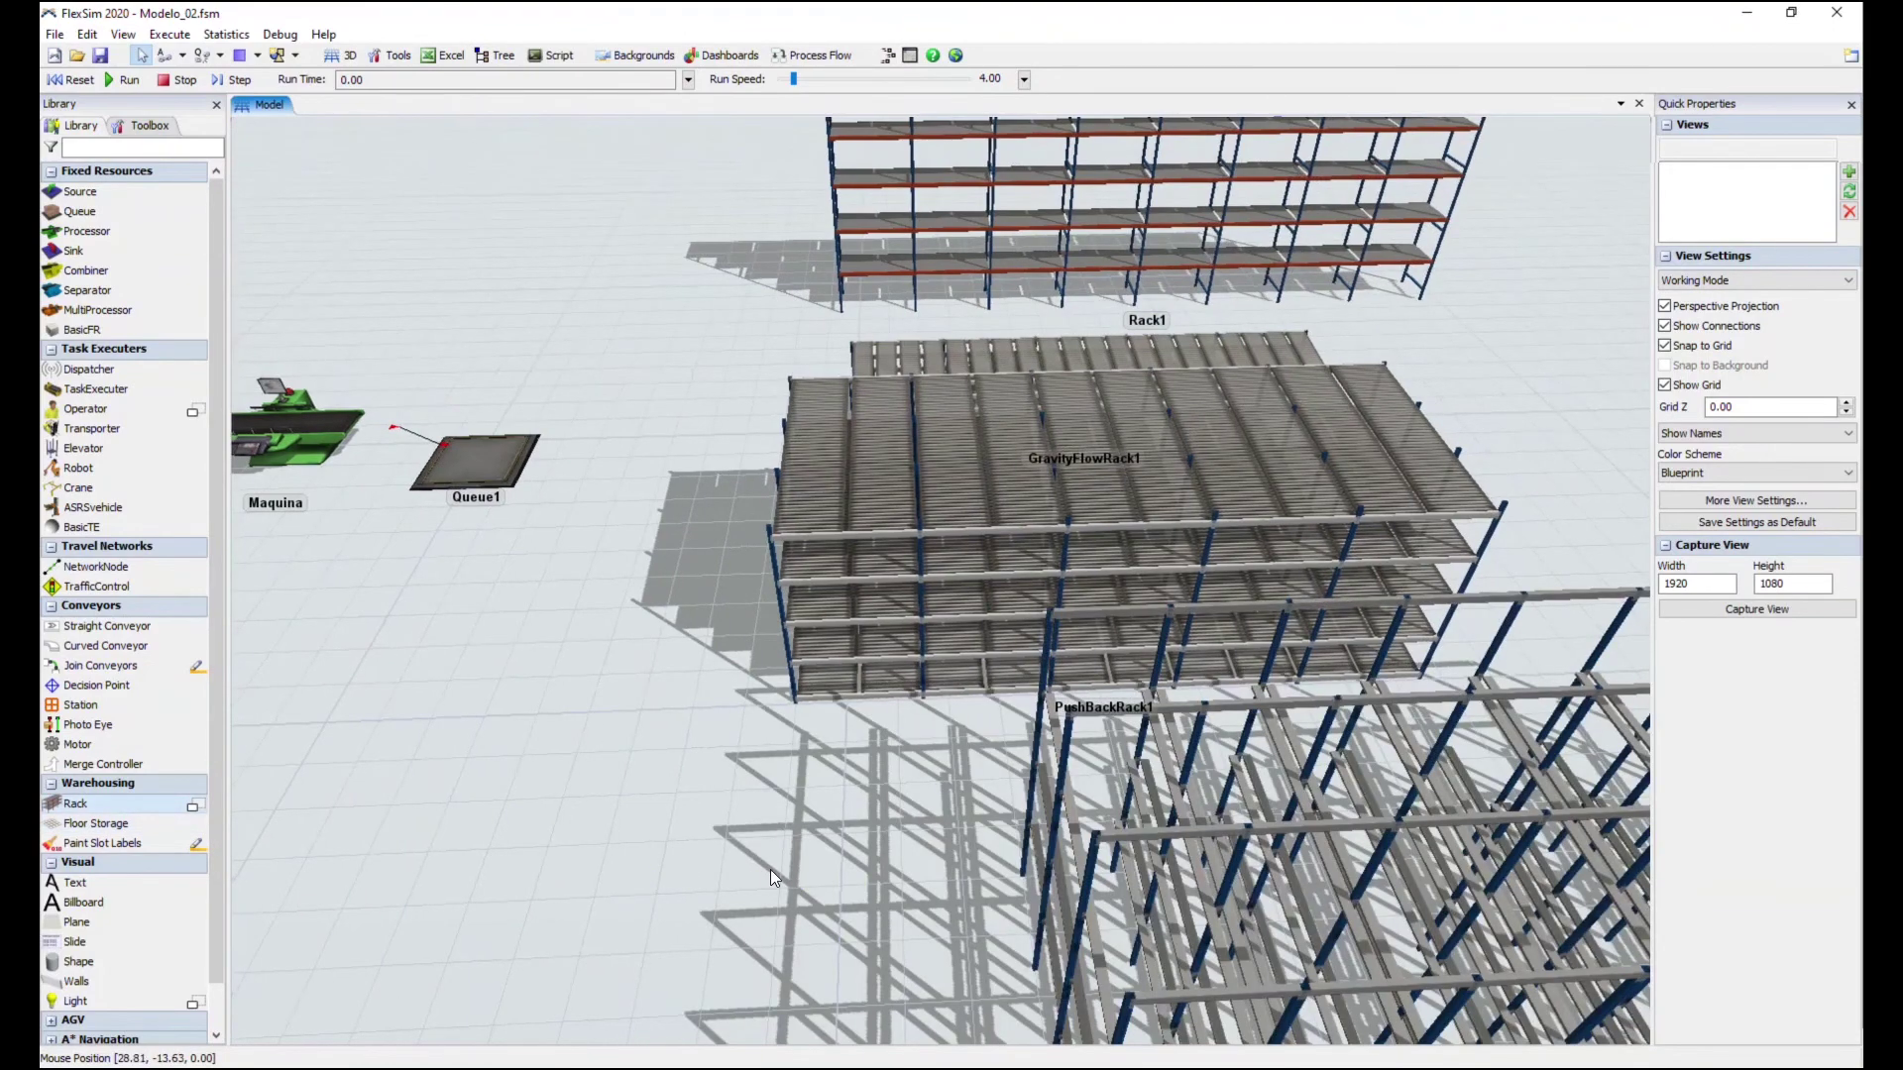
scroll(729, 575, down, 2)
right_drag(729, 575, 1198, 847)
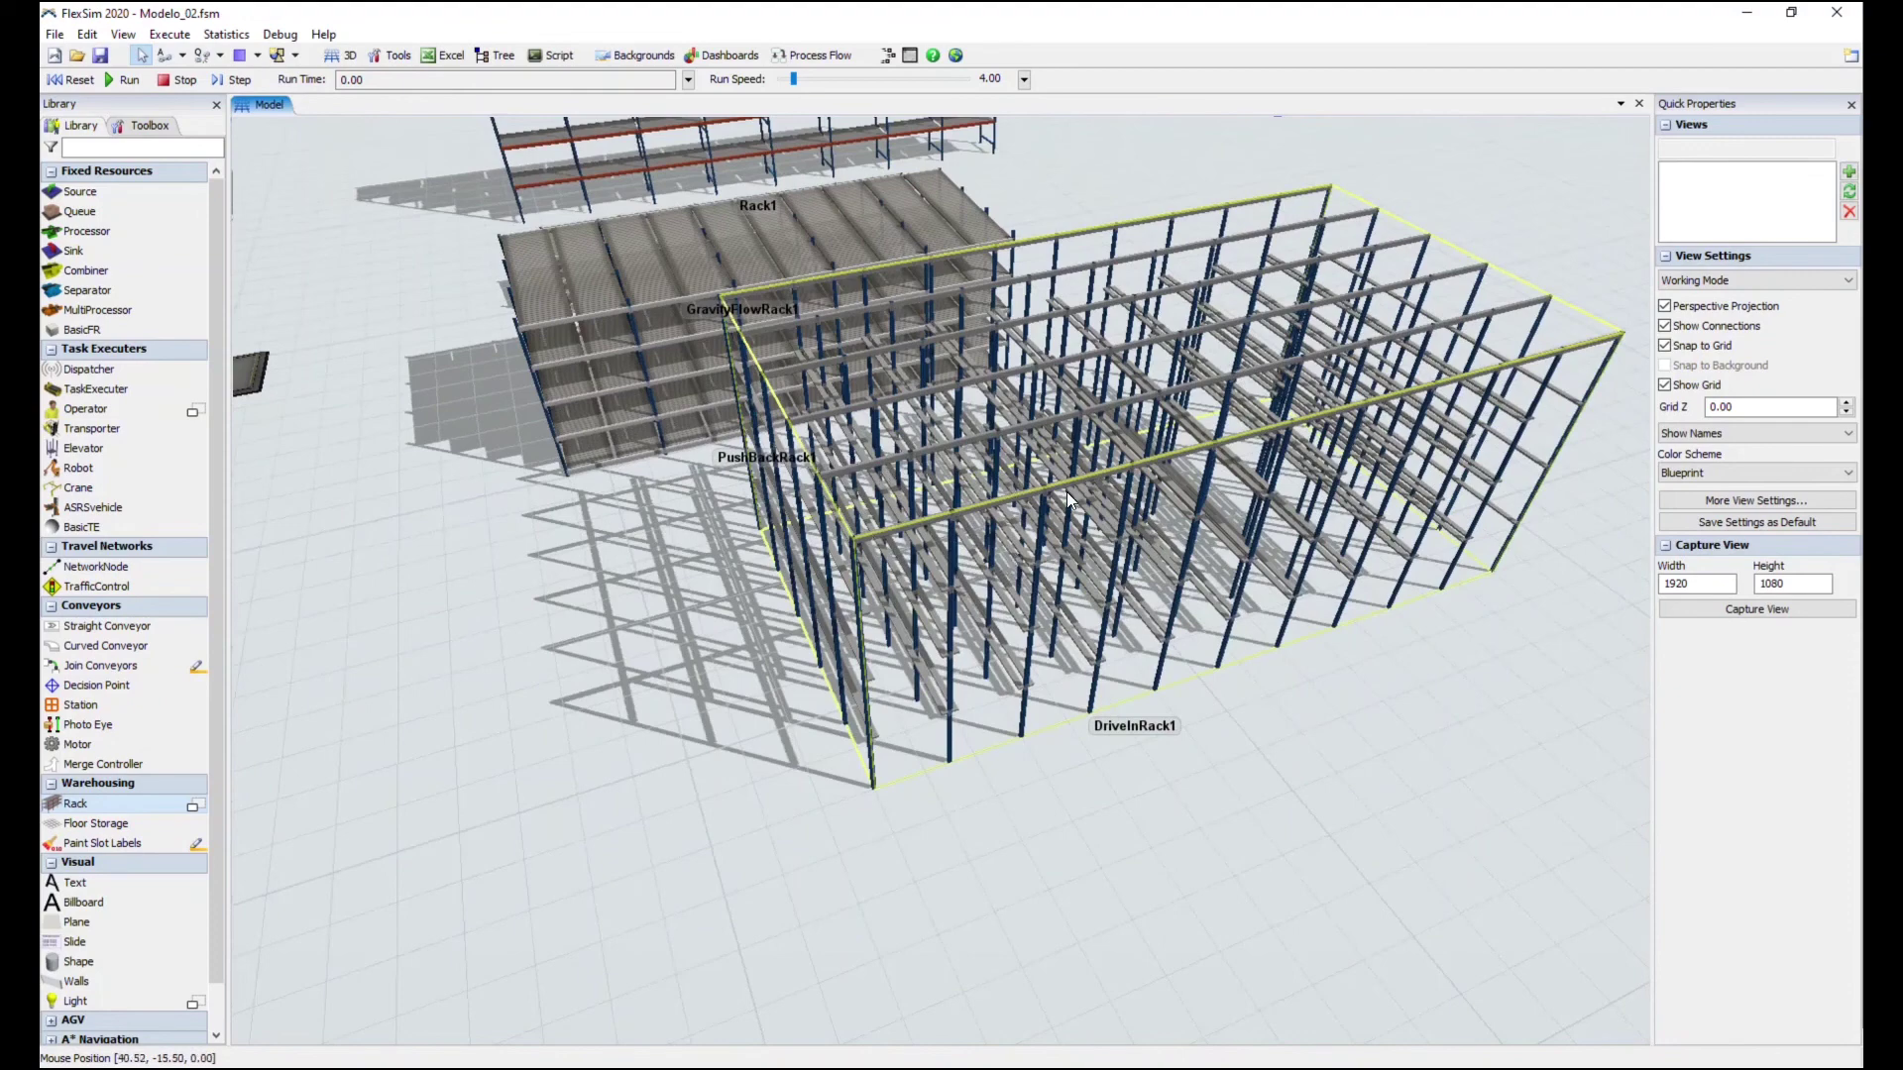
Delete all the sample racks from the model, including the Standard one
click(914, 571)
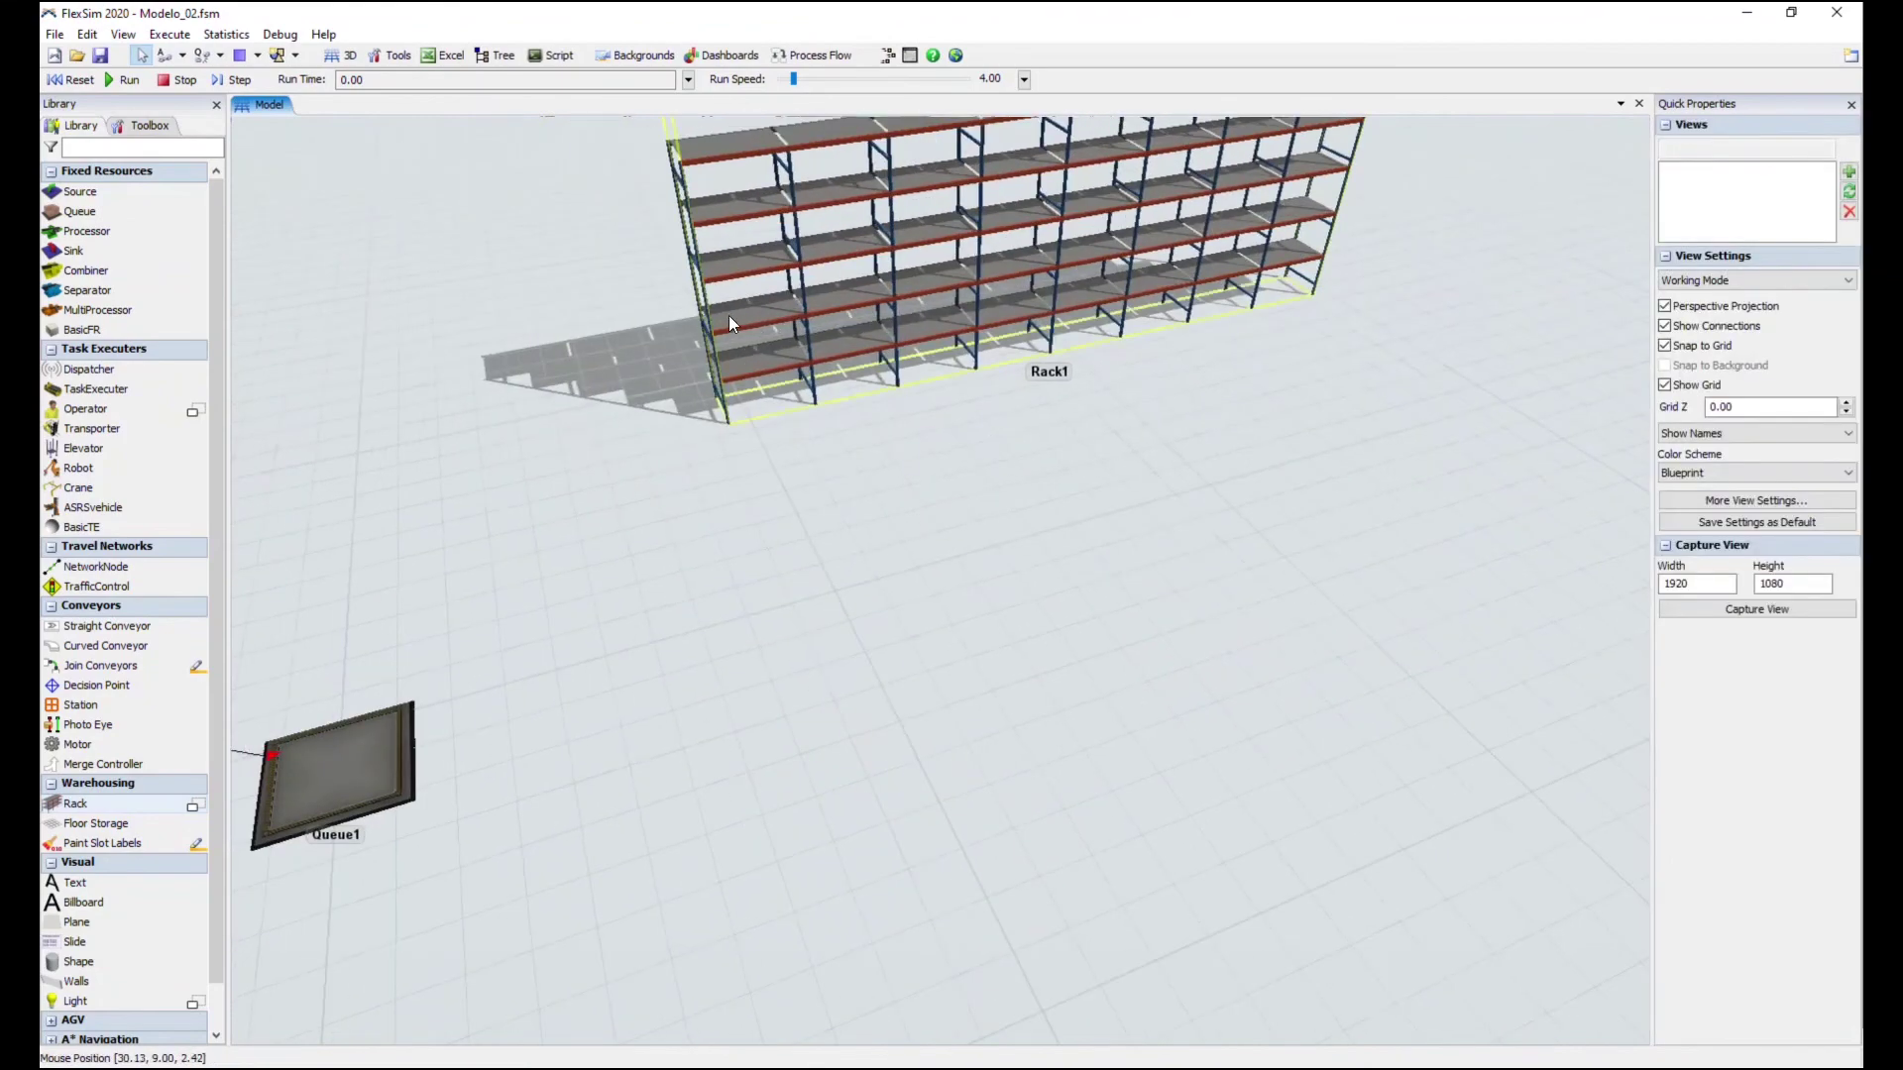
click(729, 325)
key(Delete)
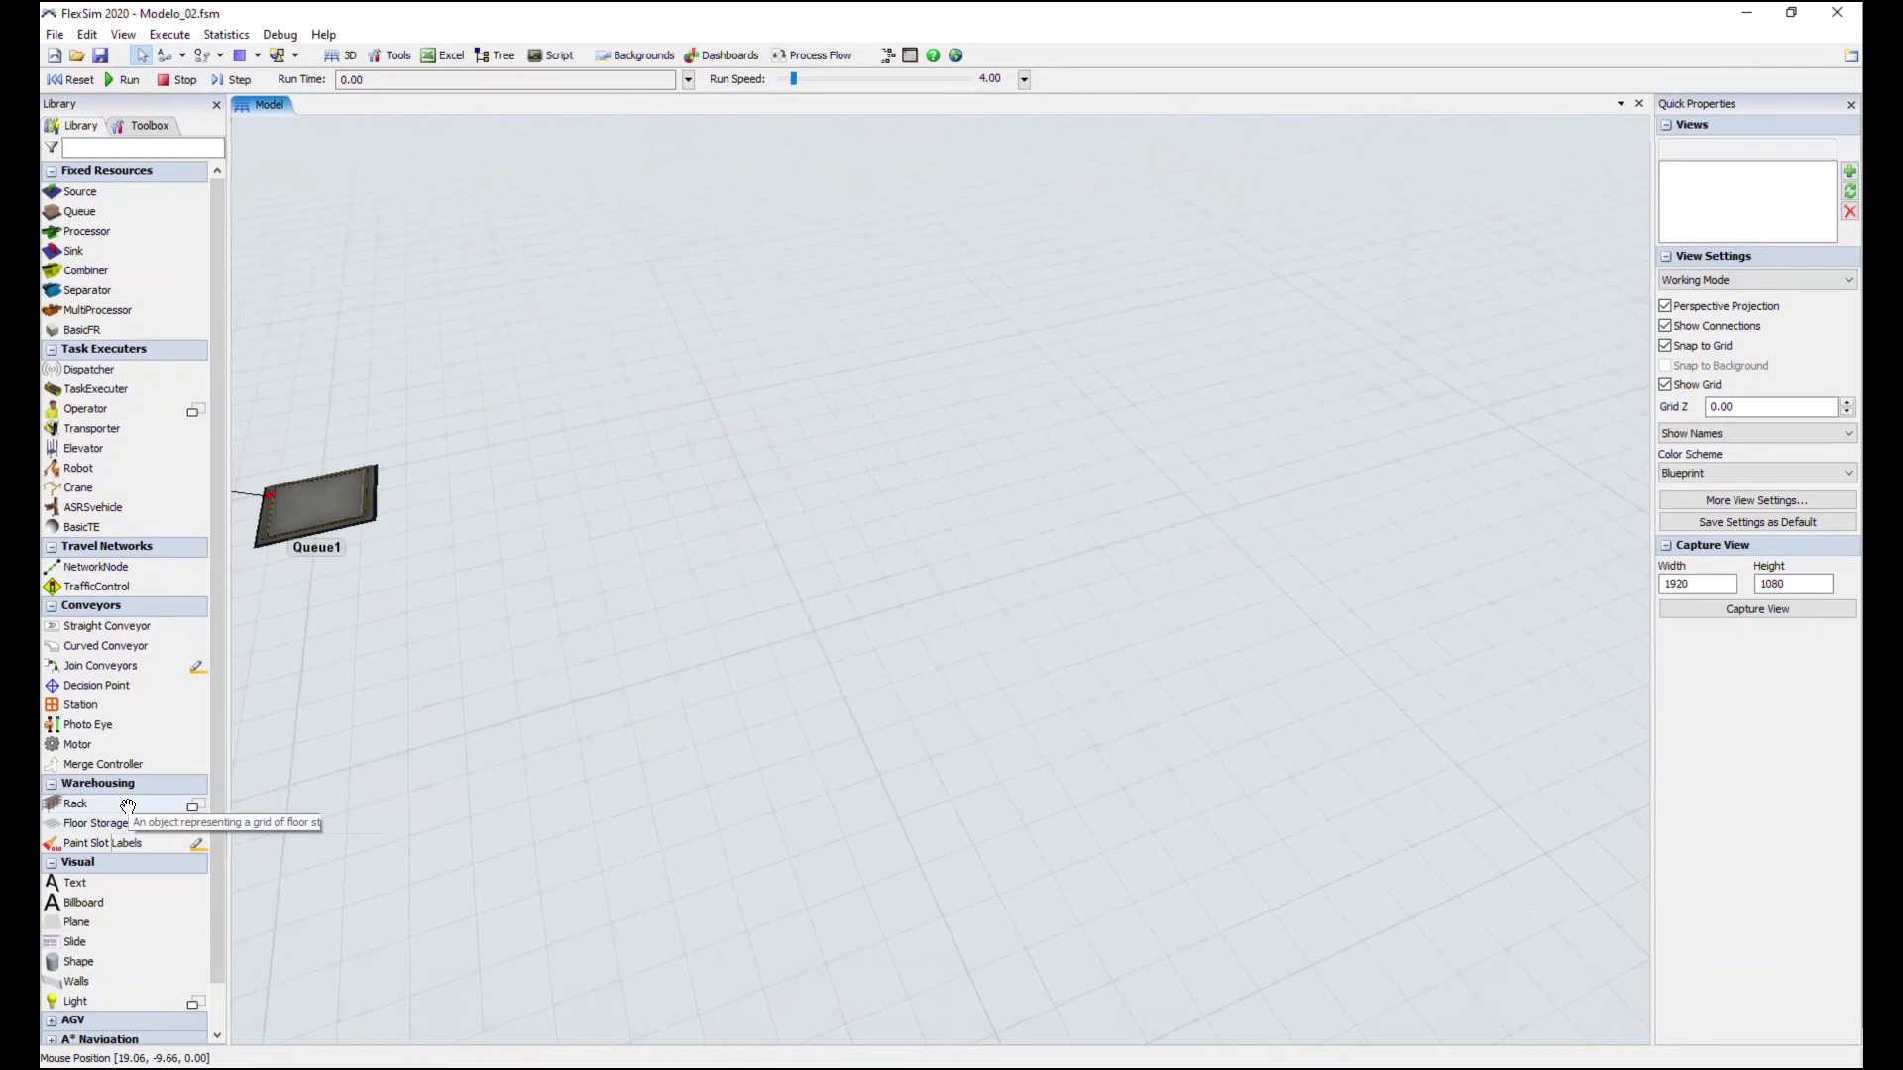
Place a new Standard rack beyond the queue and adjust its position
mouse_move(128, 804)
drag(357, 715, 644, 277)
right_drag(711, 288, 769, 375)
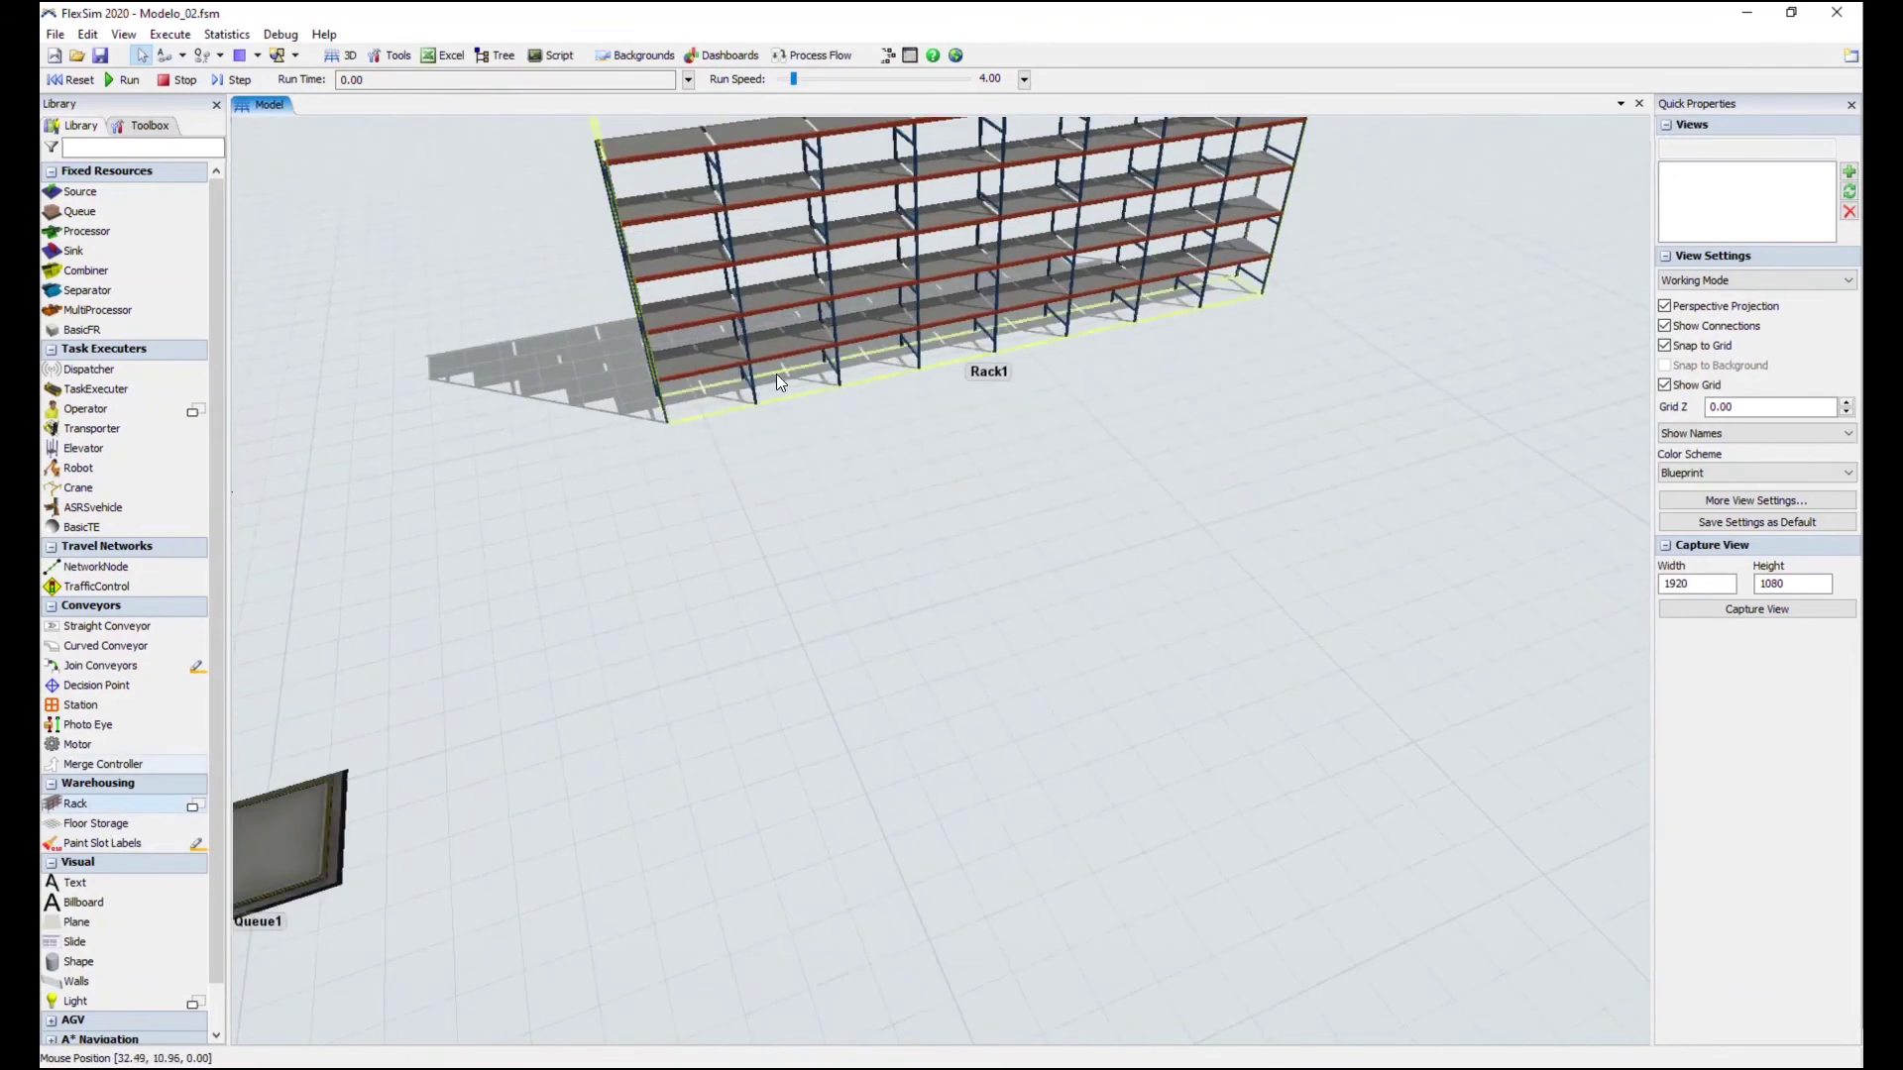
drag(827, 360, 1073, 327)
right_drag(1072, 327, 1124, 568)
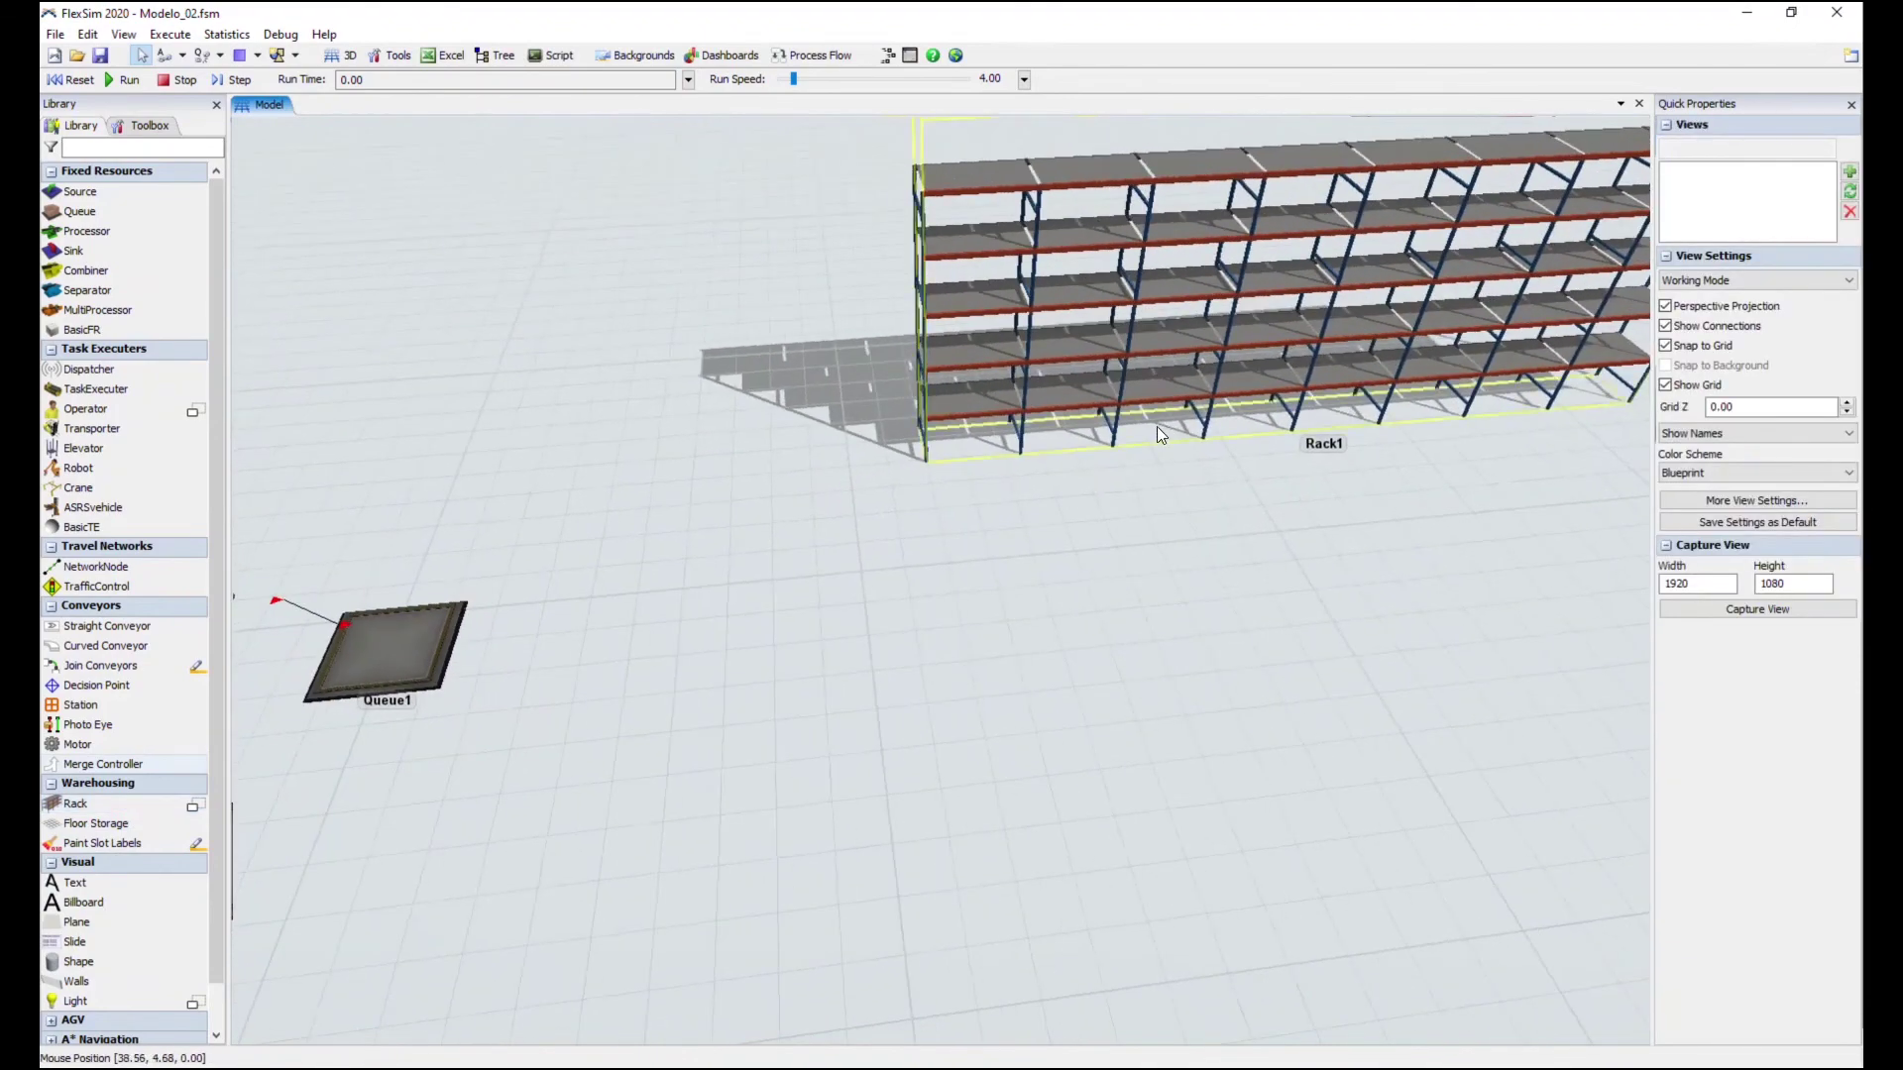
right_drag(1157, 426, 445, 745)
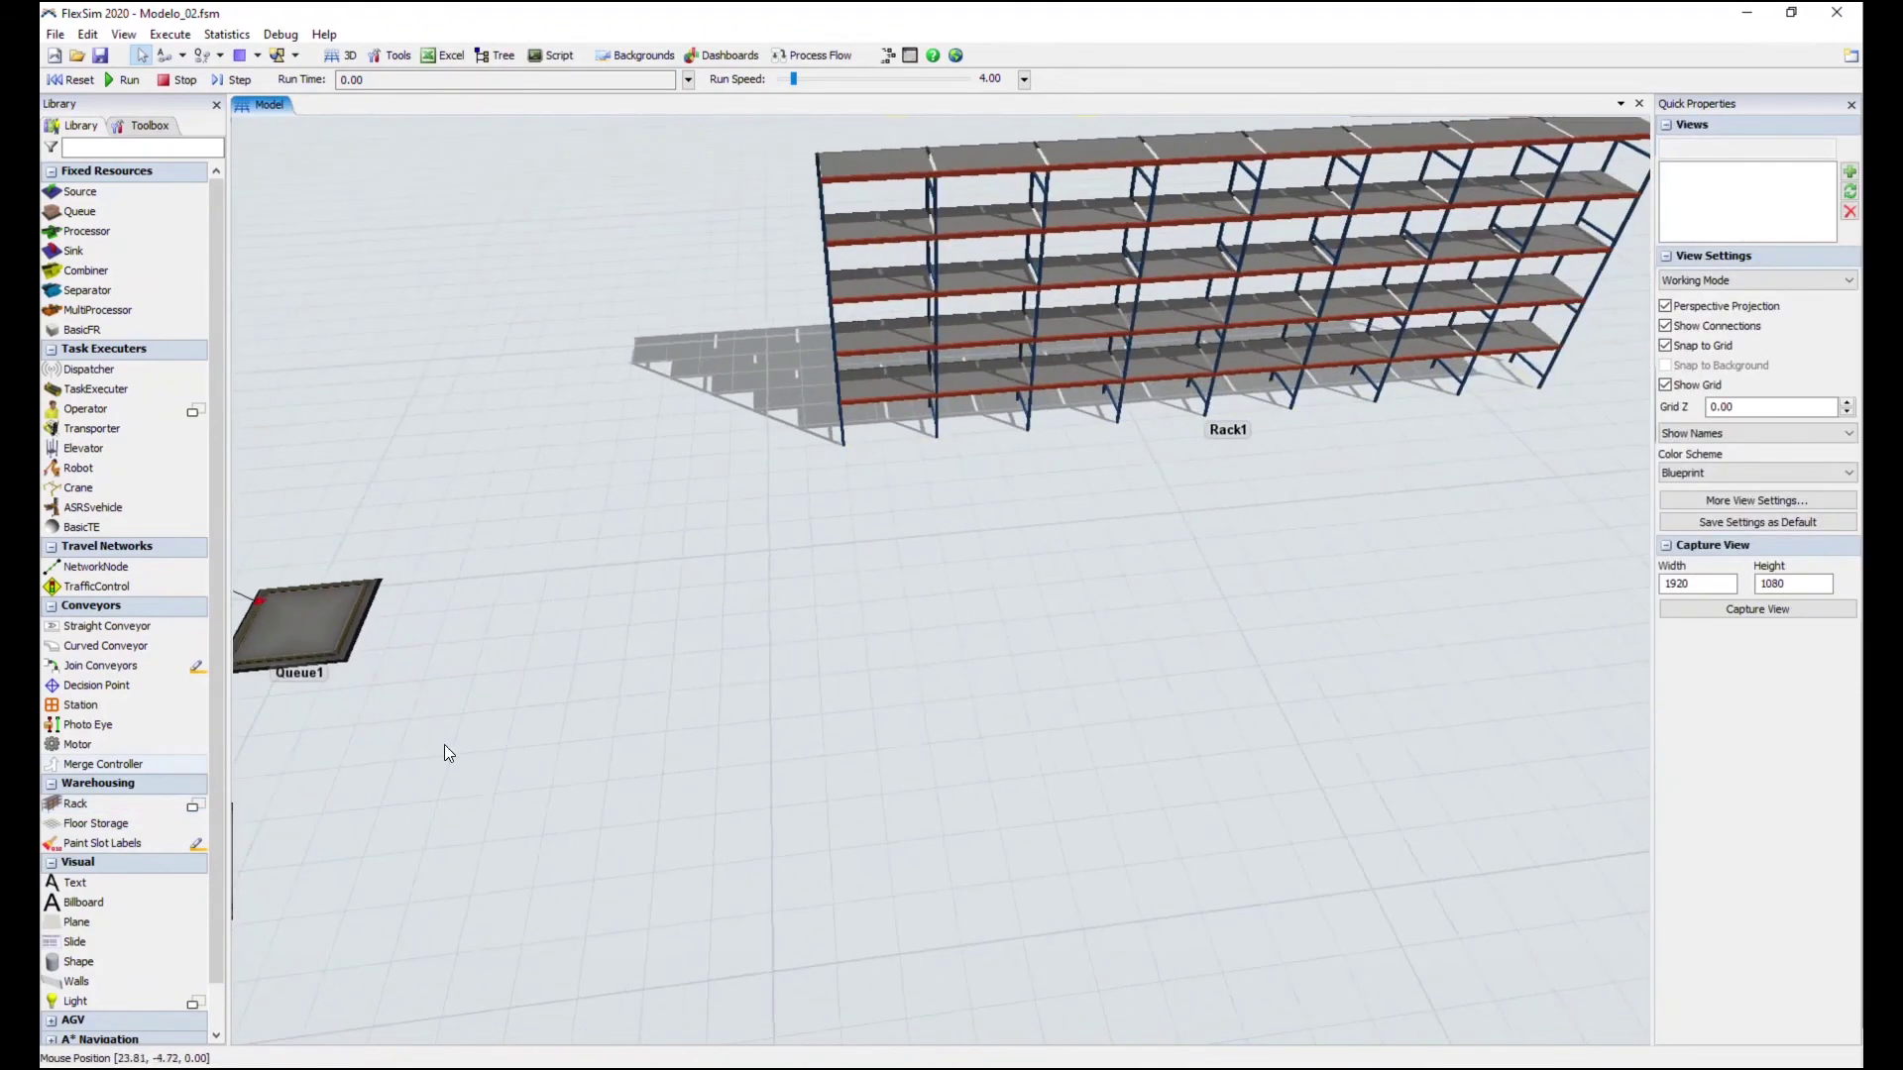
Try a Floor Storage grid in front of the rack and delete it
click(104, 824)
click(879, 731)
right_drag(804, 734, 834, 391)
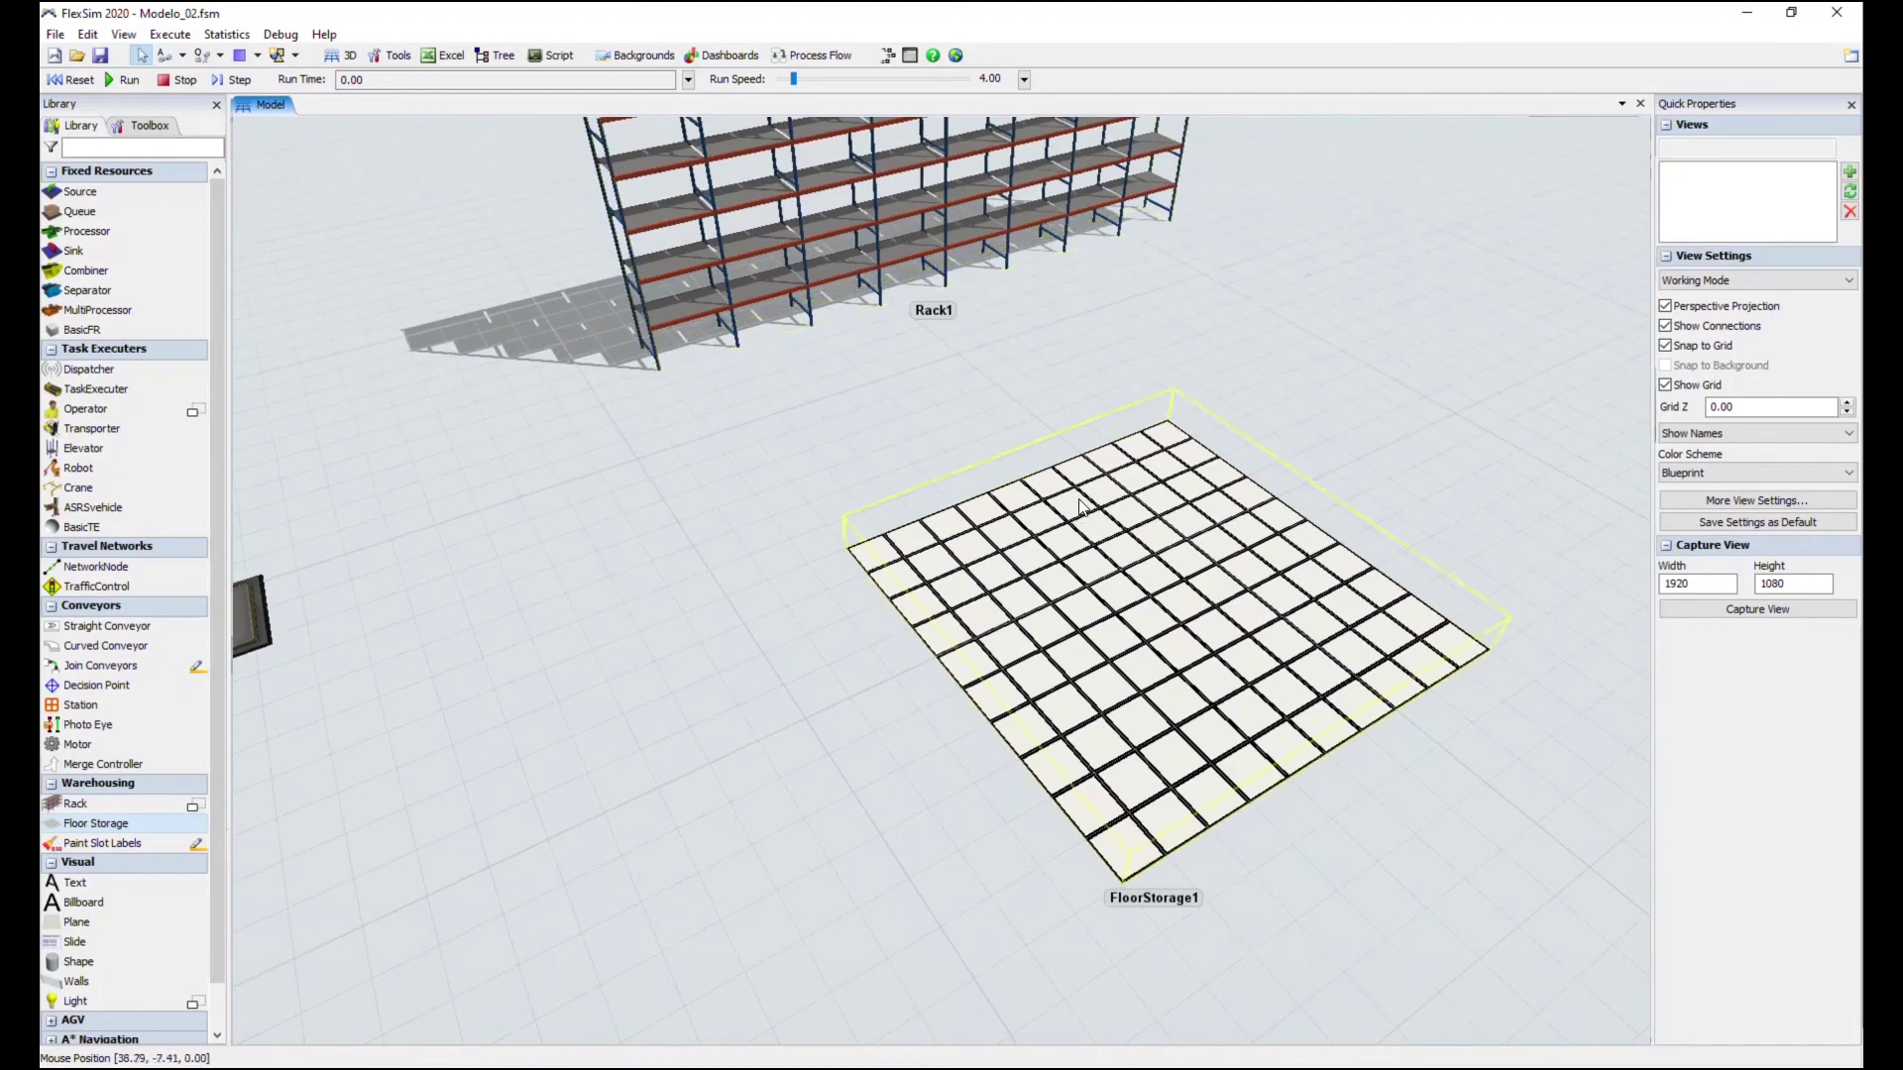
drag(1400, 434, 1380, 431)
drag(1140, 596, 1087, 573)
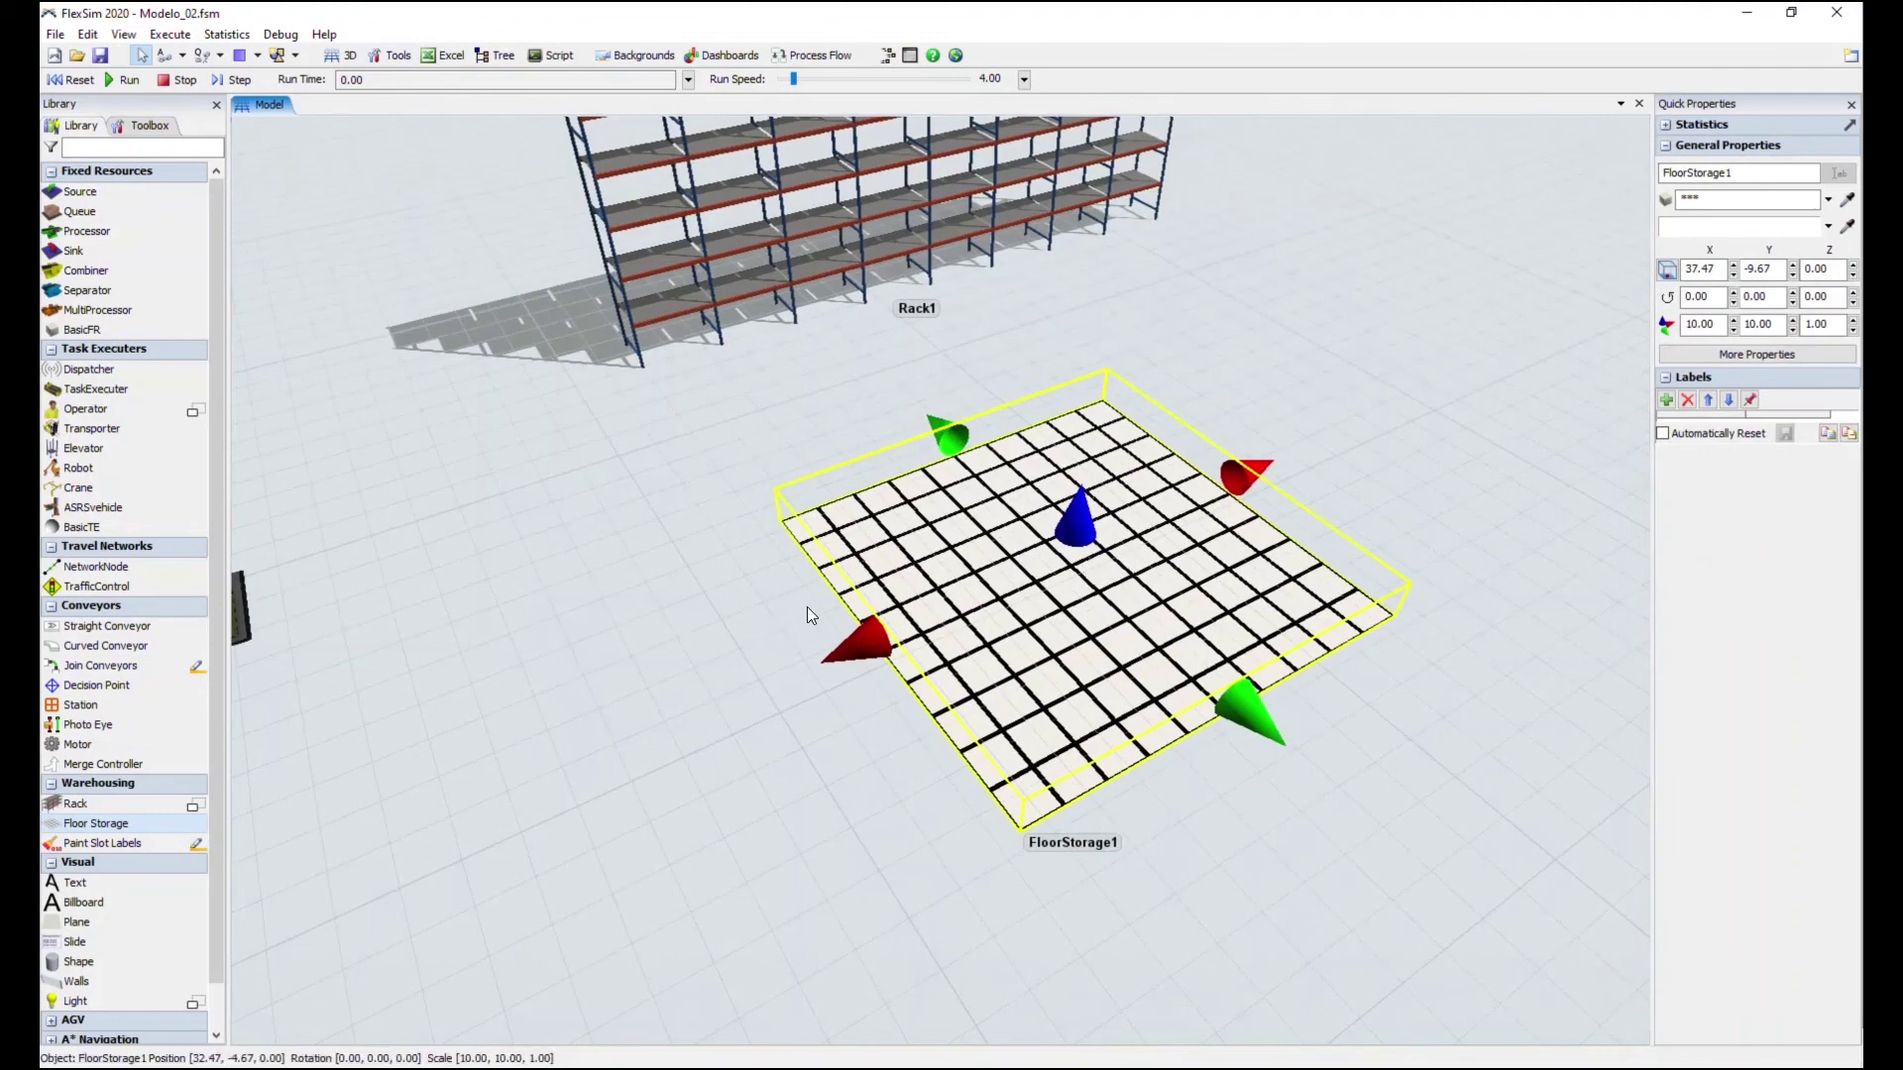
key(Delete)
right_drag(825, 627, 1039, 470)
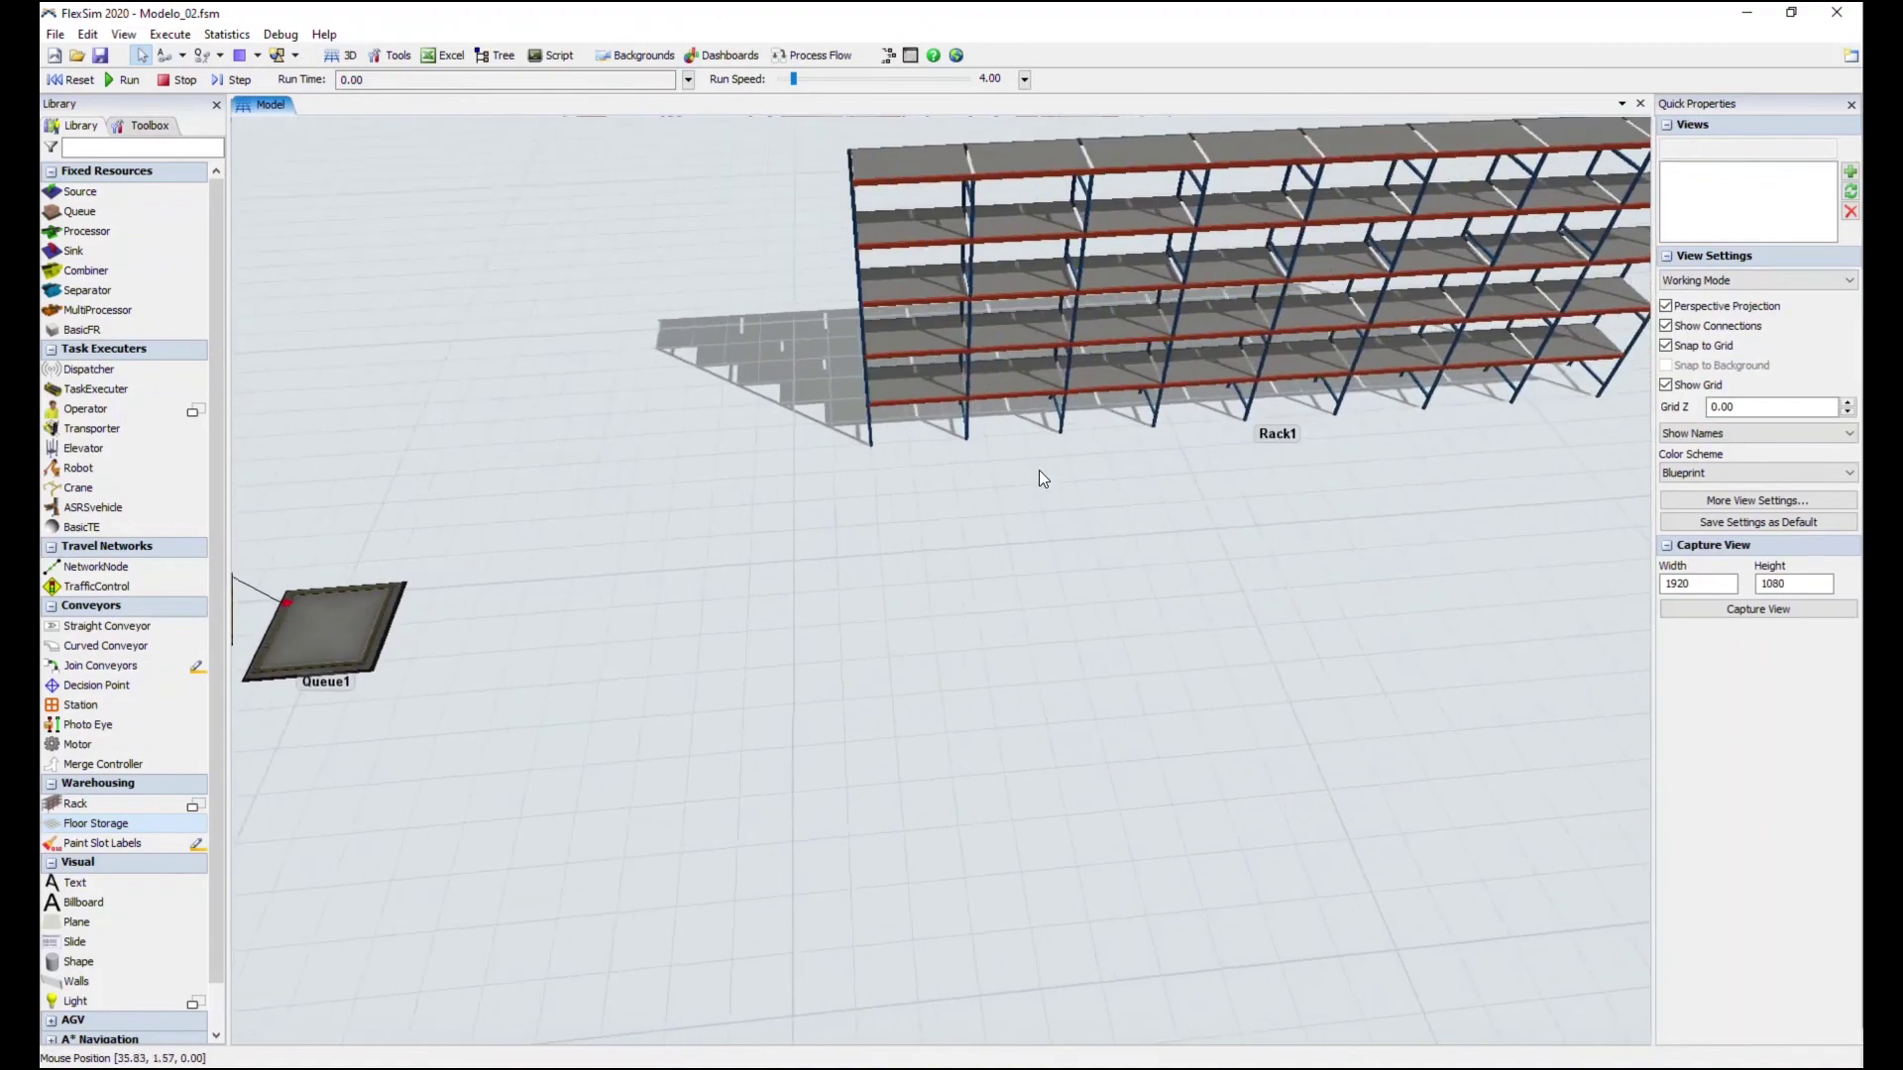
Shift the rack slightly farther away from the queue
click(1074, 402)
right_drag(1075, 401, 1036, 557)
click(690, 712)
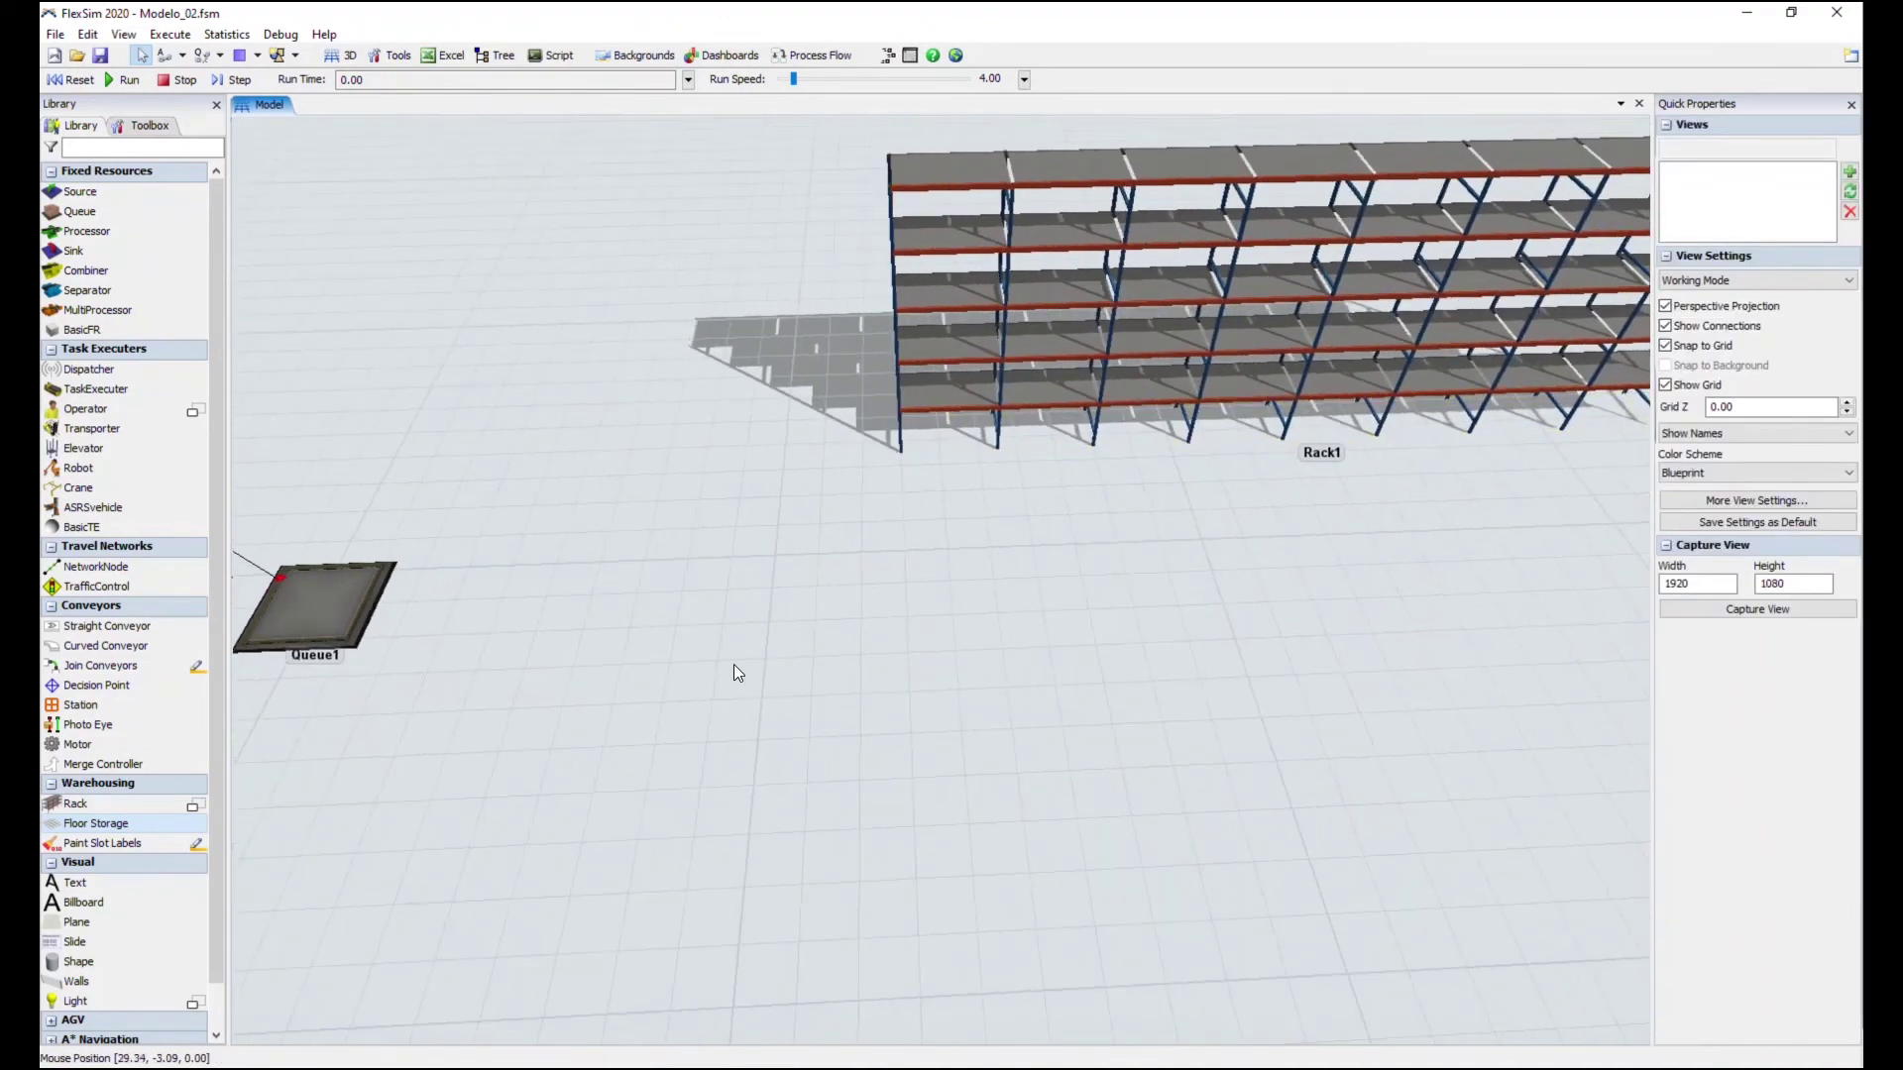
right_drag(662, 681, 634, 676)
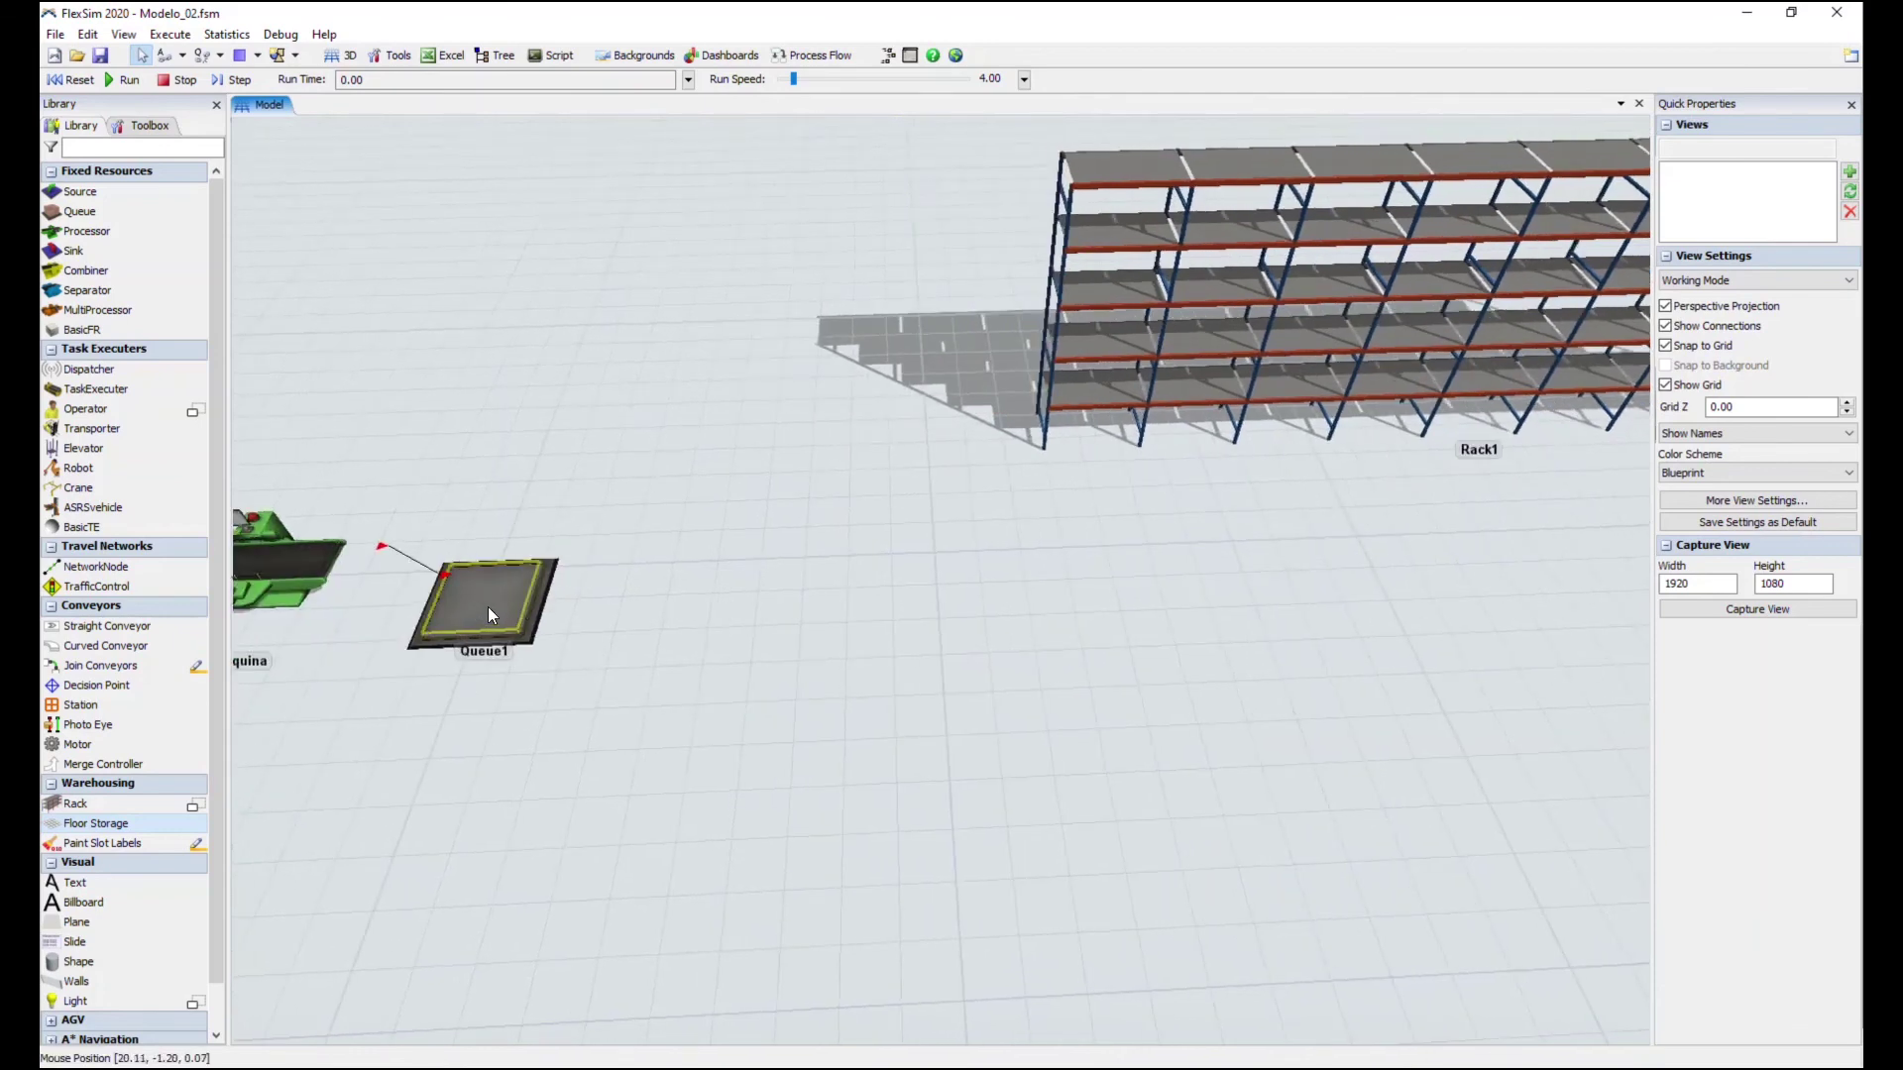
drag(1248, 345, 1280, 338)
click(1198, 487)
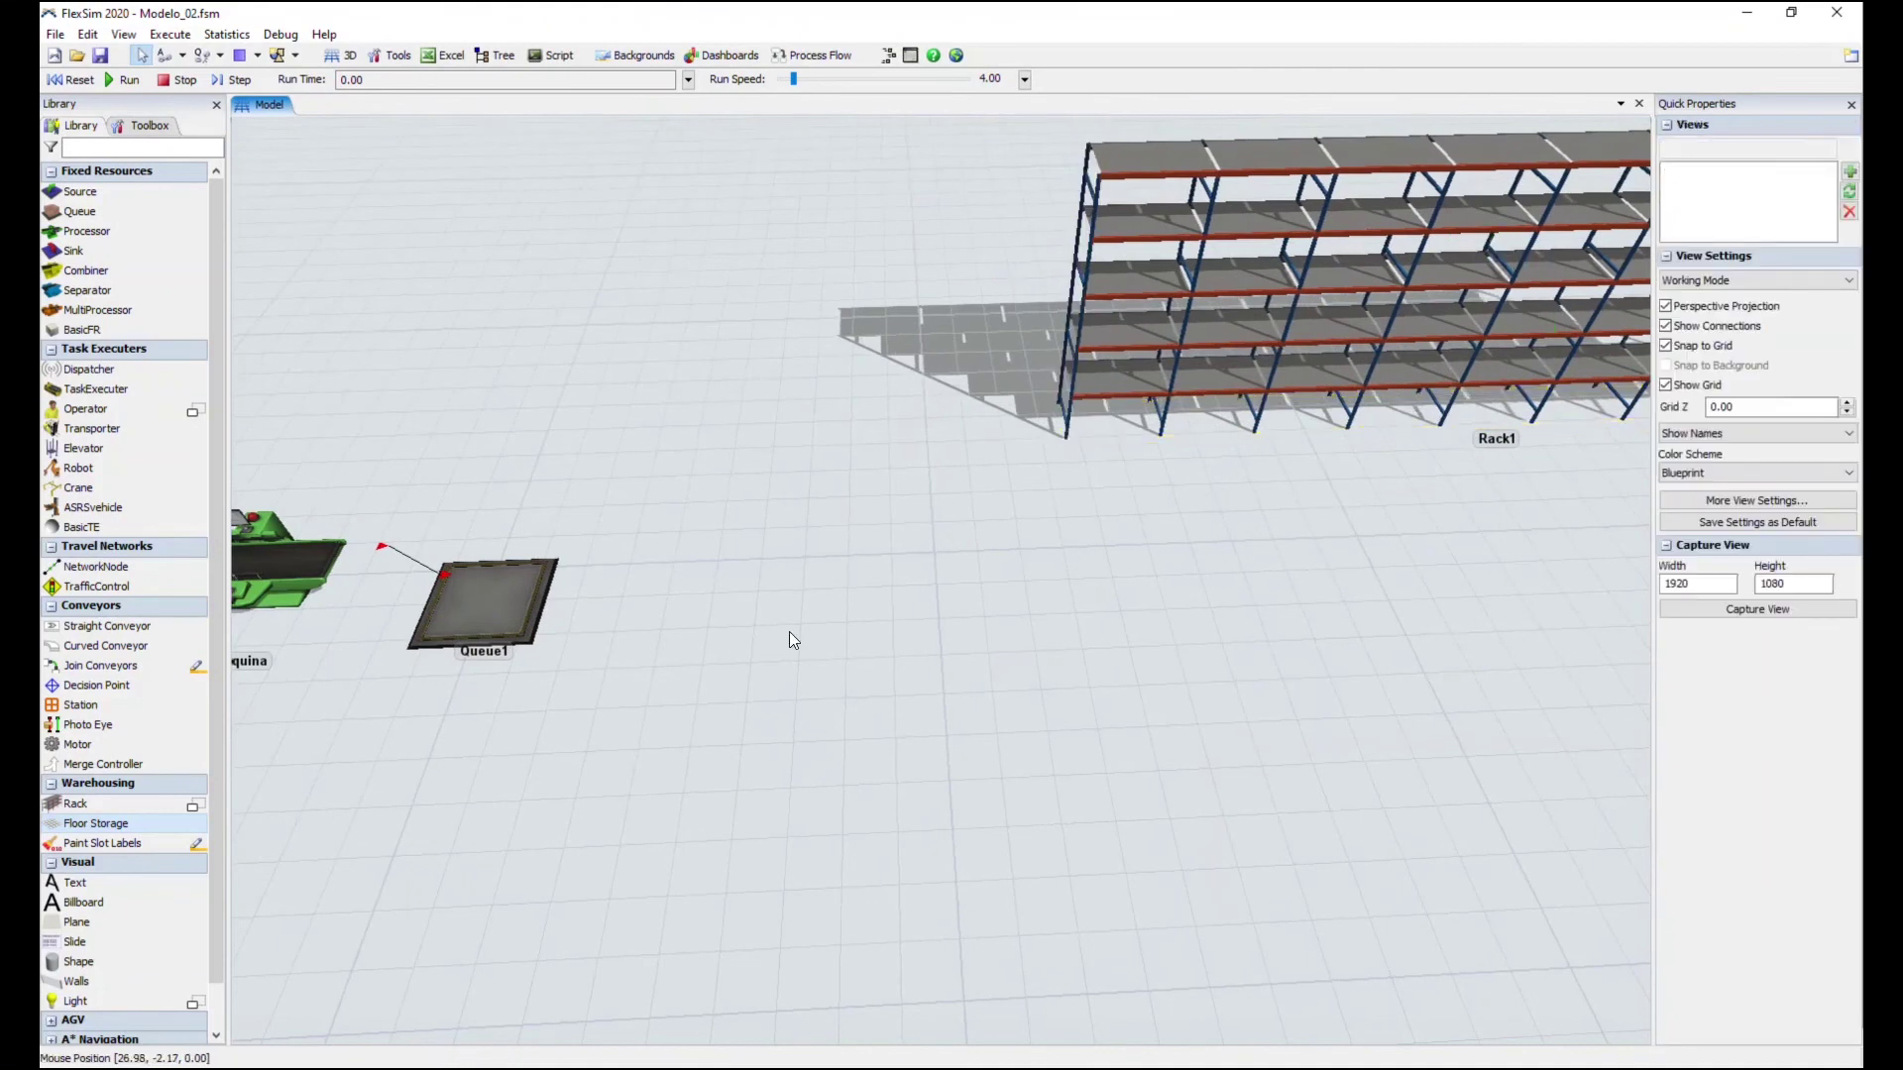
Place a Transporter between the queue and the rack, and move the rack closer, to about X 40, Y 3.25
drag(114, 428, 718, 572)
right_drag(811, 482, 1022, 547)
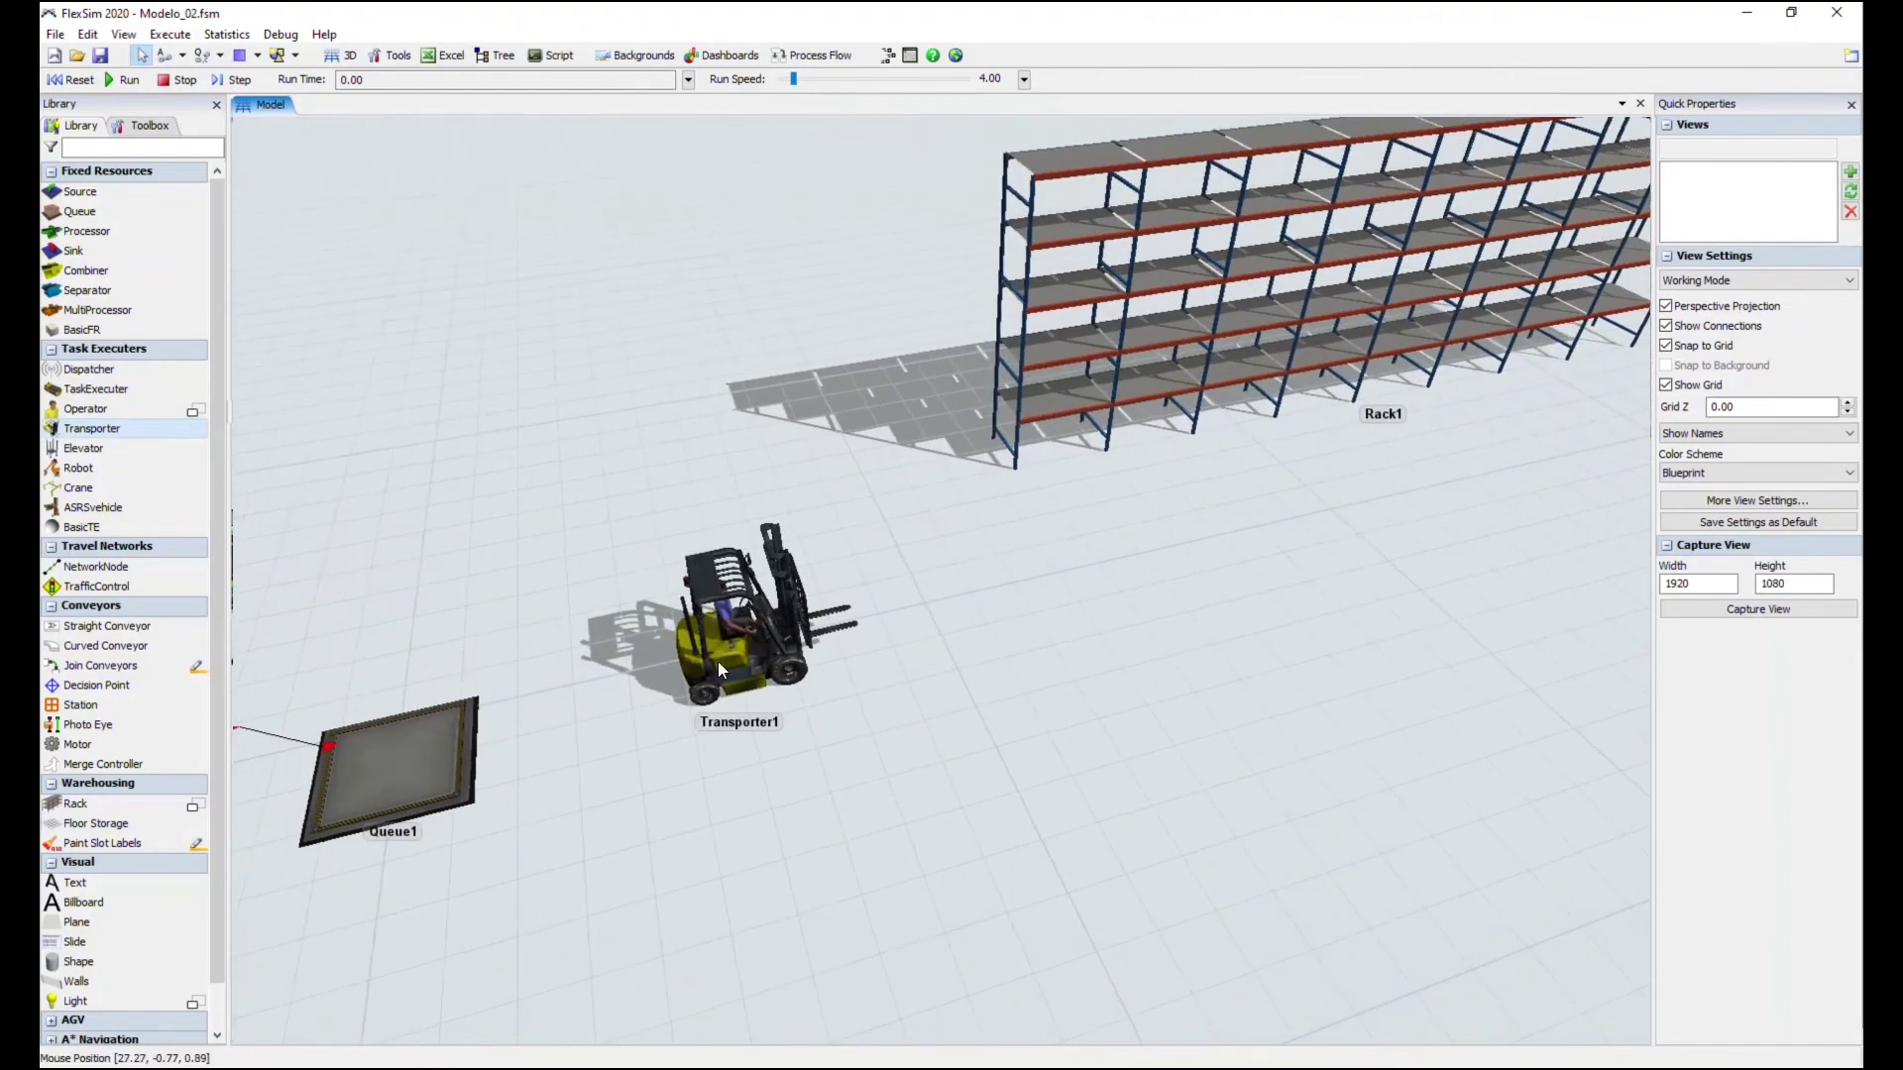
drag(1121, 407, 1011, 450)
click(1087, 555)
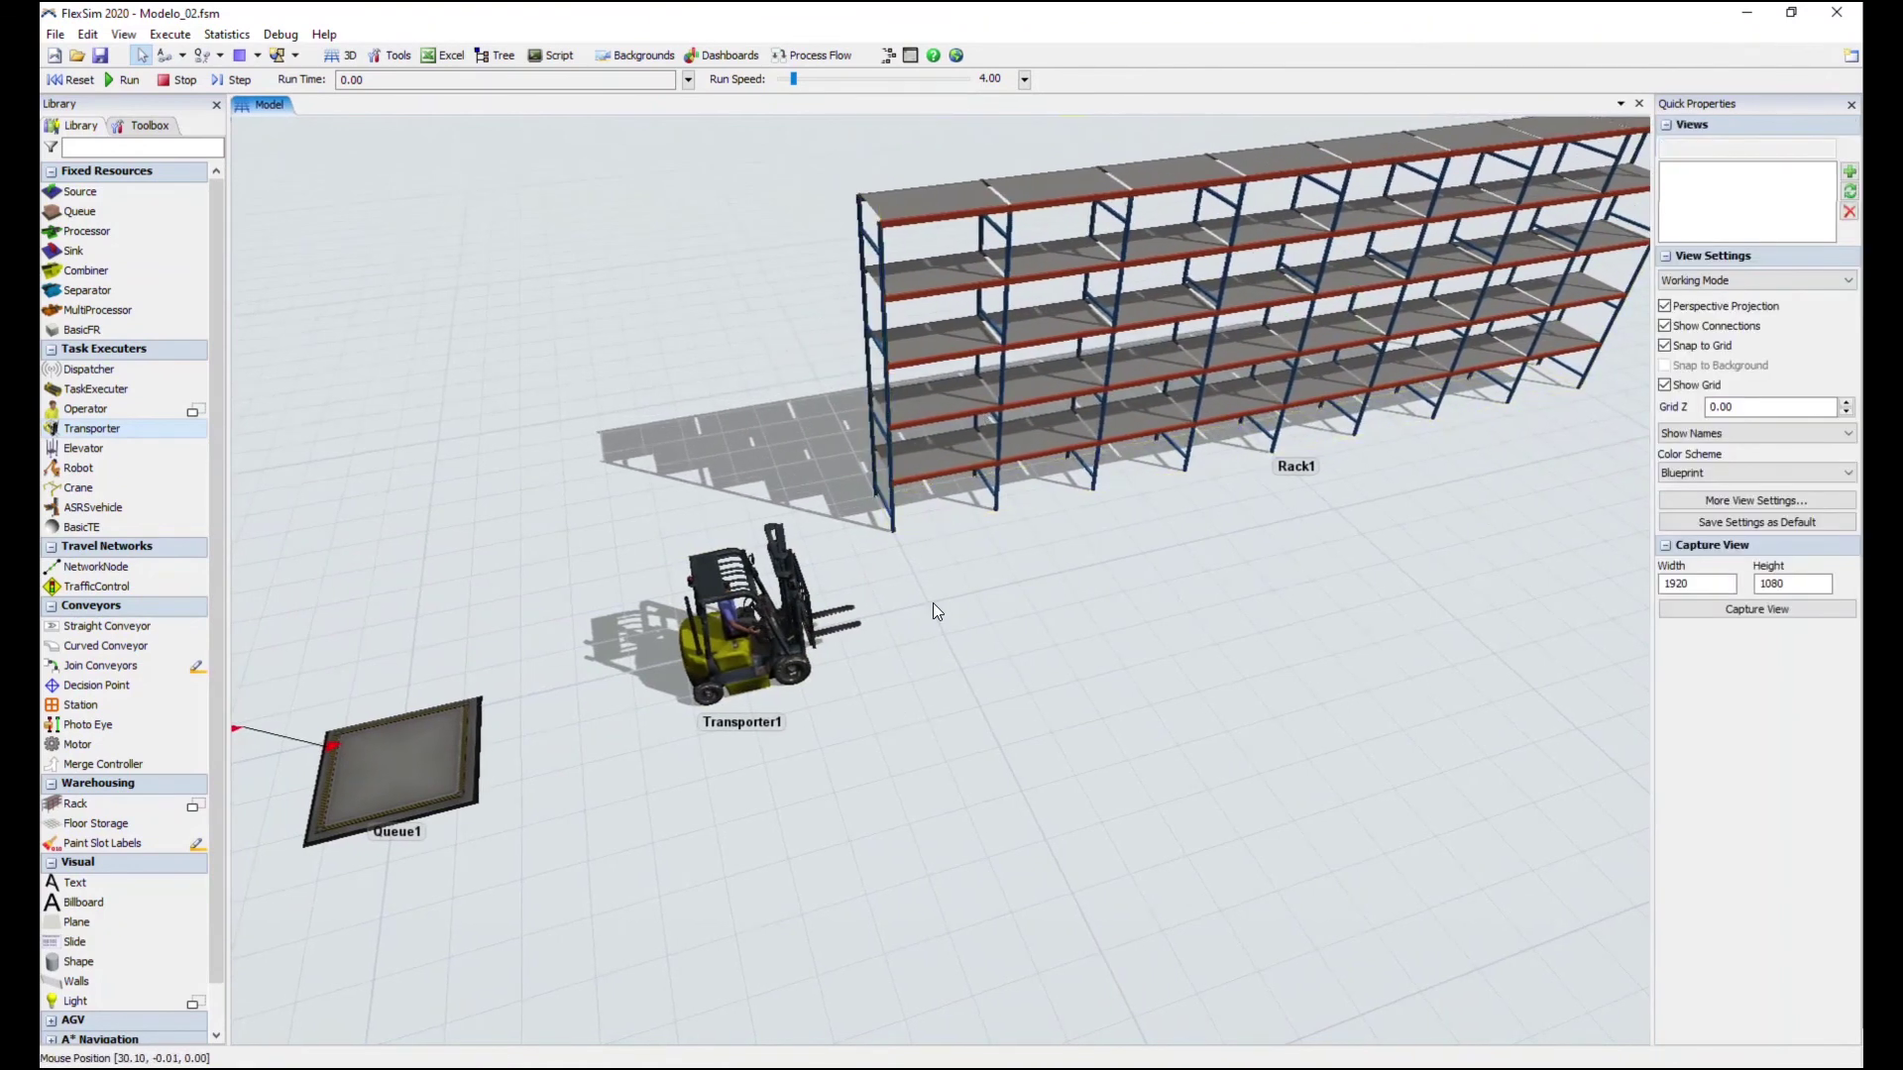
Connect the queue's output to the rack and link the queue to the transporter with a center port connection
click(441, 763)
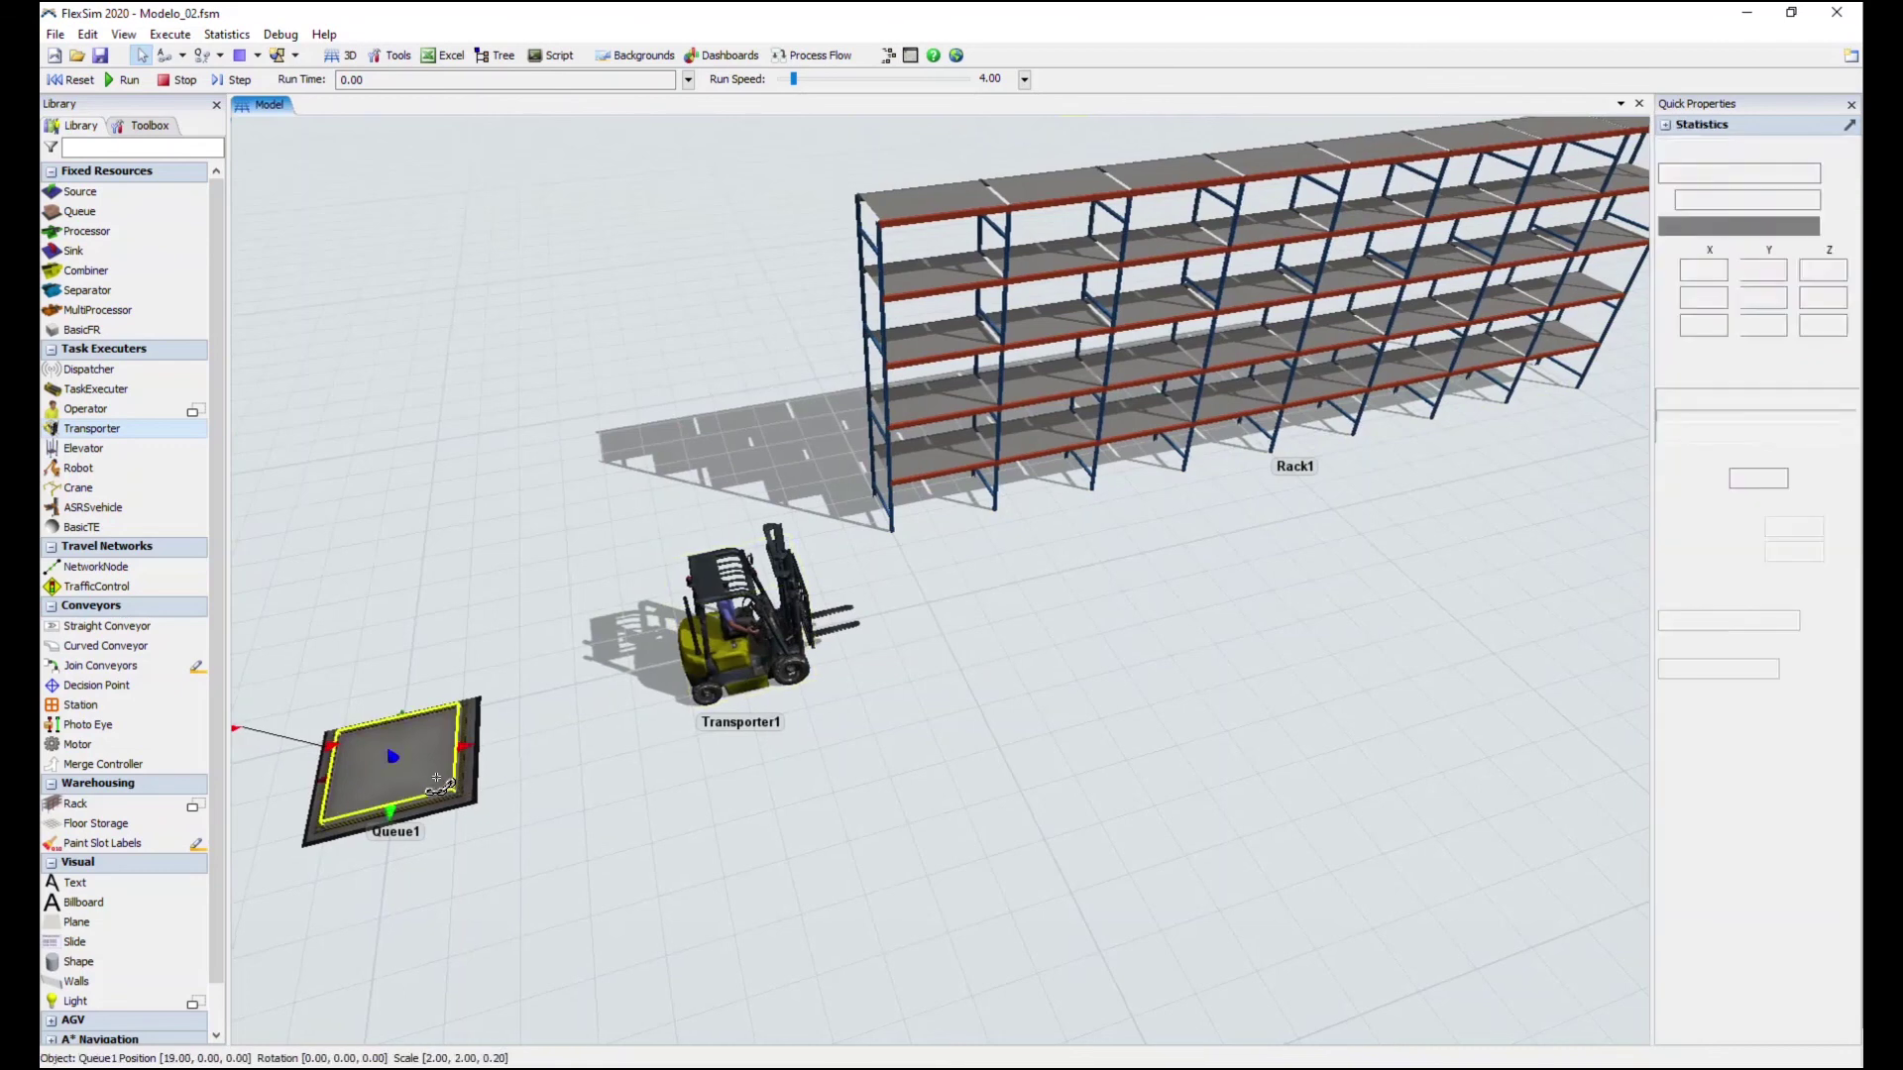
mouse_move(451, 738)
mouse_down()
mouse_move(753, 402)
mouse_move(877, 460)
mouse_up()
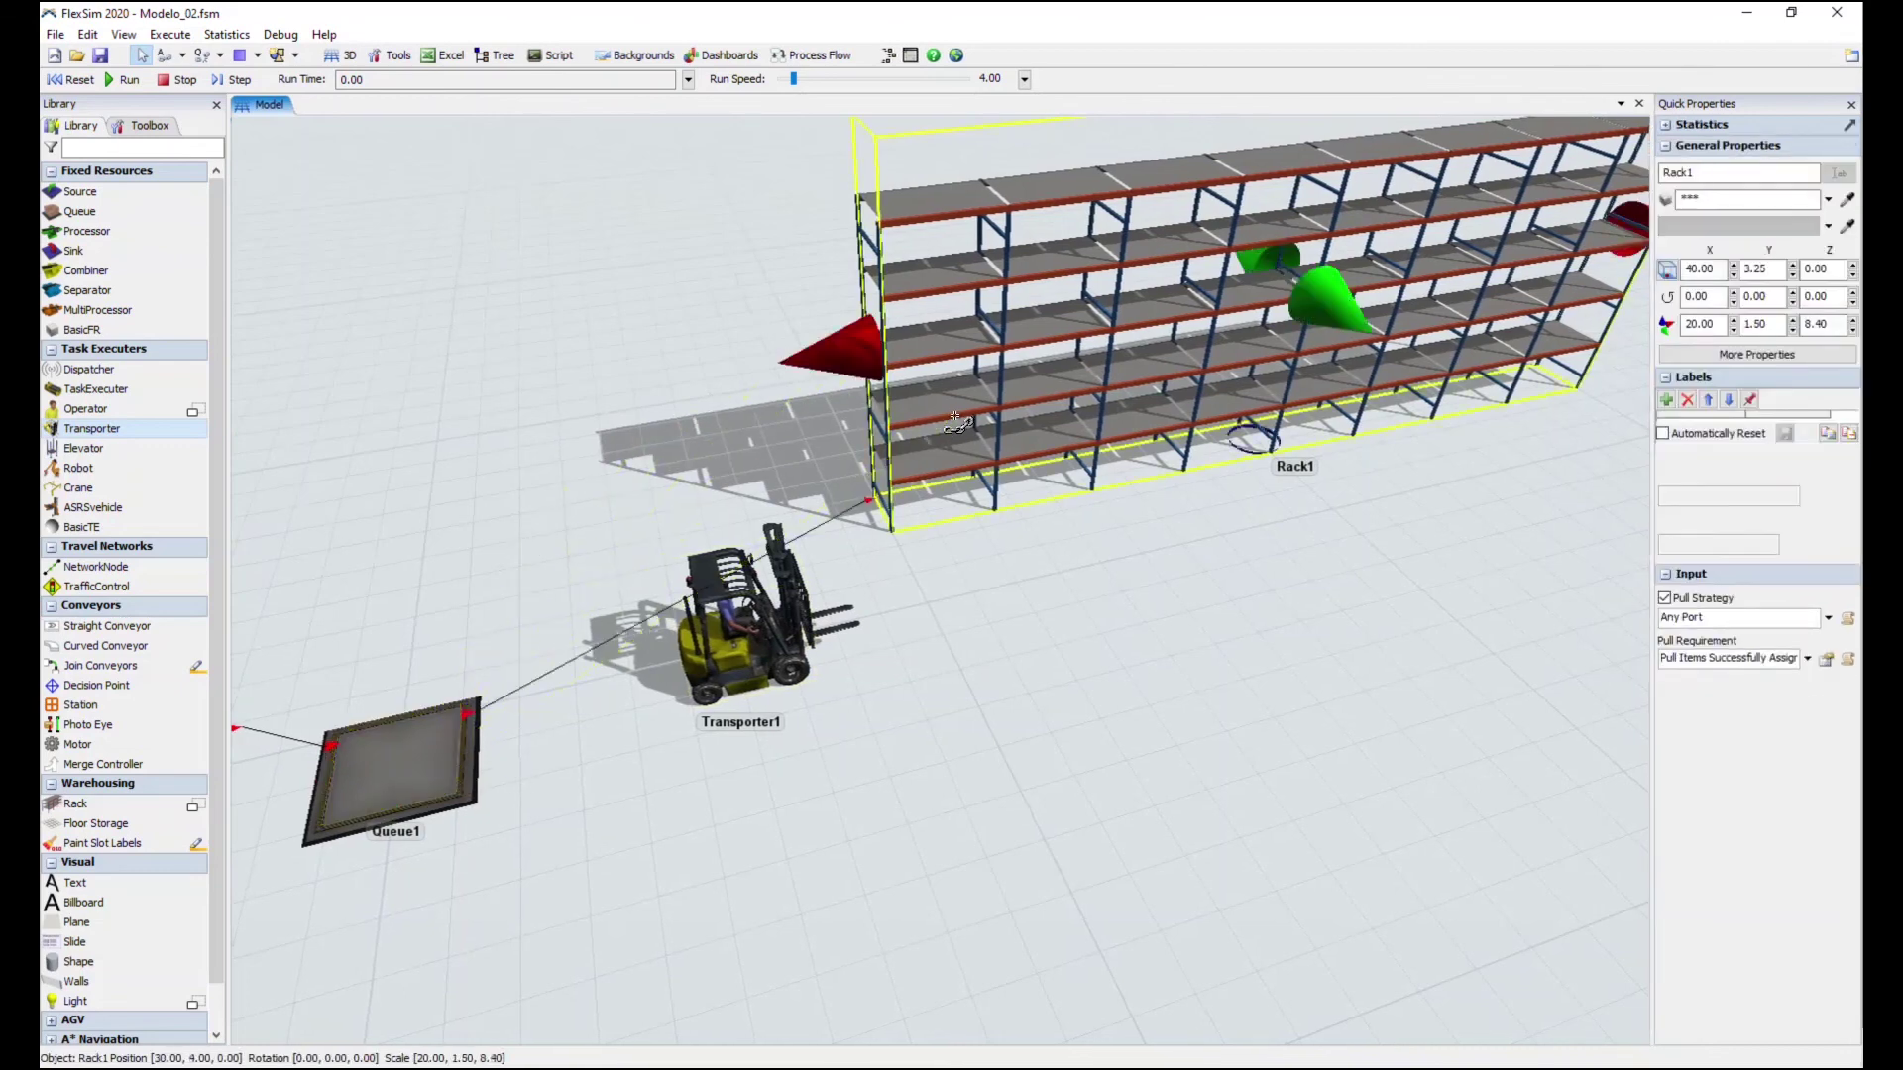
drag(436, 753, 744, 650)
click(402, 751)
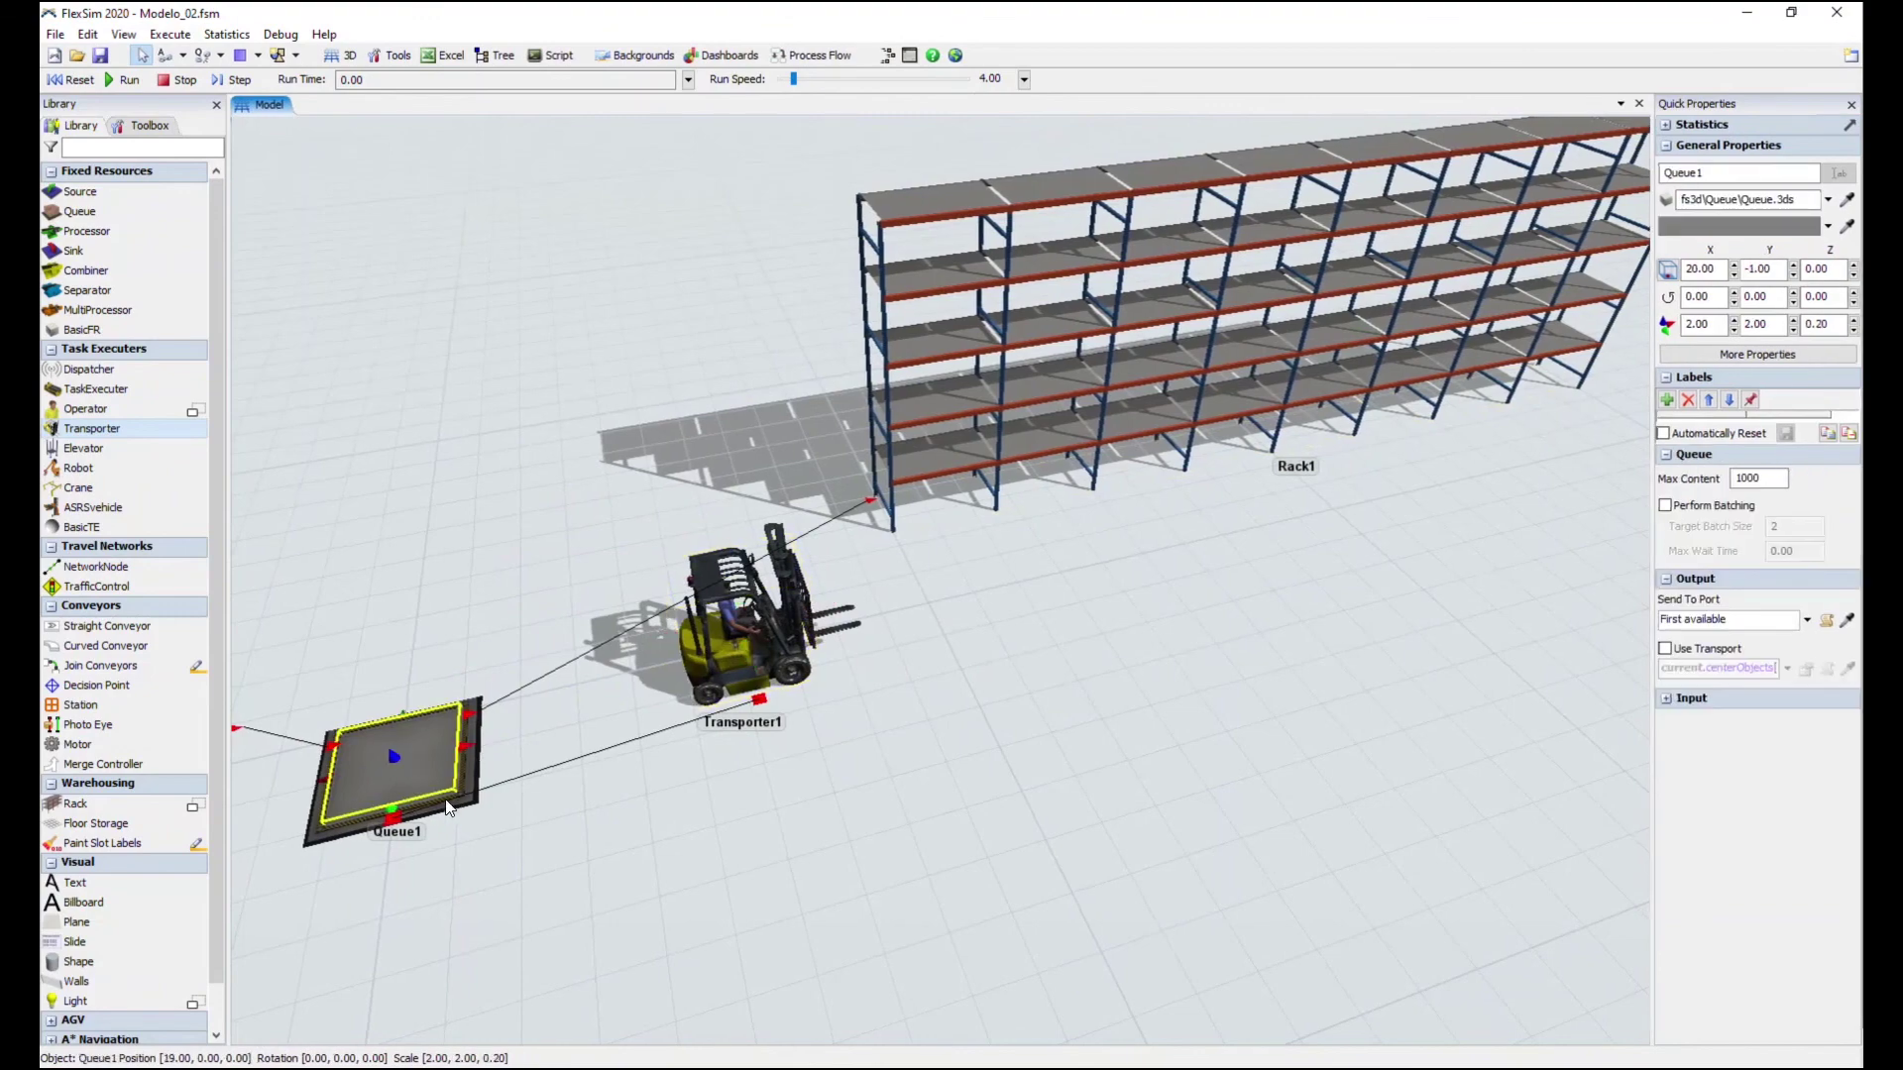
click(1023, 680)
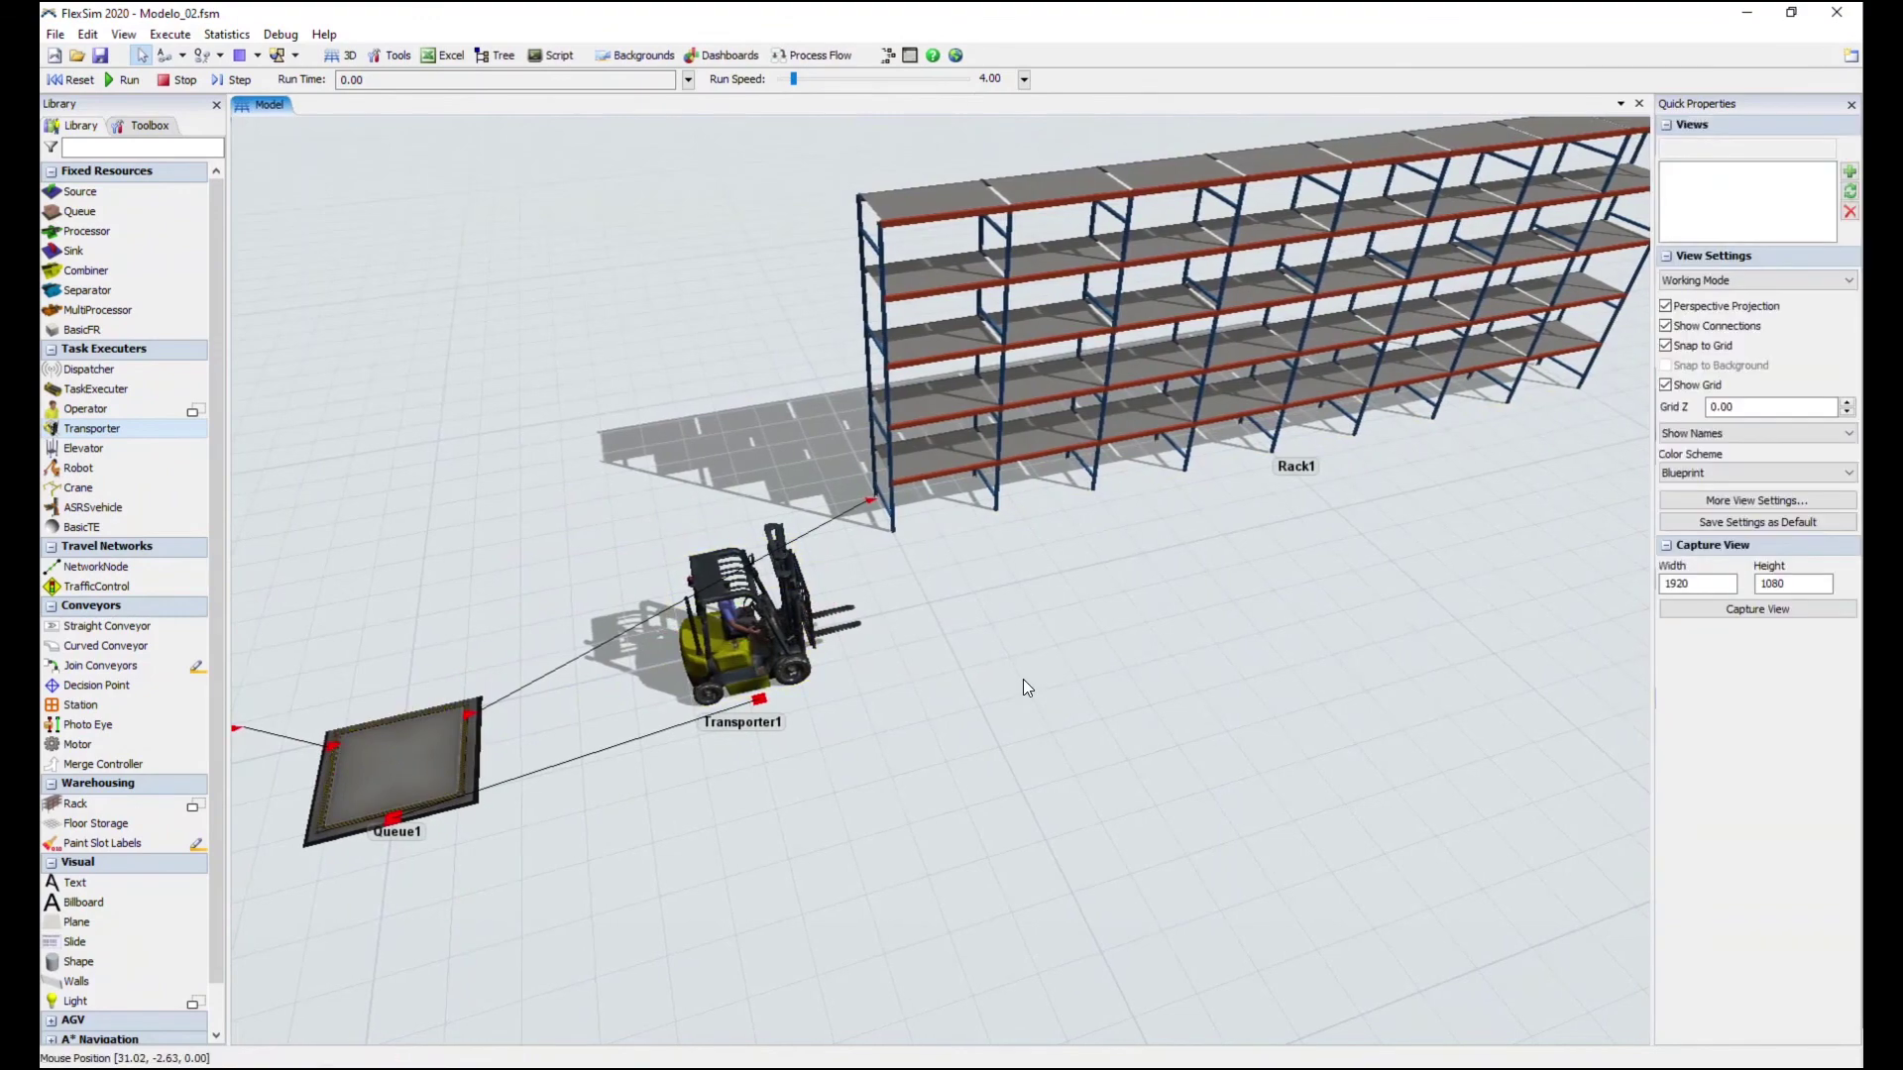
right_drag(1023, 680, 995, 664)
right_click(995, 664)
Reset the model and run the simulation
click(77, 80)
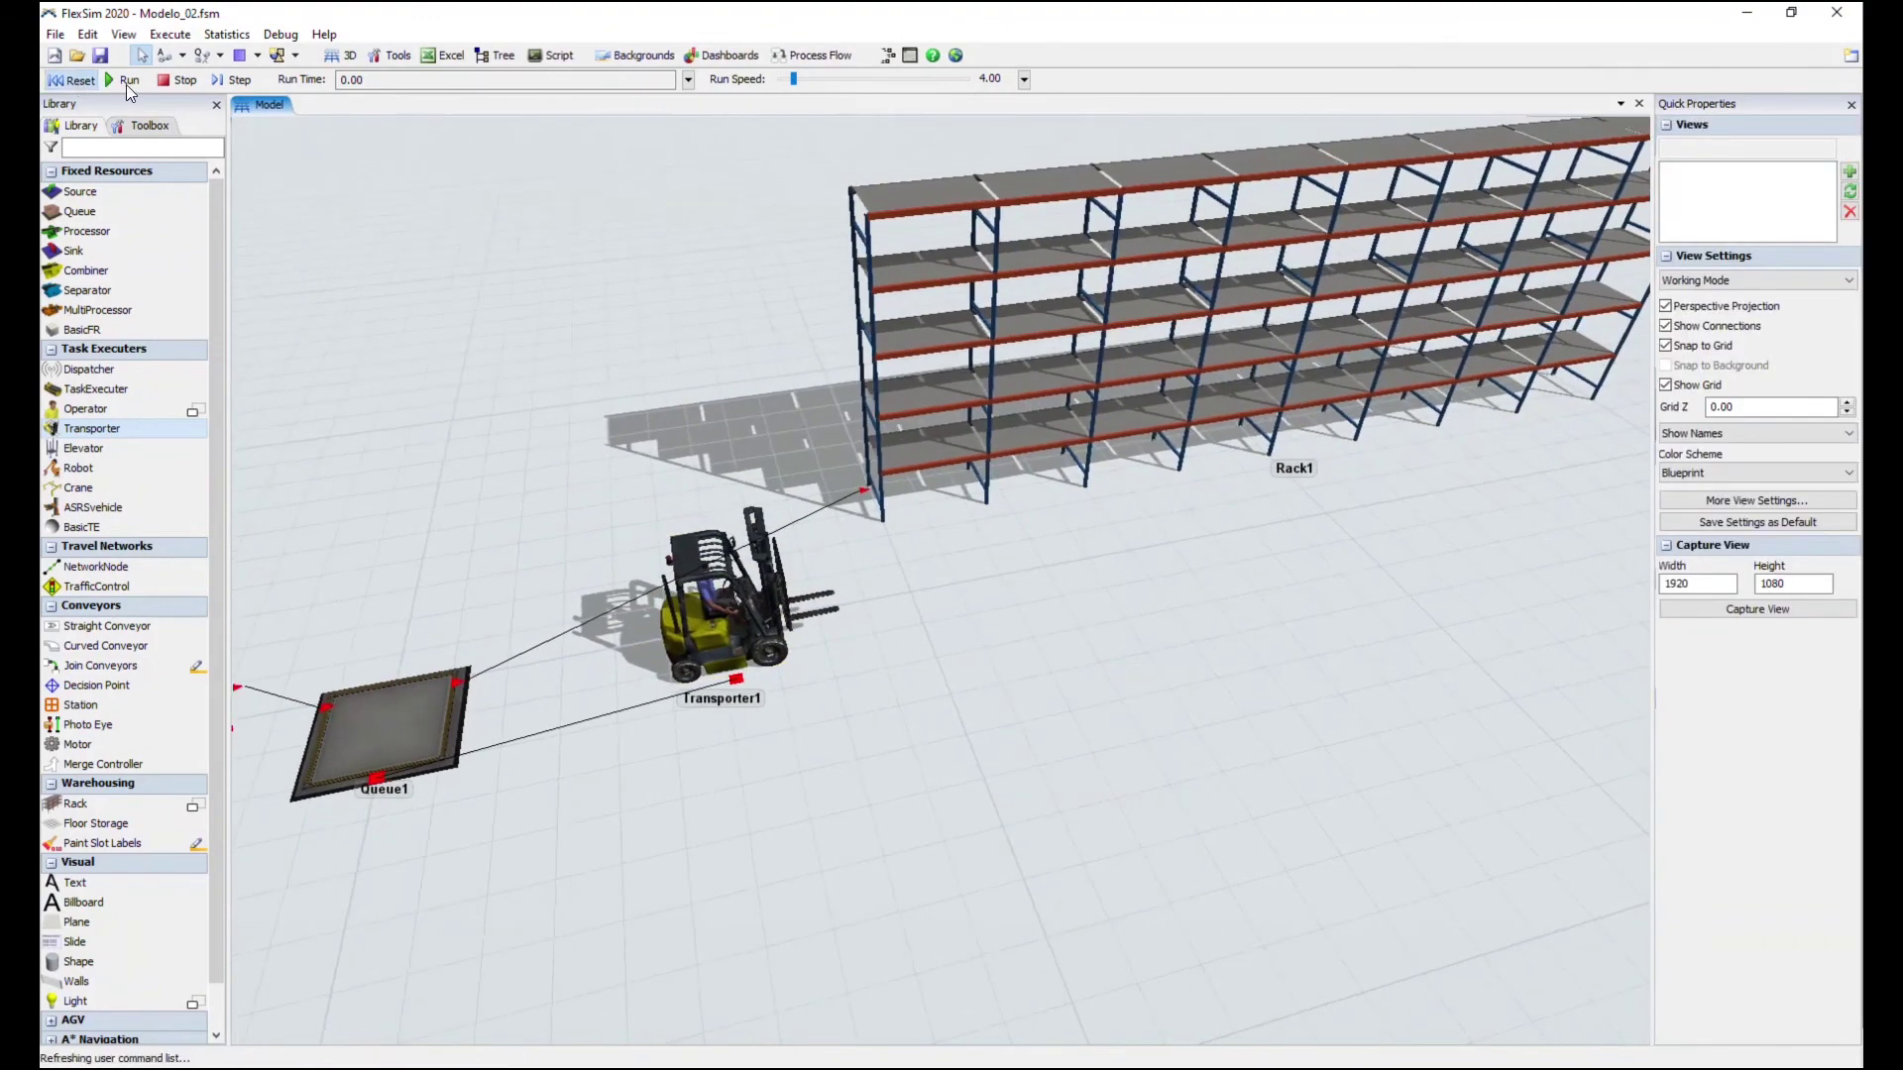
click(143, 81)
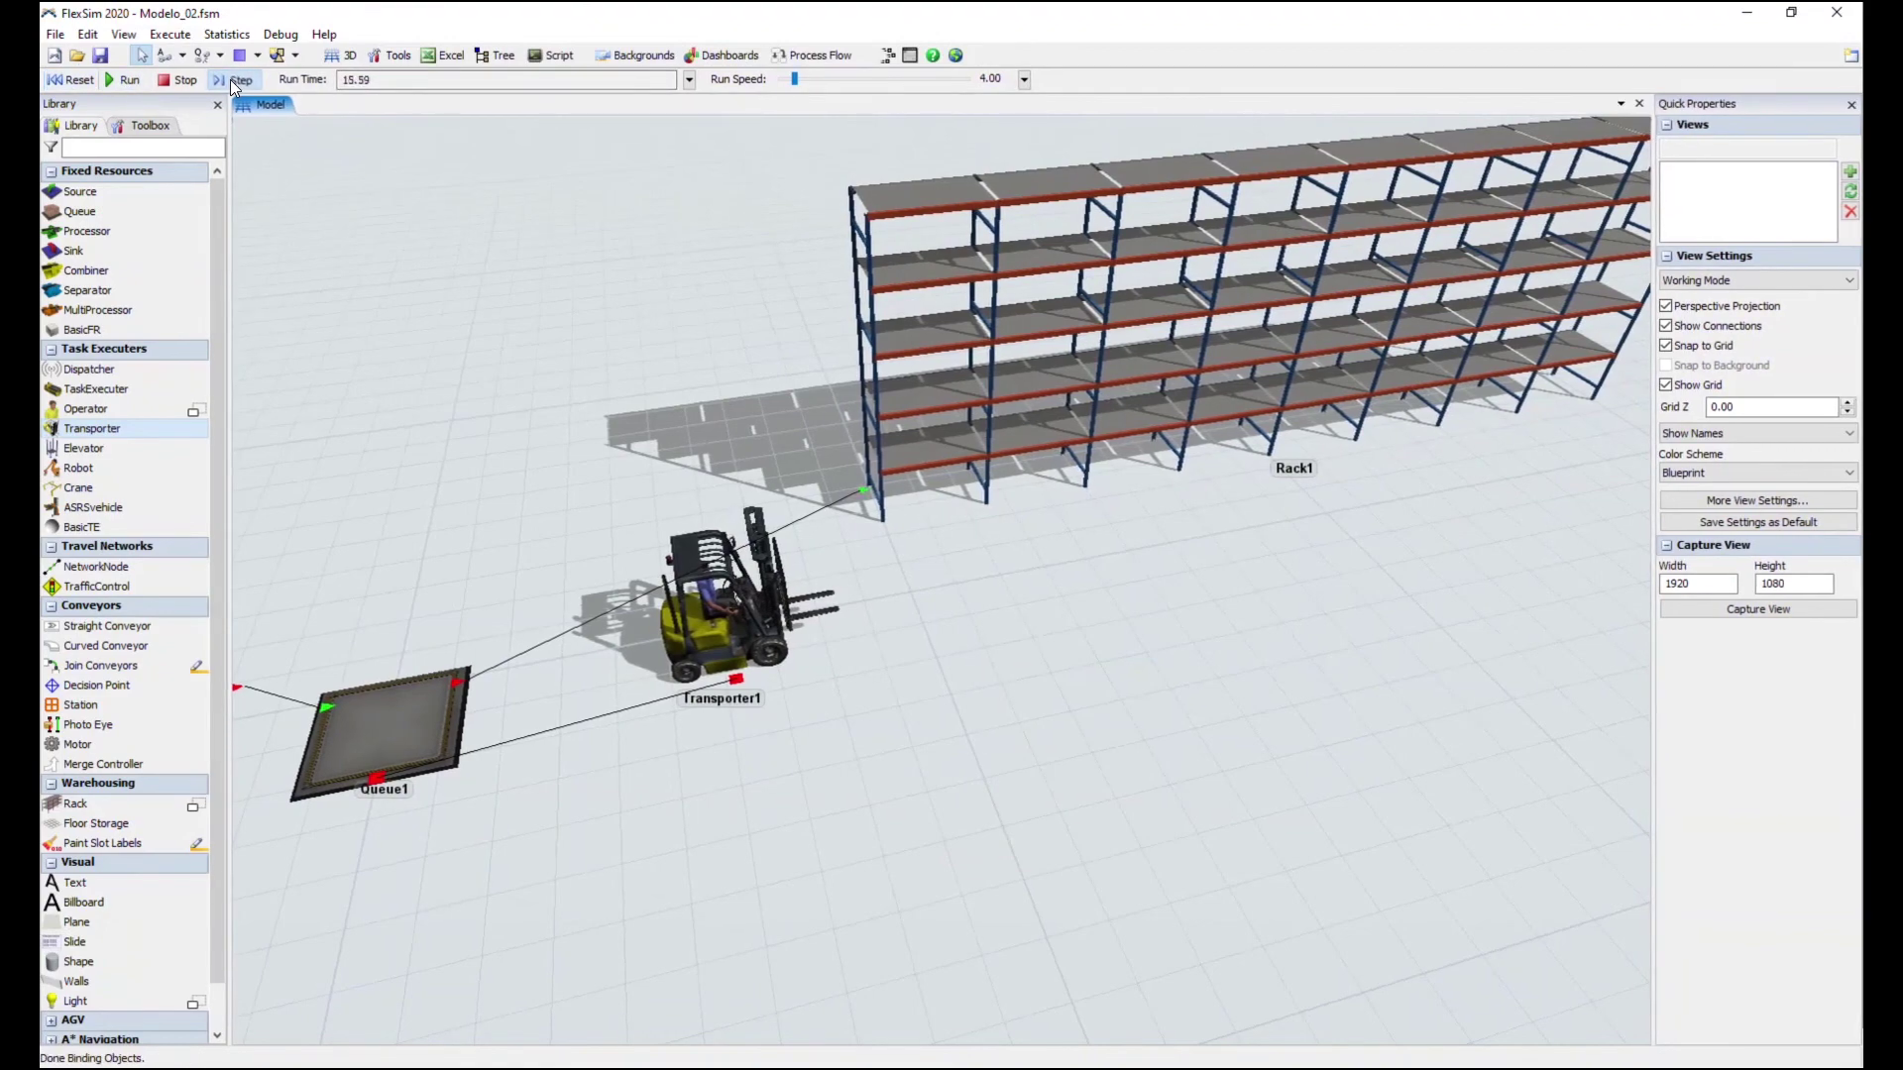
Slow the run speed to 2.86, watch the transporter carry items from the queue to the rack, and reset the model
drag(557, 492, 1002, 443)
click(240, 81)
drag(794, 79, 793, 79)
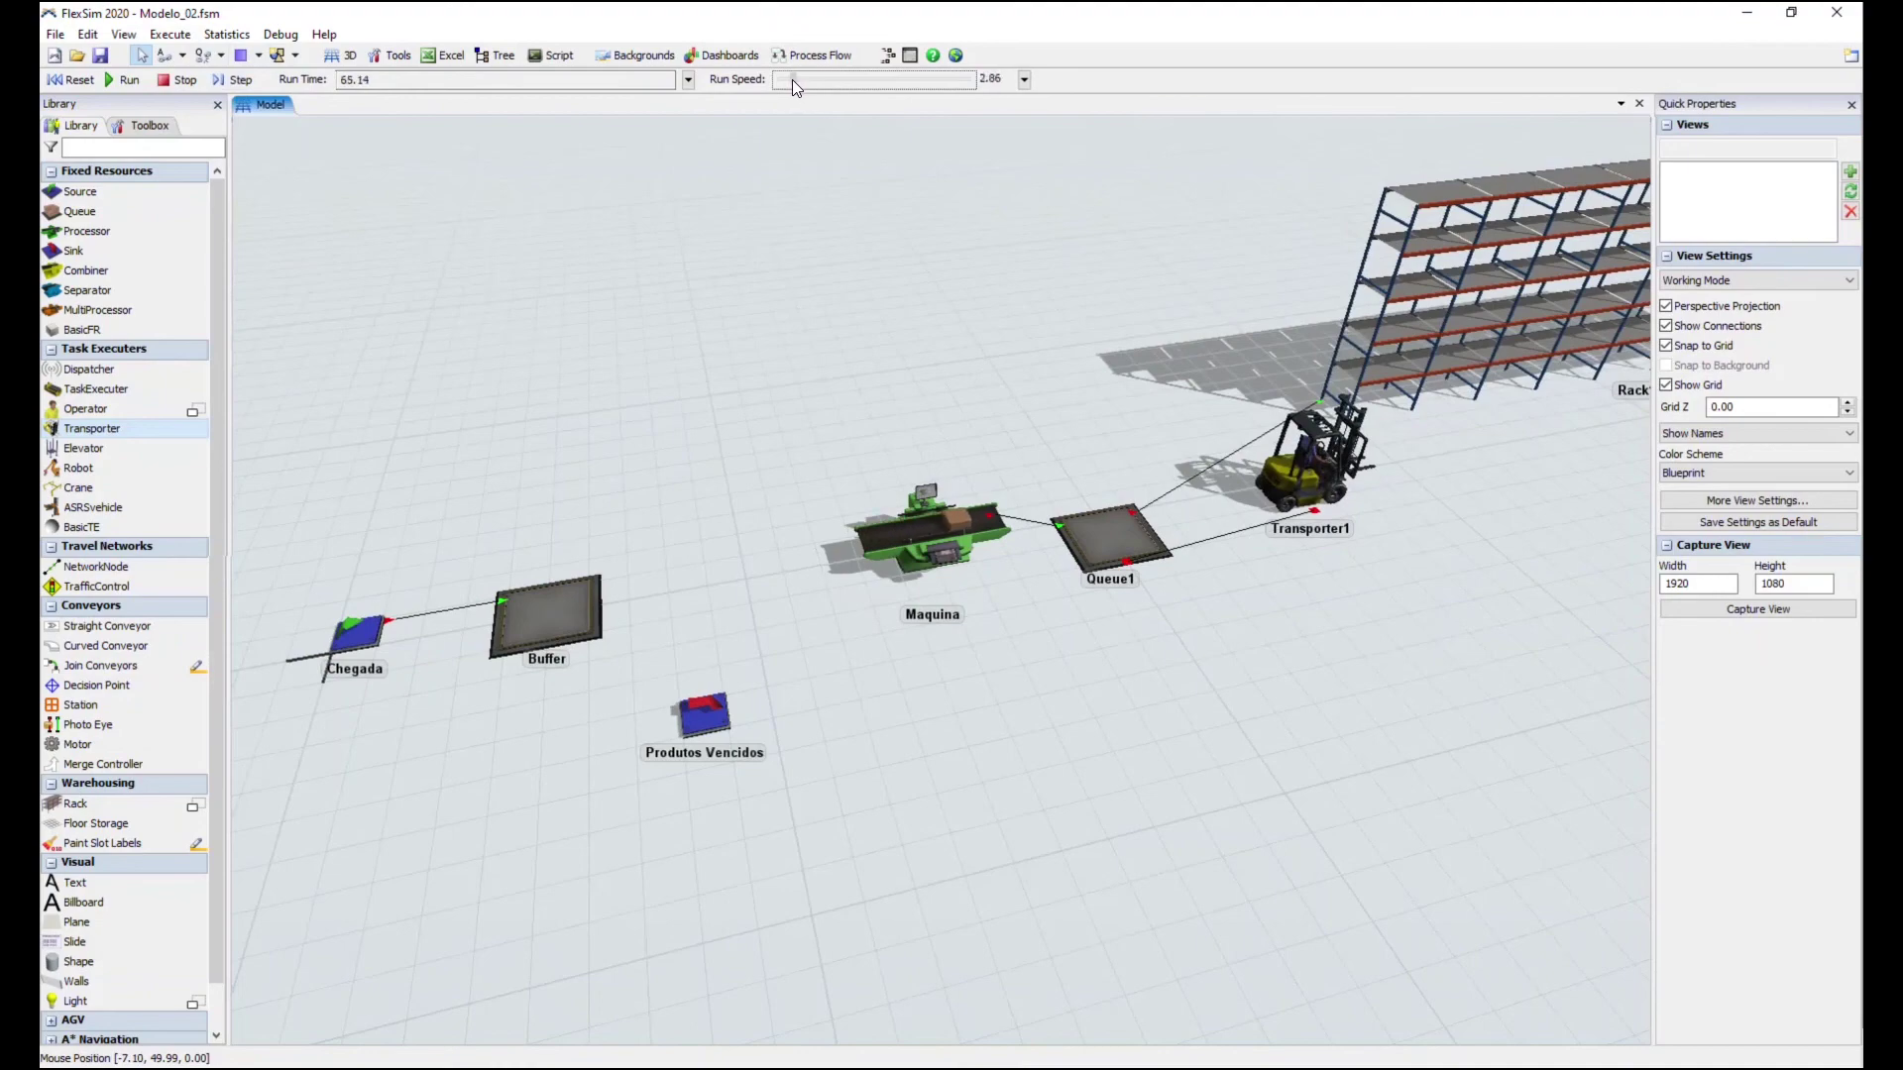
drag(1253, 561, 909, 684)
scroll(1090, 645, up, 3)
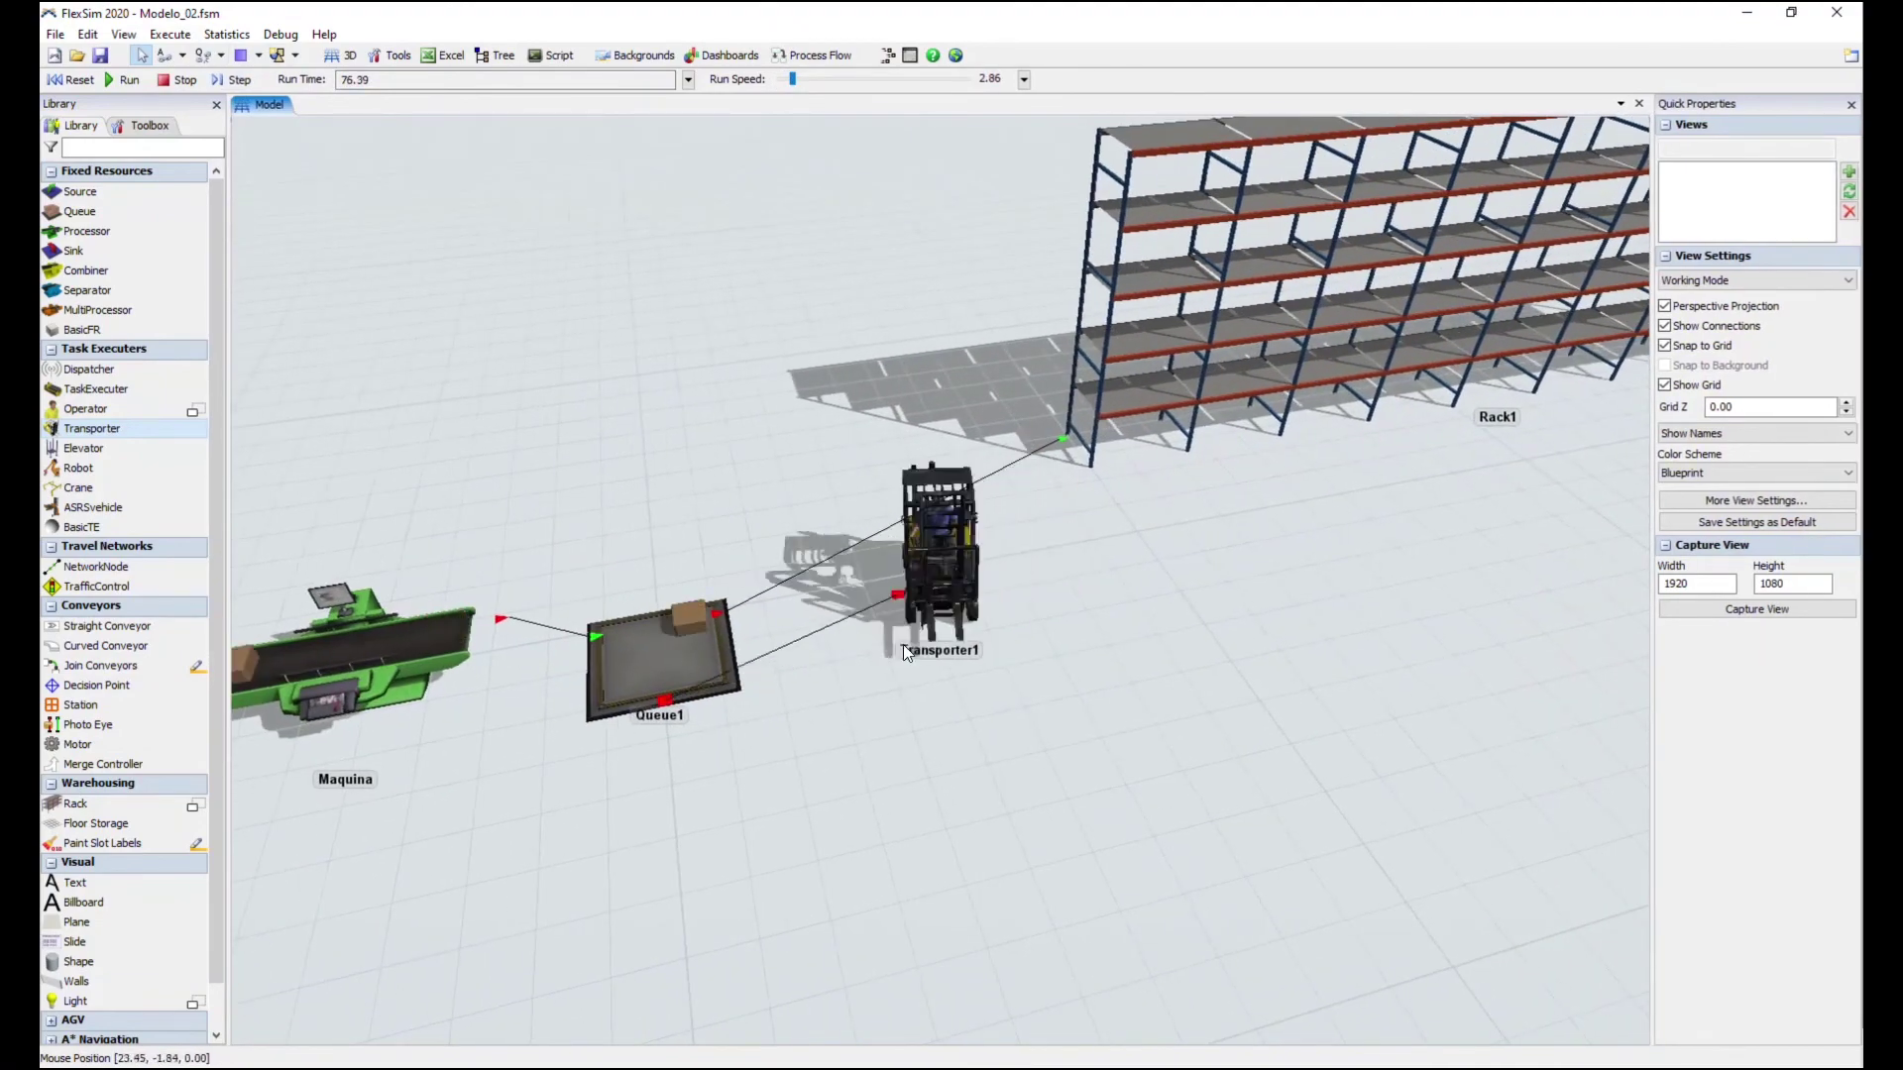
mouse_move(1066, 616)
right_down()
mouse_move(785, 622)
mouse_move(936, 601)
mouse_move(916, 563)
mouse_move(763, 593)
mouse_move(1132, 598)
mouse_move(985, 667)
mouse_move(1062, 655)
right_up()
right_drag(565, 657, 860, 690)
click(74, 79)
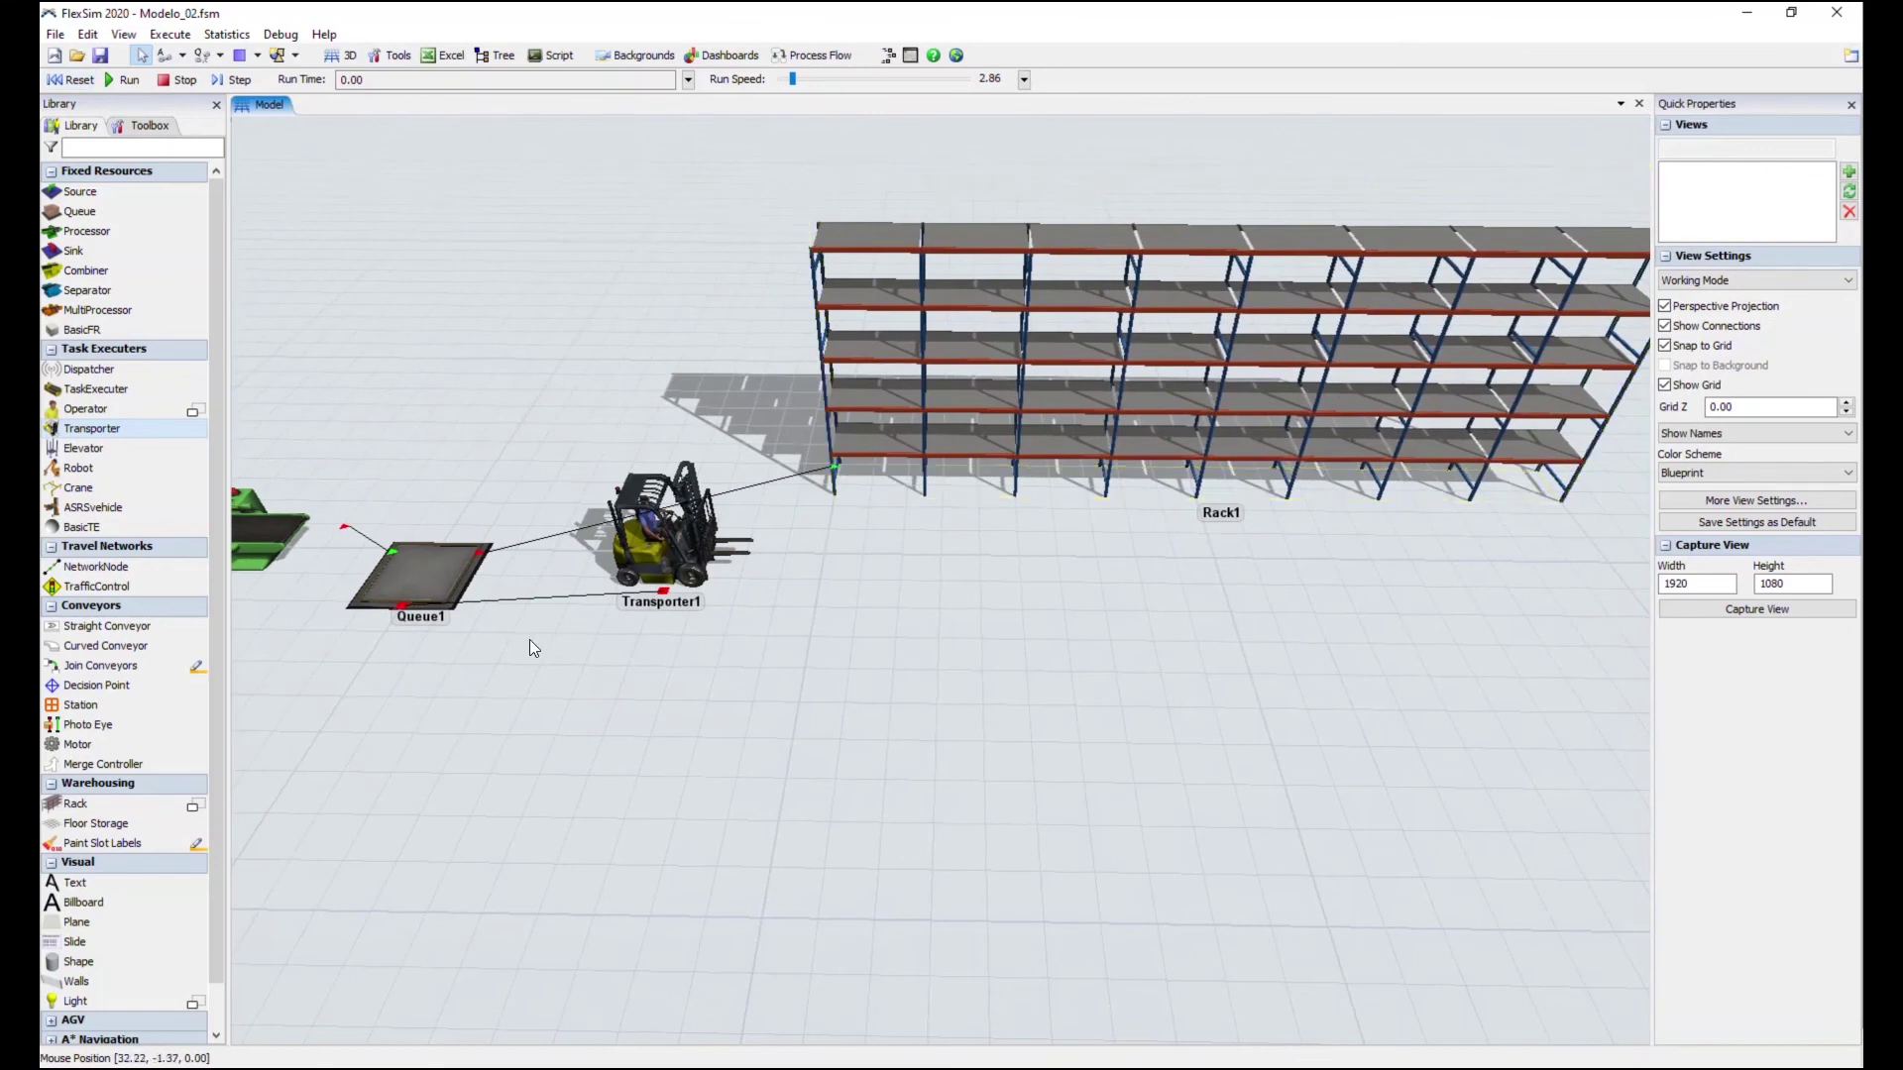
Move the transporter closer to the queue, to about X 25.2, Y -2.4, and remove the center port connection between them
drag(683, 535, 622, 594)
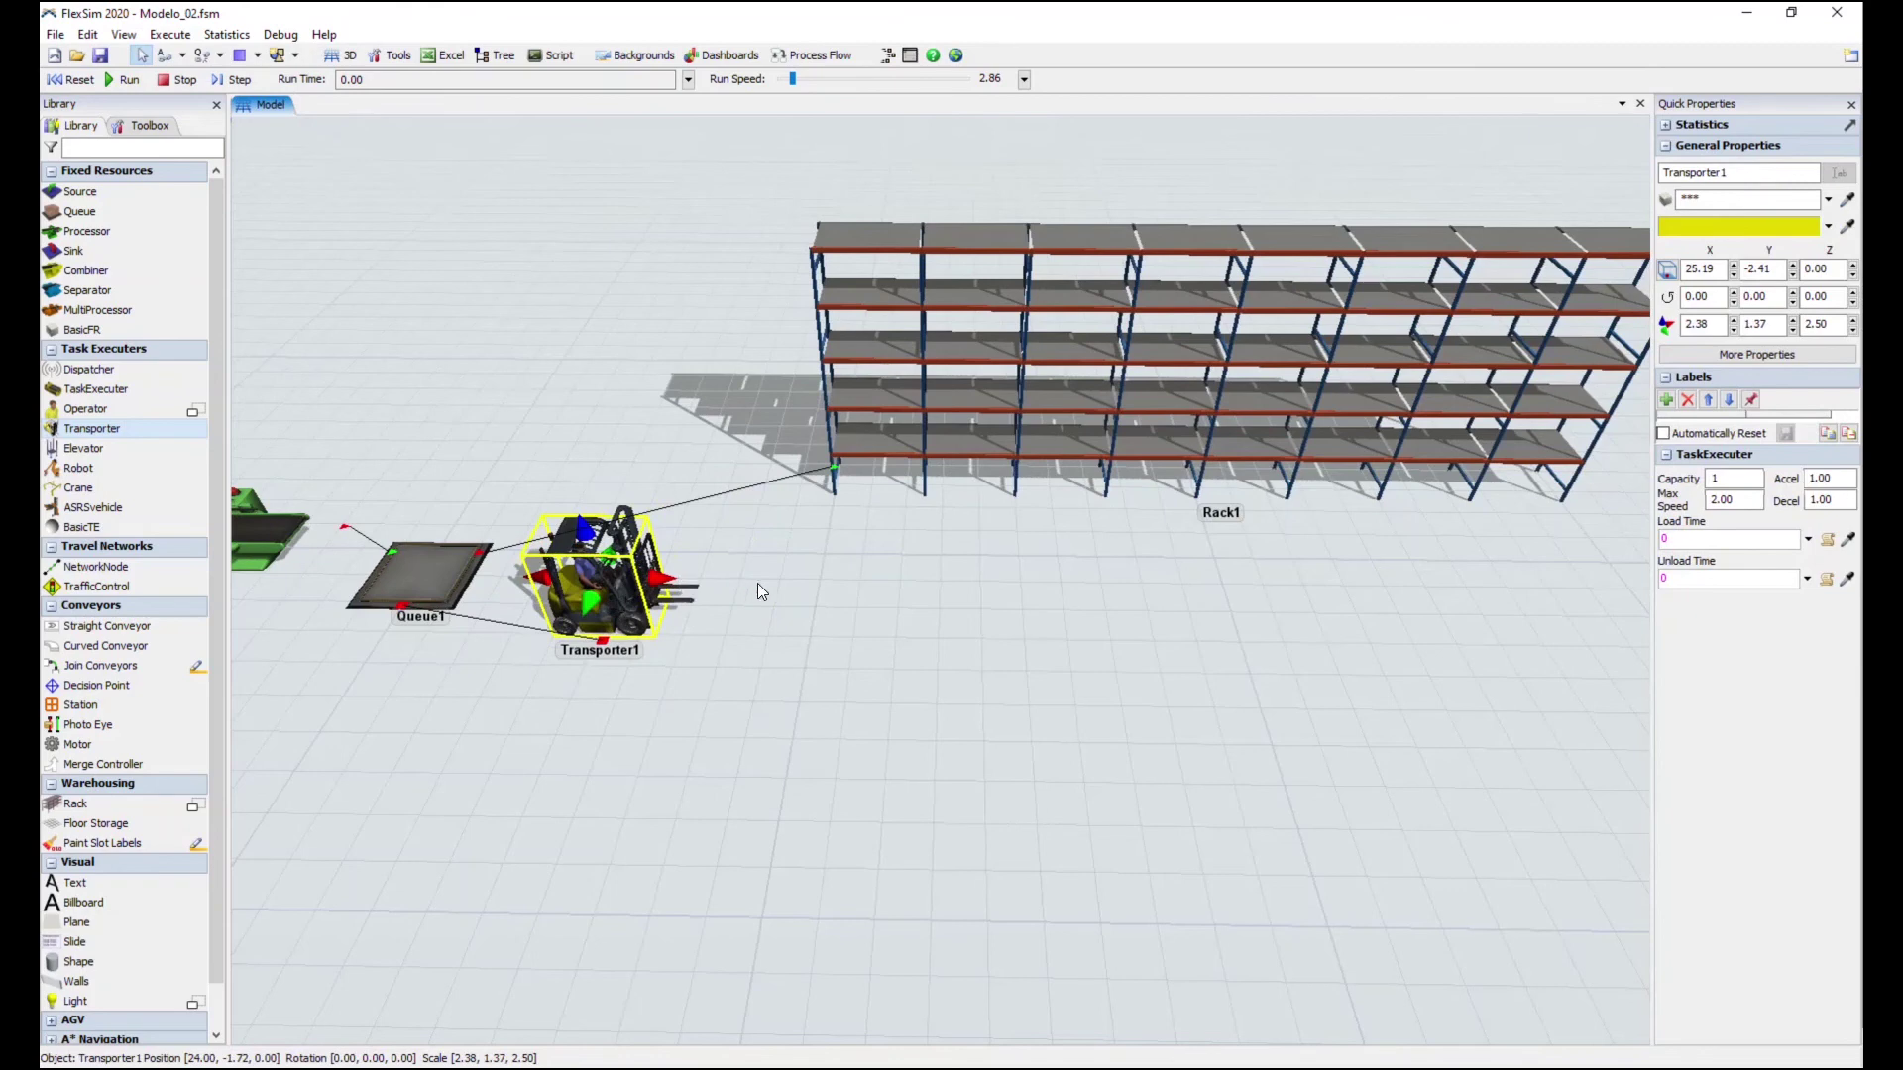
drag(595, 585, 416, 575)
click(817, 652)
drag(816, 653, 876, 675)
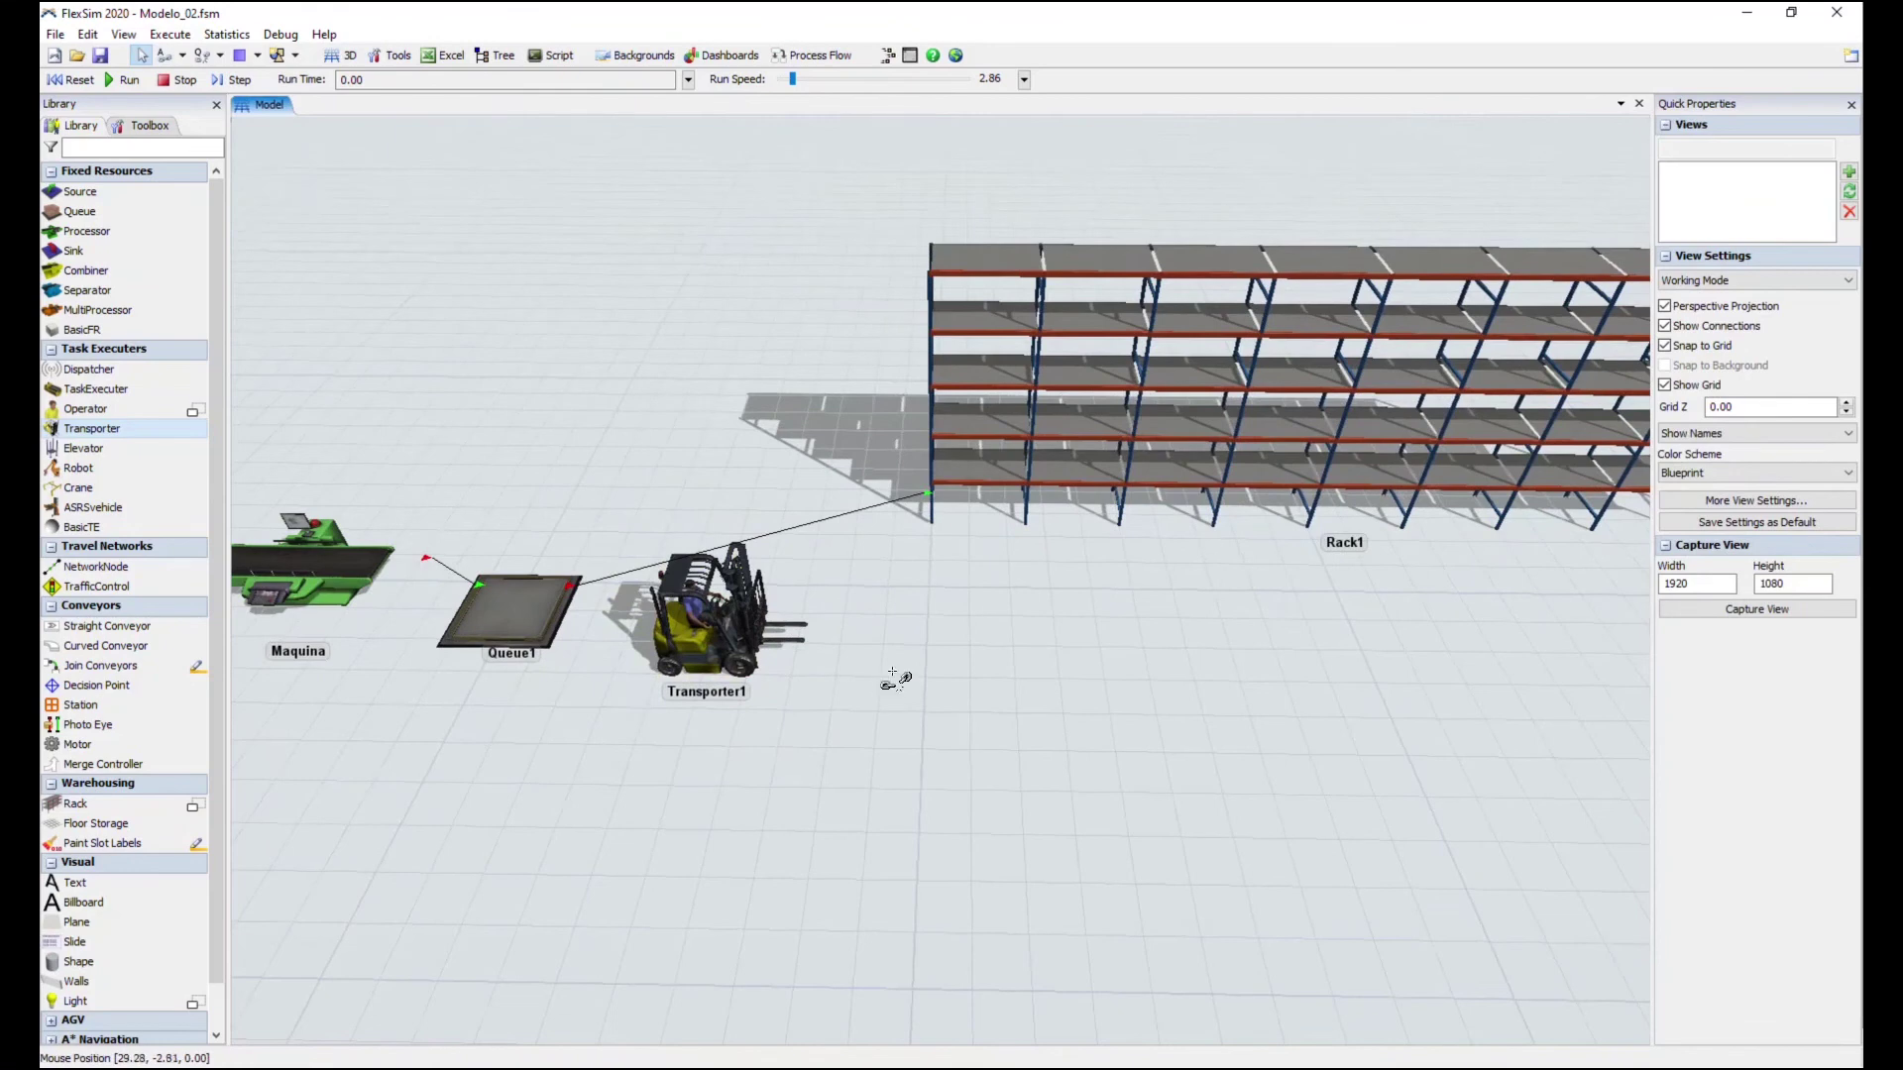
Disconnect the queue's output port from the rack
drag(545, 617, 1036, 428)
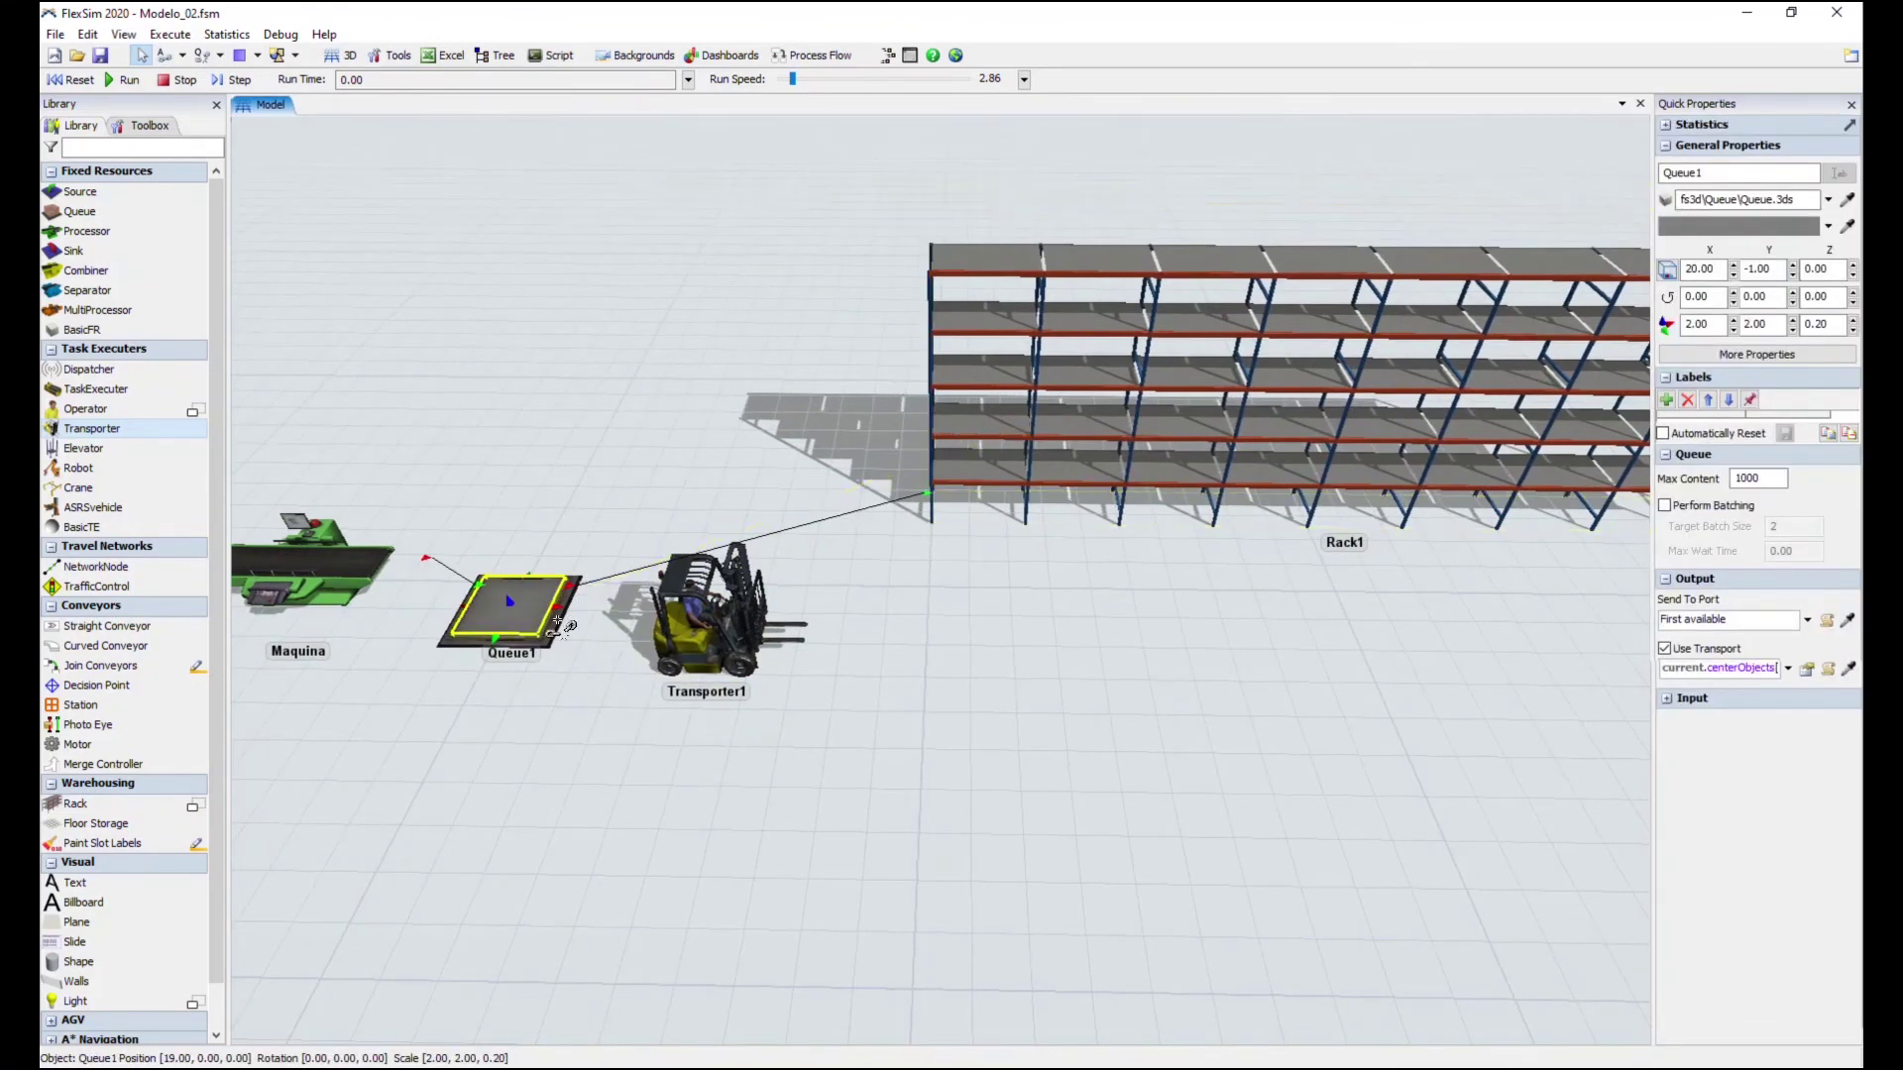
click(969, 437)
click(1007, 619)
right_drag(1007, 619, 1001, 580)
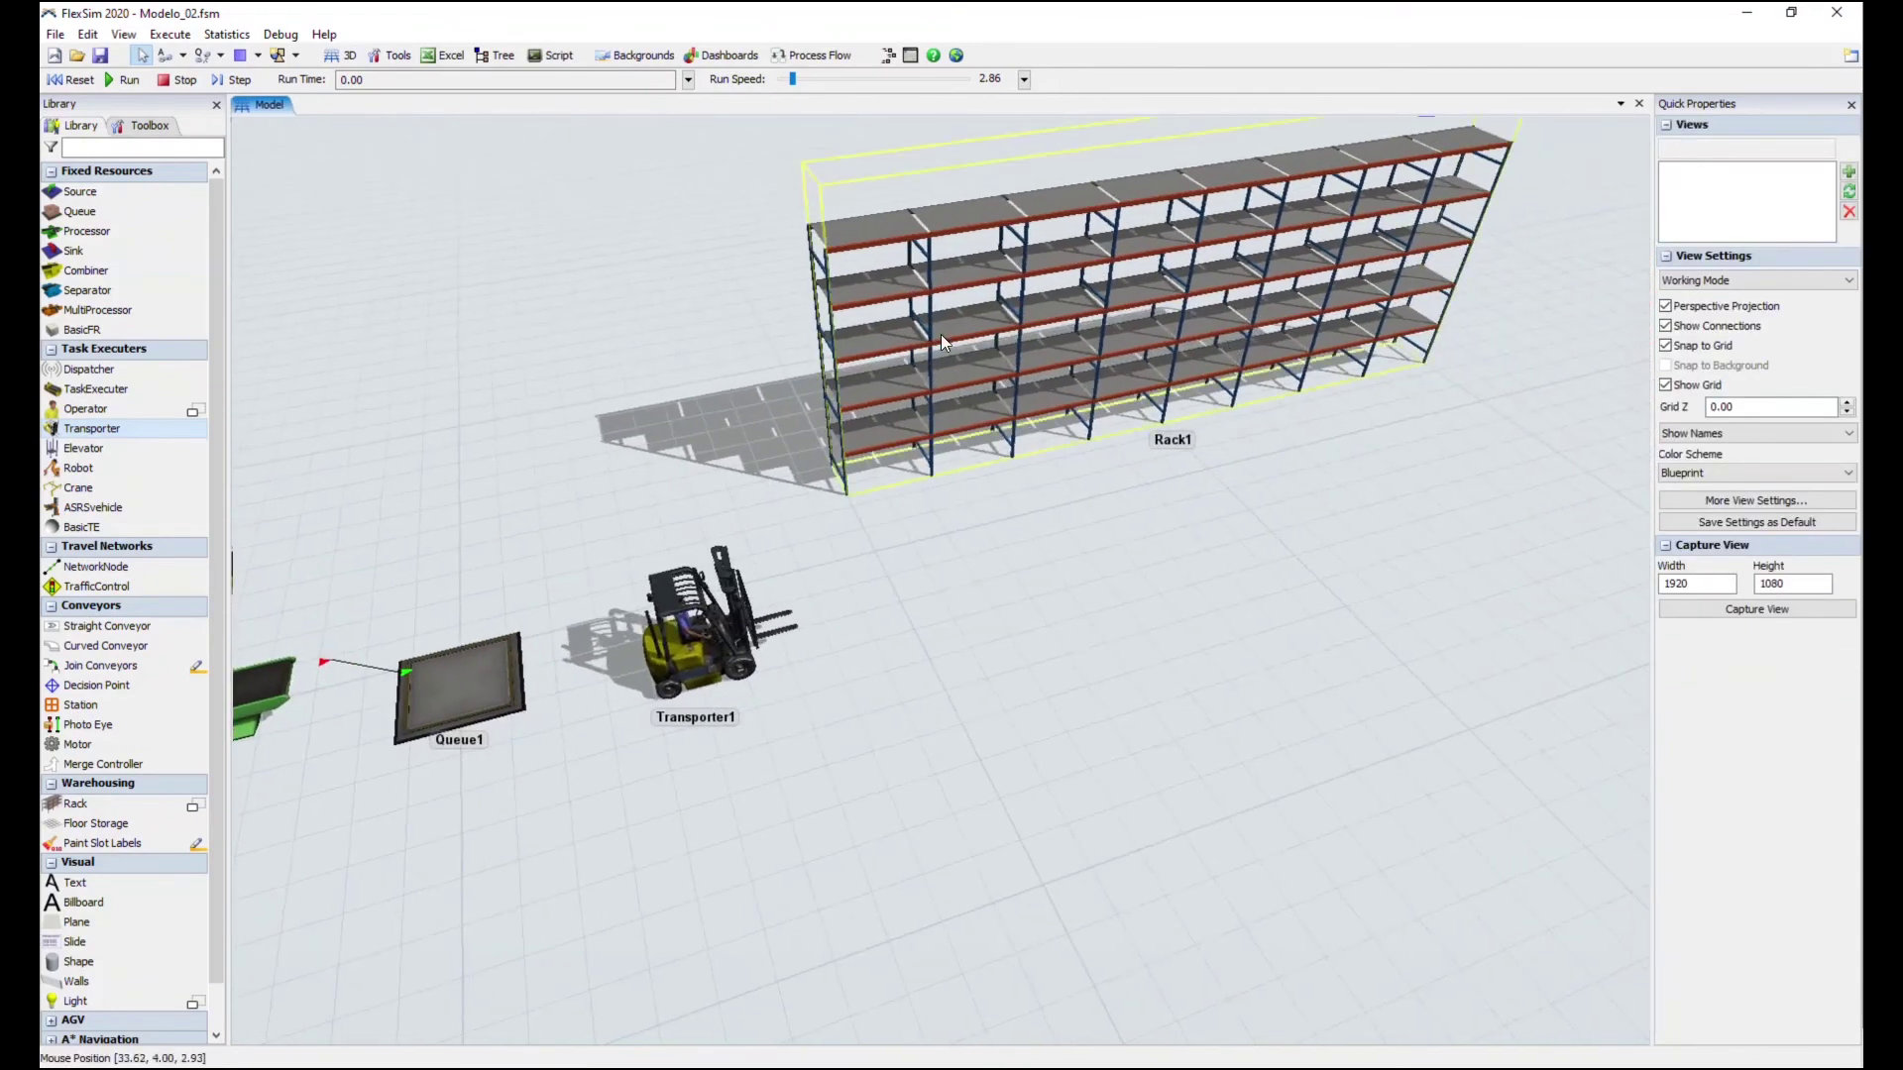
drag(980, 586, 1008, 647)
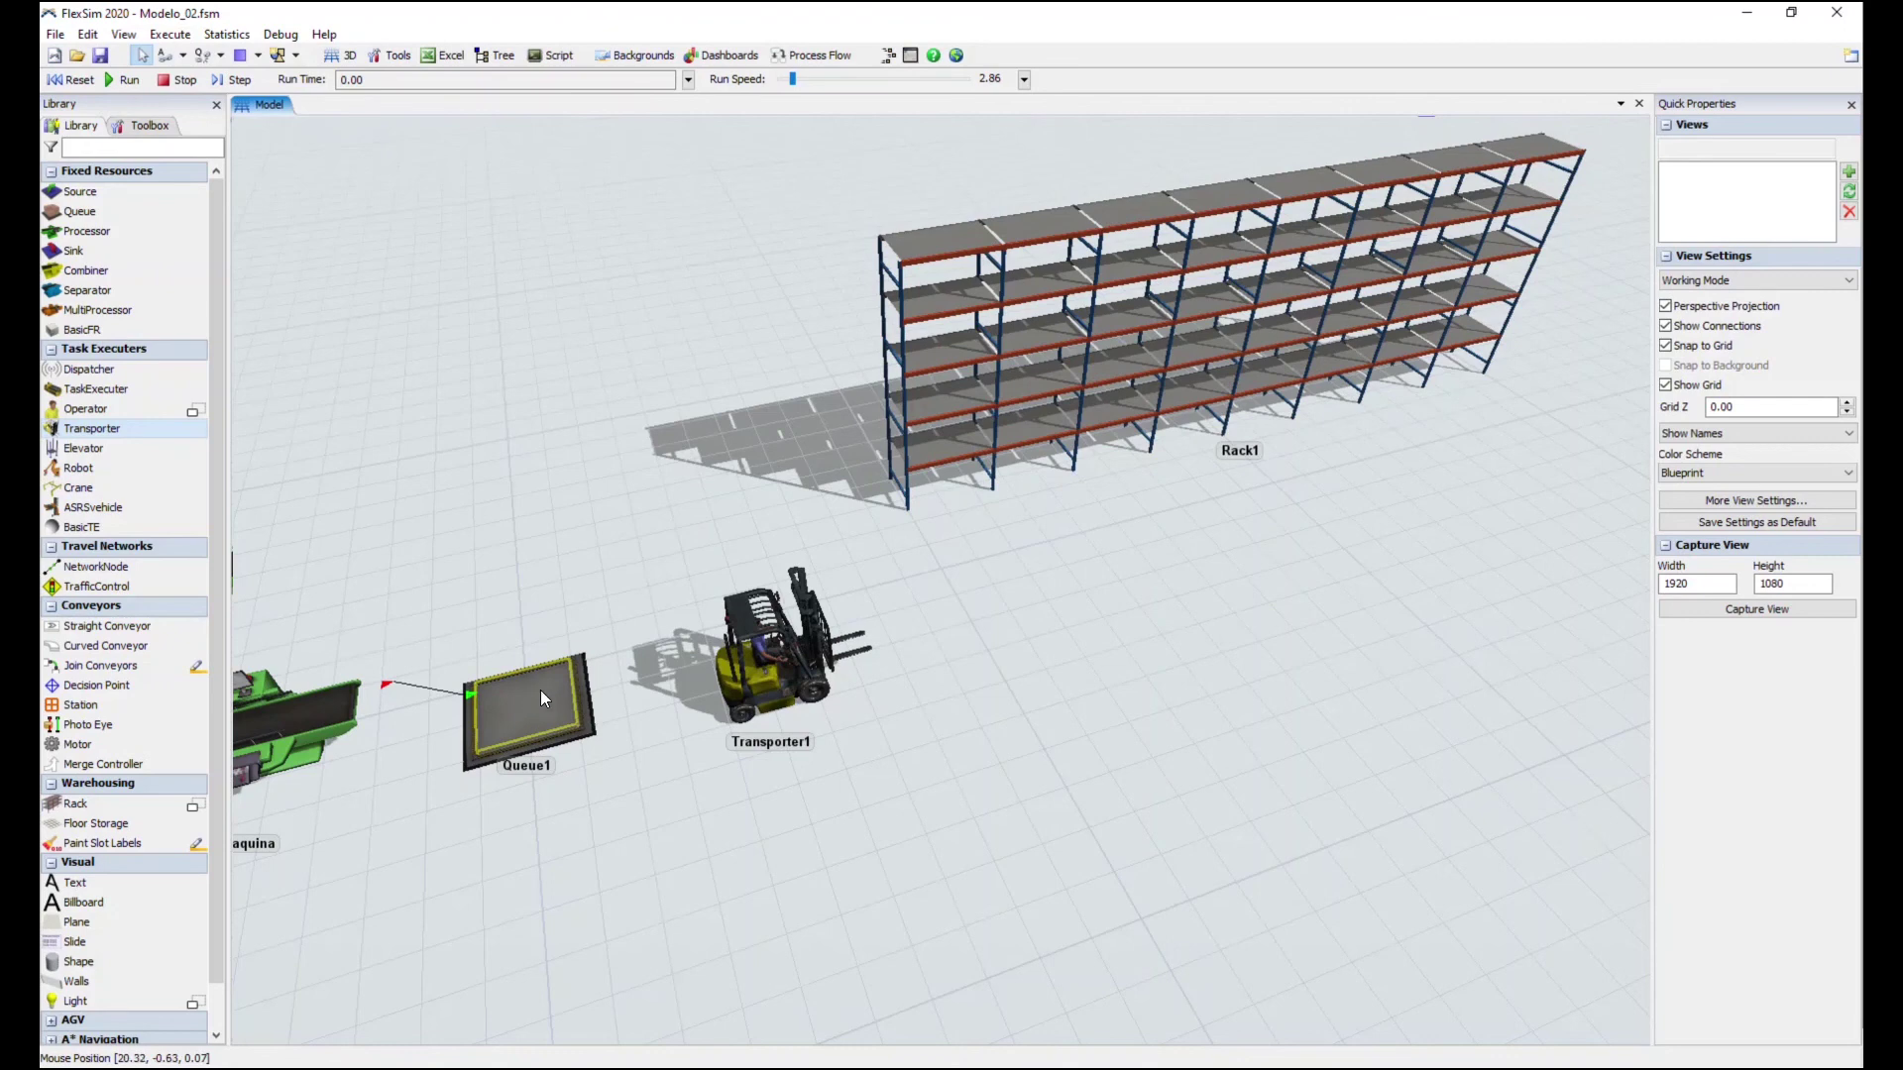
Add a General Process Flow to the model and widen its view beside the 3D model
drag(638, 552, 628, 493)
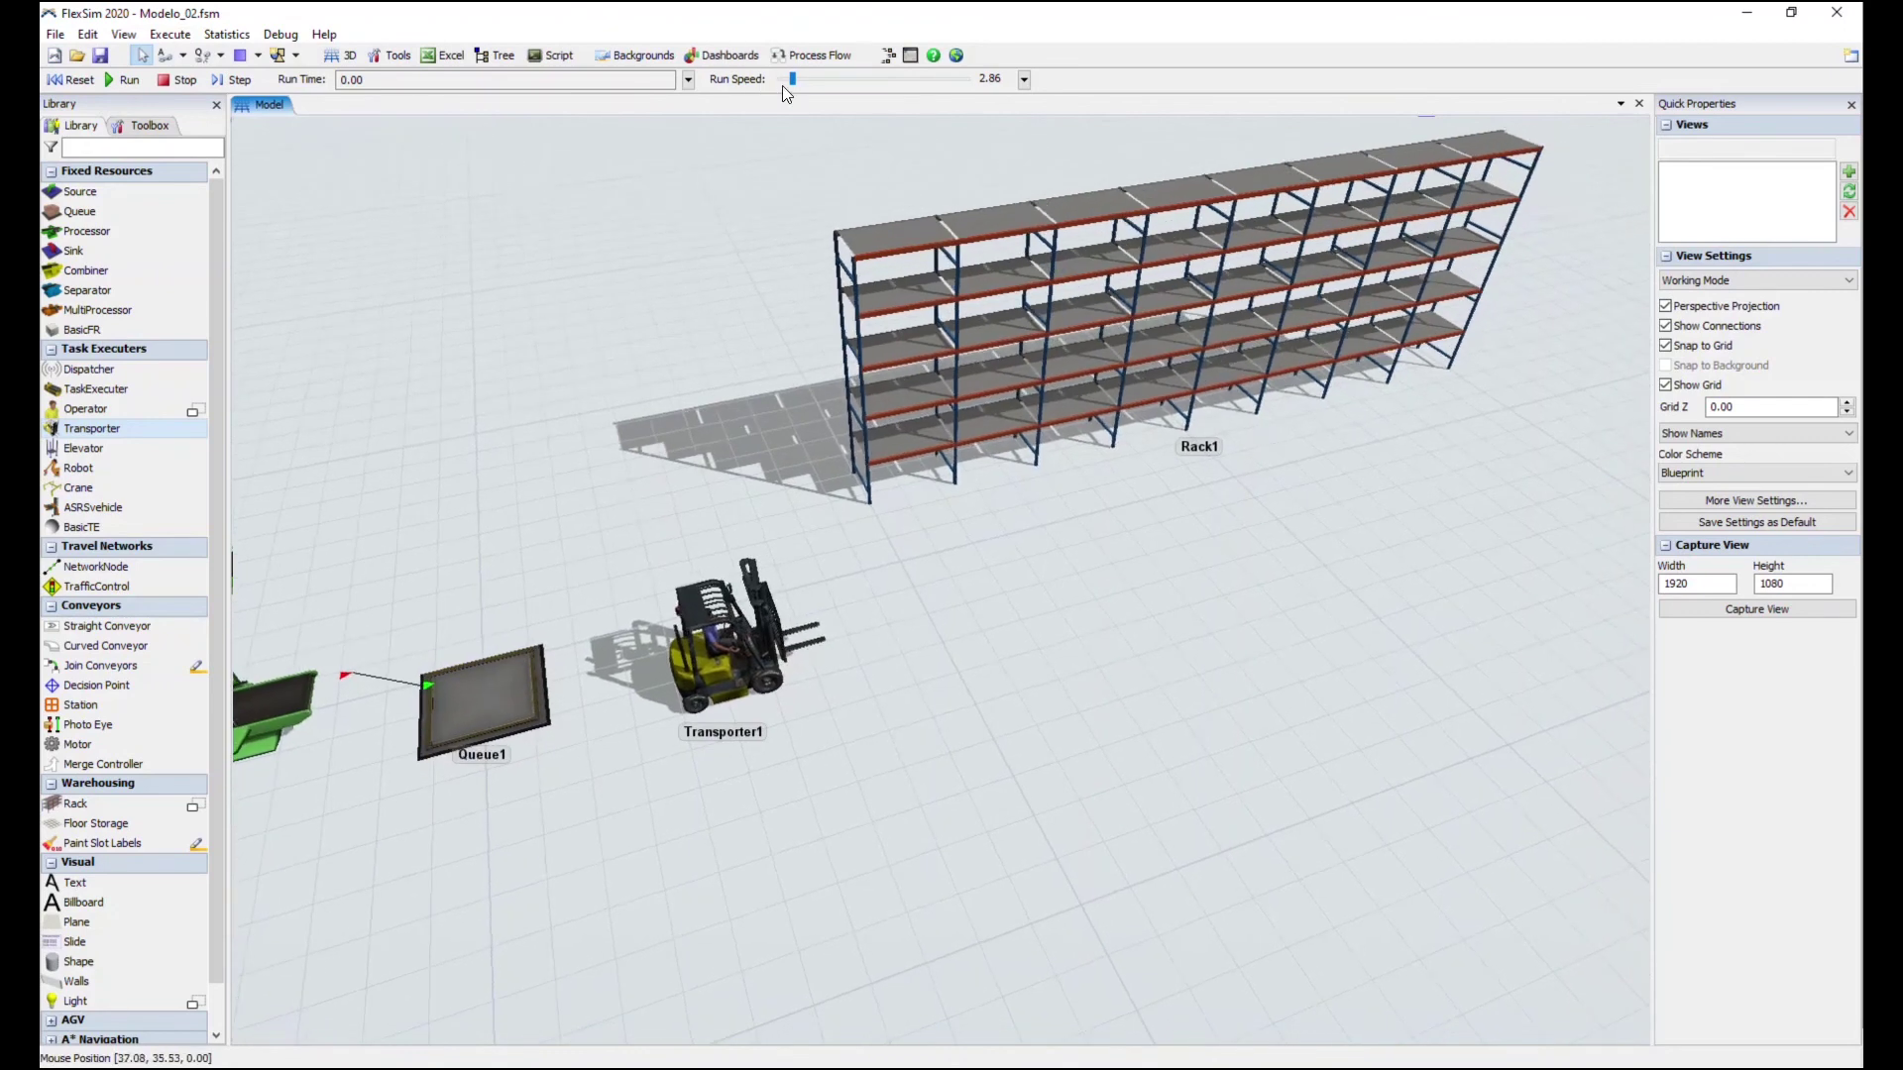
drag(794, 745, 764, 751)
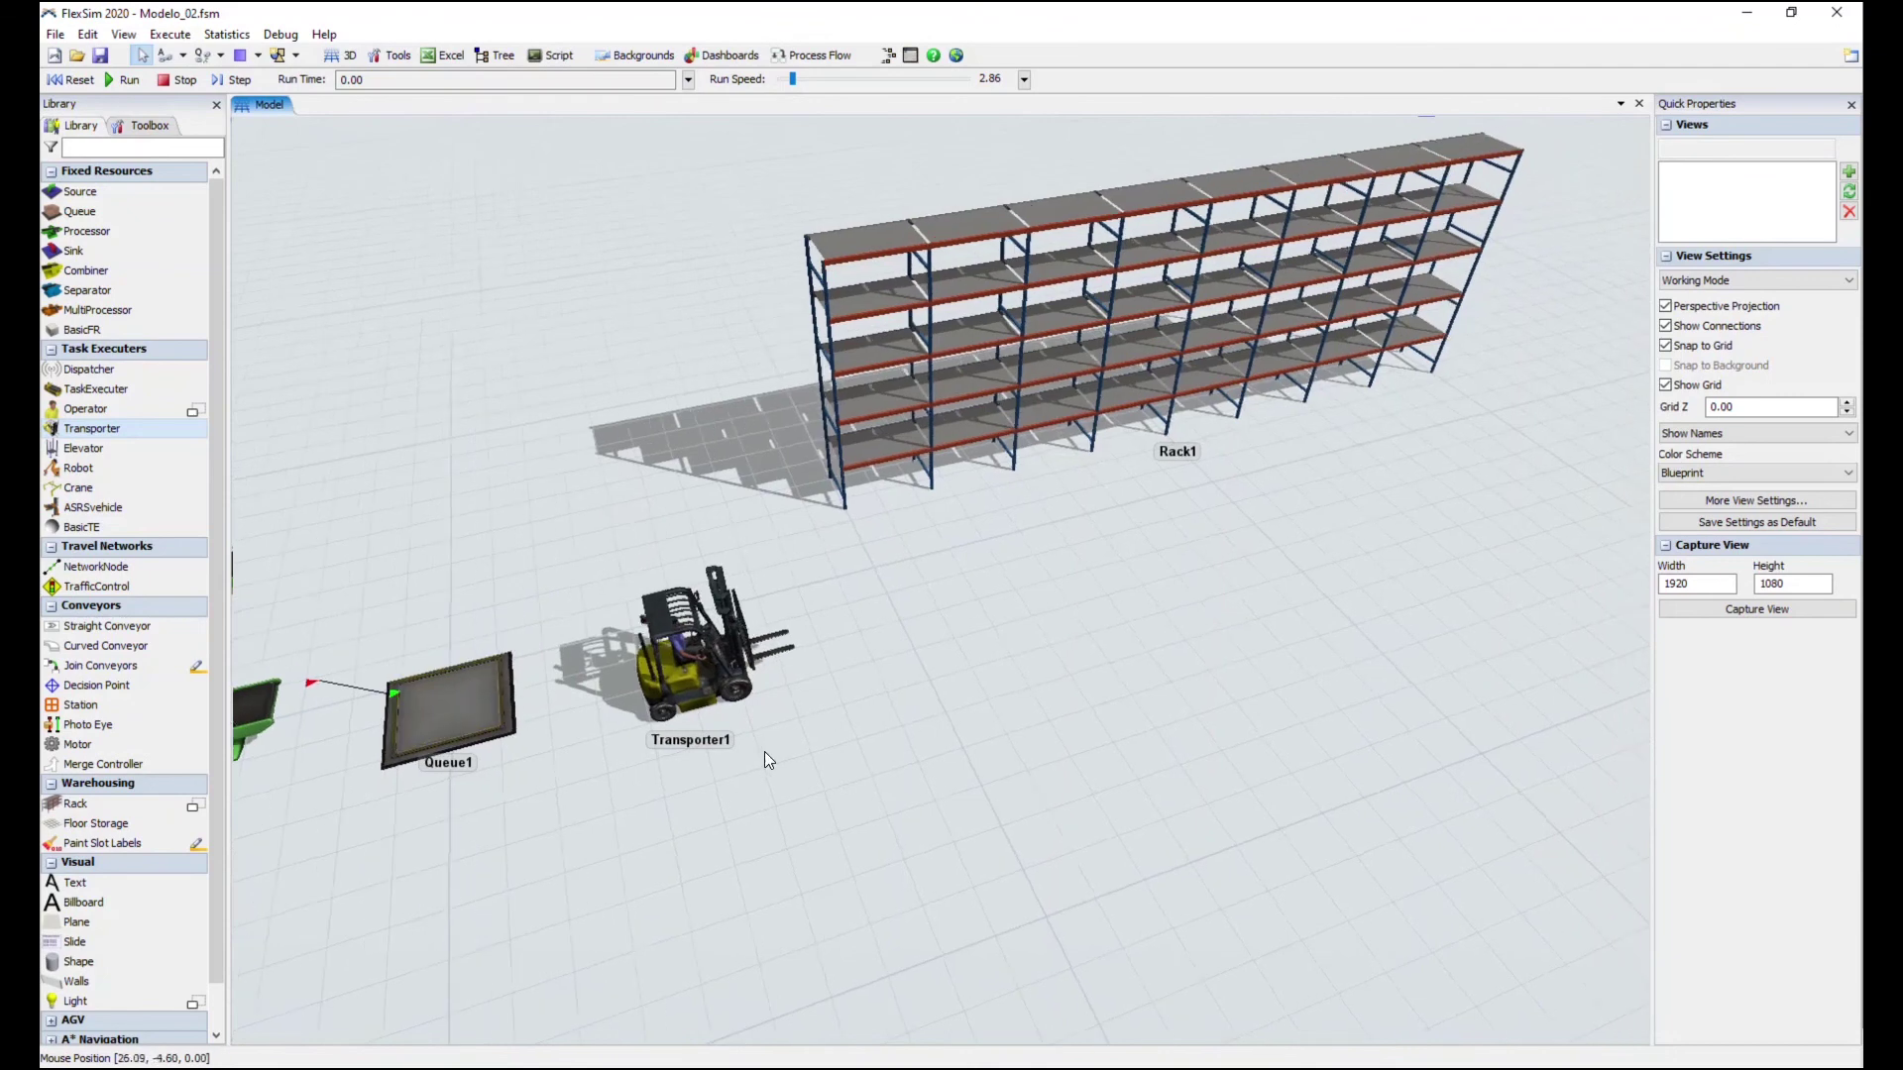
click(817, 57)
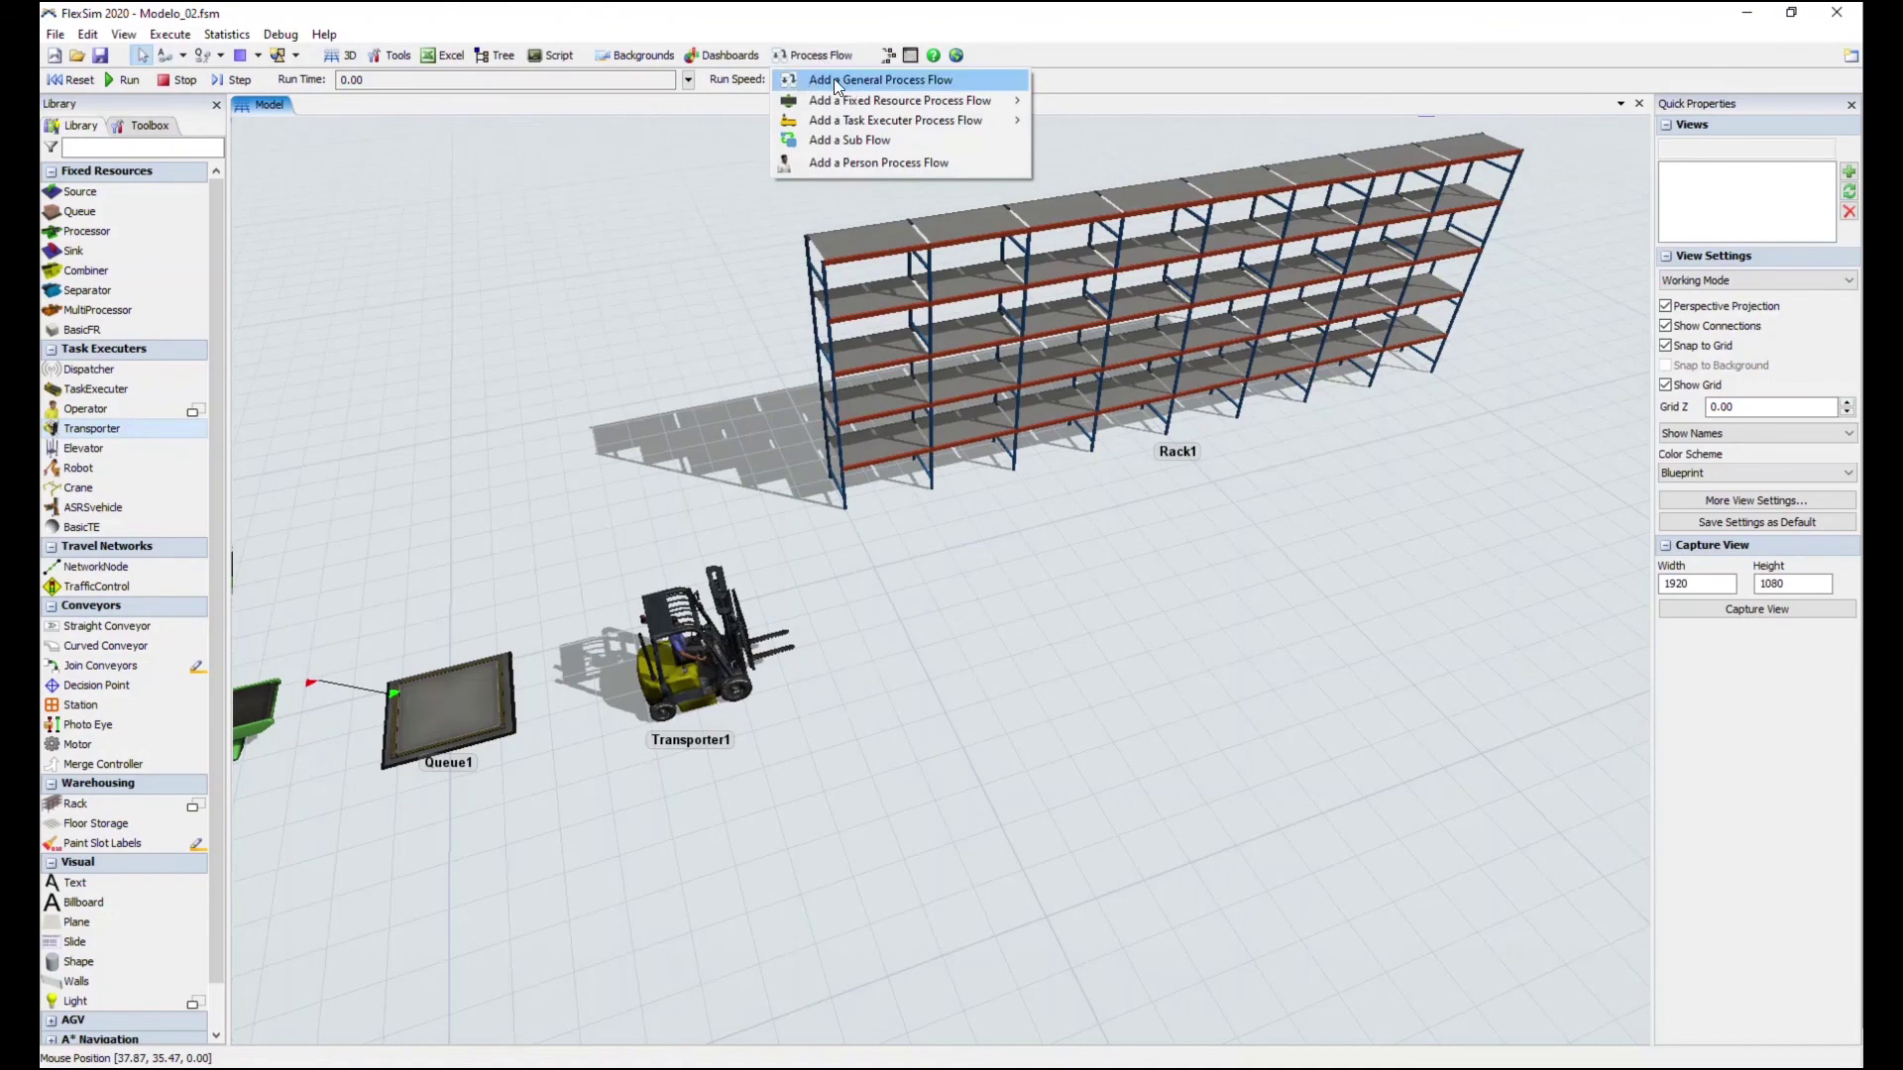
click(940, 89)
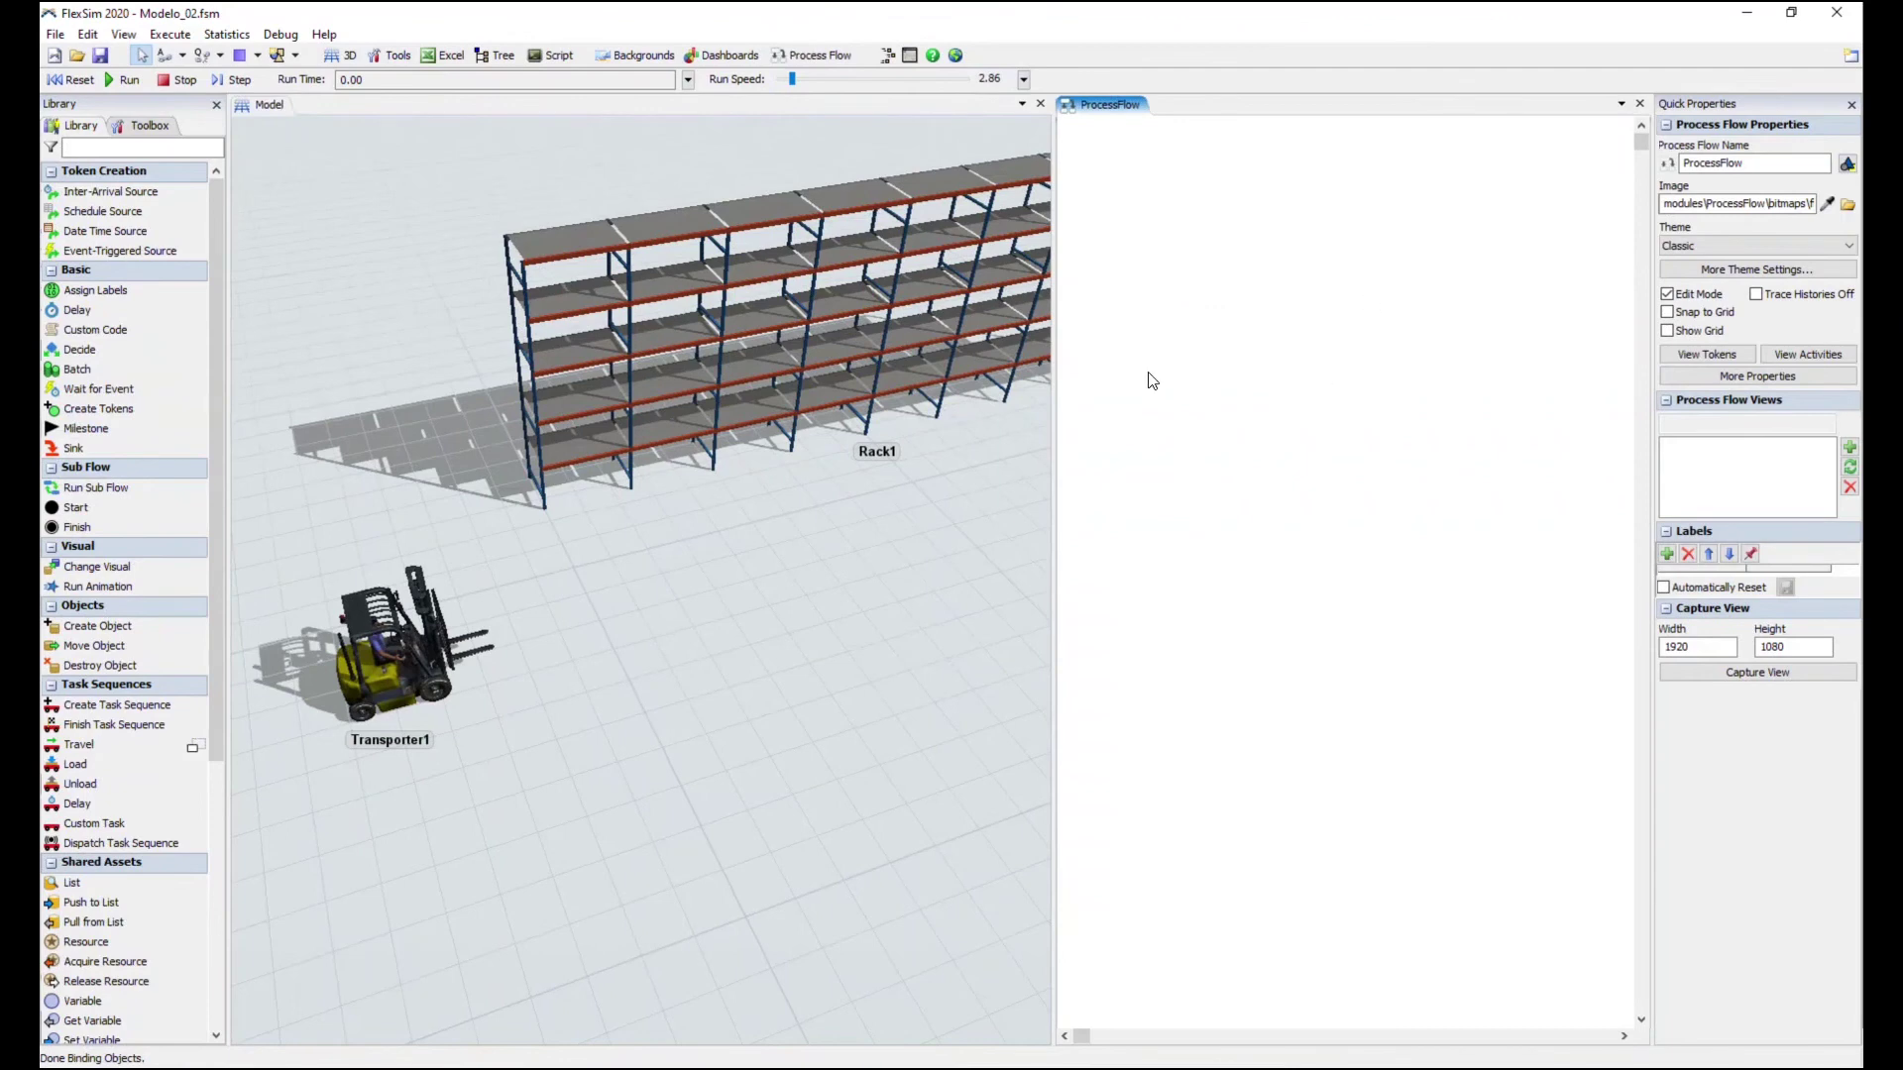
drag(1054, 304, 981, 307)
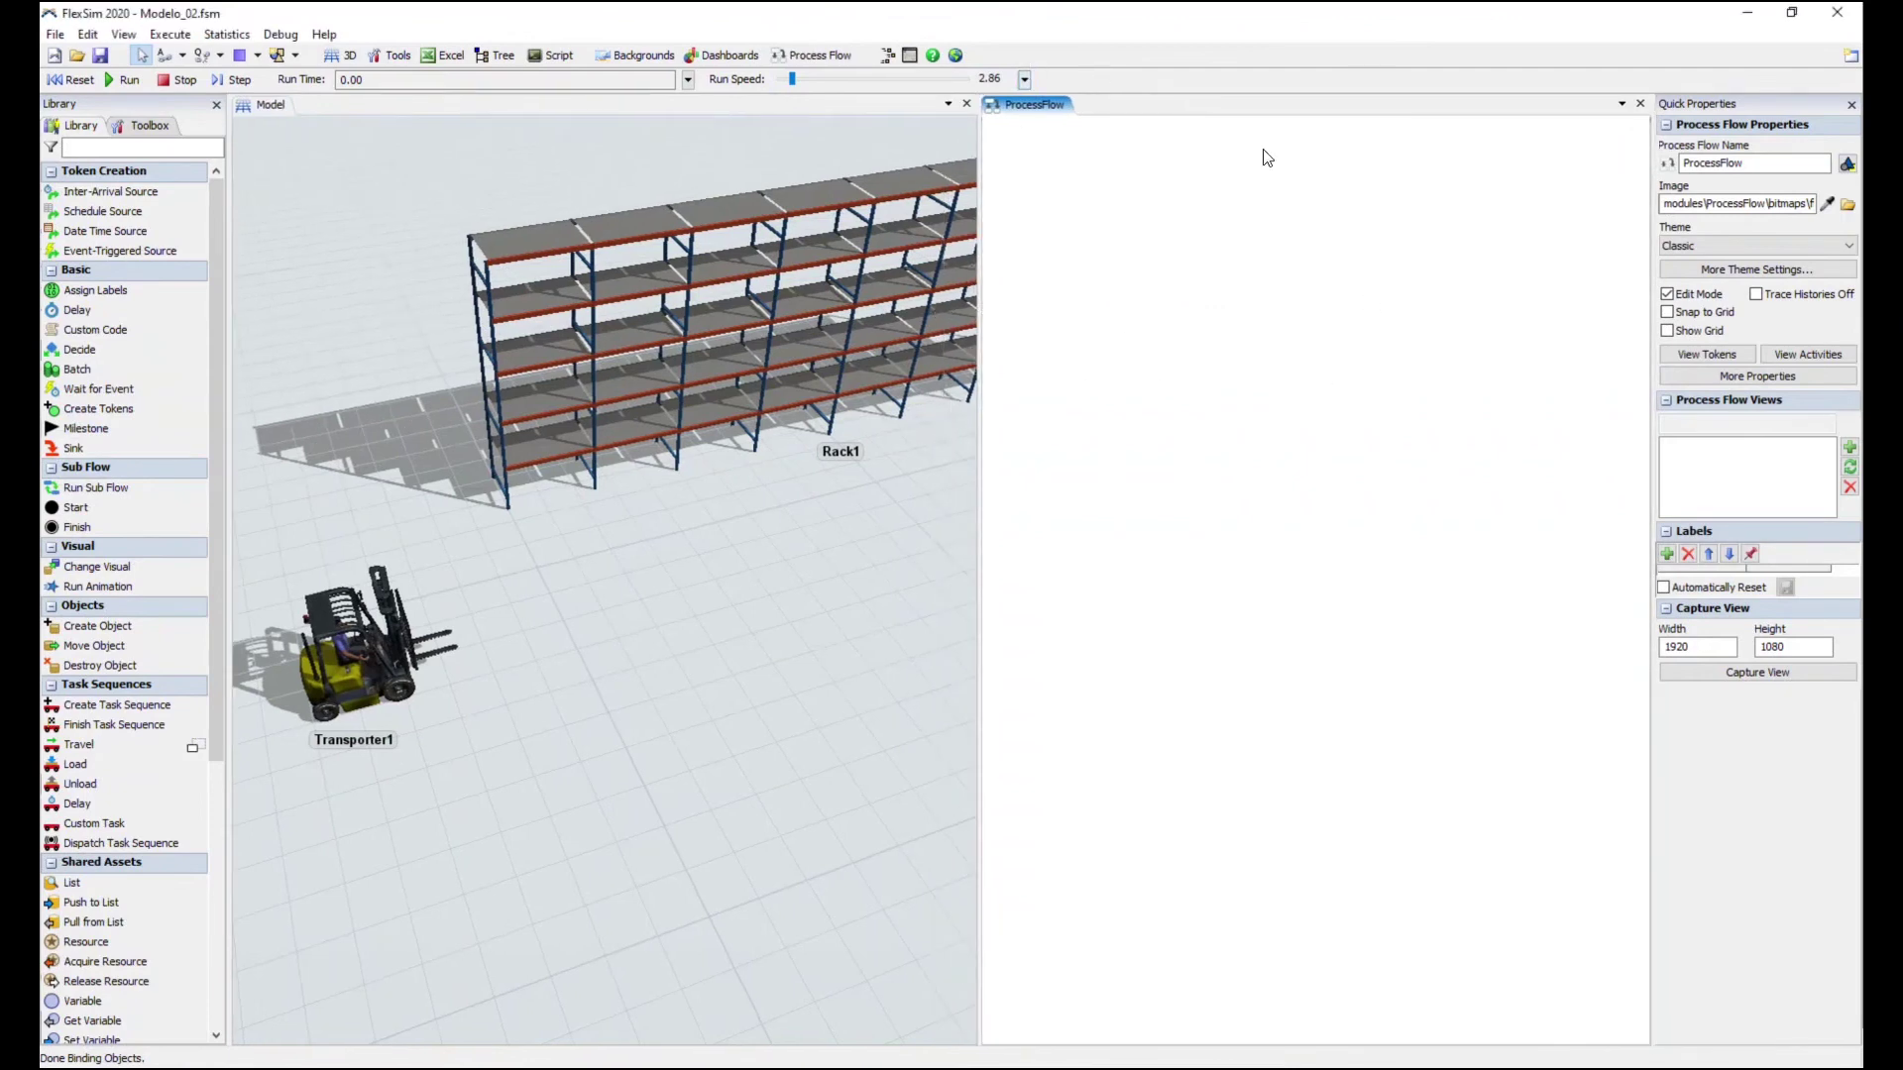
click(828, 55)
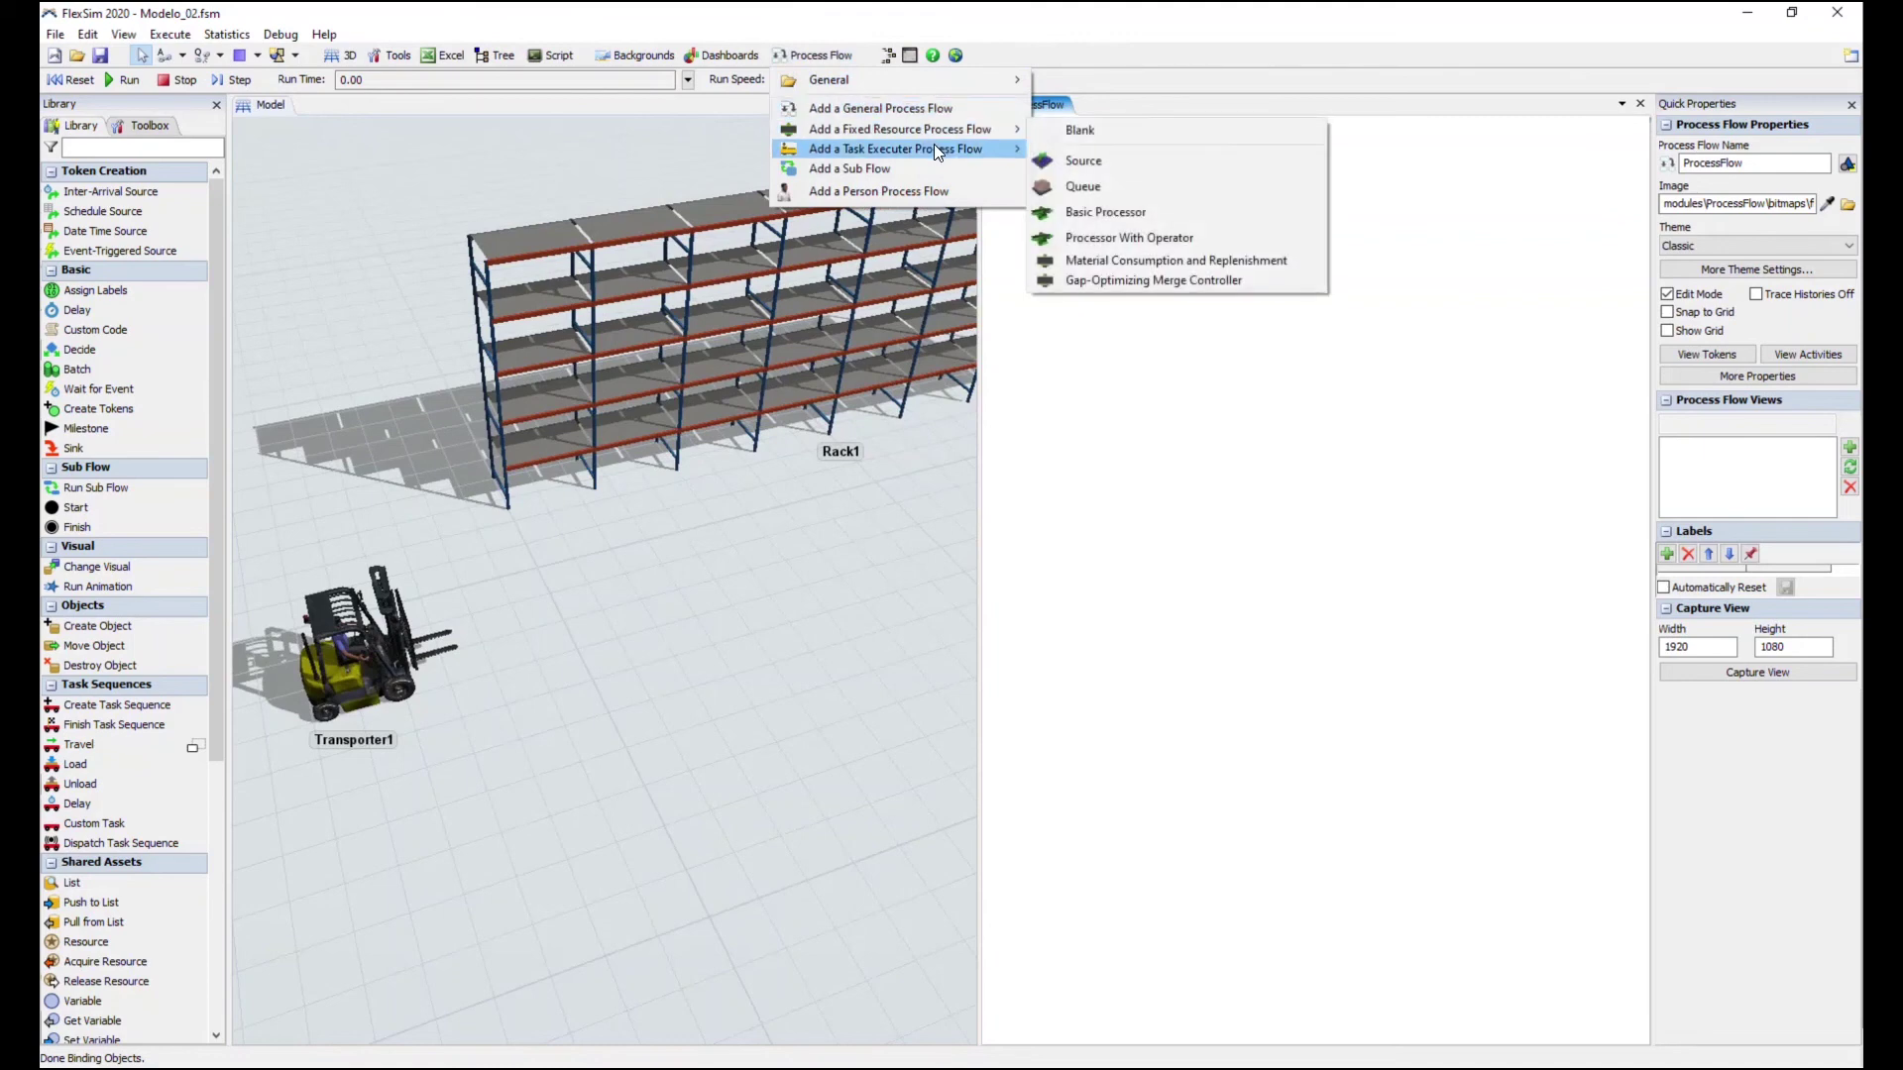
mouse_move(936, 151)
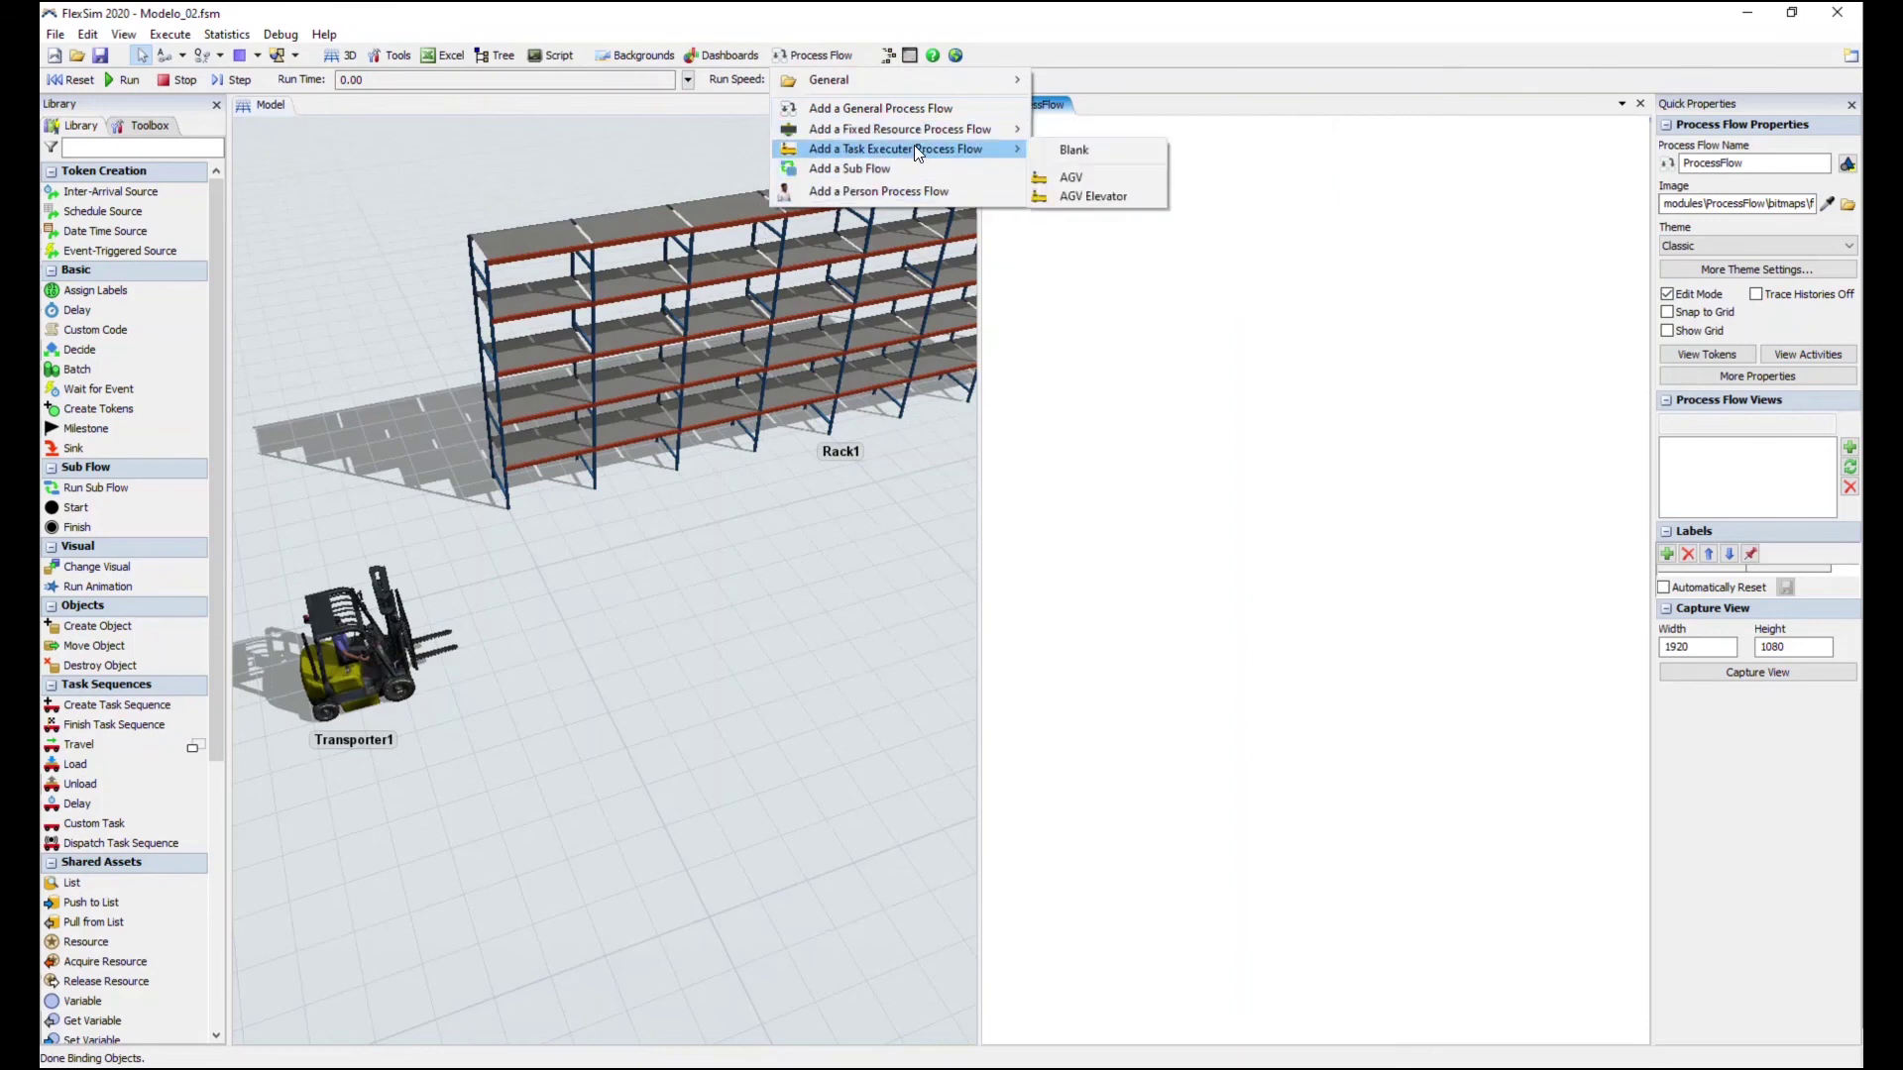
click(1308, 305)
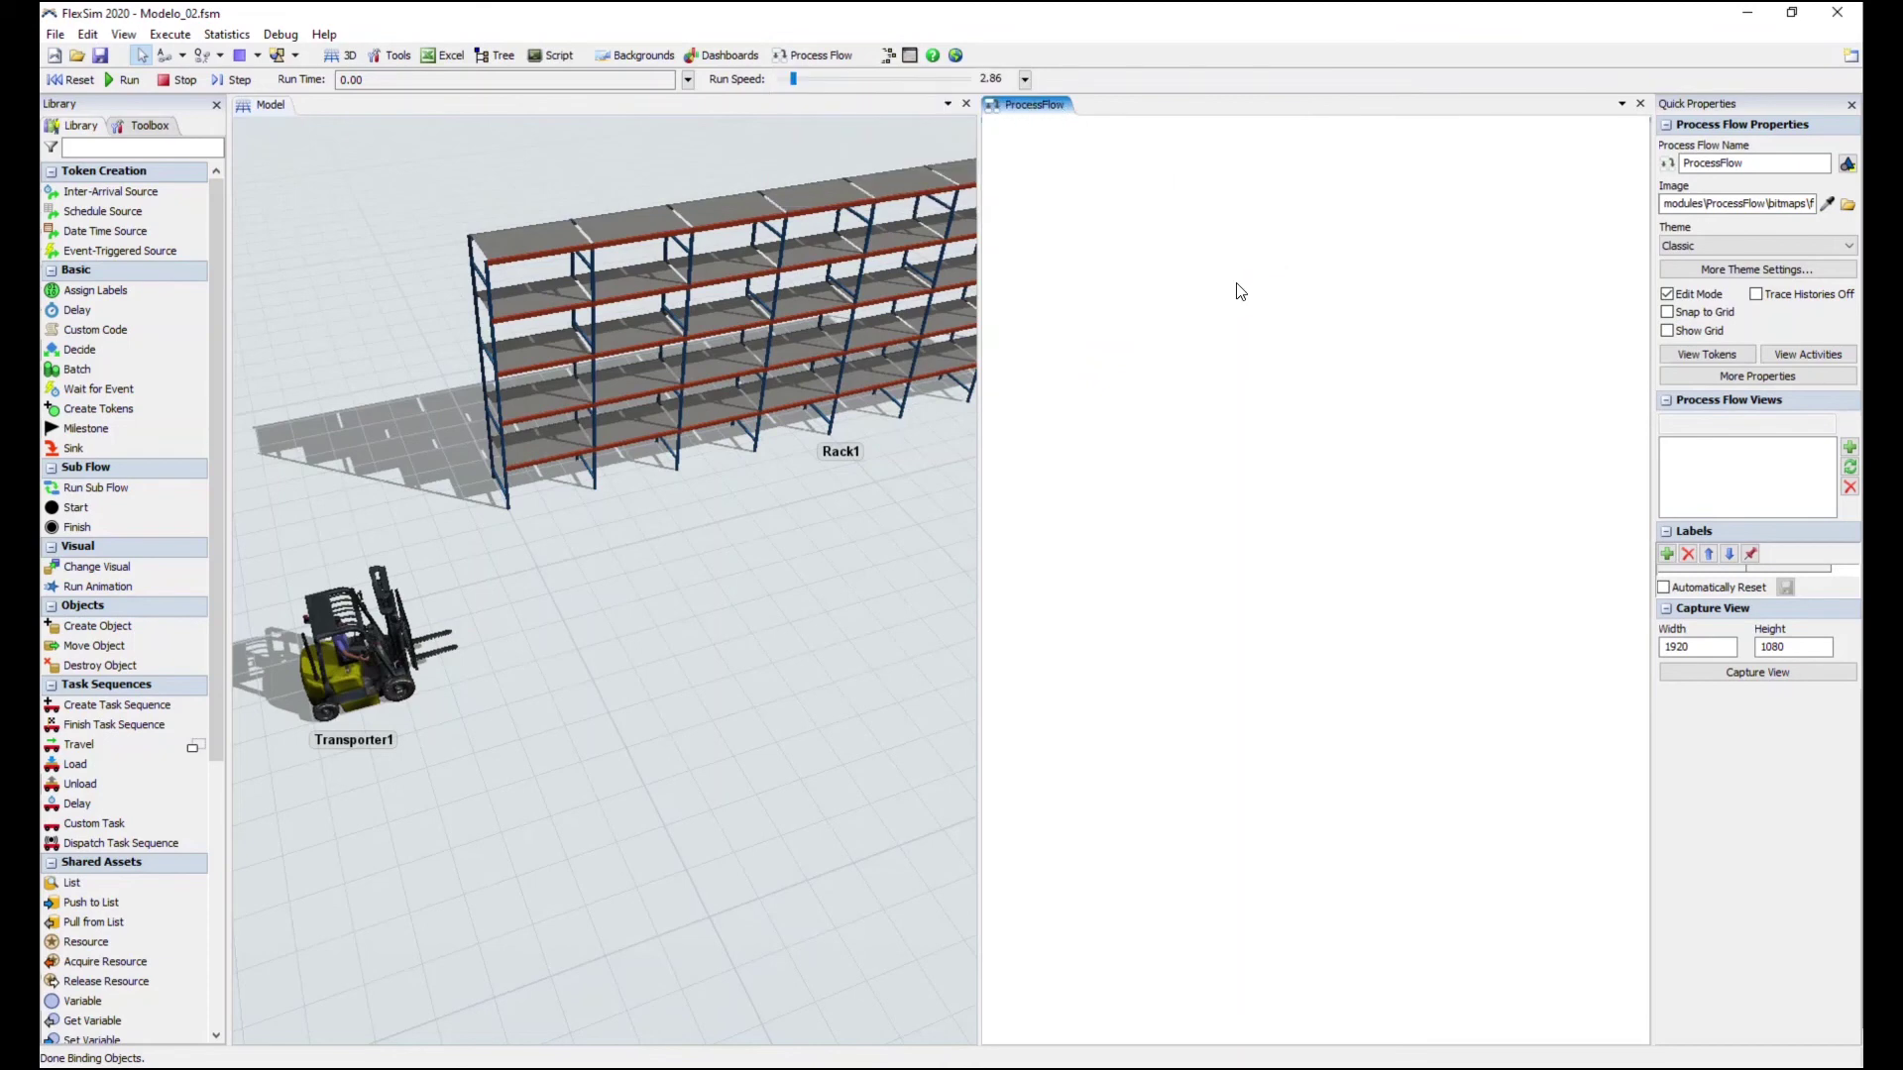
click(744, 510)
scroll(842, 524, down, 5)
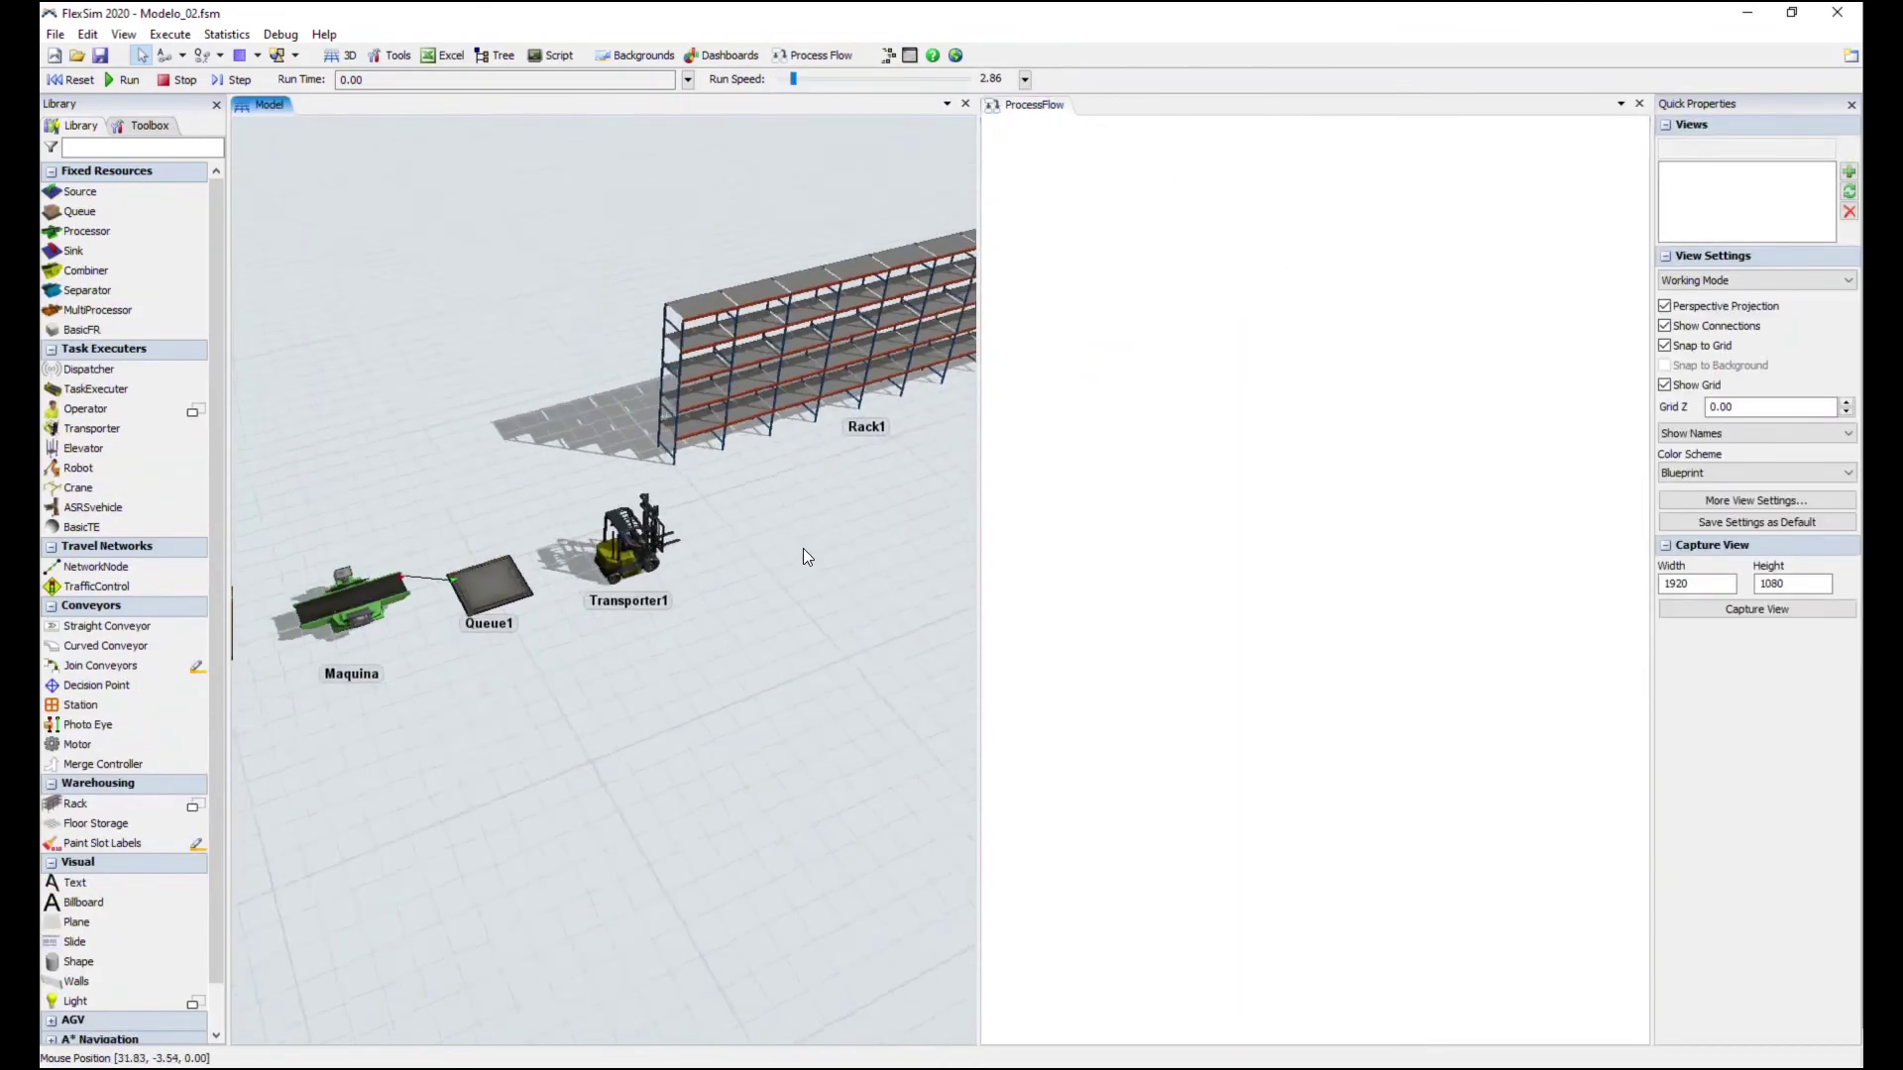
mouse_move(818, 549)
right_down()
mouse_move(745, 568)
mouse_move(788, 555)
mouse_move(805, 522)
right_up()
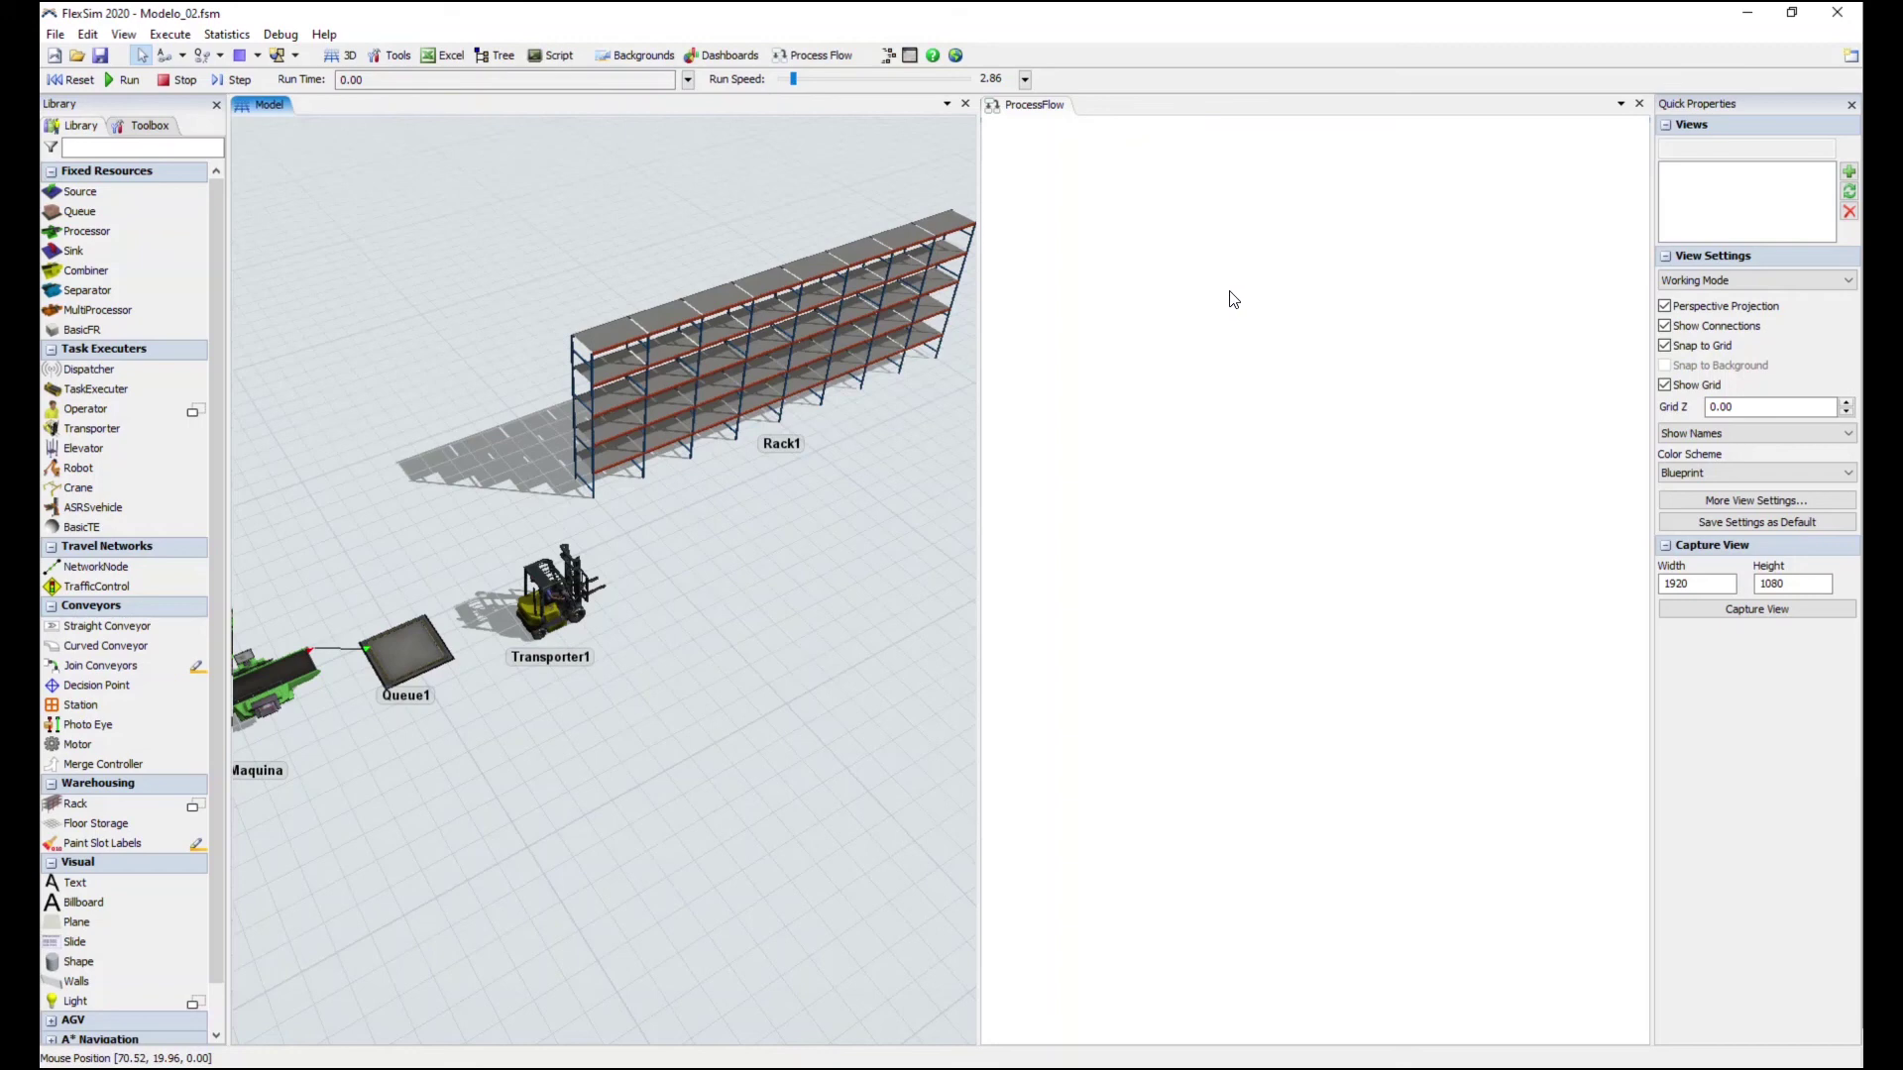
Place an Inter-Arrival Source activity in the process flow with a separate Delay activity below it
click(1202, 331)
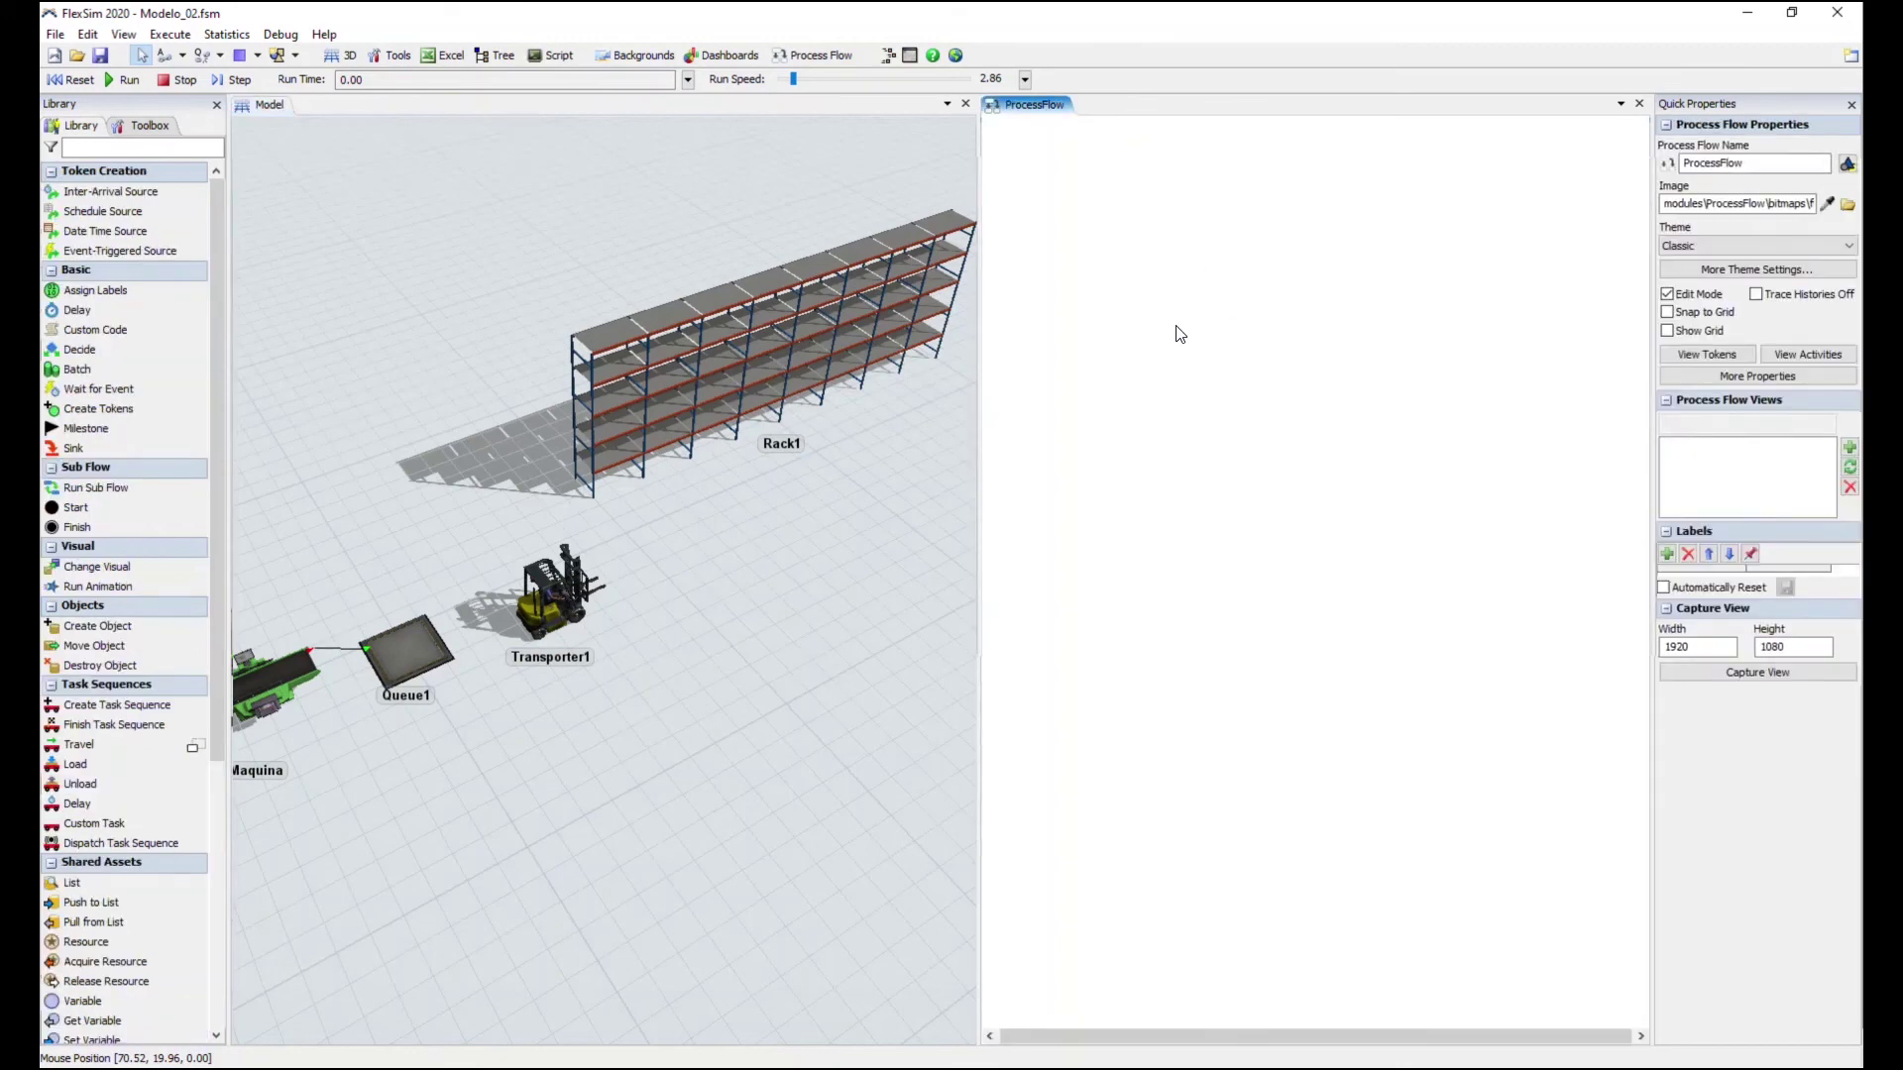
click(793, 298)
click(109, 191)
click(1110, 211)
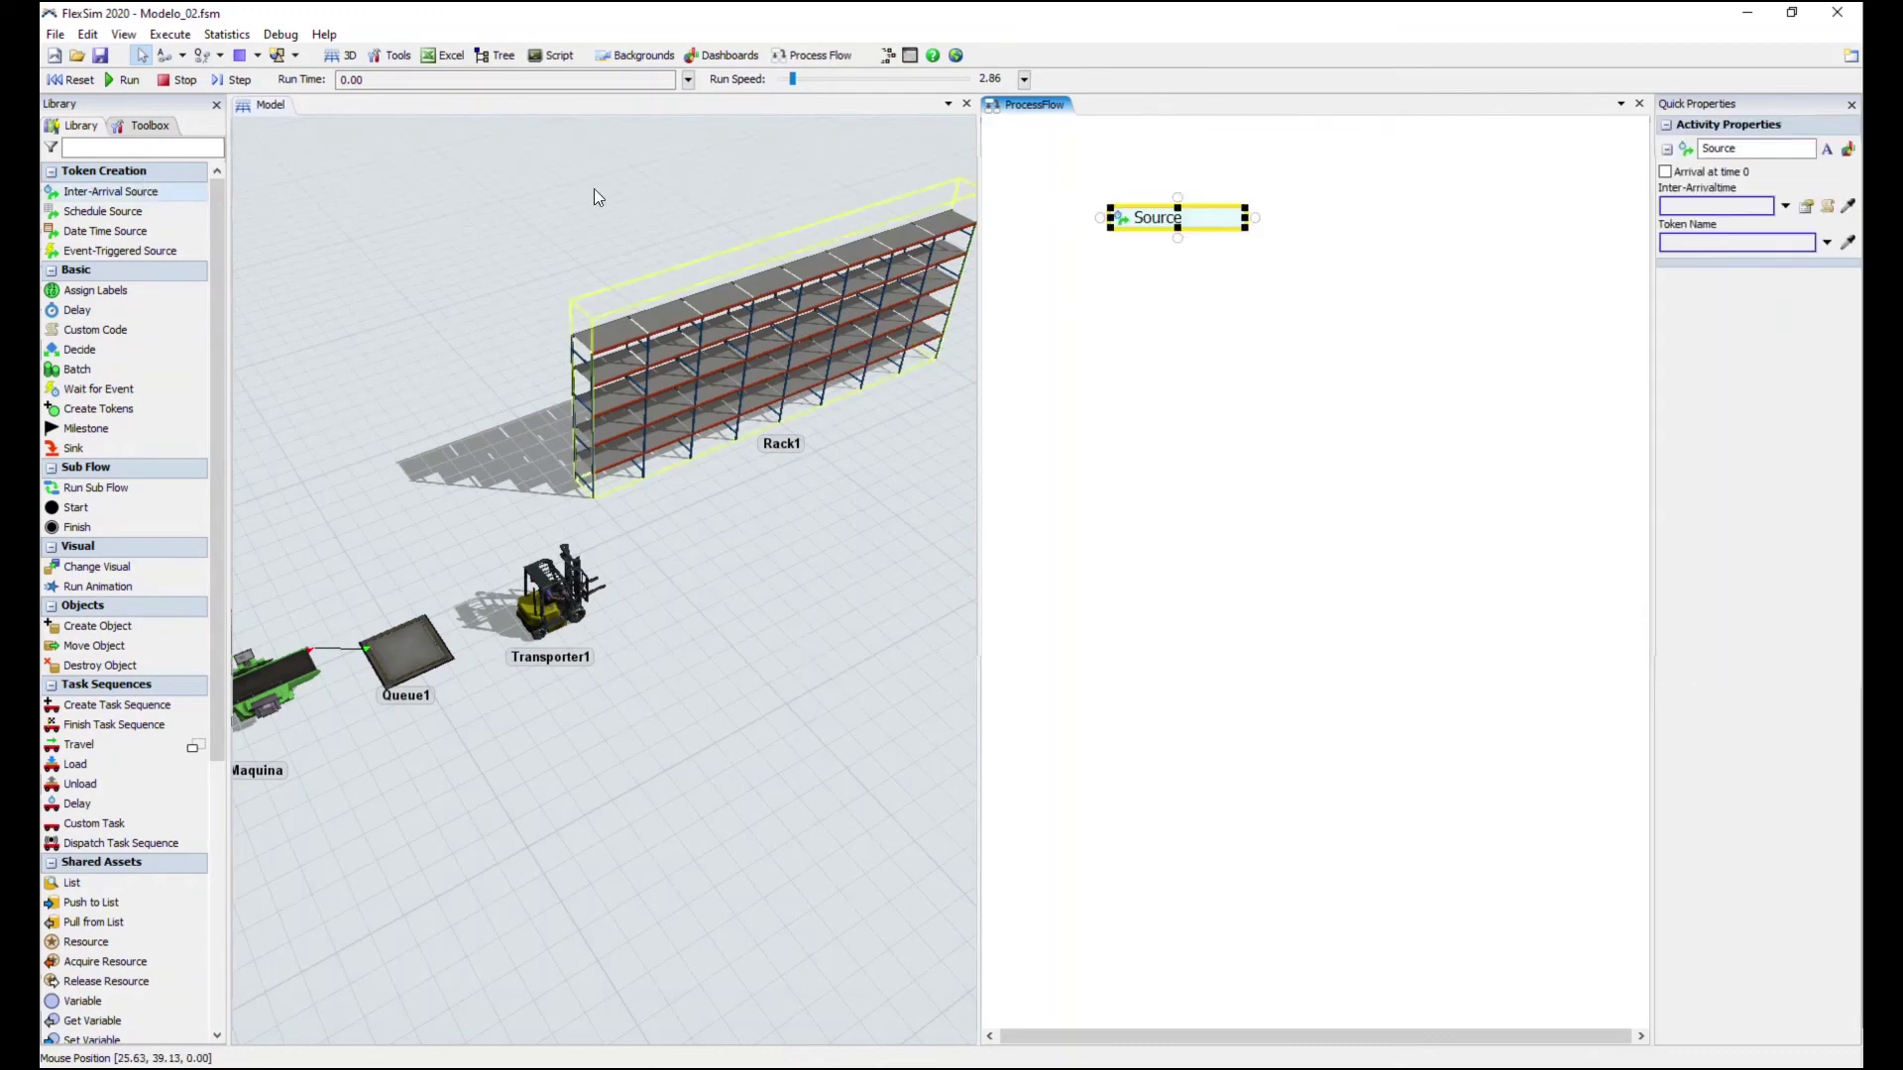
click(79, 310)
click(1120, 296)
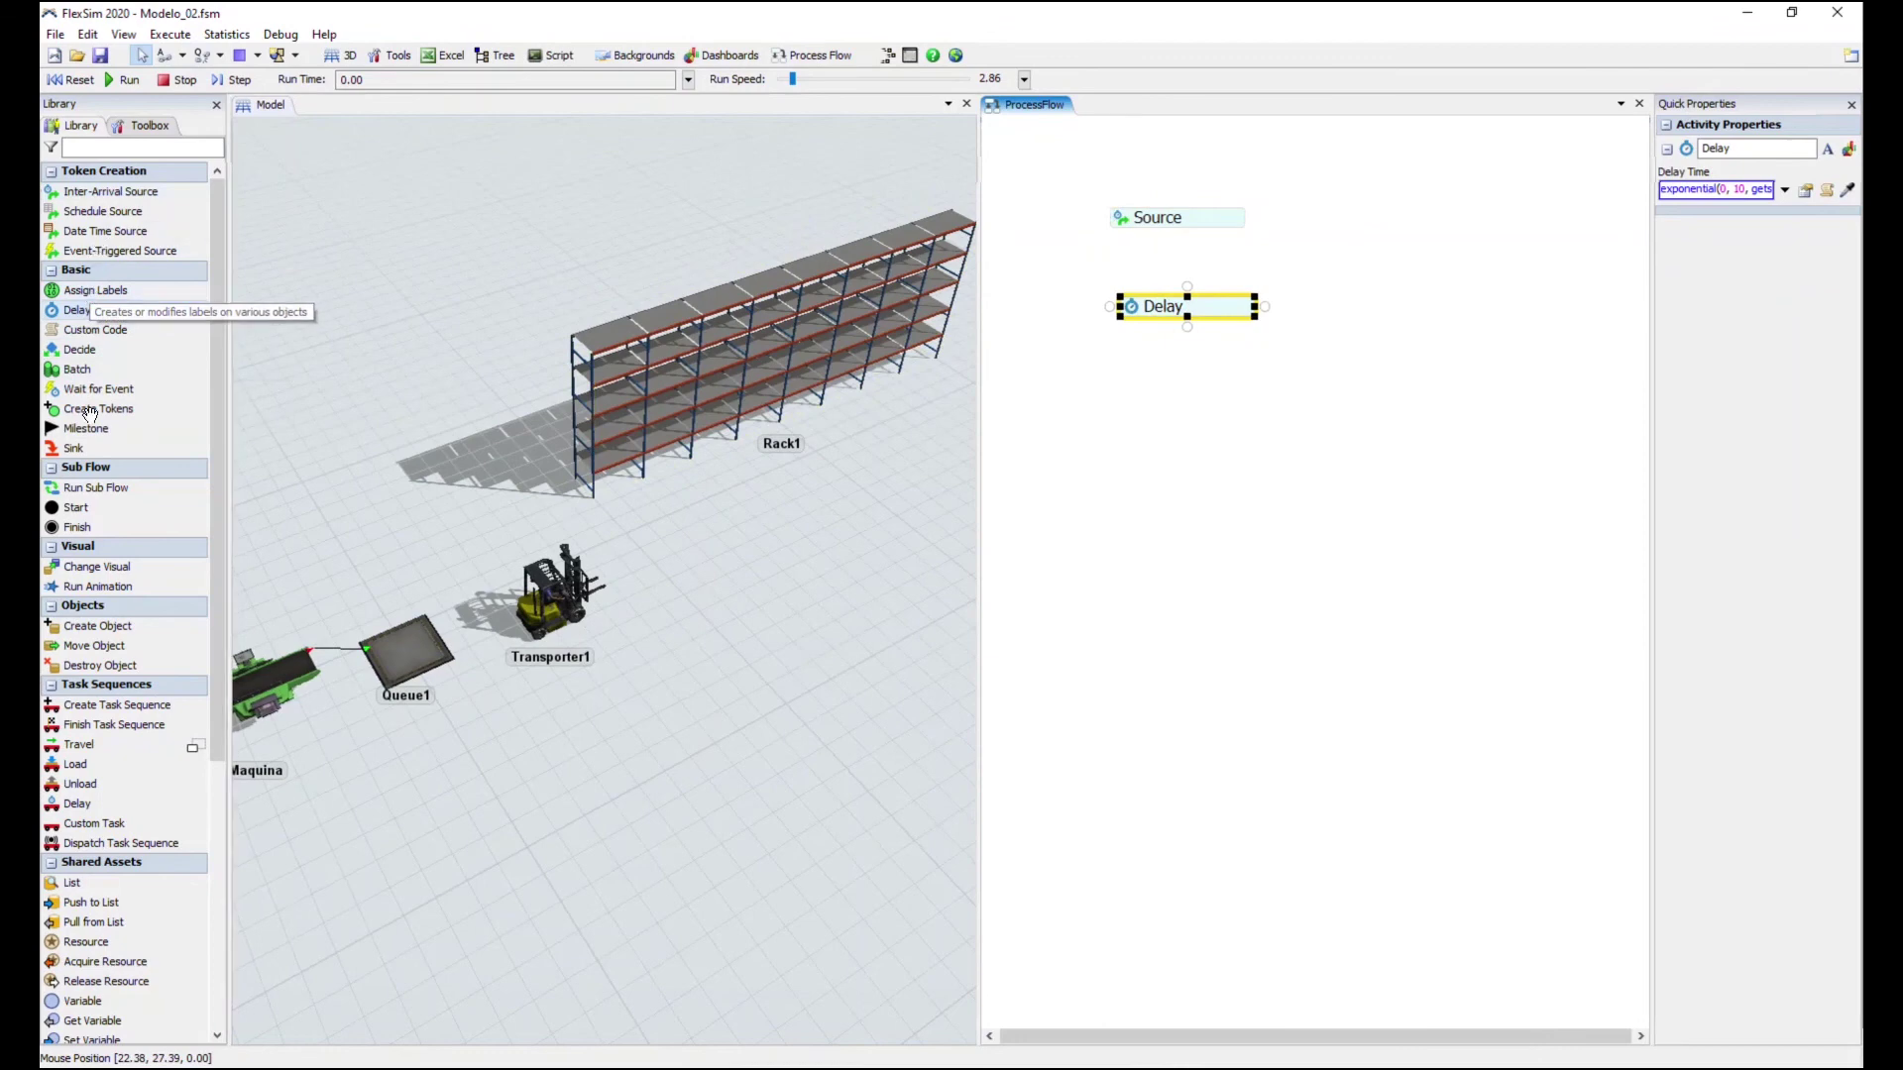
Add a Sink activity beneath the Delay and line up the Source and Sink with it in the process flow
click(1112, 378)
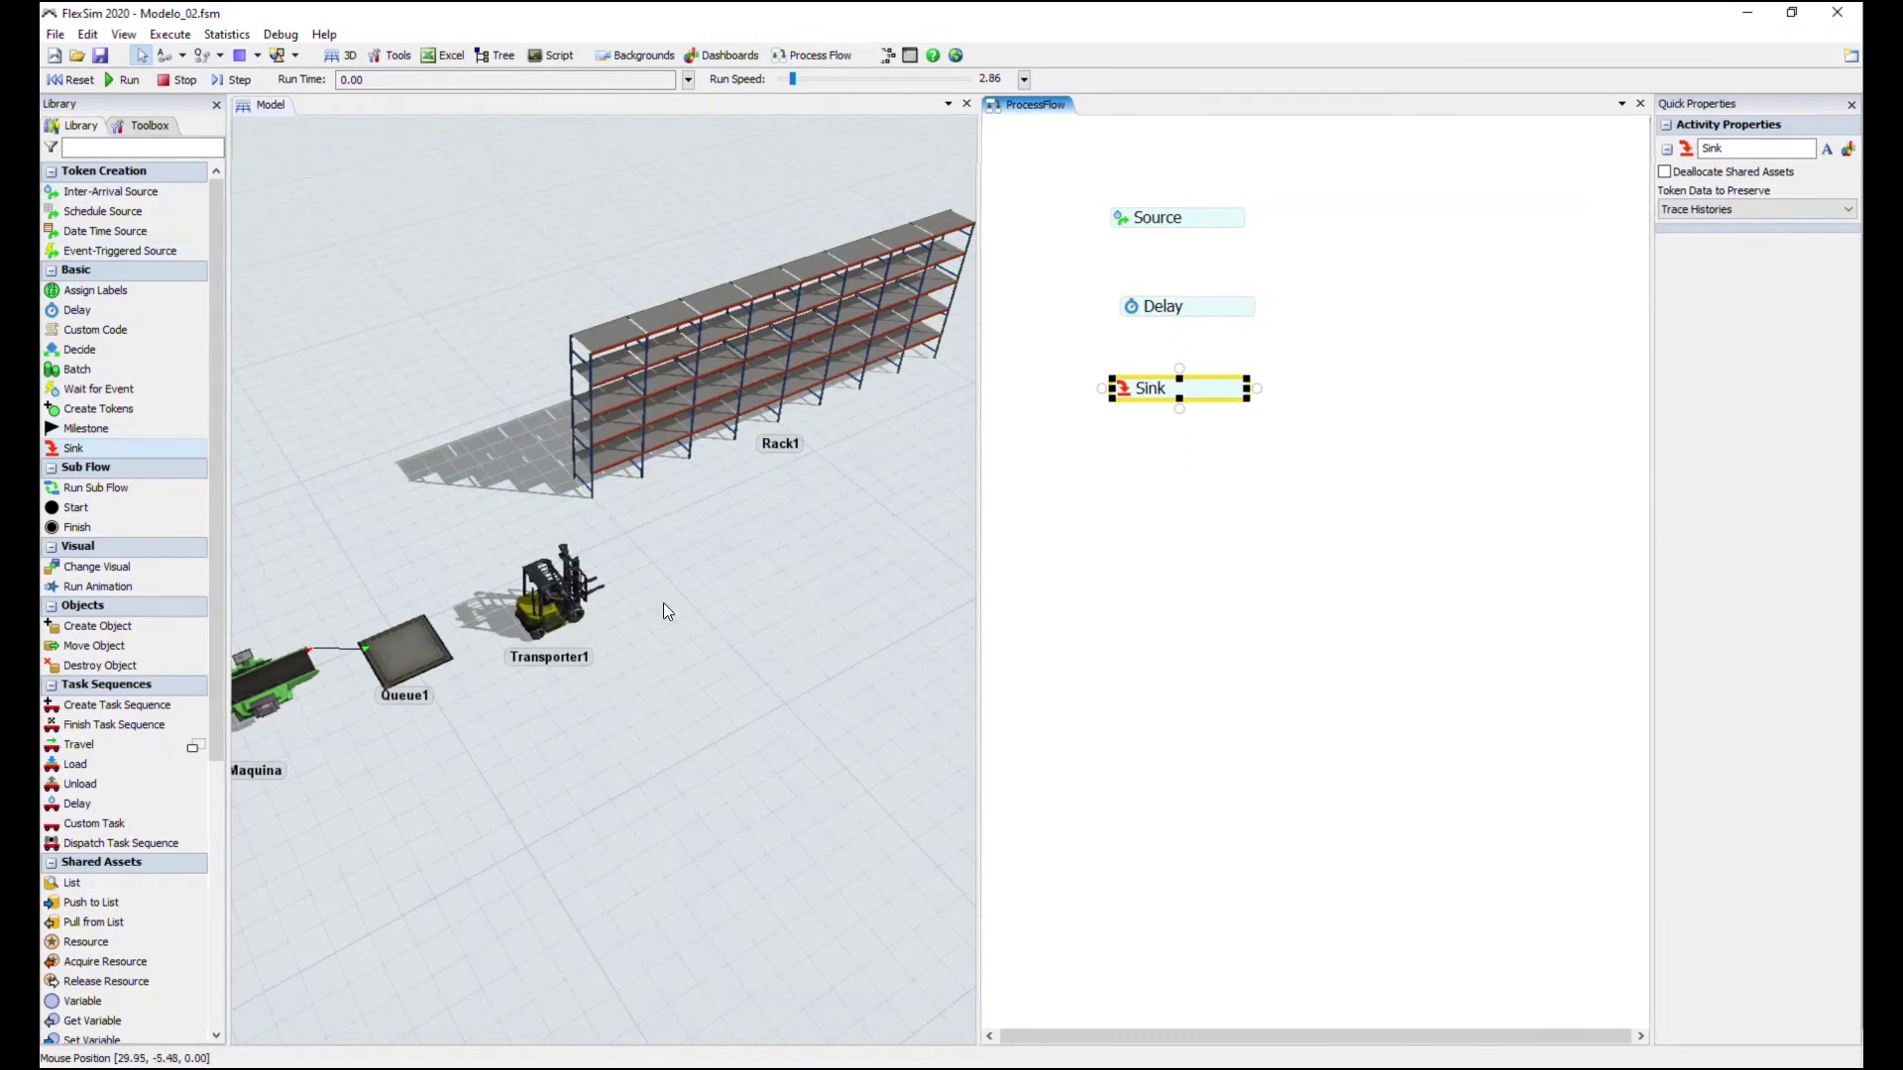
click(1135, 529)
drag(1197, 220, 1217, 259)
drag(1209, 390, 1209, 383)
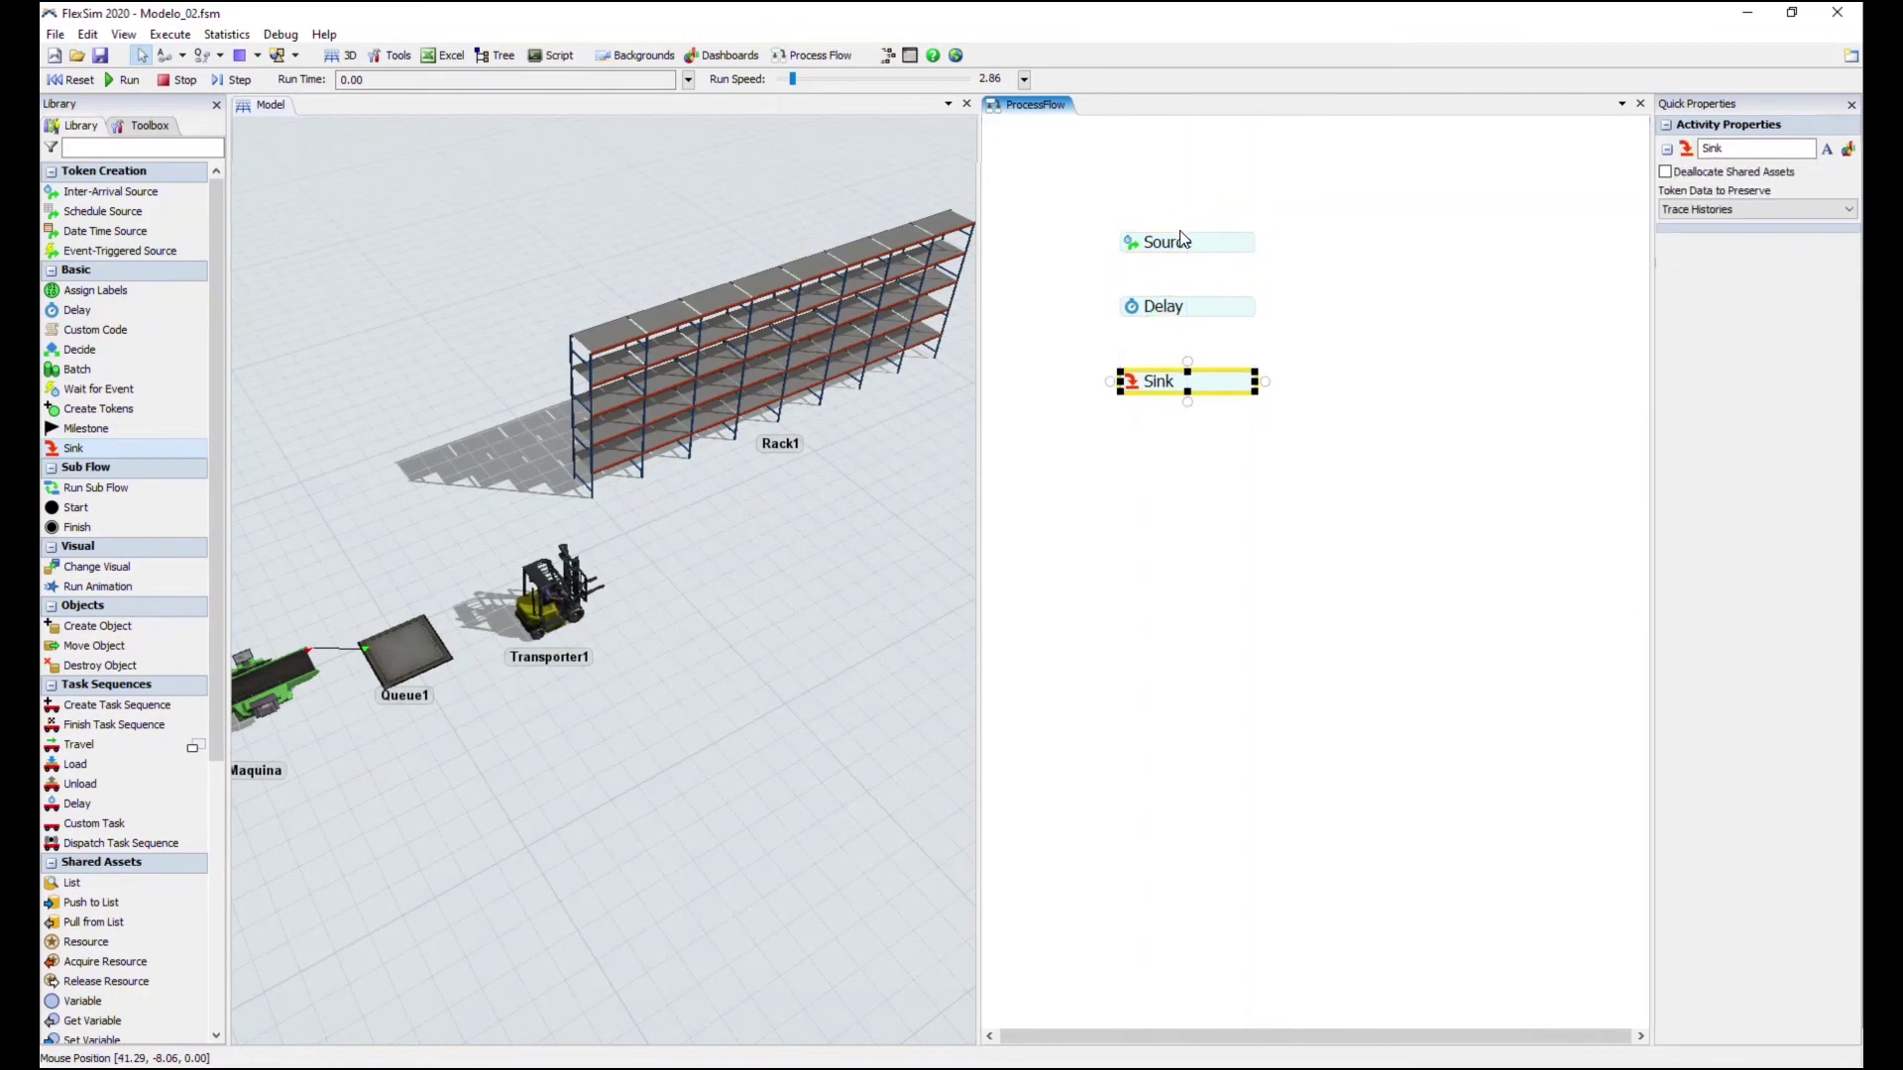
click(1214, 253)
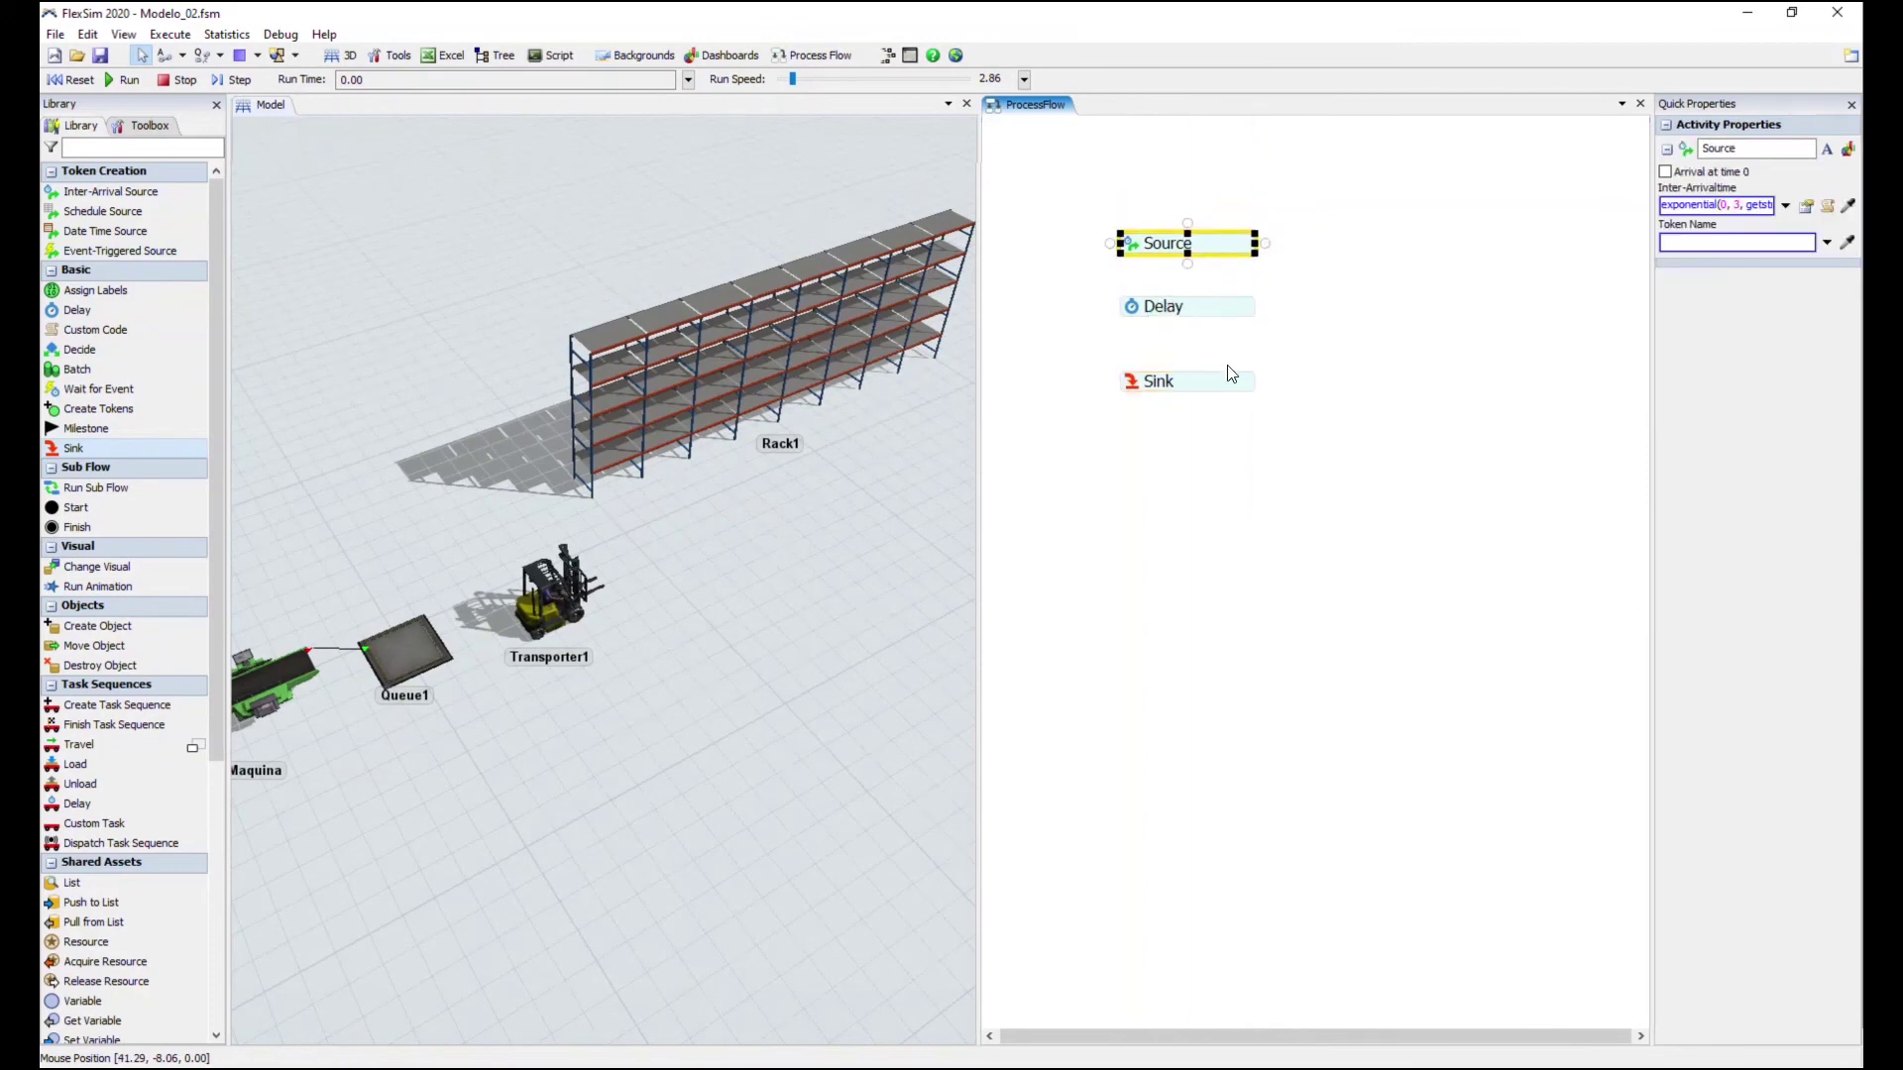
click(1374, 354)
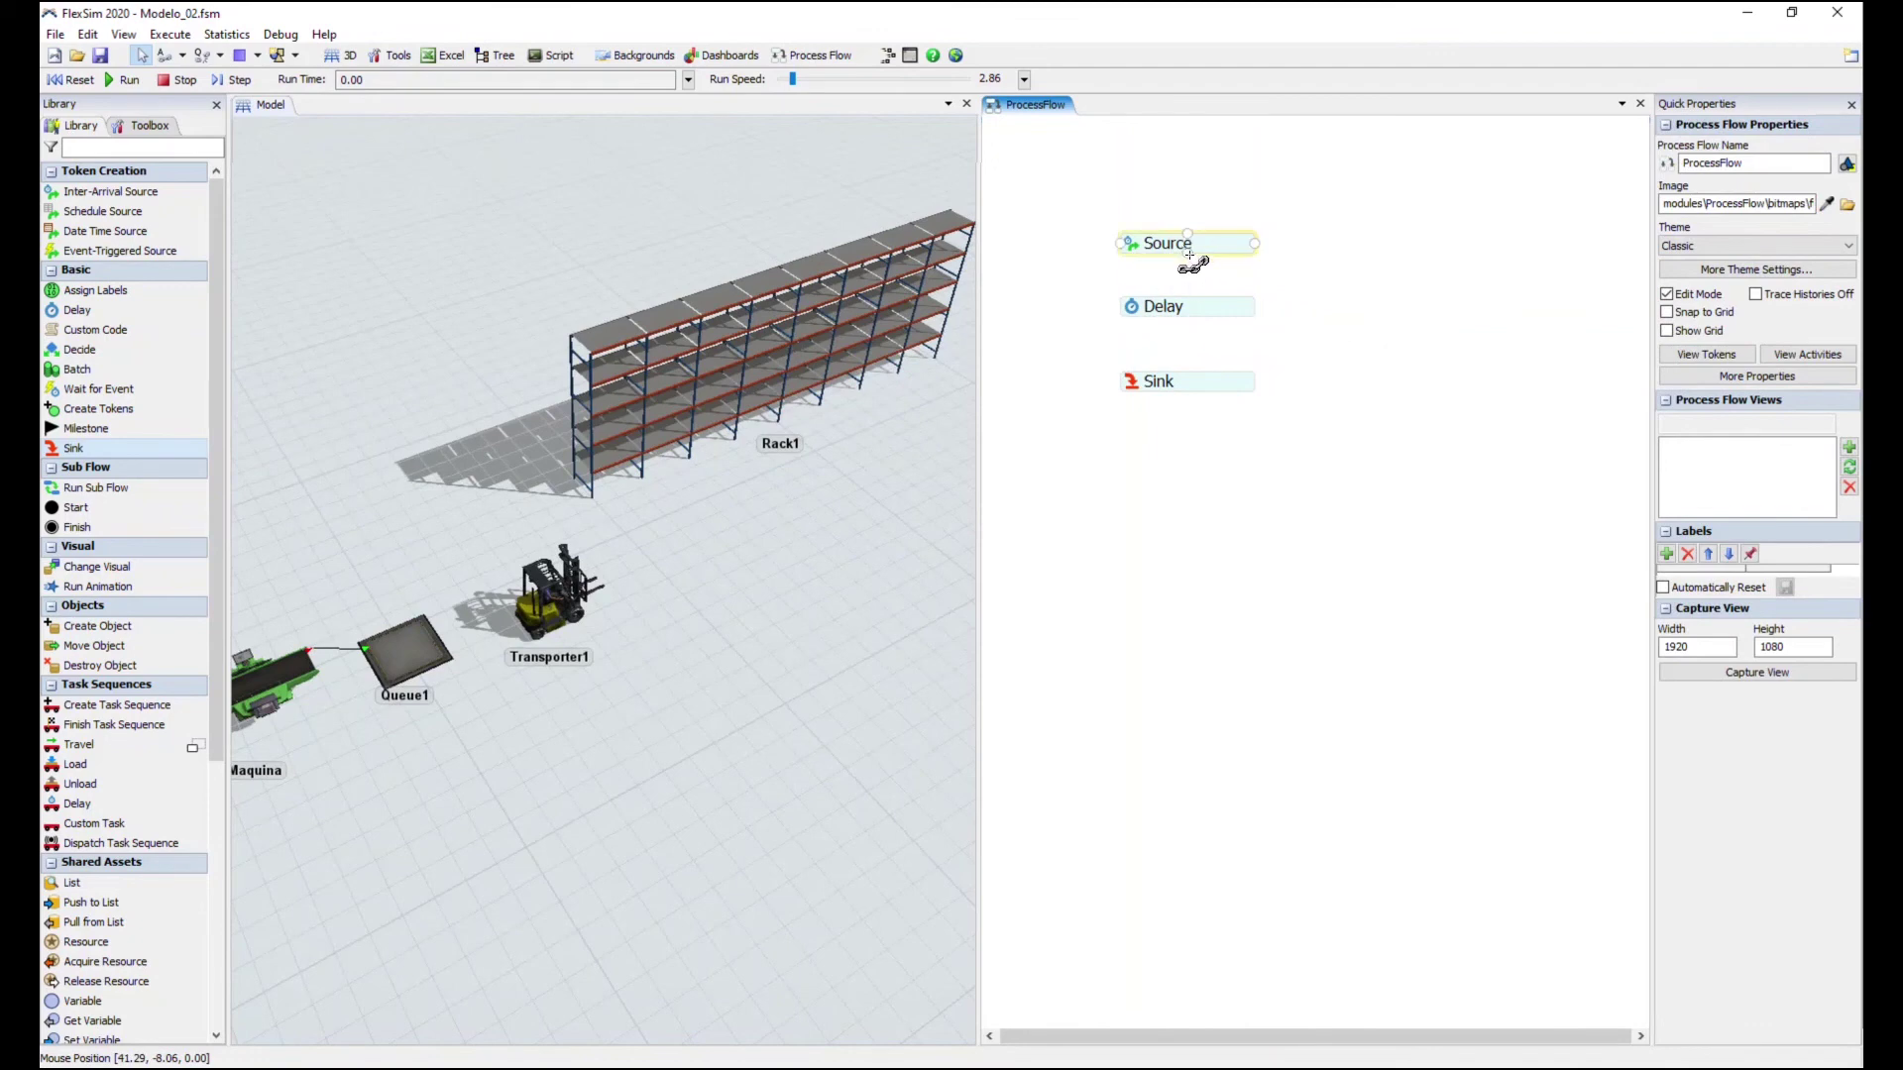
Connect the Source activity to the Delay and snap the Sink directly onto the underside of the Delay block
drag(1191, 257, 1202, 305)
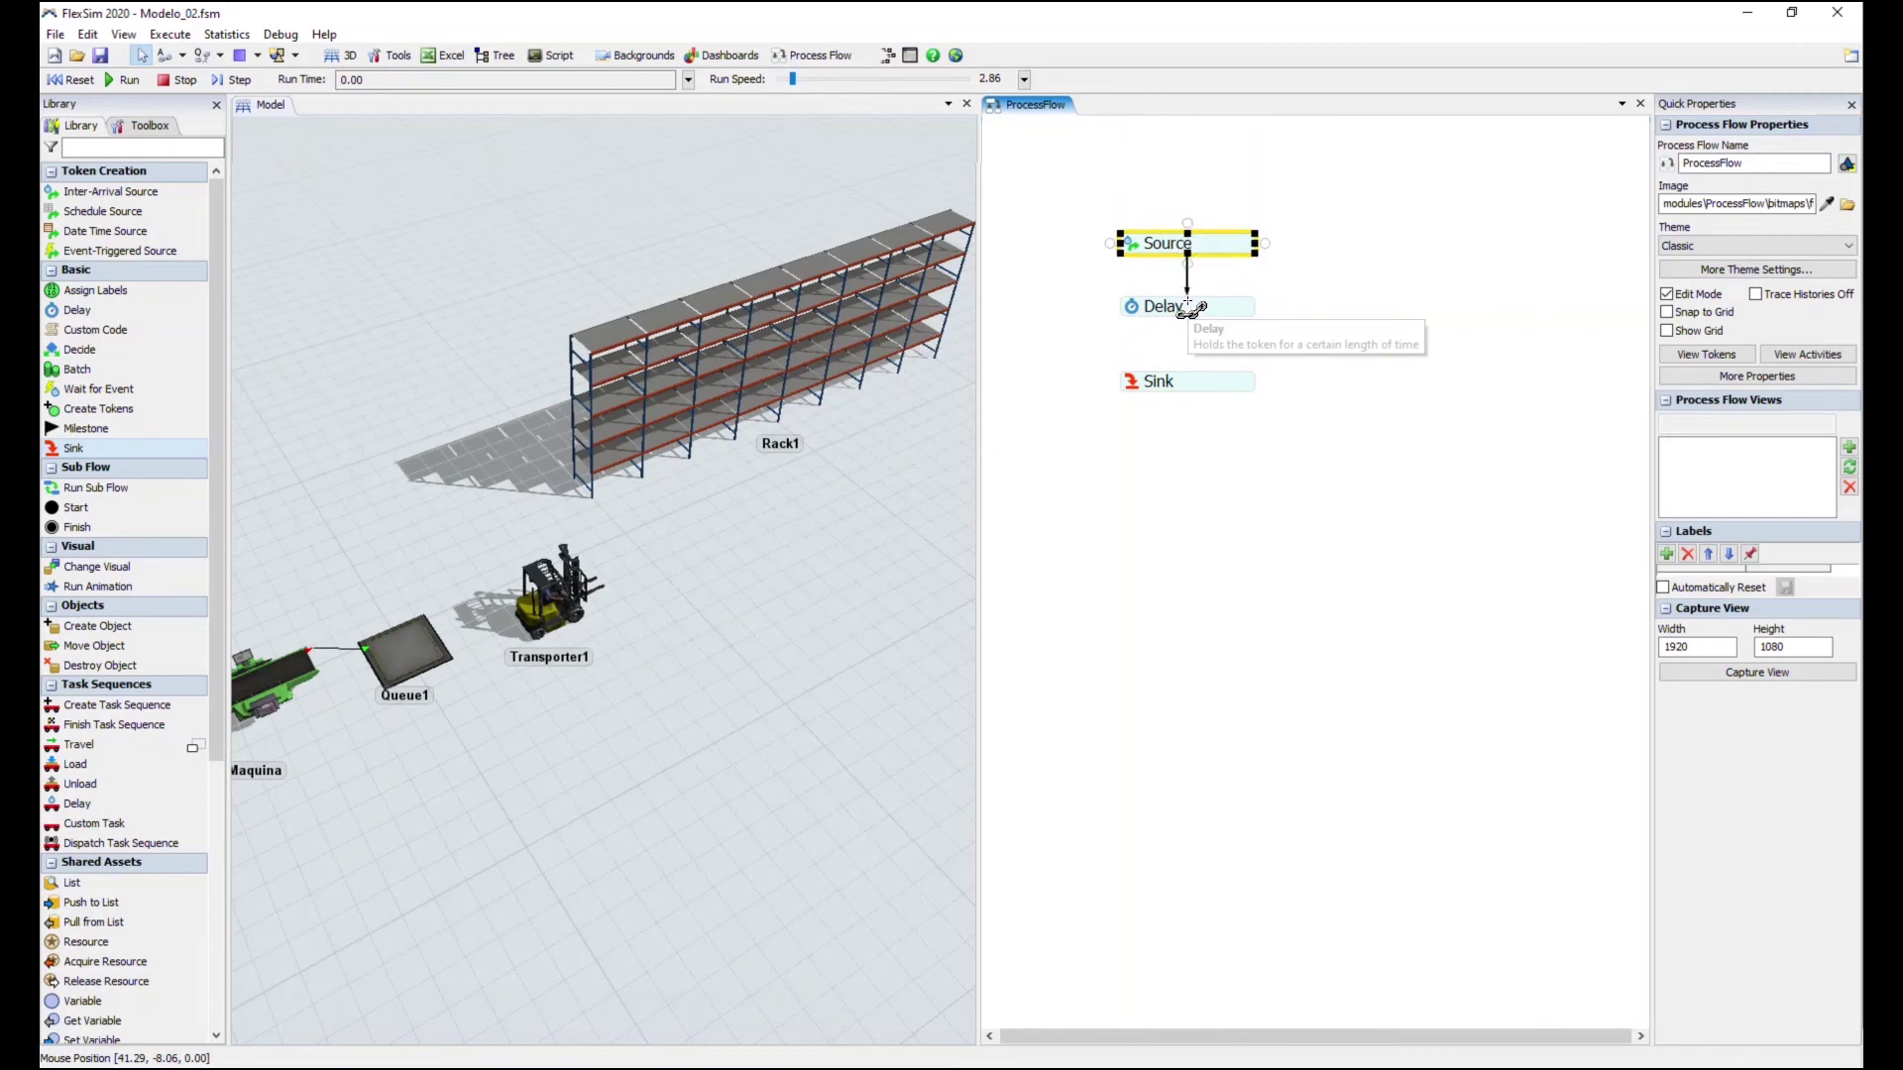
click(1322, 294)
click(1211, 390)
drag(1211, 391, 1194, 340)
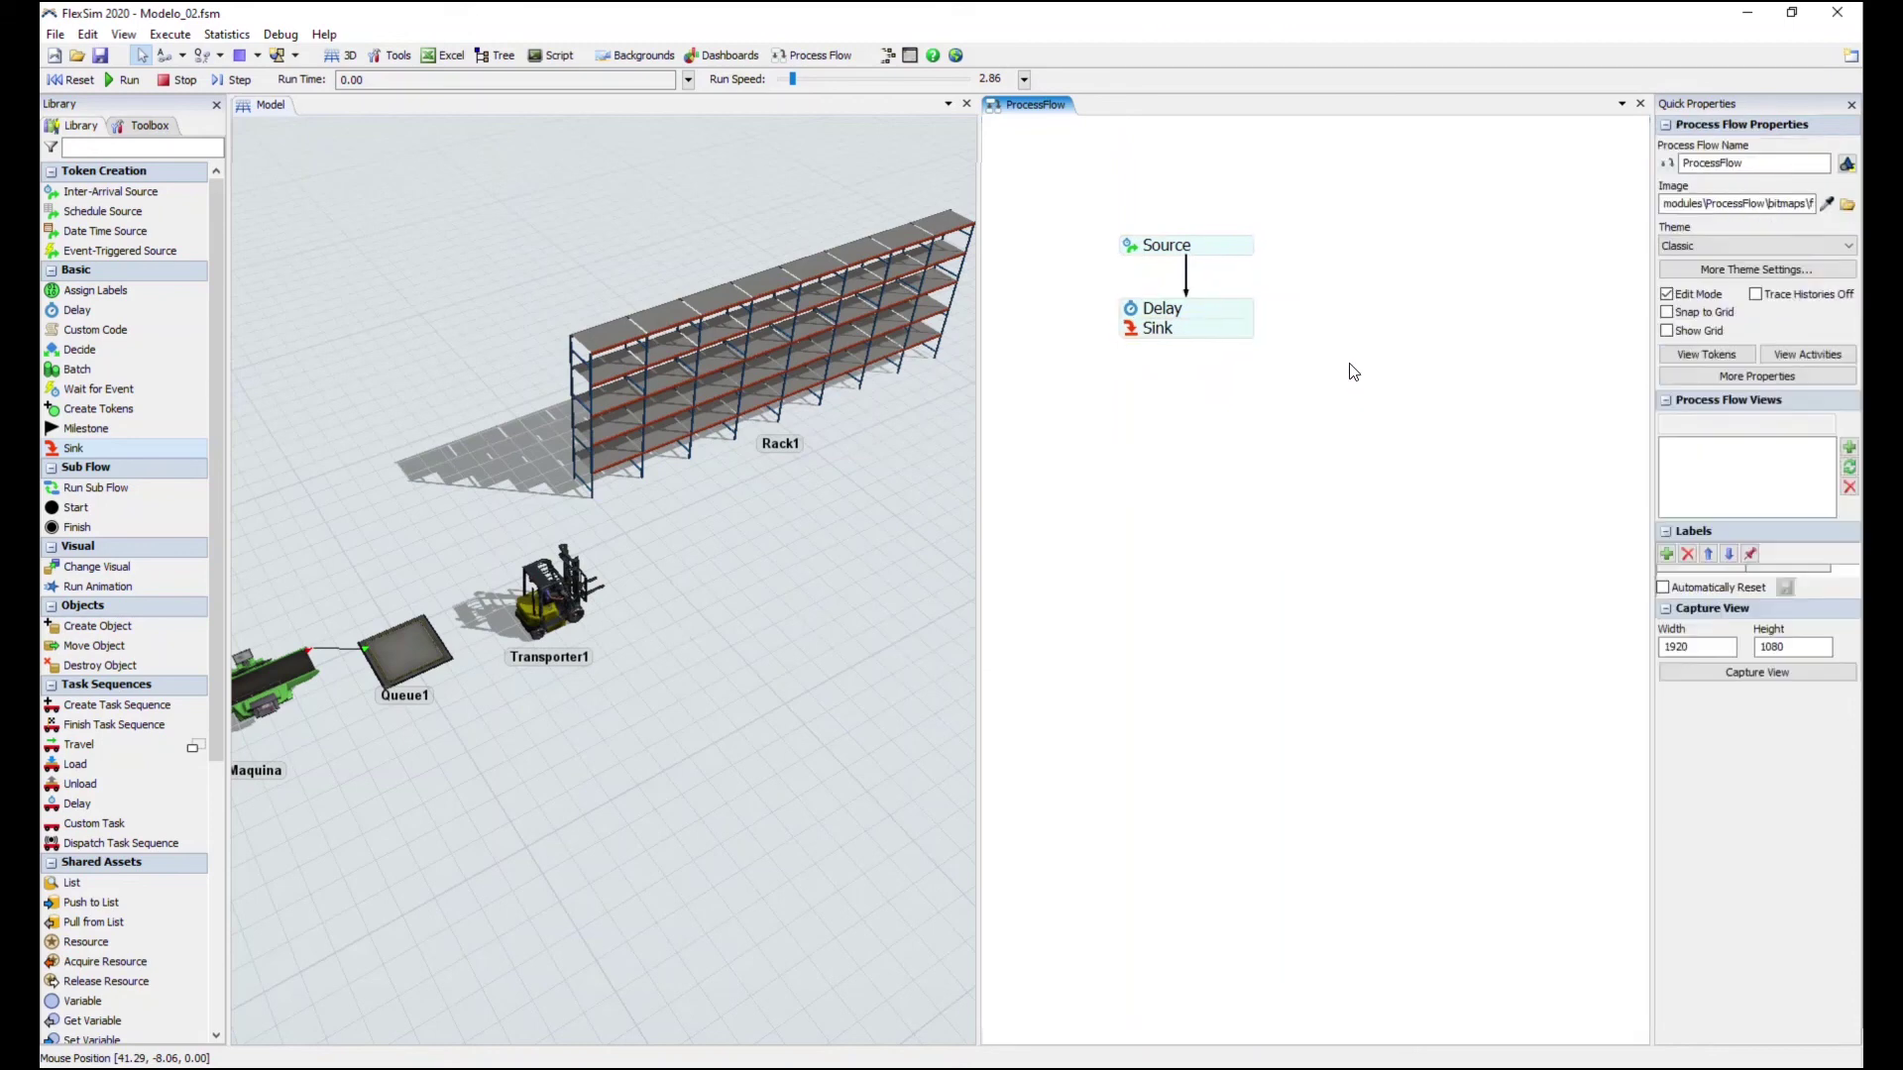
Run the simulation and open the Source activity's arrival settings for inspection
scroll(1308, 274, up, 2)
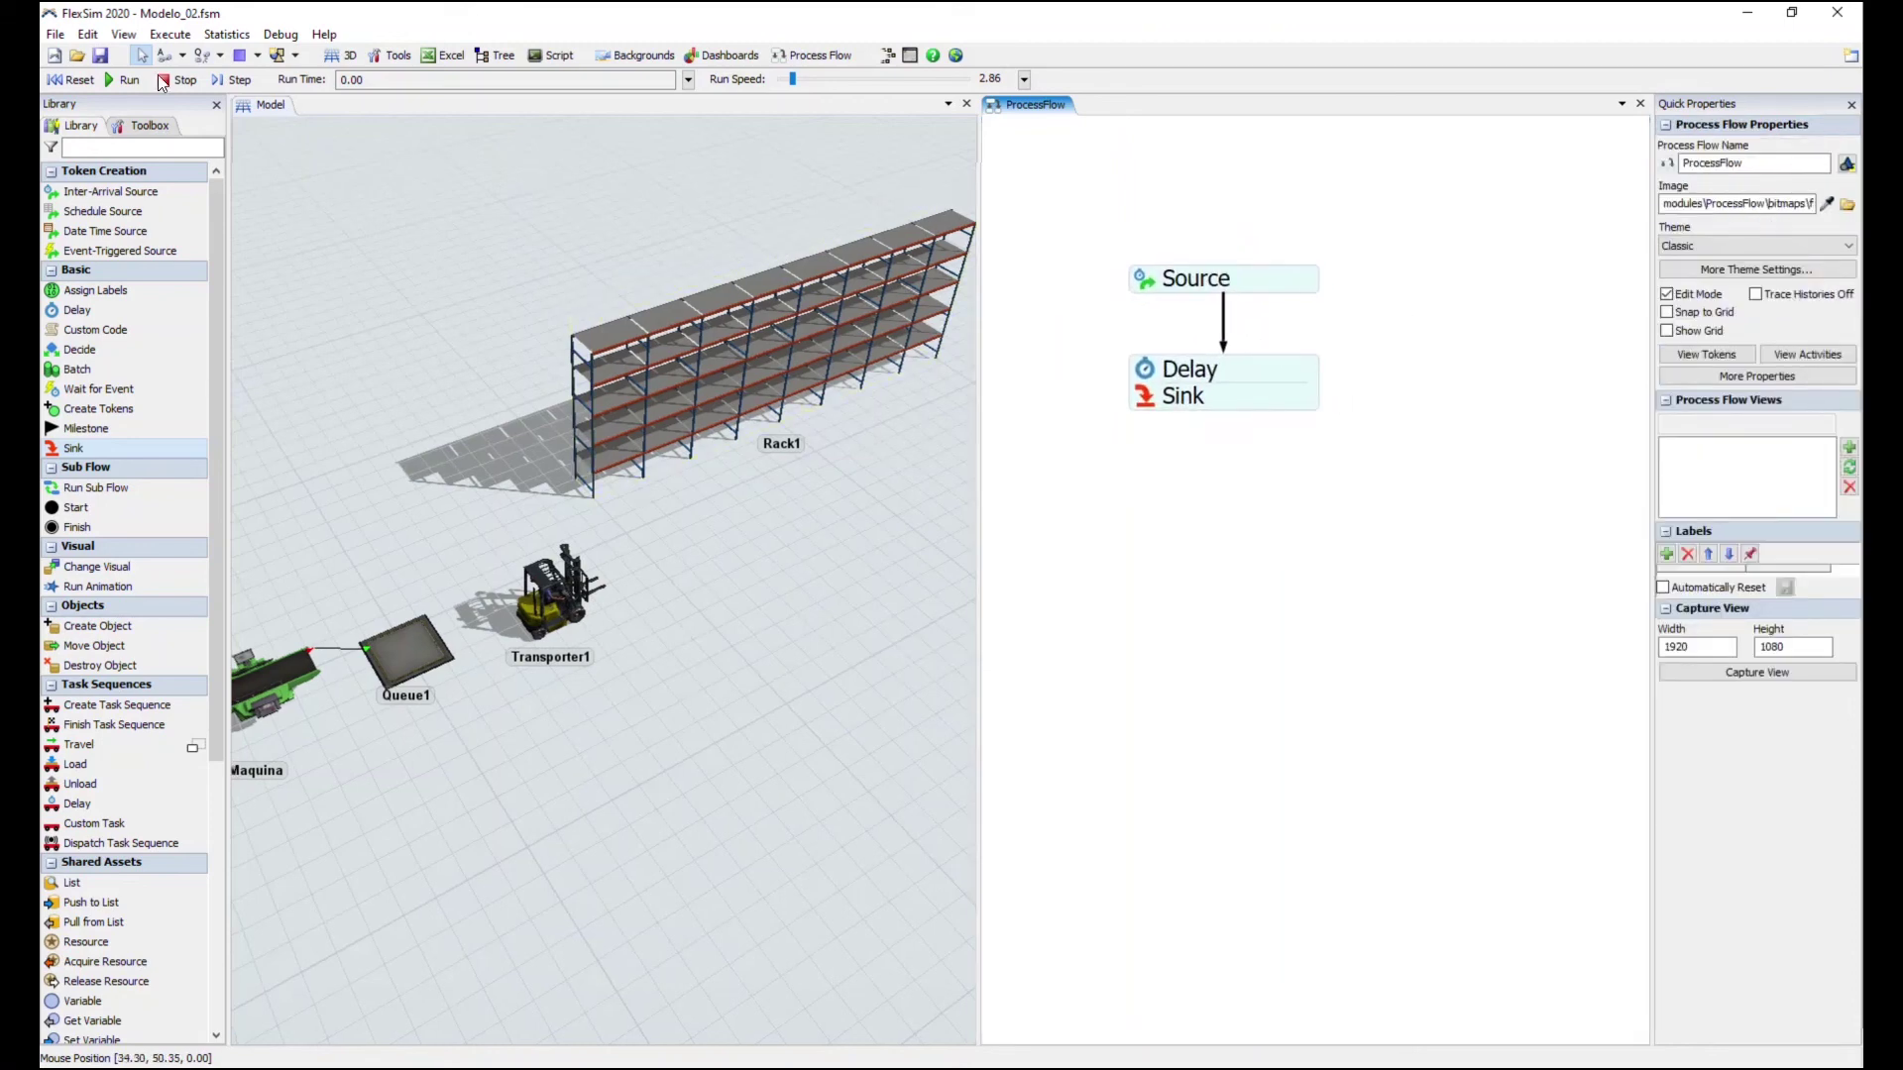
click(125, 79)
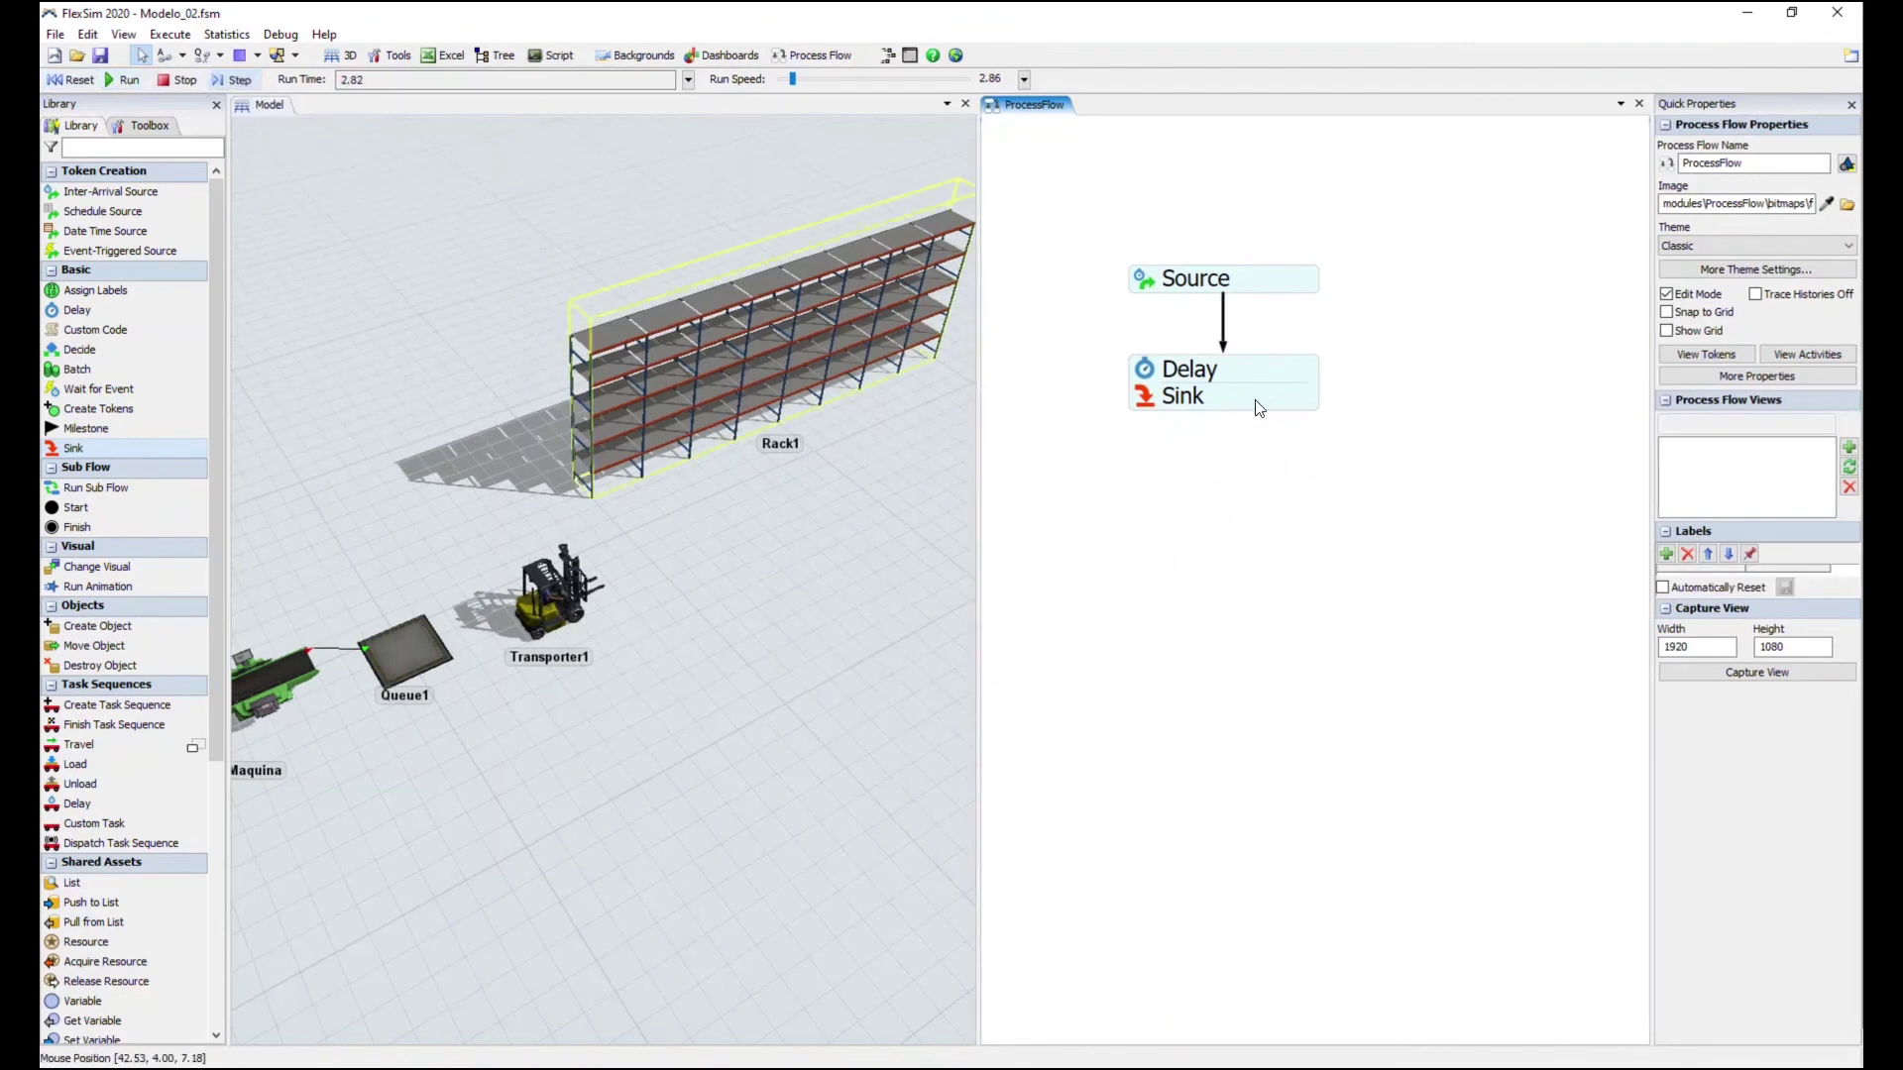
double_click(1174, 275)
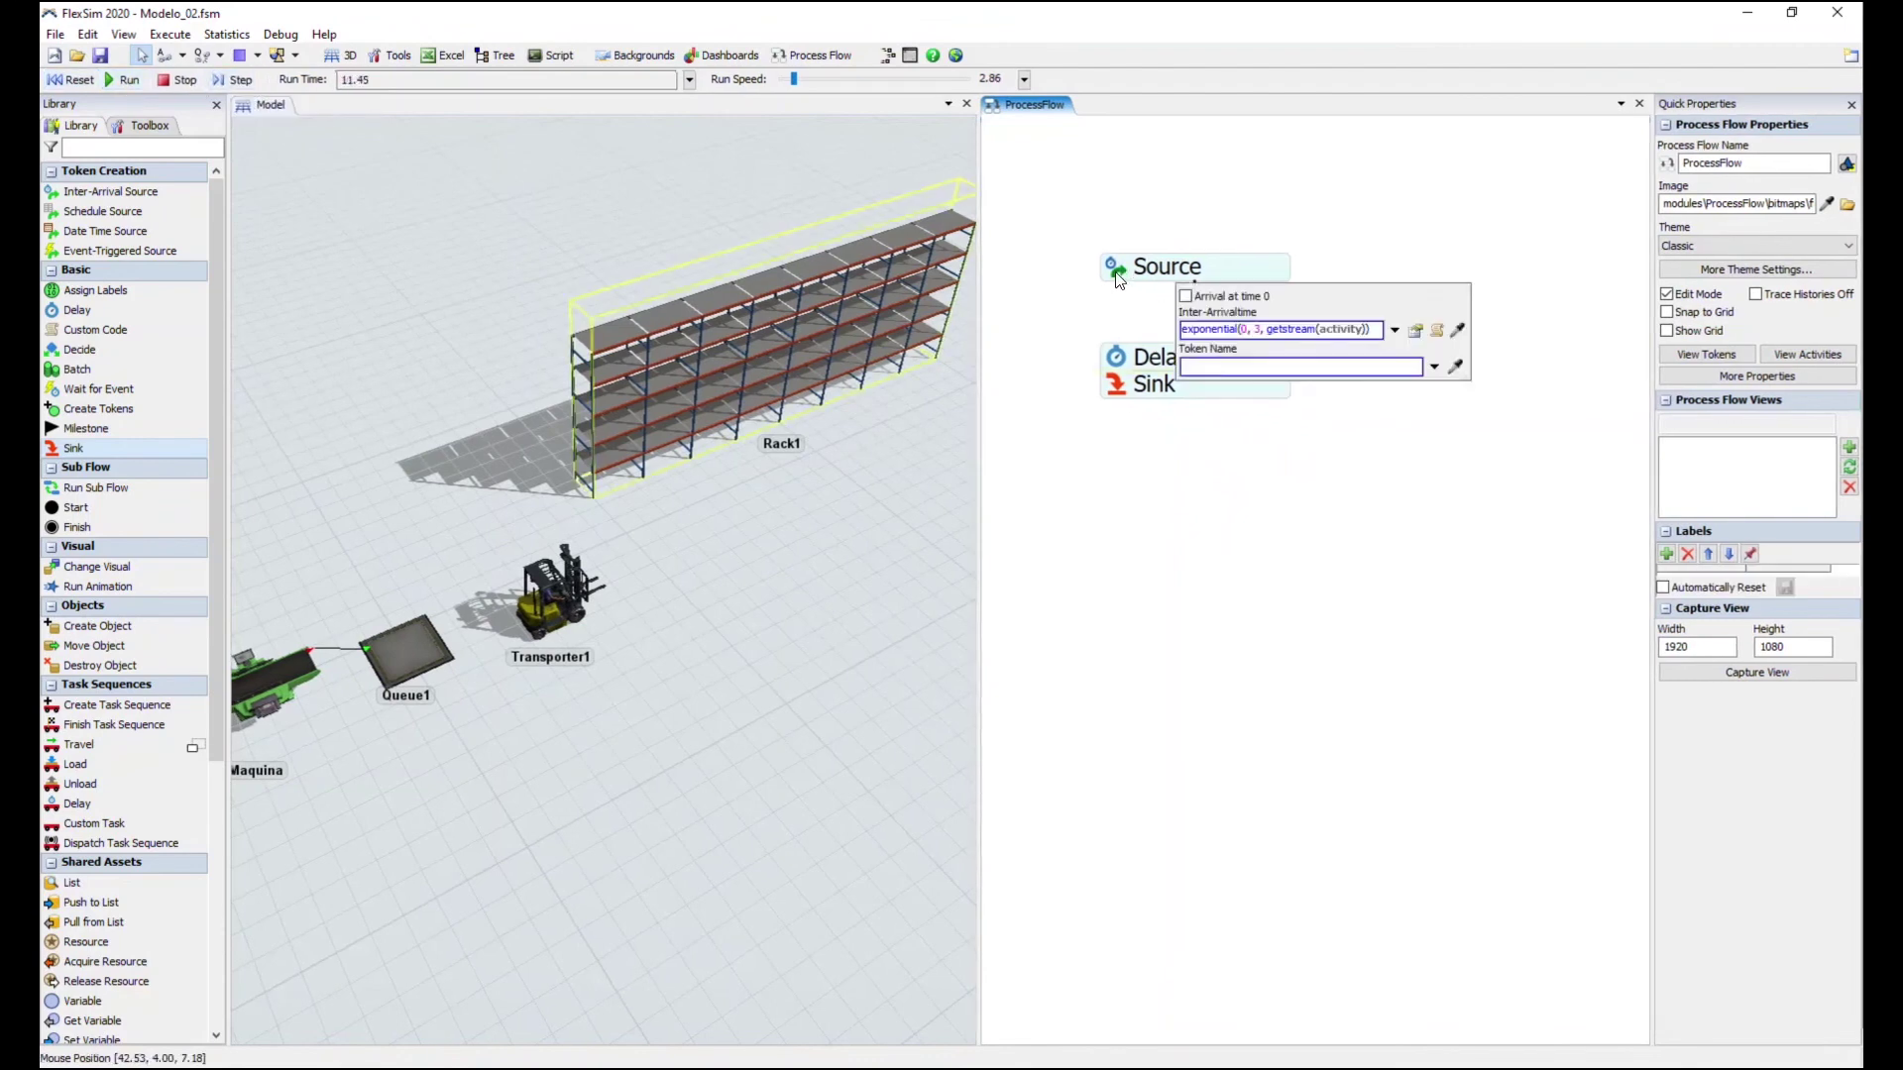
click(1333, 227)
Compare the running 3D objects, from Chegada to Maquina, with the tokens in the process flow, and reset the model
right_drag(708, 669, 555, 694)
click(538, 634)
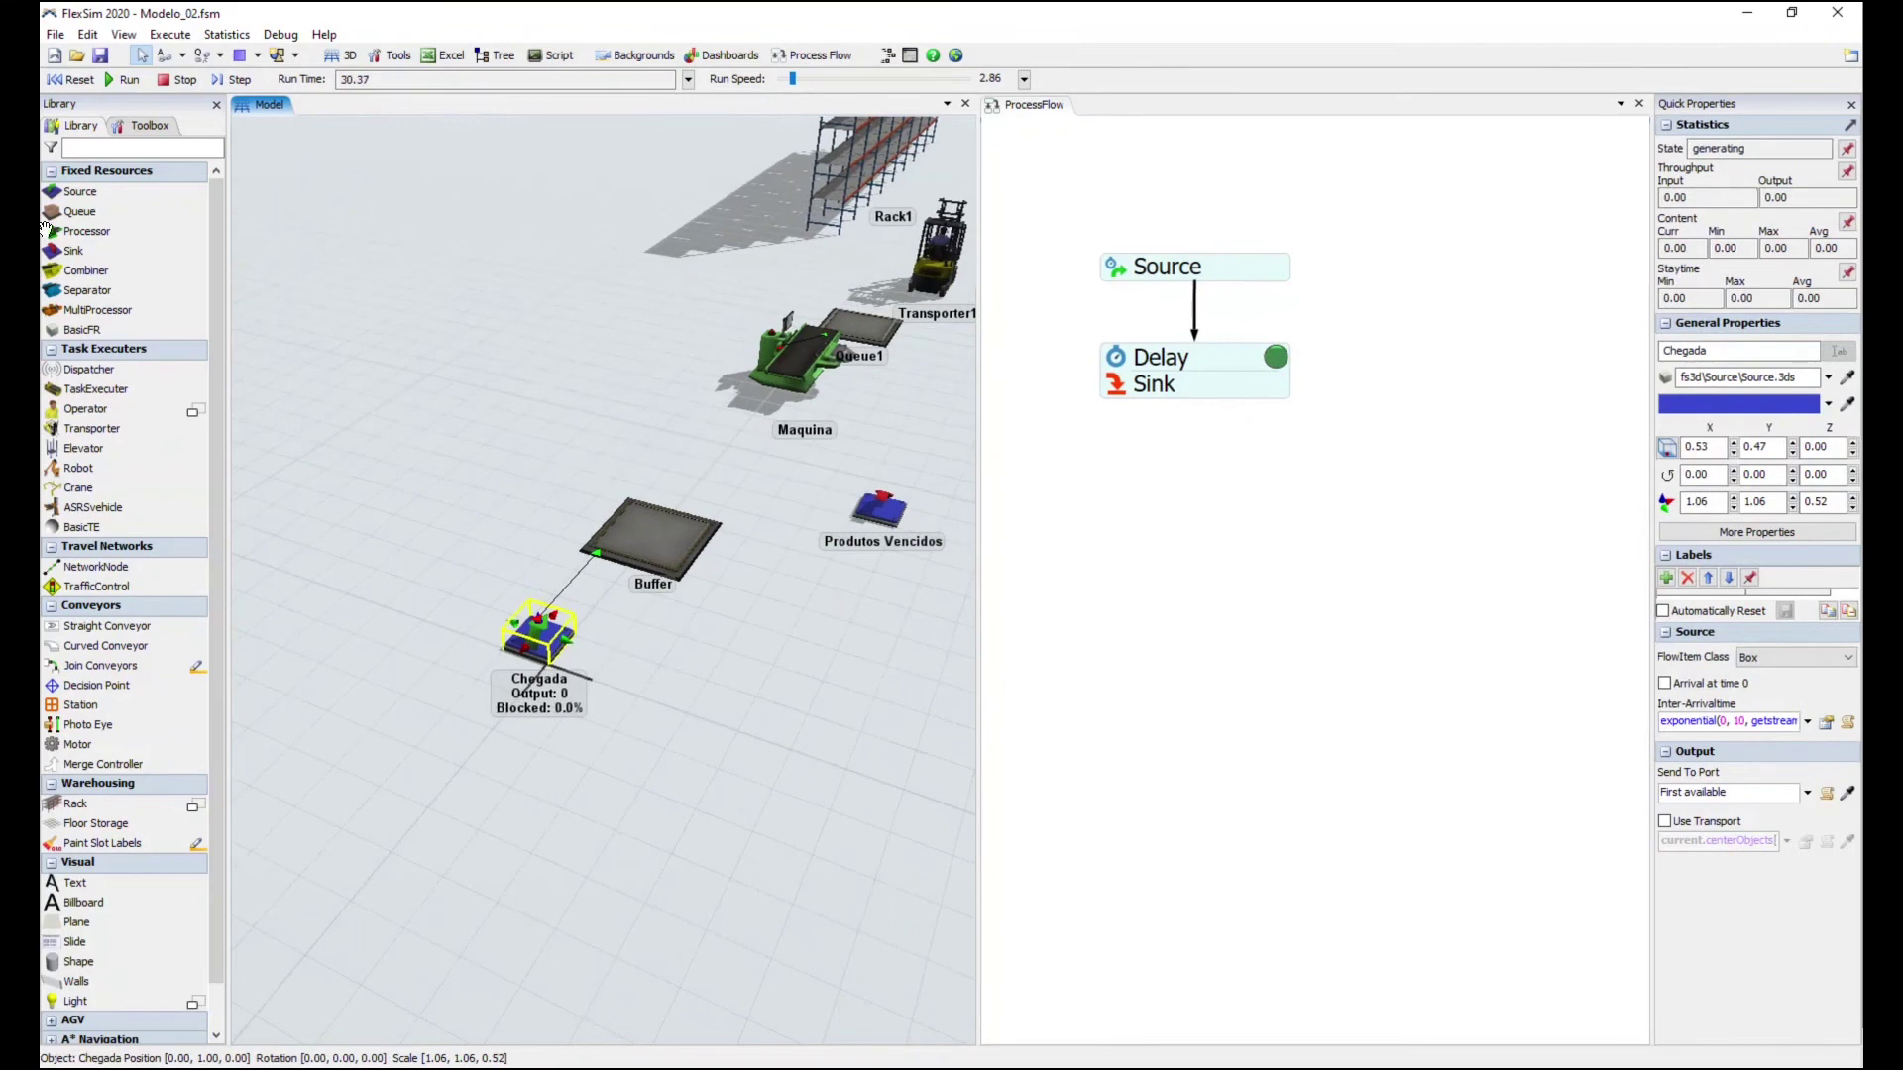
click(1181, 671)
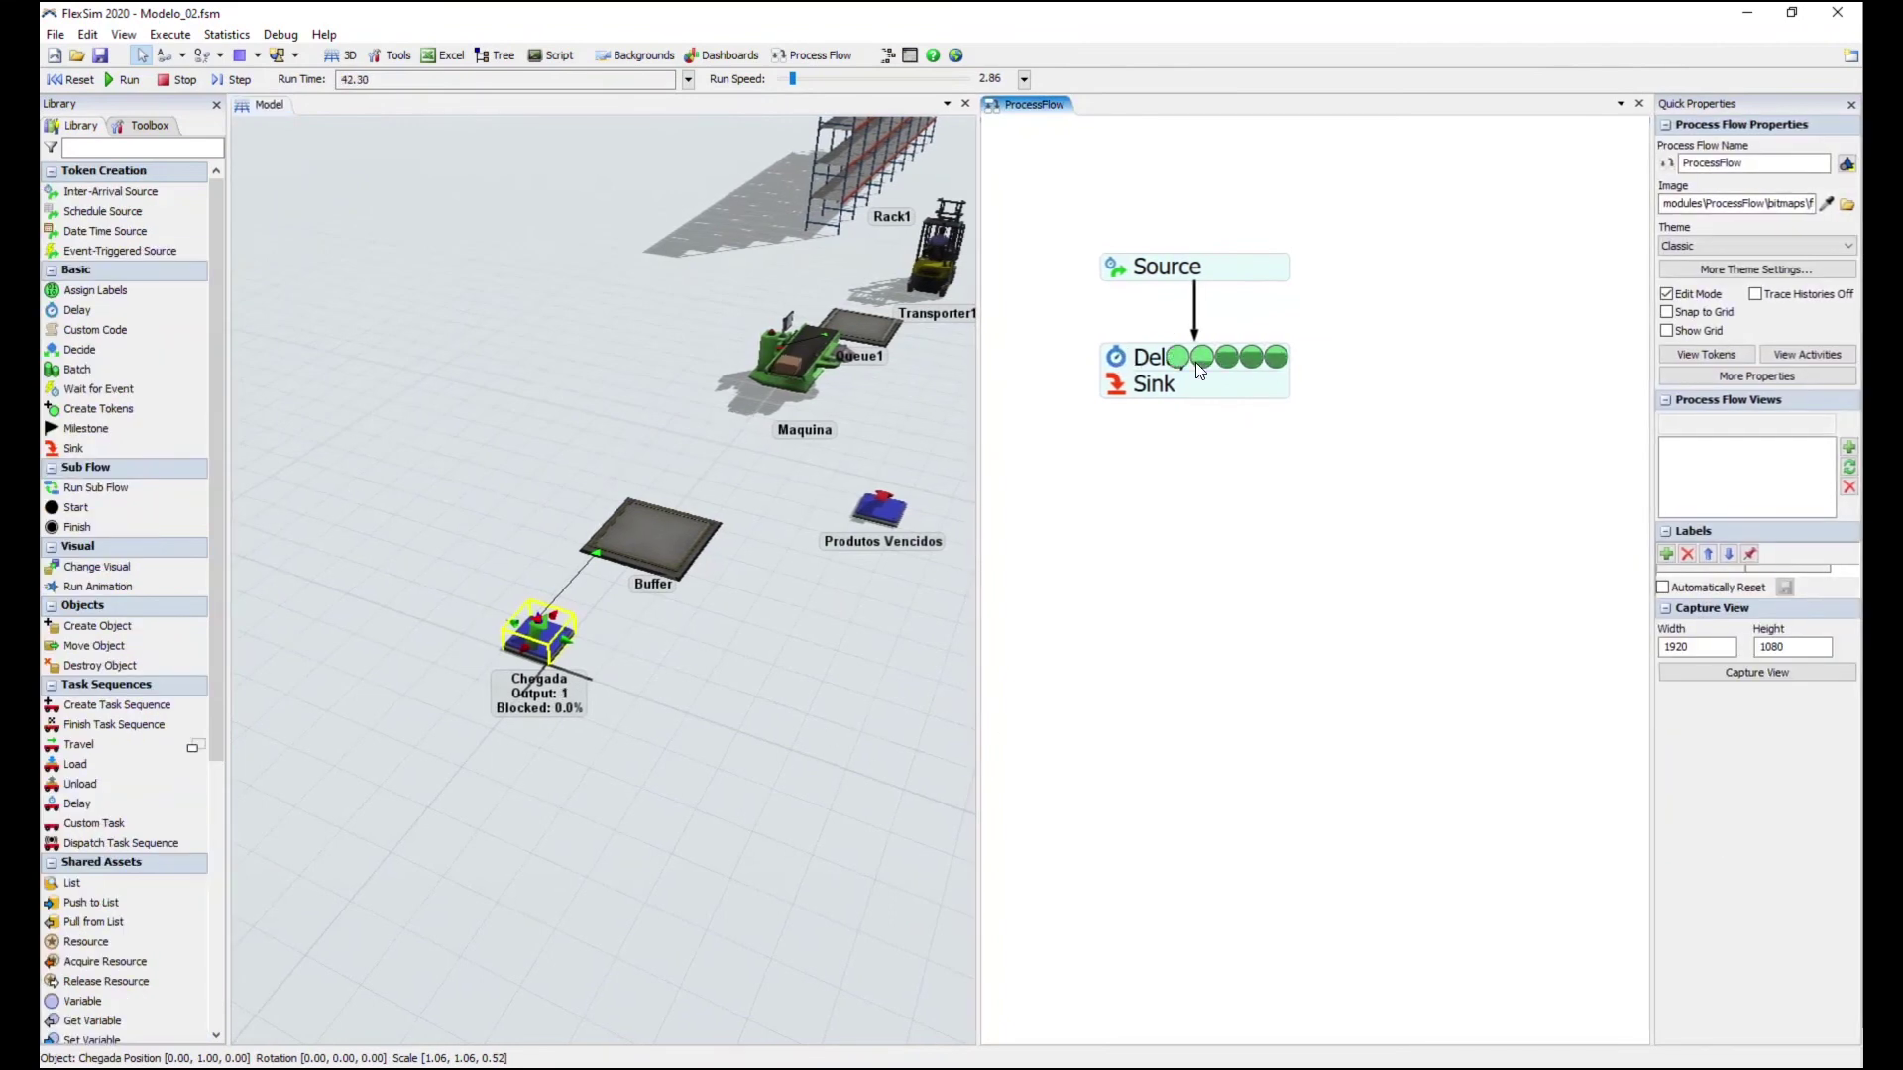
click(871, 437)
scroll(777, 592, up, 3)
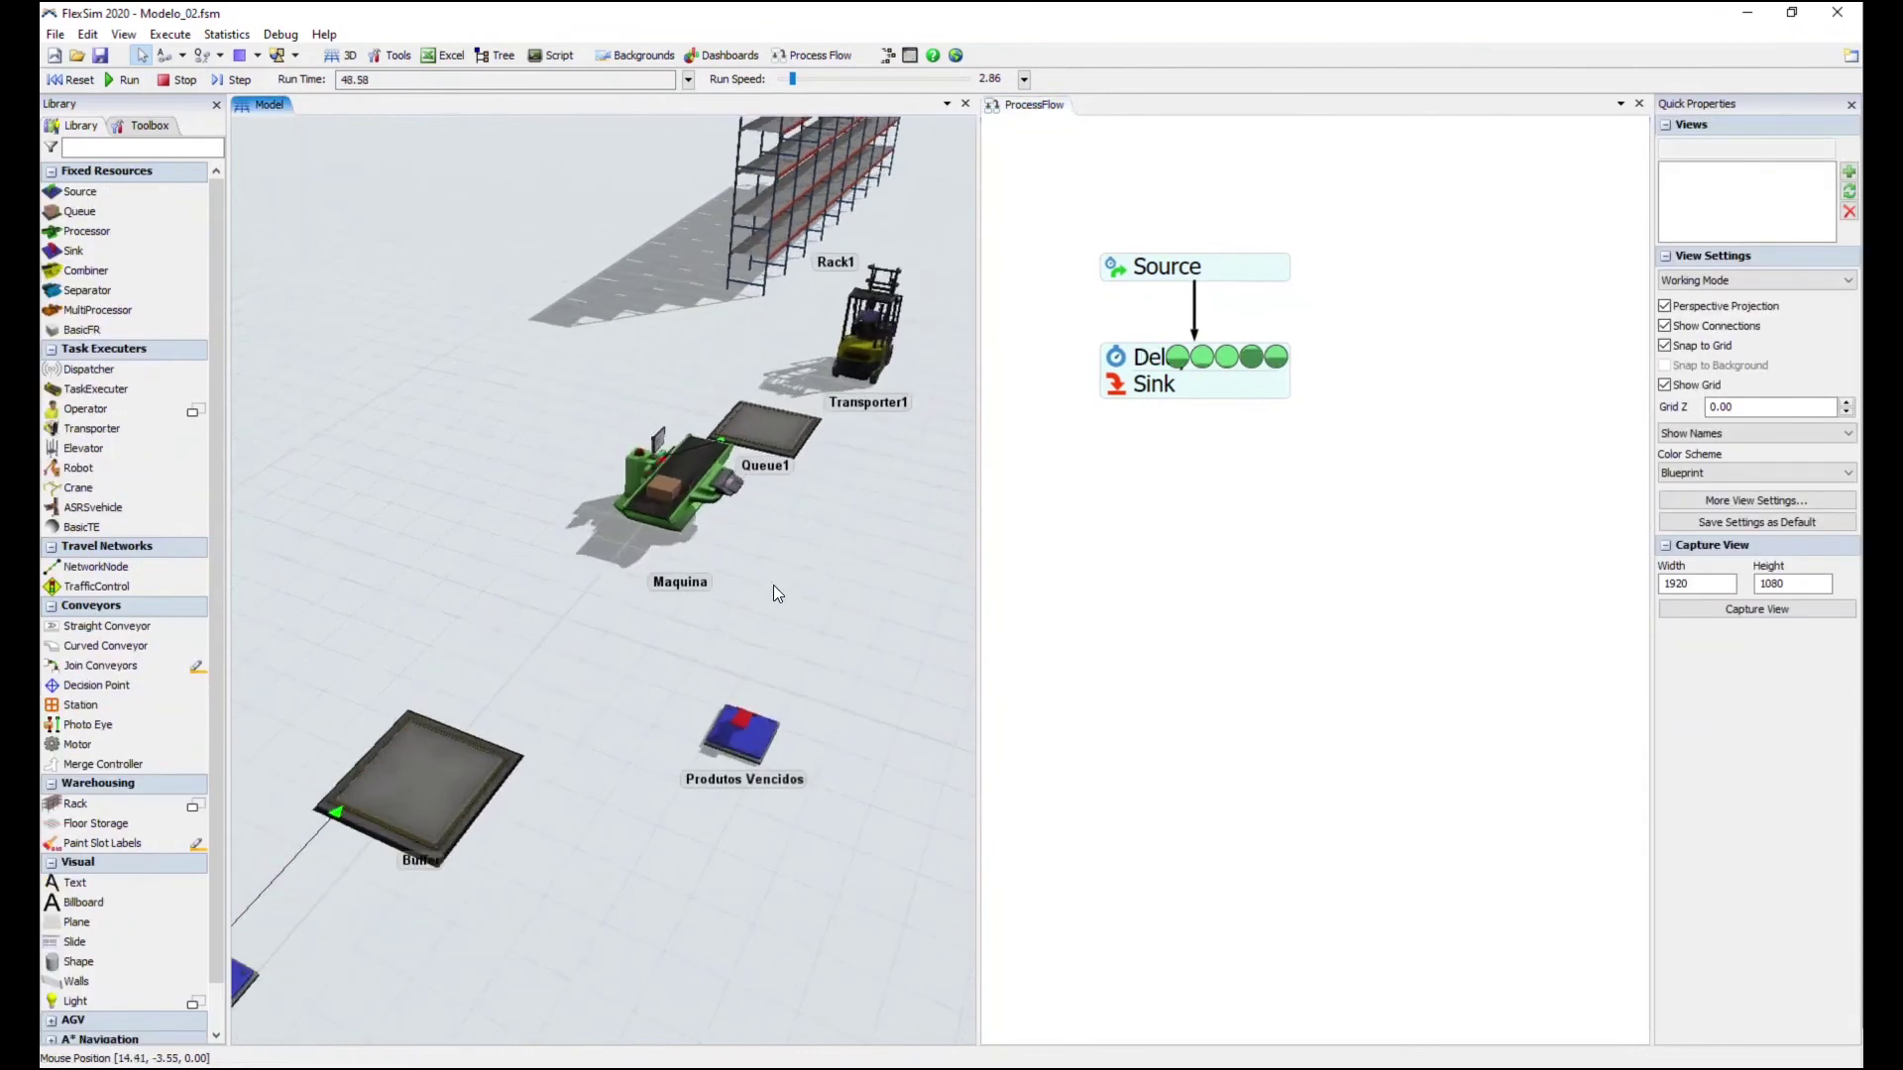
scroll(770, 589, up, 2)
click(1160, 497)
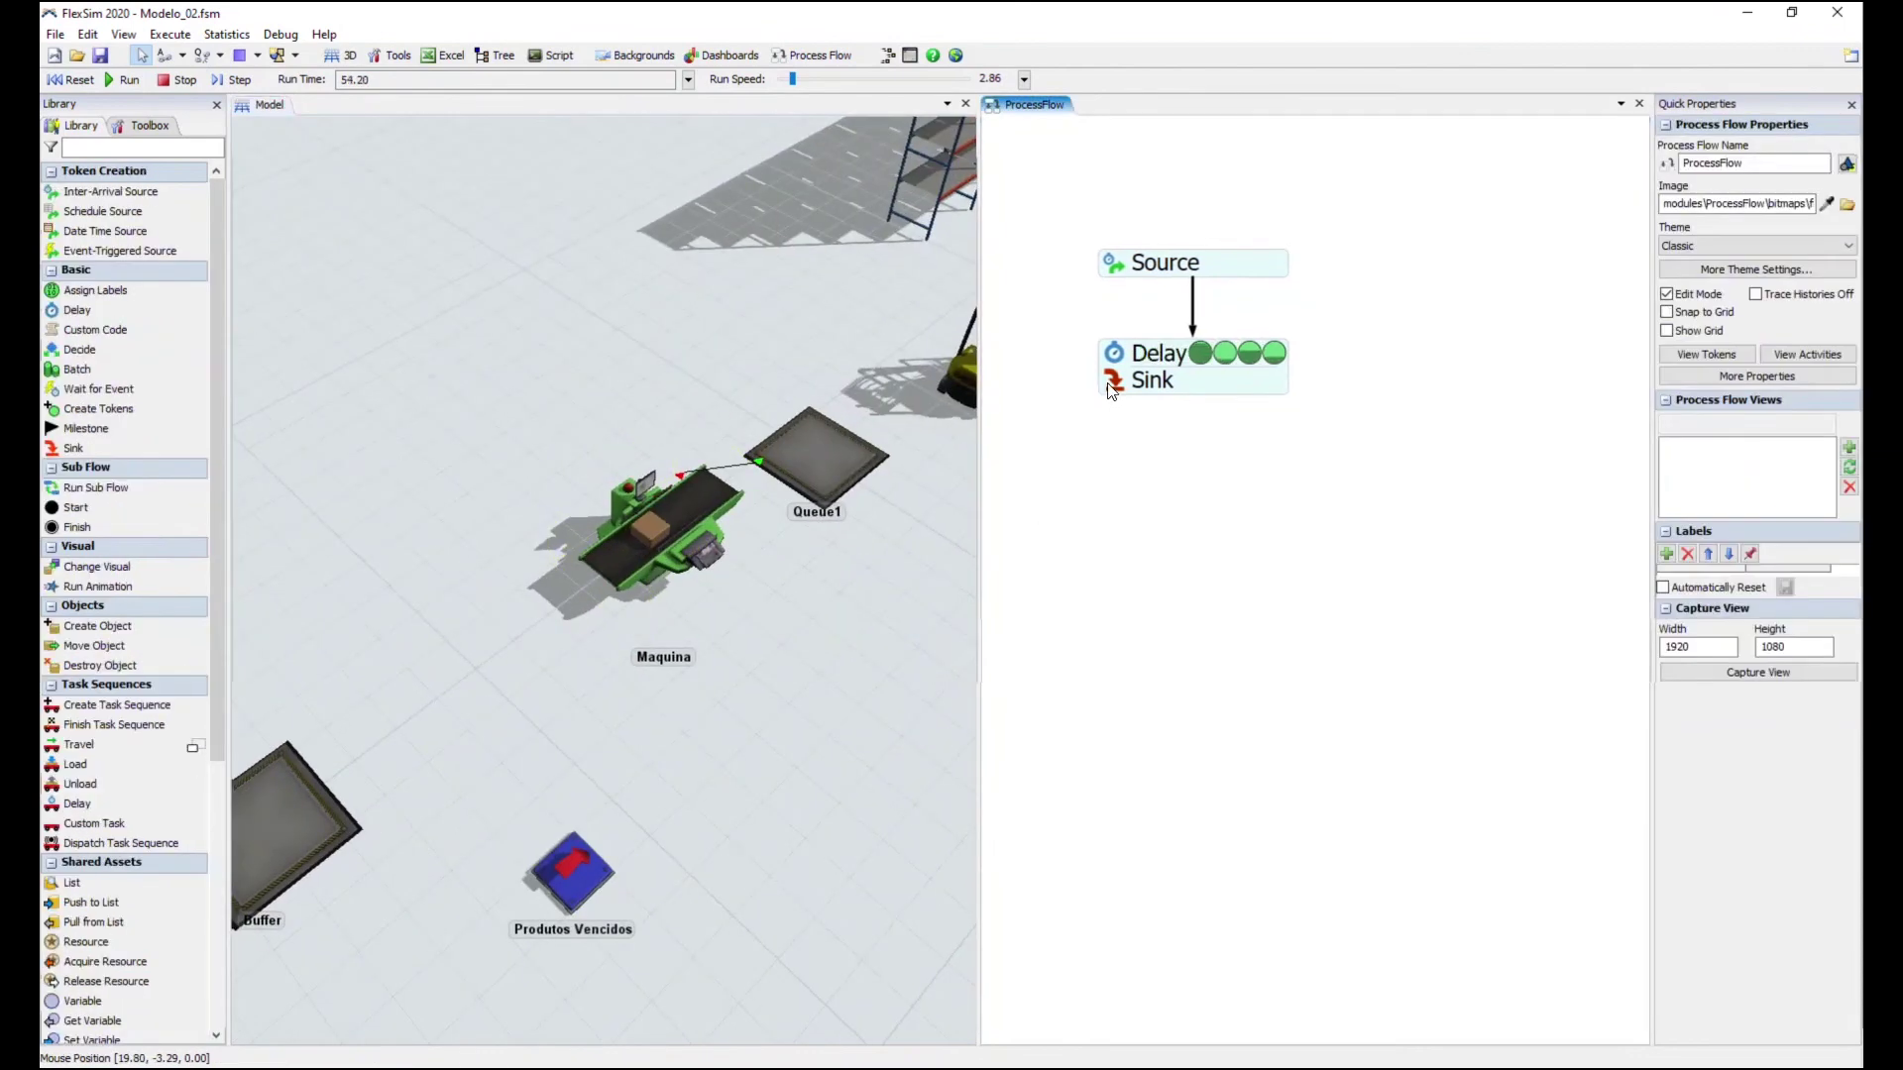
click(672, 413)
scroll(674, 413, down, 3)
click(1392, 599)
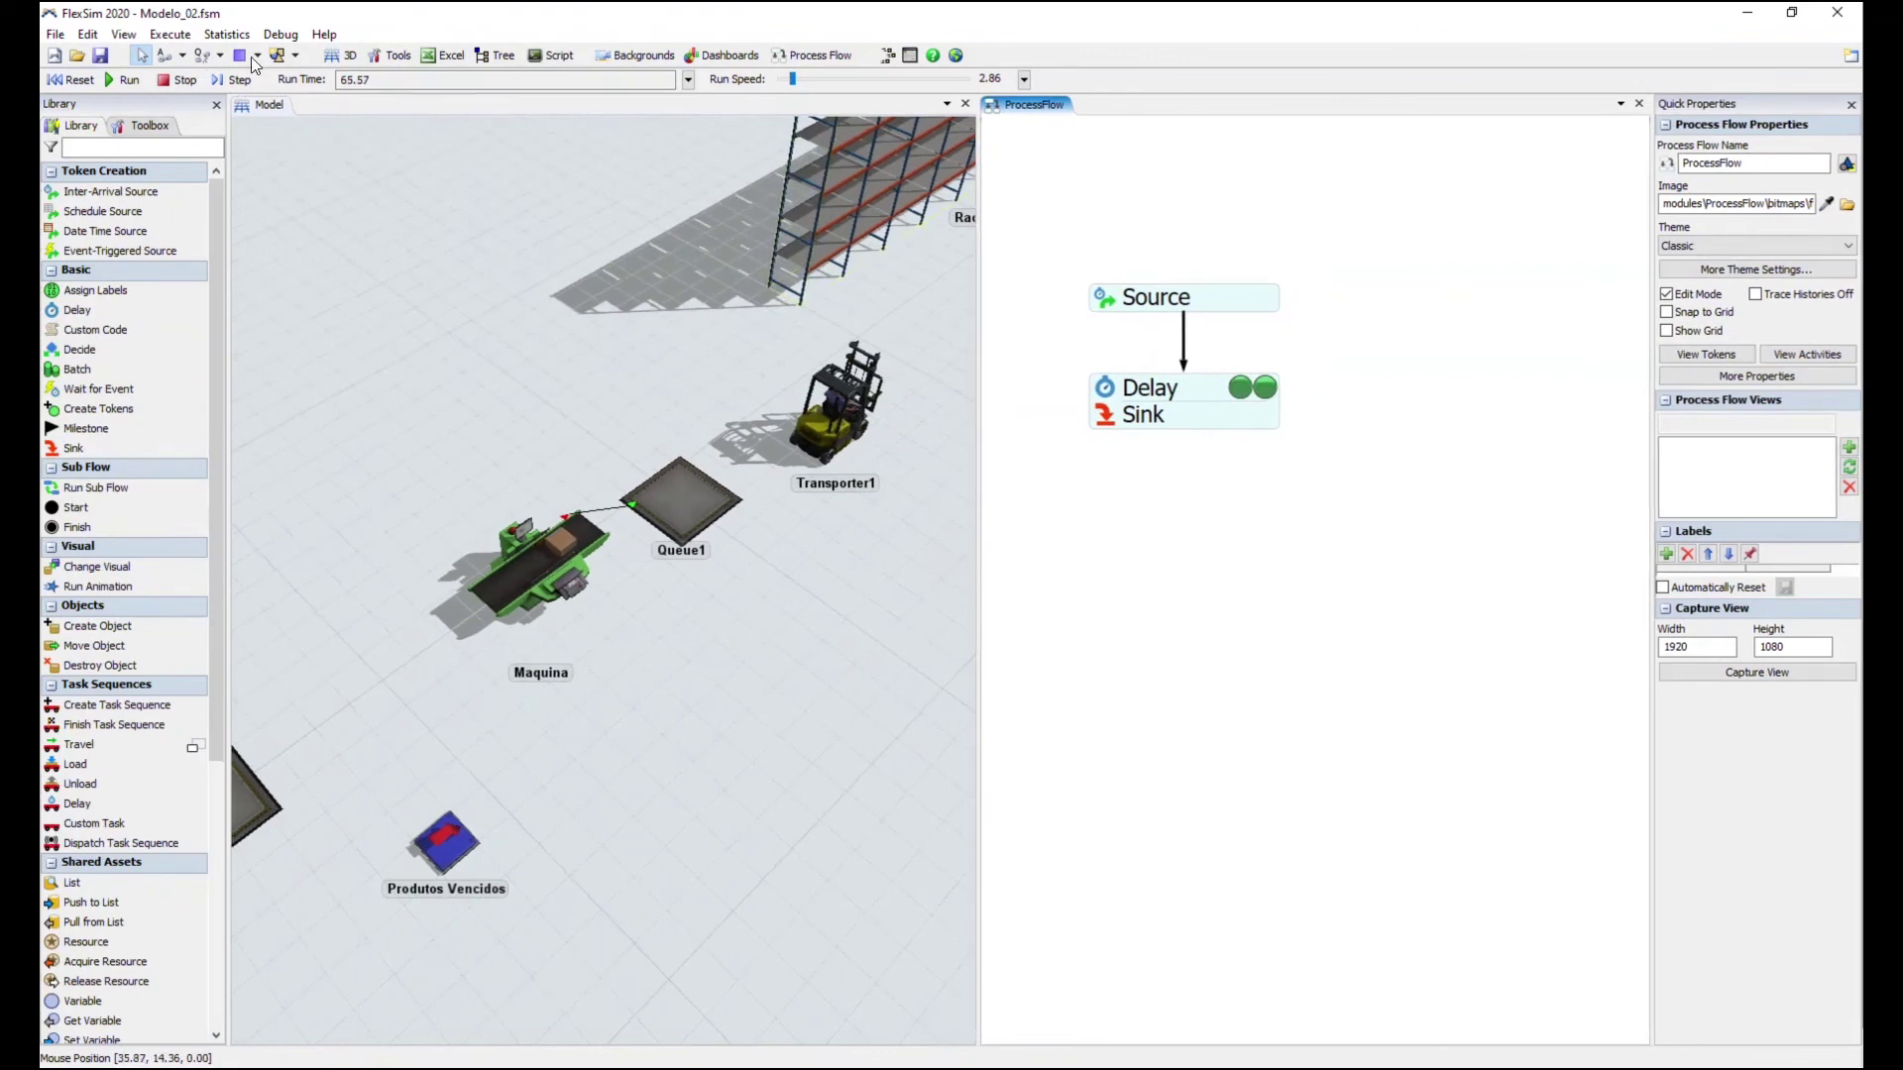
click(62, 81)
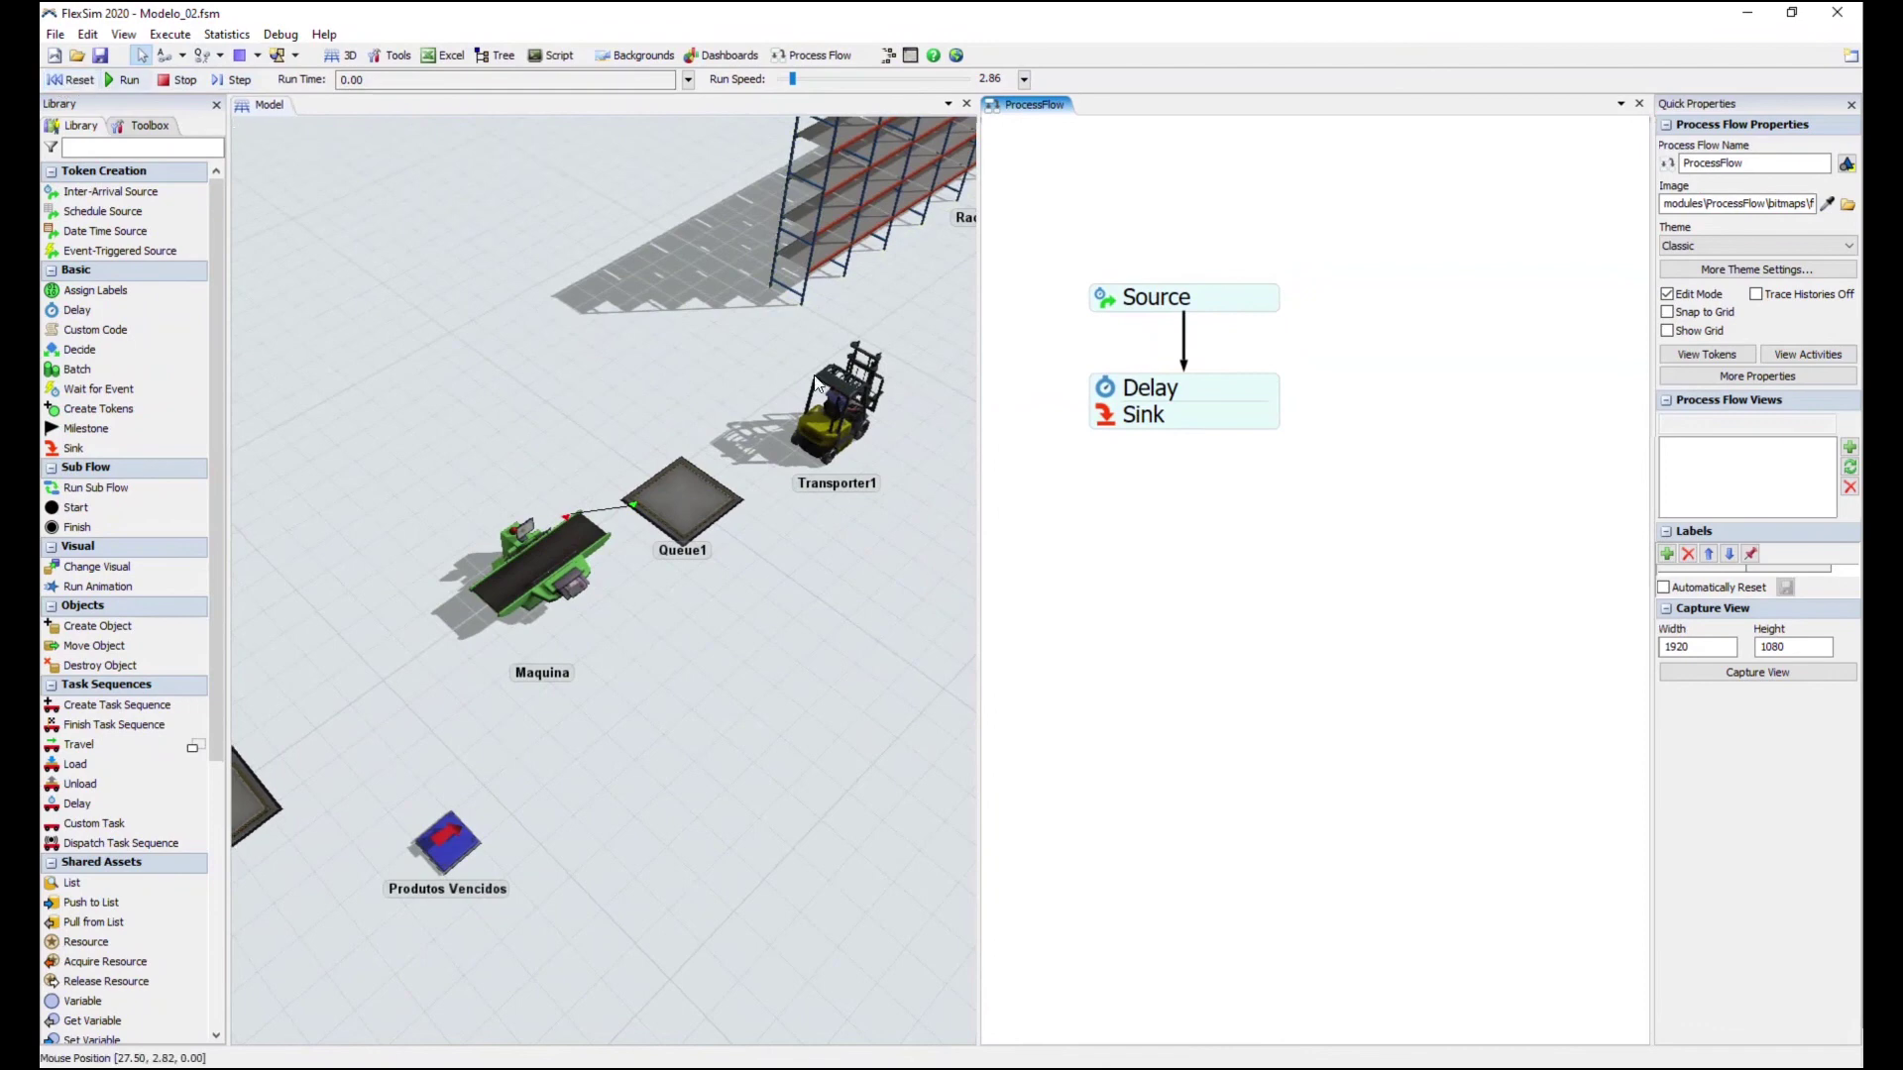
Reposition the whole Source, Delay and Sink flow as a group on the process flow canvas
drag(1057, 258, 1407, 502)
drag(1235, 401, 1318, 342)
click(1359, 480)
drag(1318, 474, 1306, 520)
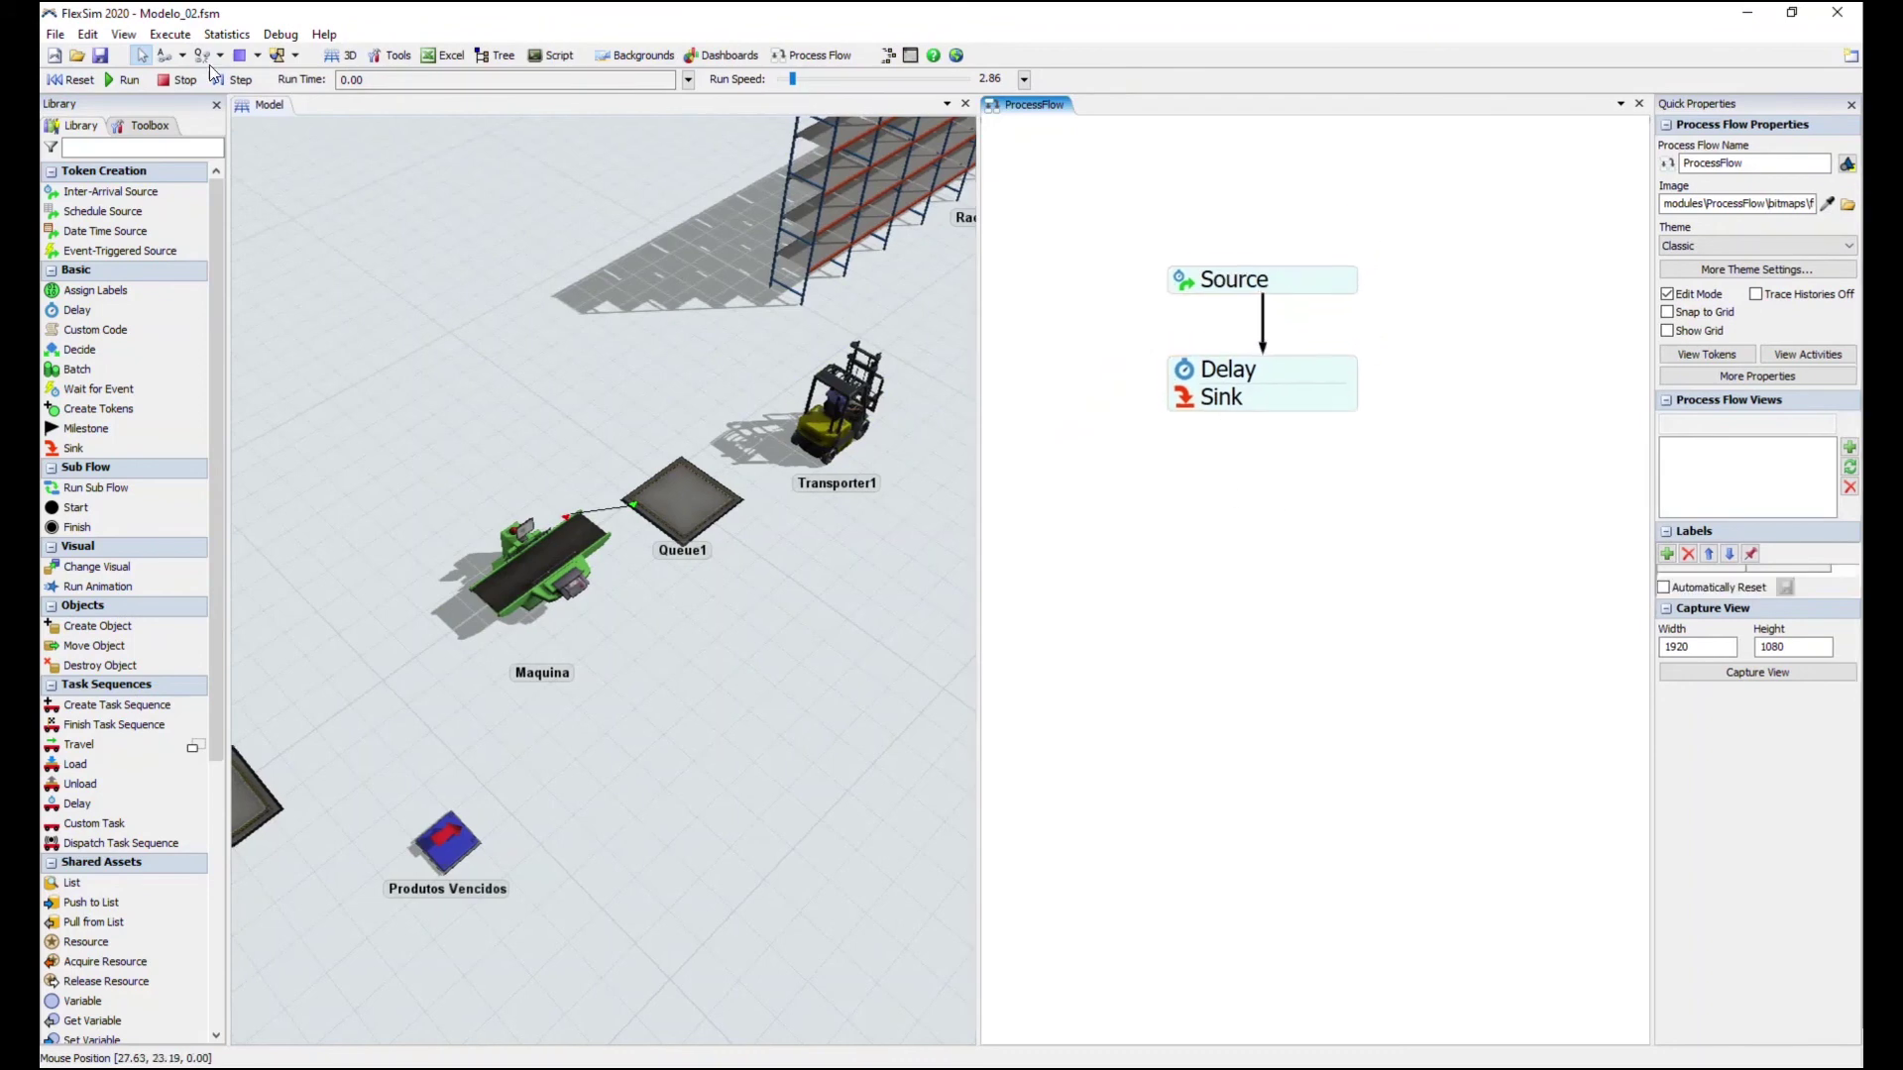
Run the simulation again to watch the process flow alongside the full 3D line, and reset it
click(129, 79)
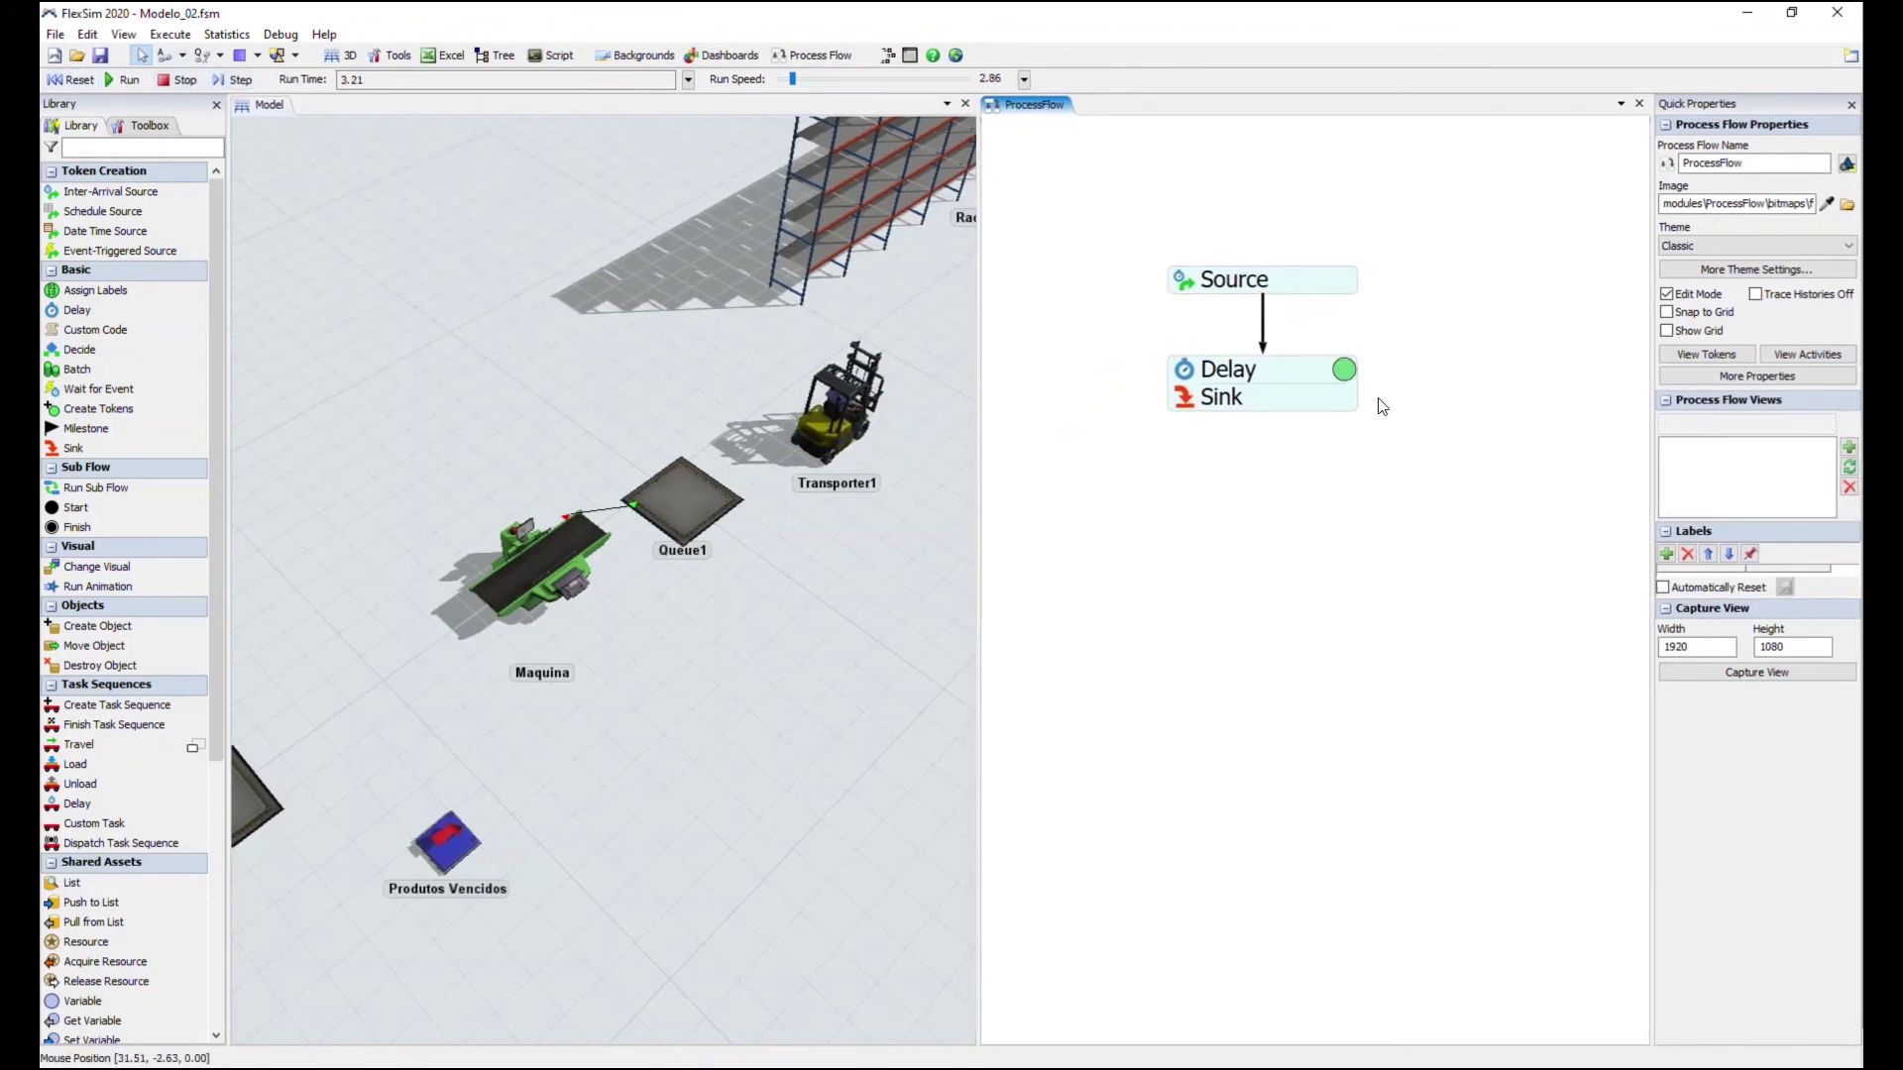
click(830, 658)
scroll(830, 658, down, 4)
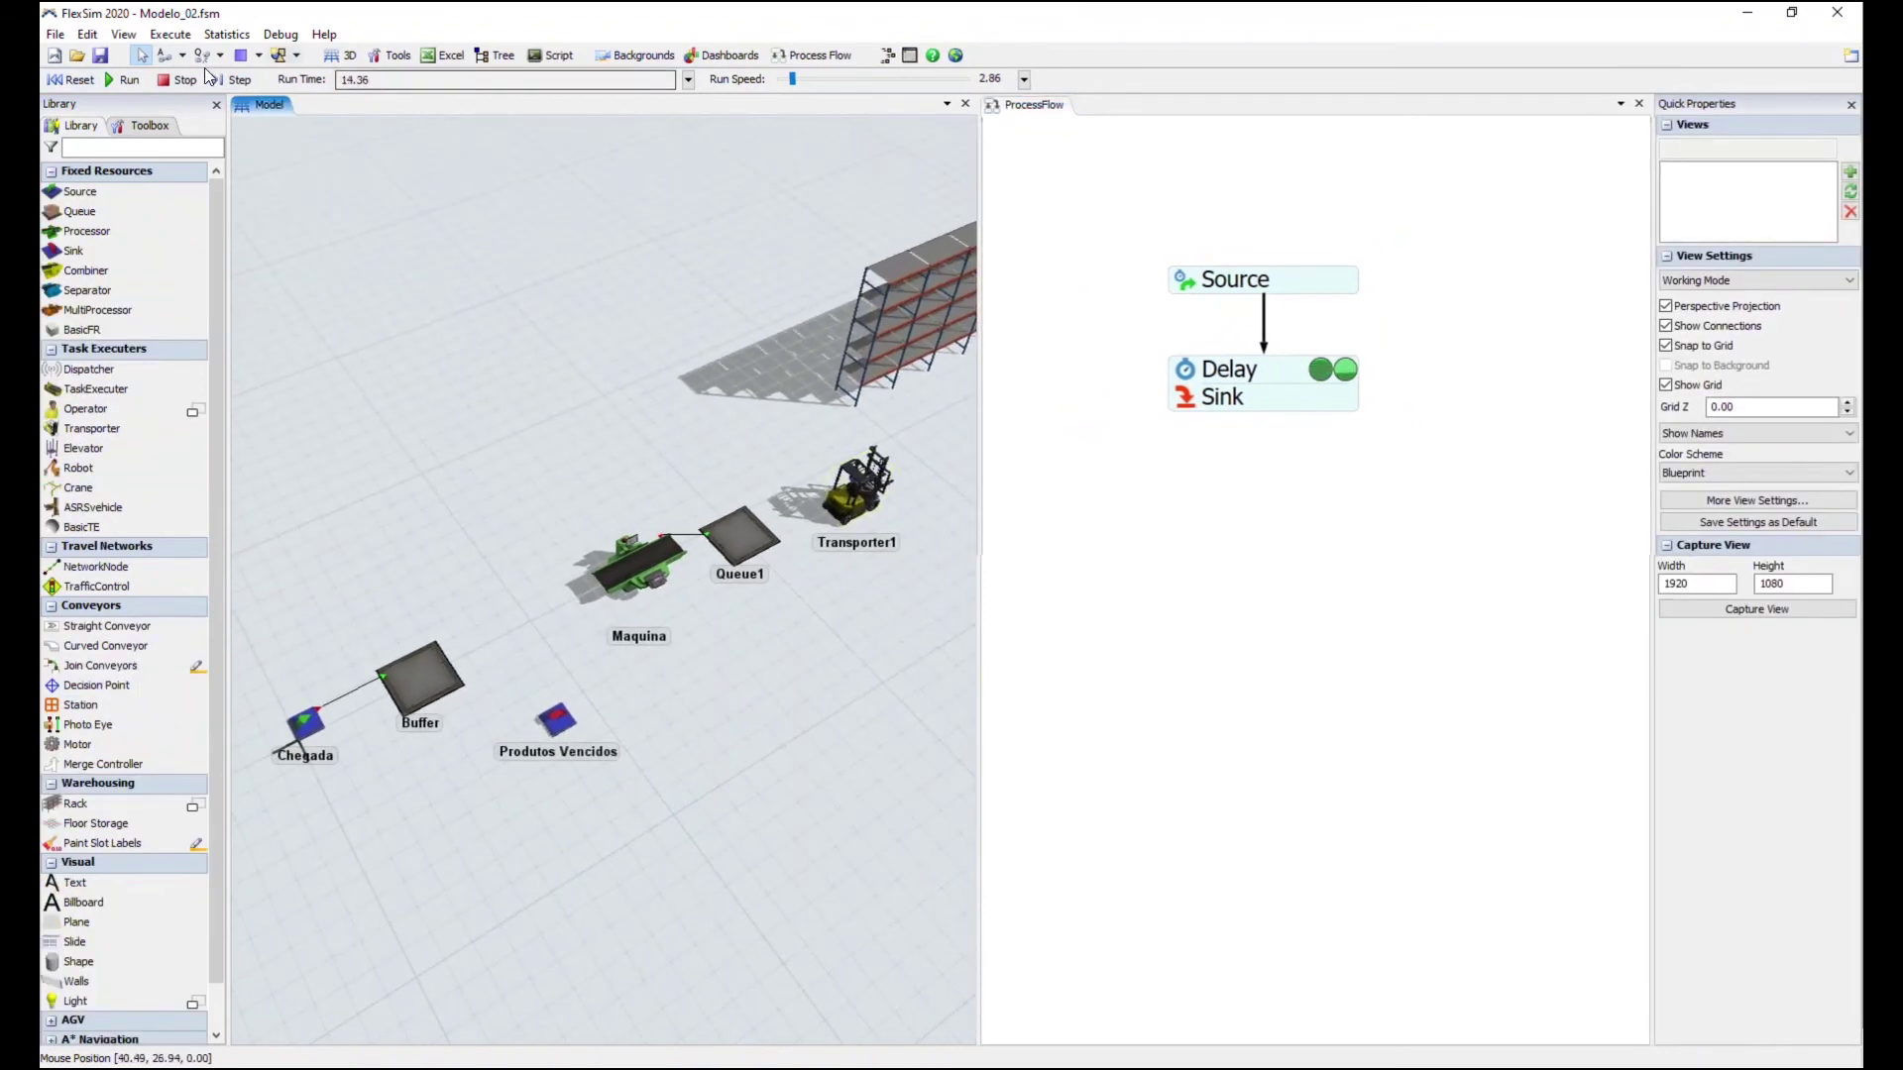
click(80, 79)
Delete the Source, Delay and Sink activities from the process flow
click(1202, 491)
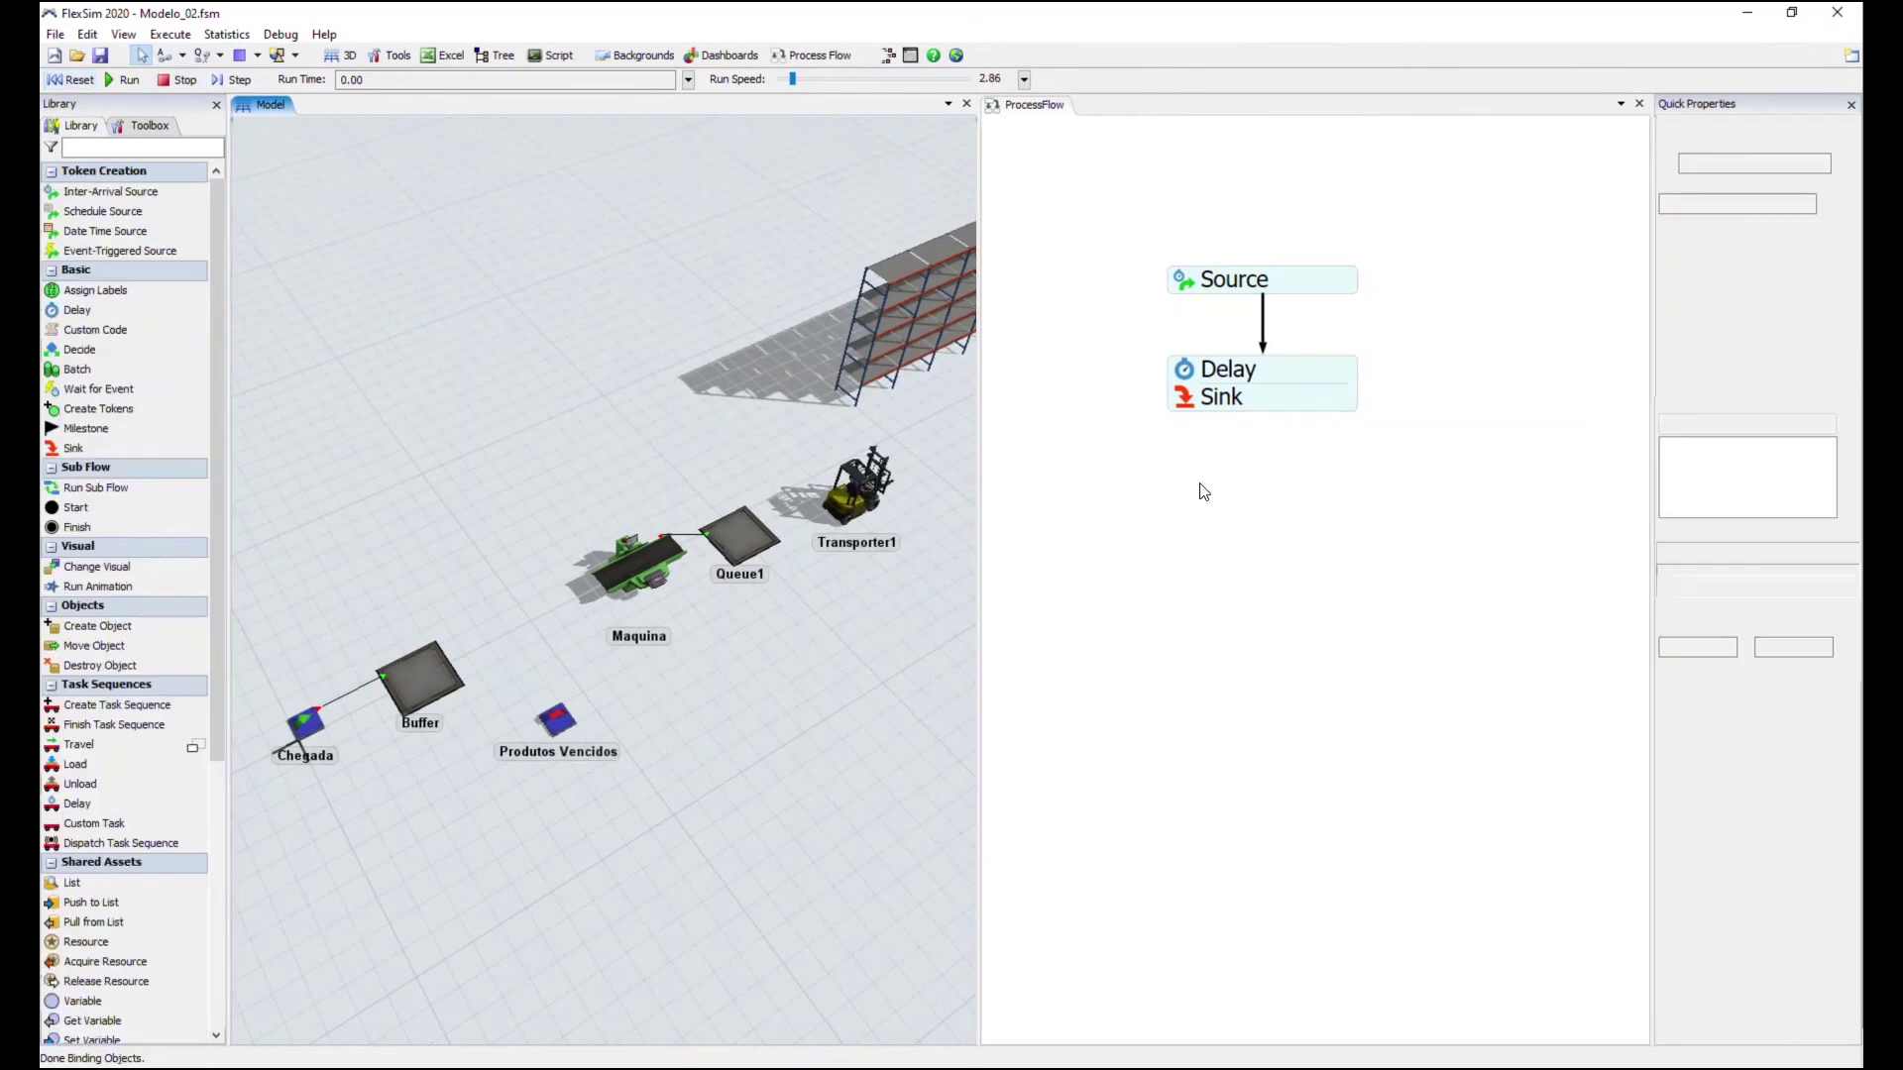
drag(1072, 228, 1445, 498)
key(Delete)
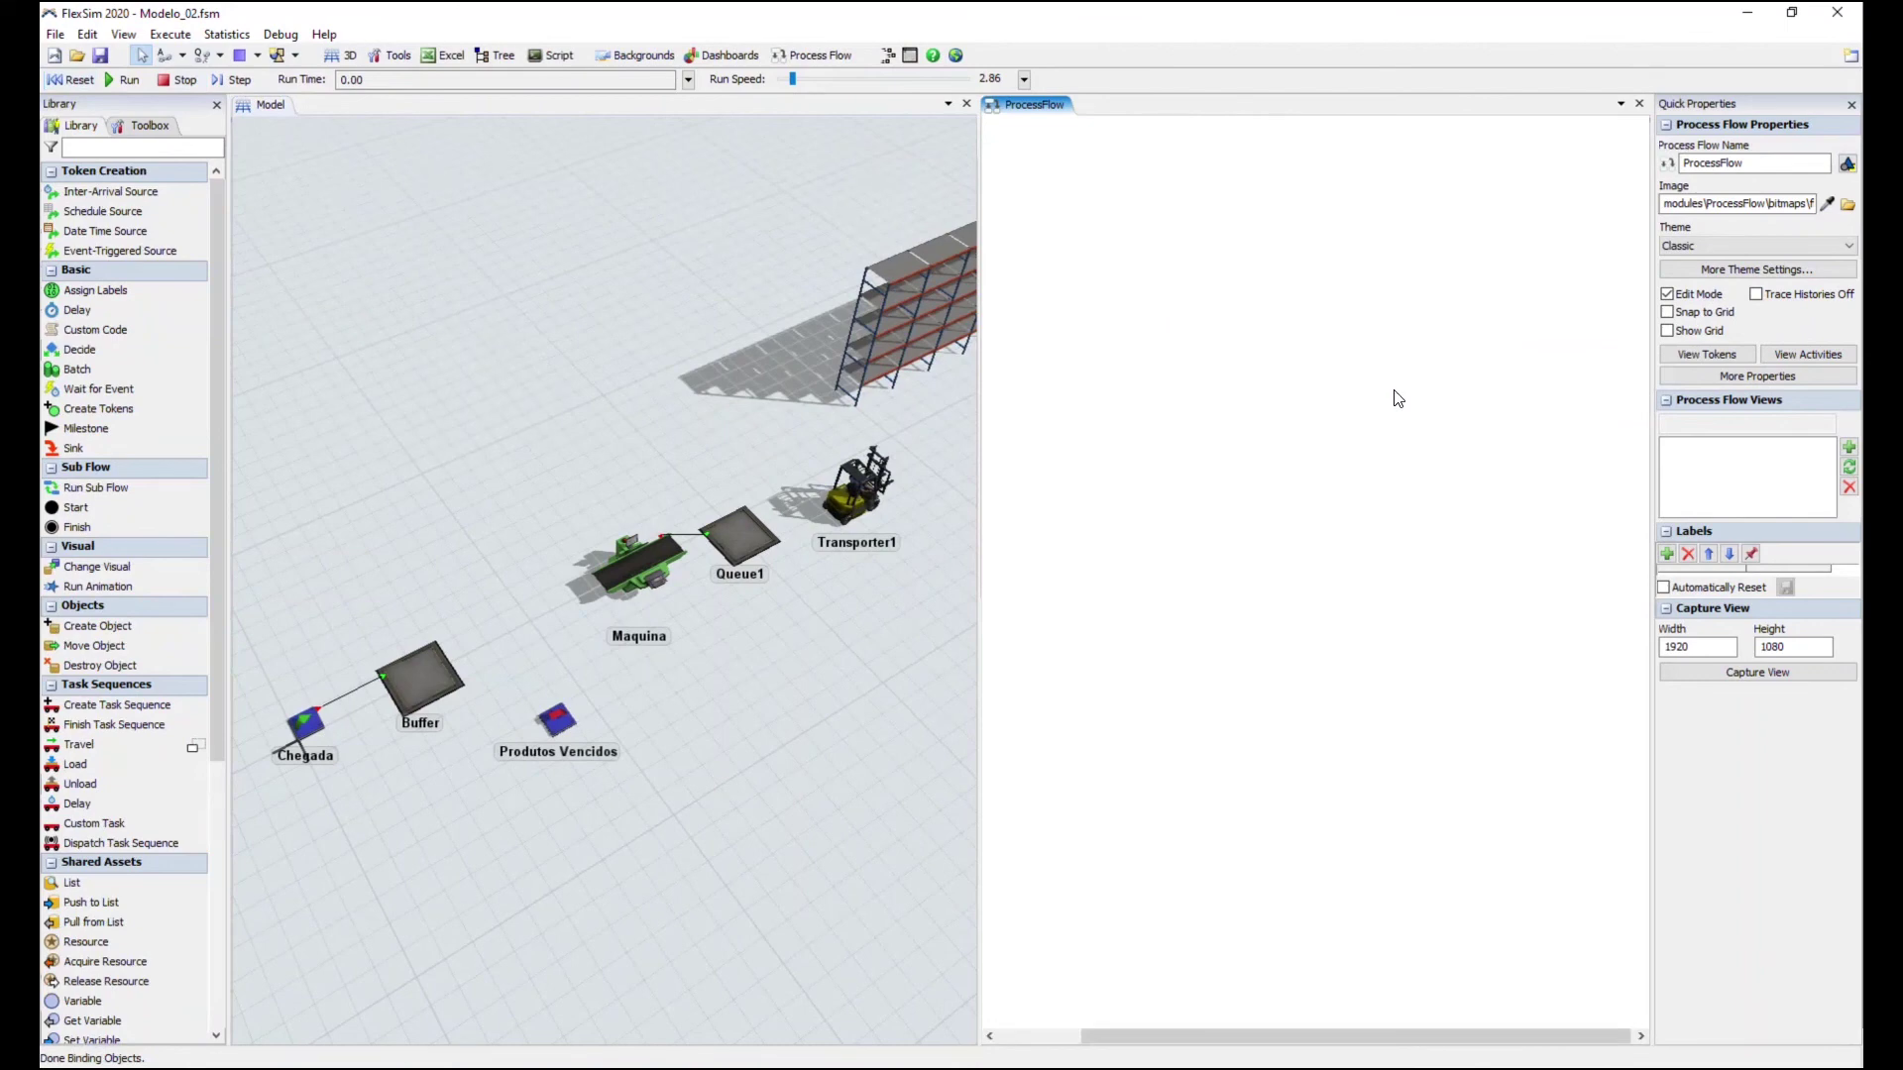
Examine the 3D layout from Chegada, Buffer, Maquina and Produtos Vencidos through Queue1 to Transporter1 and Rack1
click(815, 615)
right_drag(815, 615, 883, 599)
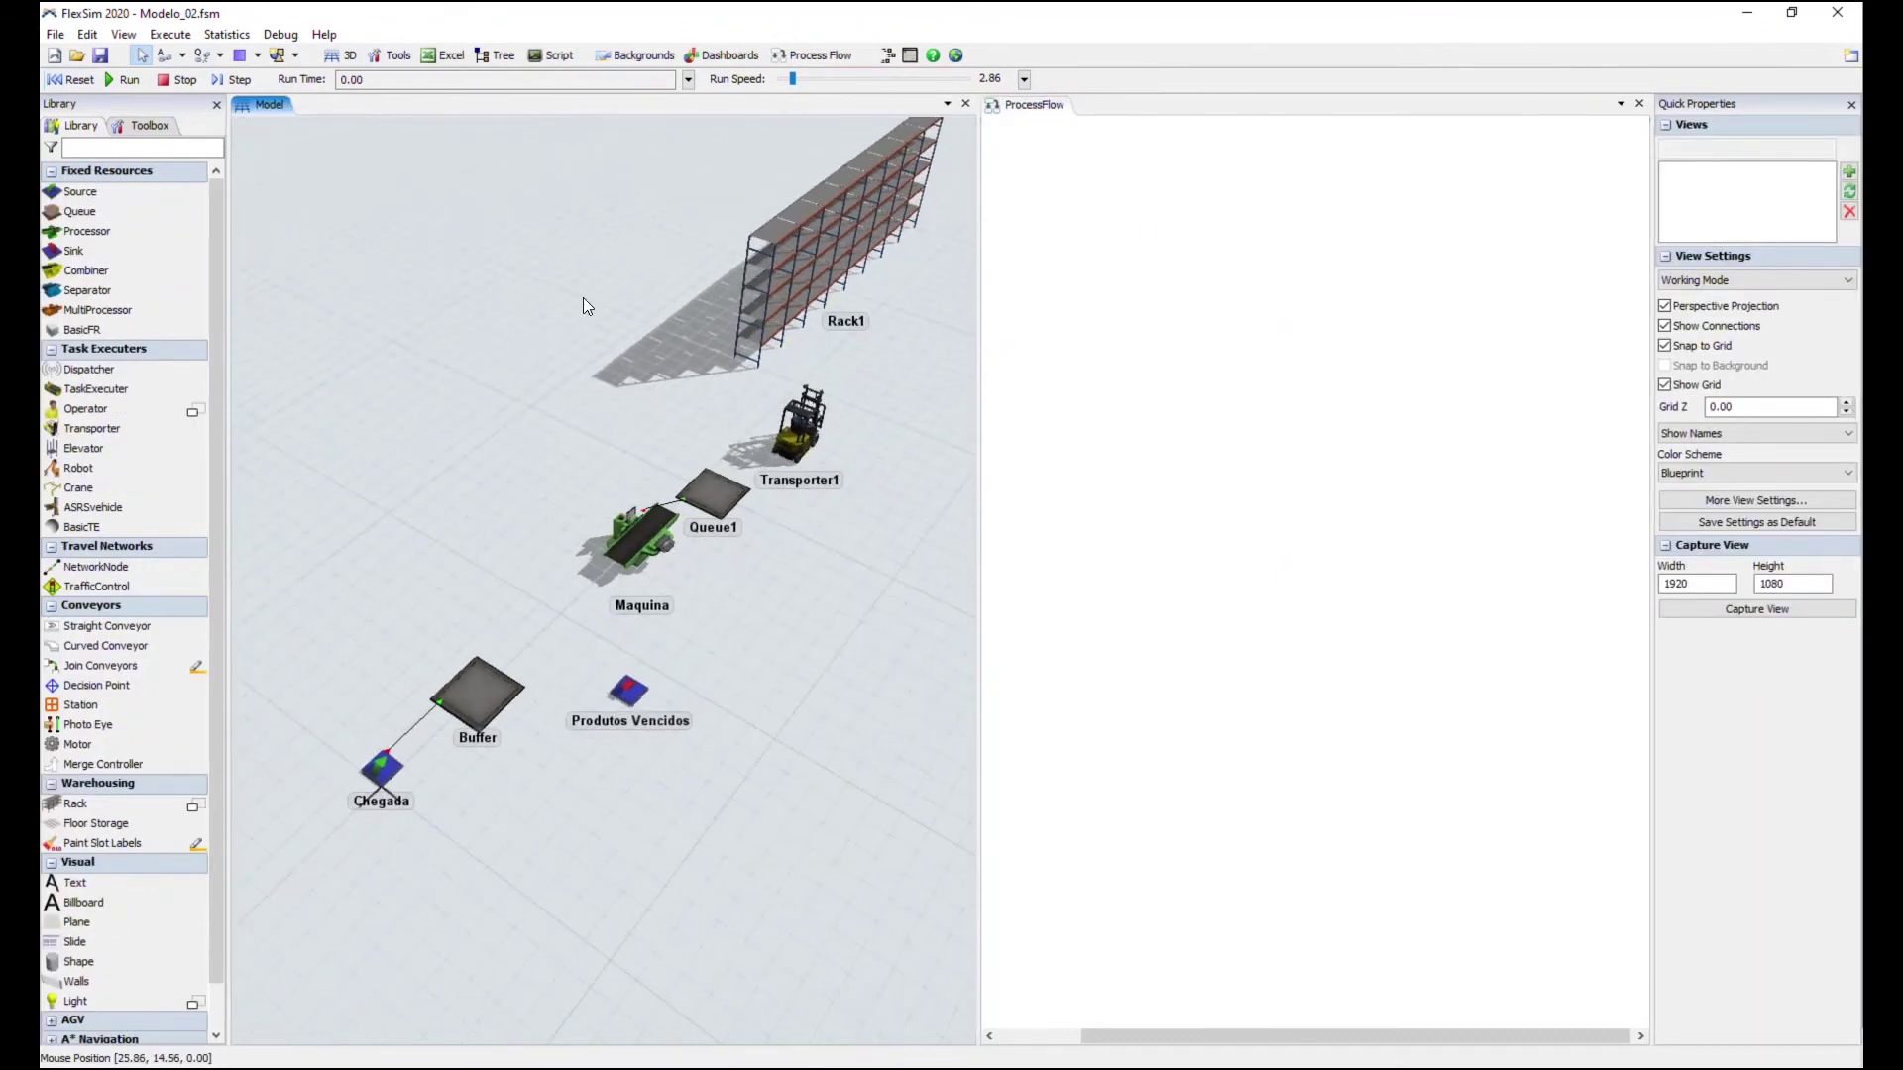
click(1259, 513)
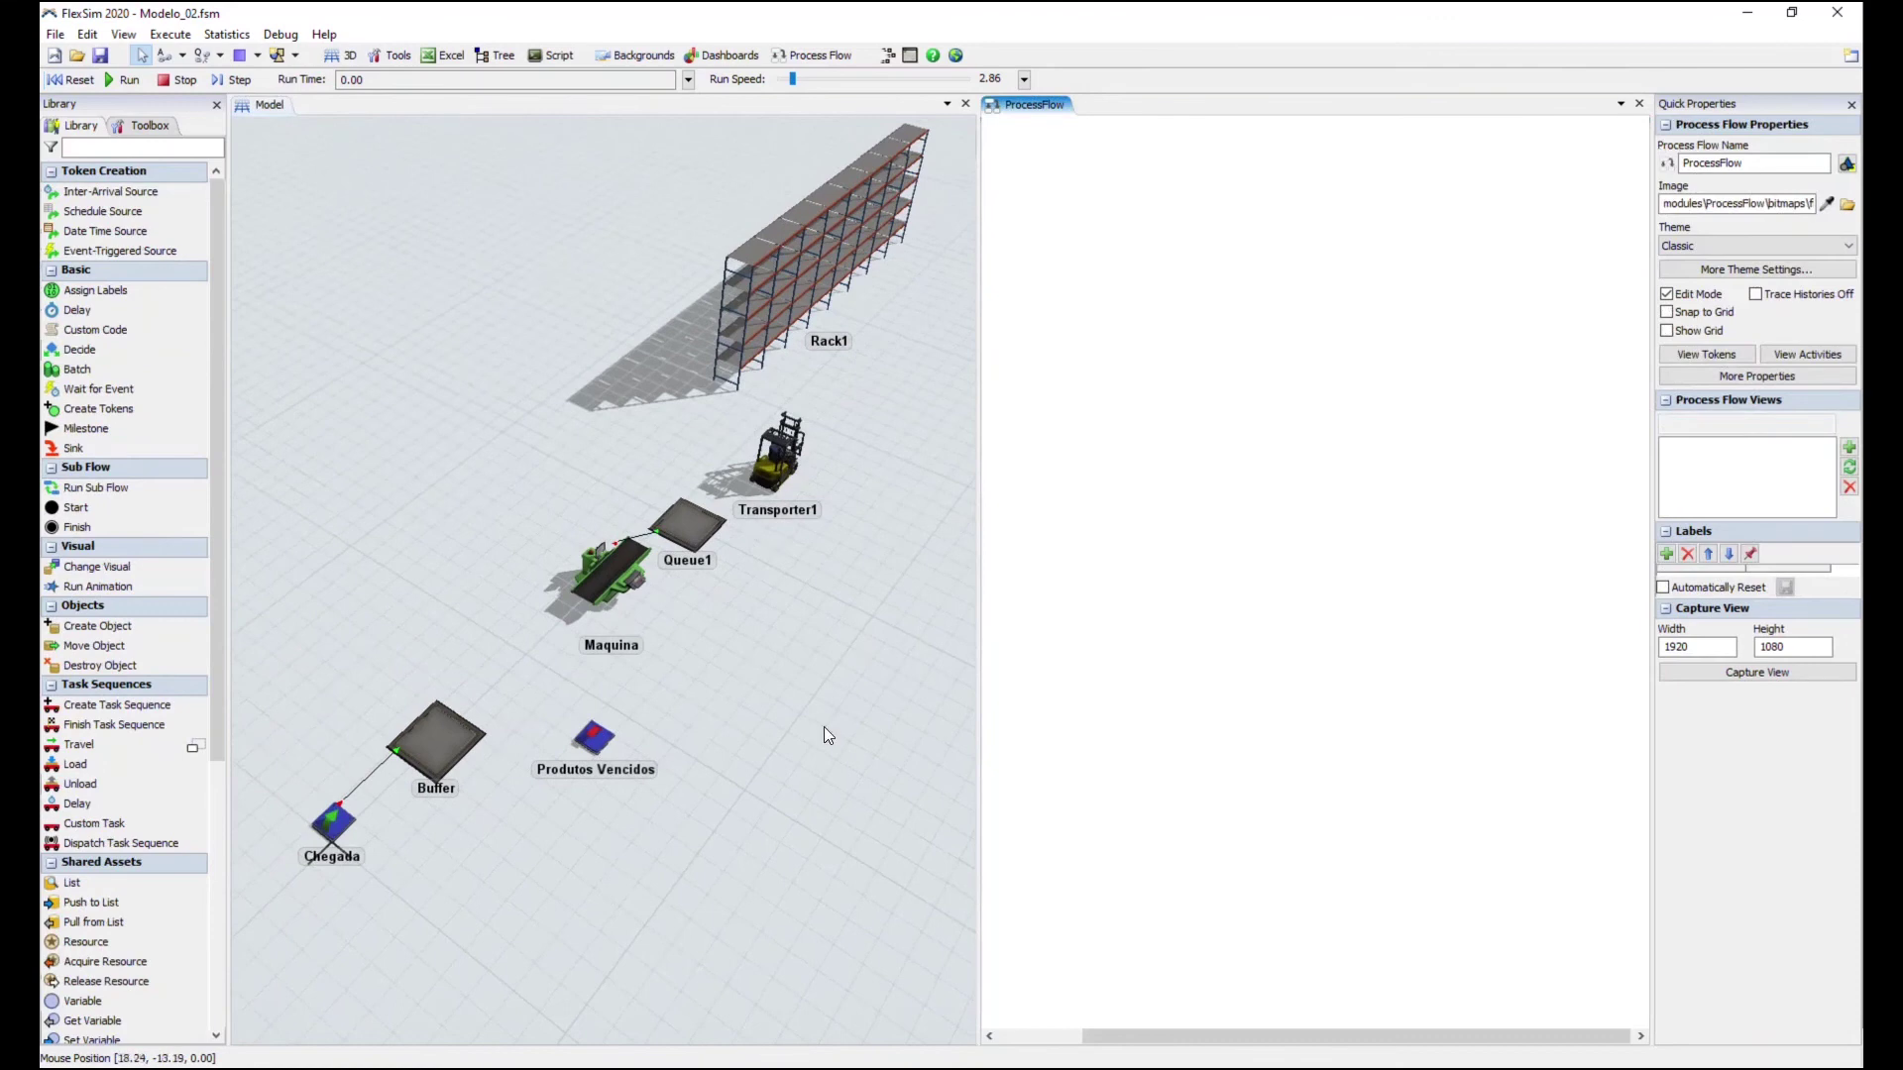
click(335, 821)
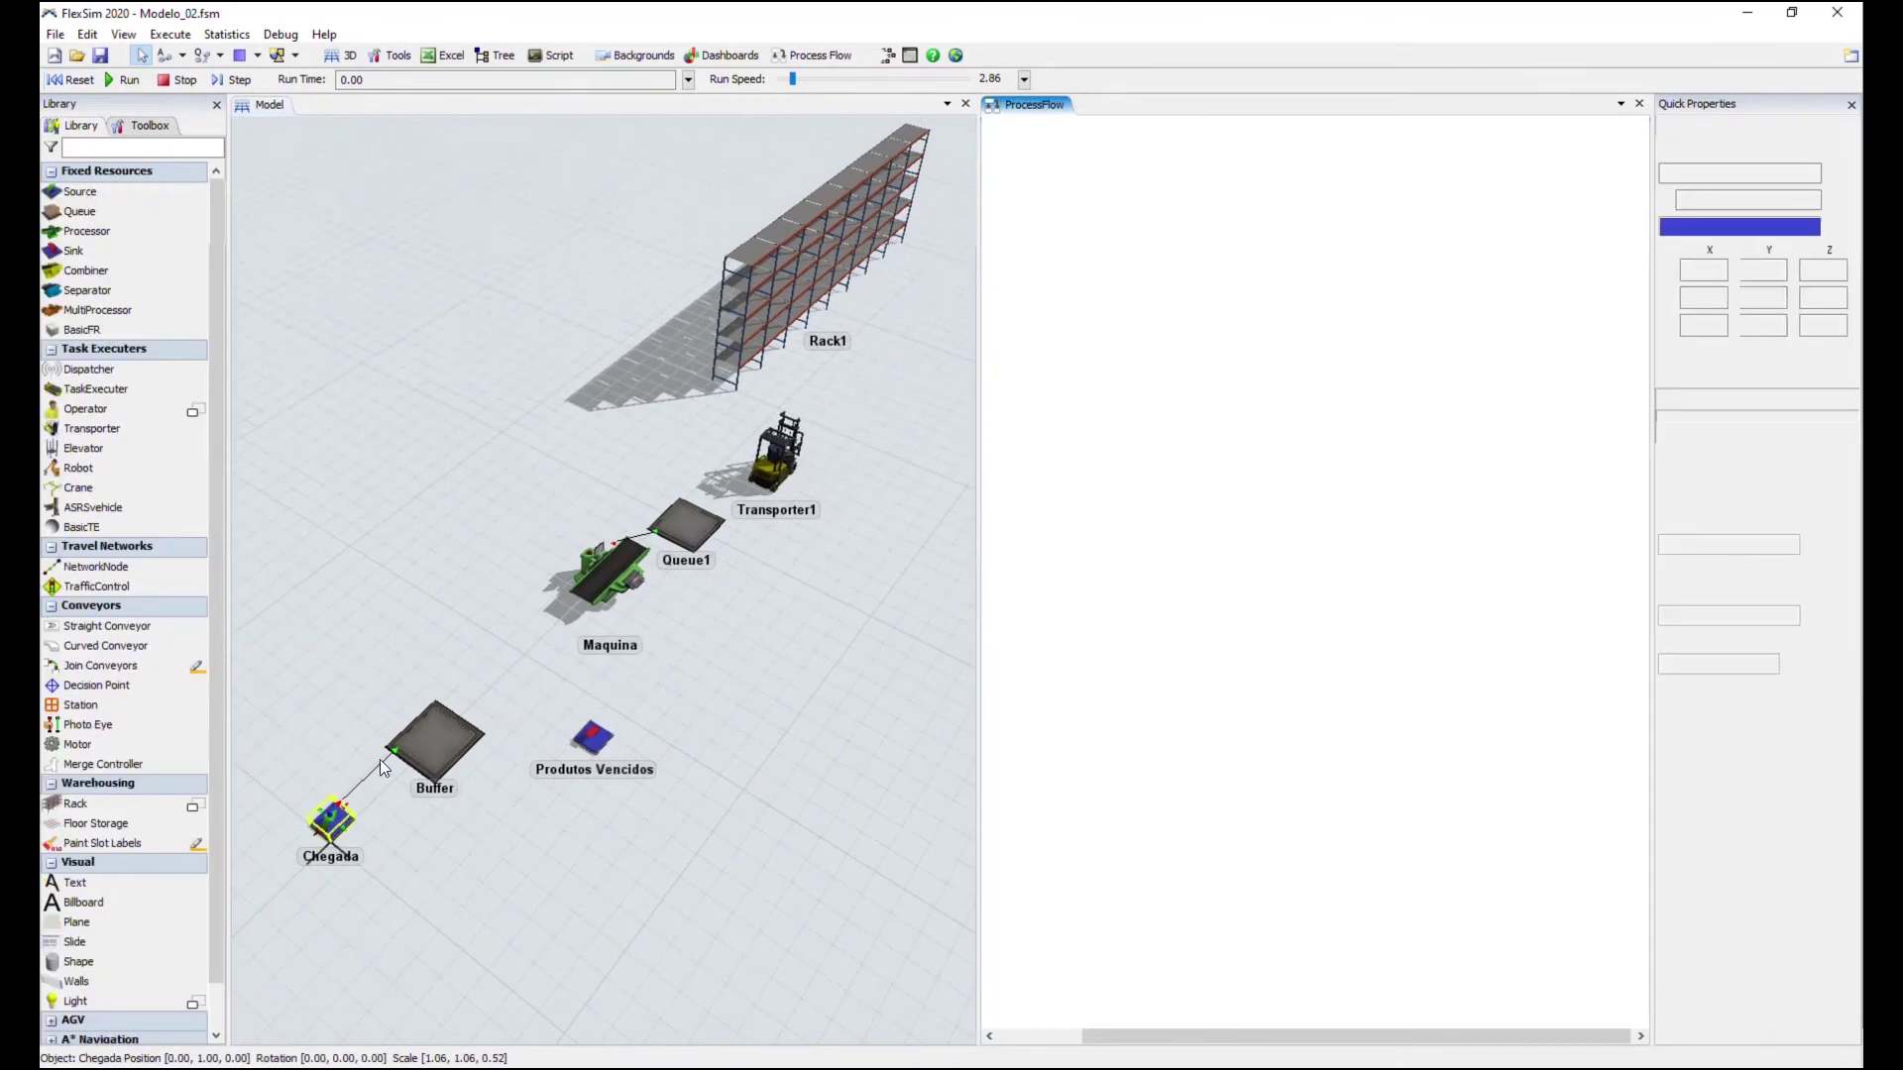
click(609, 587)
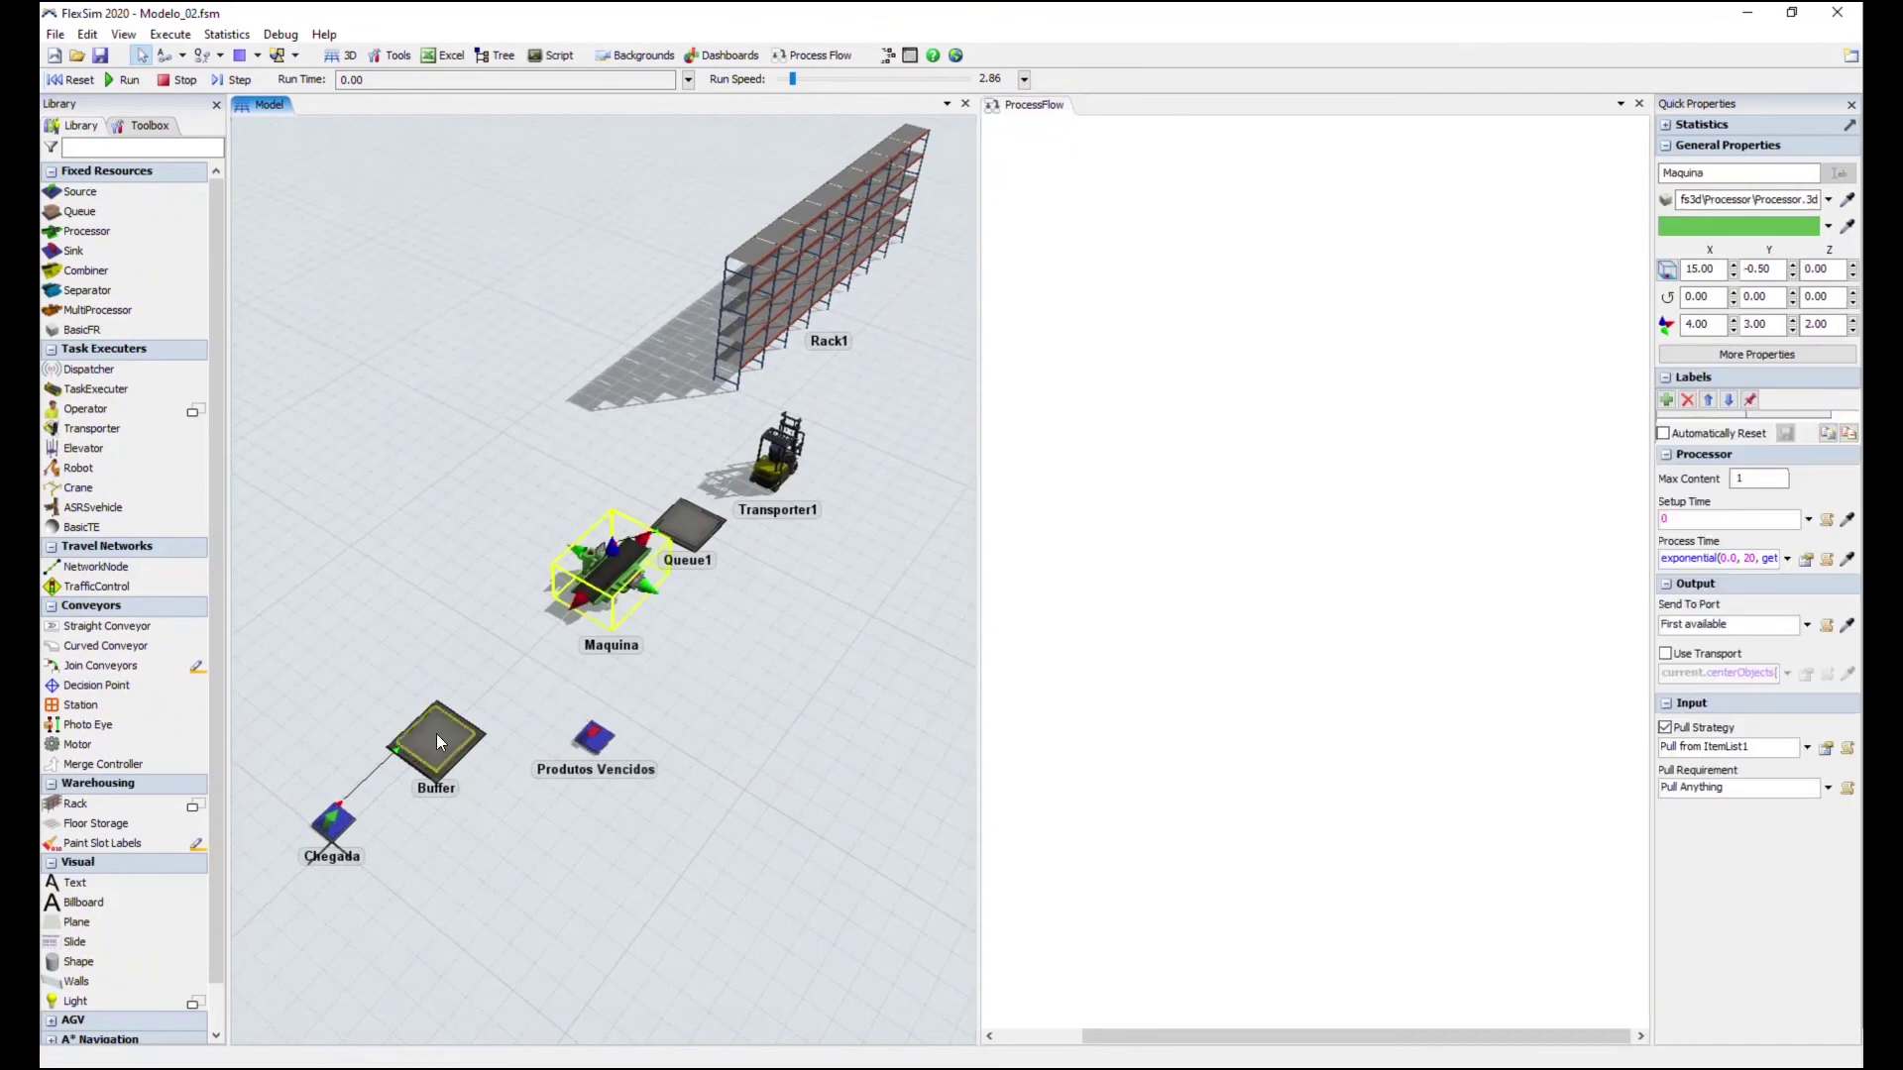
click(591, 745)
click(711, 669)
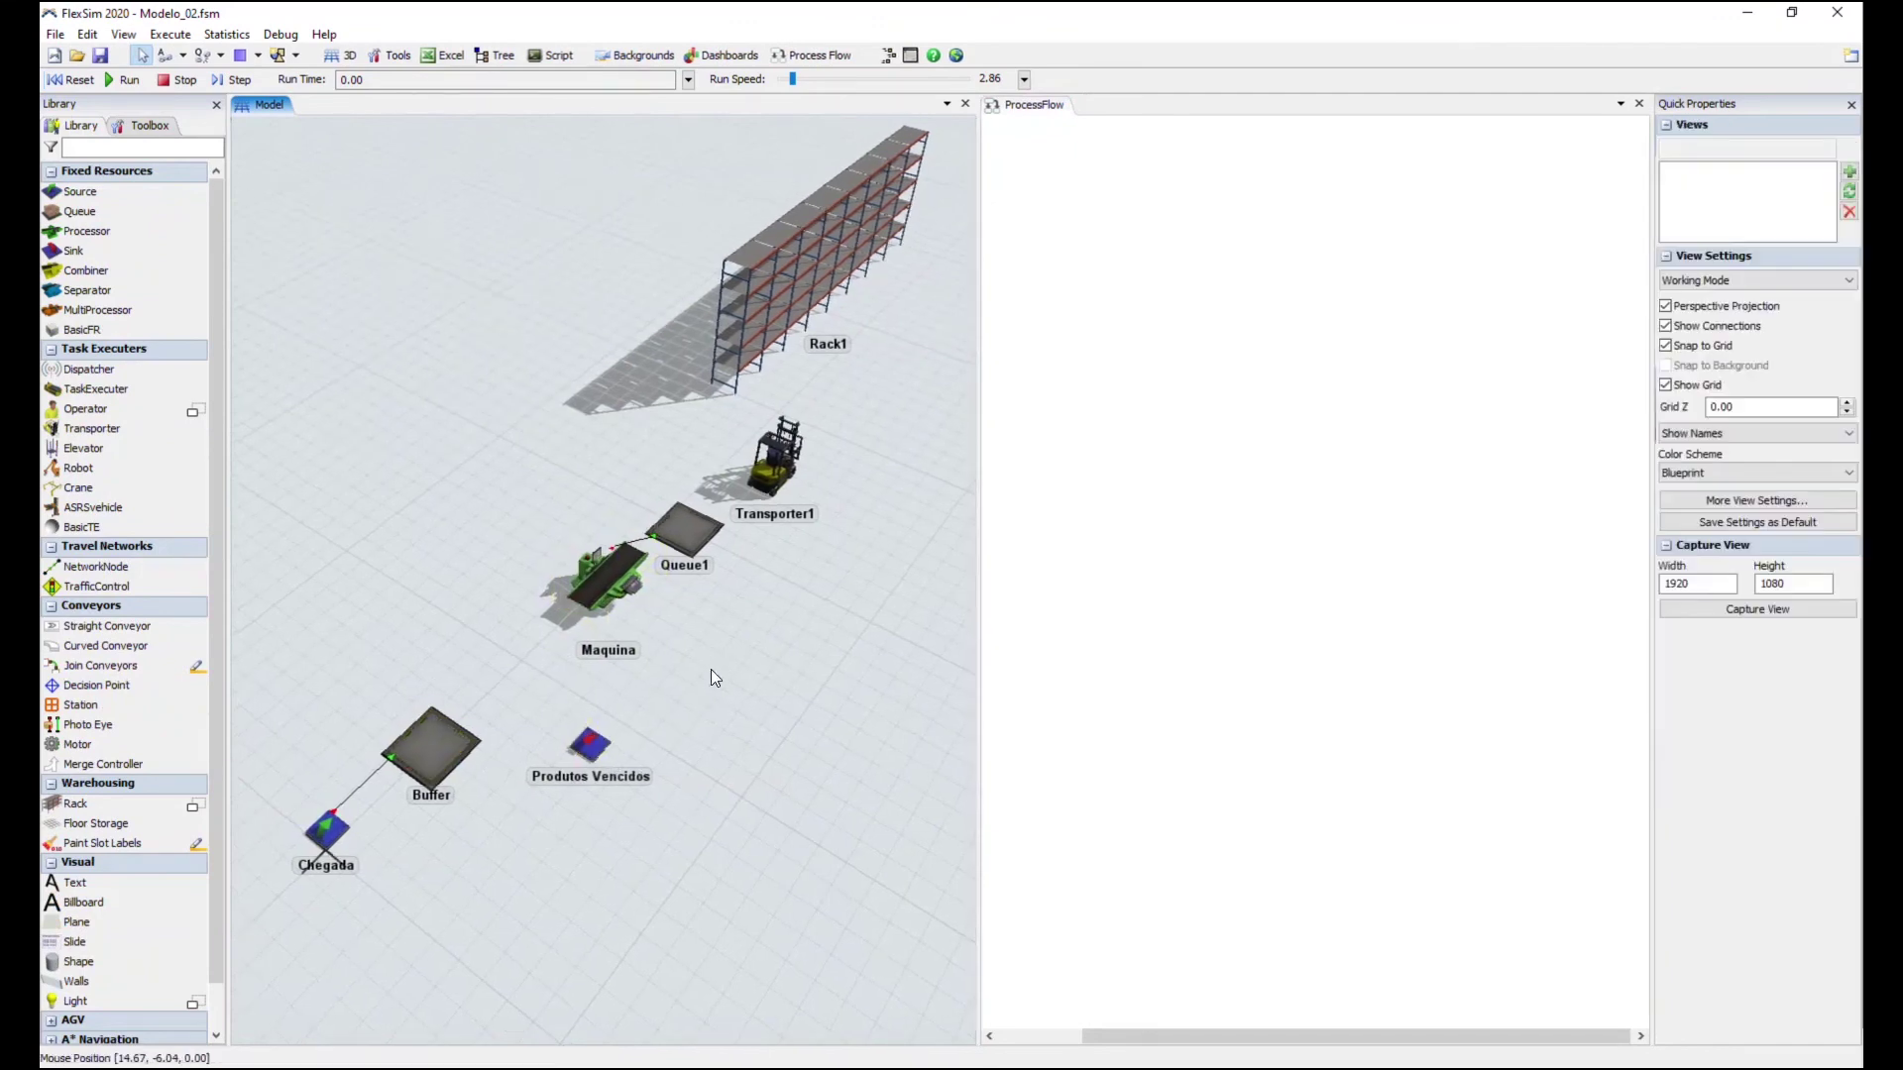
scroll(592, 822, up, 5)
scroll(592, 799, up, 1)
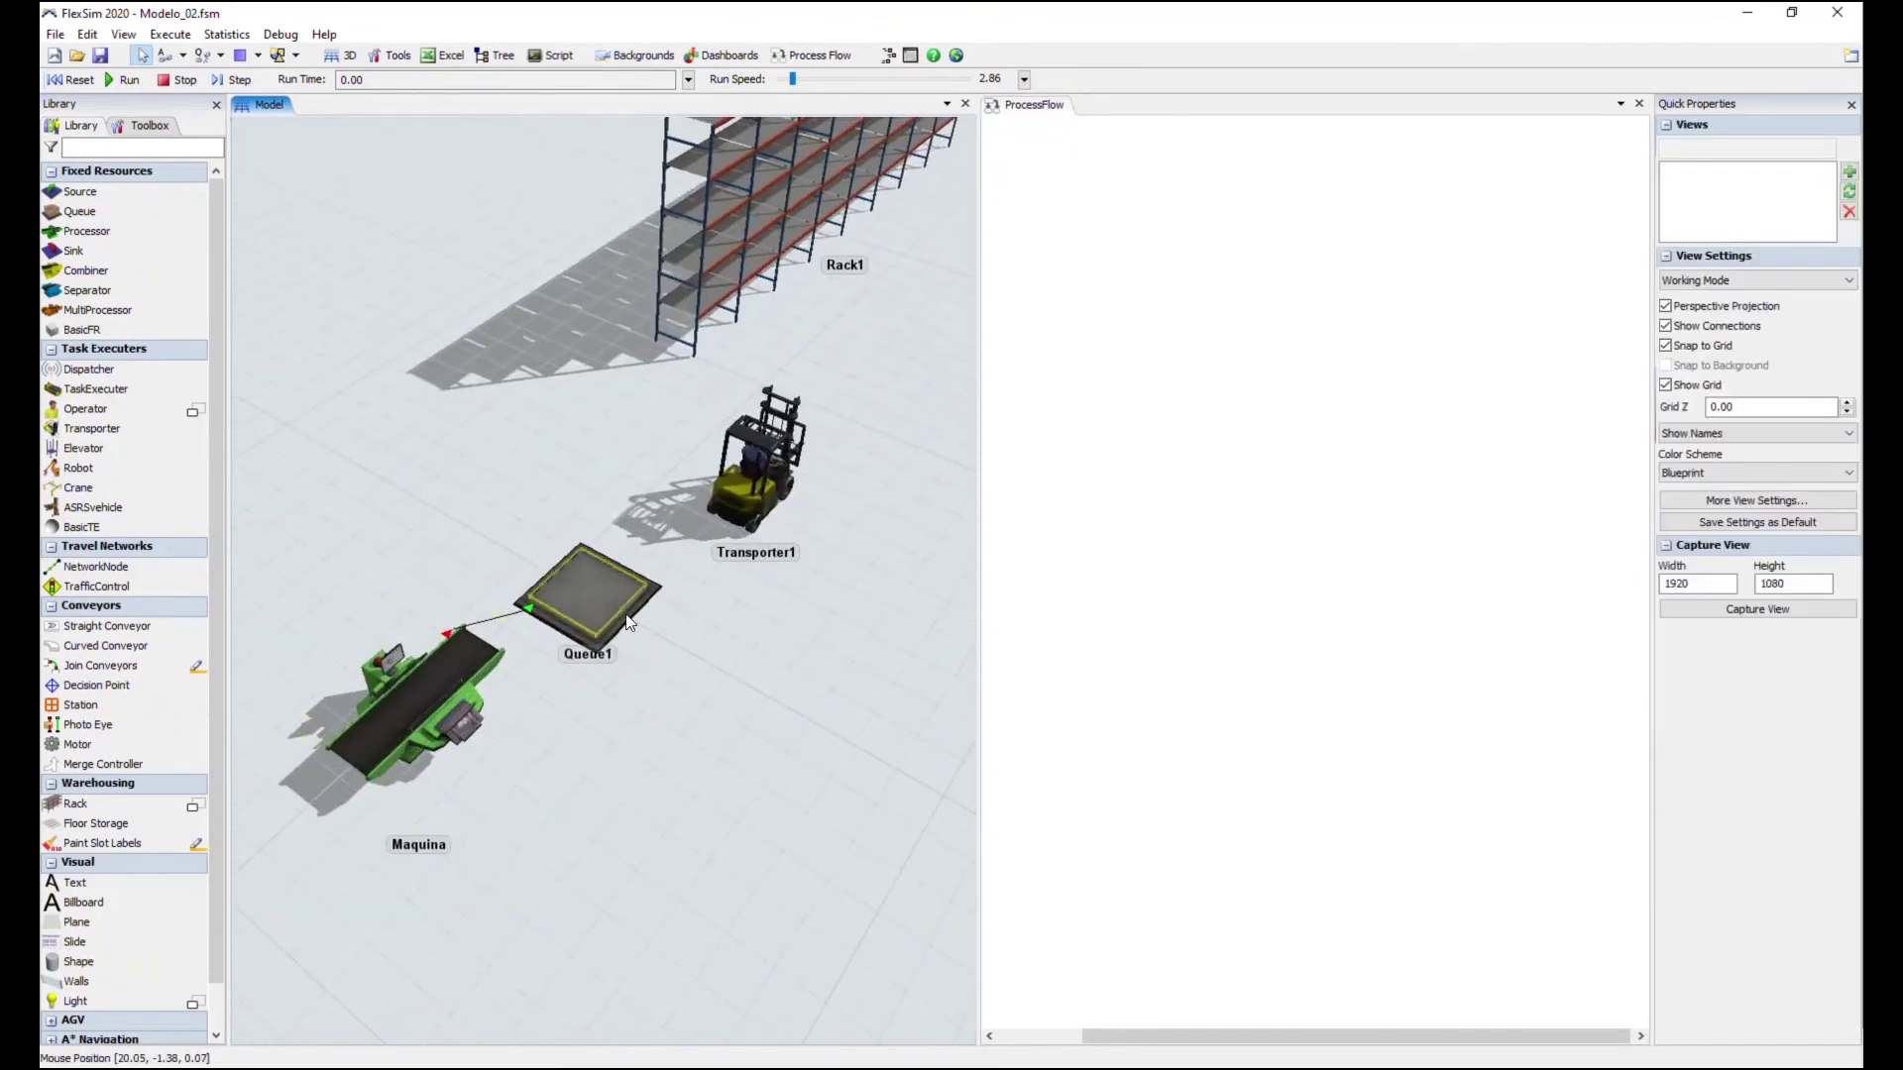
scroll(774, 786, up, 3)
scroll(771, 780, down, 3)
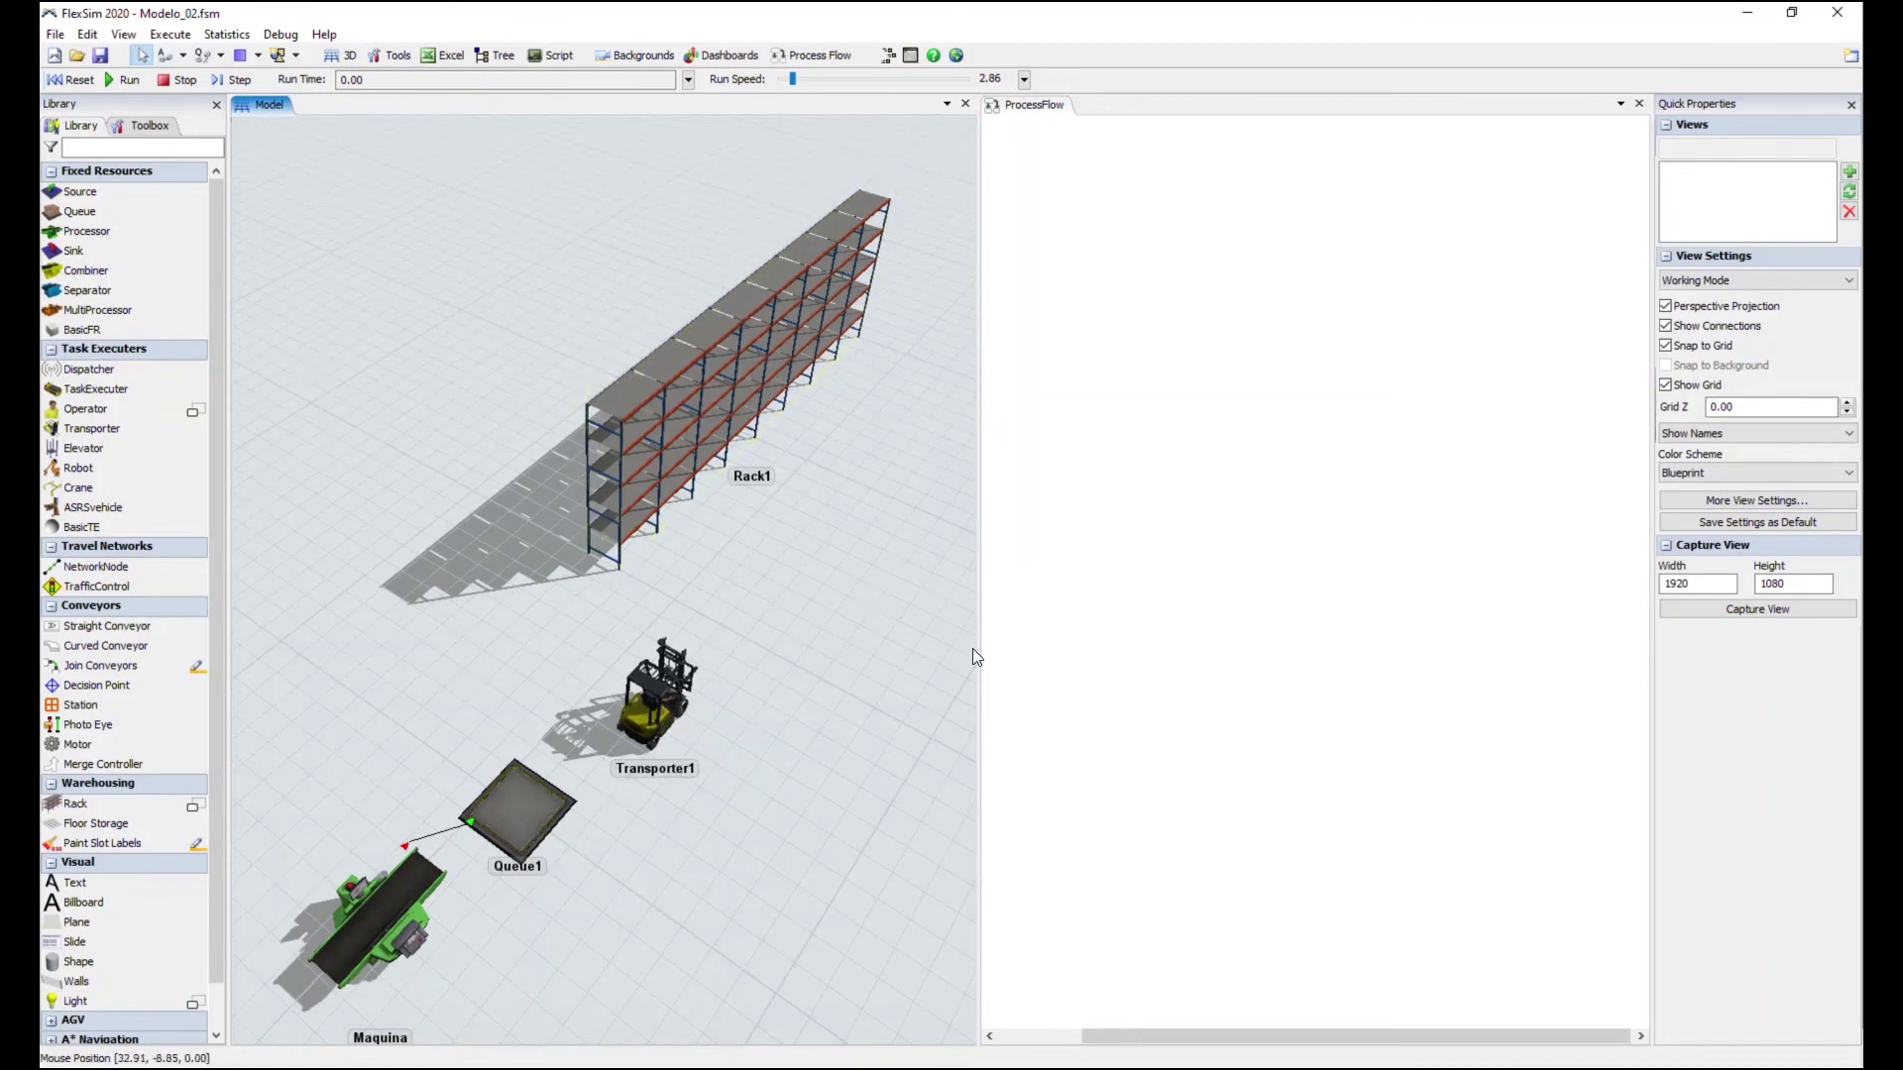
Add an Event-Triggered Source near the upper part of the empty process flow canvas
click(1275, 525)
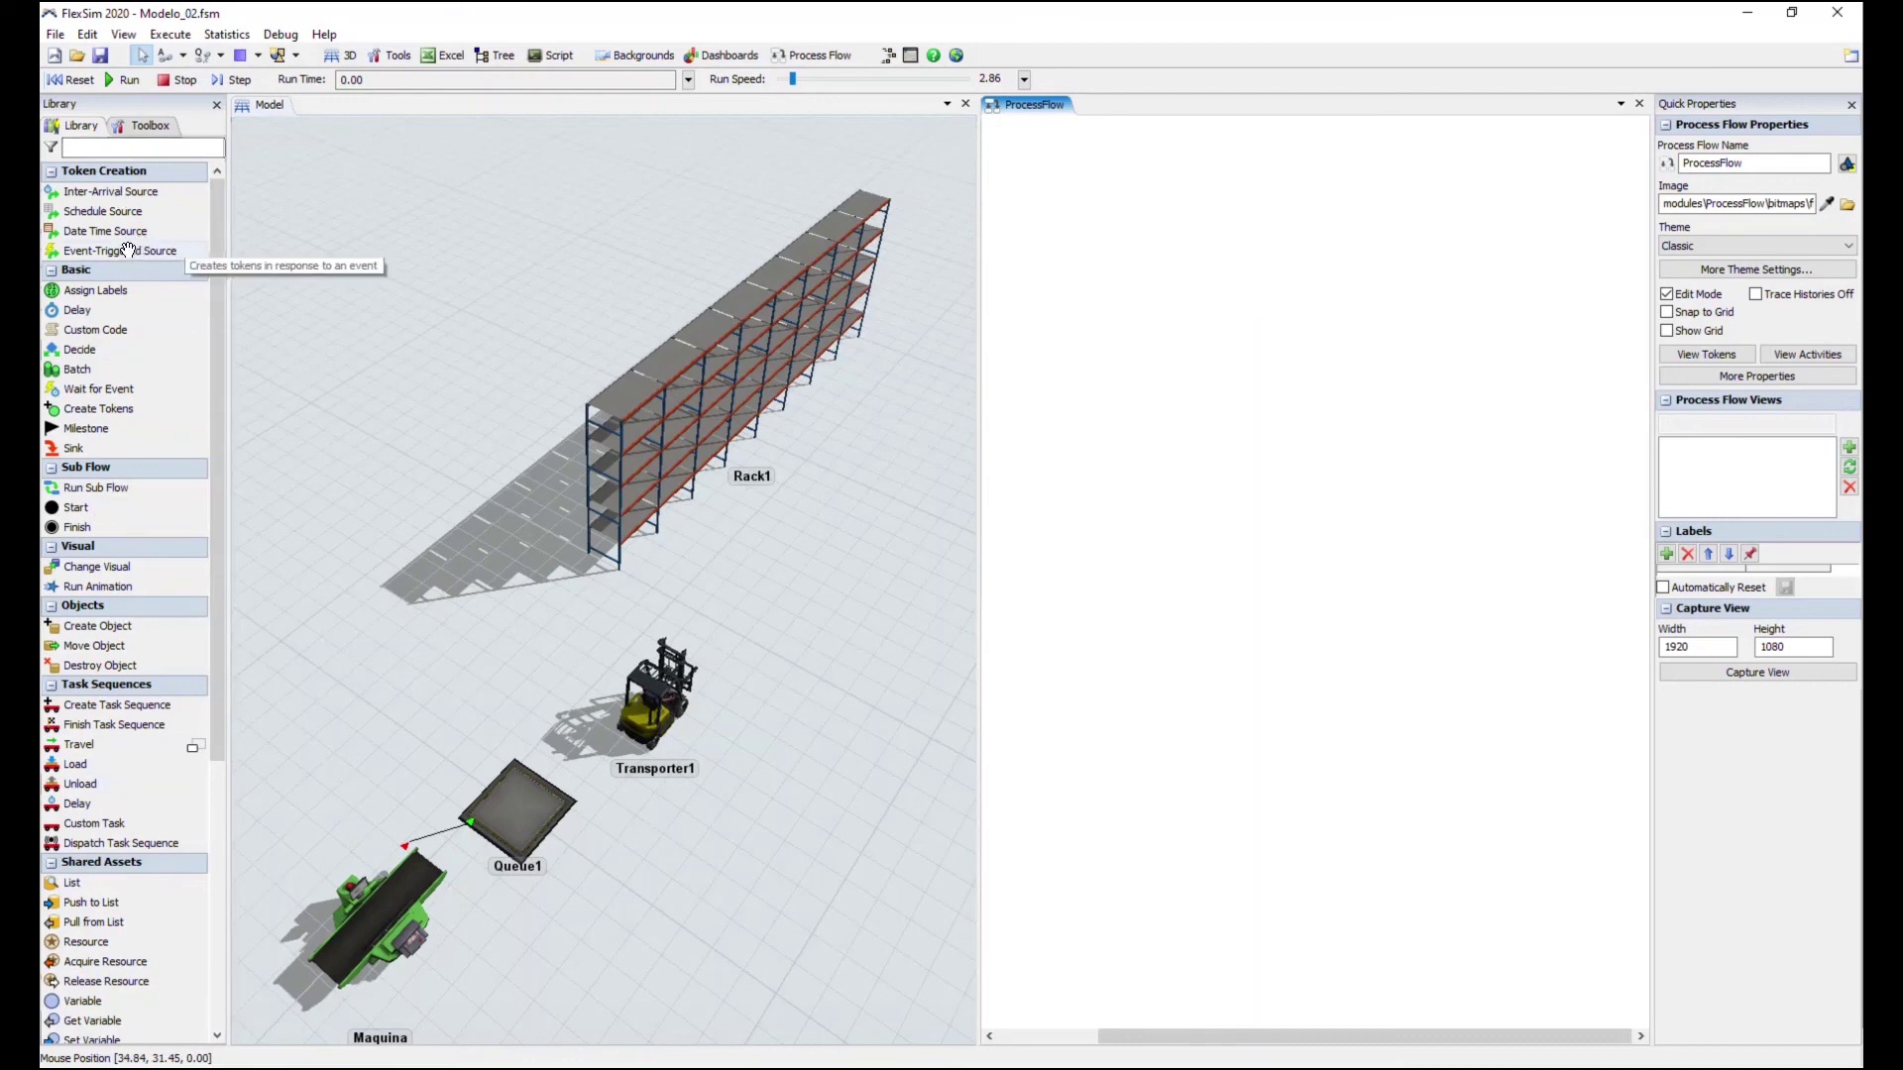
drag(117, 248, 782, 239)
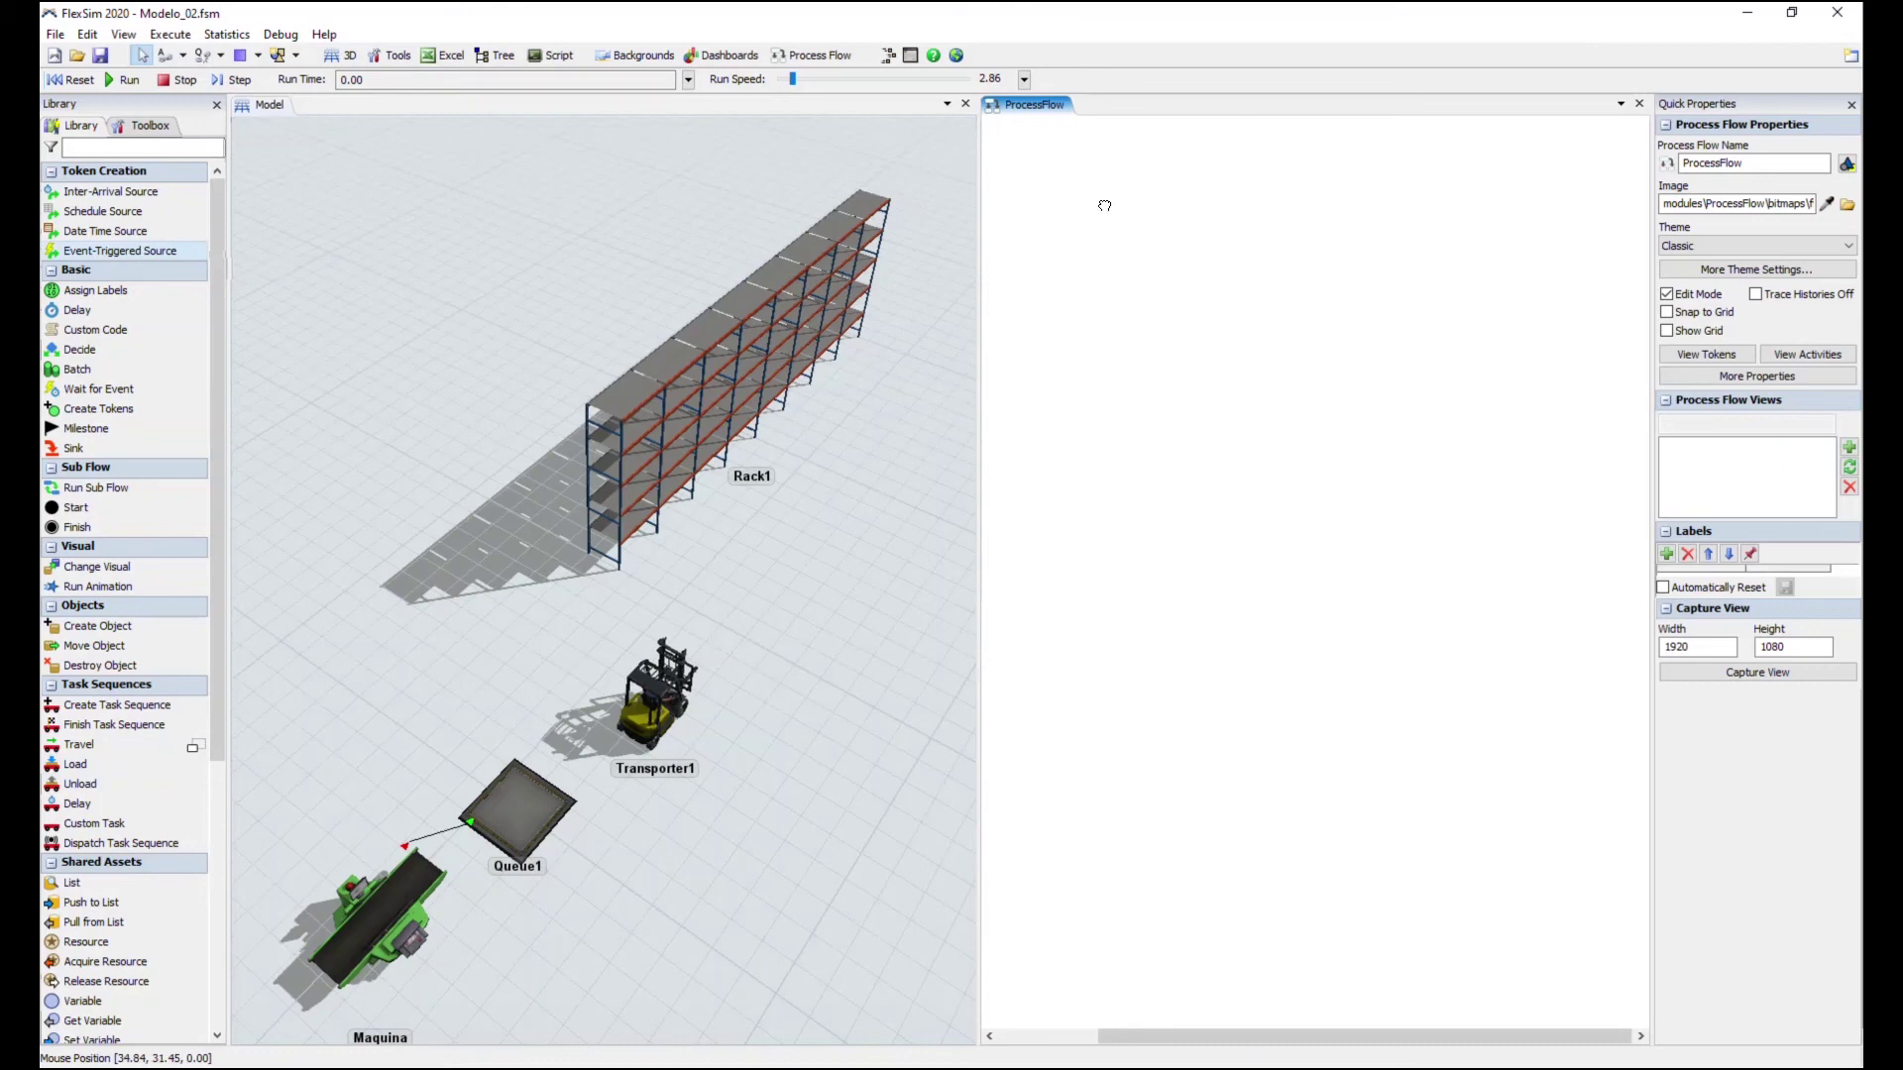
drag(1104, 205, 1107, 206)
drag(1221, 204, 1263, 216)
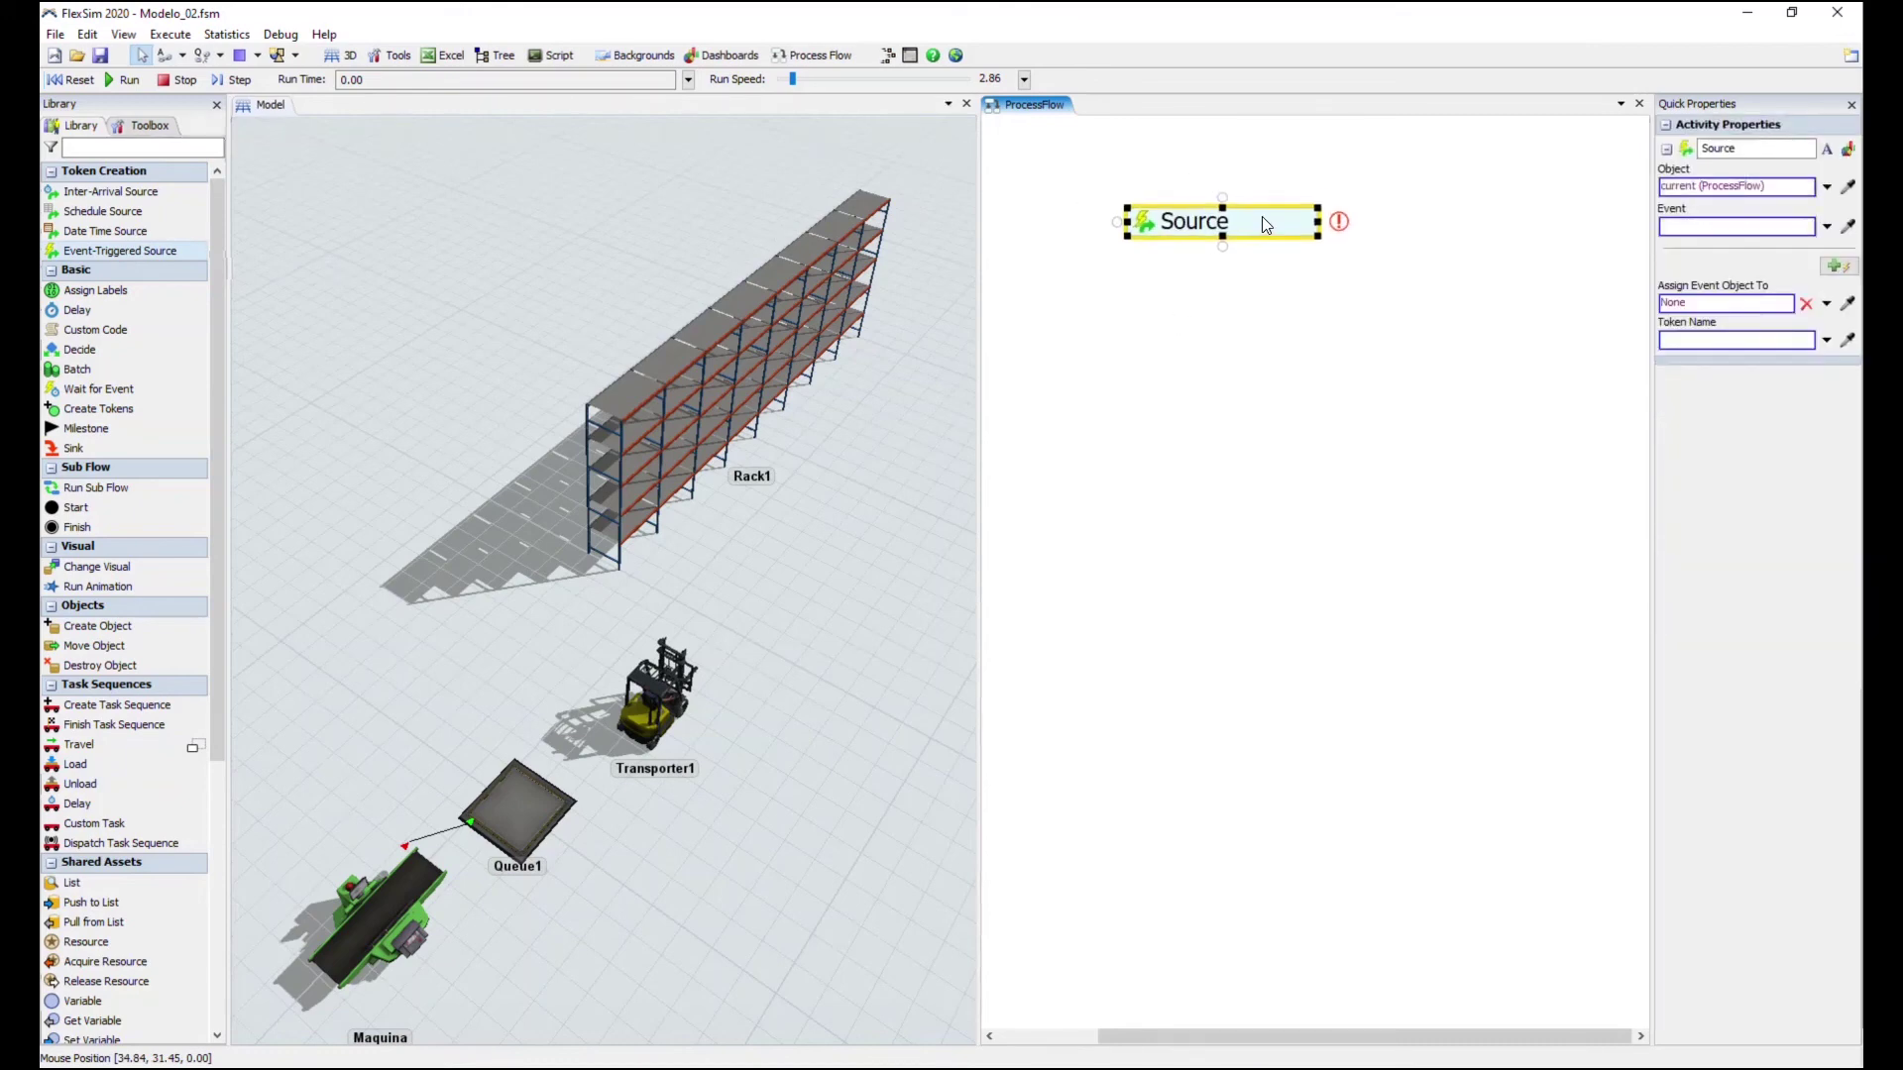
click(1293, 309)
Link the event-triggered Source to Queue1's On Entry event and shift the activity slightly on the canvas
drag(953, 561, 854, 539)
click(1202, 455)
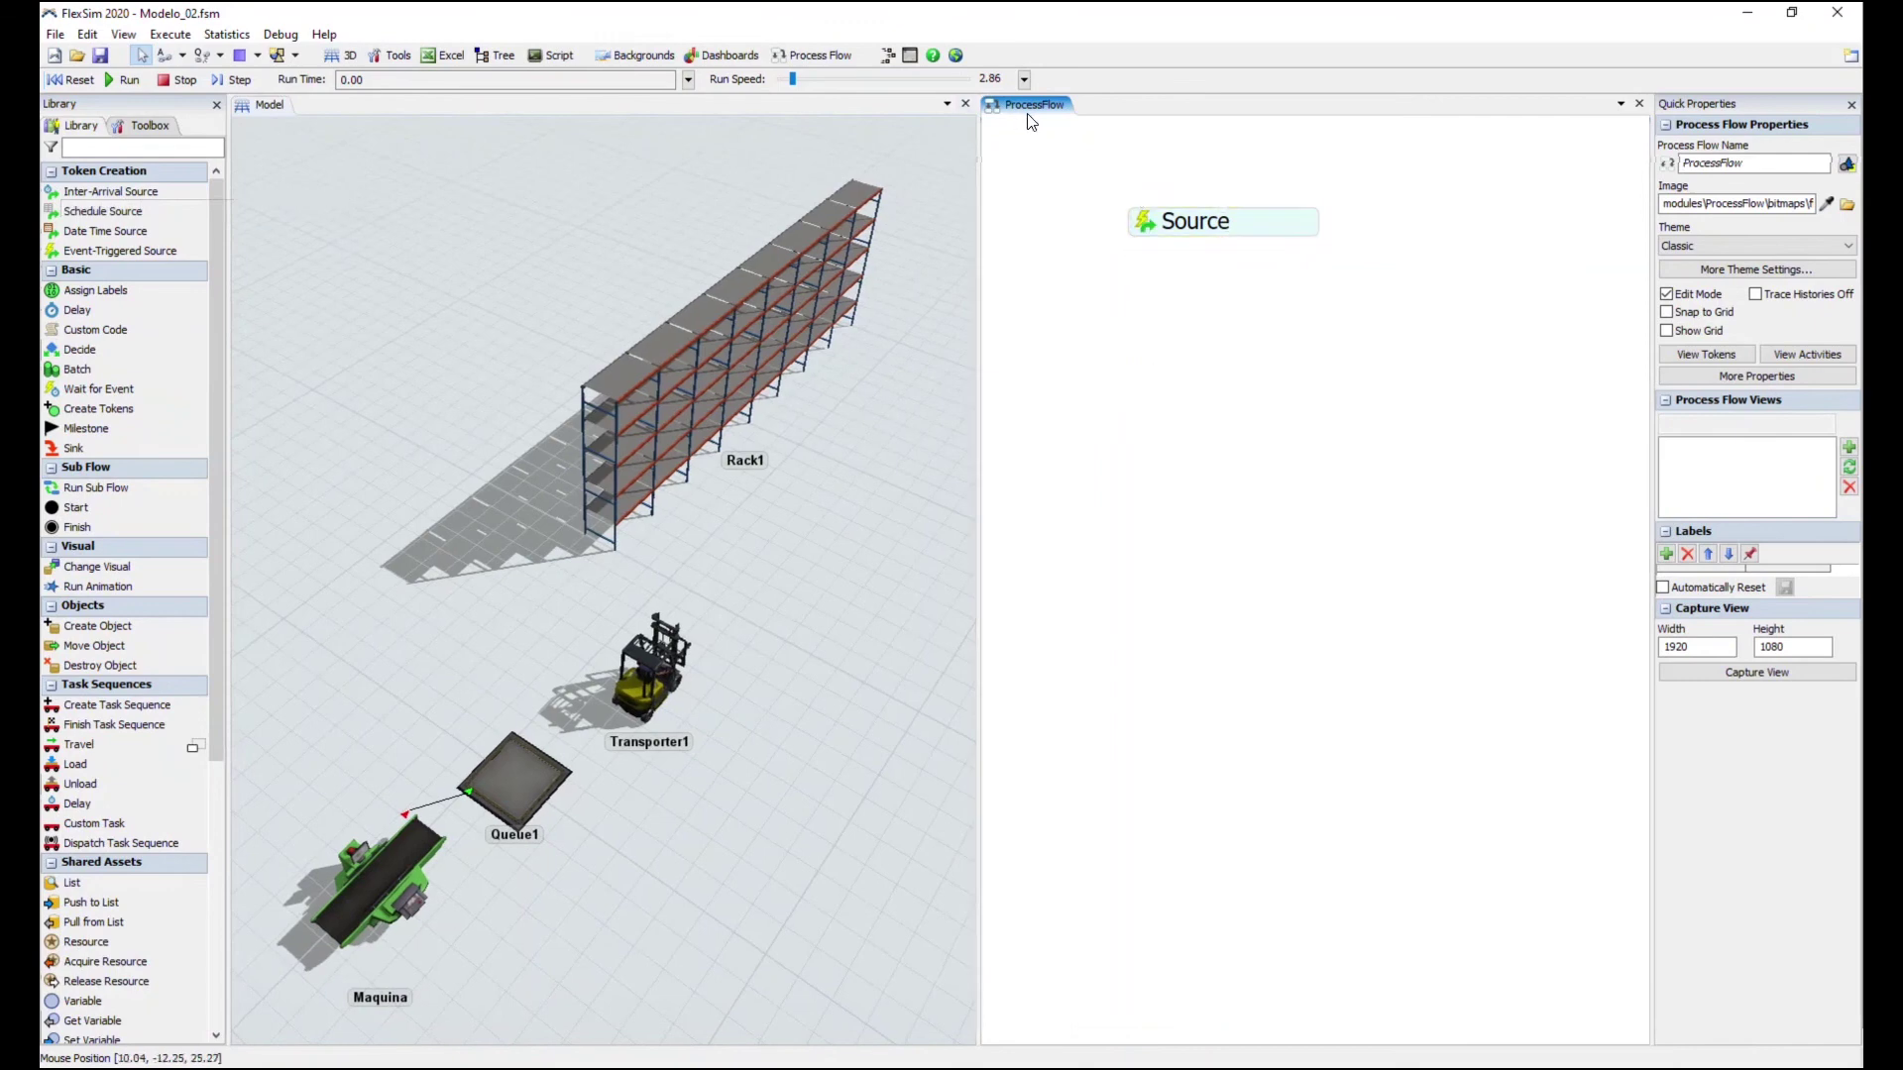
click(1134, 210)
click(1279, 223)
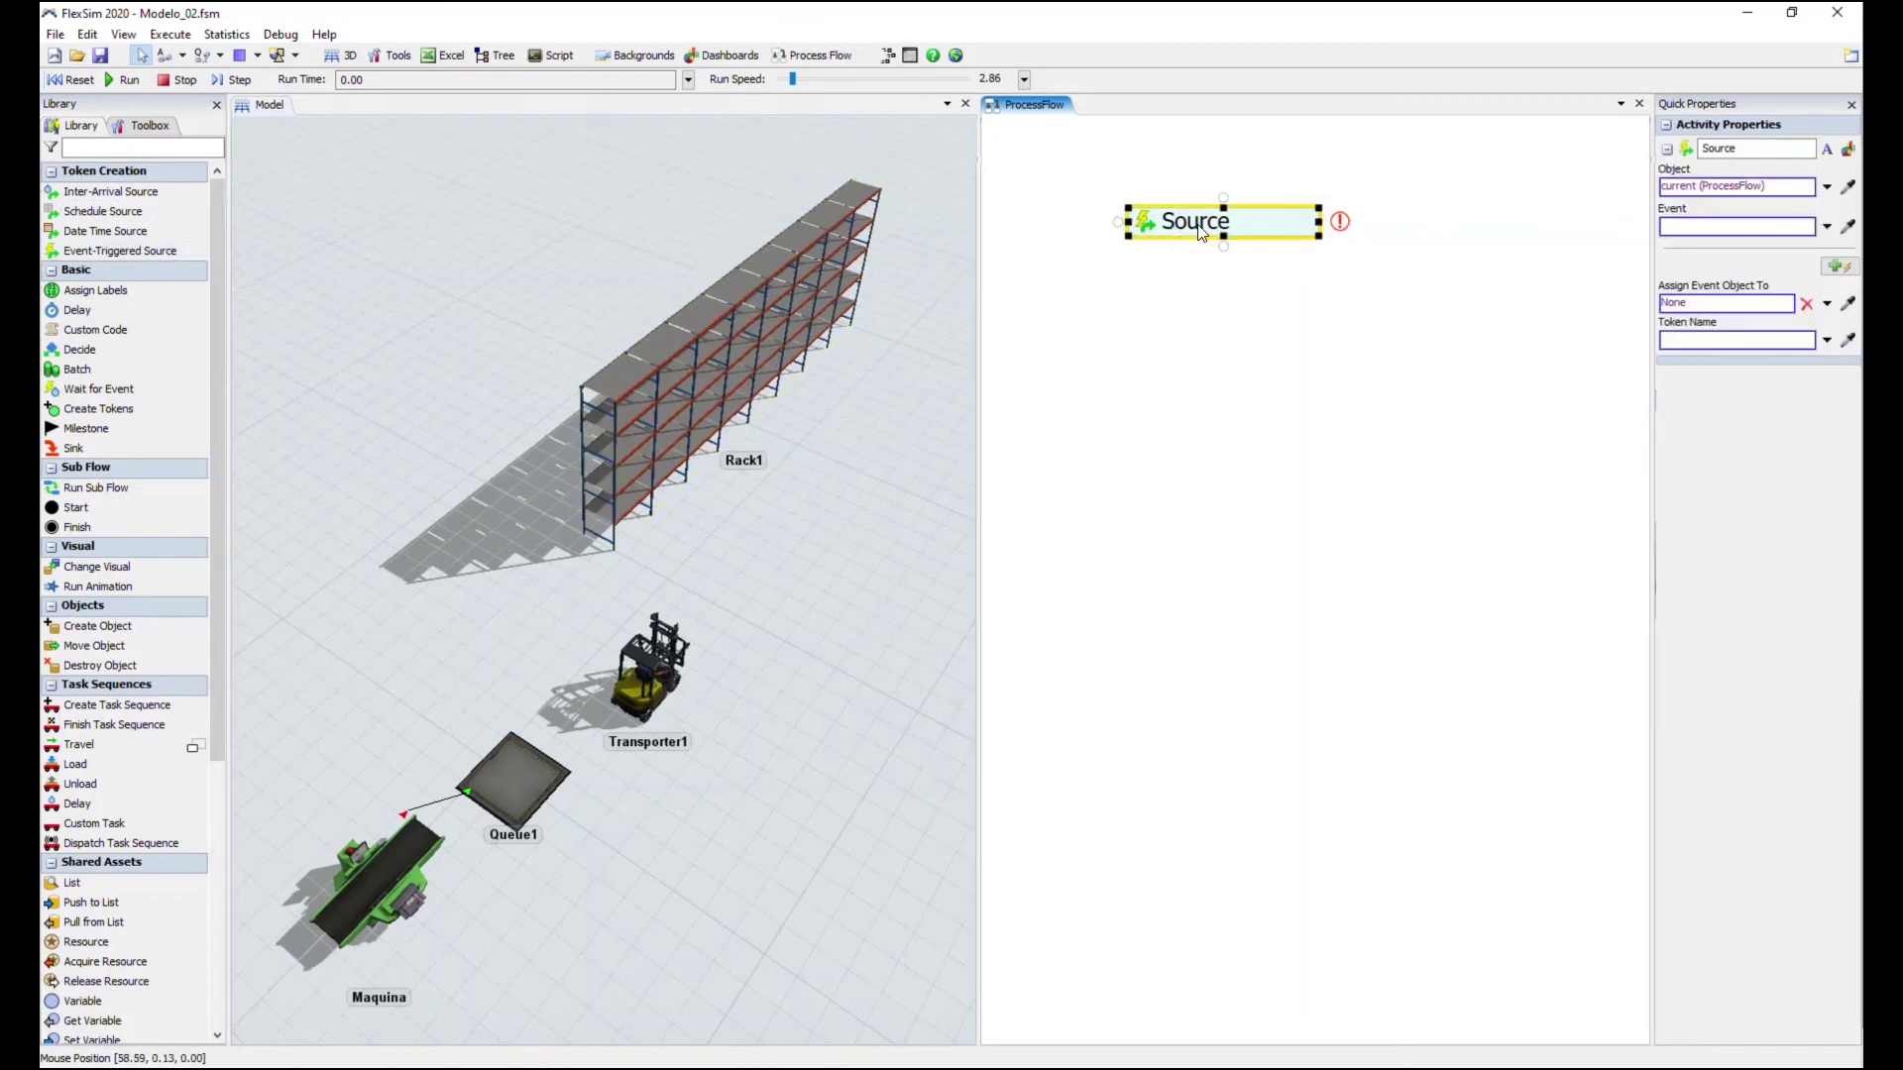
click(1341, 221)
click(538, 750)
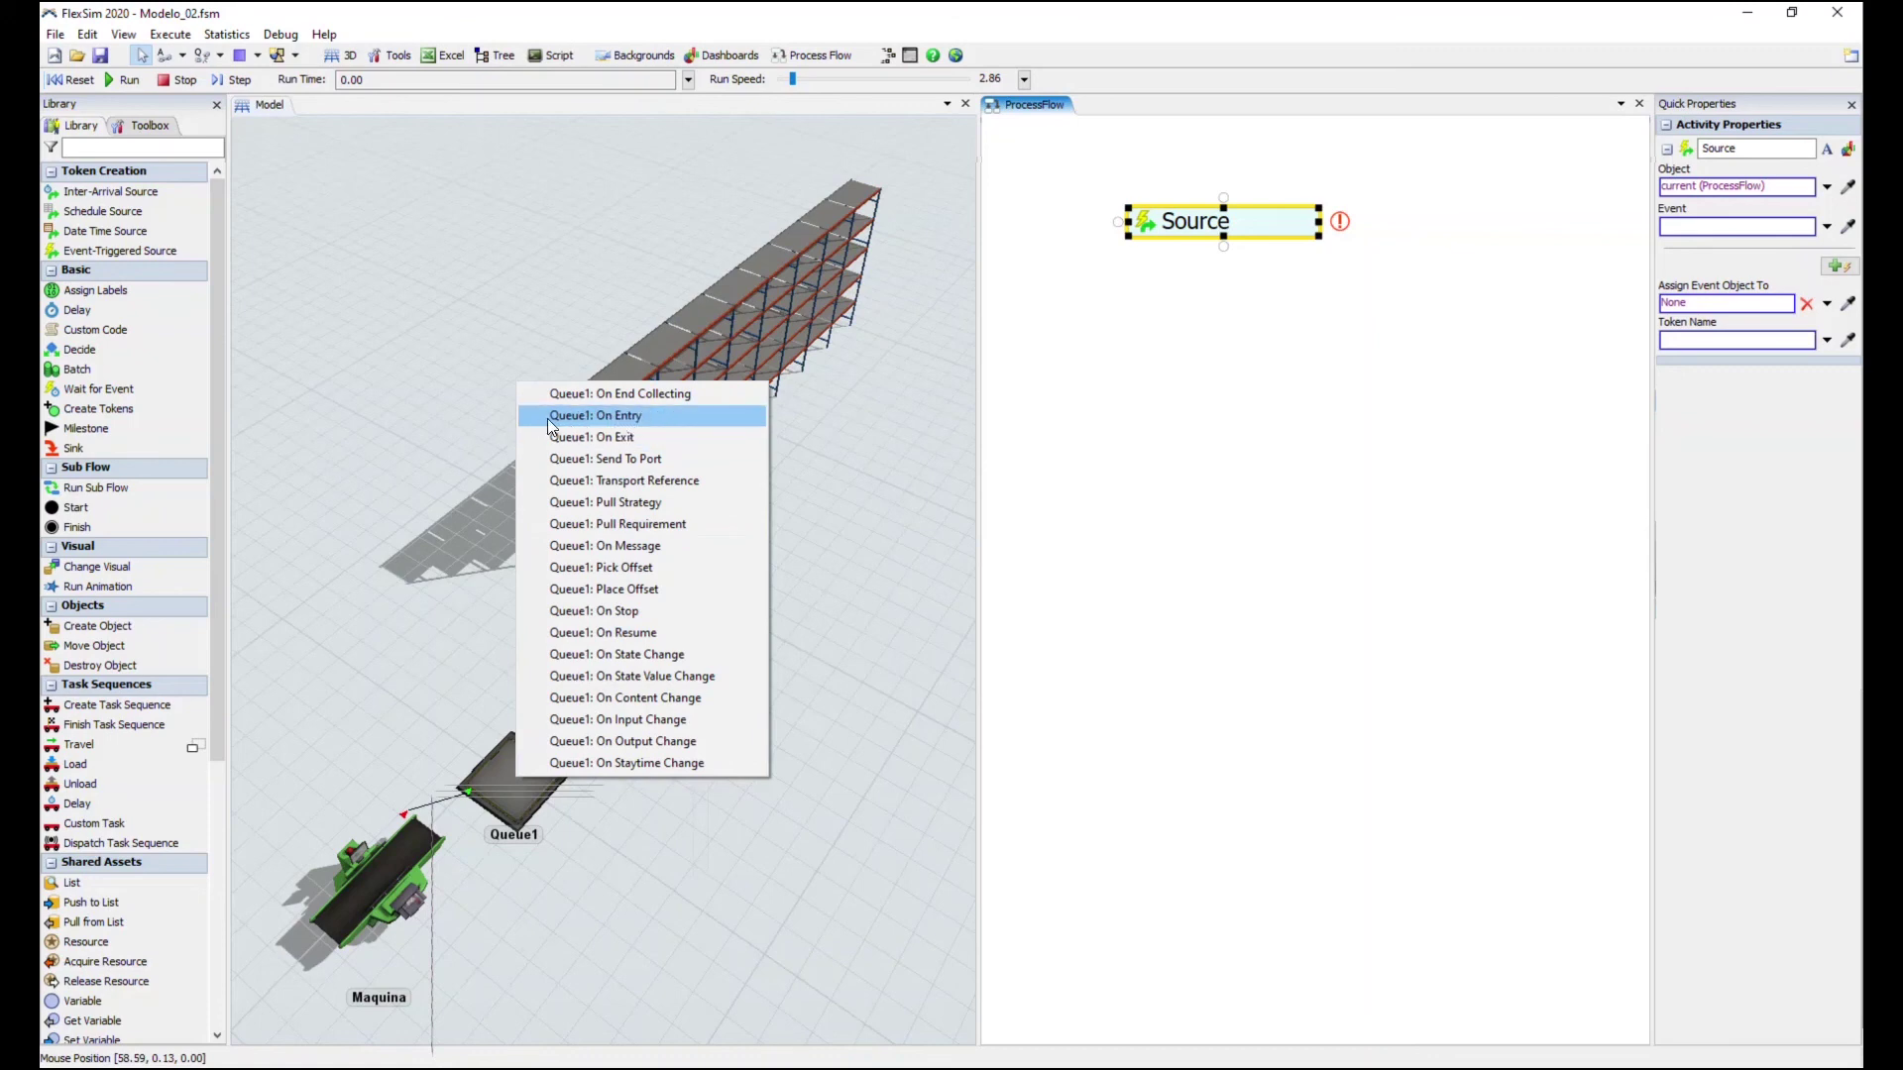
click(635, 418)
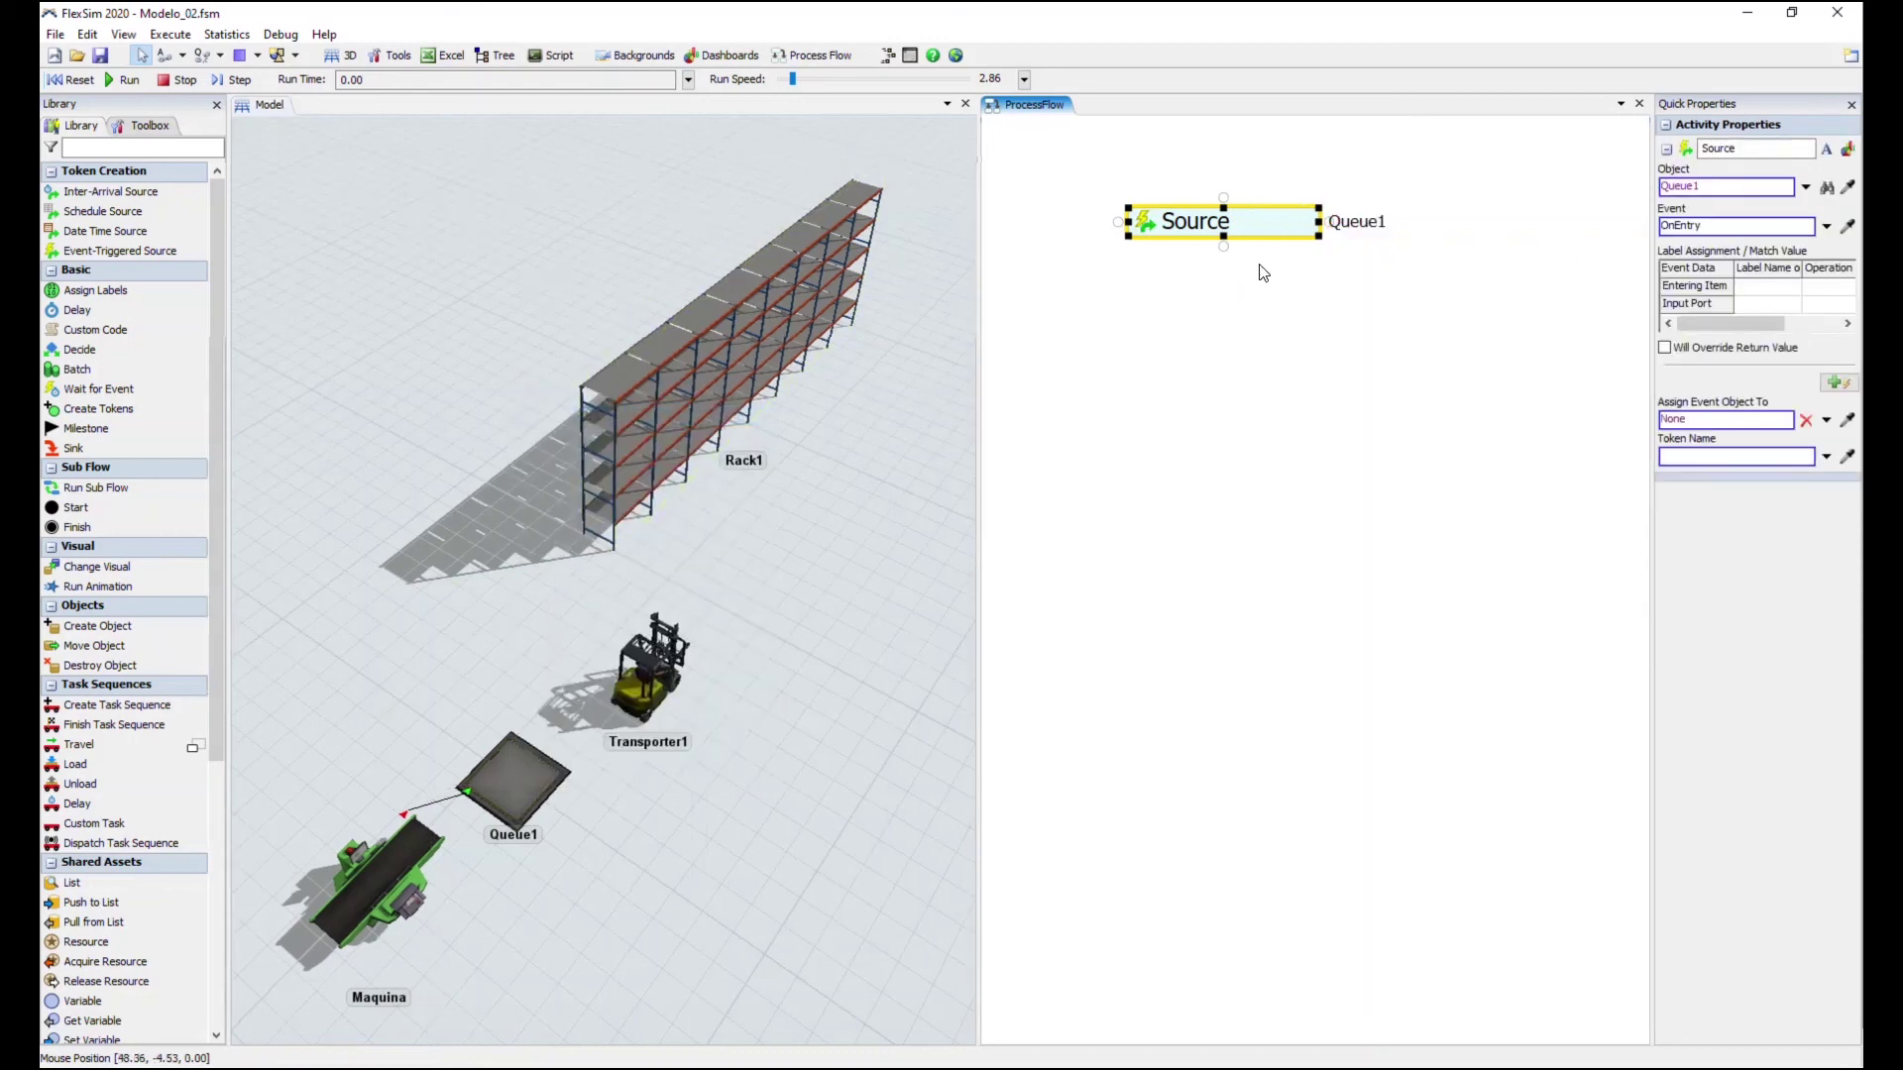
drag(1291, 224, 1308, 231)
click(1293, 349)
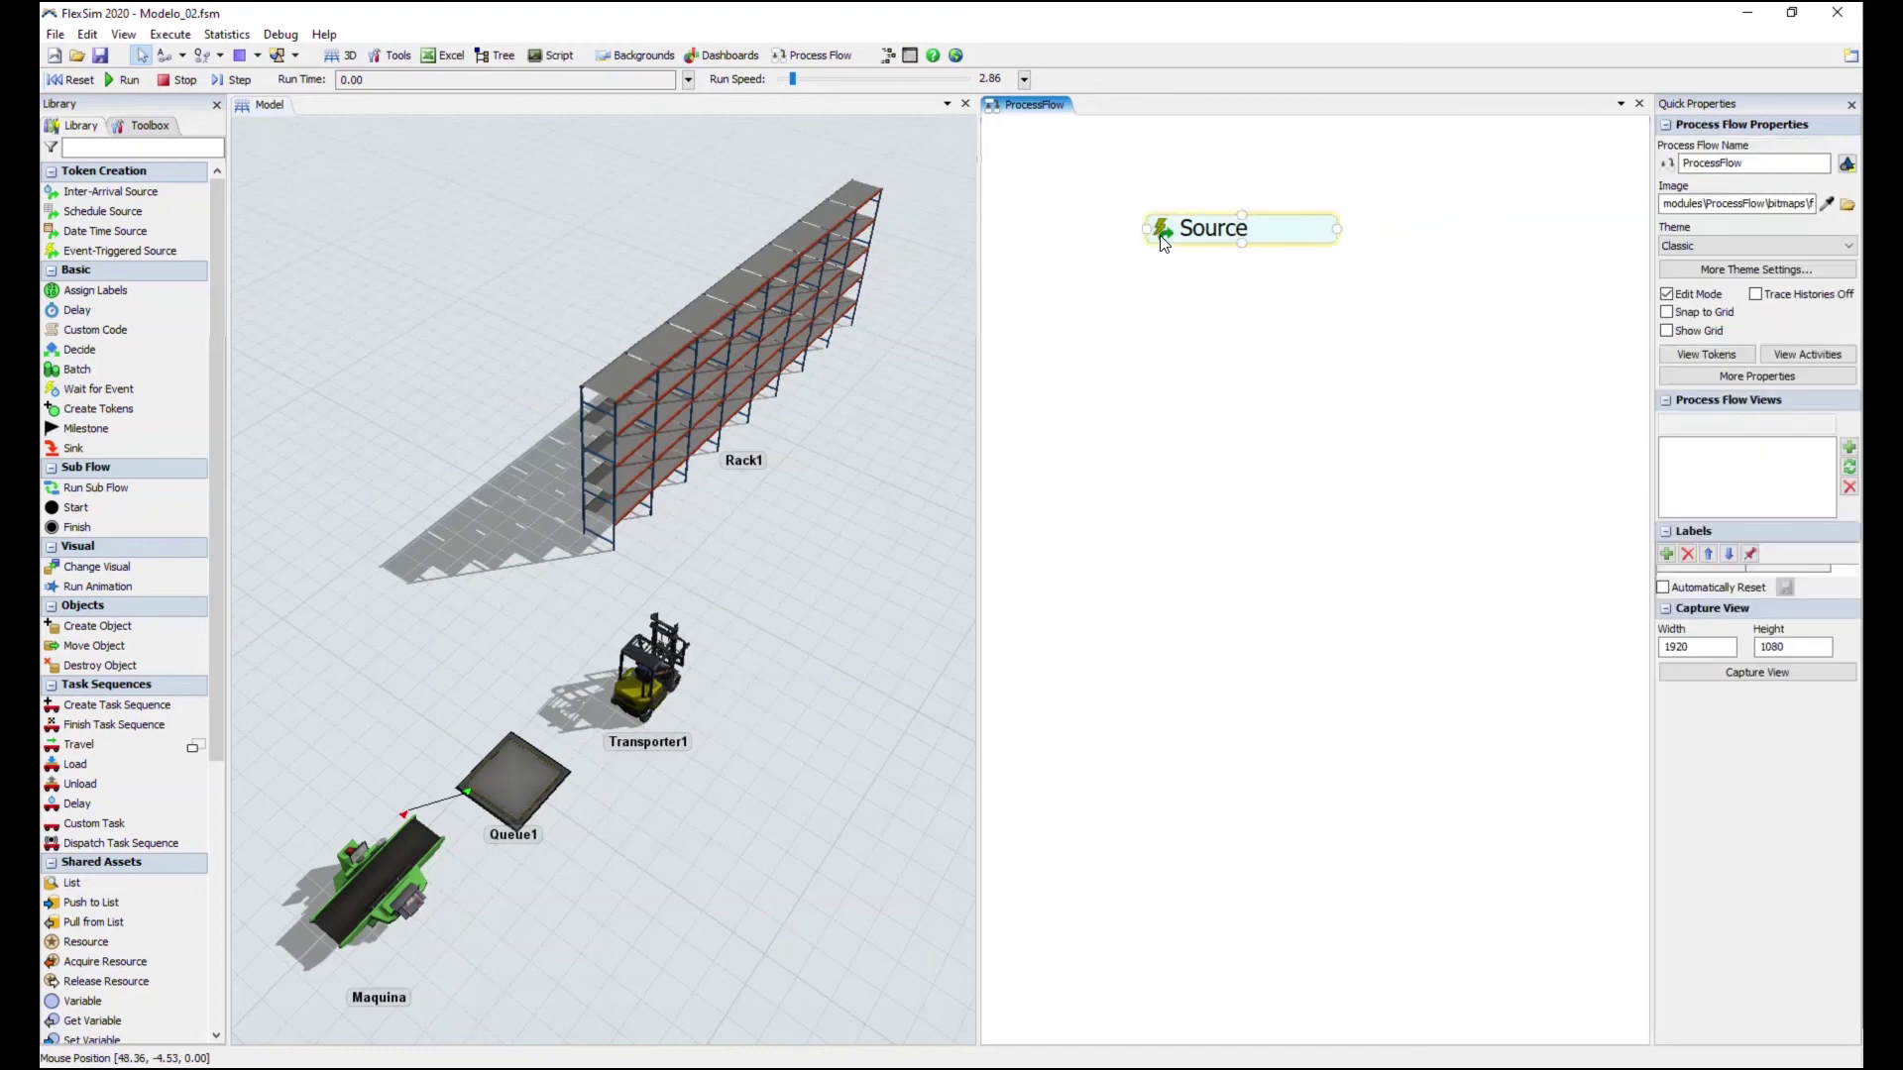
Assign the Source's Entering Item to a token label named item, using the assign operation
double_click(1163, 242)
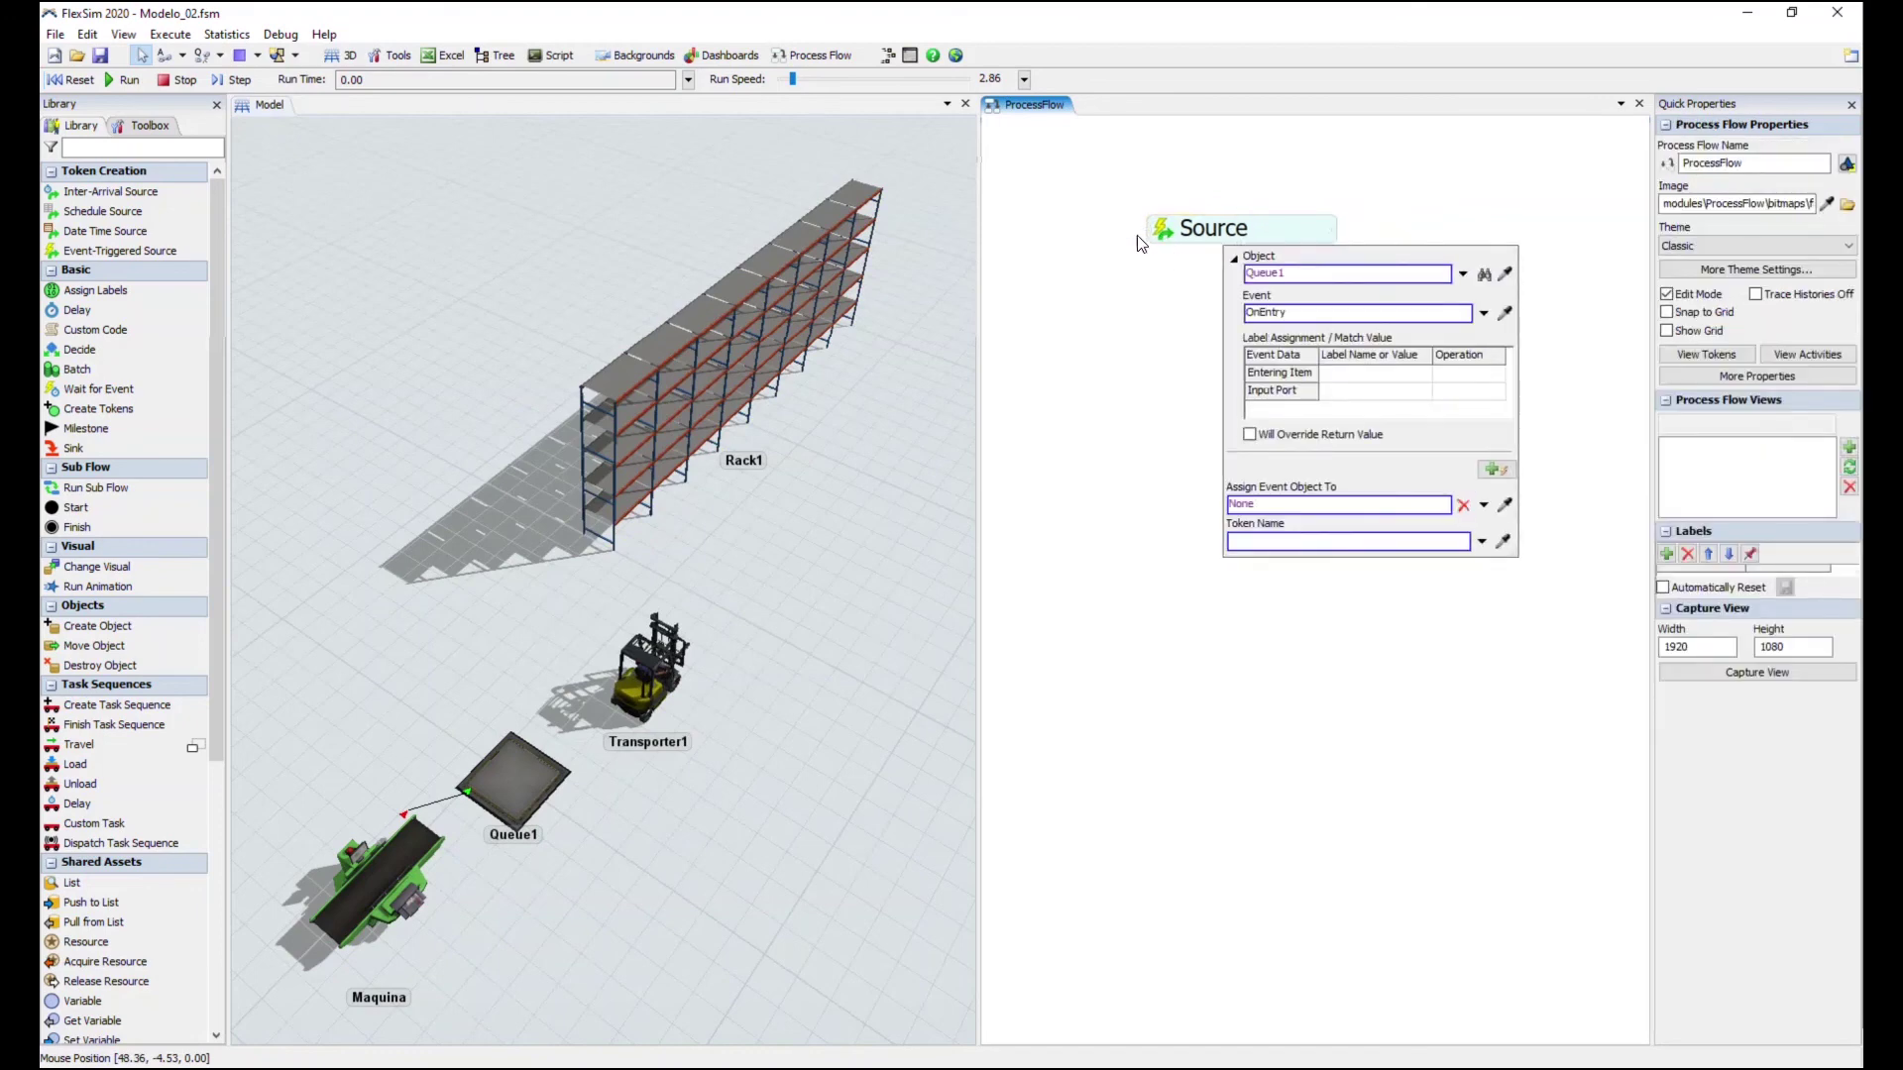
click(1348, 381)
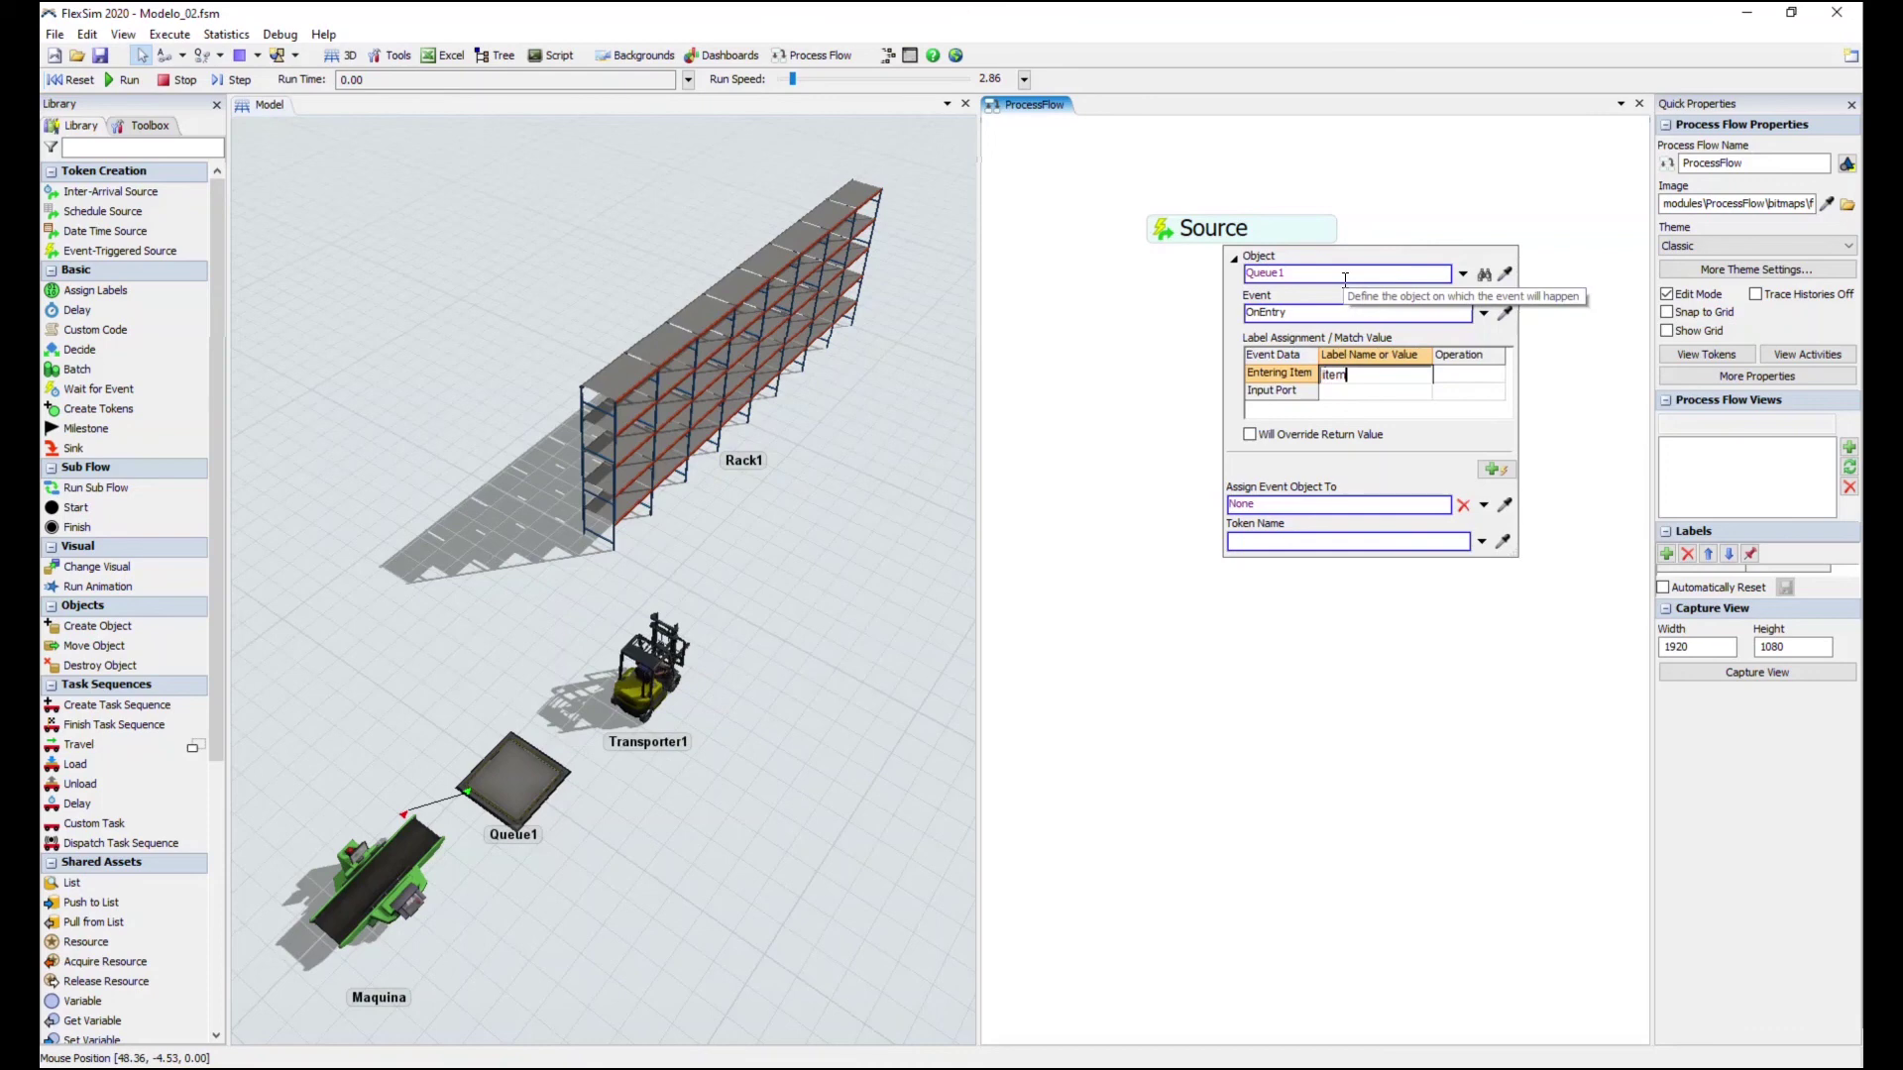
click(1392, 394)
click(1378, 376)
click(1486, 375)
click(1499, 375)
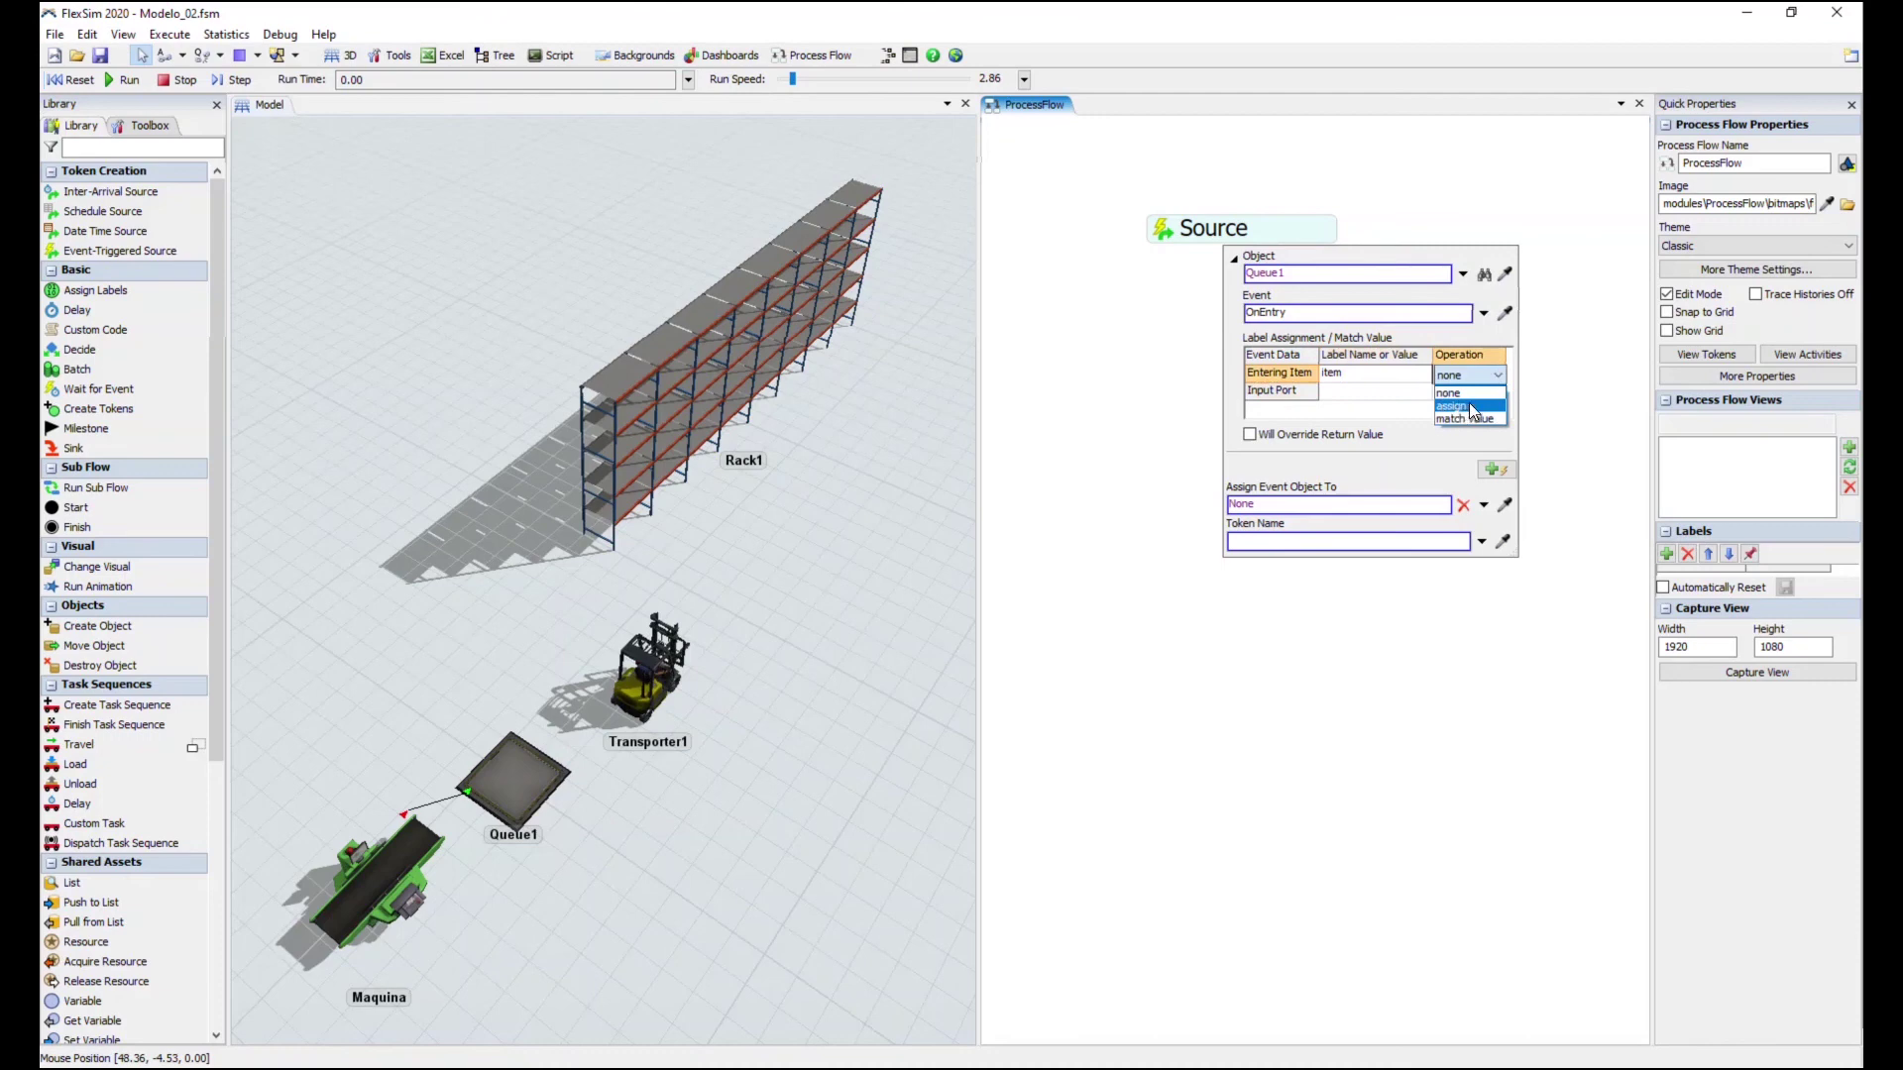
click(1471, 406)
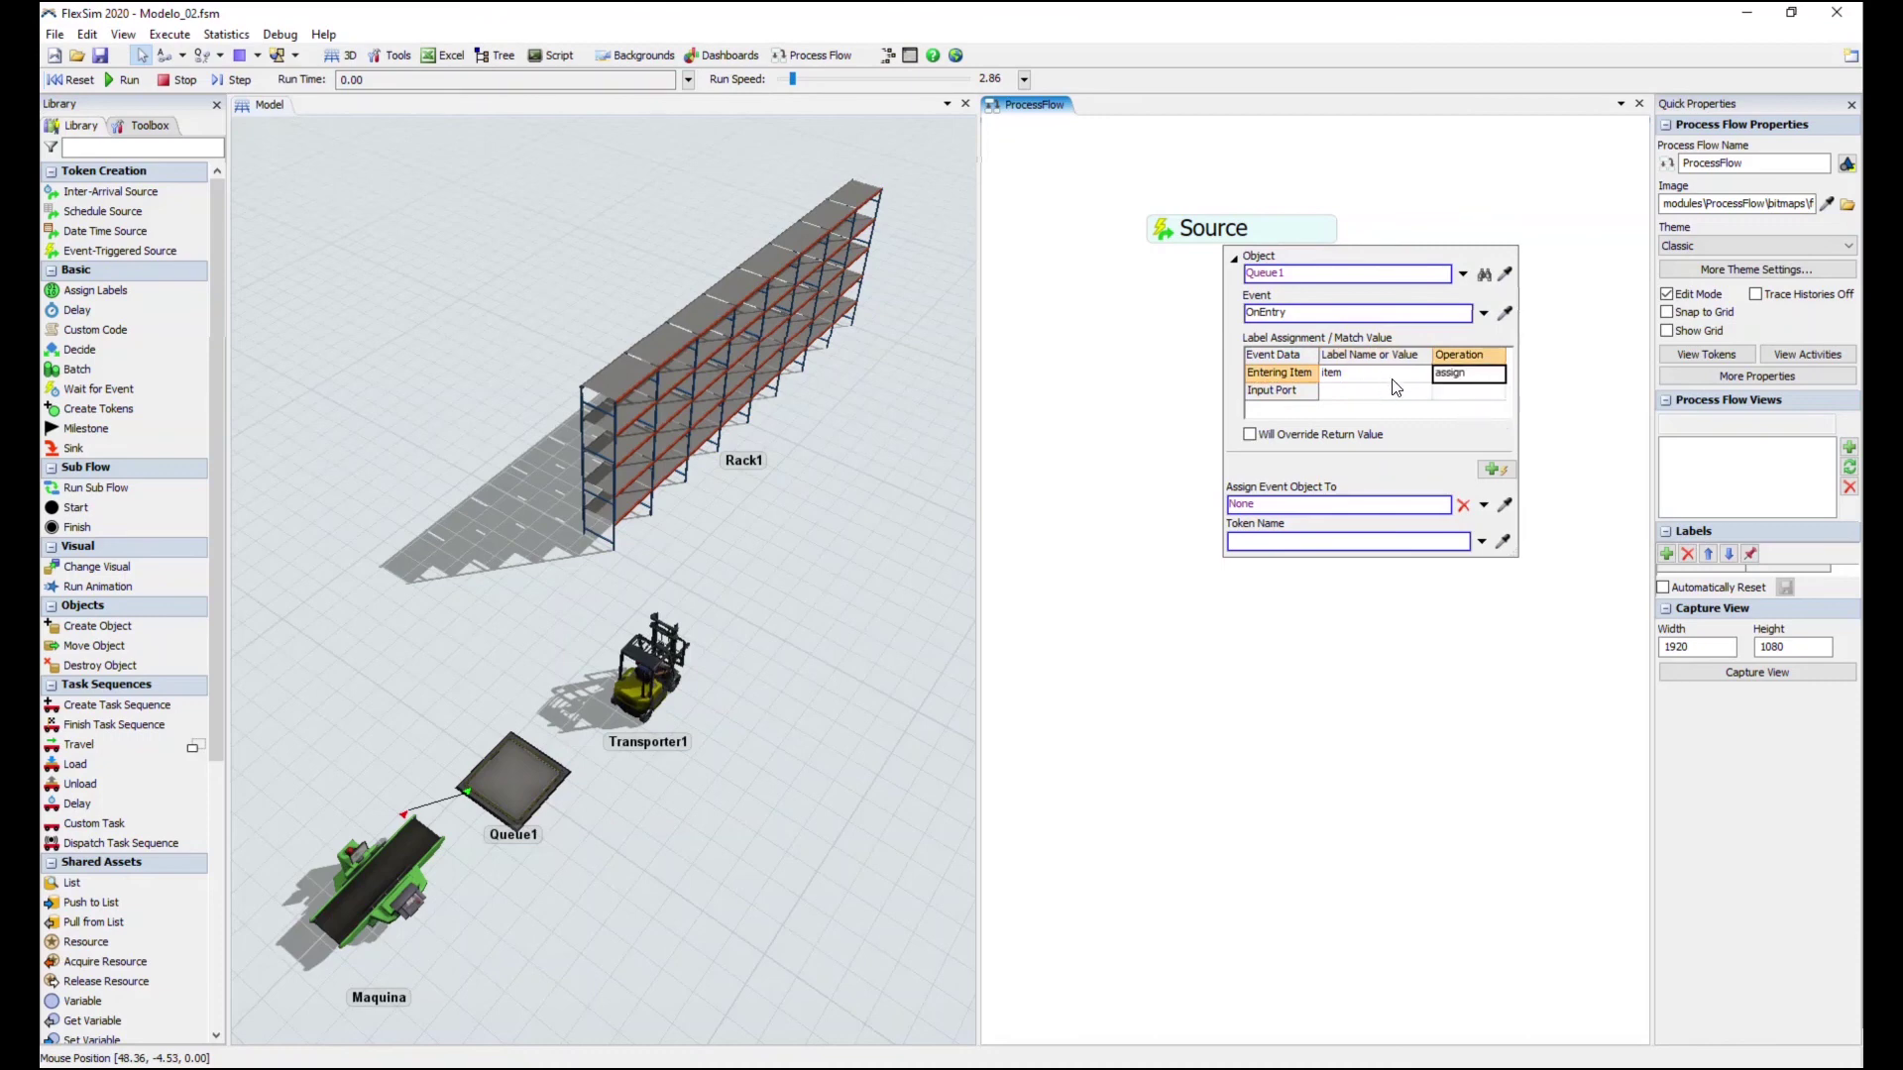
click(1398, 645)
Reset the model and step through the simulation events until a box enters Queue1 and the Source creates a token
click(80, 79)
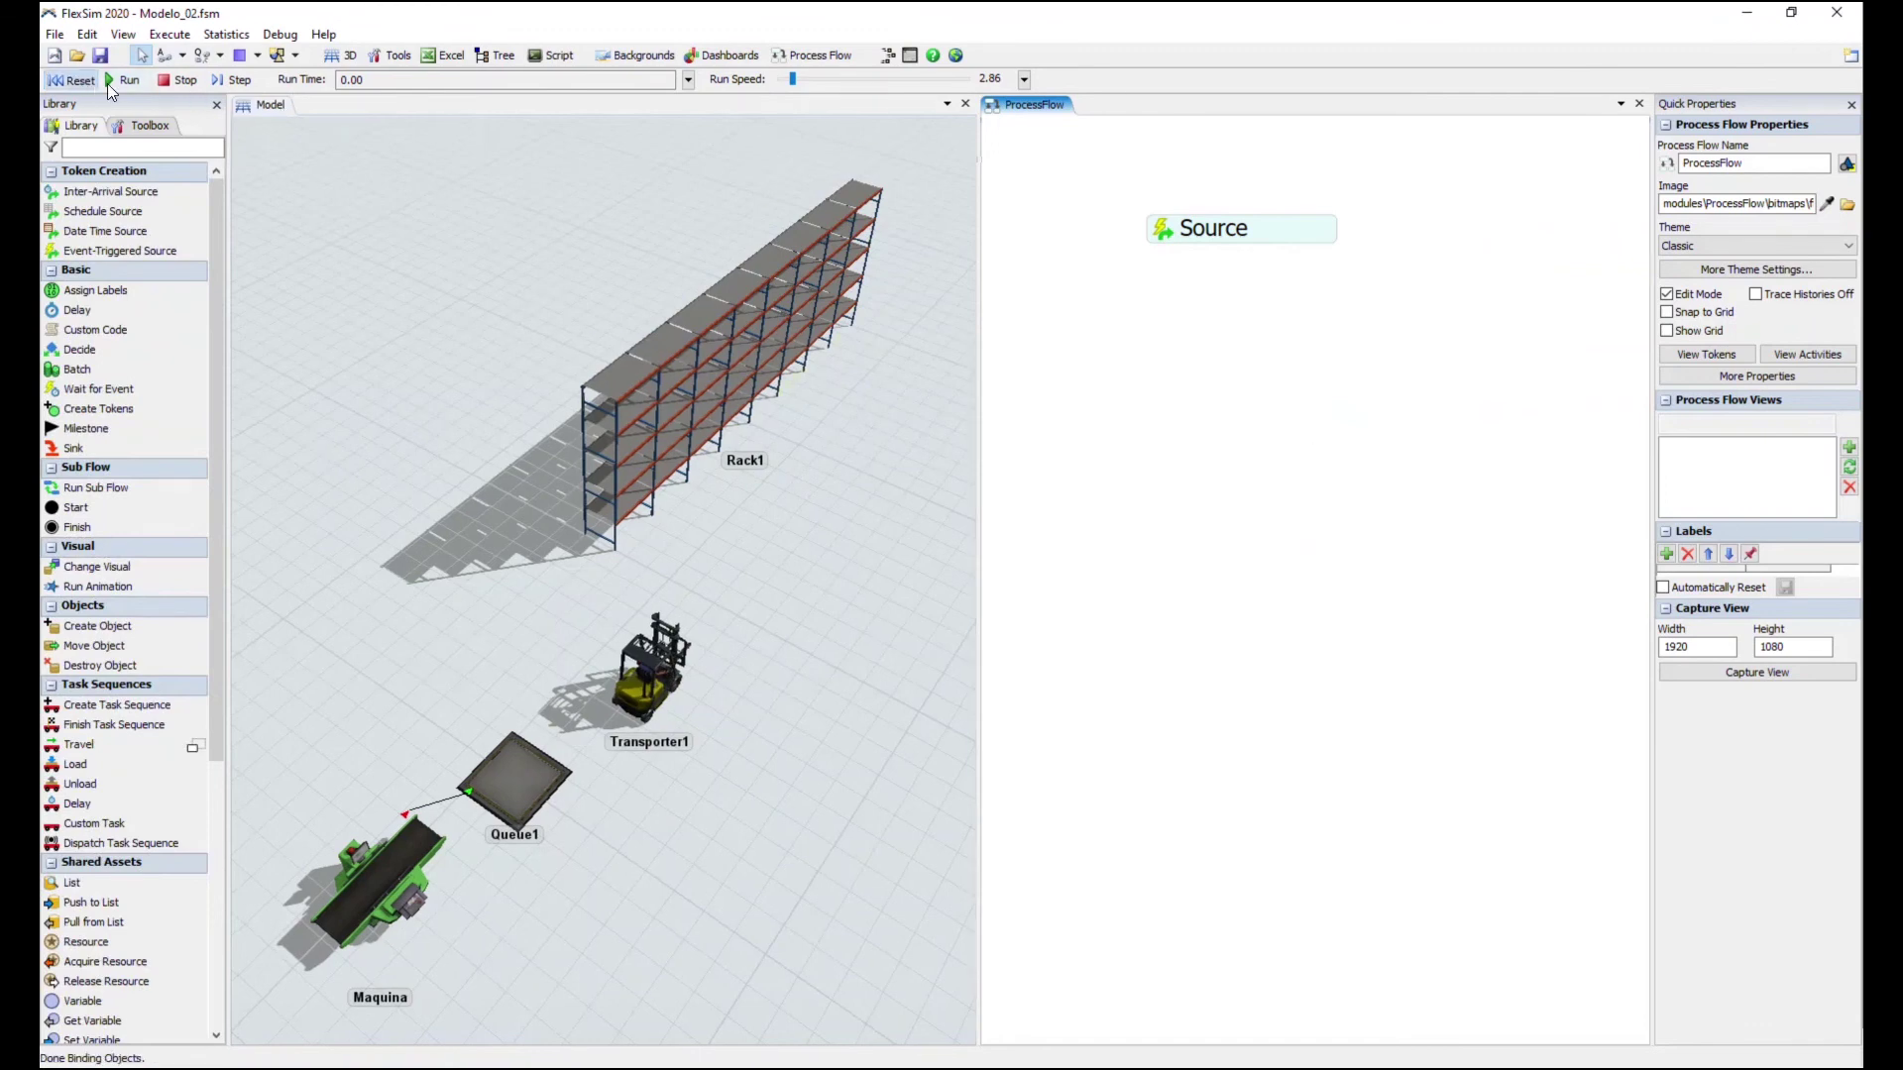
click(236, 80)
click(236, 80)
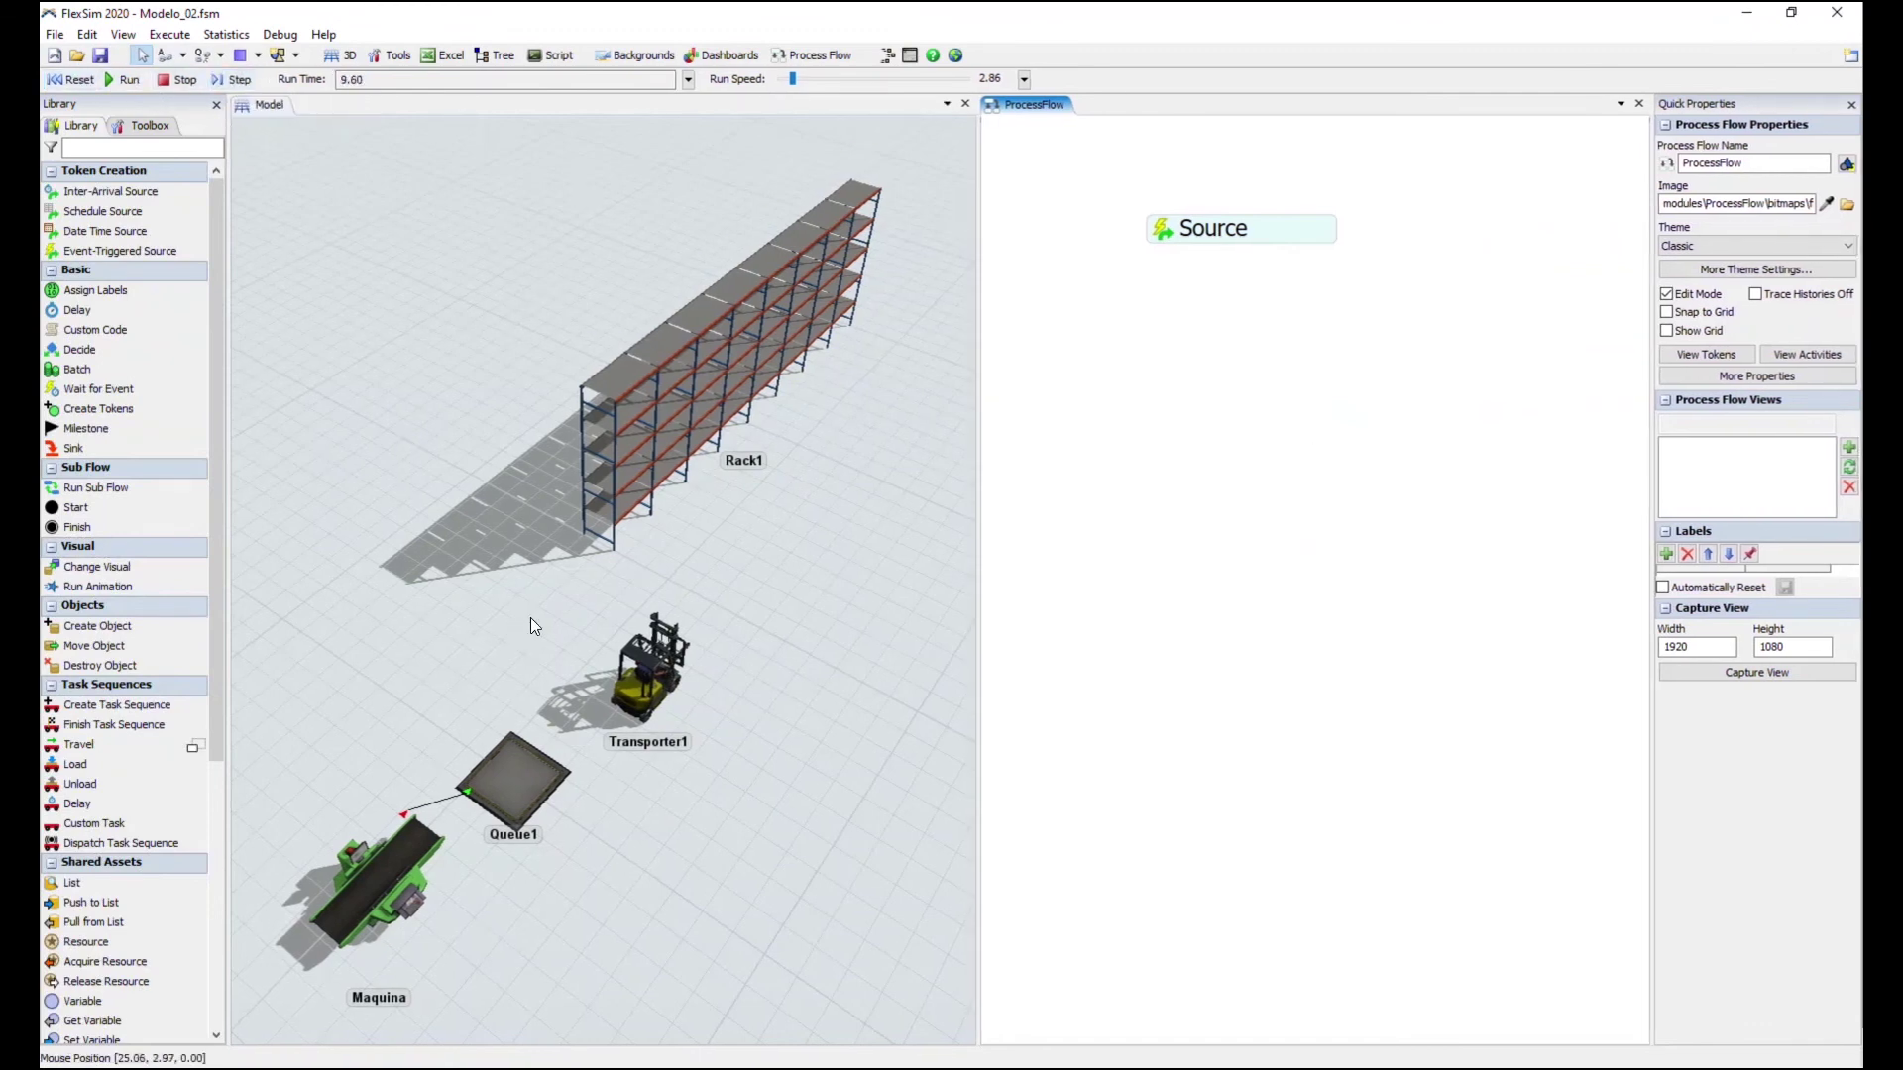
drag(531, 617, 621, 536)
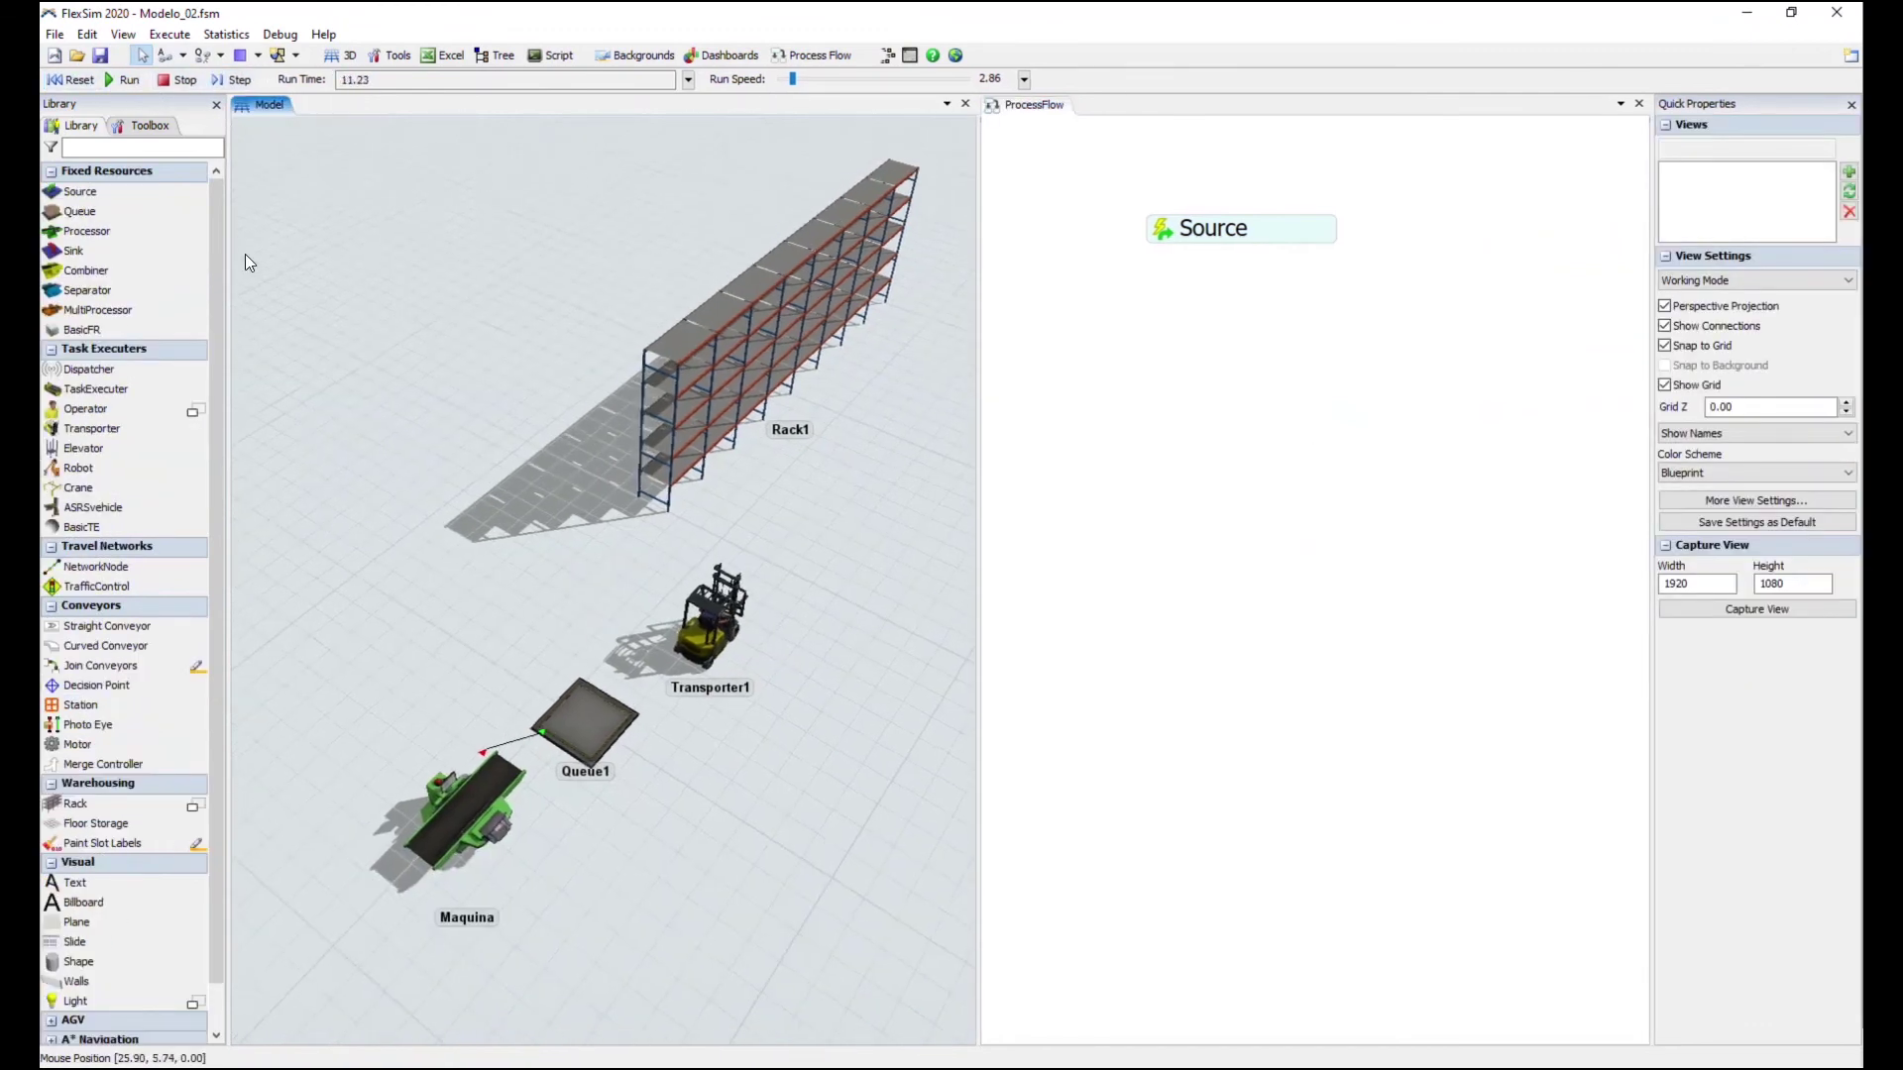
click(236, 81)
click(235, 81)
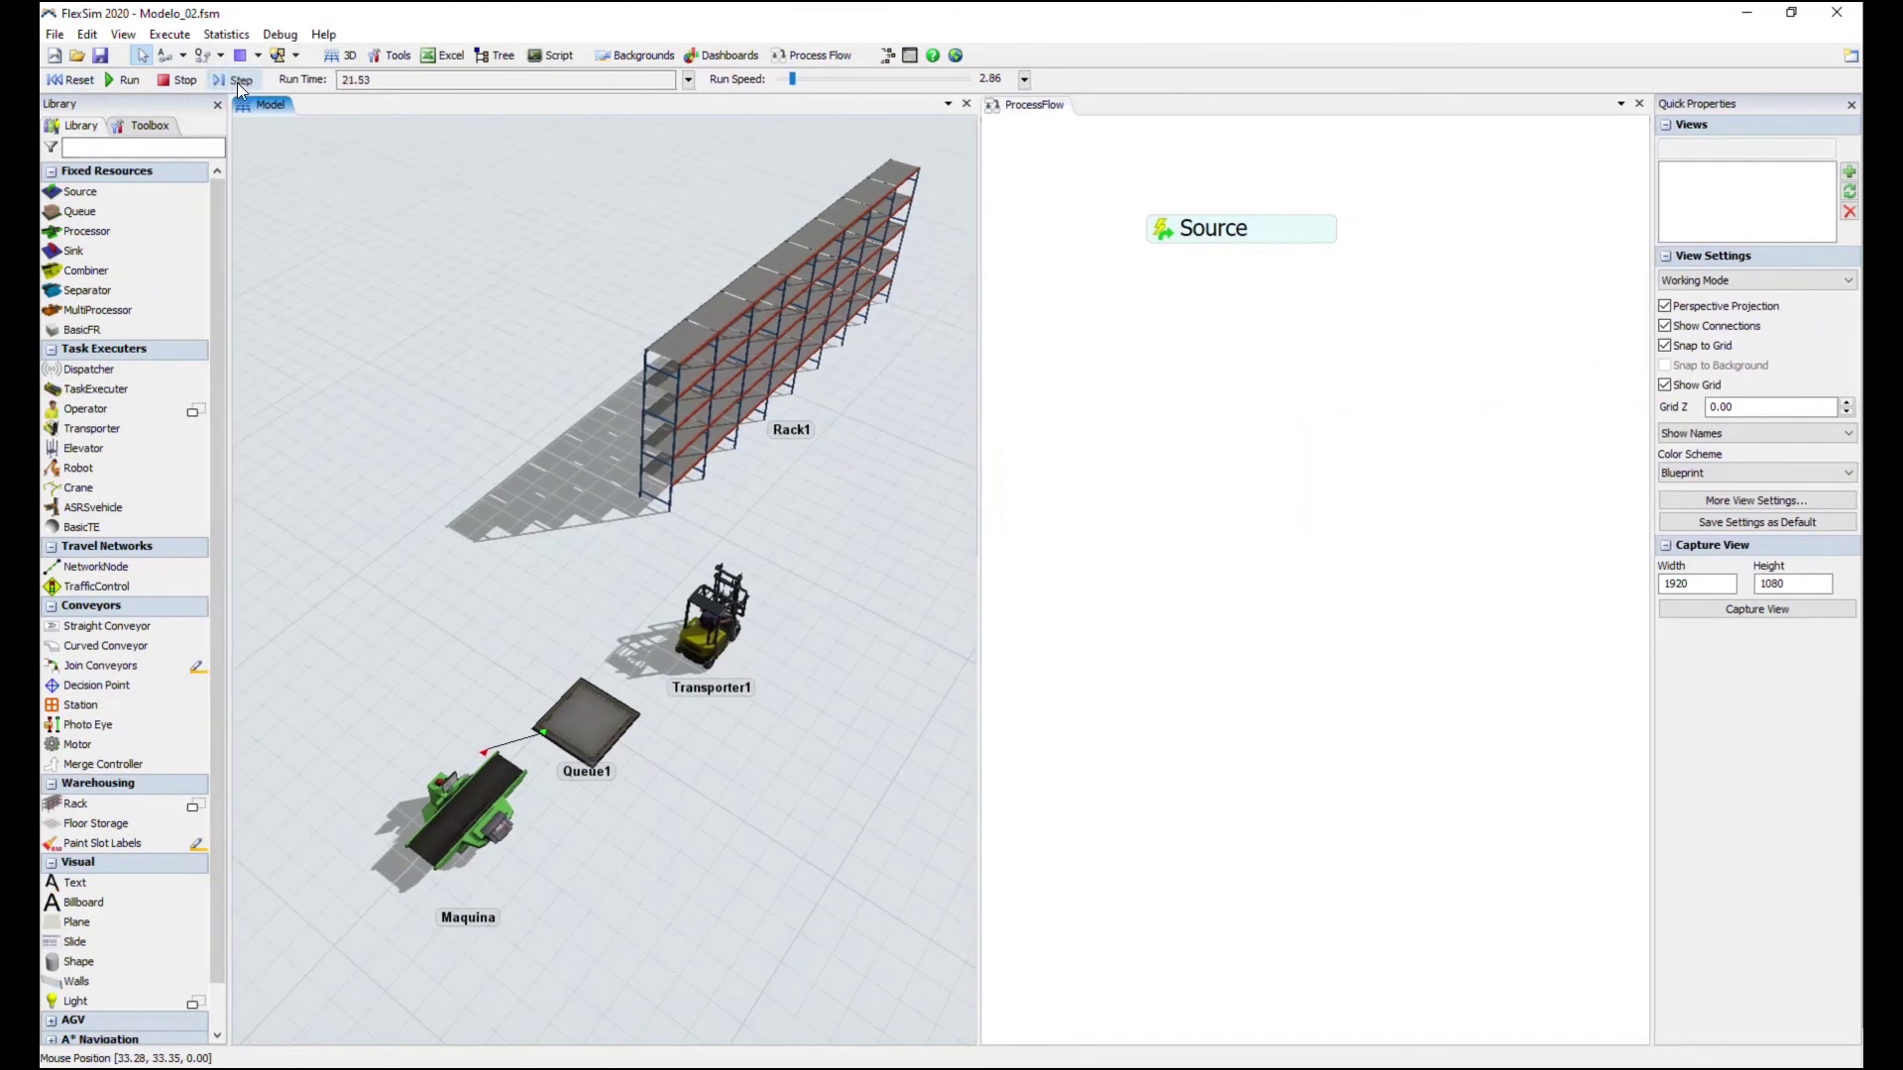
click(230, 80)
click(230, 79)
click(230, 79)
click(230, 79)
click(230, 79)
click(230, 79)
click(230, 79)
click(230, 79)
click(230, 80)
click(230, 80)
click(229, 79)
click(230, 79)
click(230, 79)
click(230, 79)
click(230, 79)
click(230, 80)
click(230, 79)
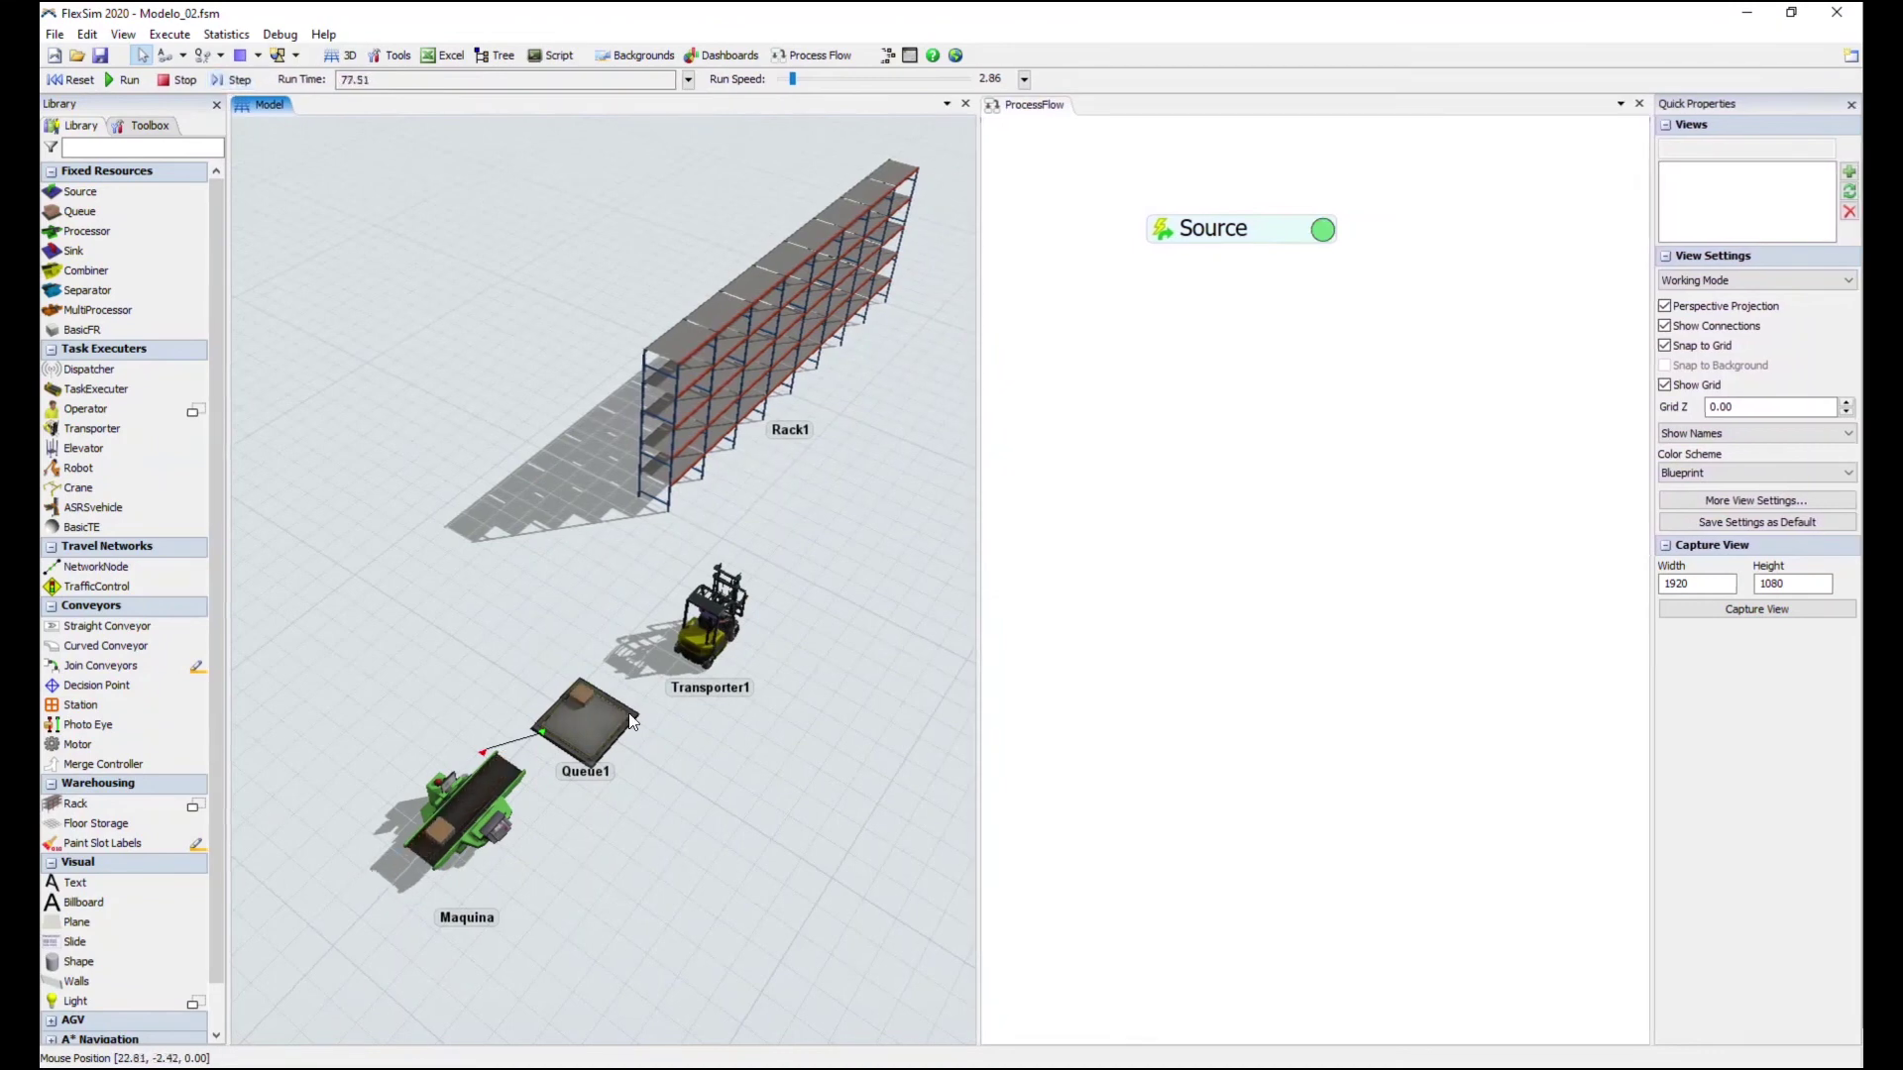
Inspect the item label of the first token at the Source and reset the simulation
click(1323, 230)
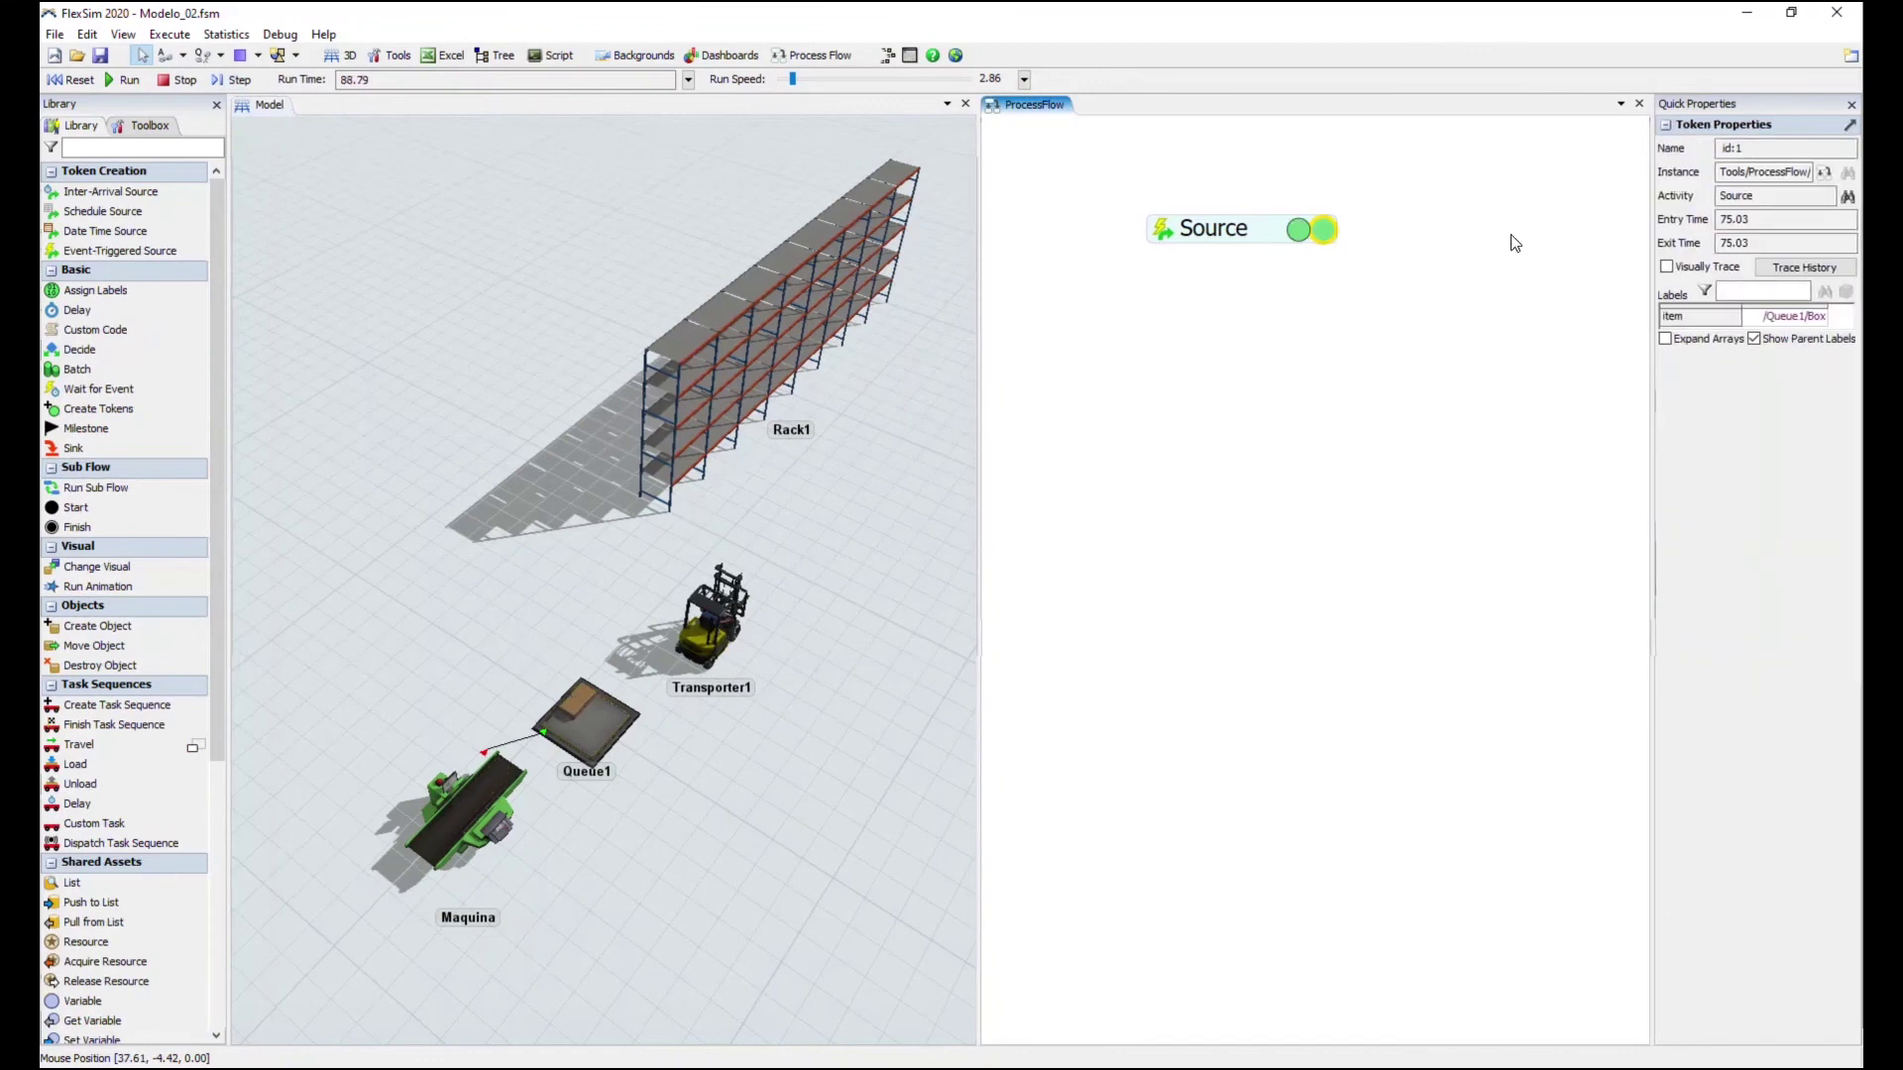
double_click(1324, 228)
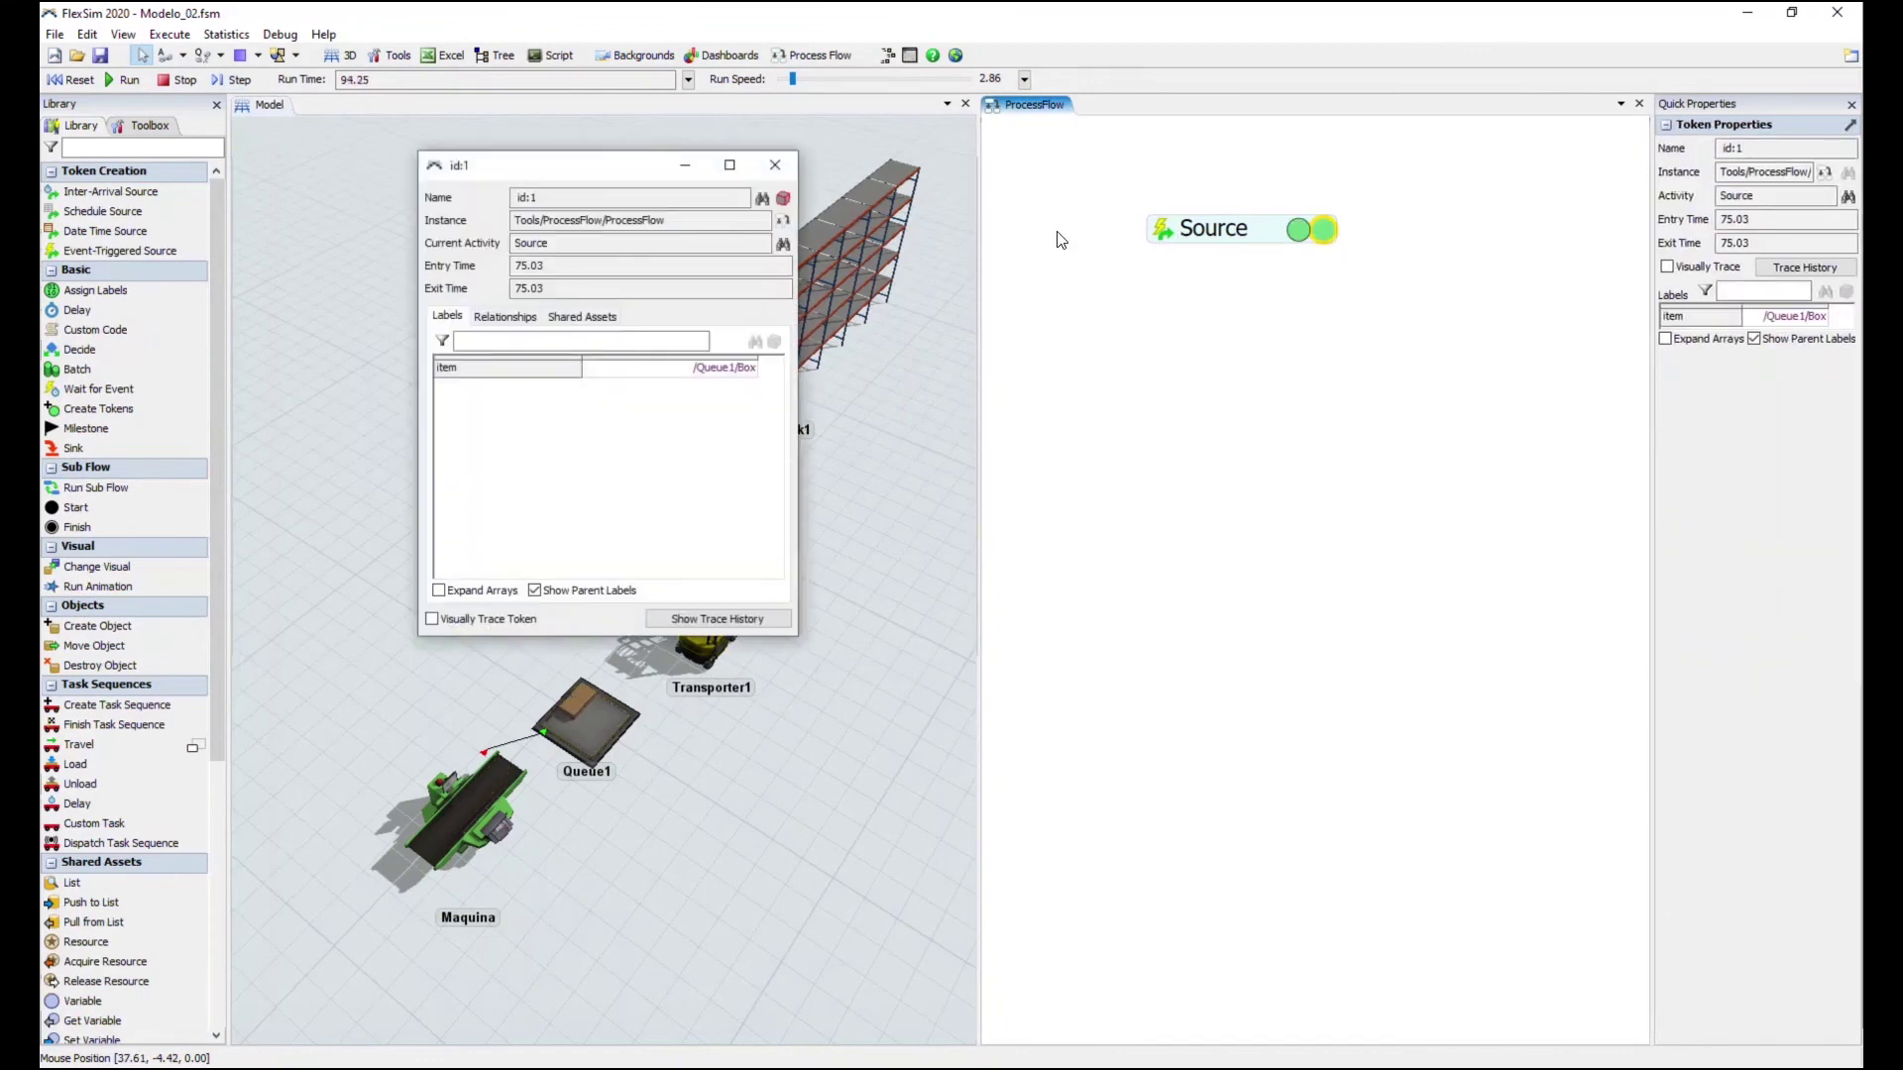
click(467, 374)
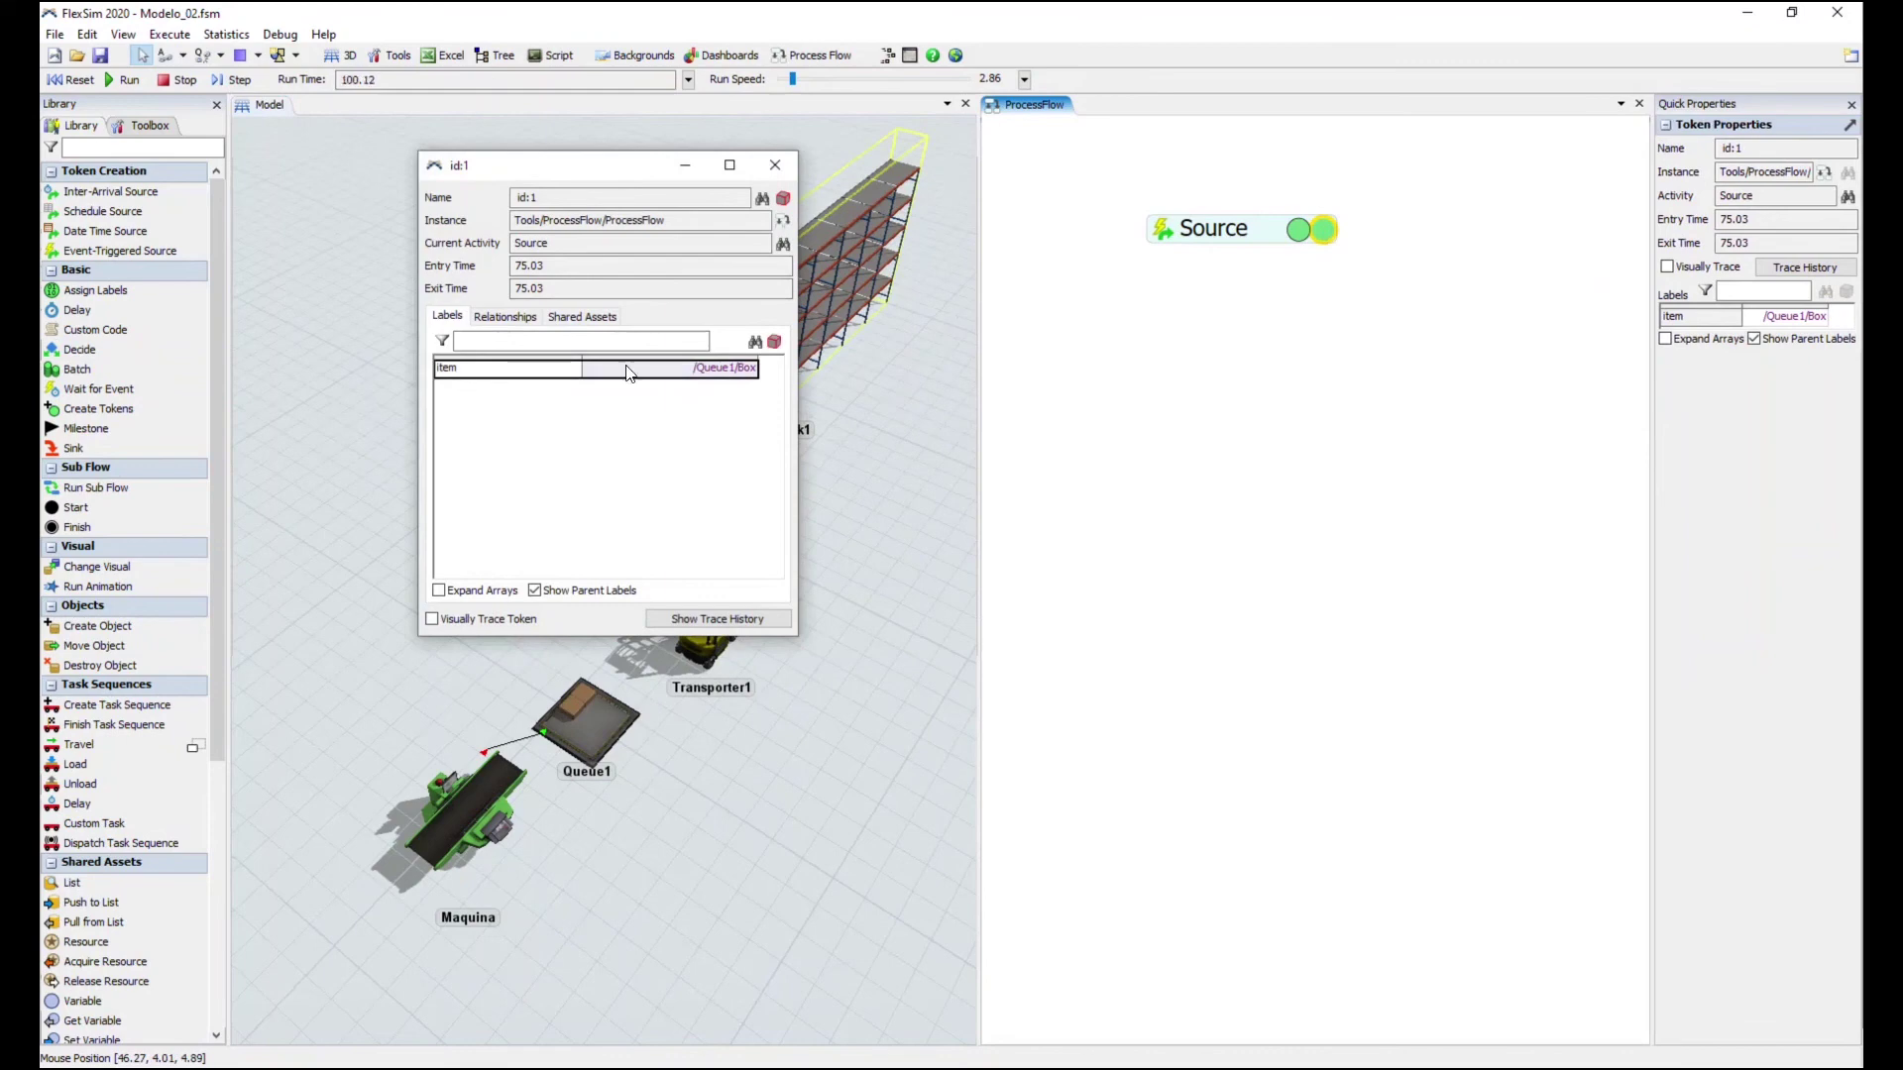
click(729, 370)
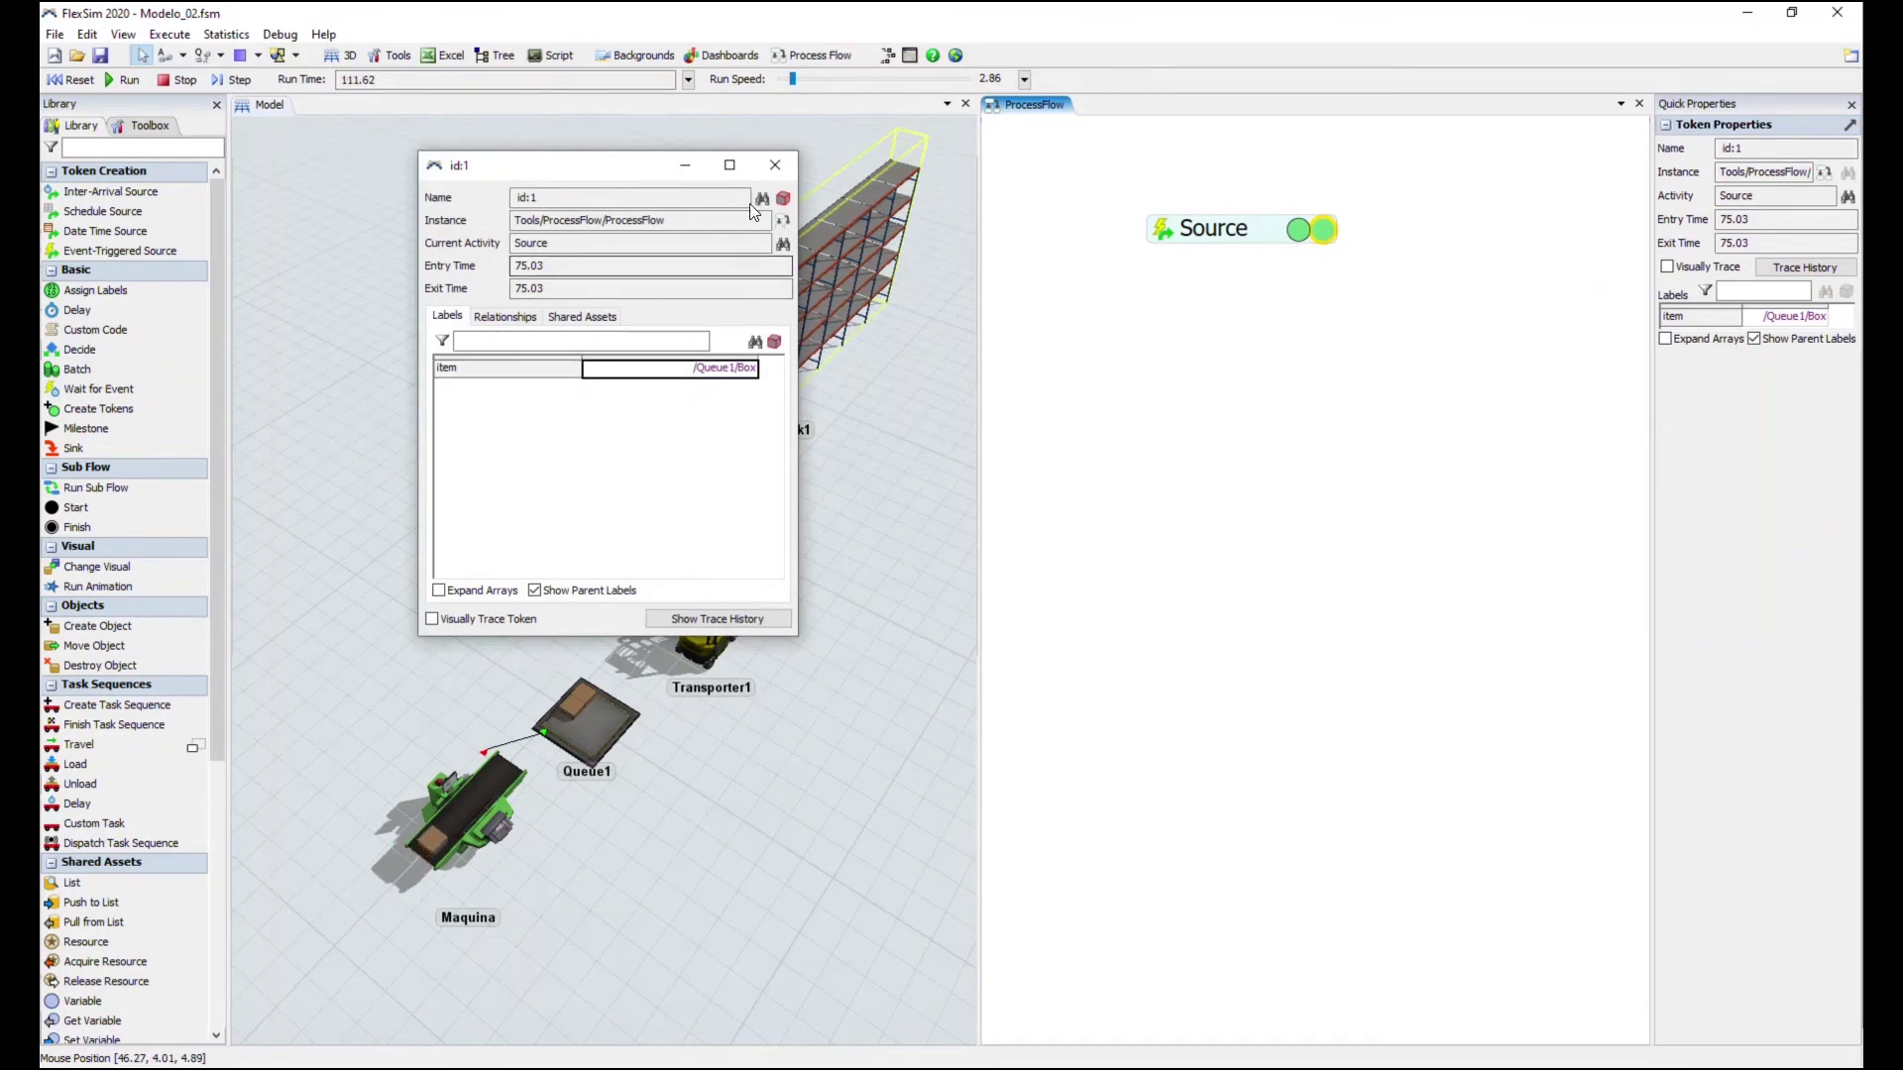
click(776, 166)
click(1195, 421)
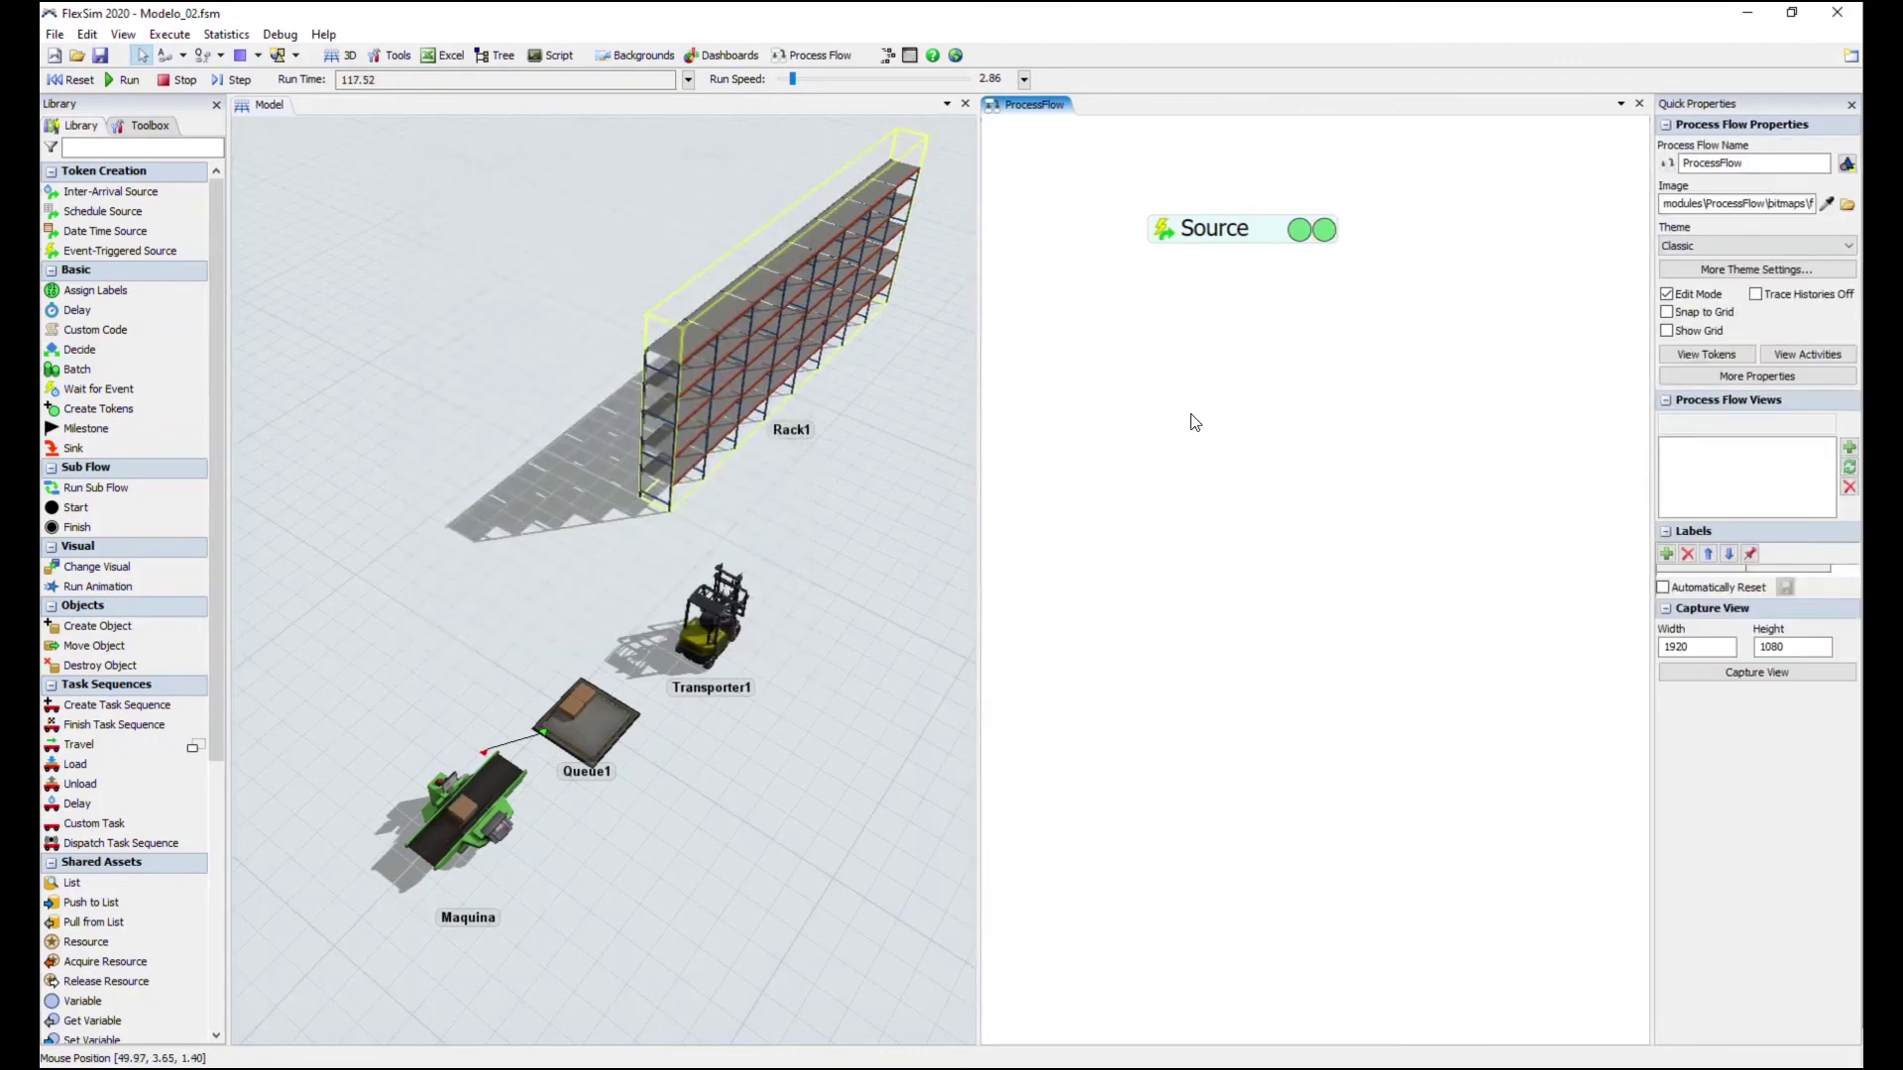
click(72, 79)
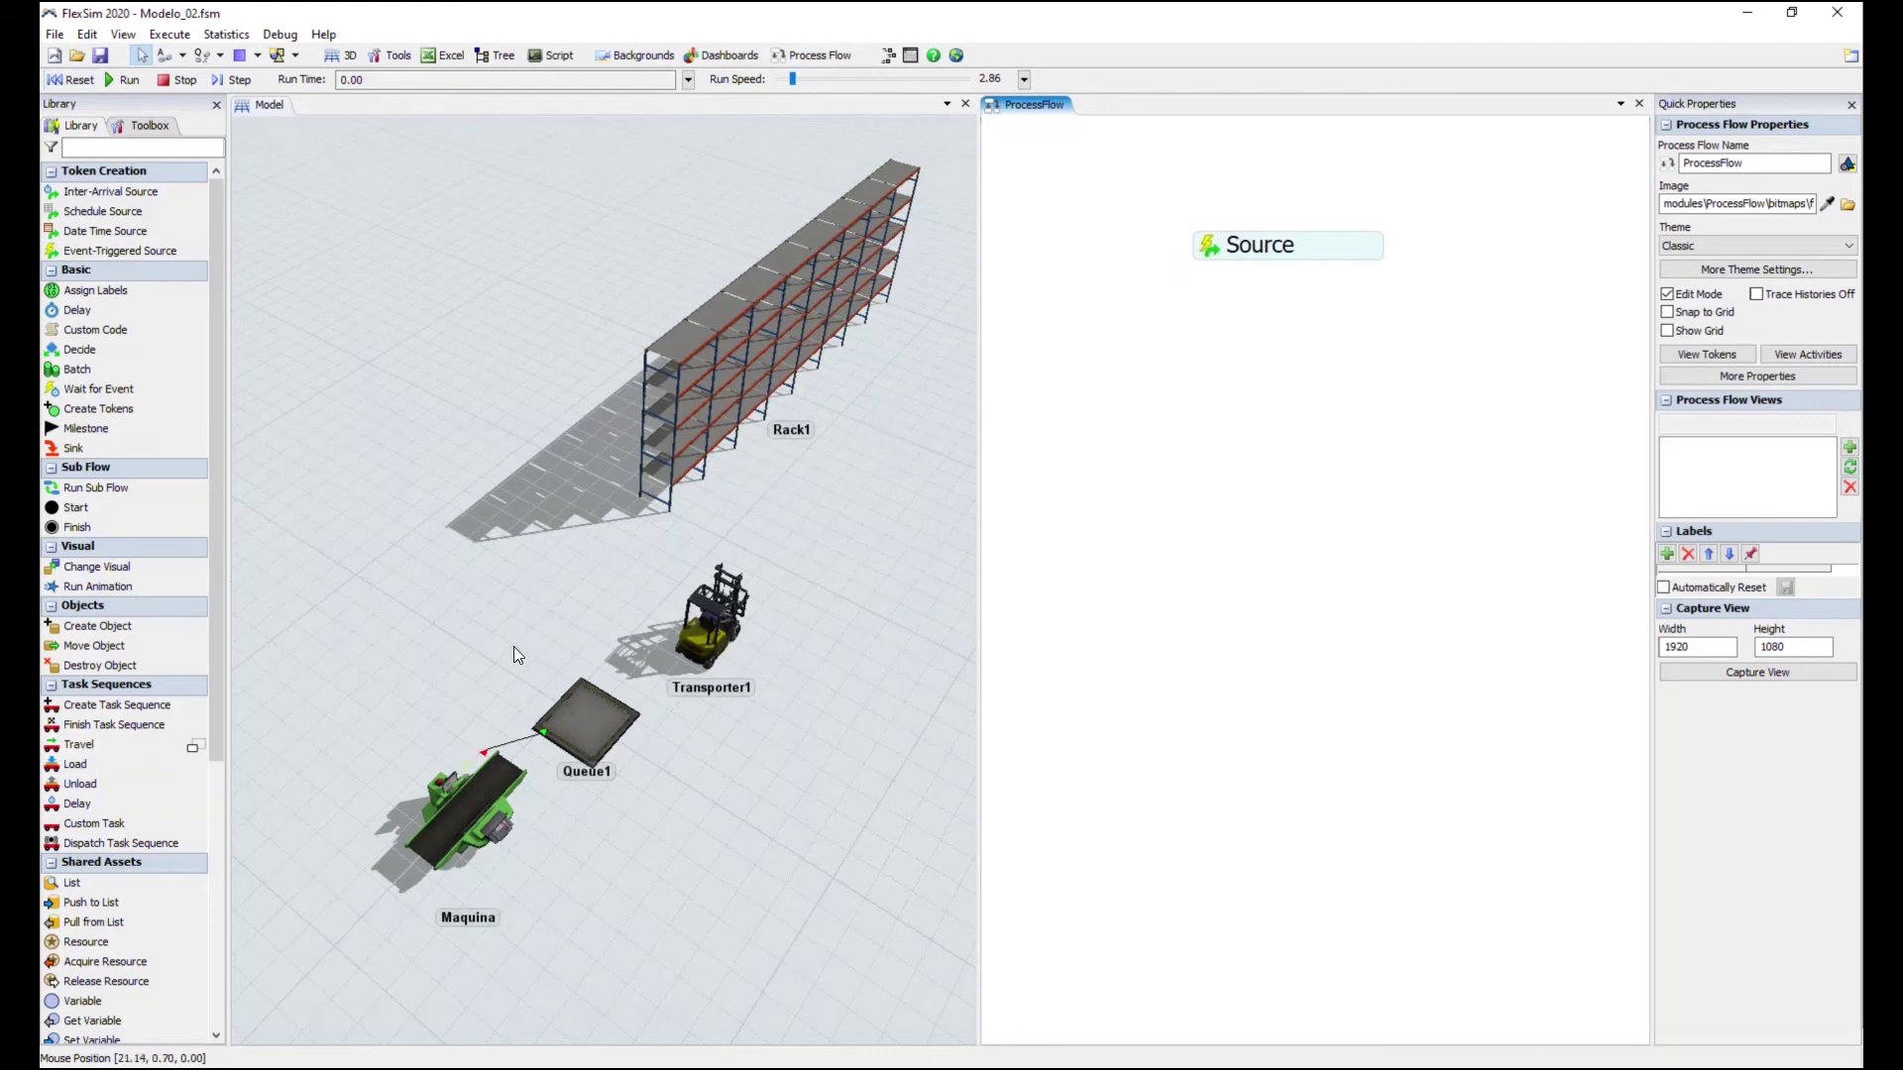
right_drag(798, 563, 795, 527)
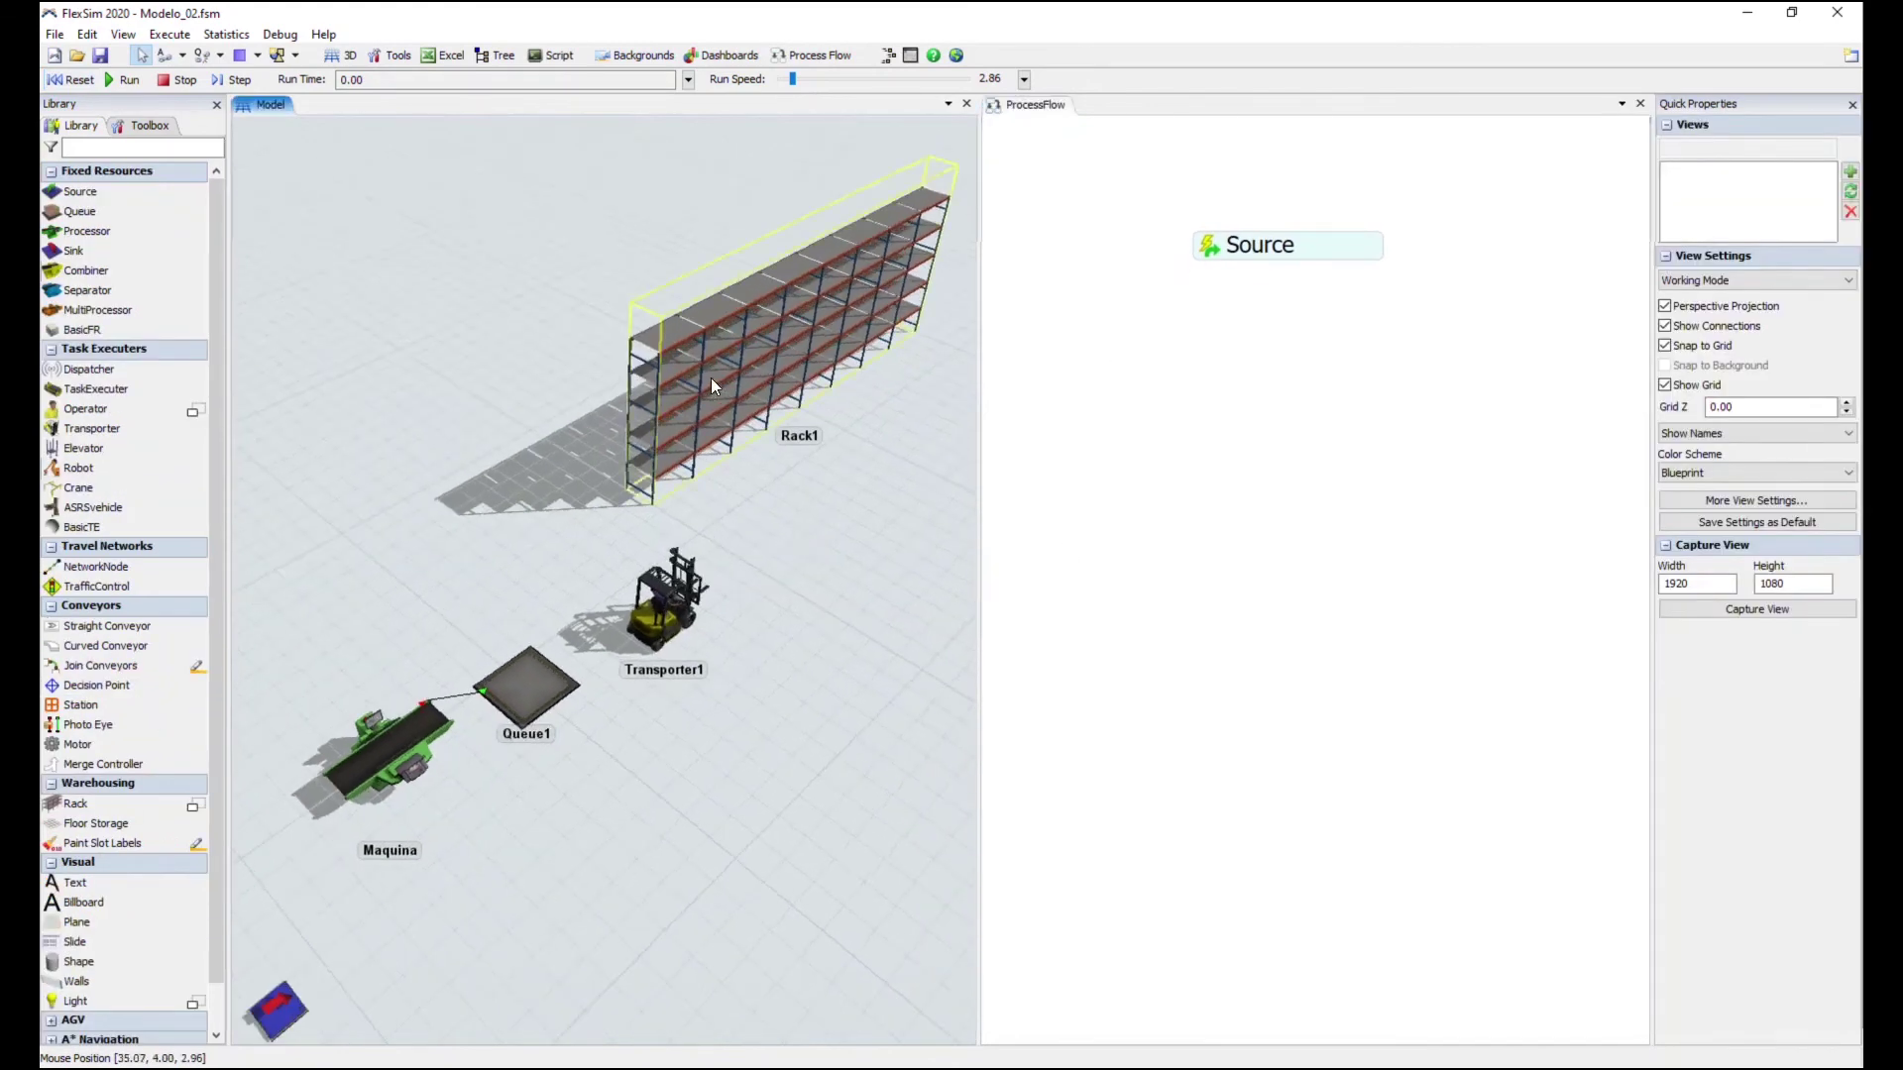
click(1041, 330)
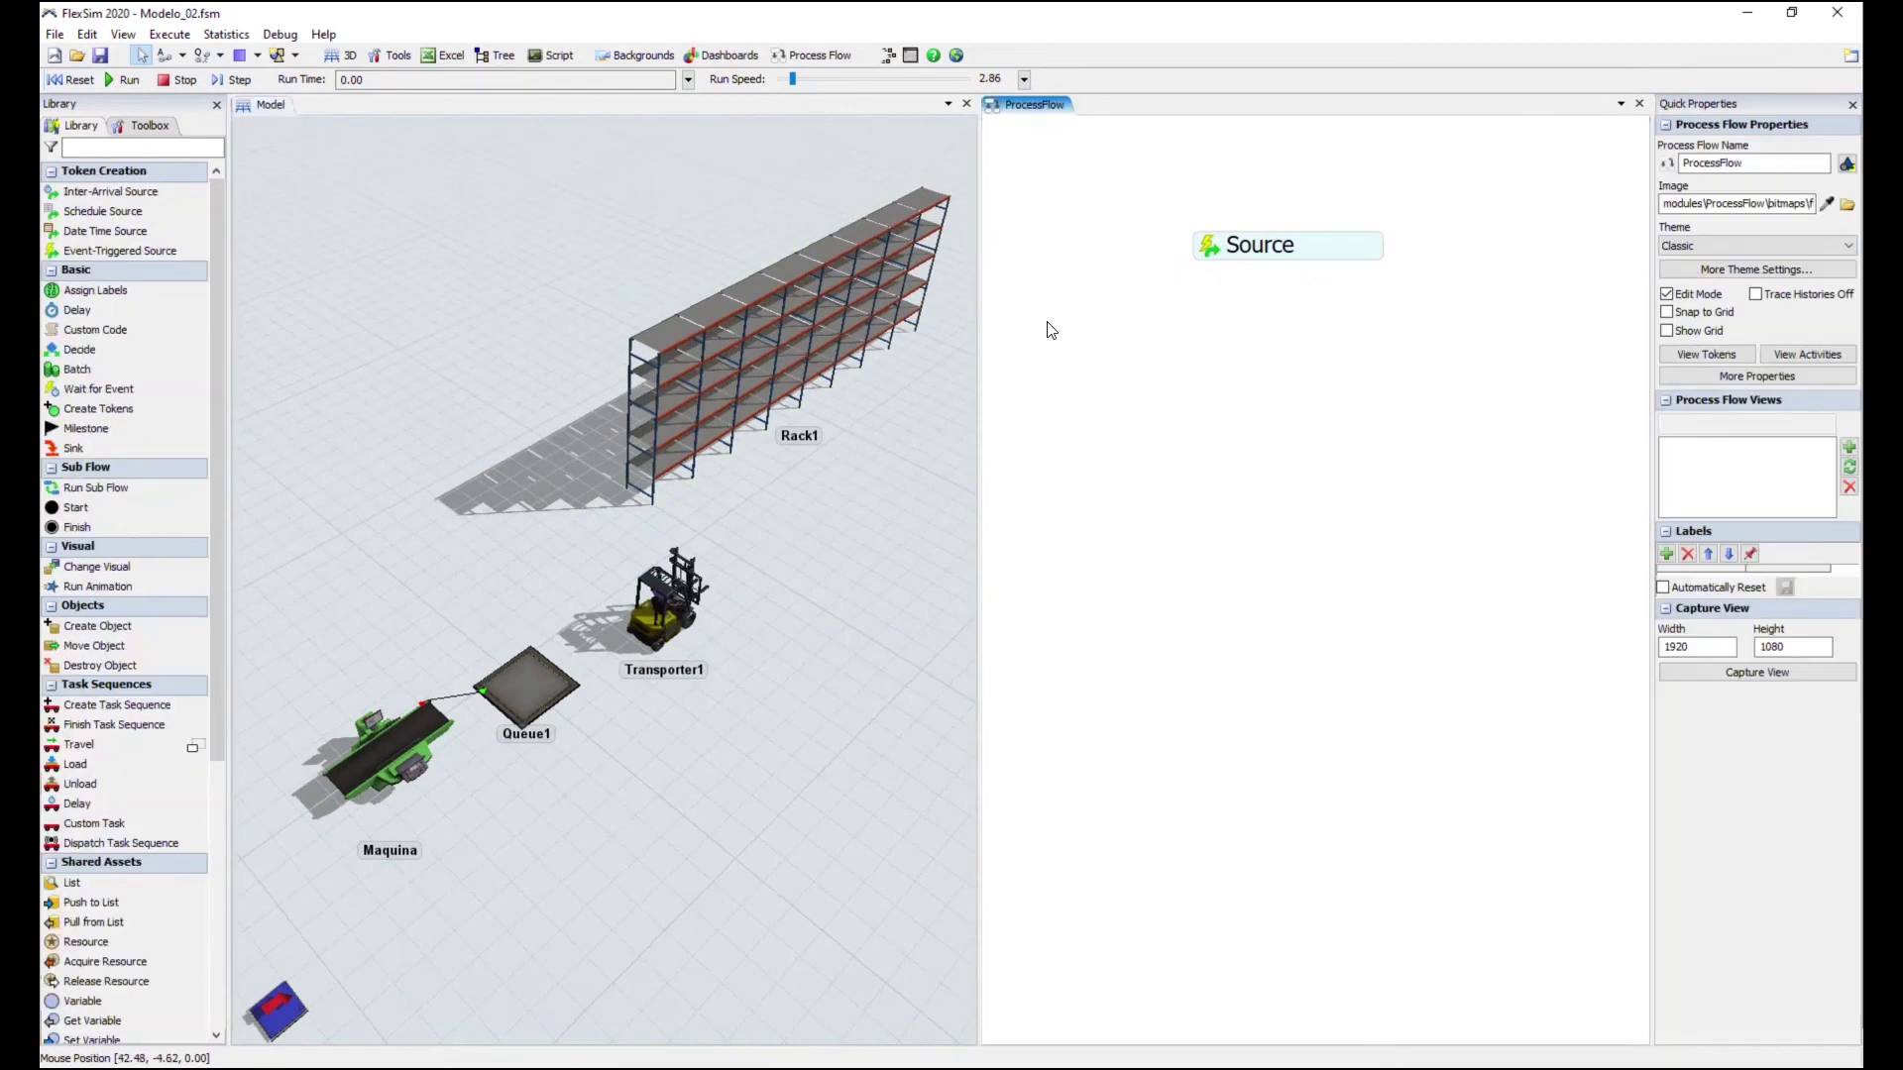
double_click(1028, 329)
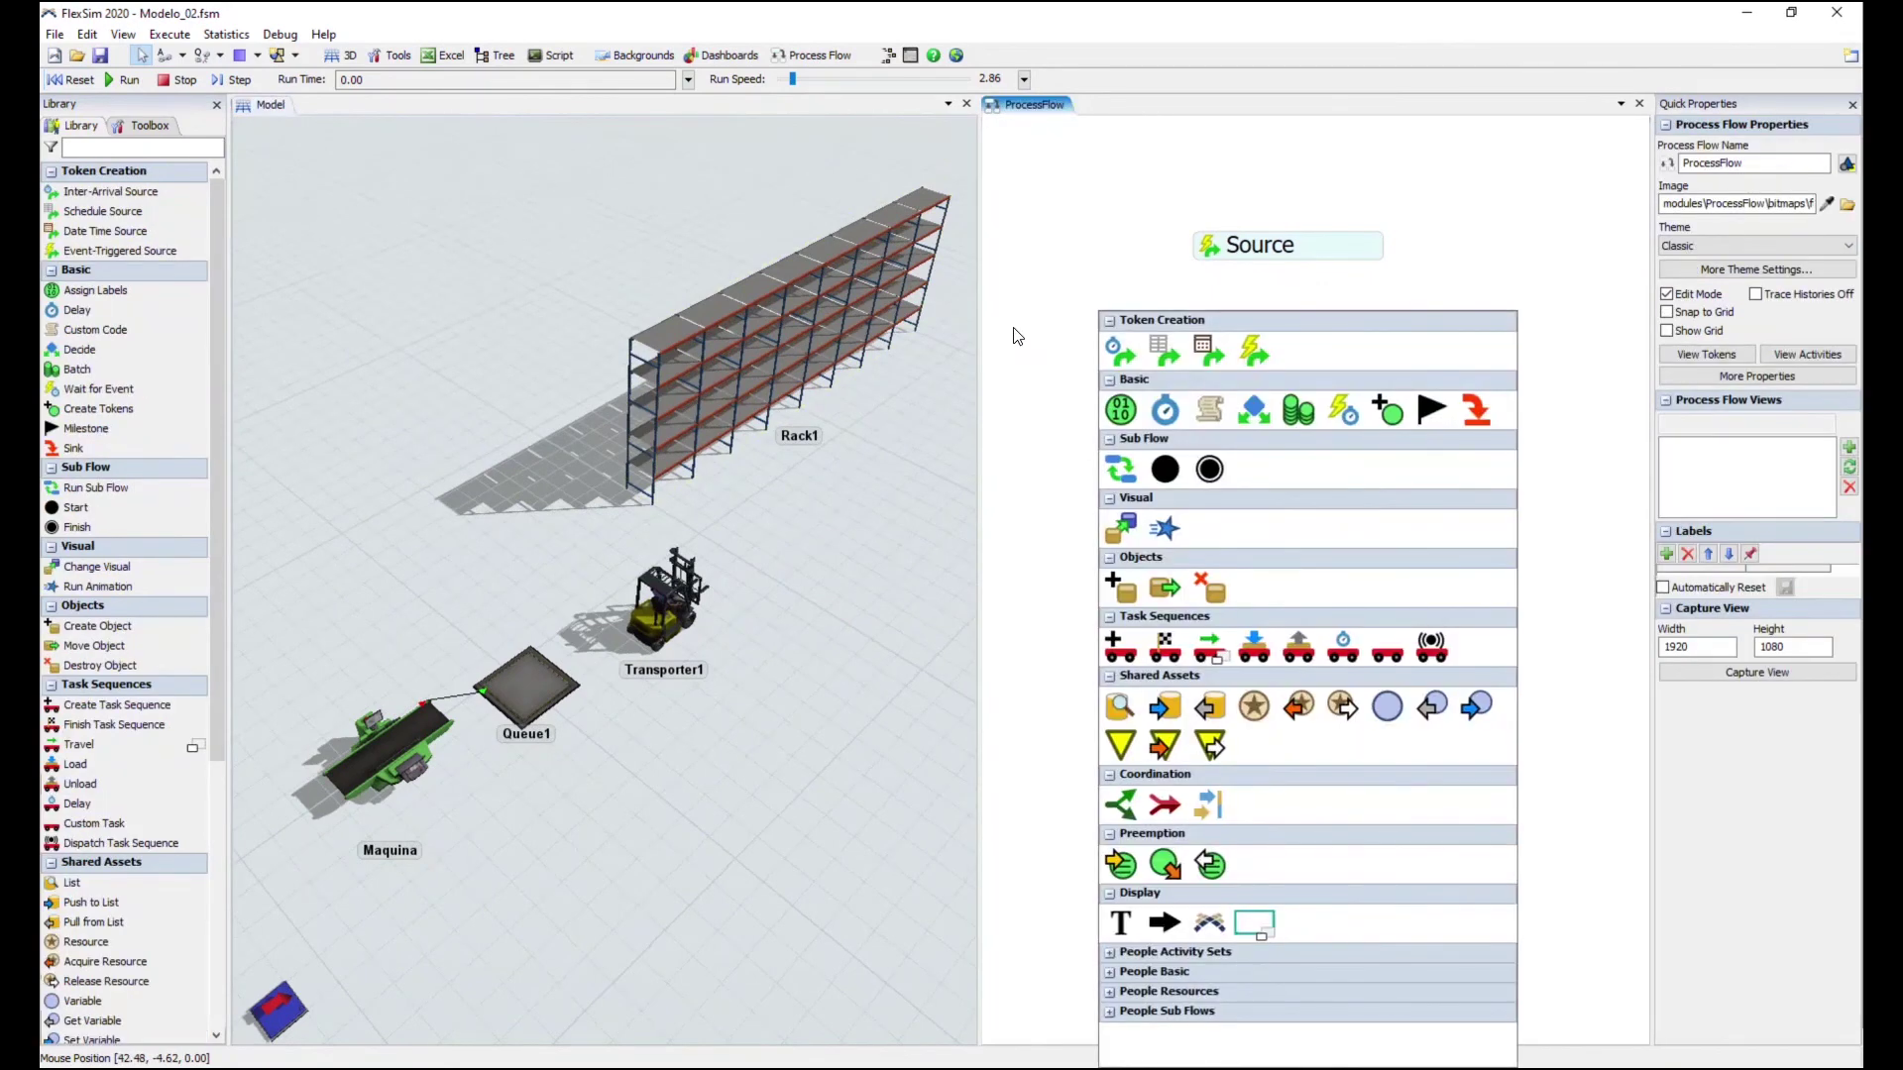
mouse_move(216, 458)
mouse_down()
mouse_move(208, 555)
mouse_move(210, 438)
mouse_up()
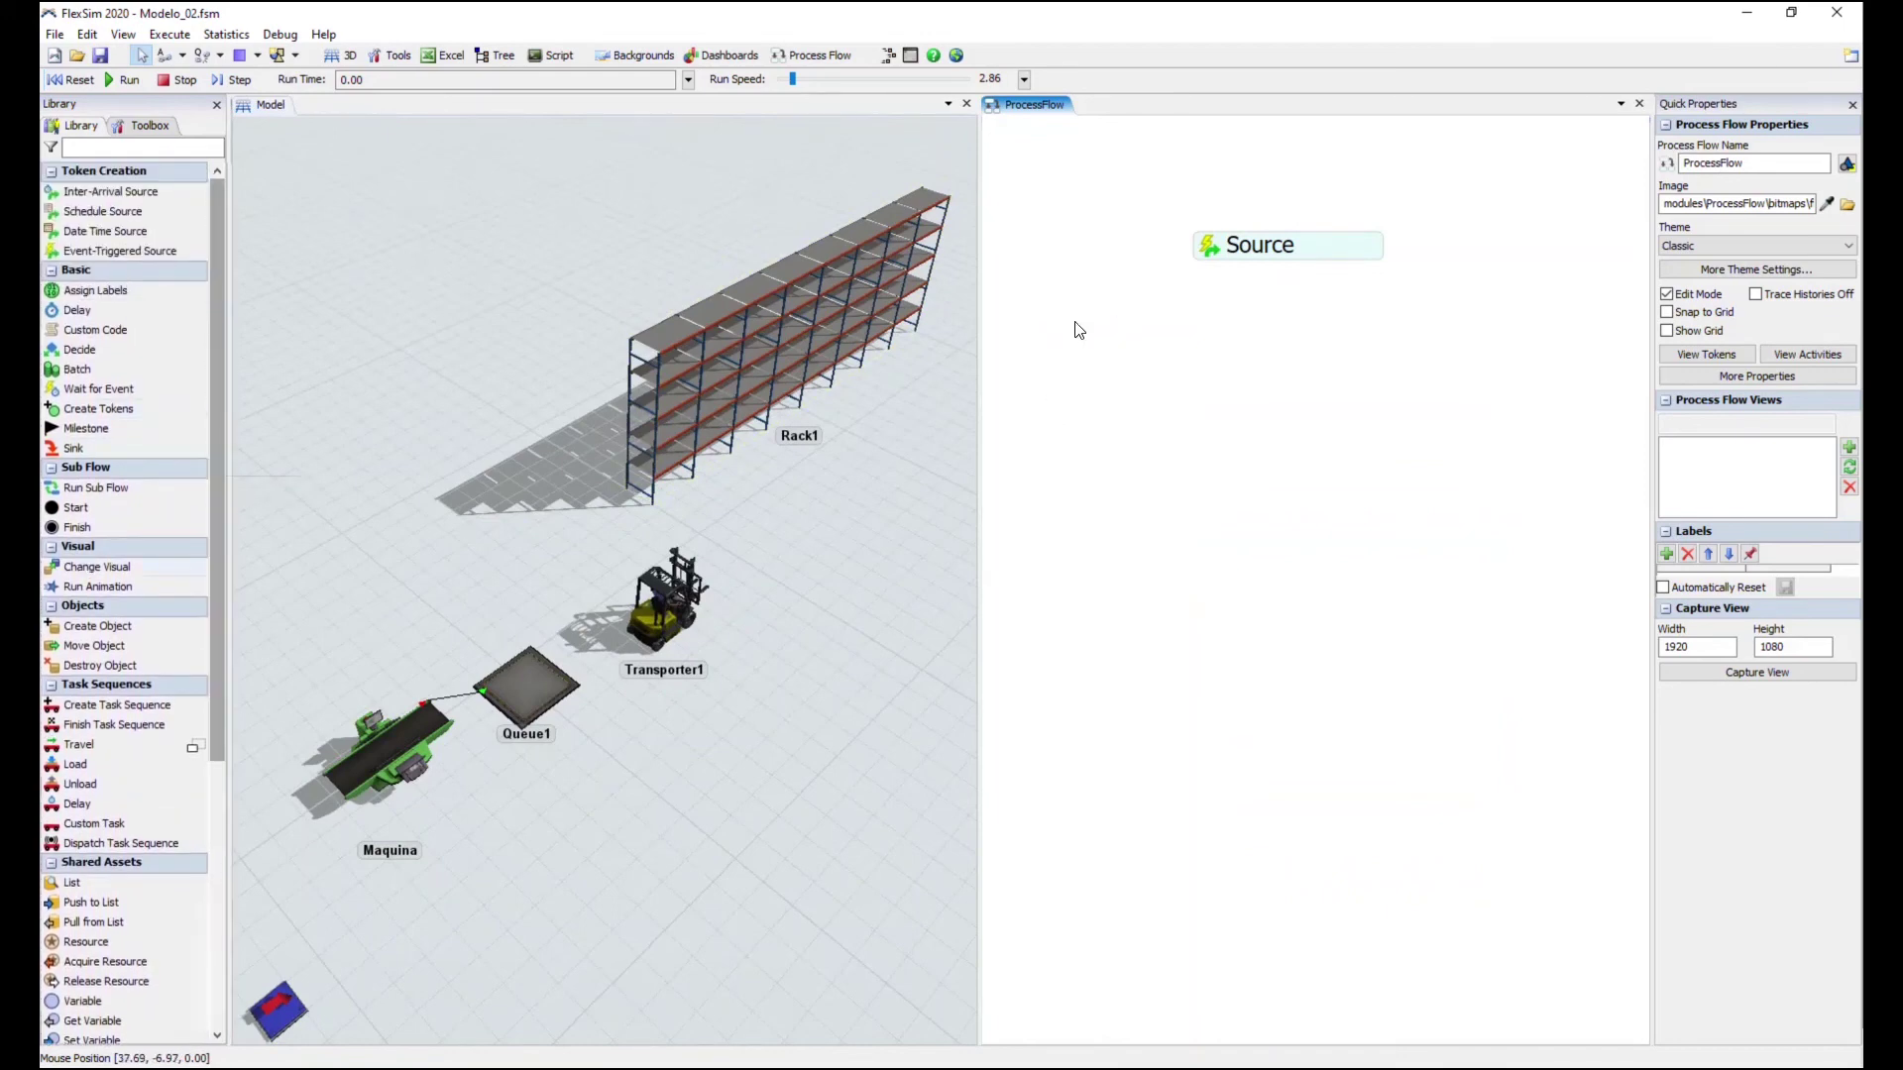
double_click(1100, 315)
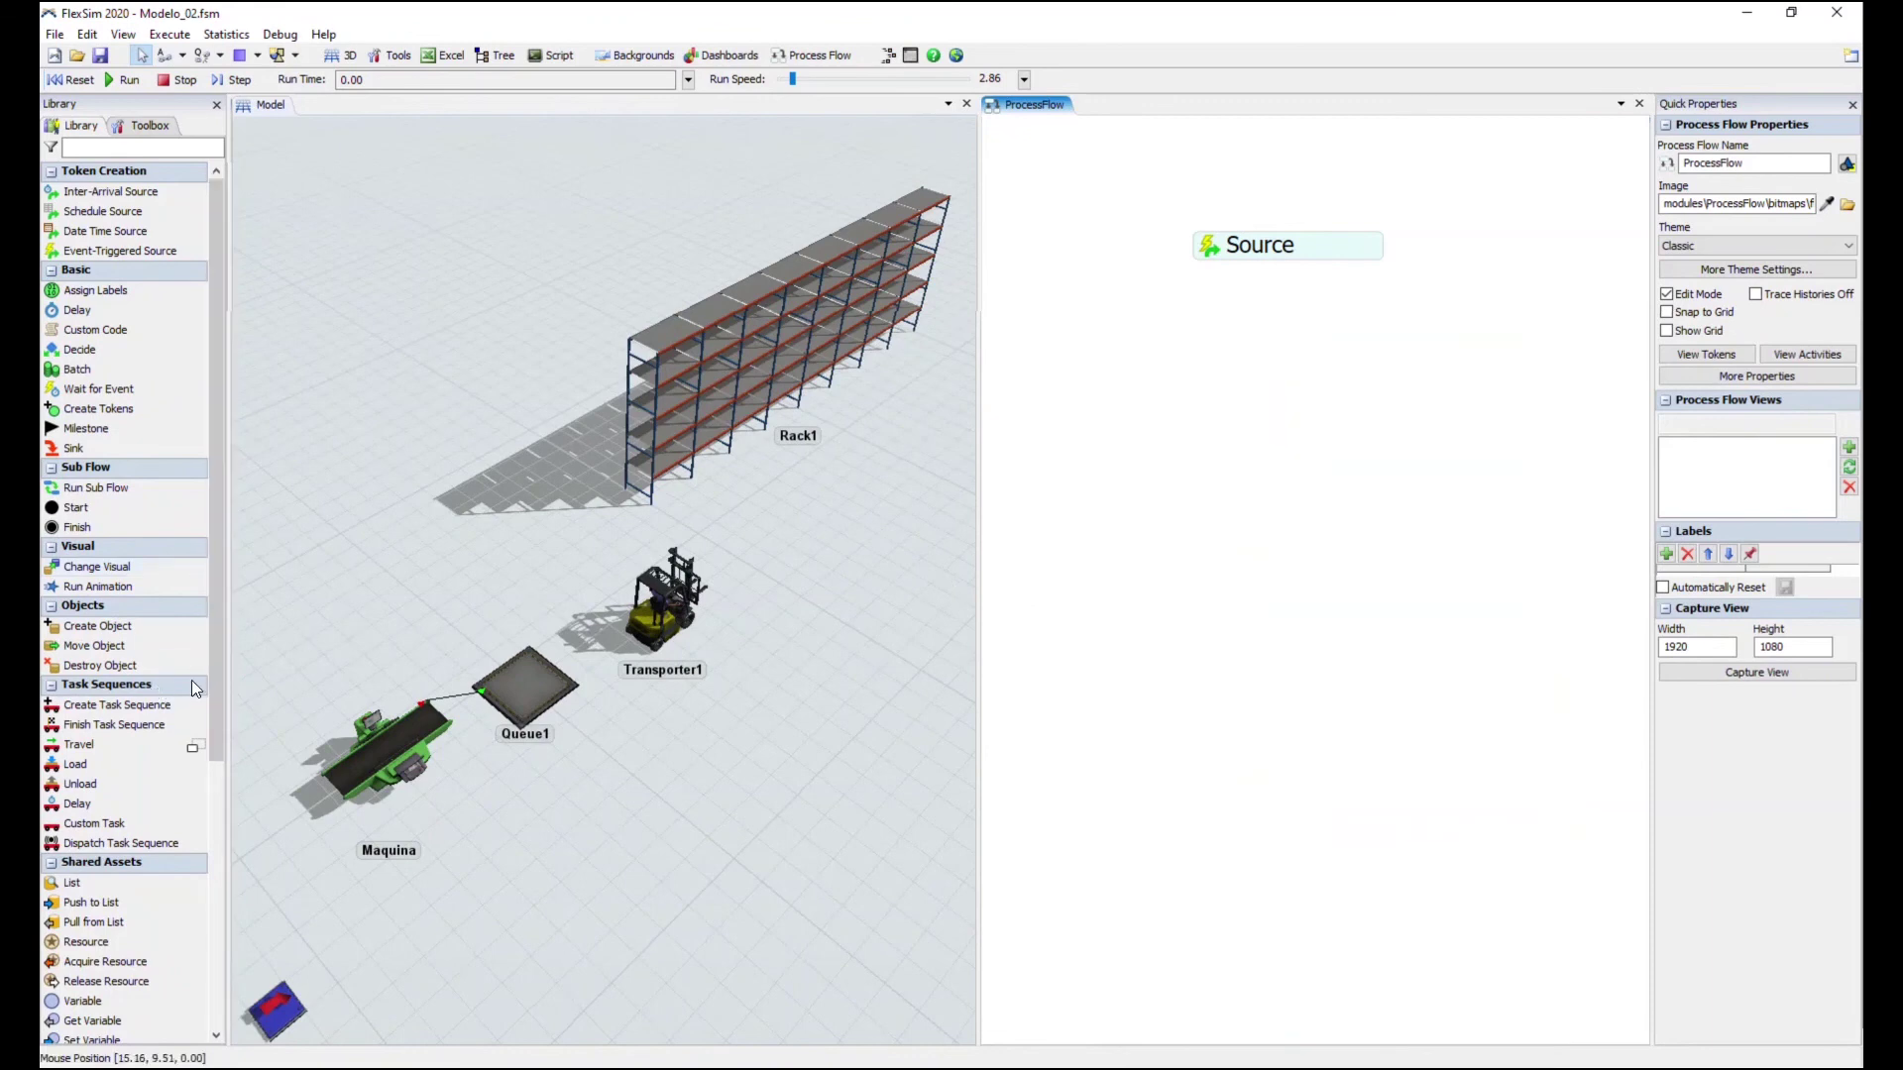
Add a Resource shared asset below and left of the Source, and move the Source up and right to make room
drag(220, 658, 222, 751)
click(87, 801)
click(1096, 383)
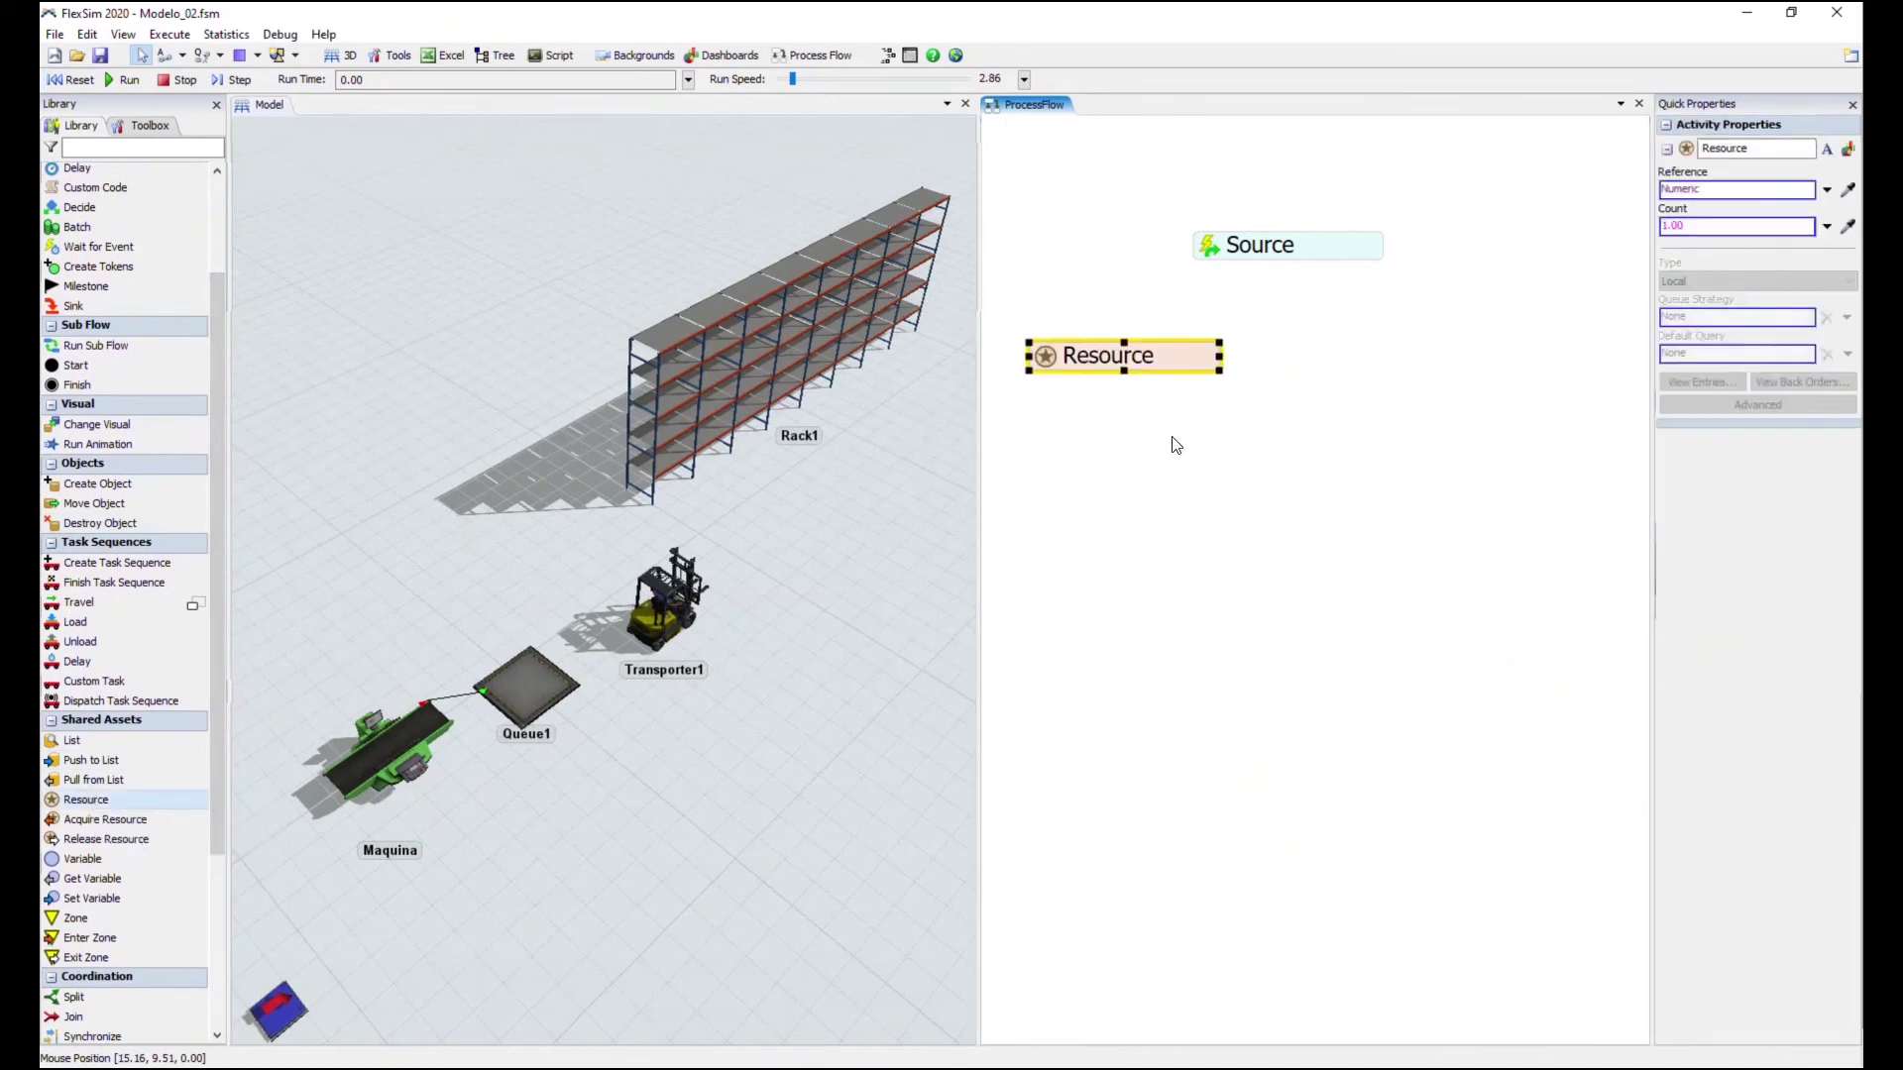
drag(1322, 248, 1398, 220)
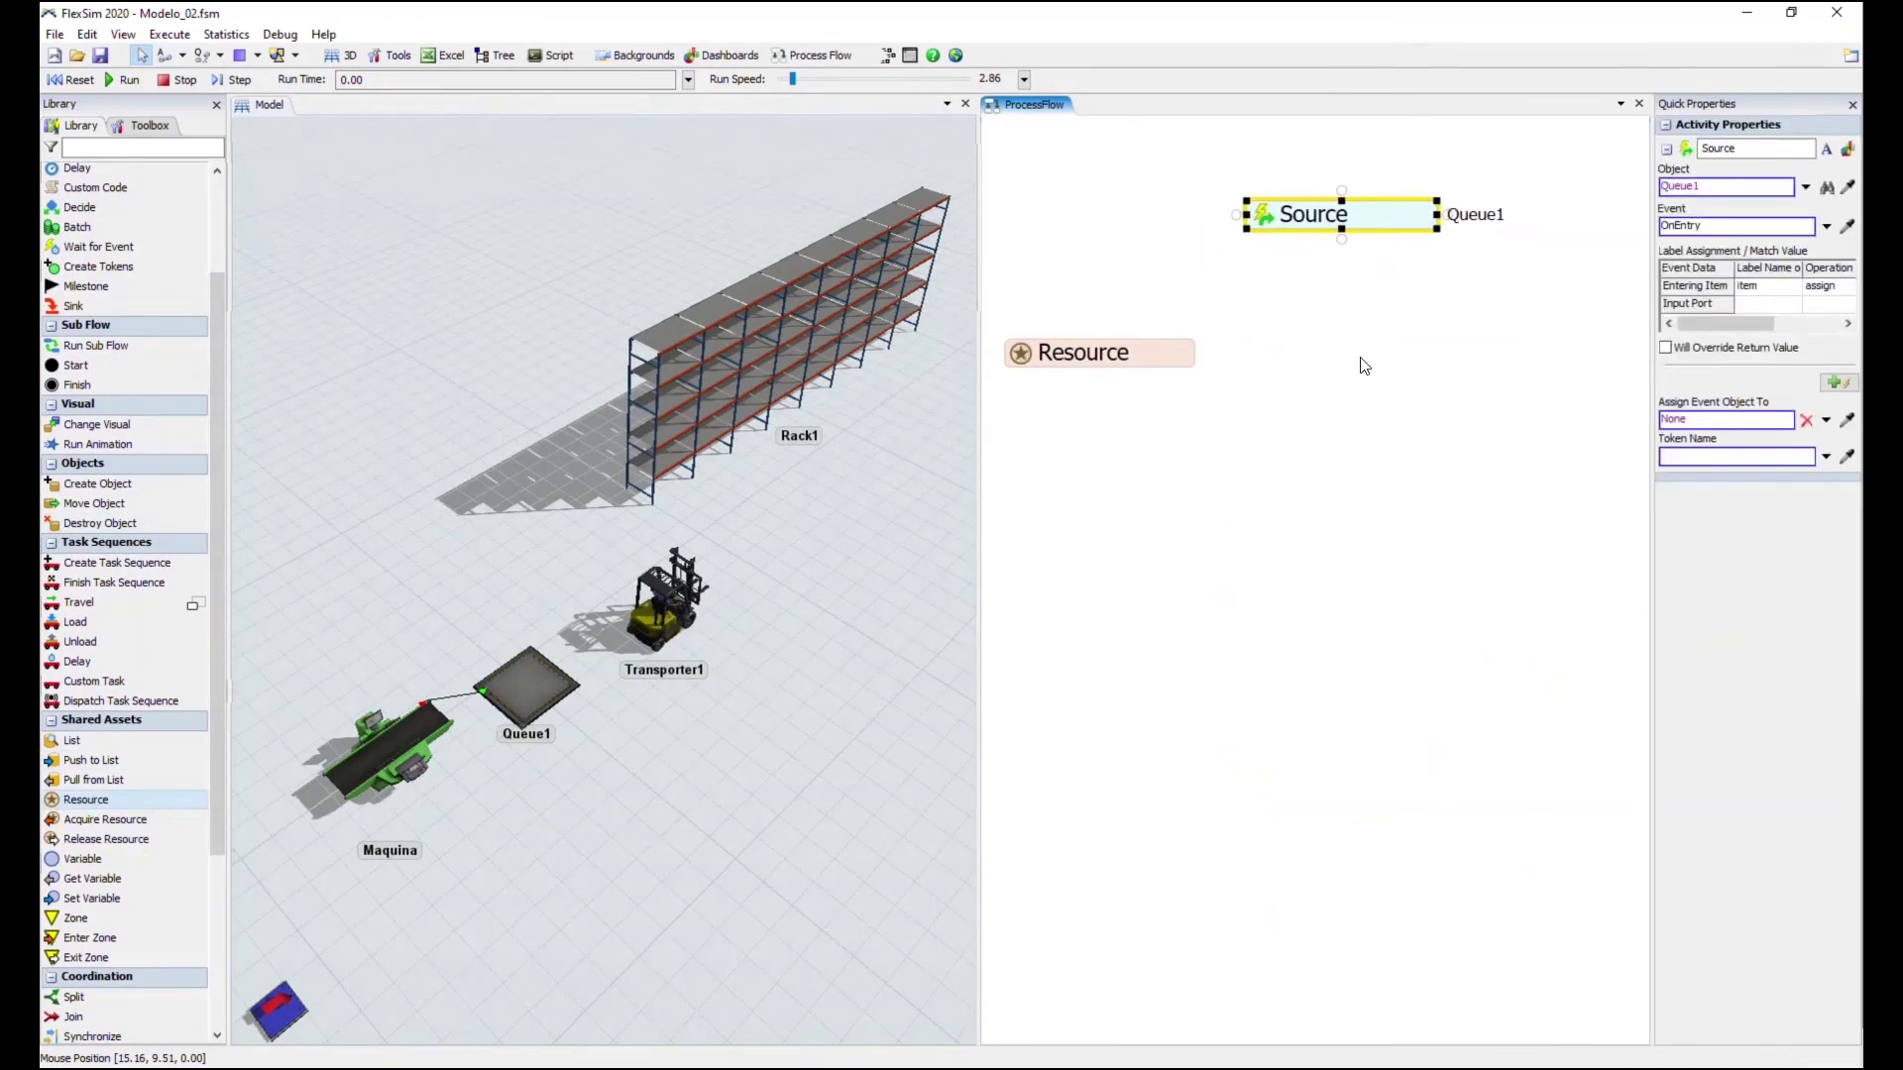
click(1220, 426)
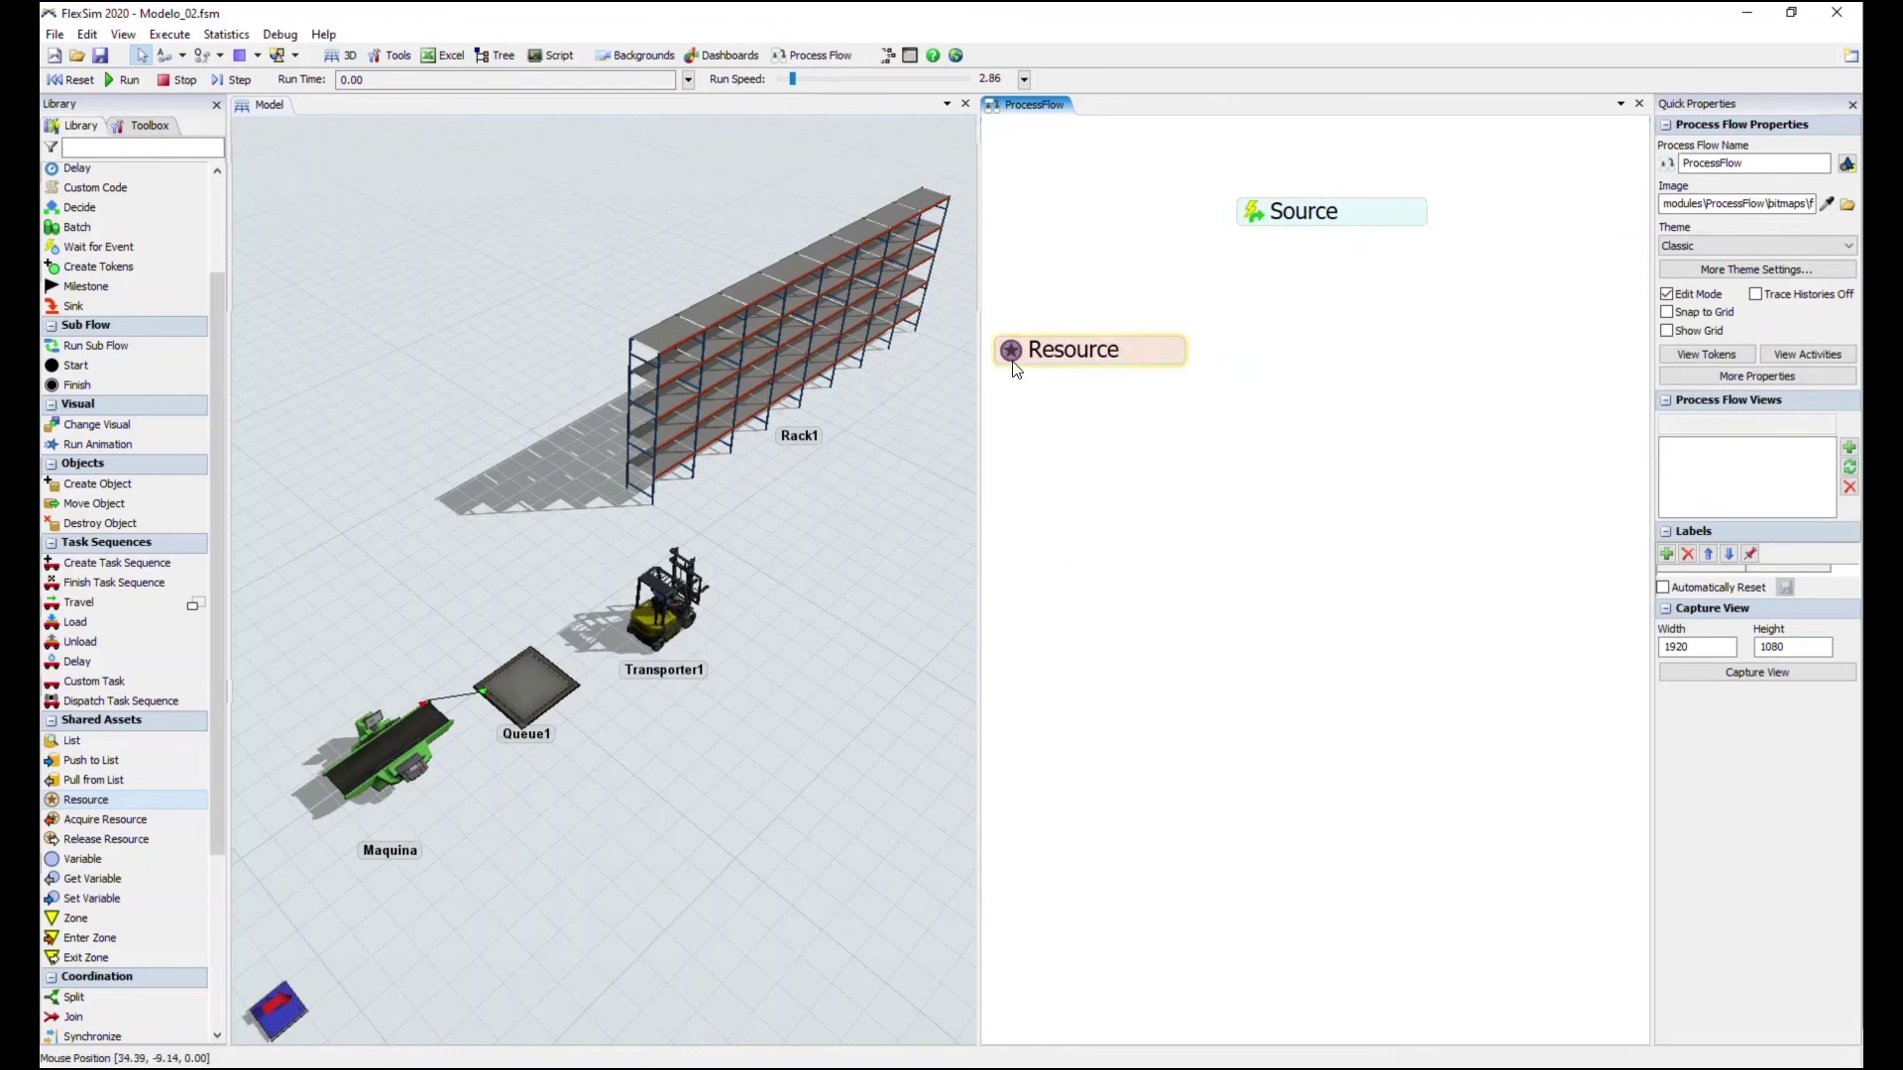
Rename the Resource activity to Empilhadeira
click(1058, 357)
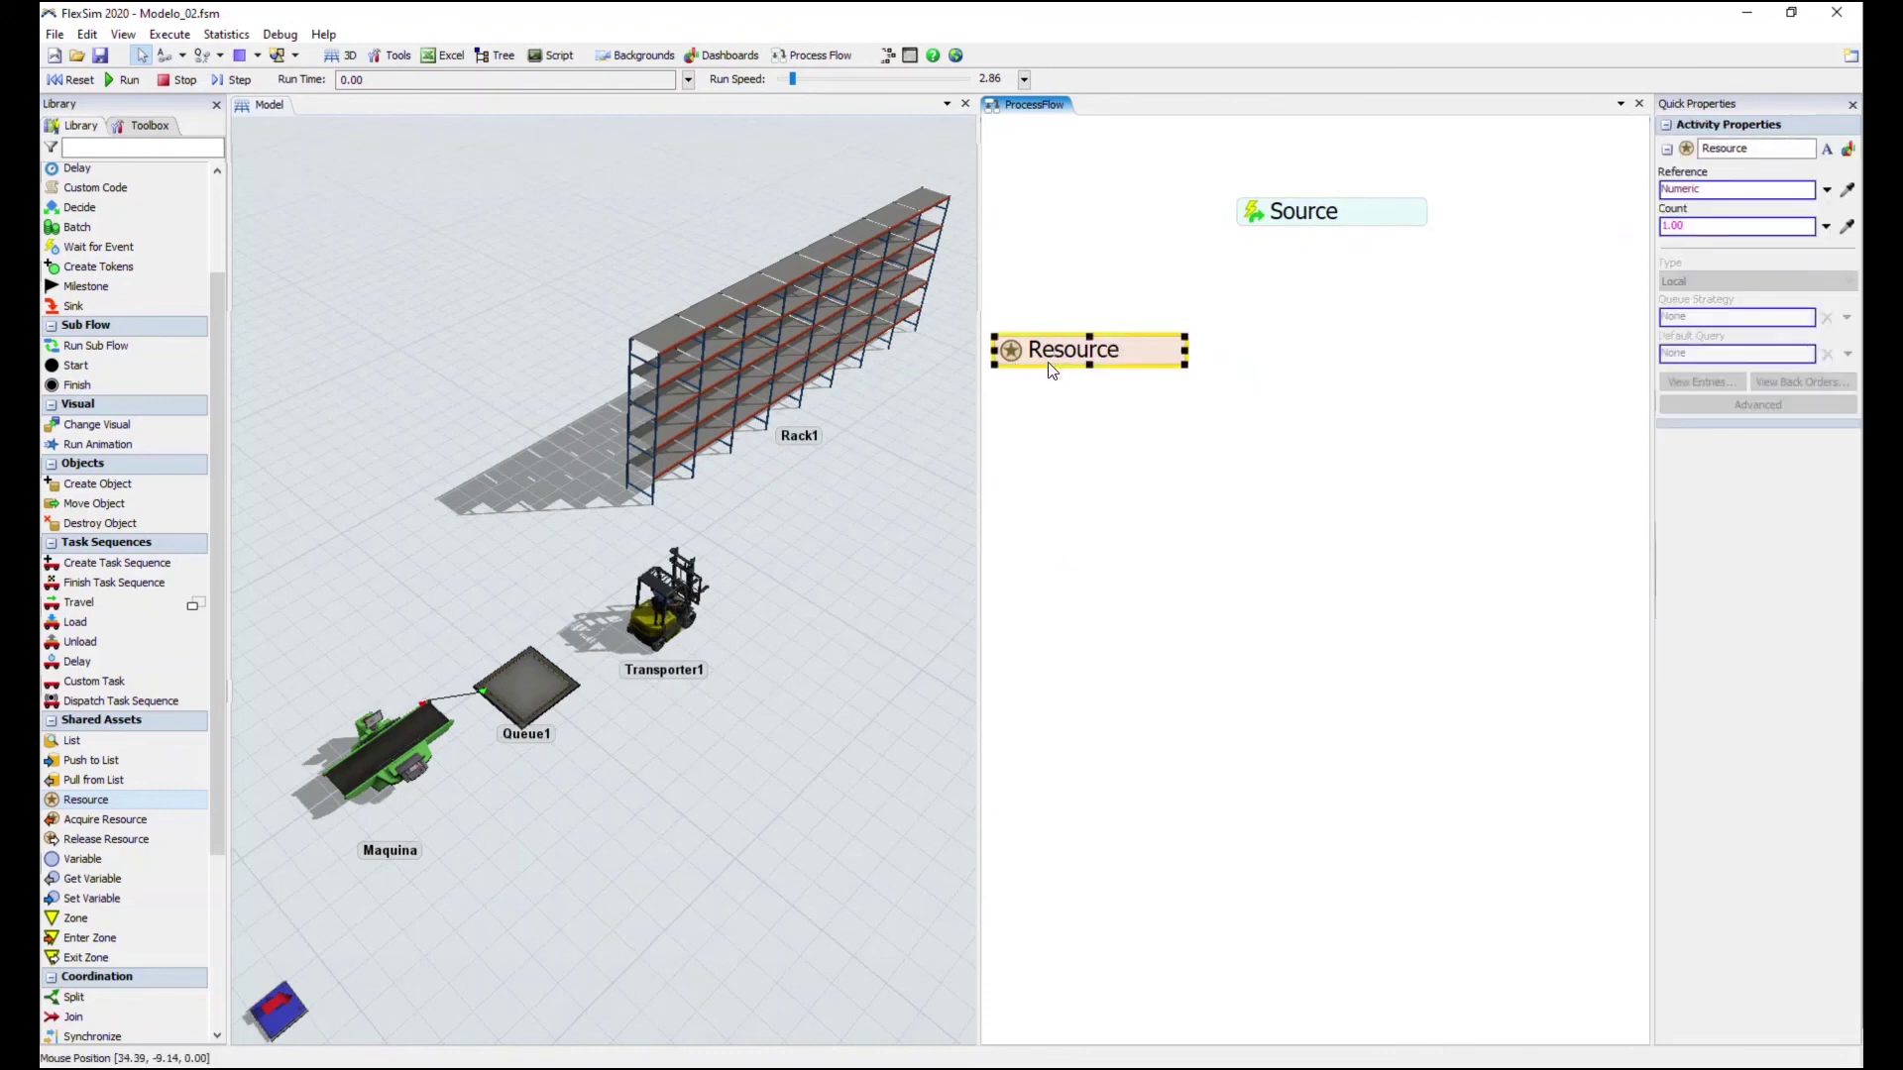
double_click(1158, 353)
text(Empilhadeira)
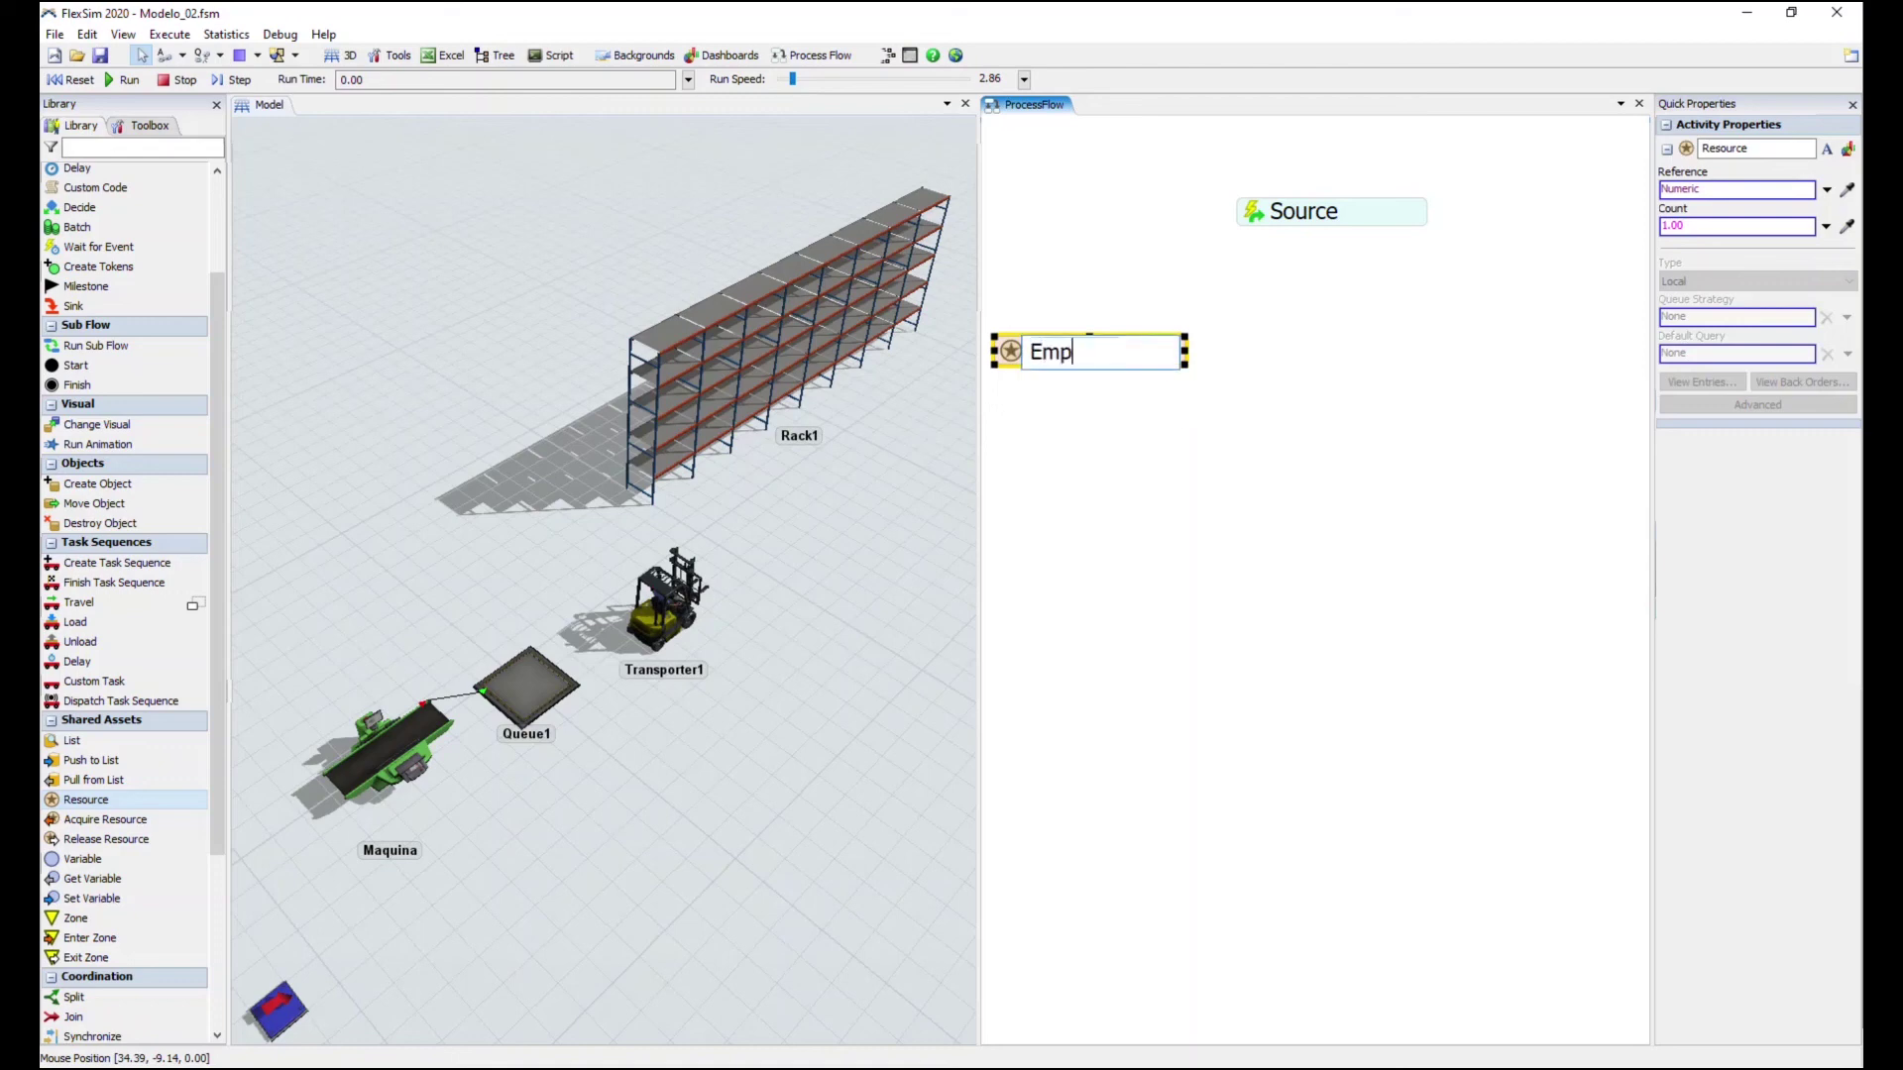
click(1410, 522)
Set the Empilhadeira resource's reference to Transporter1 in the 3D model
double_click(1058, 354)
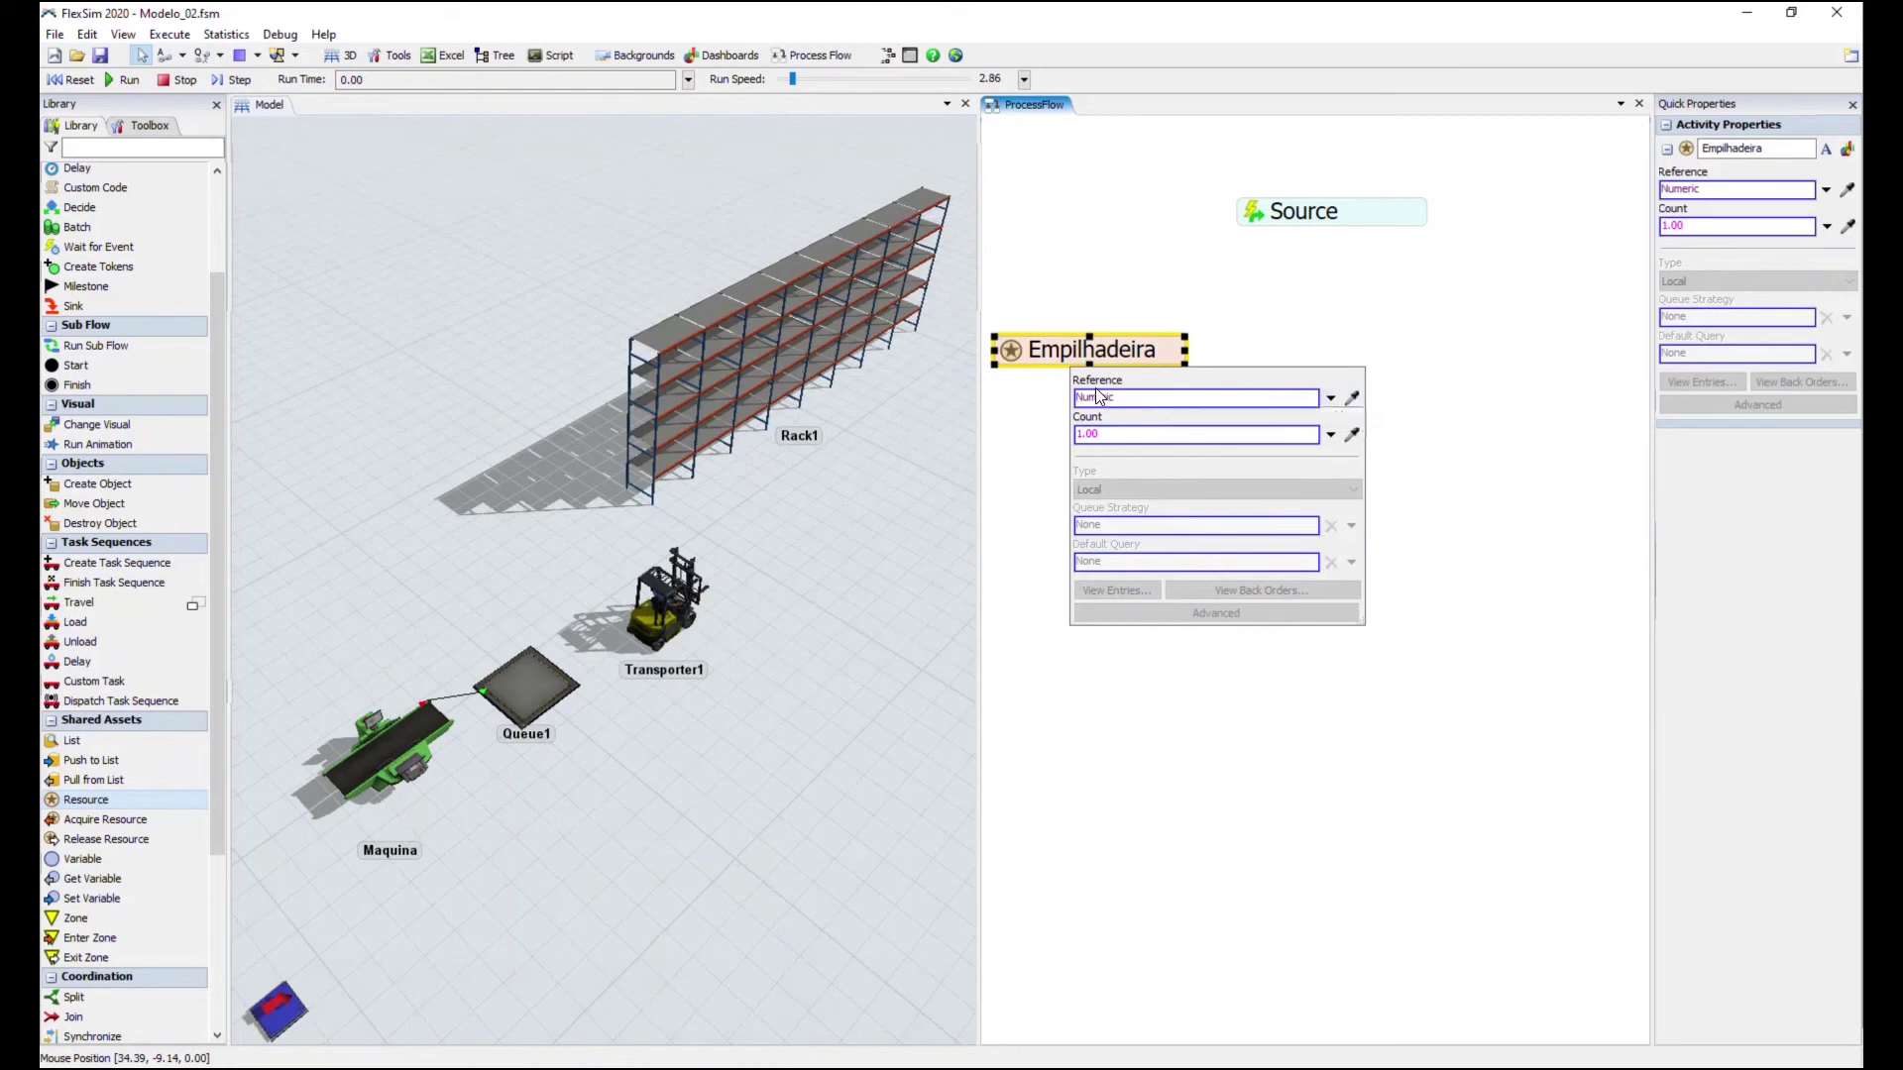
click(1352, 397)
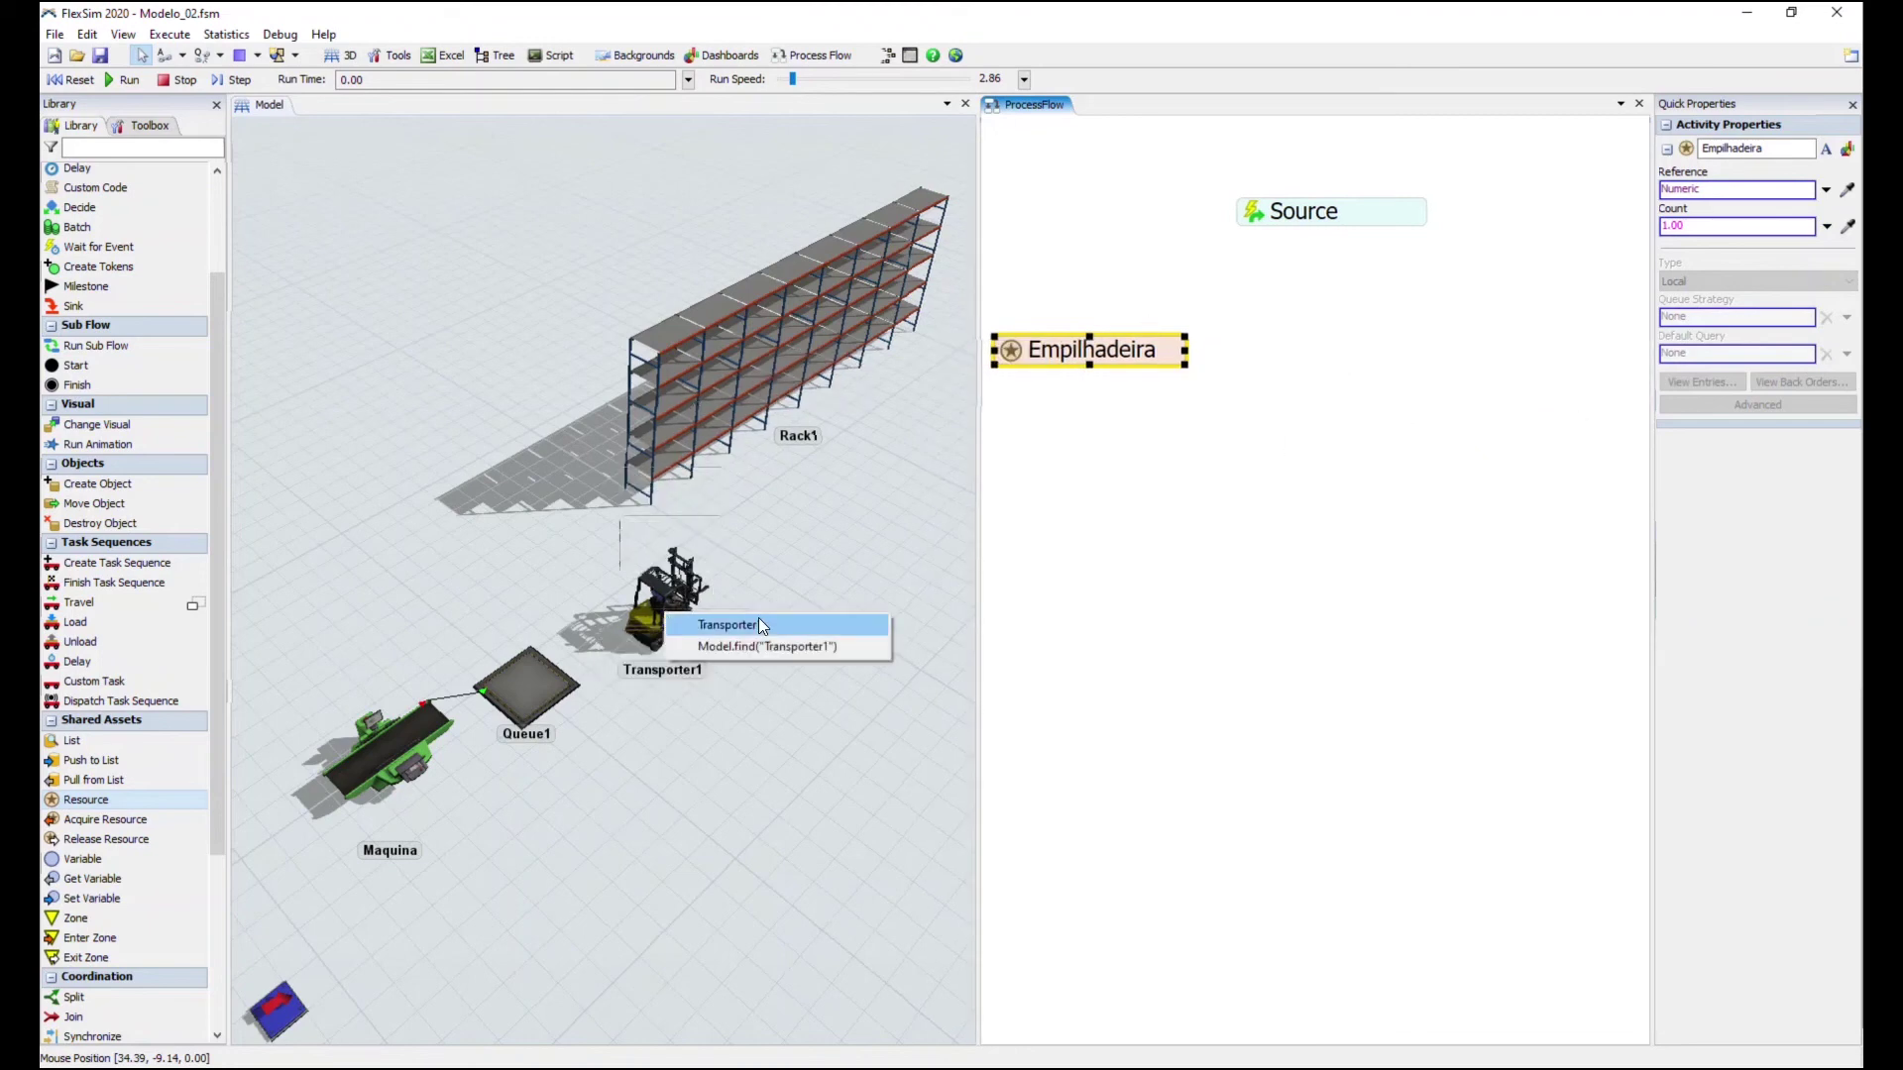
click(760, 623)
click(1353, 322)
Shift the Source farther up and right, and attach an Acquire Resource activity directly beneath it
drag(1338, 221, 1357, 220)
click(1368, 327)
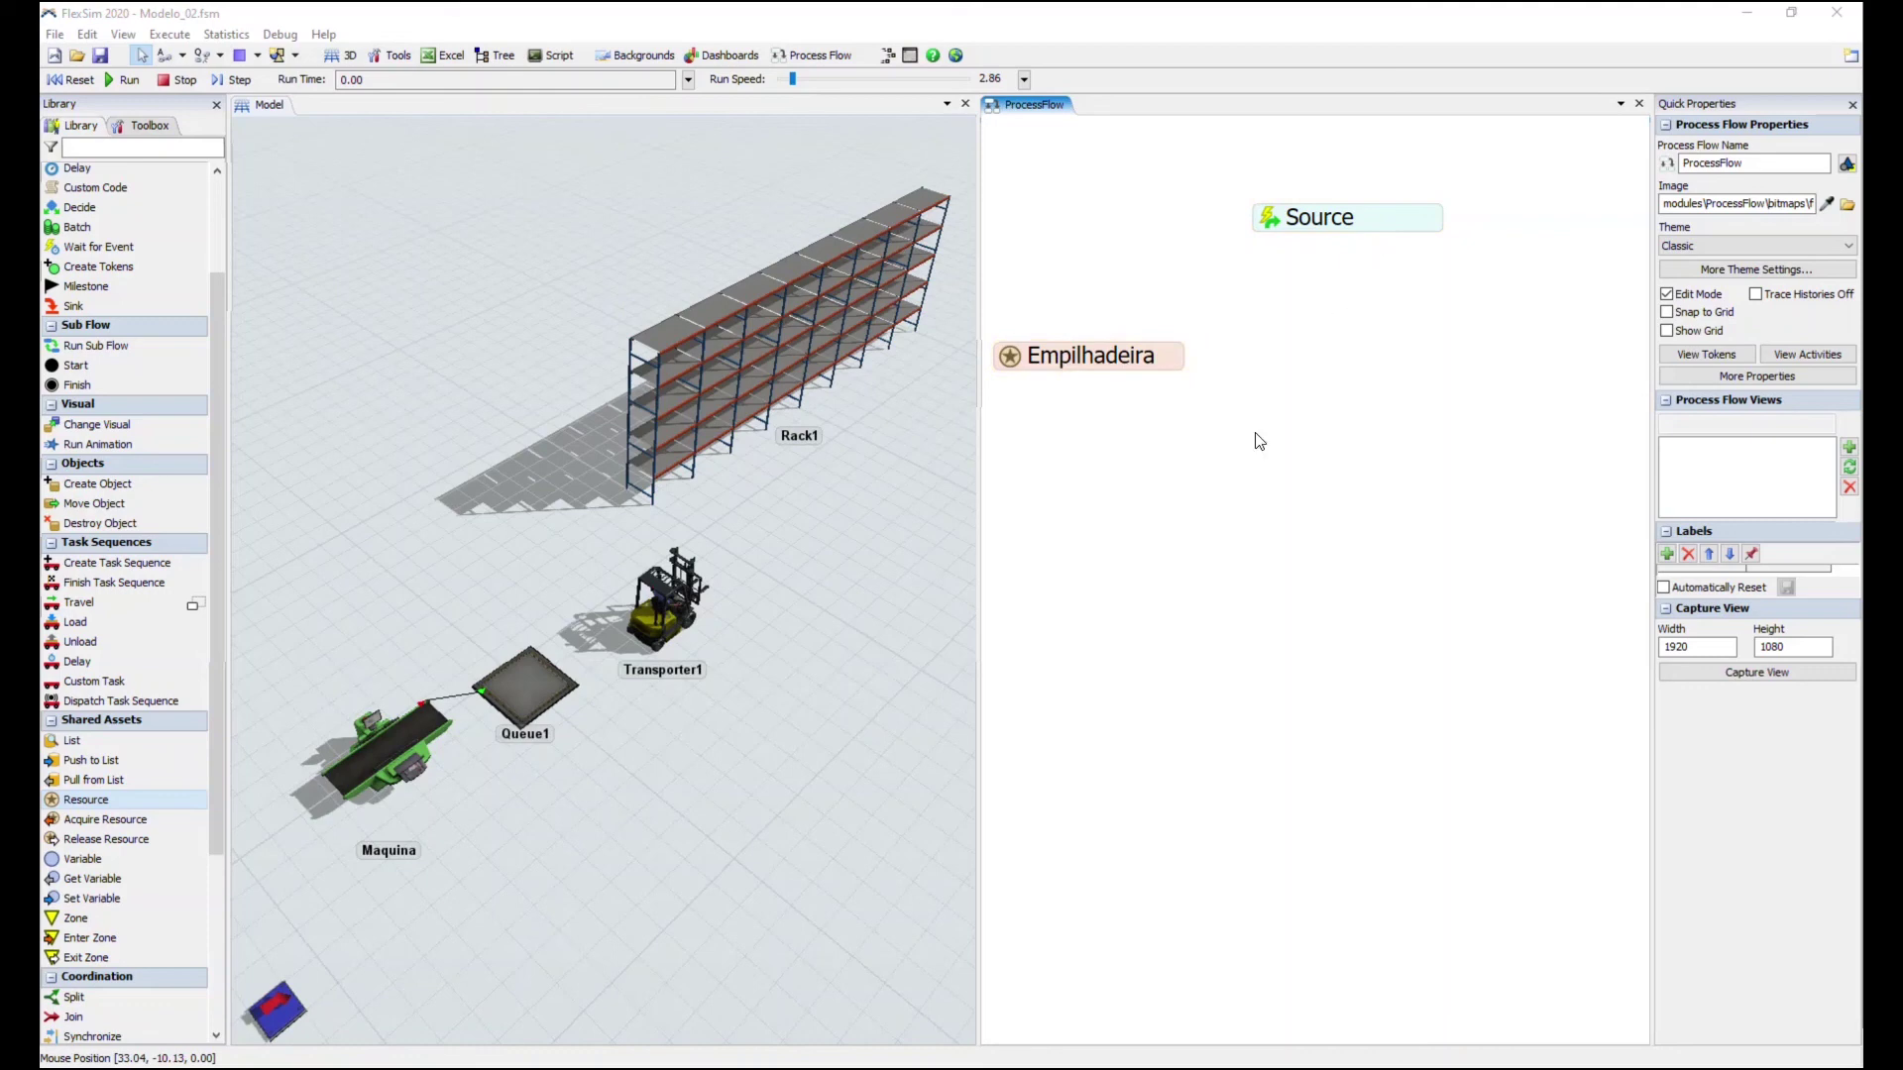
drag(1372, 242, 1399, 220)
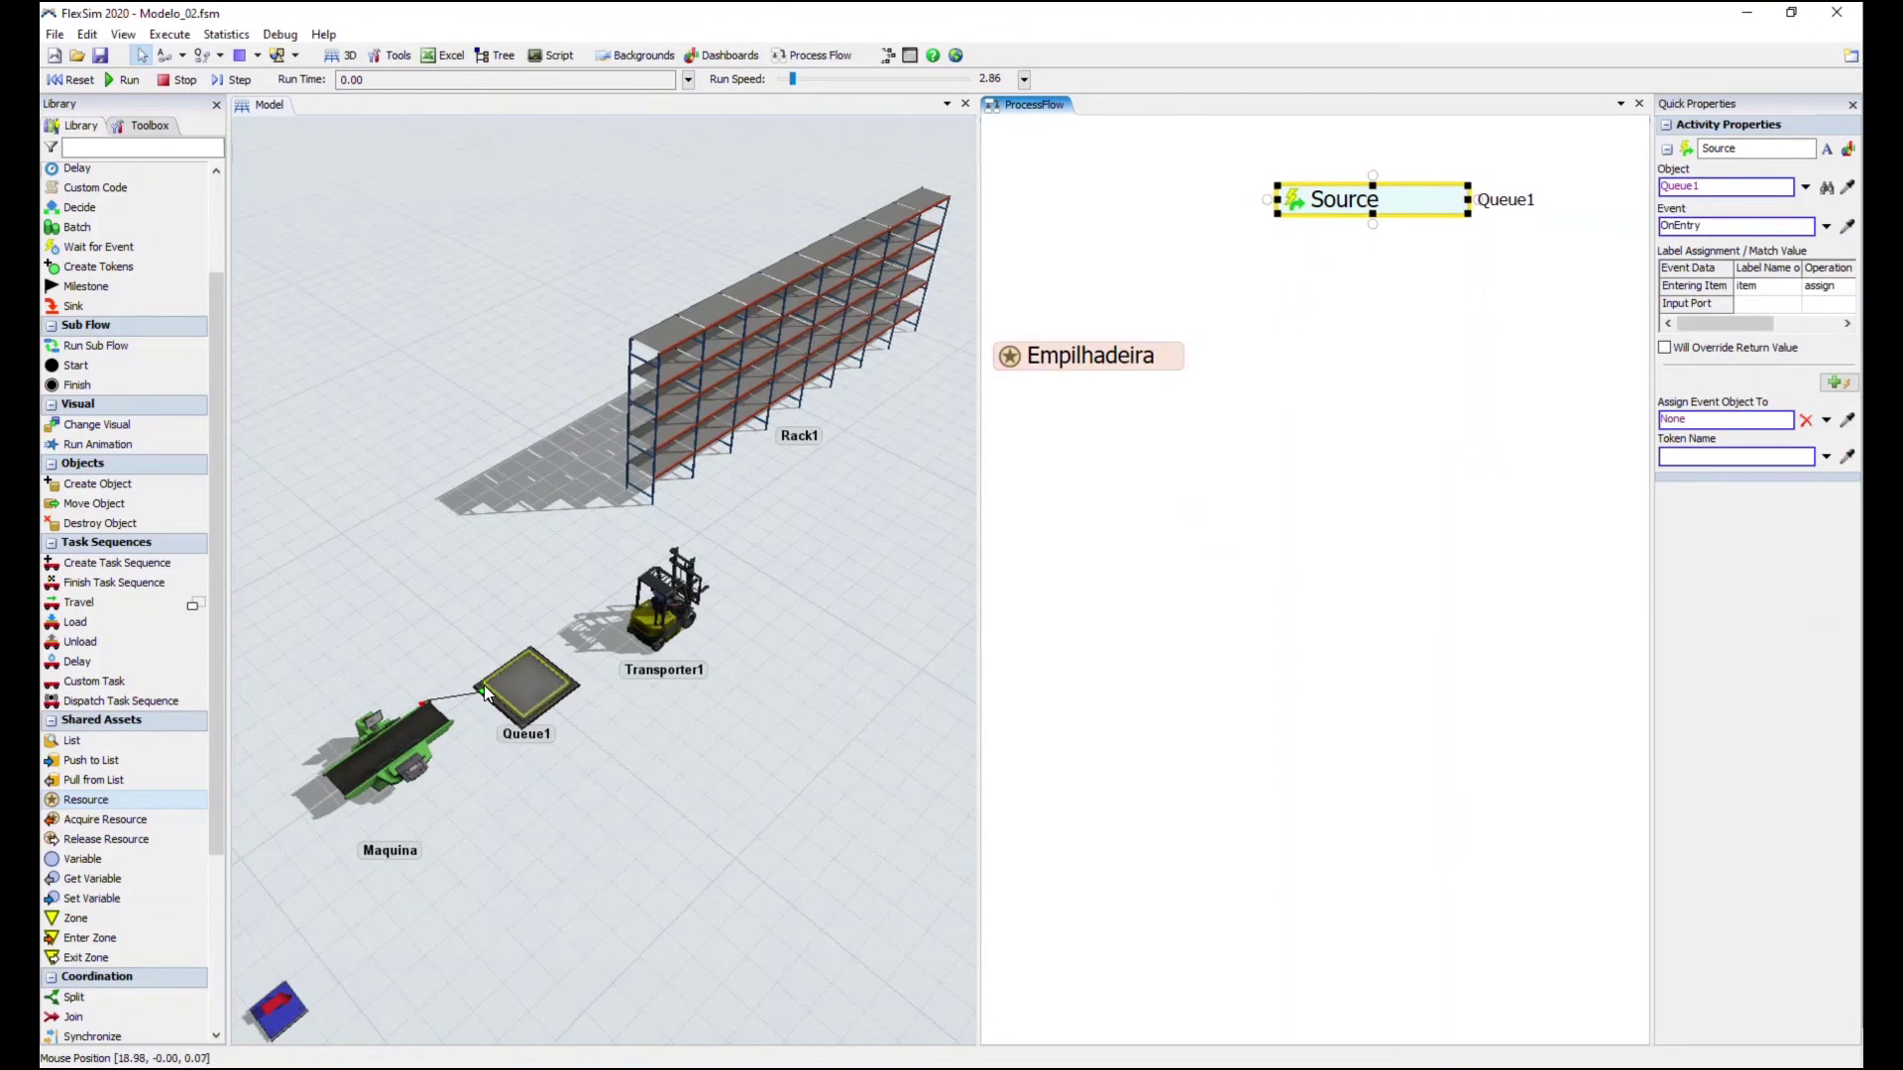
click(1245, 480)
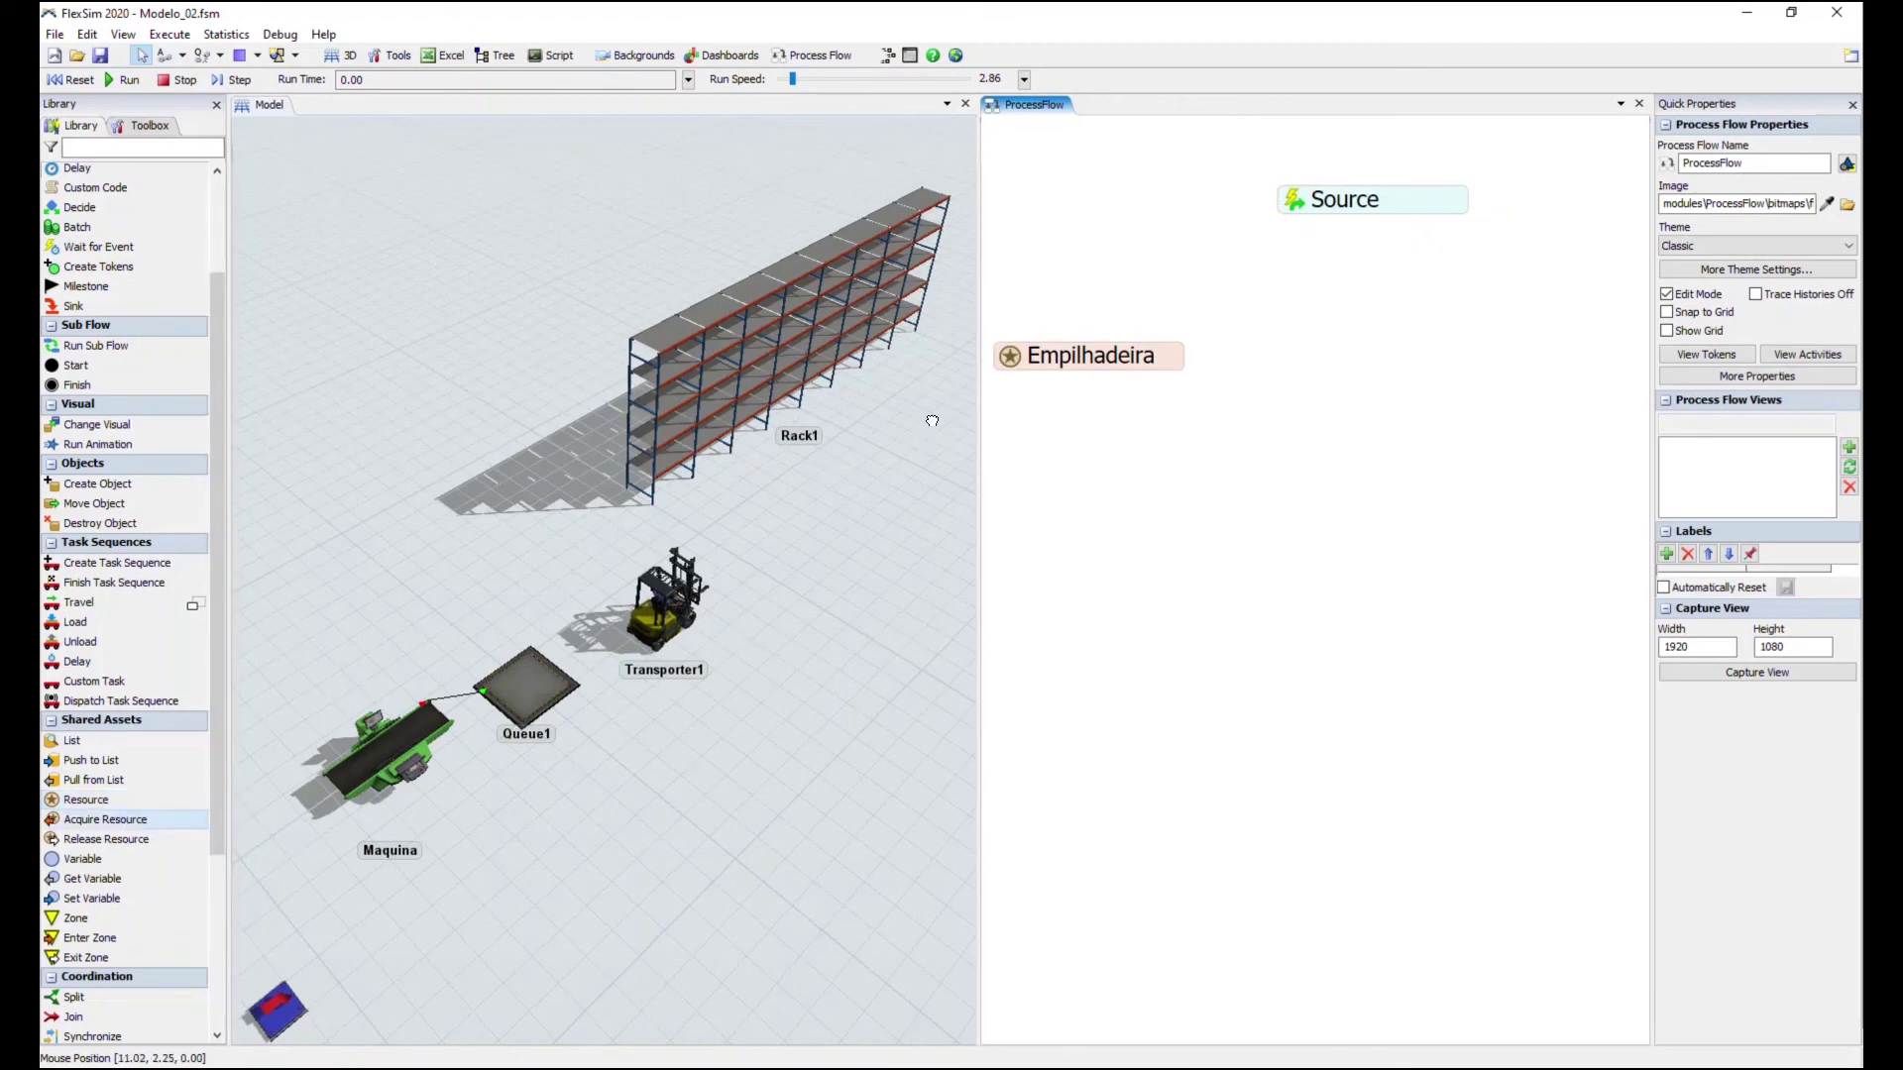
click(1401, 256)
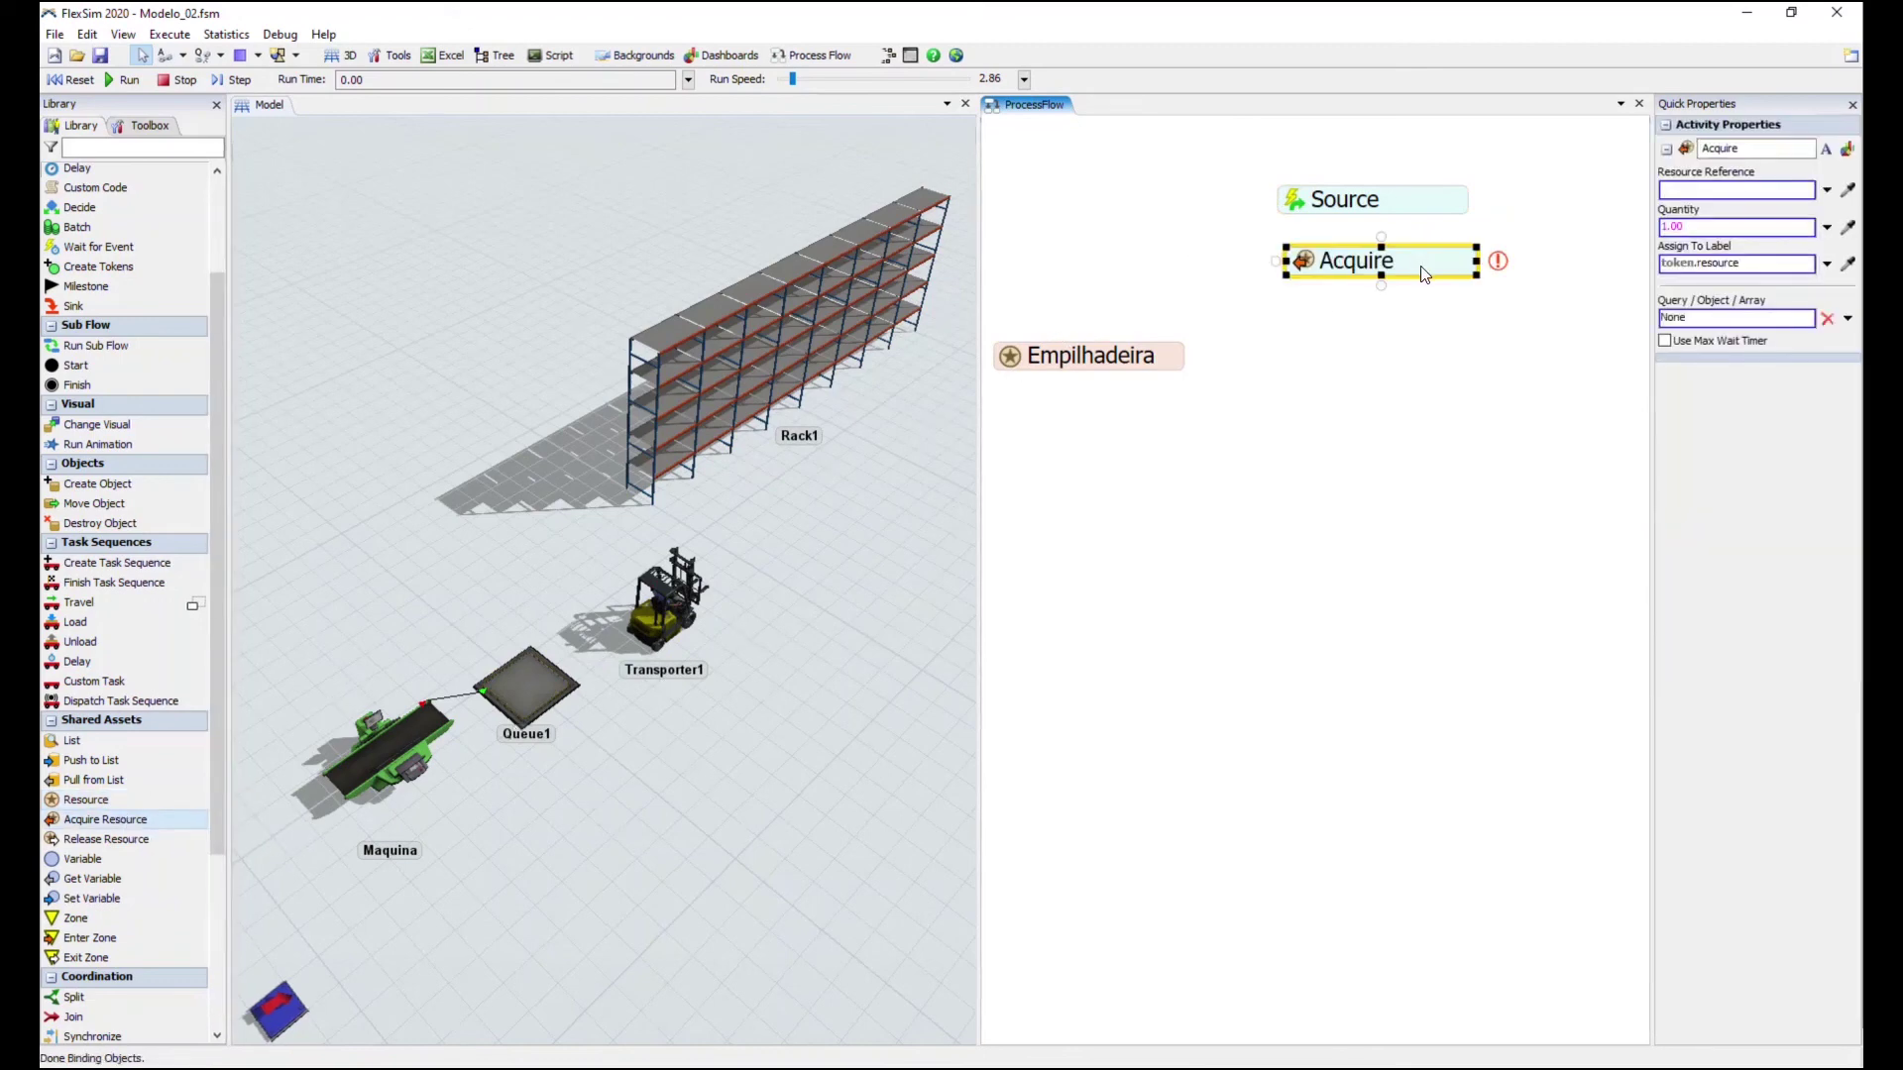
click(1419, 233)
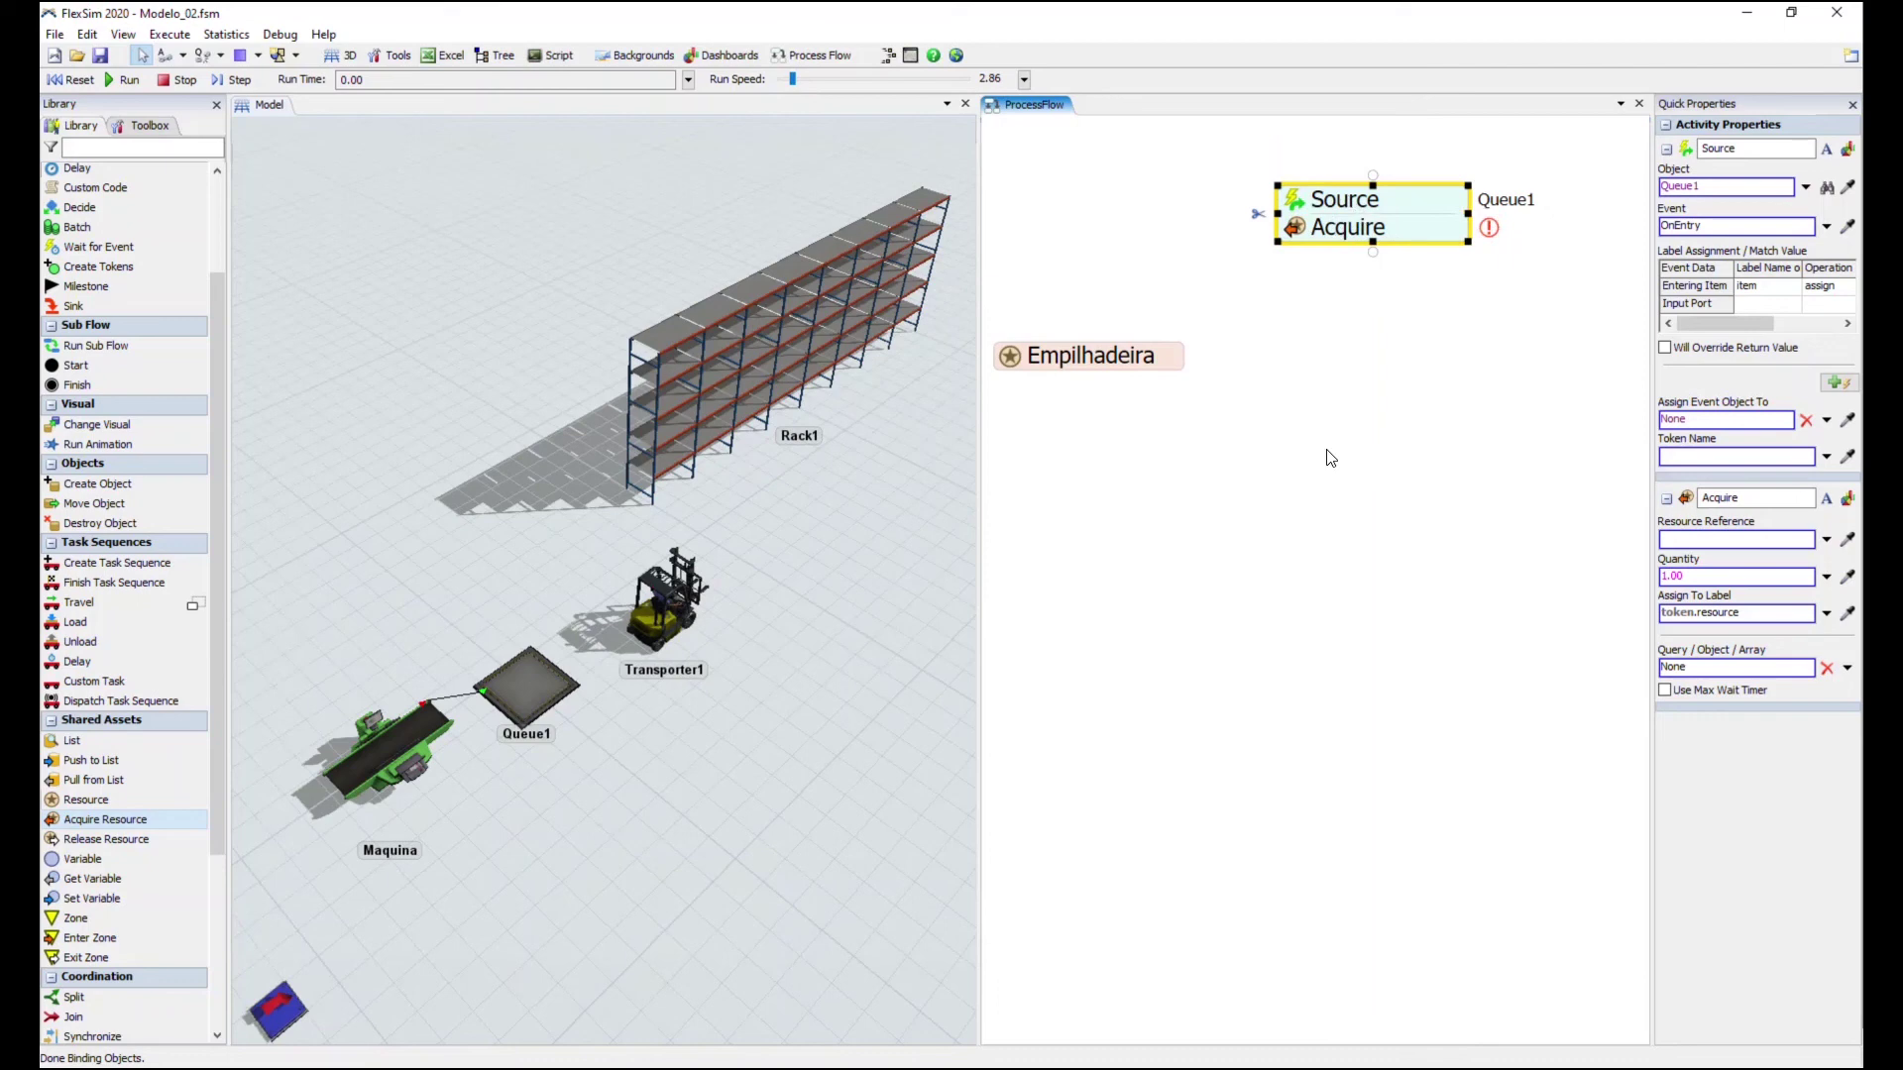
click(1341, 359)
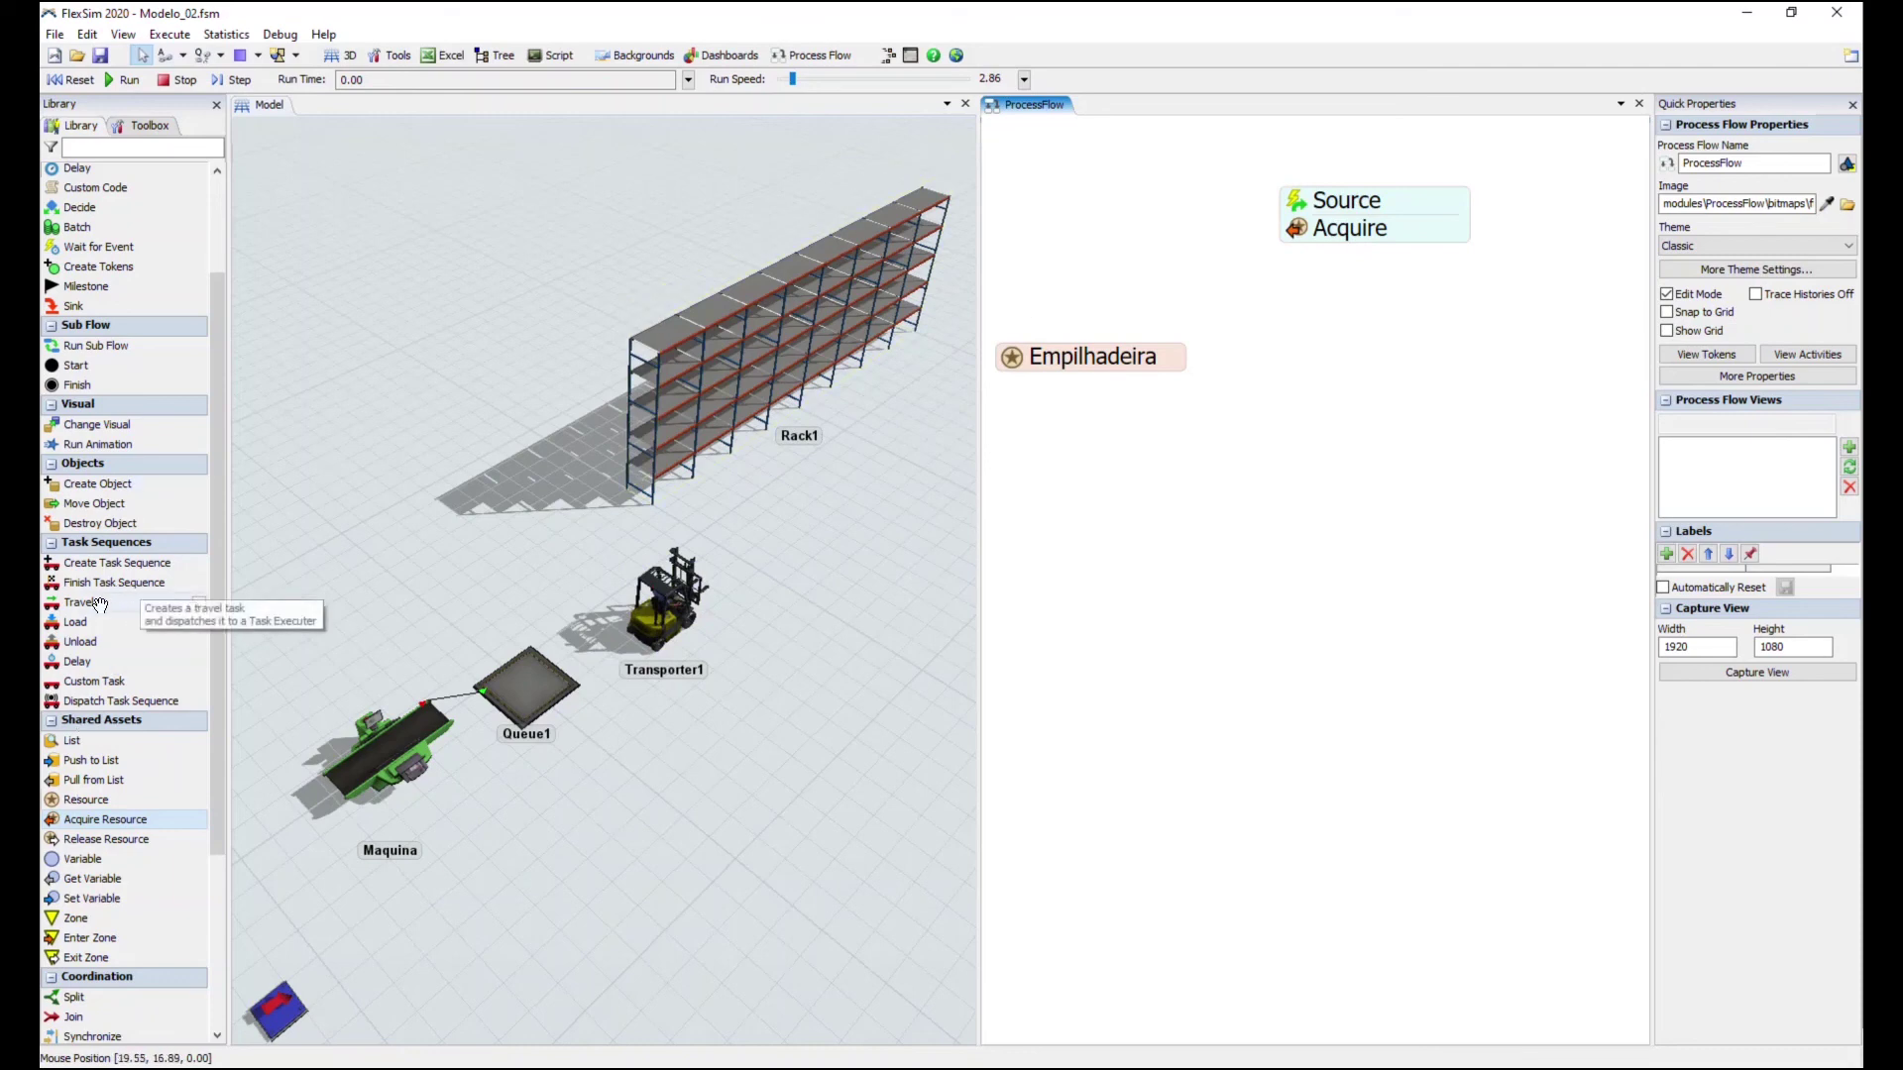
Add a Travel task activity and attach it directly beneath the Acquire activity
drag(92, 606, 910, 521)
drag(1277, 315, 1366, 270)
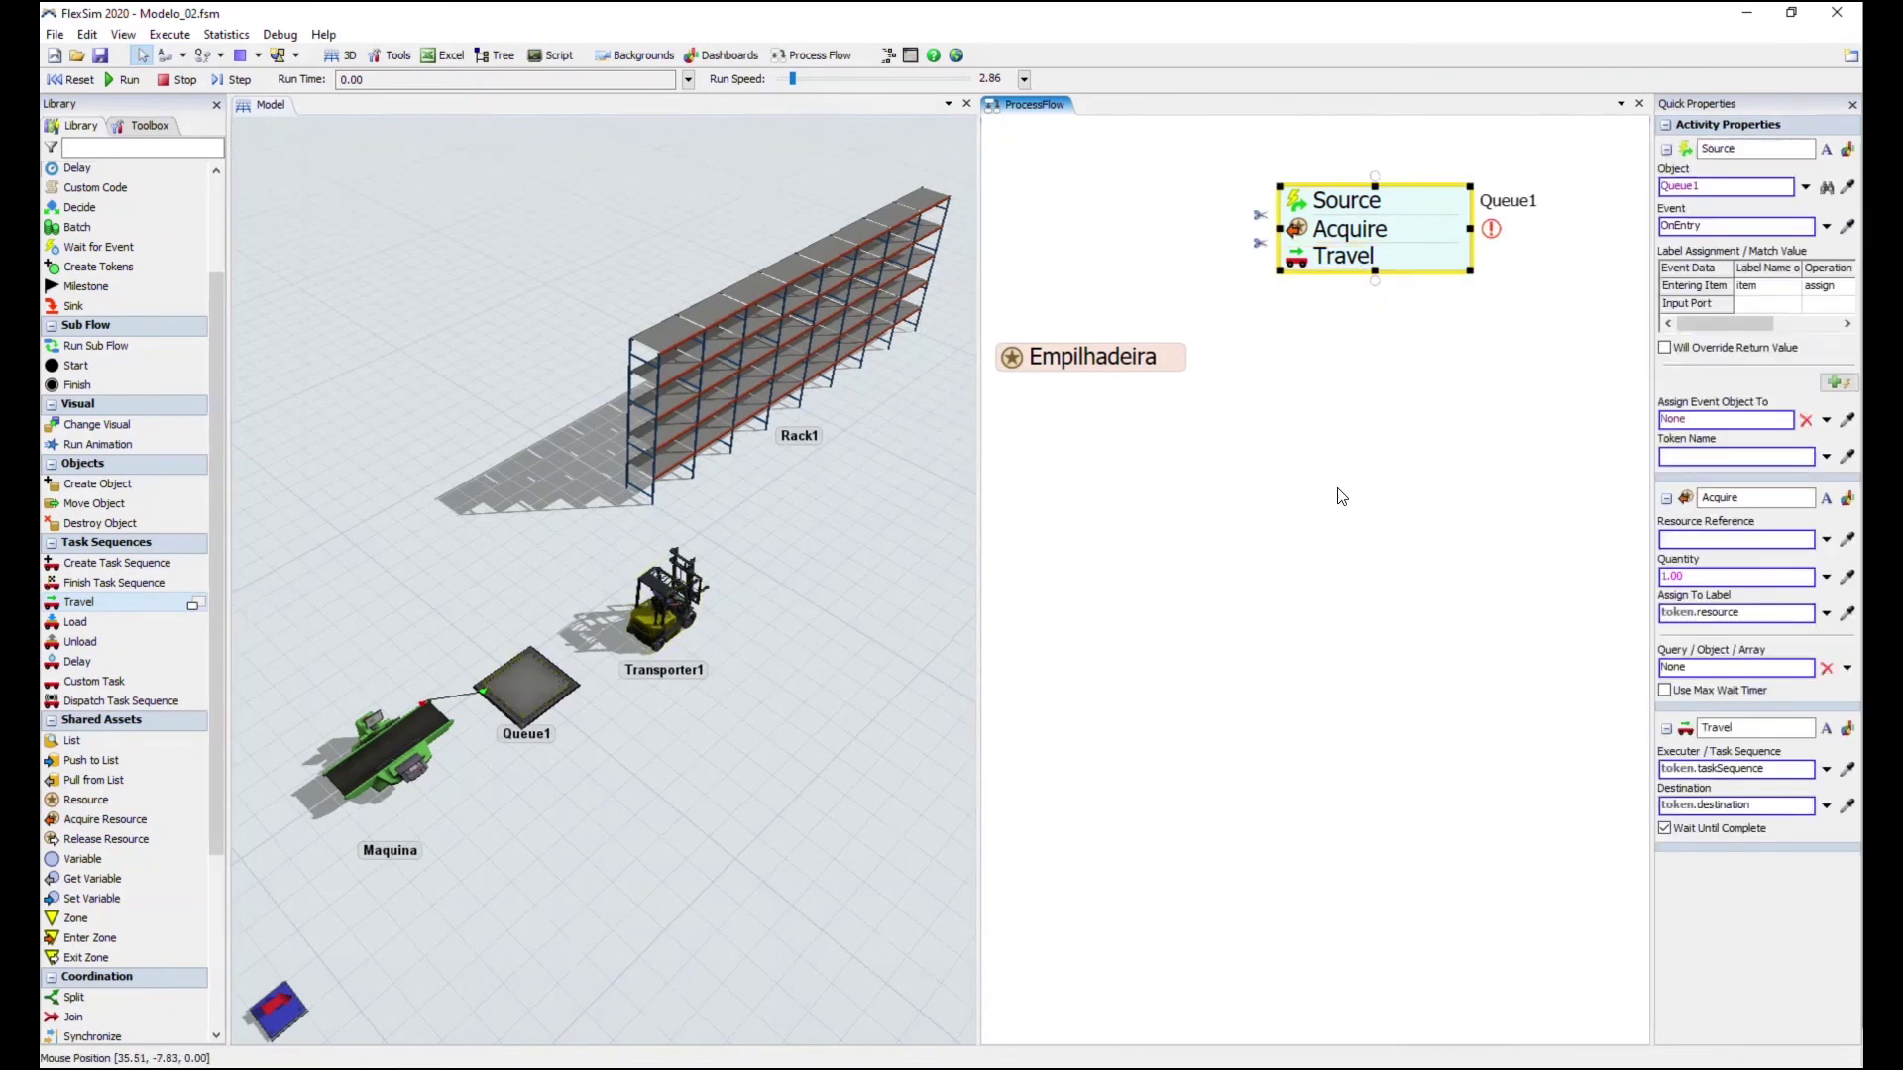
click(1338, 399)
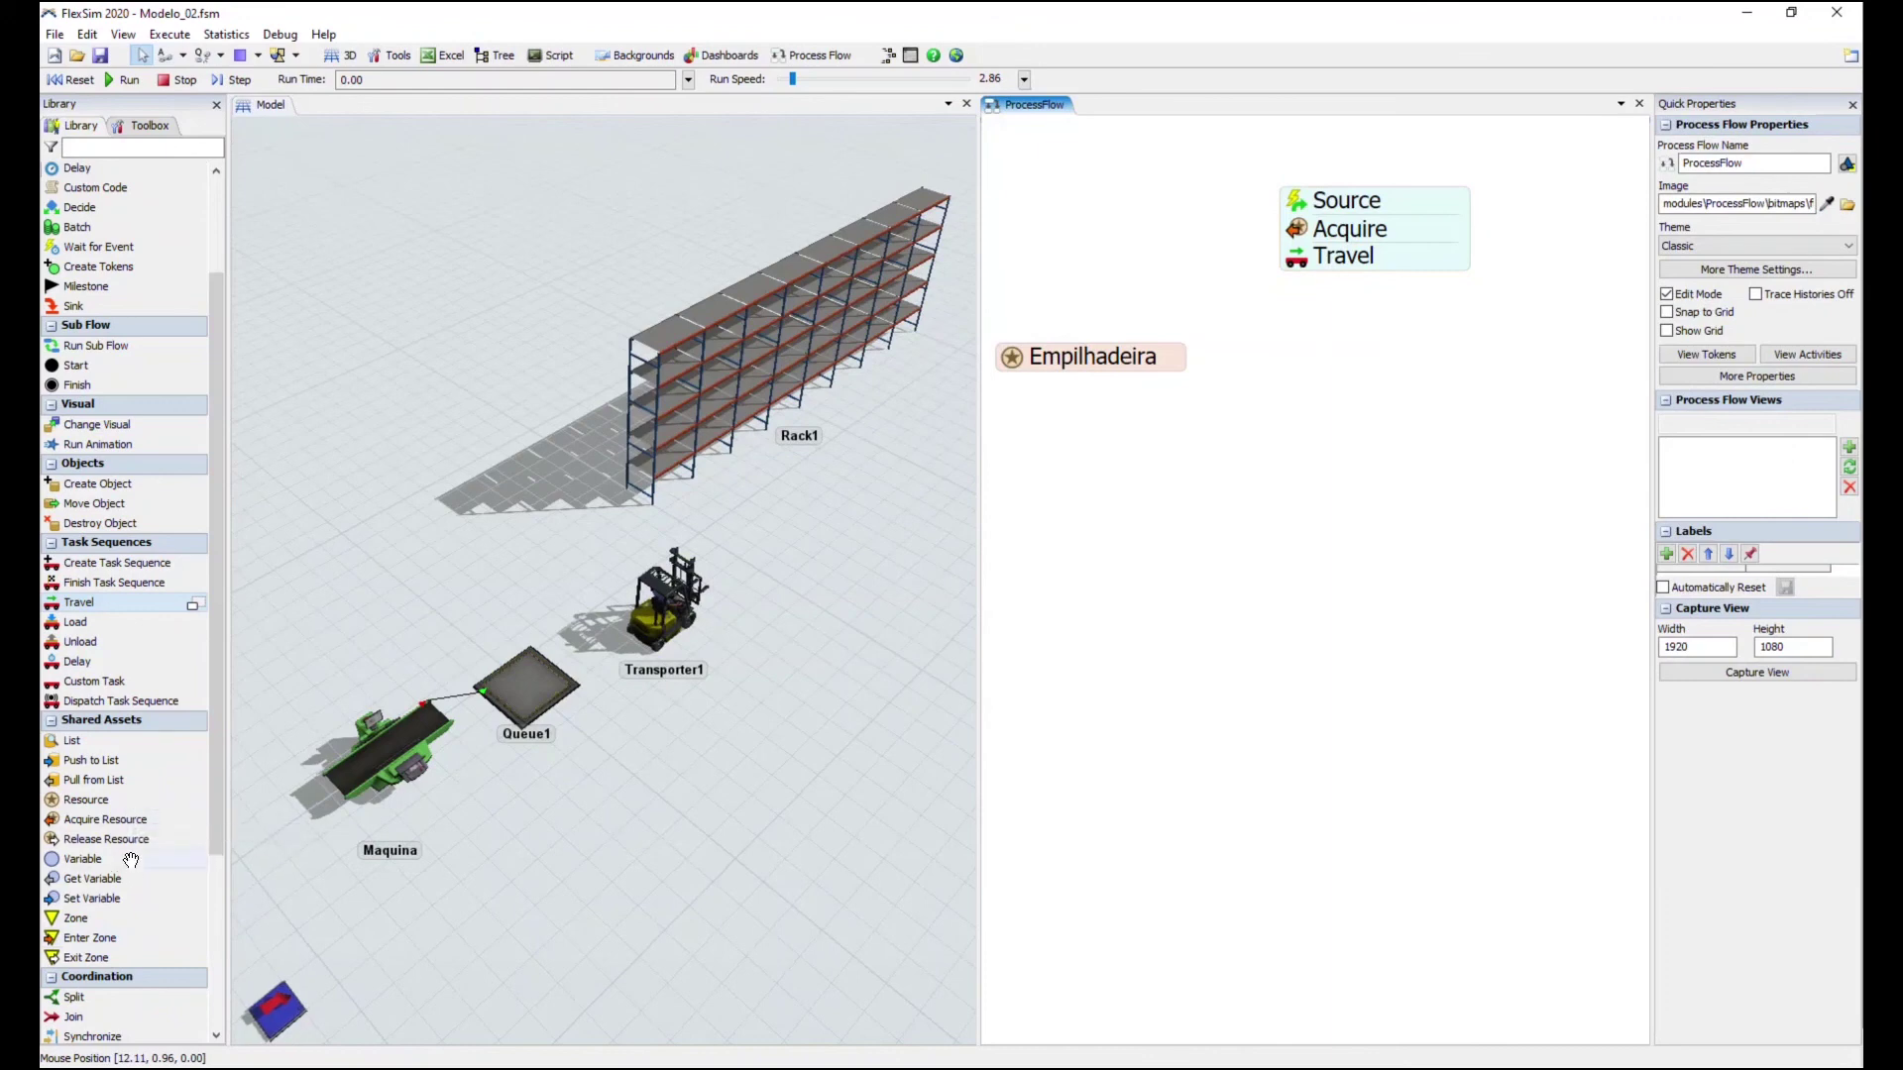
Add a Load task activity directly beneath Travel and move the whole activity block slightly down
click(76, 623)
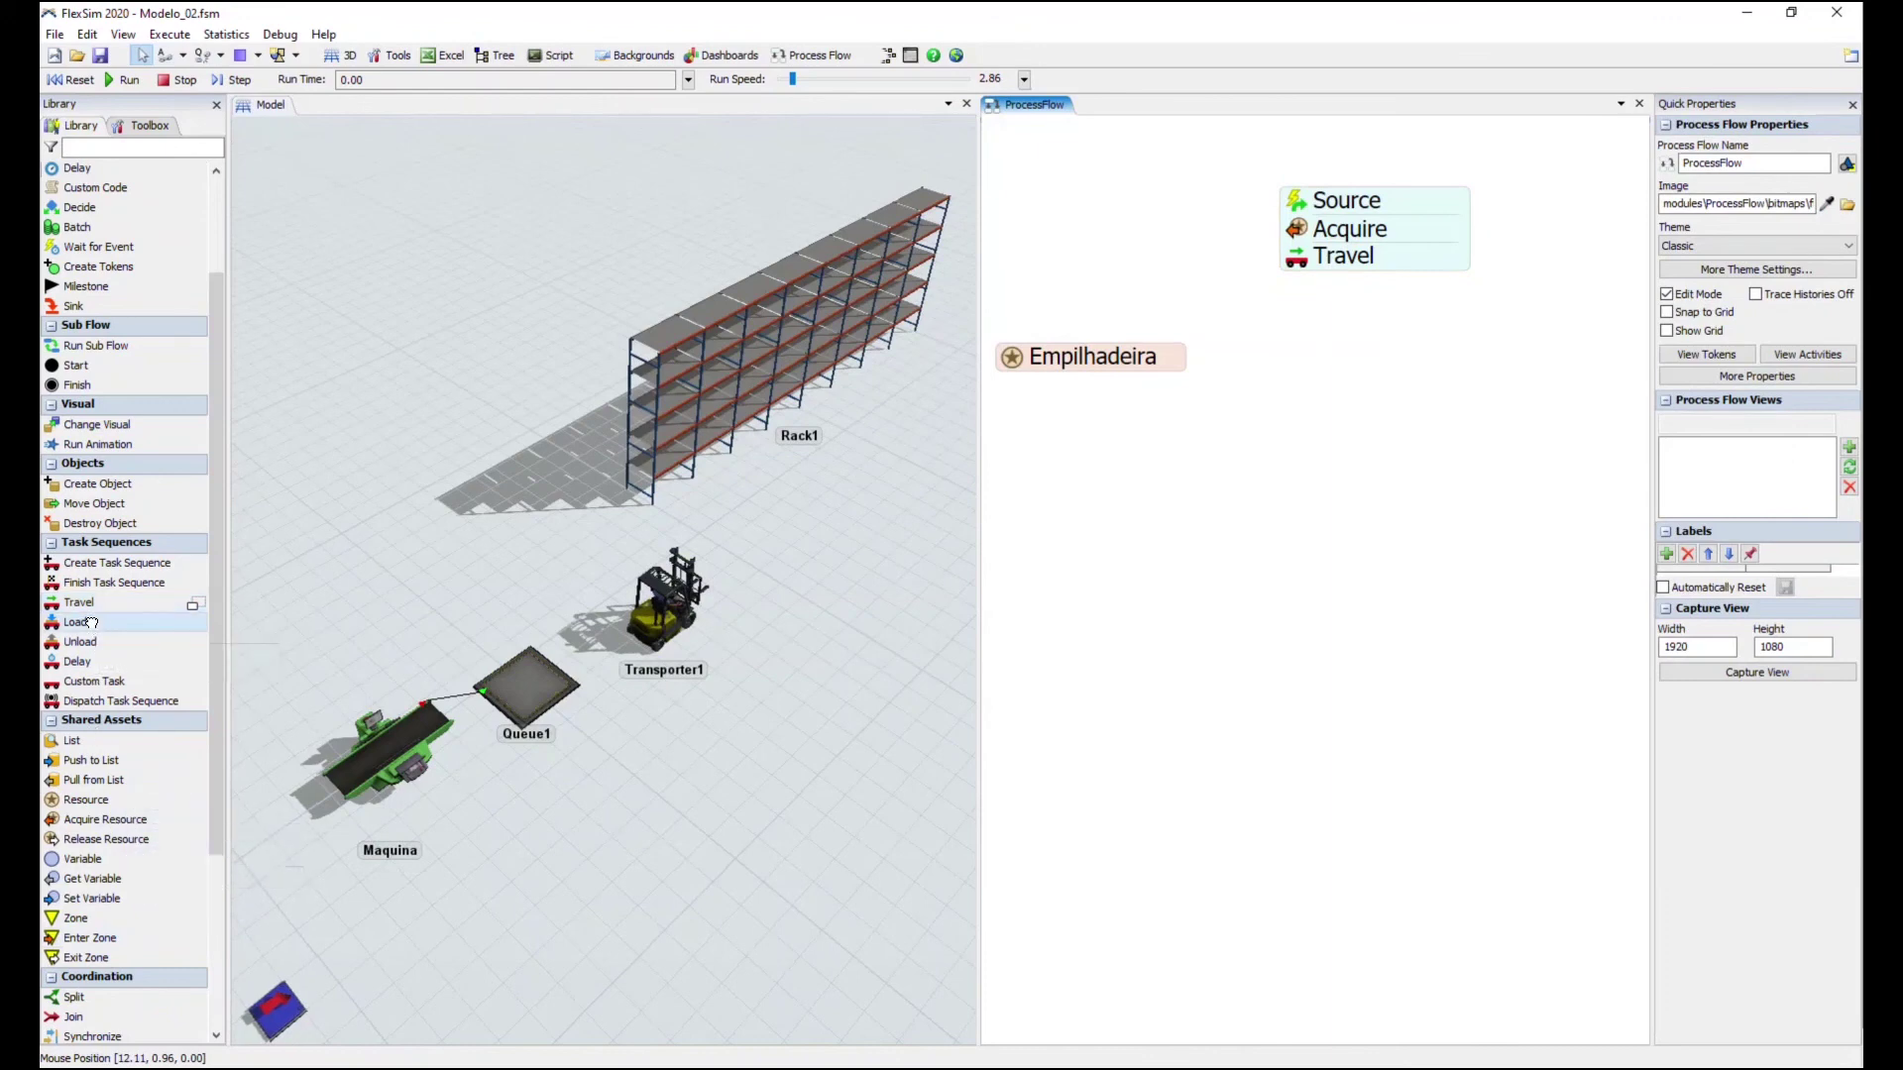
click(1279, 322)
drag(1308, 330, 1308, 288)
click(1394, 412)
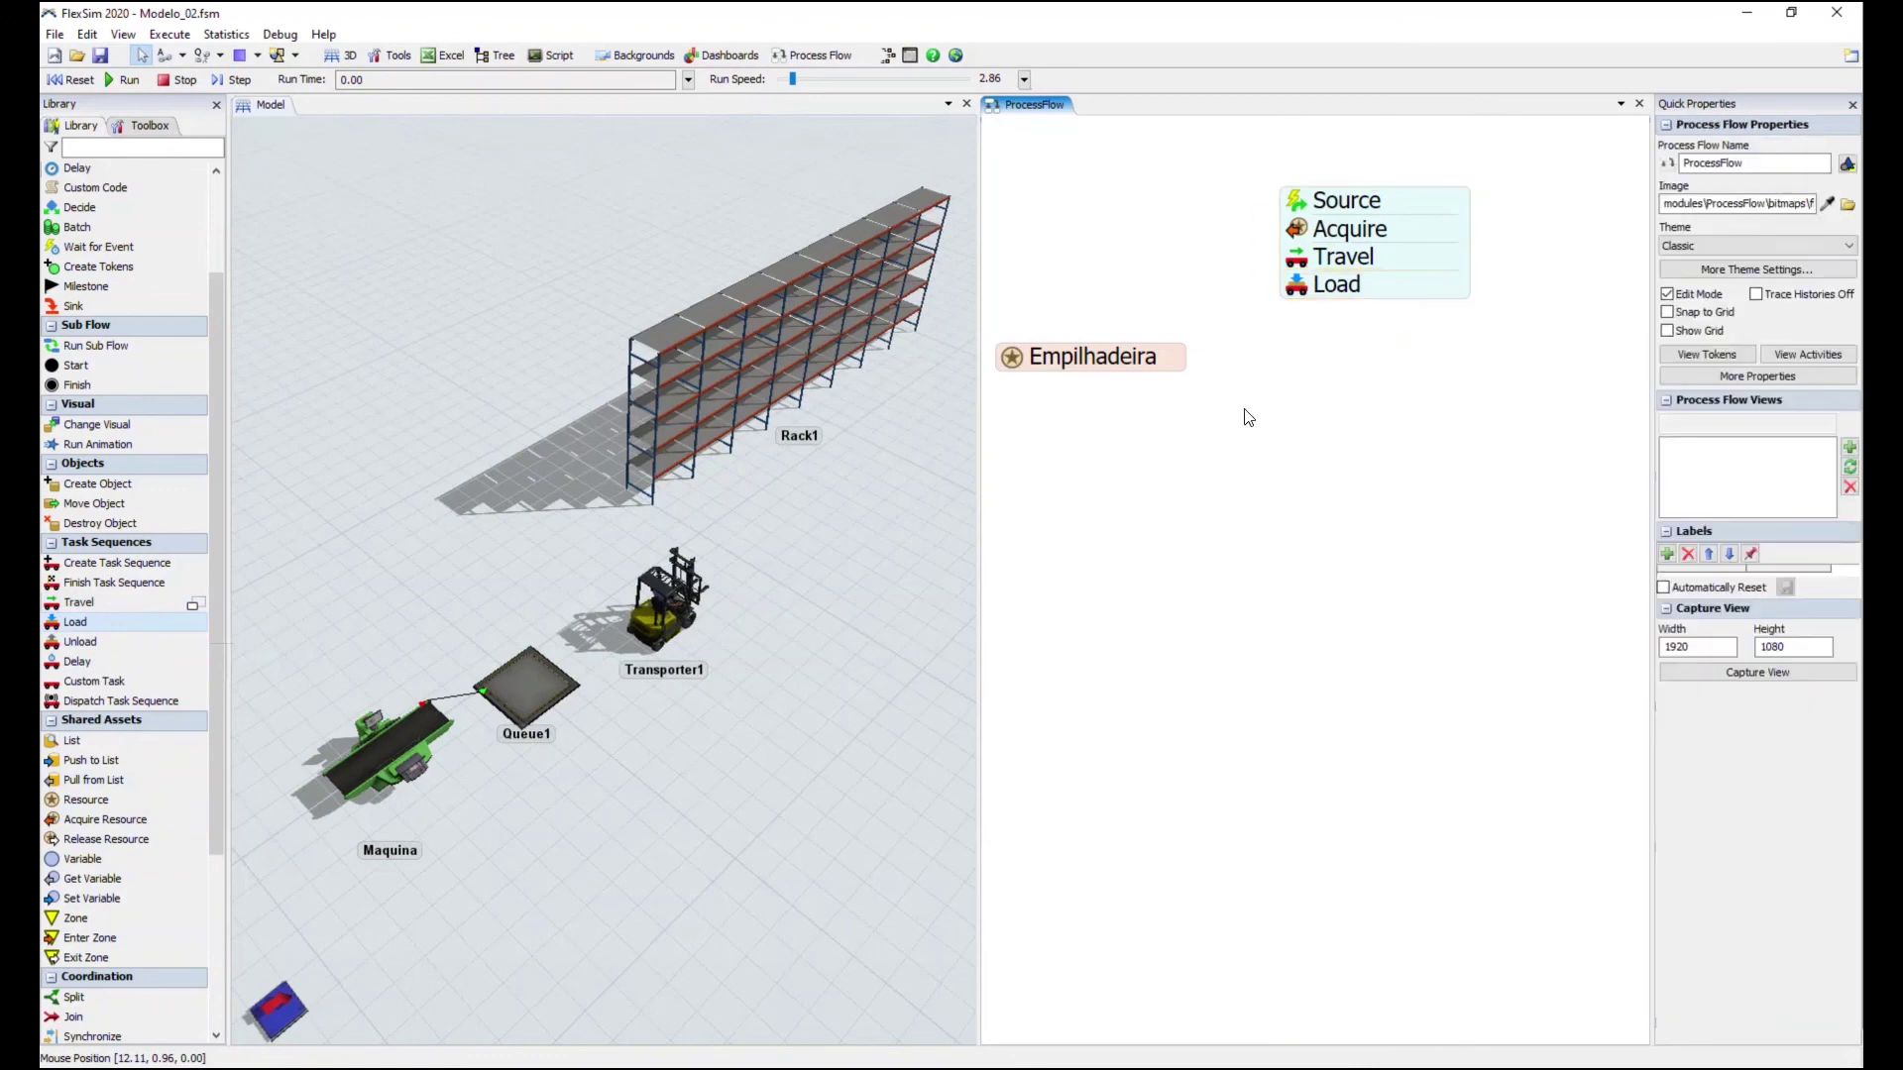
drag(1371, 290, 1371, 307)
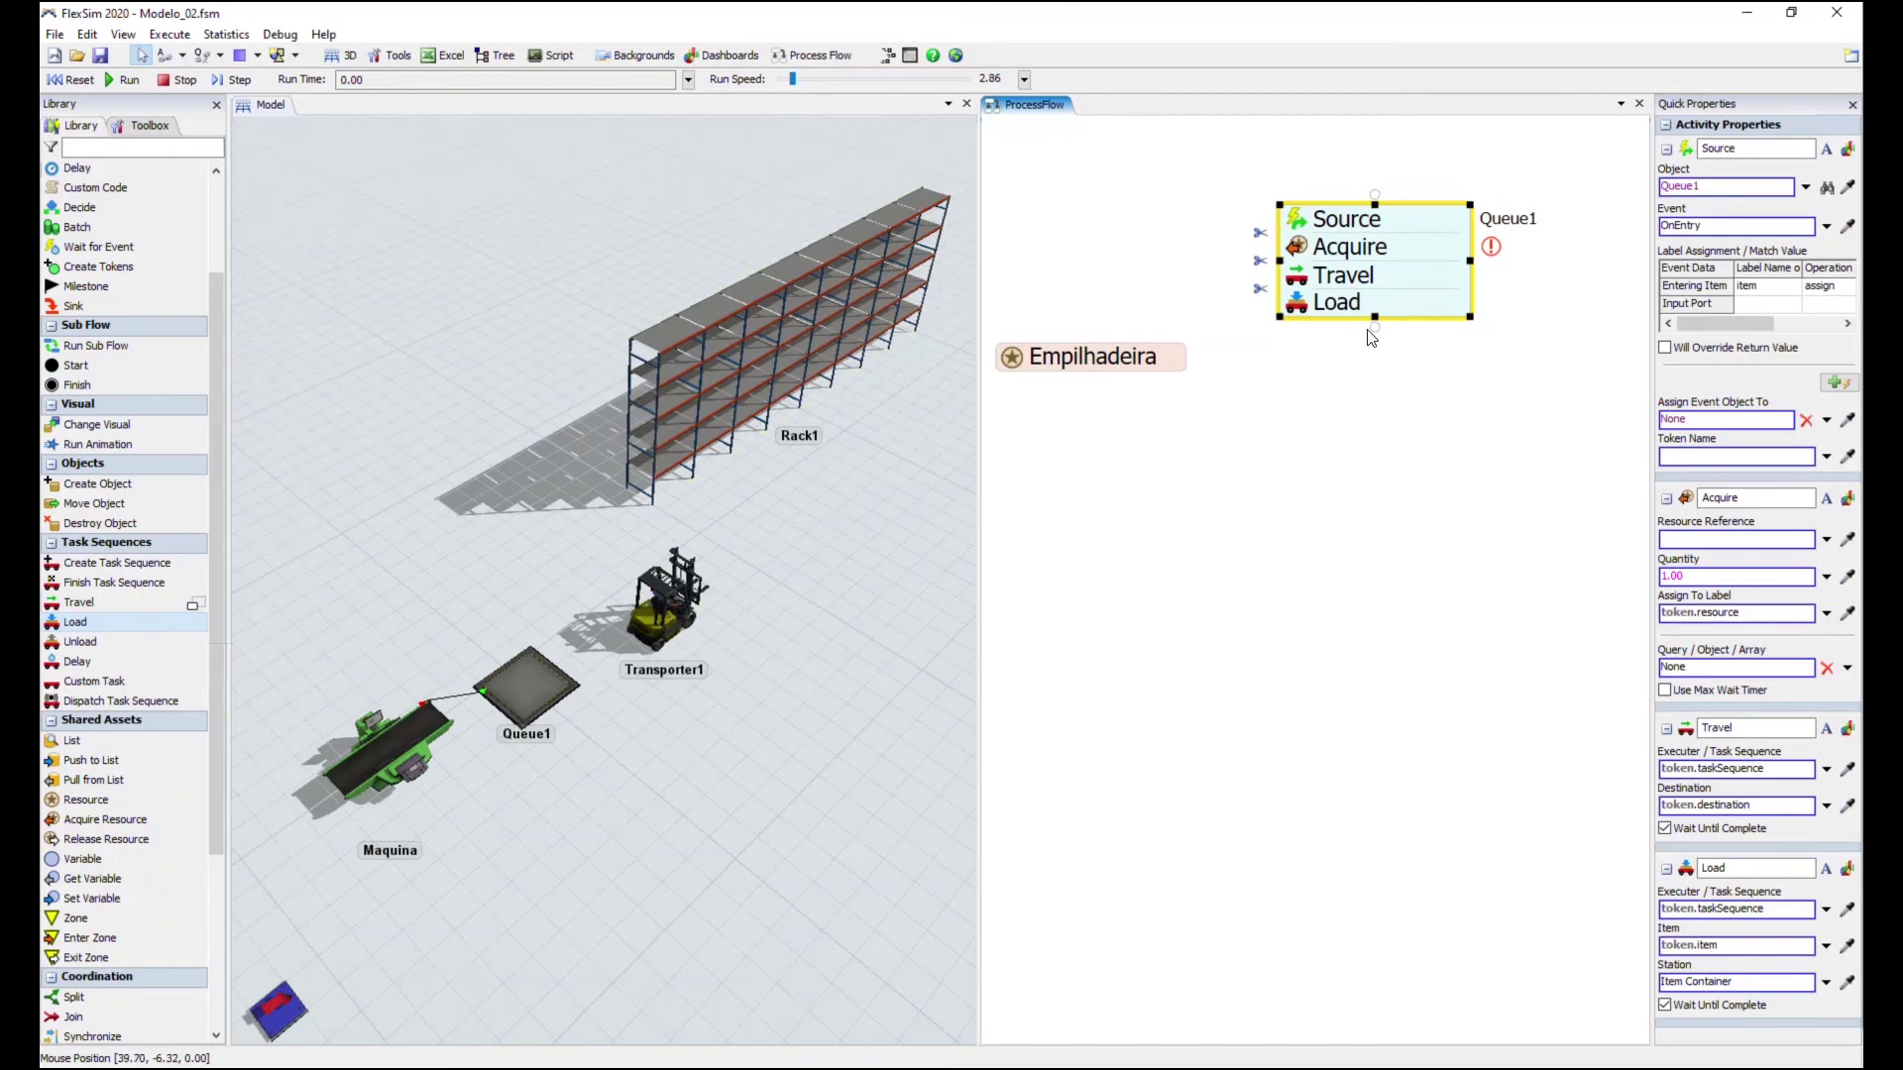
Attach a second Travel task activity beneath Load, followed by an Unload activity directly under it
click(95, 601)
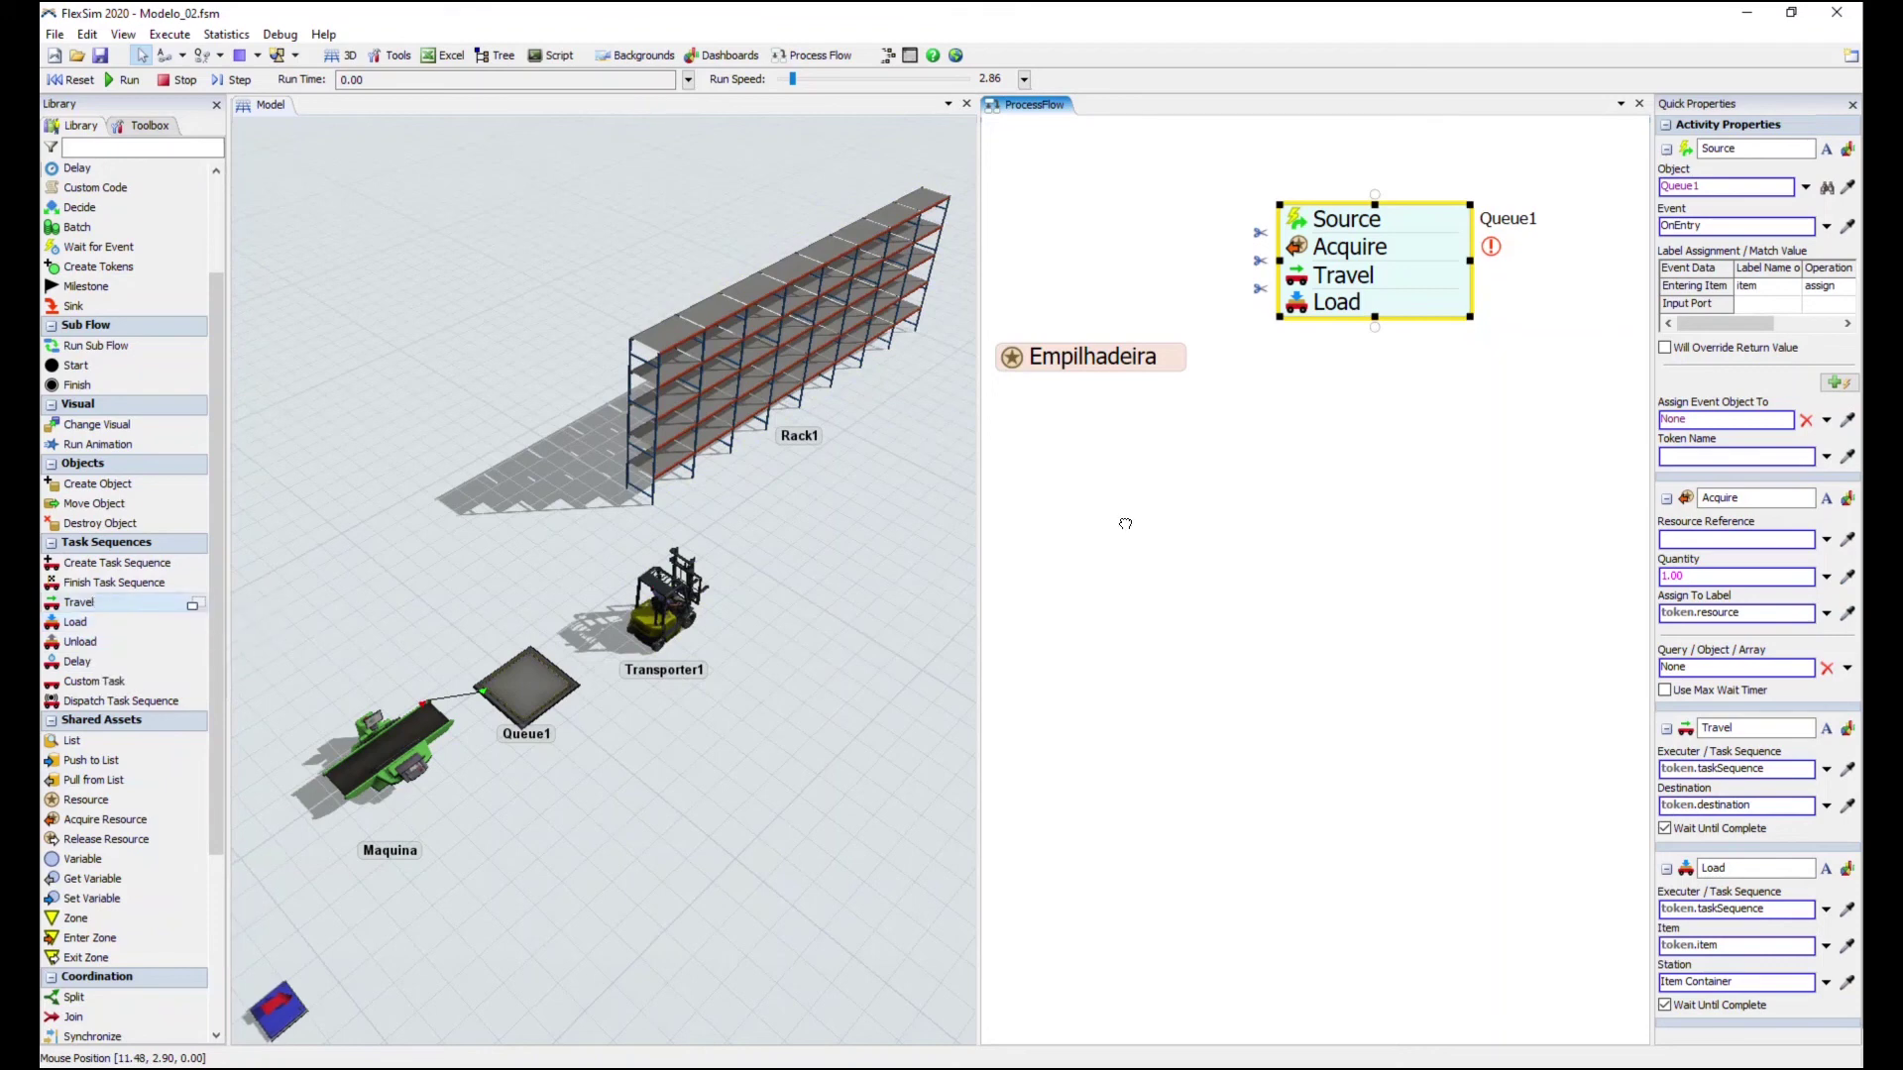
click(1237, 415)
drag(1279, 425, 1328, 331)
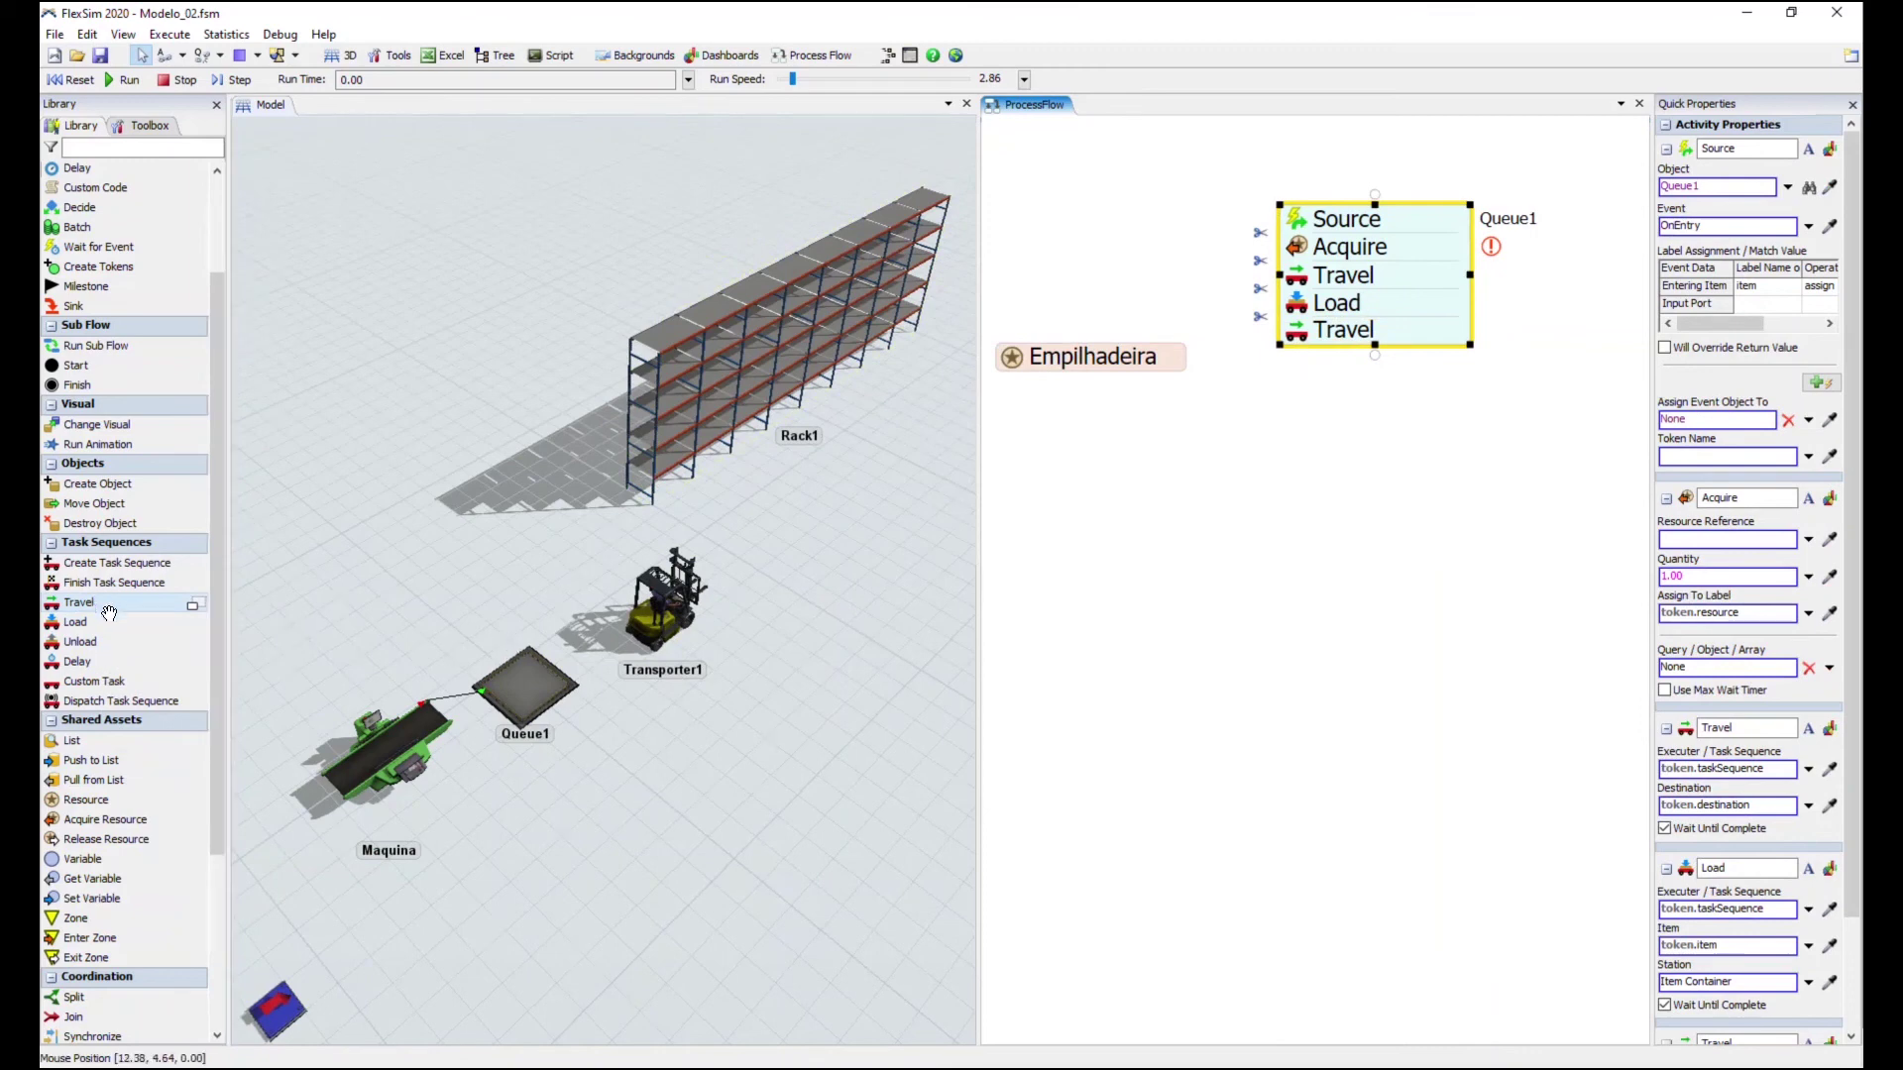
click(79, 642)
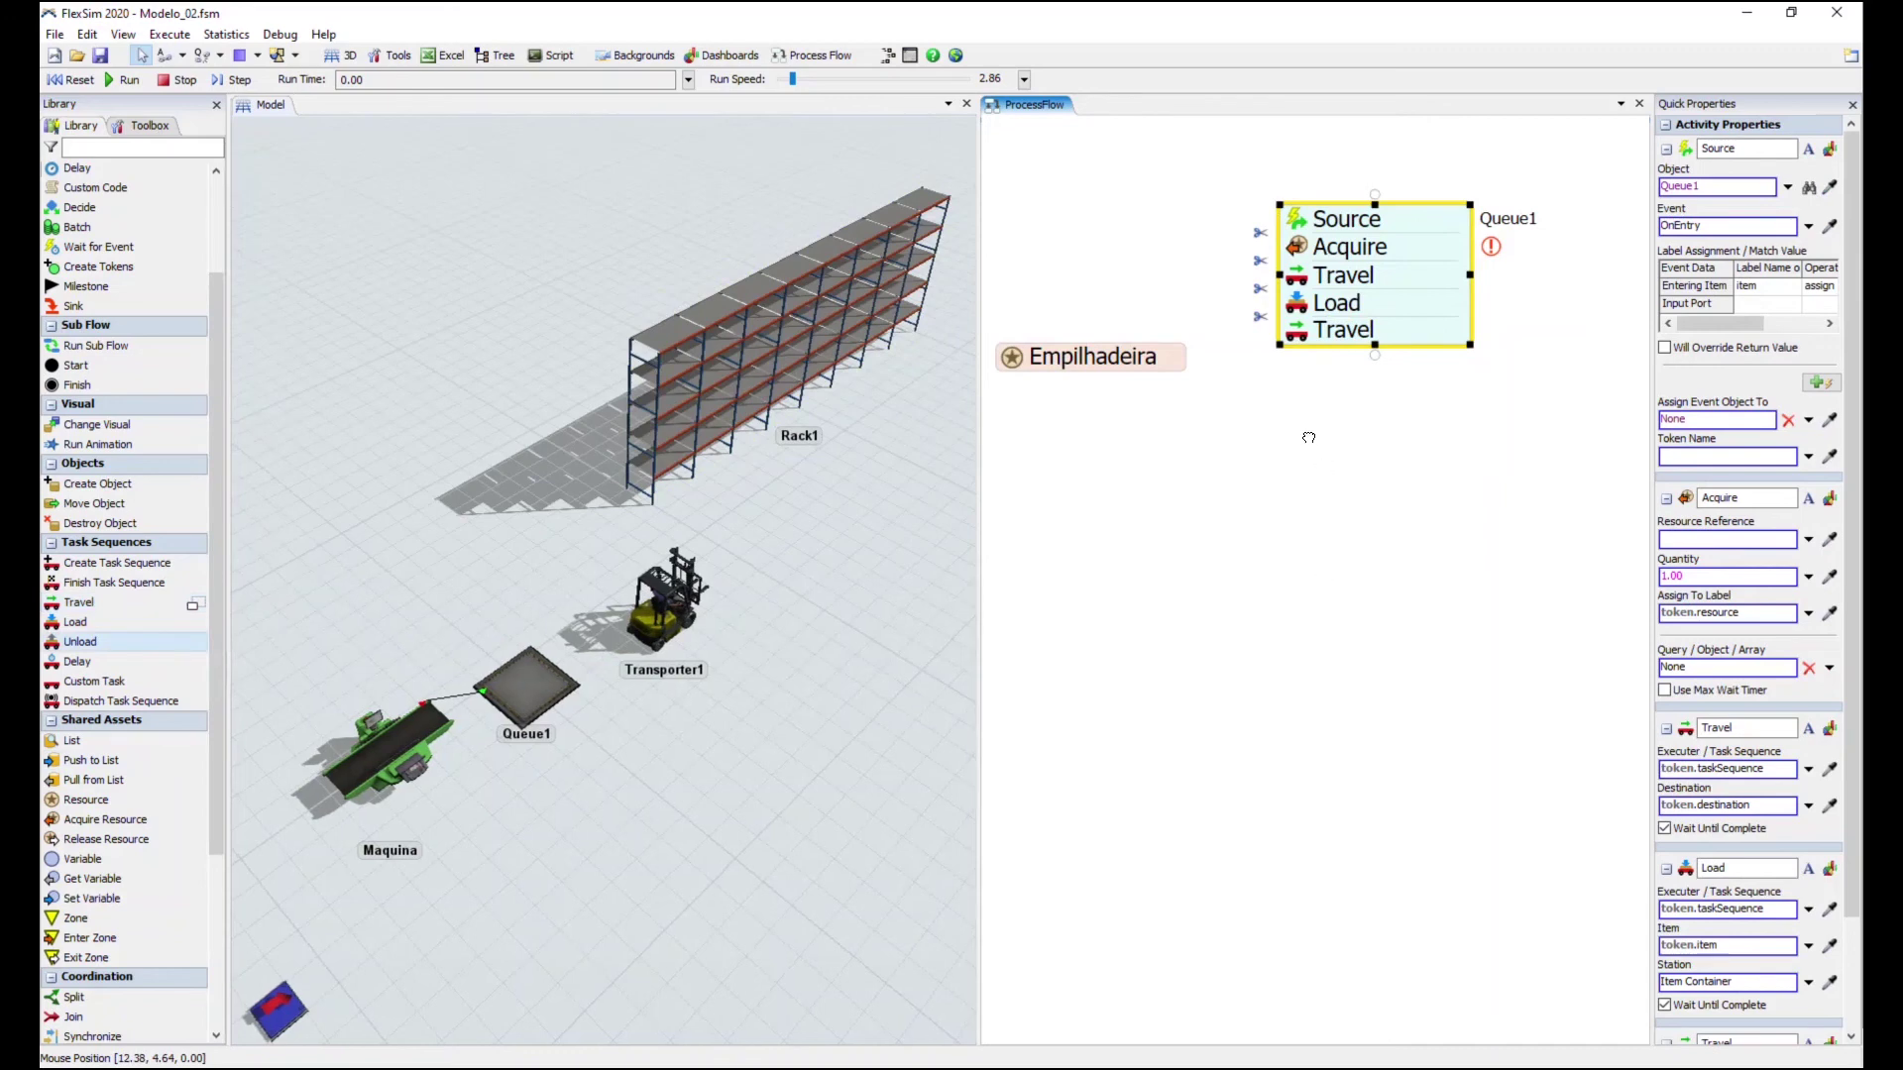
click(1353, 456)
drag(1382, 454, 1356, 363)
click(1381, 489)
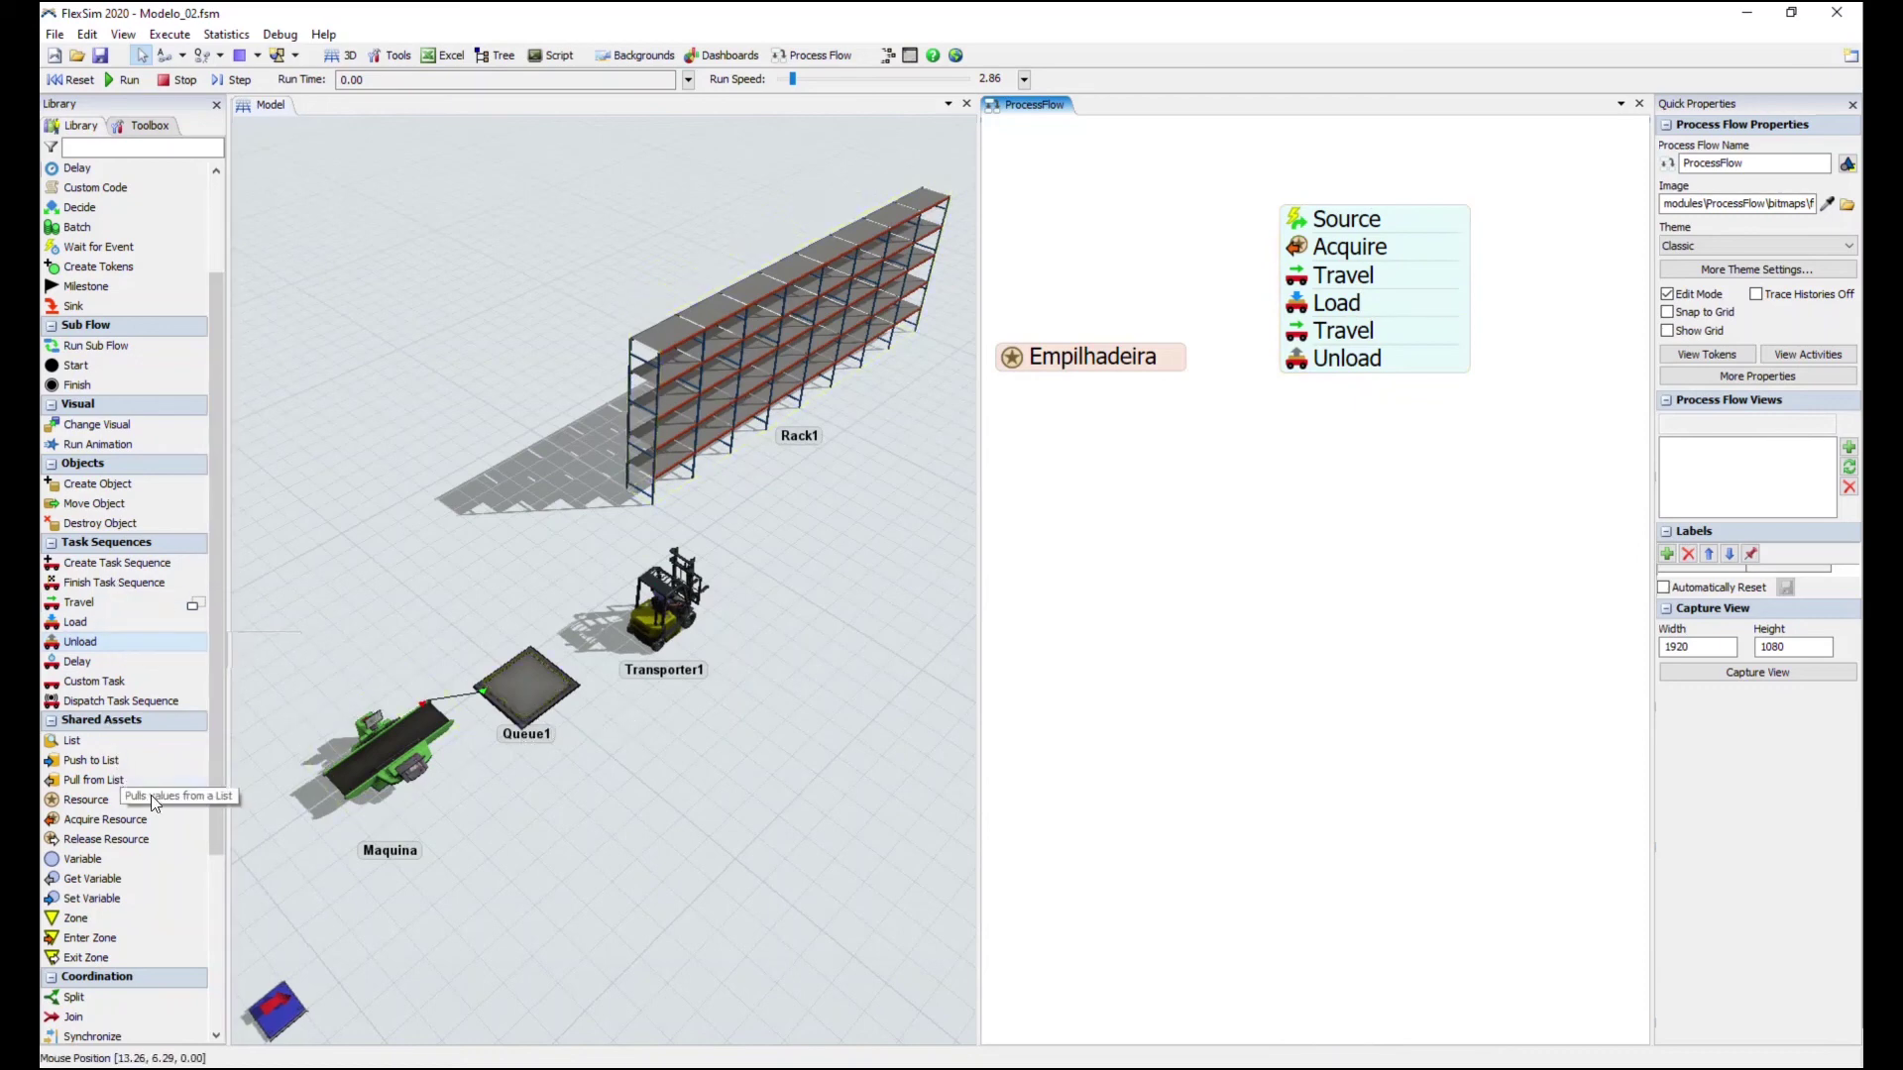
Attach a Release Resource activity beneath Unload and move the Empilhadeira resource up, level with the middle of the block
drag(109, 842, 1369, 392)
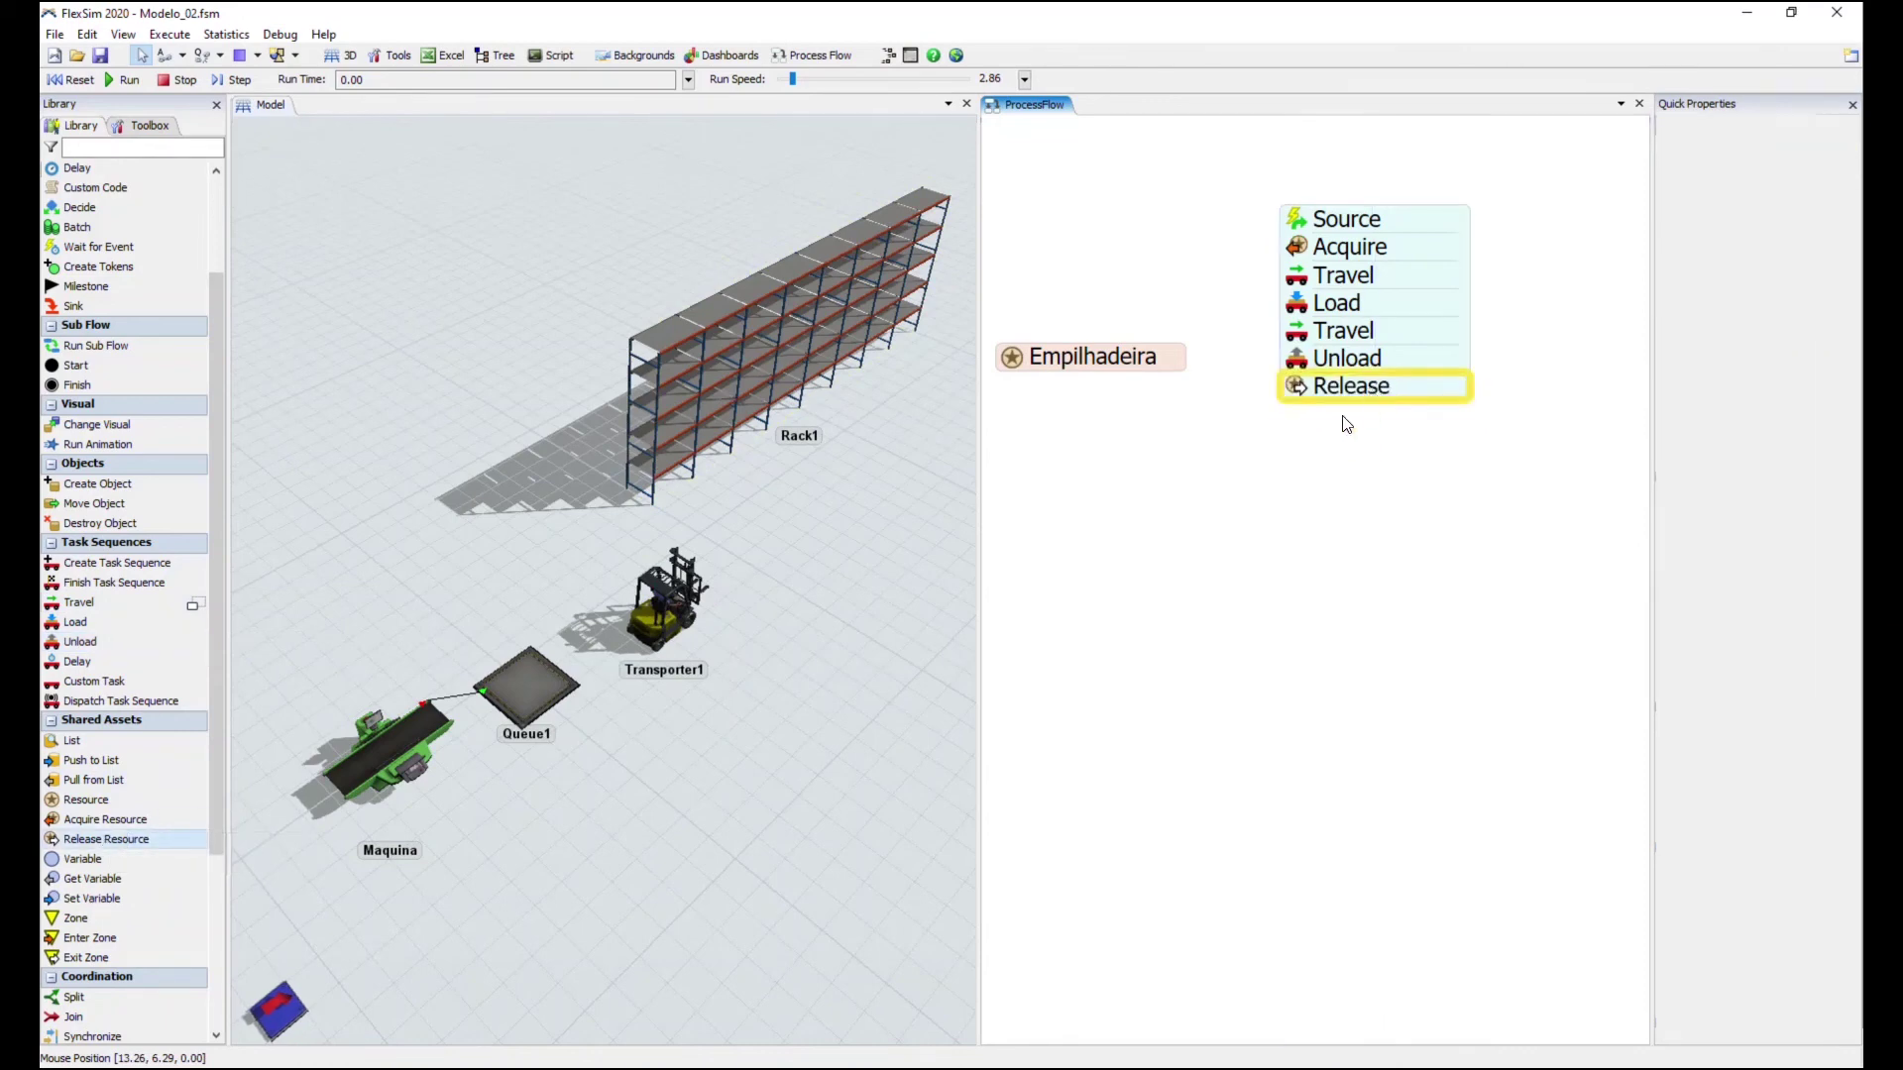
click(1337, 395)
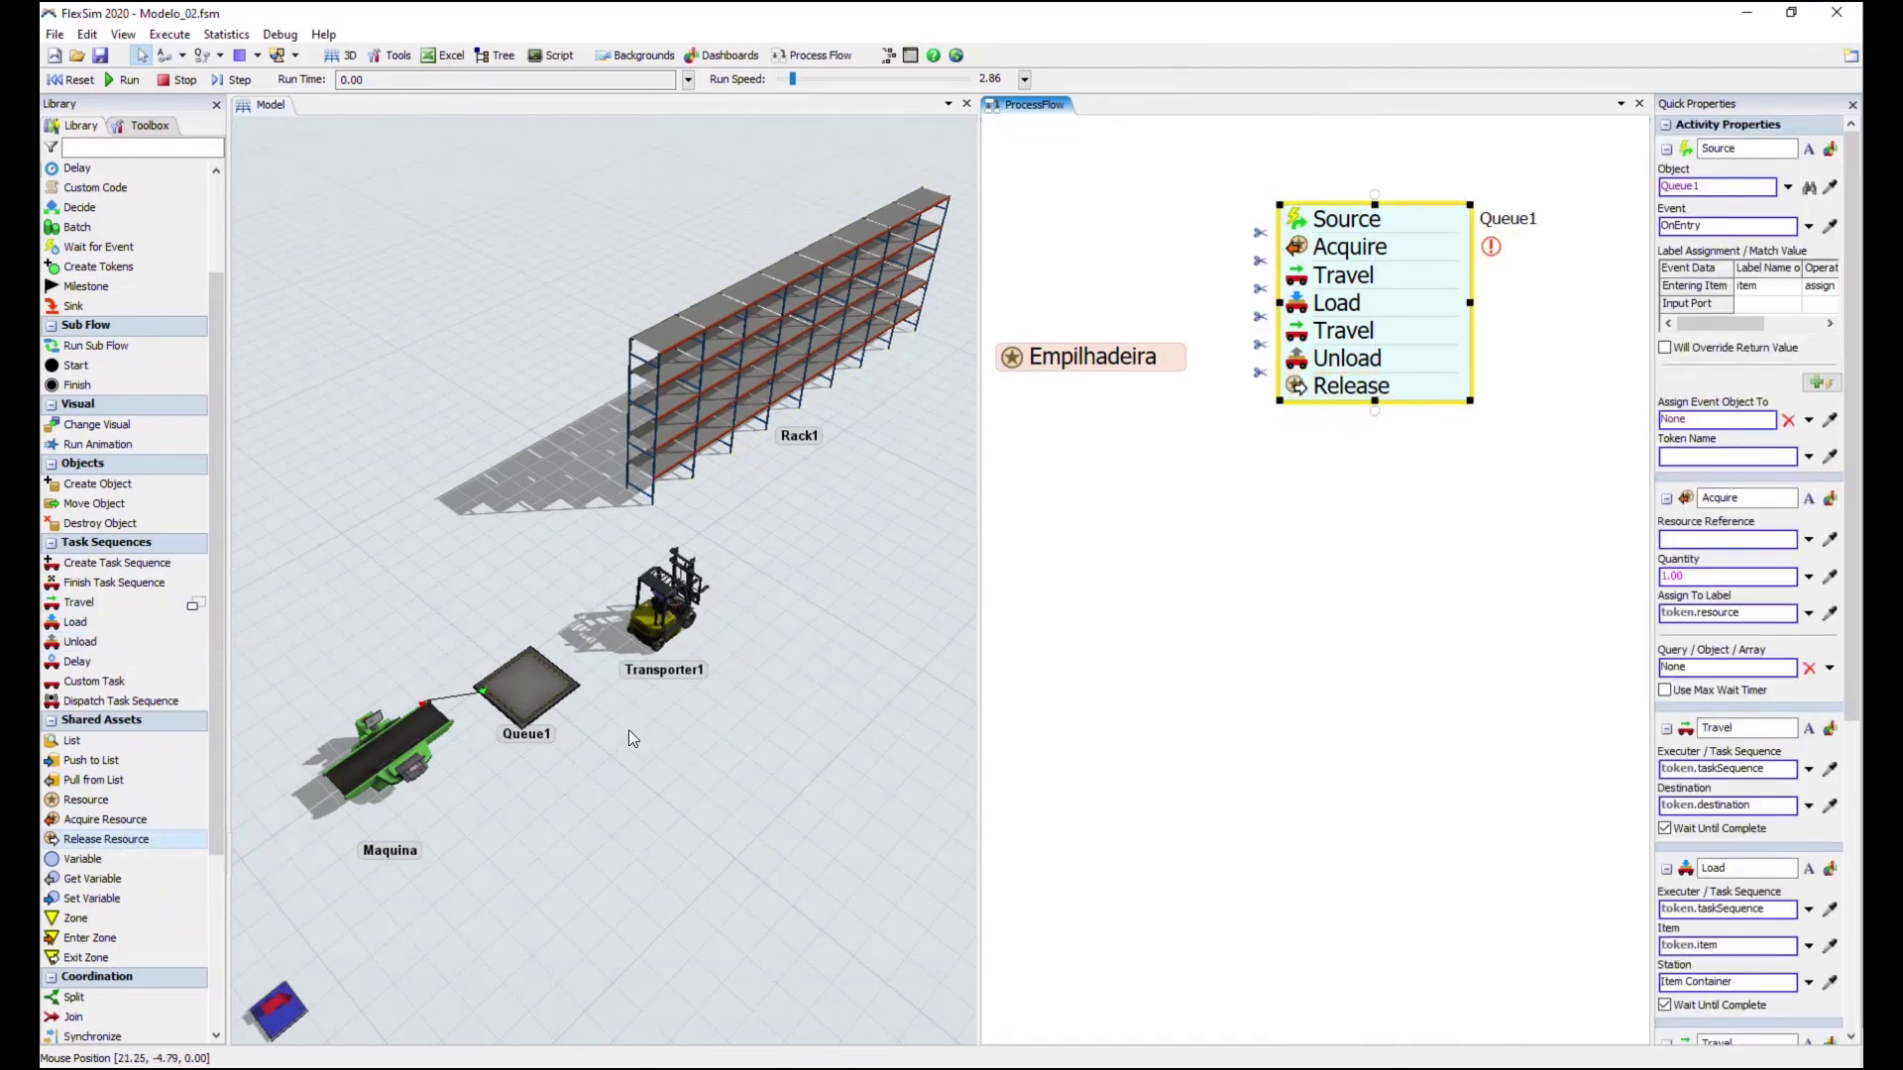
drag(1136, 362, 1136, 308)
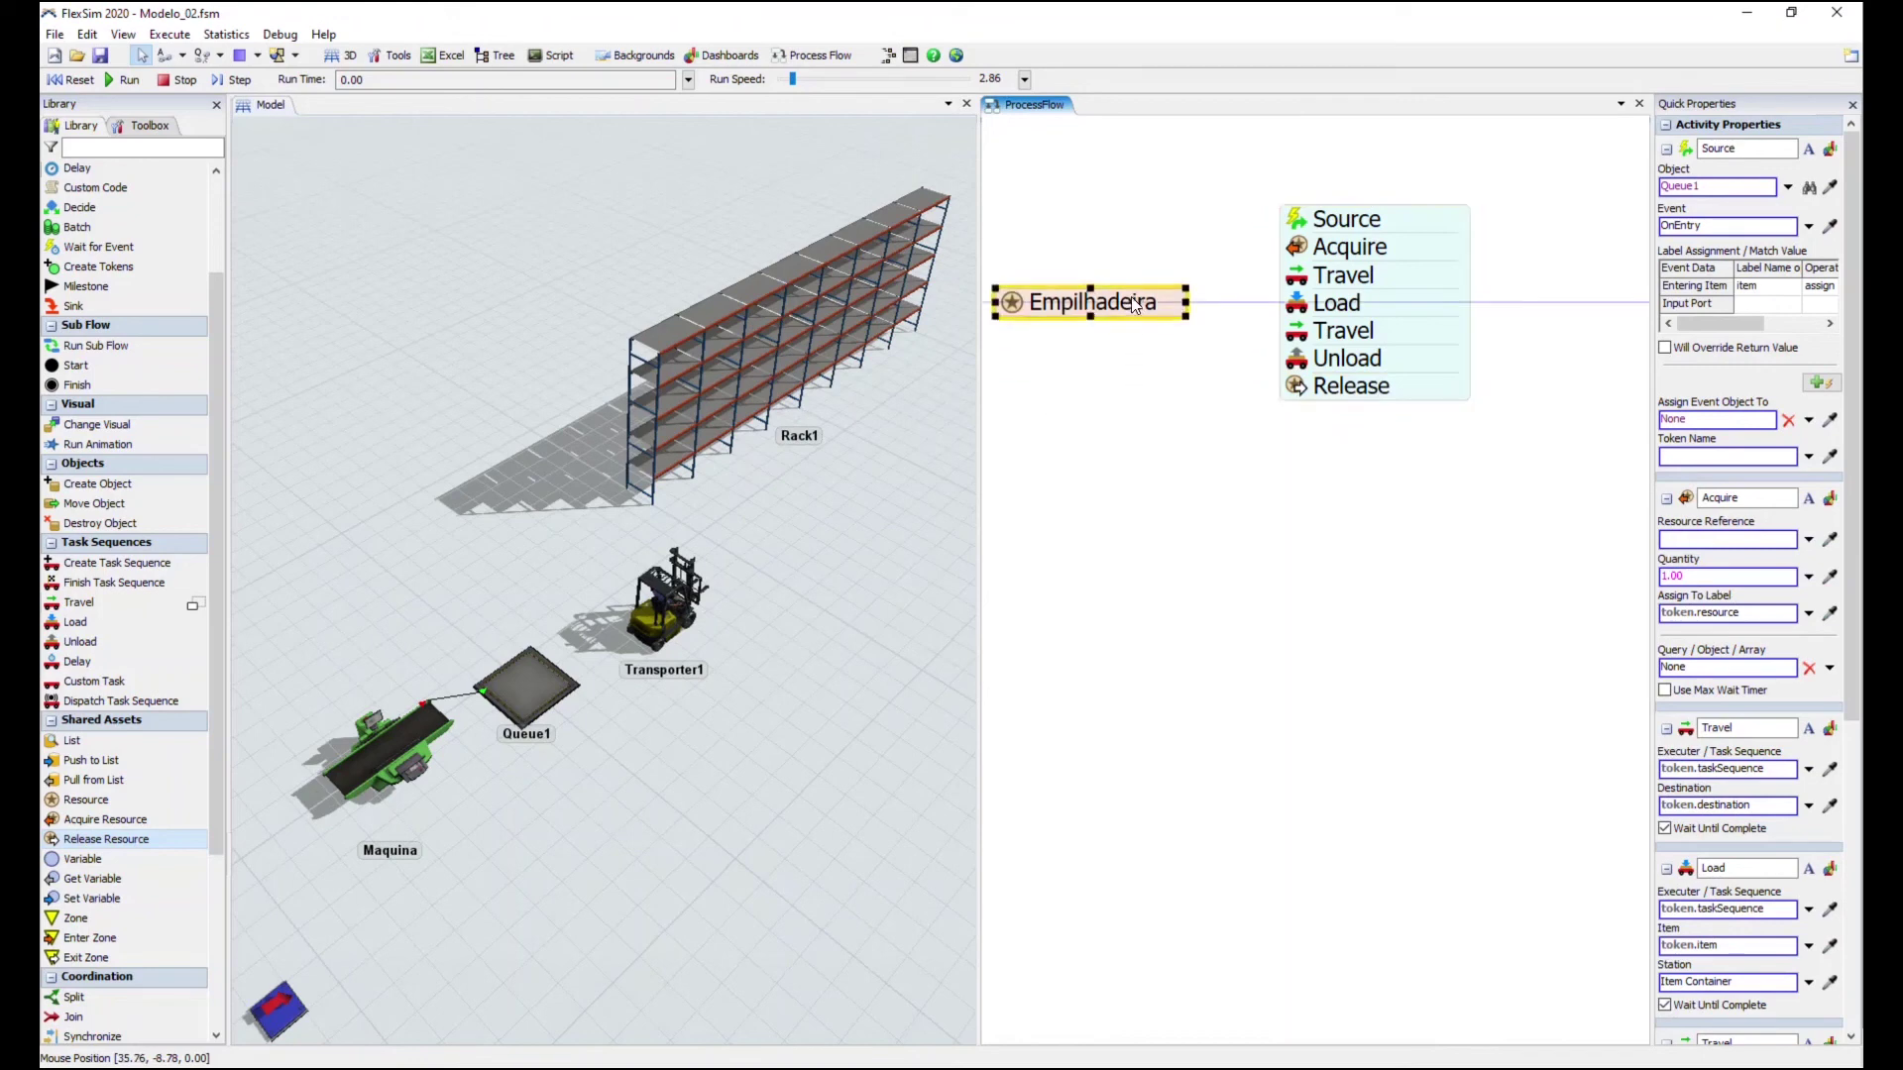
click(1304, 489)
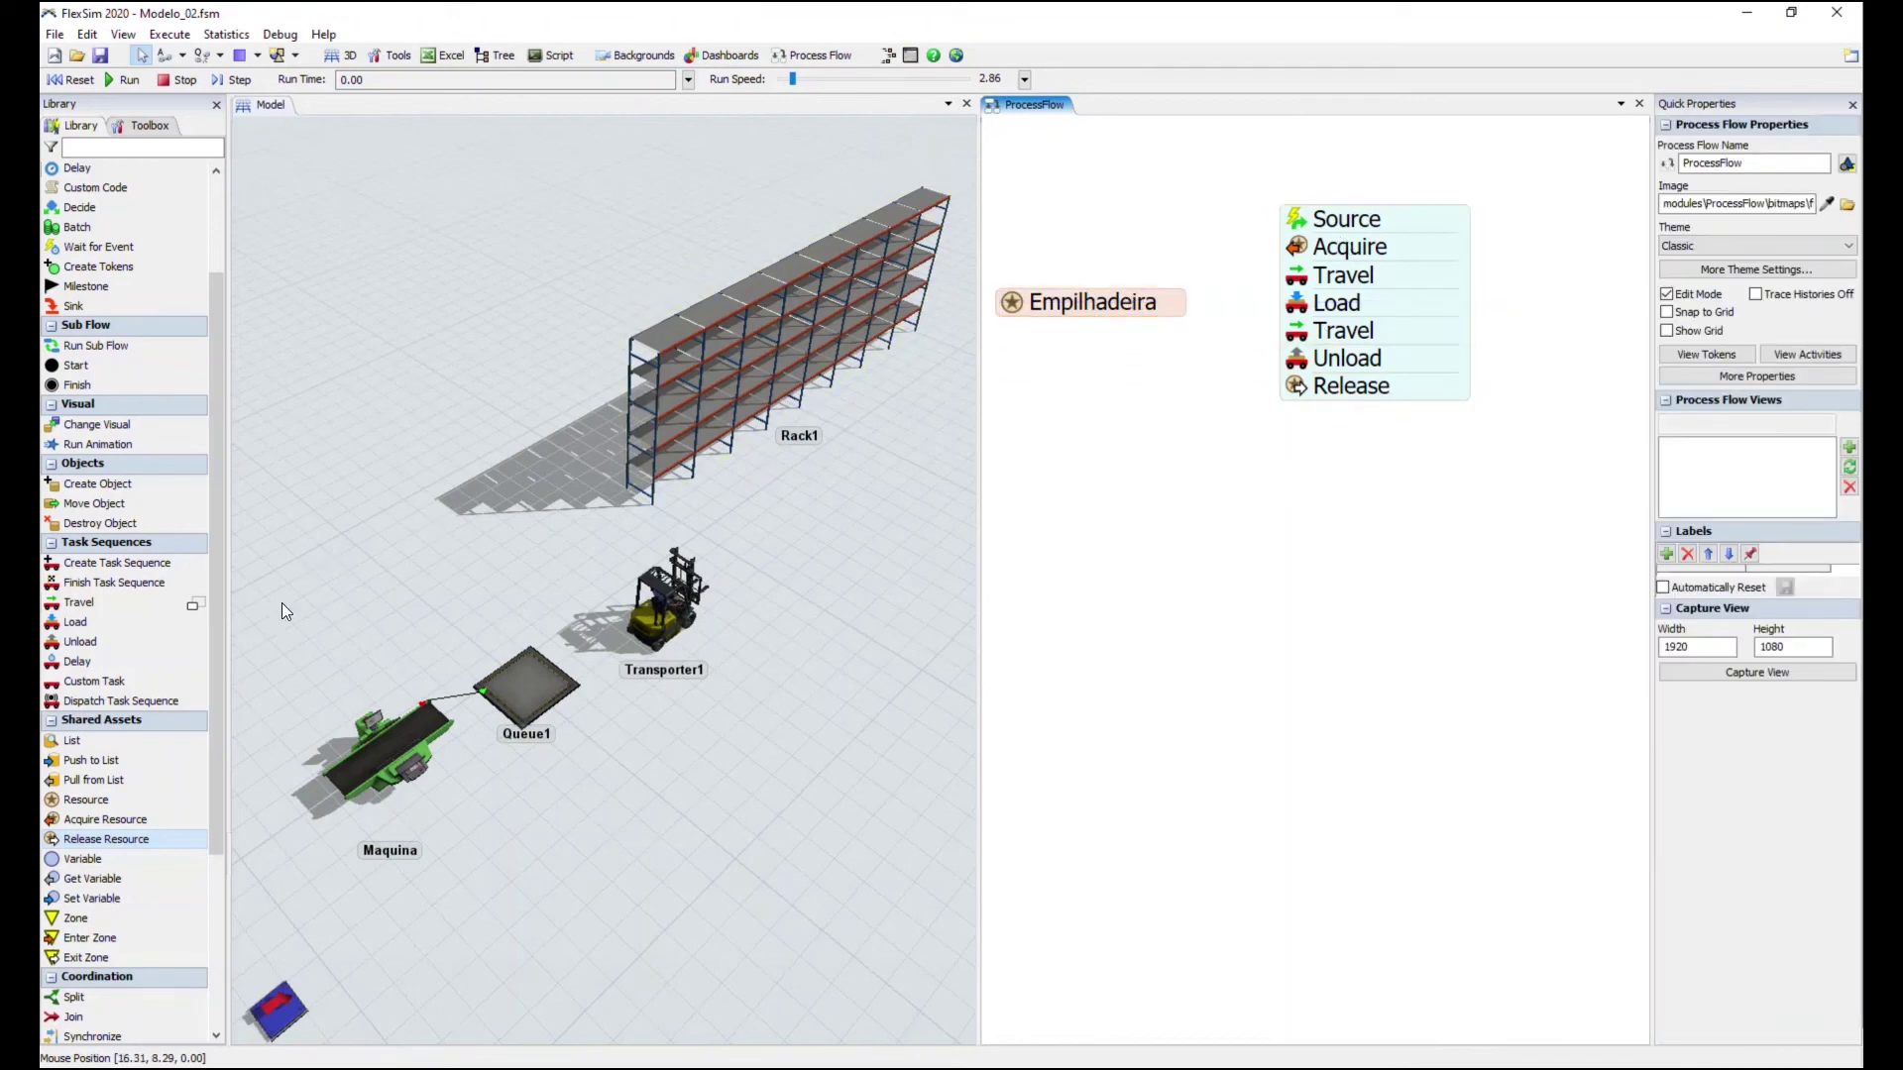
Finish the activity block with a Sink beneath Release and realign the Empilhadeira resource with the block's vertical middle
drag(80, 306, 1386, 424)
click(1411, 527)
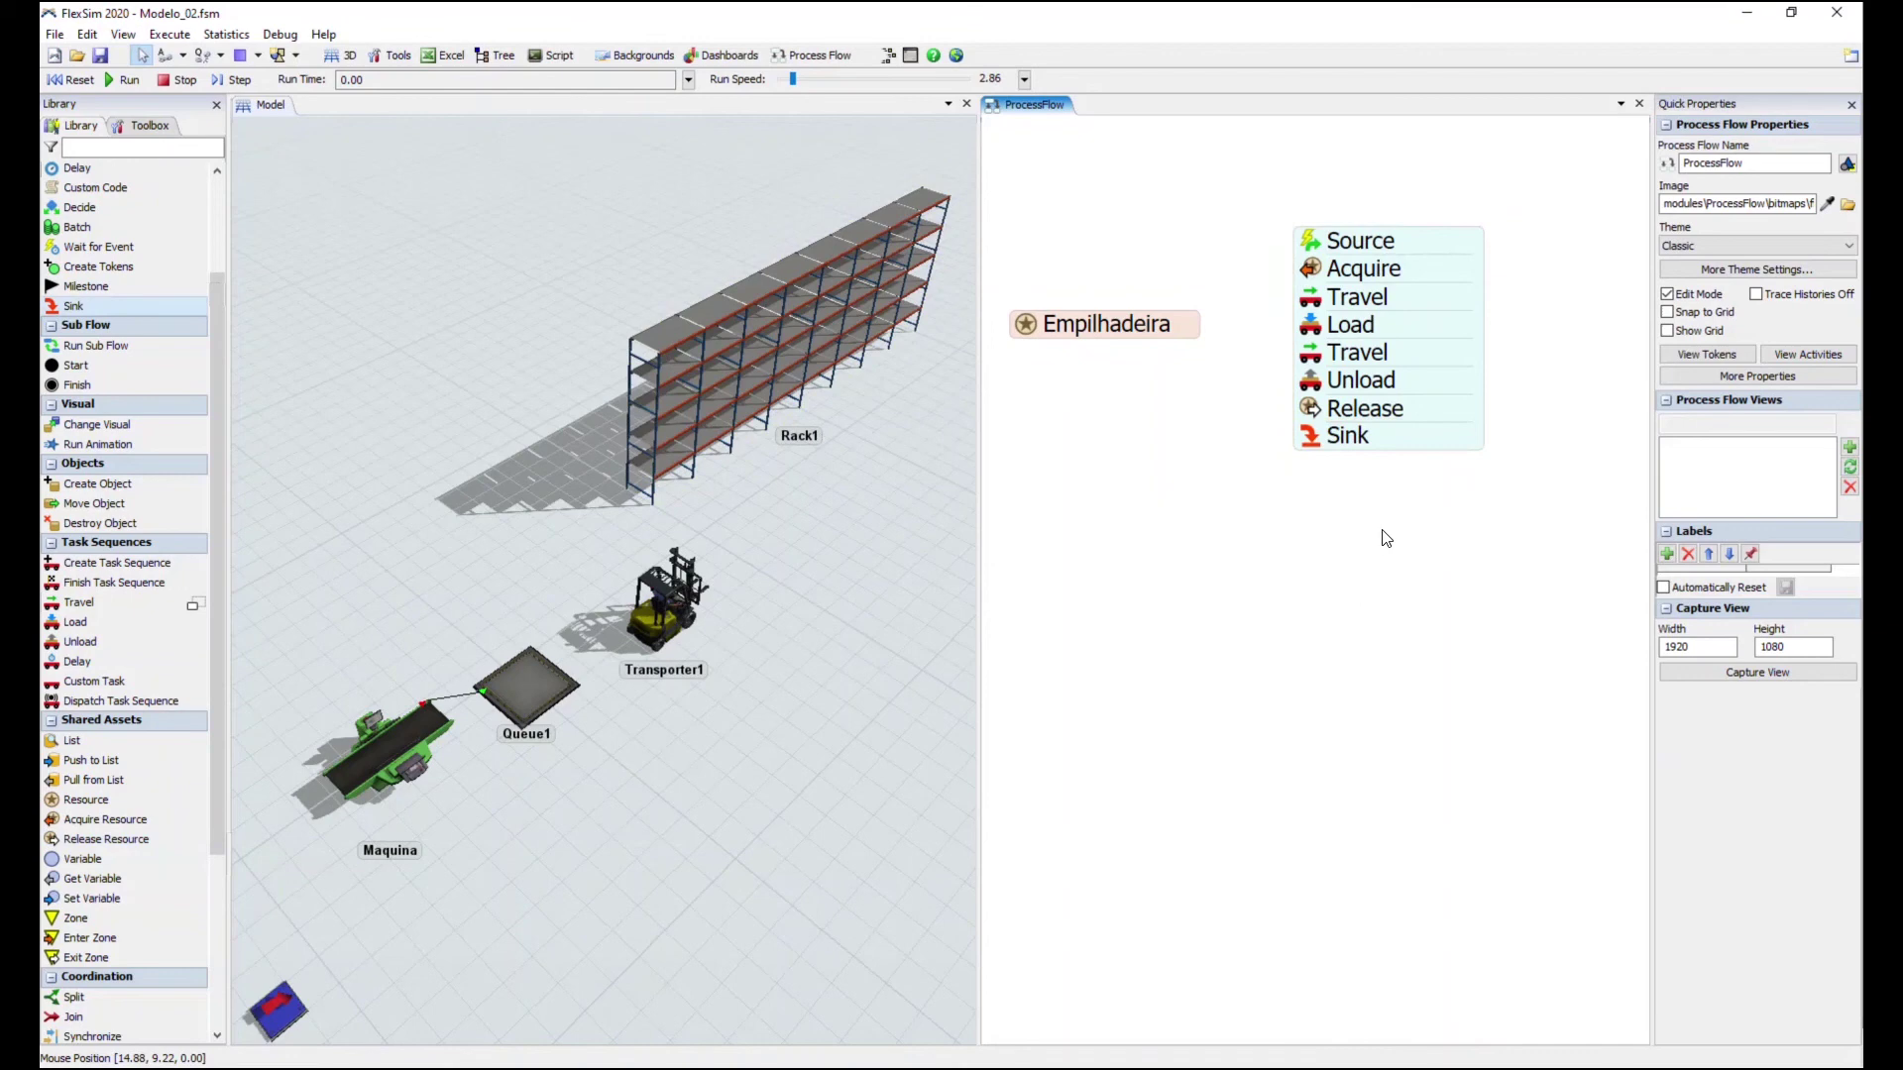
drag(1150, 325, 1150, 338)
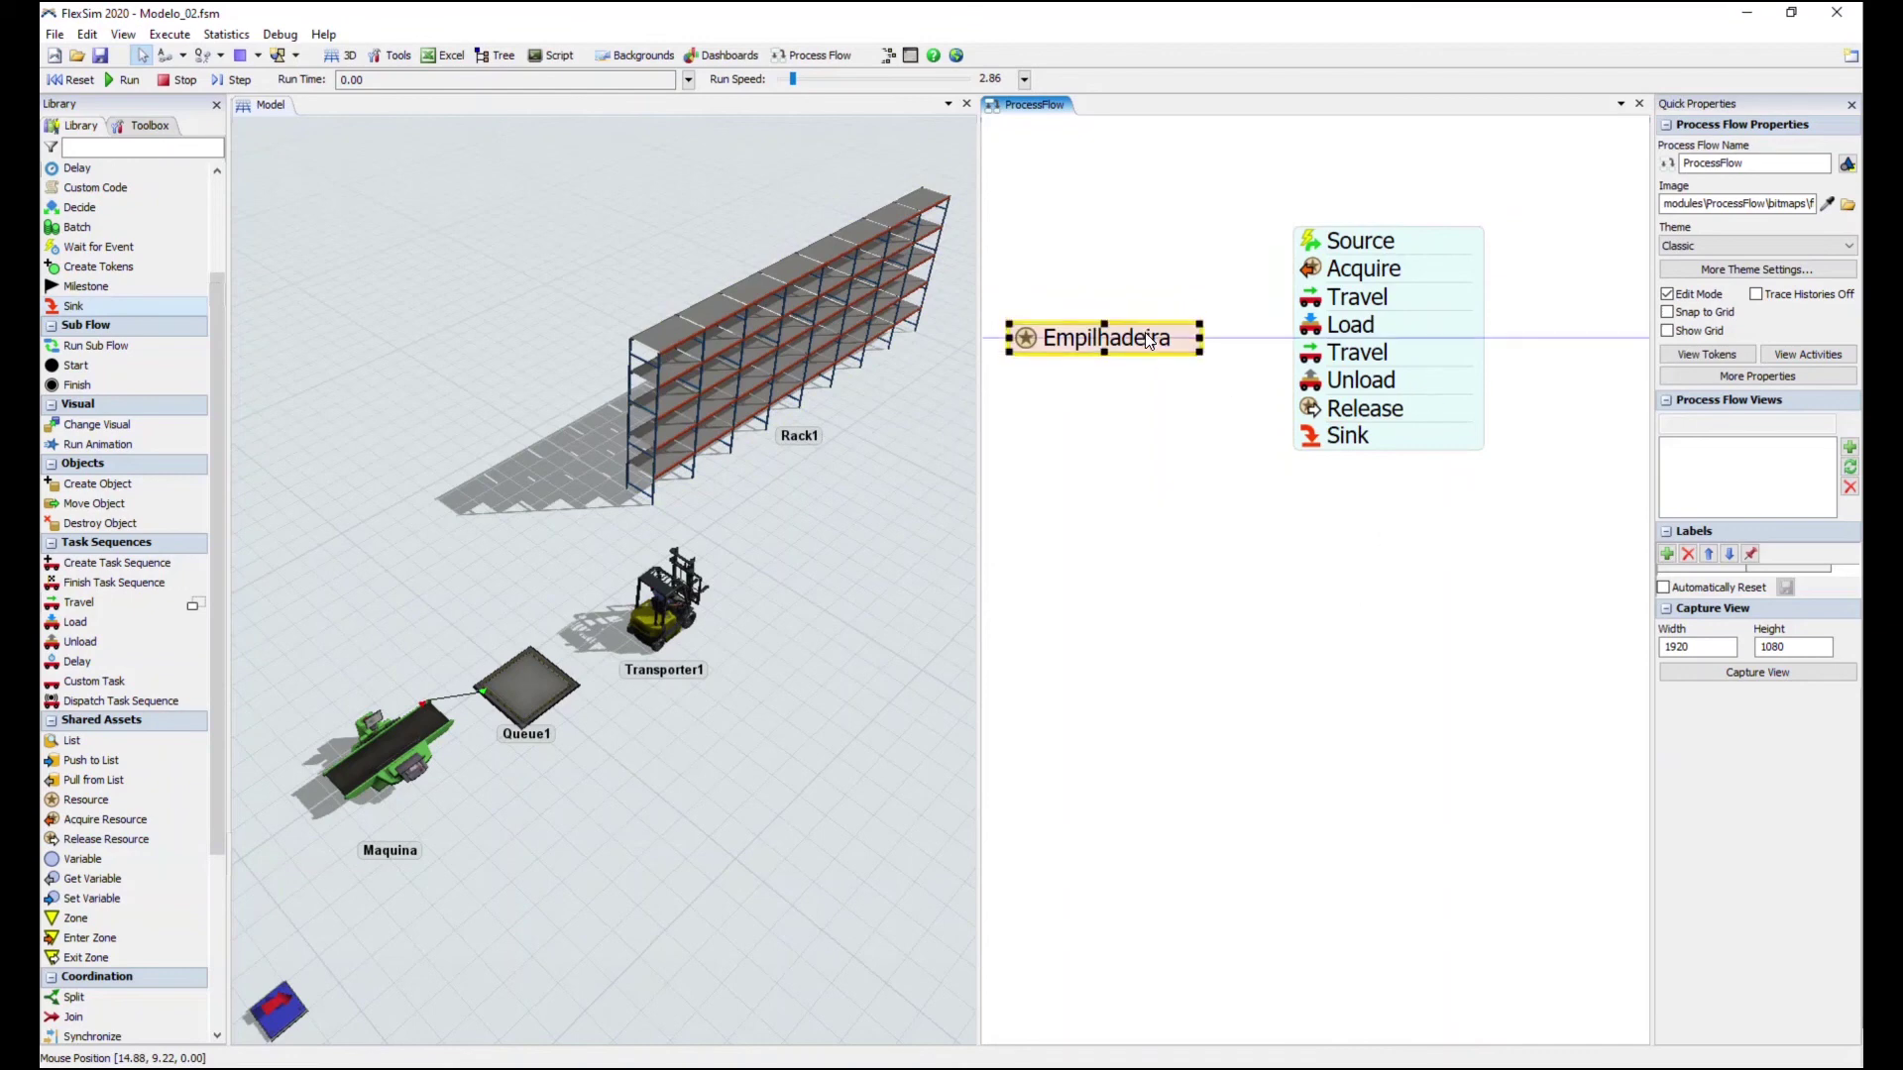
click(1238, 552)
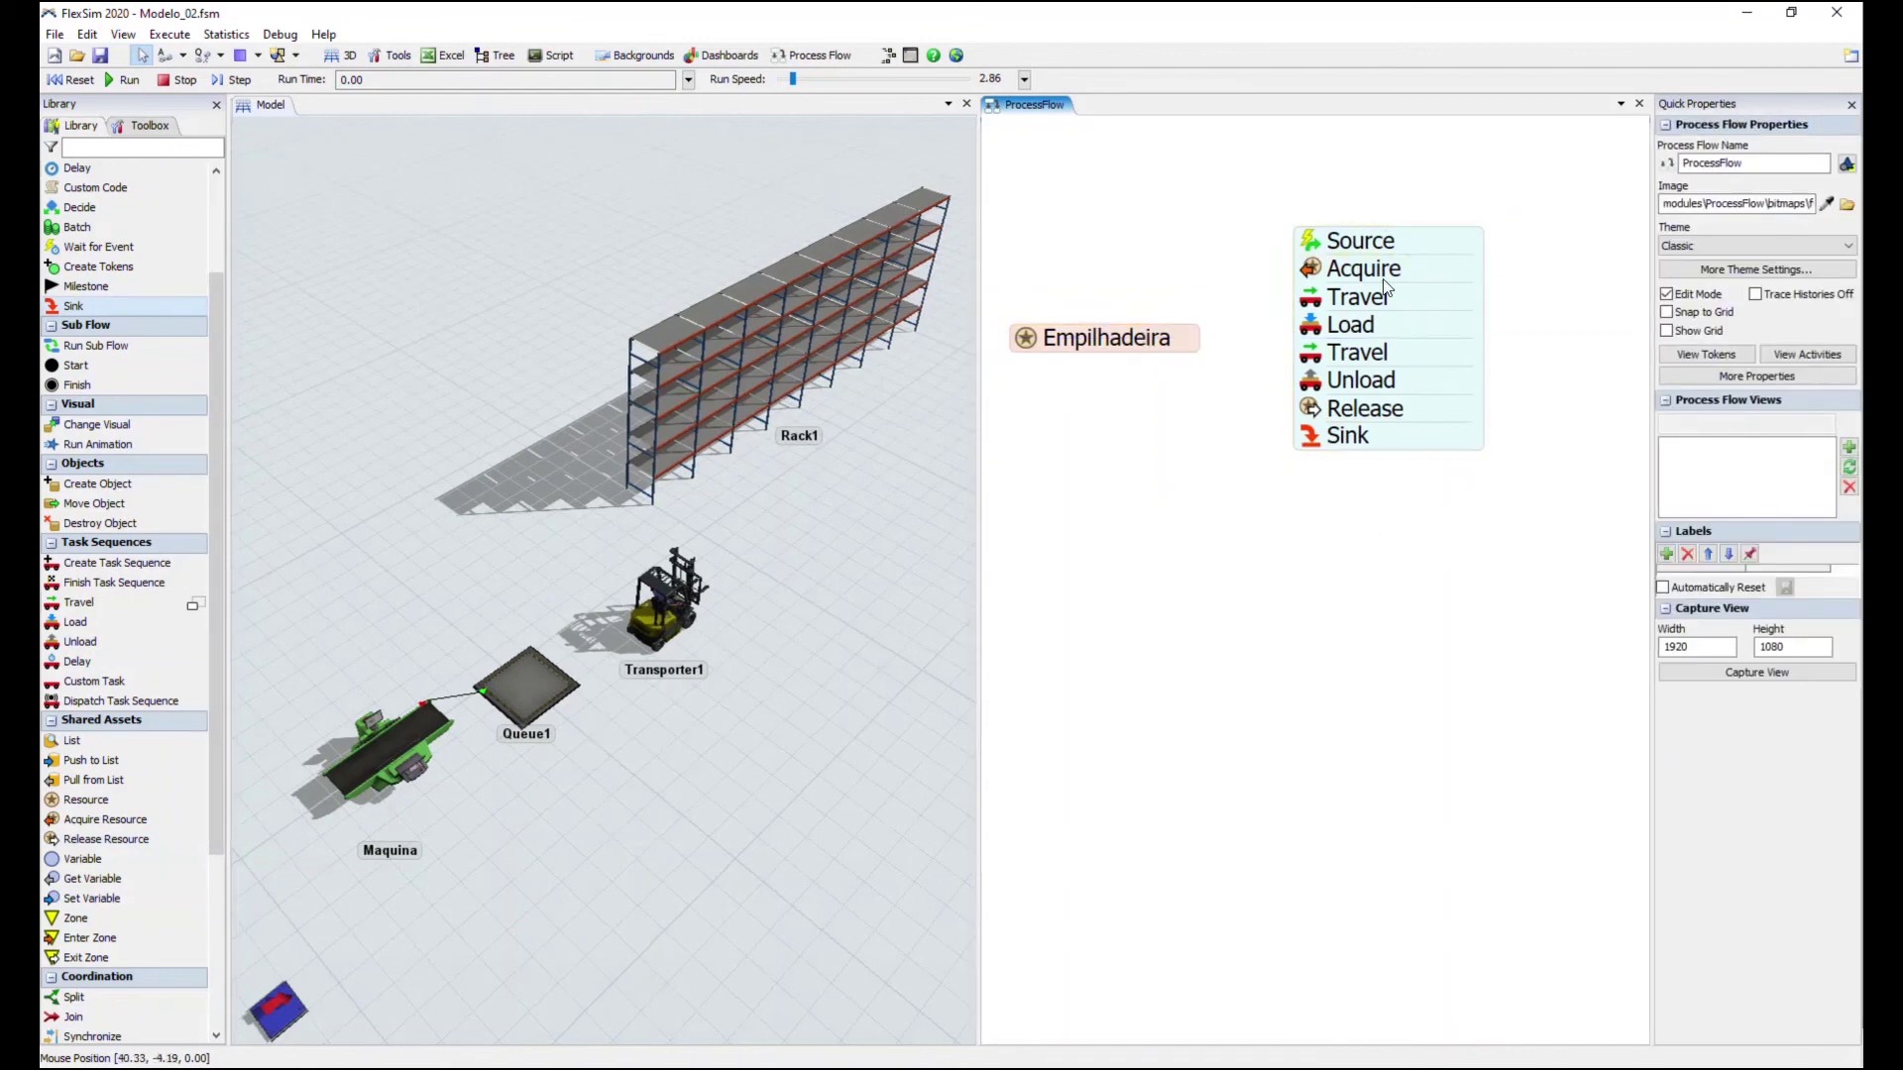
Widen the activity block to make room for longer activity names
click(1373, 245)
click(1430, 347)
drag(1517, 338, 1554, 342)
click(1431, 557)
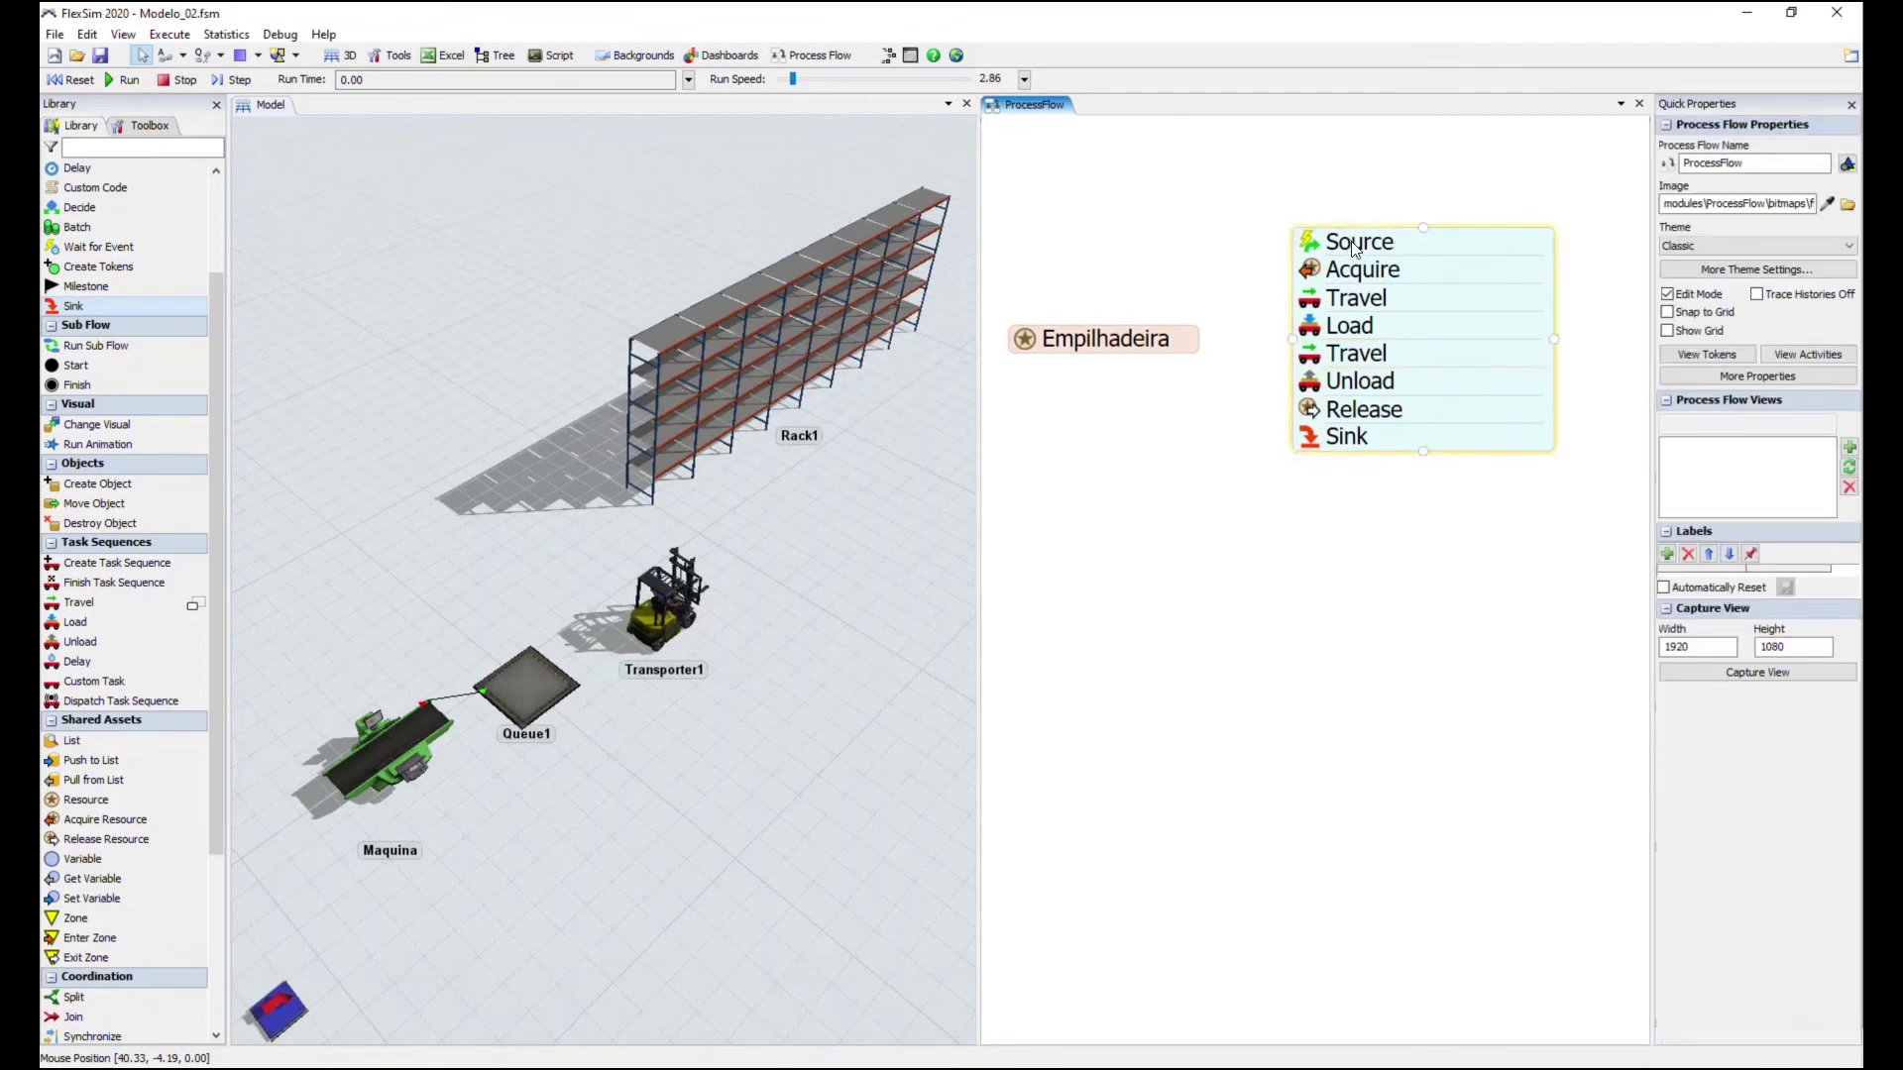
Review the Source activity's Object and Event settings
click(1354, 248)
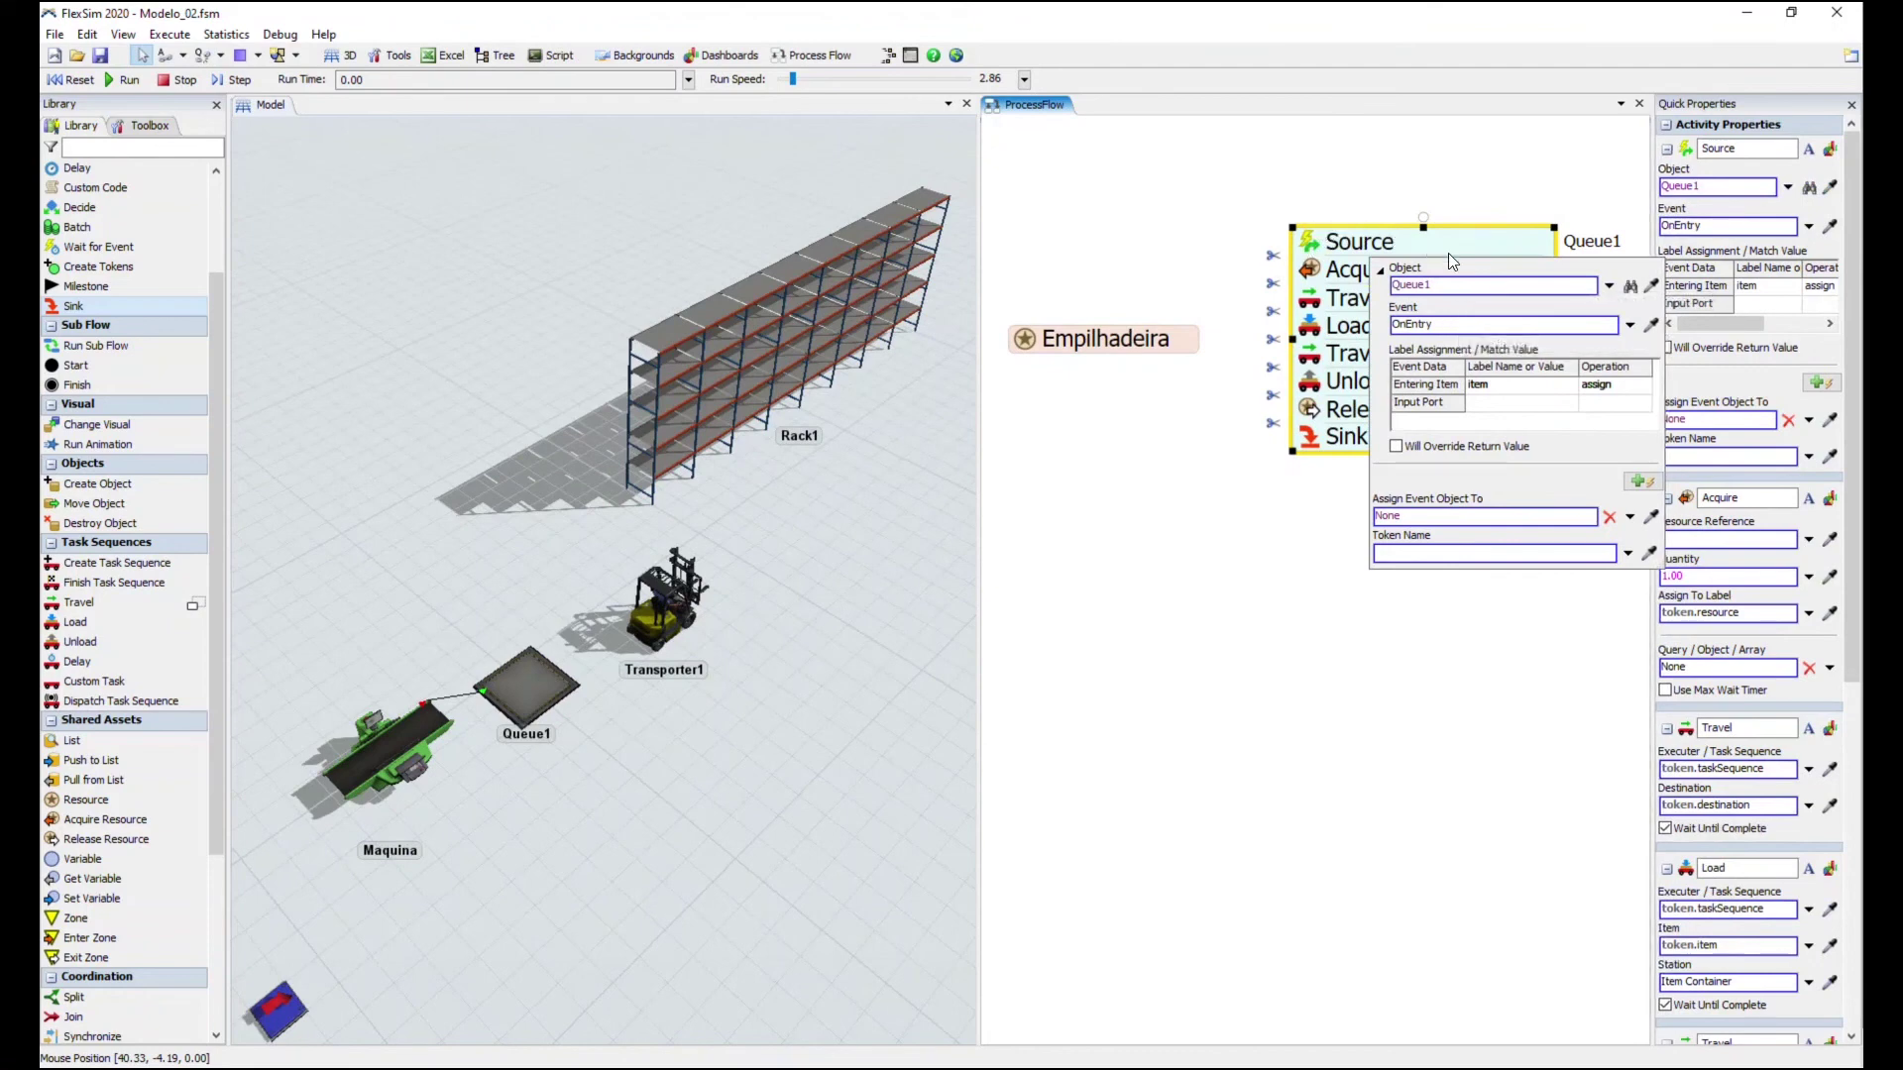
click(1463, 285)
click(1398, 324)
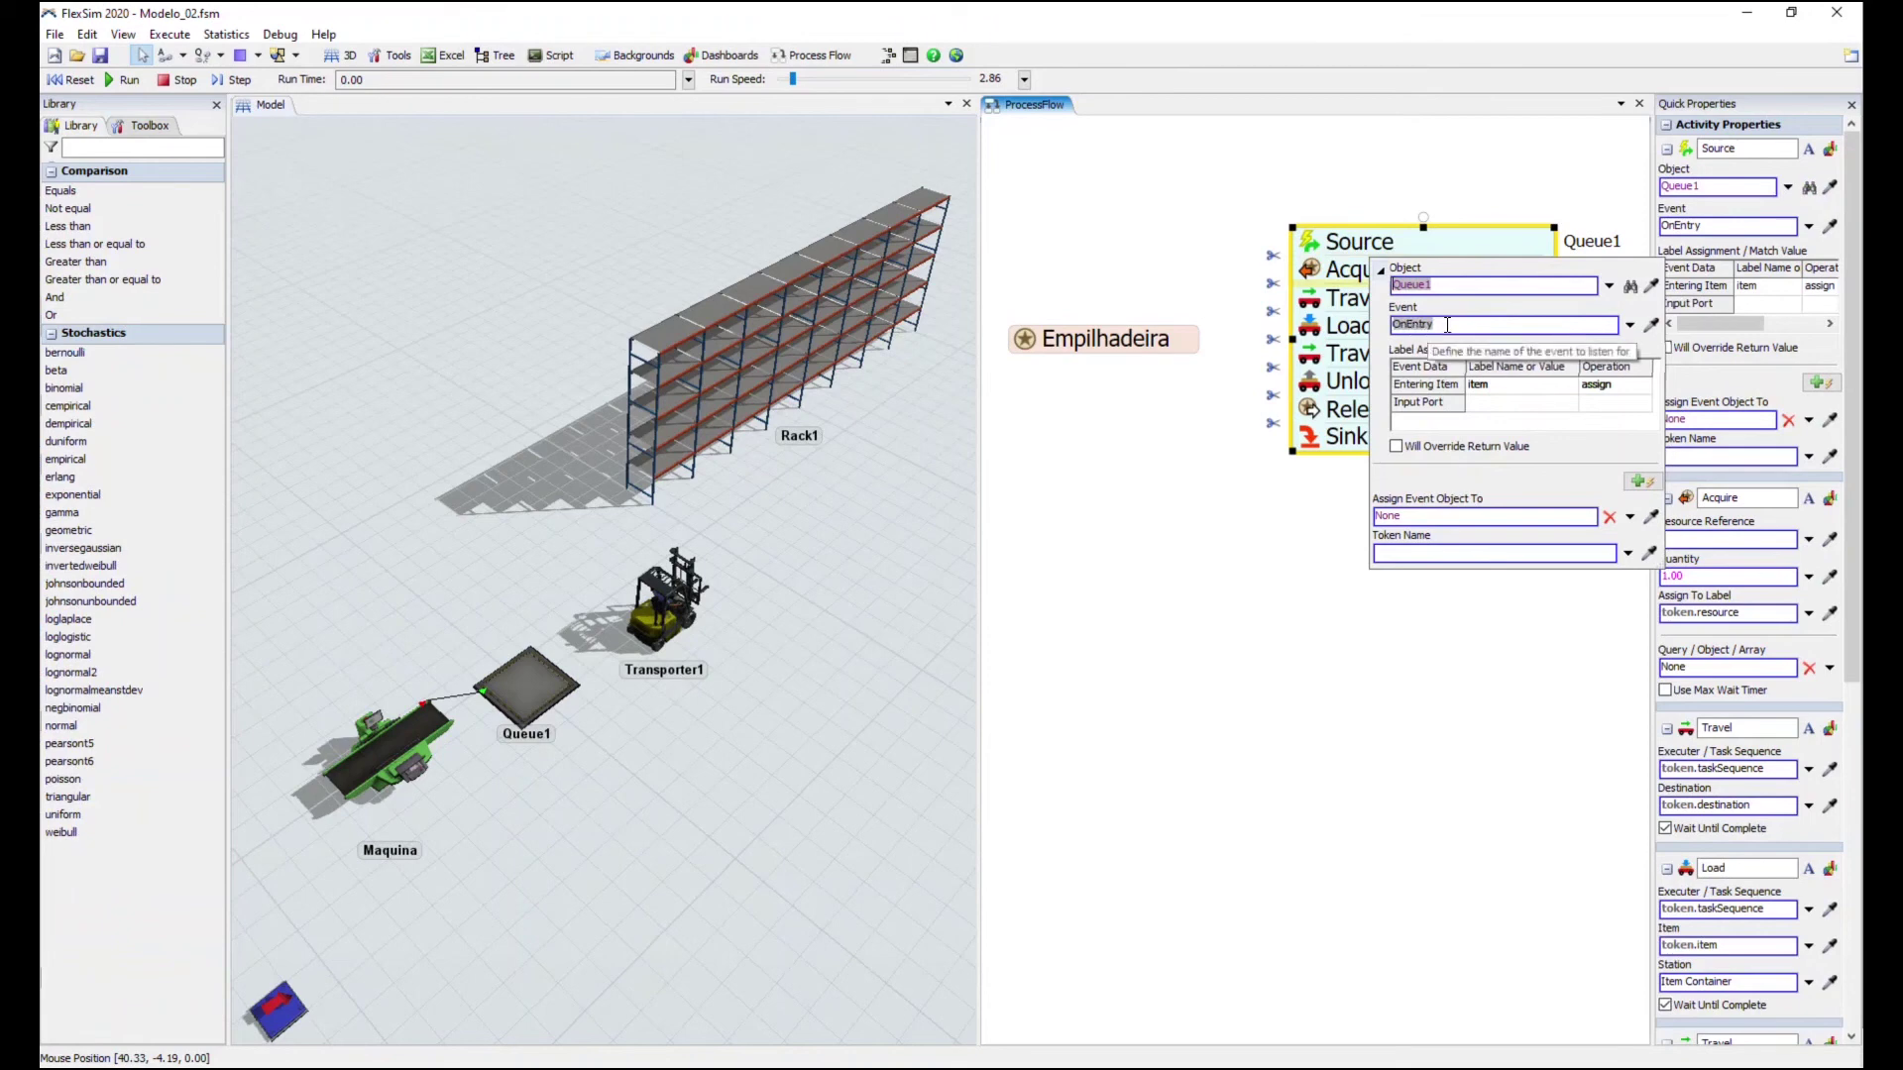
click(1445, 324)
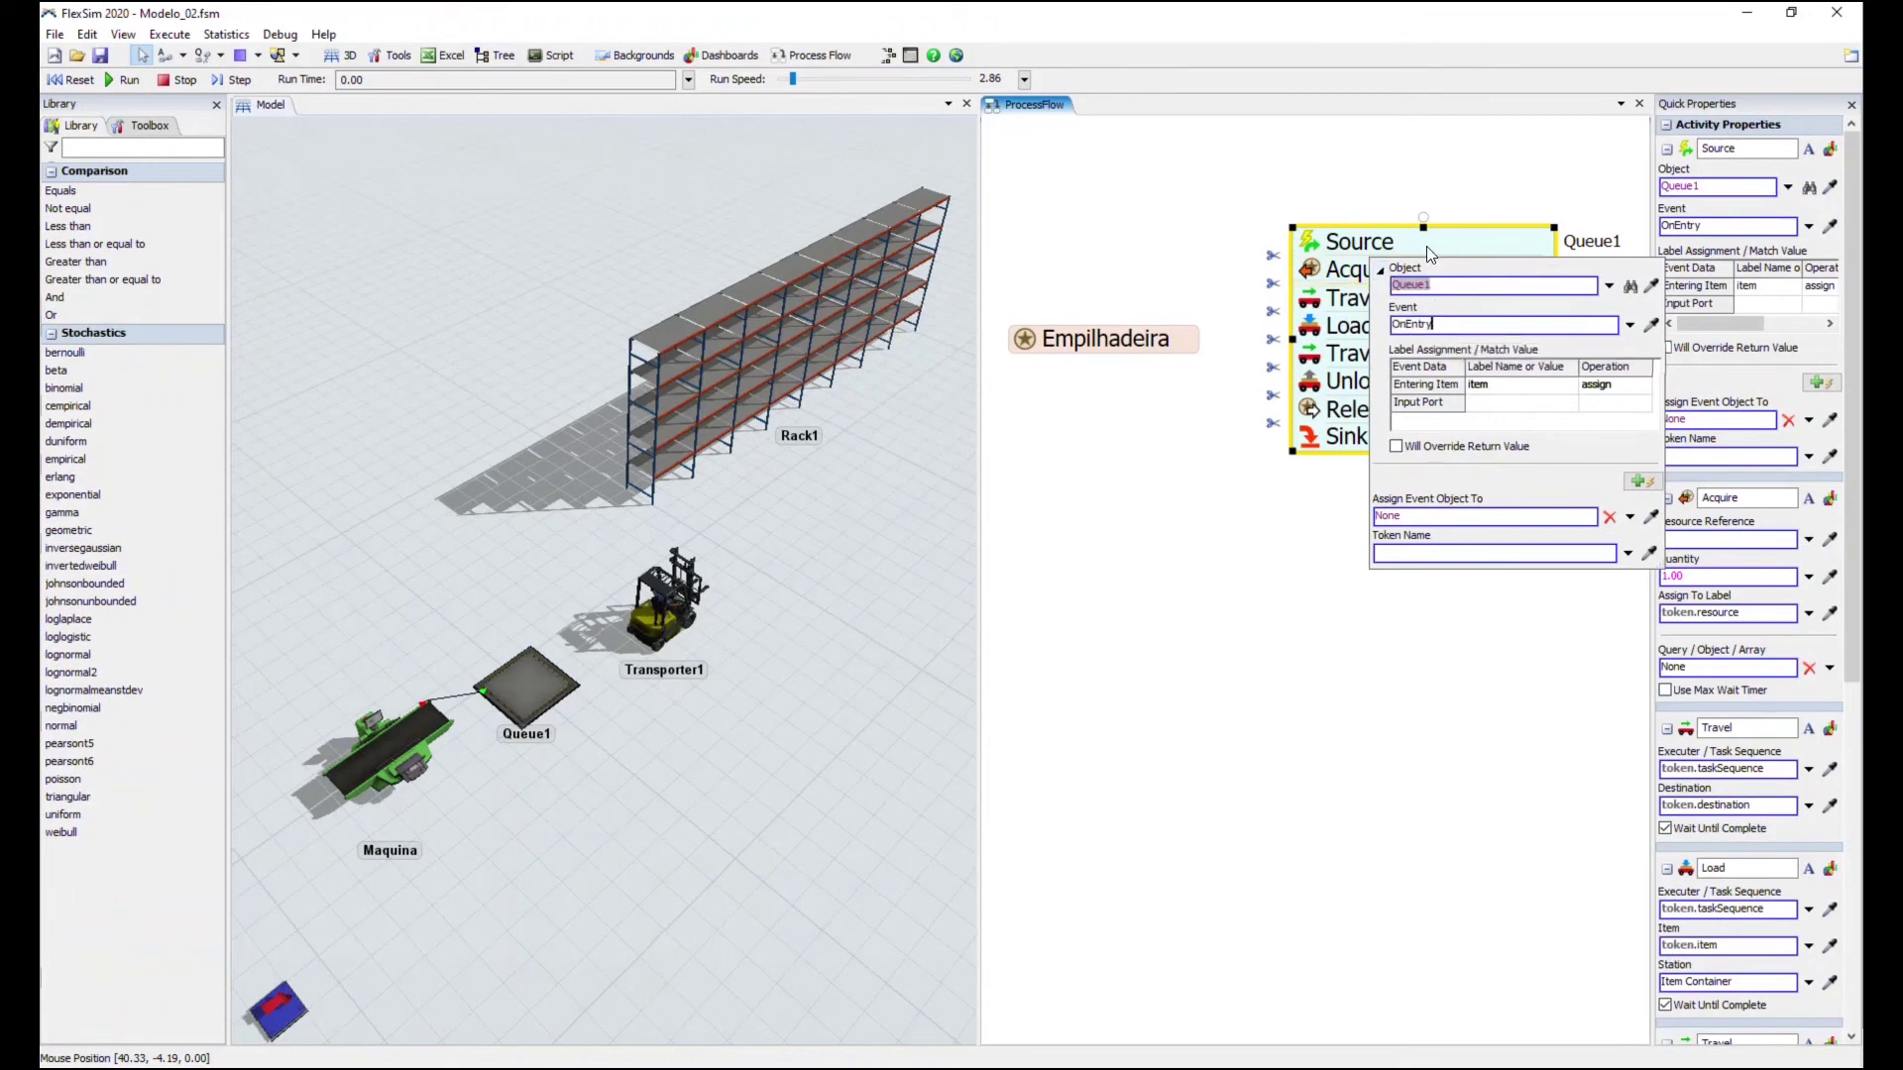
Rename the Source activity as "Source: Chegada Item"
click(1433, 250)
click(1454, 238)
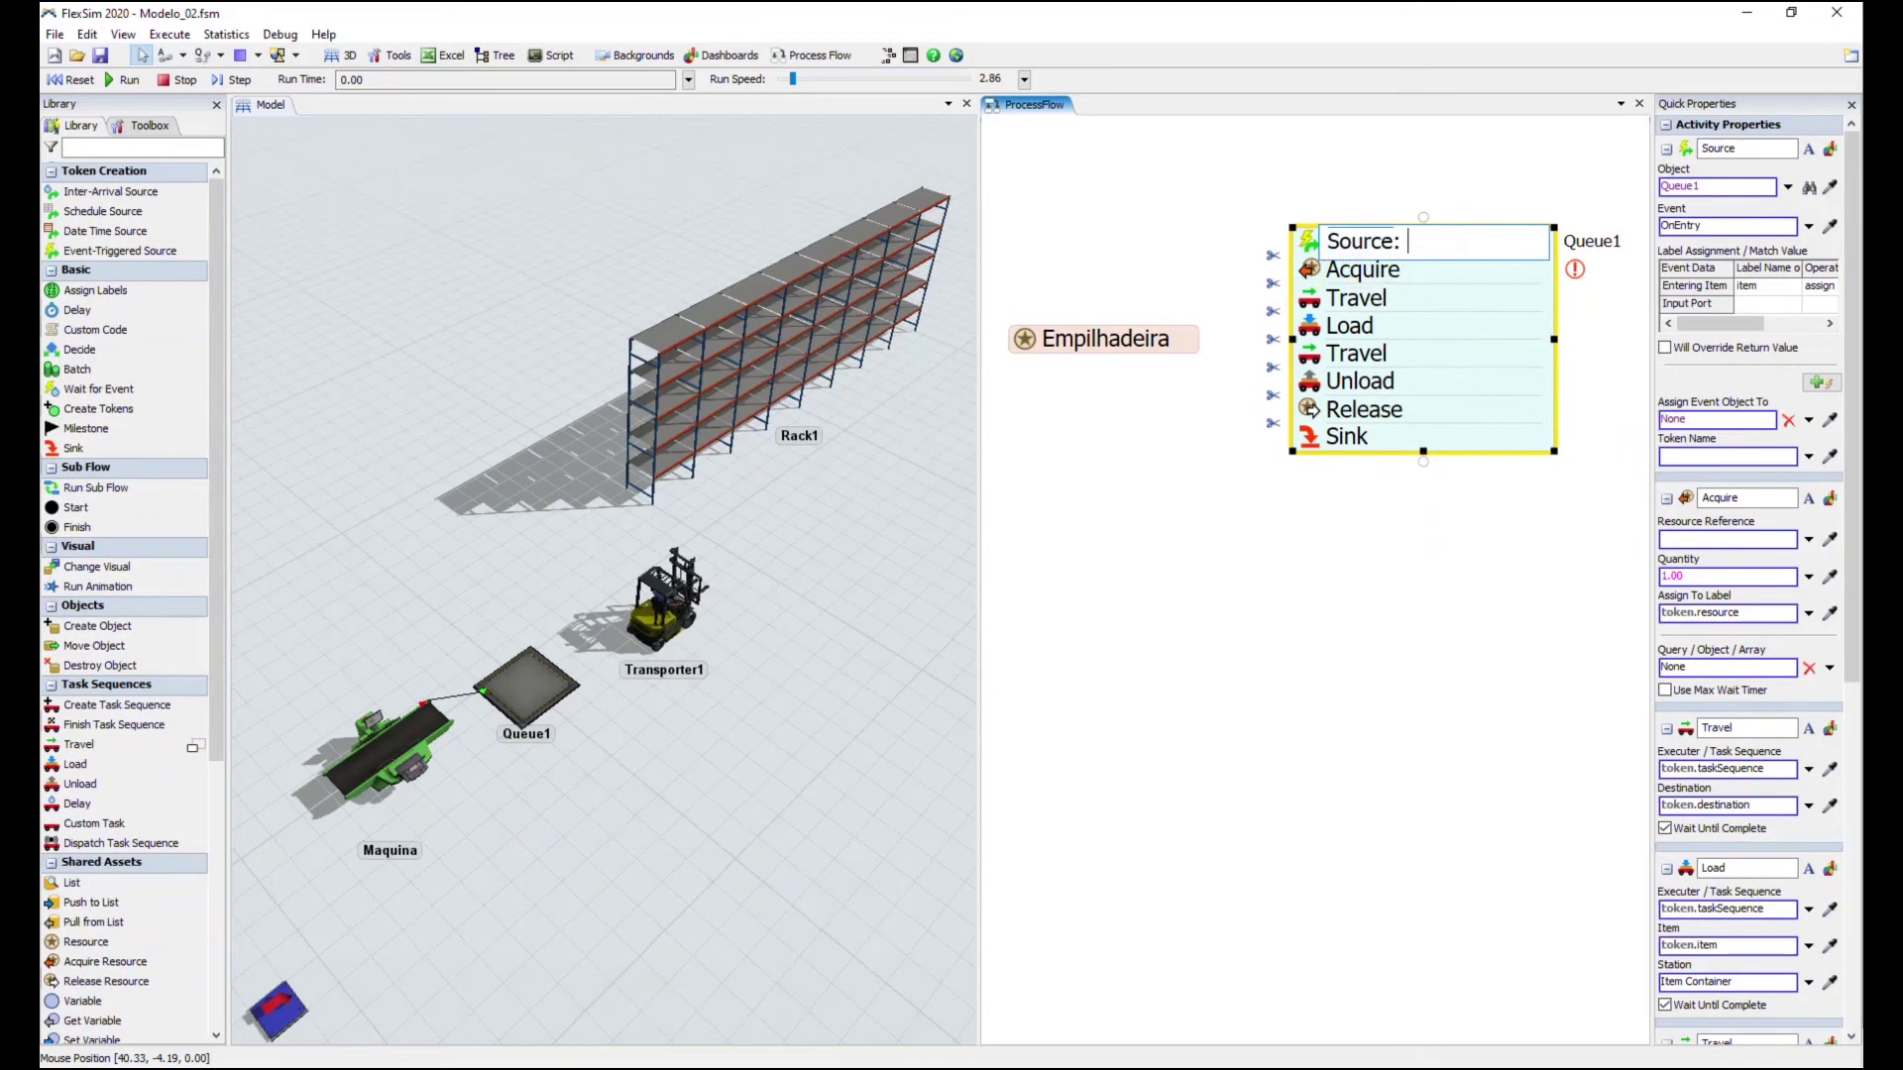
text(: Chegada )
text(Item)
click(1419, 650)
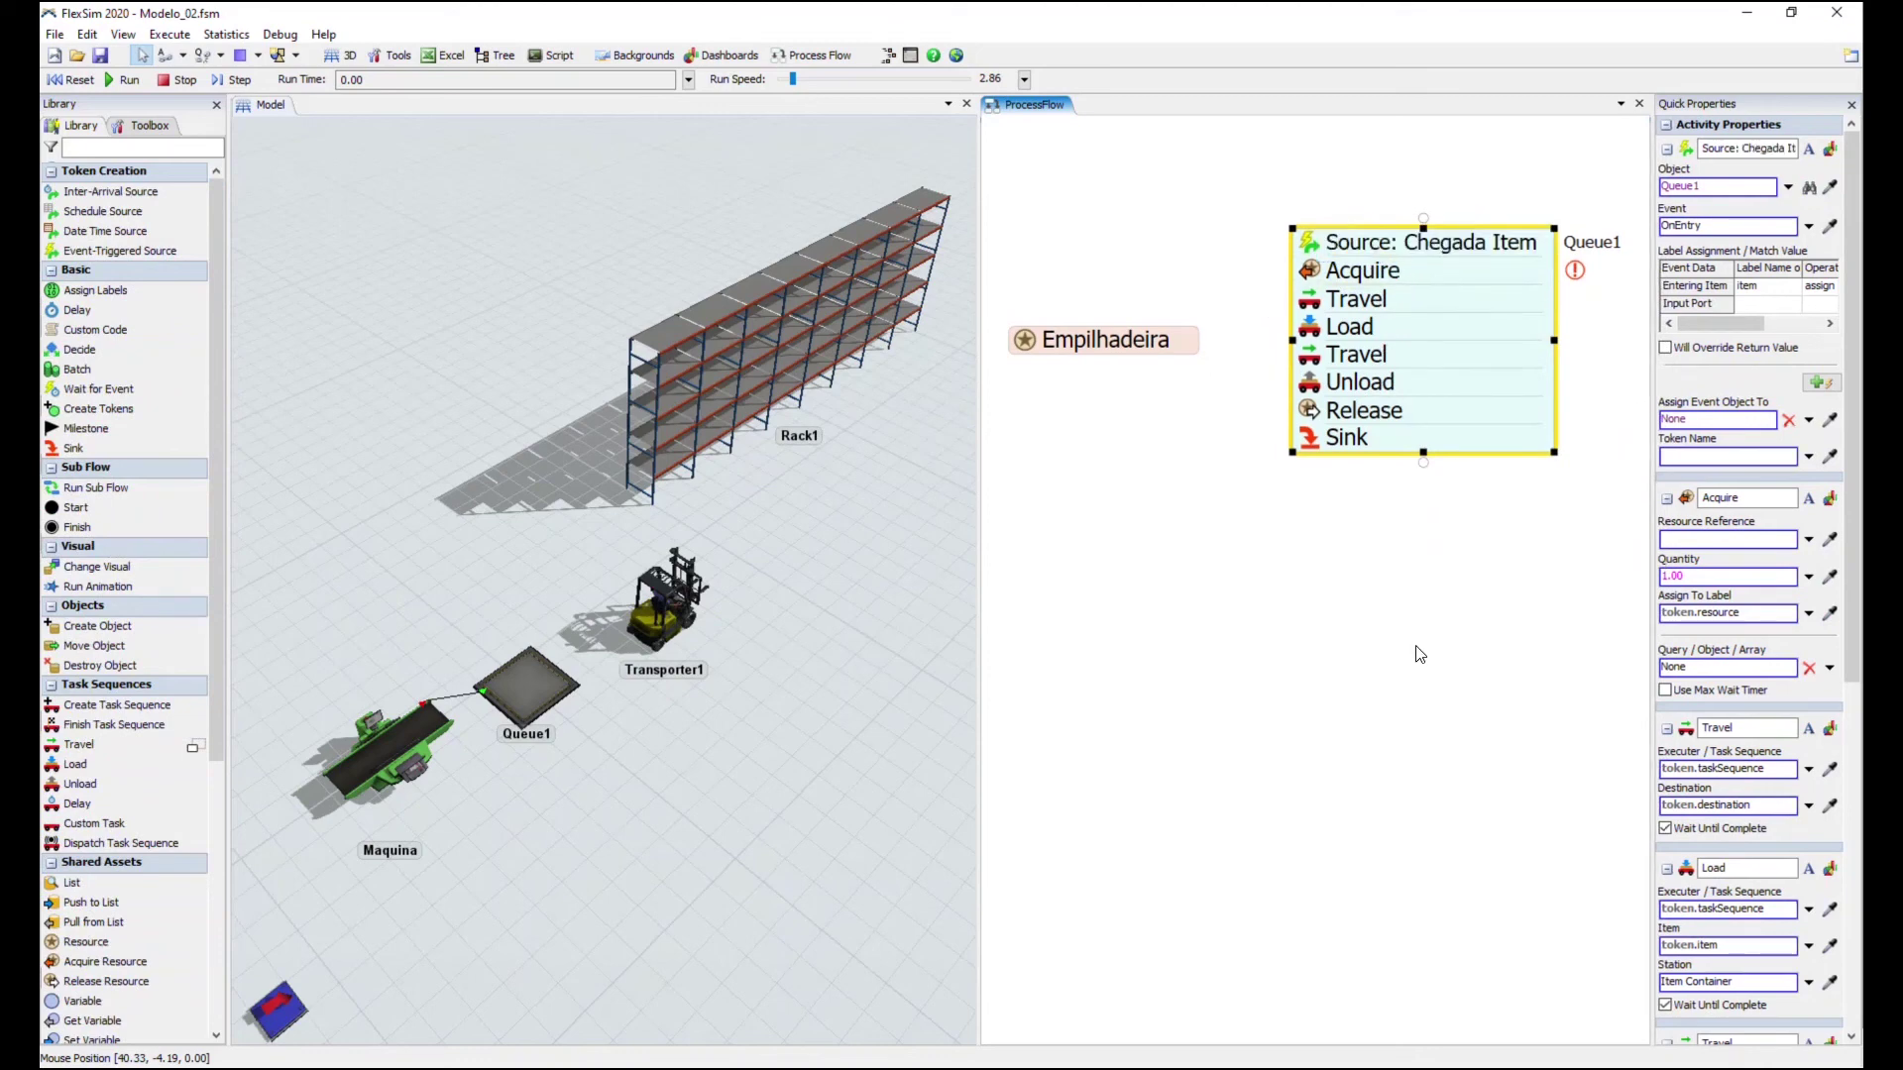
Shift the activity block slightly left and rename the Acquire activity as "Acquire: Reservar Empilhadeira"
drag(1451, 392, 1431, 385)
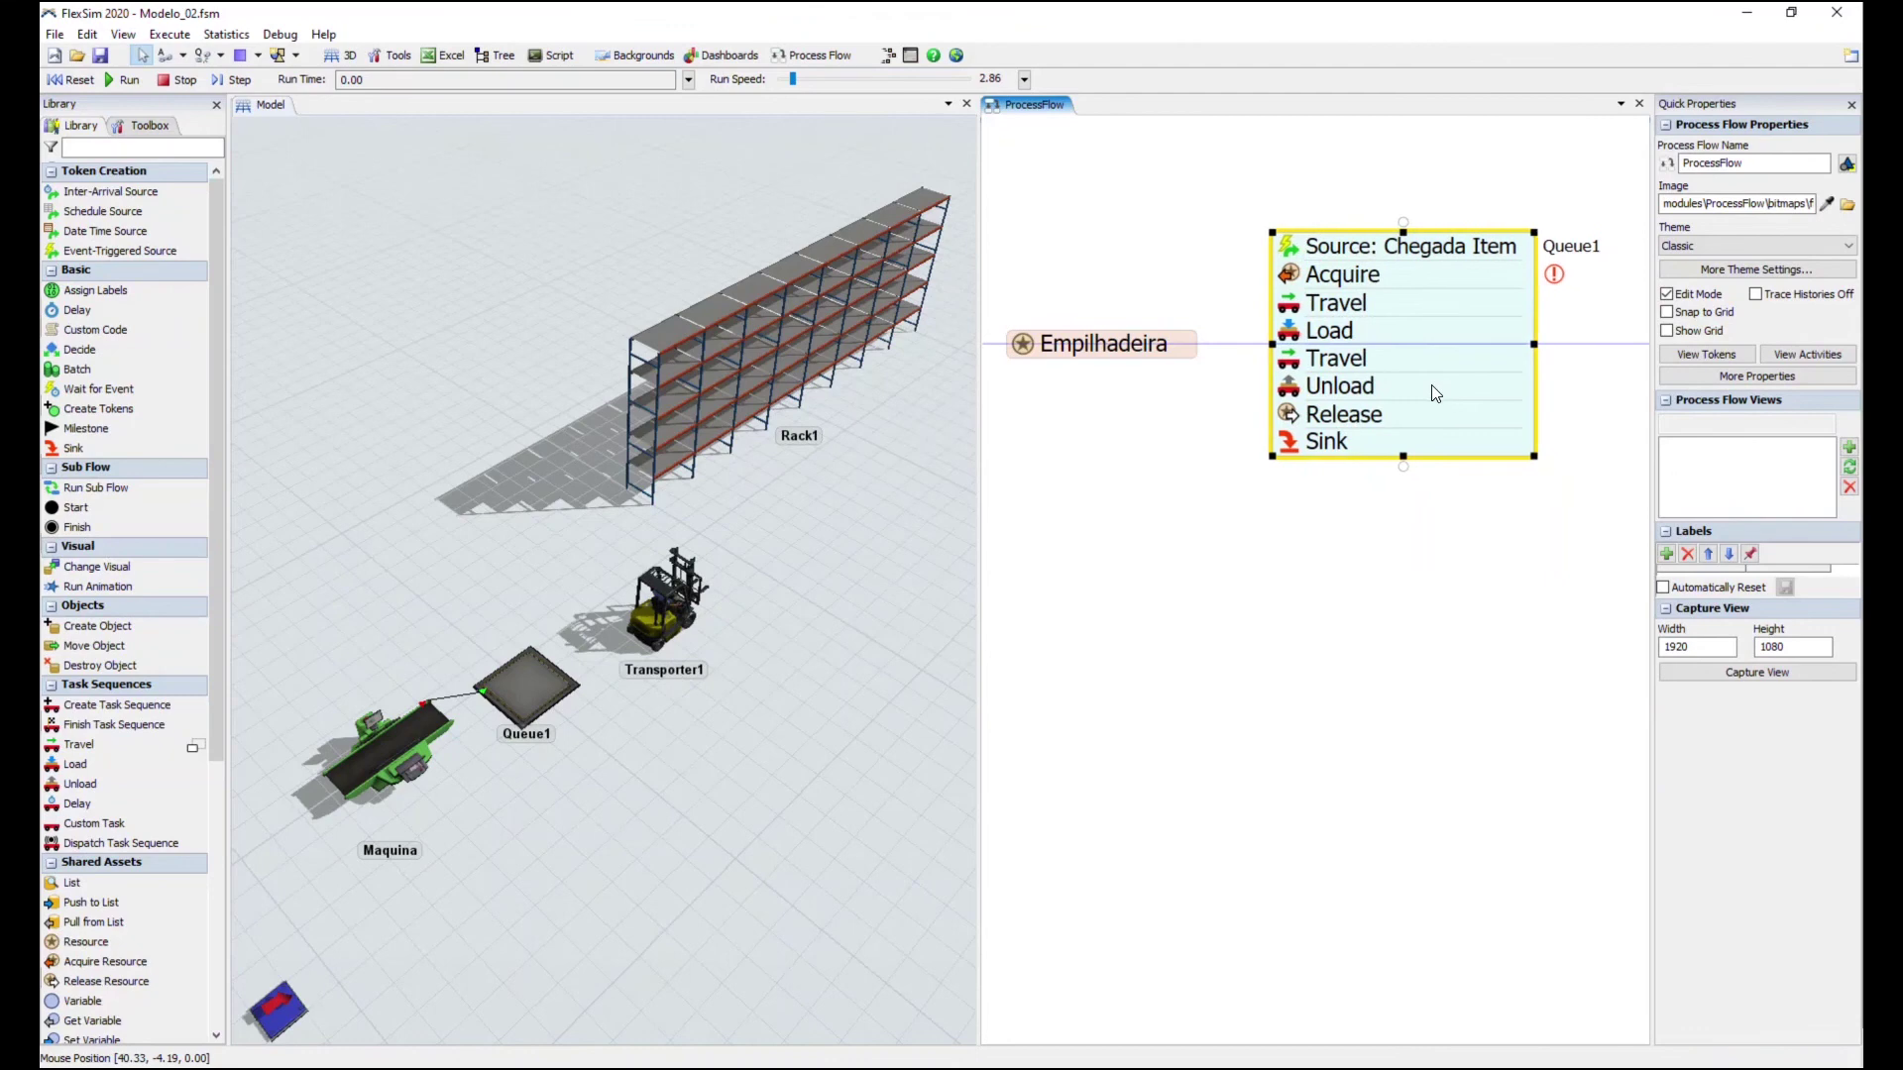
double_click(1423, 278)
click(1447, 277)
text(: Reservar Em)
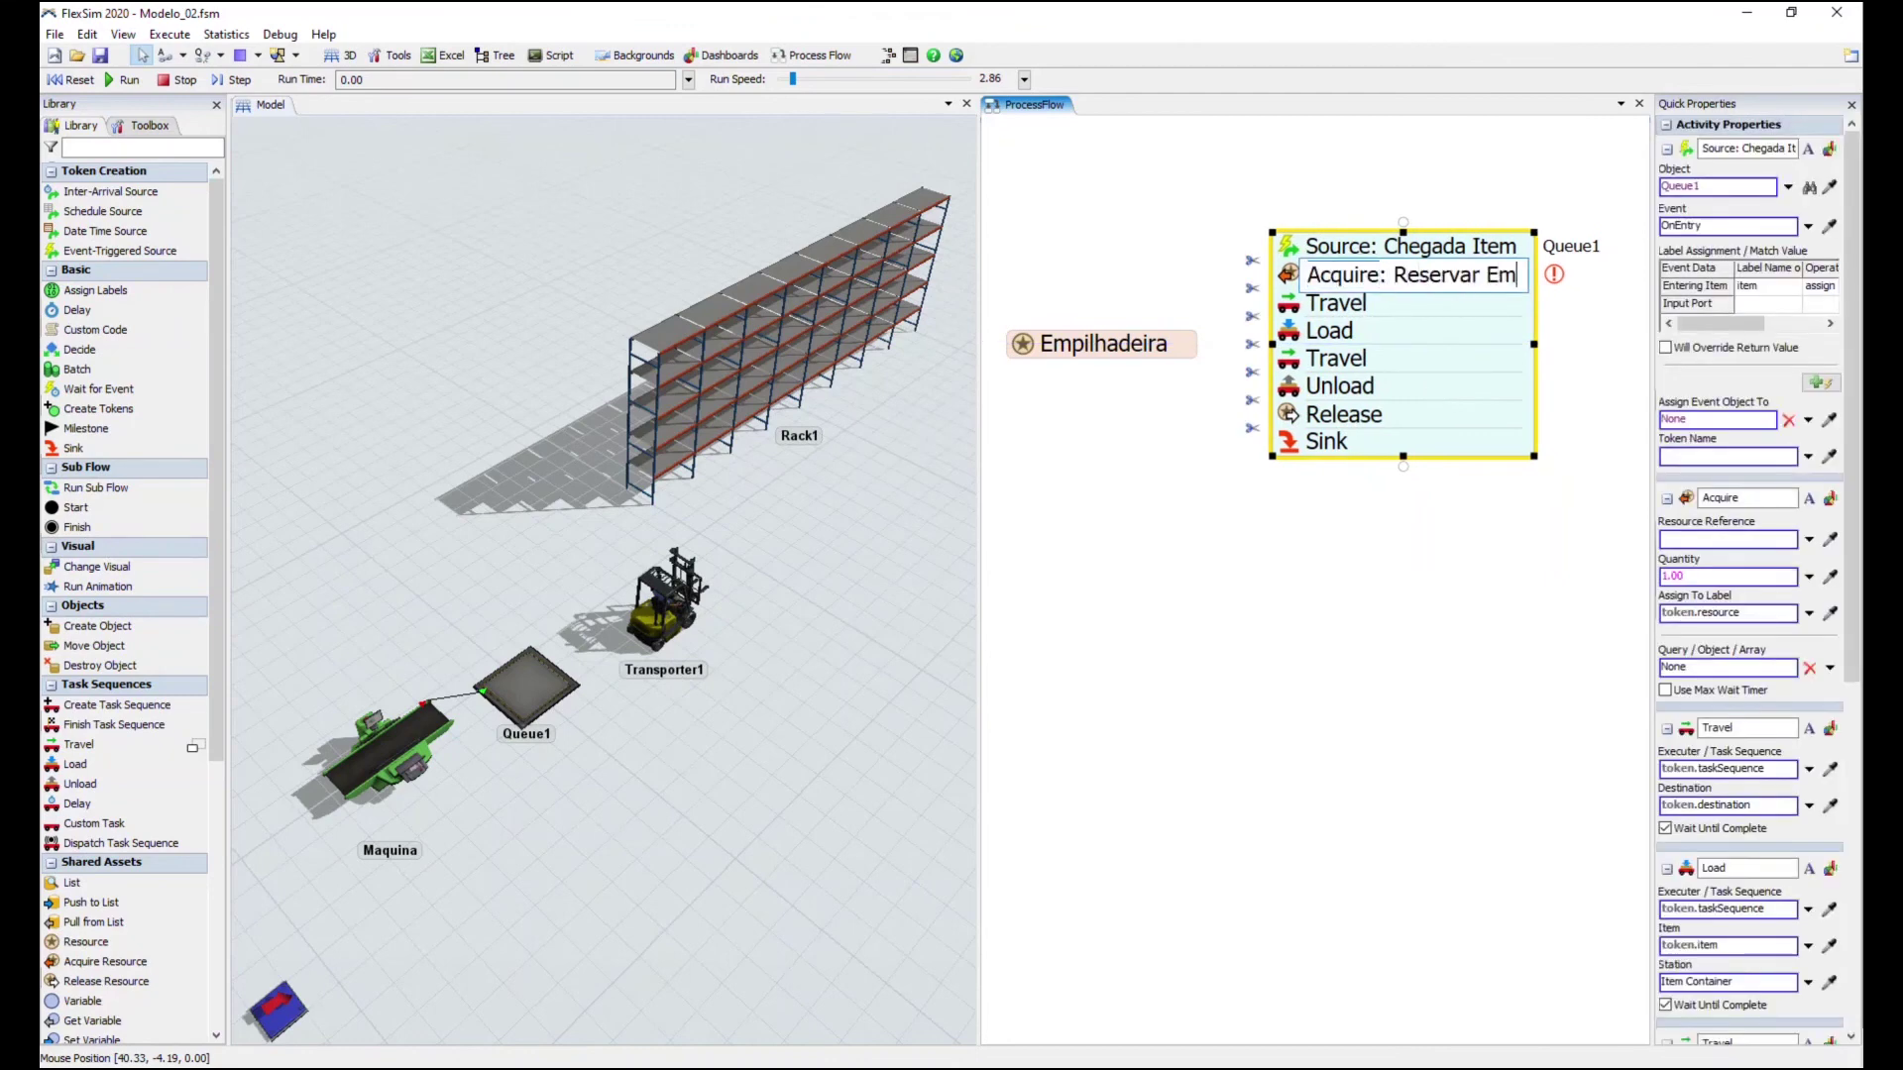
key(ctrl+a)
text(Empilhad)
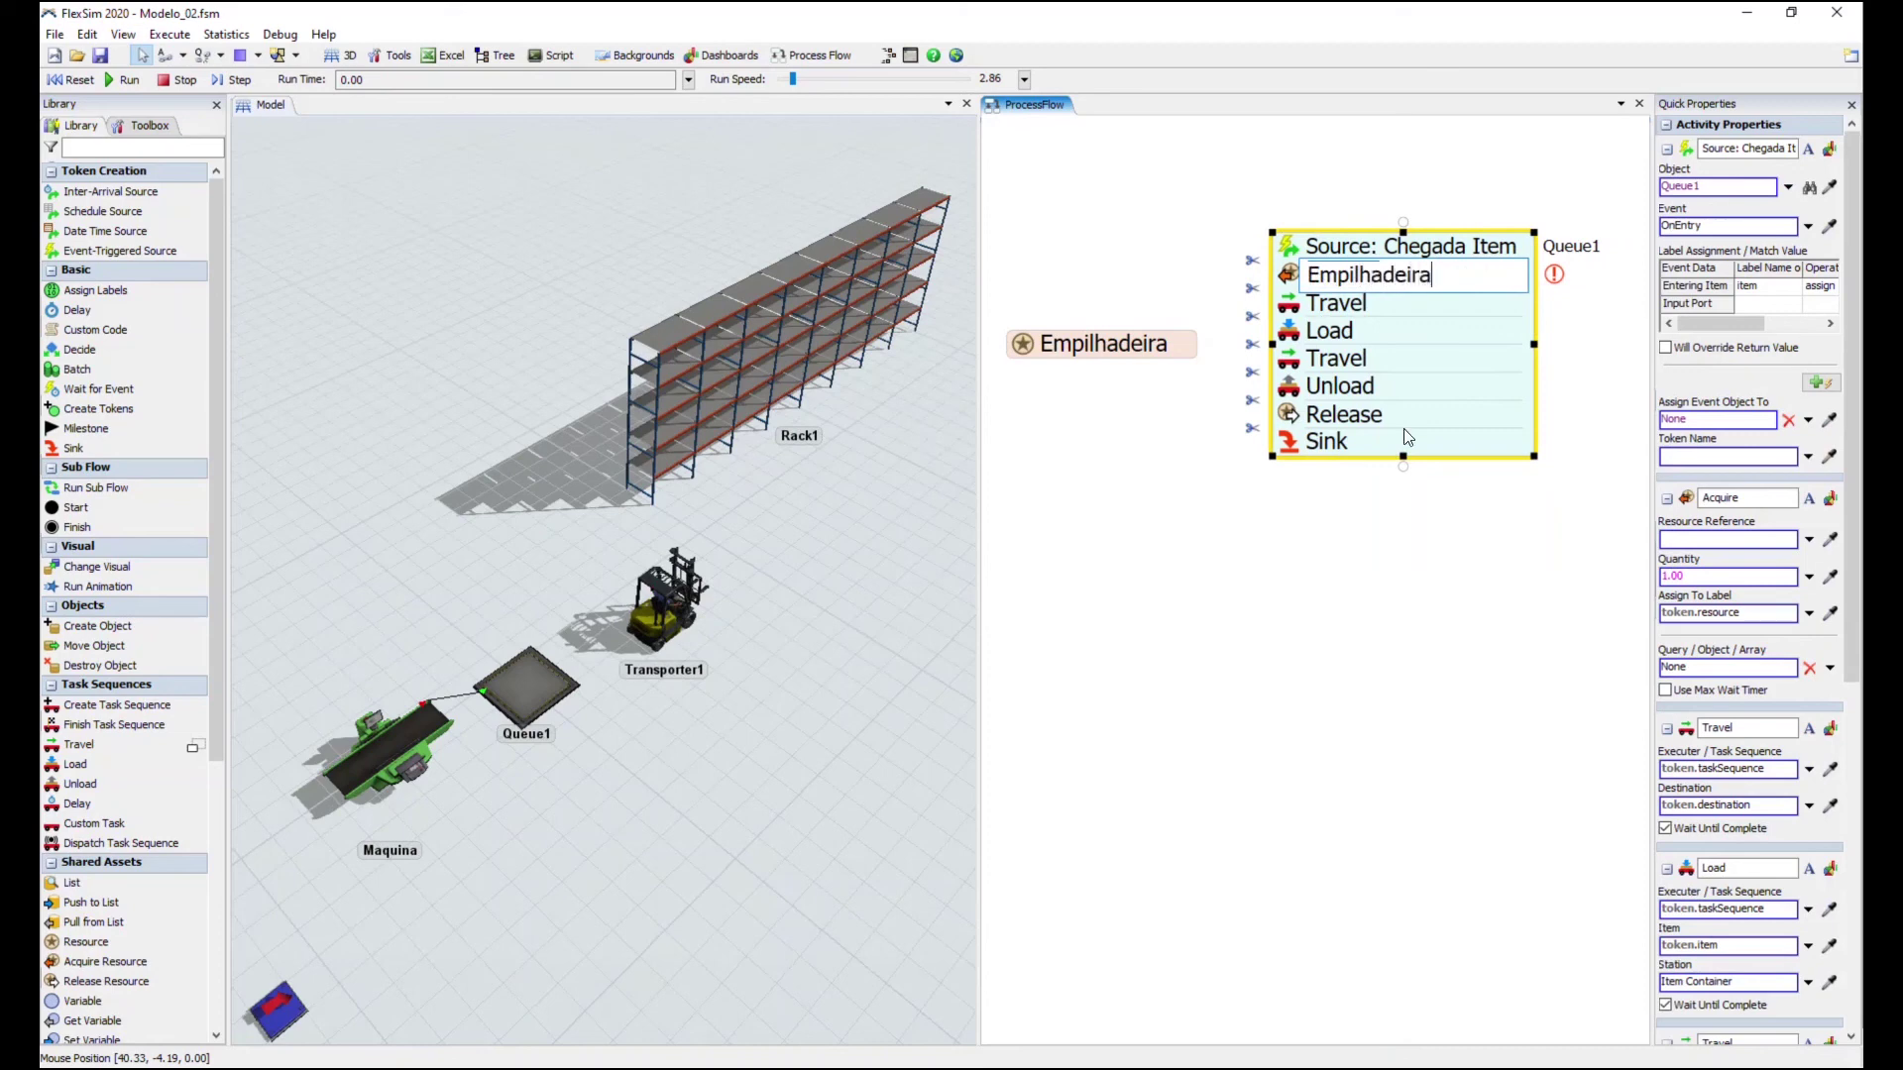
text(eira)
key(Return)
Set the Acquire activity's Resource Reference to Empilhadeira and rearrange the flow so this resource sits to the right of the block
click(1419, 340)
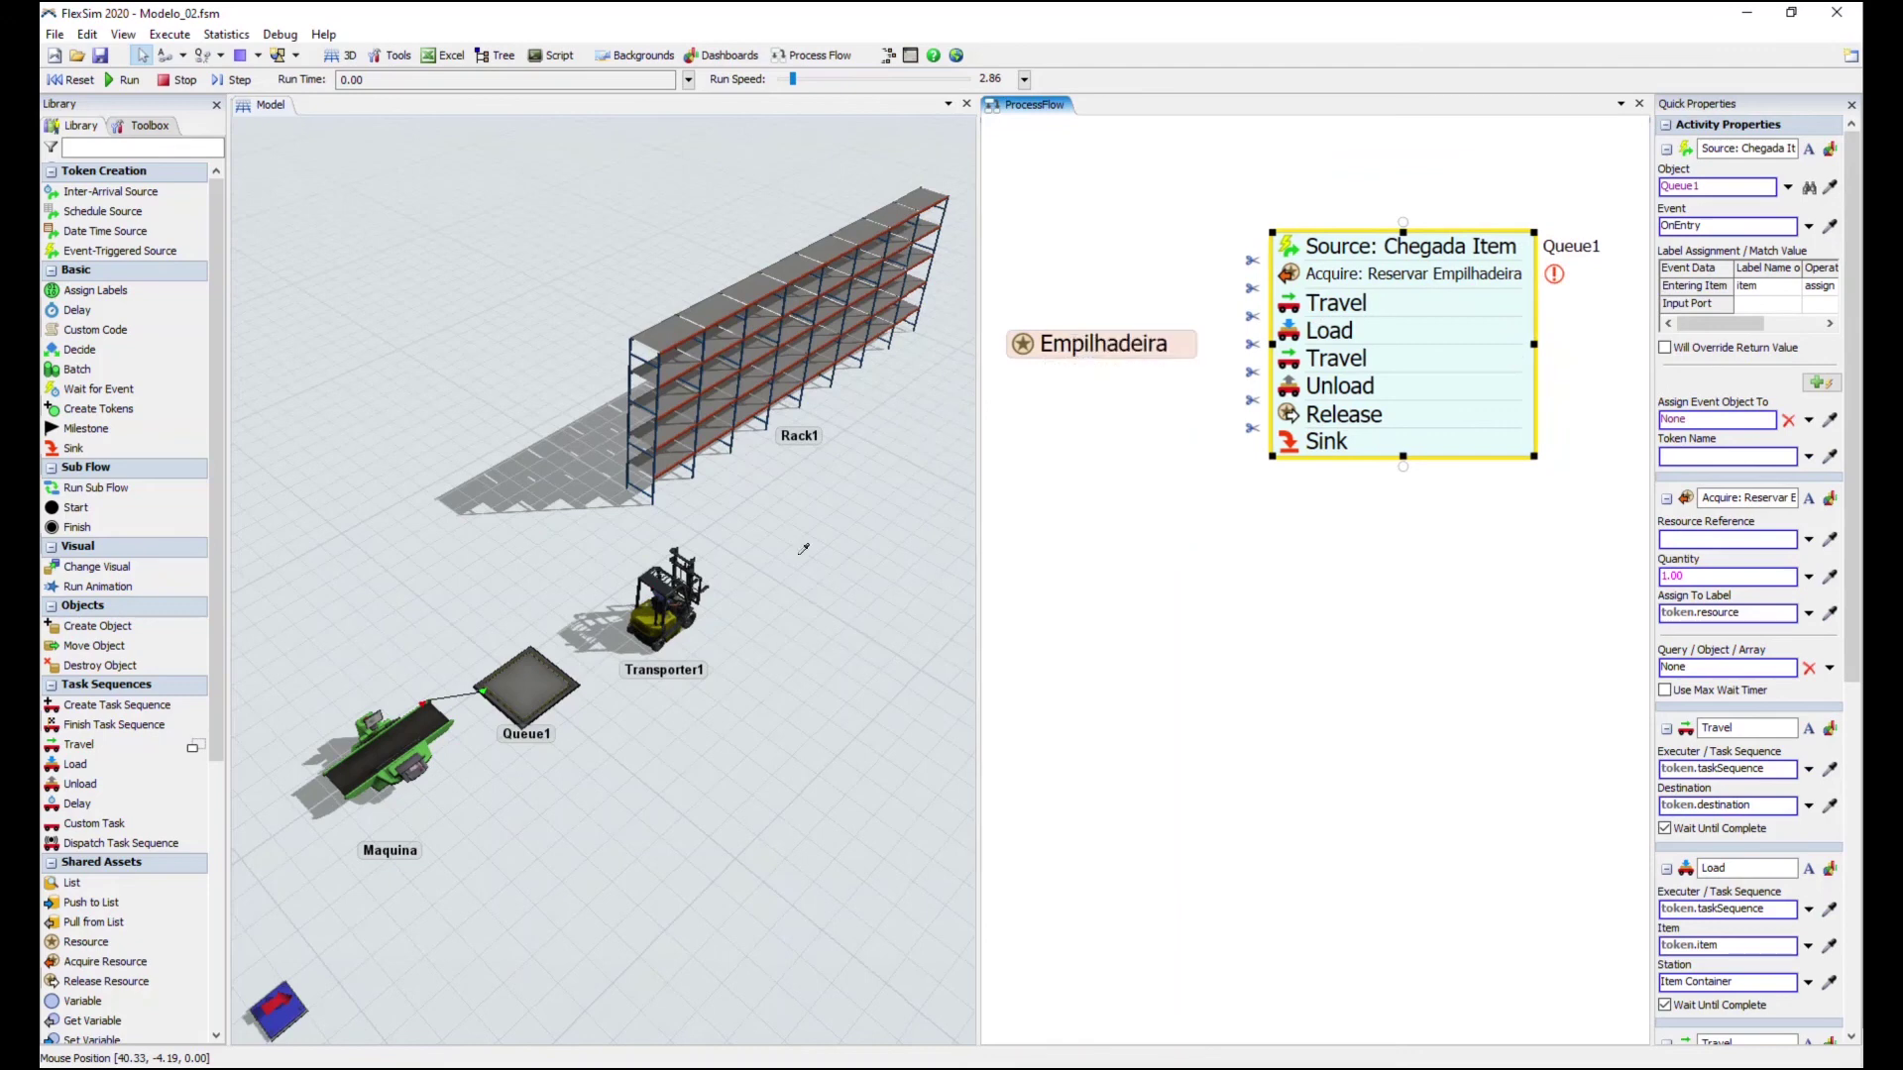
click(1125, 340)
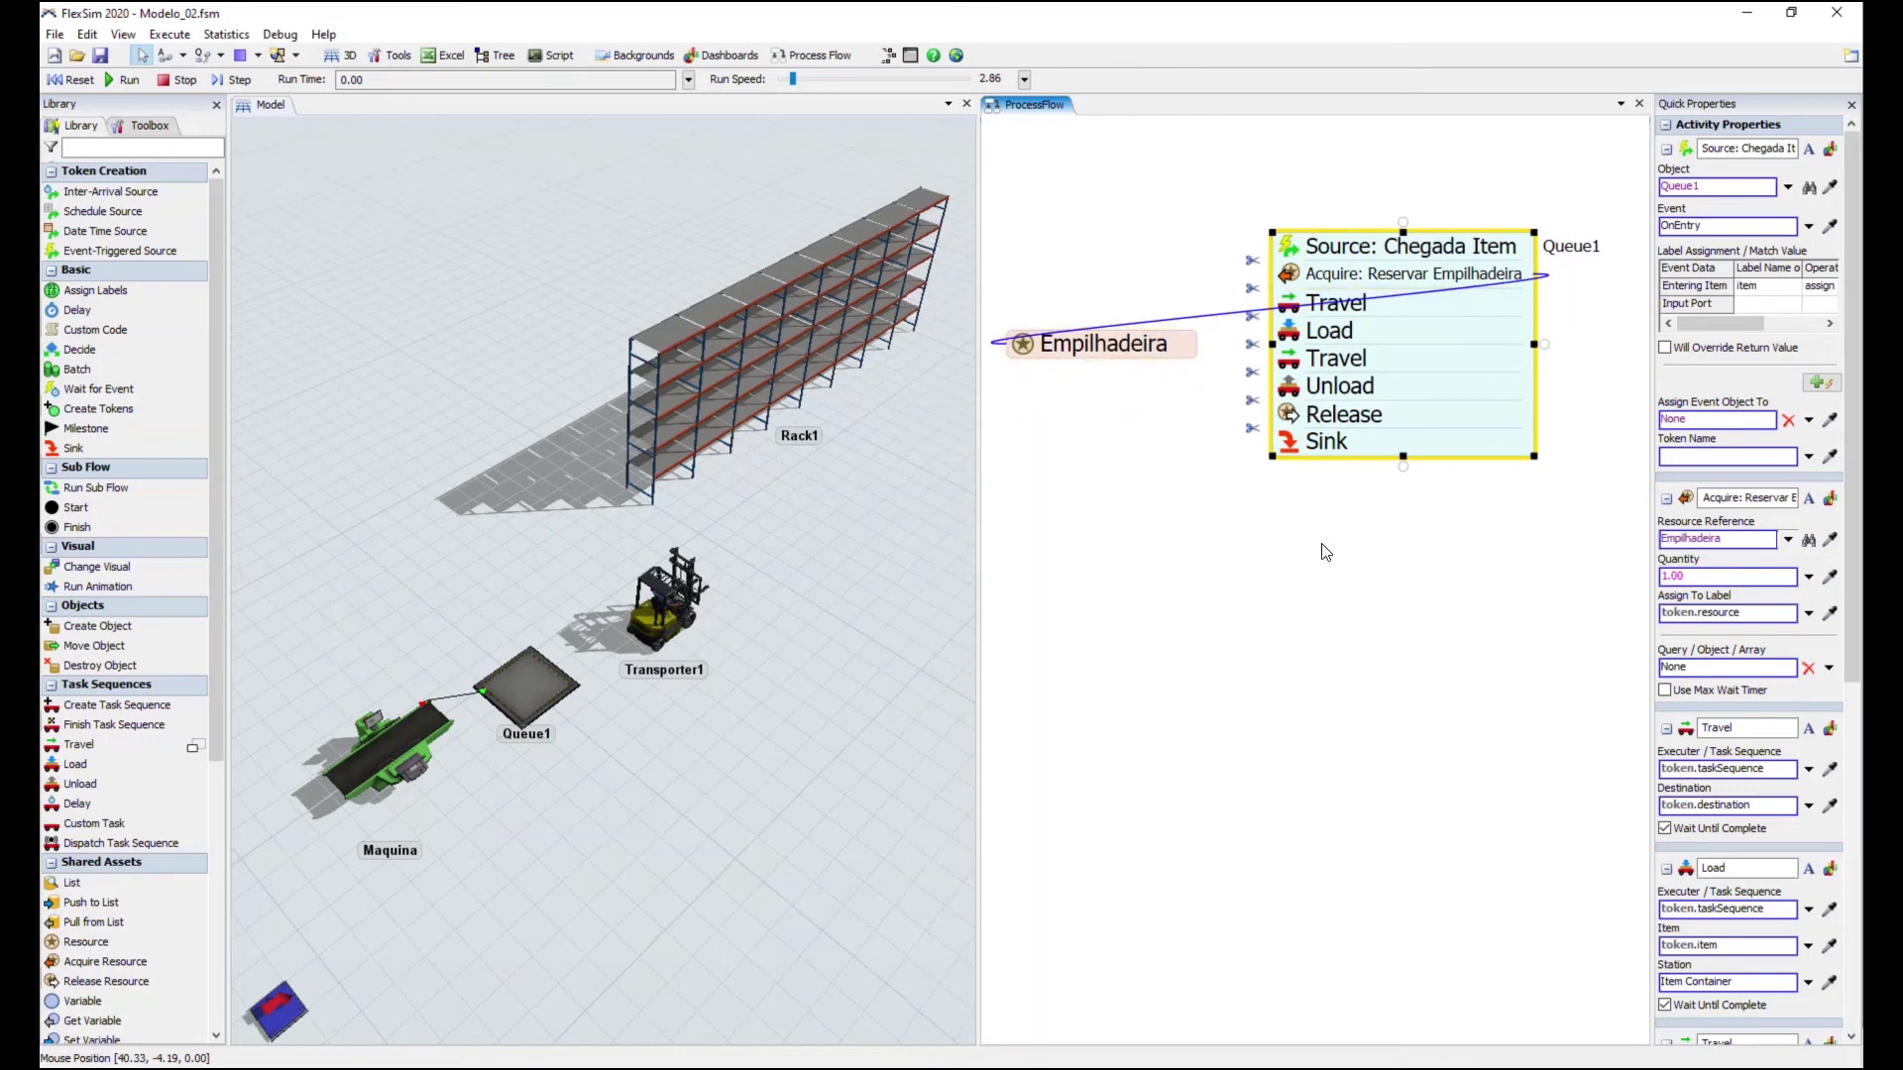
drag(1417, 411, 1586, 337)
drag(1373, 383, 1263, 384)
drag(1611, 330, 1520, 325)
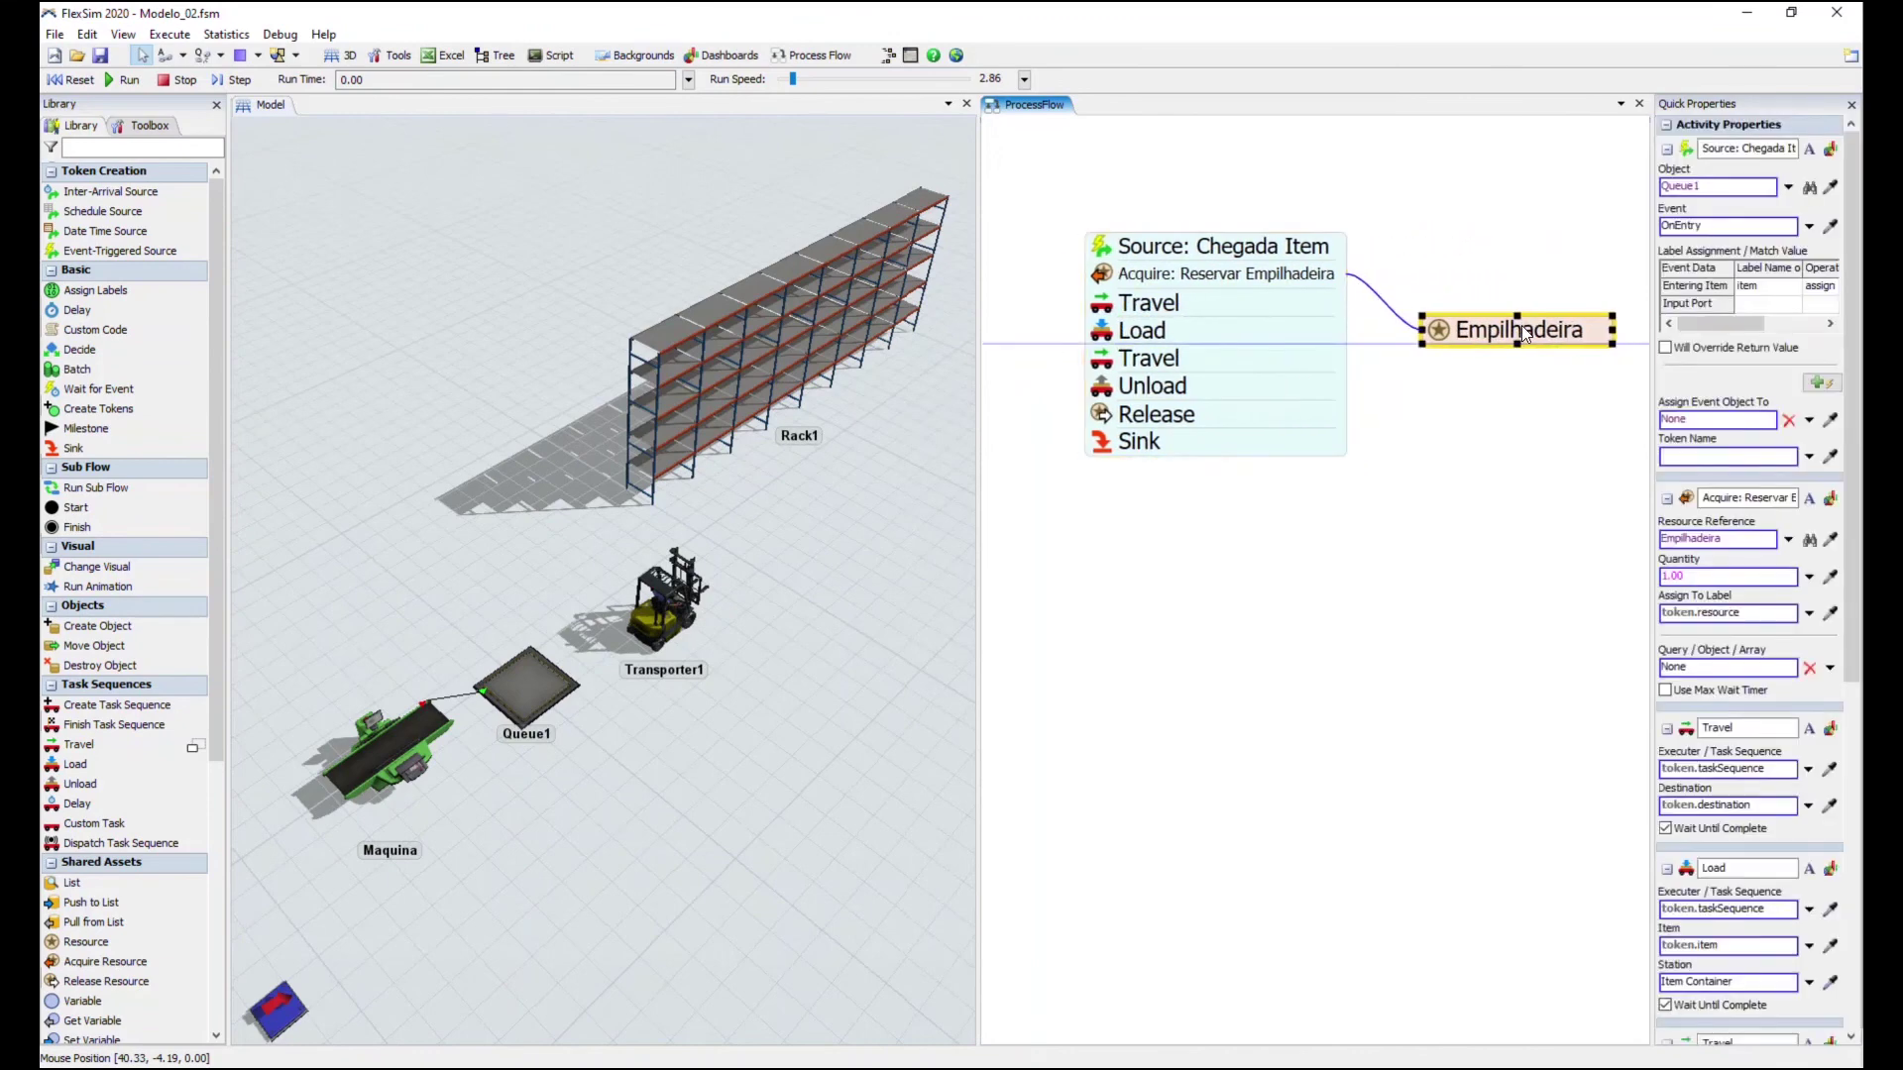
click(1461, 450)
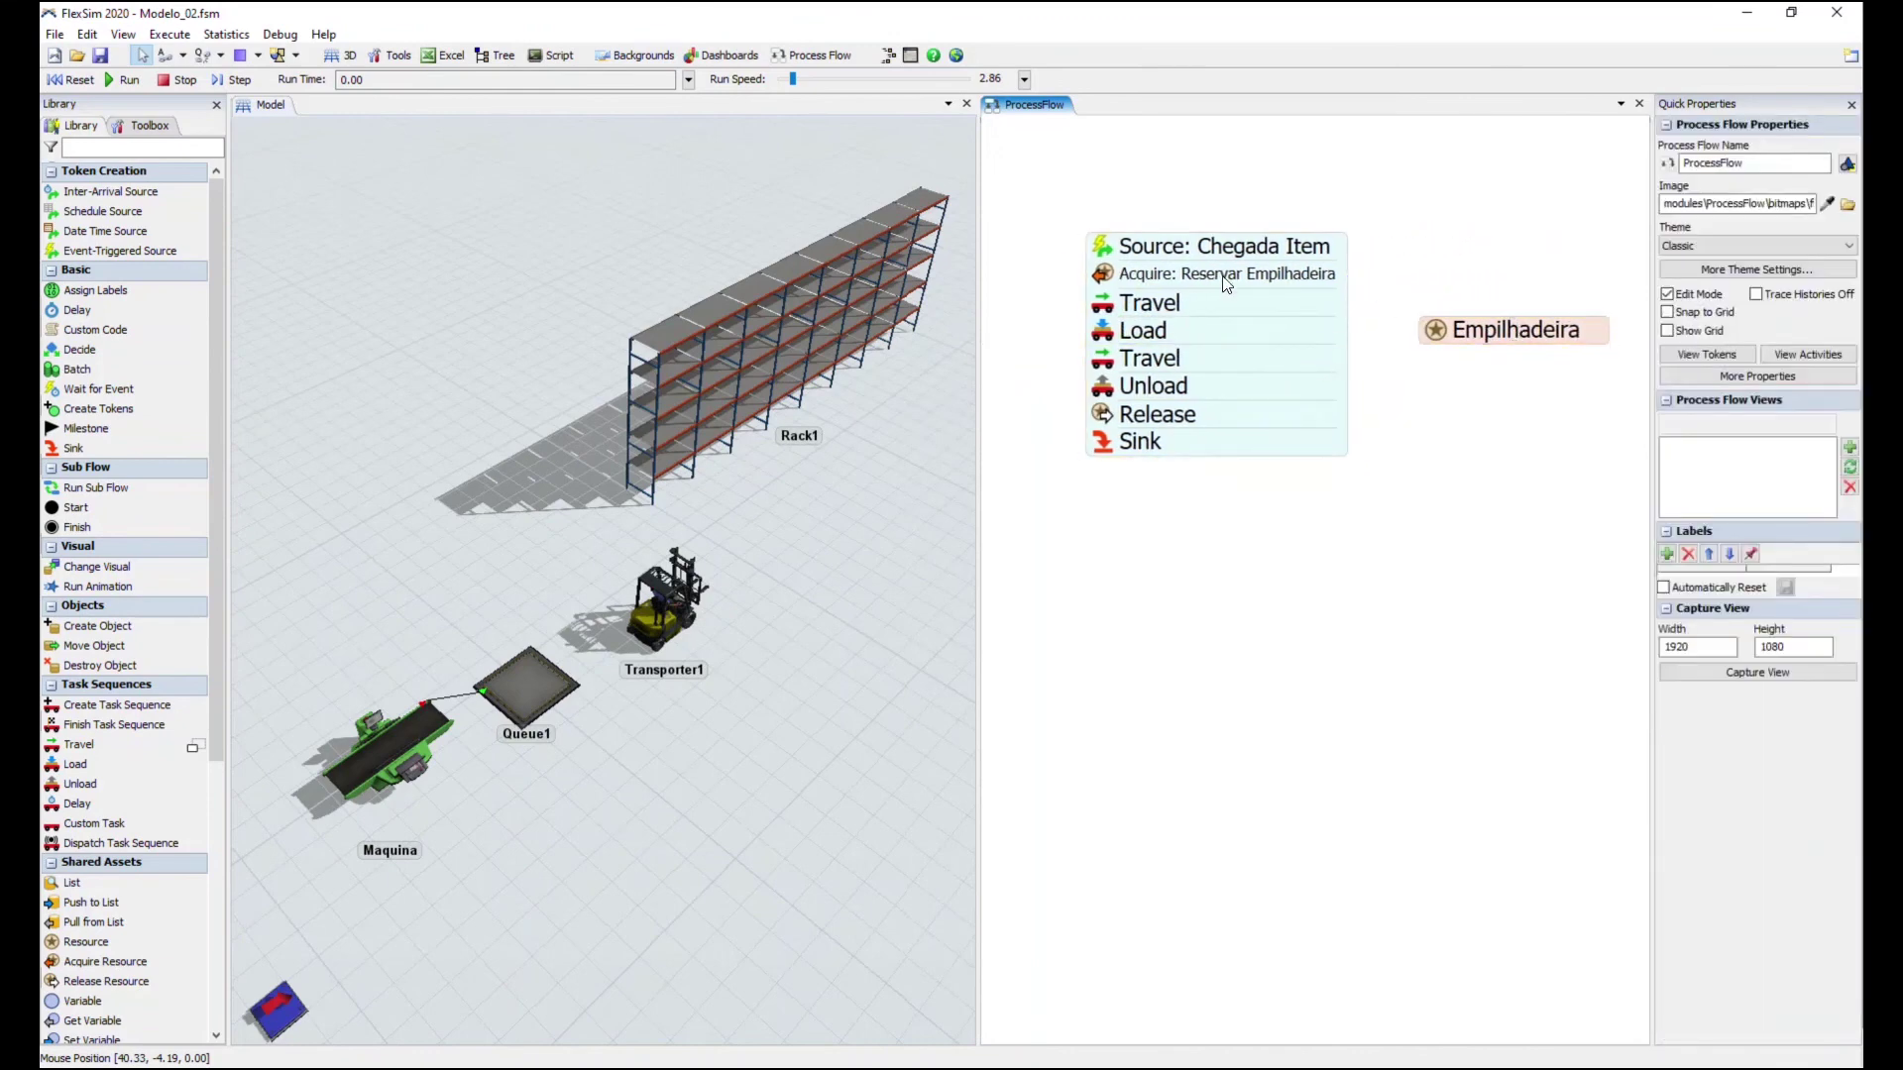
Set the first Travel activity's Executer / Task Sequence to the token label resource
mouse_move(1110, 307)
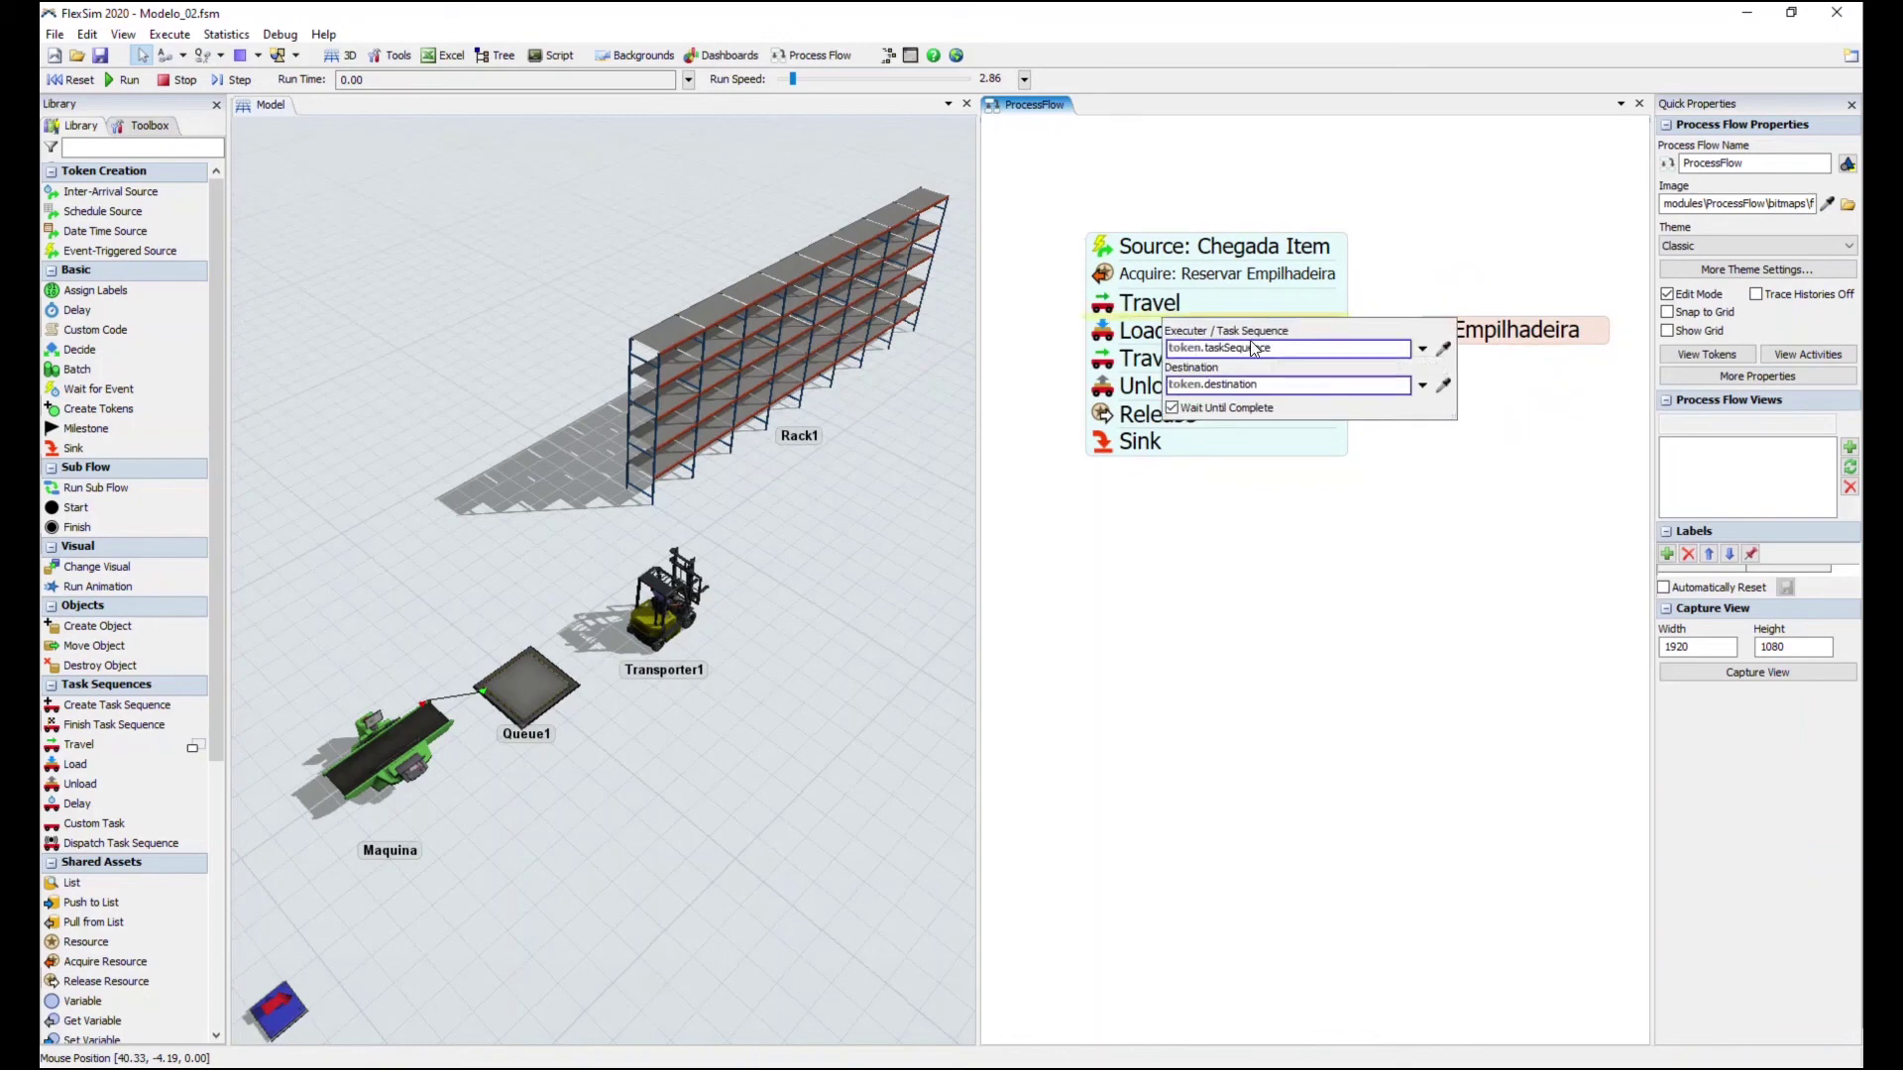
click(1423, 349)
mouse_move(1277, 394)
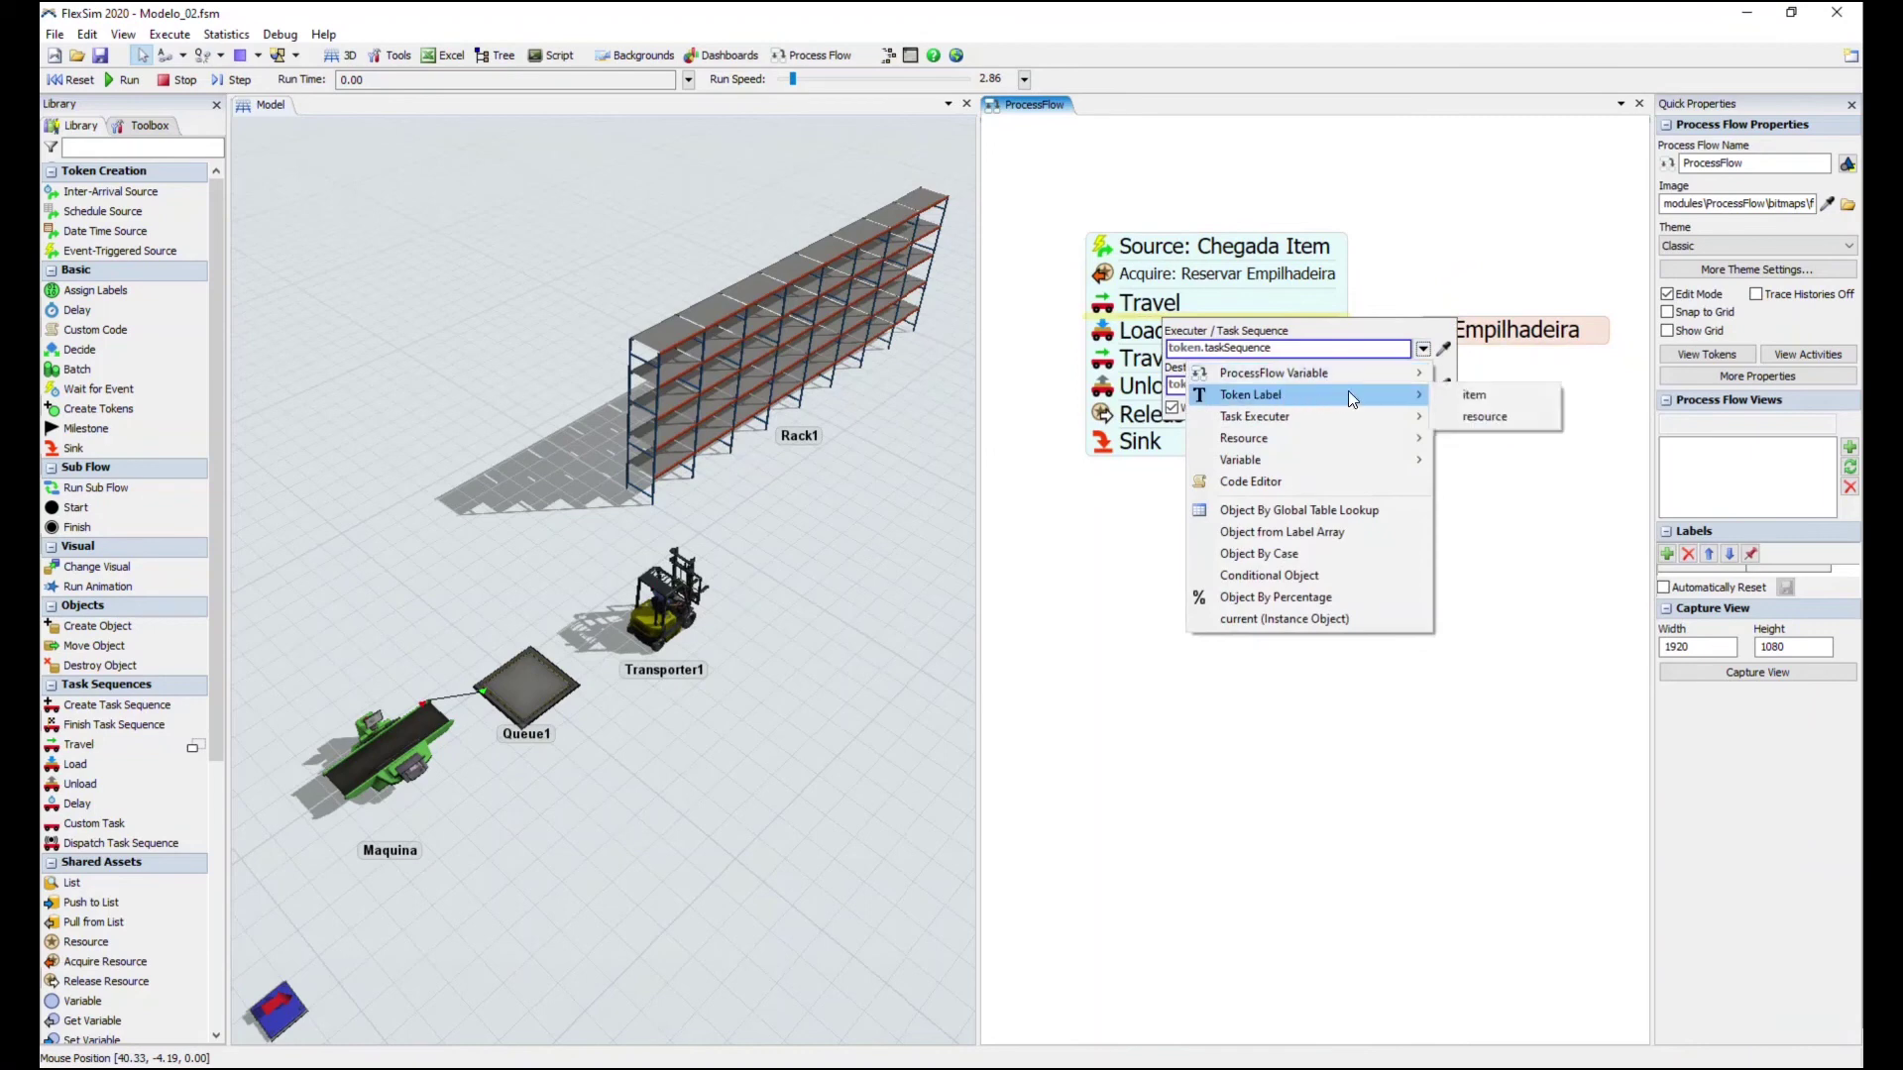
click(1497, 418)
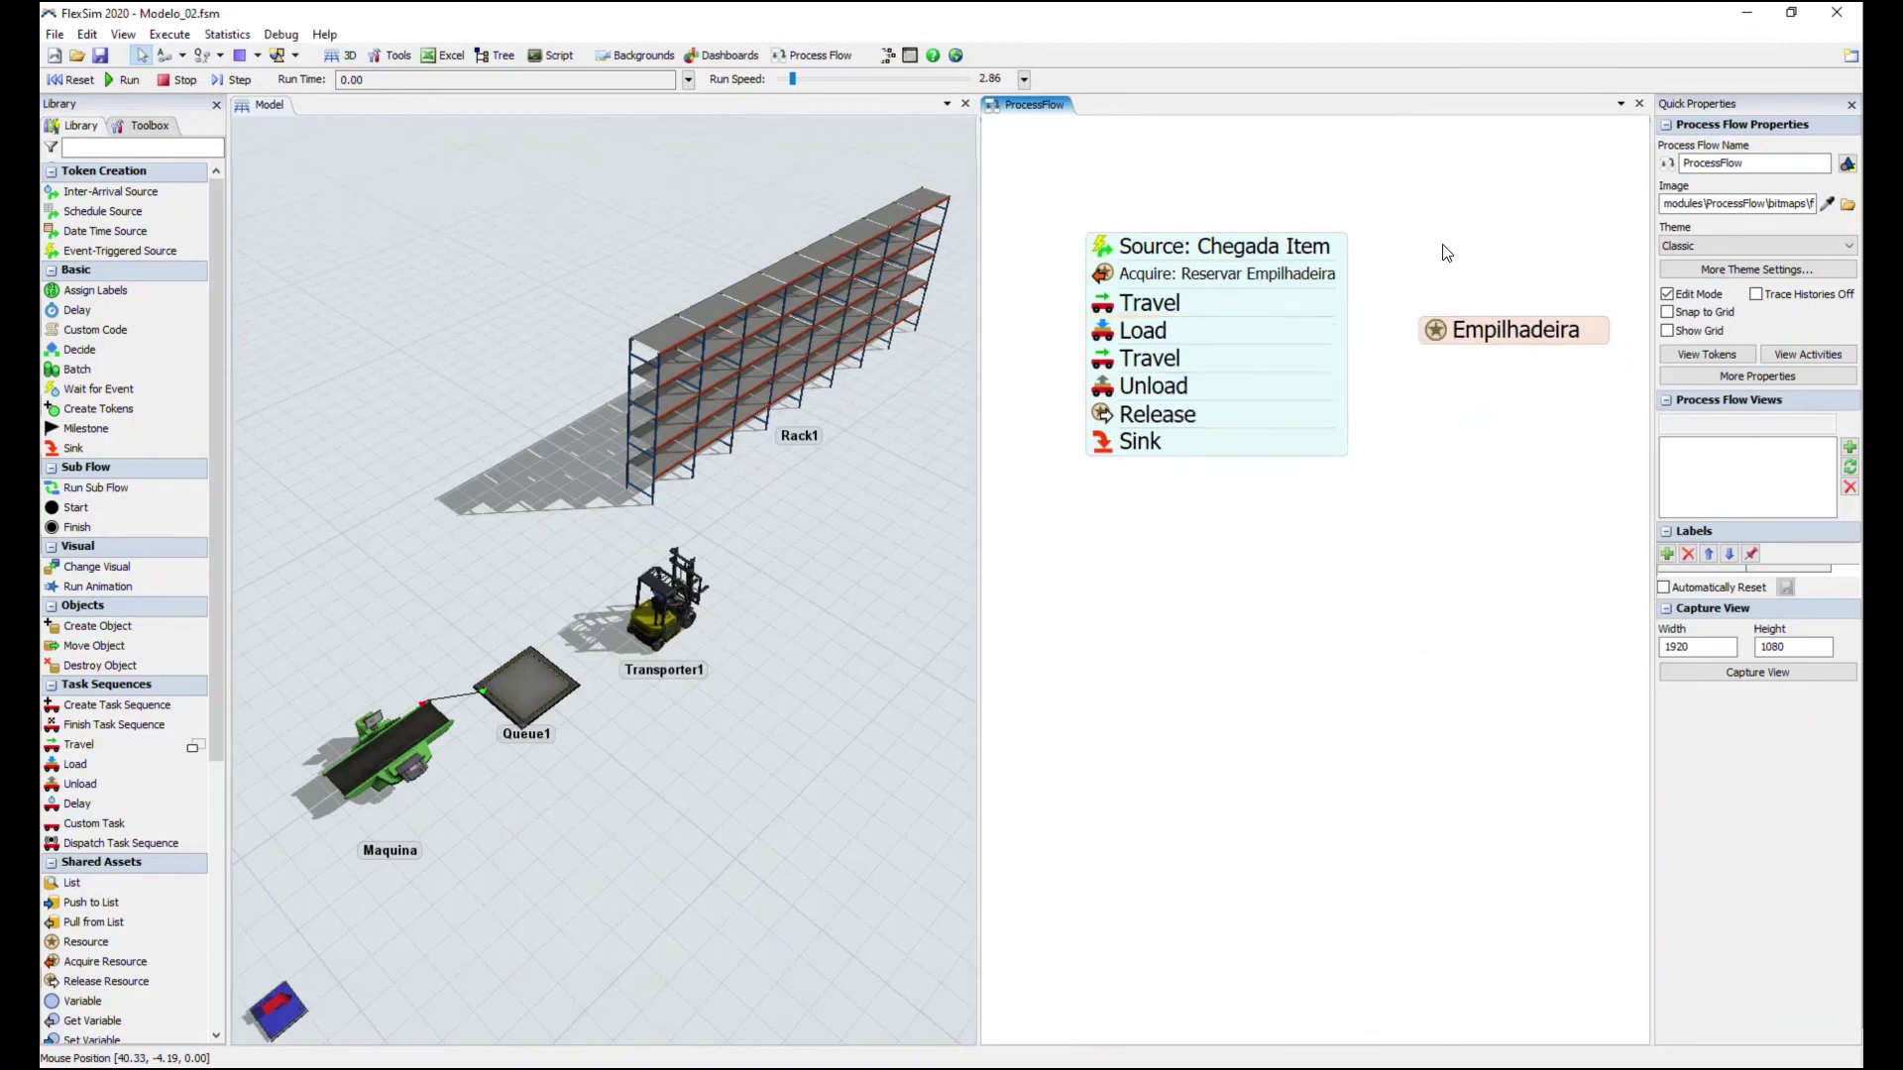
Compare the Acquire activity's Assign To Label setting with the first Travel activity's Executer / Task Sequence
click(1182, 280)
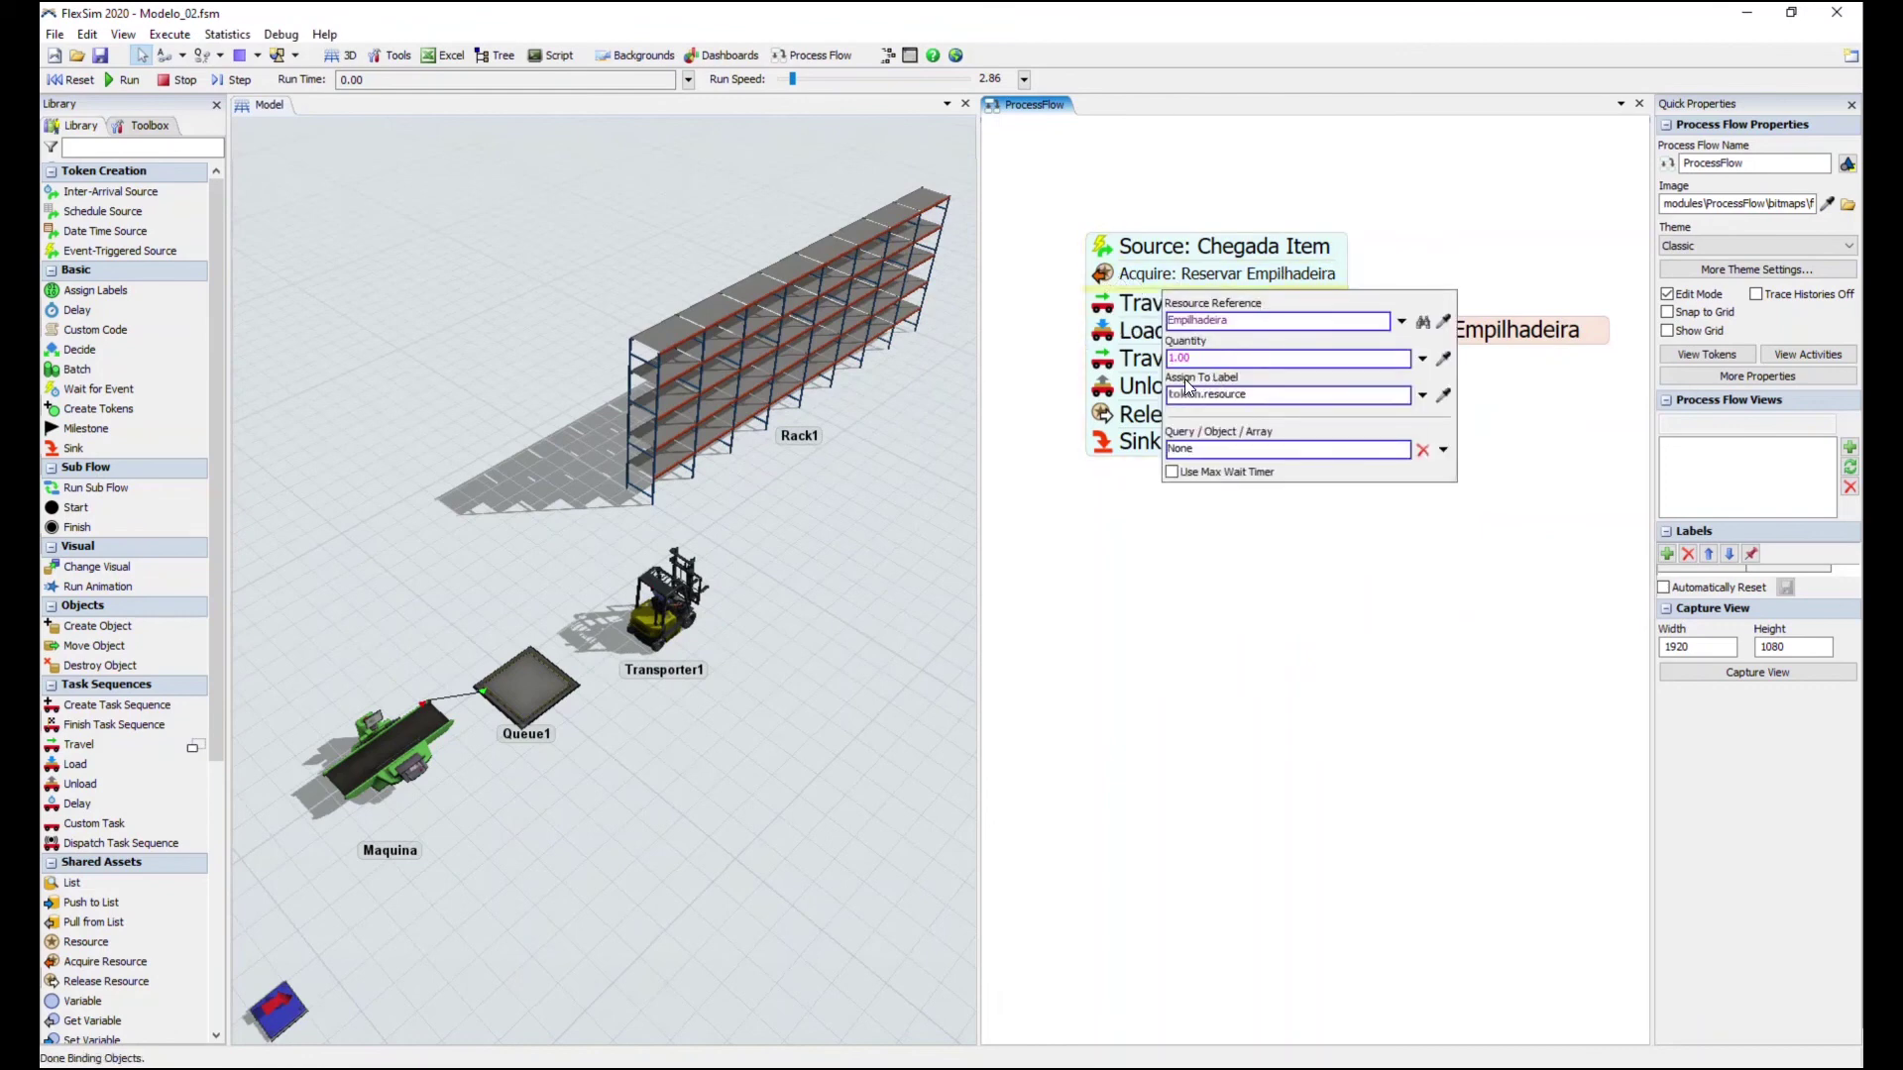
click(1263, 395)
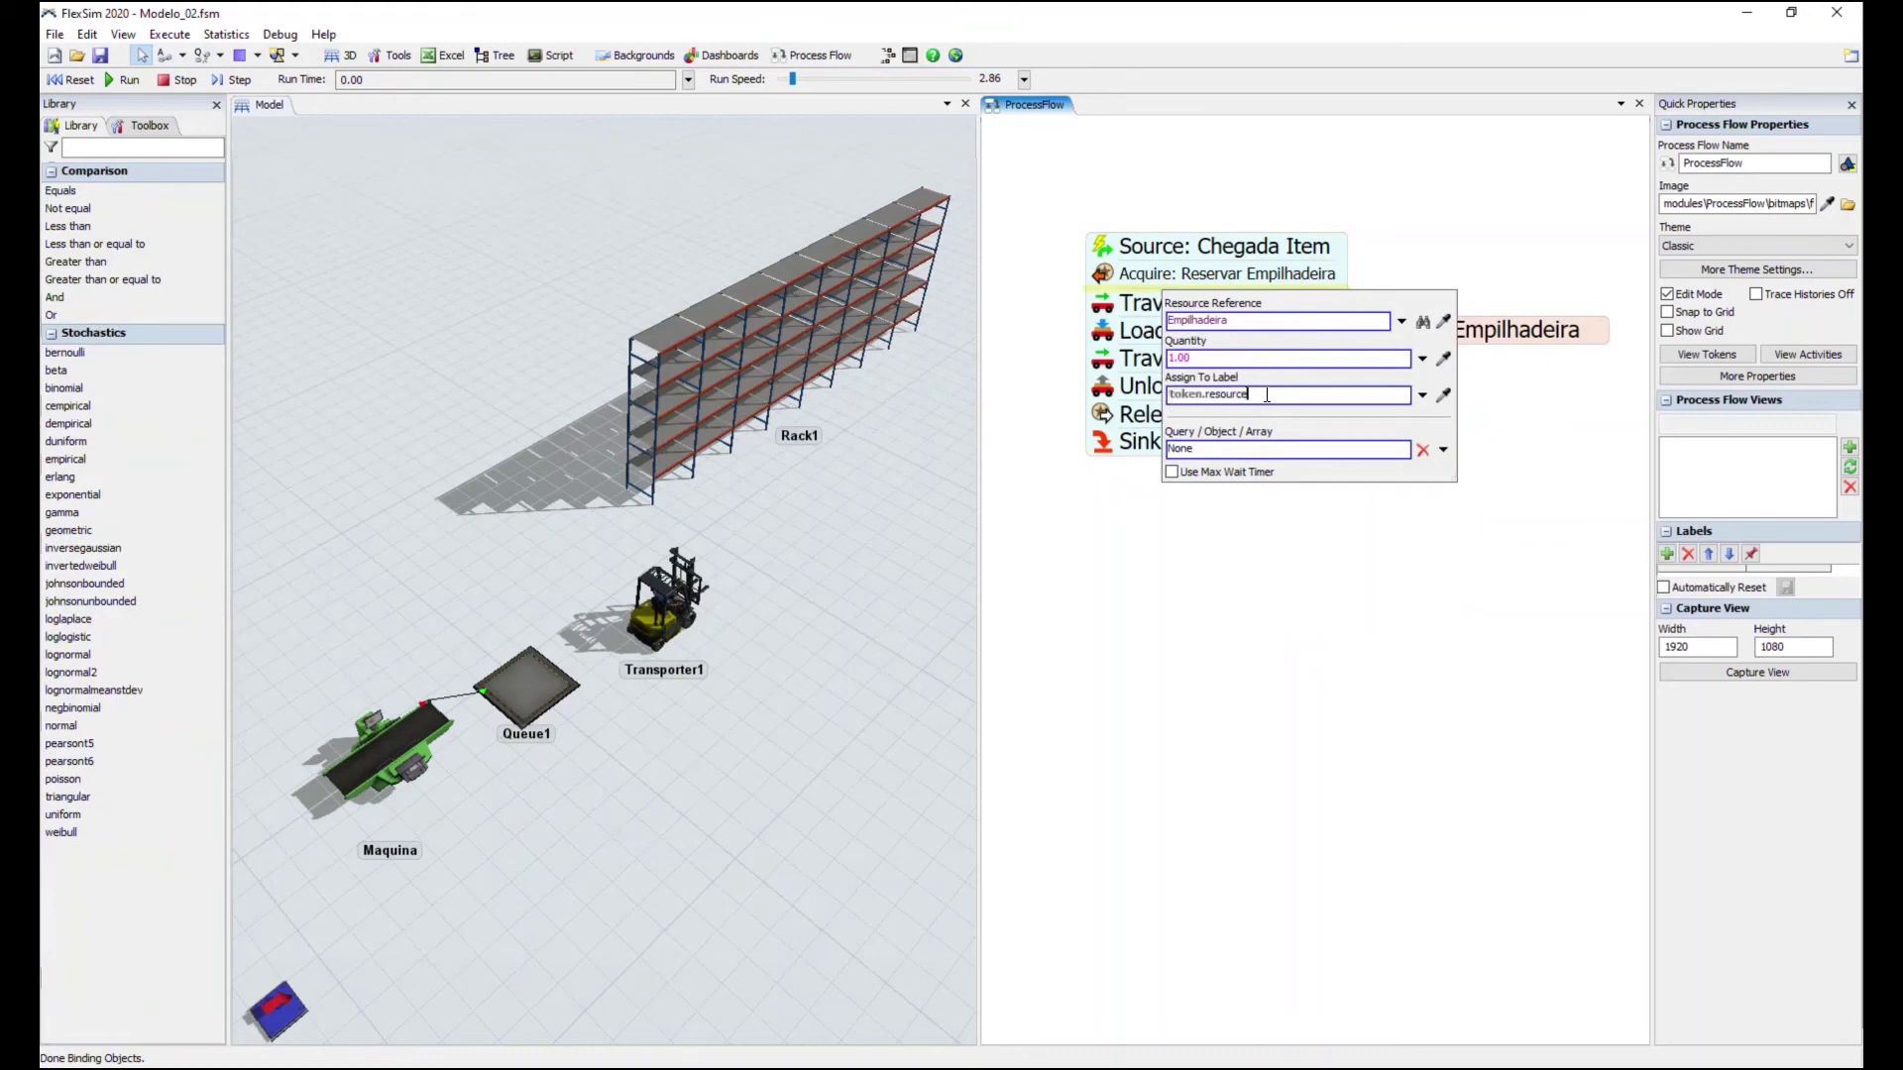
click(1349, 616)
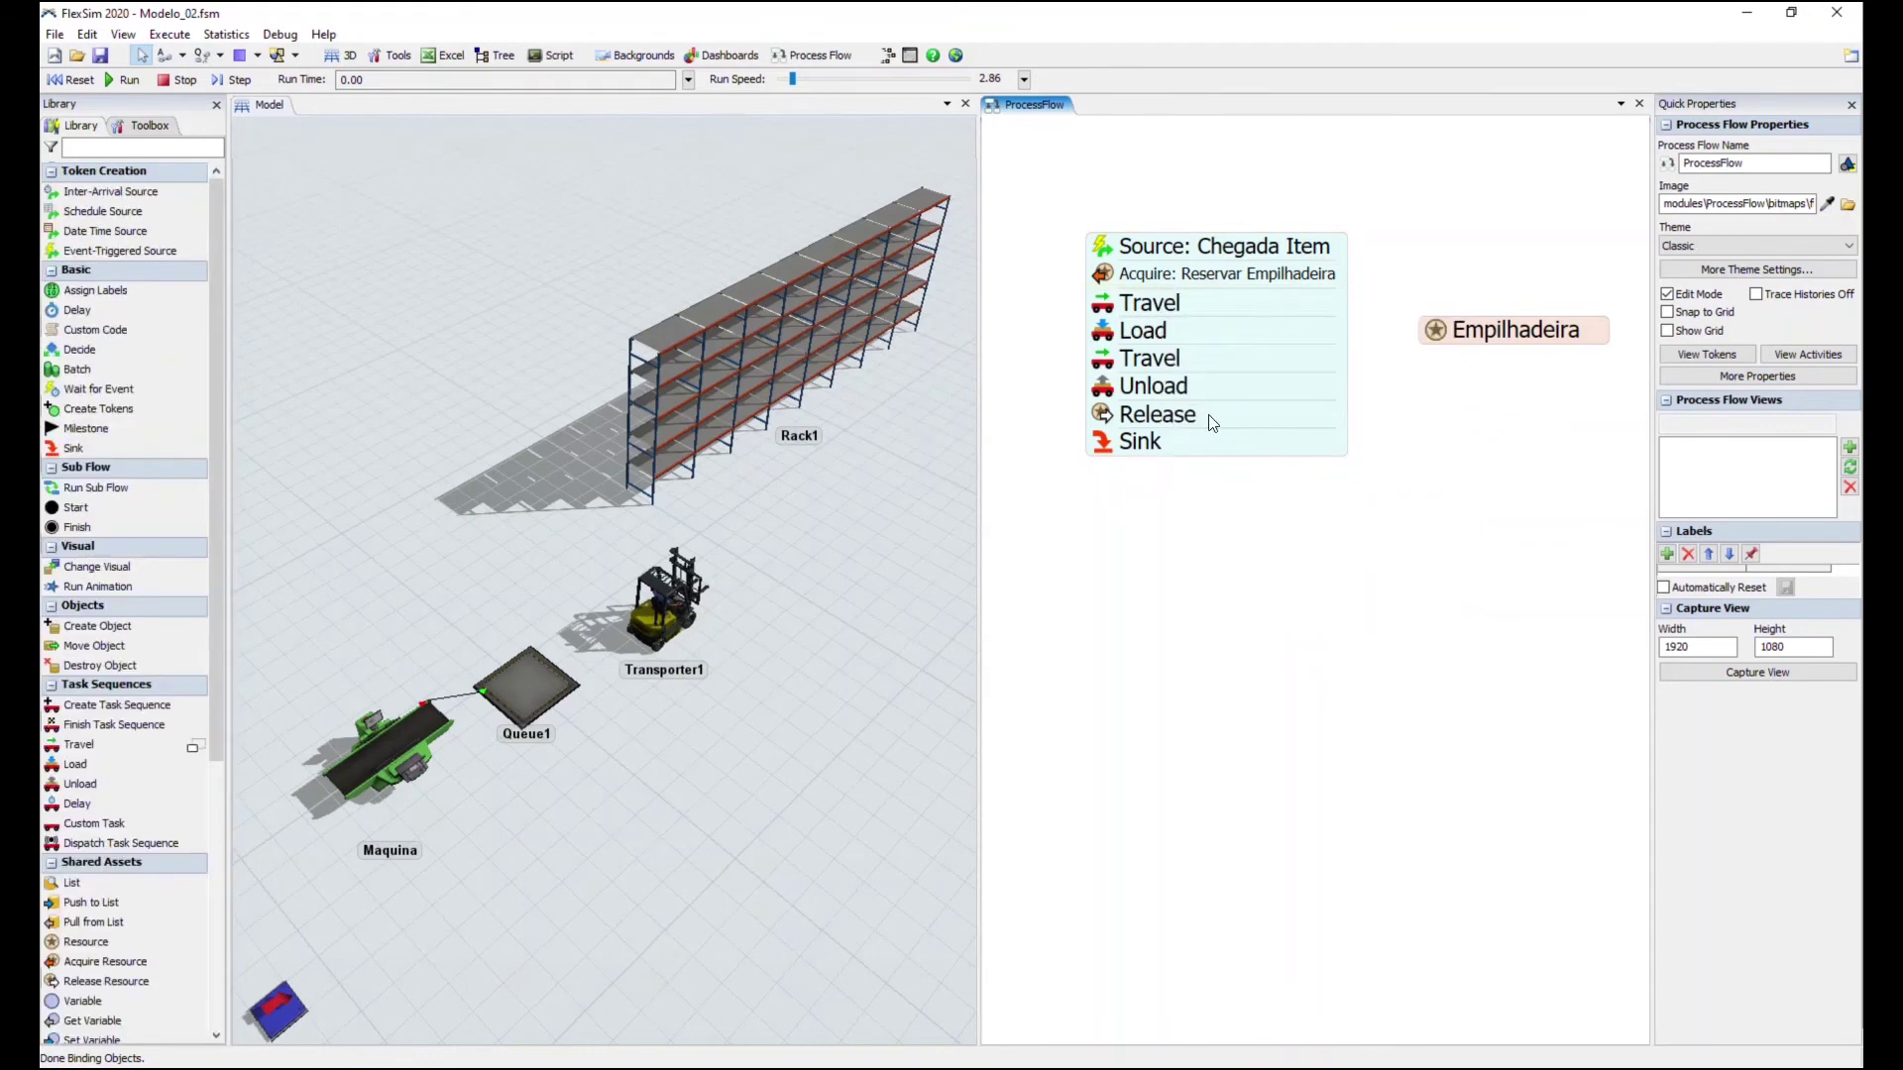
click(1145, 303)
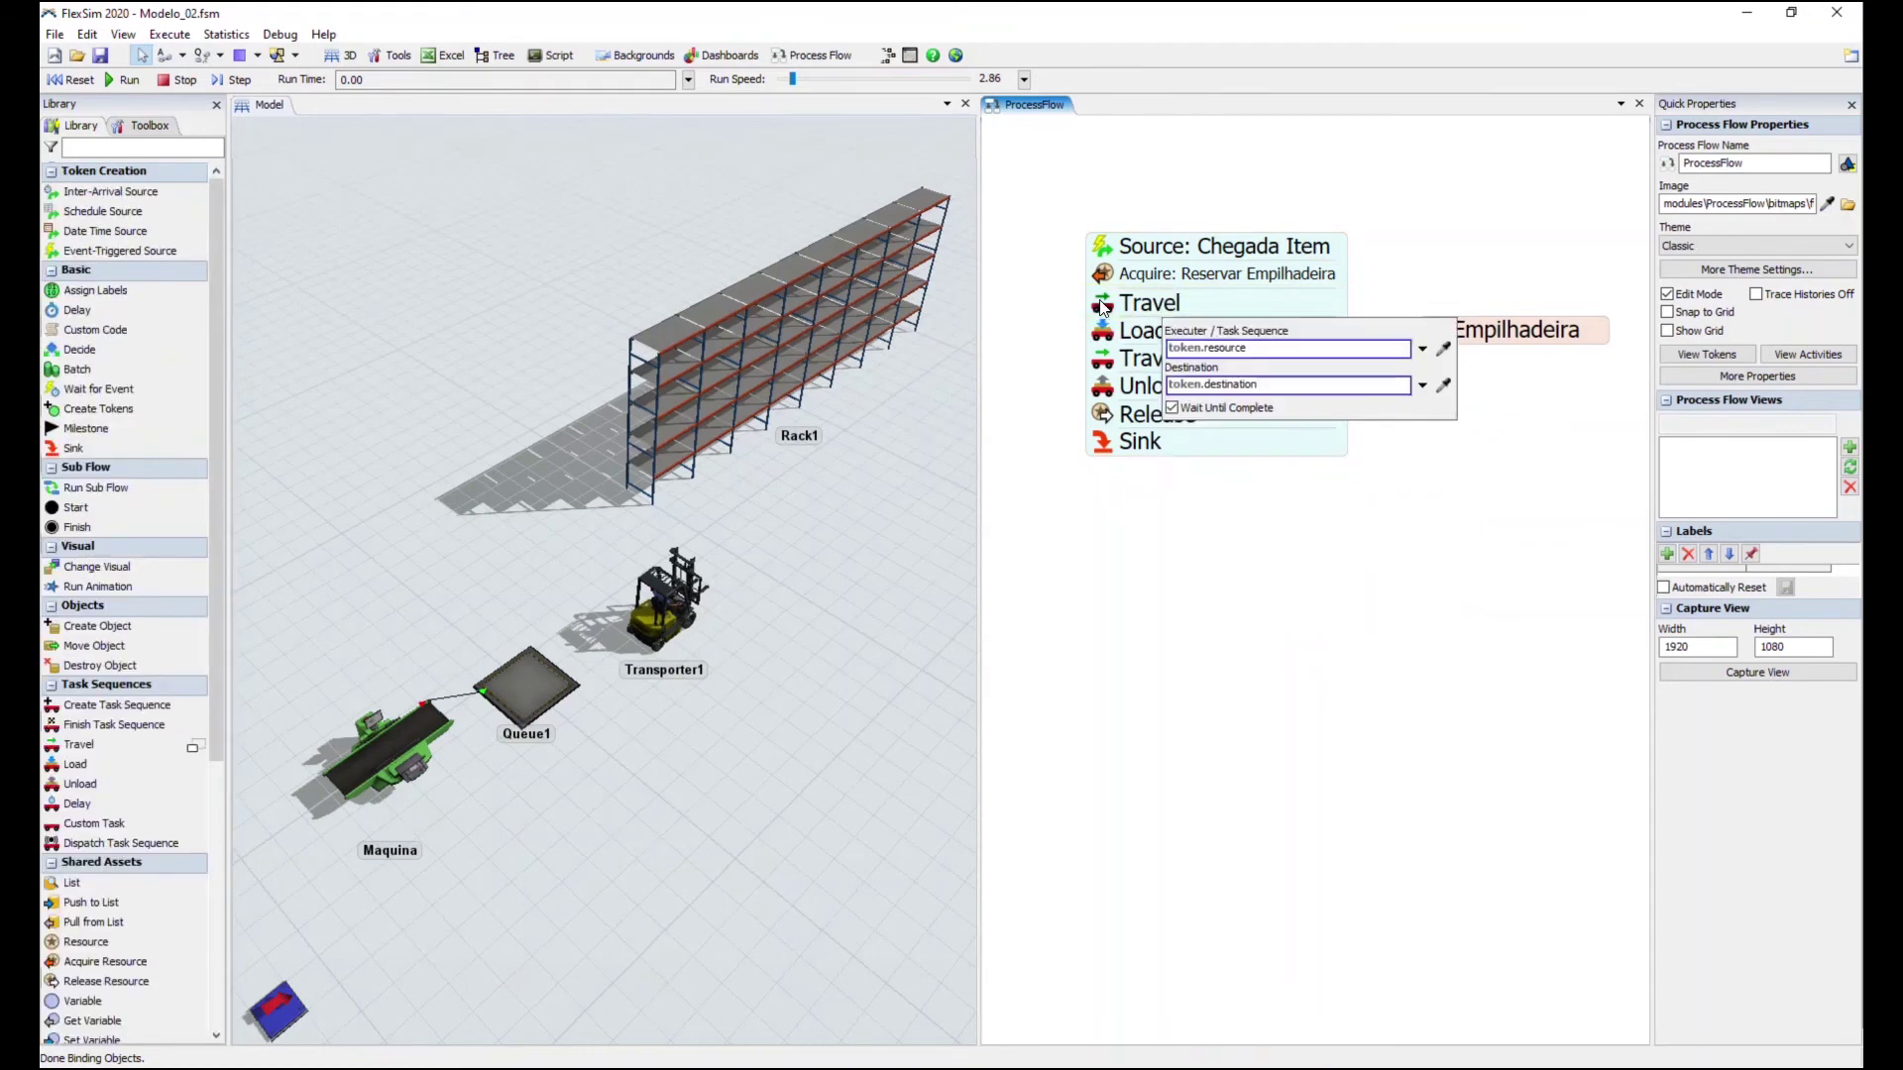
click(1203, 348)
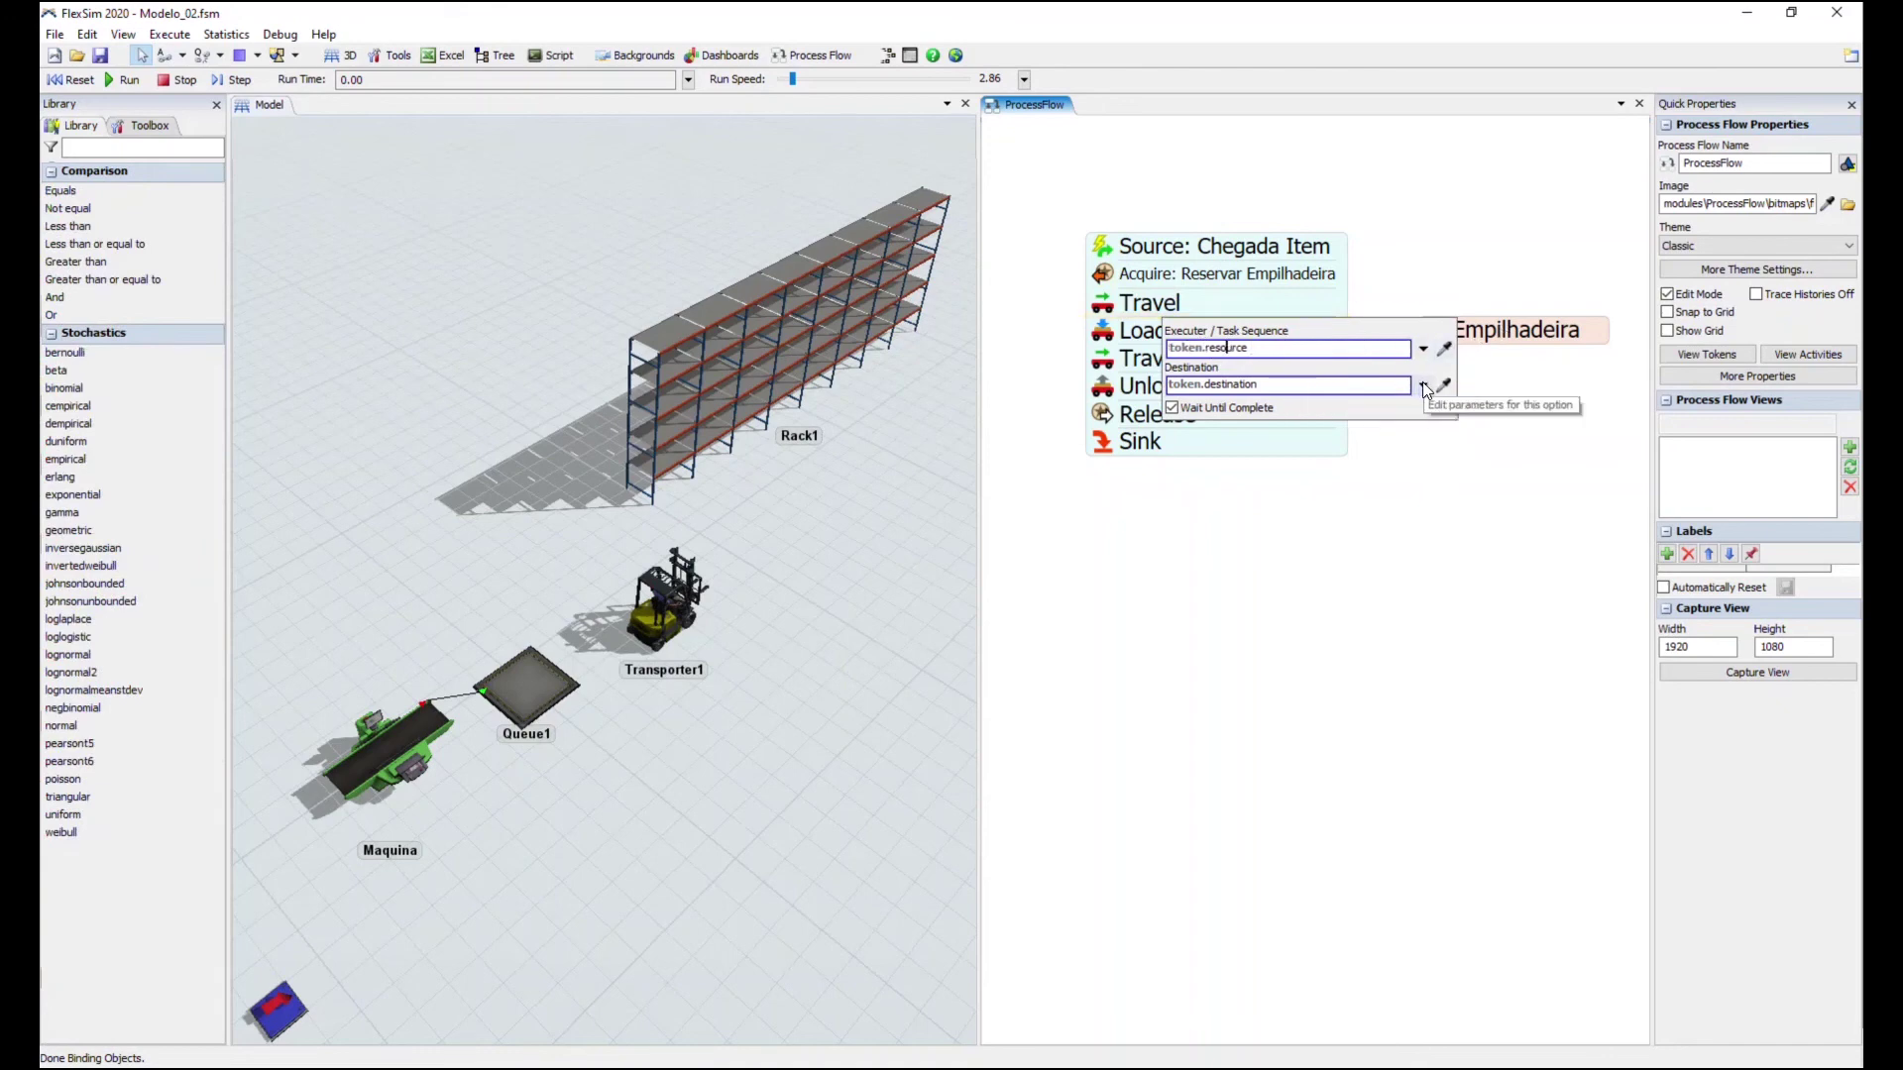
Set the first Travel activity's Destination to the token label item
click(1423, 387)
mouse_move(1353, 428)
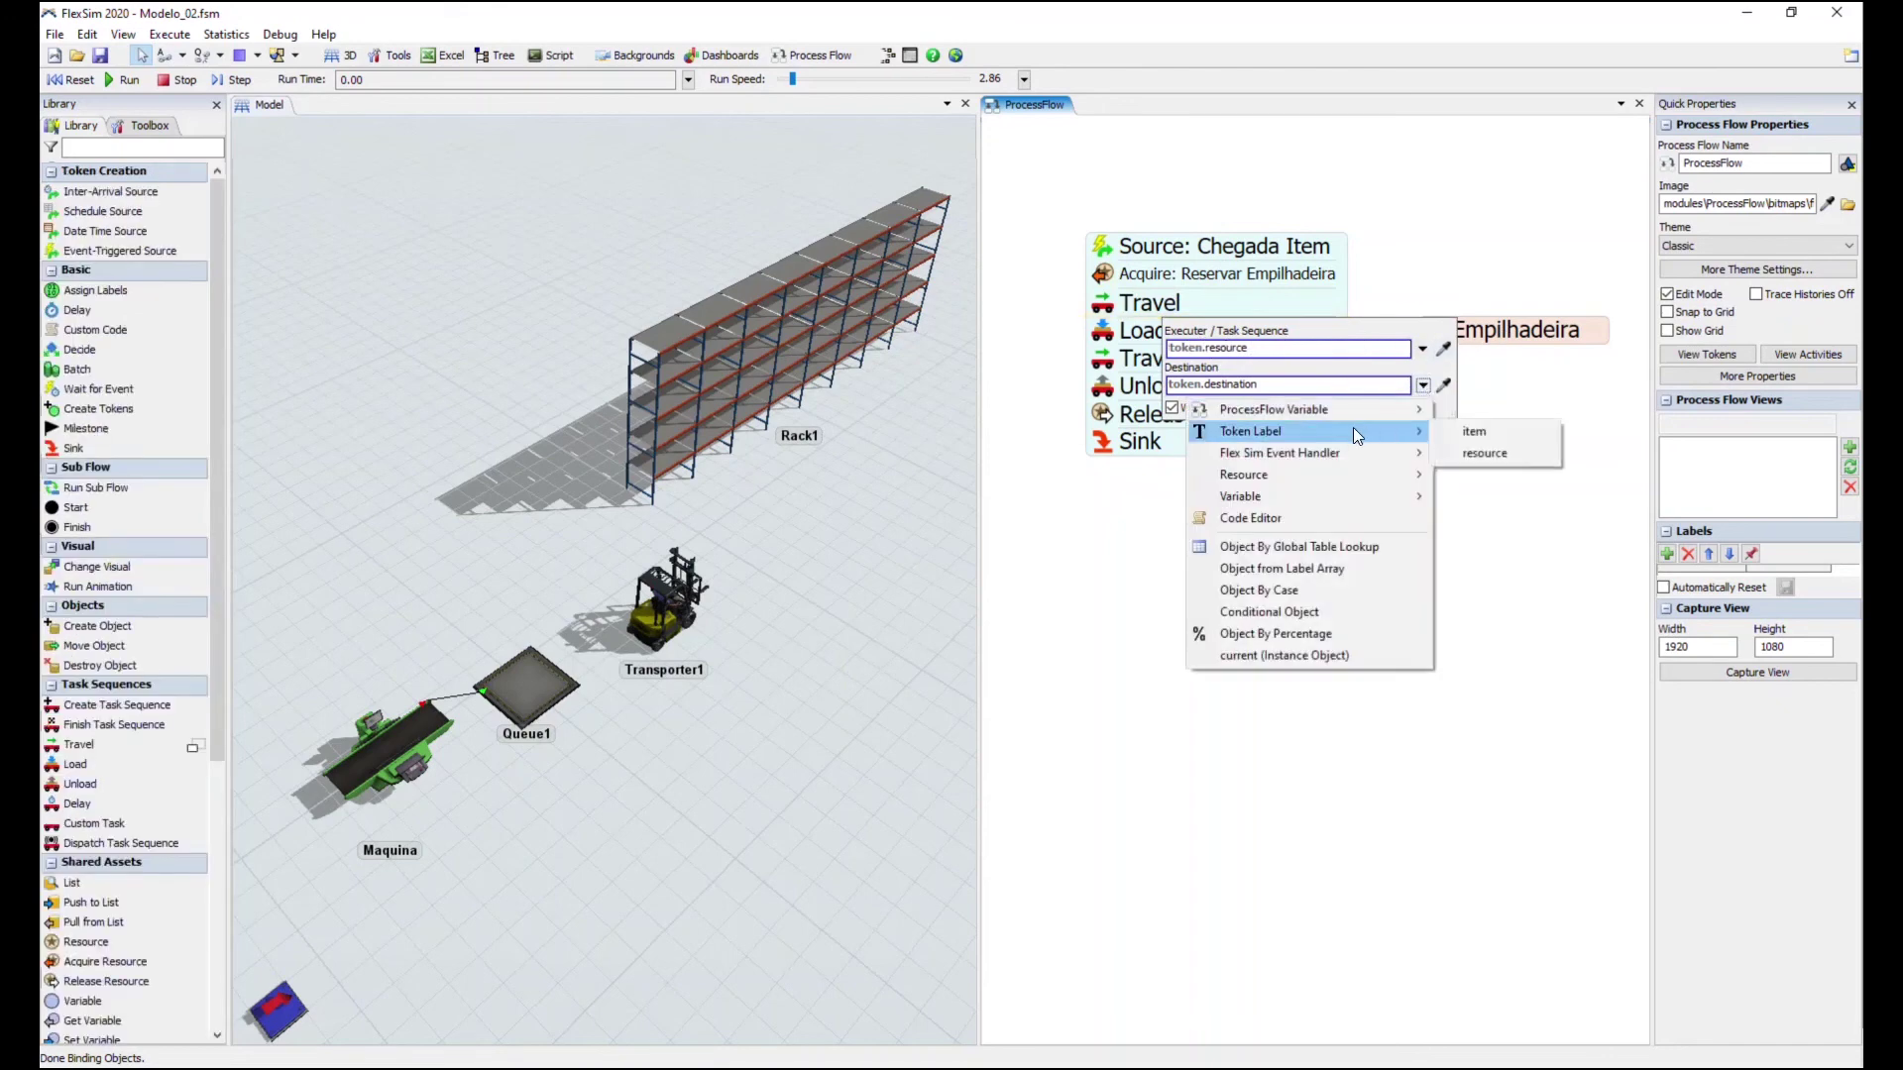
click(1479, 431)
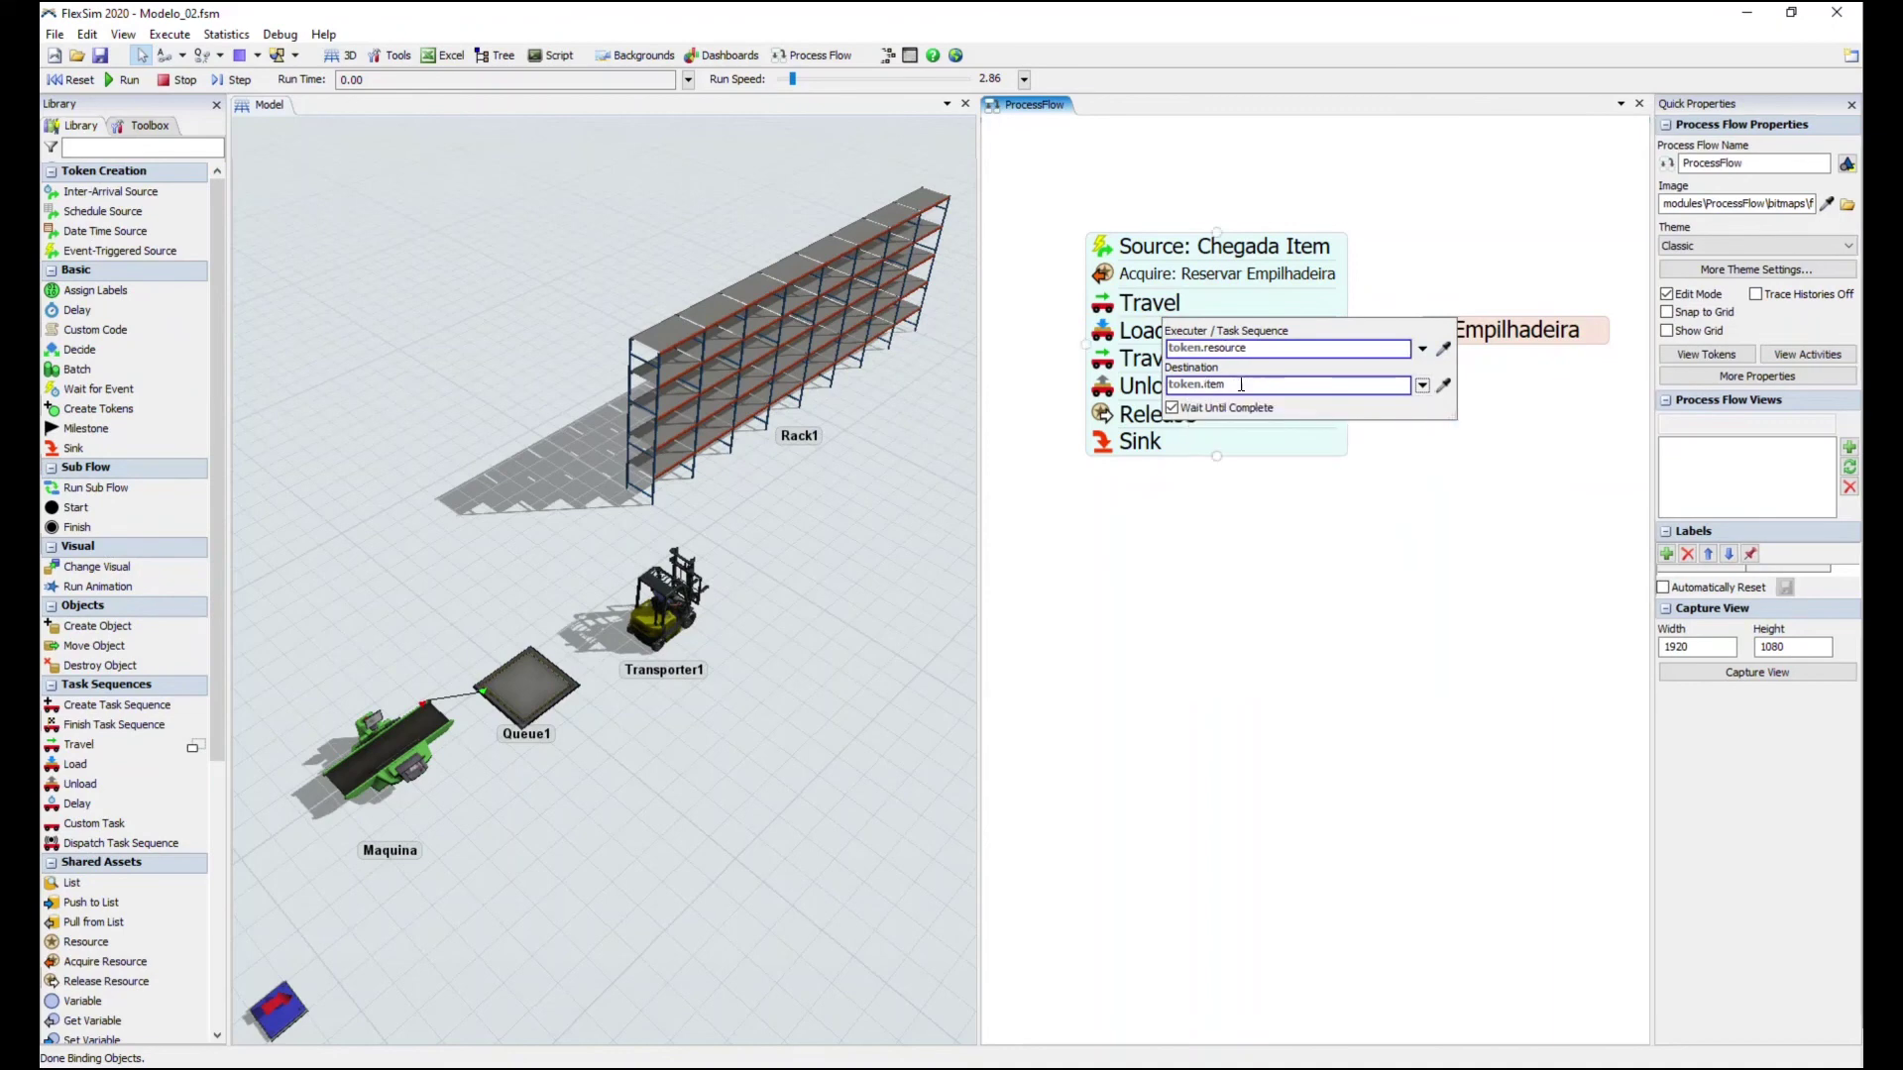
click(1367, 552)
Set the Load activity's Executer / Task Sequence to the token label resource
click(1109, 331)
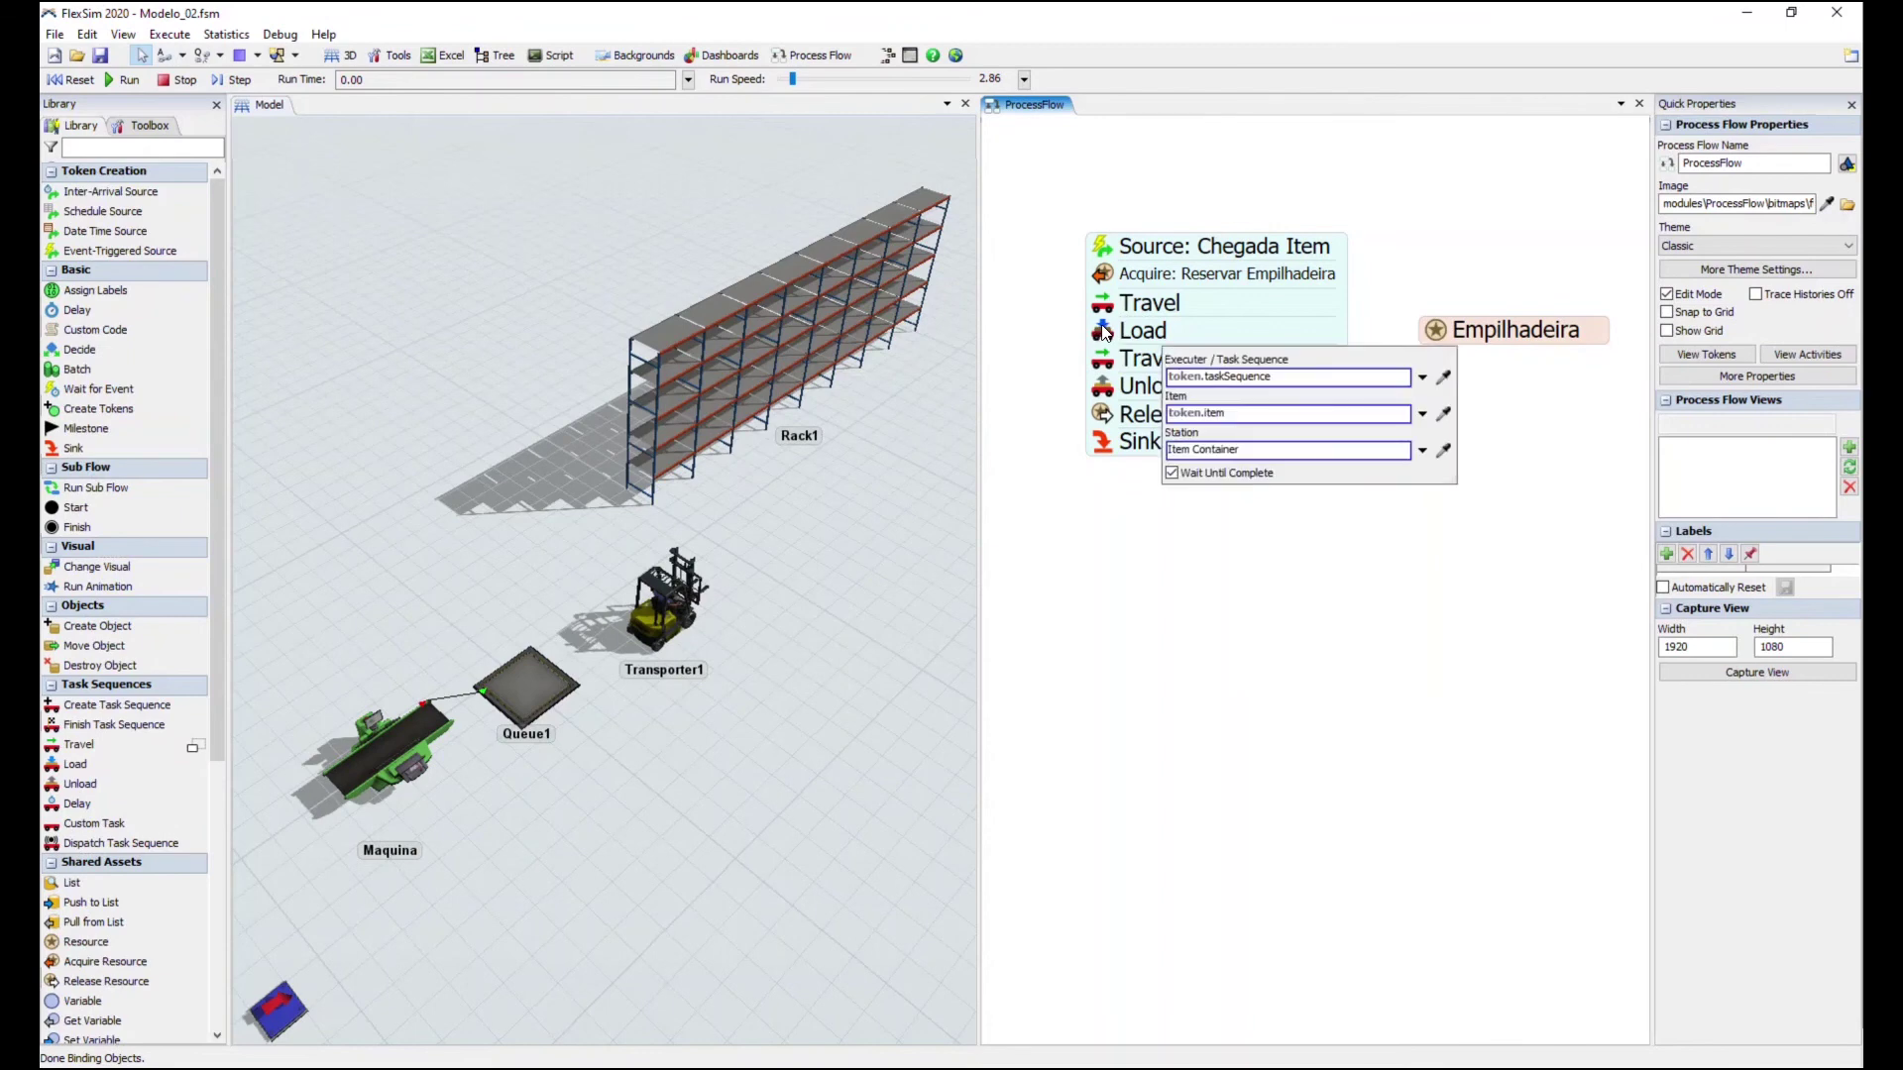
click(1423, 377)
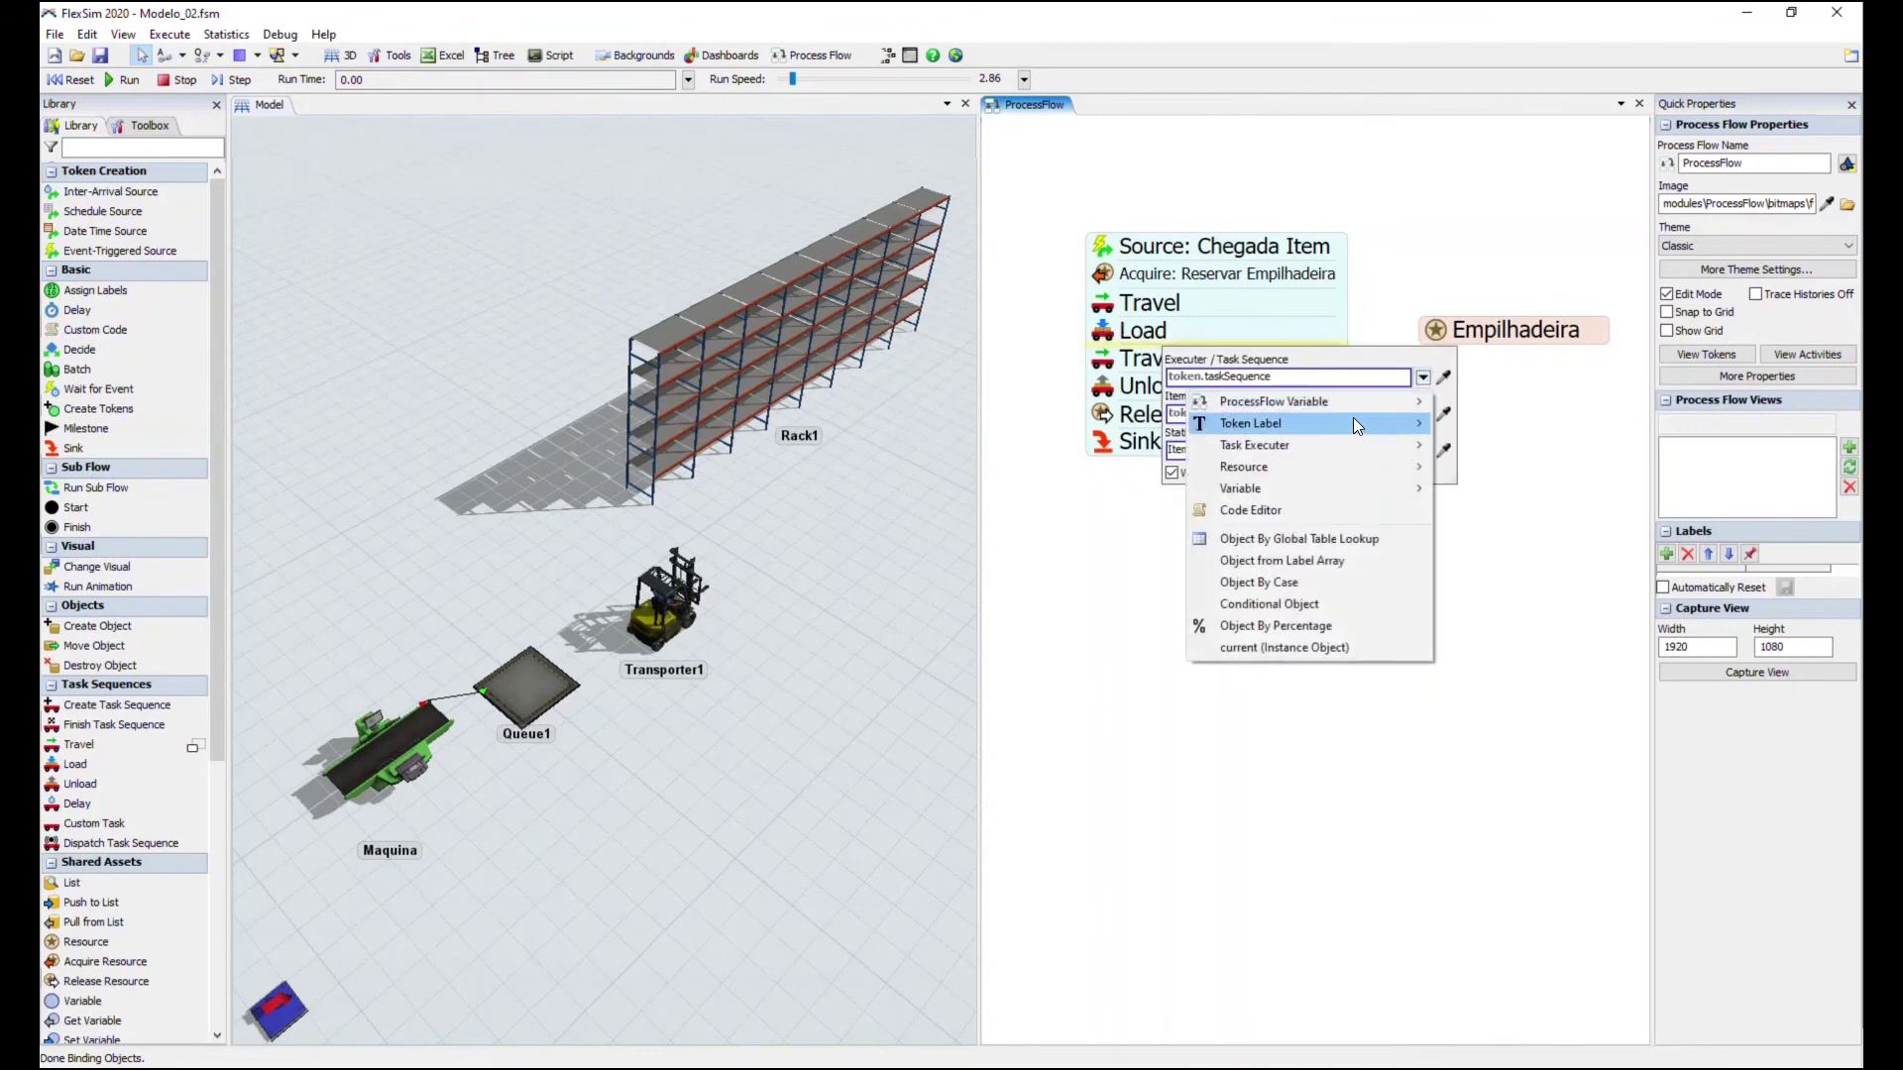
mouse_move(1350, 421)
click(1505, 445)
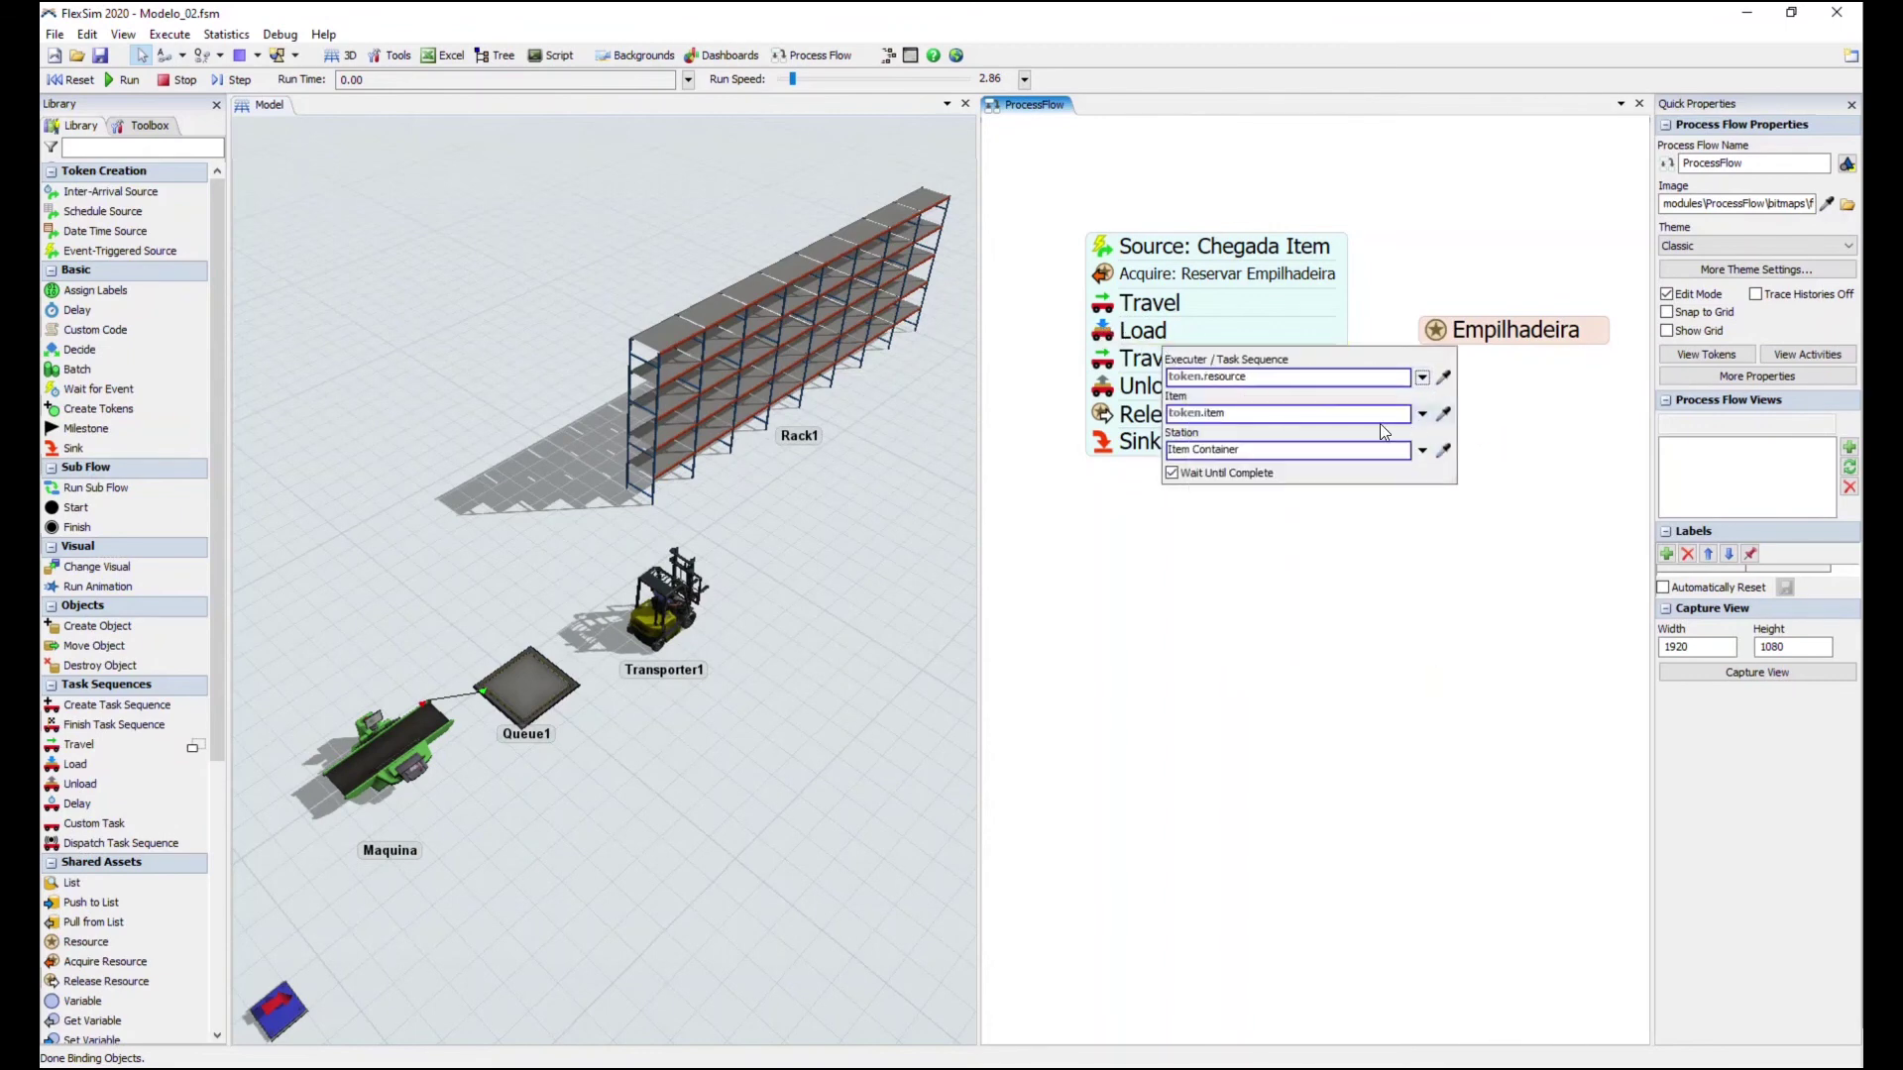
click(1251, 555)
Set the second Travel activity's Executer / Task Sequence to the token label resource and its Destination to Rack1
click(1101, 364)
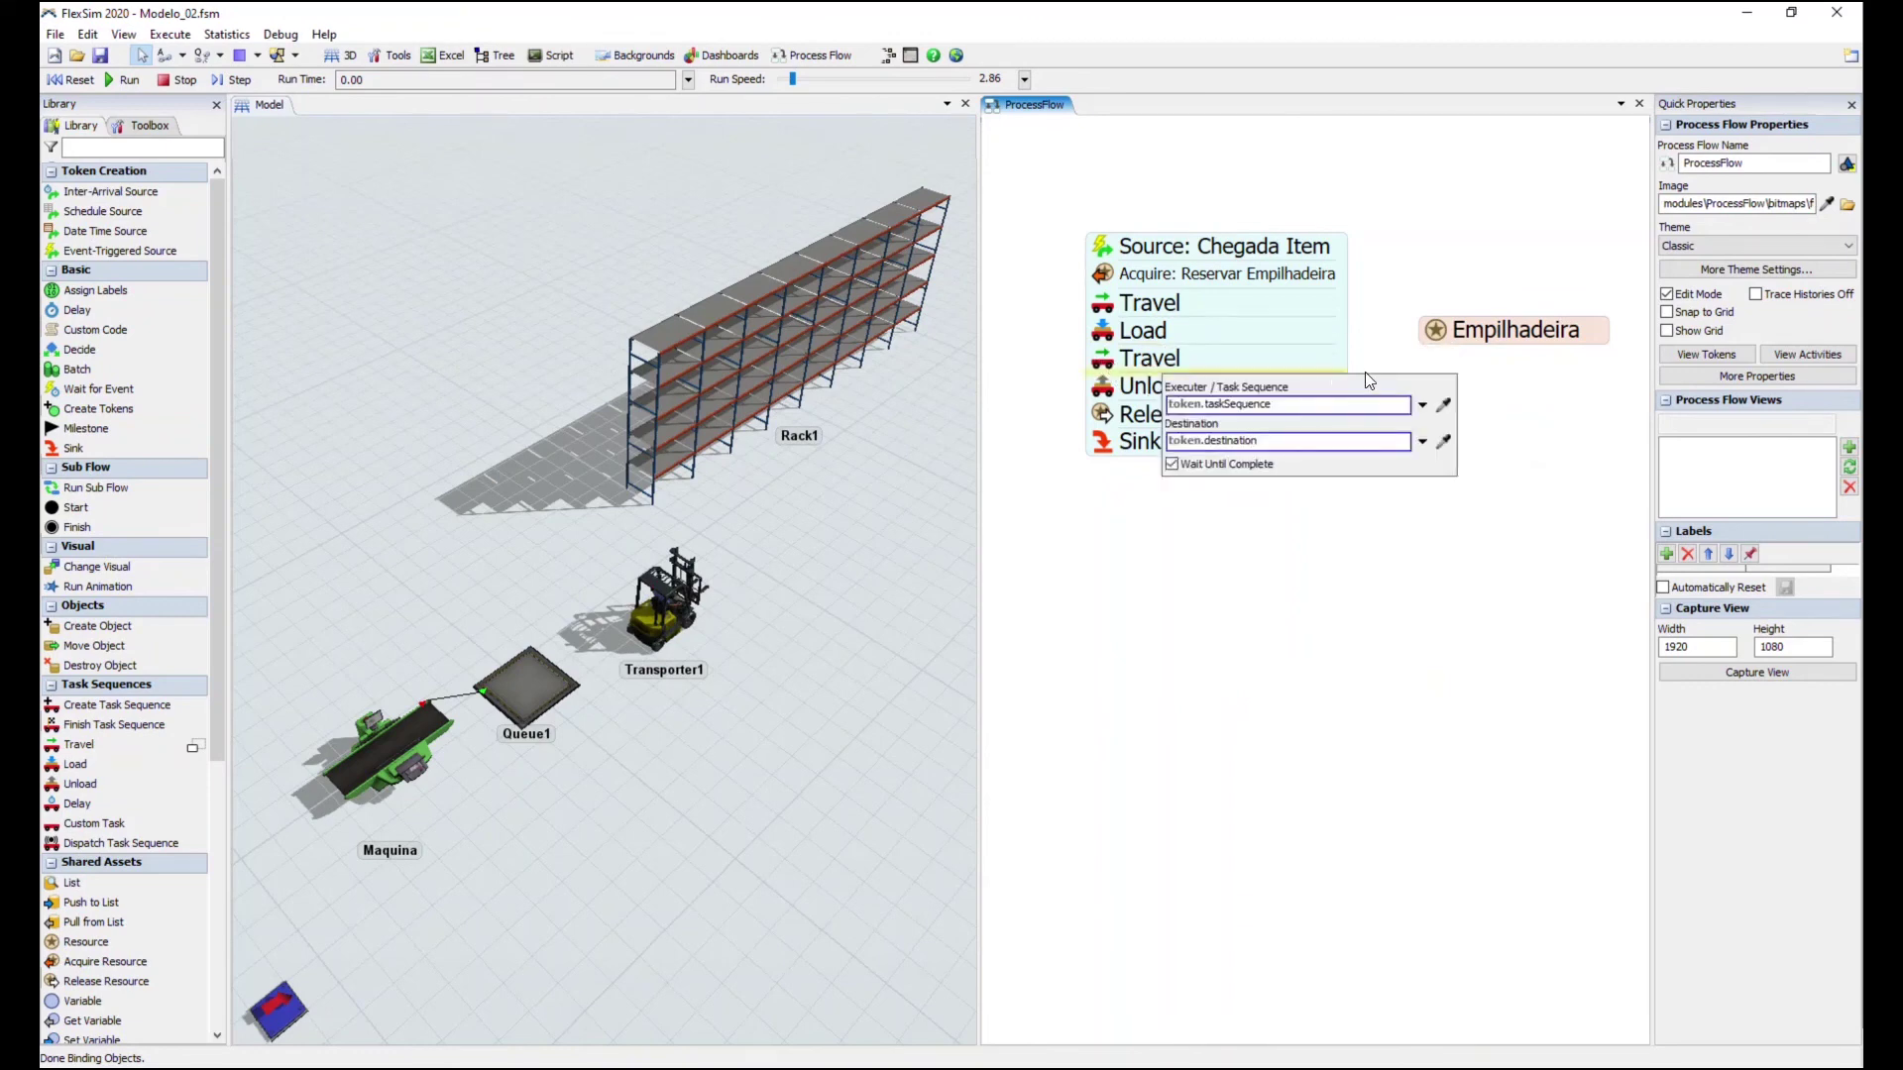
click(1423, 404)
mouse_move(1370, 448)
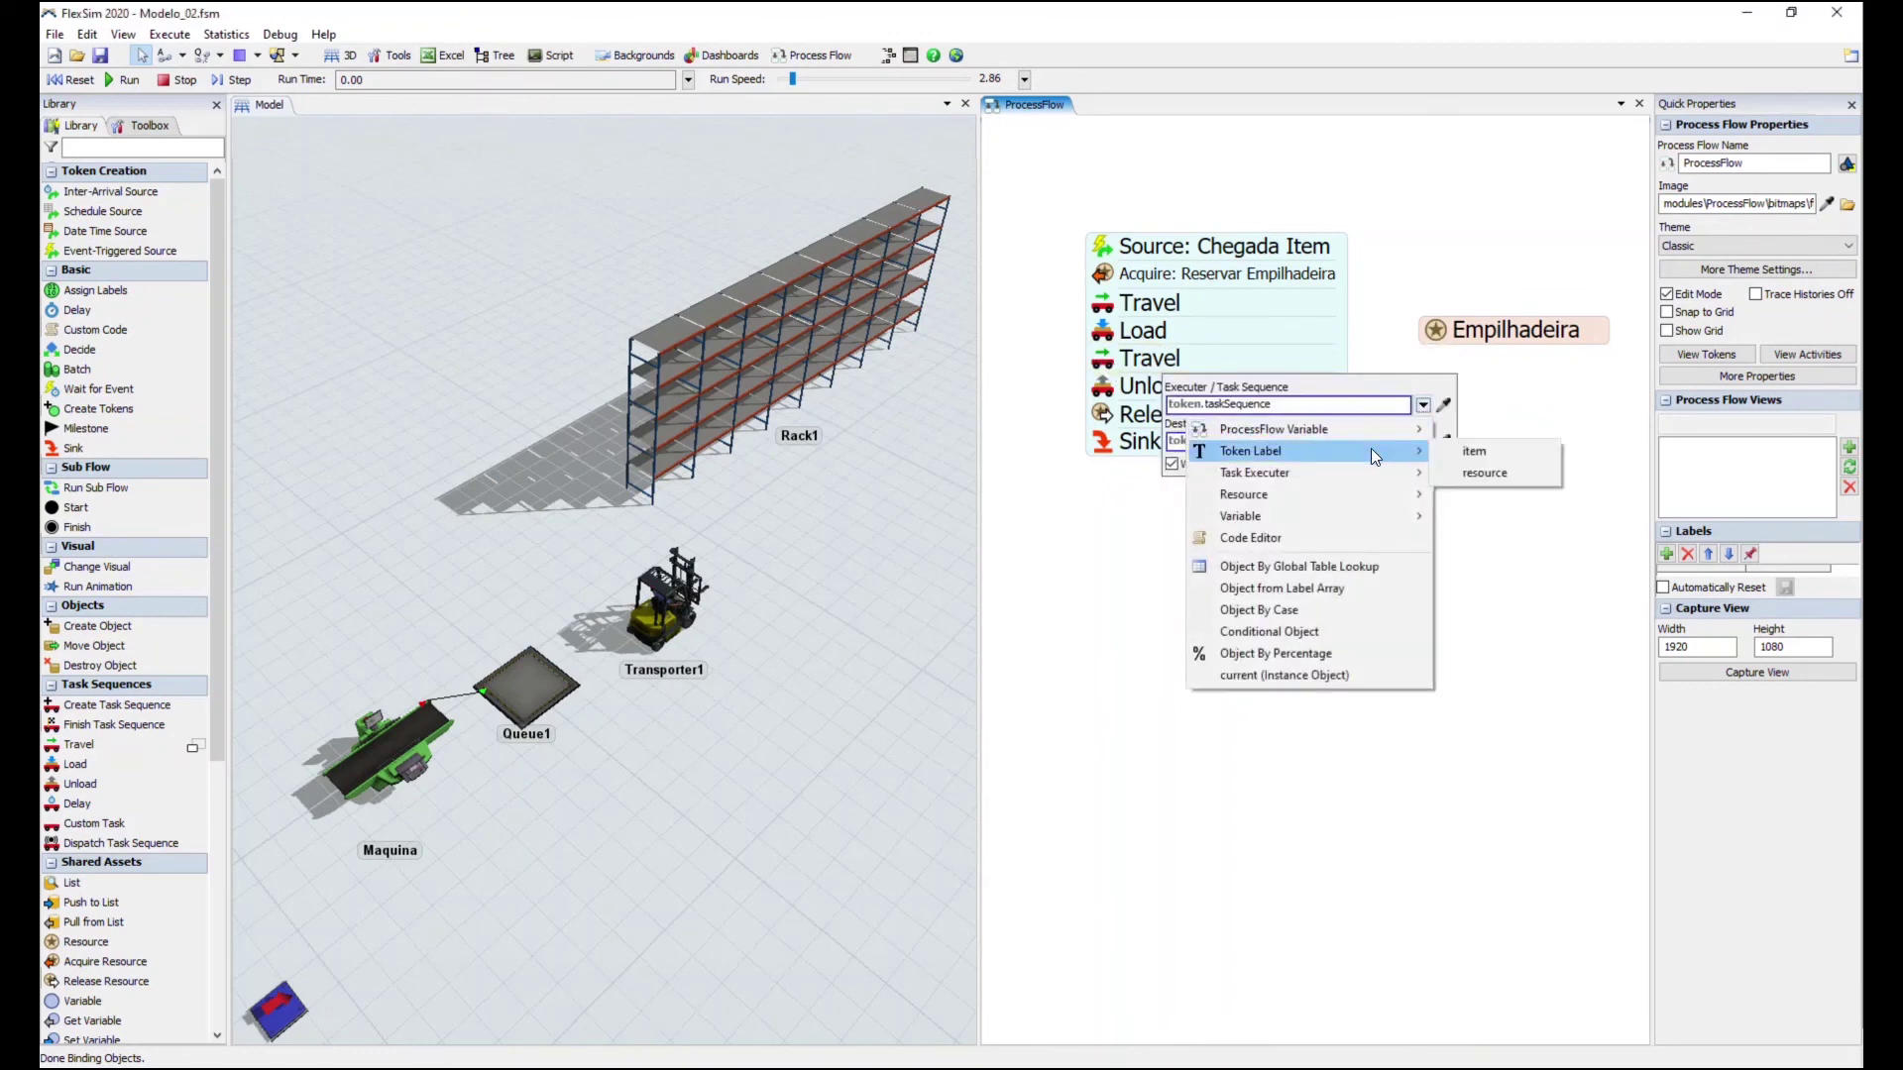
click(1502, 473)
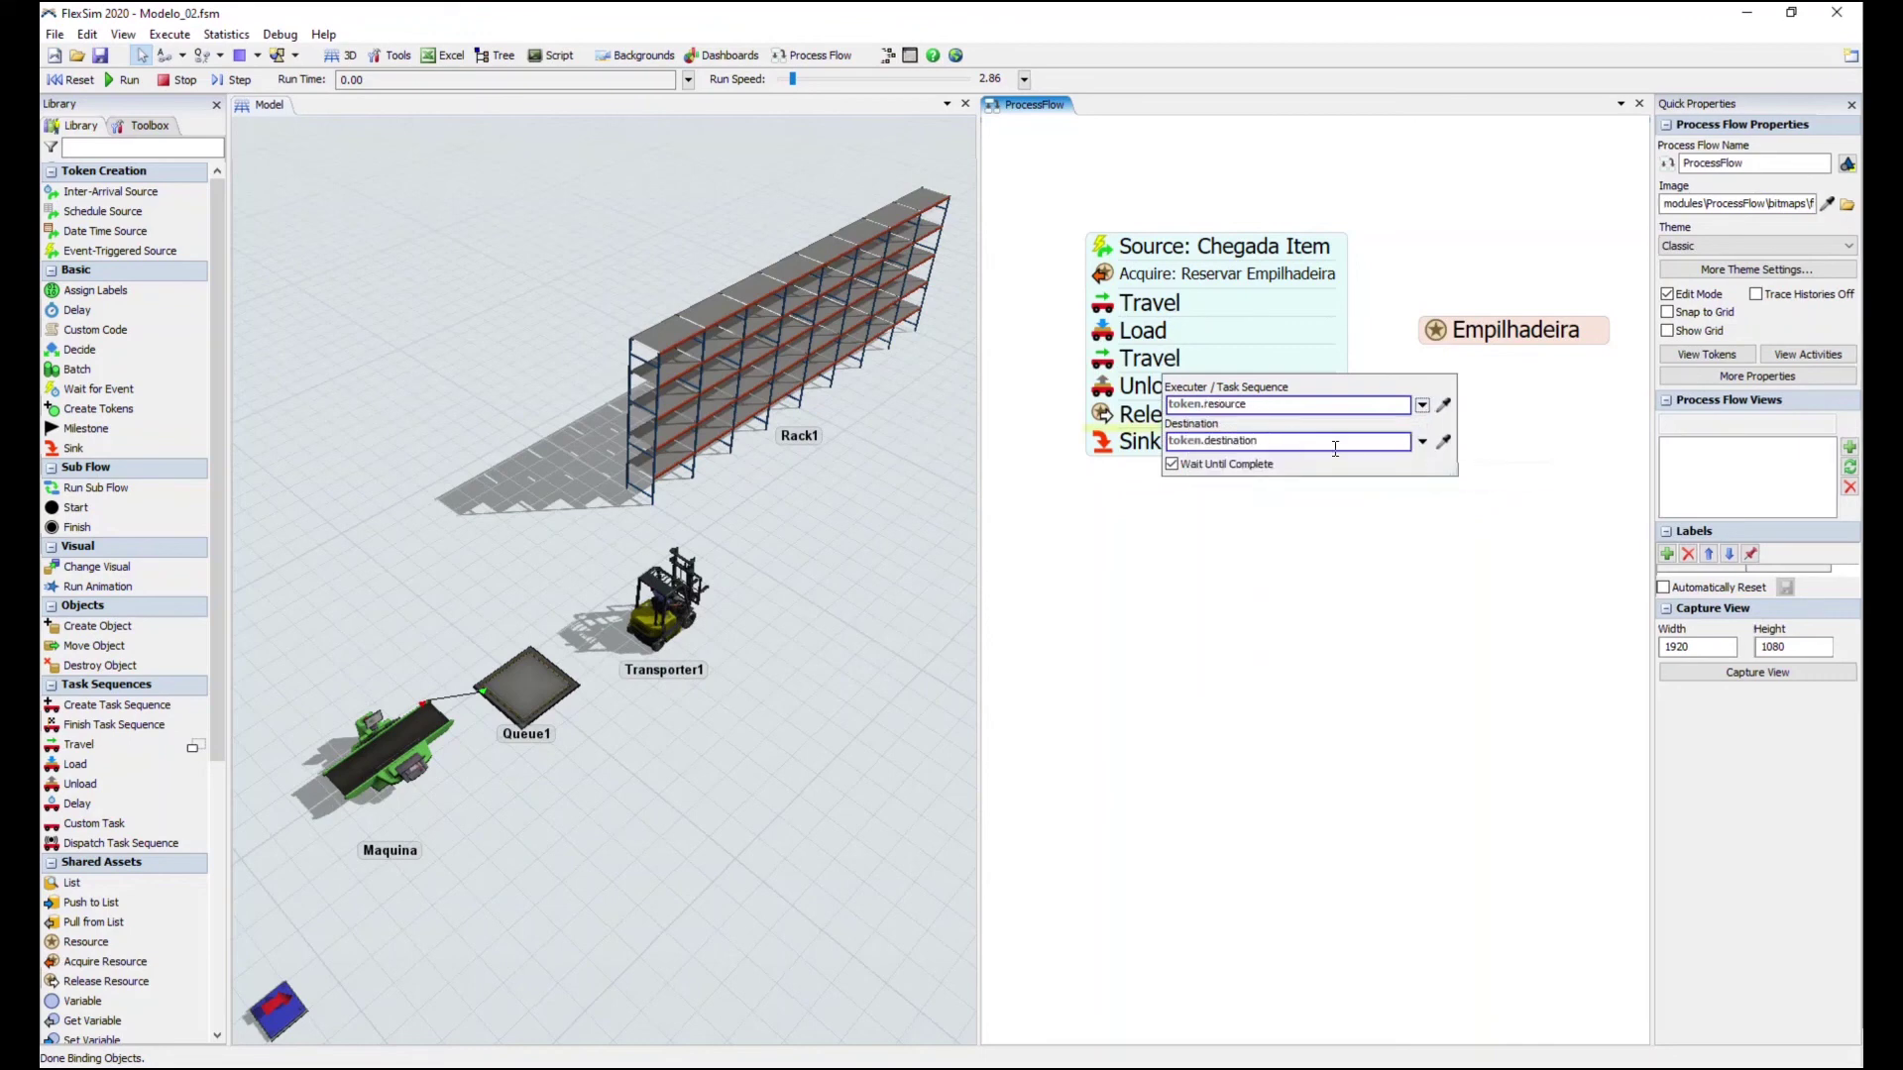
click(1443, 441)
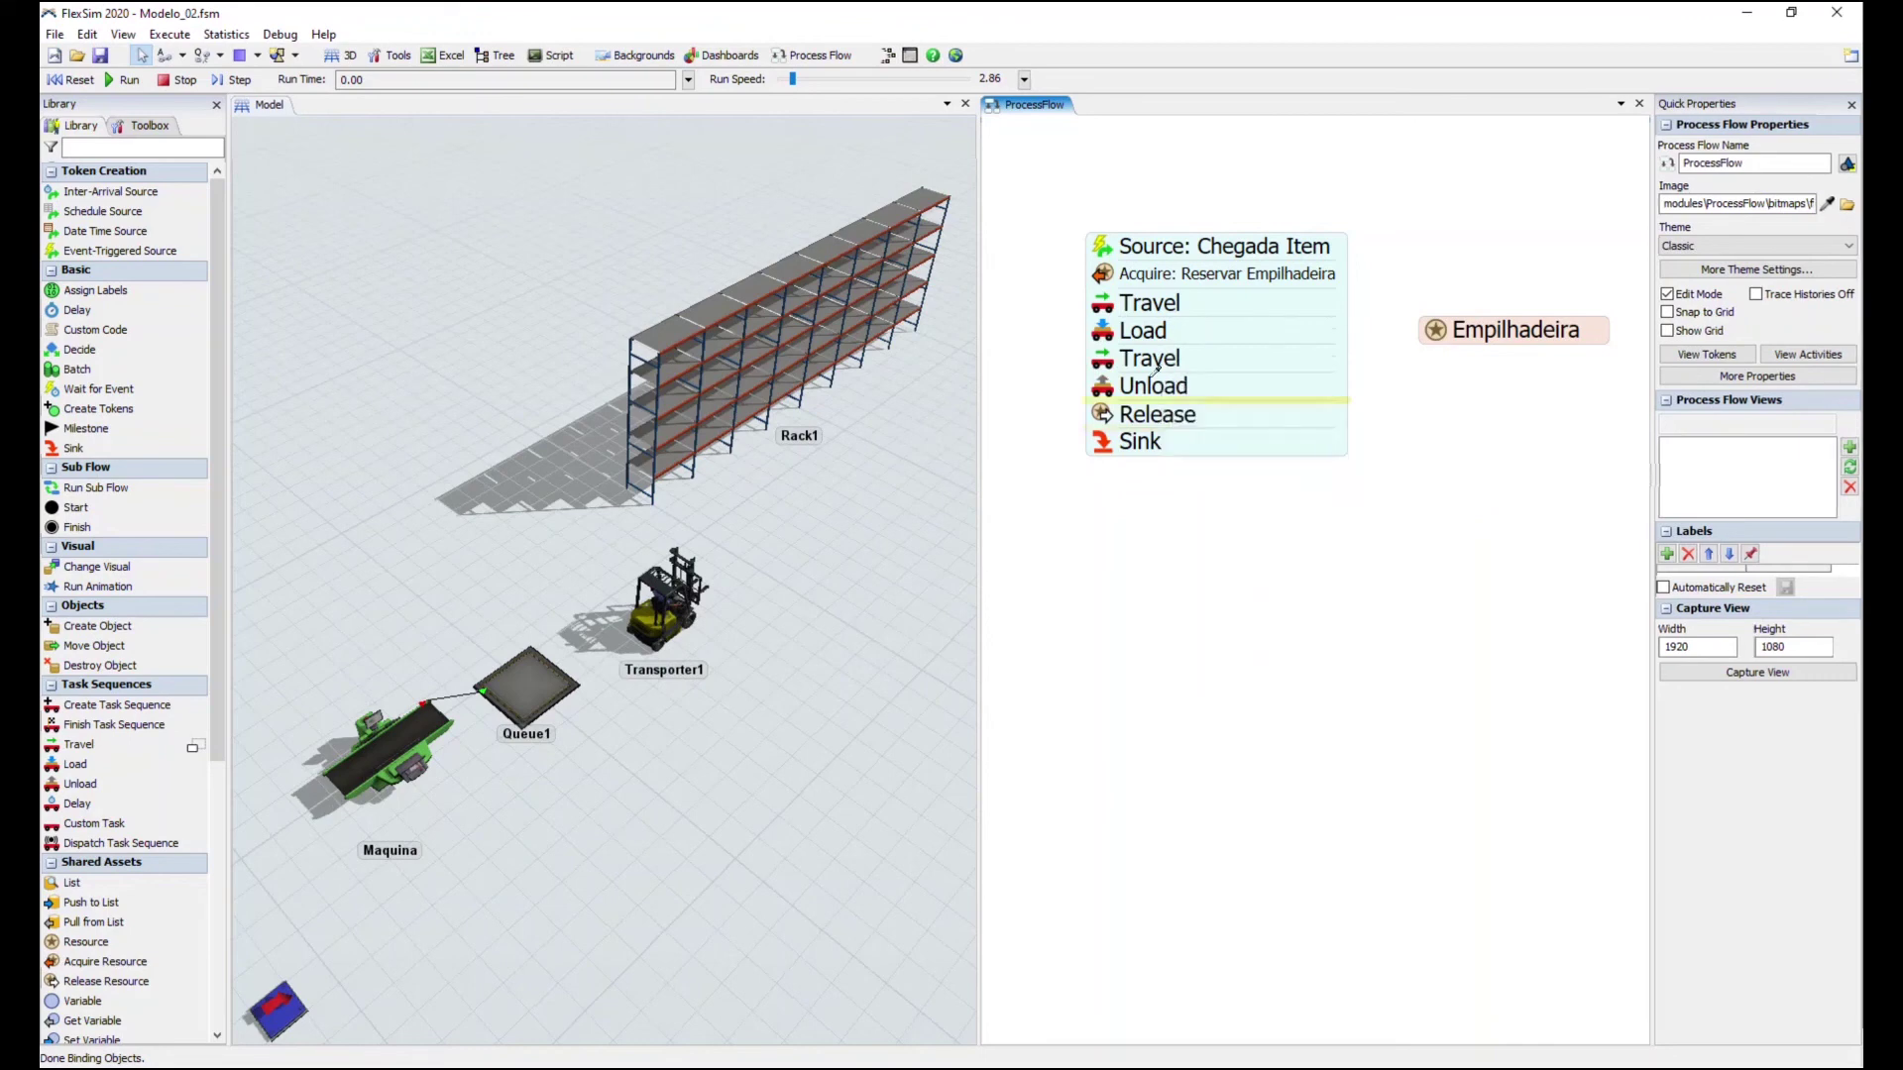
click(800, 363)
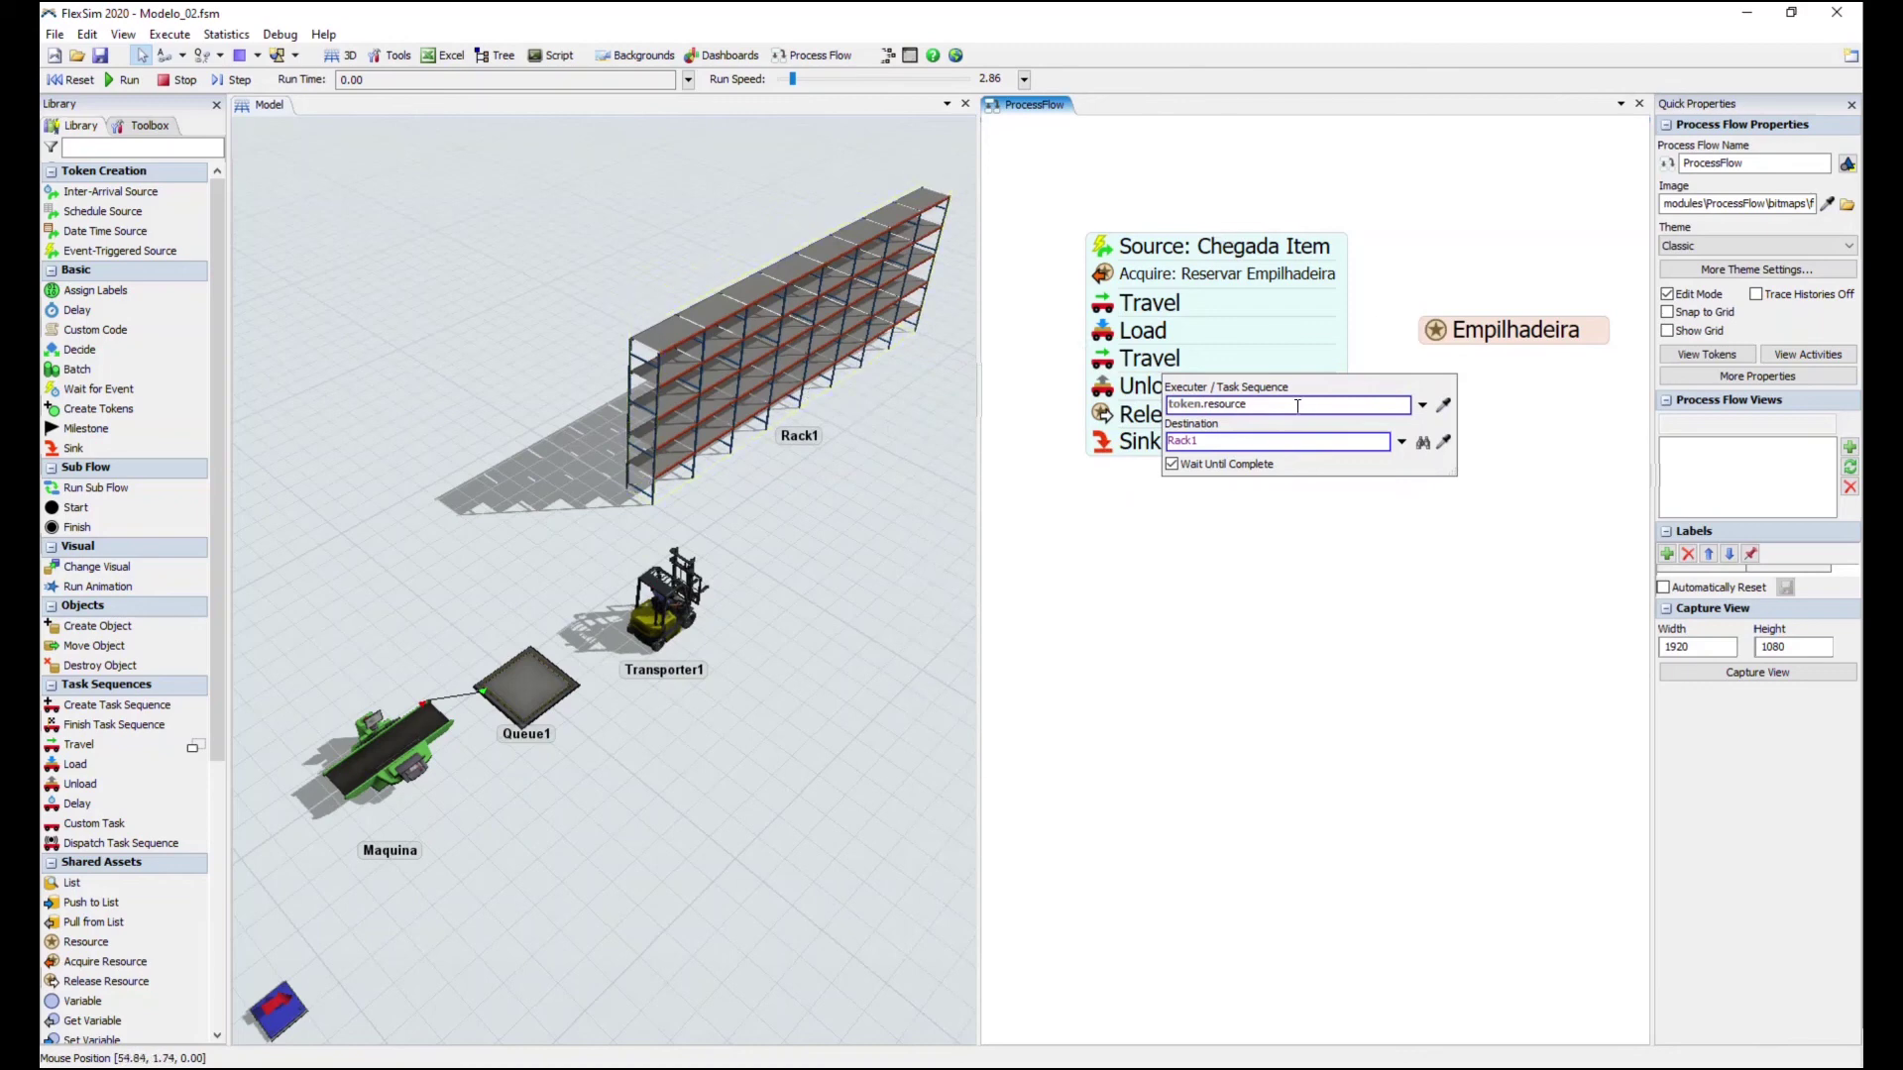
click(1239, 580)
Set the Unload activity's Executer / Task Sequence to the token label resource and its Station to Rack1
mouse_move(1105, 367)
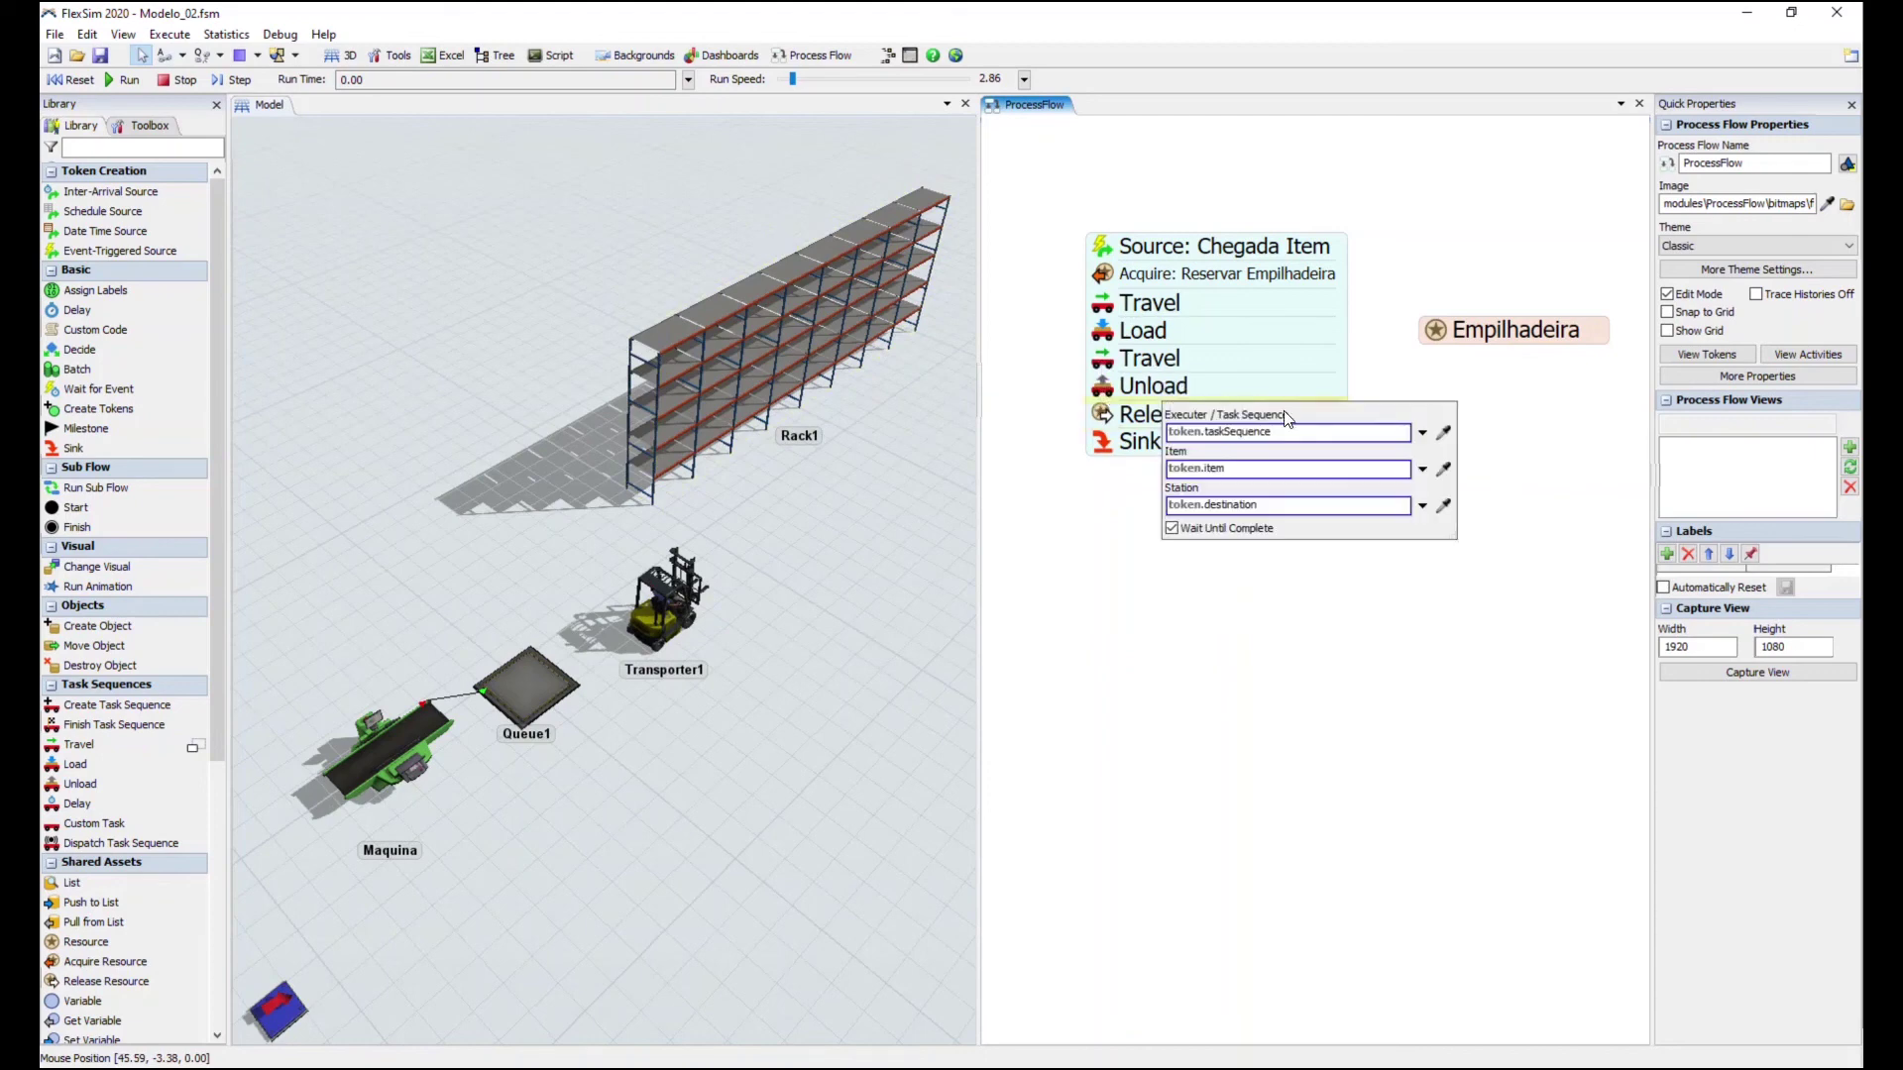
click(1423, 432)
mouse_move(1389, 476)
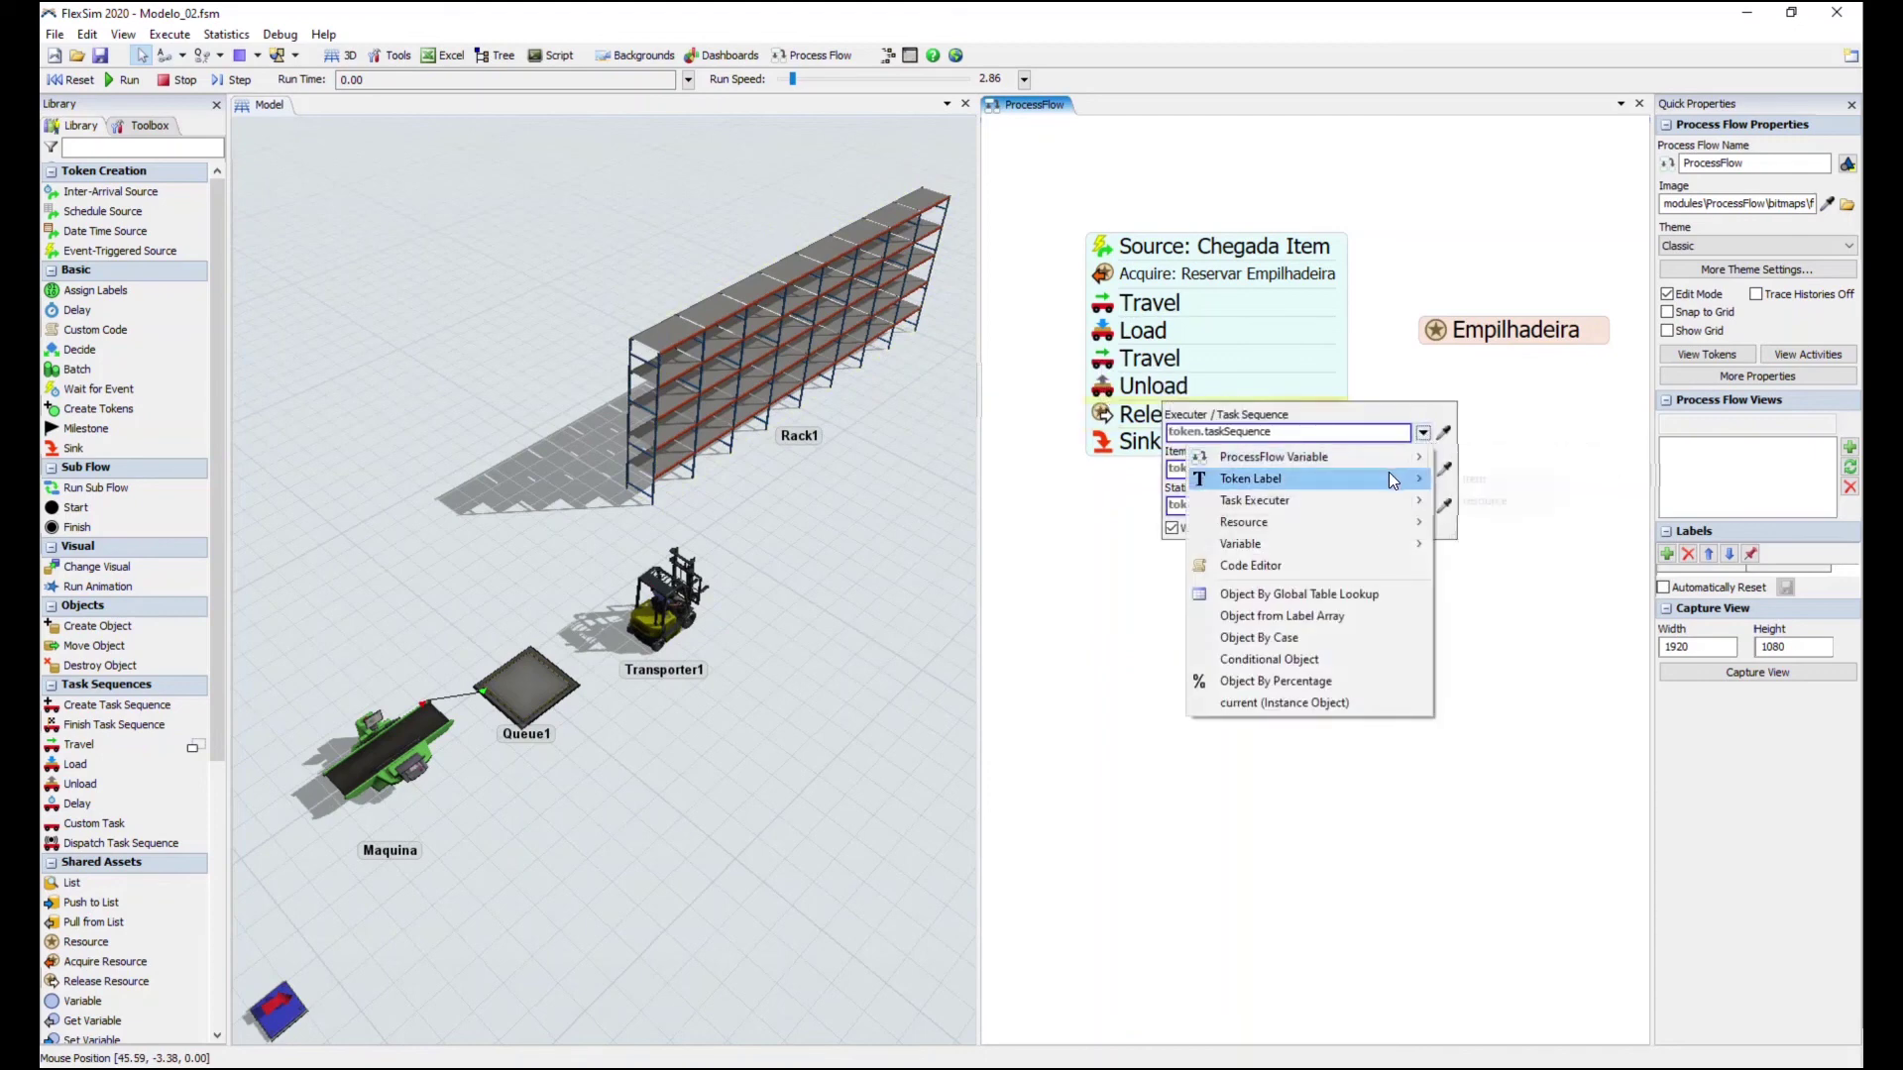
click(1493, 497)
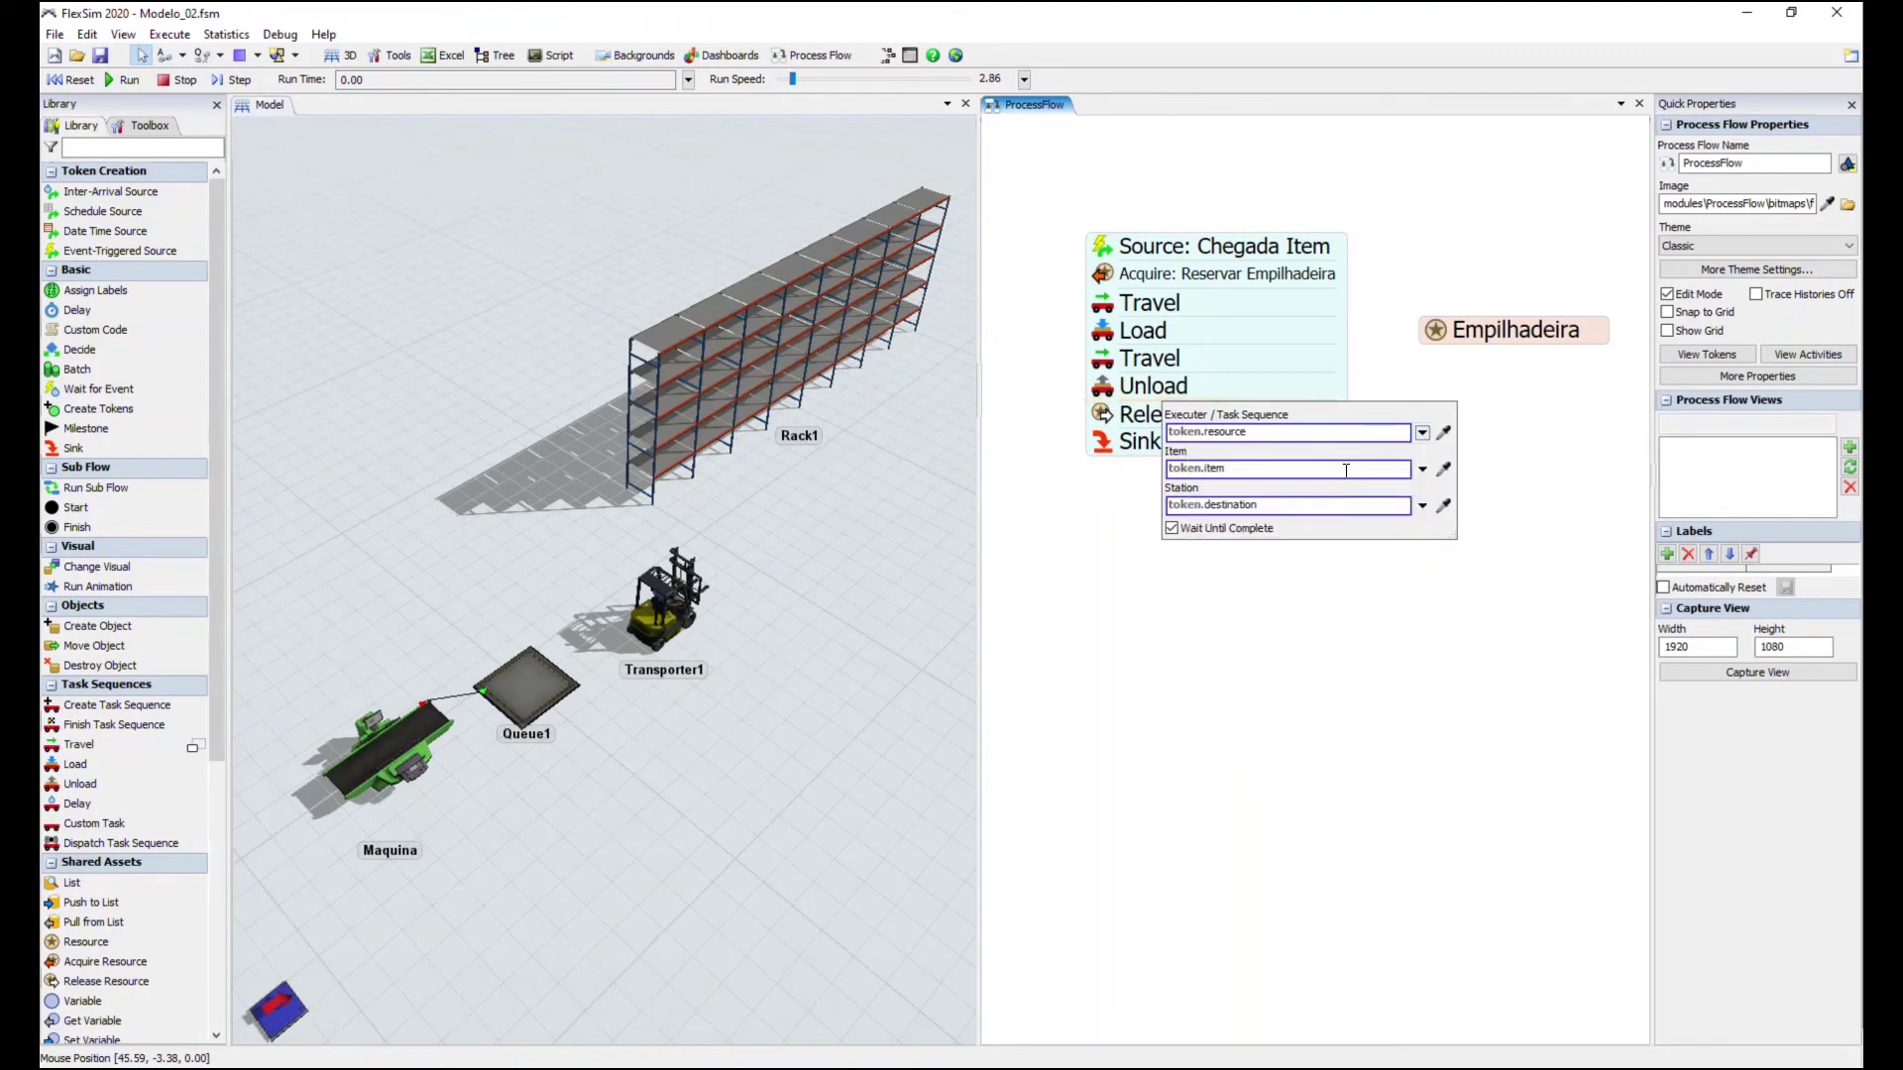
click(1278, 470)
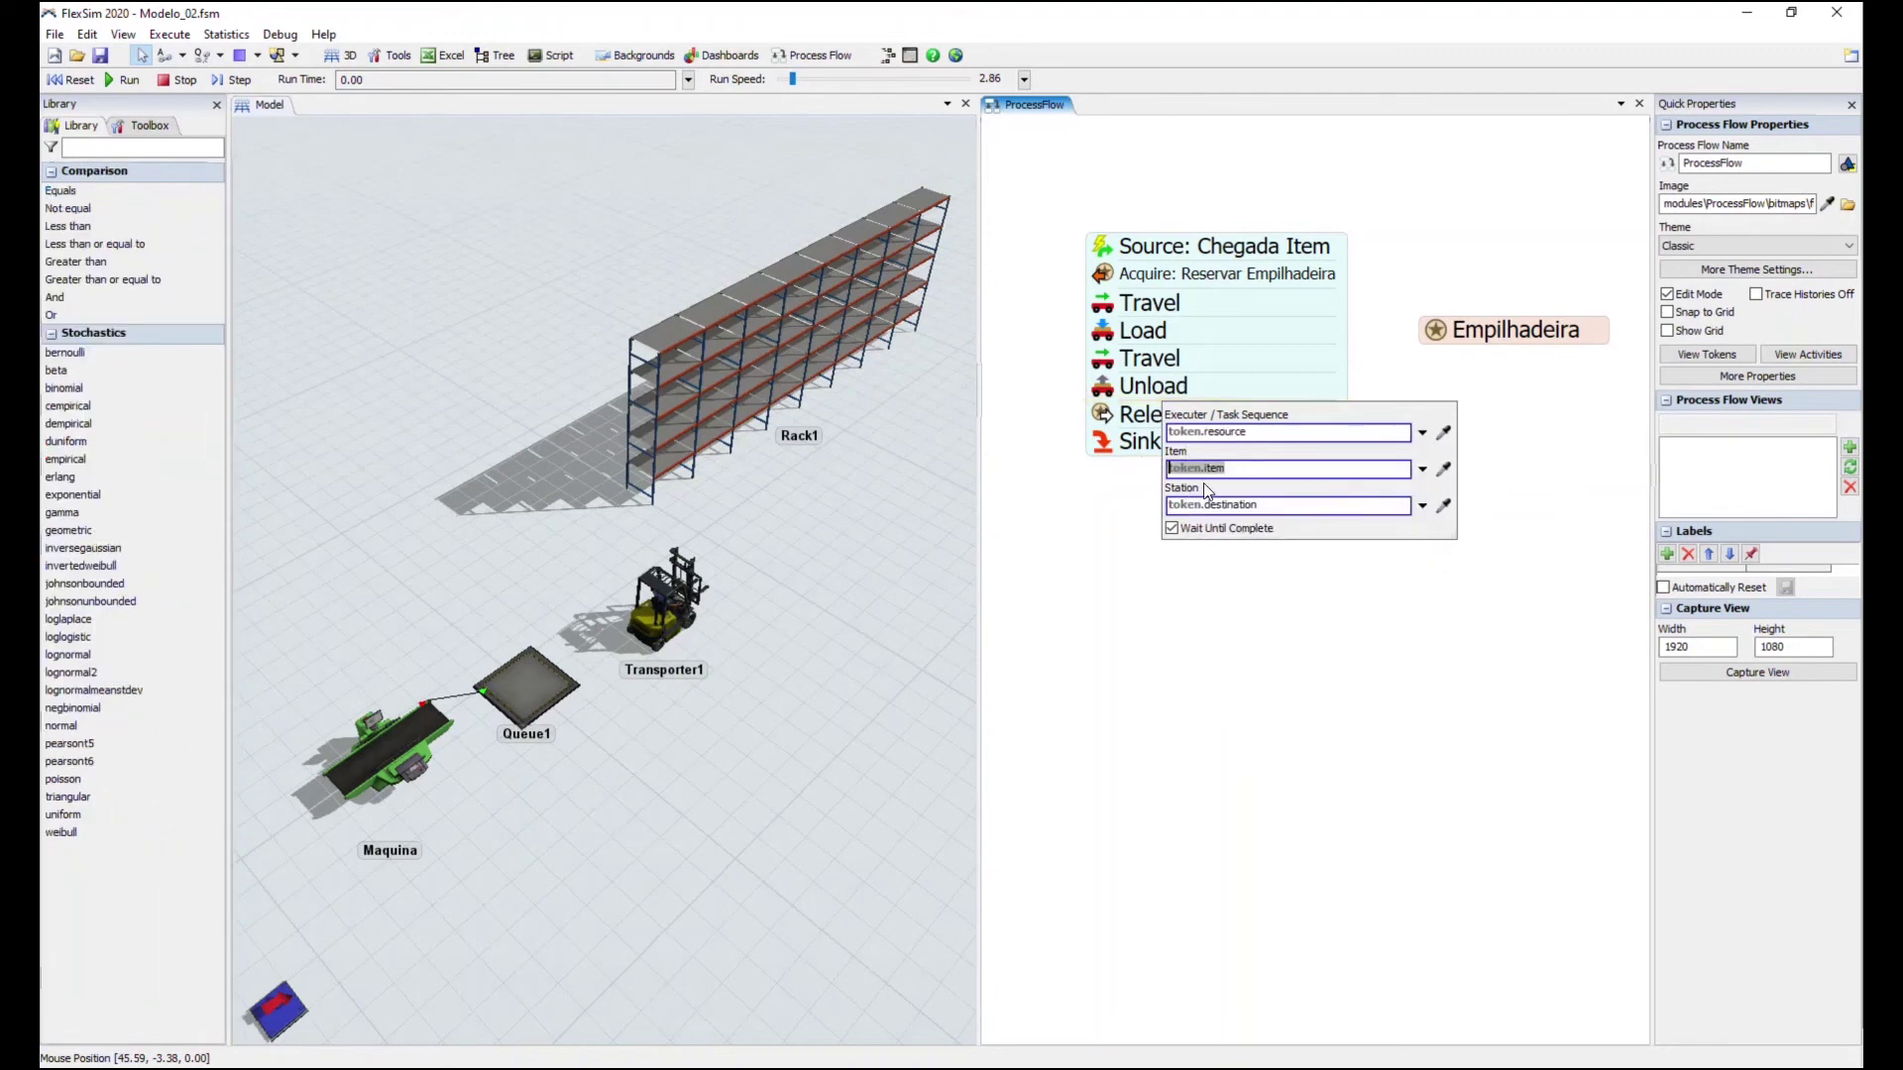
click(1441, 505)
click(781, 365)
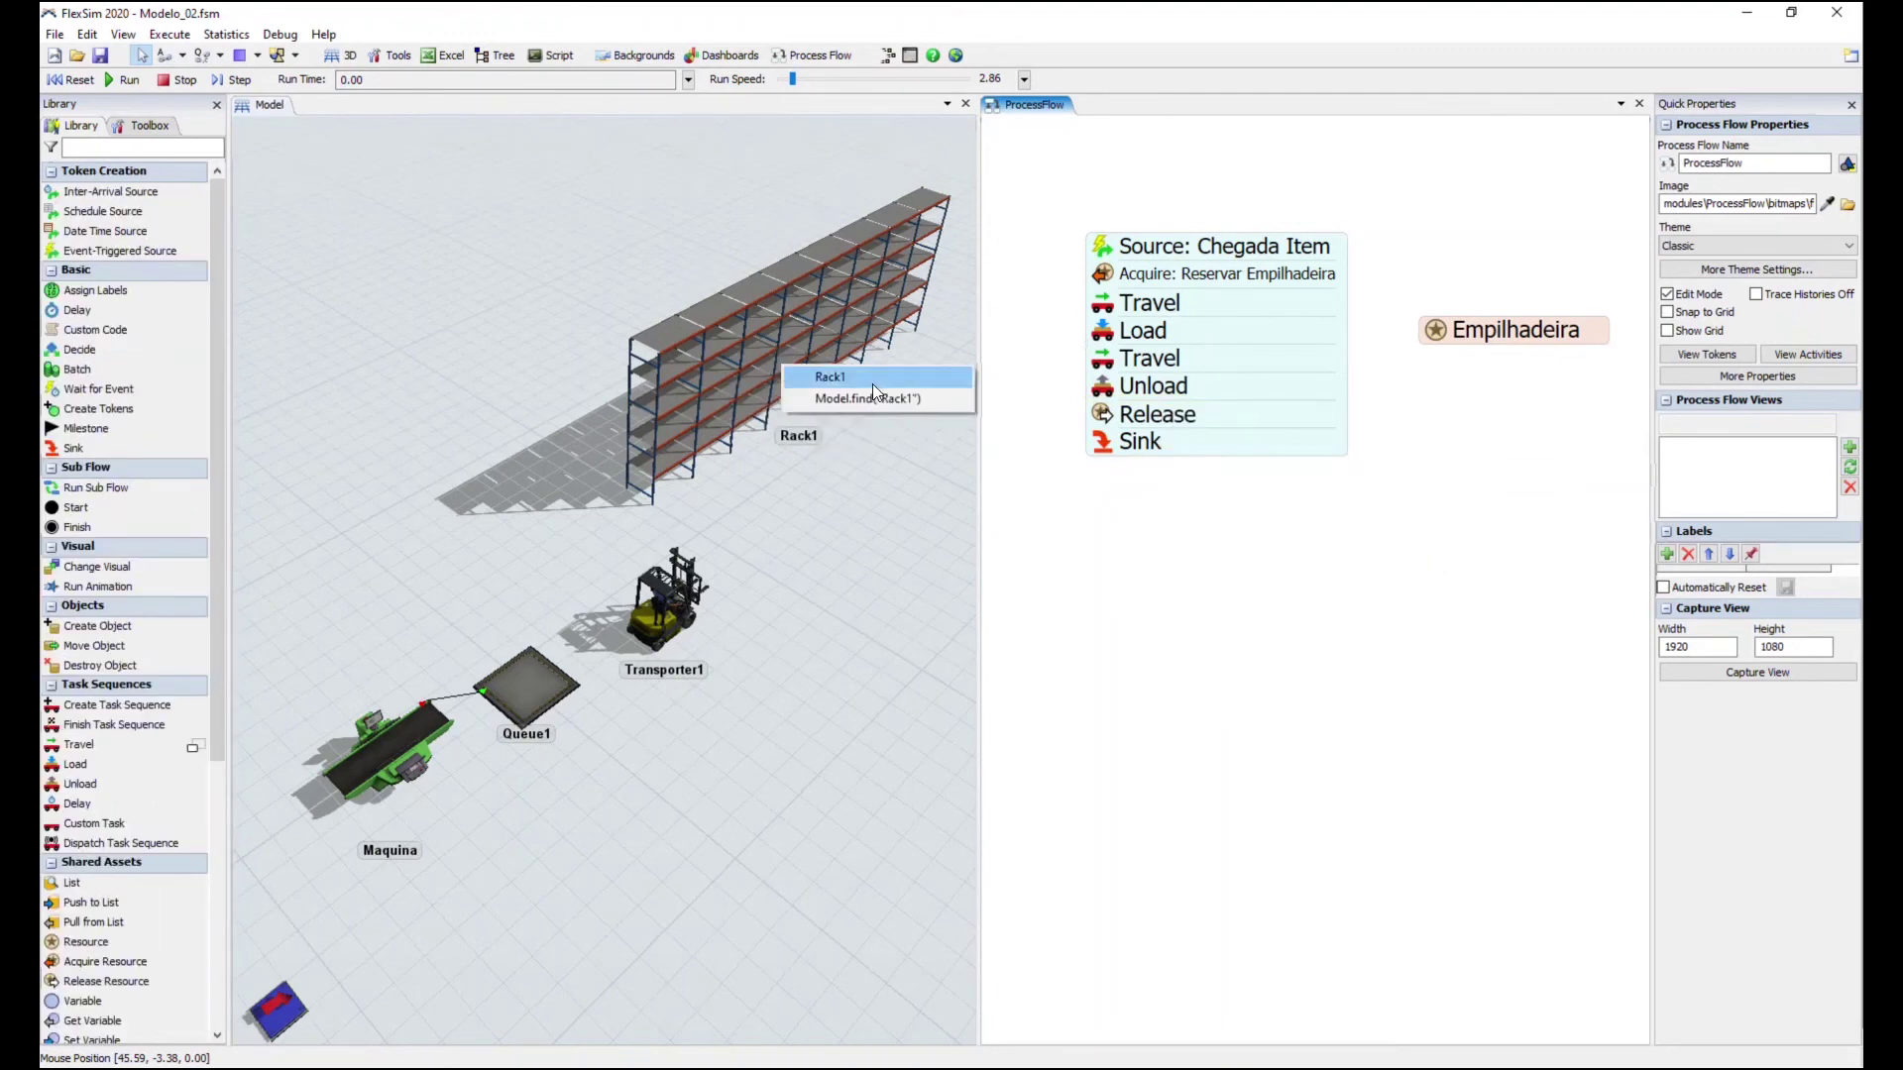
click(881, 377)
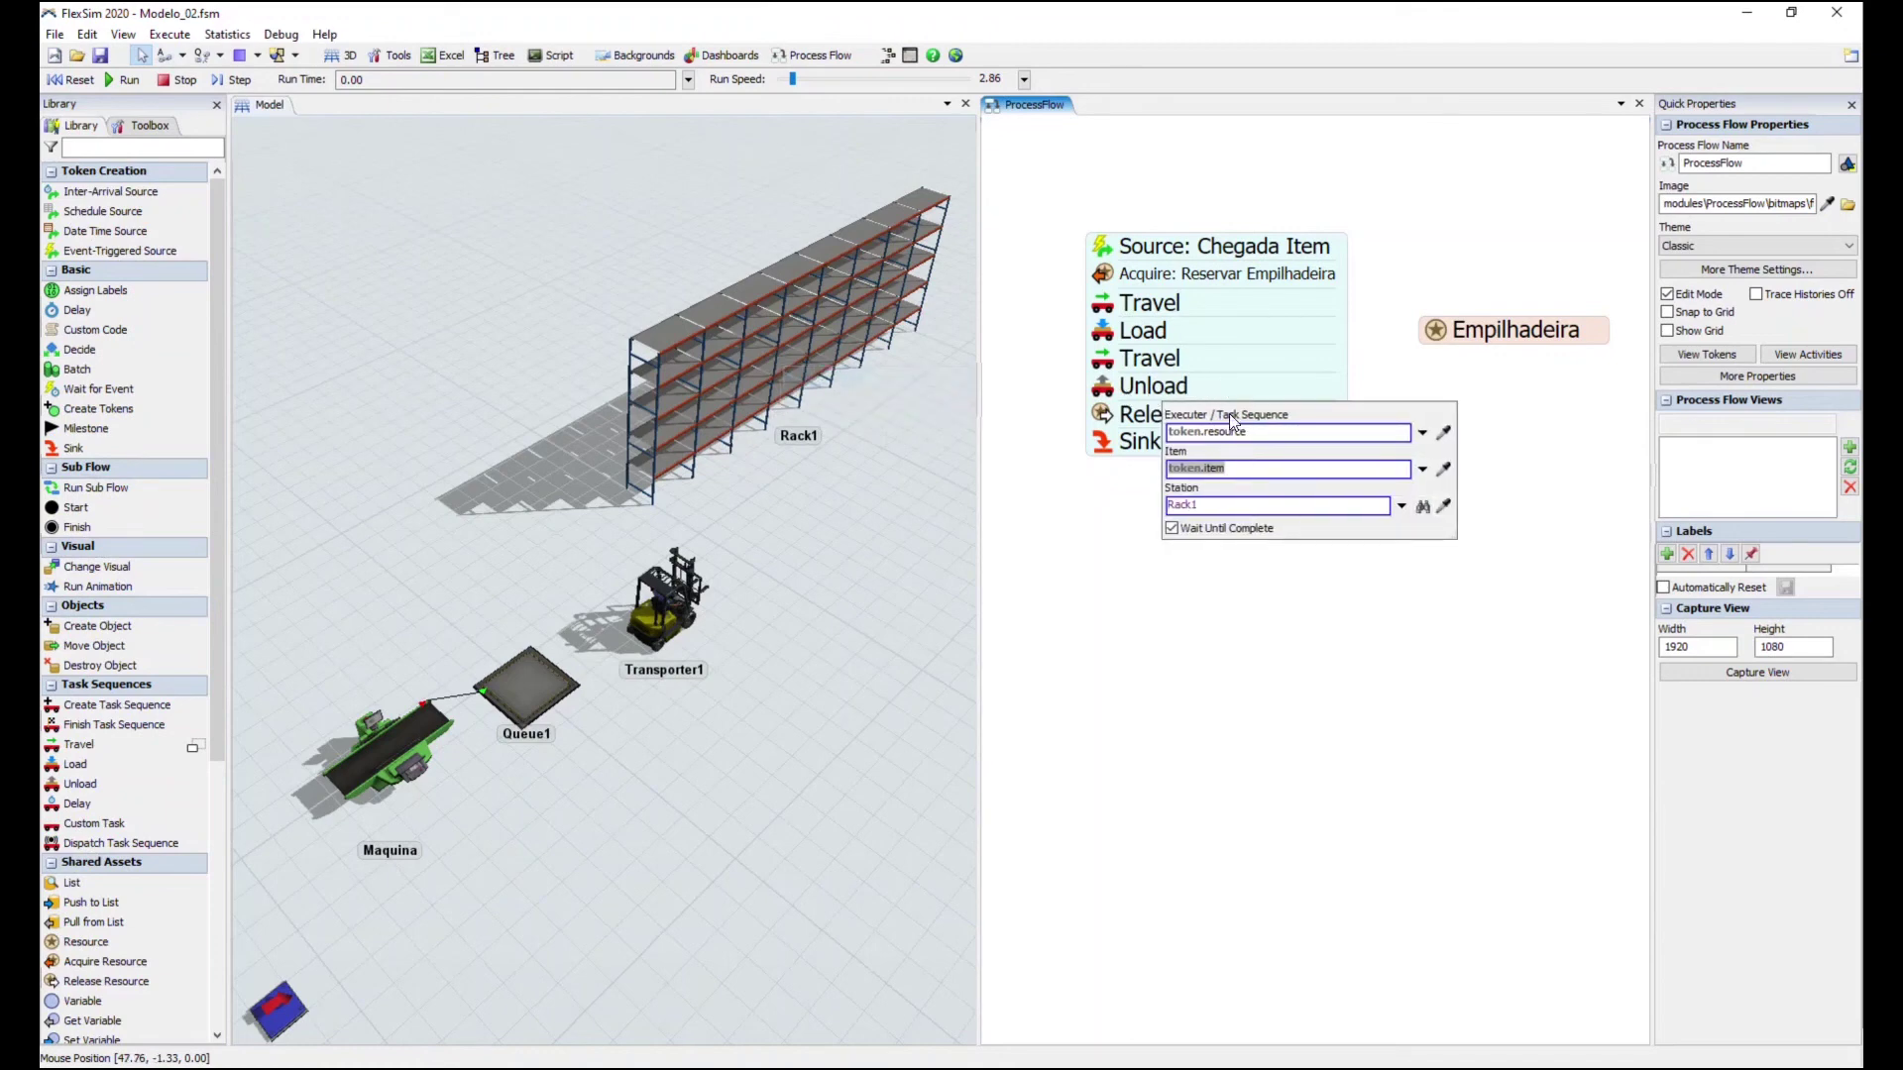
click(1198, 375)
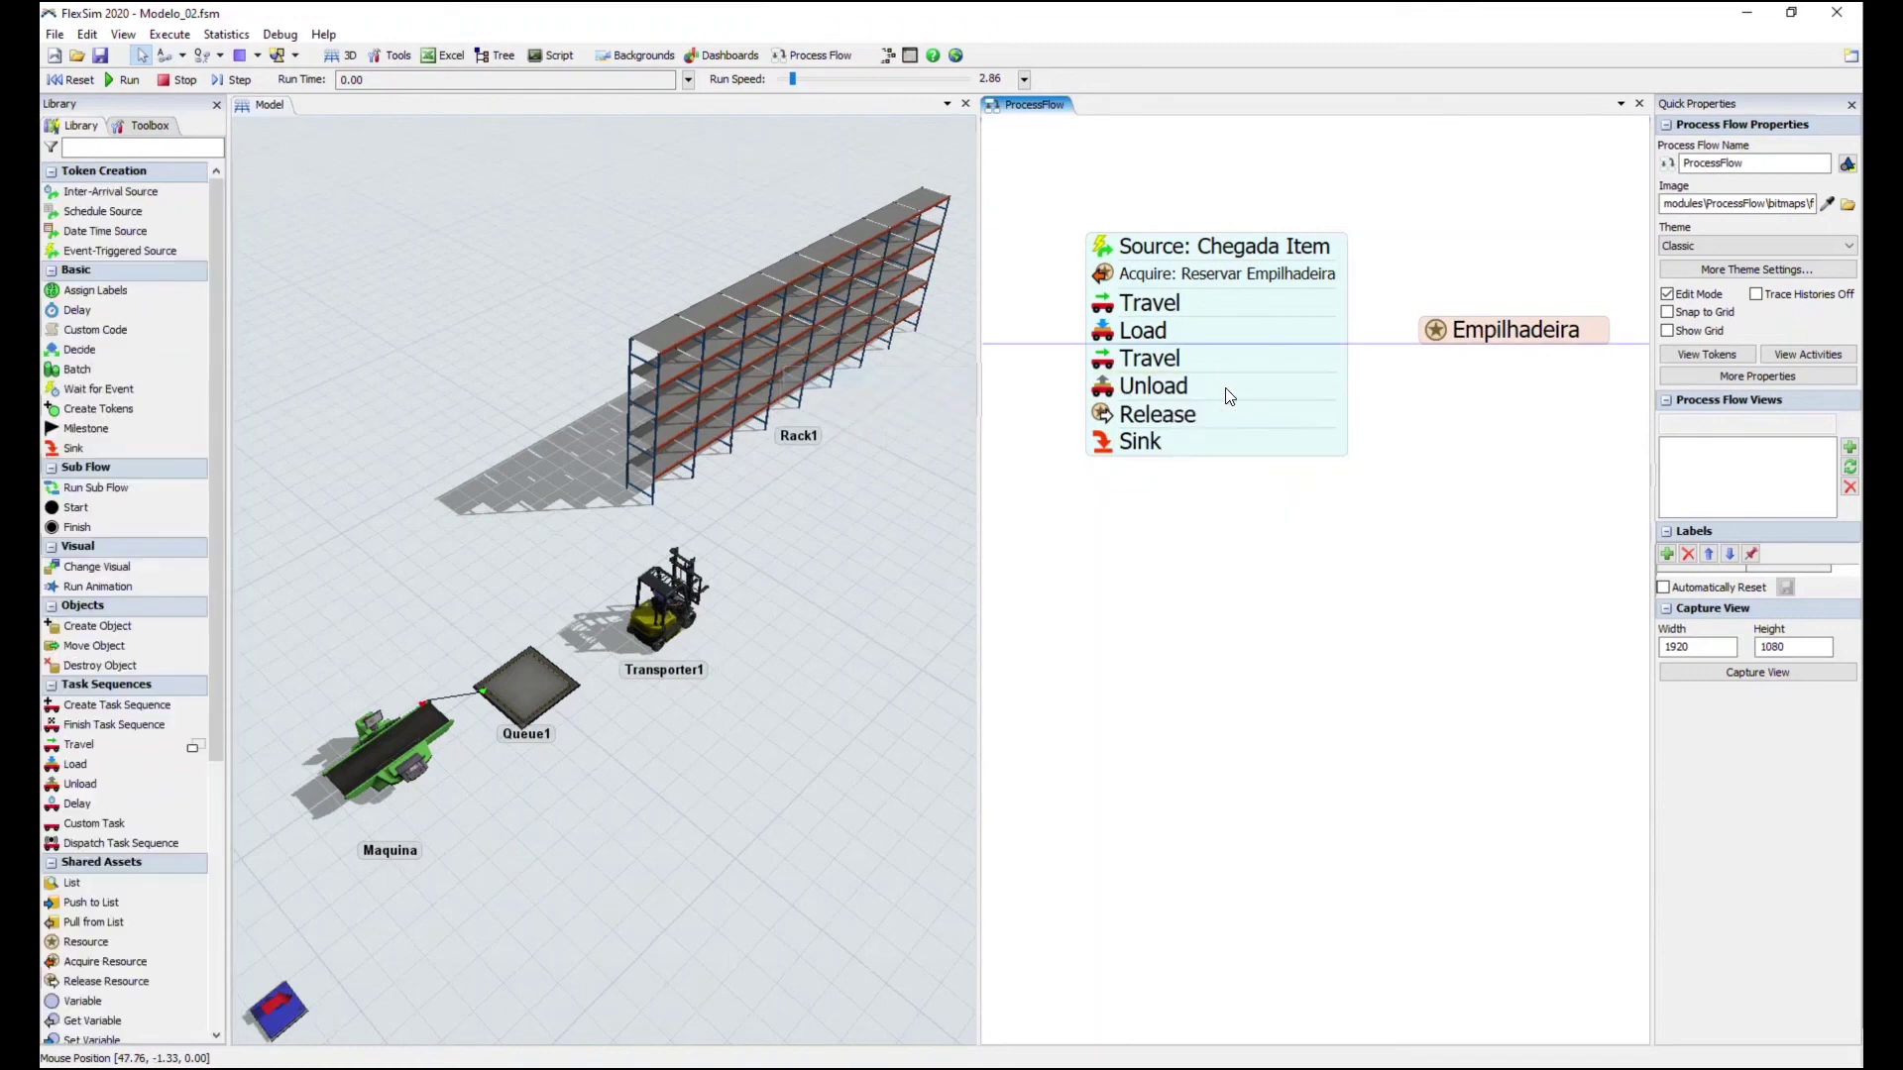
Check the Release activity's Resource(s) Assigned To setting
click(1107, 421)
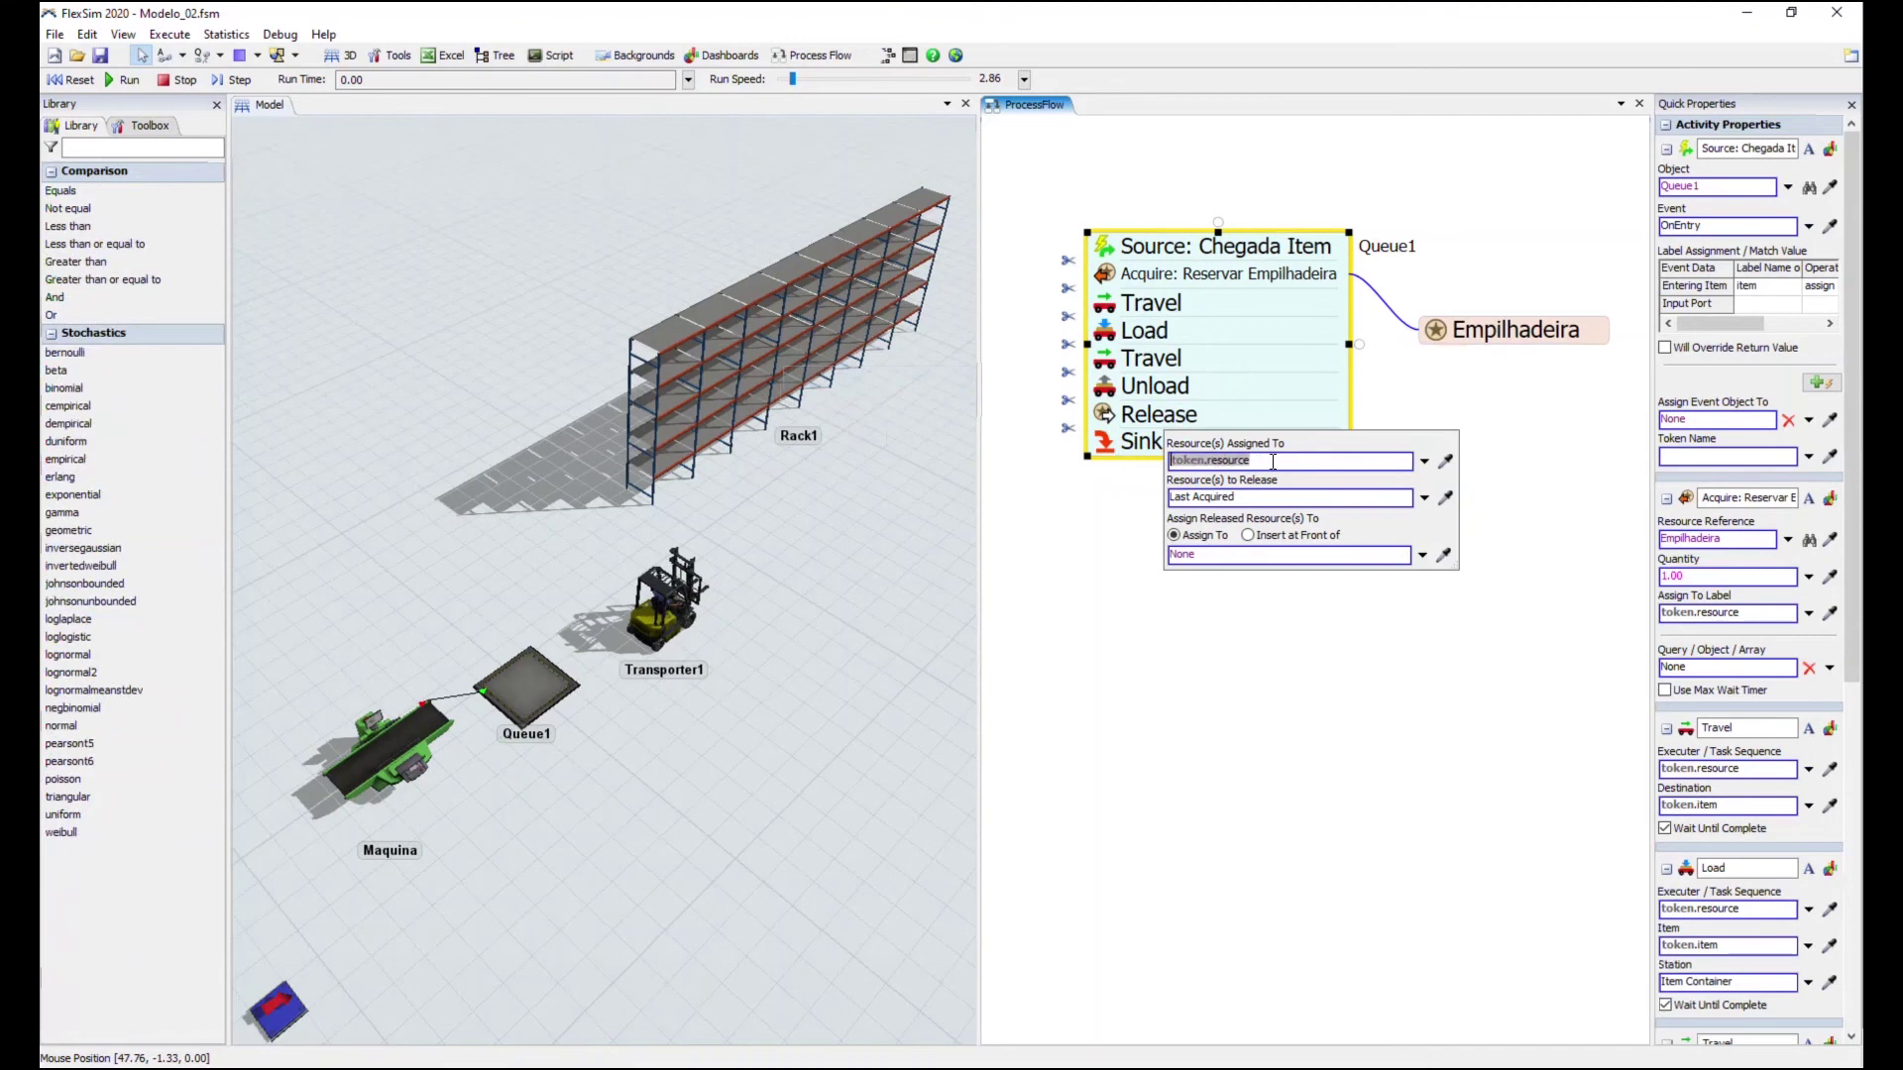
click(1355, 728)
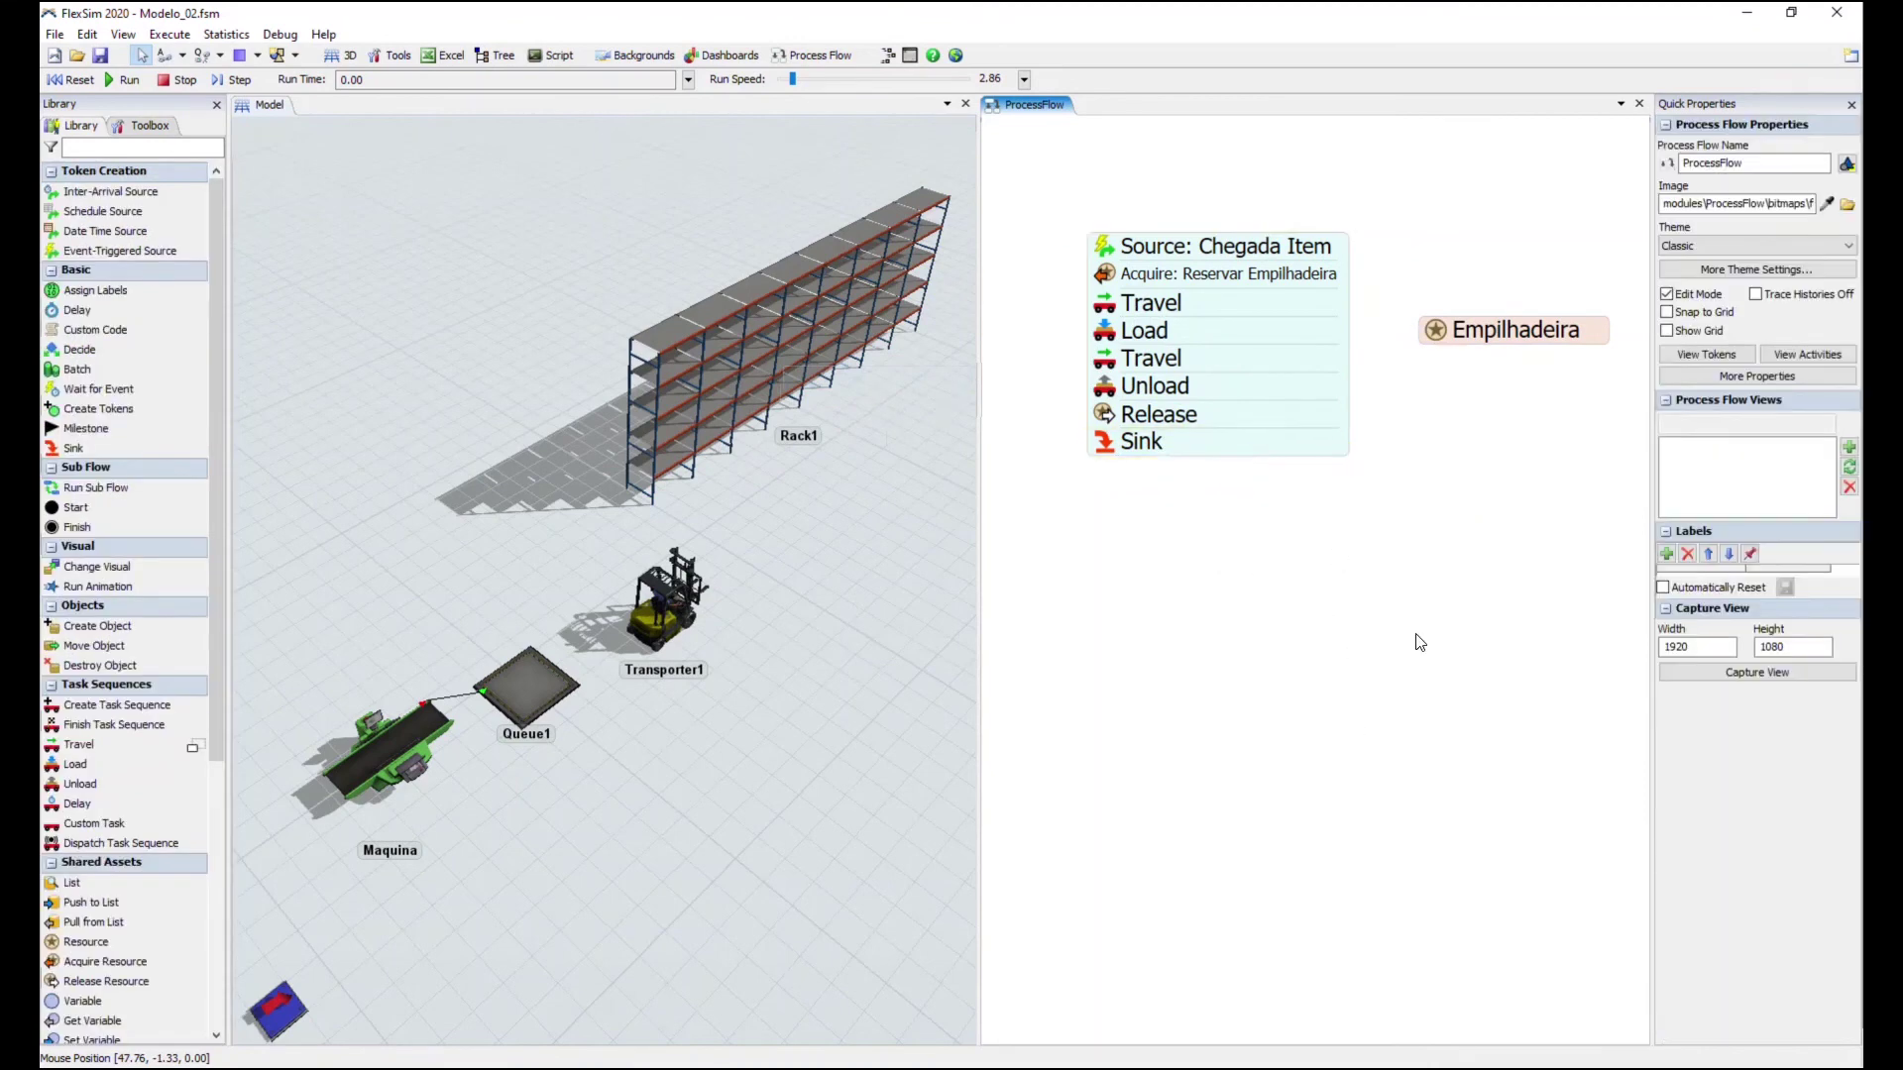
drag(1319, 601, 1295, 635)
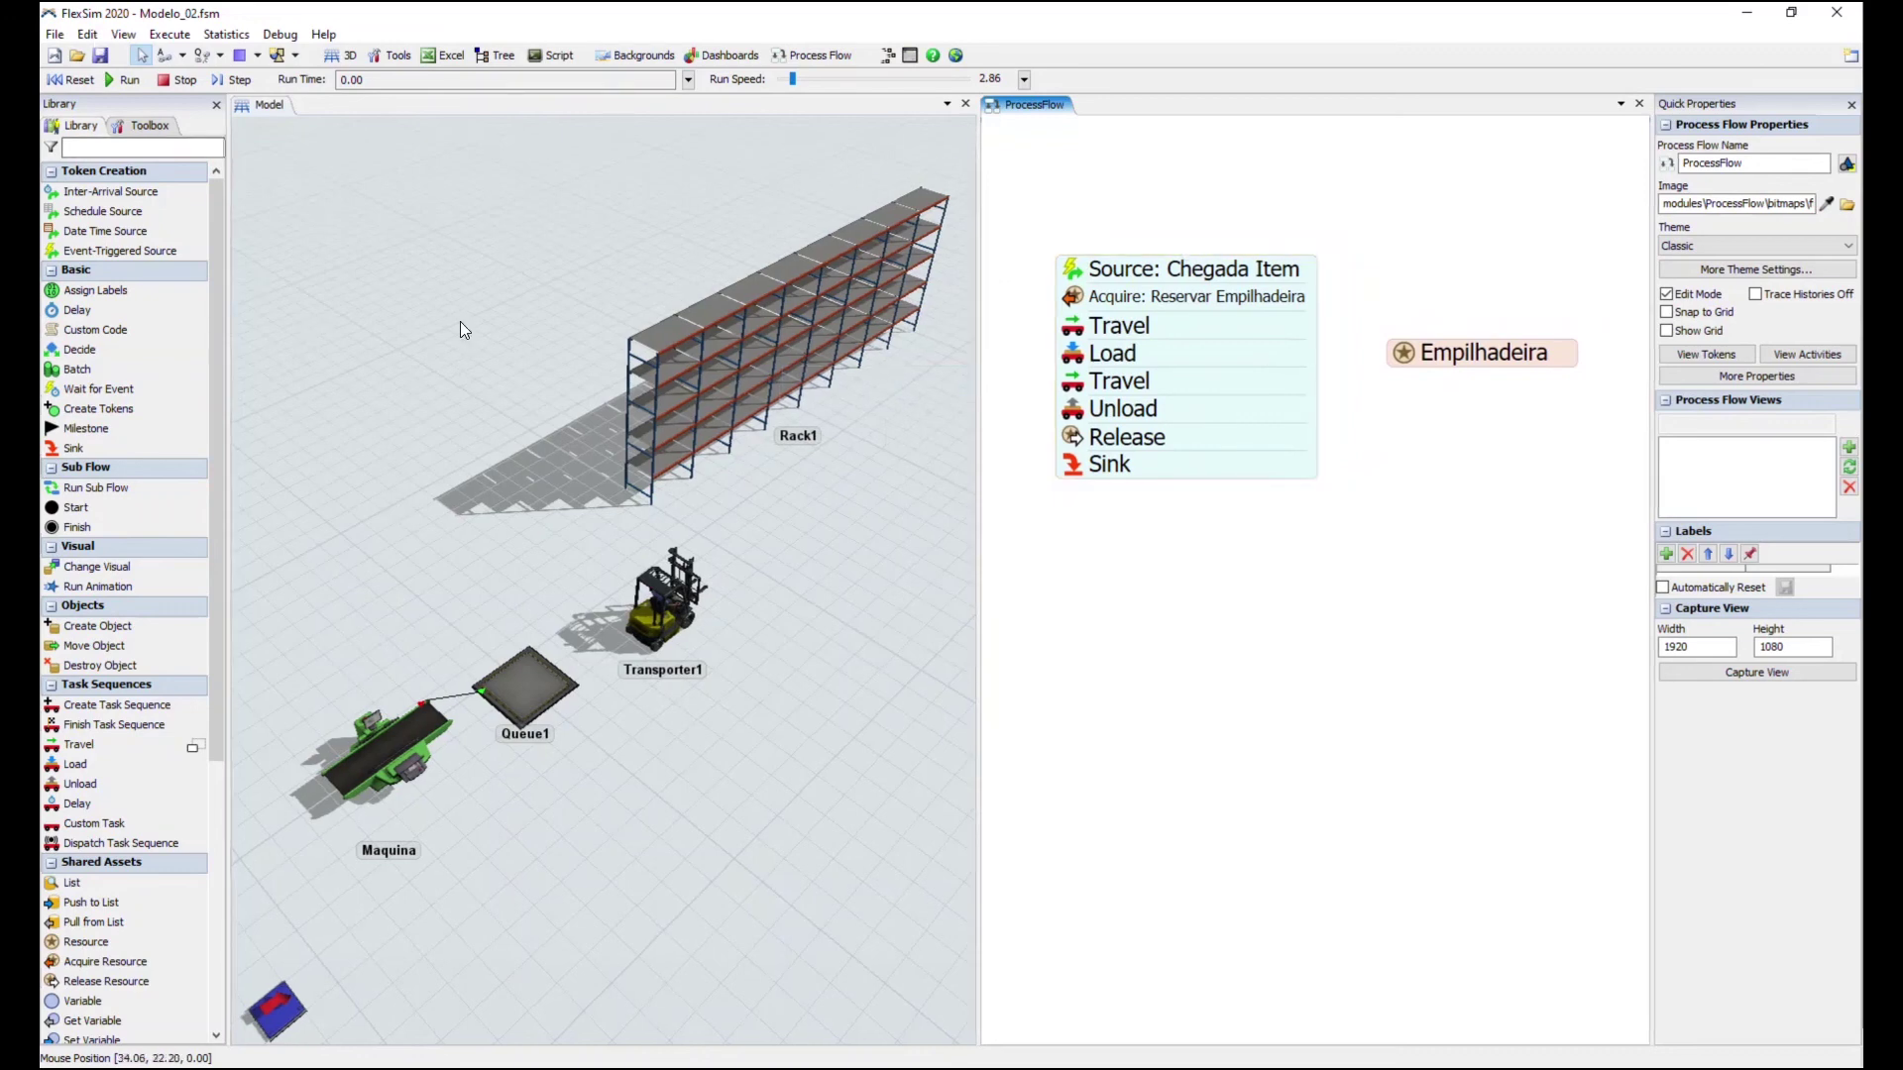
Reset the model and step the simulation event by event until an item is moving along Maquina
click(69, 80)
click(238, 81)
click(240, 80)
click(242, 81)
click(242, 81)
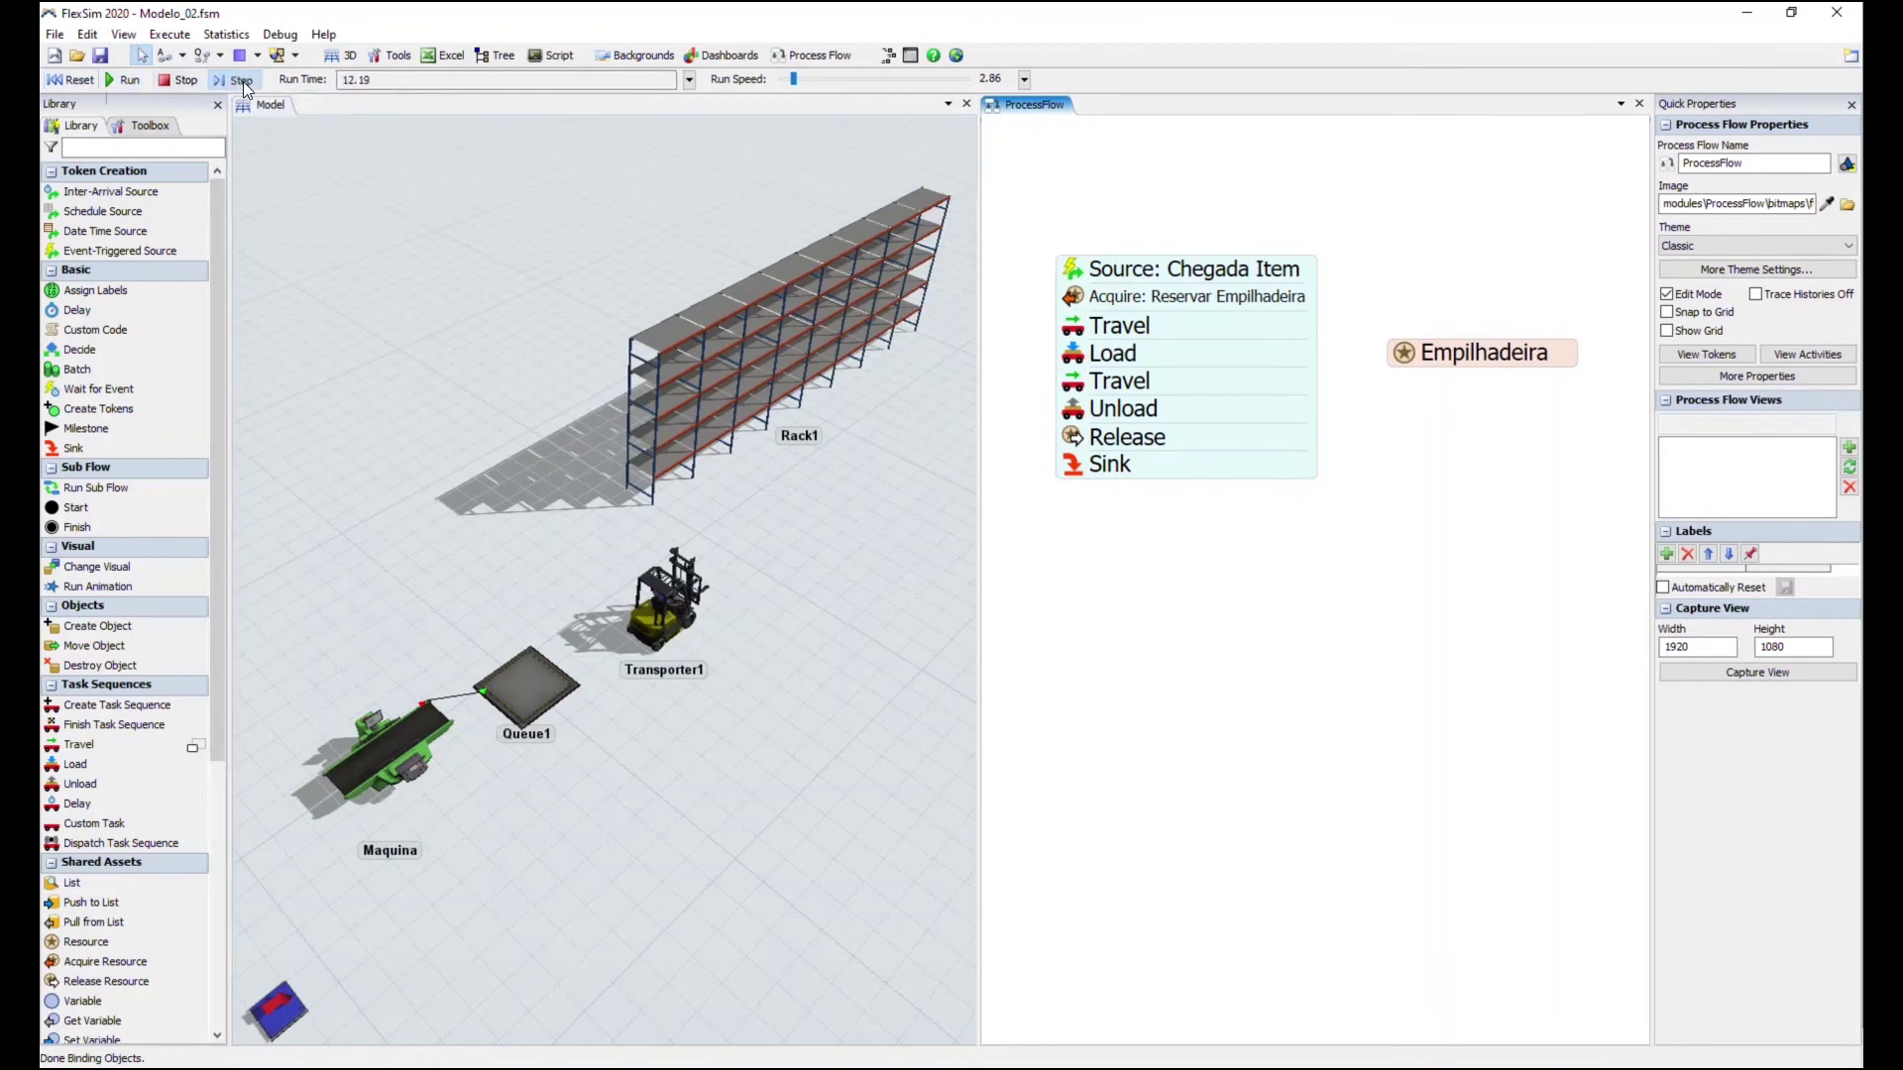
click(242, 81)
click(242, 81)
click(242, 81)
click(241, 82)
click(242, 82)
click(242, 82)
click(242, 81)
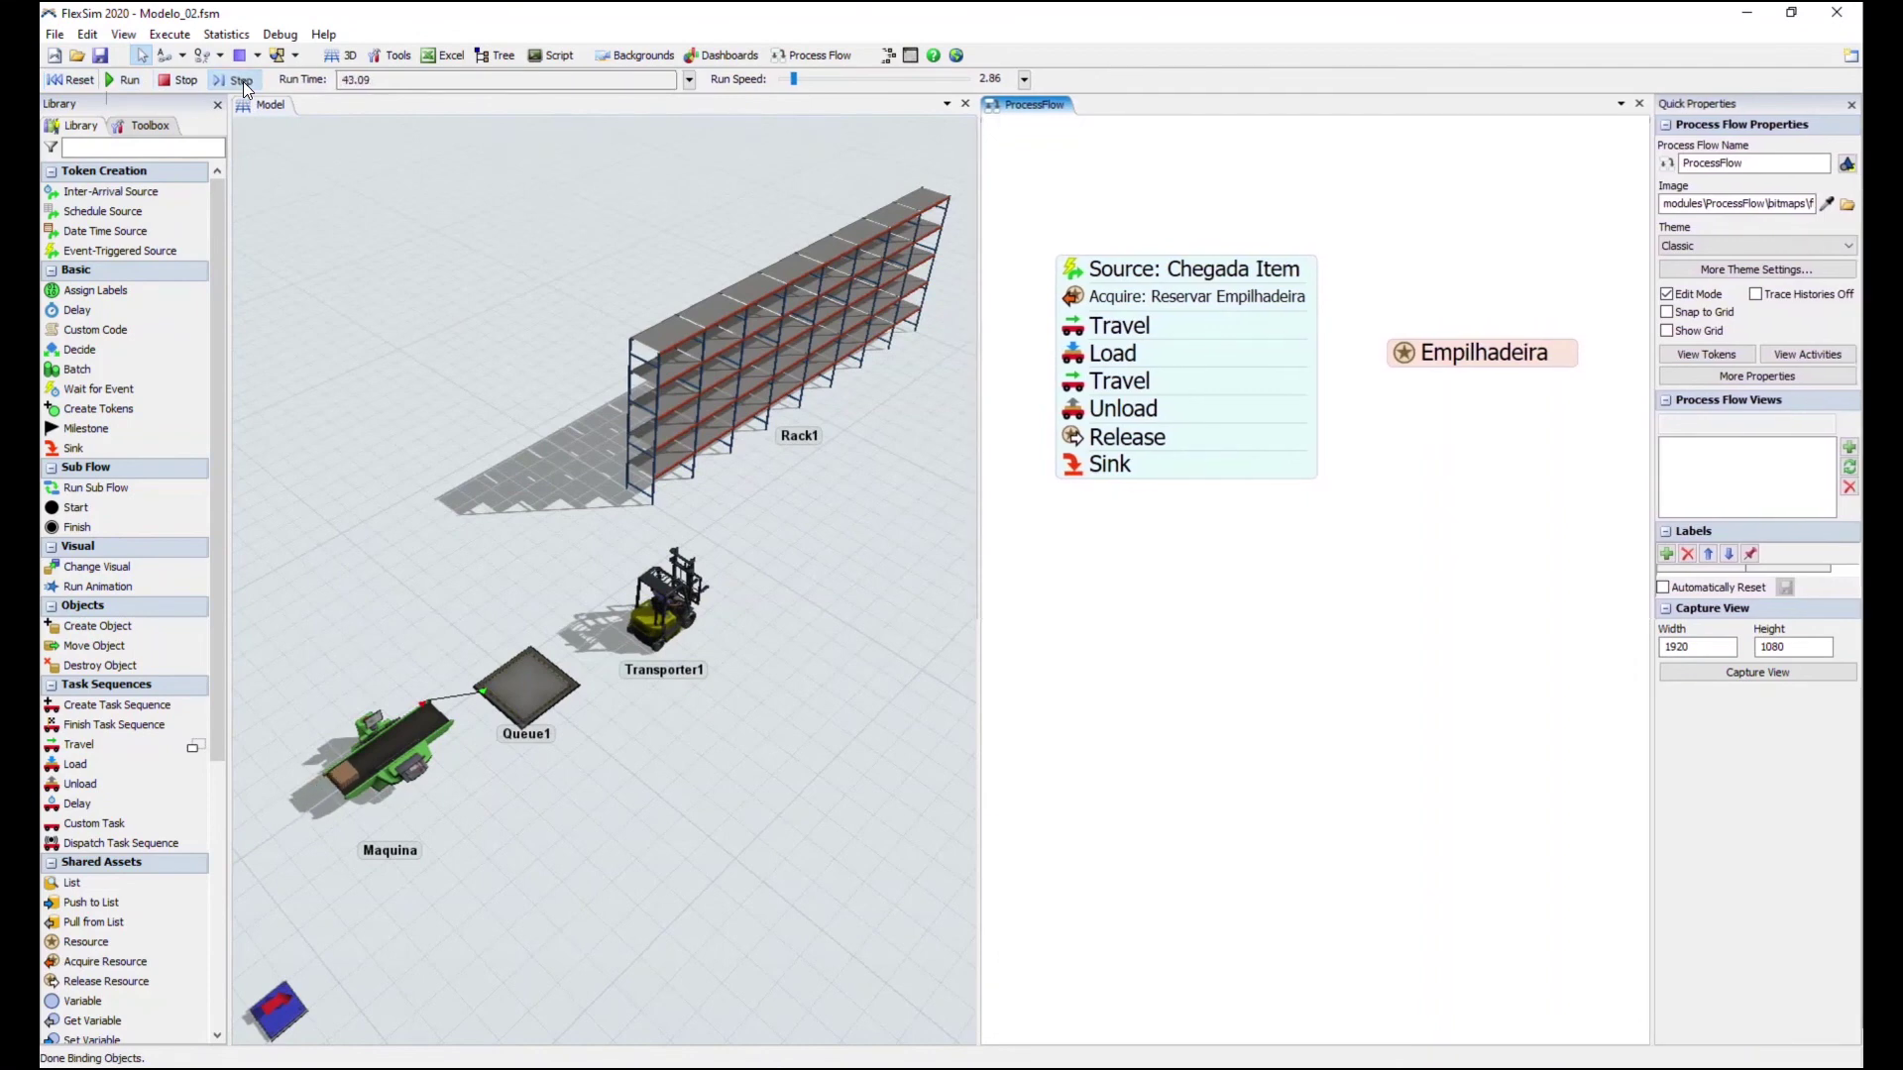
click(241, 81)
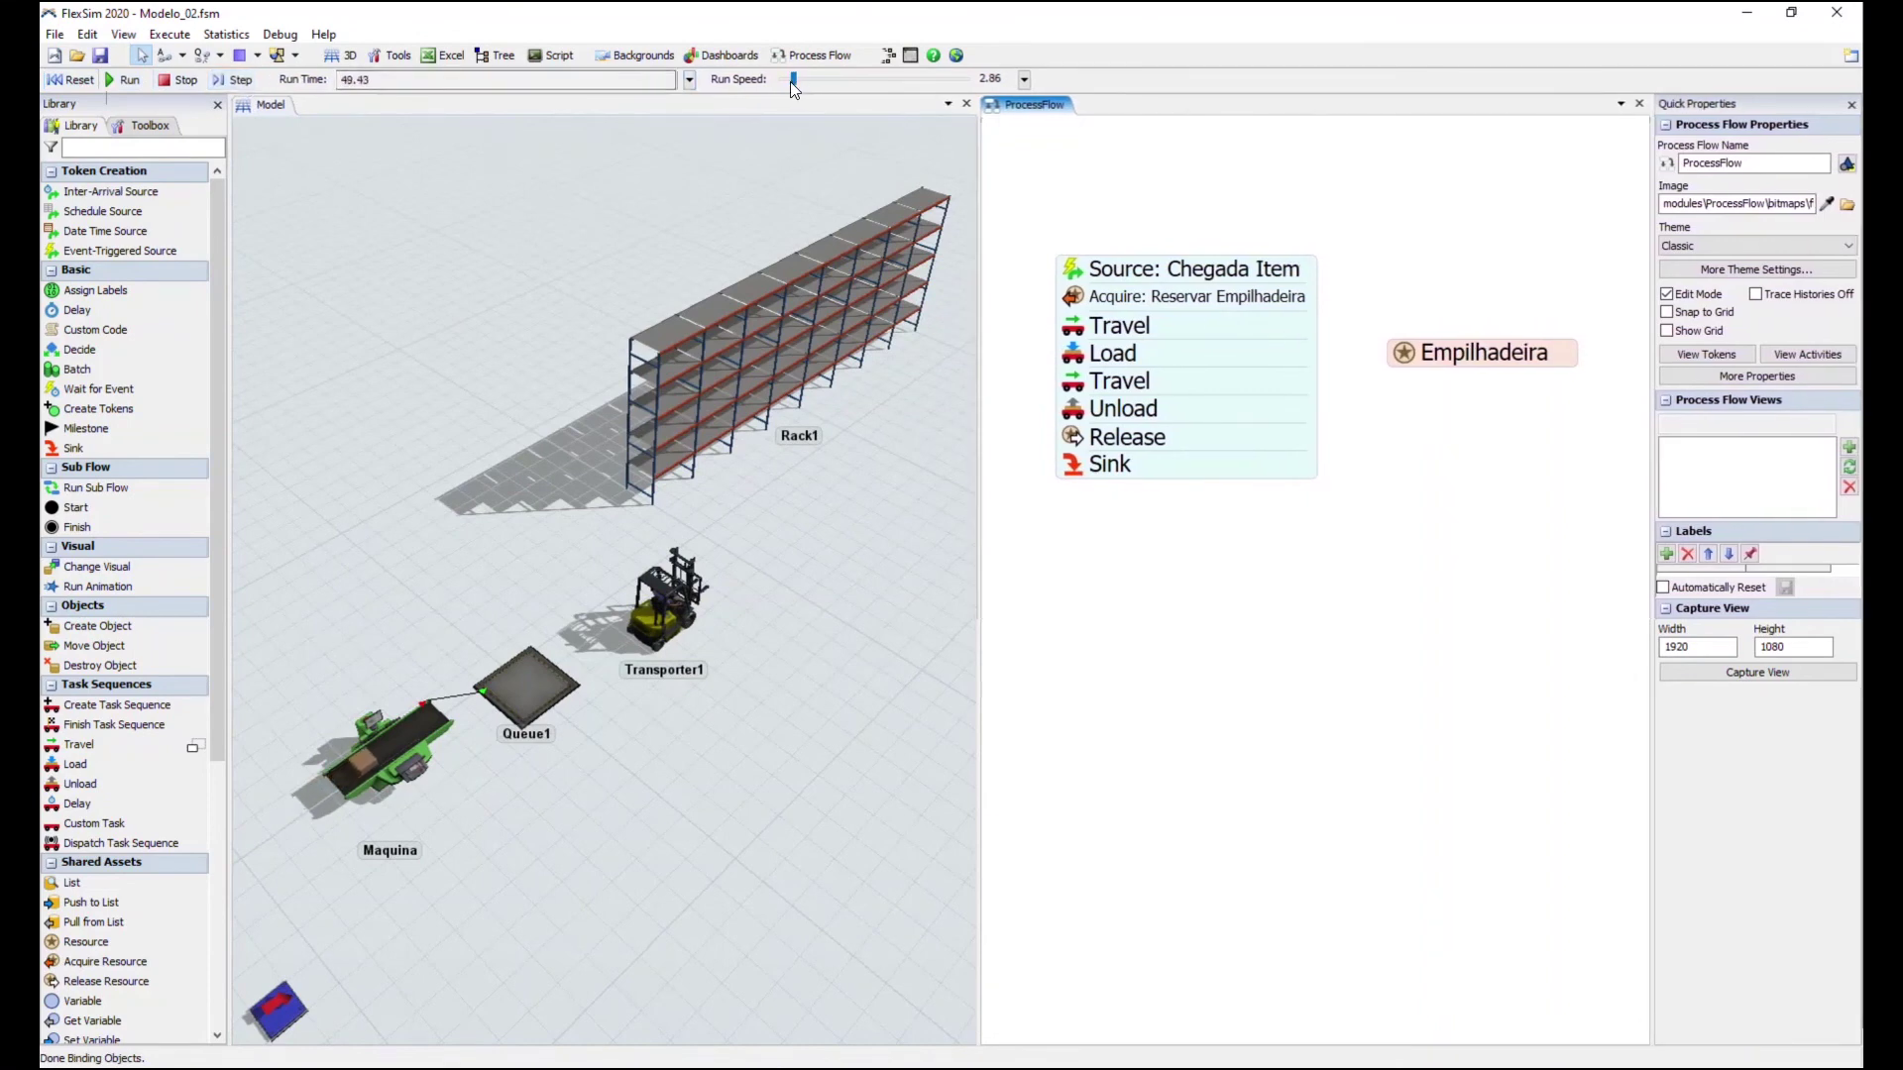
Run the simulation slowed to 0.41 until an item enters Queue1, and inspect the labels of the token in the first Travel activity
drag(793, 82, 799, 81)
drag(799, 81, 789, 79)
right_drag(735, 801, 723, 733)
scroll(561, 650, up, 3)
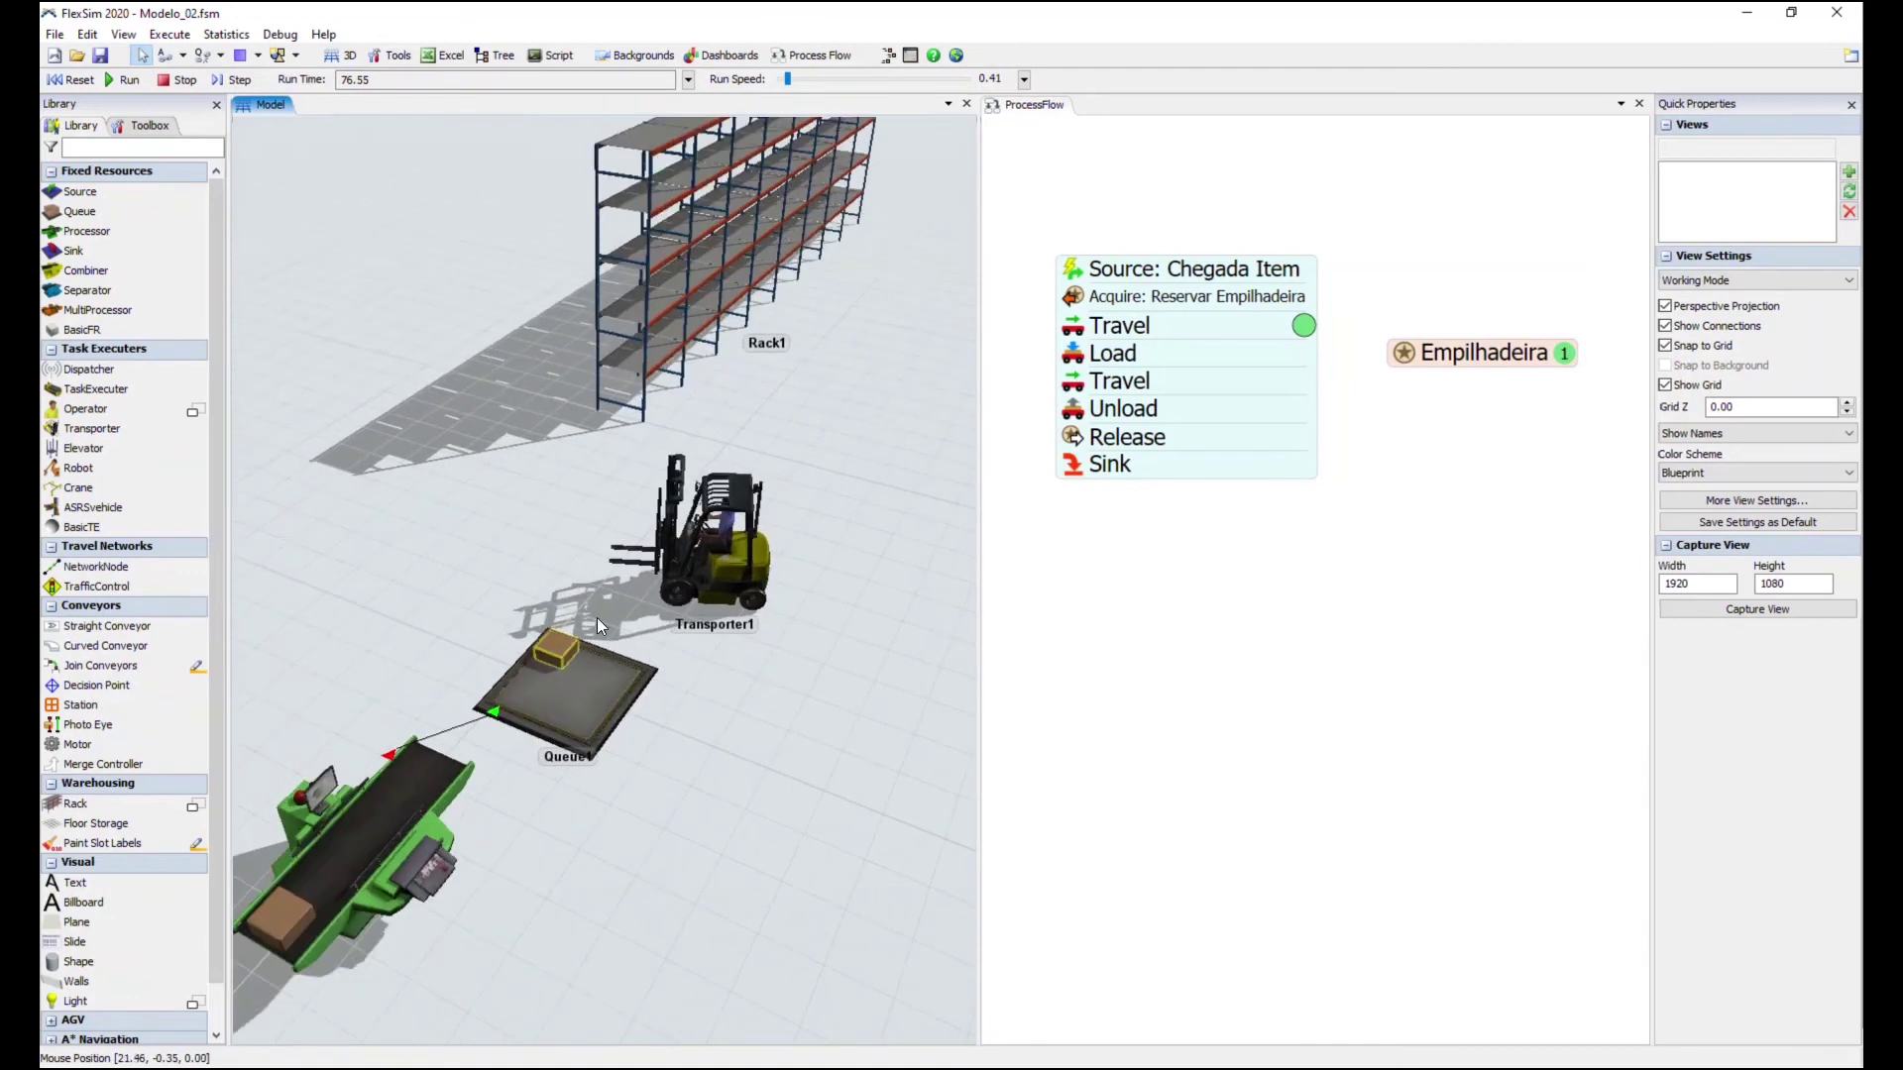
click(1304, 326)
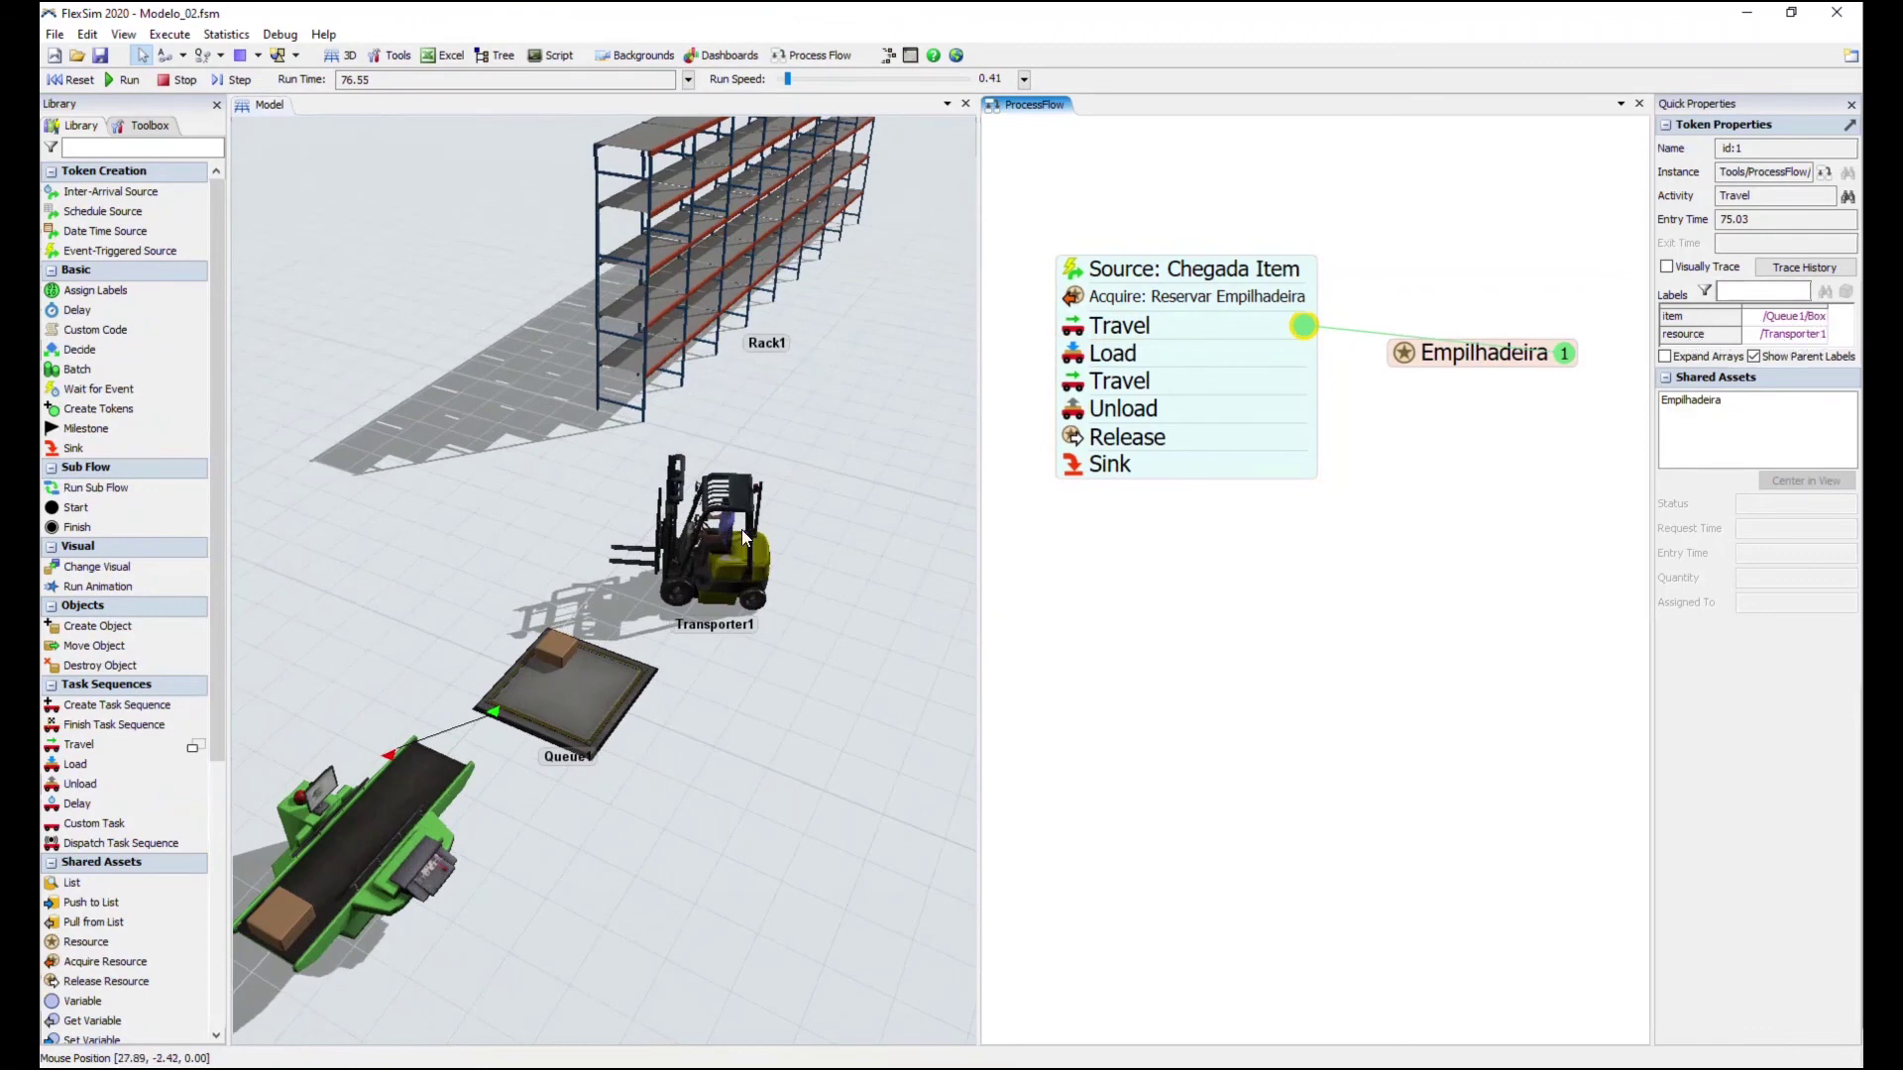
click(1412, 584)
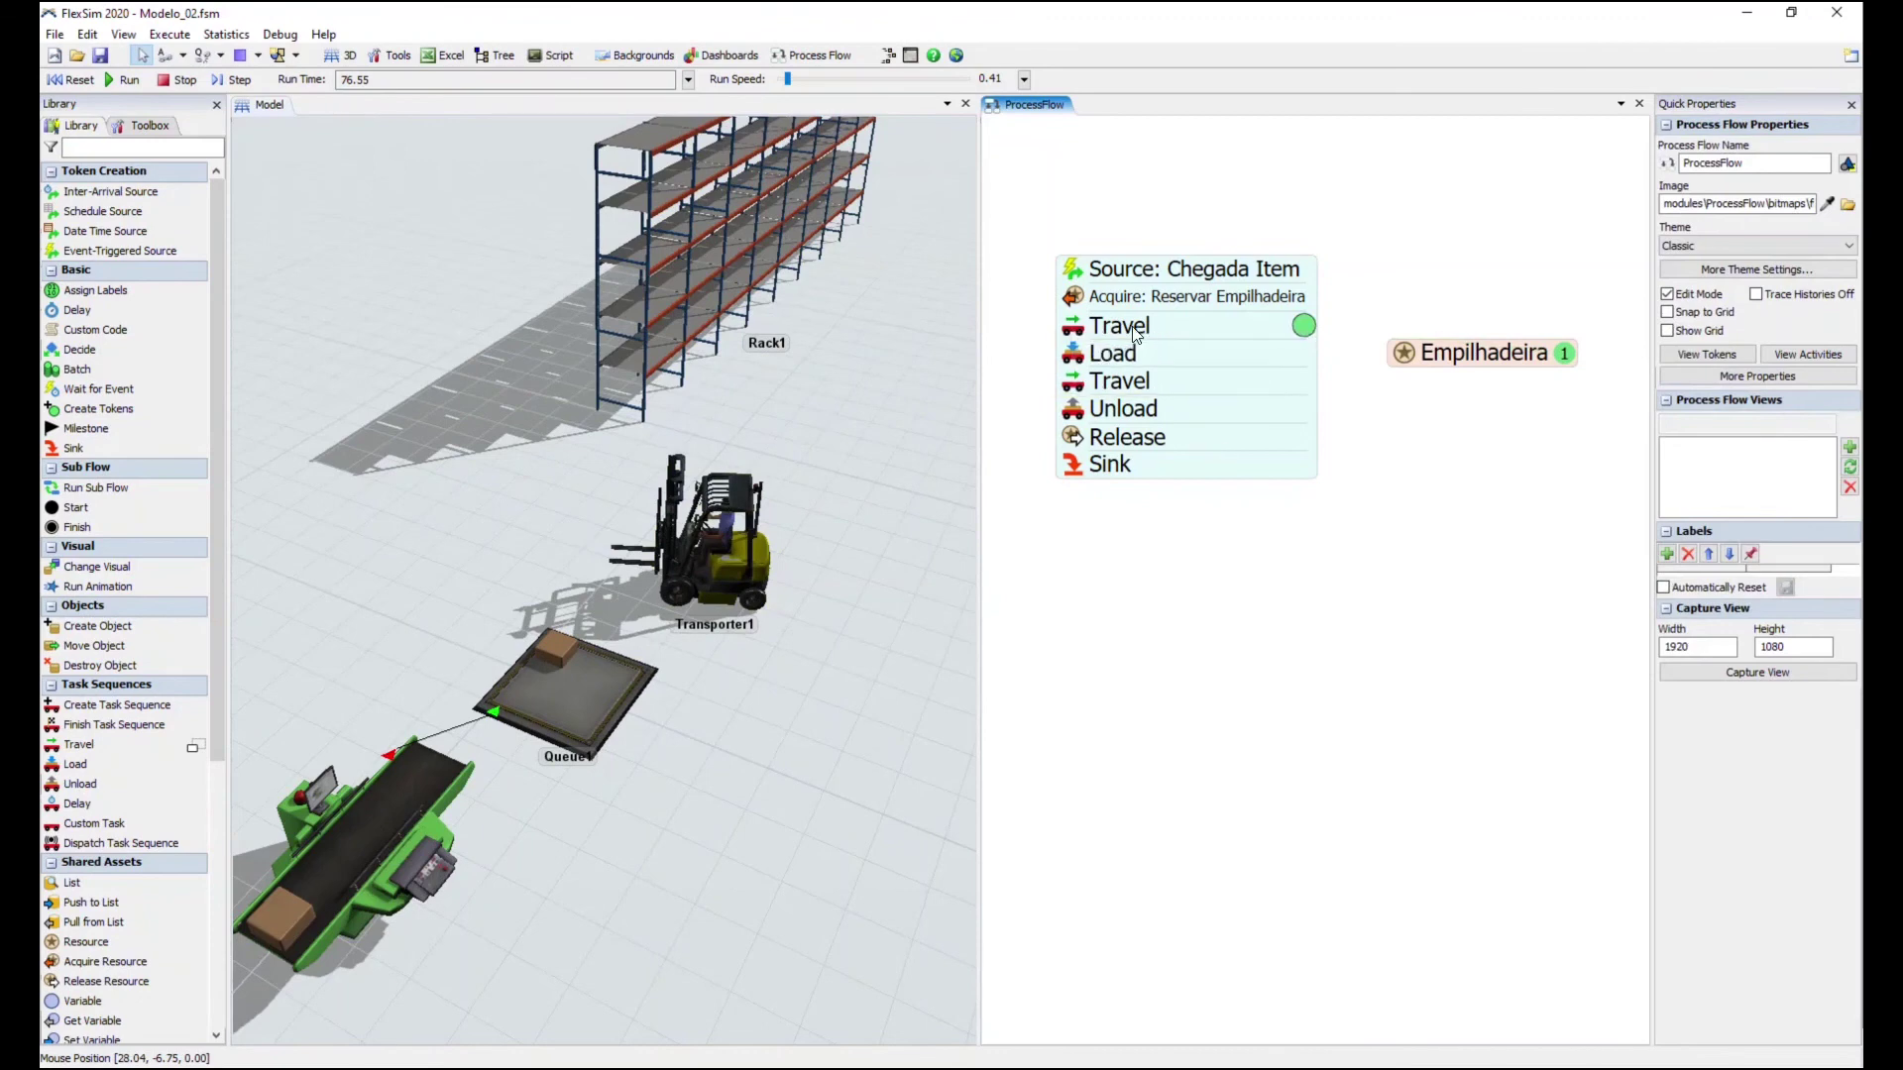
Continue the simulation at a run speed of 0.82, follow Transporter1 carrying the item to Rack1, and reset the model
click(783, 718)
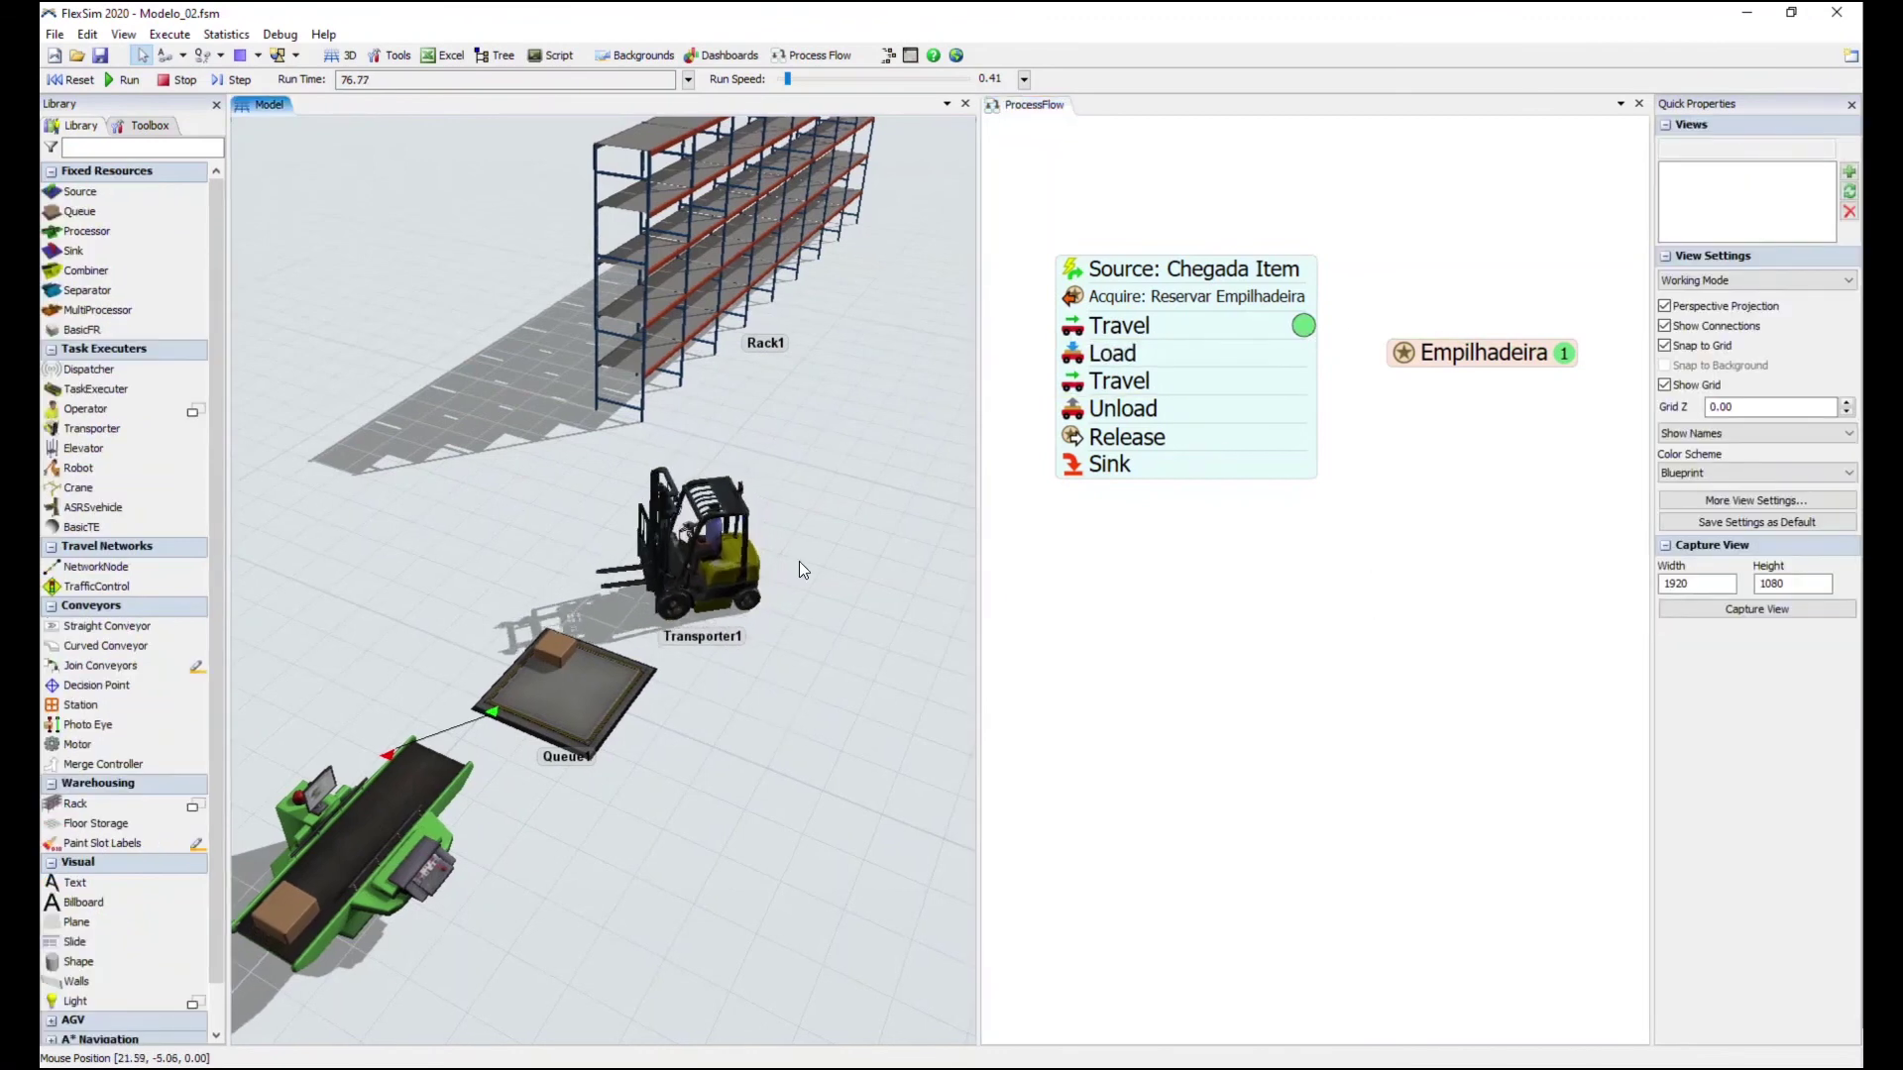
click(790, 80)
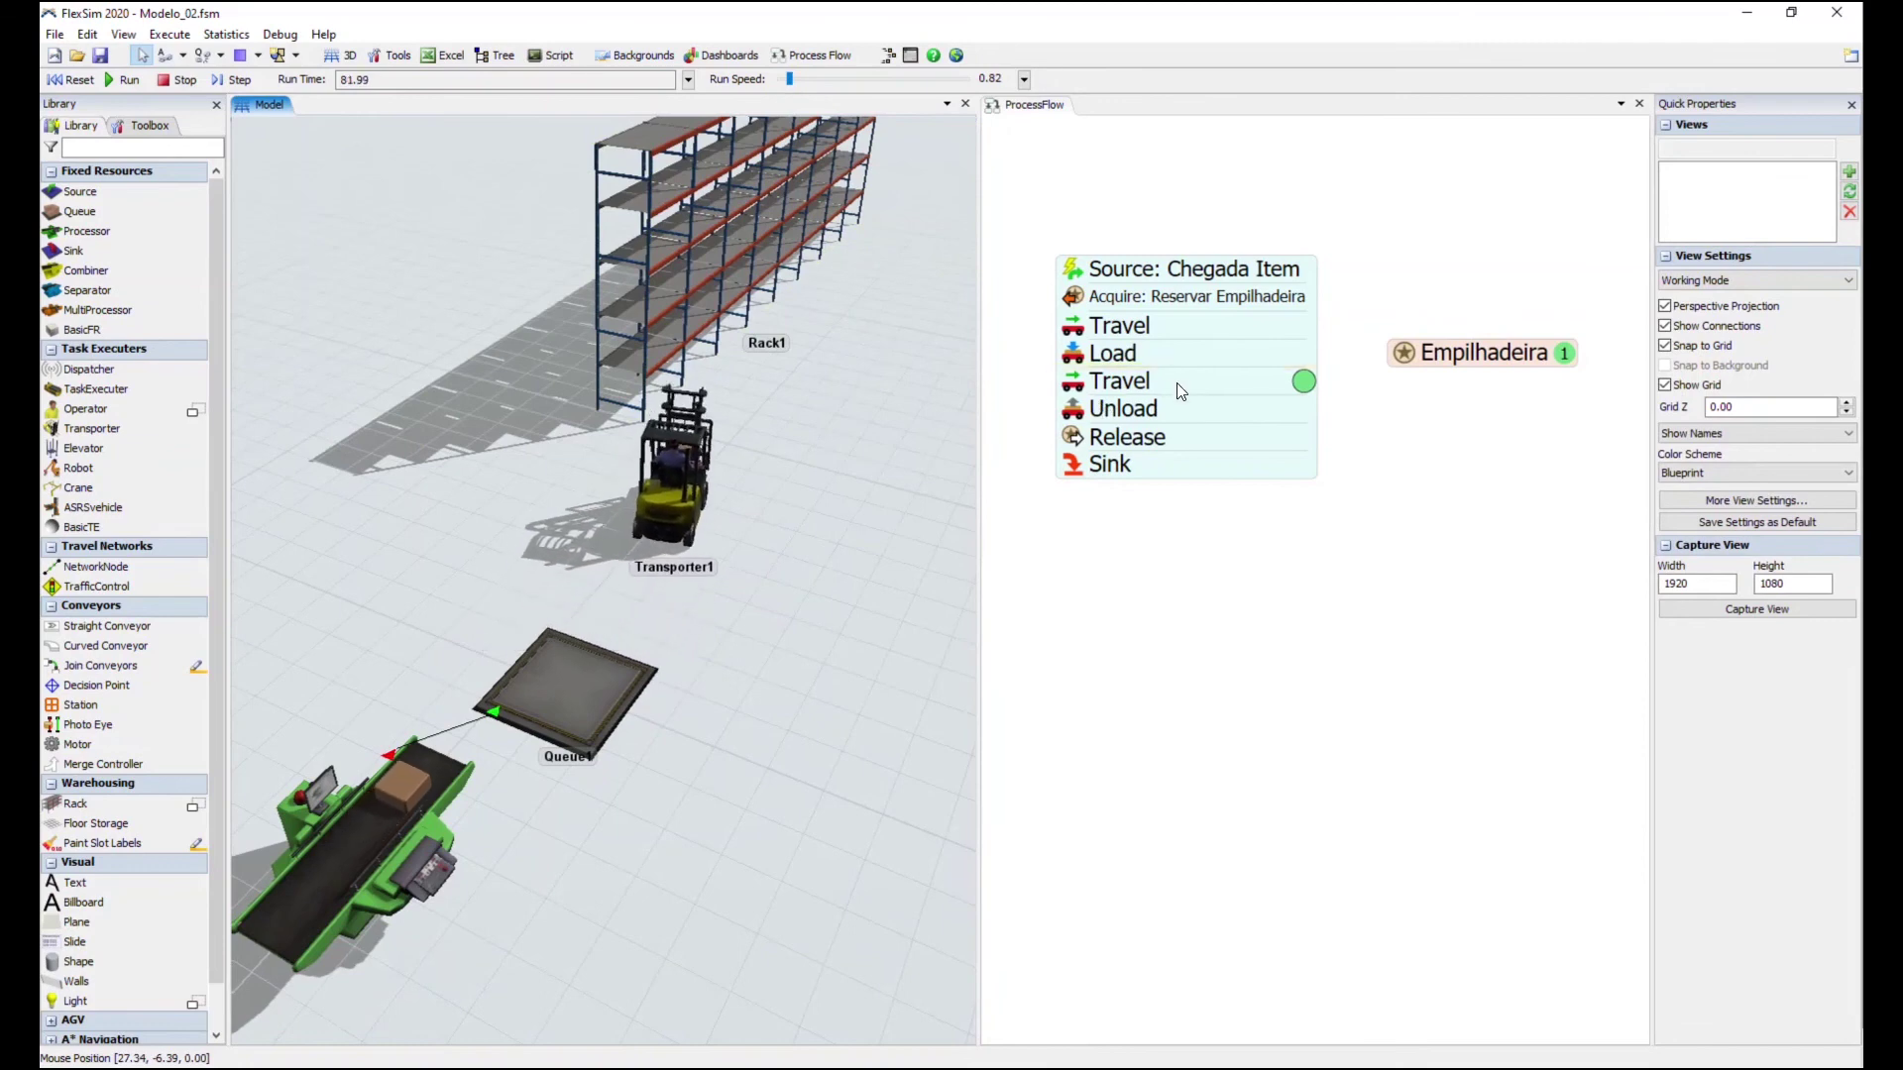
scroll(753, 527, up, 5)
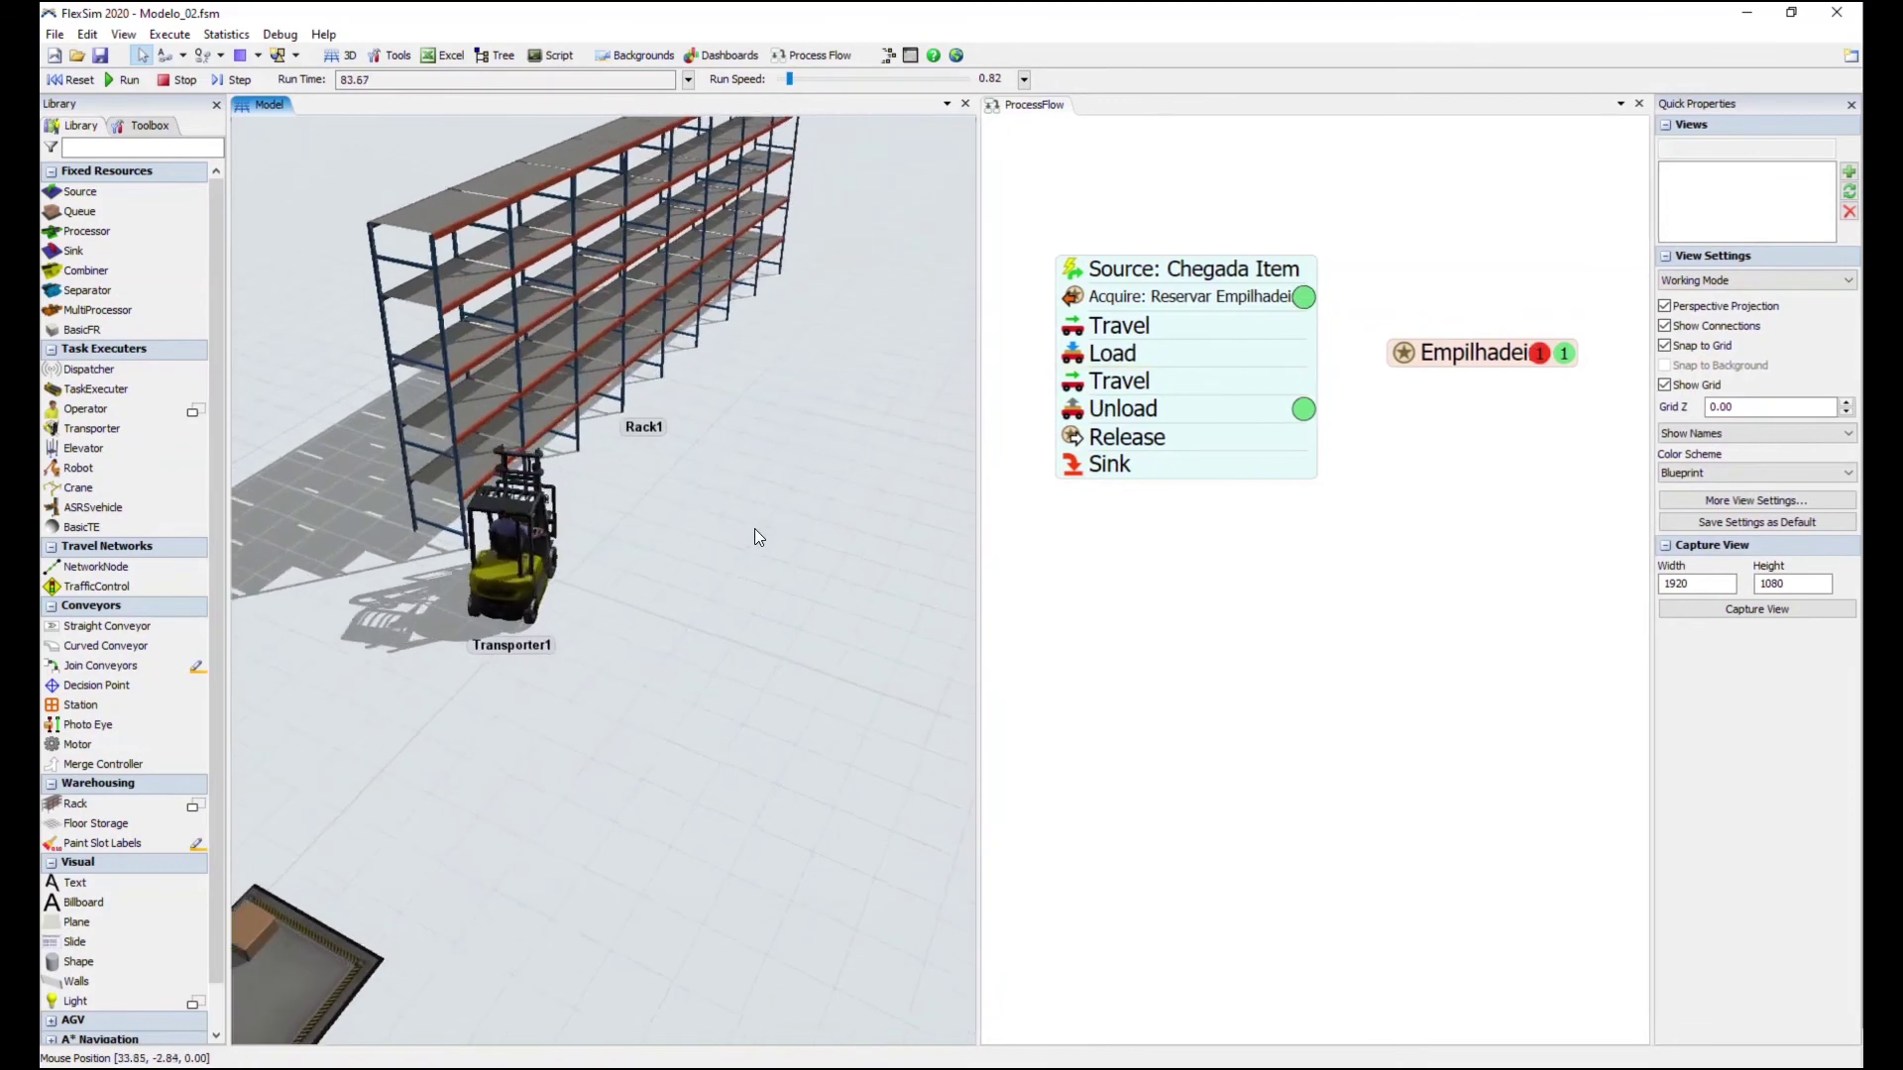
scroll(739, 537, down, 5)
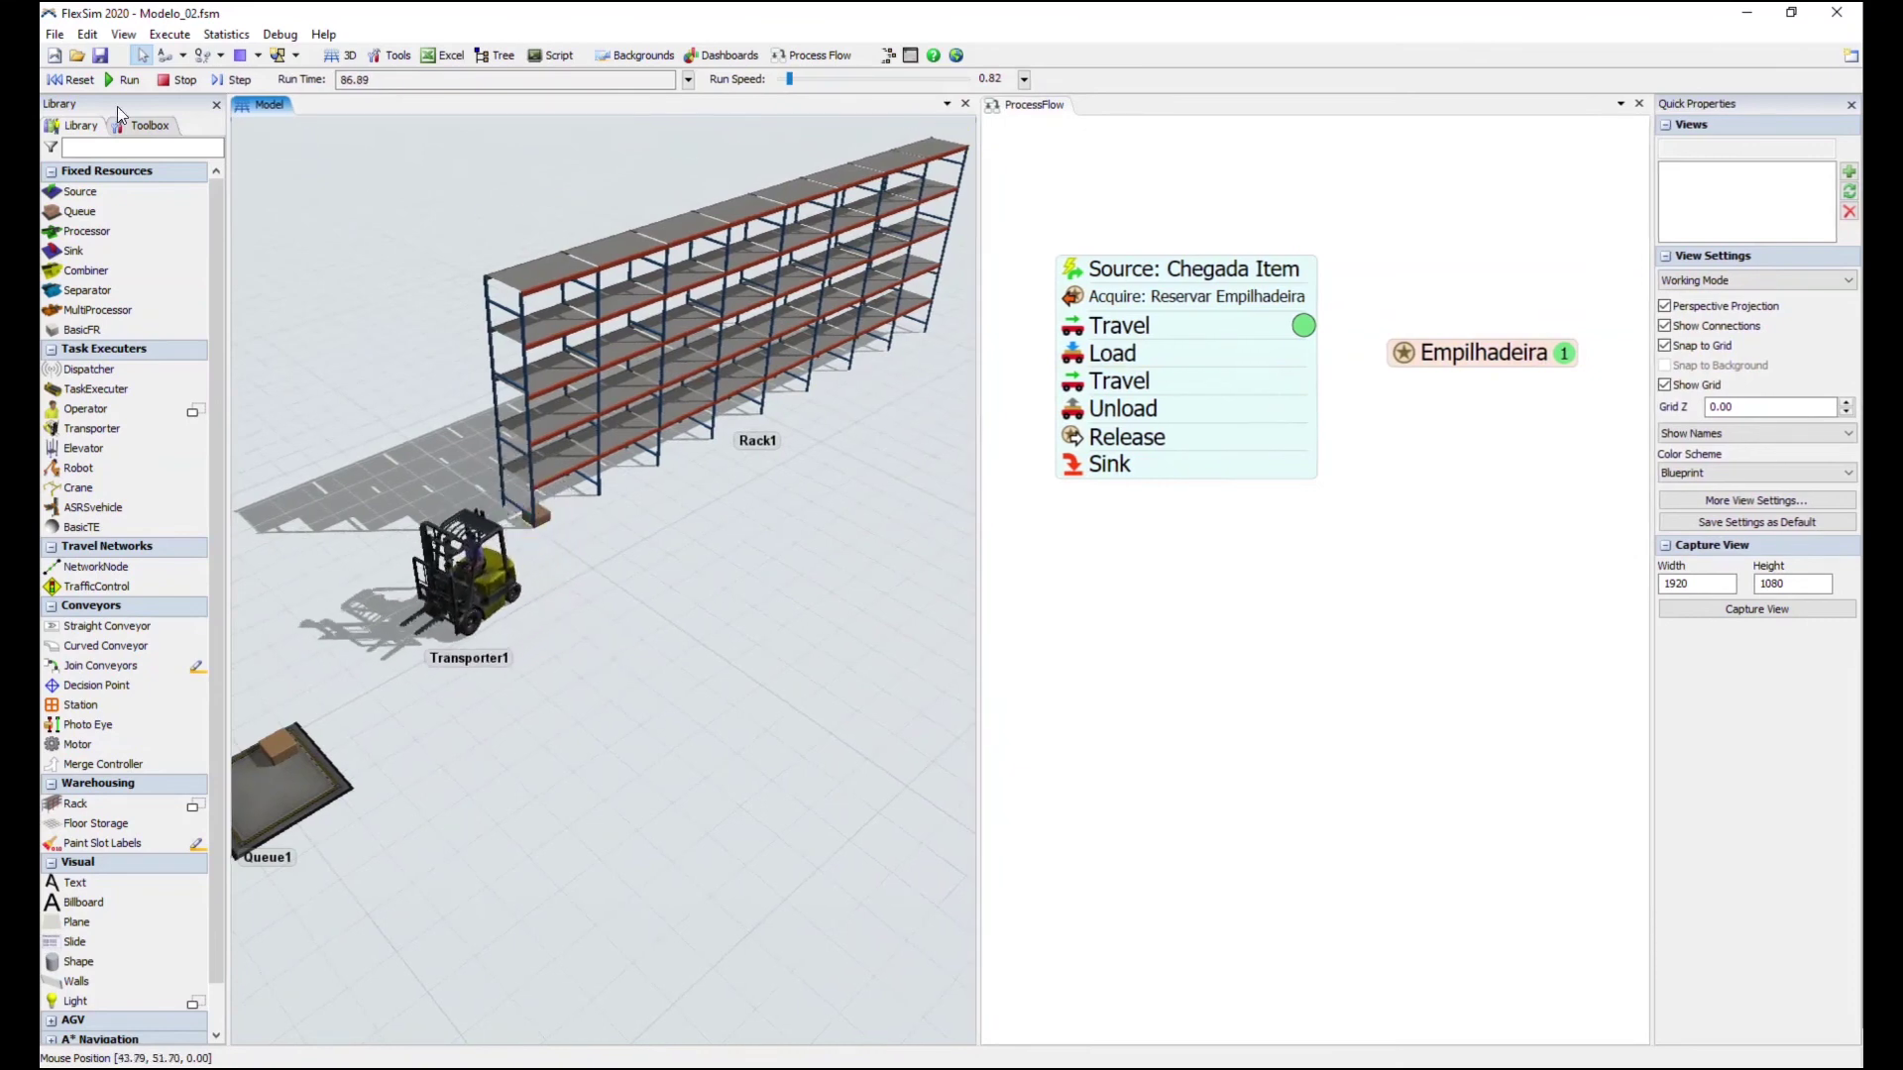
click(73, 83)
click(1176, 595)
Rename the first Travel activity as "Travel: Ate o Item" and the Load activity as "Load: Item"
click(1227, 344)
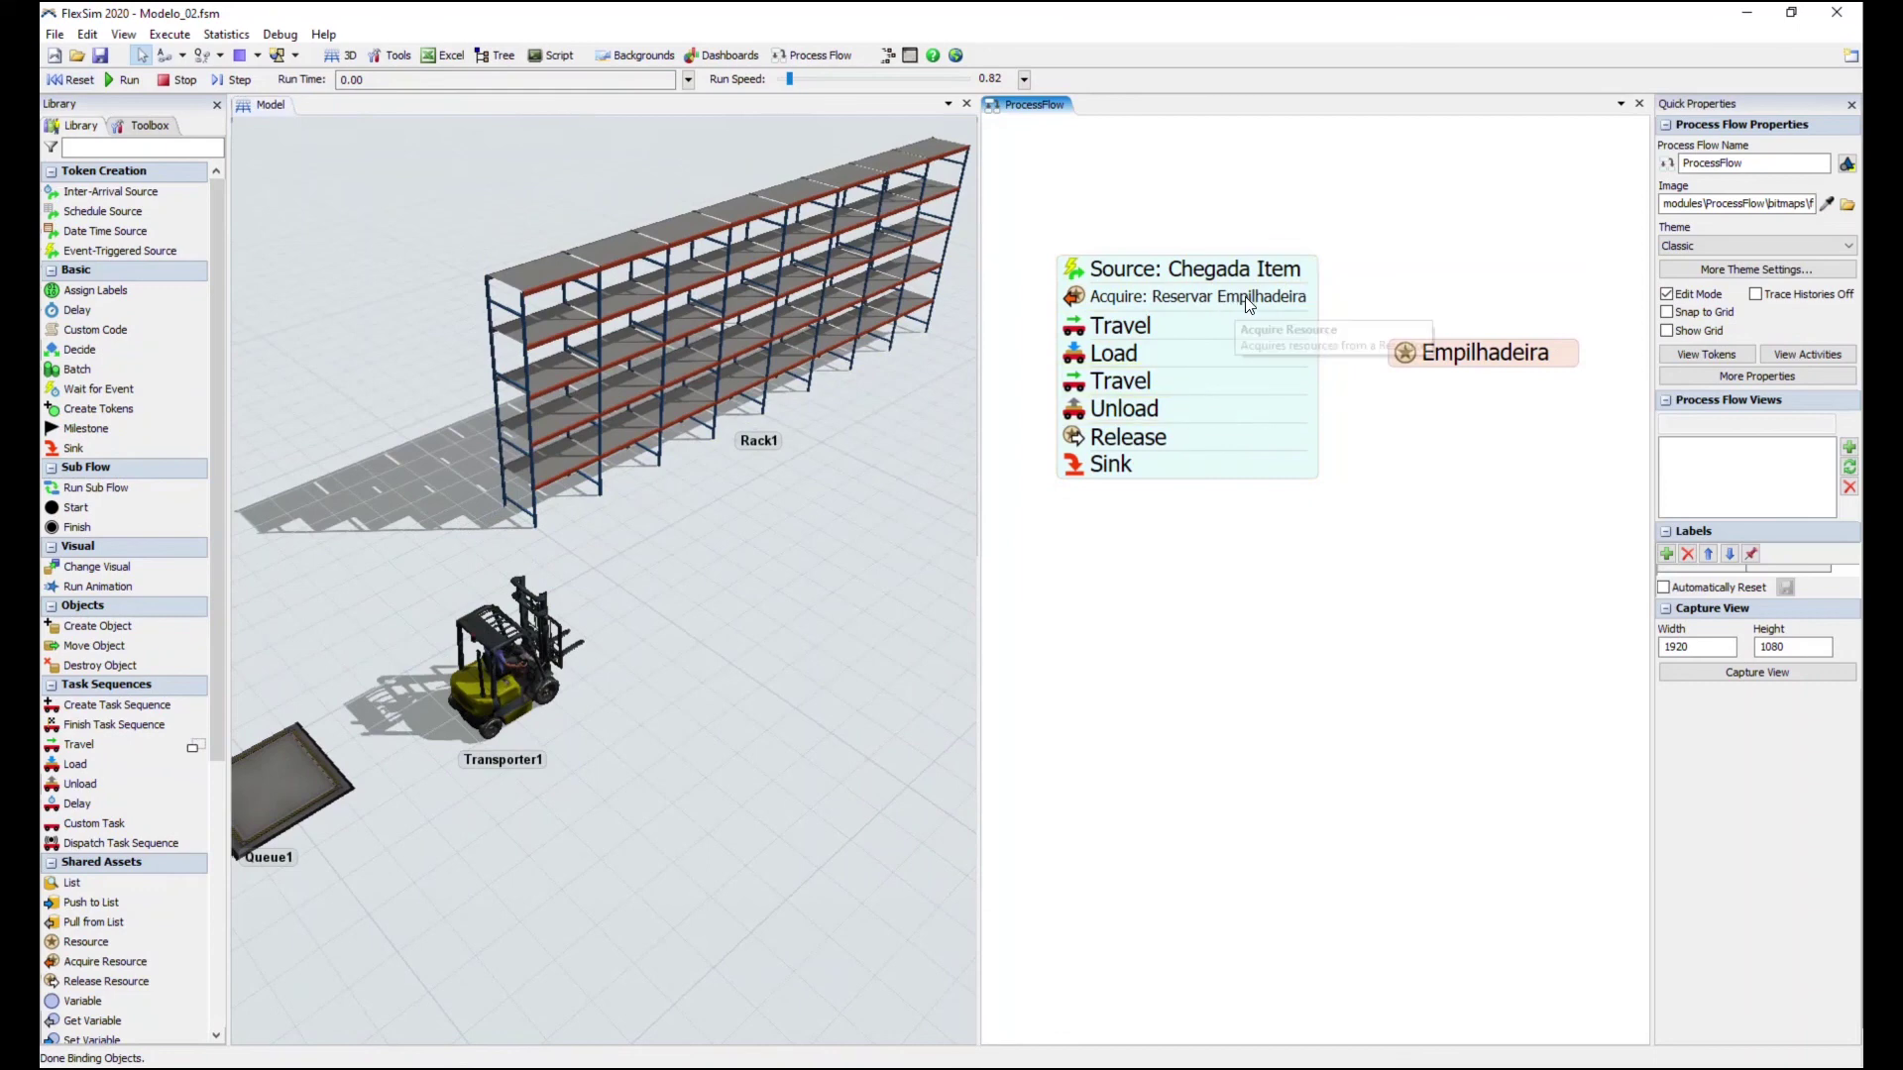
double_click(1179, 327)
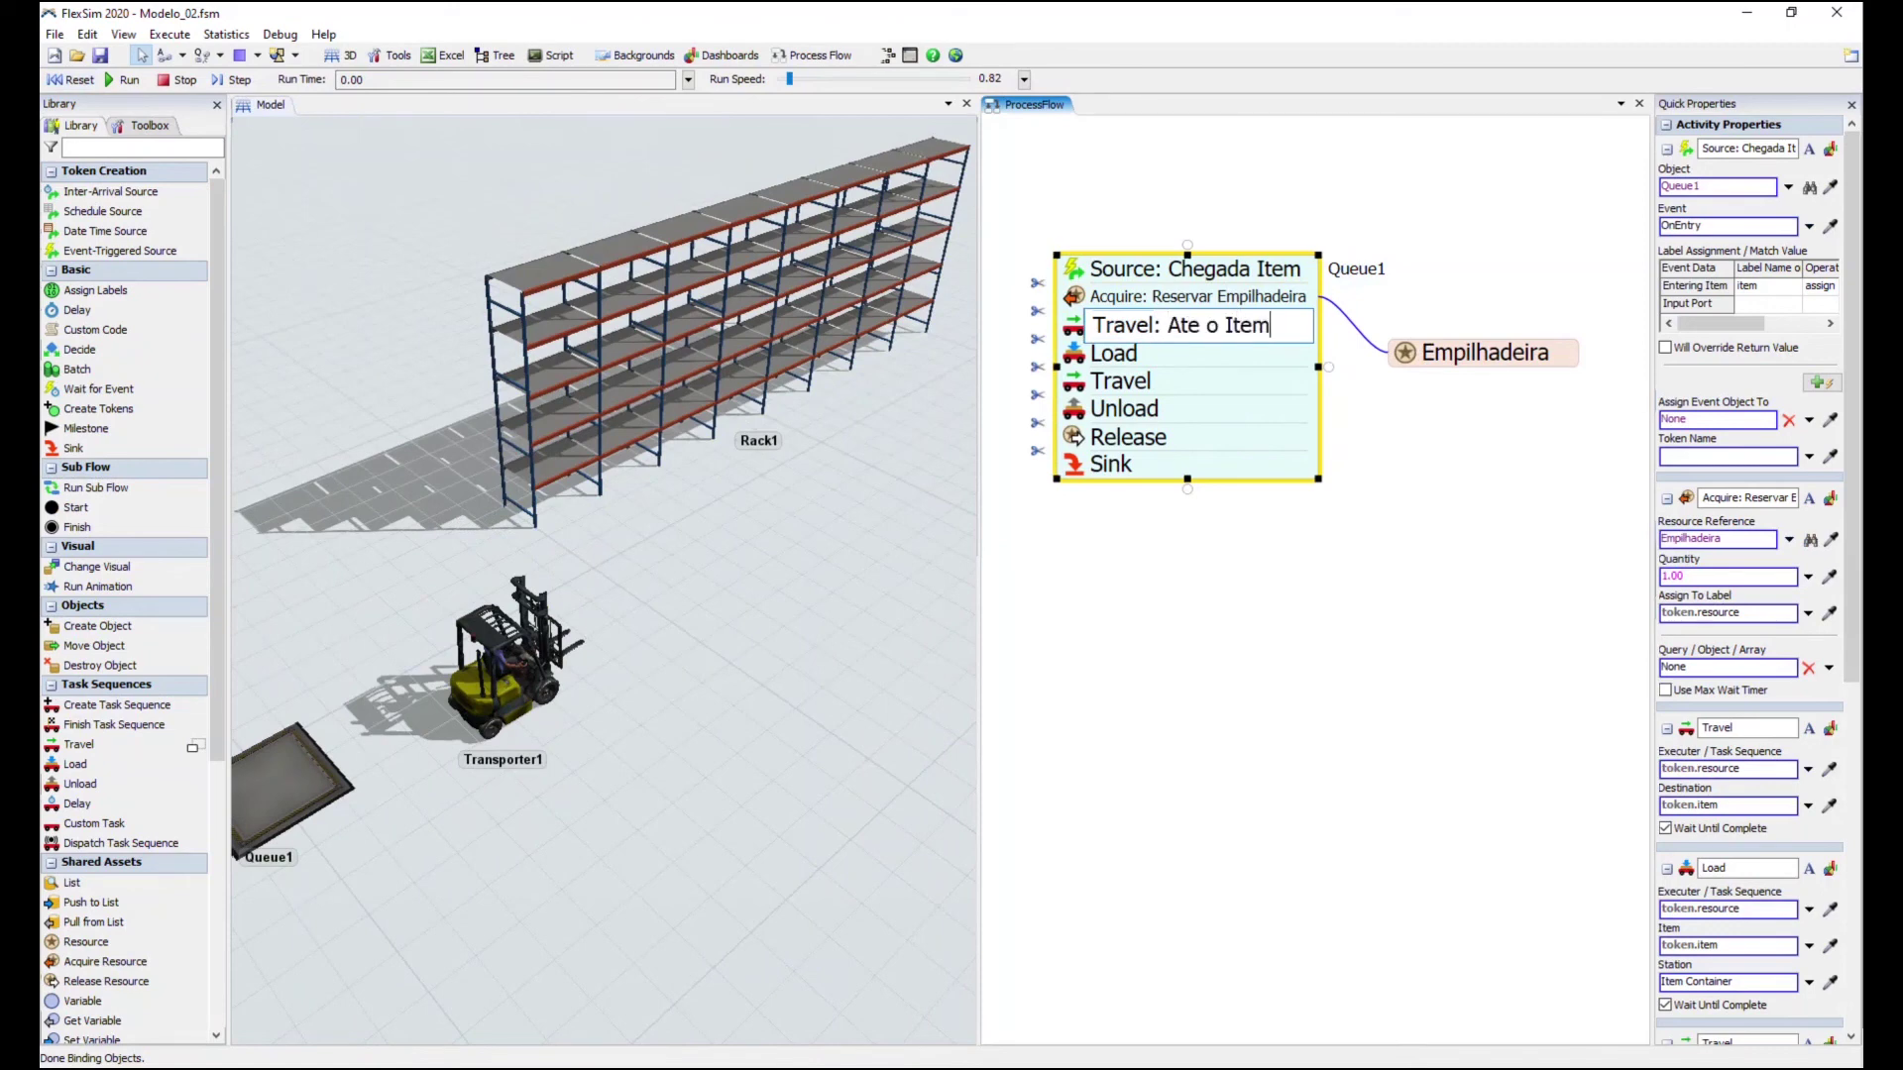
double_click(1197, 355)
click(1213, 353)
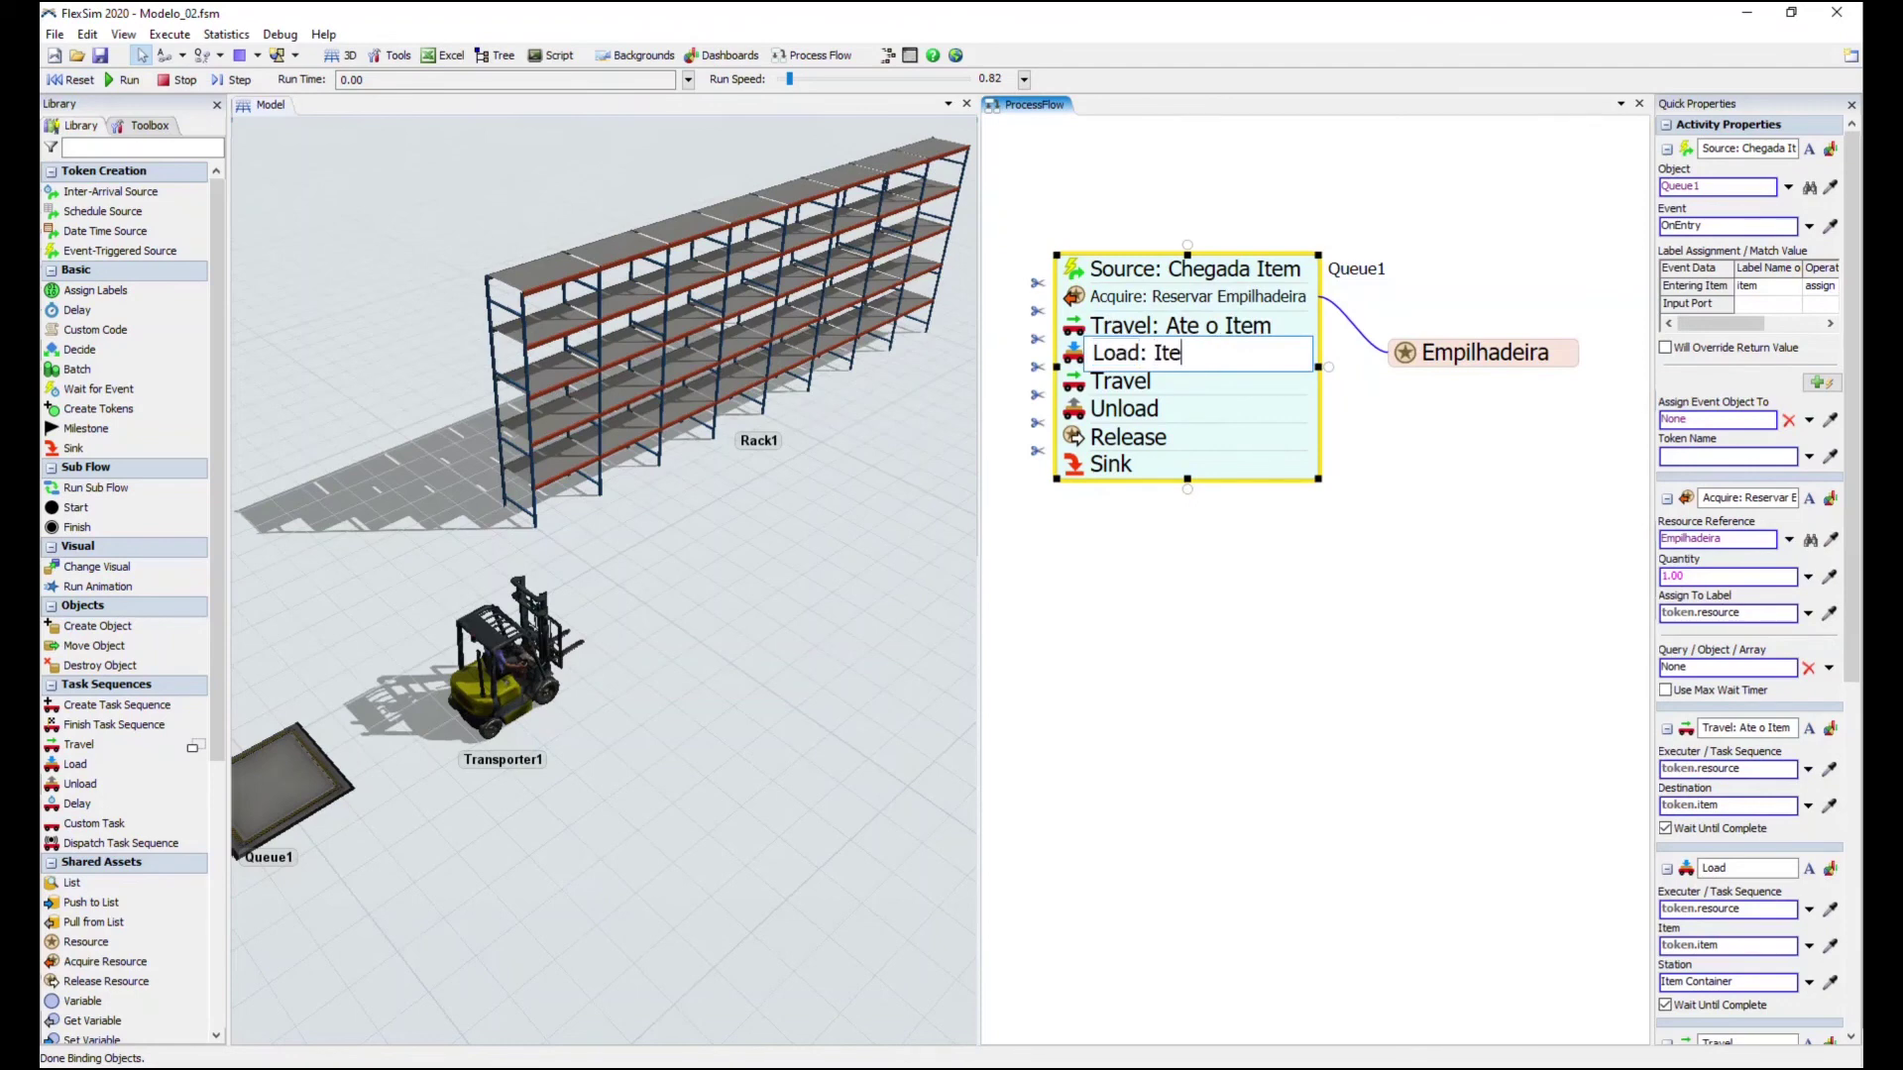
text(: Item)
Rename the second Travel activity as "Travel: Estoque" and the Unload activity as "Unload: Item no Estoque"
double_click(1199, 383)
click(1204, 386)
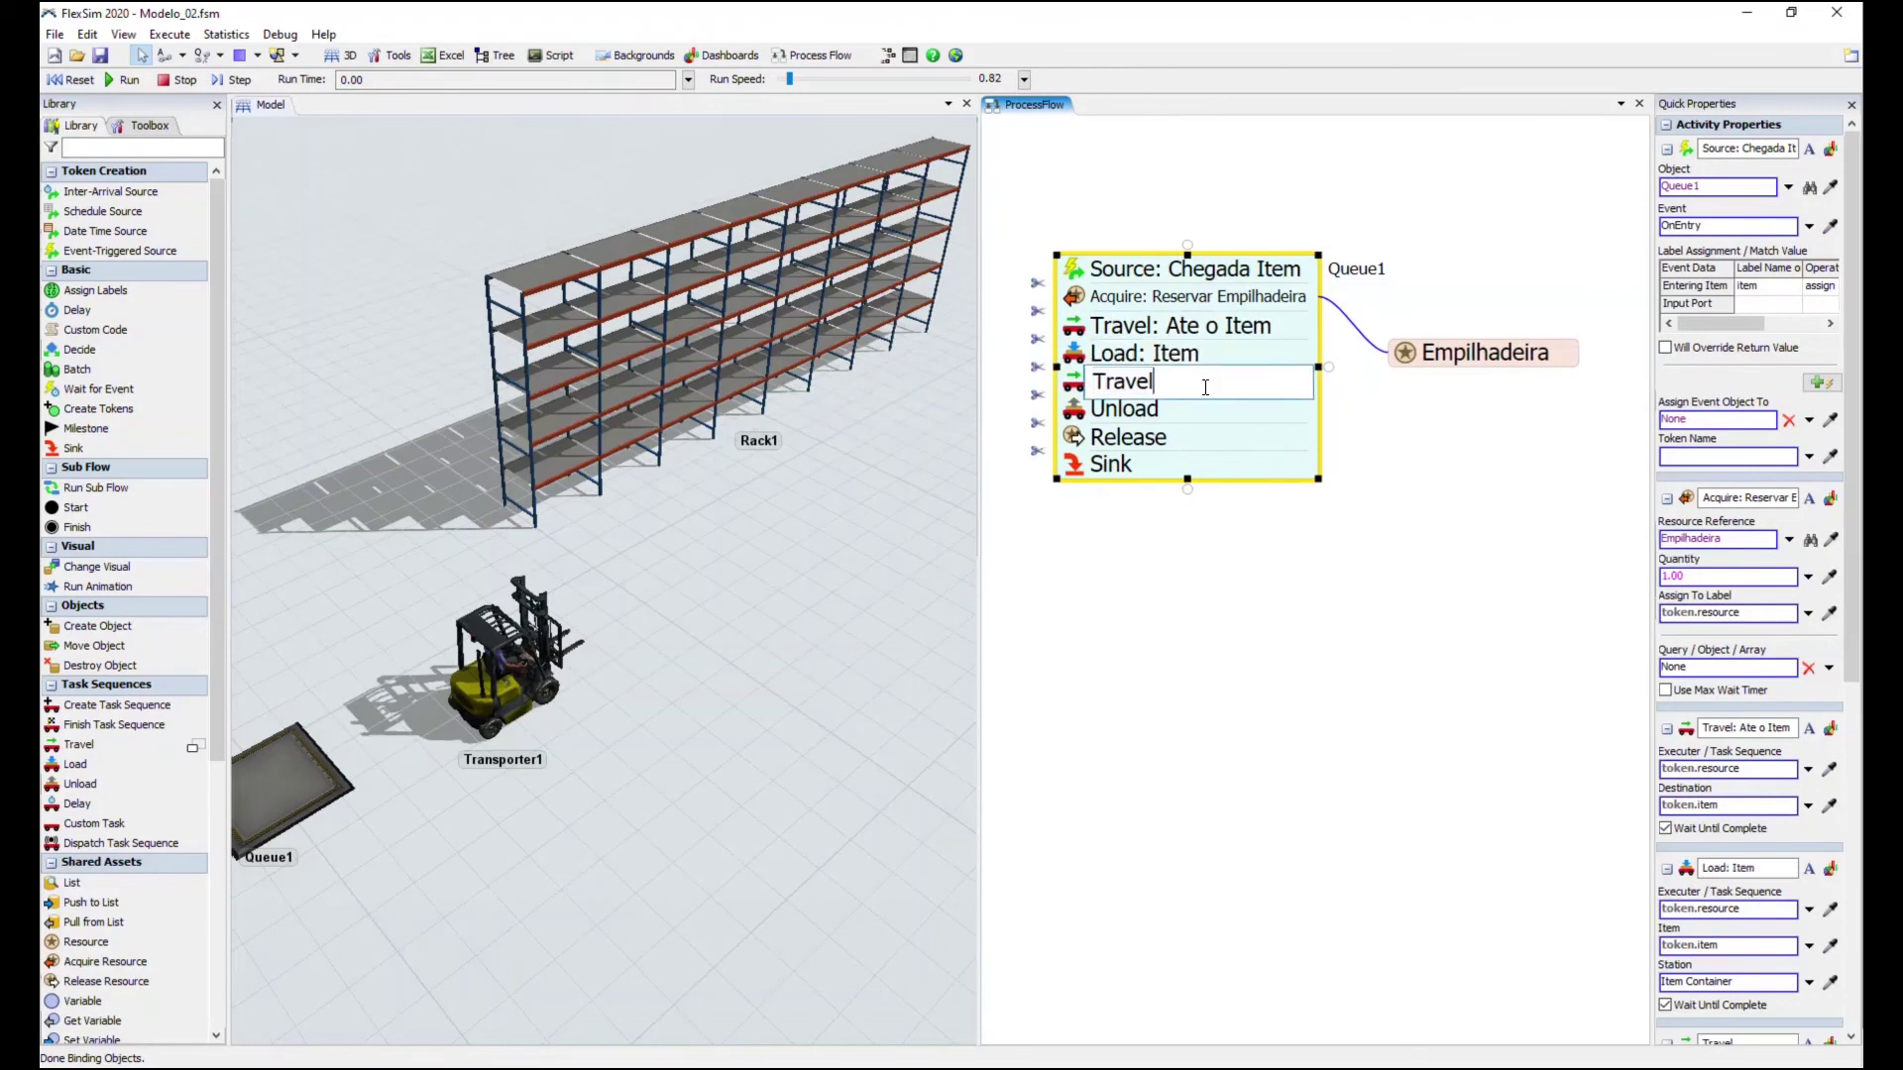
text(: Estoque)
double_click(1199, 409)
click(1203, 408)
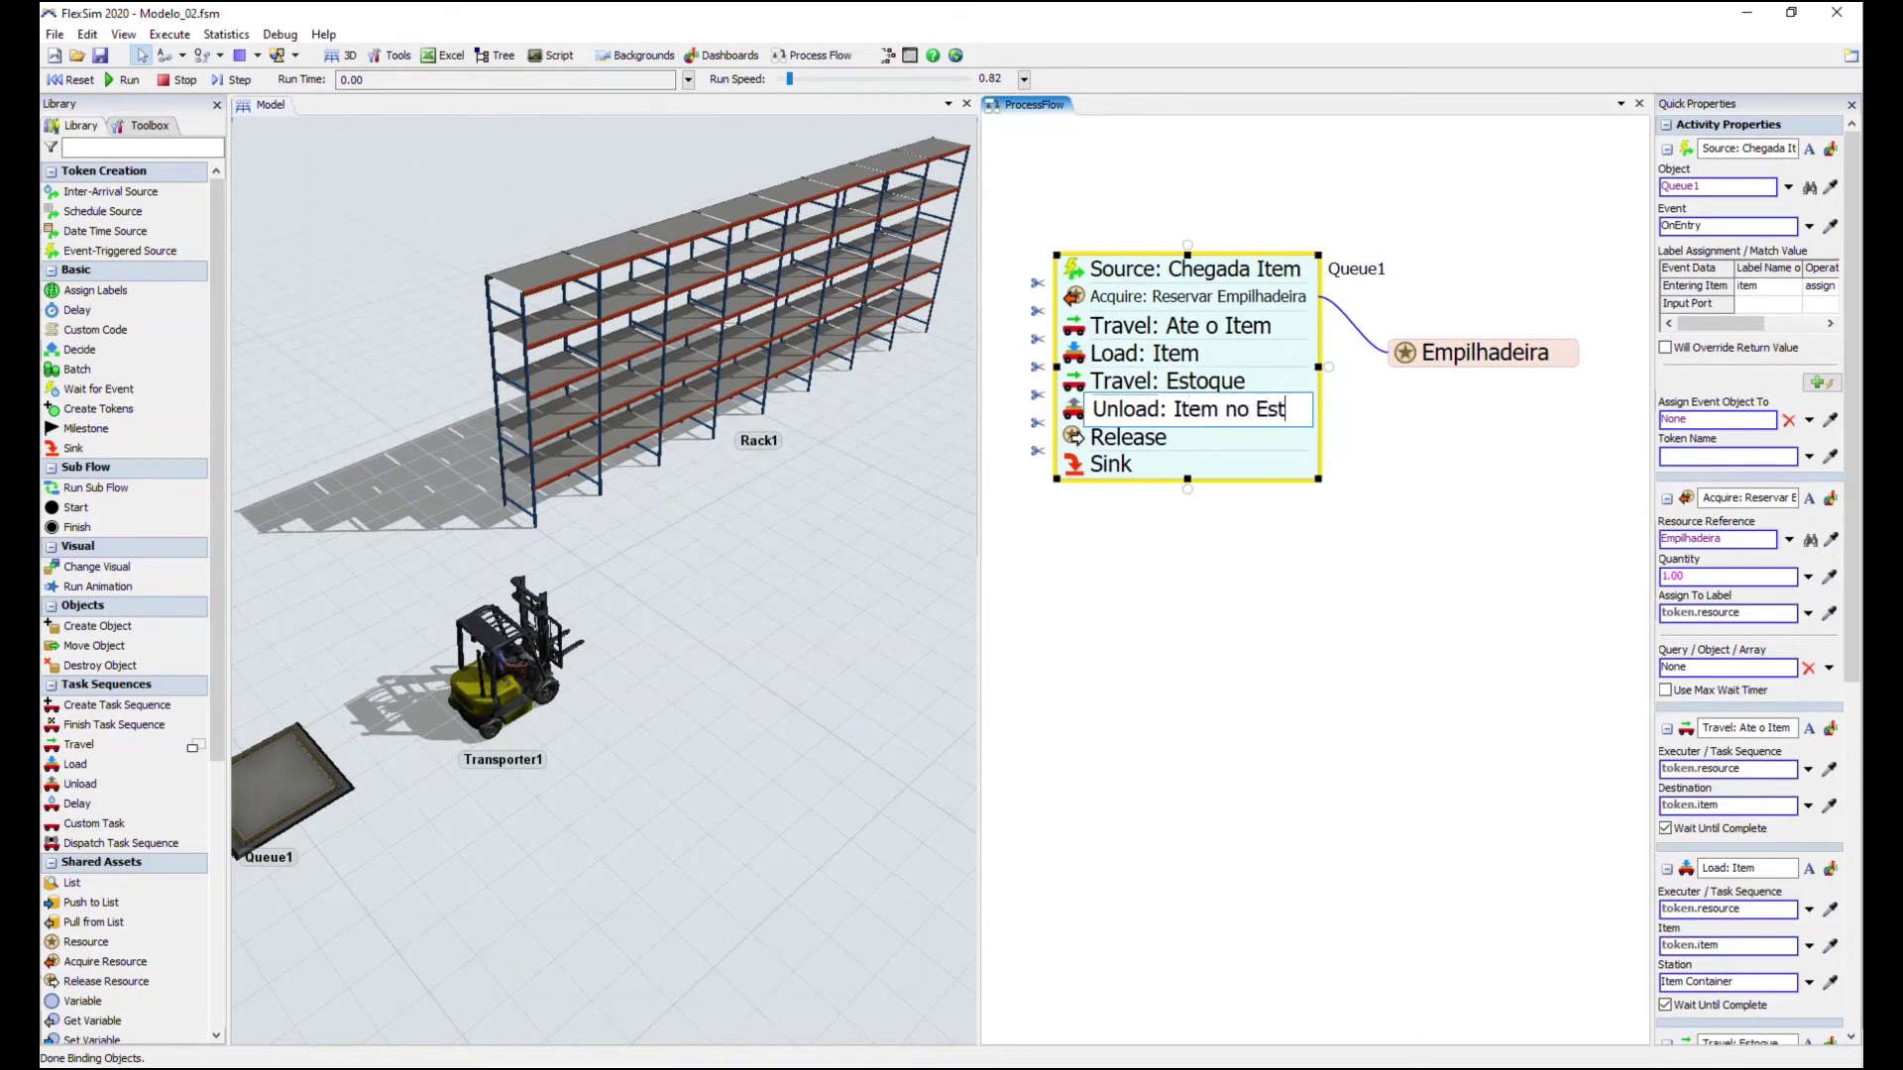
text(: Item no Estoque)
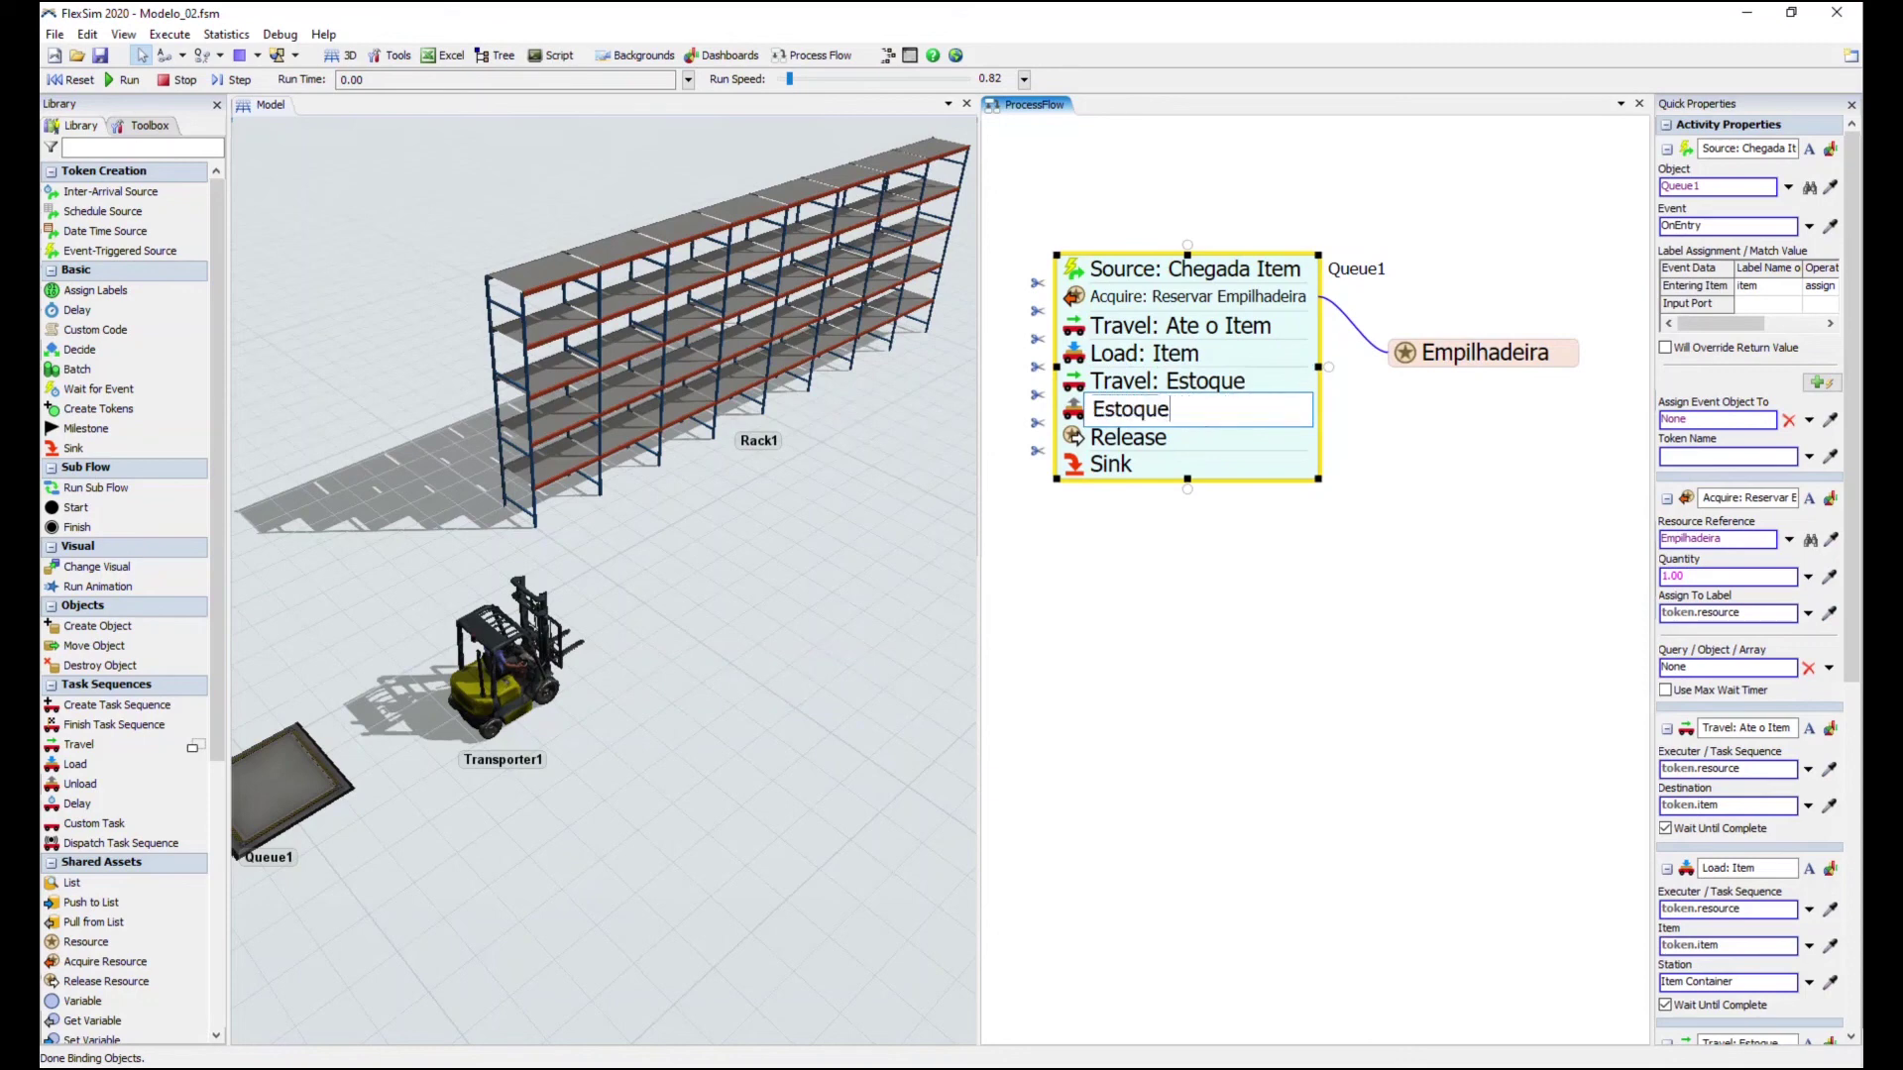
Rename the Release activity as "Release: Empilhadeira" and the Sink activity as "Sink: Finalizar o processo"
double_click(1204, 436)
click(1211, 437)
text(: Empilhadeira)
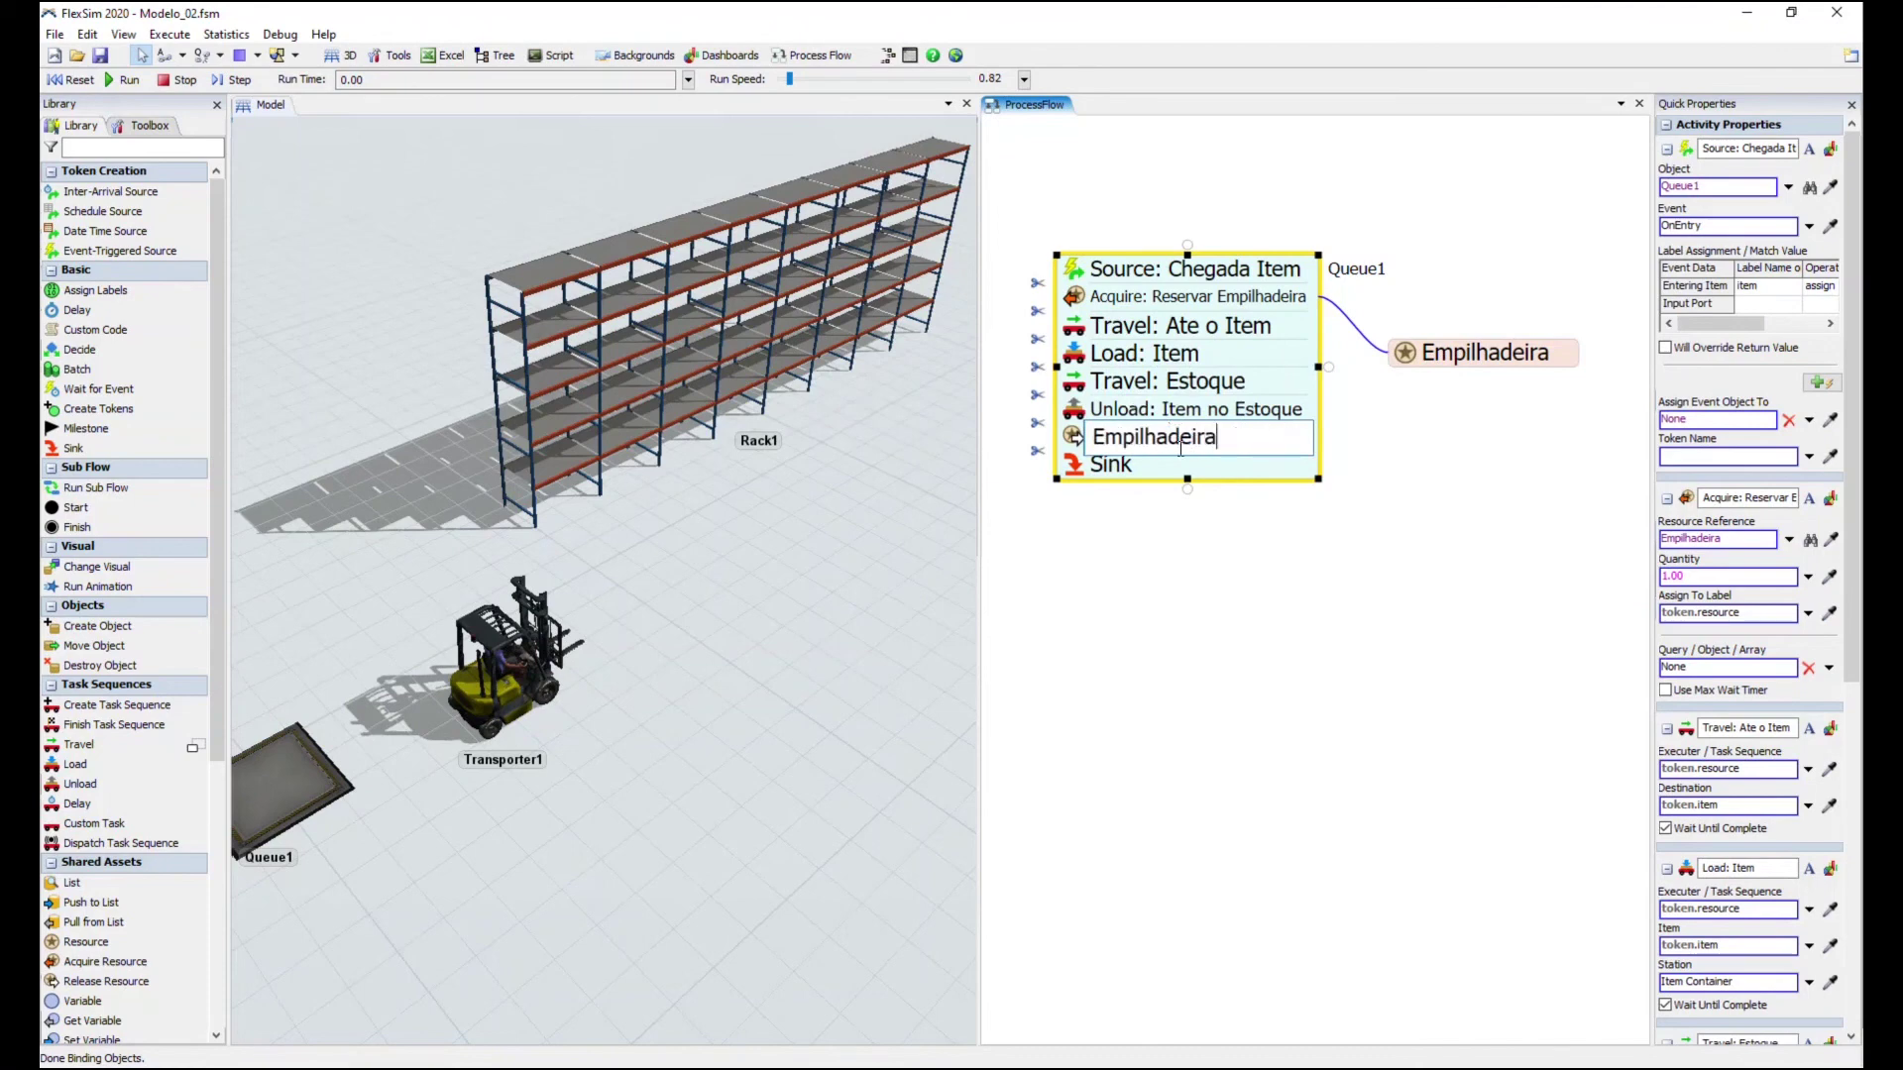
double_click(1175, 466)
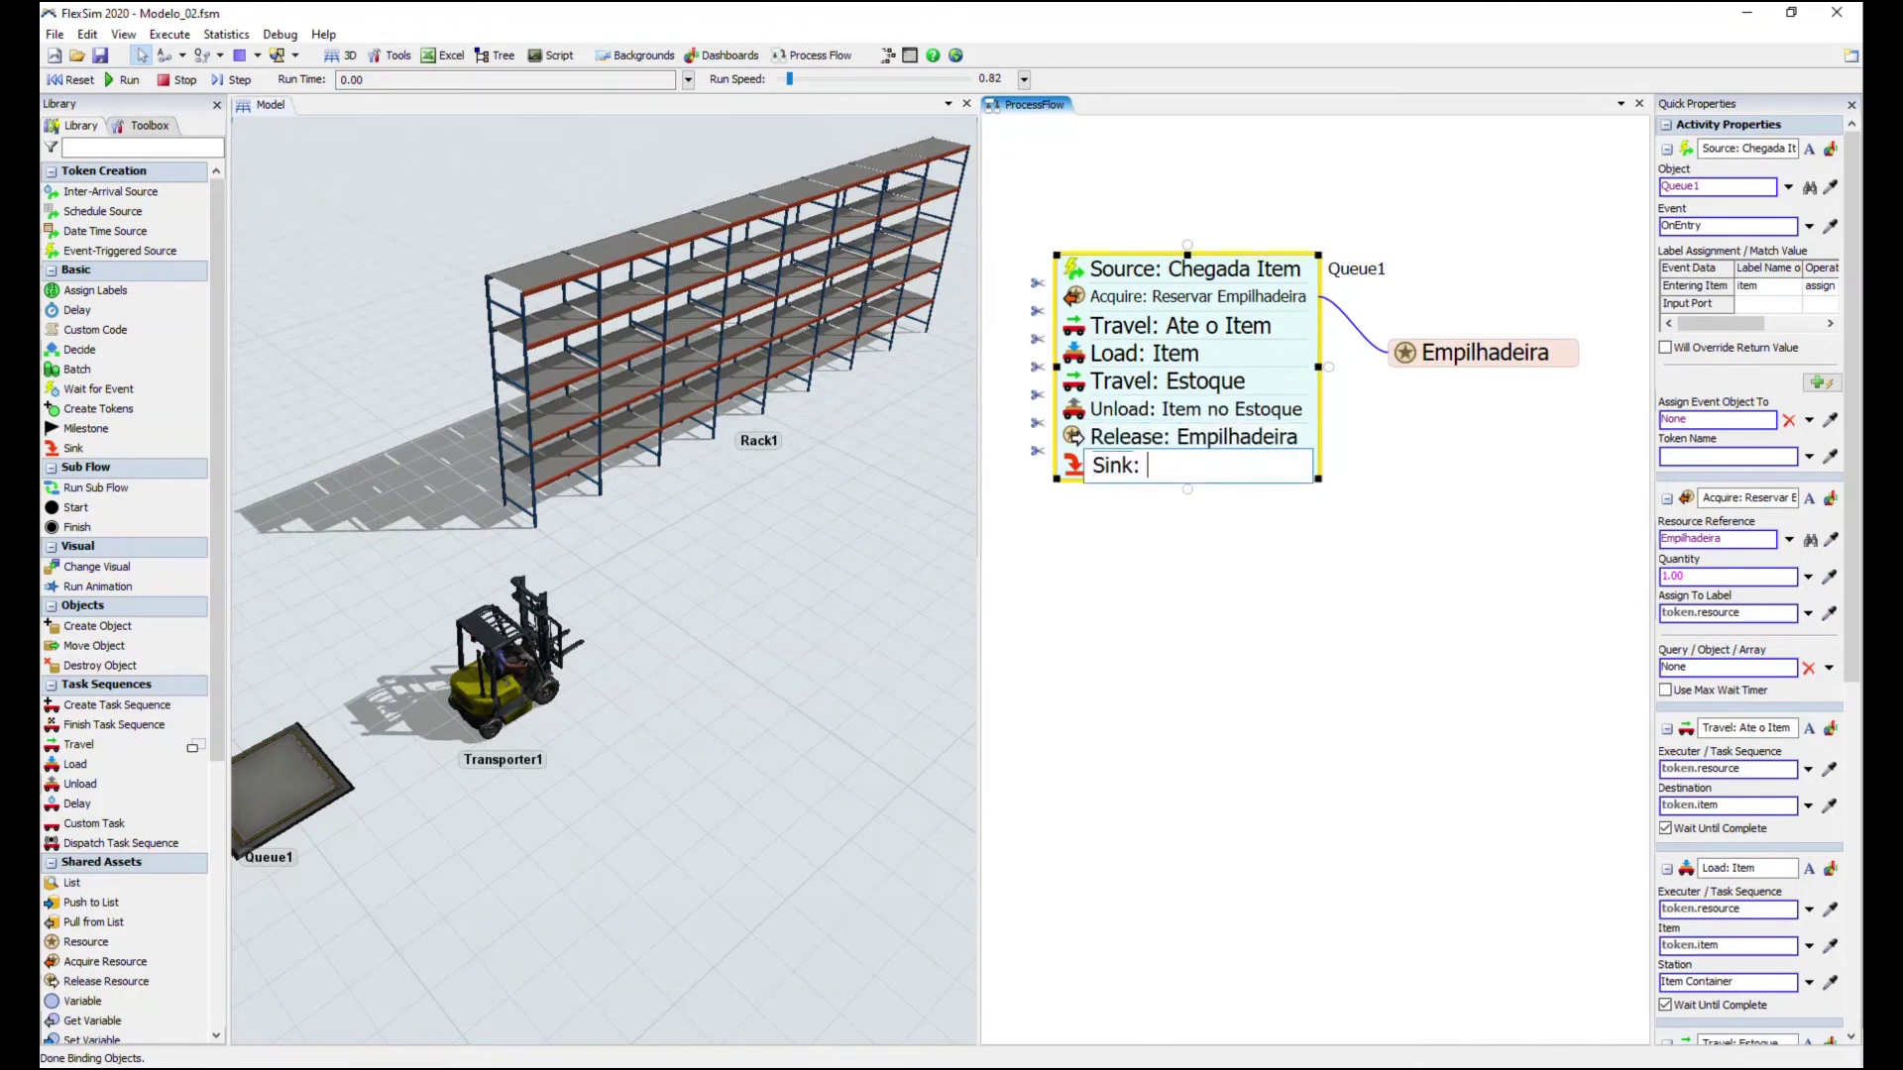
text(: Finaliz)
text(ar o processo)
click(1333, 773)
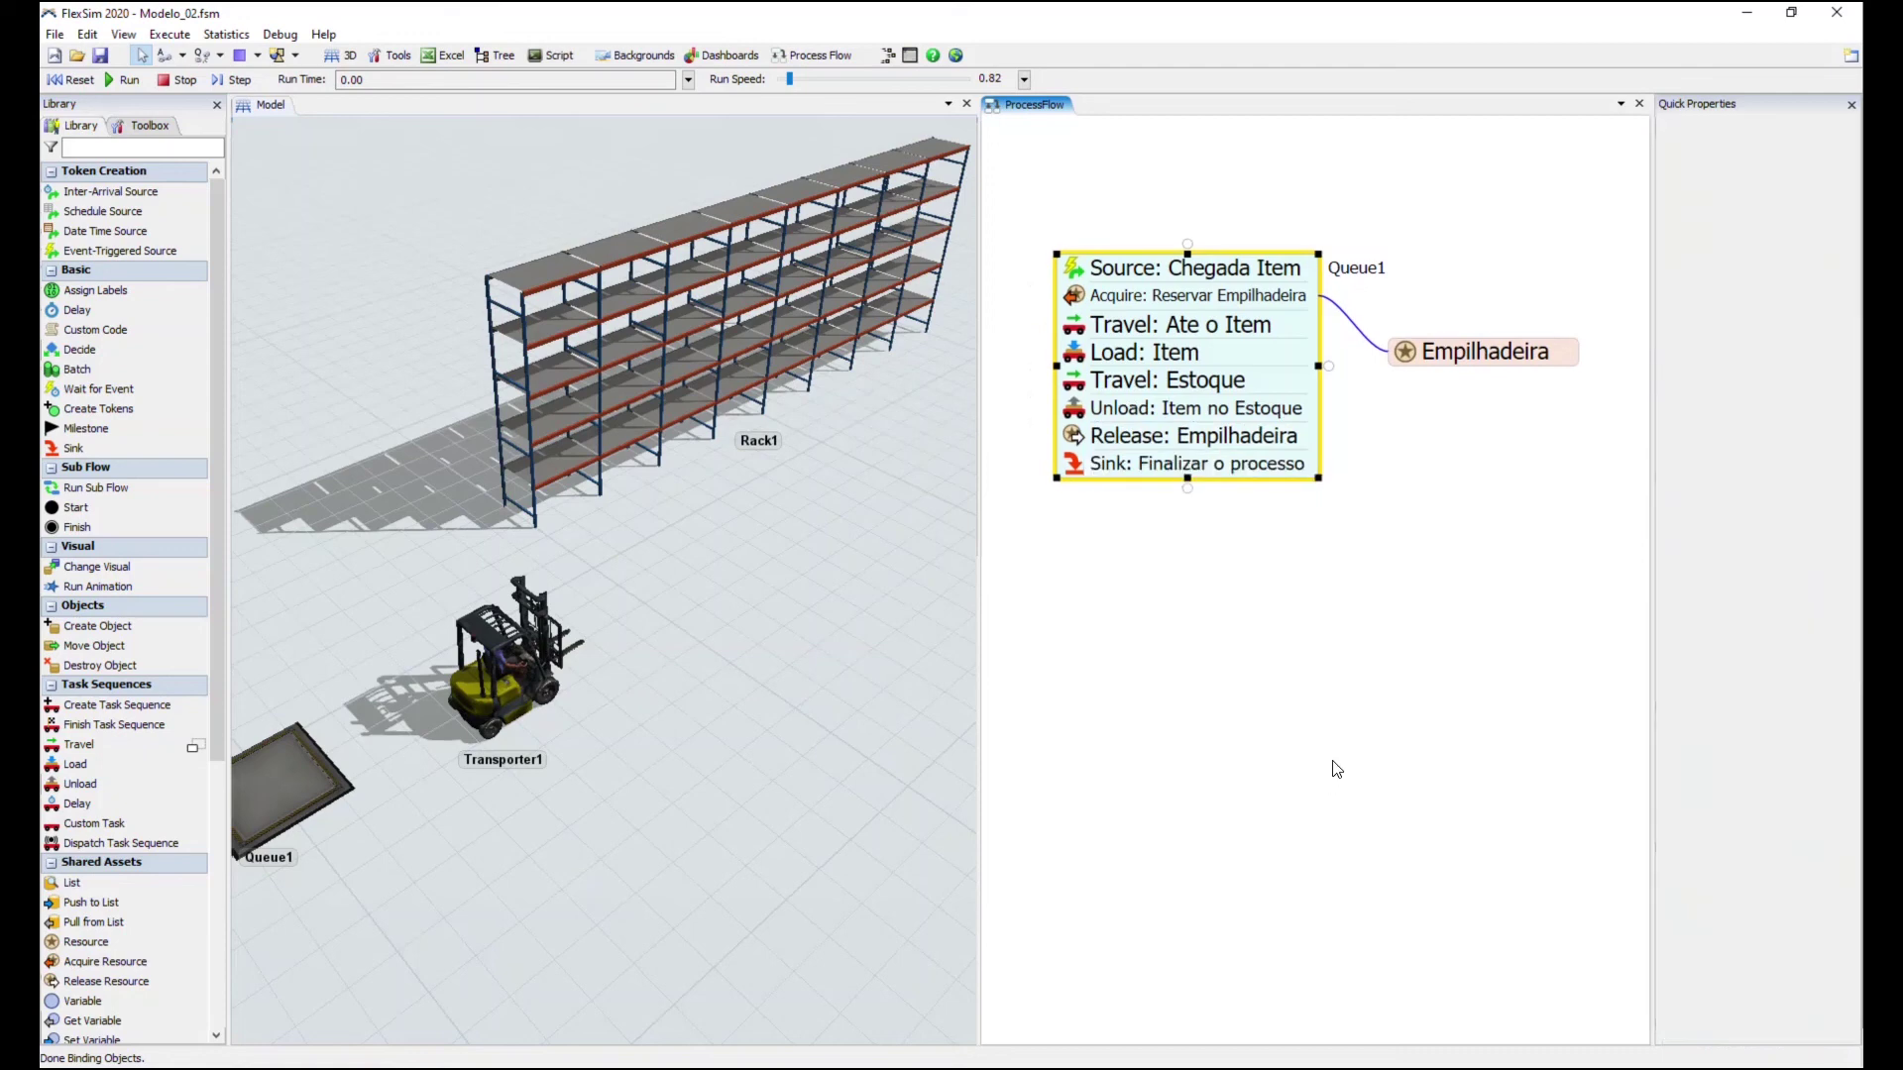
Reset and run the simulation, slowing the run speed to 0.41 to watch Transporter1 handle the item from Queue1
click(595, 805)
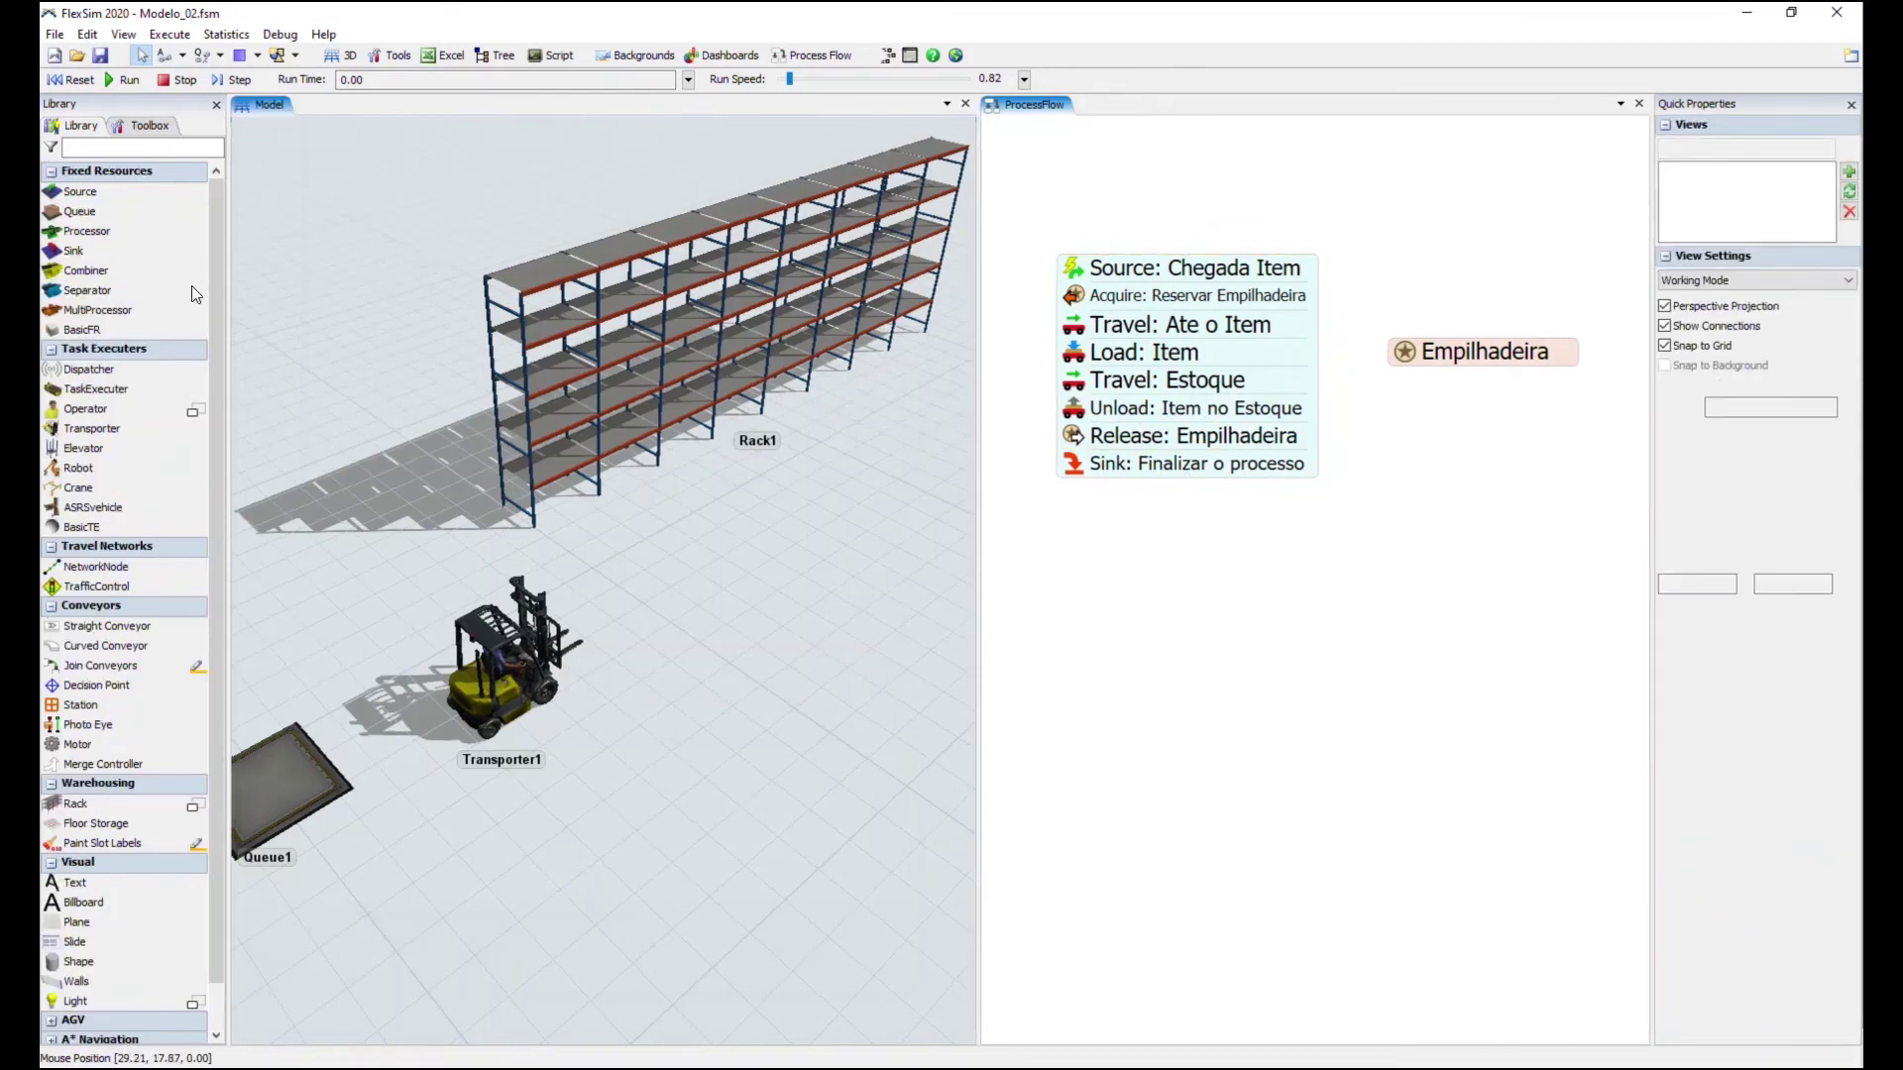
click(82, 82)
click(139, 79)
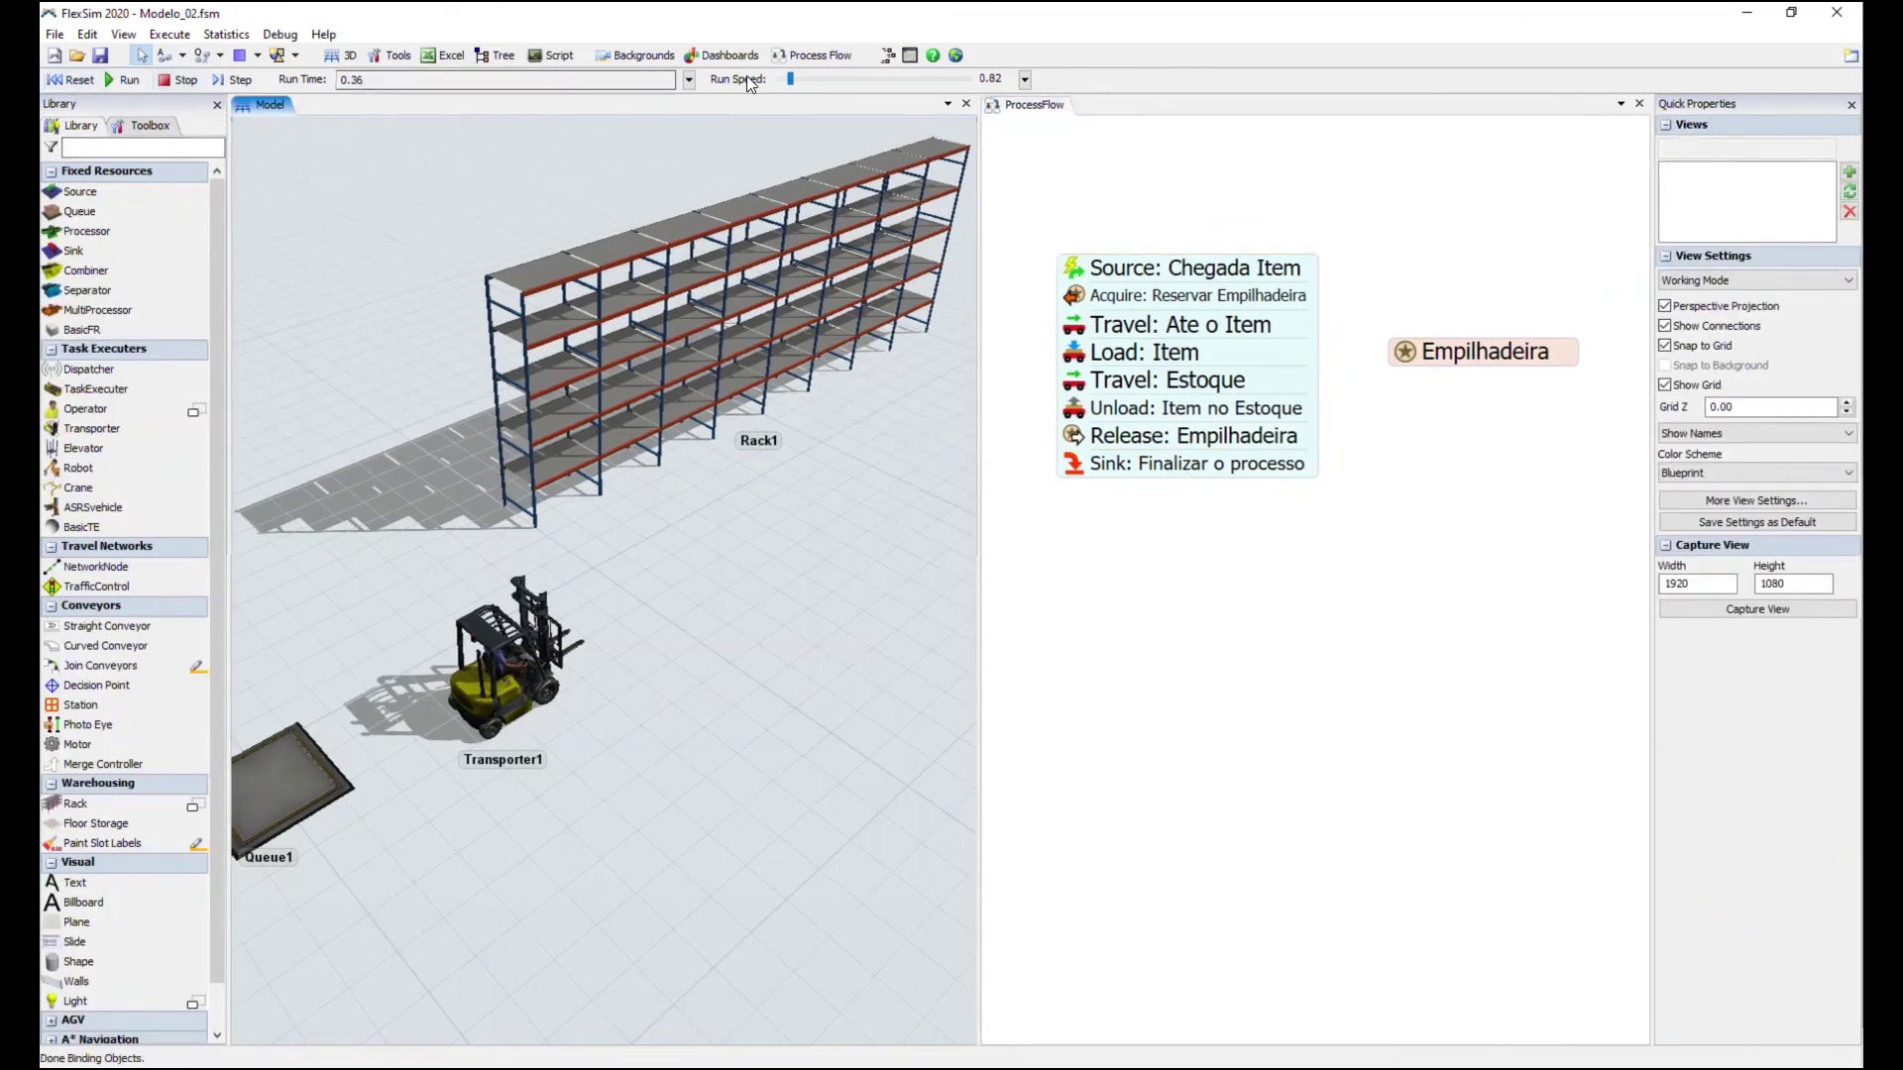
drag(806, 79, 793, 79)
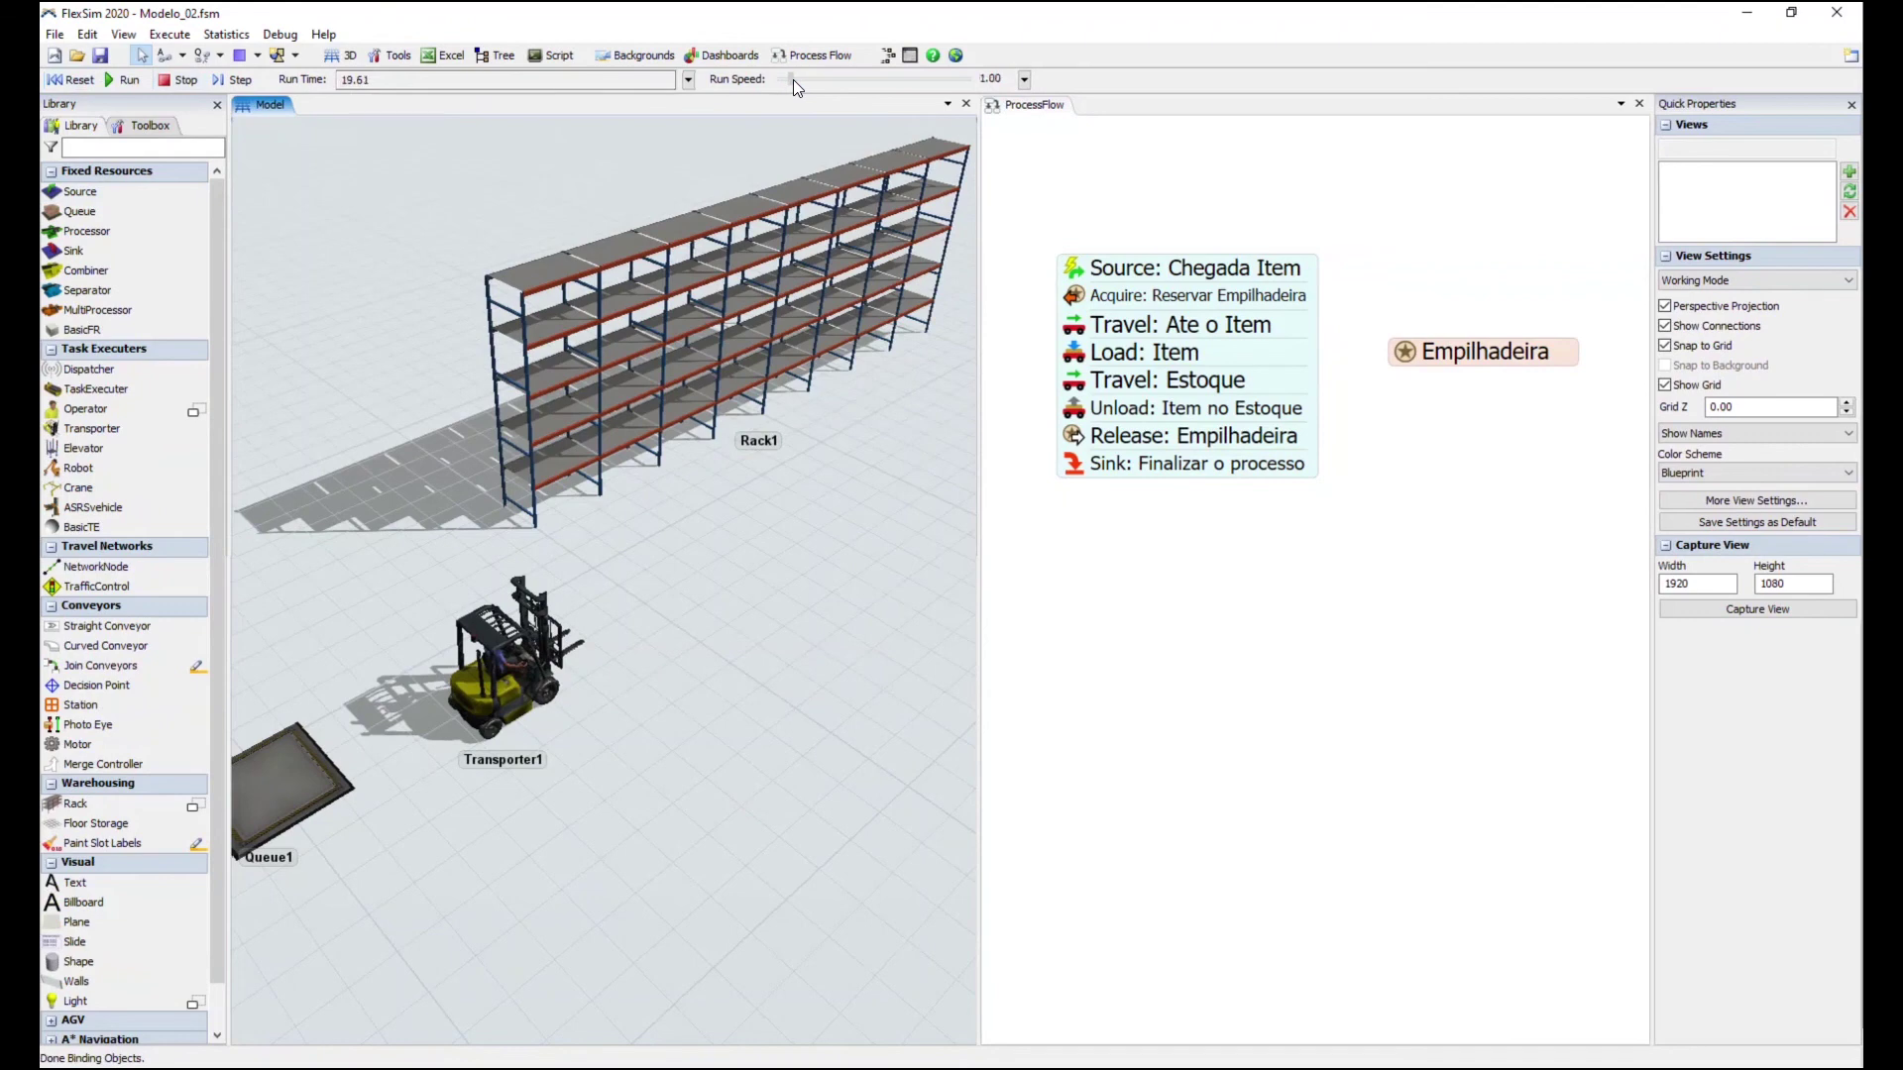
drag(717, 819, 793, 746)
scroll(763, 768, down, 3)
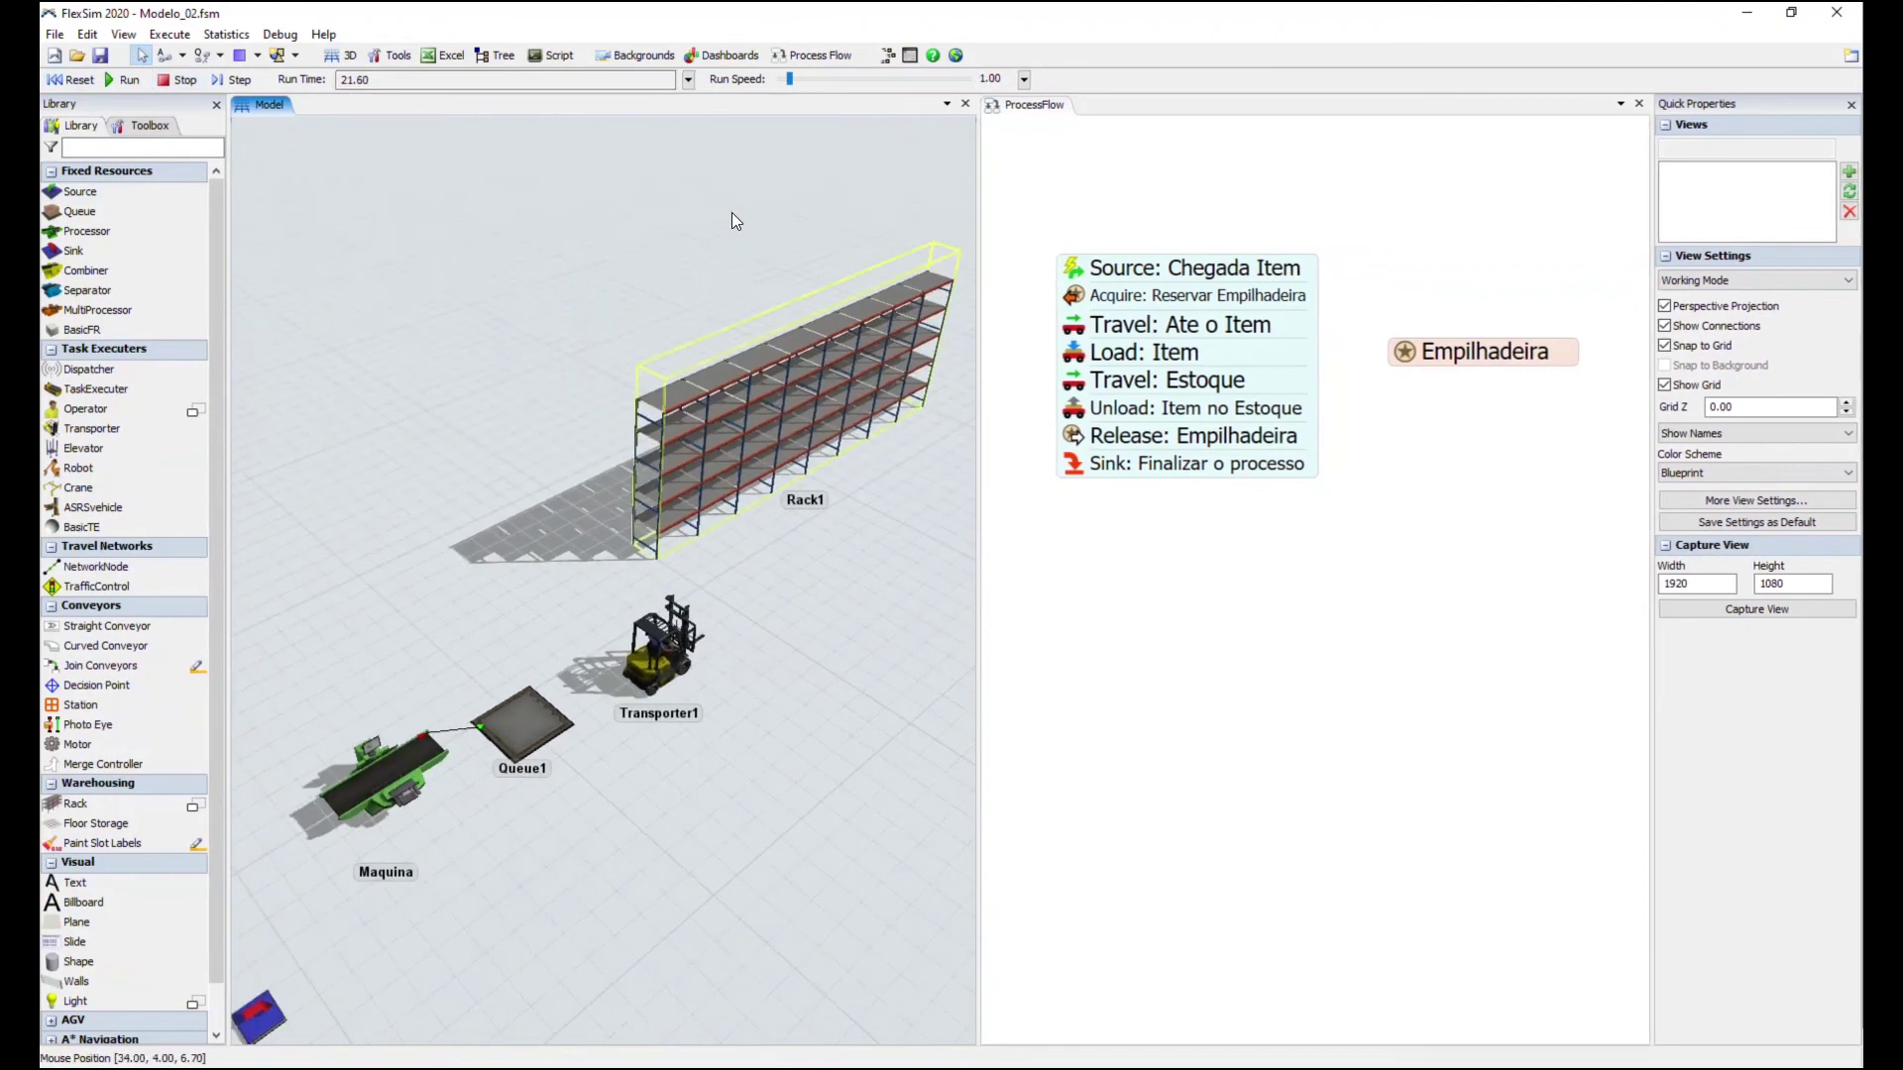
mouse_move(789, 80)
mouse_down()
mouse_move(808, 80)
mouse_move(789, 79)
mouse_up()
right_drag(800, 836, 837, 757)
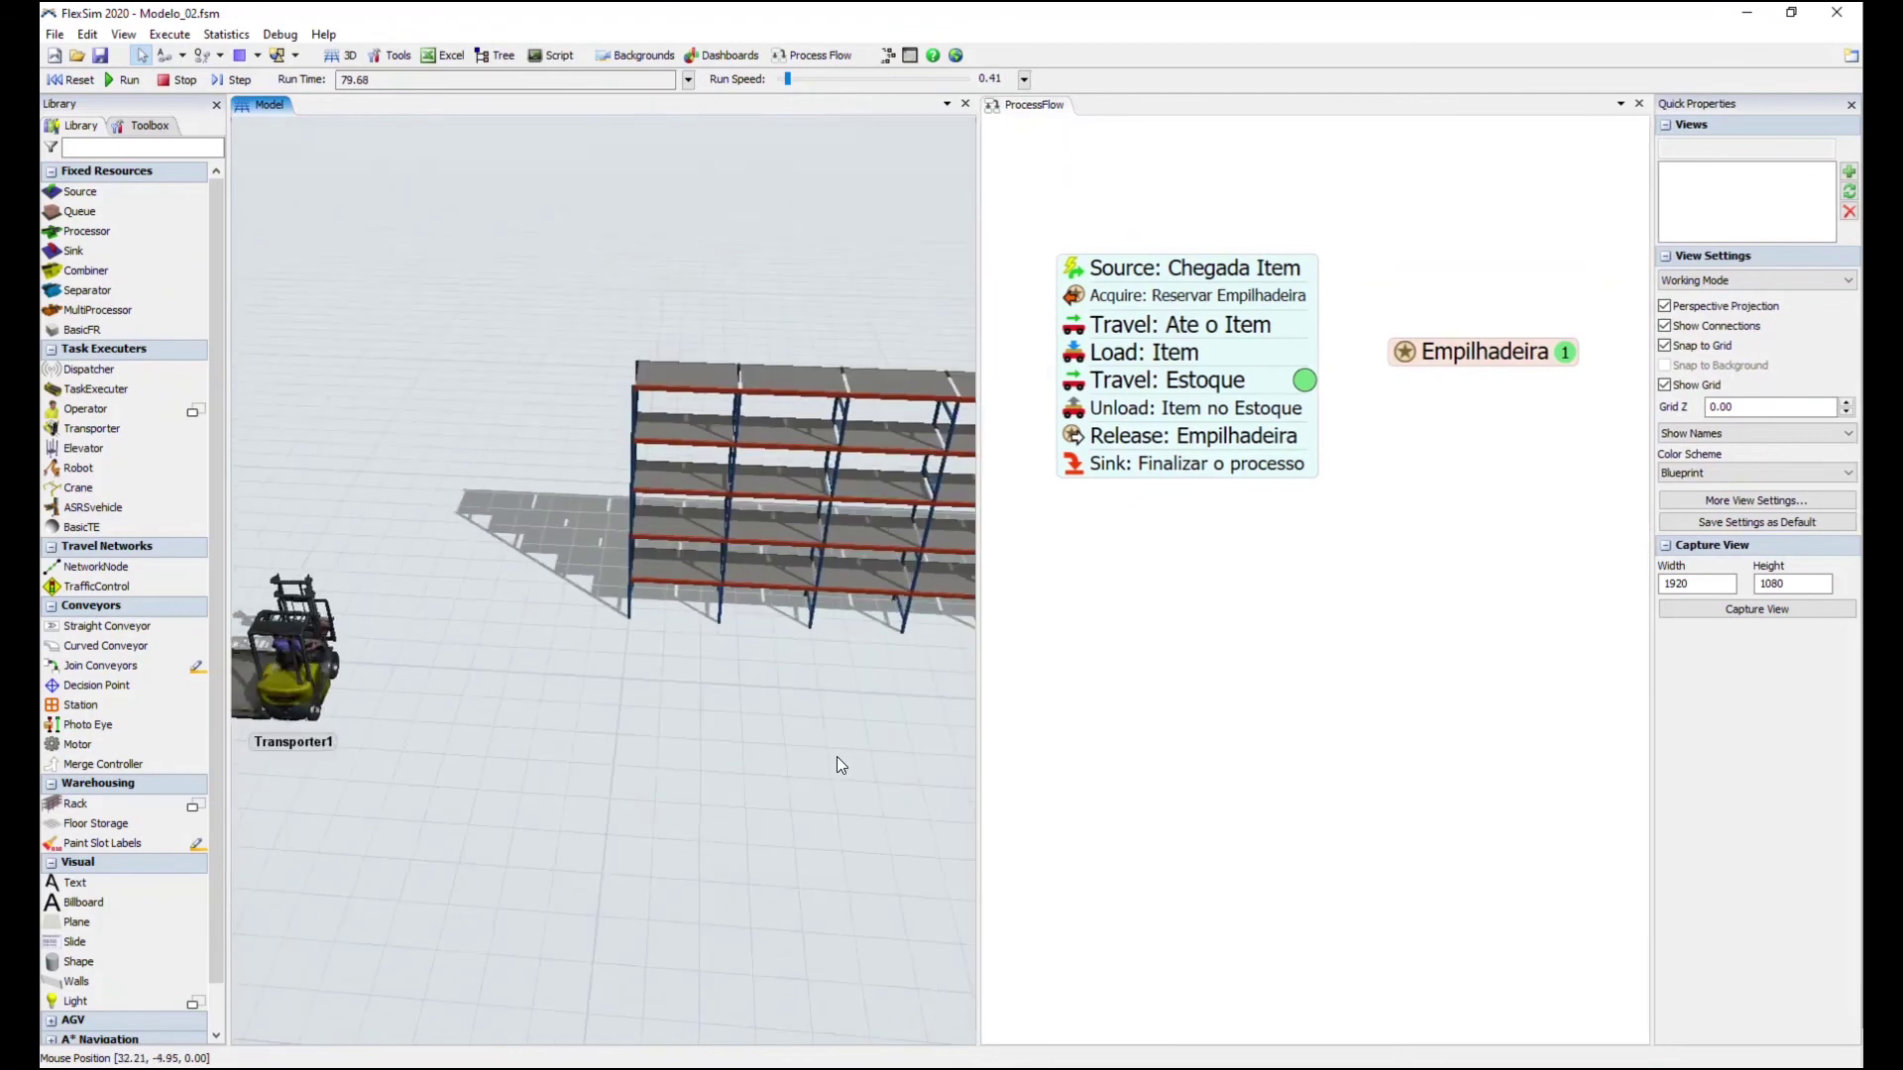
Continue the simulation at a run speed of 1.46, follow Transporter1 delivering the item to Rack1, and reset the model
drag(795, 80, 791, 80)
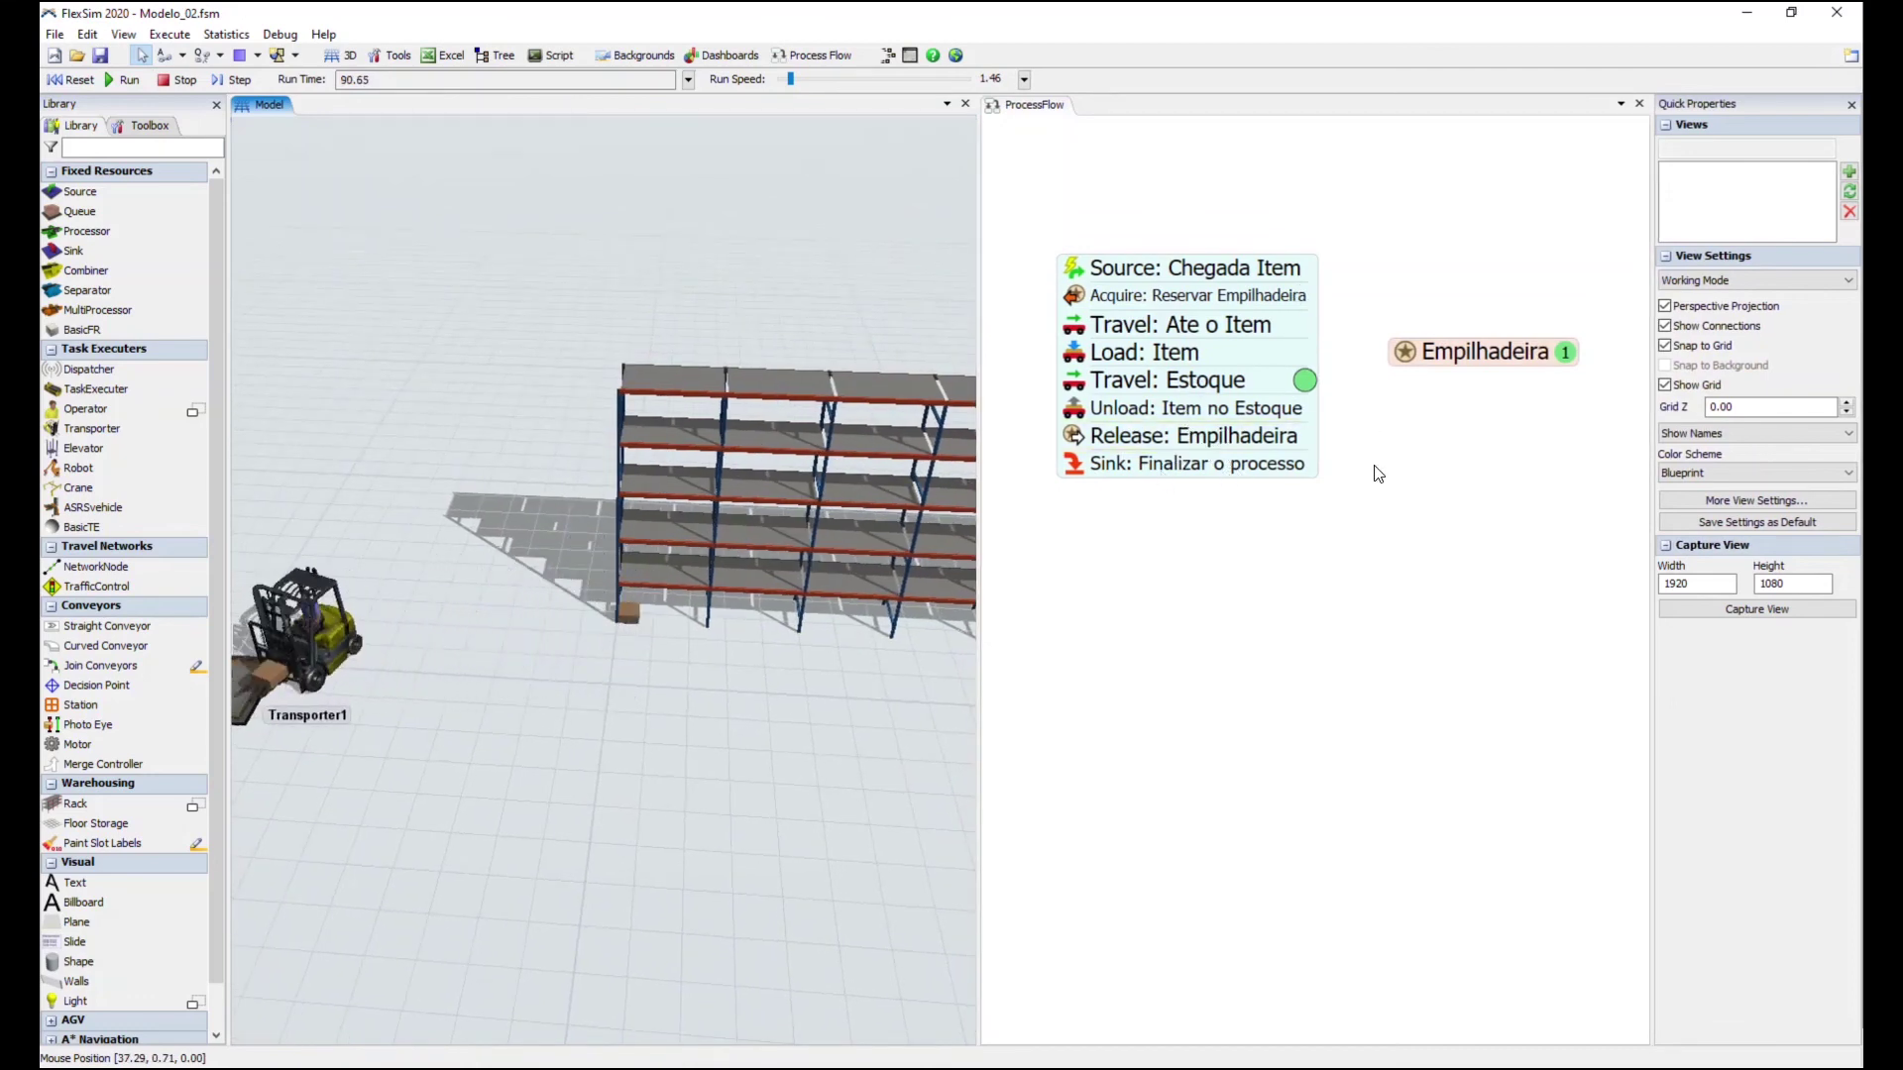
right_drag(539, 883, 761, 742)
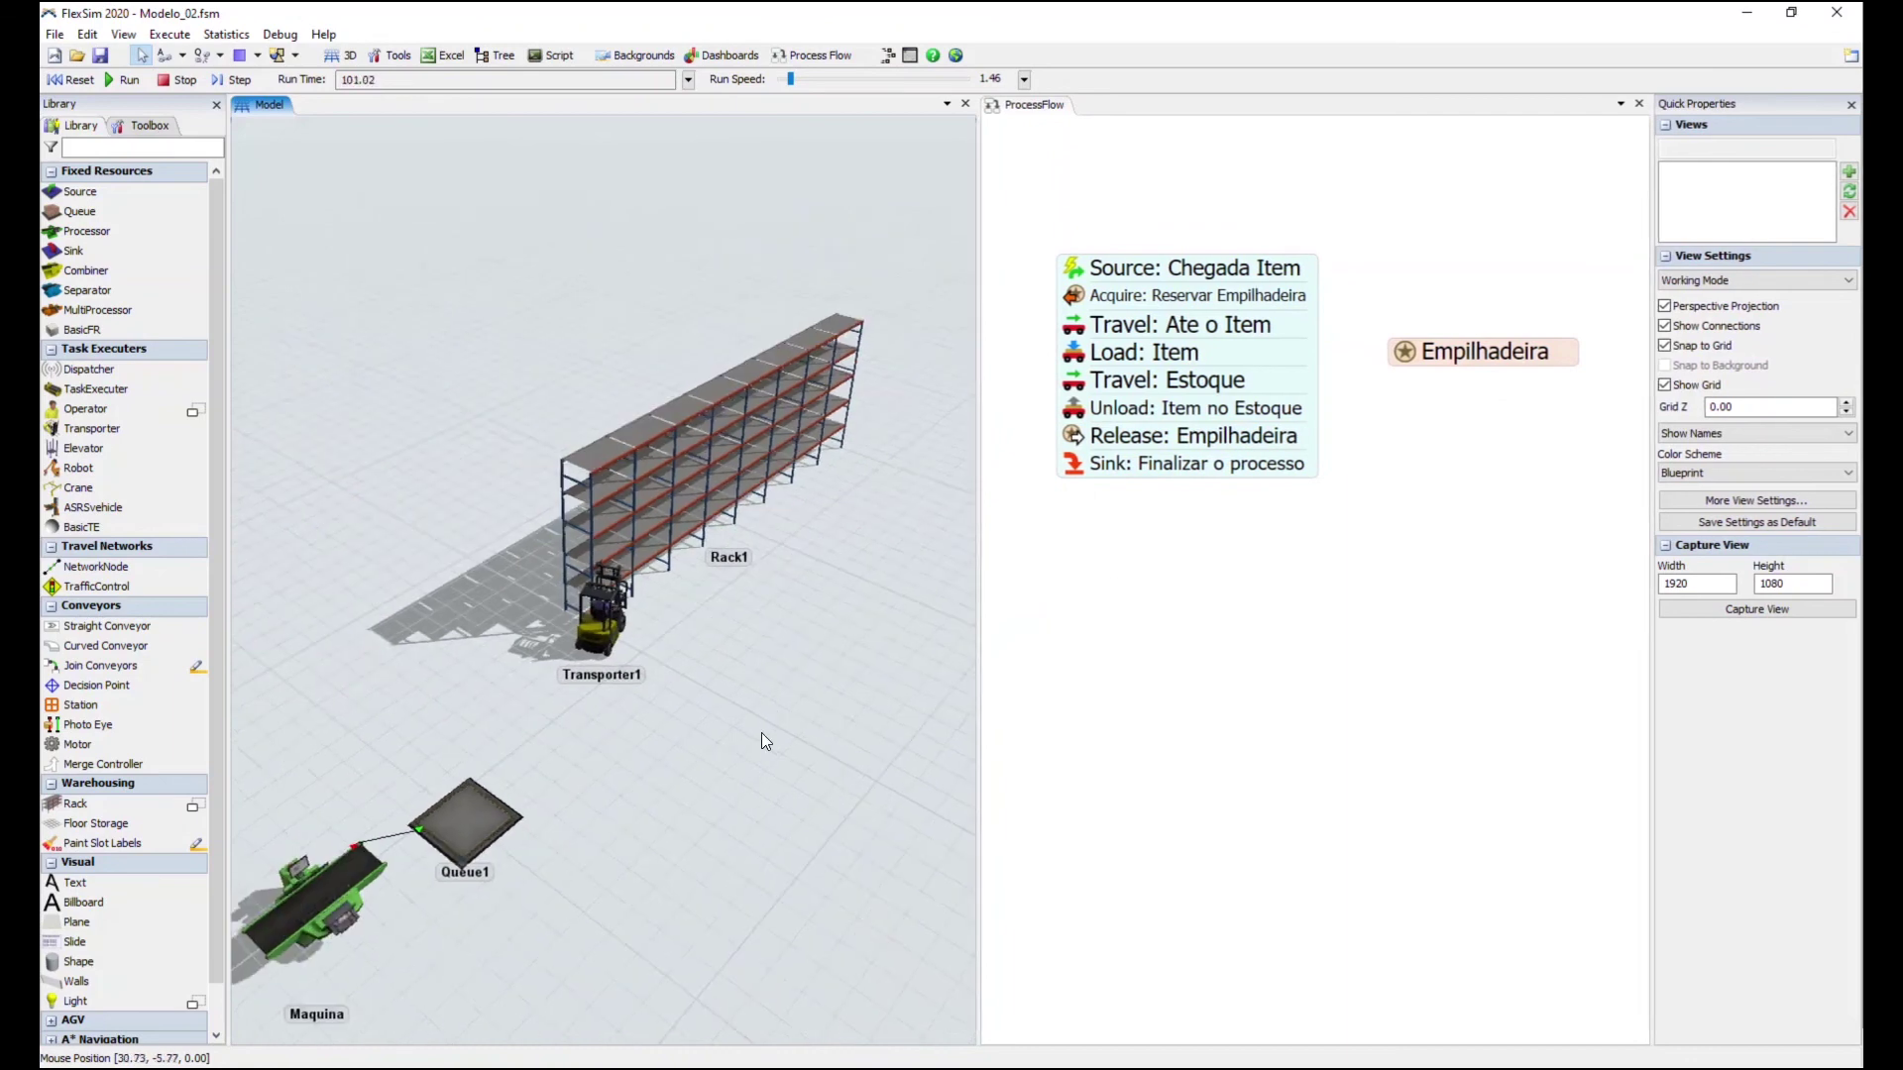
click(1381, 593)
drag(1376, 591, 1358, 642)
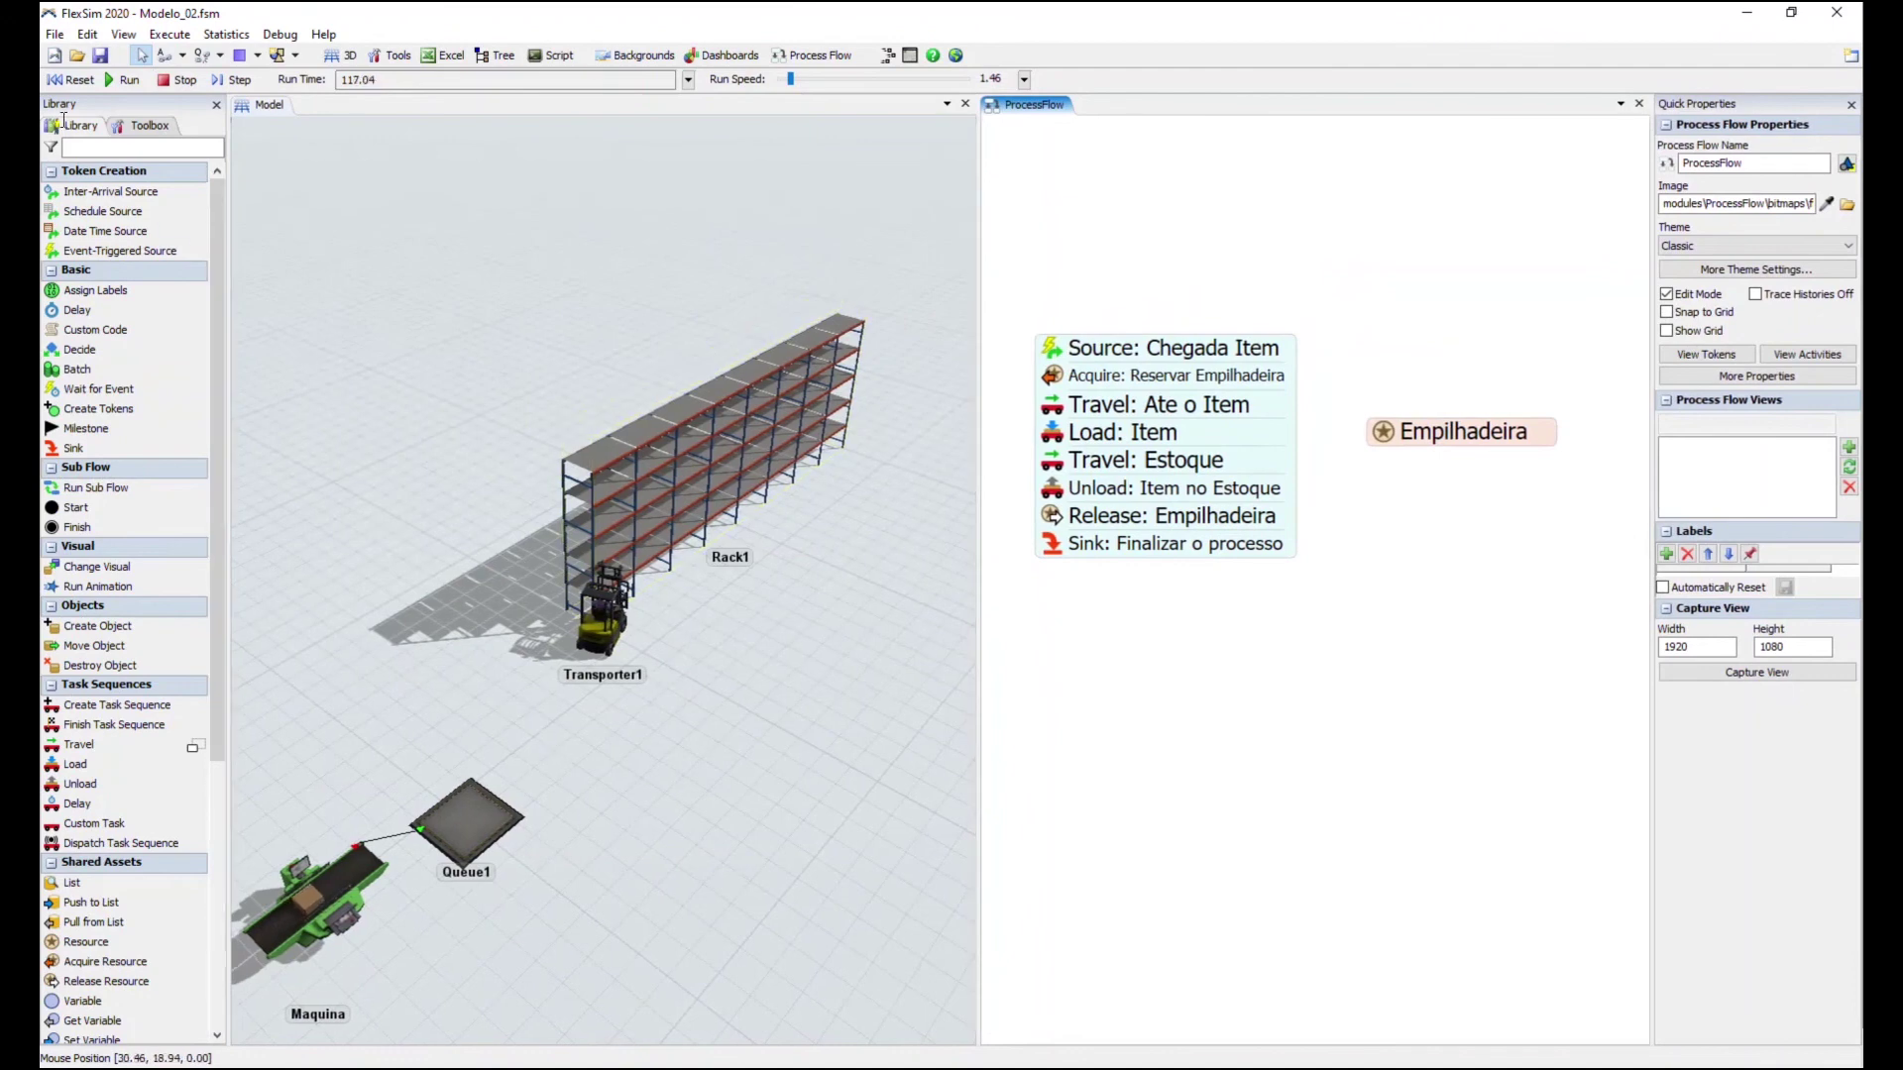
click(71, 79)
click(781, 710)
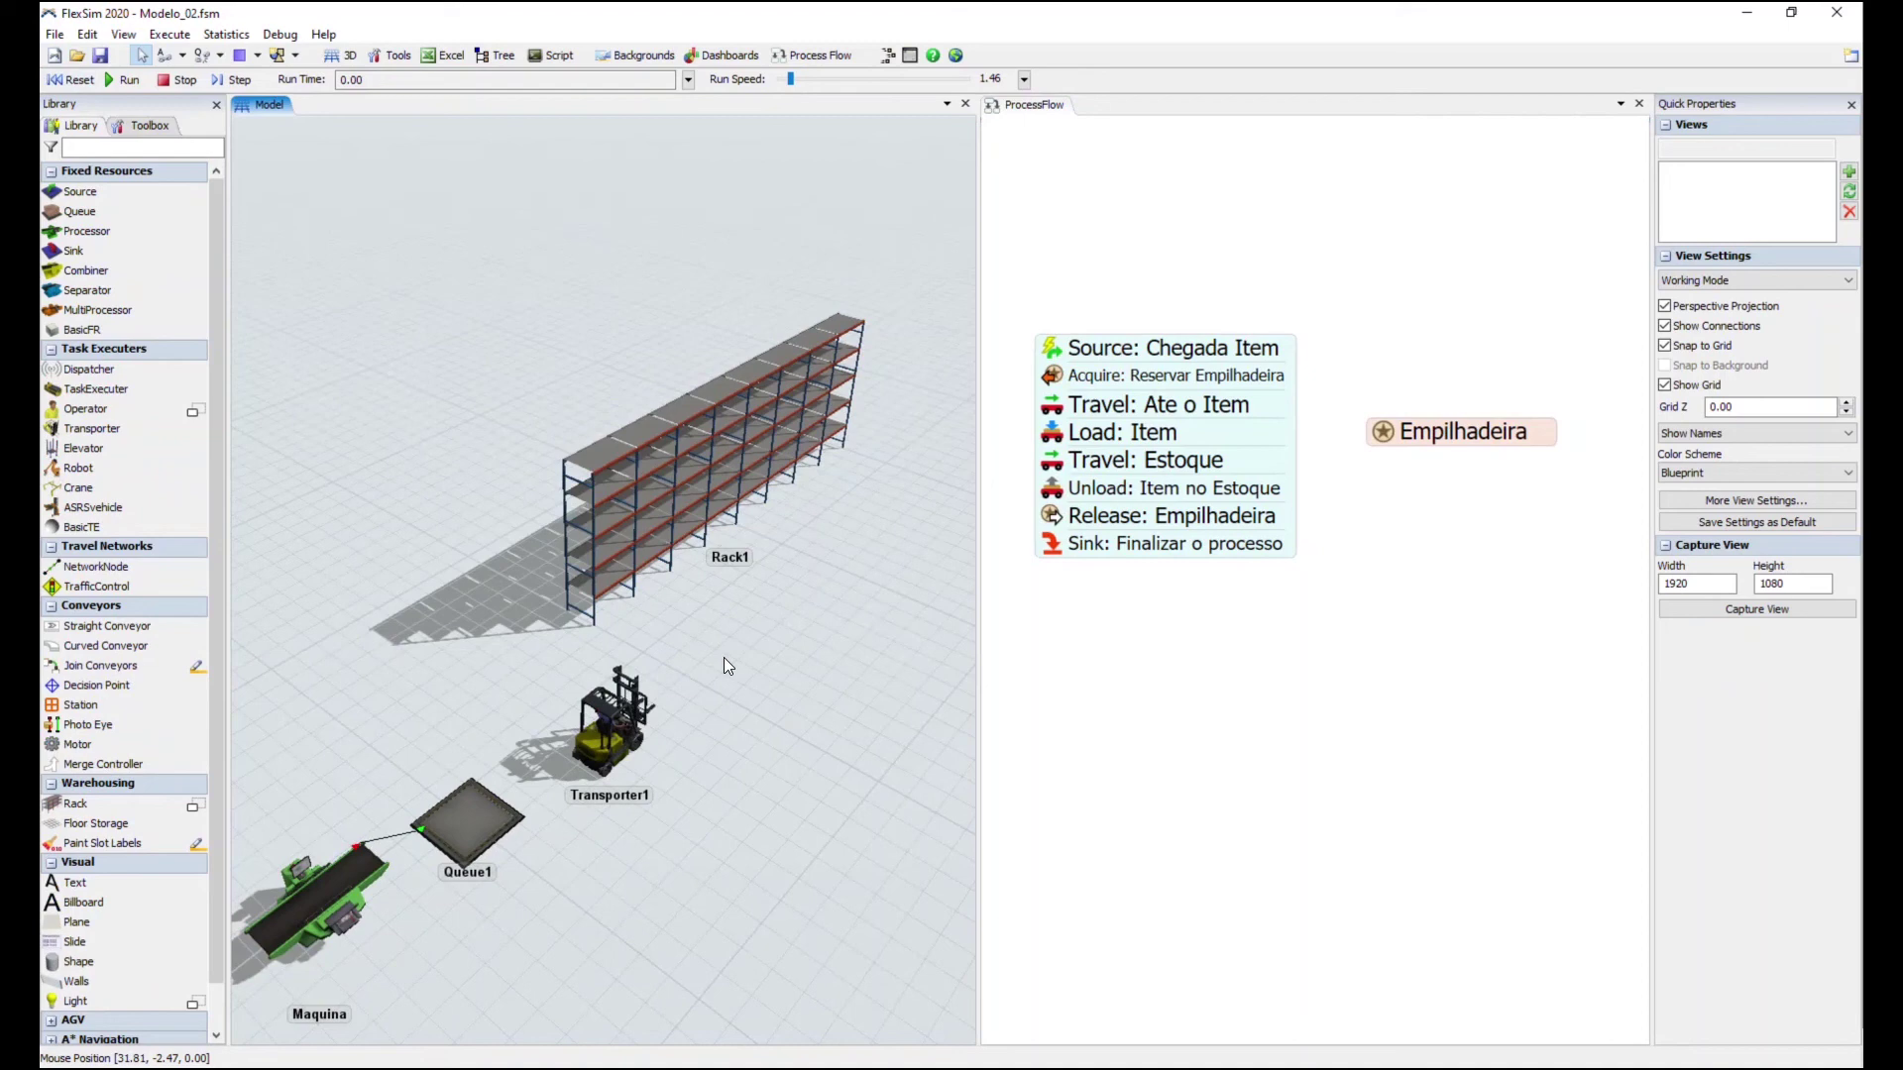
Shift Transporter1 slightly away from Queue1 and move the Empilhadeira resource level with the Acquire activity
click(1113, 667)
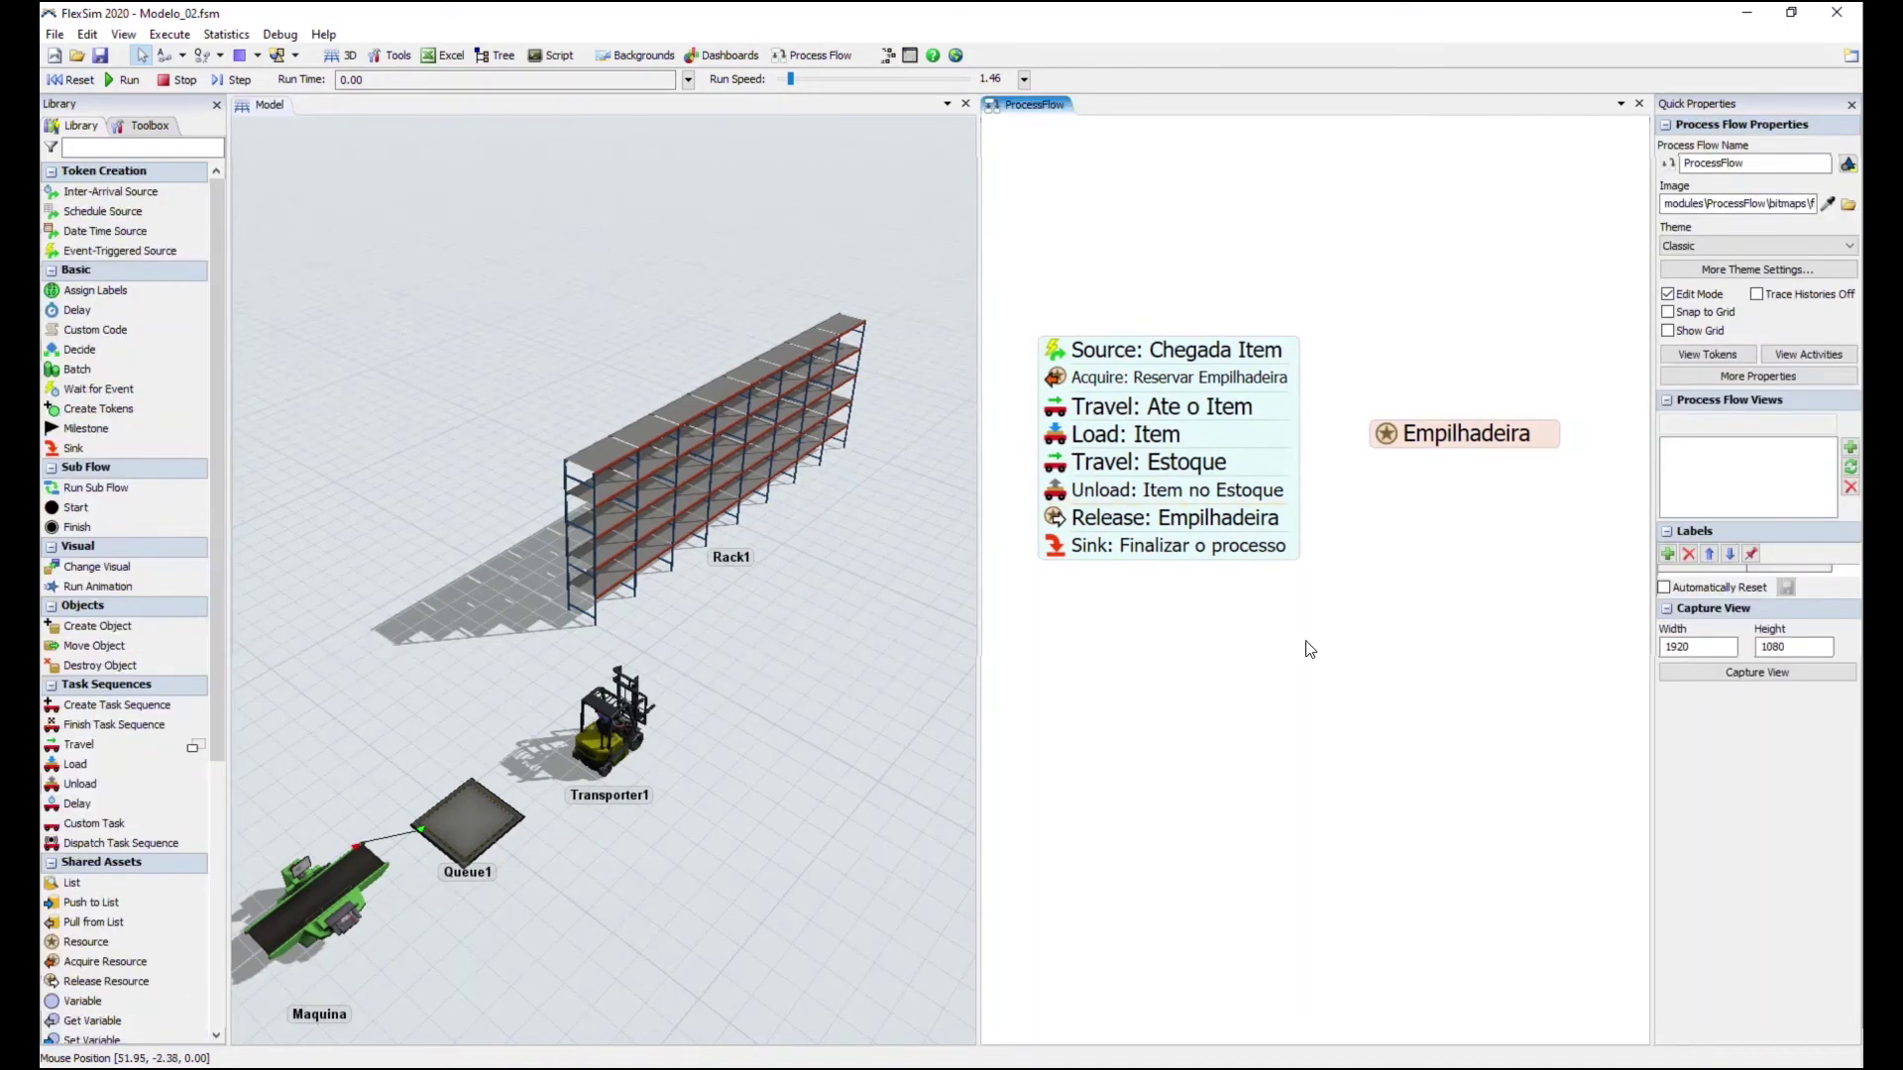
drag(852, 722, 806, 718)
drag(581, 739, 610, 739)
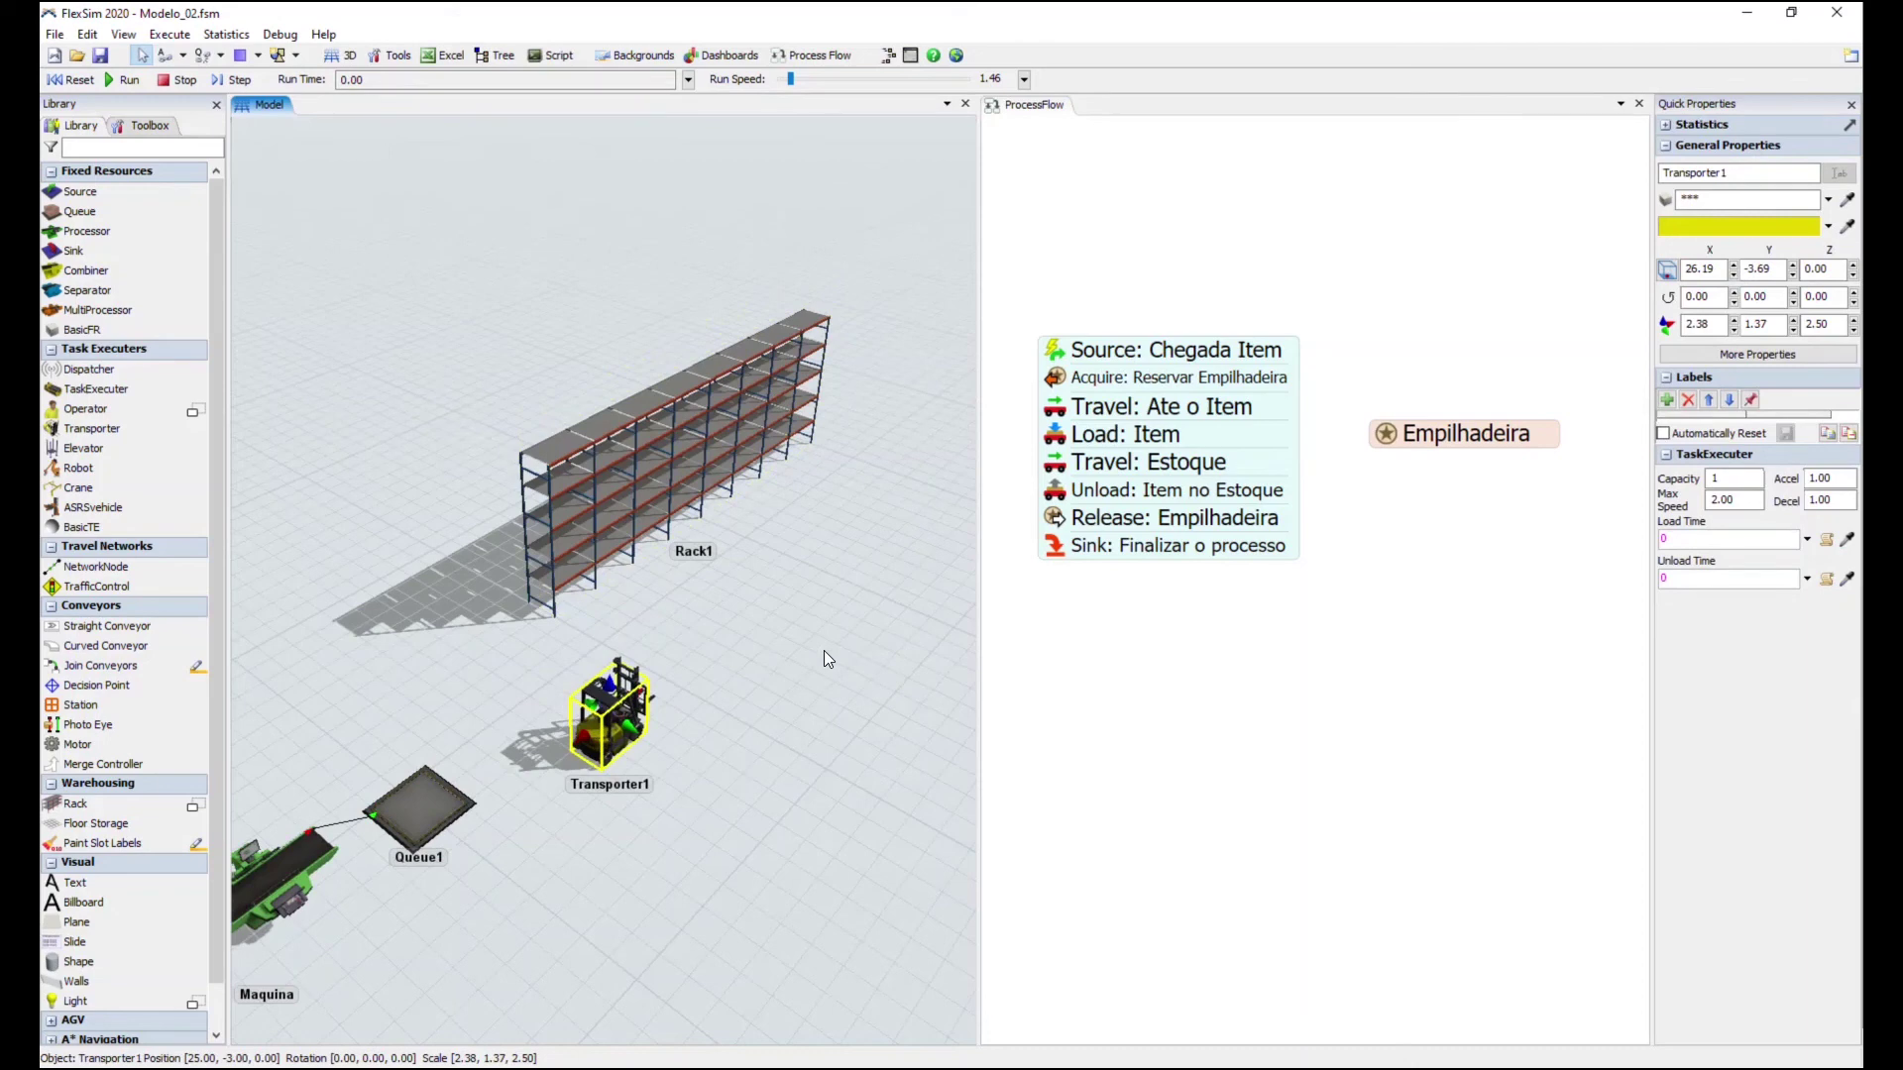
drag(1457, 433, 1468, 380)
click(1349, 507)
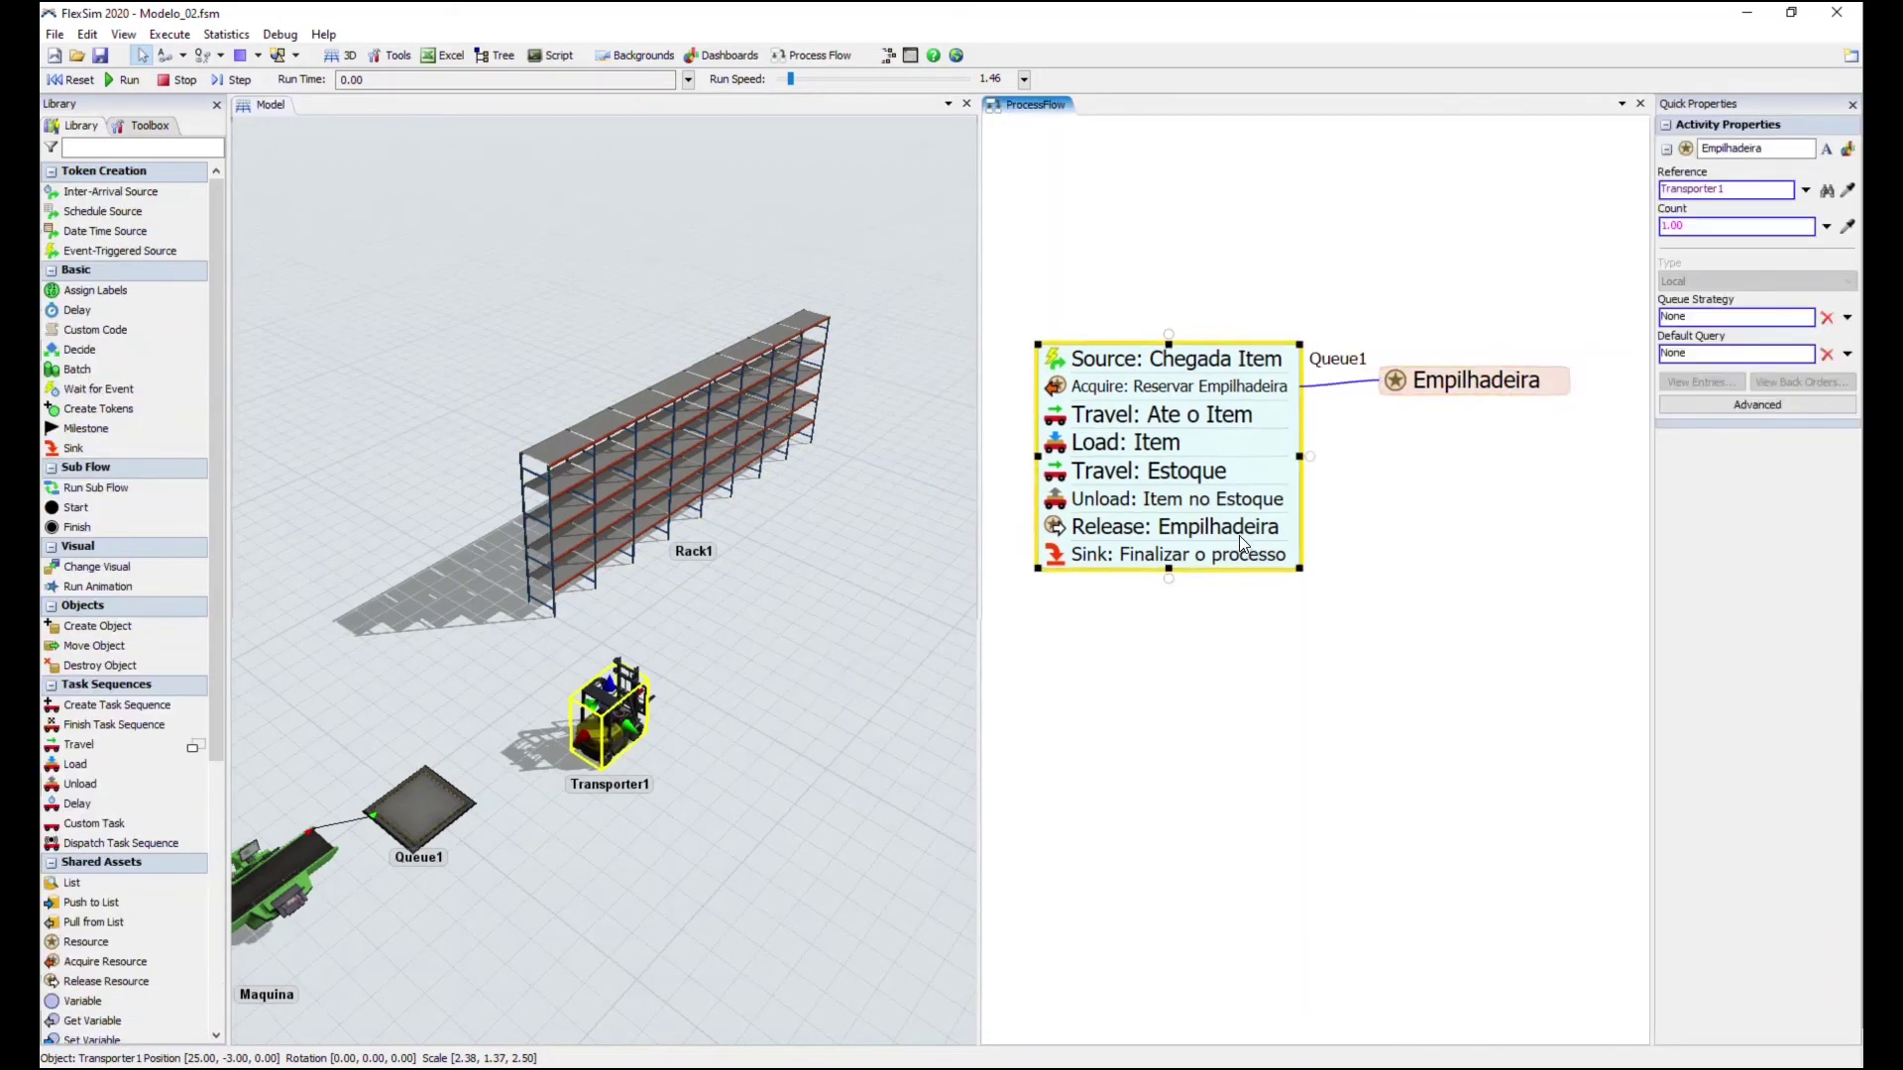
Split the process block after "Load: Item" and move the block starting with "Travel: Estoque" down to leave a gap
click(1176, 428)
click(1176, 428)
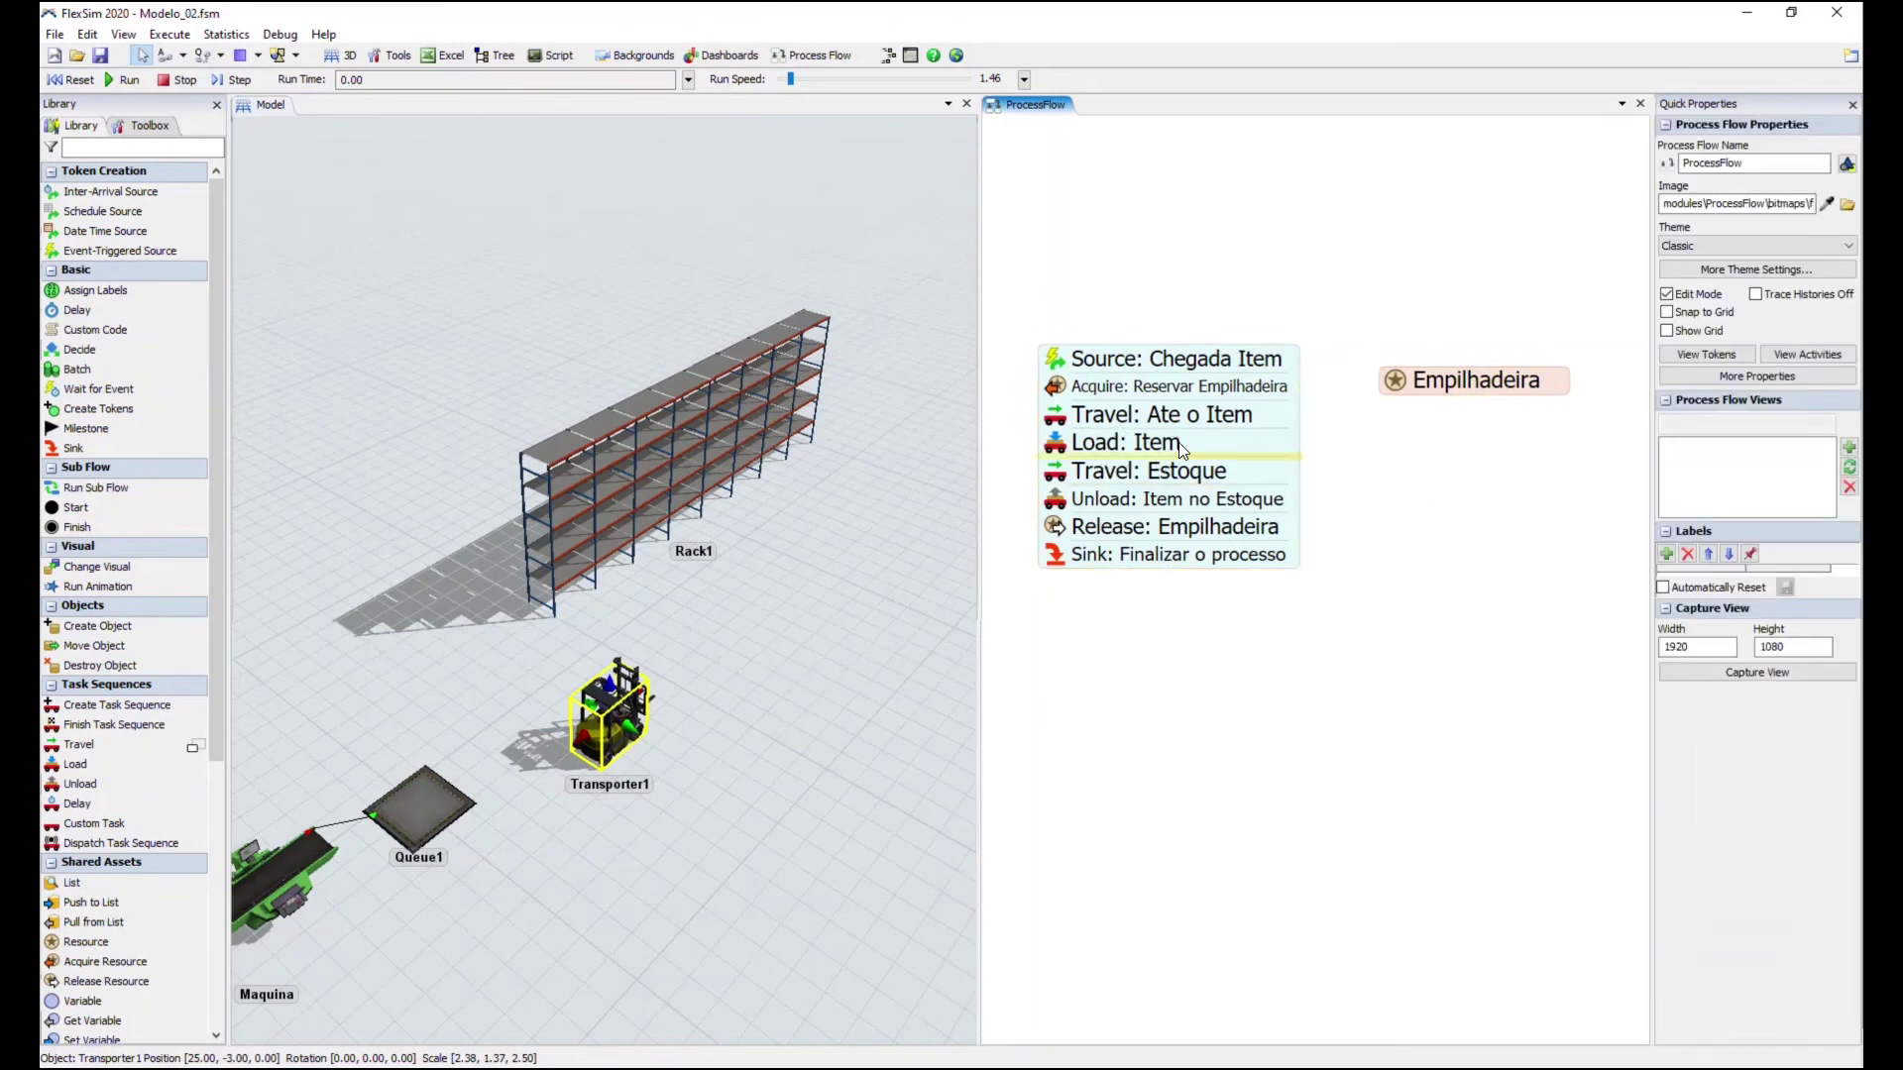
click(1156, 478)
drag(1154, 477, 1194, 511)
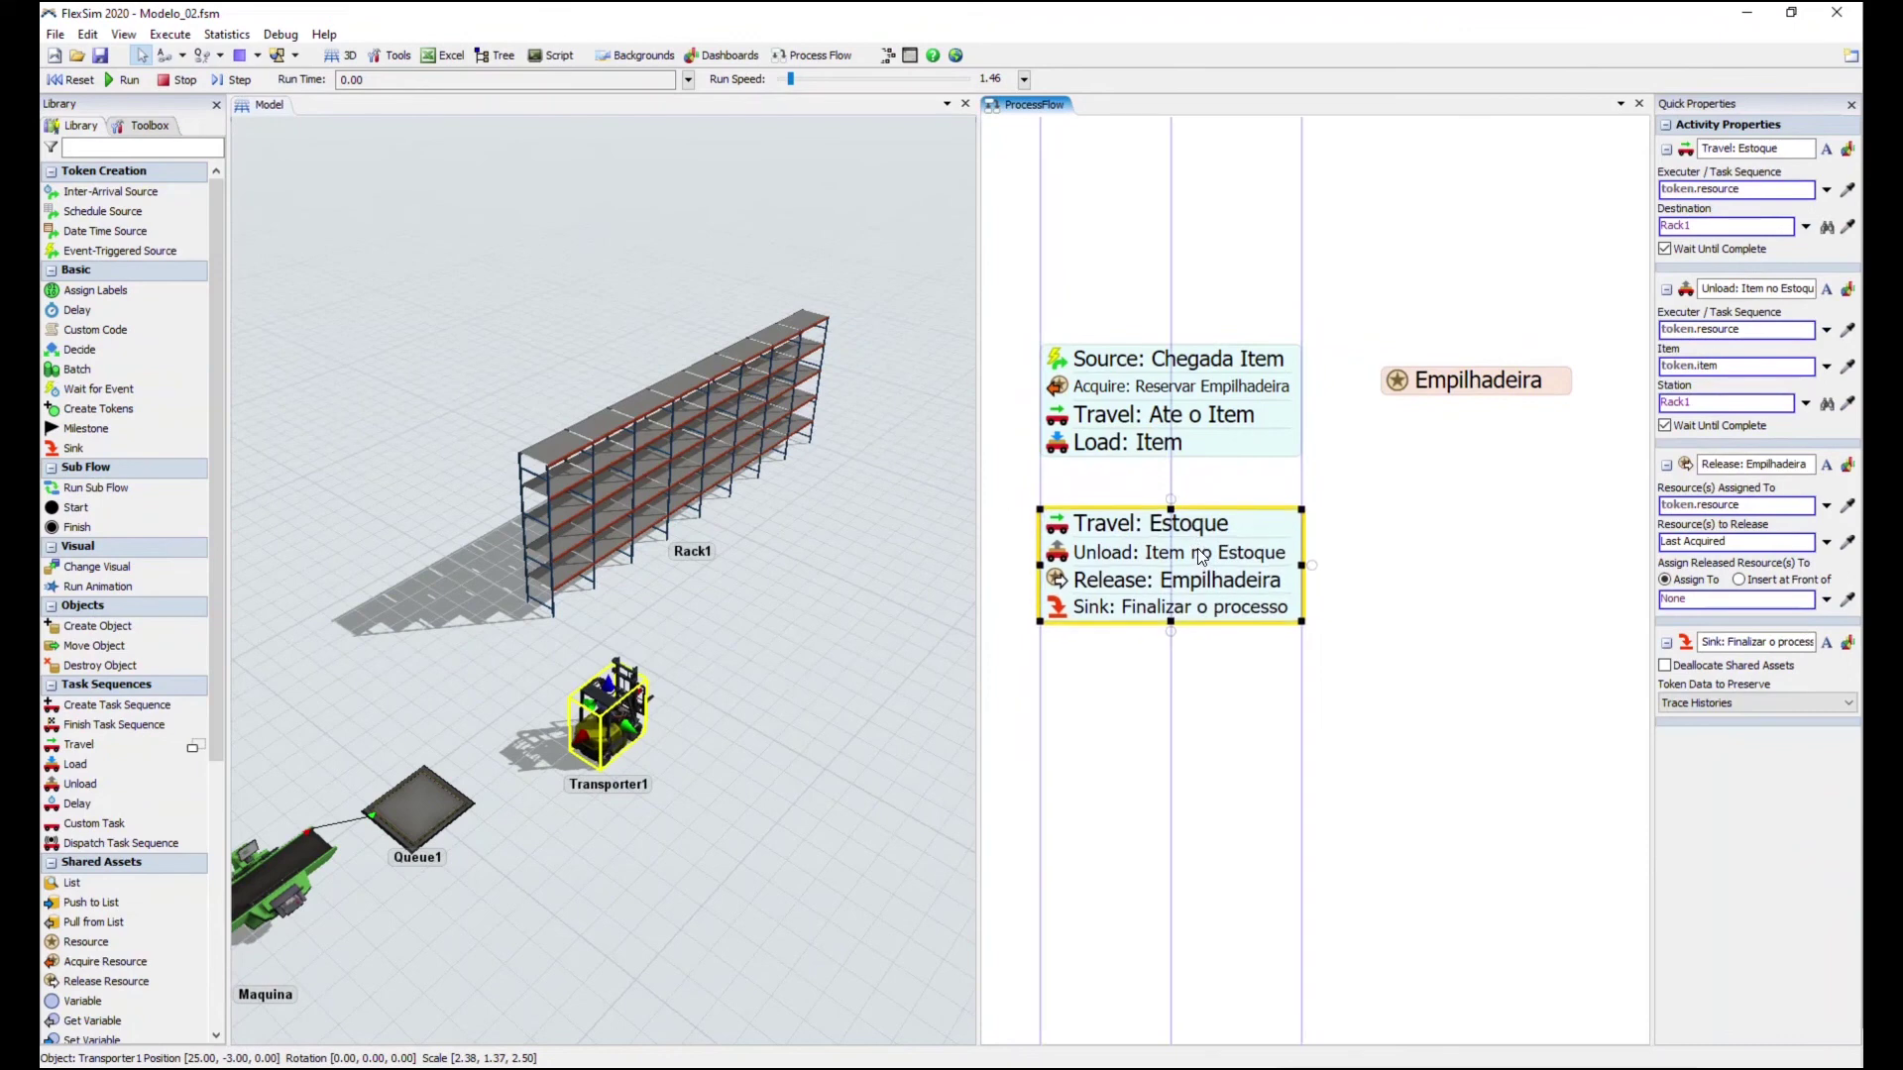
drag(1222, 552, 1223, 619)
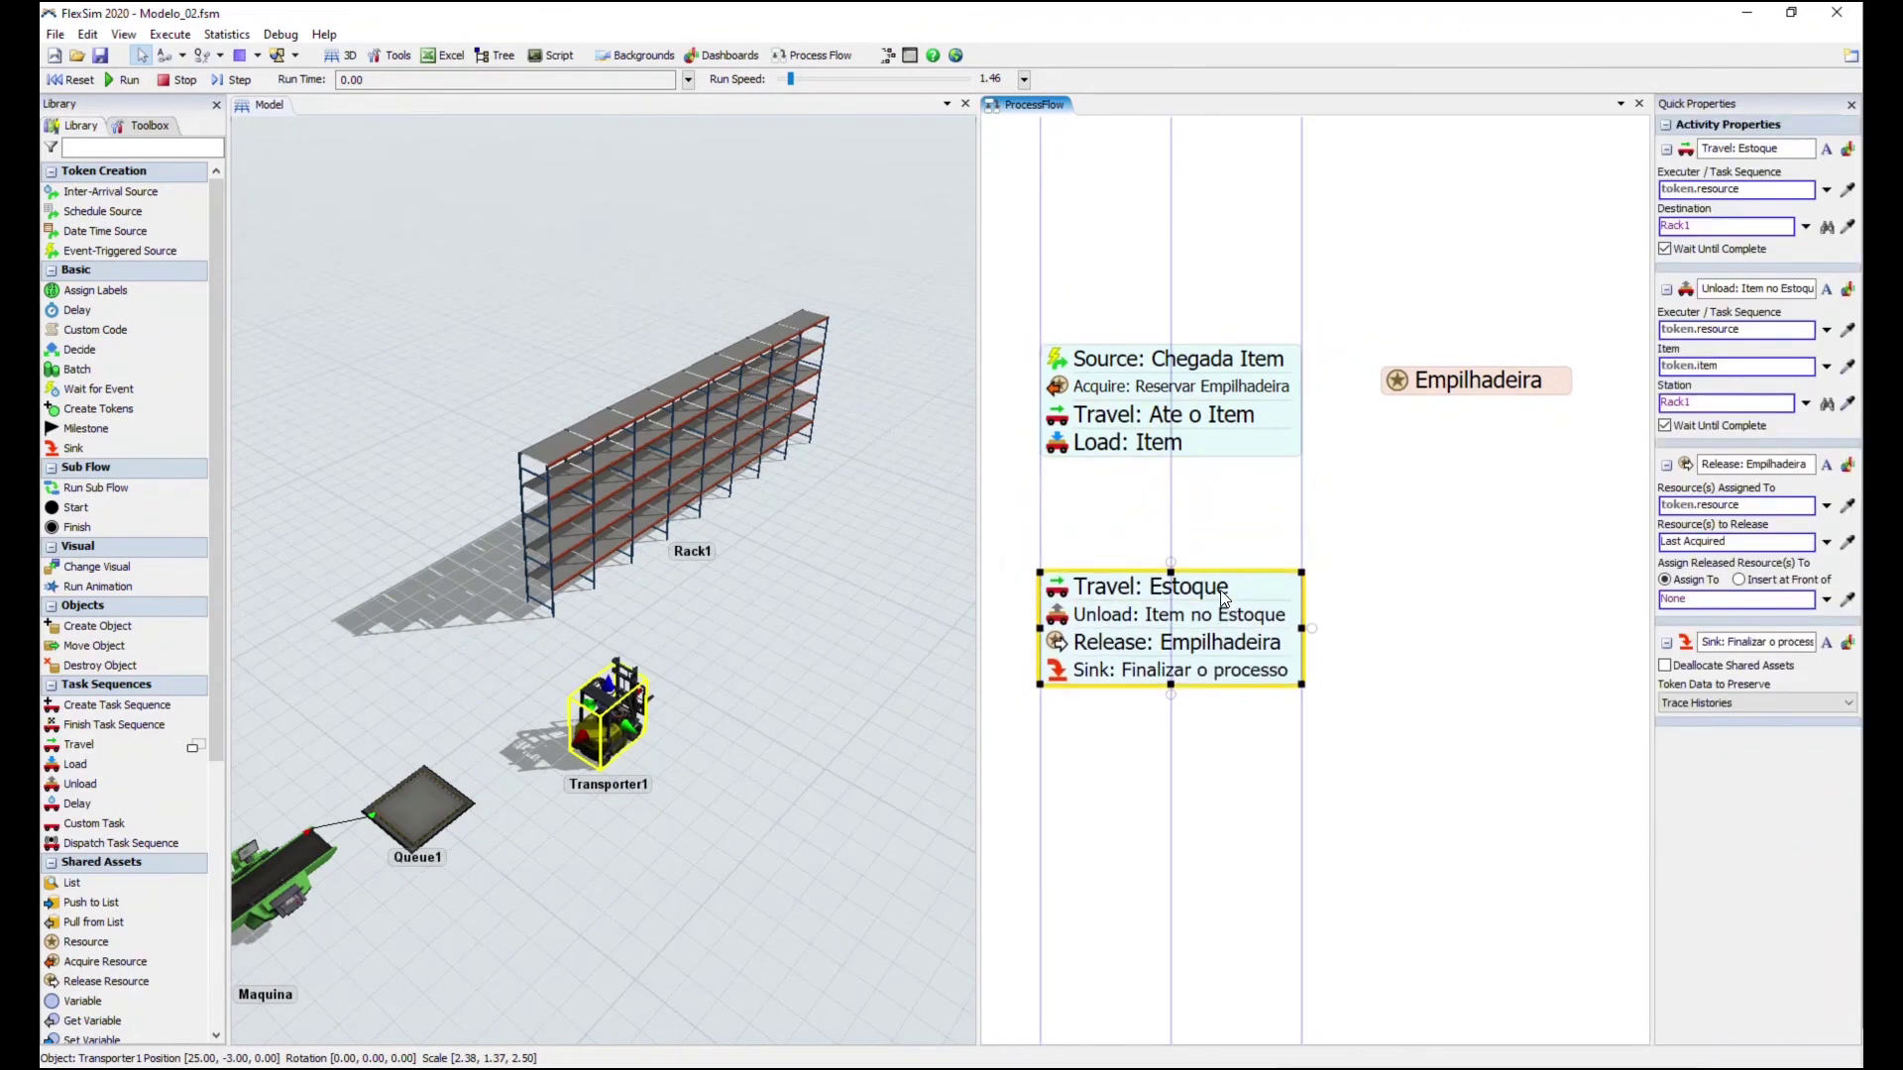
Place a cylinder Shape on the floor in front of Rack1, name it Lancamento_Estoque, and shift it slightly farther from Transporter1
click(822, 654)
drag(821, 646, 758, 646)
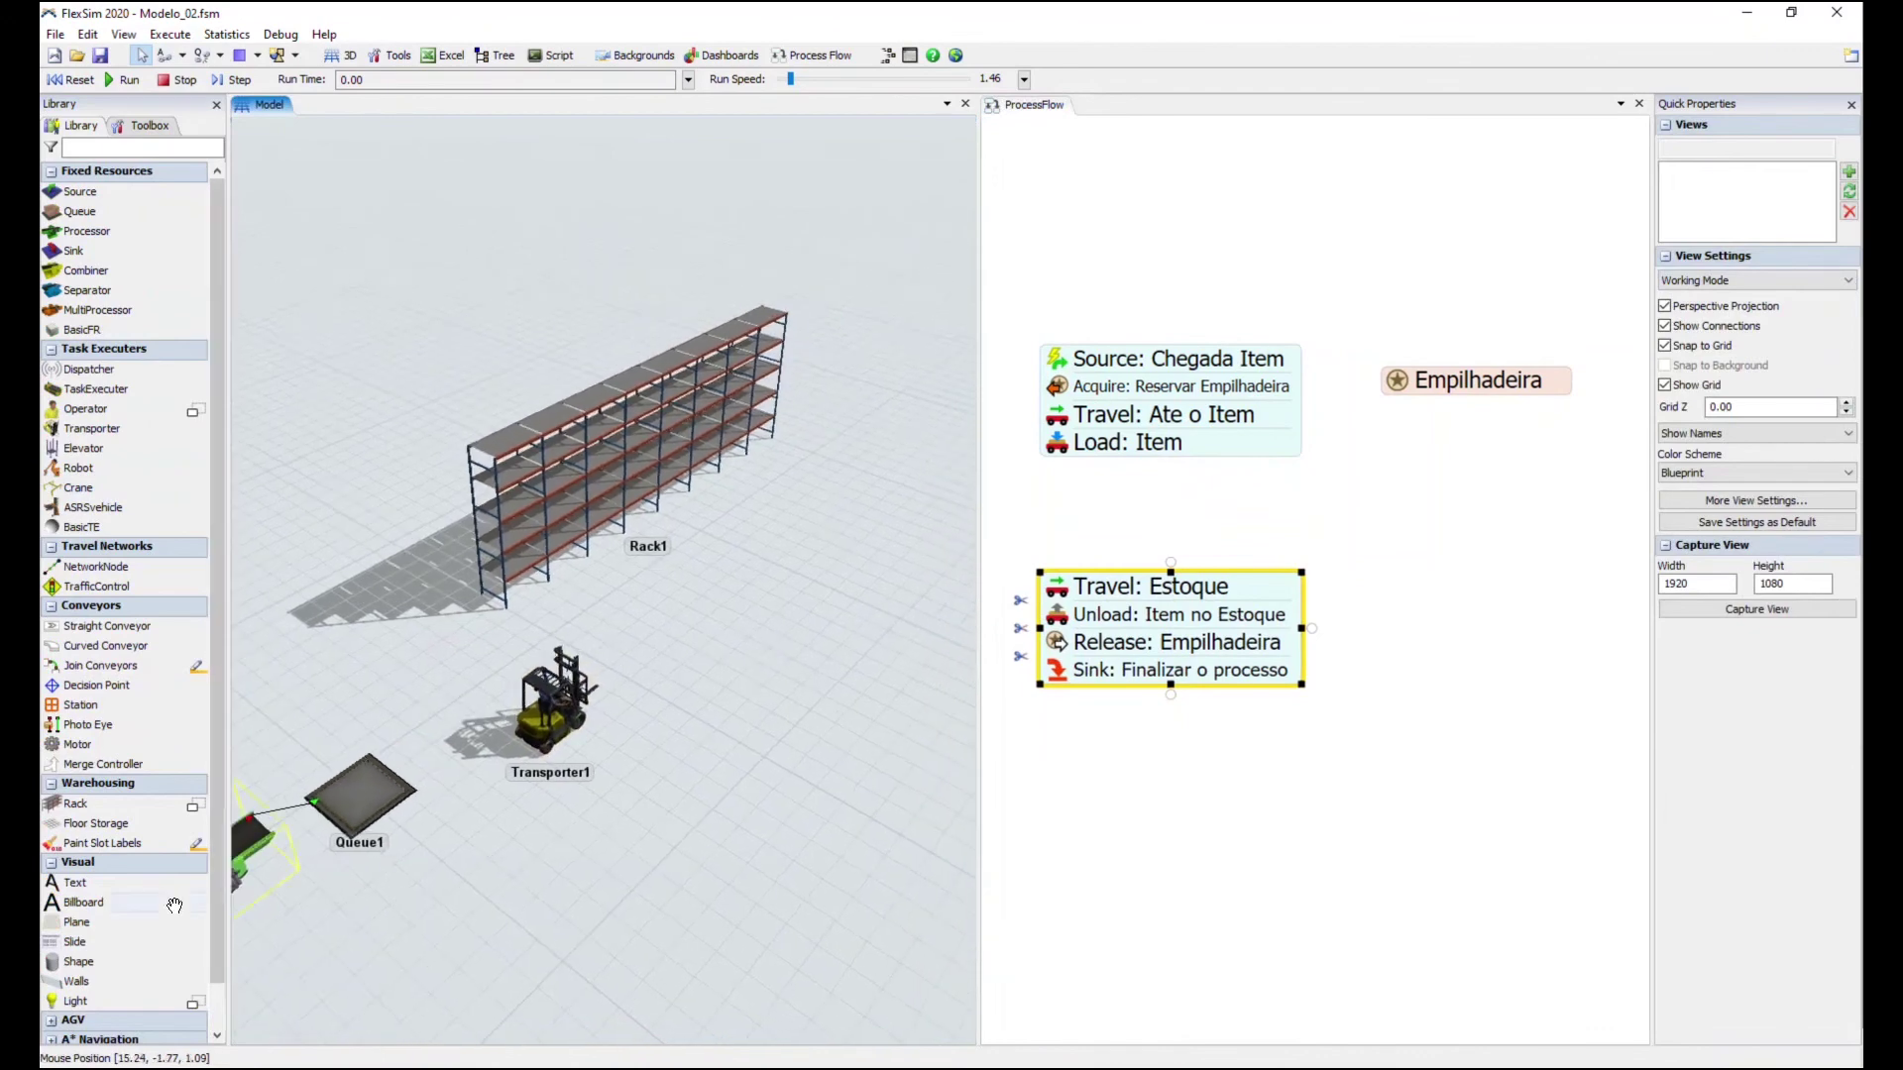
click(788, 628)
drag(1735, 172, 1584, 173)
text(L)
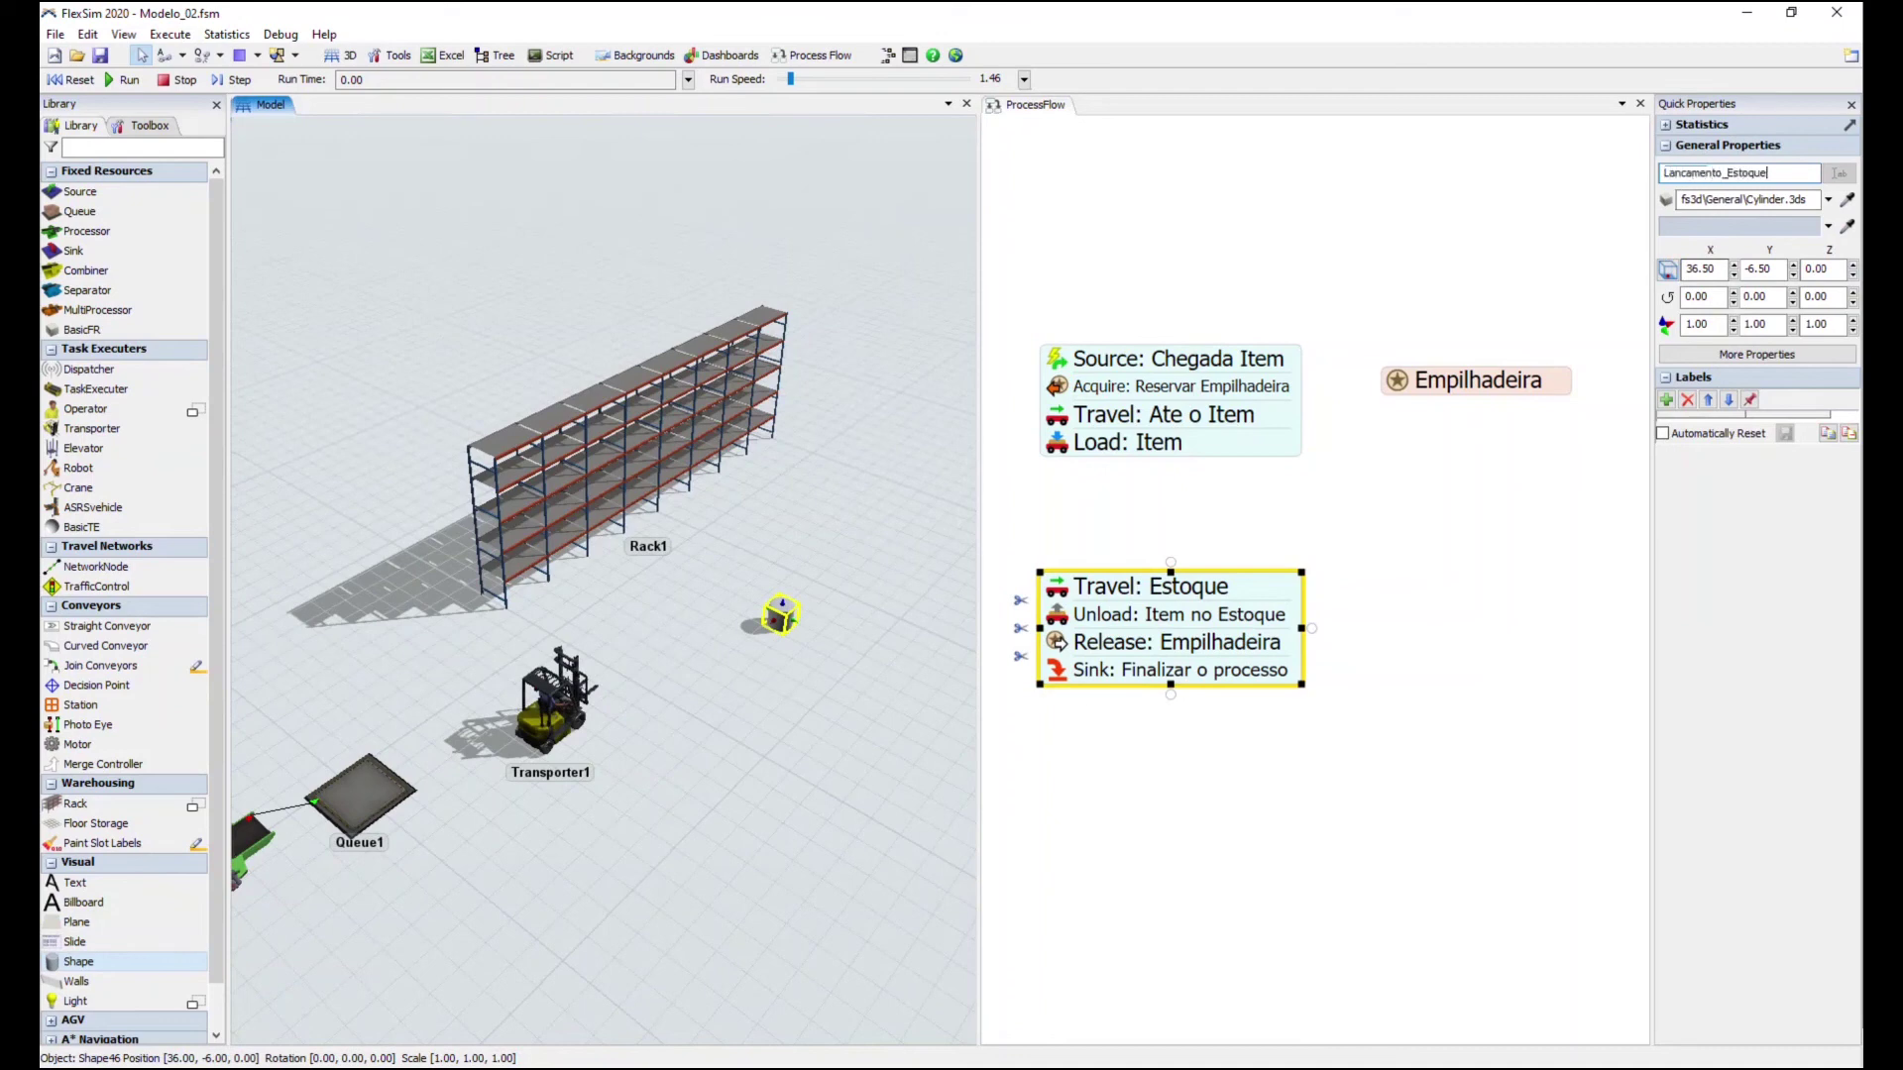
text(ancamento_Estoque)
click(775, 756)
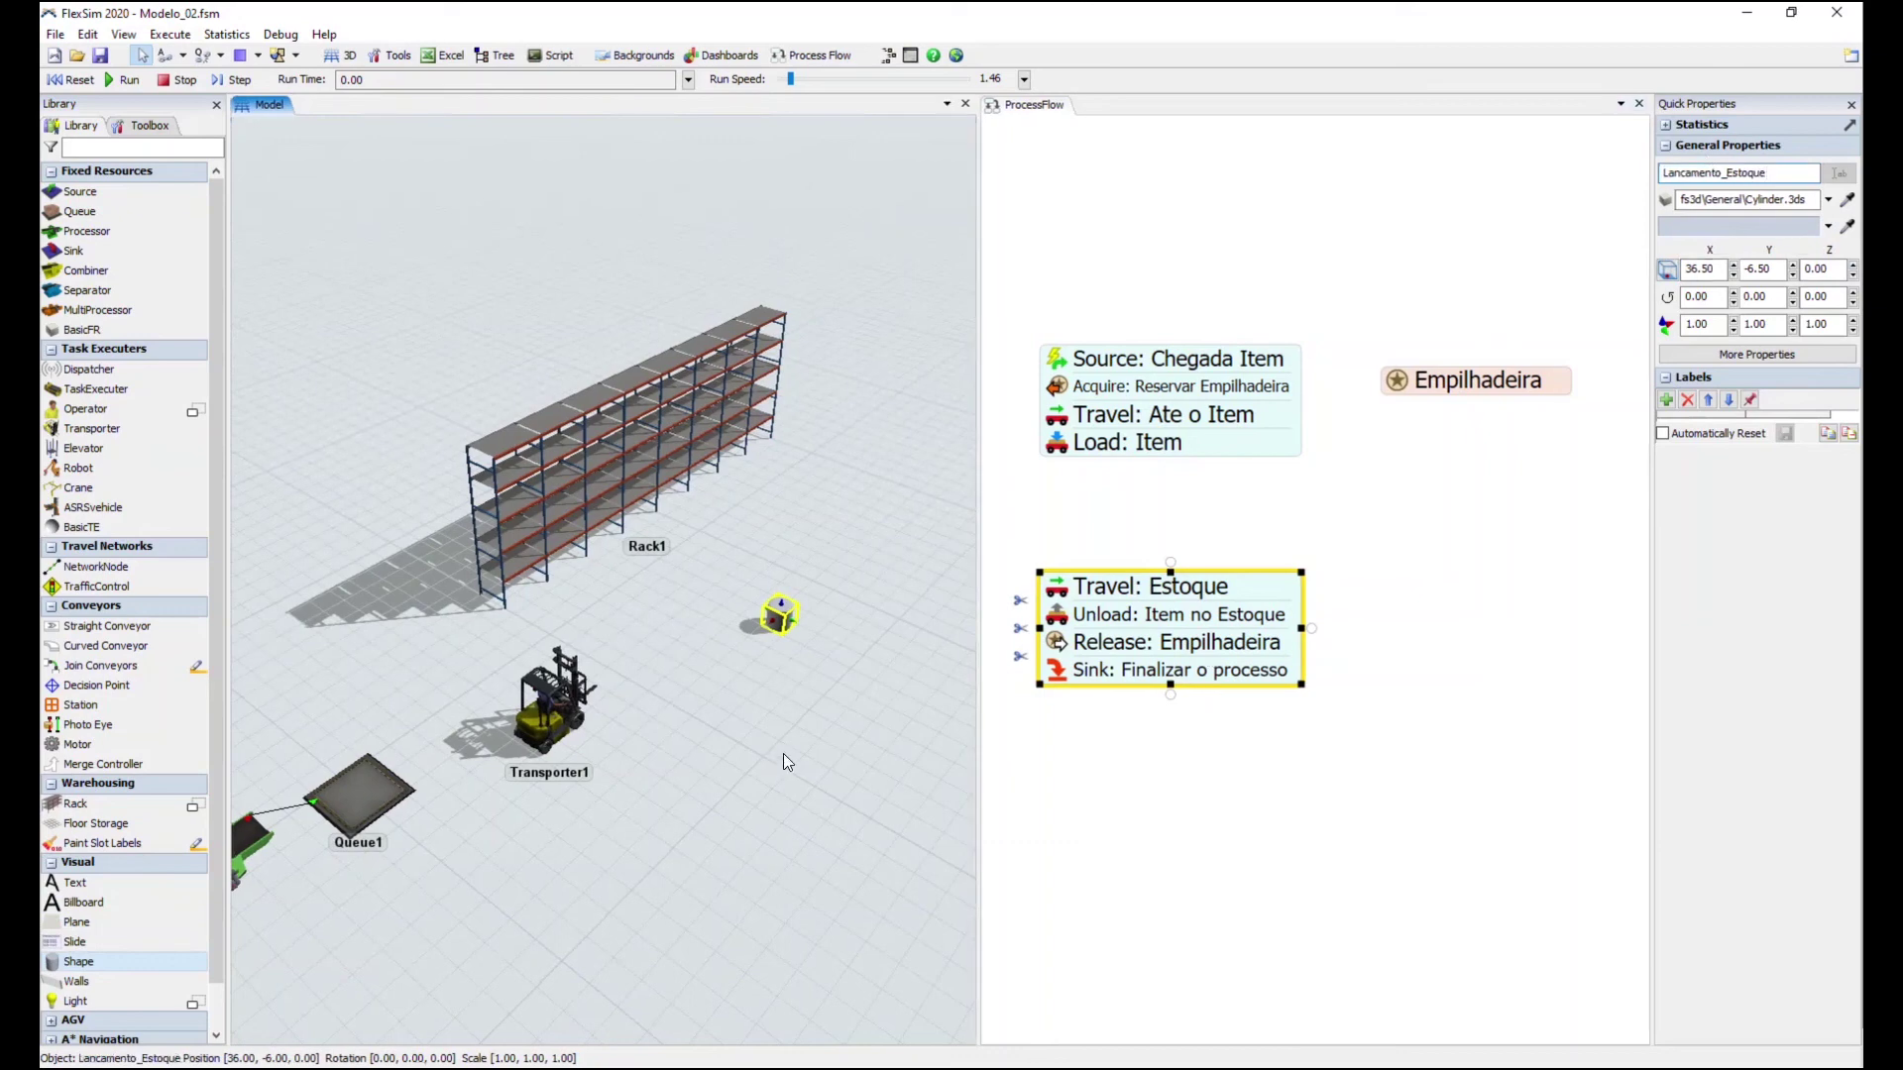
drag(778, 625, 809, 627)
click(660, 676)
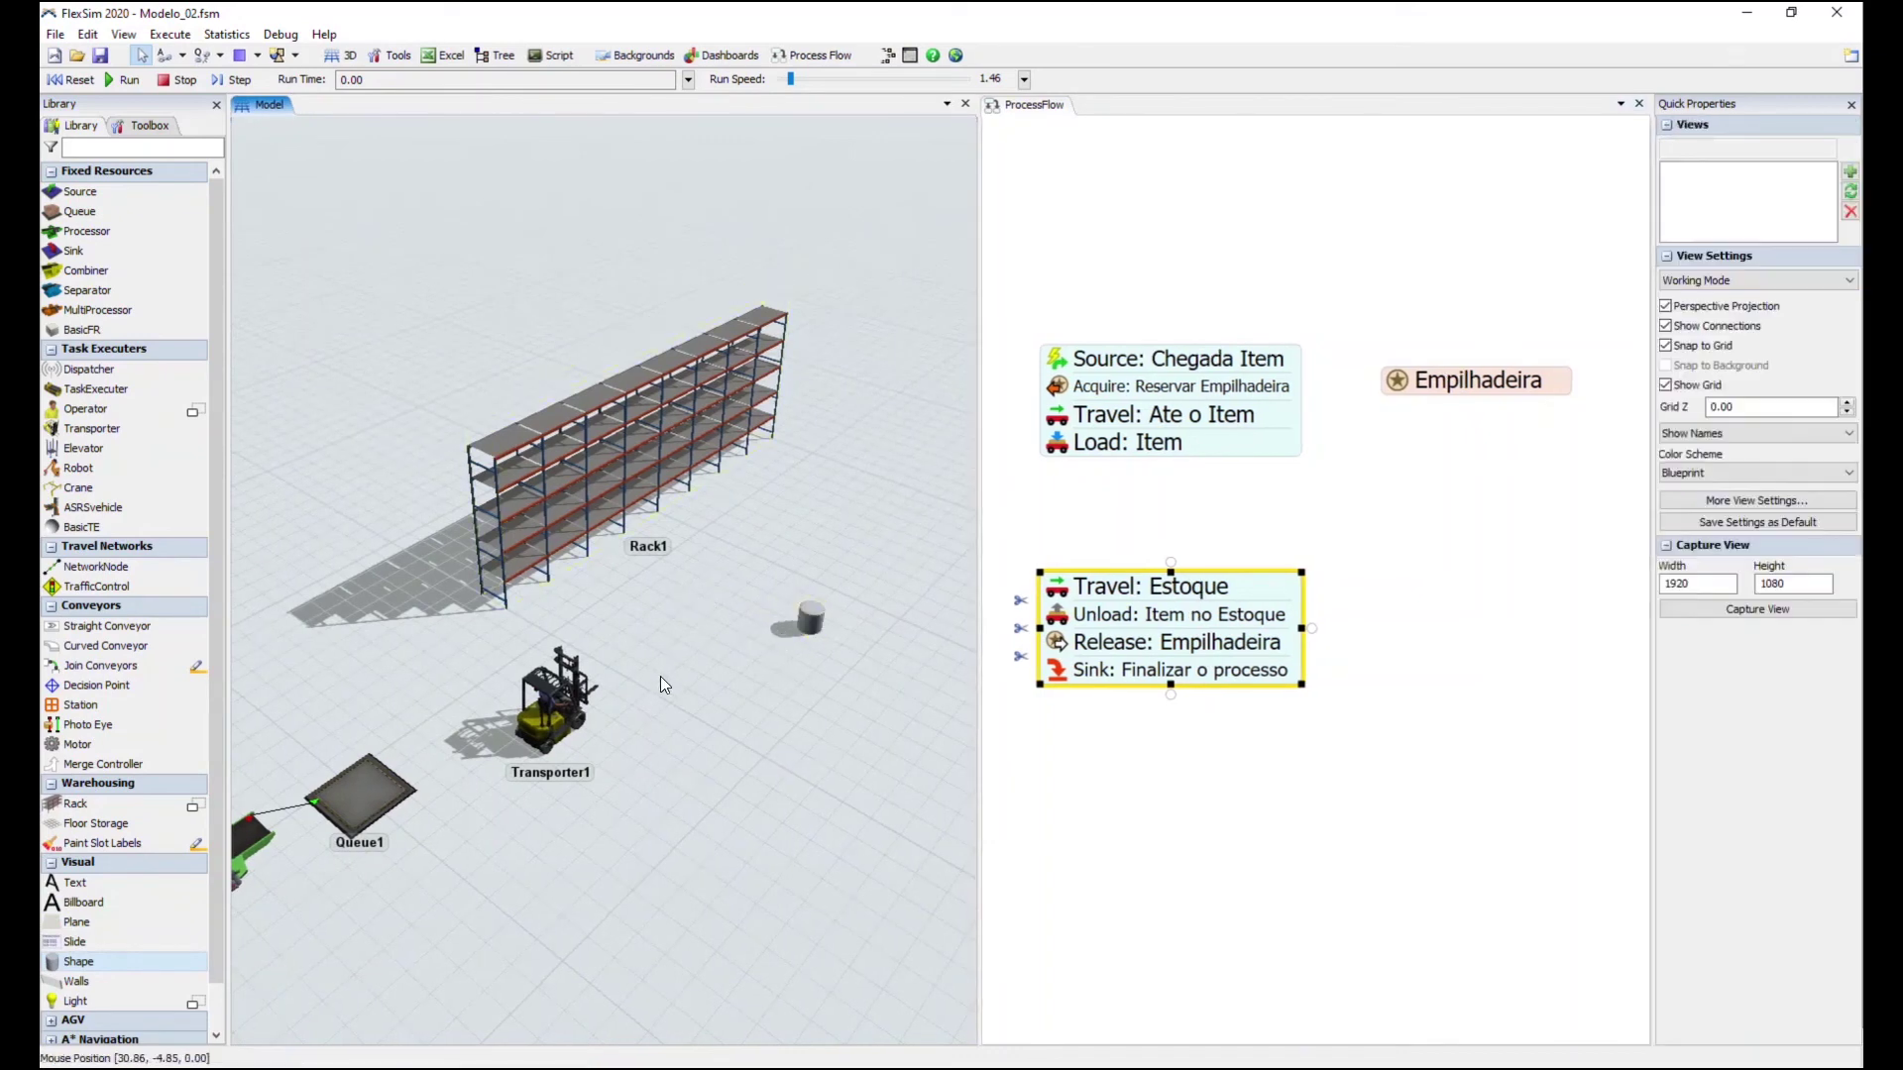
Add a Travel activity in the gap, widen it to match the other blocks, and connect "Load: Item" to it
click(1052, 492)
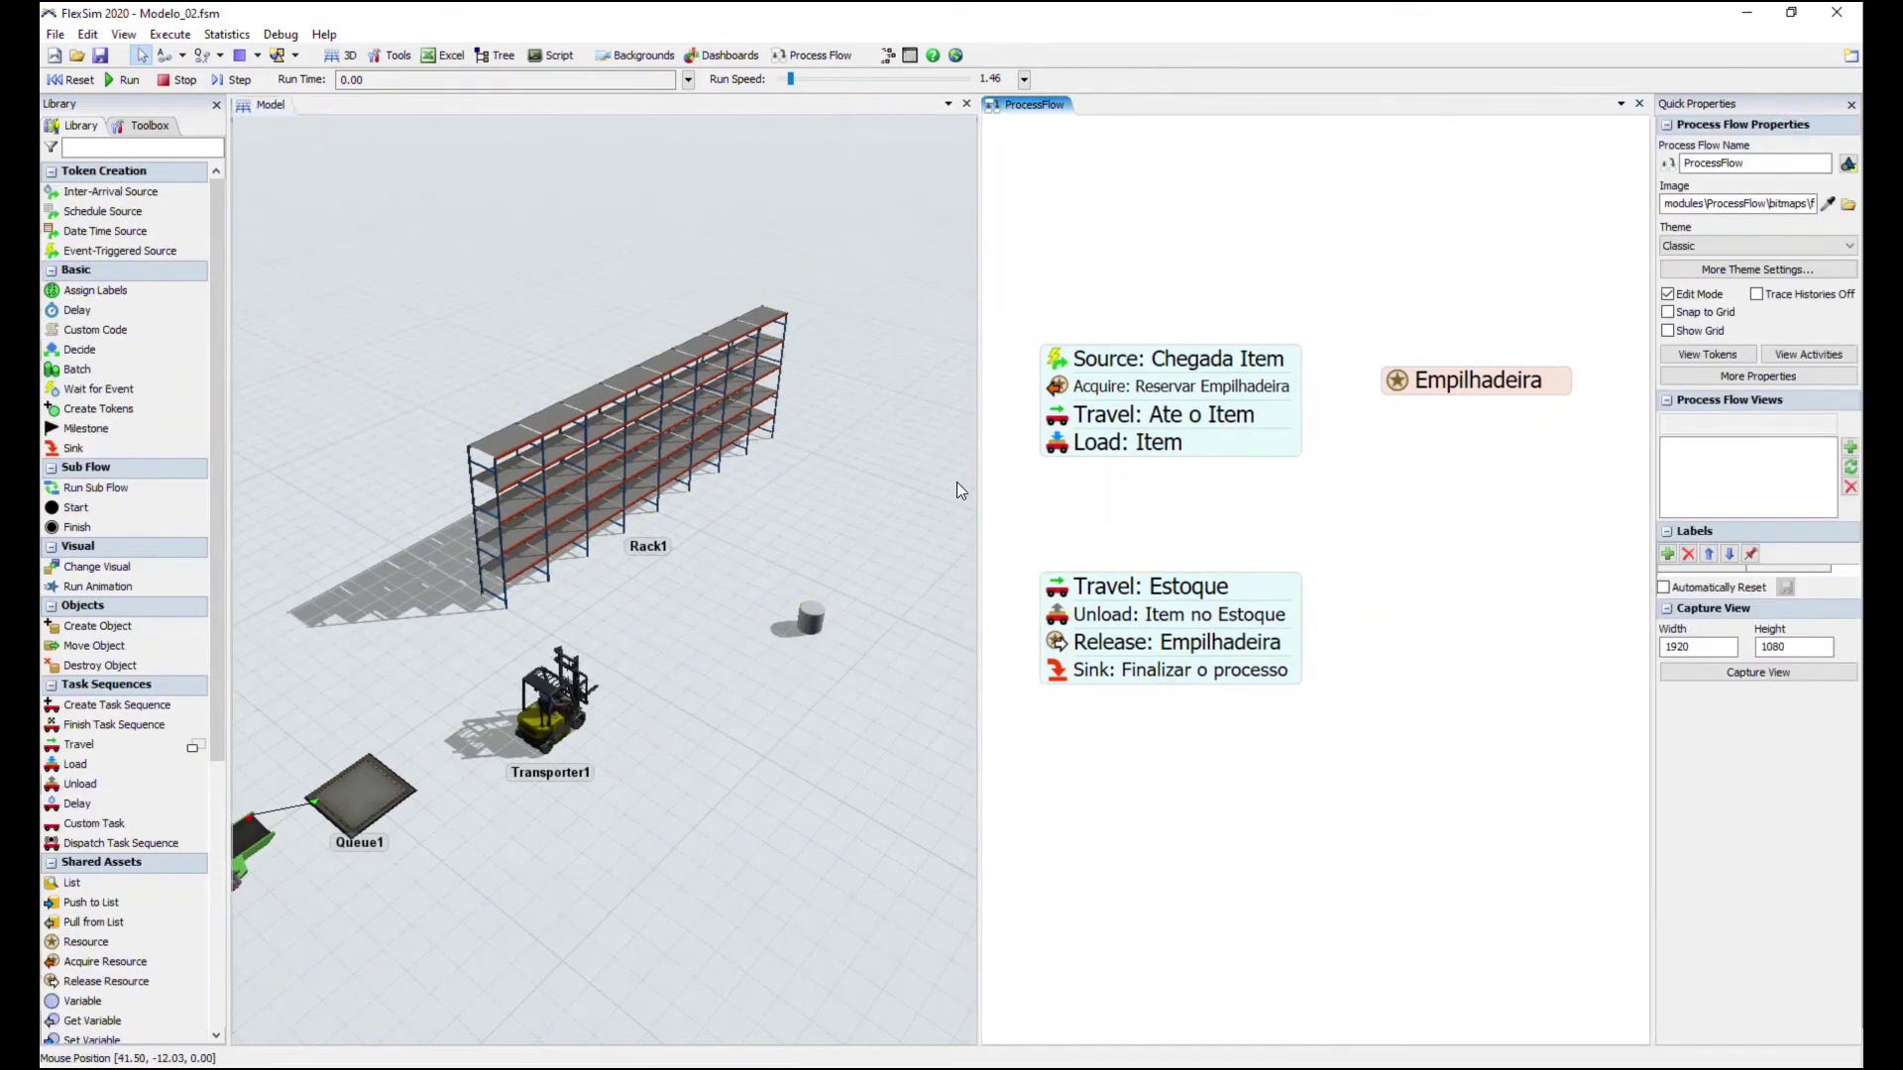
drag(79, 745, 1021, 626)
drag(1052, 484, 1052, 491)
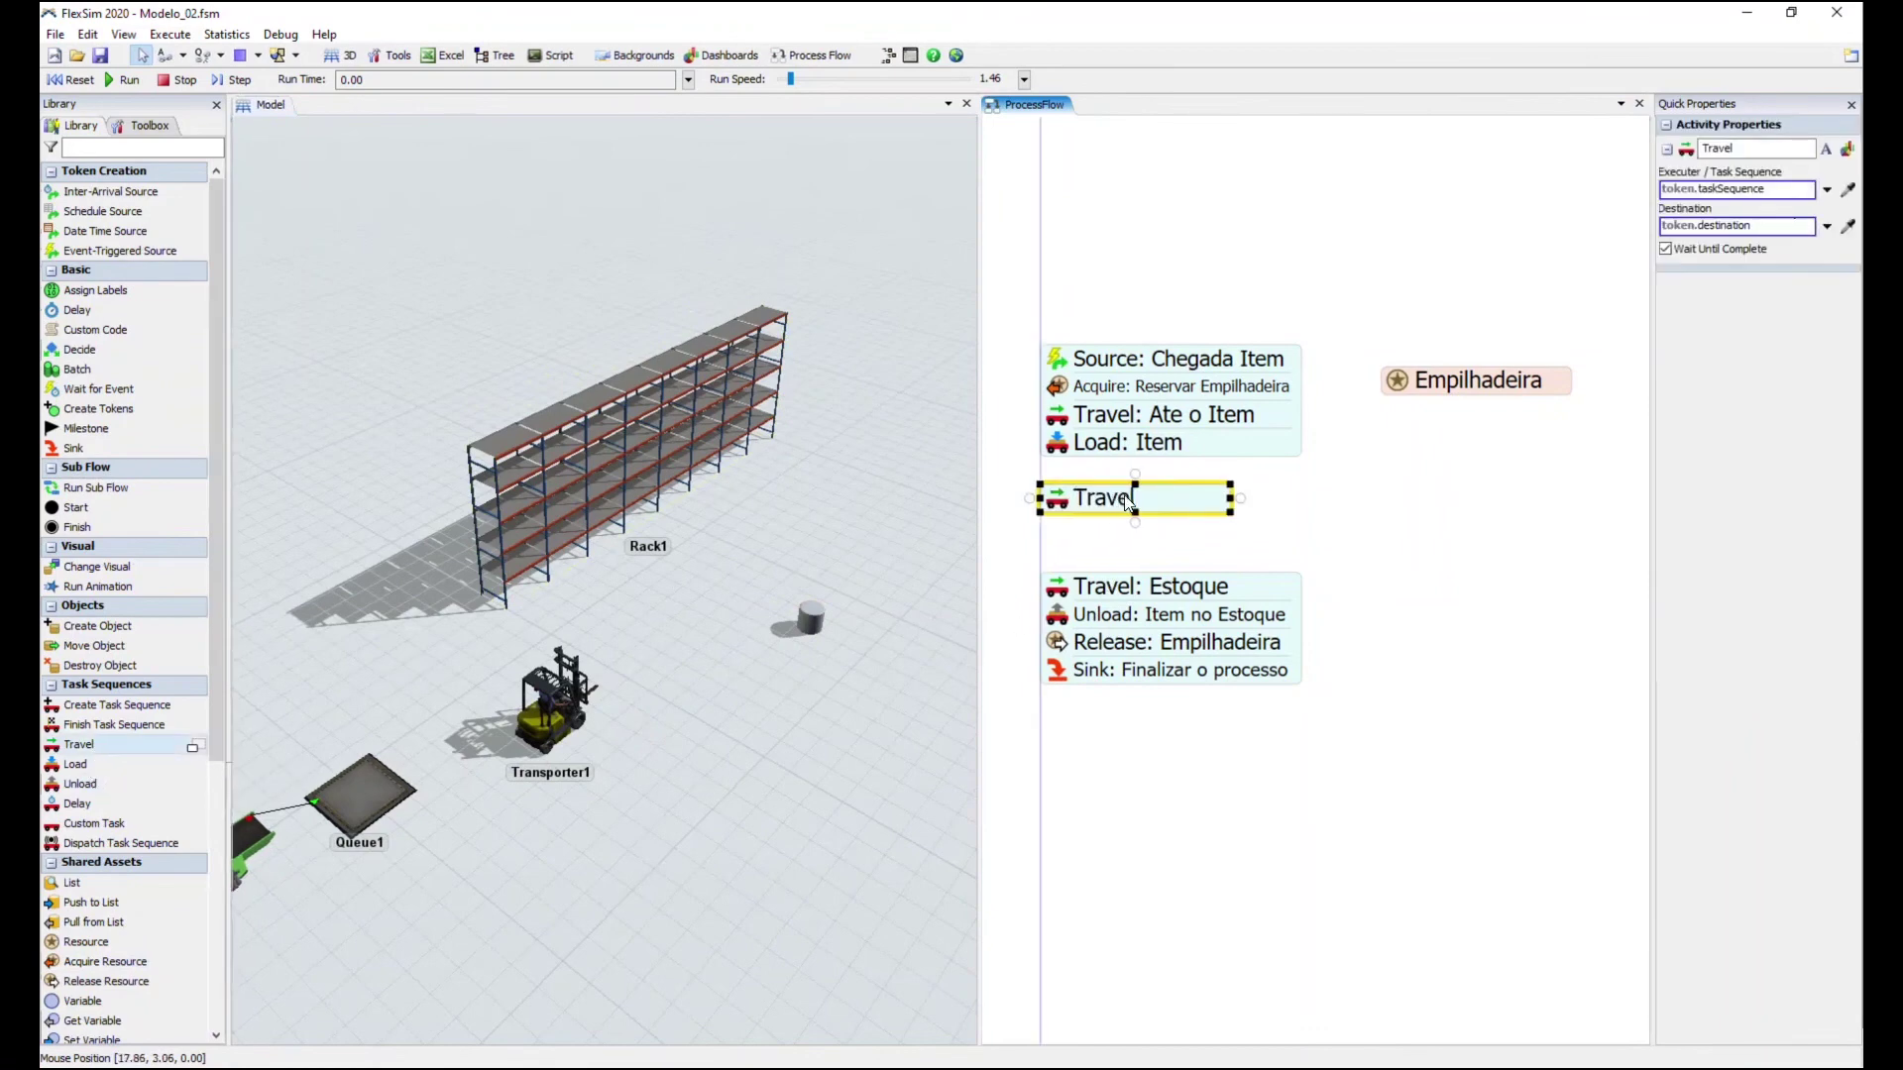
drag(1232, 496, 1302, 497)
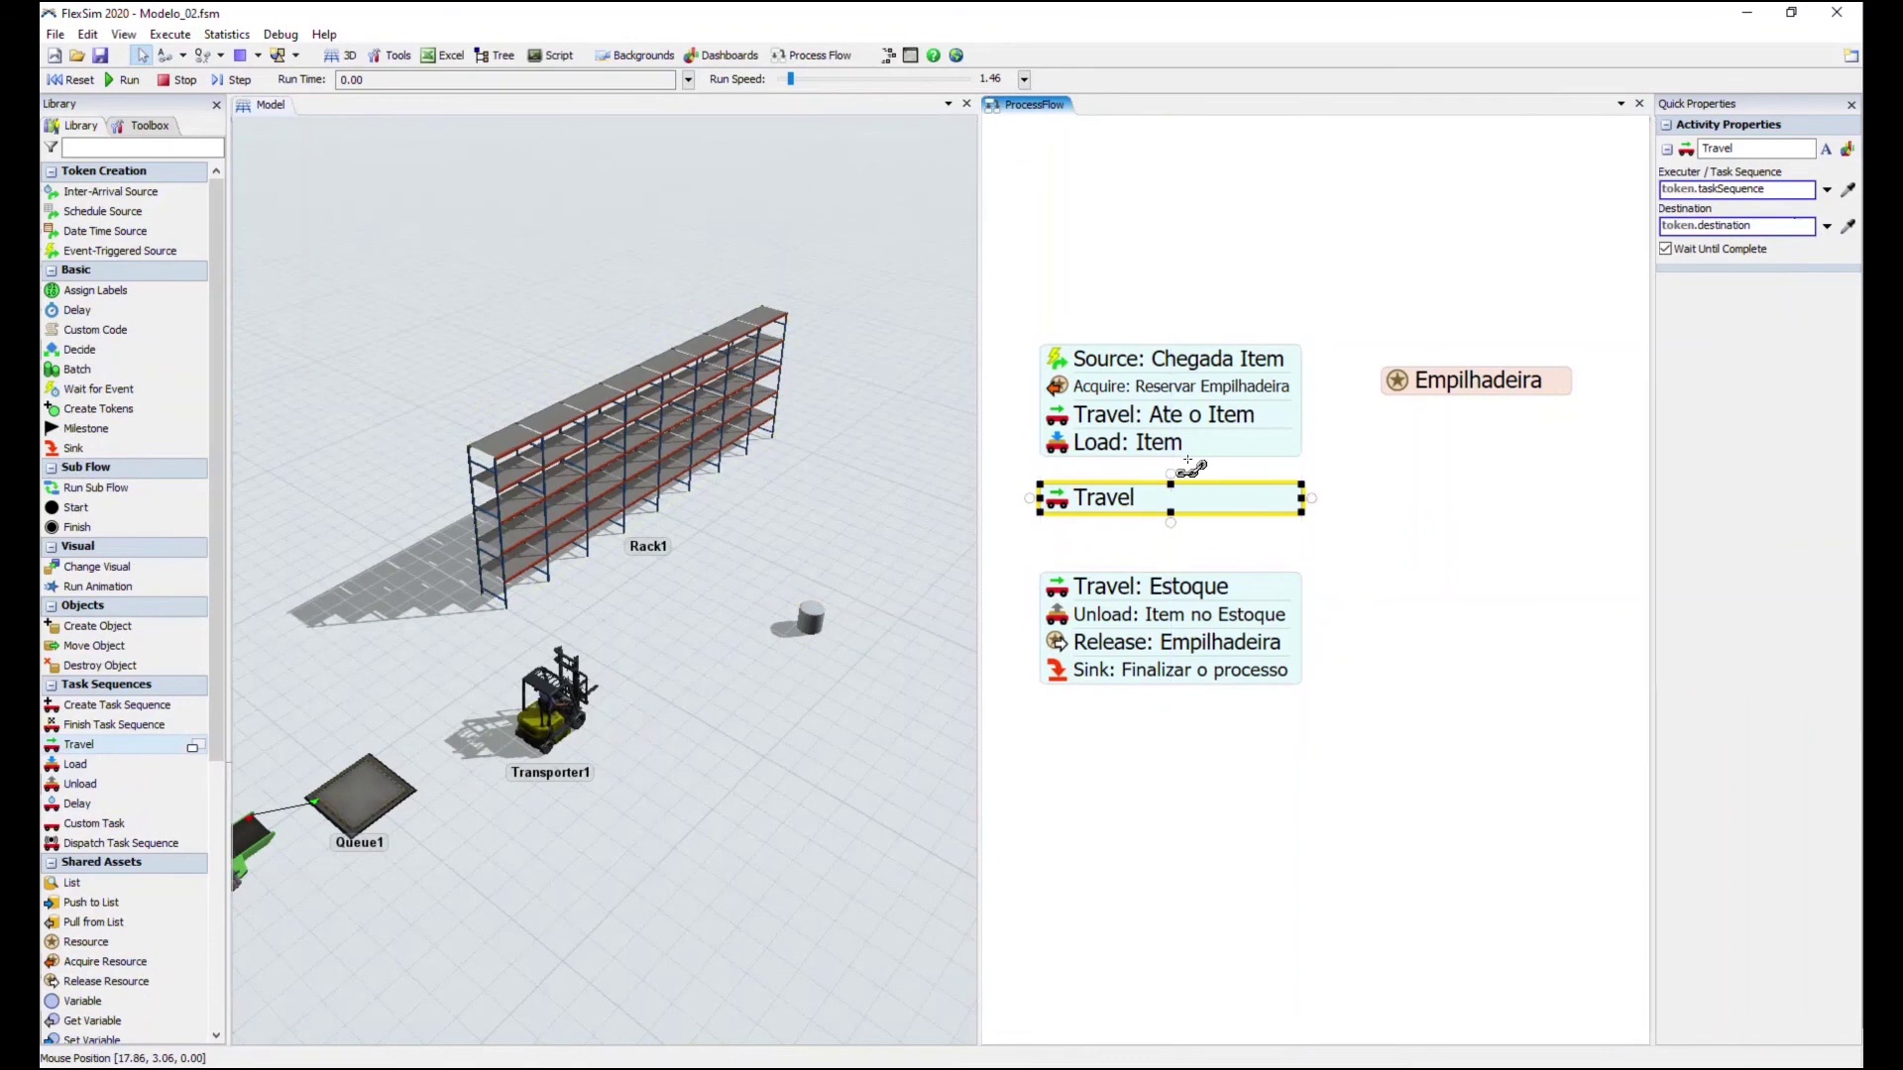
drag(1172, 463, 1176, 488)
click(1402, 509)
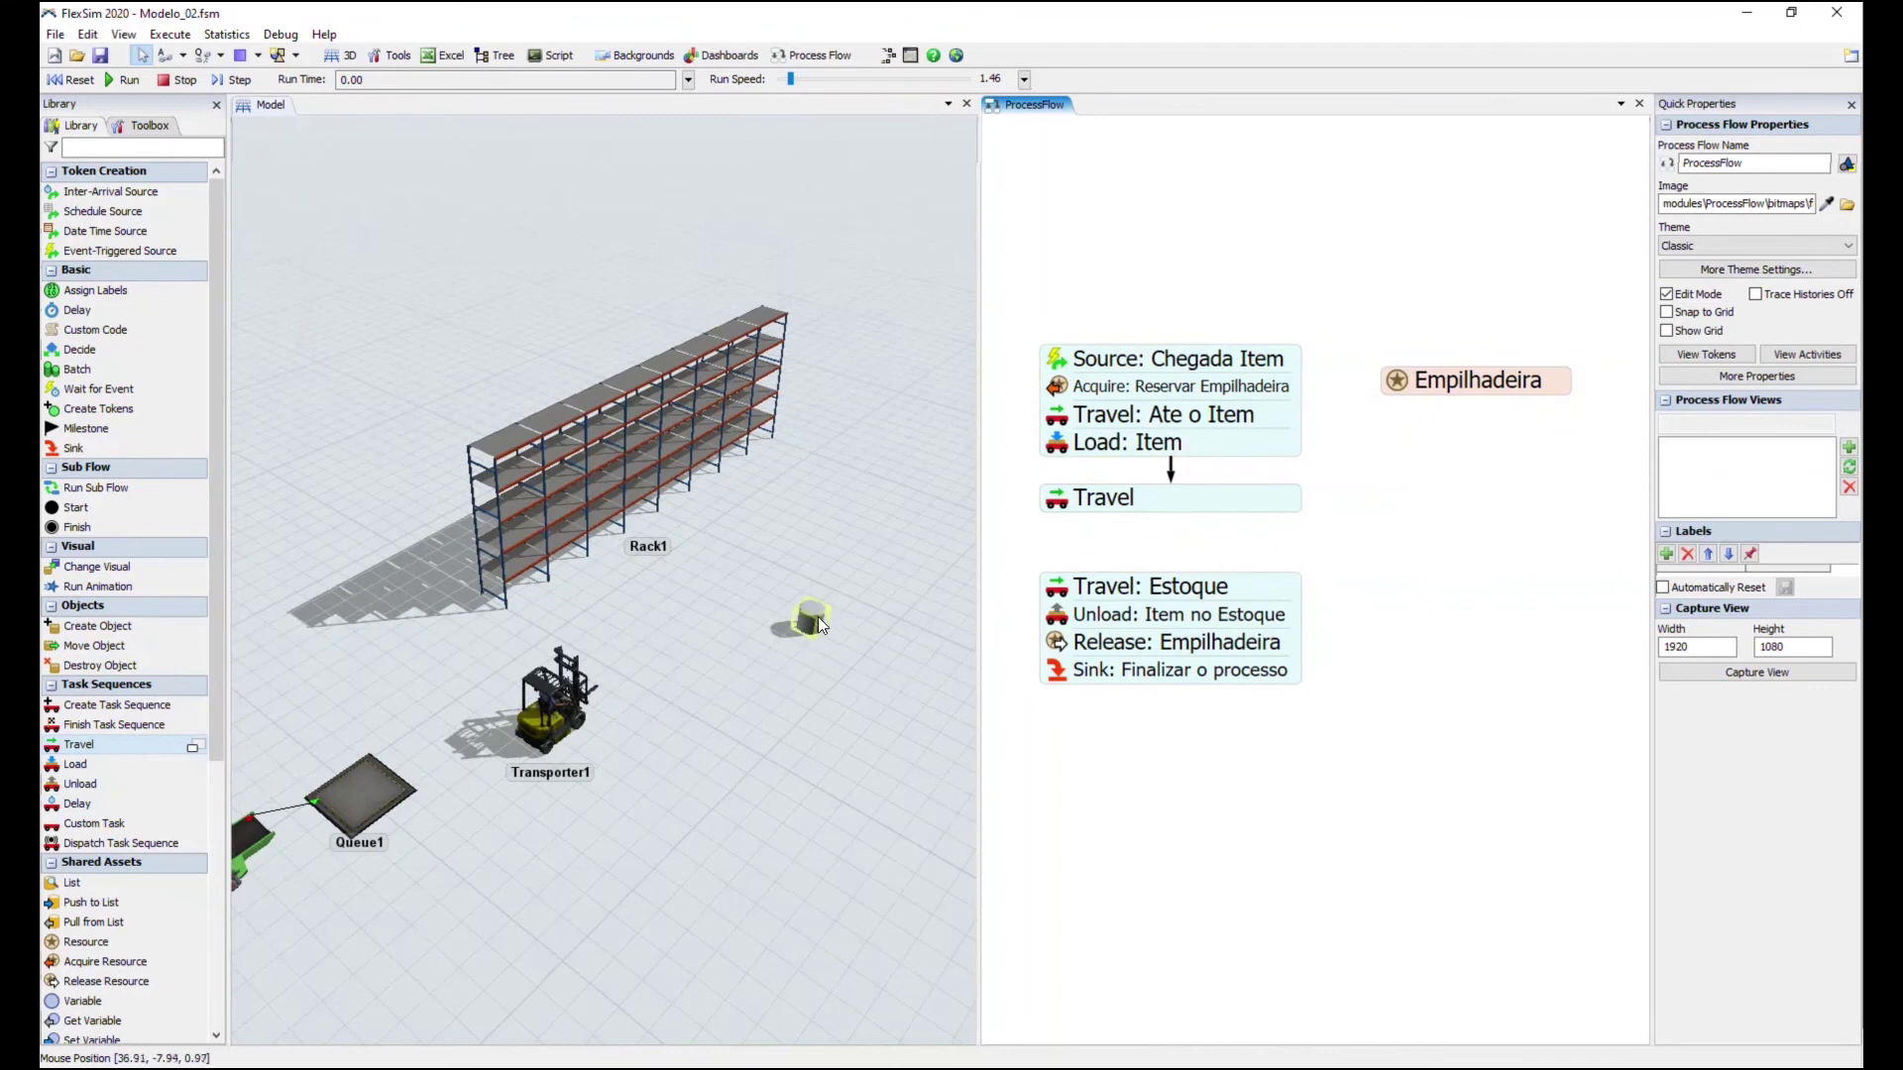
Attach a task-sequence Delay activity beneath the new Travel and connect their block to "Travel: Estoque"
click(78, 804)
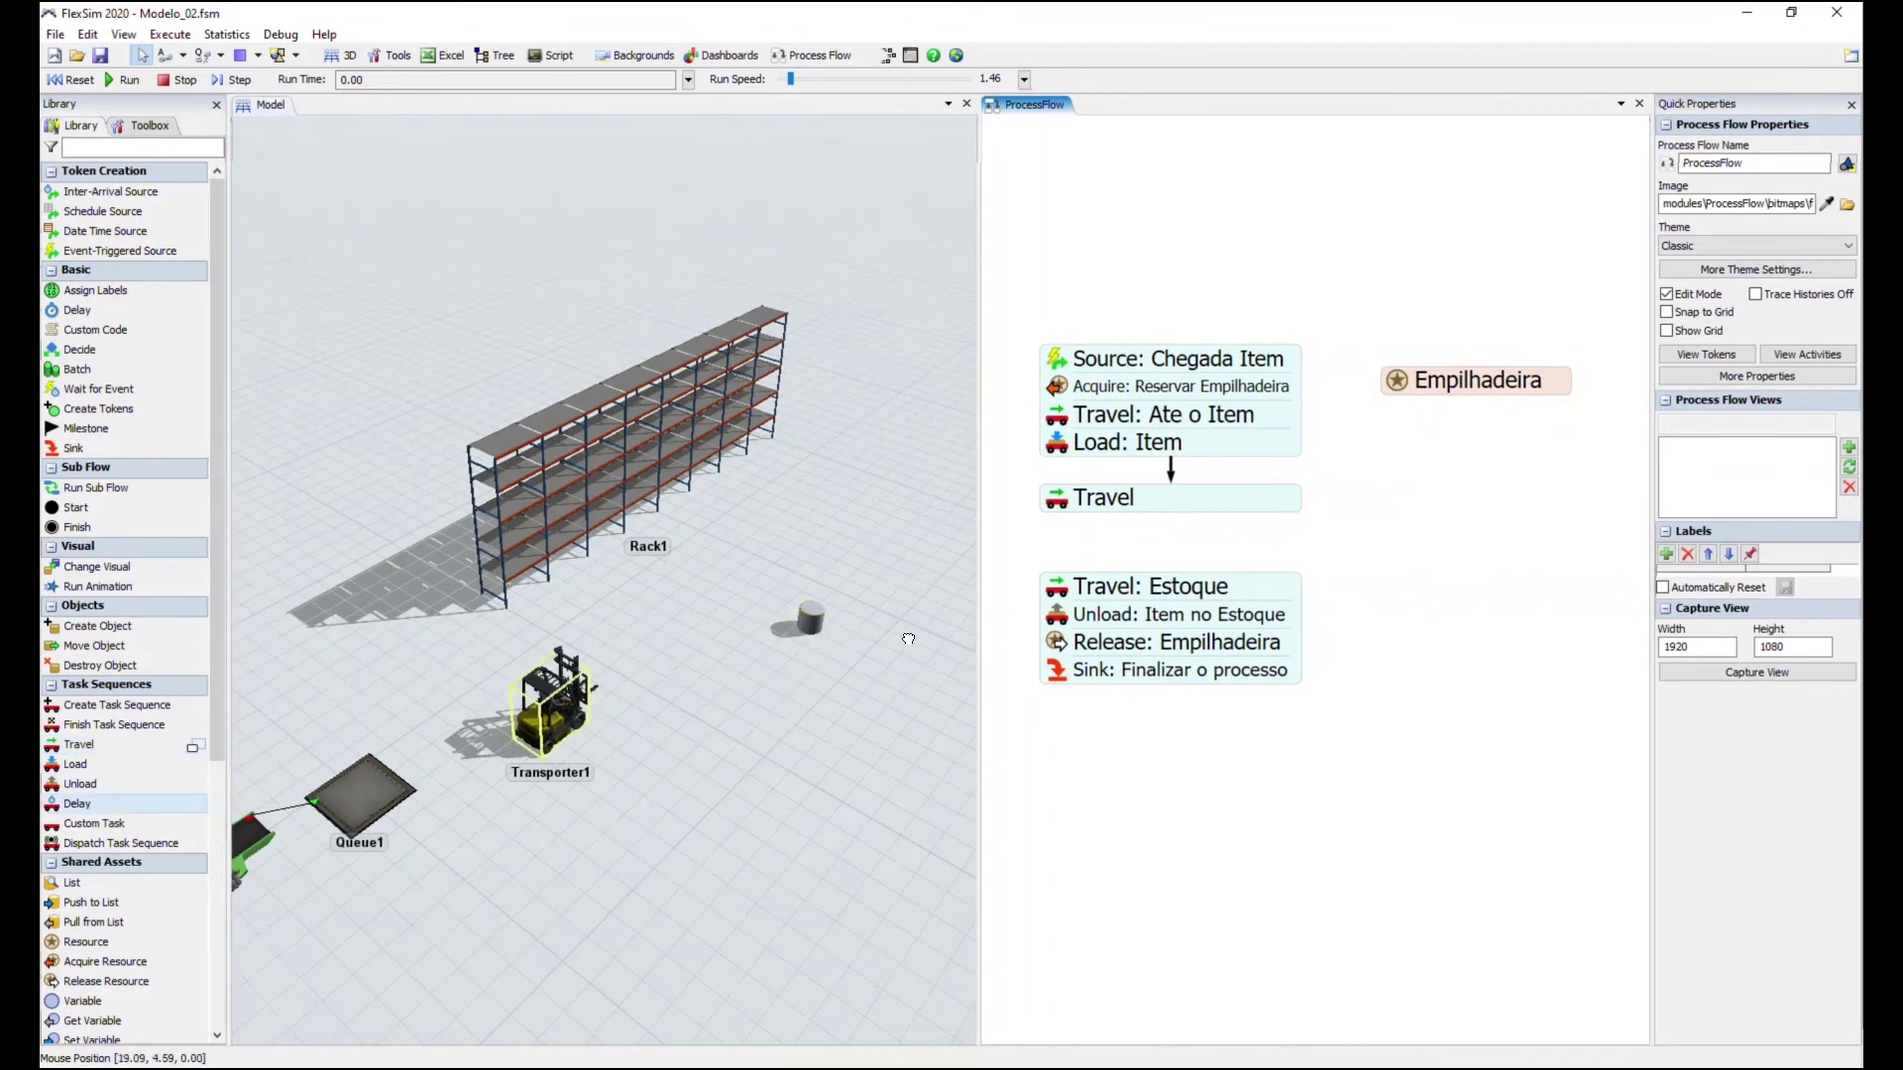
click(1095, 529)
drag(1155, 551, 1221, 585)
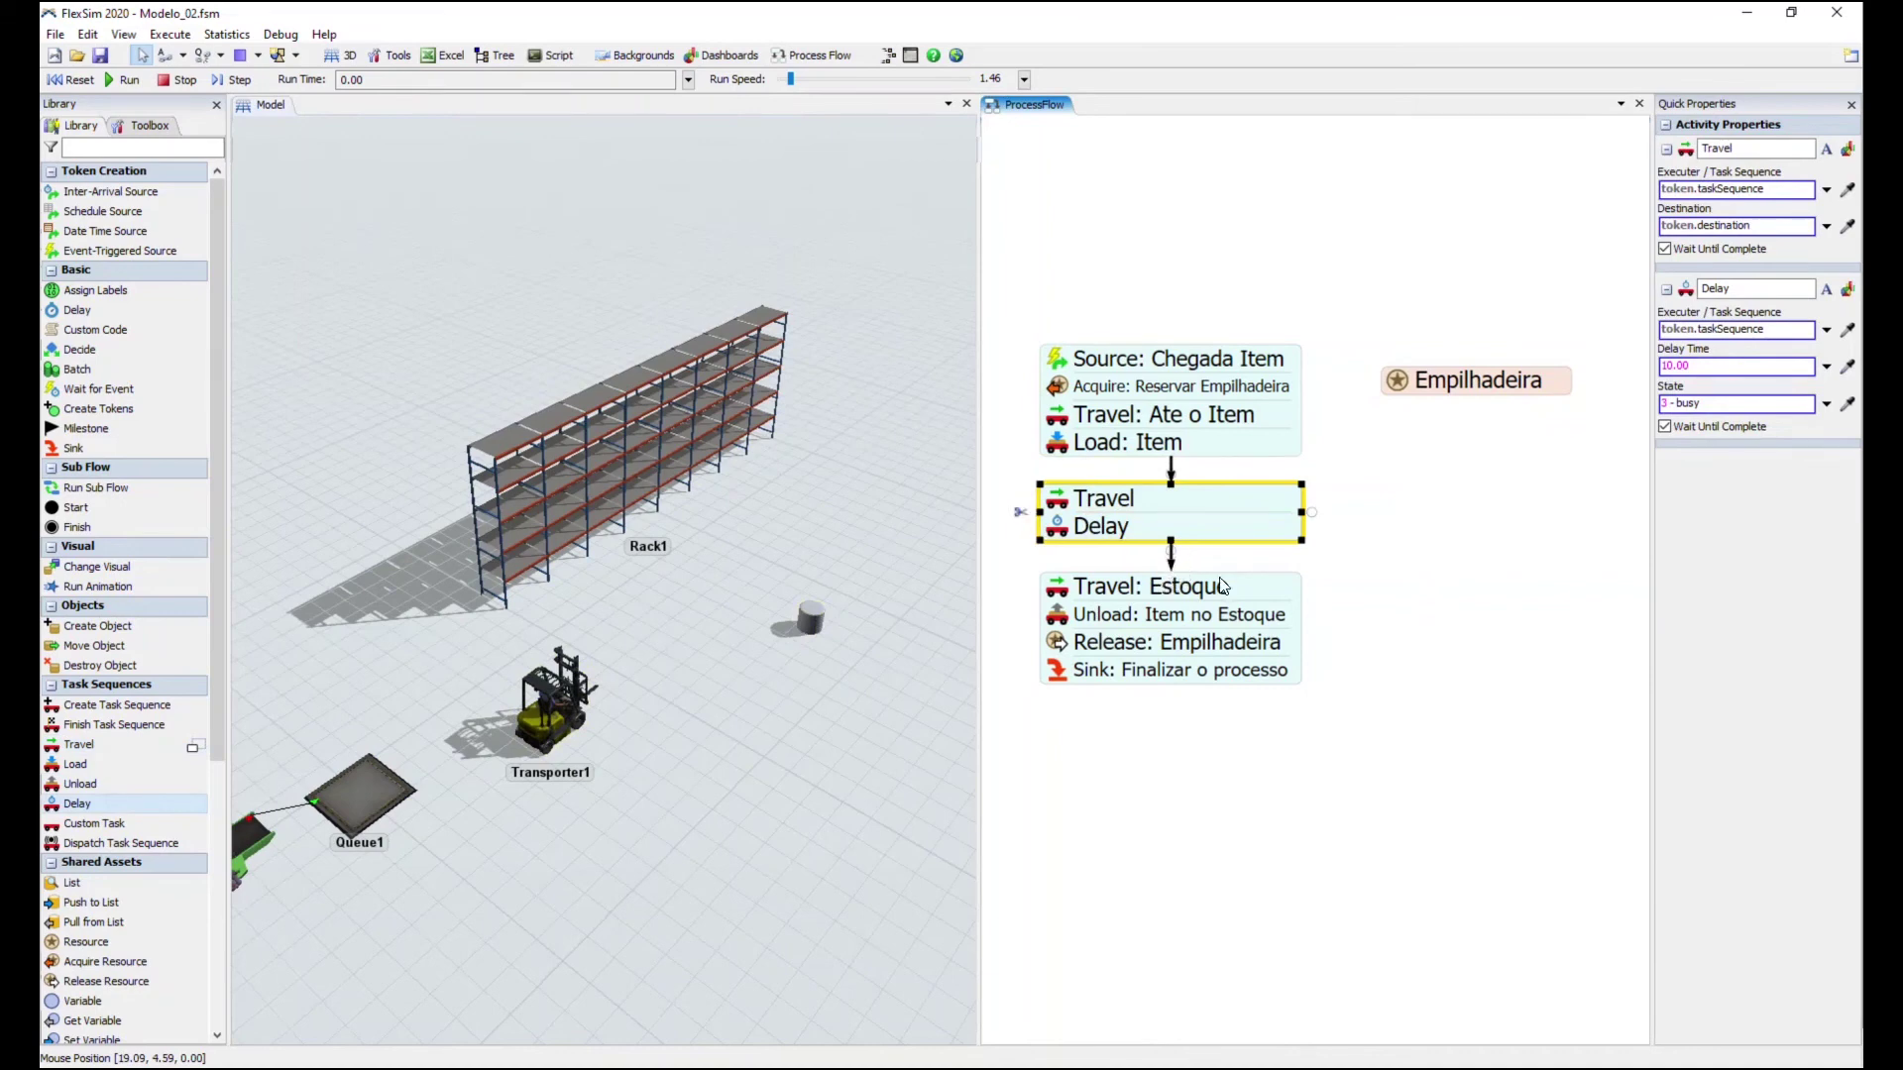
click(1419, 578)
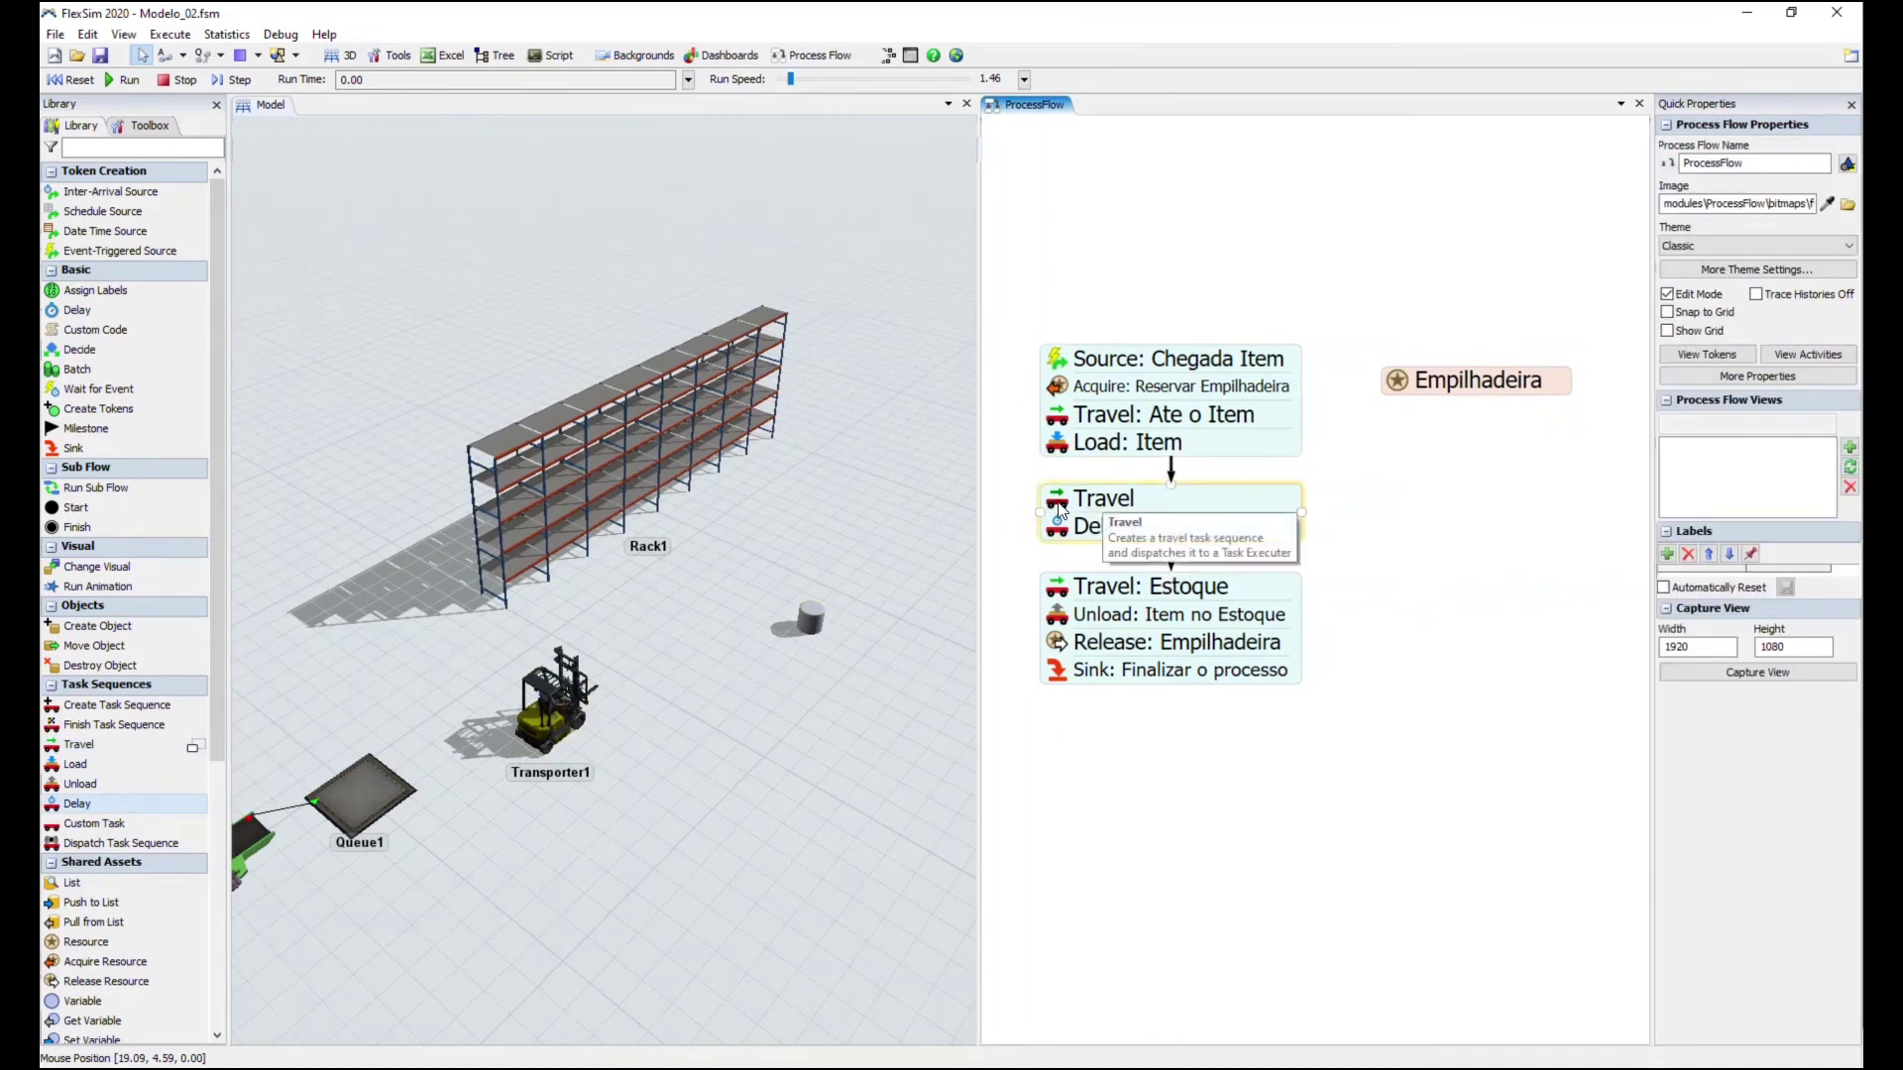
Set the new Travel activity's executor to token.resource and its destination to the Lancamento_Estoque cylinder
mouse_move(1153, 505)
click(1376, 545)
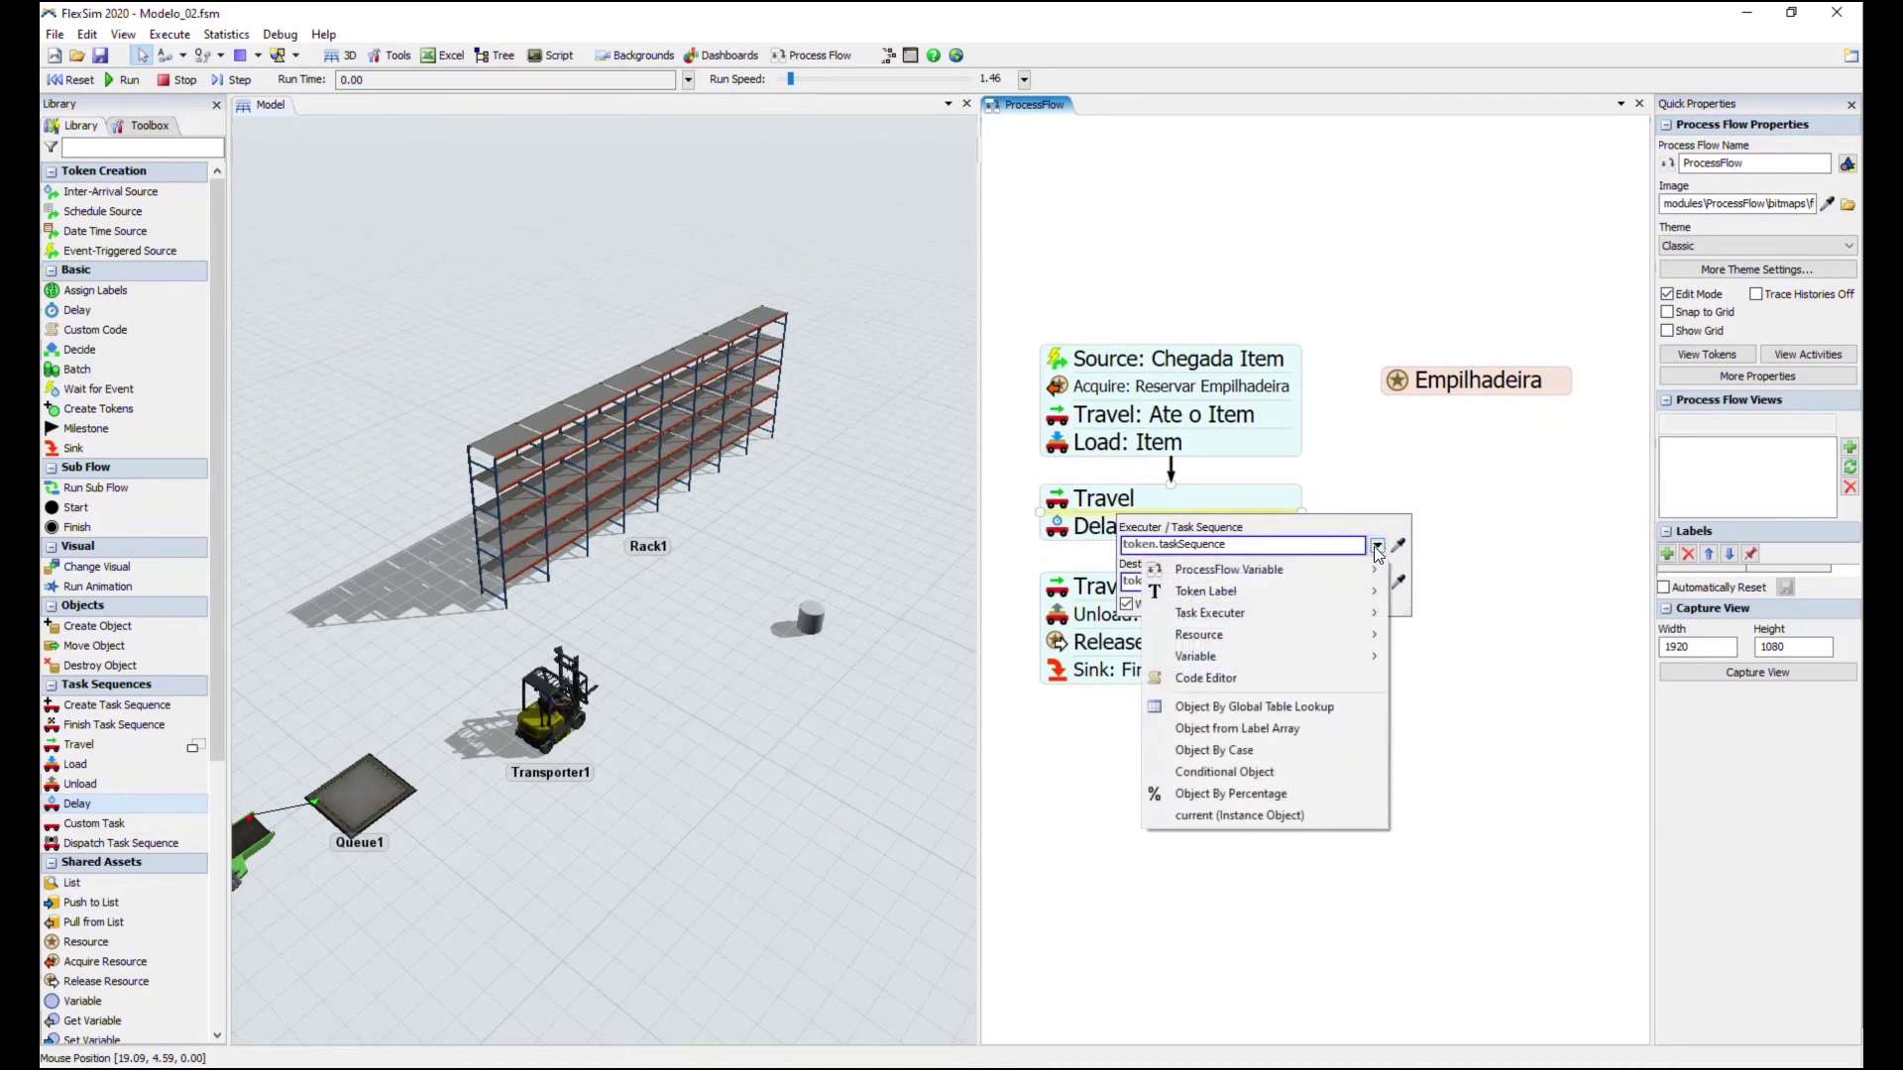
mouse_move(1366, 595)
click(1445, 615)
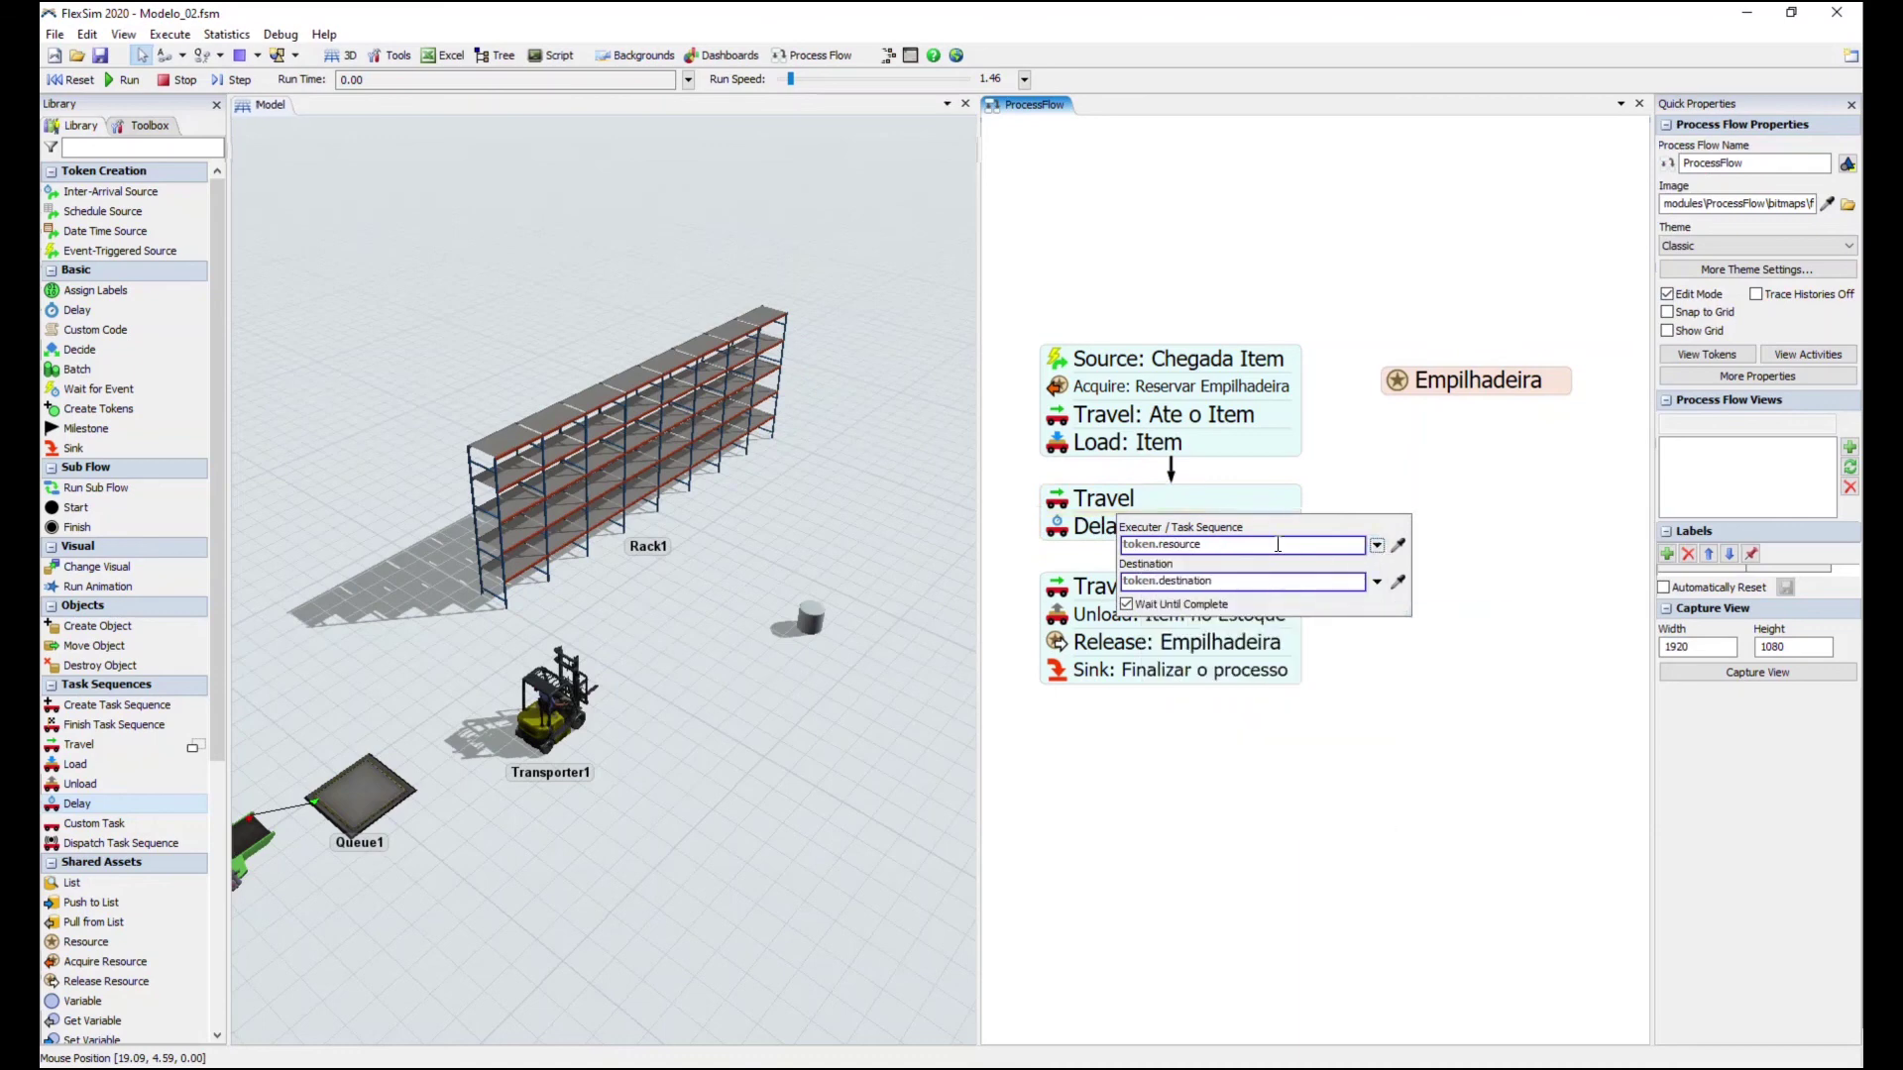
click(829, 607)
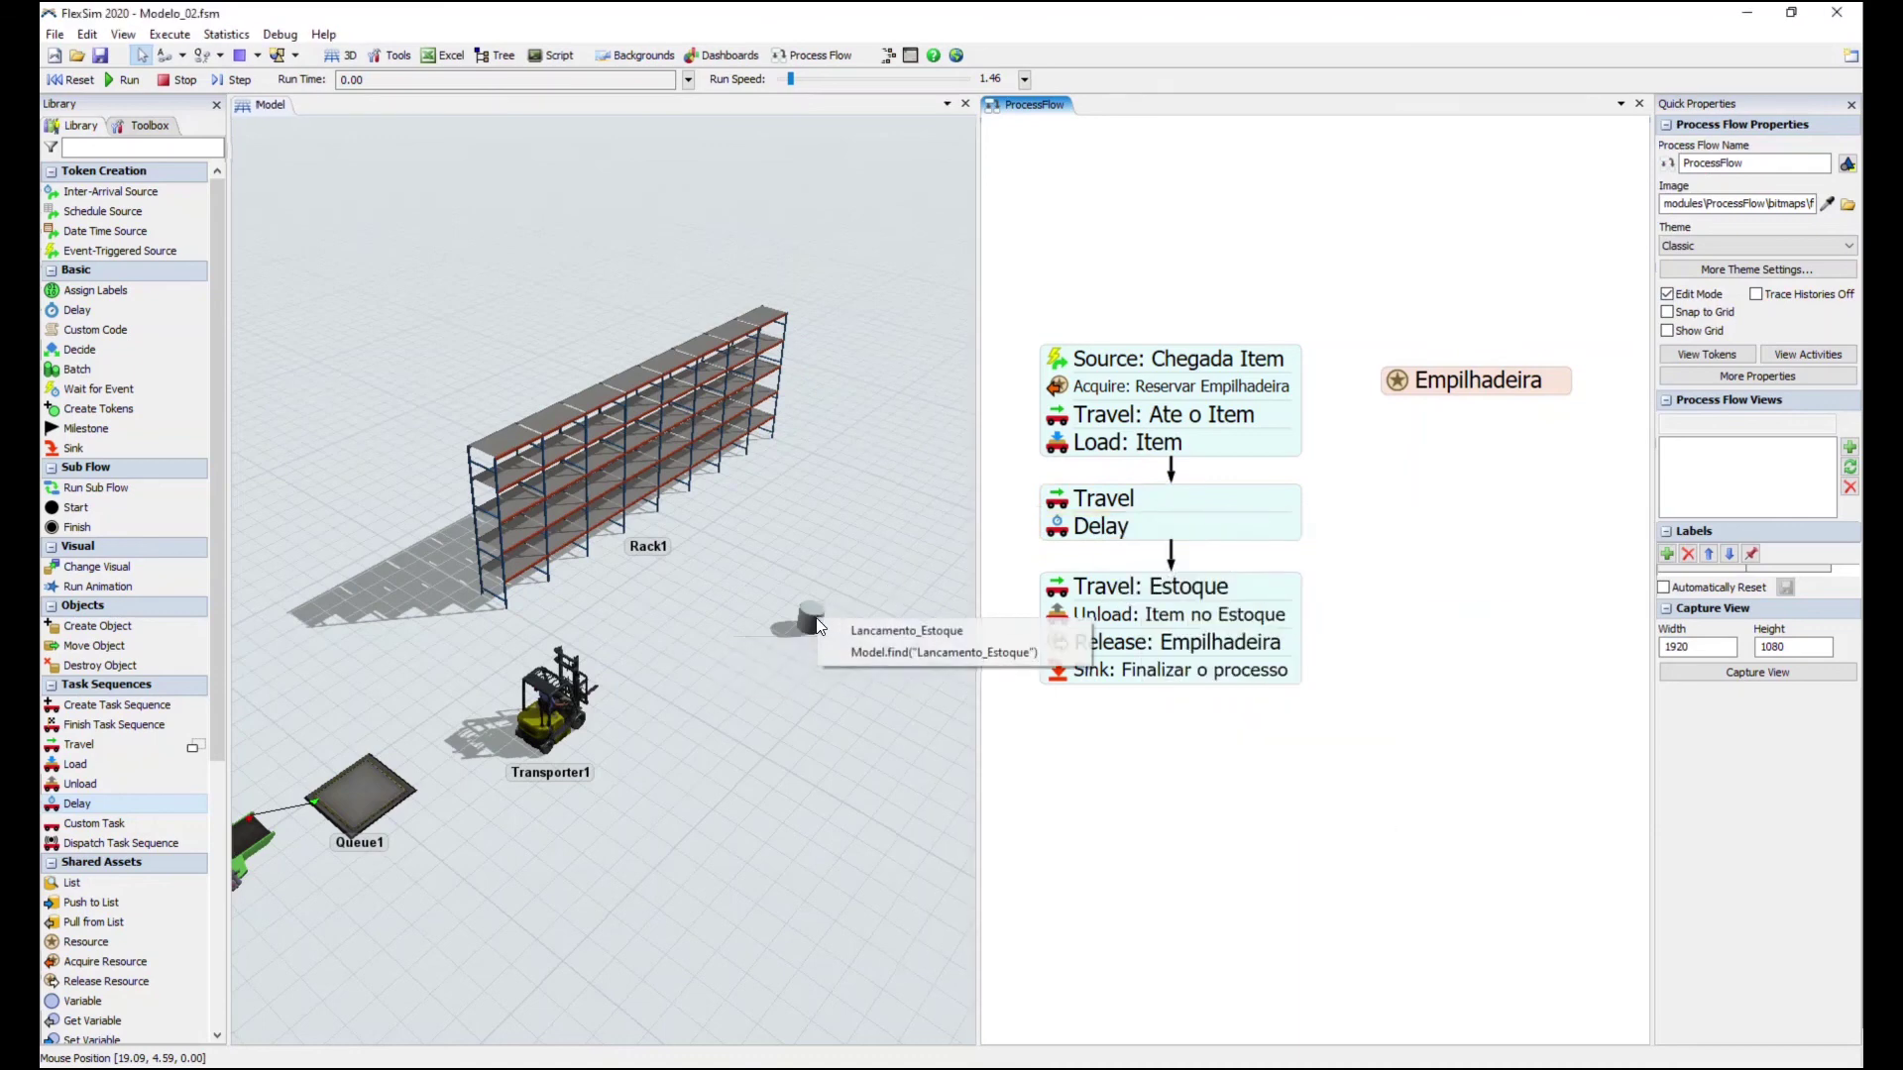
click(1330, 682)
Set the new Delay activity's executor to token.resource and choose "3 - busy" as its state, keeping a delay time of 10
click(1058, 536)
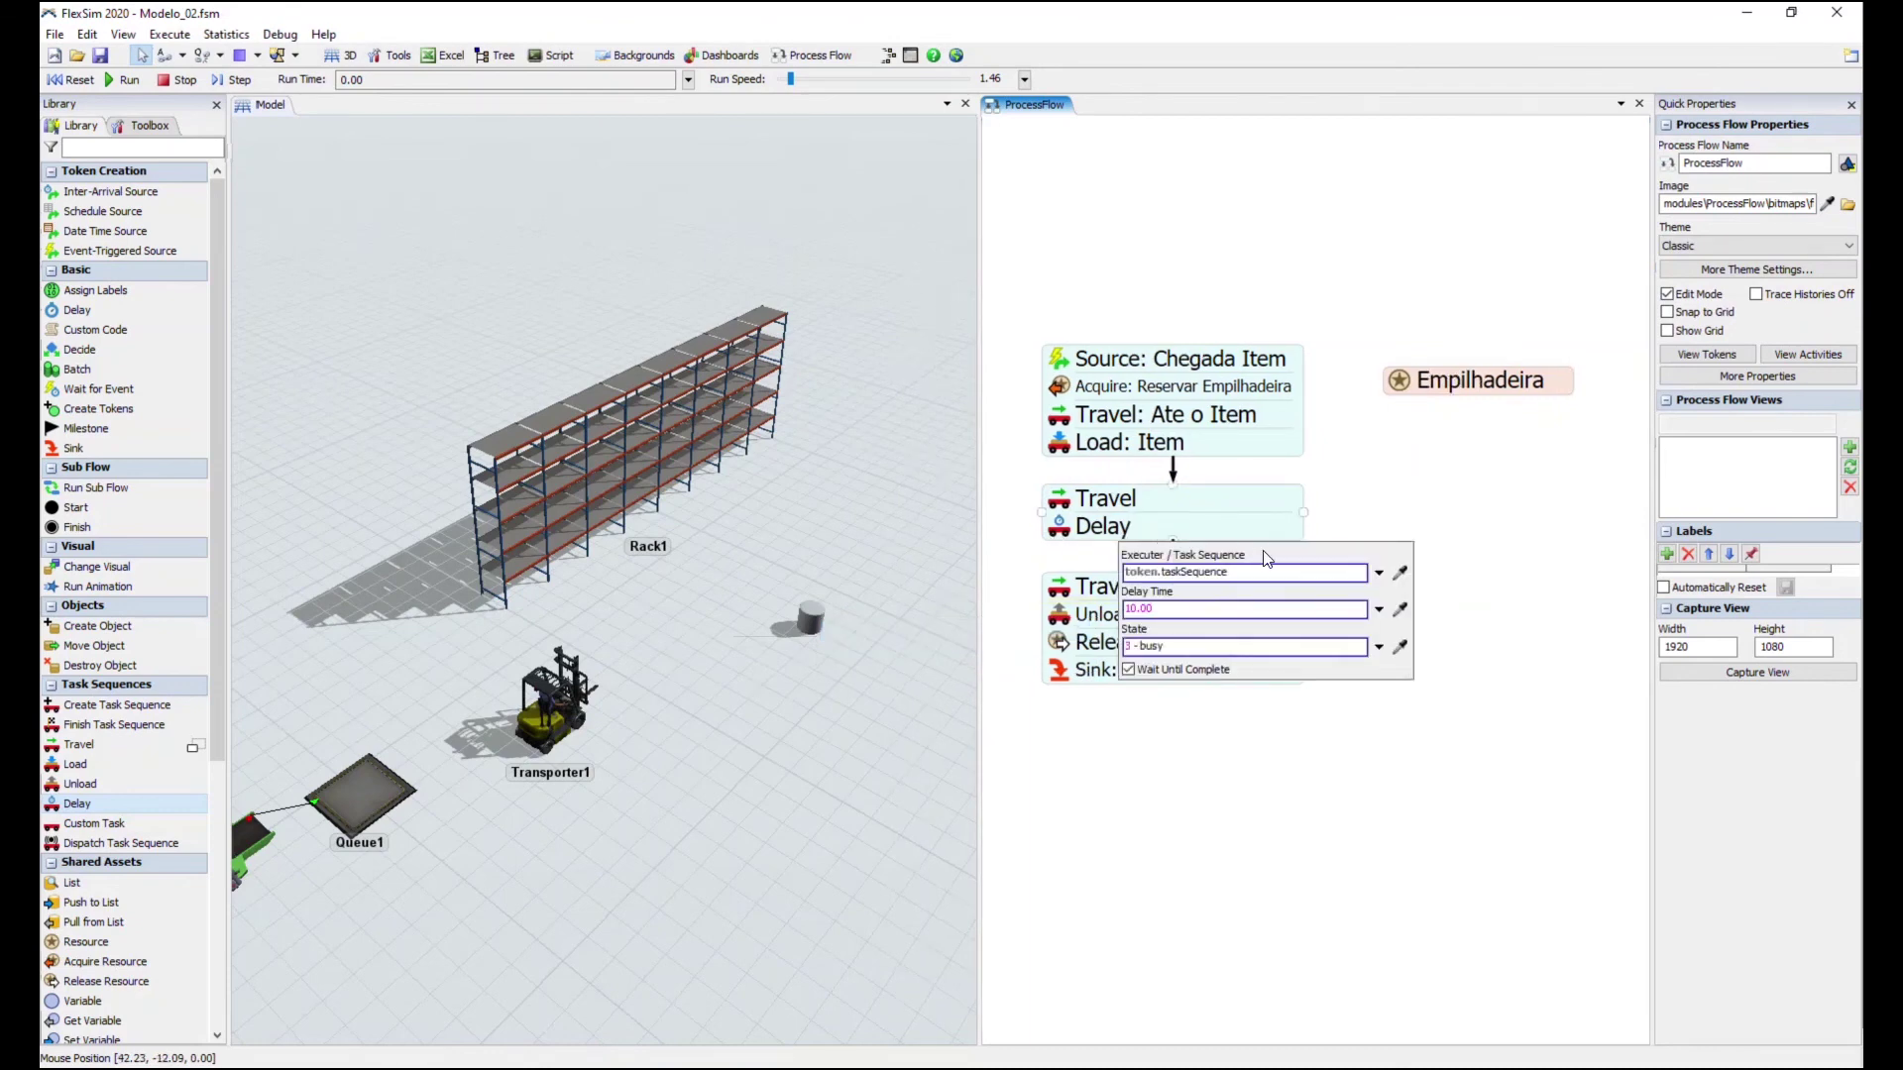
click(1379, 574)
mouse_move(1274, 621)
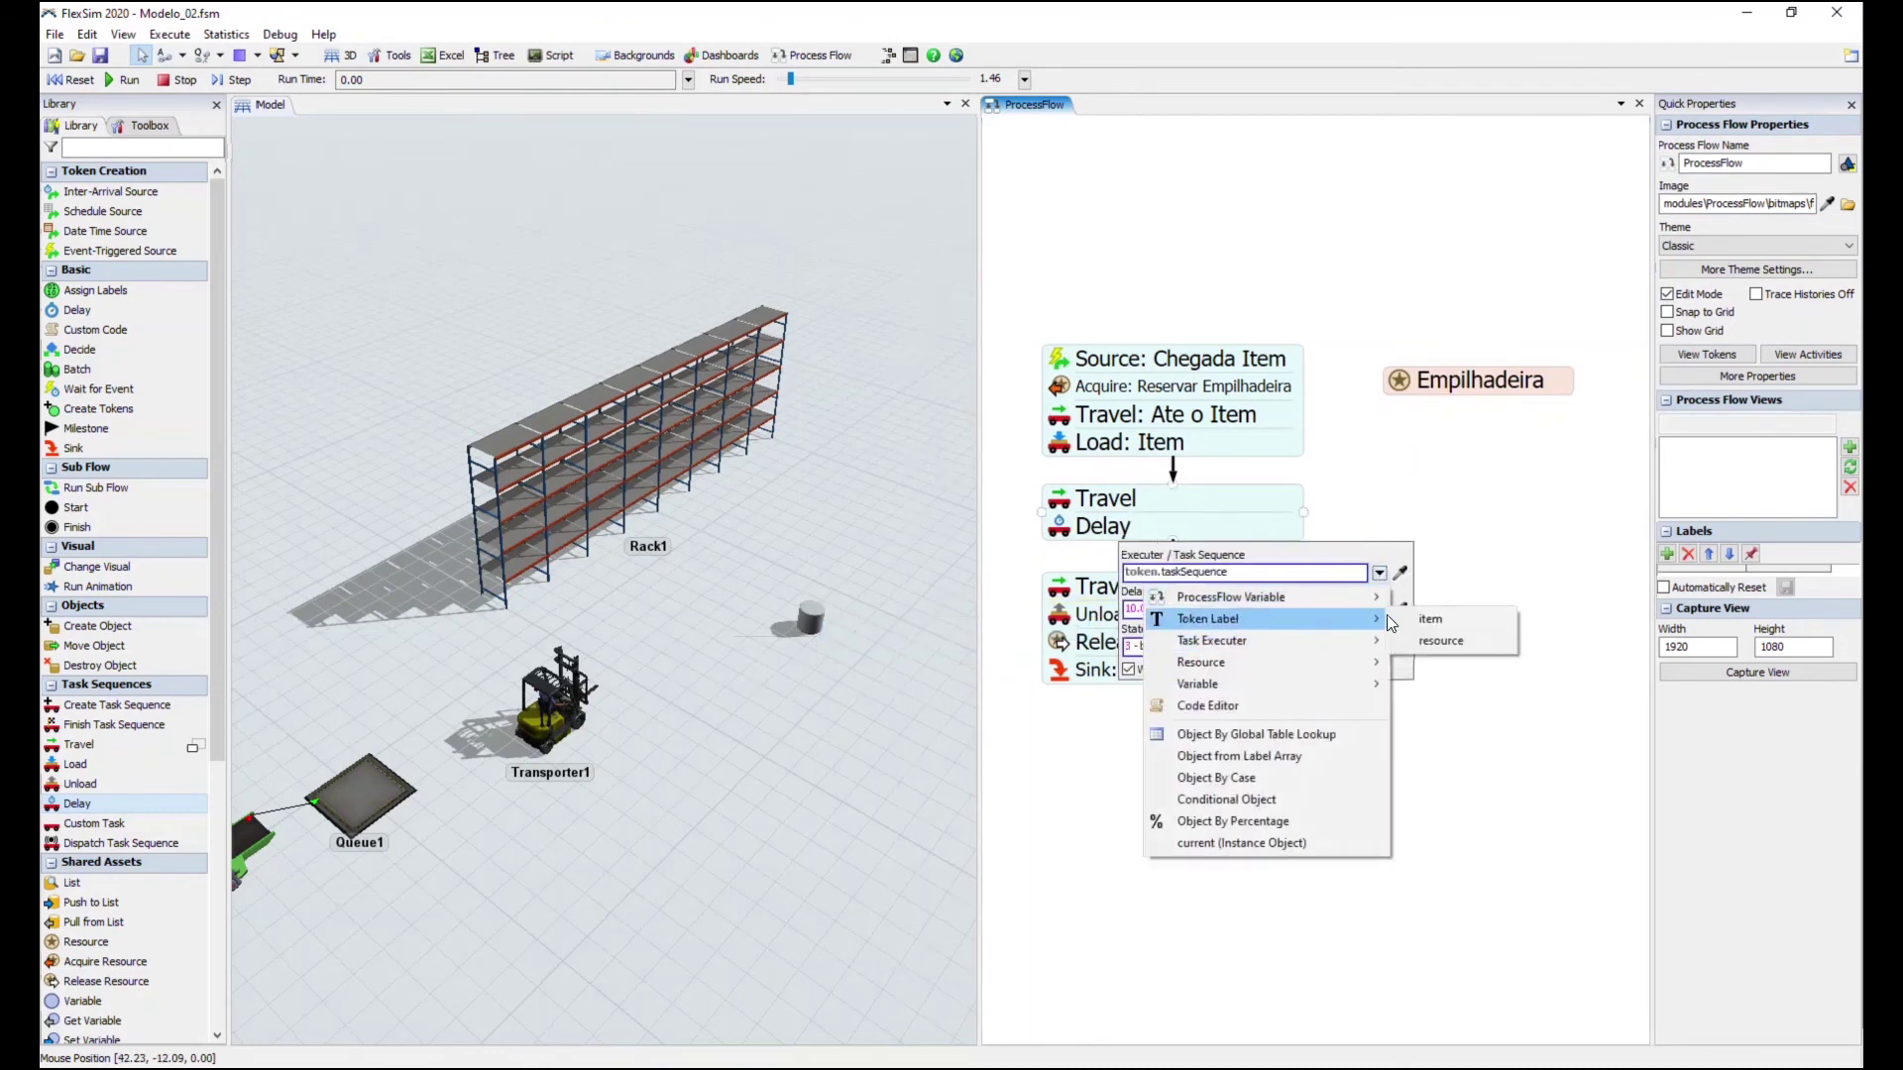
click(1442, 643)
double_click(1146, 608)
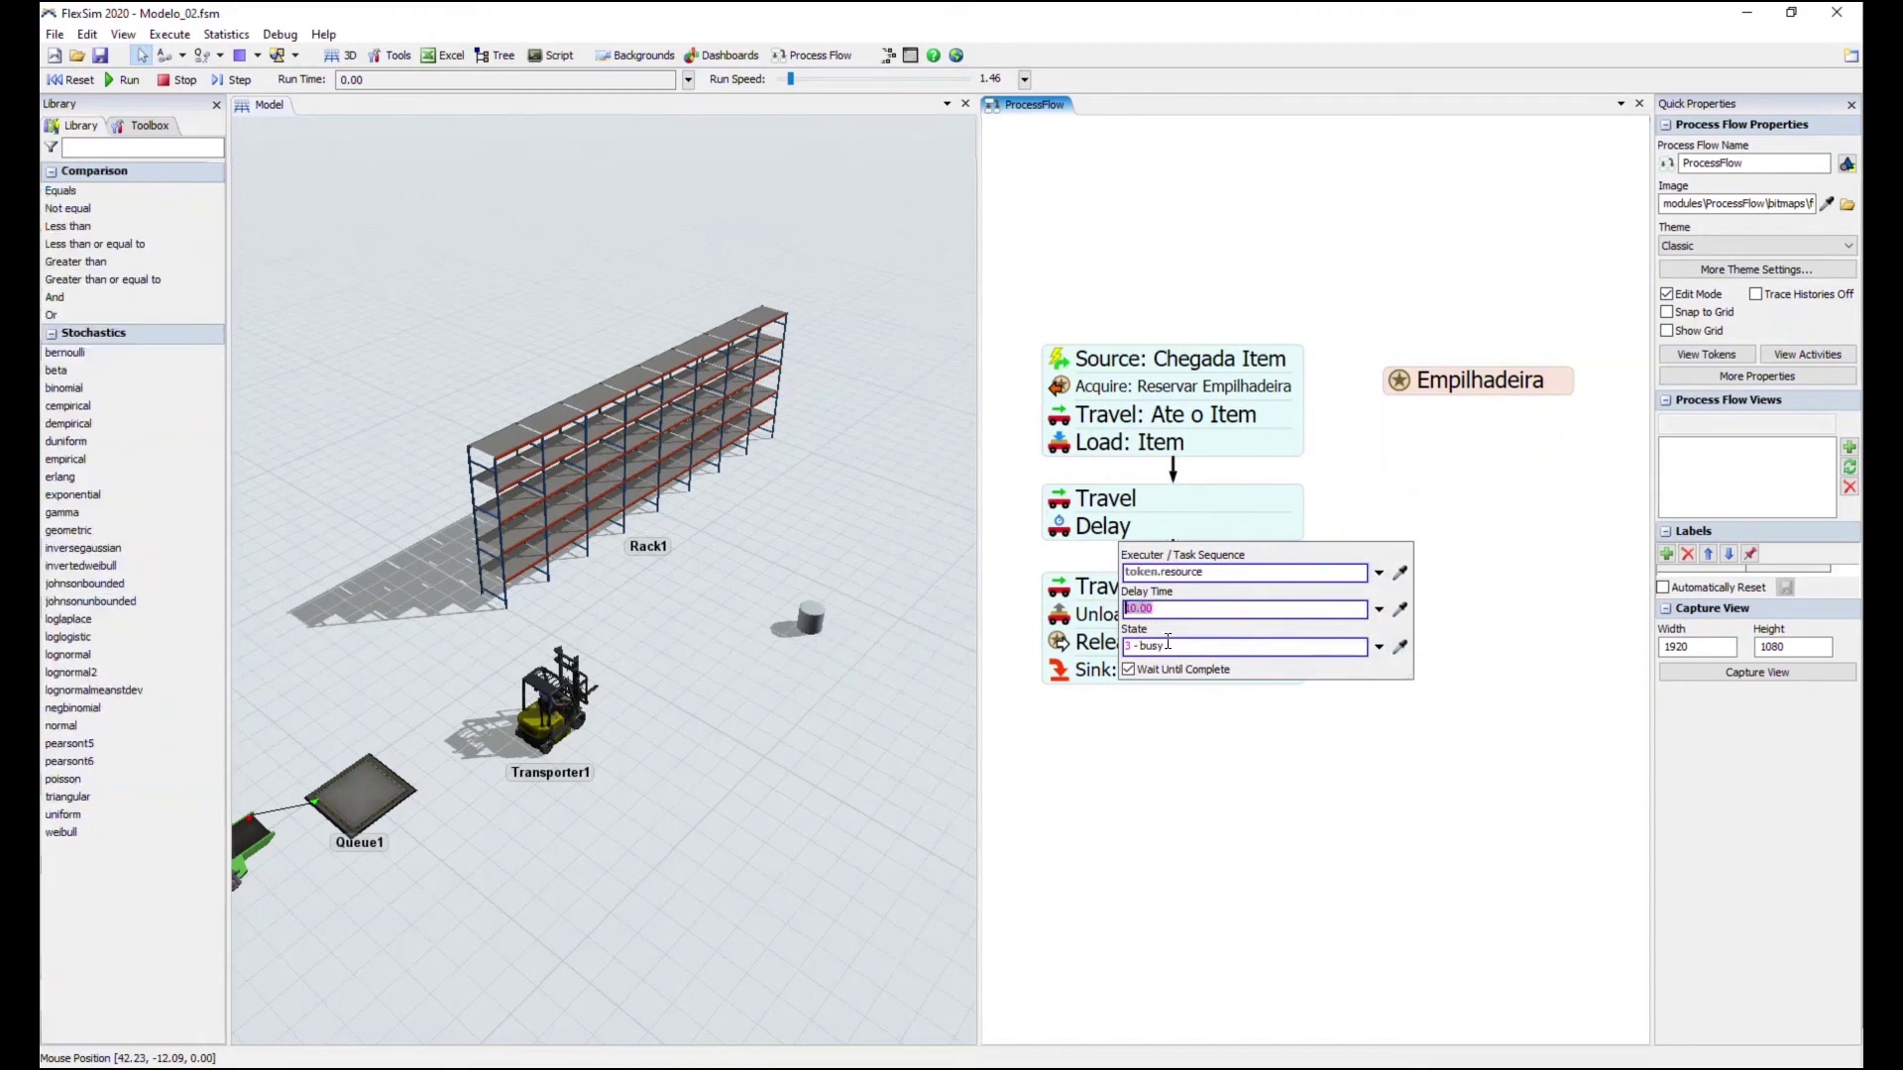
click(1377, 651)
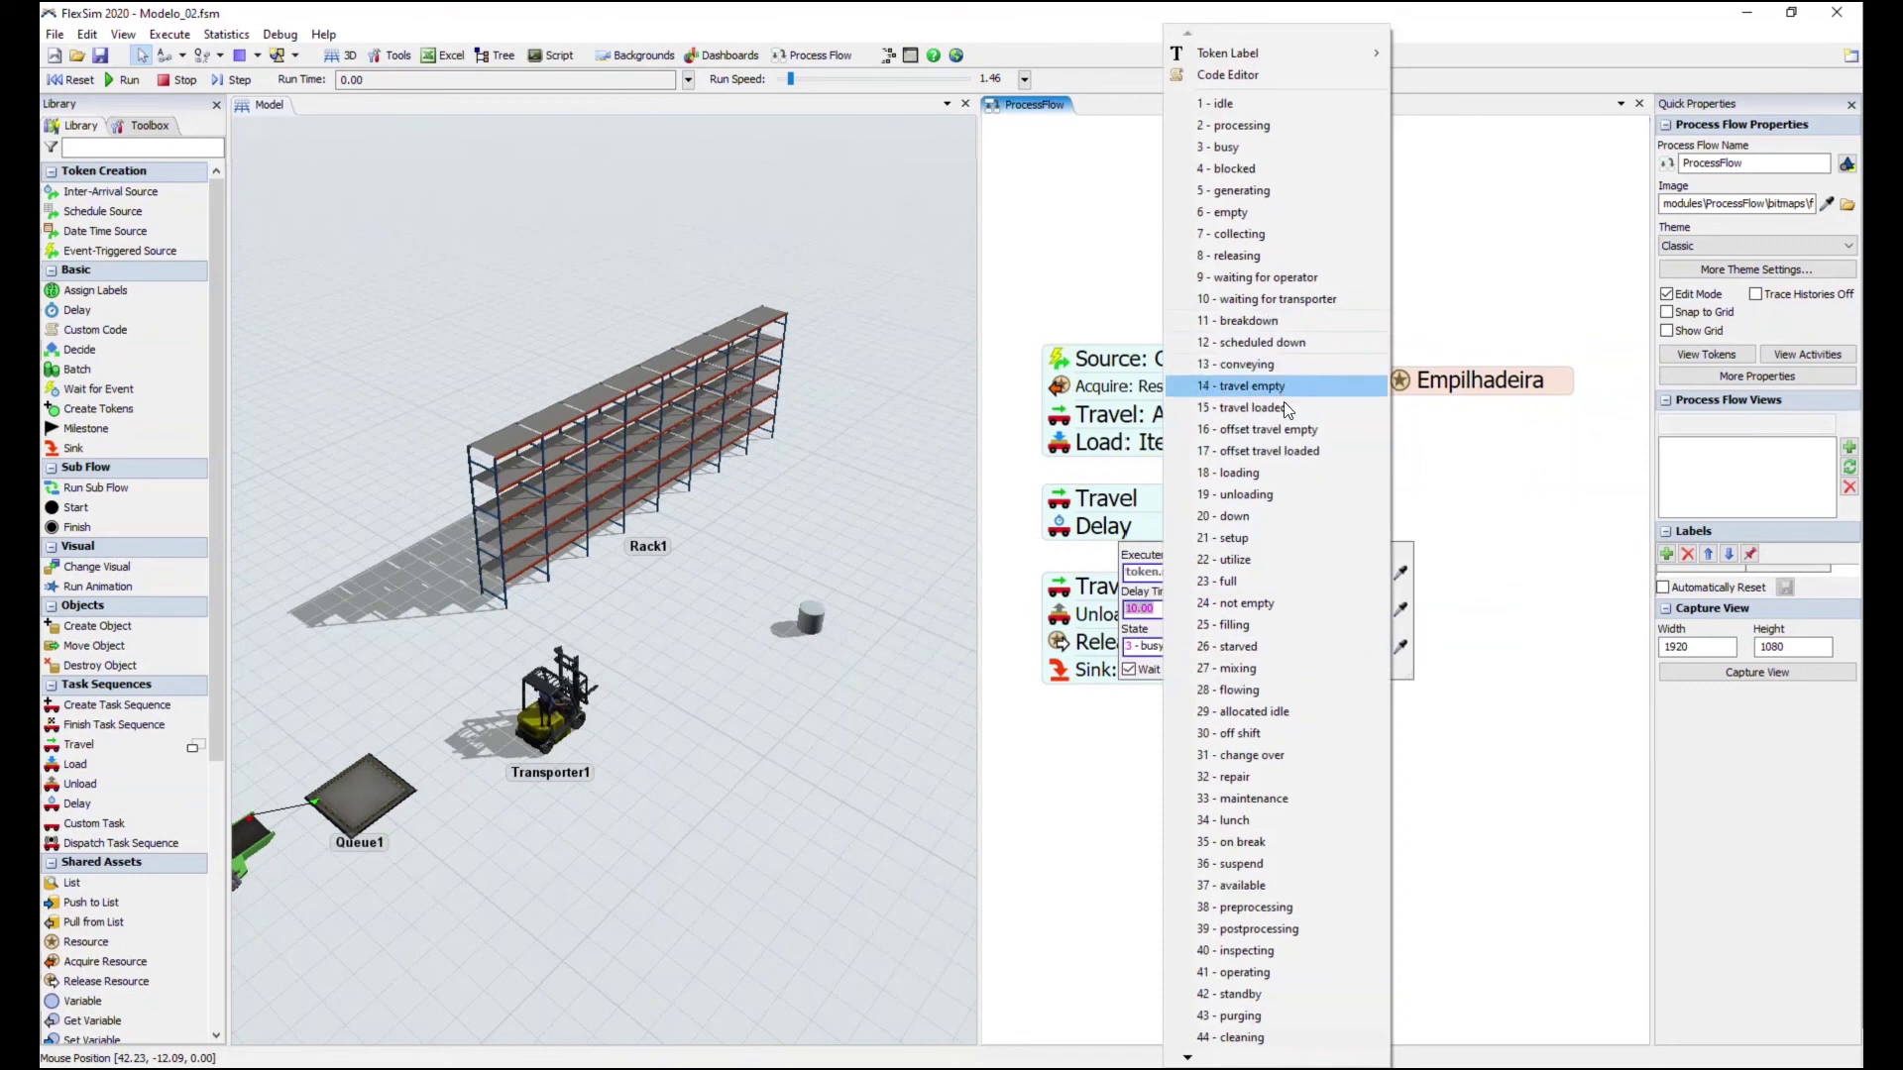
click(1269, 146)
click(1432, 228)
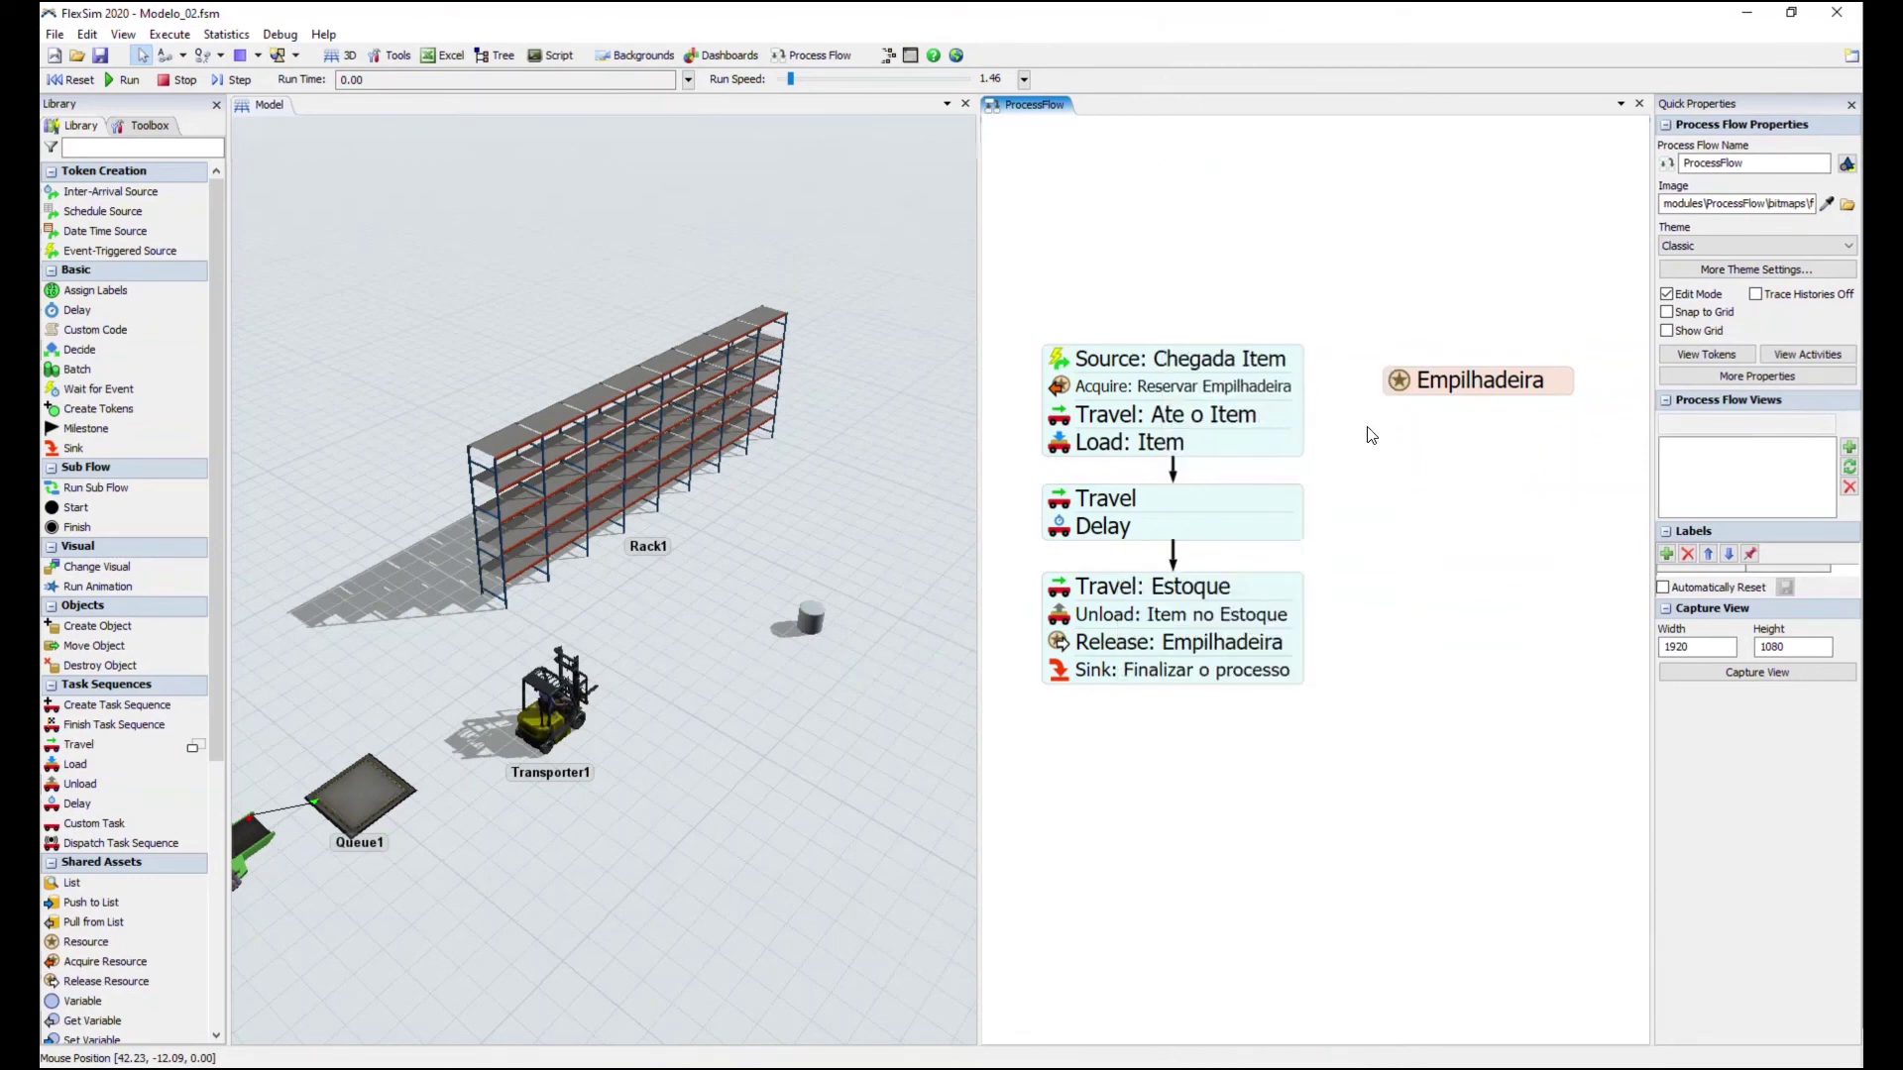
Rename the new Travel activity "Travel: Ate o Lancamento Estoque" and the new Delay activity "Delay: Tempo de Lancamento"
click(1185, 506)
click(1193, 499)
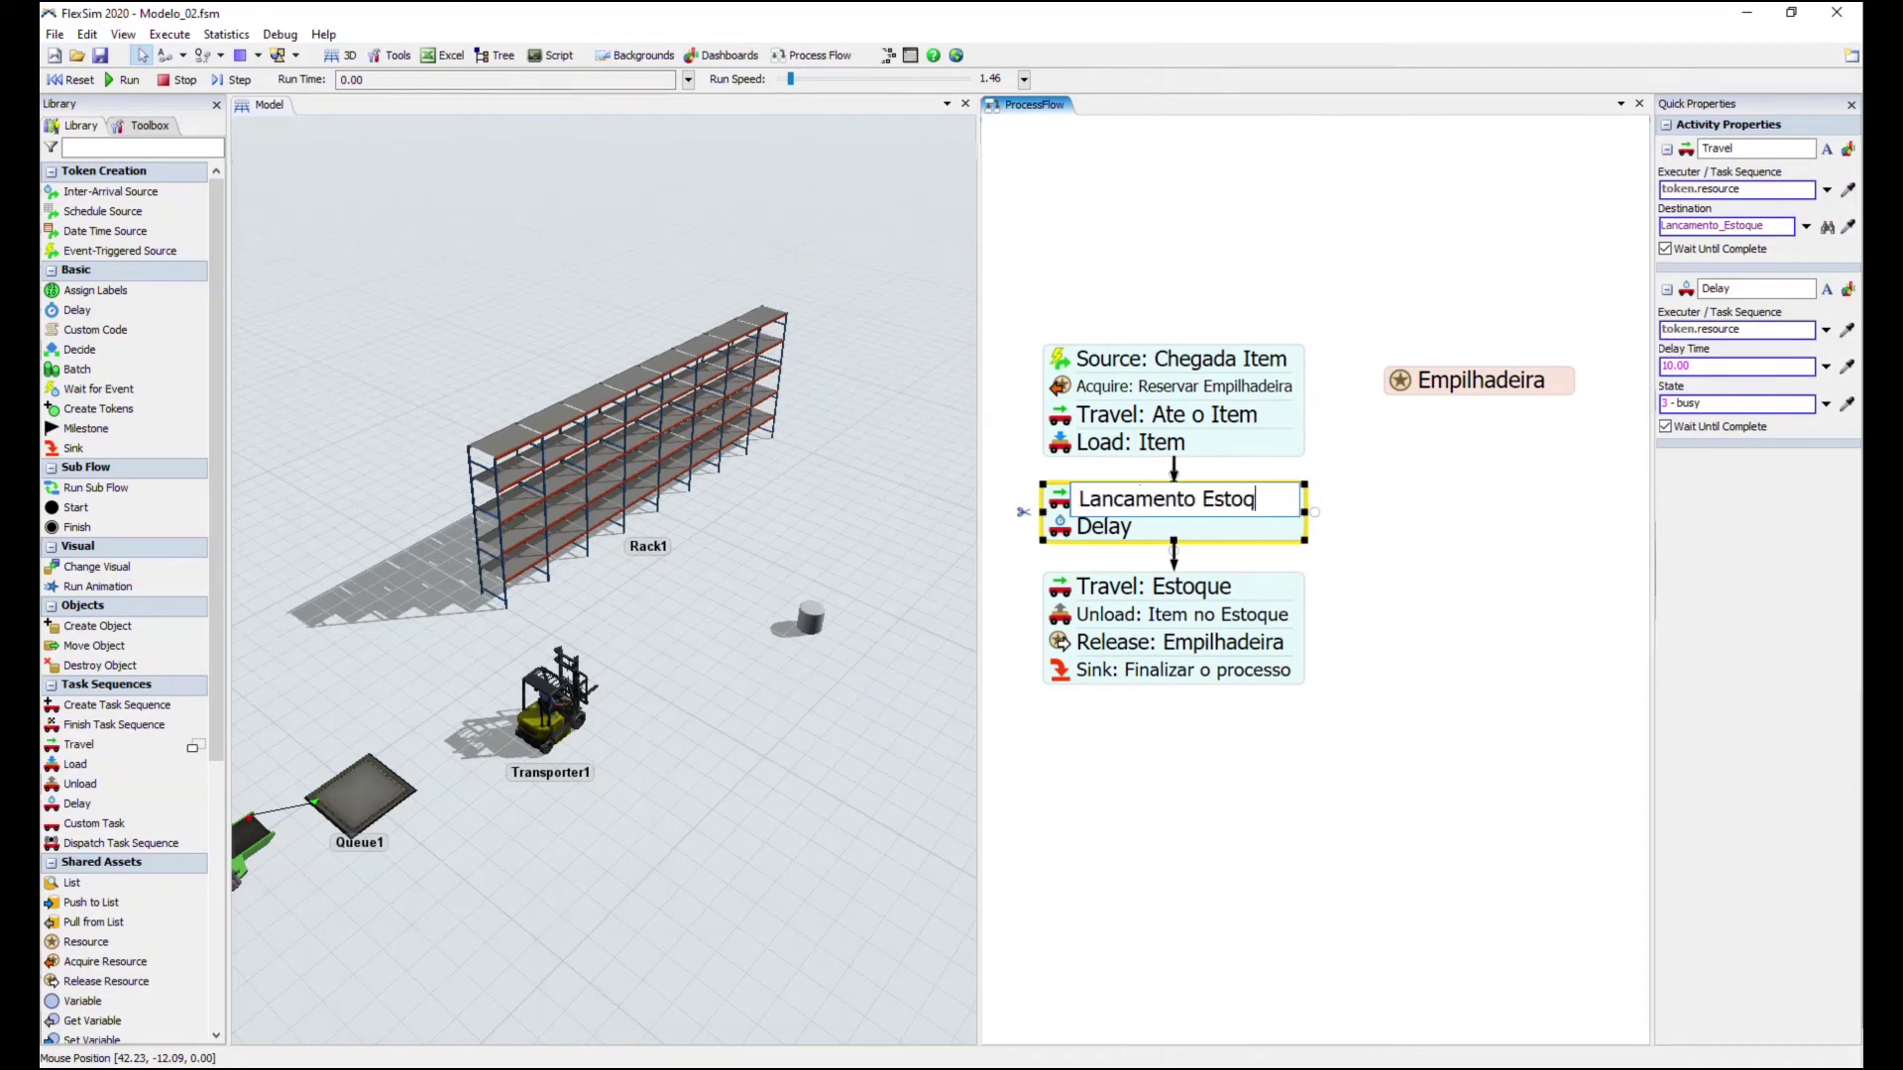
click(1160, 526)
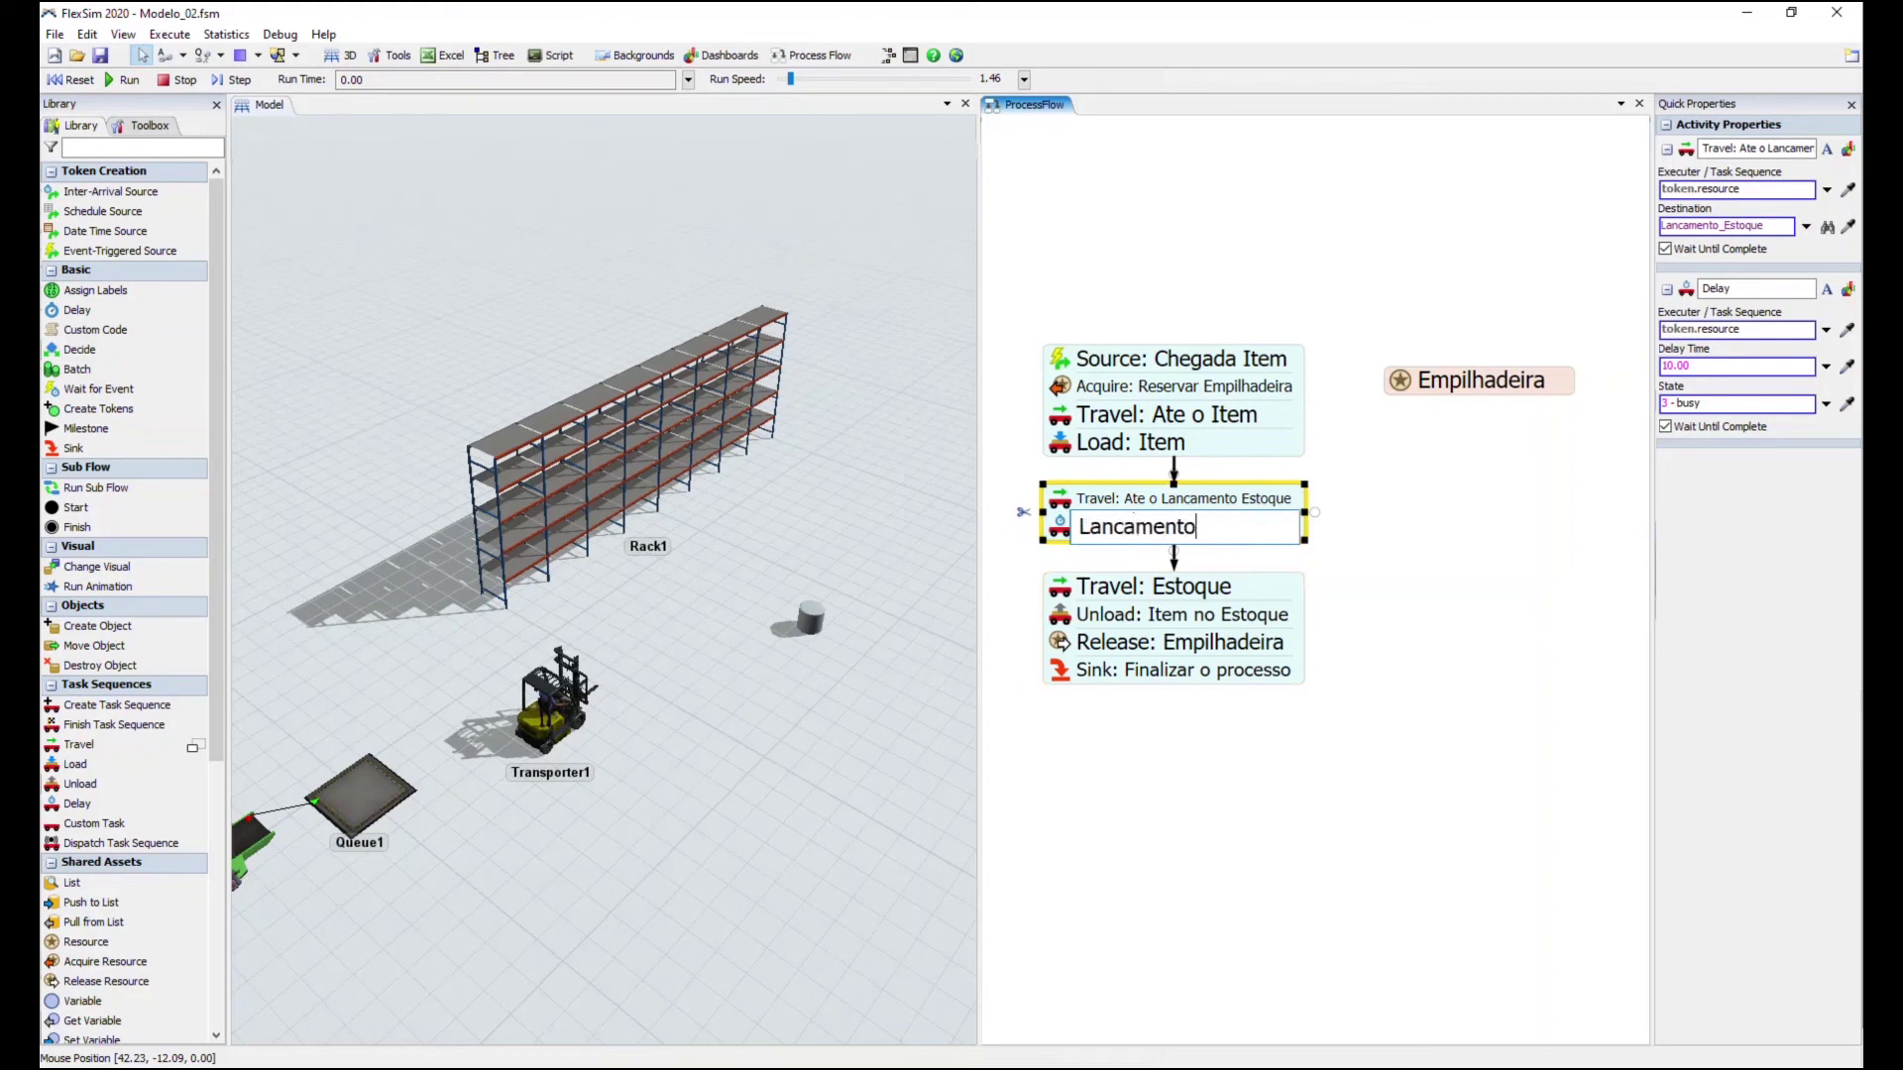
text(Tempo de Lancamento)
click(1480, 733)
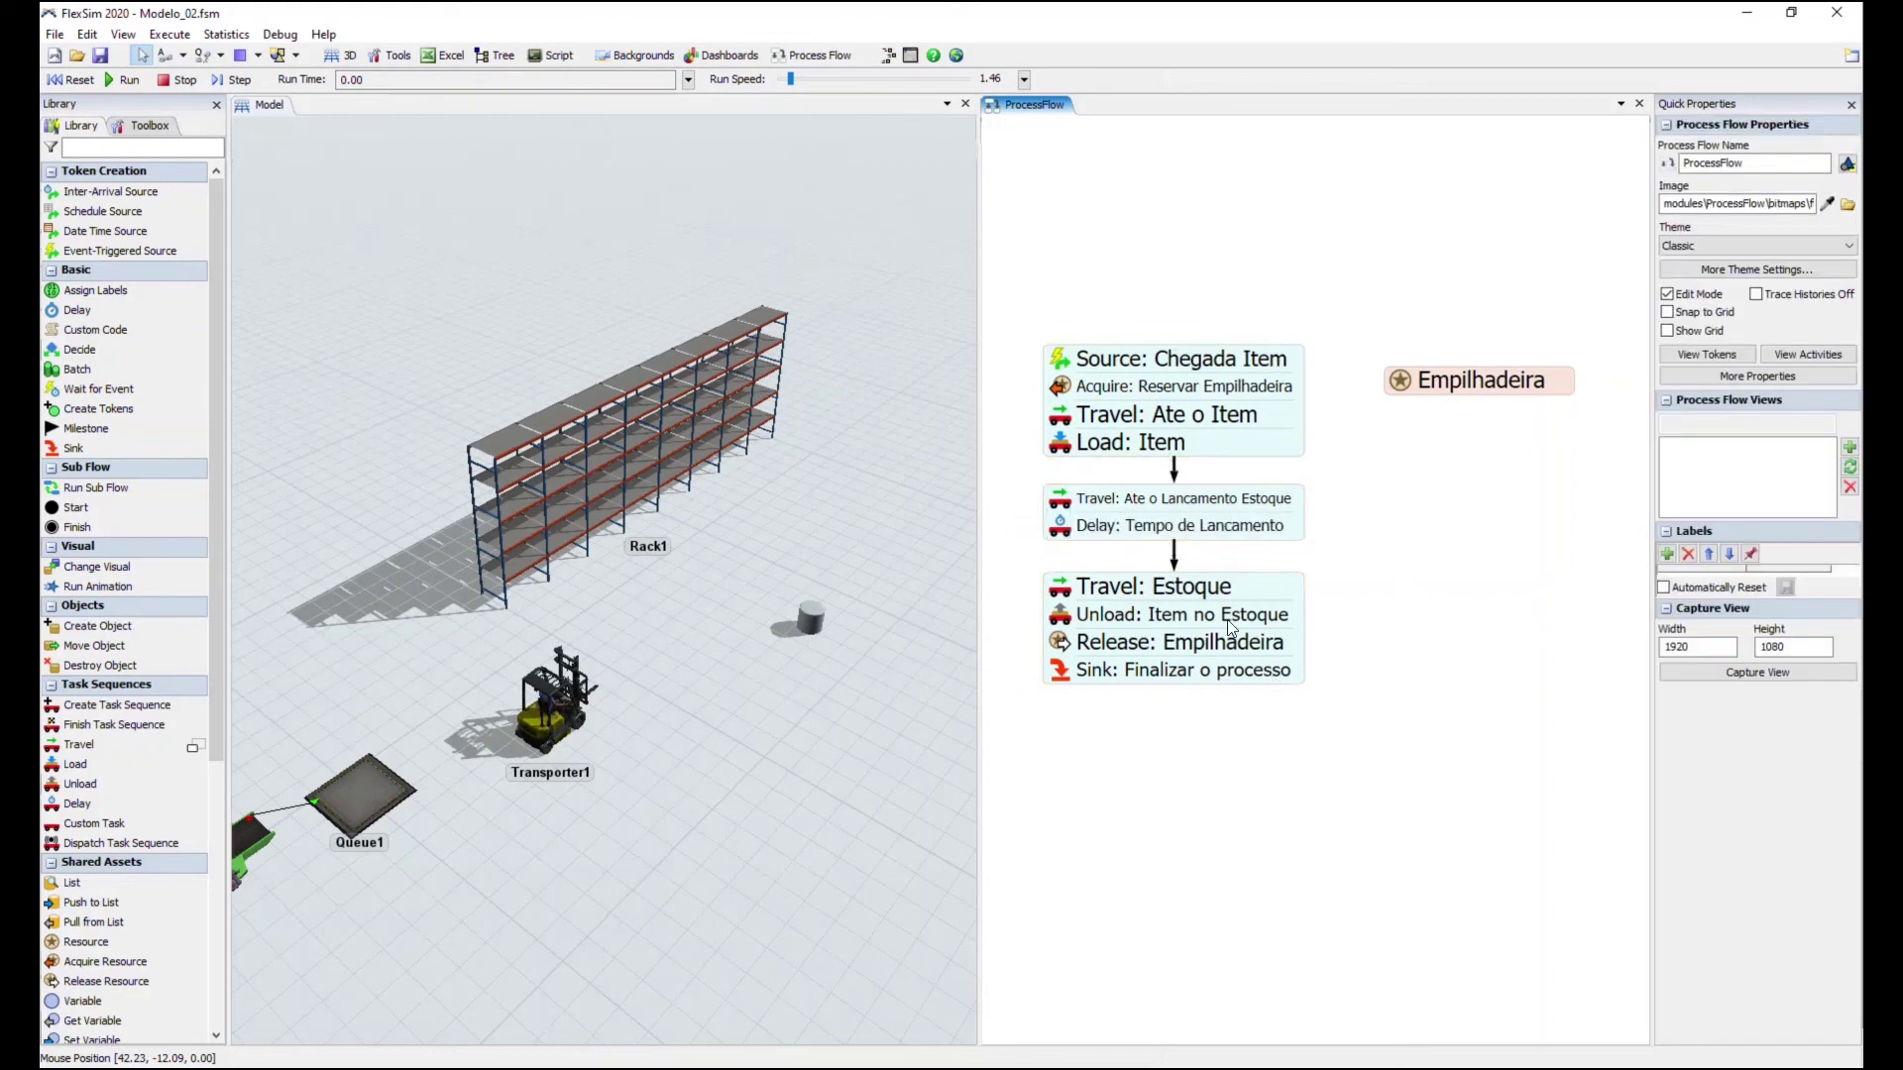
Reset the model, step through the first events and run it at speed 2.07 to check Transporter1's route, then reset it
click(890, 783)
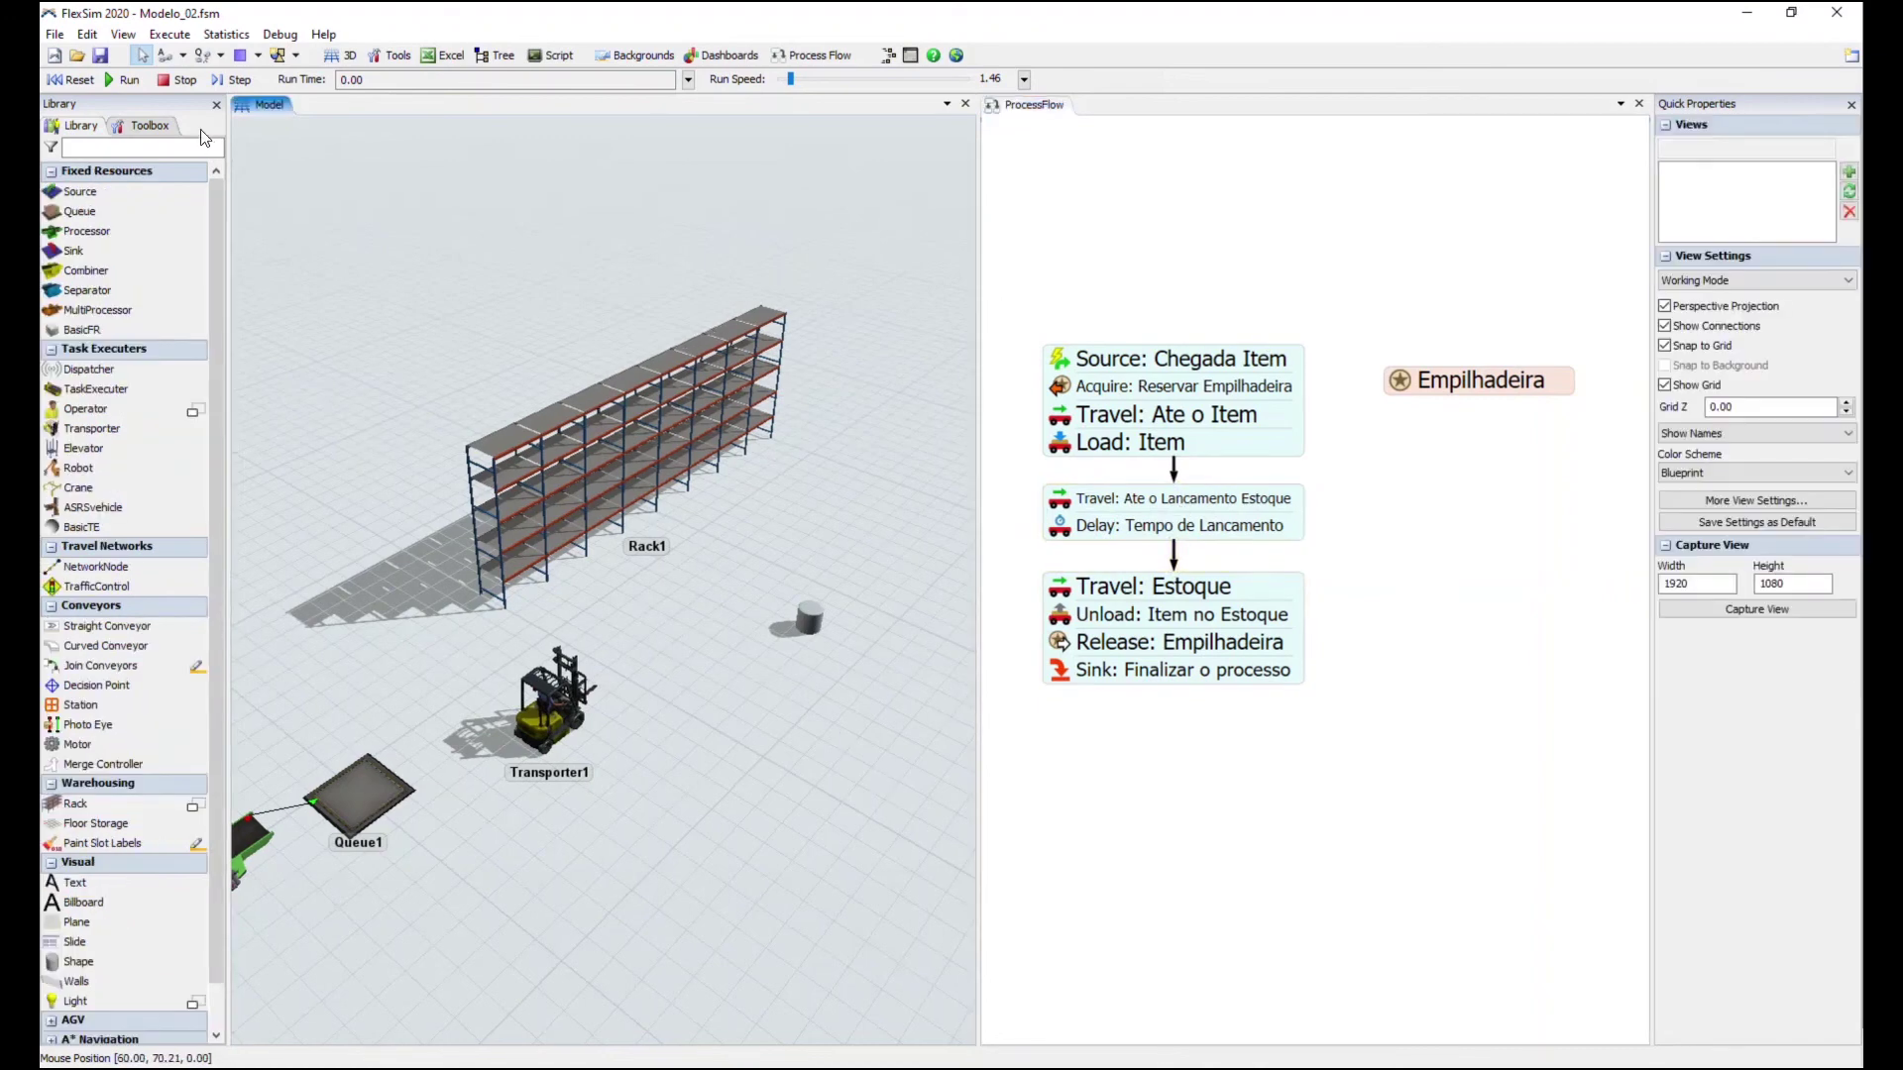
click(69, 80)
click(235, 80)
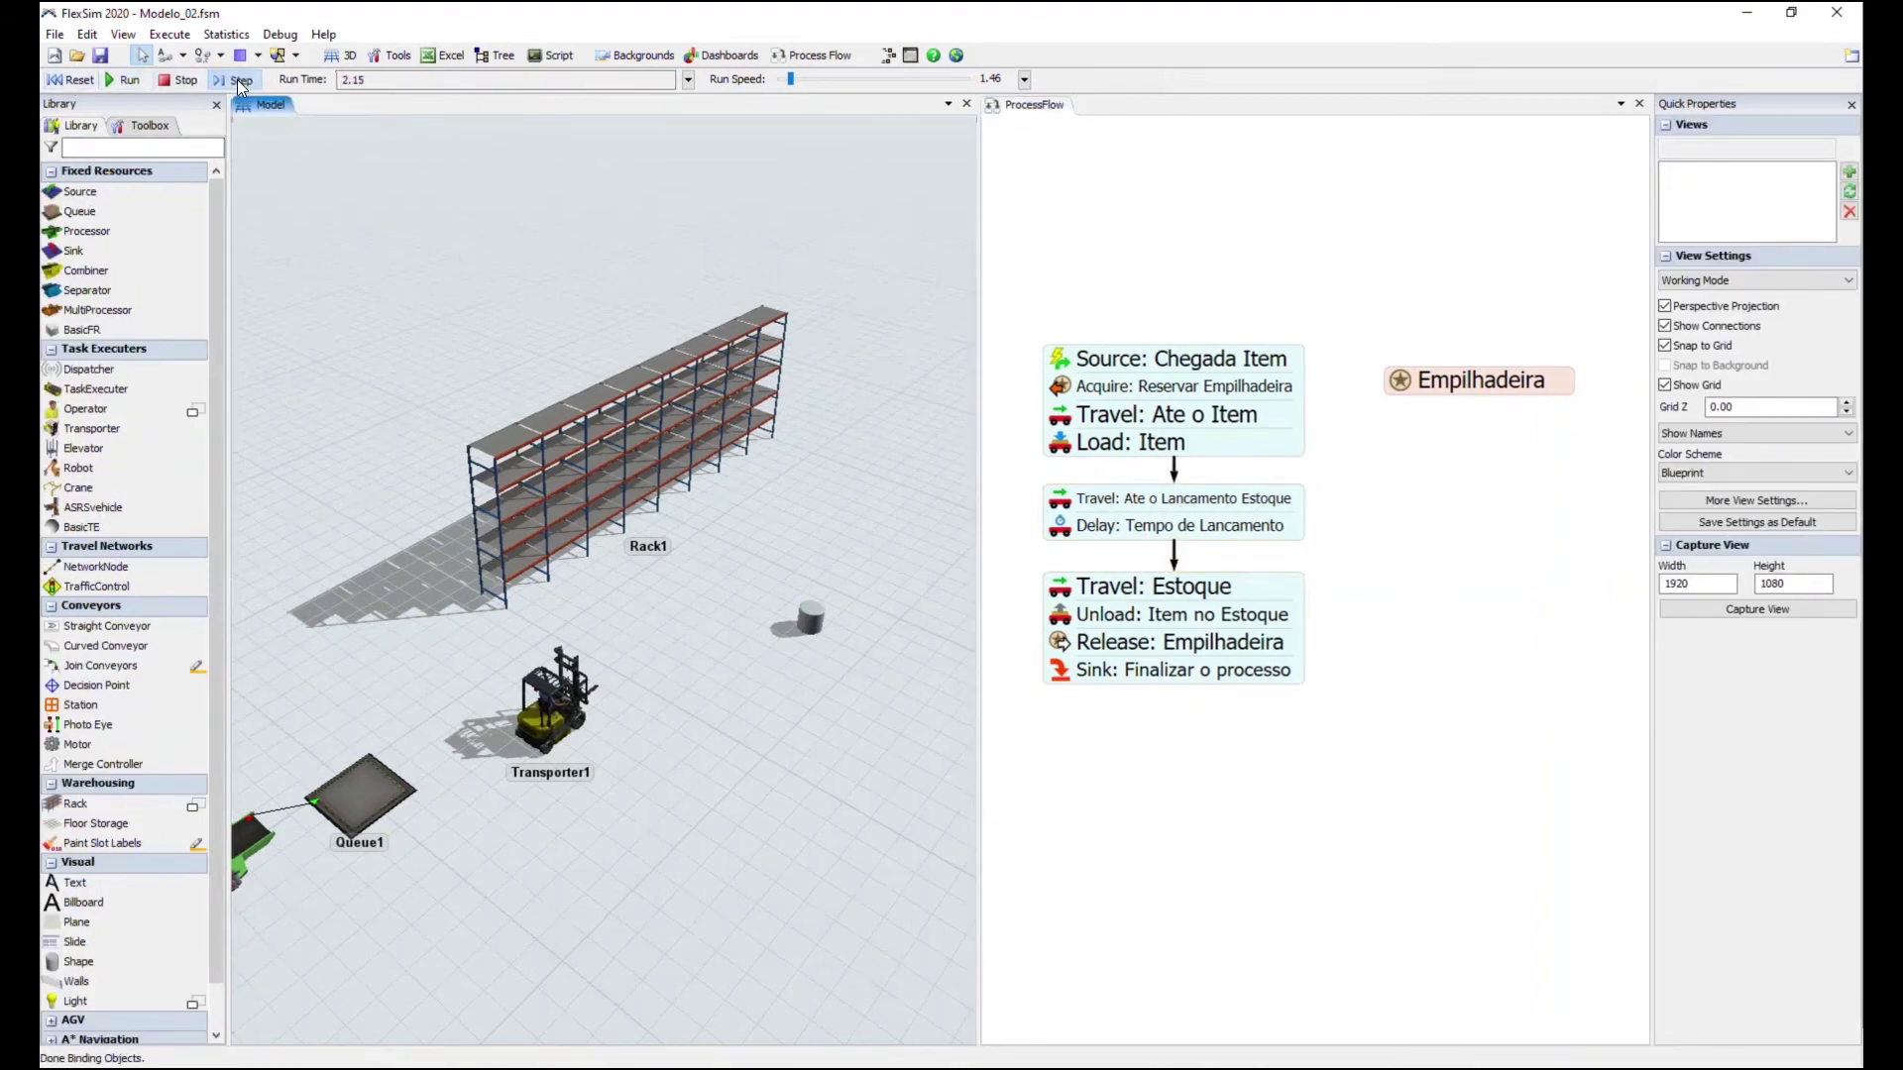
click(236, 80)
click(236, 79)
click(236, 80)
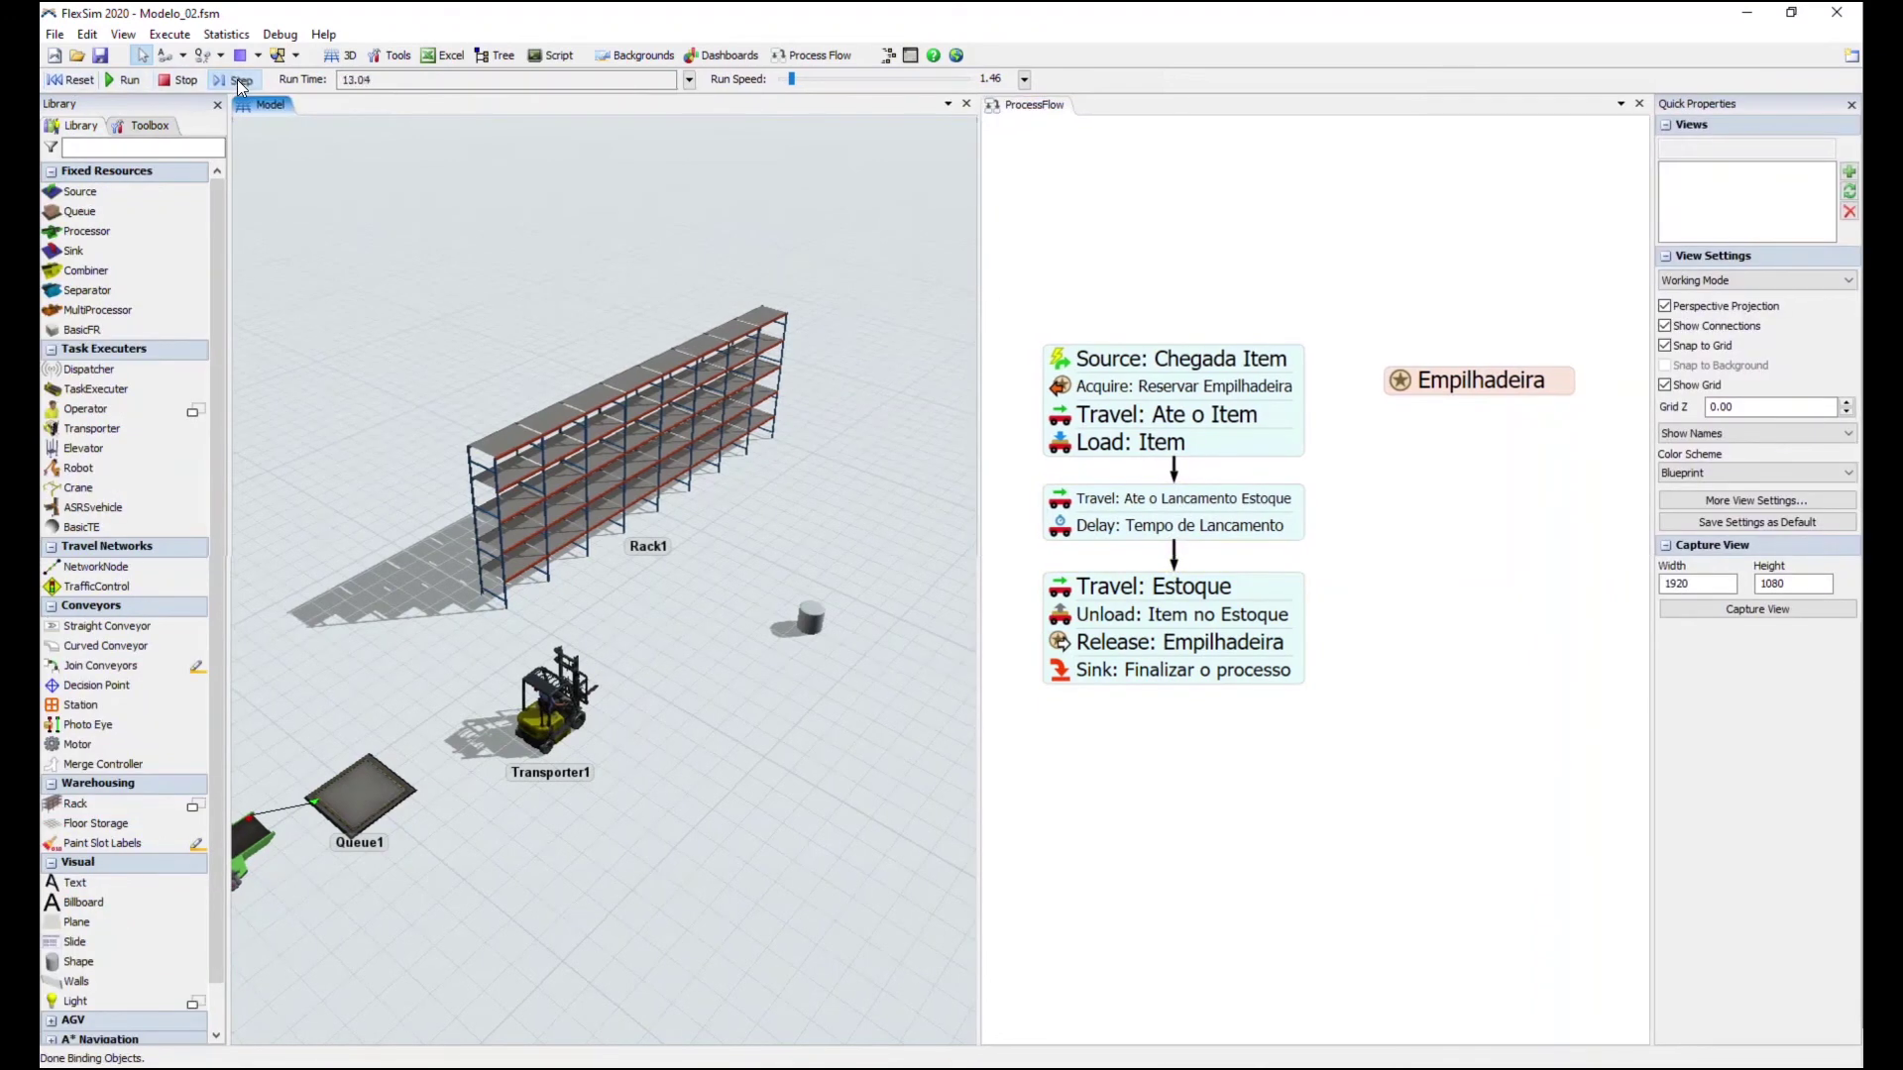
drag(792, 81, 793, 80)
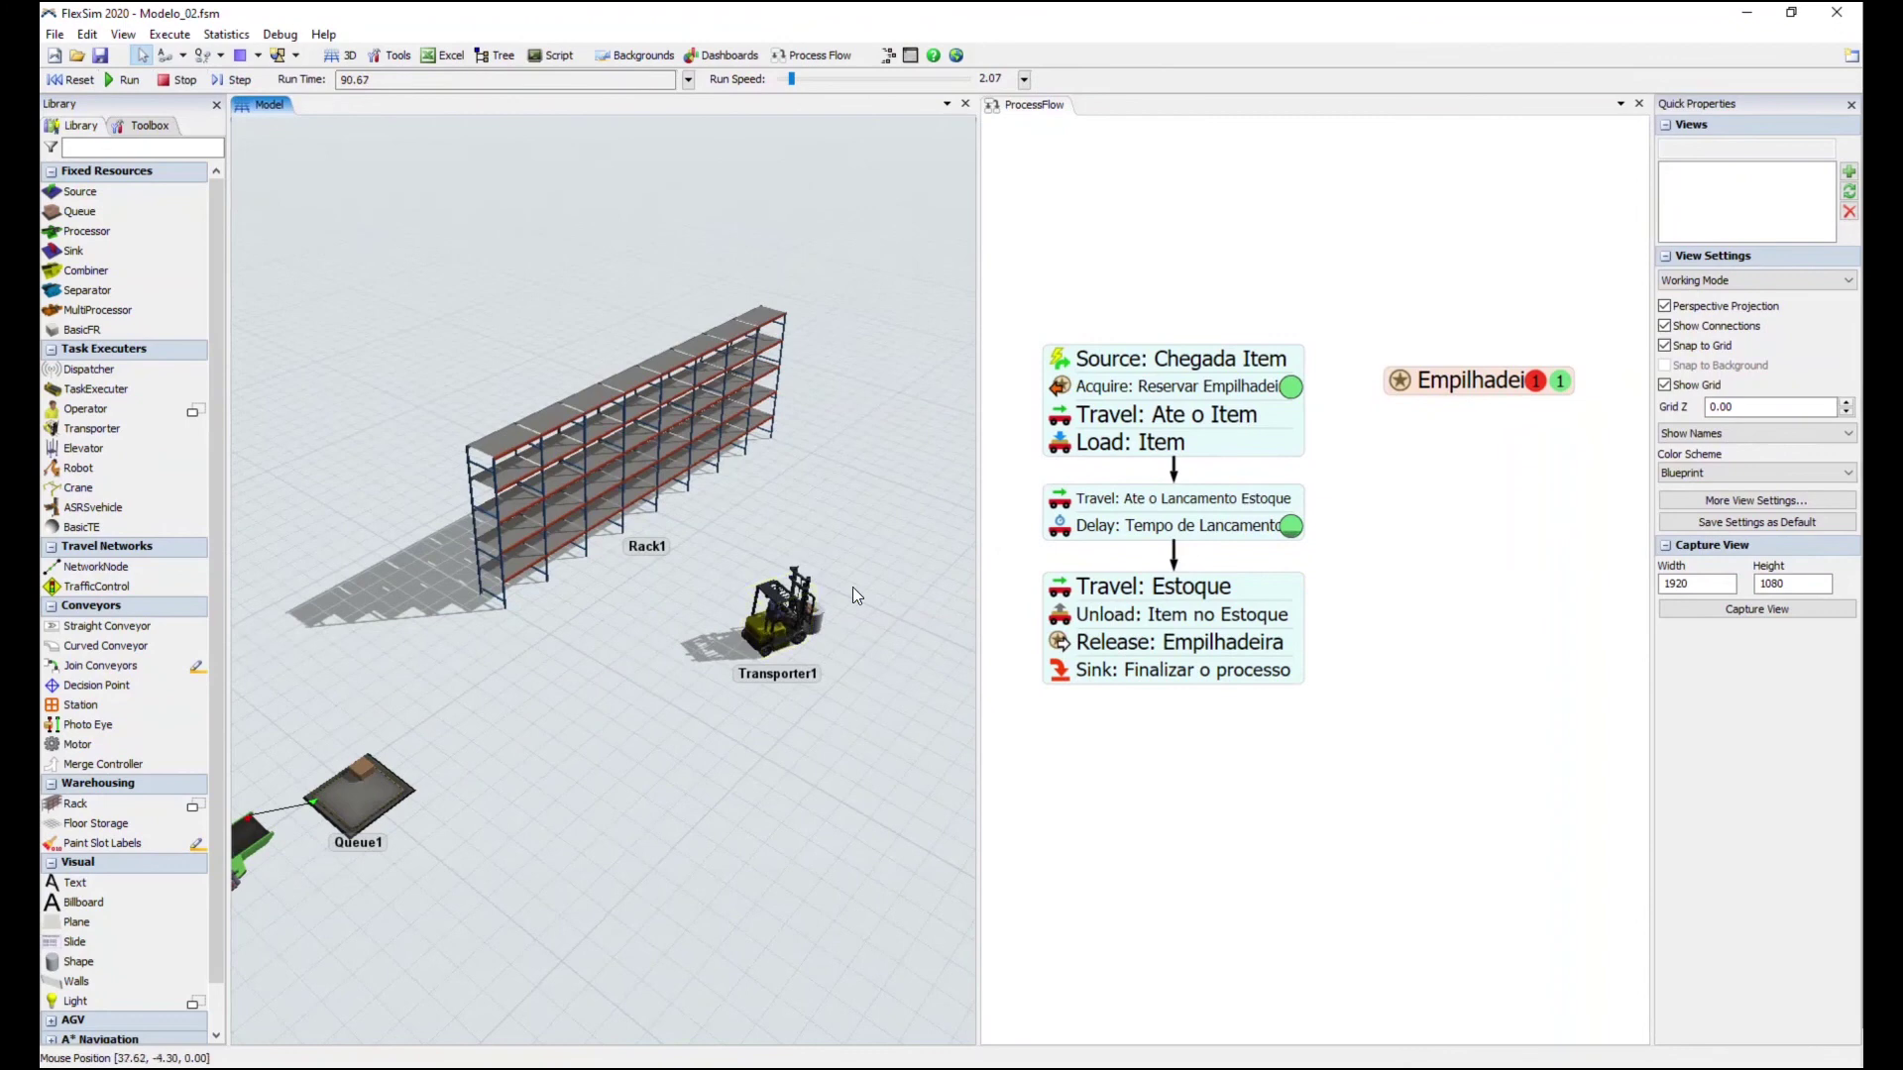
scroll(846, 659, up, 1)
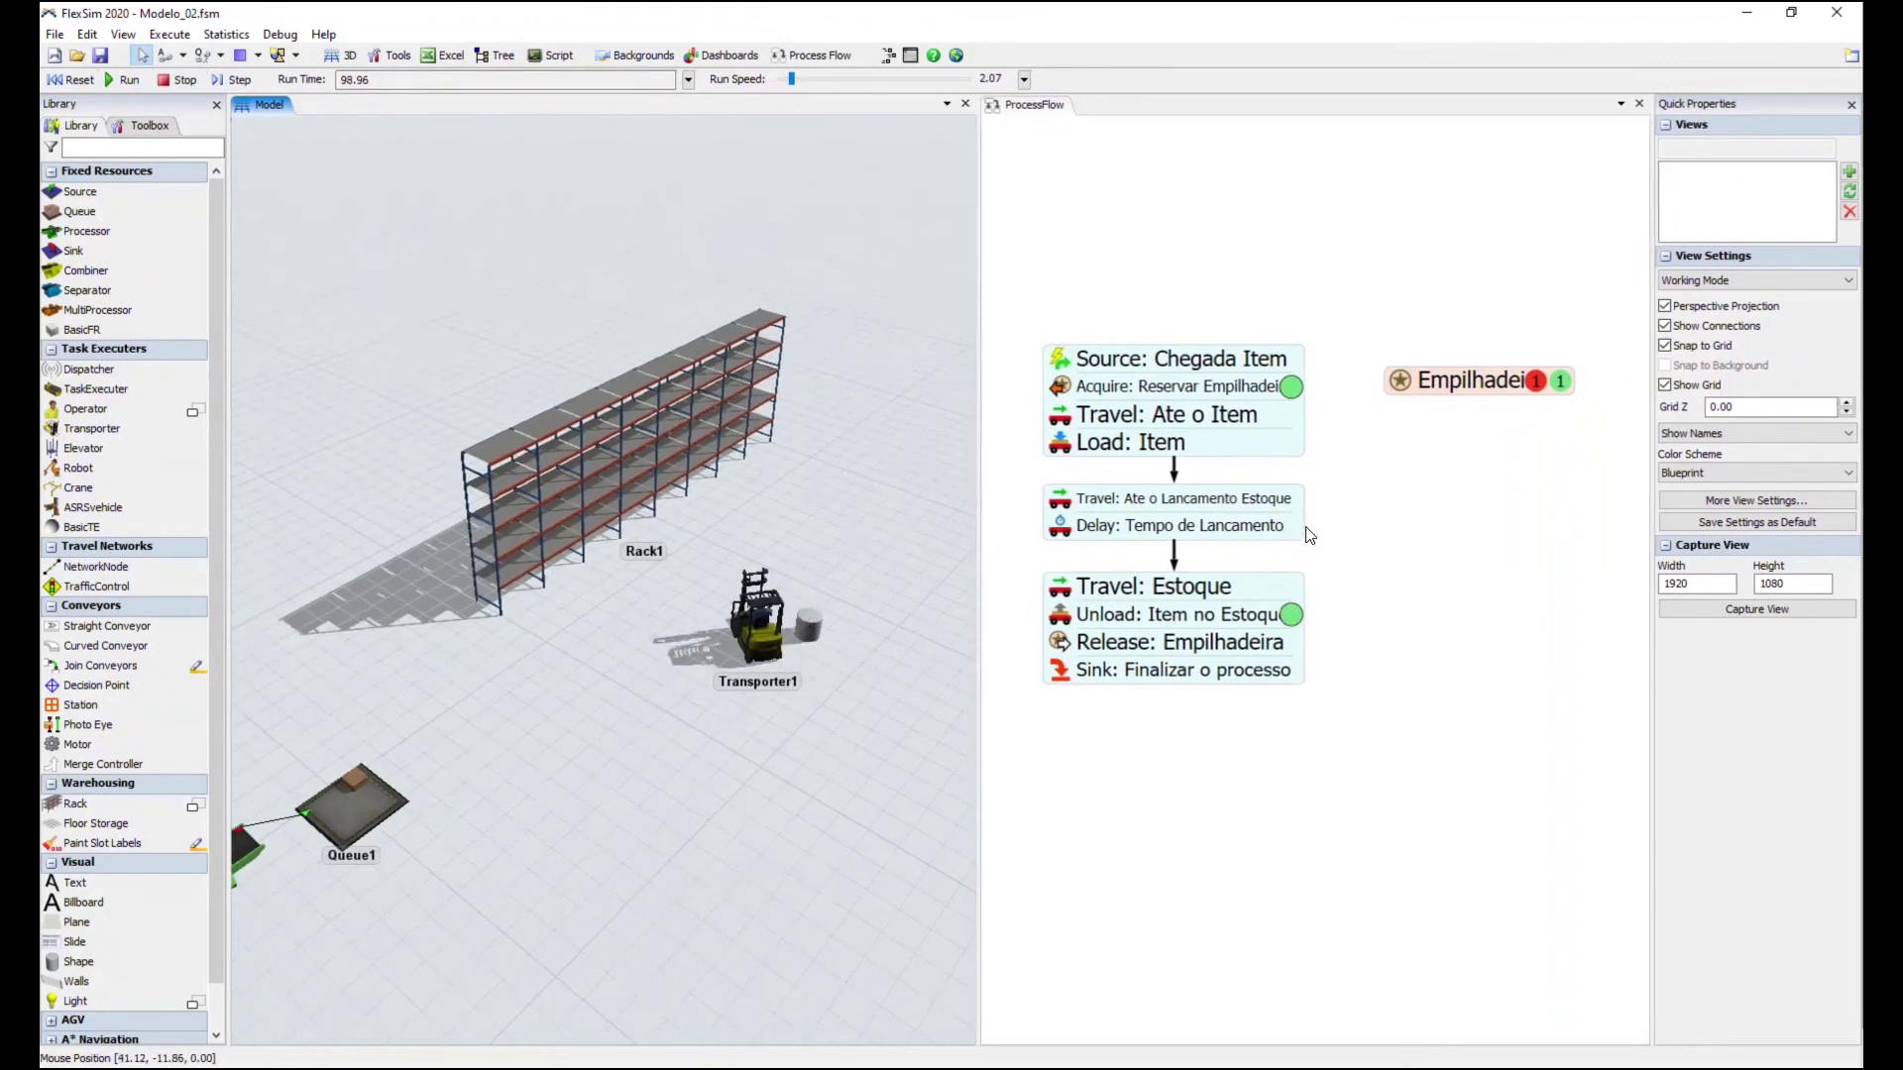
scroll(751, 825, down, 1)
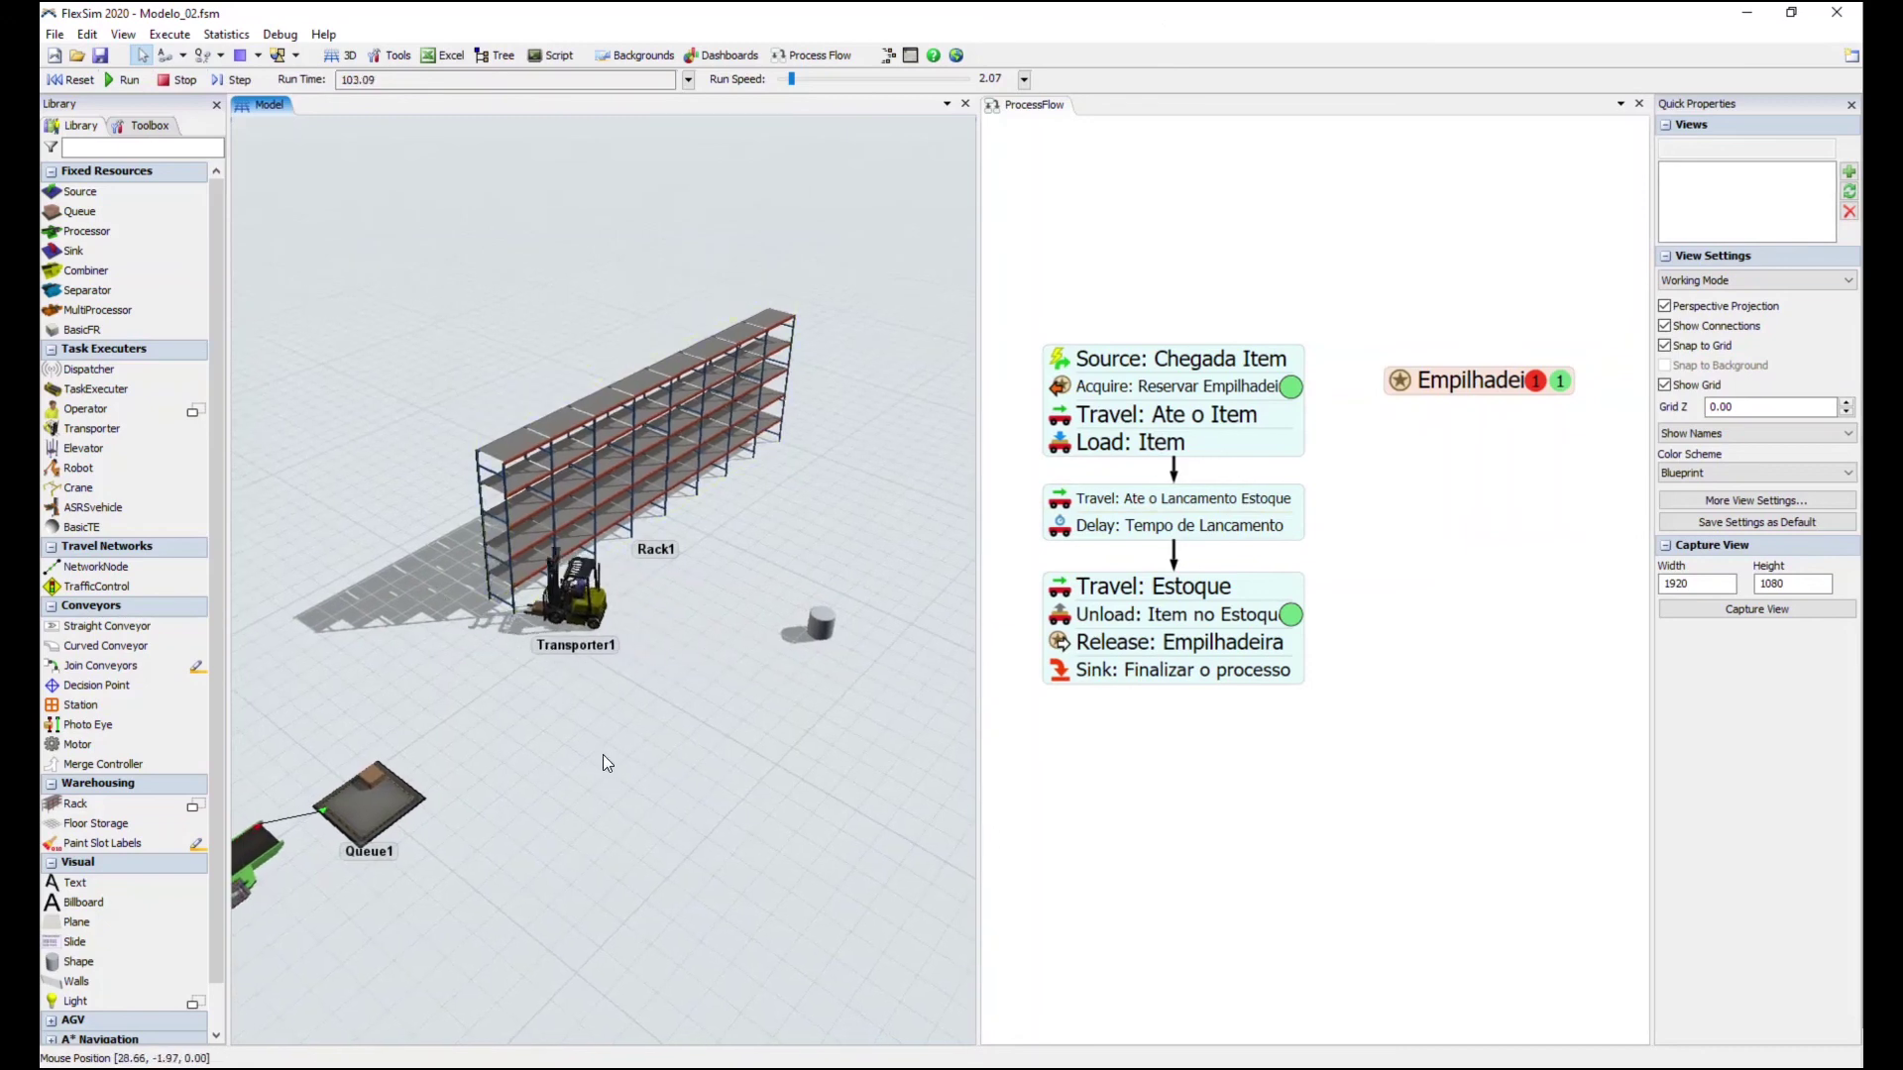
scroll(636, 740, down, 2)
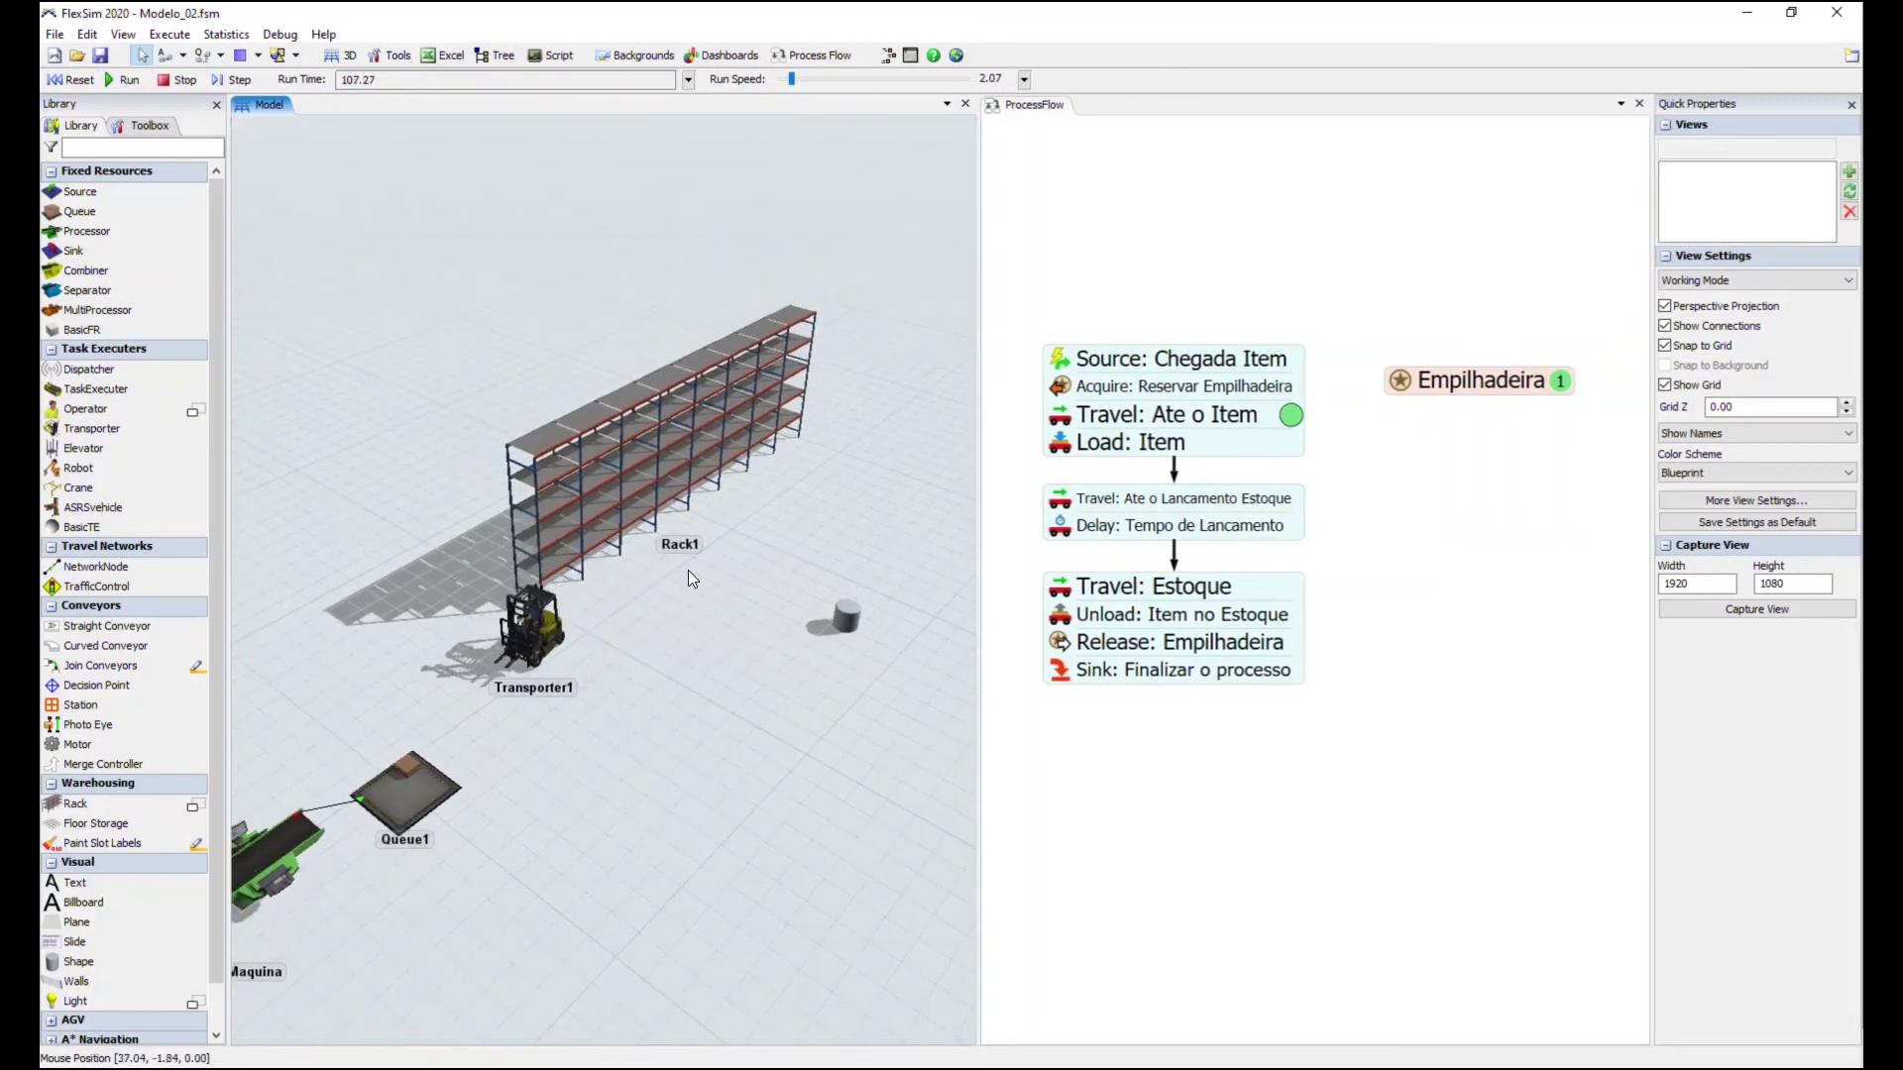
click(72, 79)
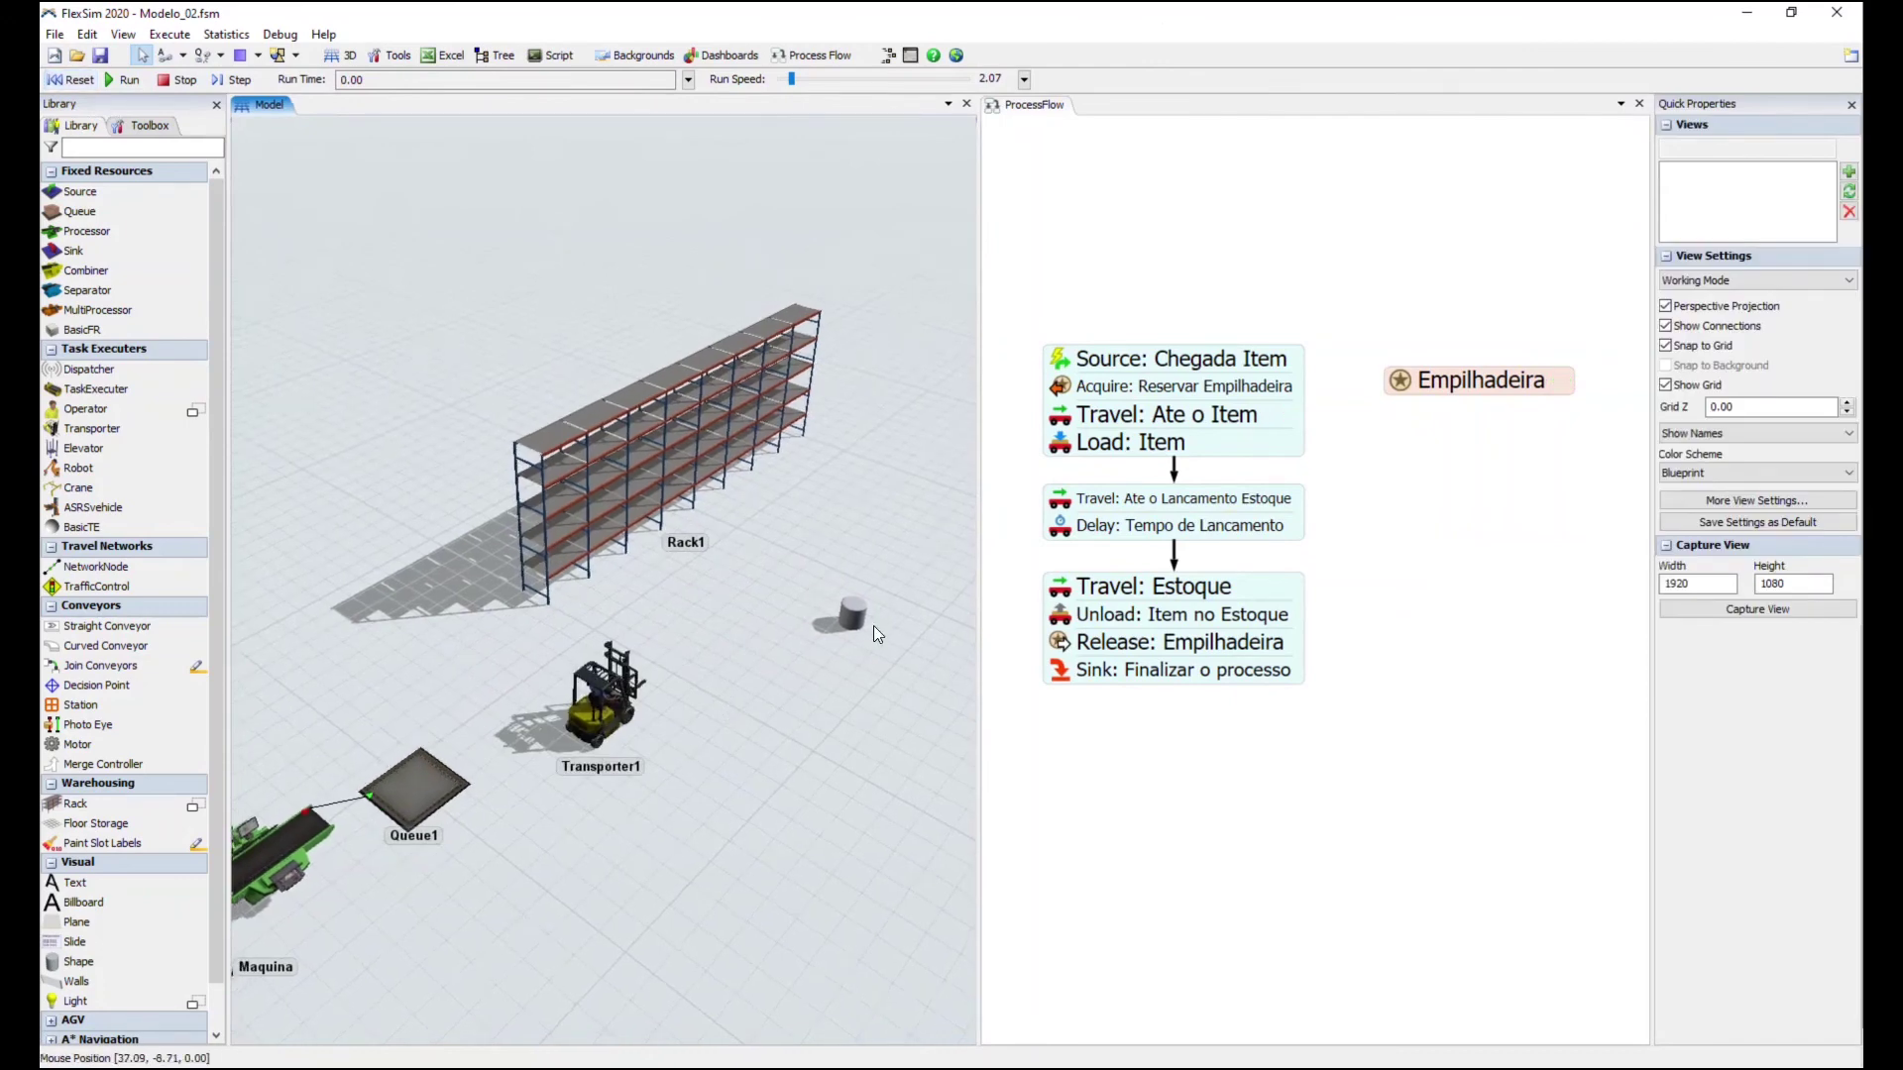
Place four NetworkNodes on the floor: beside Queue1, between Queue1 and Rack1, in front of Rack1, and beside Lancamento_Estoque
drag(591, 724, 376, 662)
mouse_move(658, 744)
right_down()
mouse_move(625, 747)
mouse_move(658, 728)
right_up()
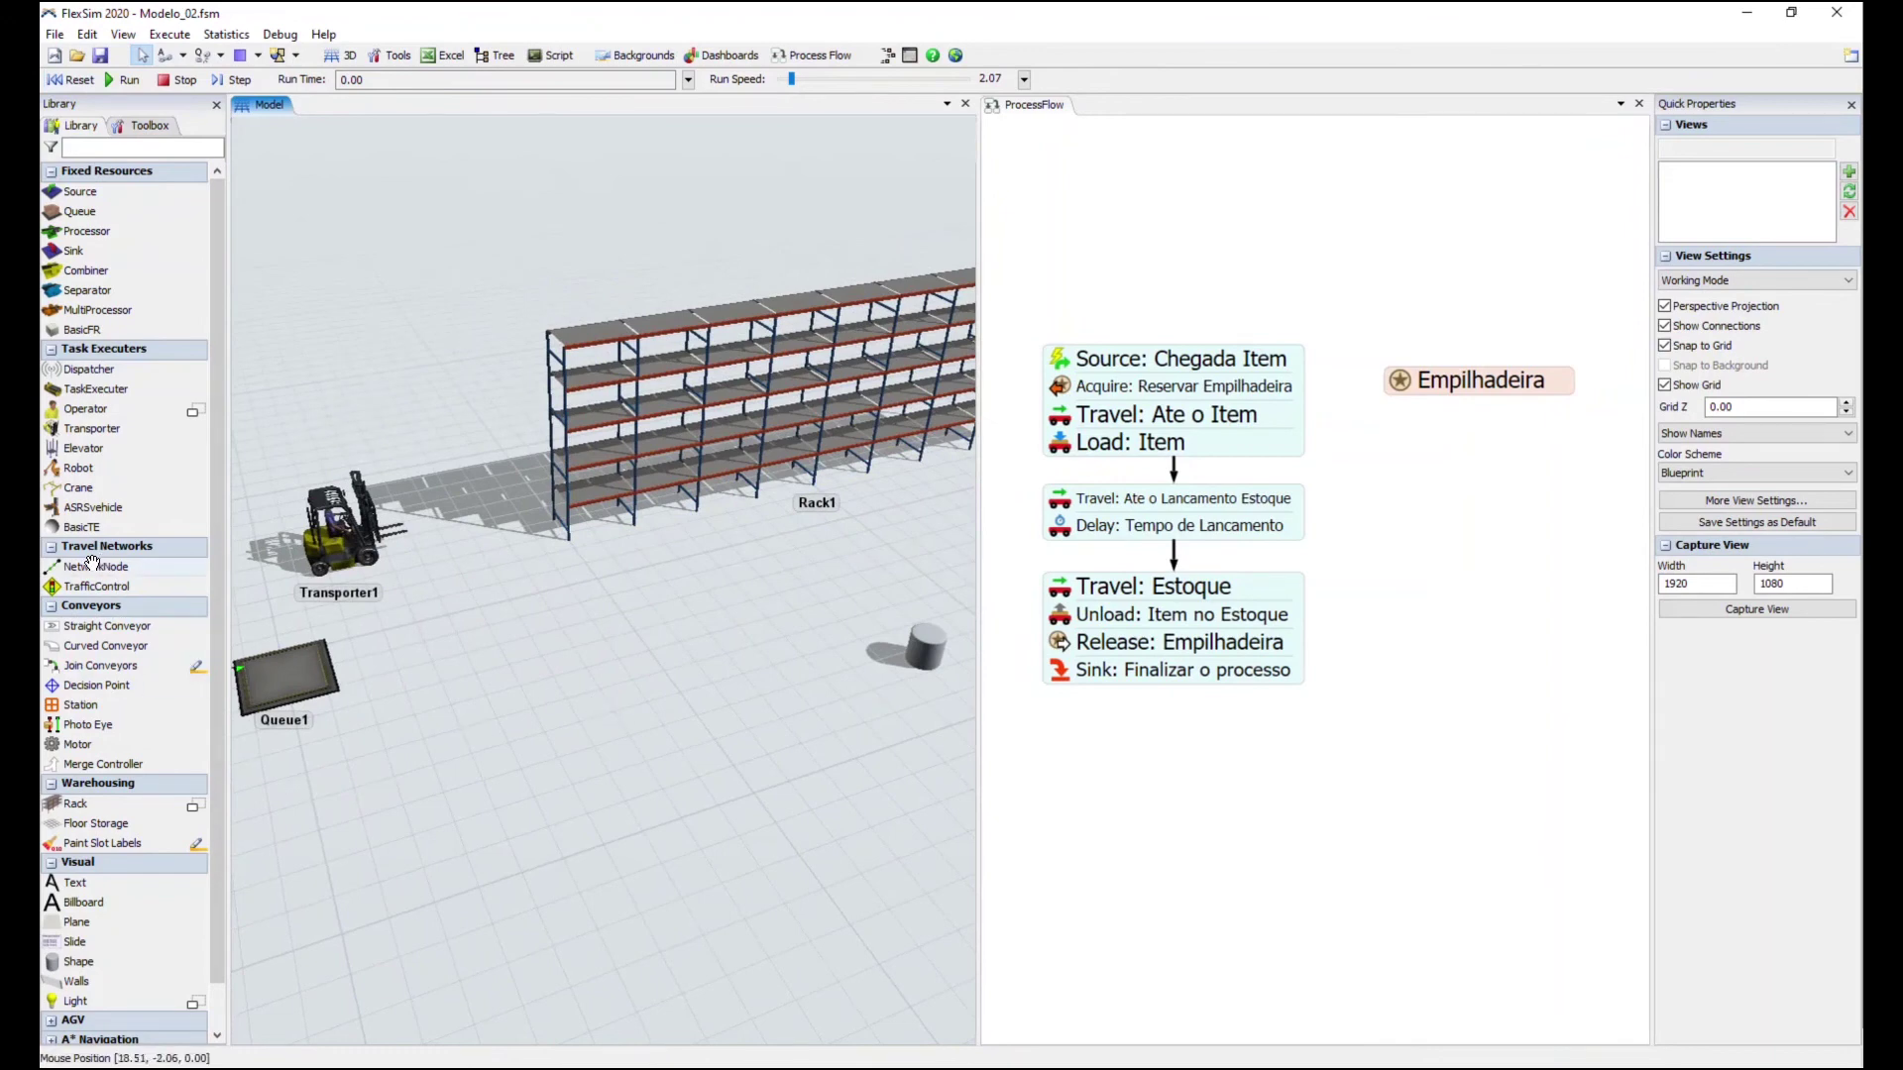
right_drag(358, 661, 601, 700)
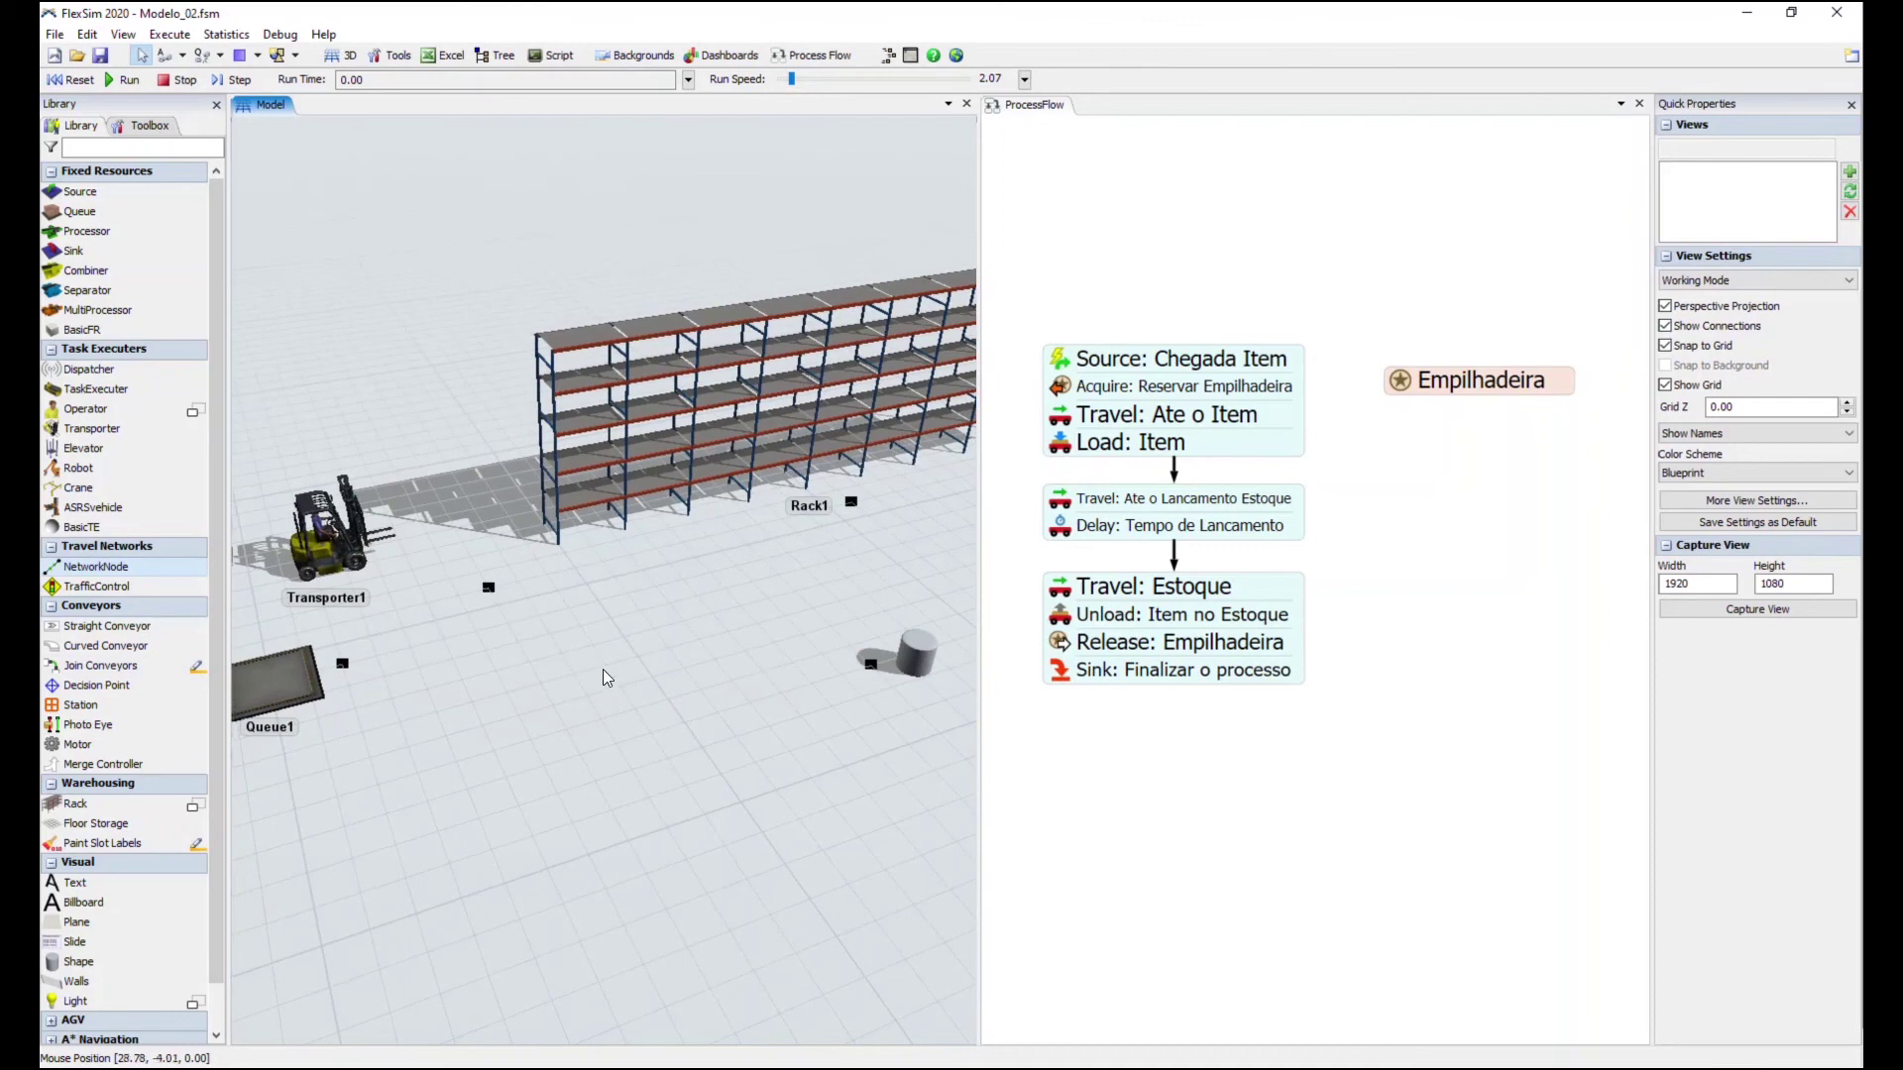
drag(426, 675, 456, 670)
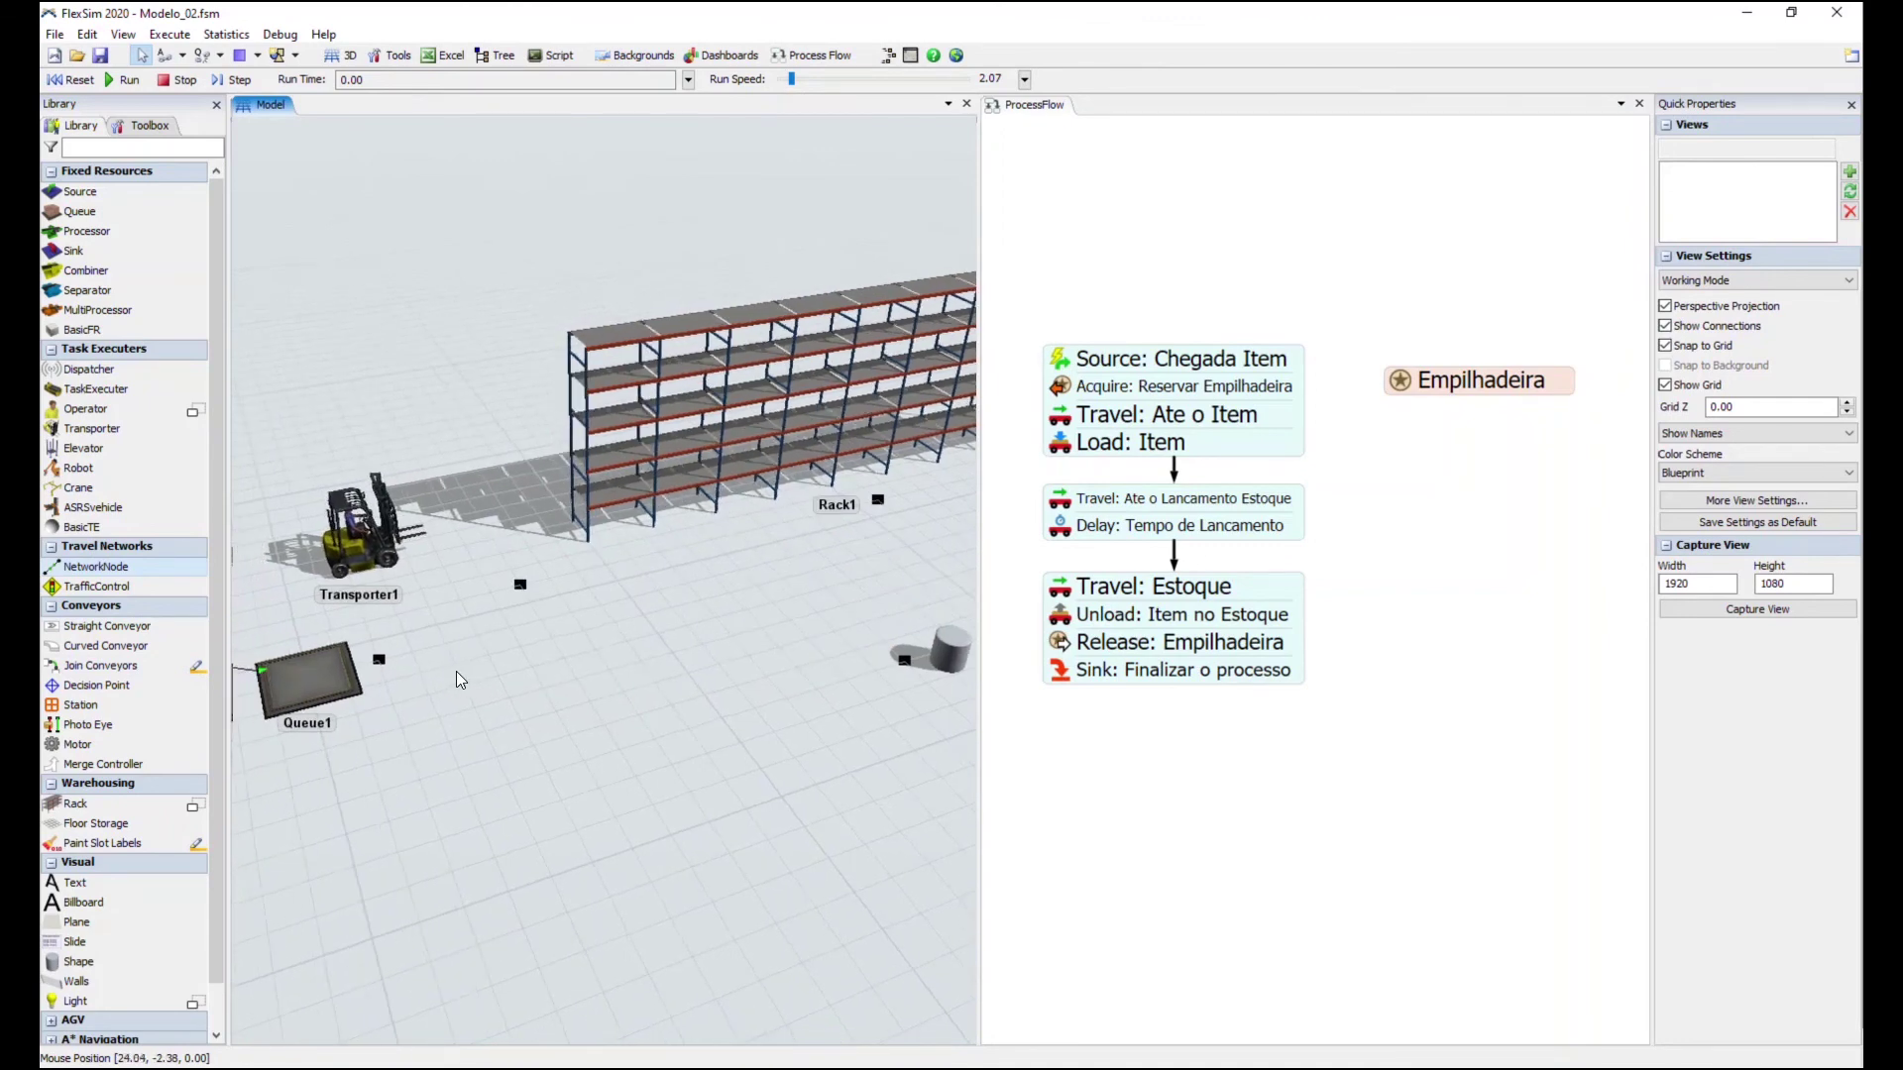
Connect the four network nodes with two-way paths into a closed loop between Queue1, Lancamento_Estoque and Rack1
right_drag(540, 697, 581, 707)
drag(382, 712, 476, 723)
click(425, 672)
drag(421, 665, 948, 667)
right_drag(949, 667, 450, 684)
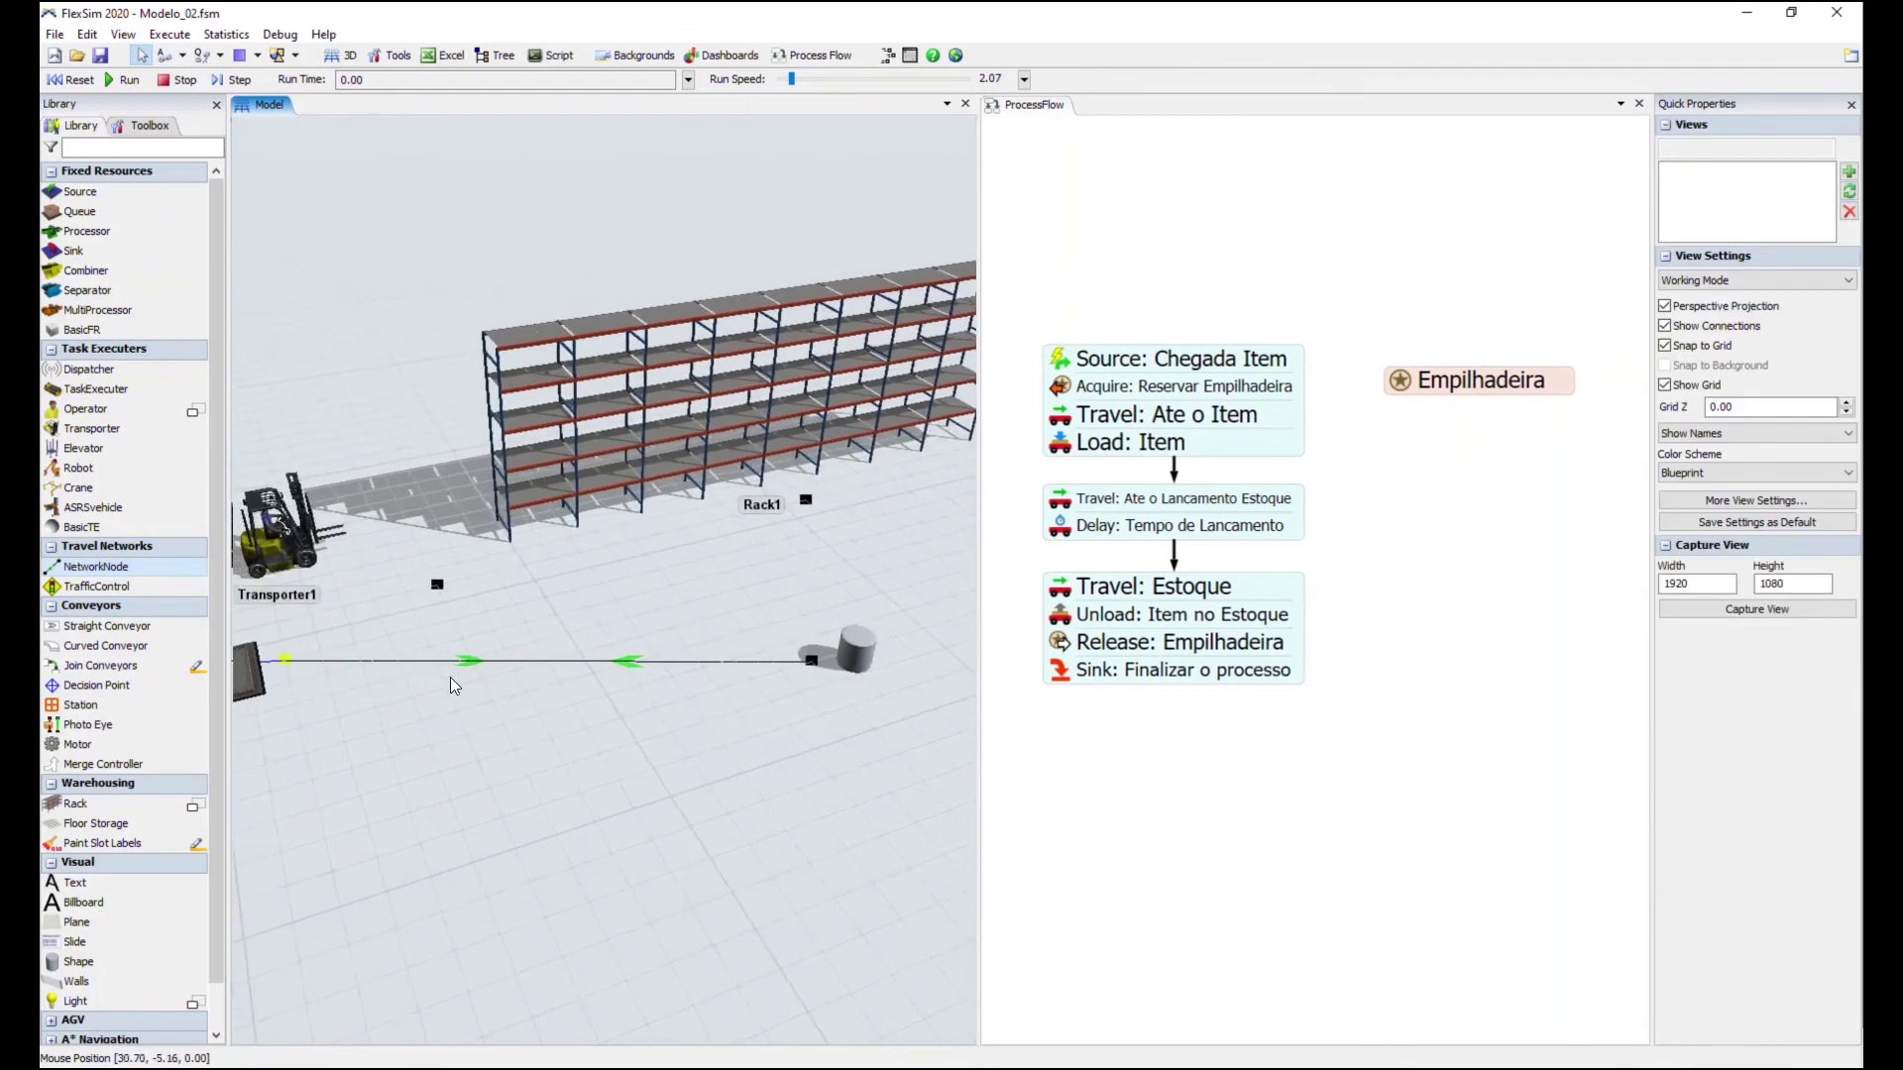
click(823, 672)
drag(265, 662, 813, 666)
Connect Rack1 and Queue1 to their nearby nodes, link Transporter1 to the node at Queue1, and move Transporter1 beside that node
click(752, 446)
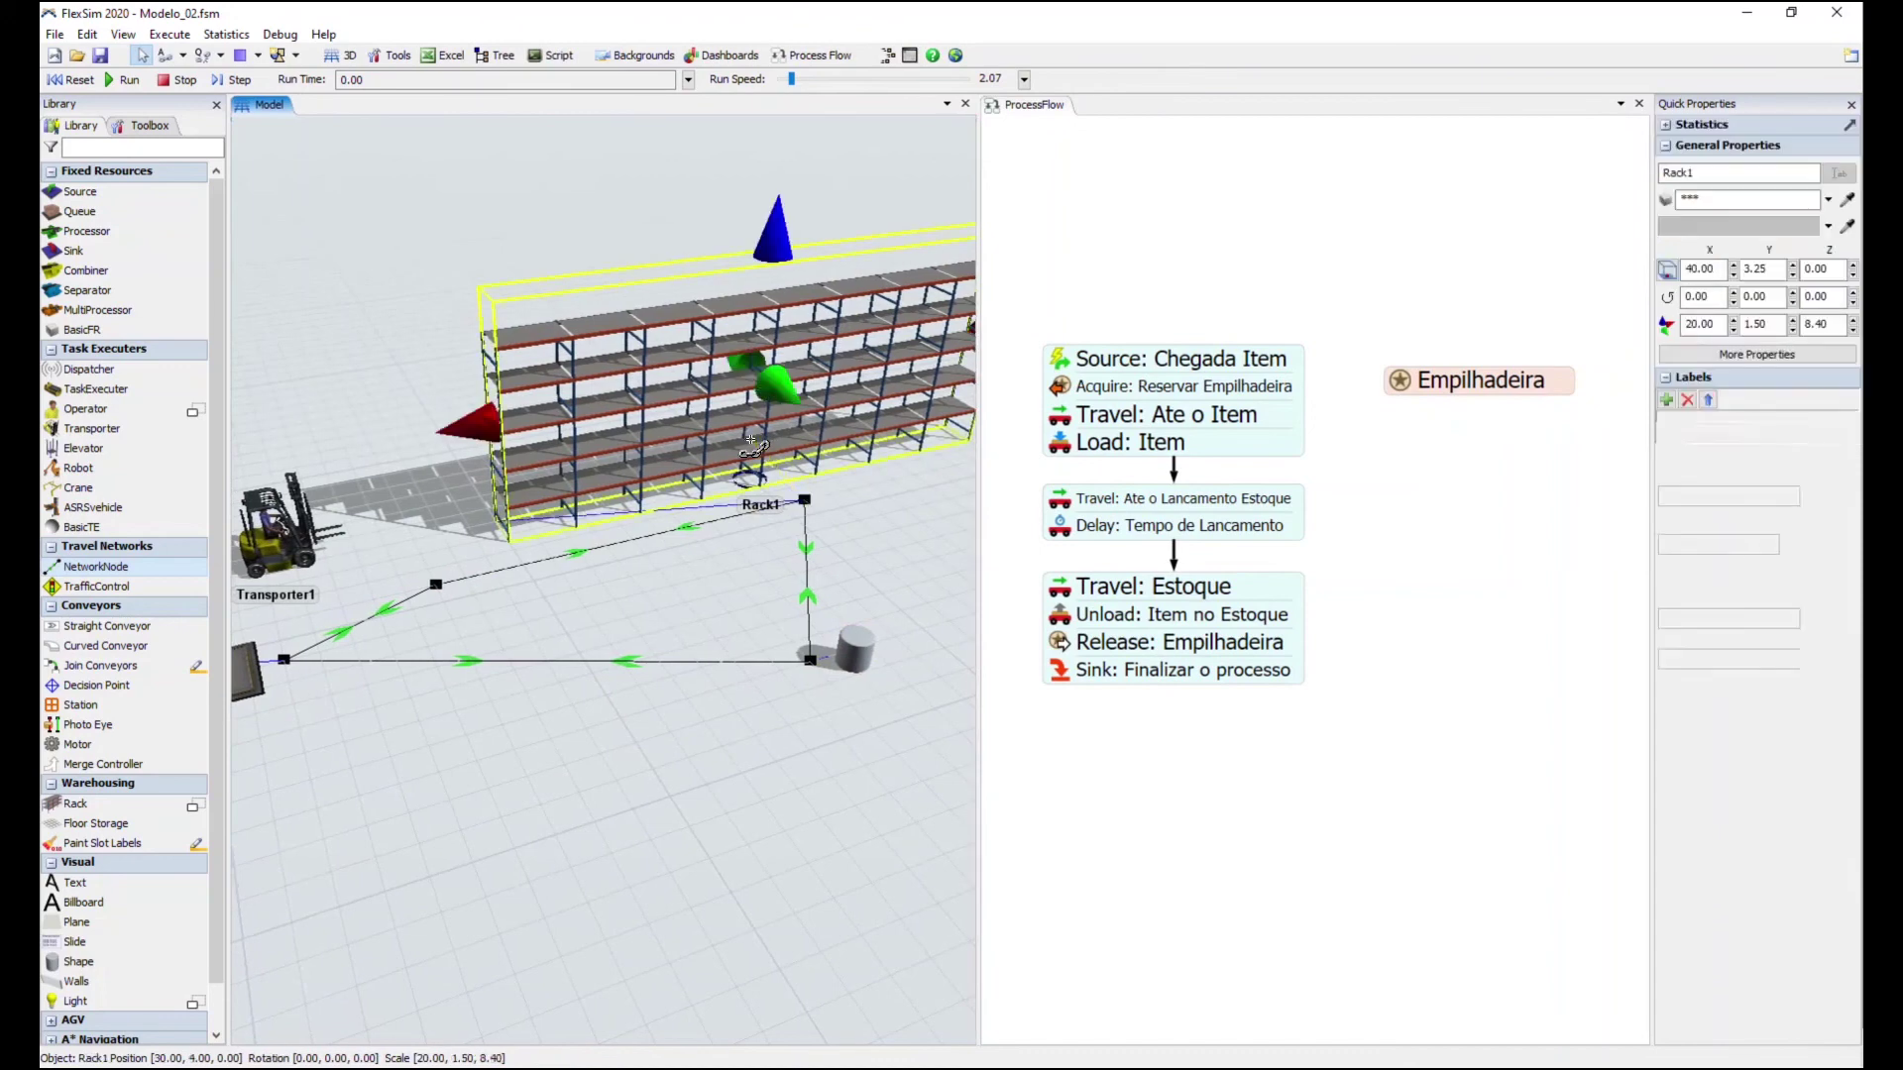
click(783, 535)
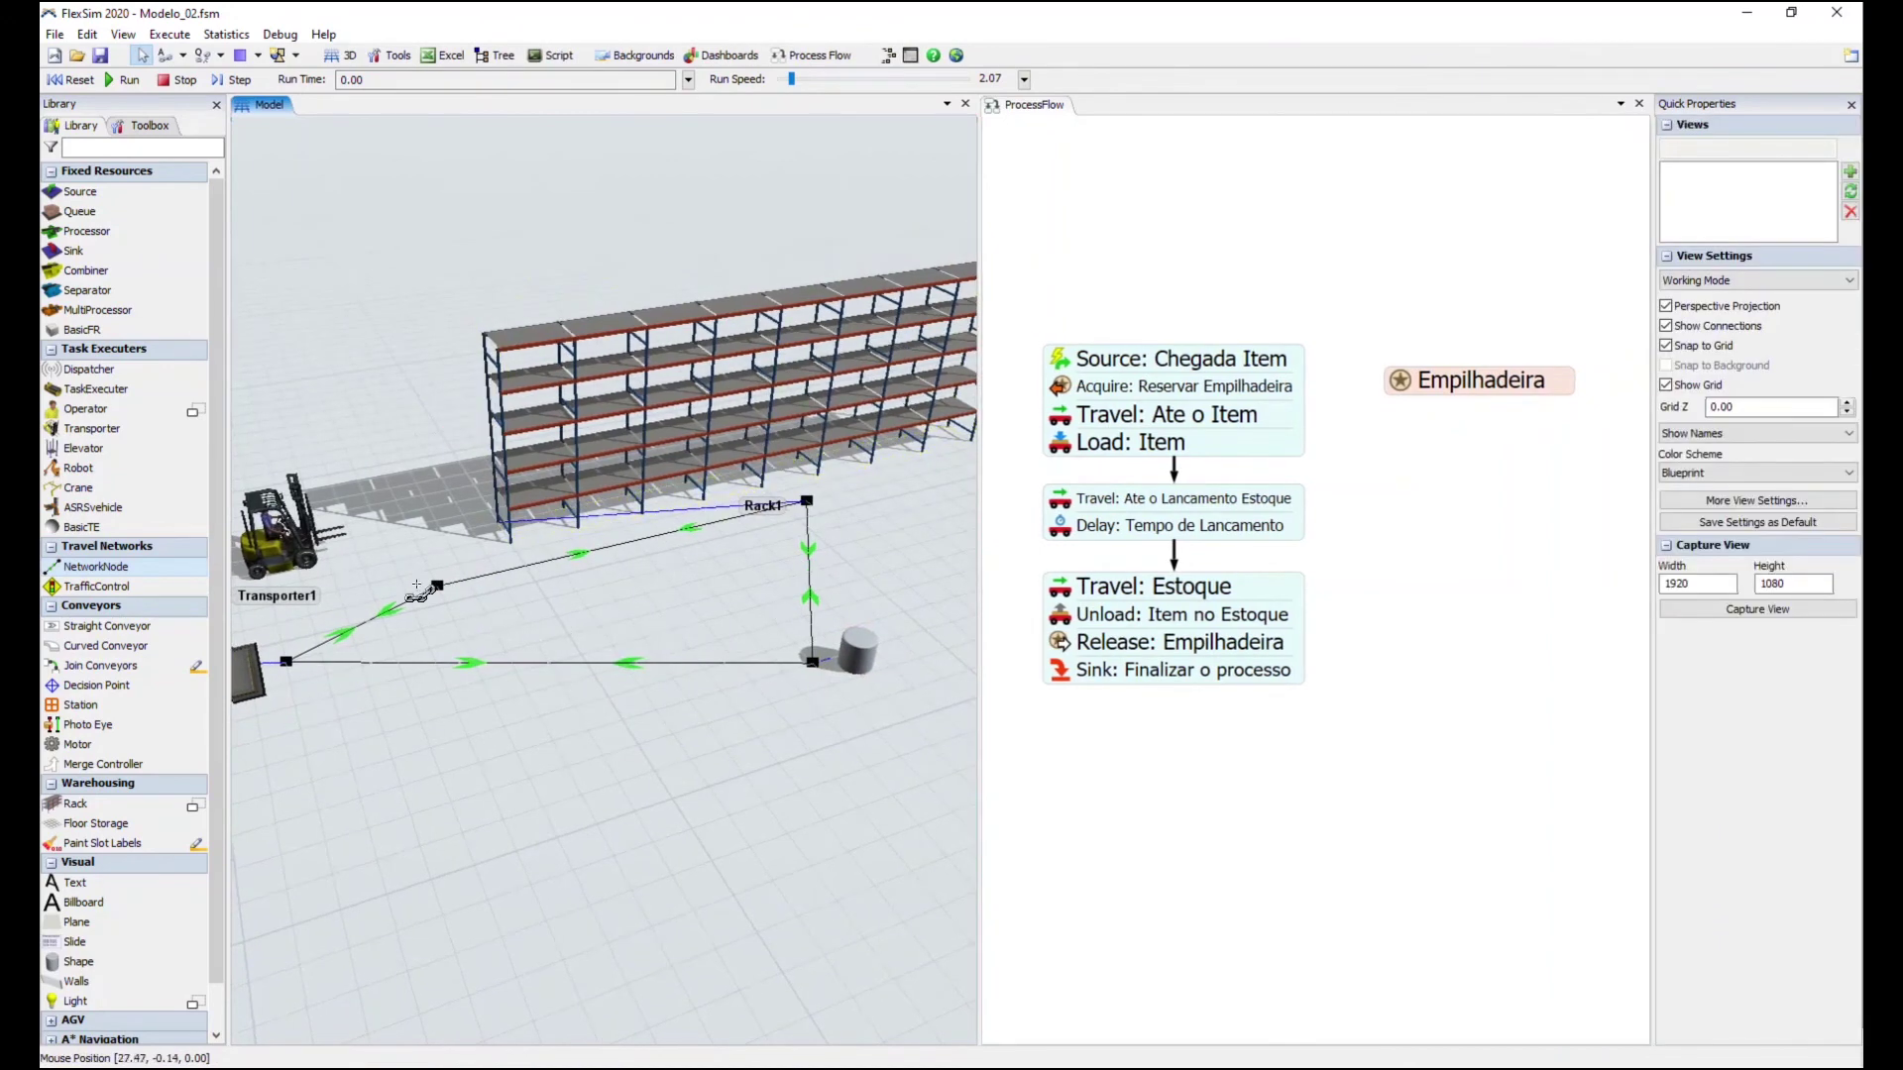
drag(275, 531, 290, 664)
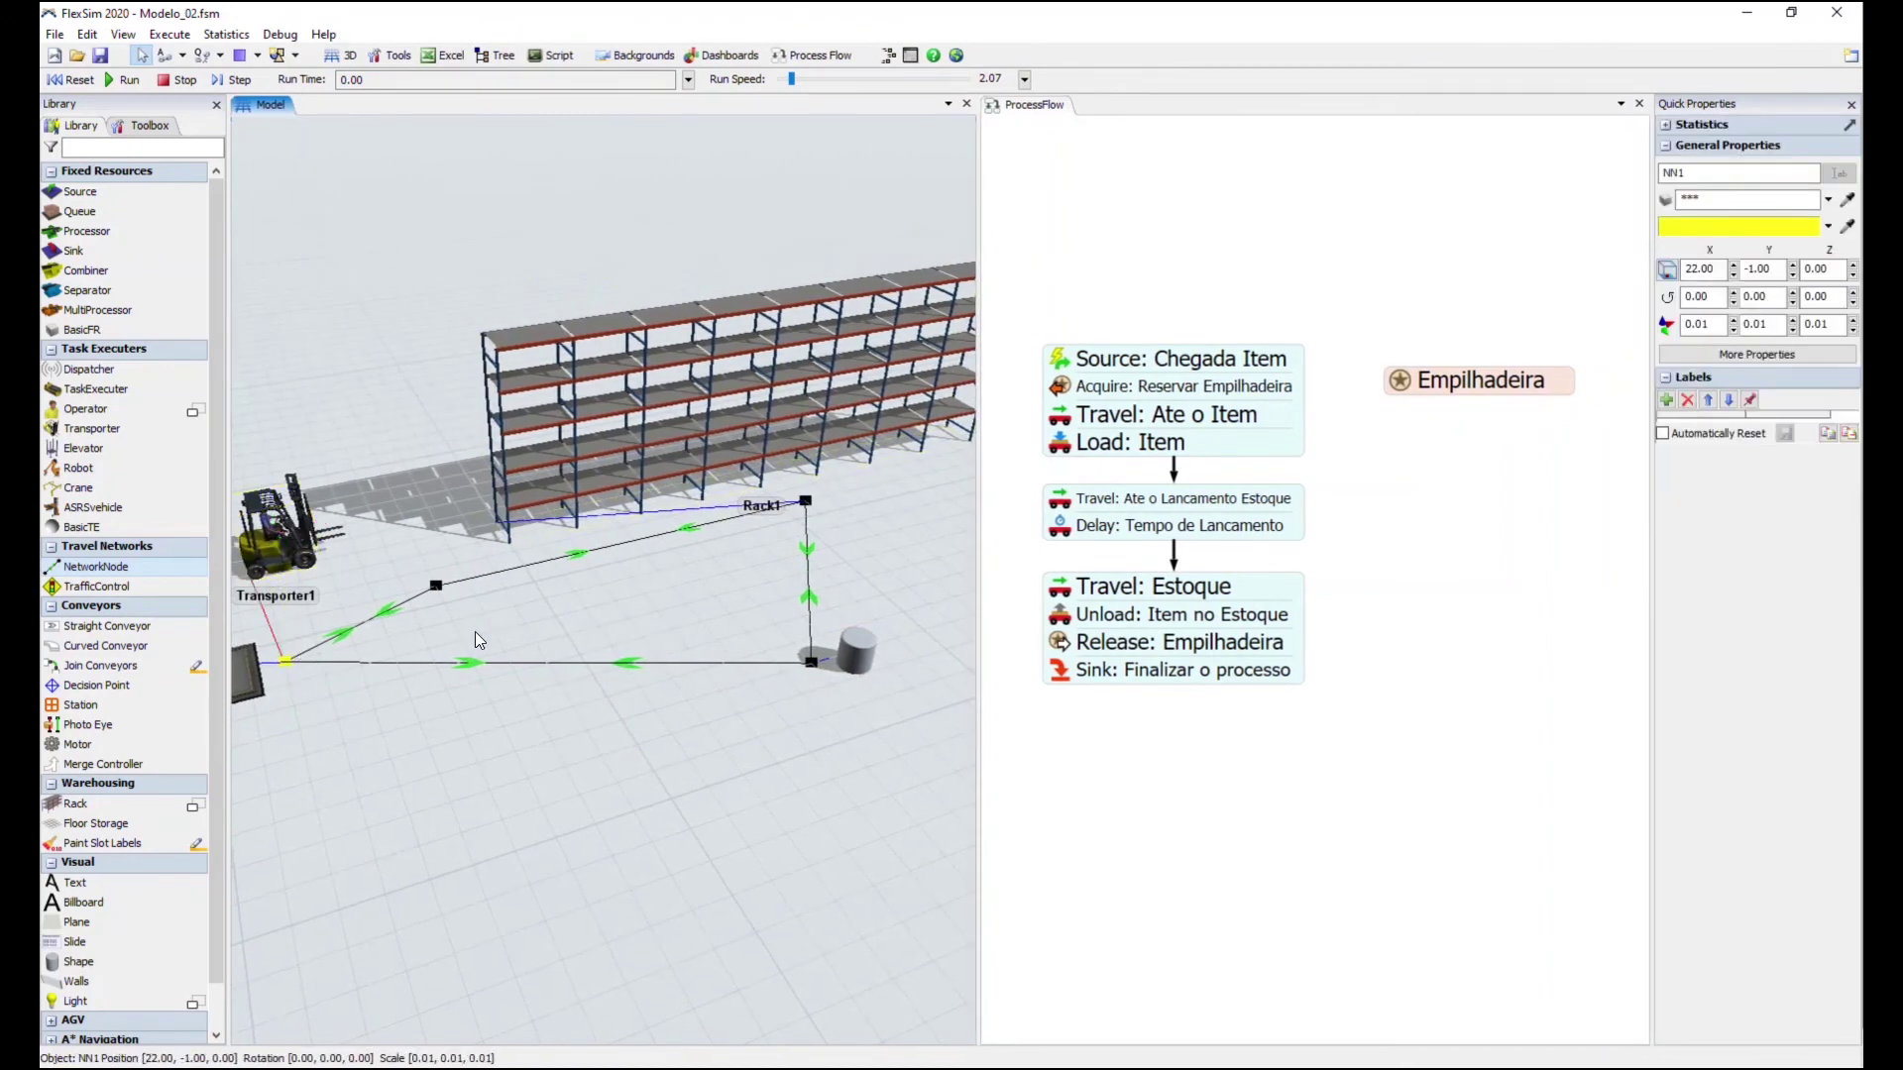
drag(391, 586, 451, 574)
drag(325, 538, 371, 616)
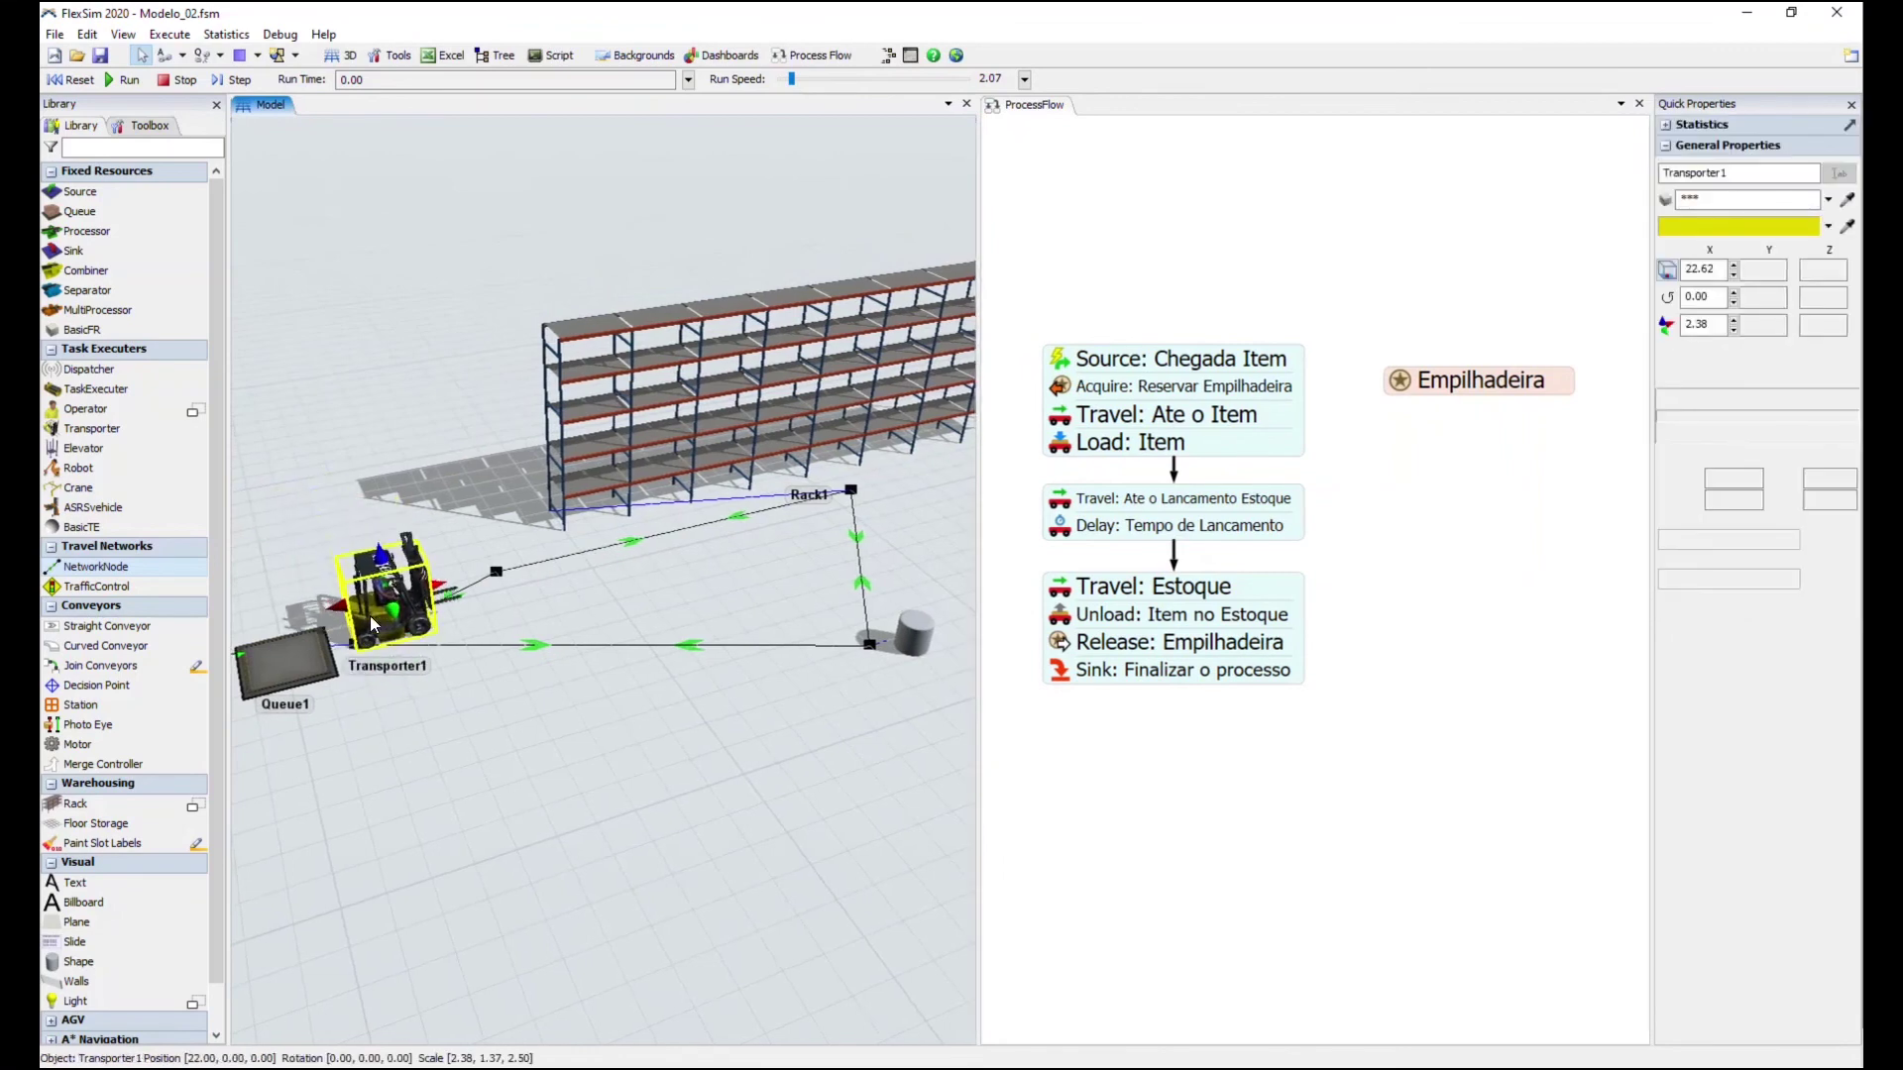
click(634, 595)
Reset and run the model at speed 2.86 to examine how Transporter1 follows the network paths
click(81, 85)
click(242, 81)
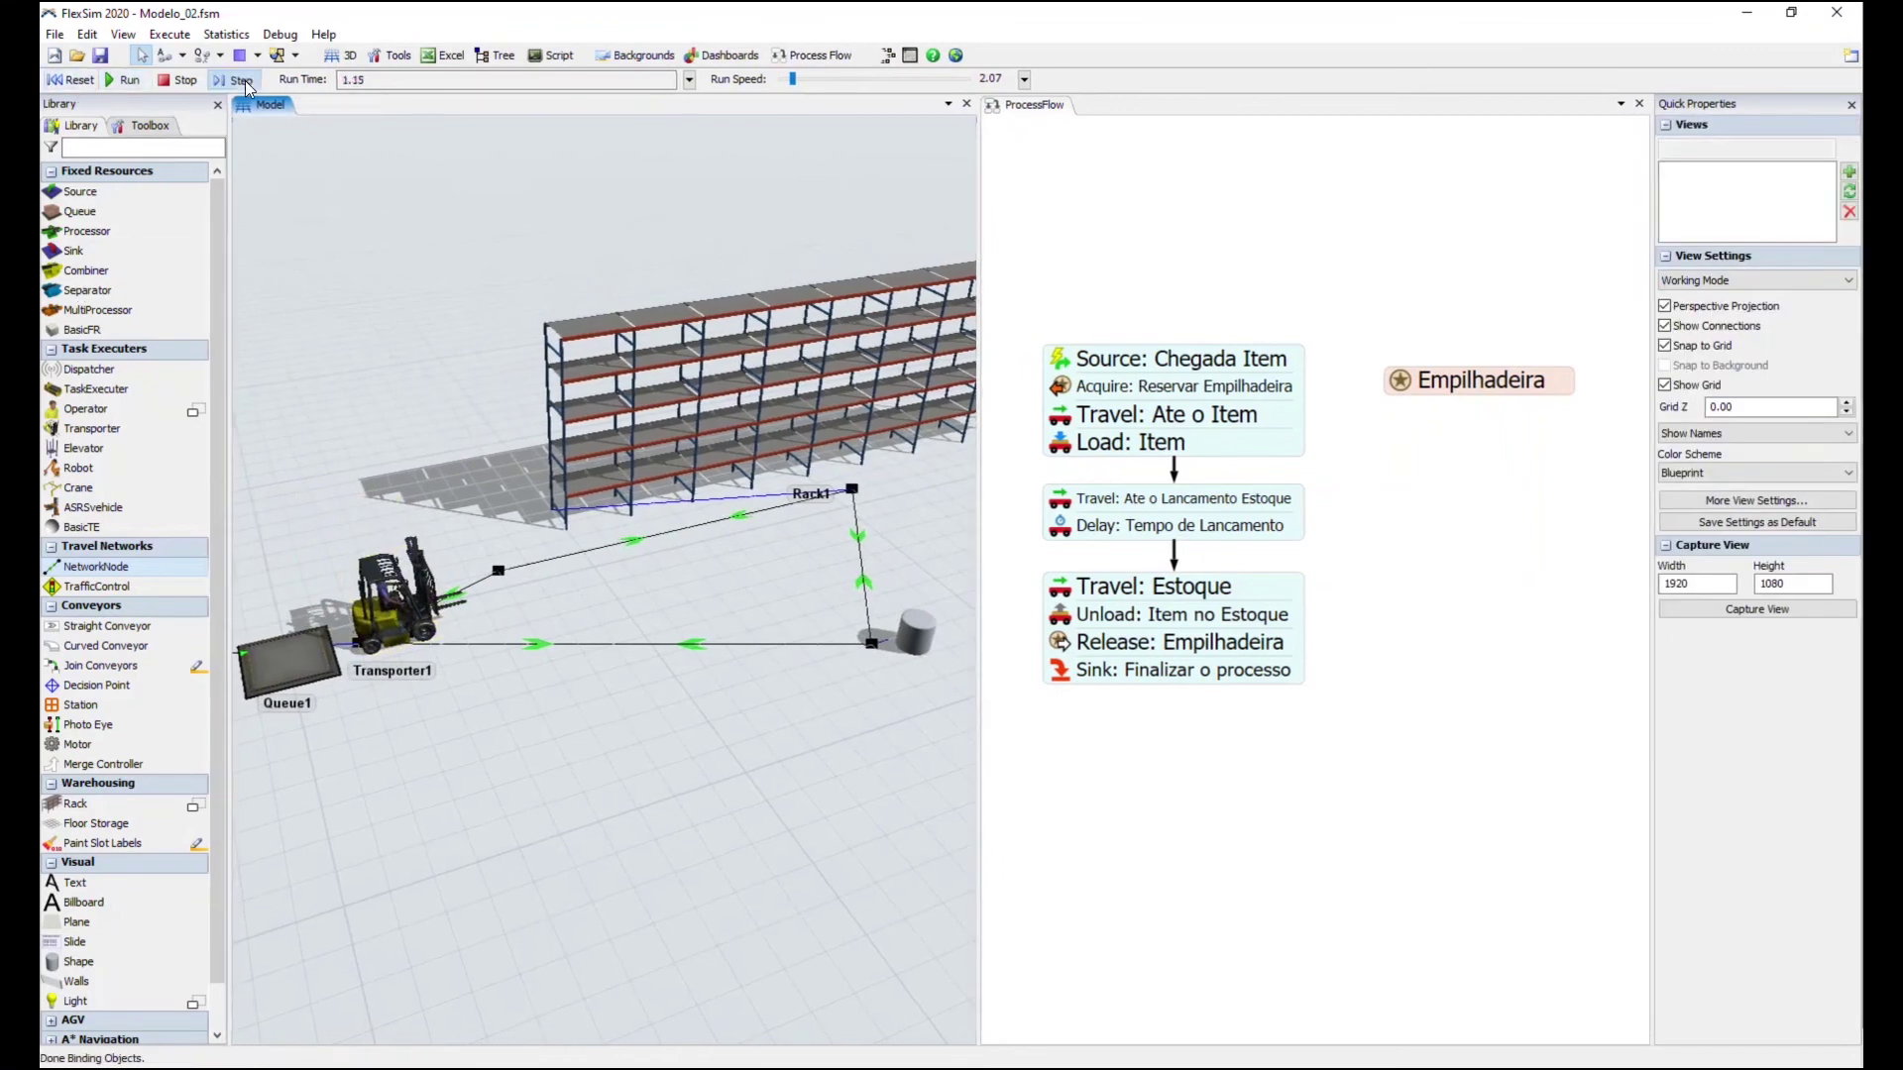
right_drag(441, 430, 735, 648)
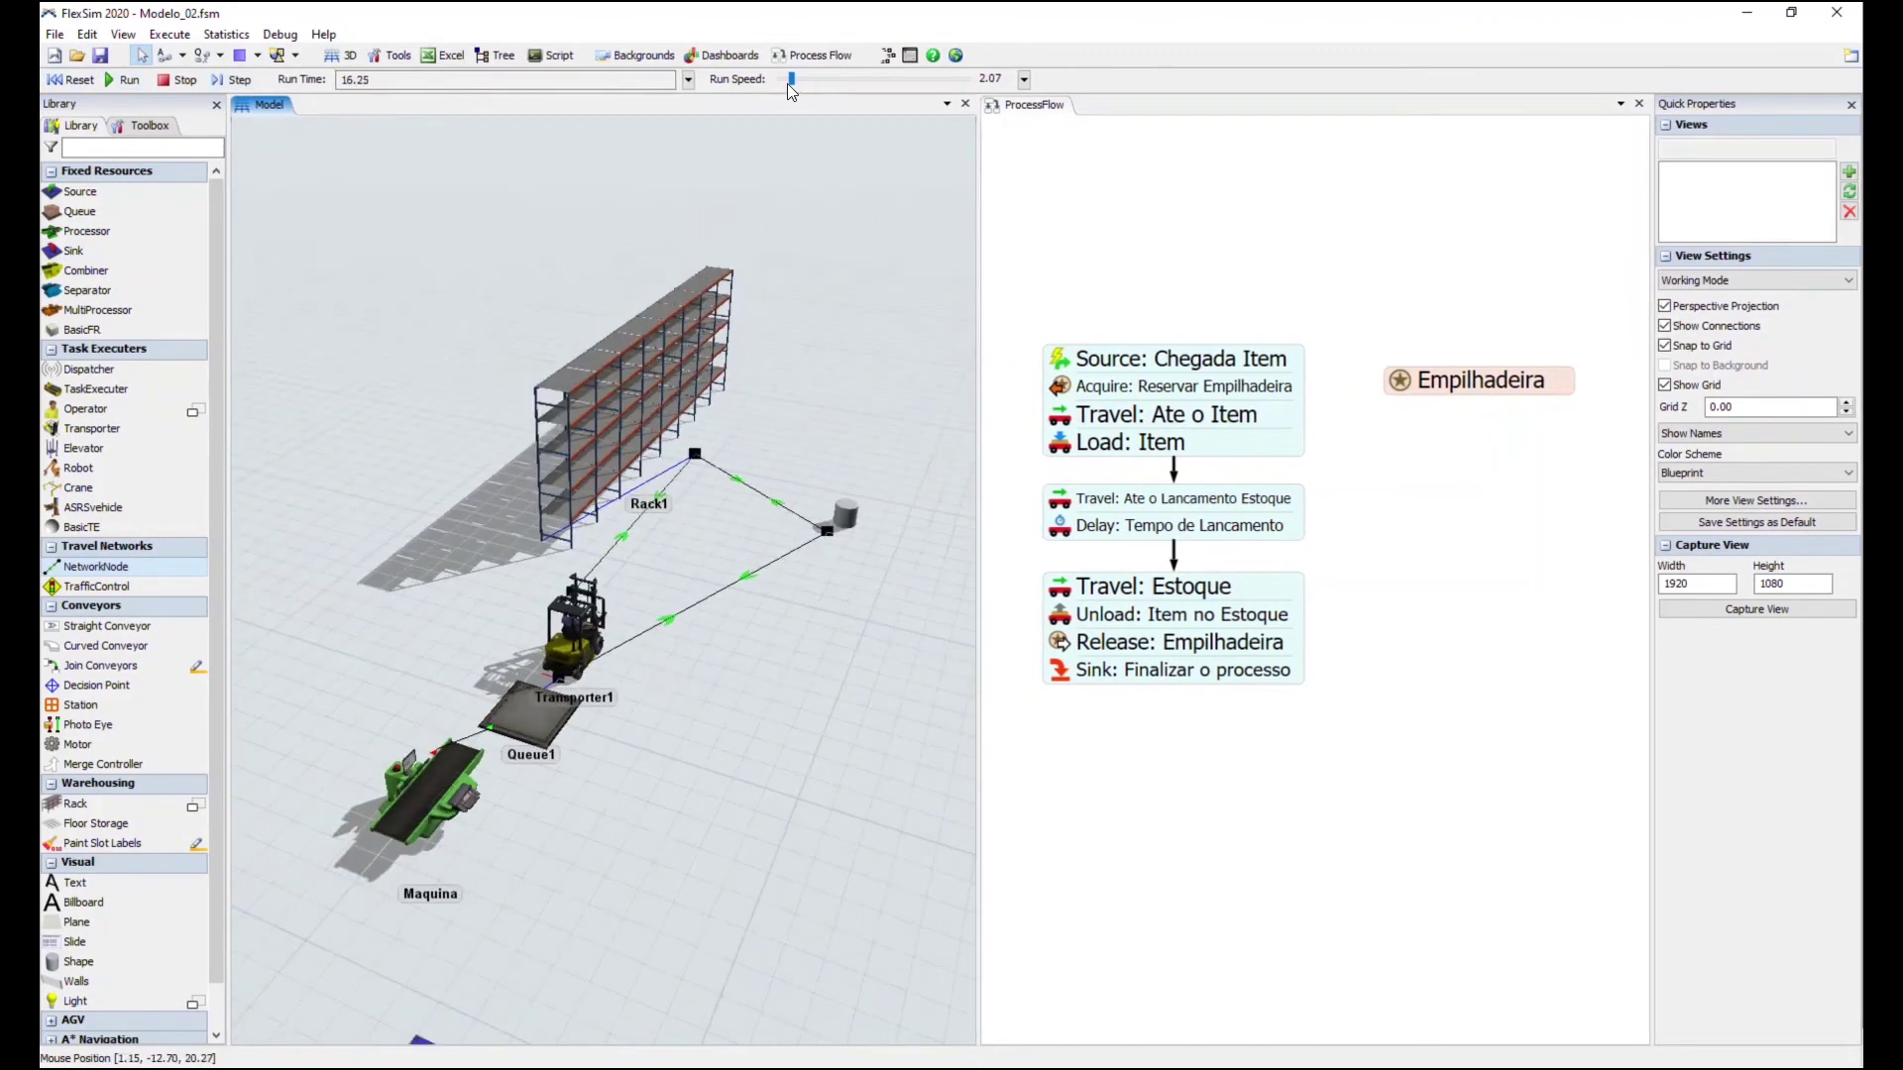
drag(791, 81, 790, 77)
right_drag(581, 701, 662, 556)
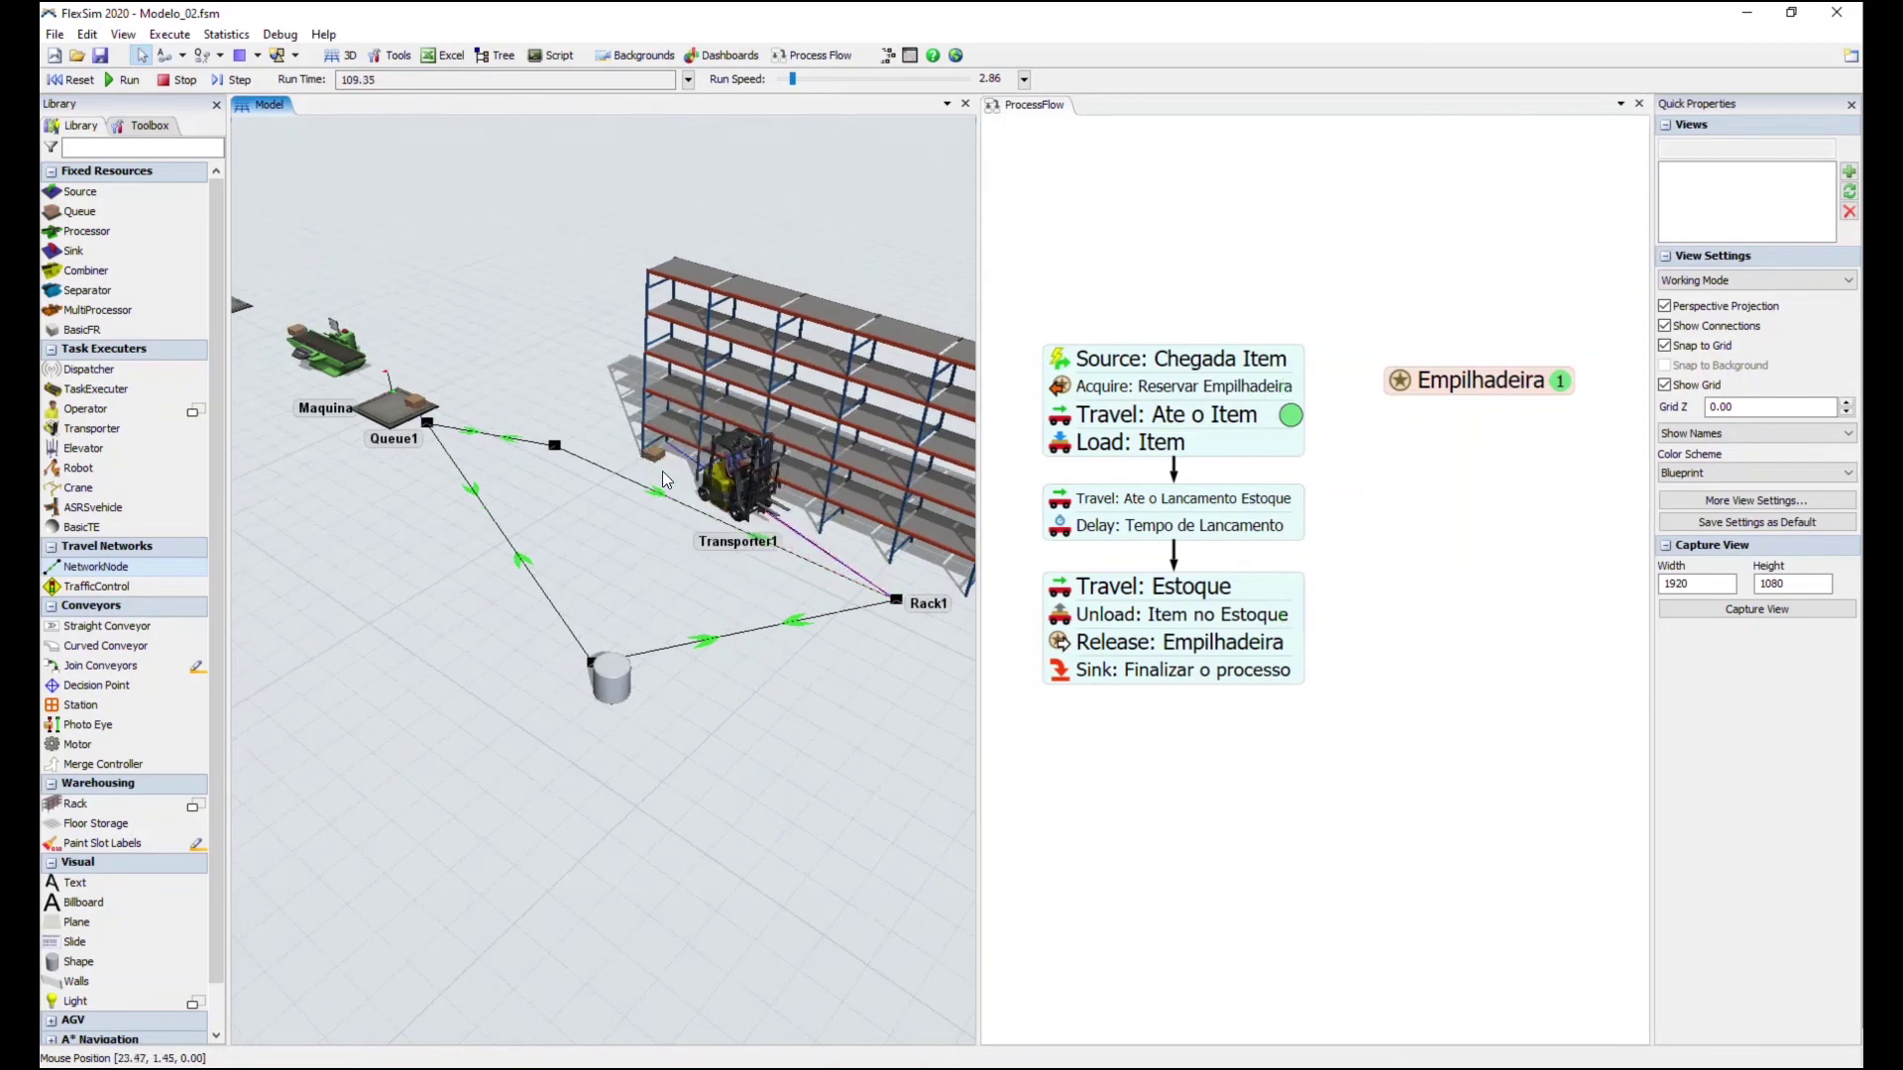
drag(561, 605, 645, 583)
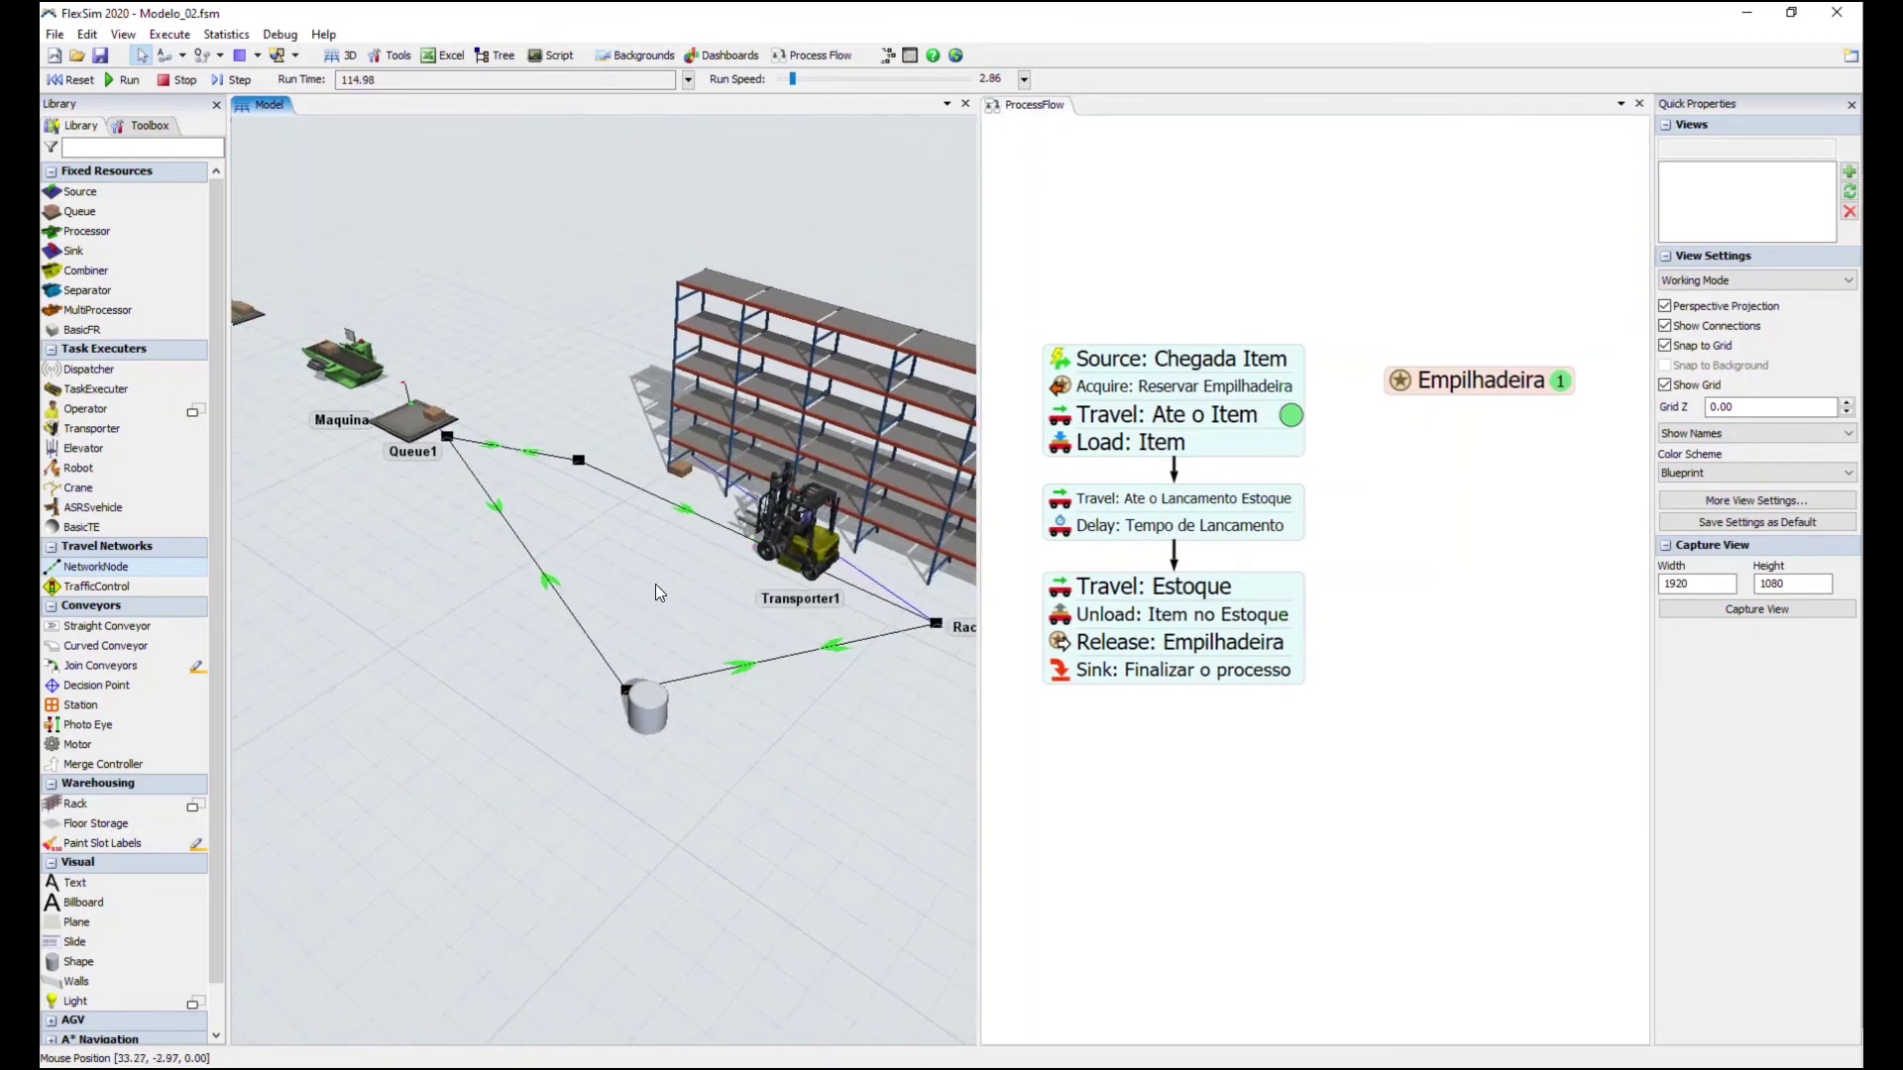
right_drag(656, 585, 697, 584)
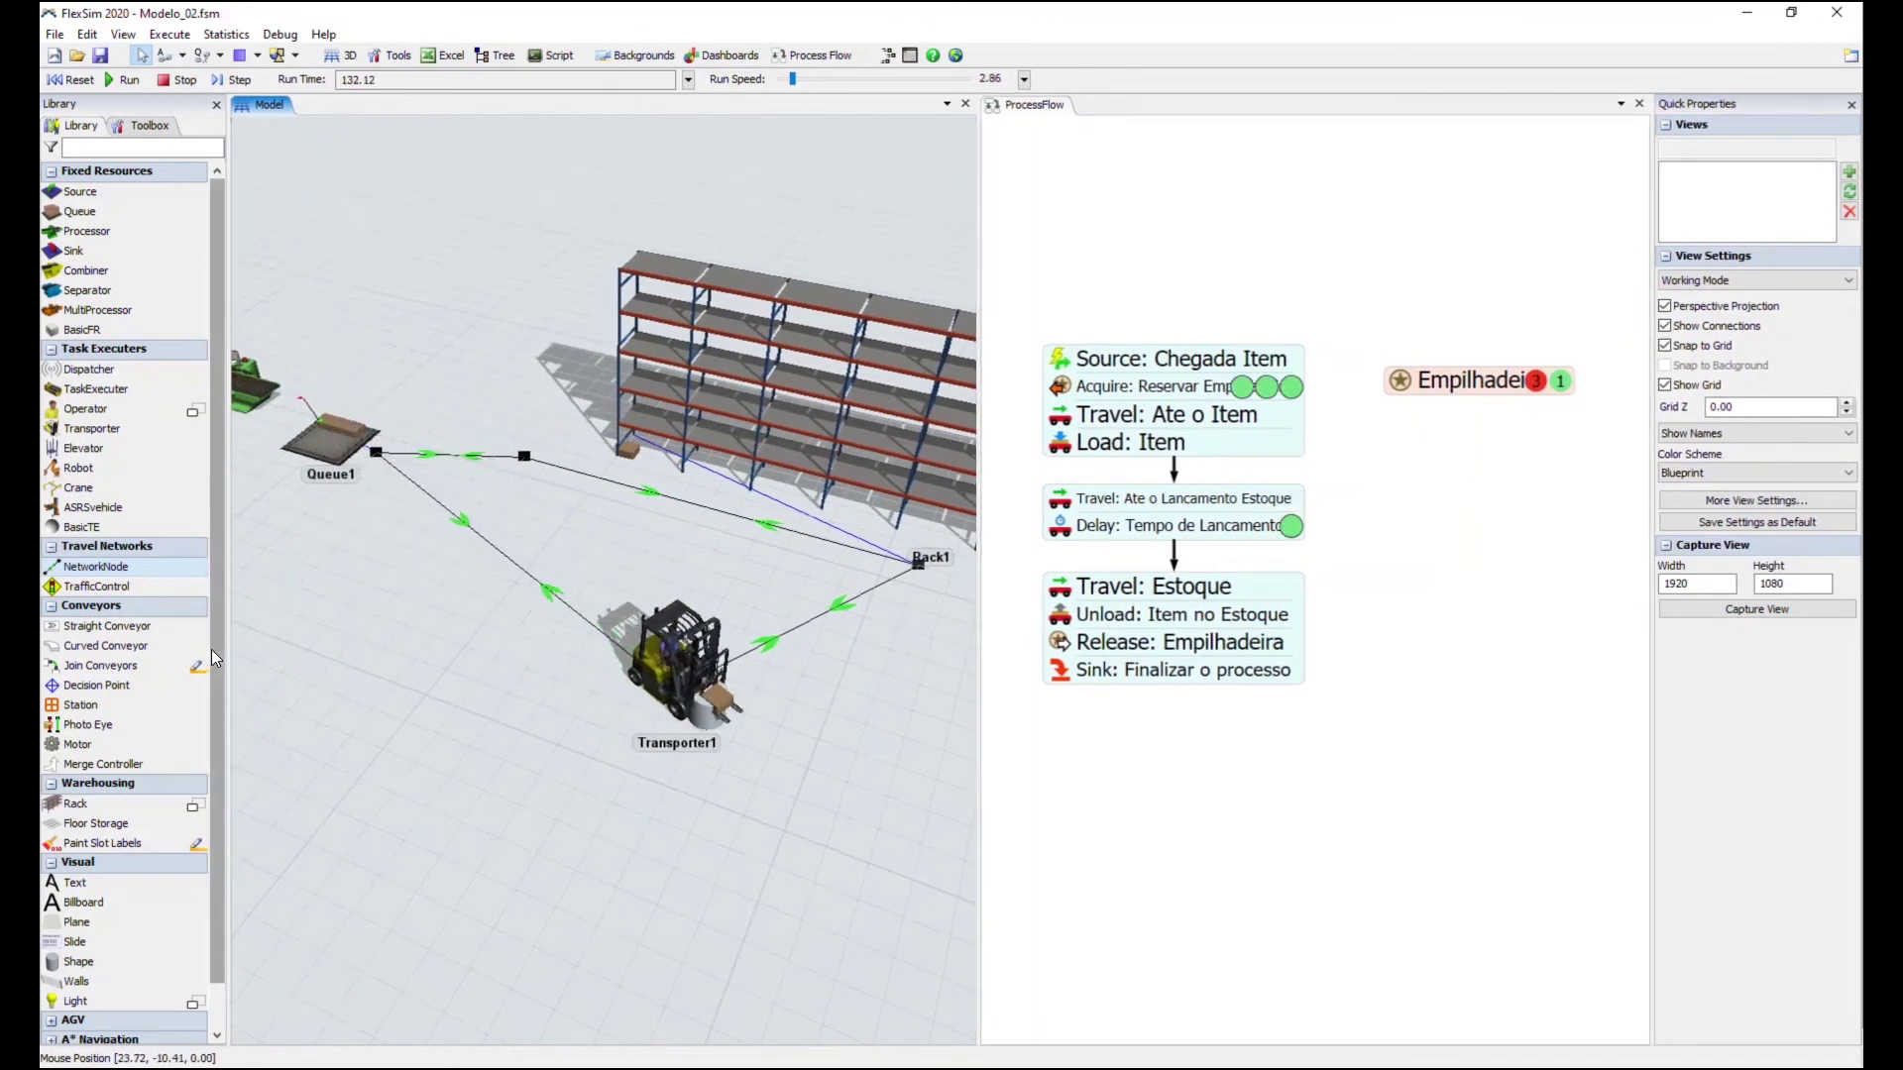
scroll(216, 647, down, 2)
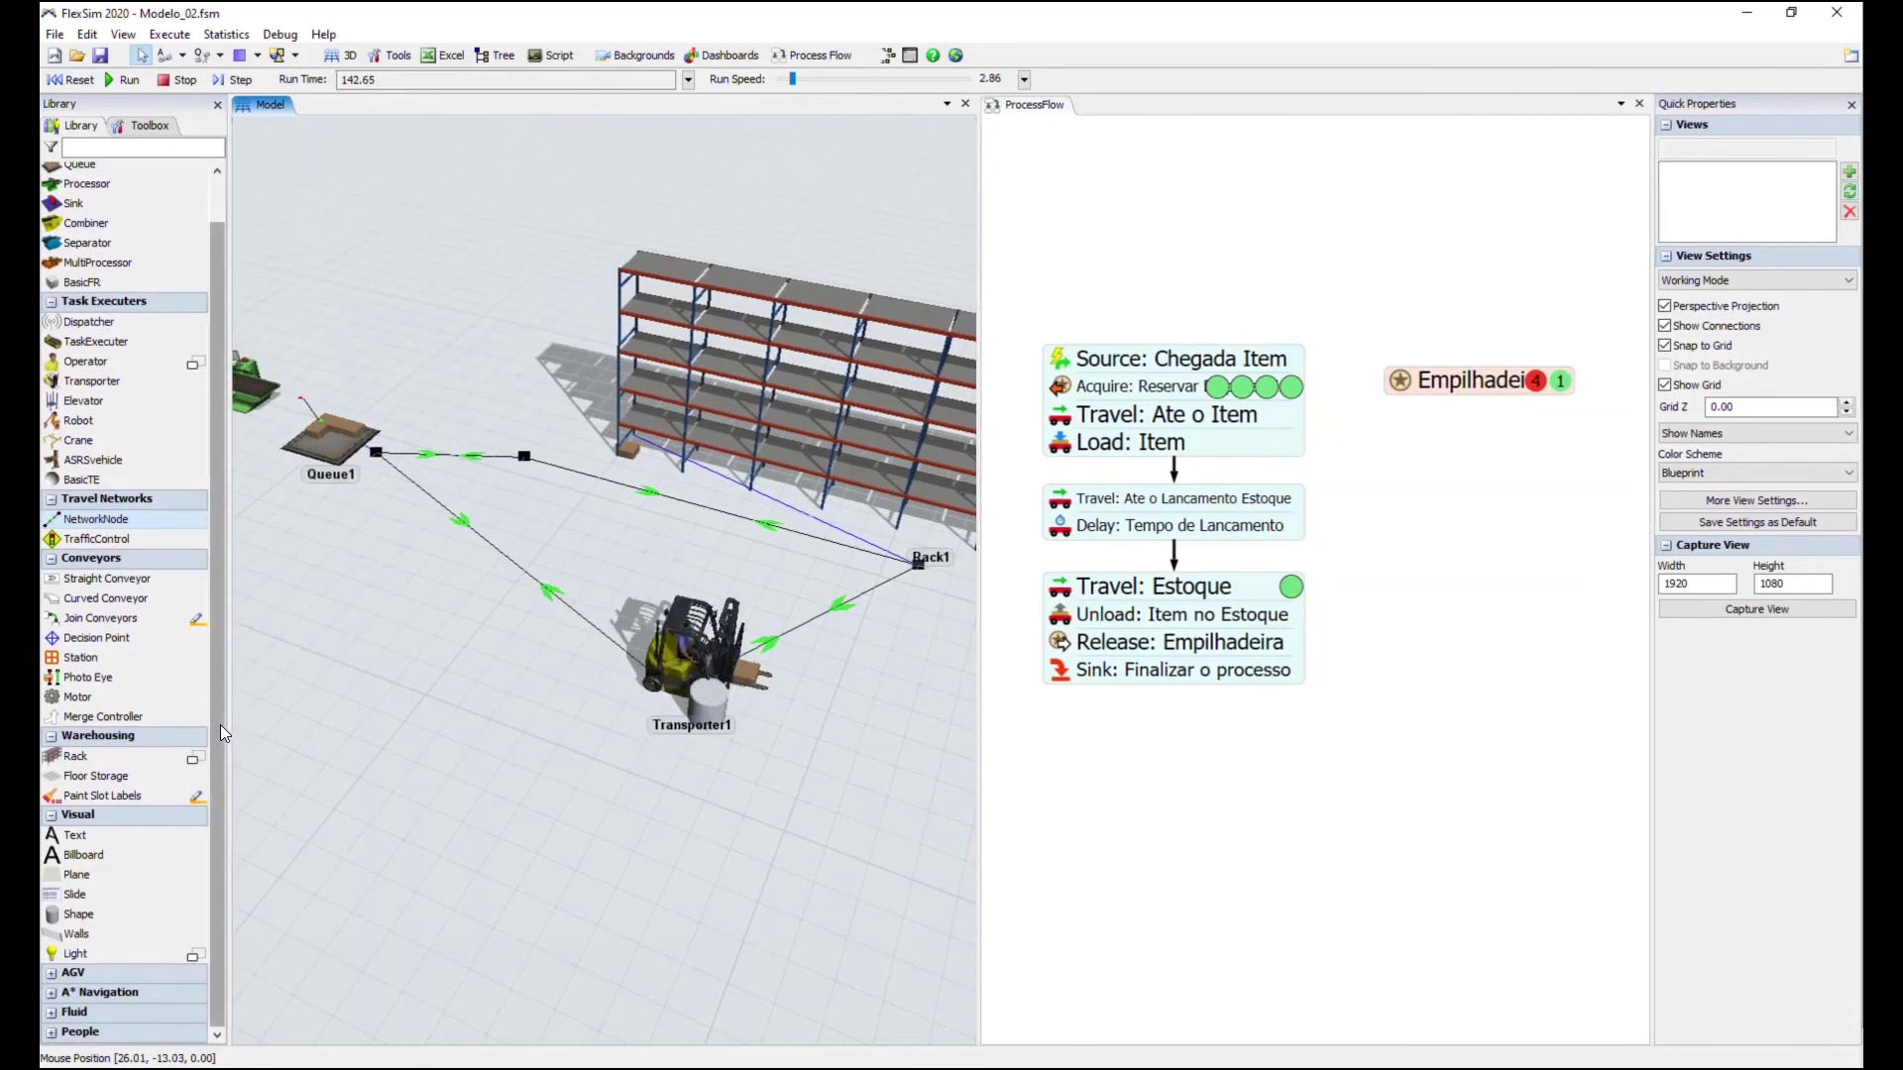
scroll(217, 650, up, 2)
click(150, 125)
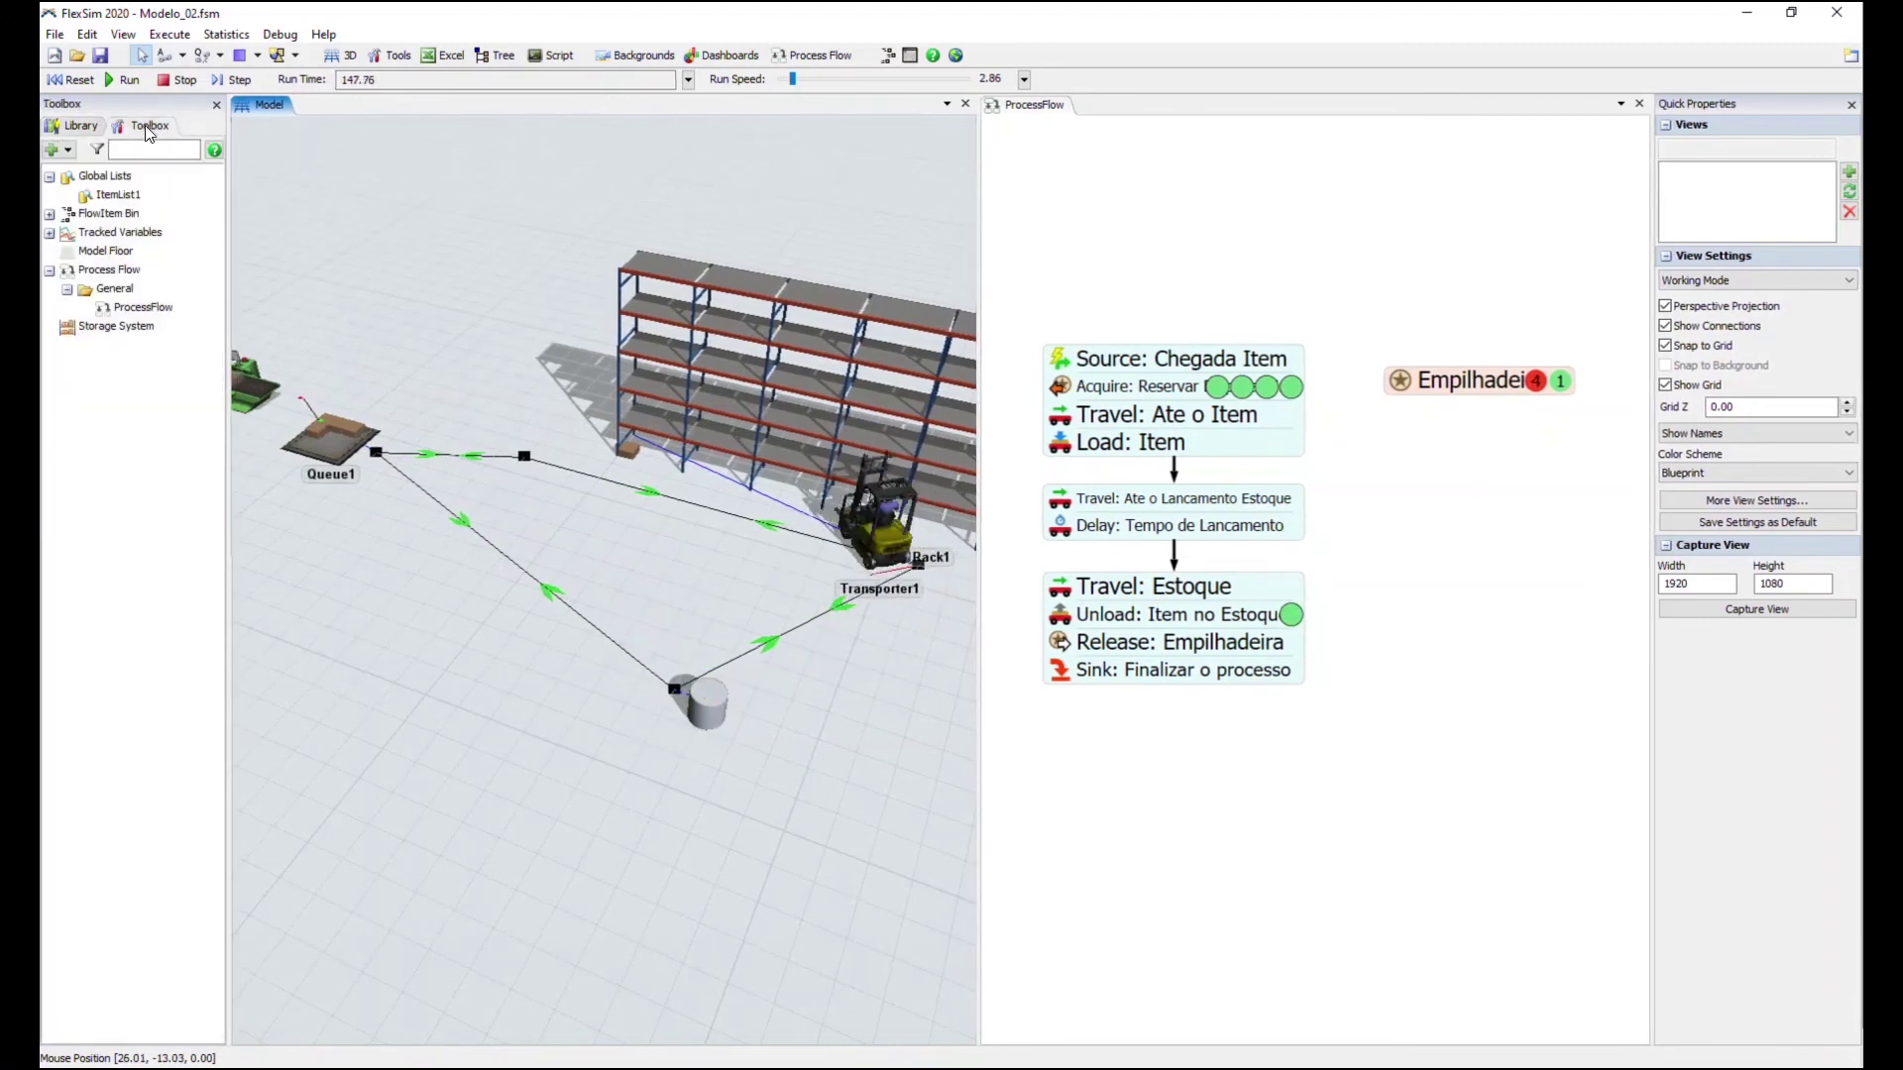
click(67, 151)
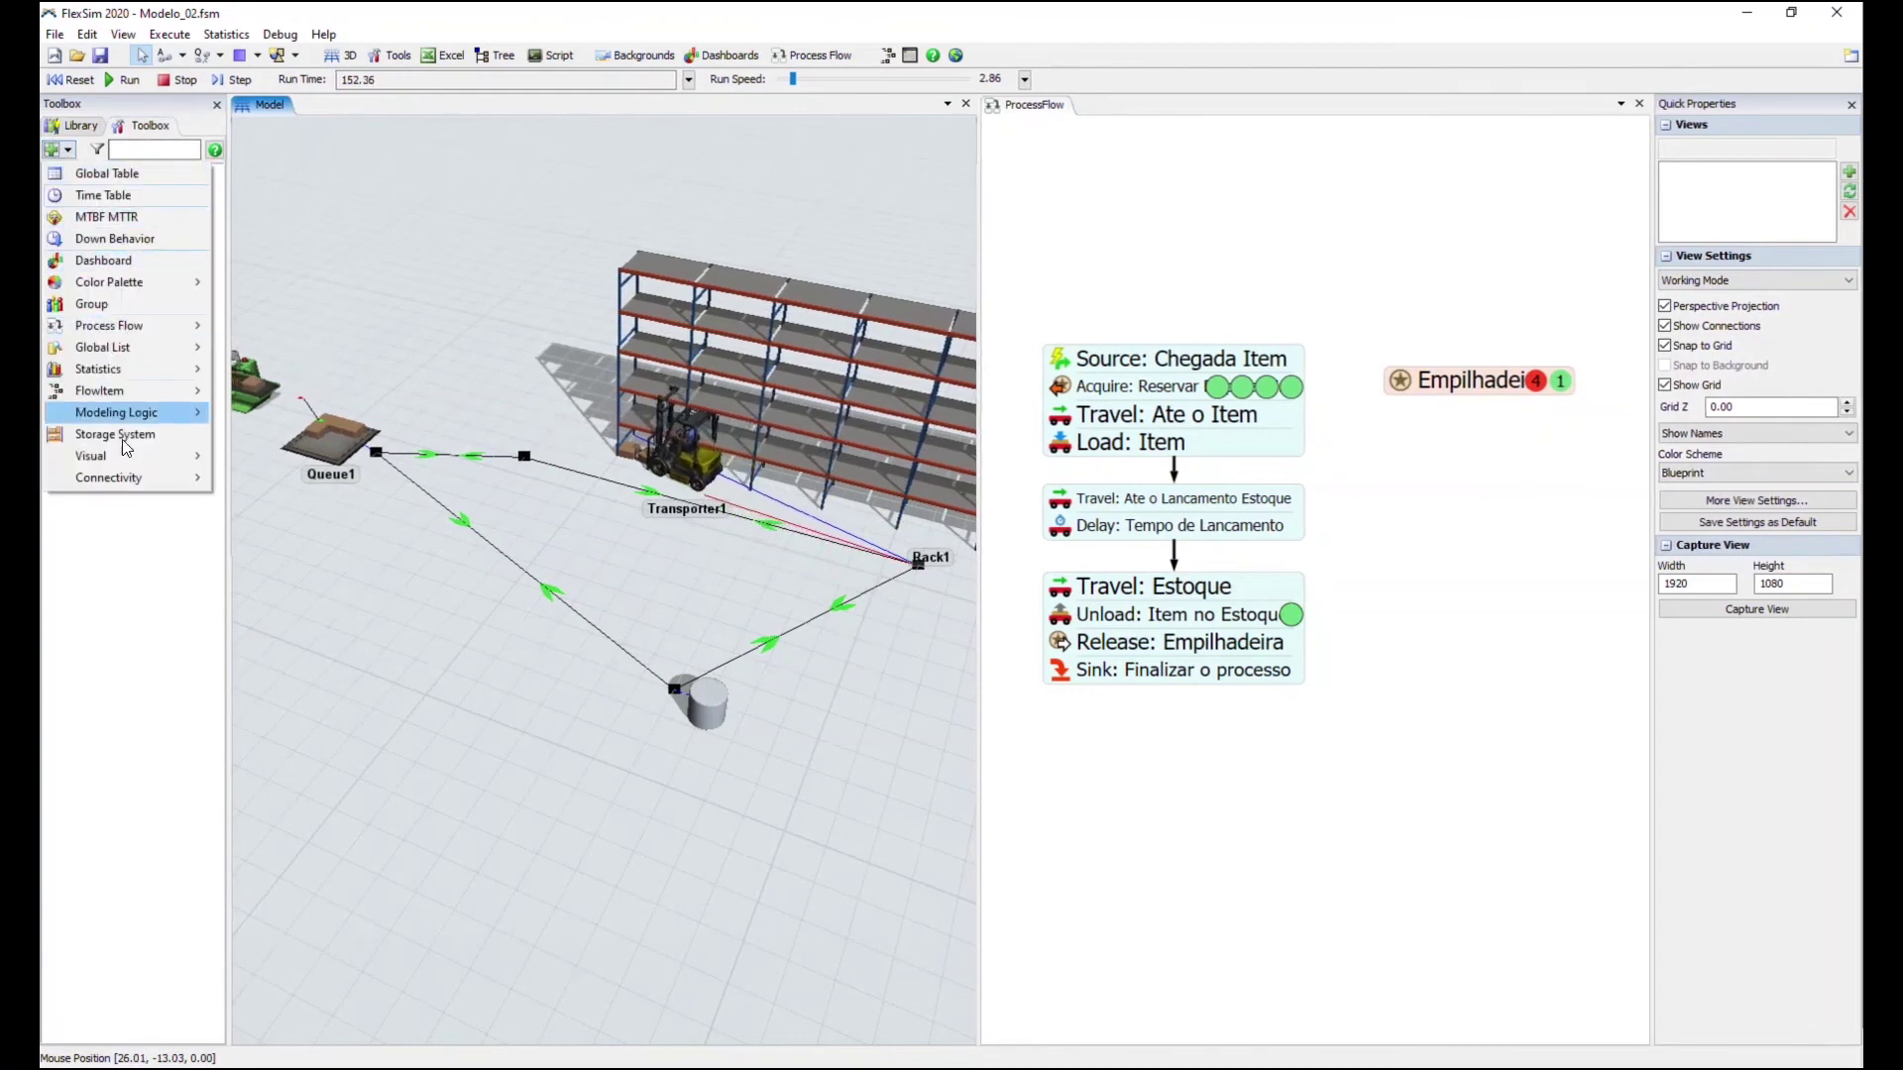
mouse_move(150, 457)
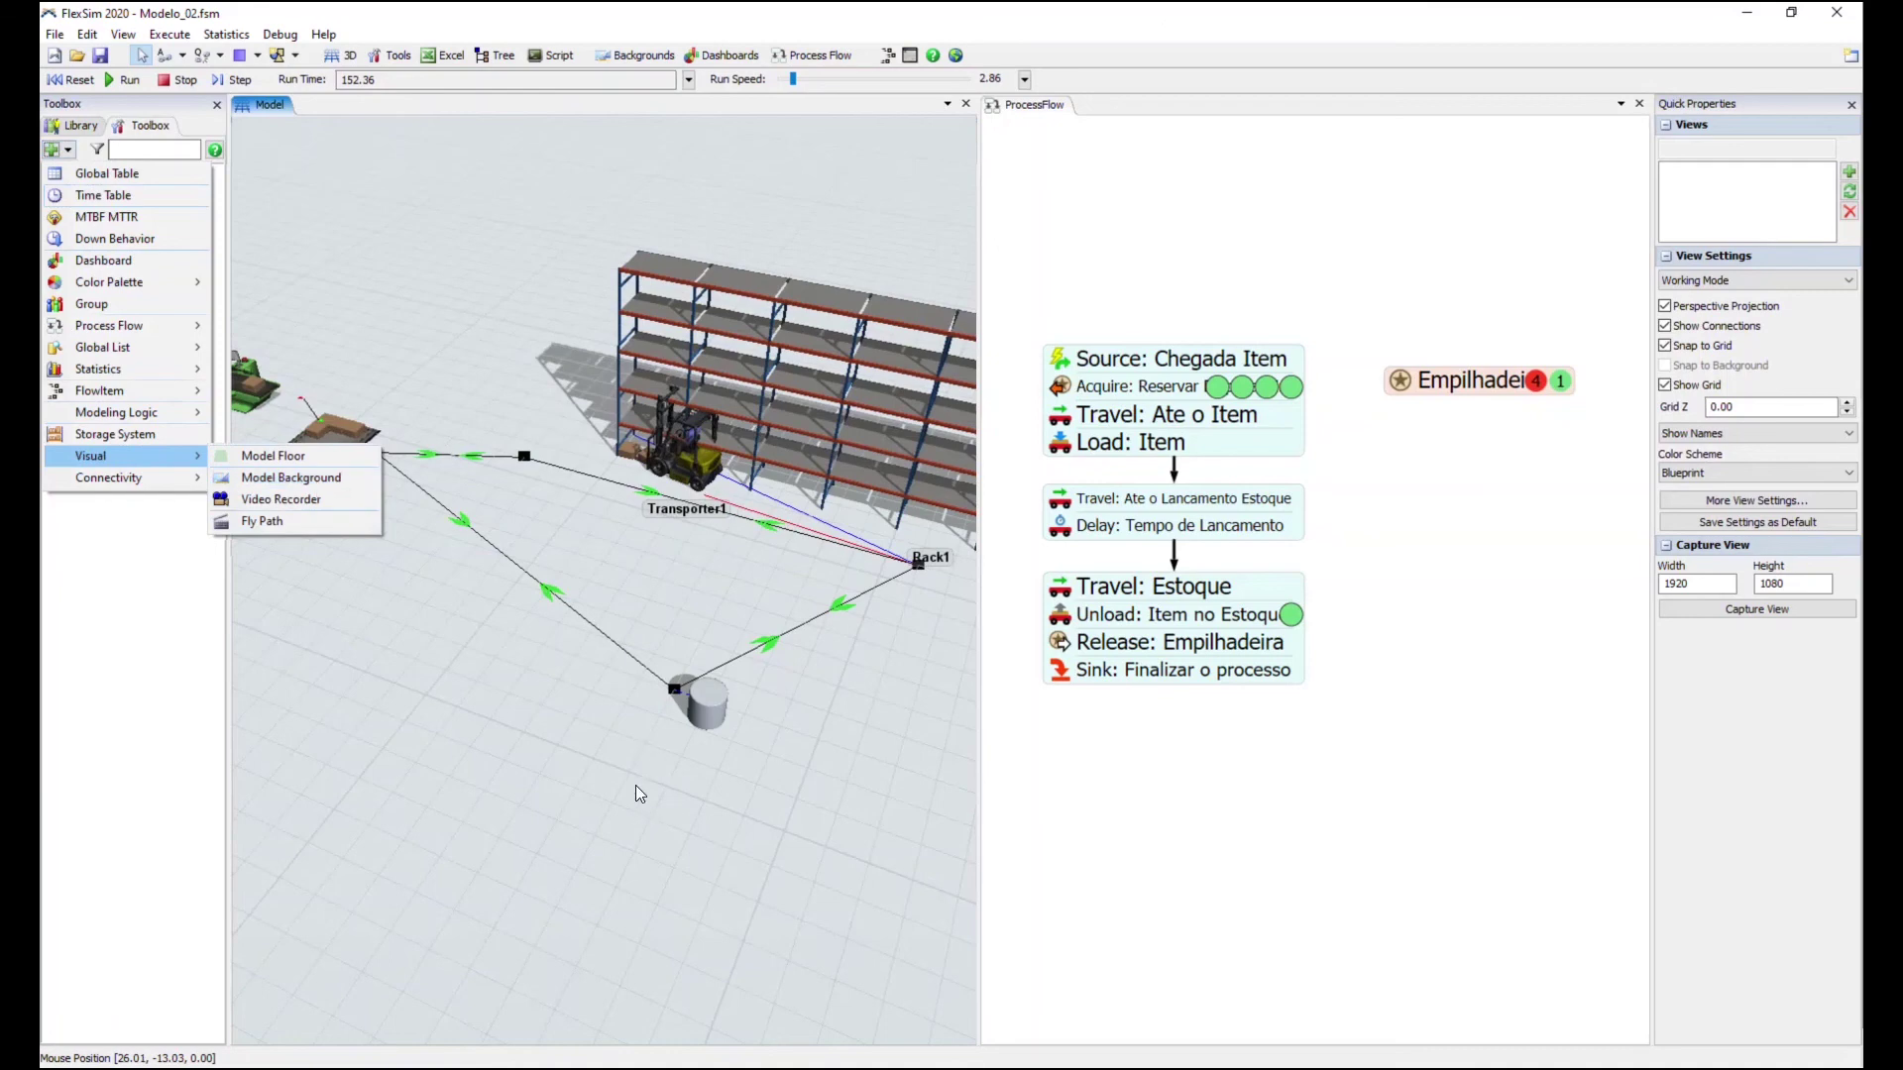
Reset the model, make the path between the Queue1 node and the Lancamento_Estoque node curved, and bend it outward away from Rack1
right_drag(563, 742, 619, 729)
scroll(621, 738, down, 3)
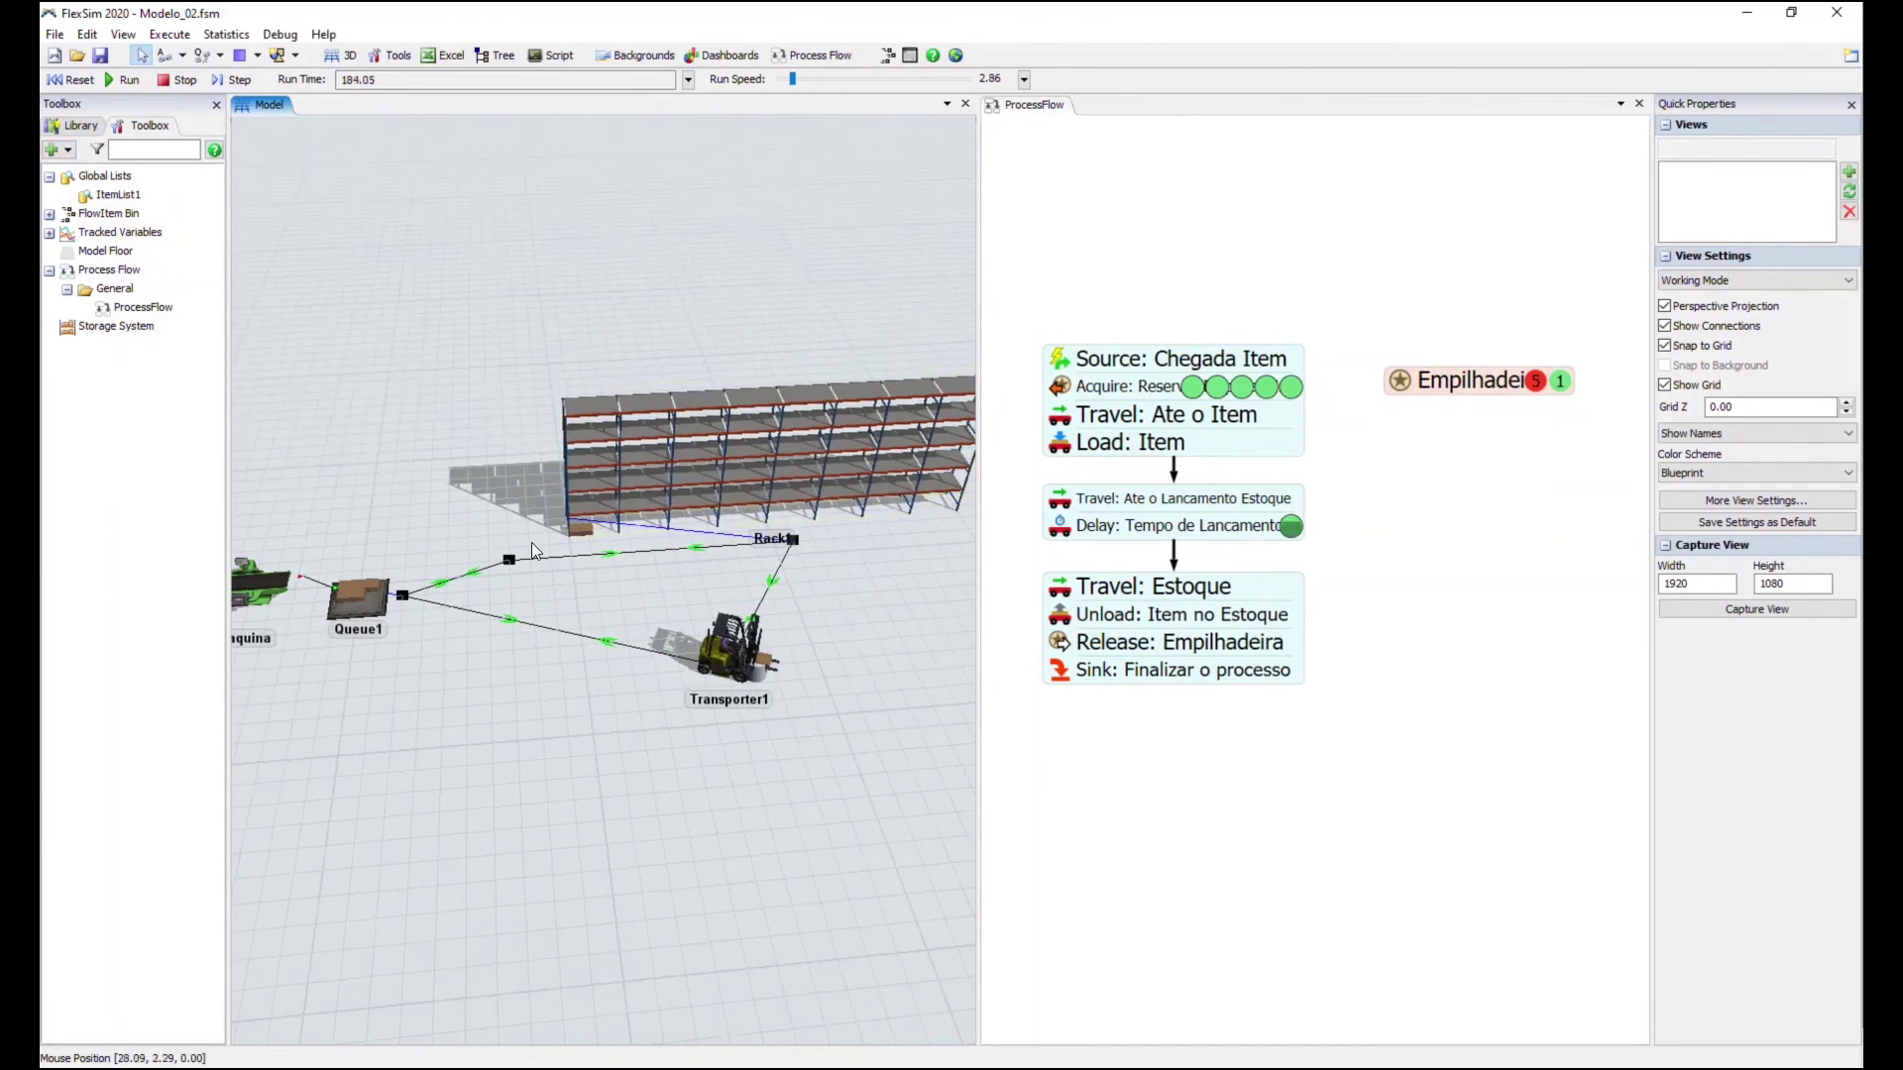
click(74, 80)
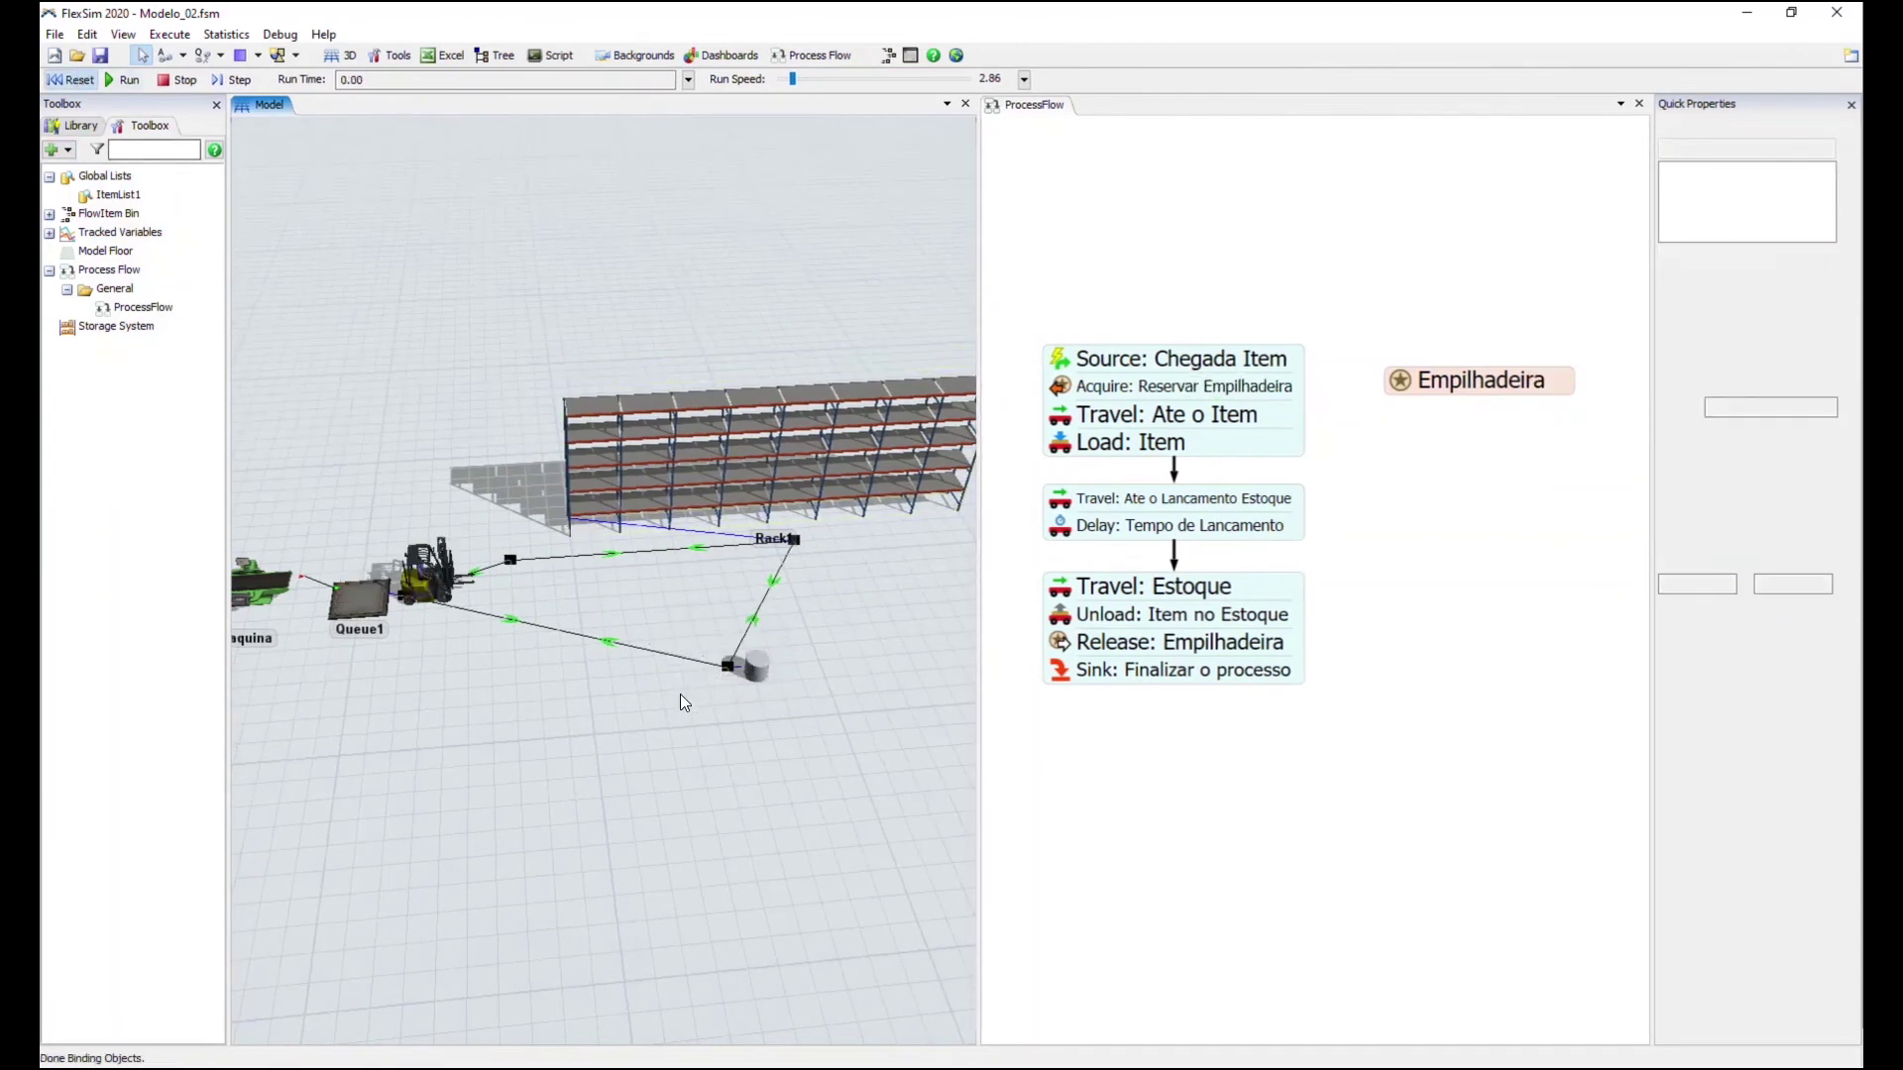
scroll(605, 635, up, 5)
right_click(593, 632)
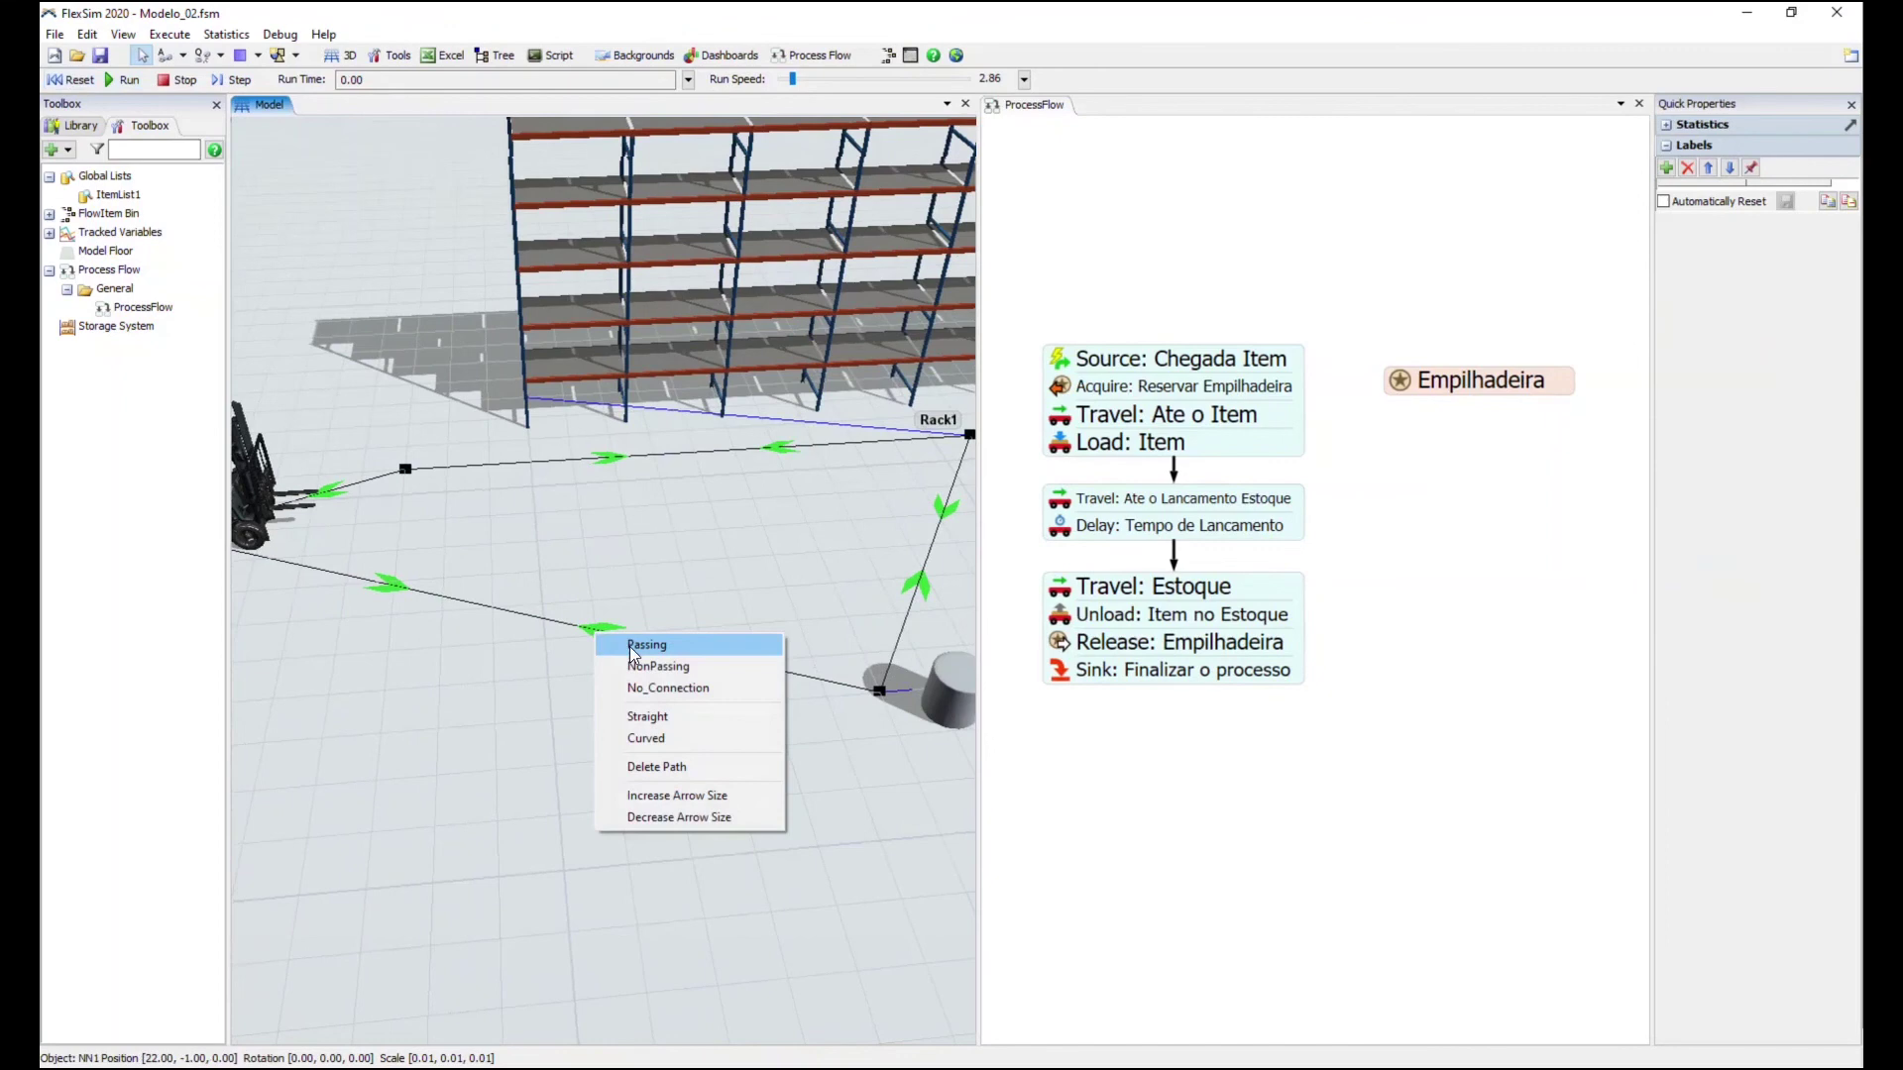
click(681, 738)
drag(529, 616, 543, 758)
click(668, 526)
scroll(668, 527, down, 3)
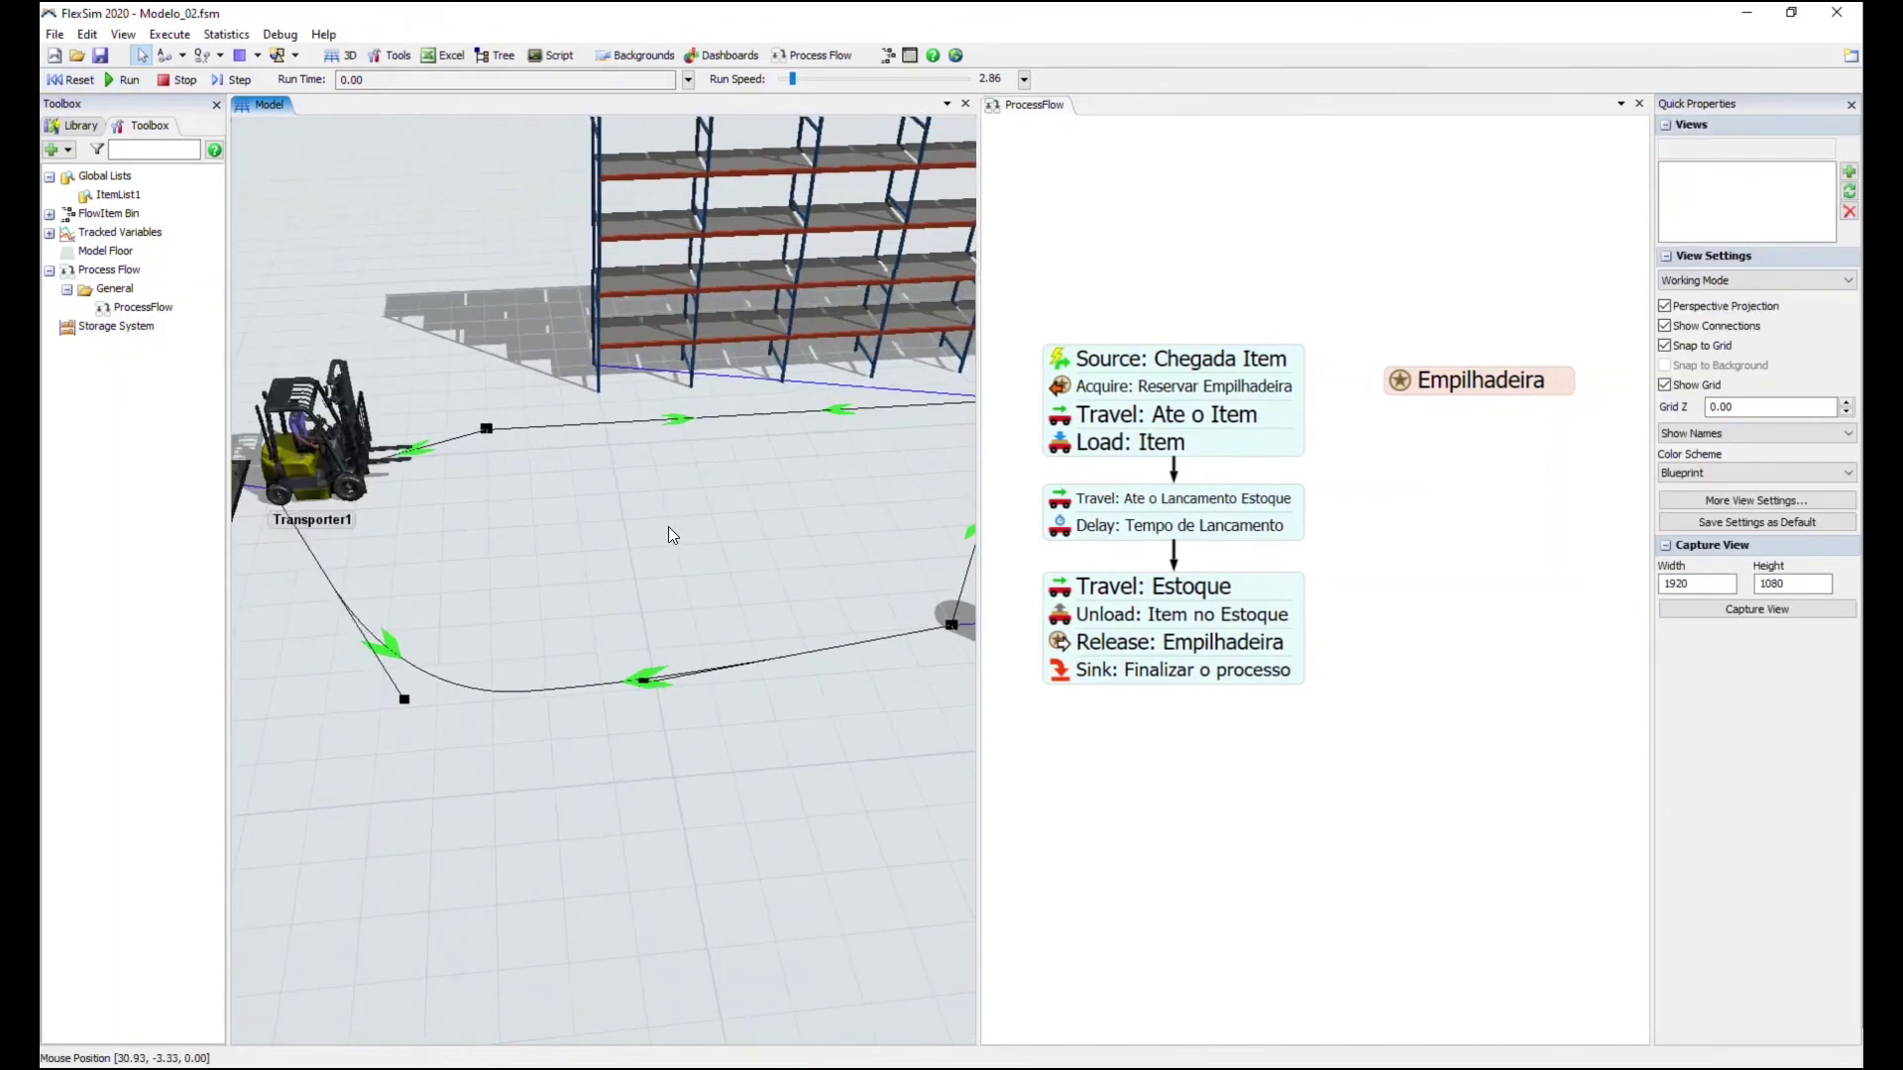
Reset and run the model at speed 3.84 to examine how Transporter1 travels the network with the curved path
click(73, 80)
click(125, 79)
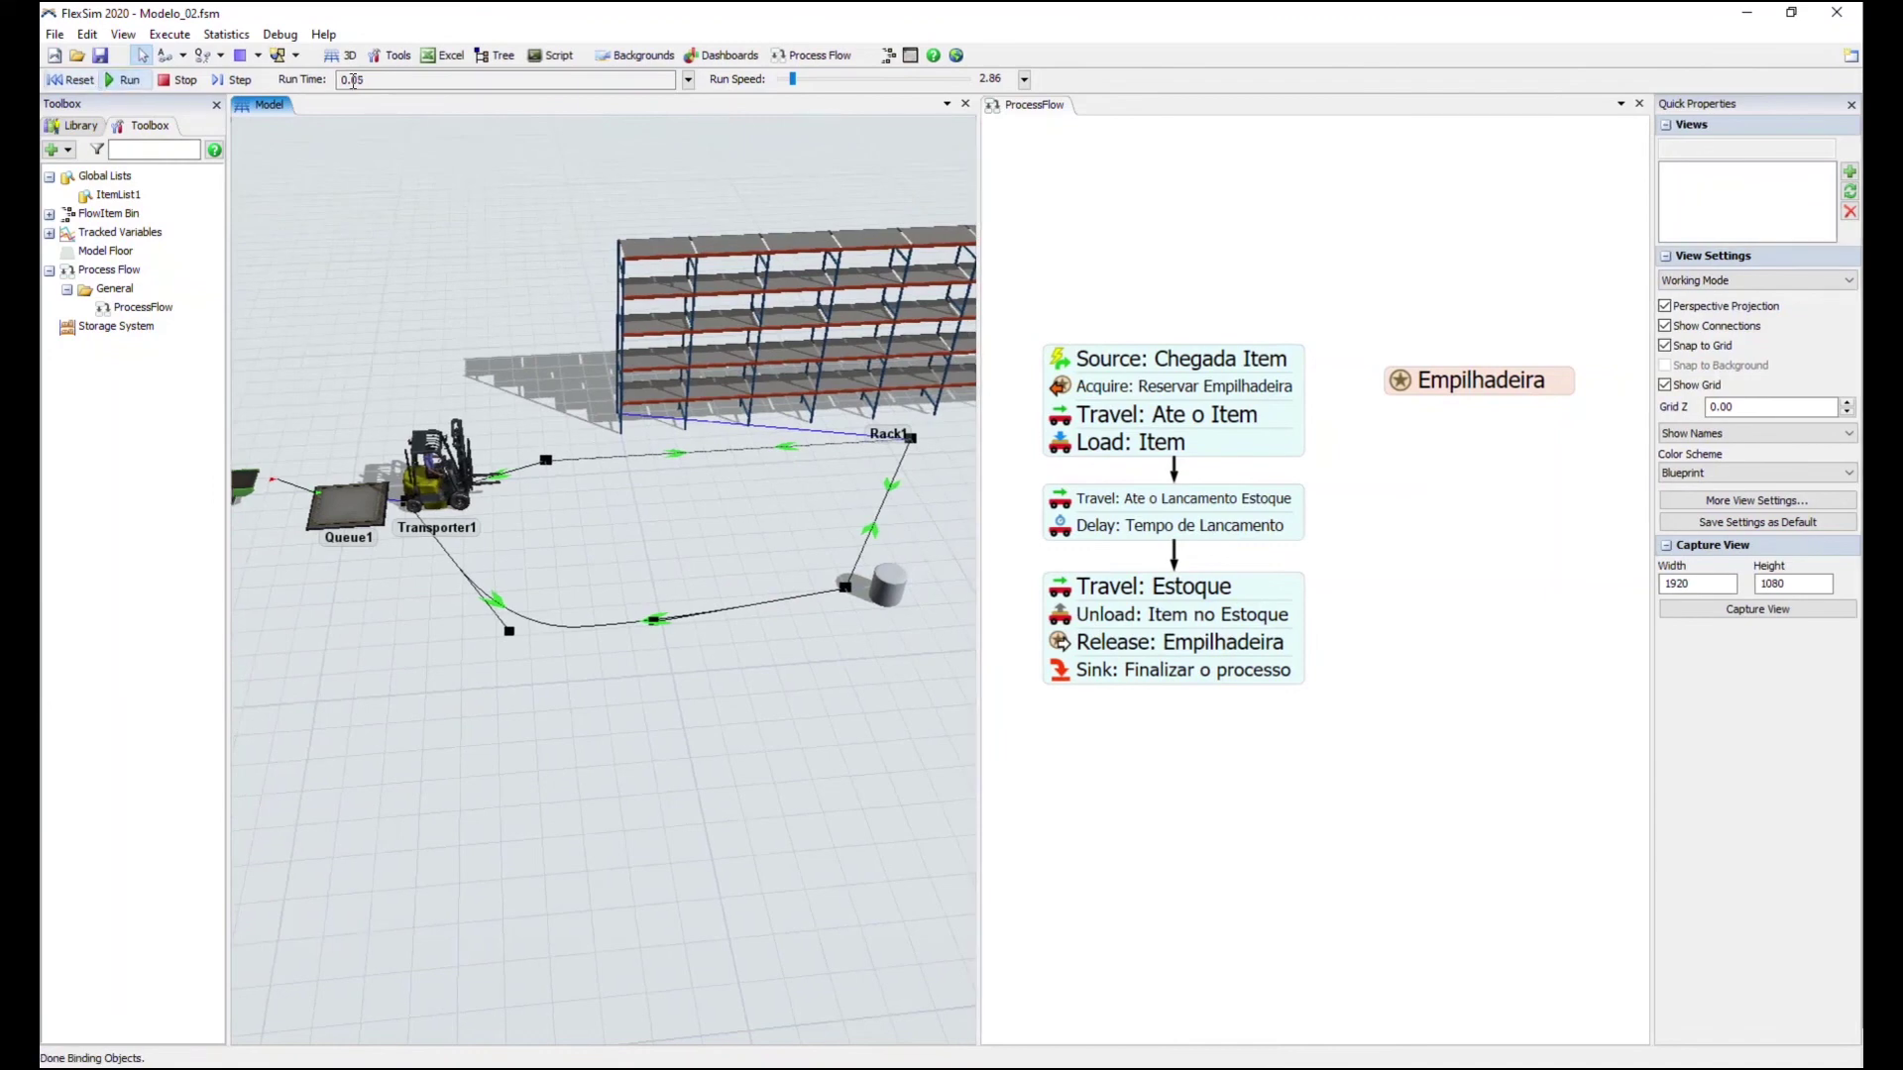
mouse_move(798, 75)
mouse_down()
mouse_move(814, 76)
mouse_move(799, 75)
mouse_up()
click(799, 75)
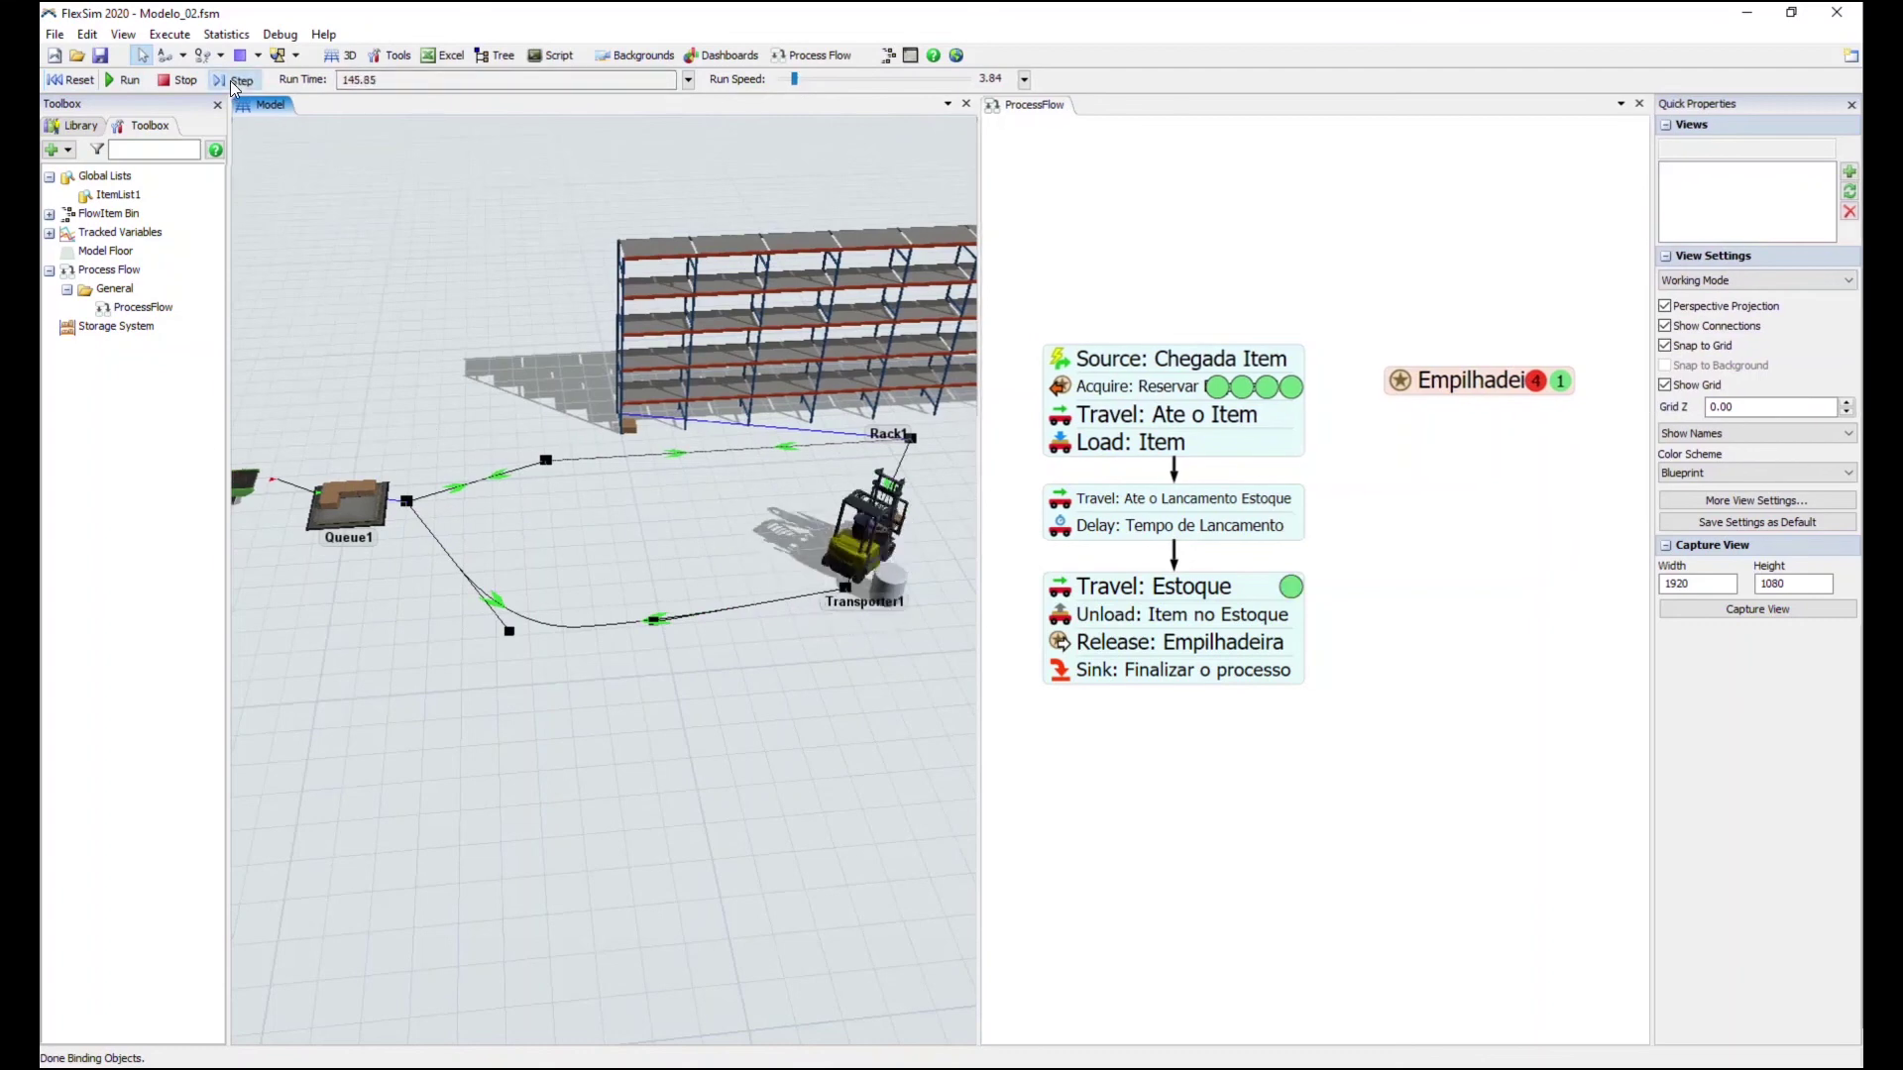
right_drag(553, 548, 700, 536)
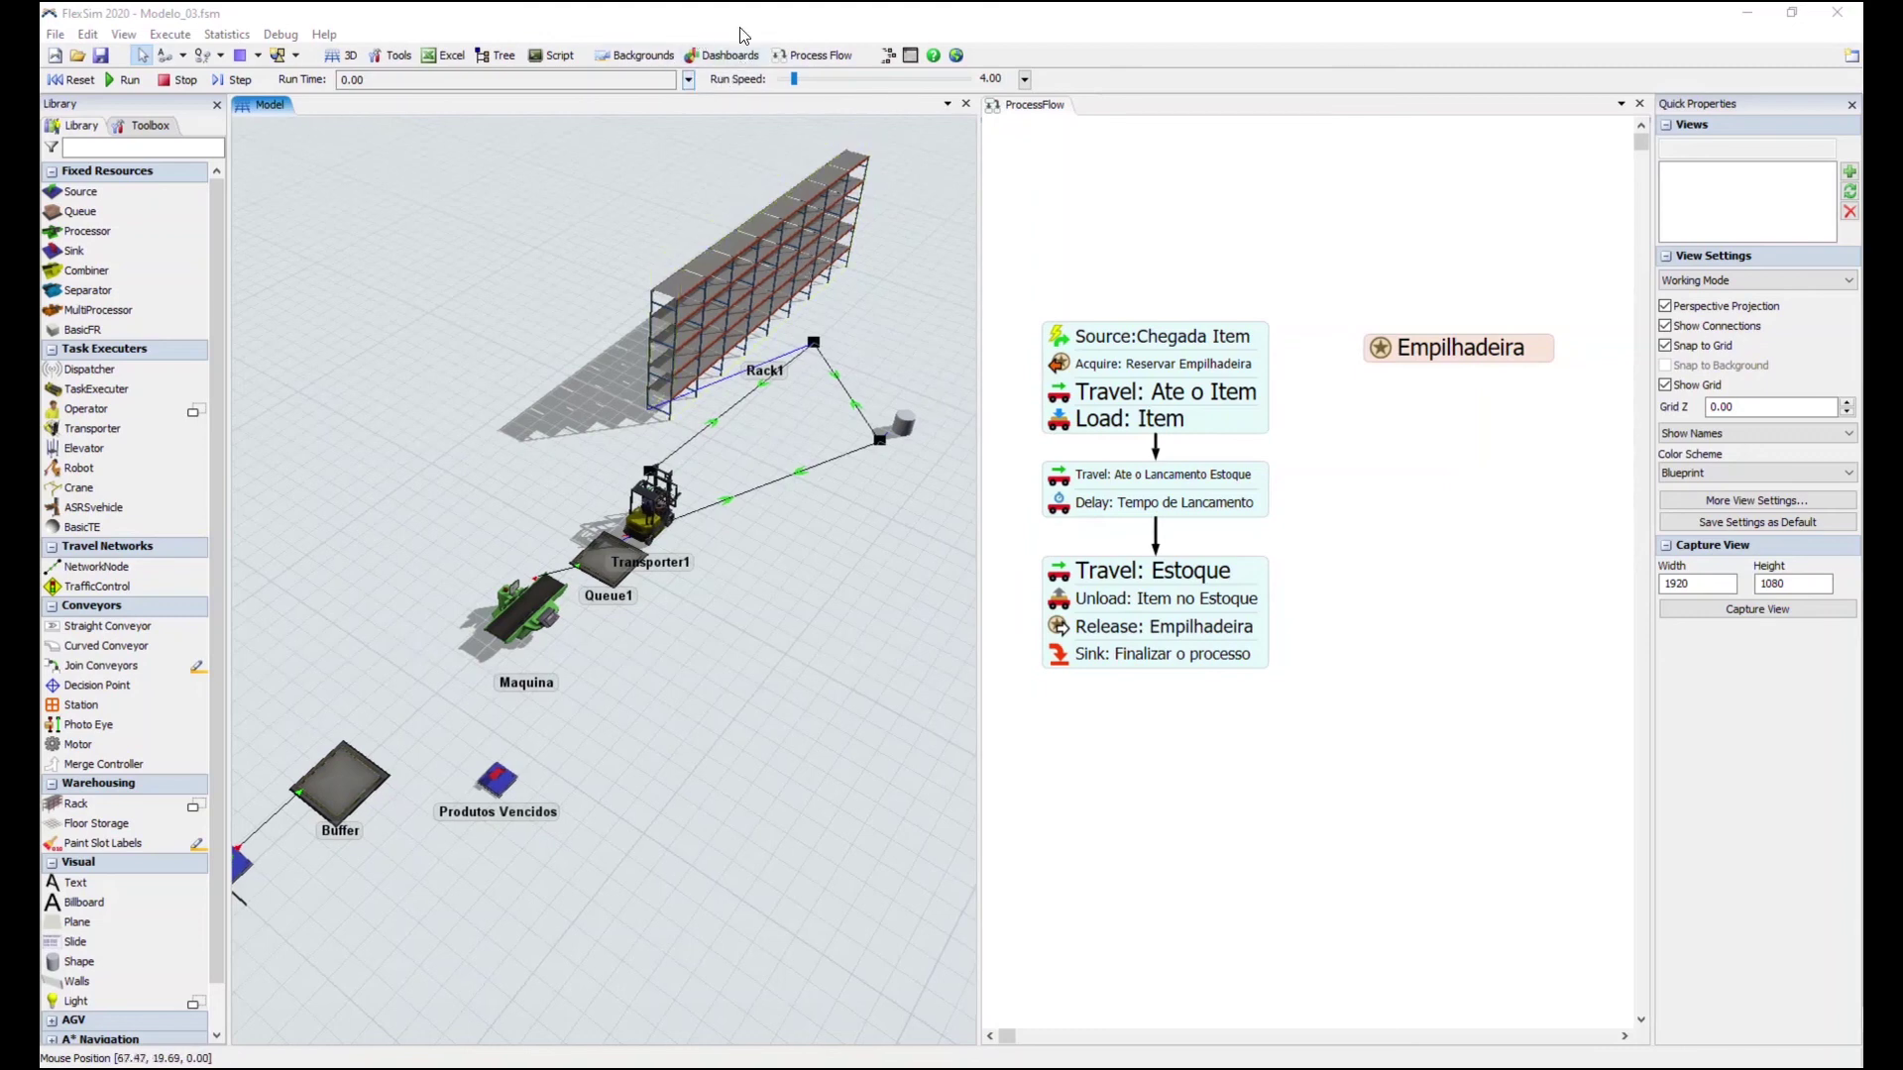
Run Modelo_03 from reset at speeds 15.99 and 23.42 to examine item accumulation at Queue1 and Rack1, then reset it
right_drag(835, 662, 804, 670)
click(82, 81)
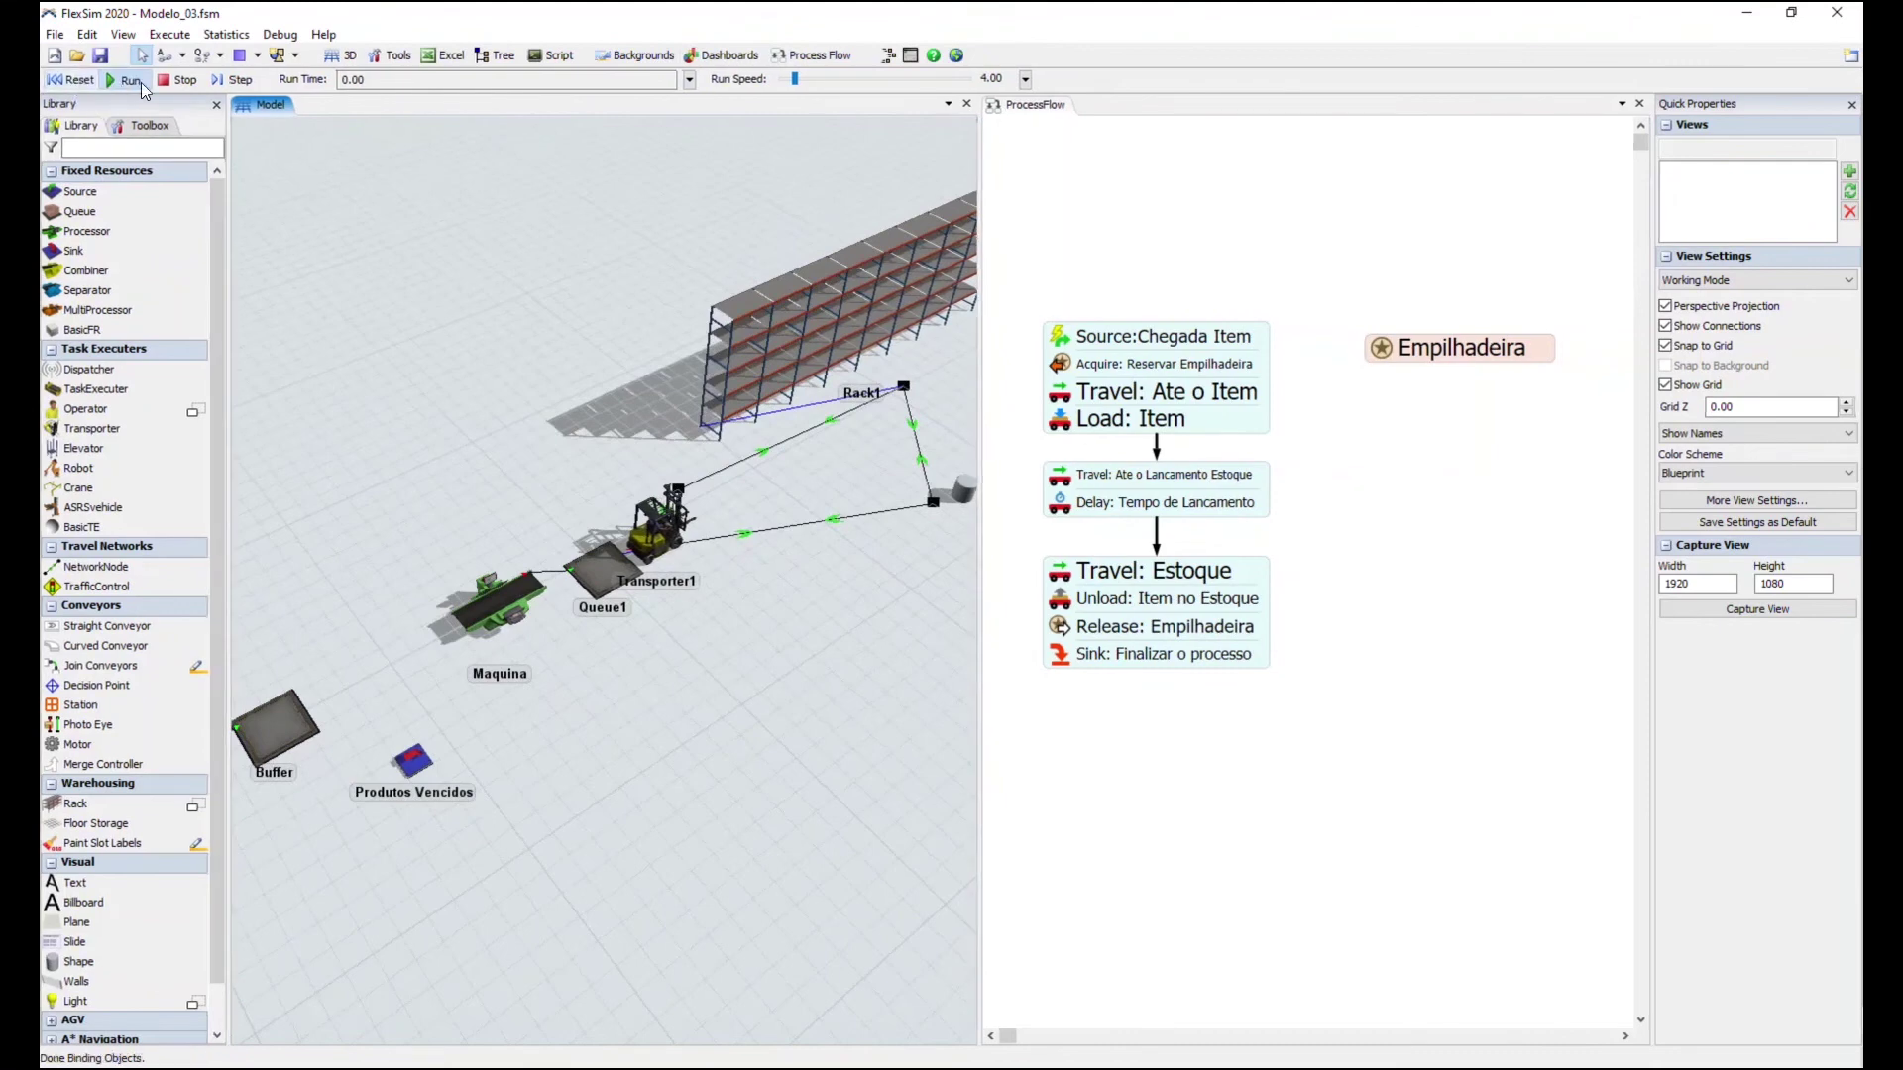
click(232, 80)
drag(795, 83, 799, 81)
right_drag(662, 715, 747, 679)
drag(747, 680, 825, 620)
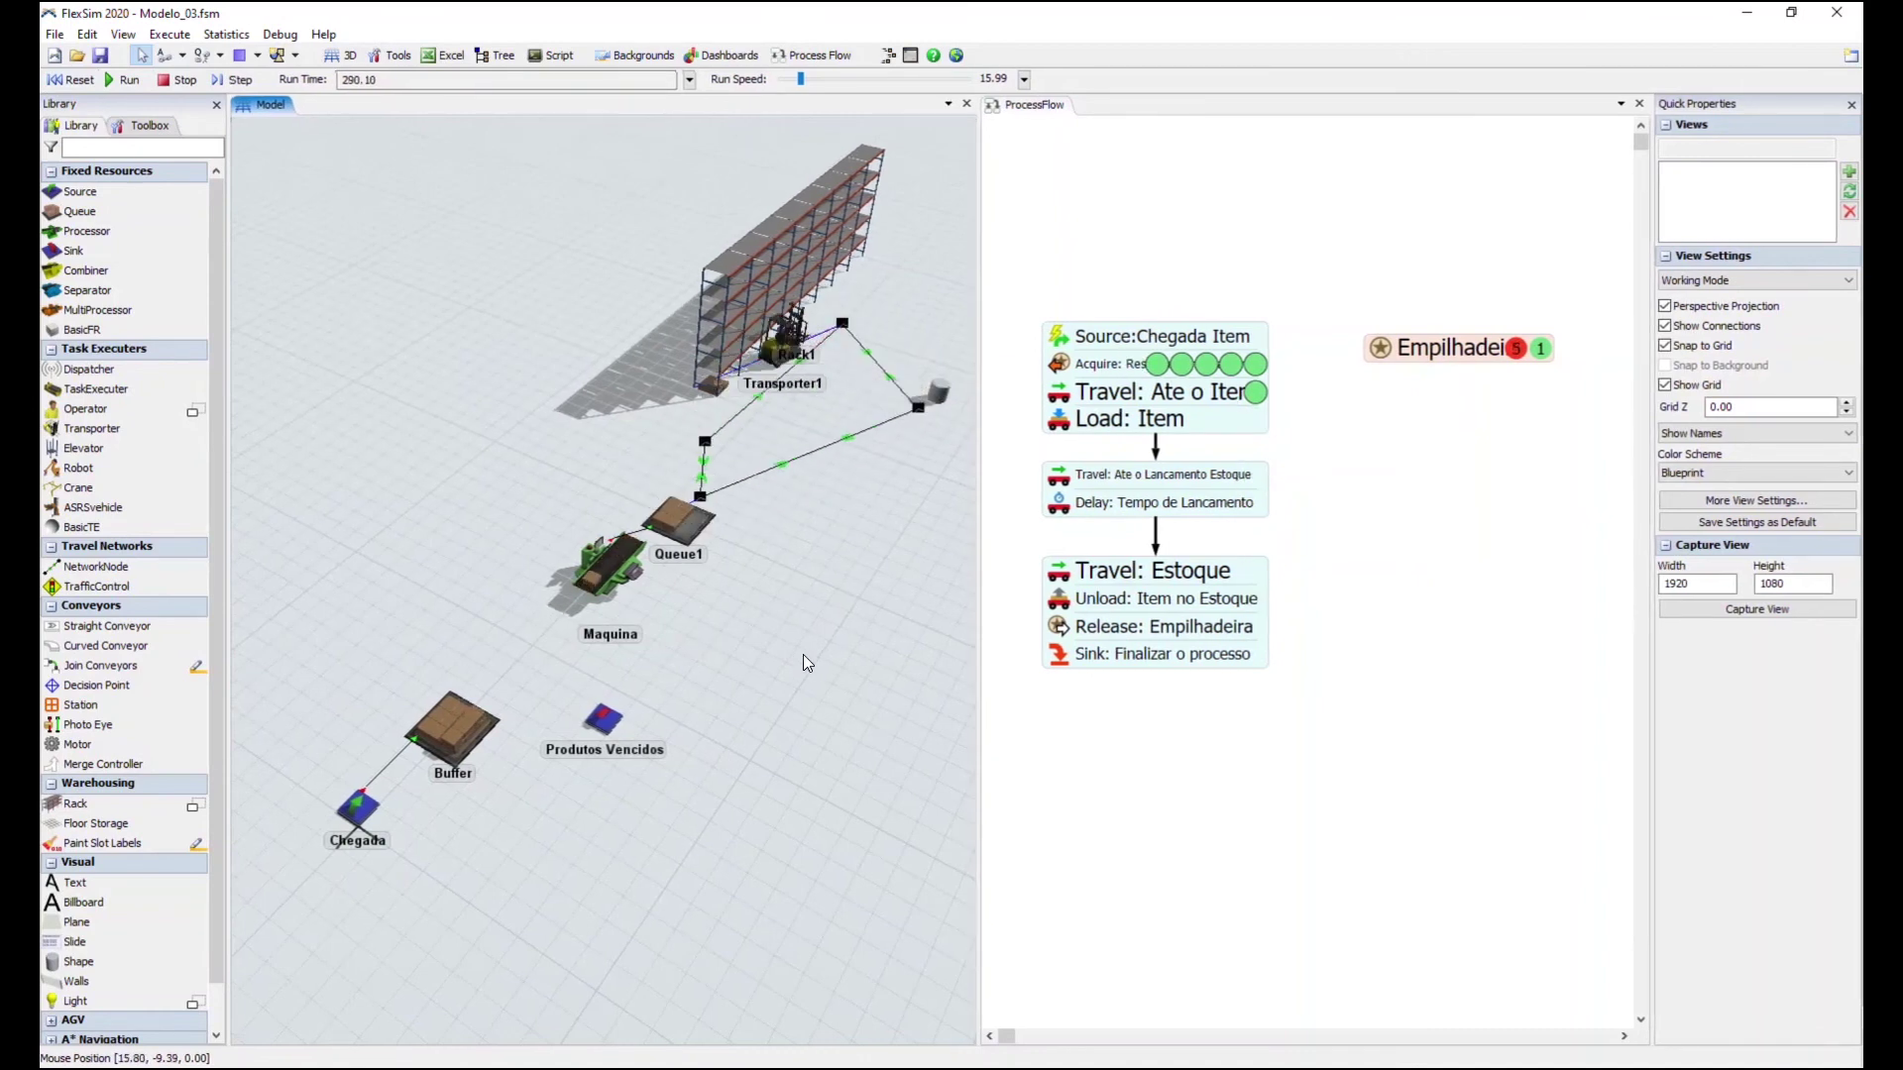
mouse_move(799, 78)
mouse_down()
mouse_move(854, 81)
mouse_move(799, 82)
mouse_up()
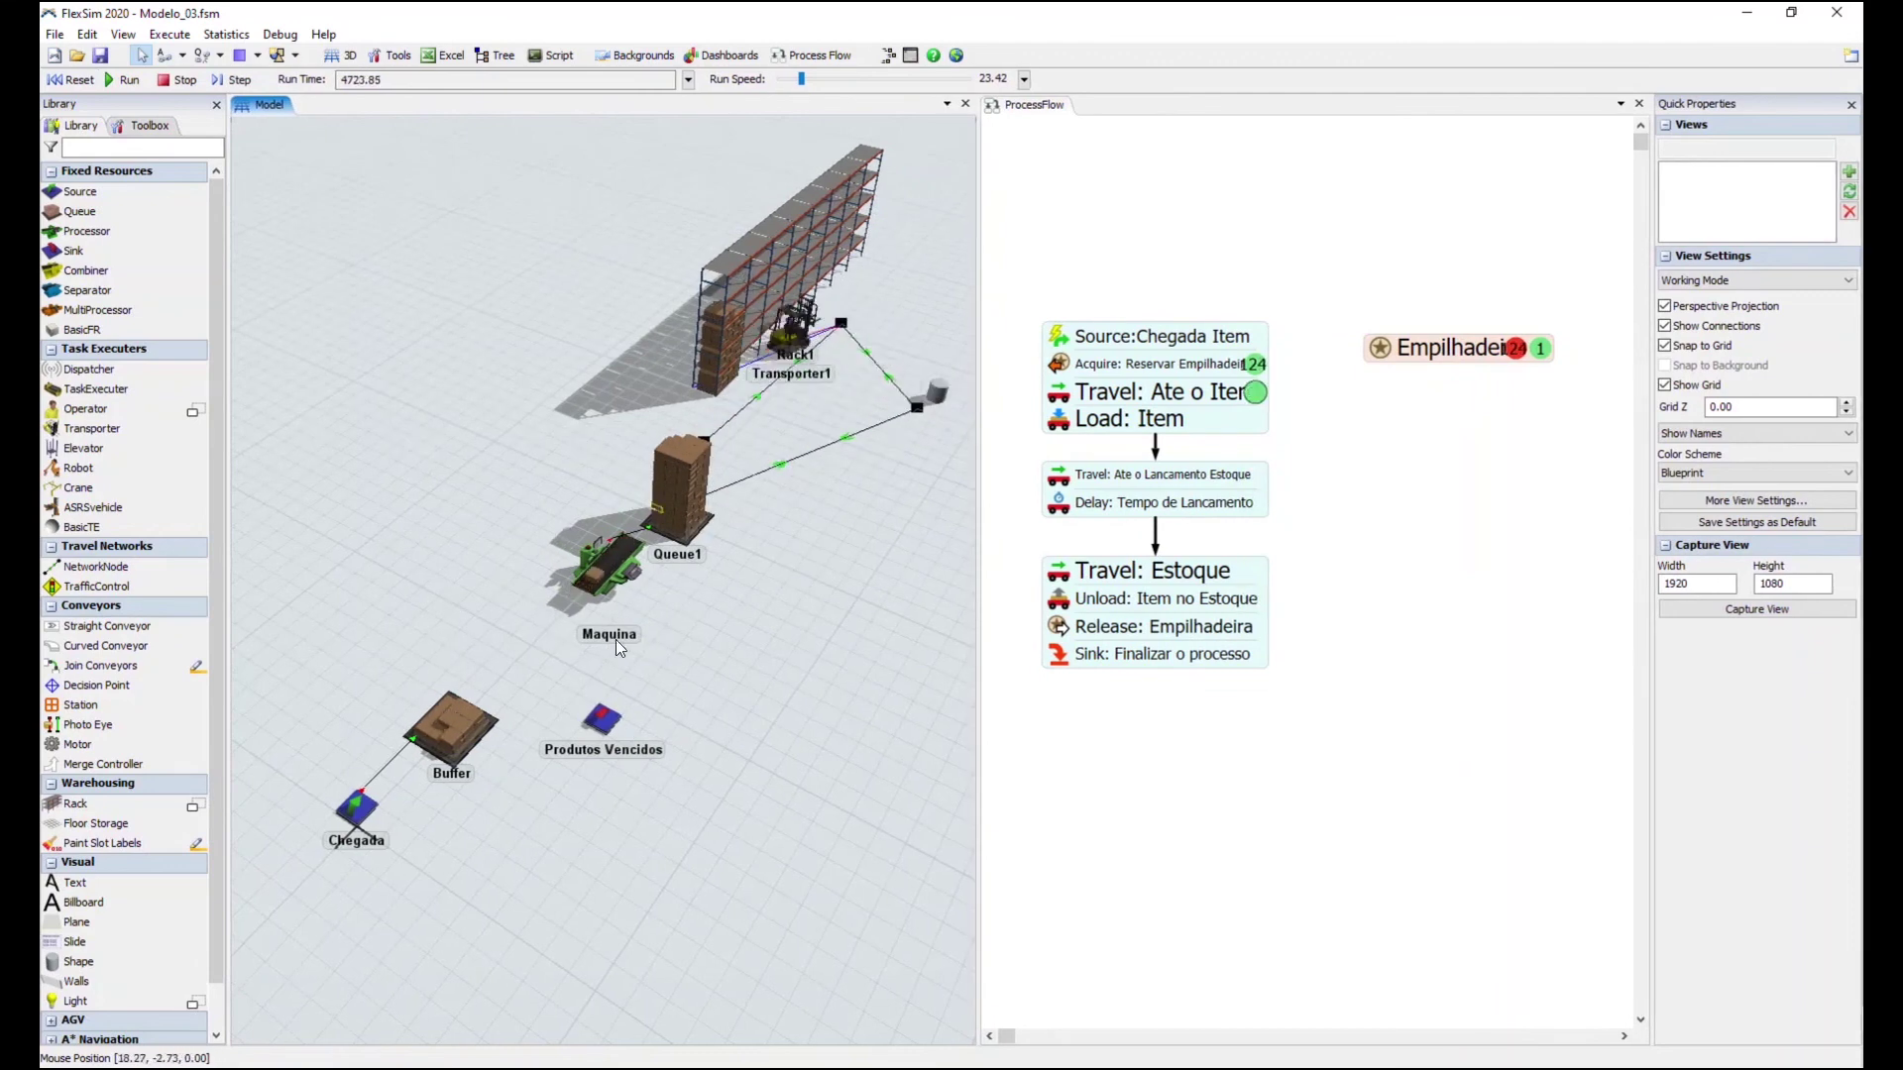
click(72, 79)
Open the properties of the Chegada source and the Maquina processor and arrange both windows side by side
drag(506, 912, 535, 889)
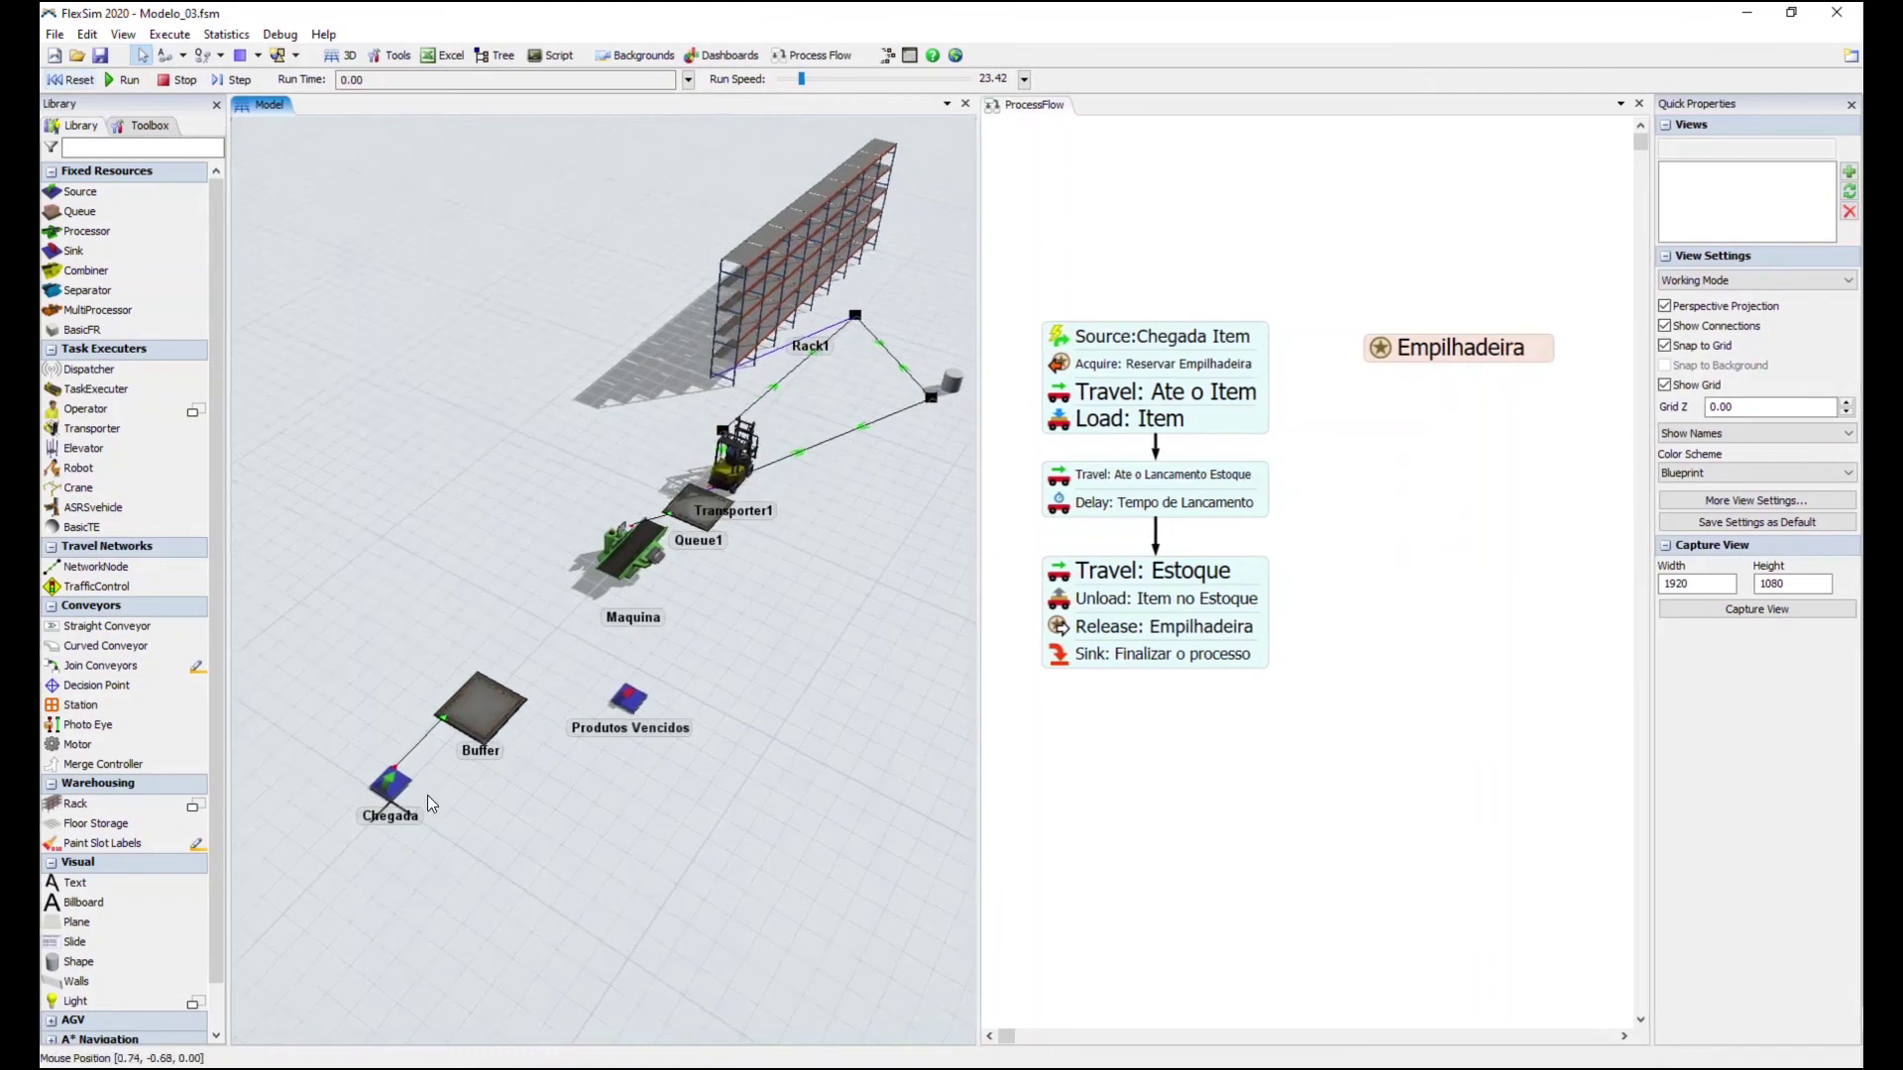
drag(431, 804, 391, 844)
click(372, 841)
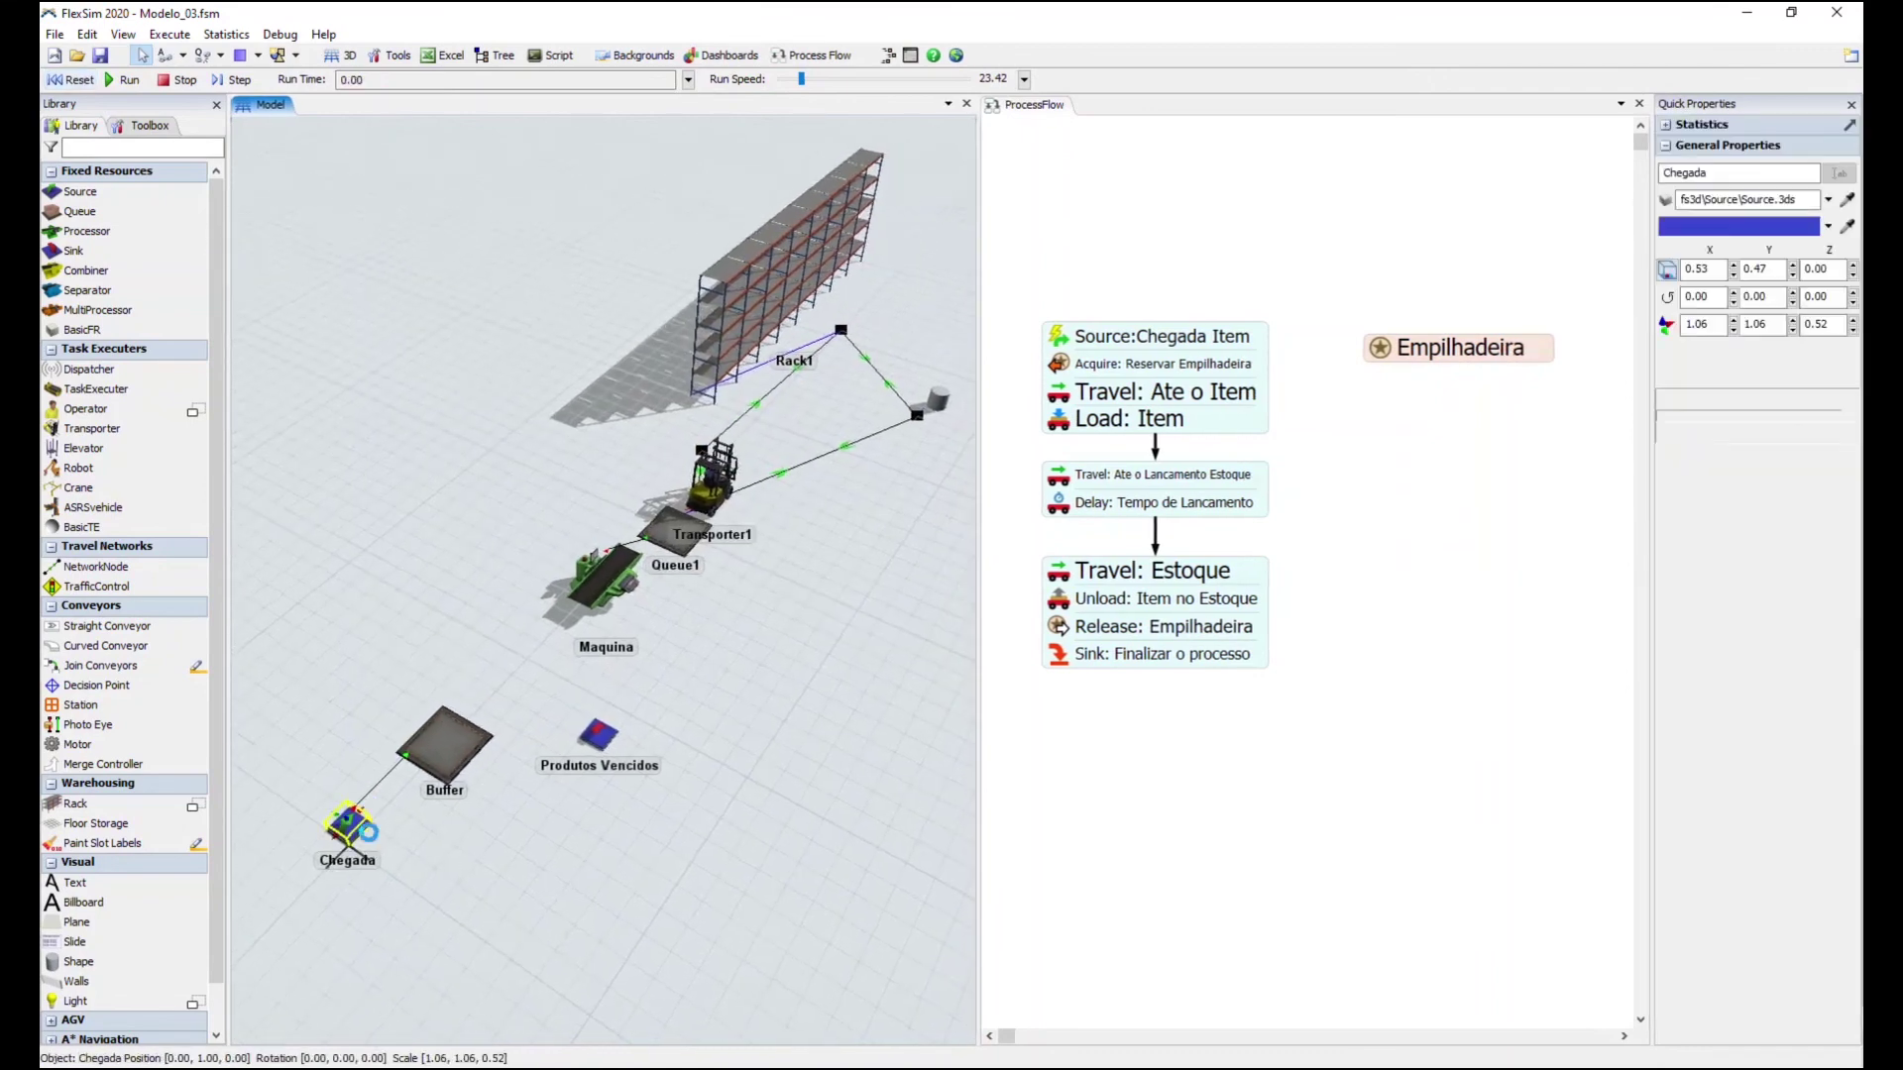
double_click(369, 833)
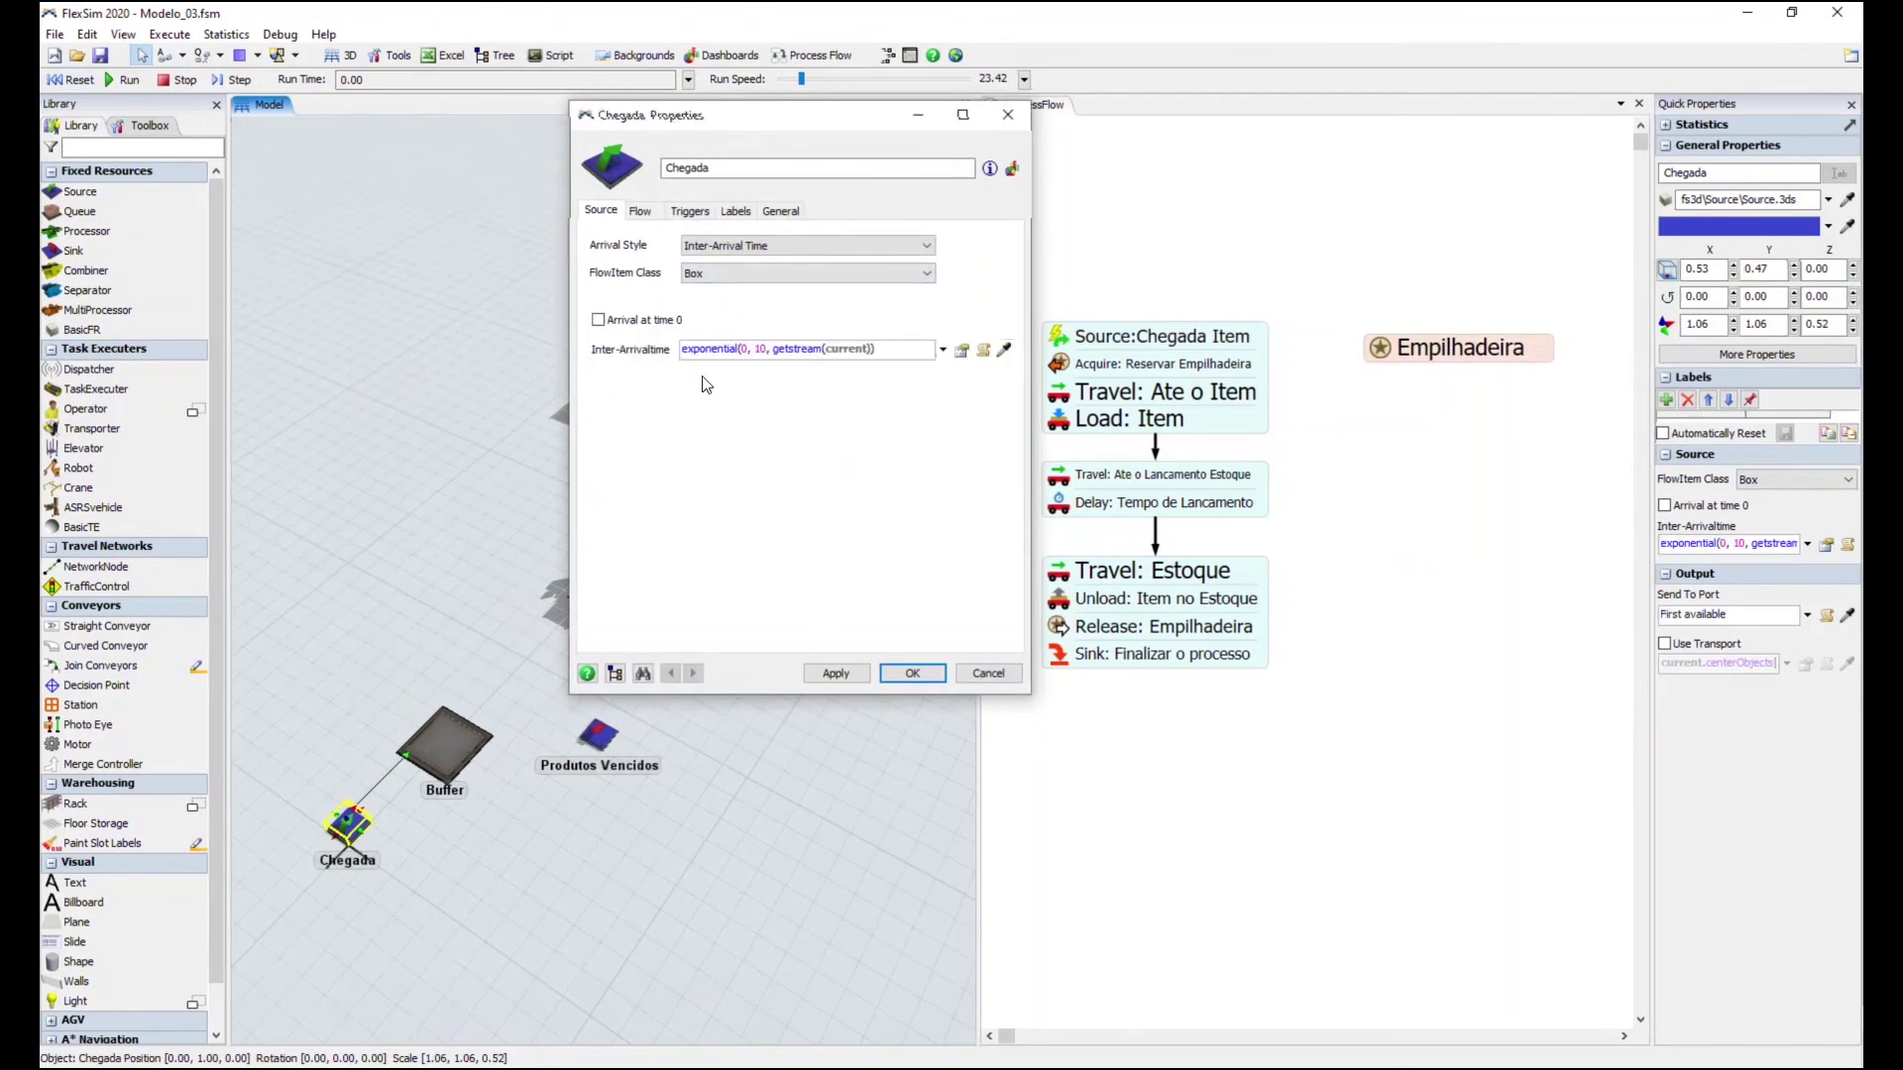
click(762, 349)
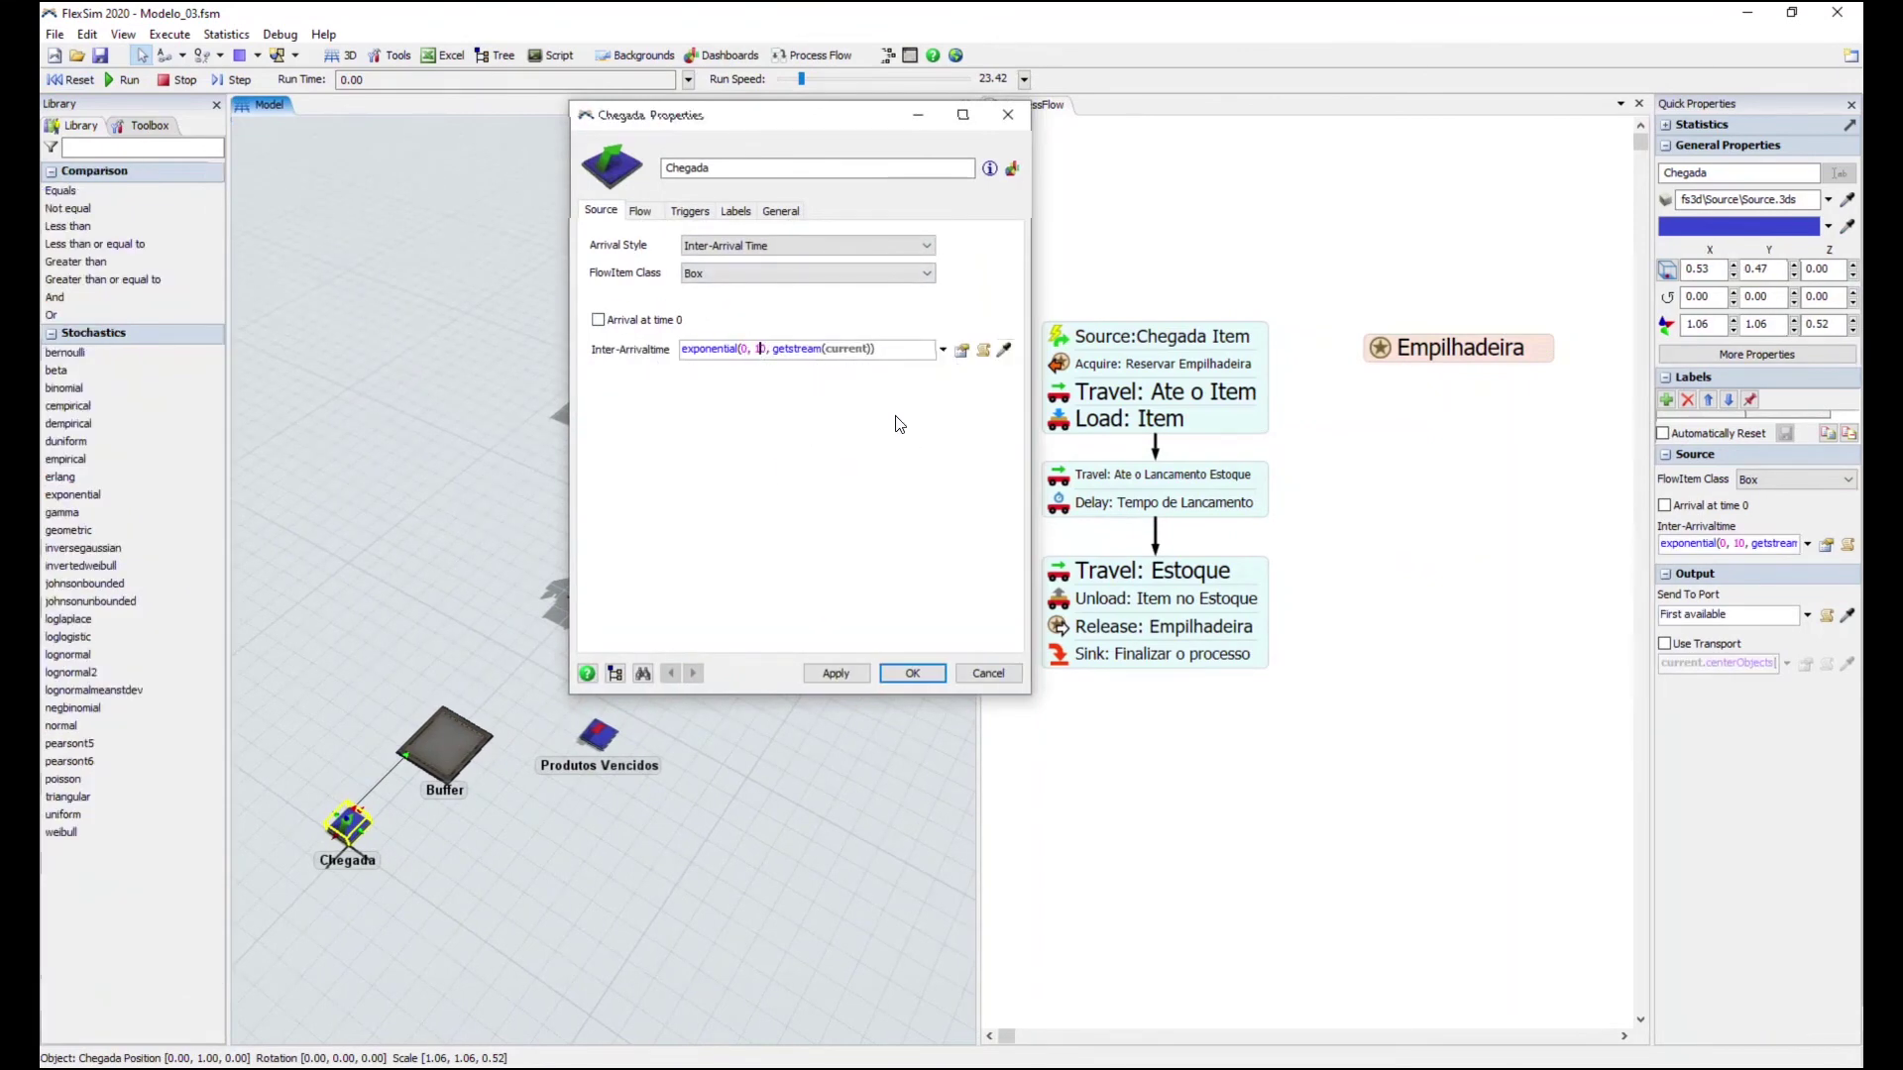
drag(814, 152, 432, 383)
drag(798, 525, 803, 621)
double_click(714, 577)
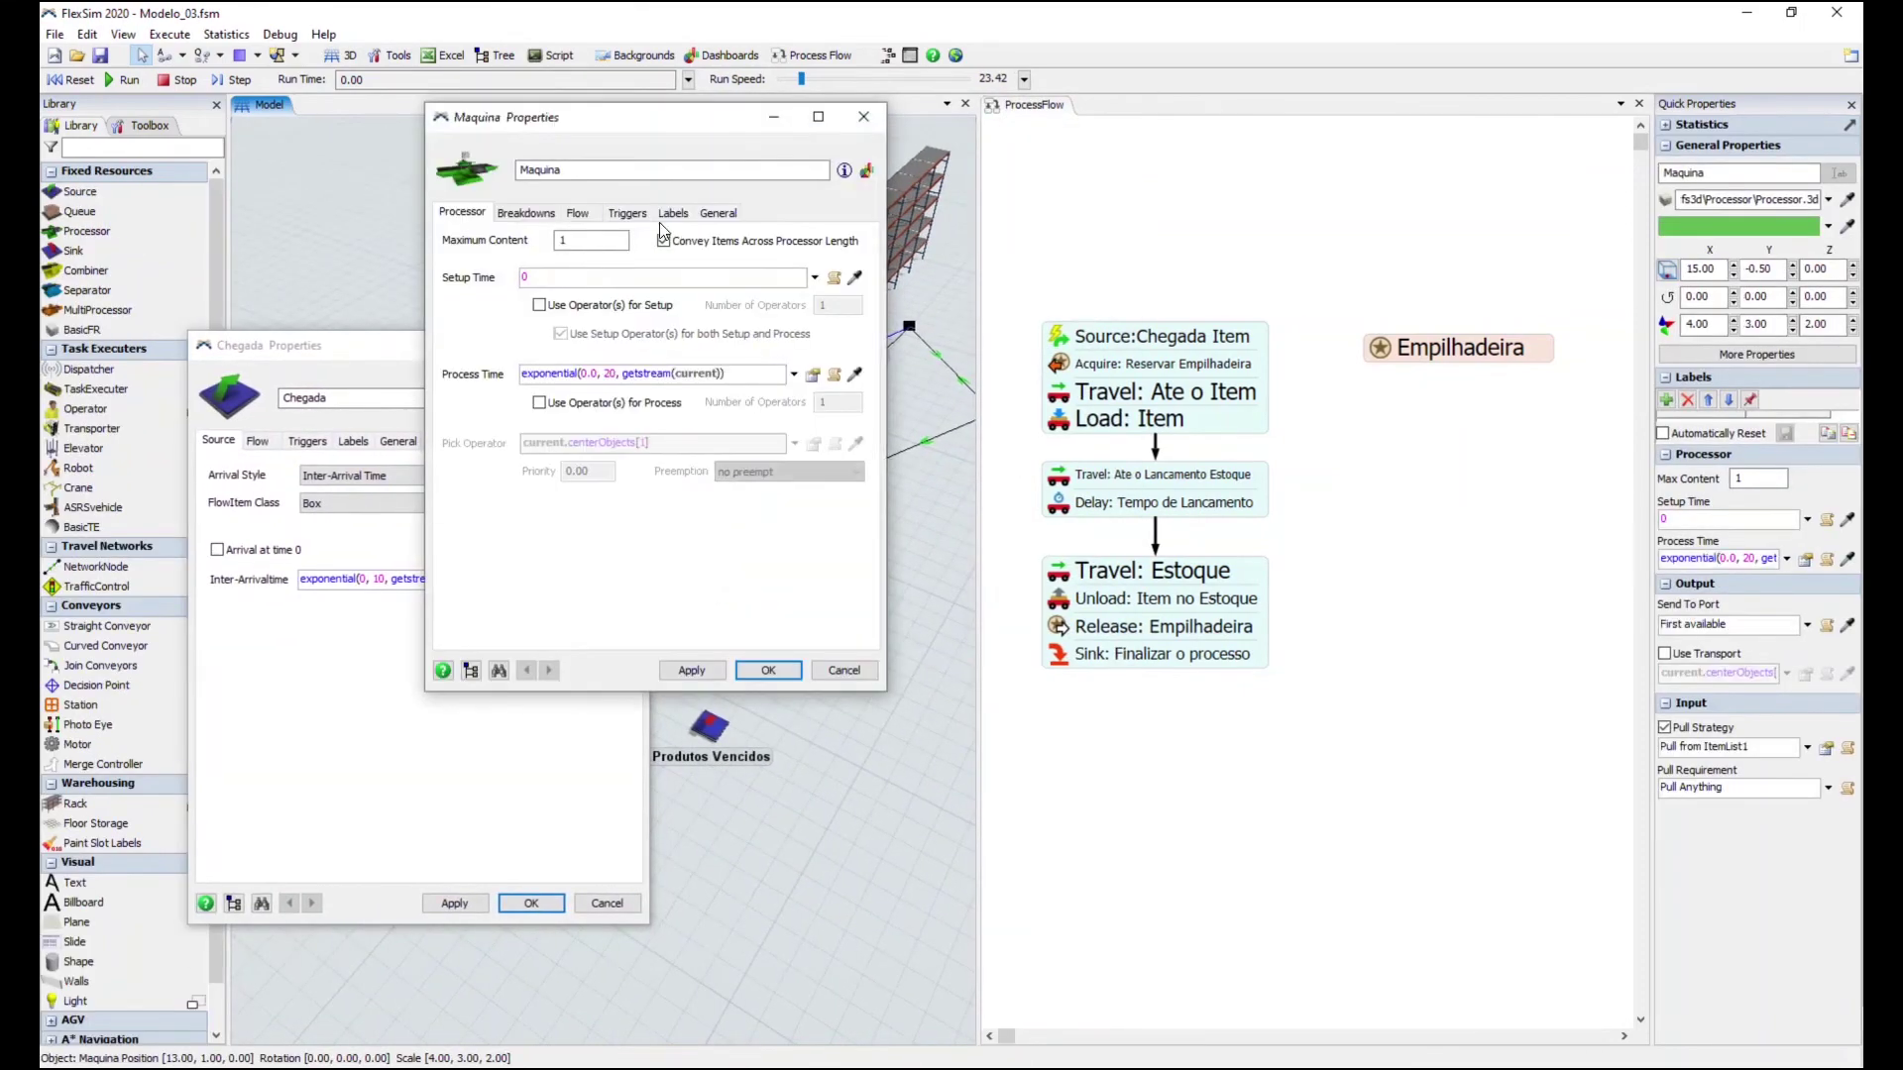
drag(662, 136, 1003, 335)
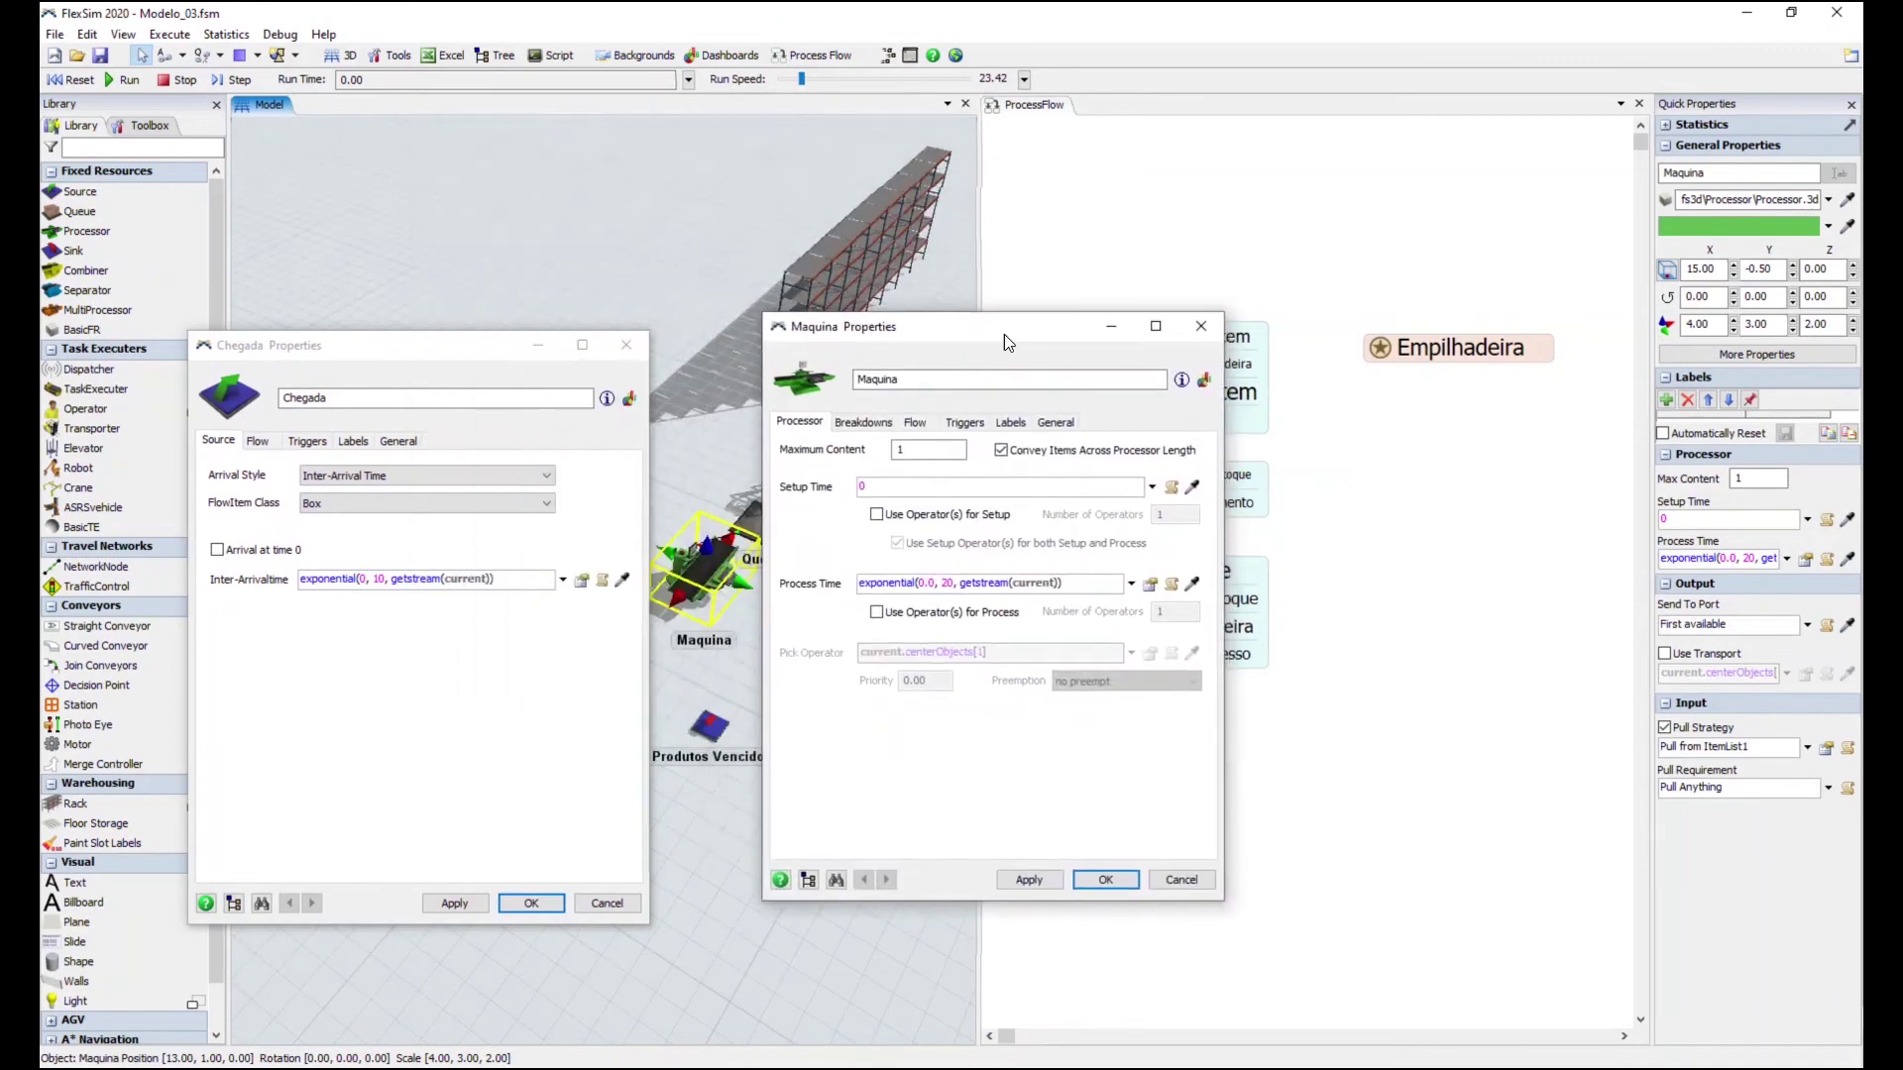
Set Chegada's inter-arrival time to exponential(0, 18, getstream(current)) and accept the change
click(377, 581)
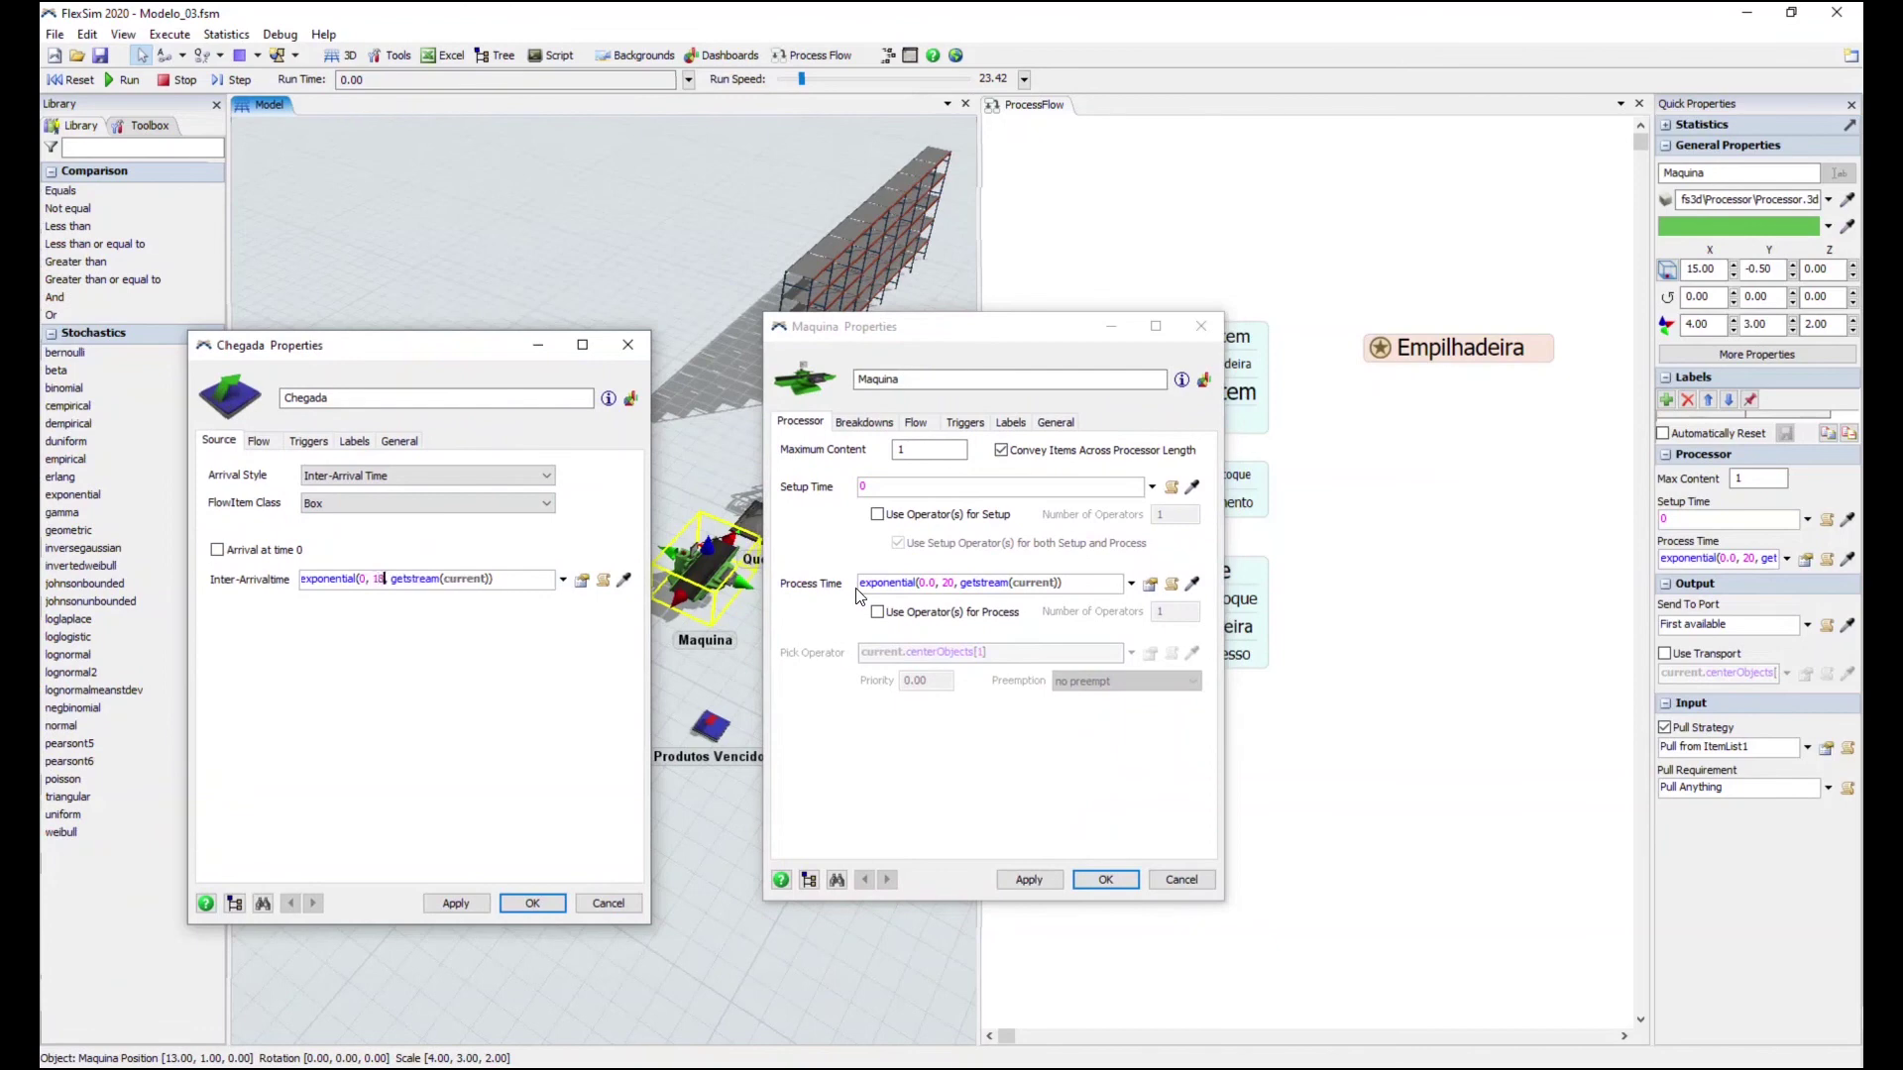
click(535, 701)
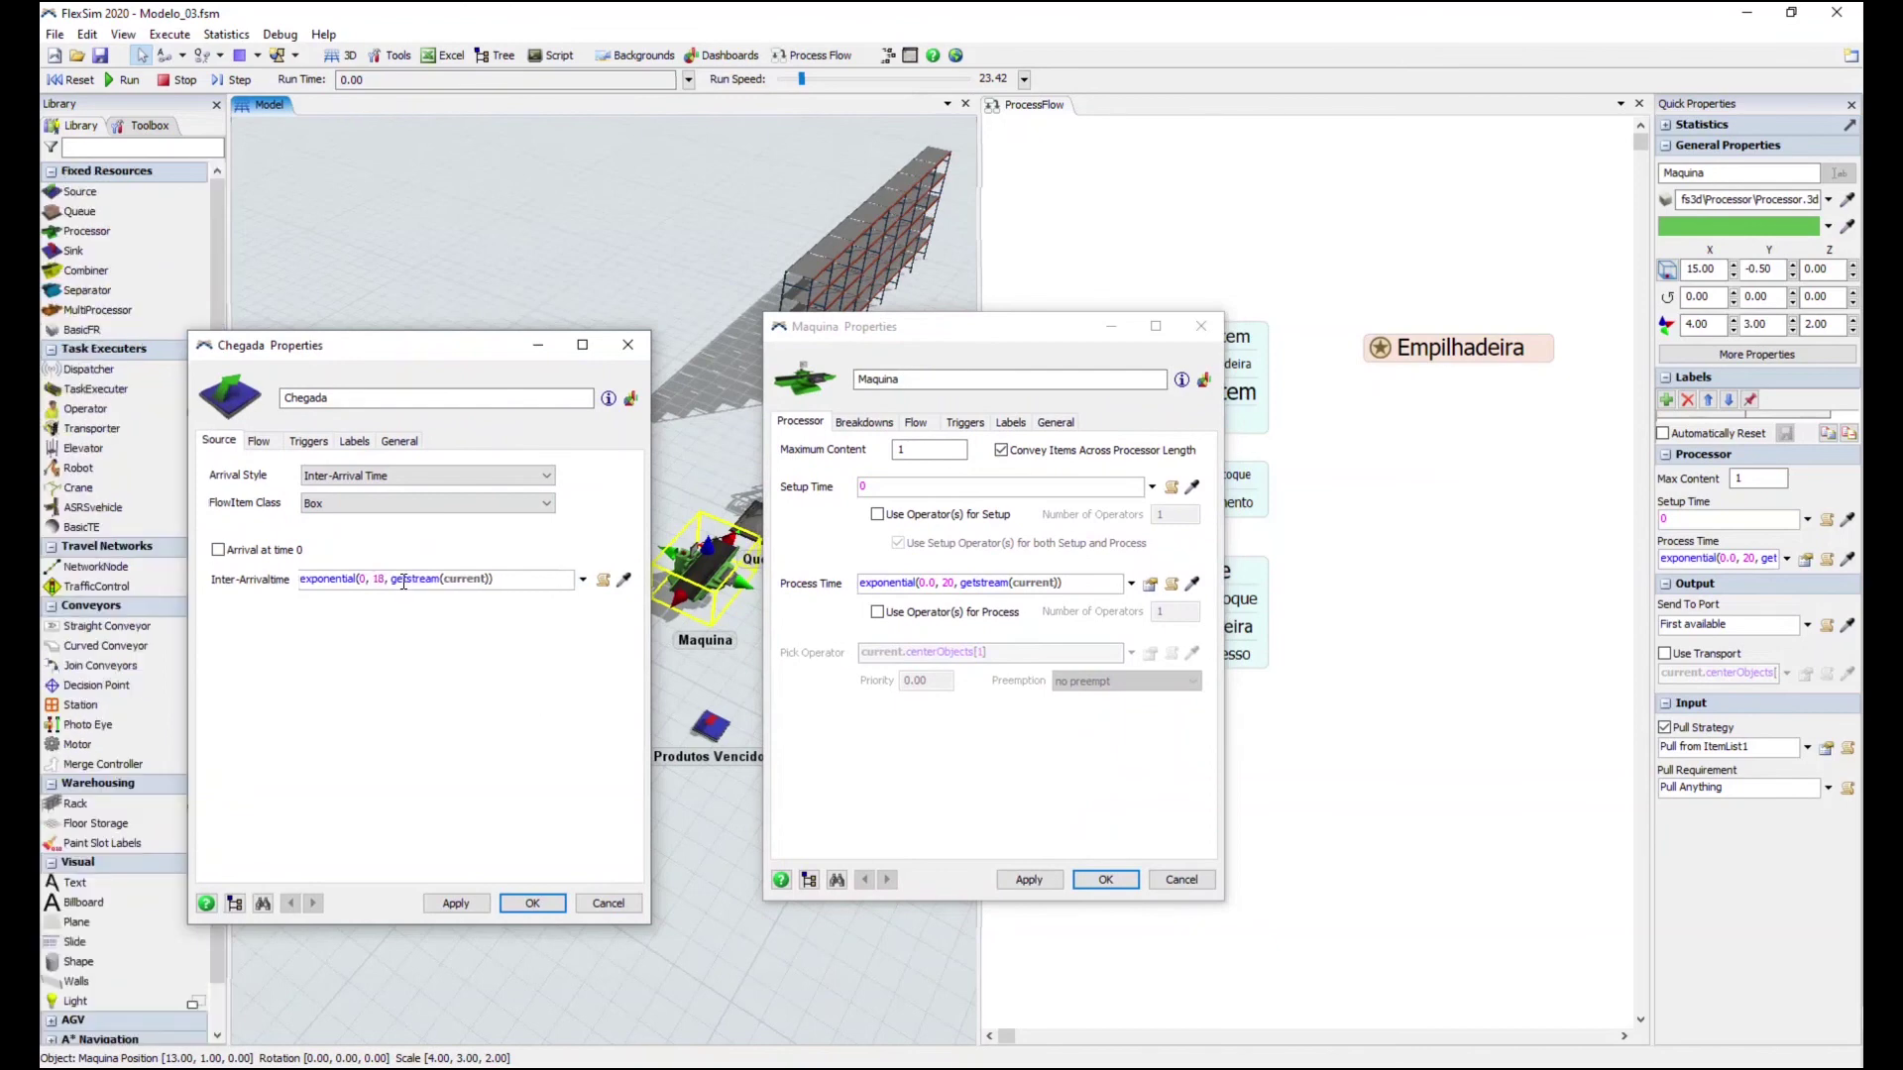
click(531, 581)
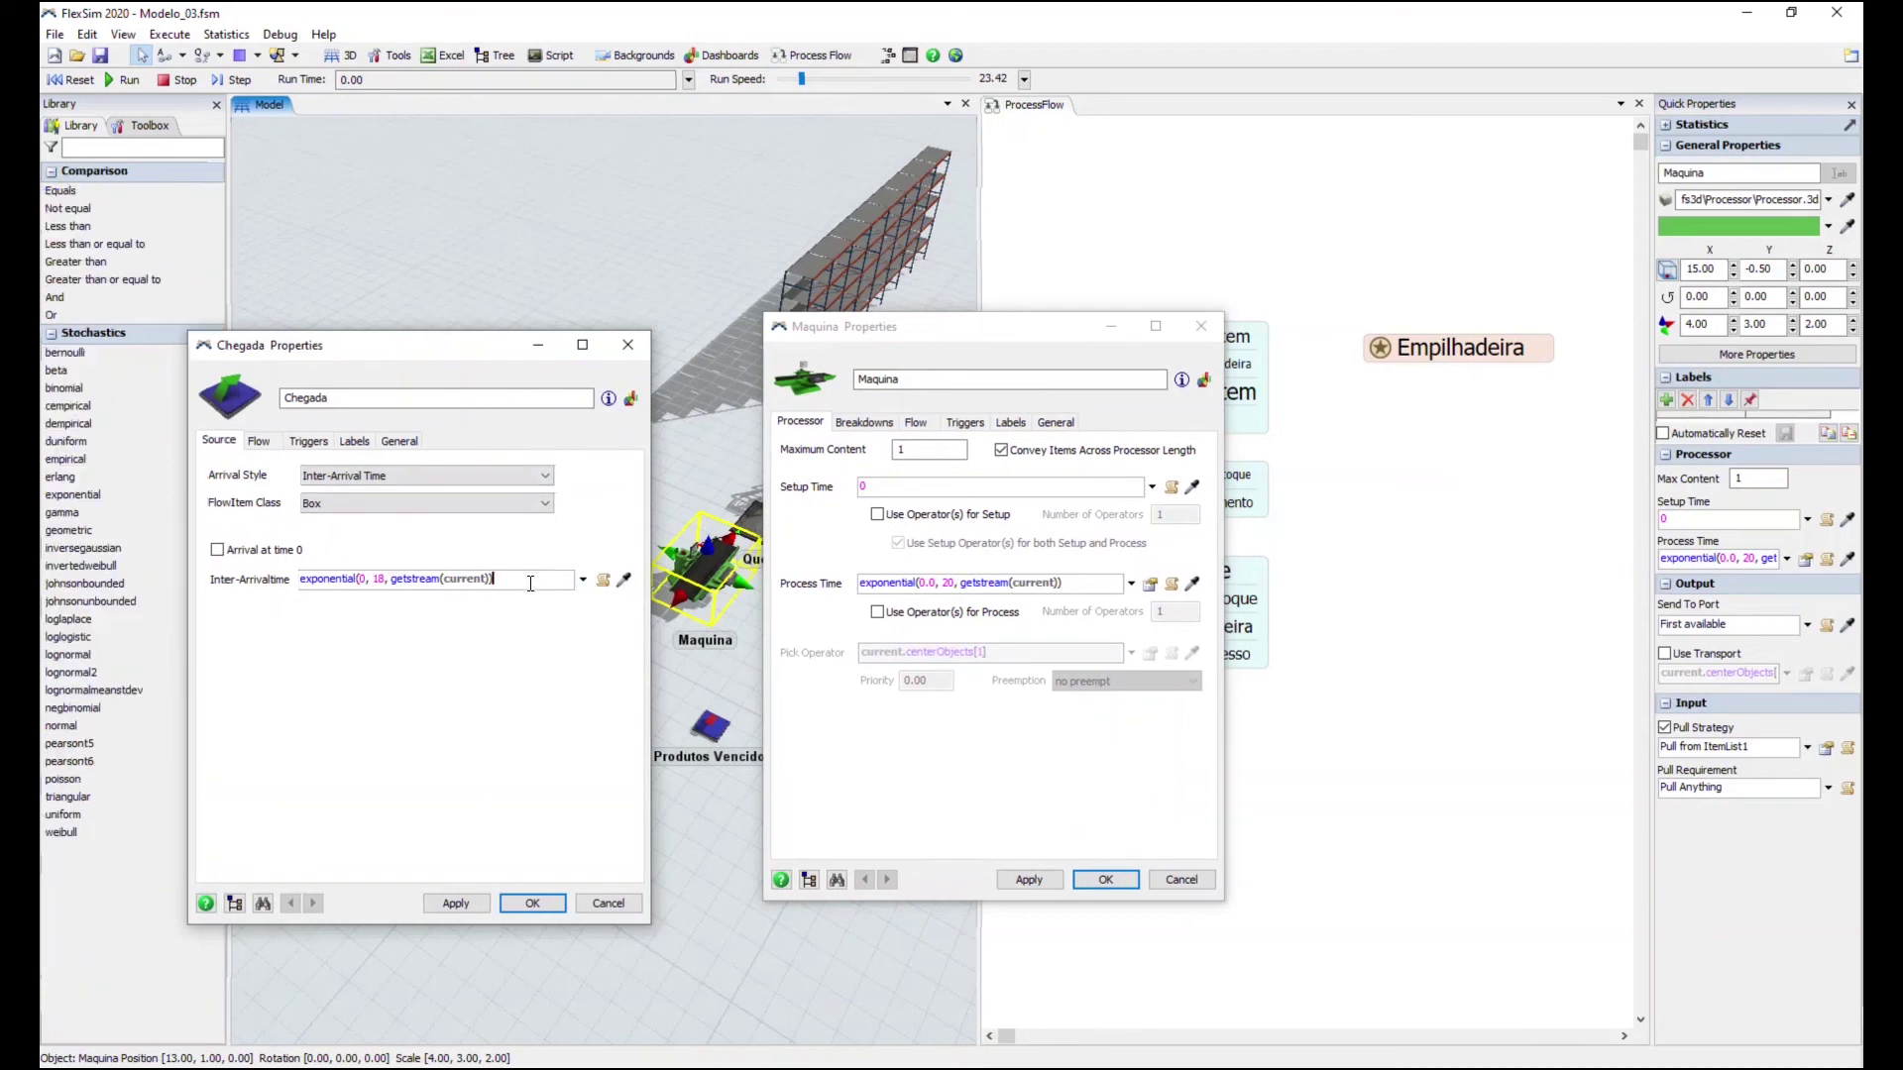
click(545, 906)
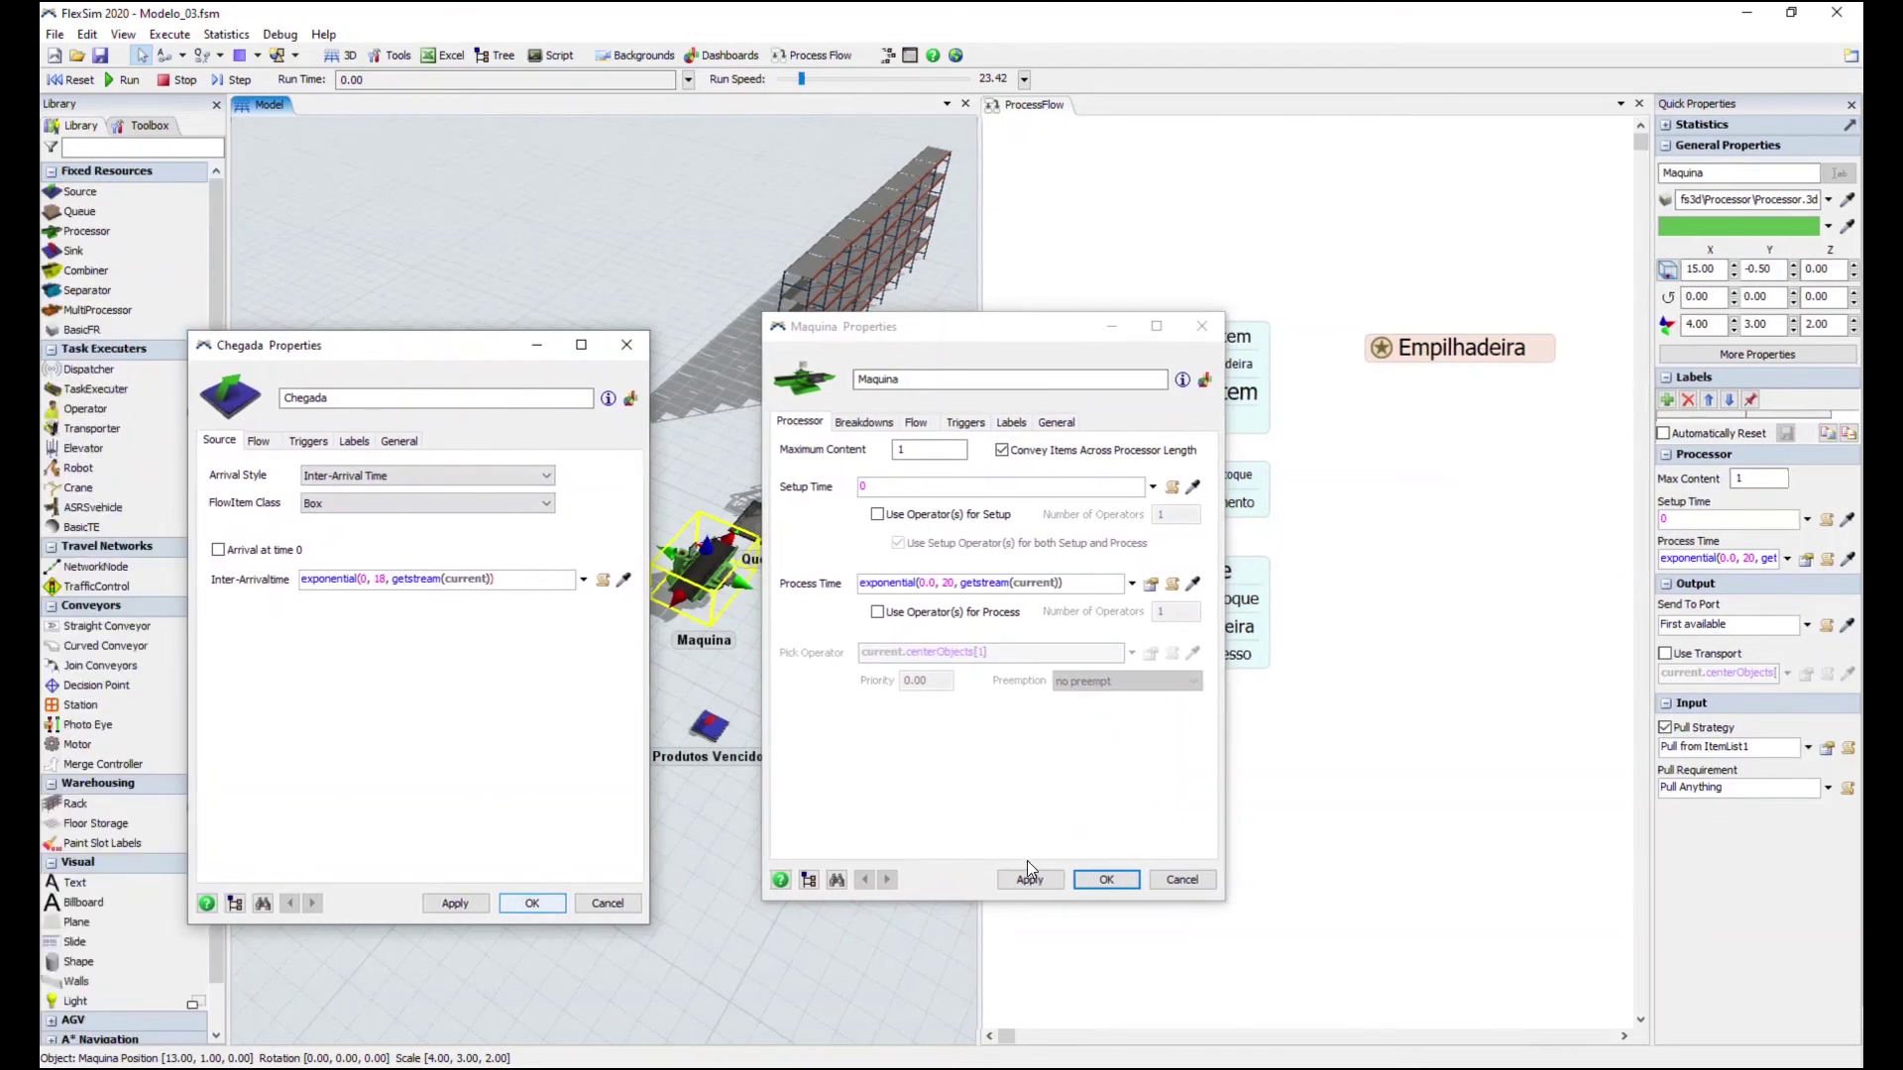